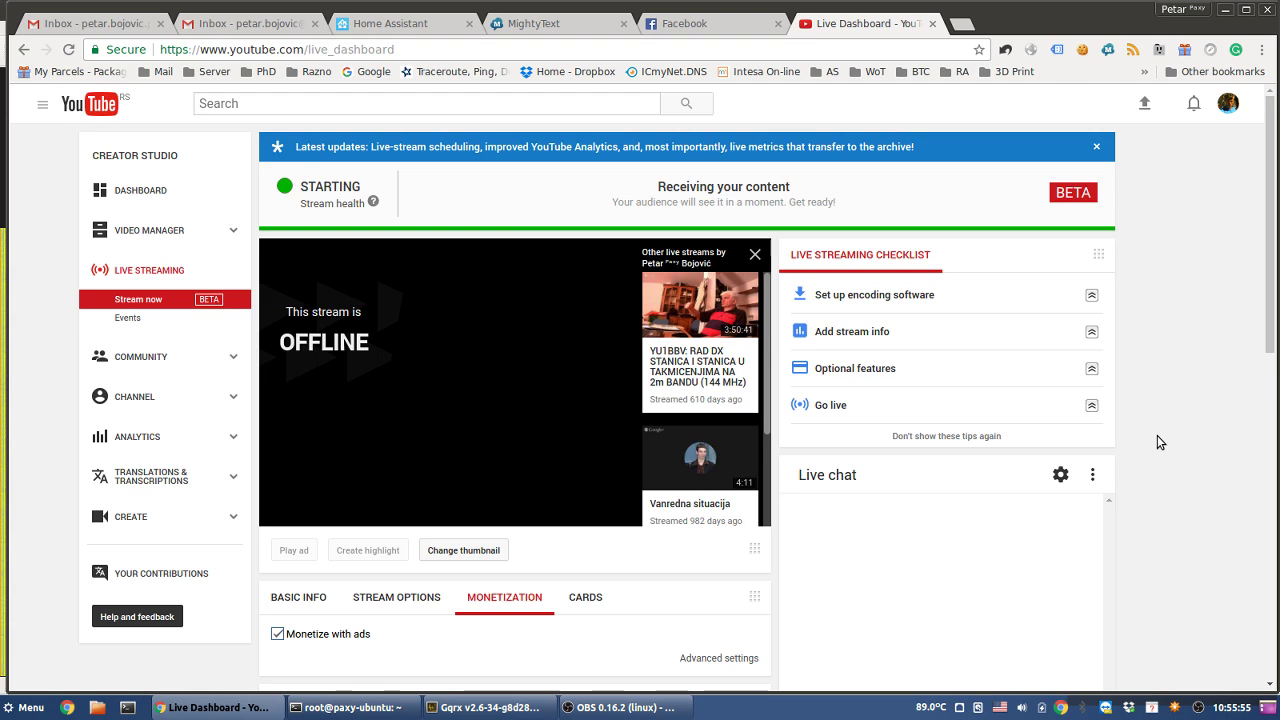
# - Look through the stream's Cards, Stream options and Basic info tabs on the live dashboard
pyautogui.scroll(-3, 1157, 435)
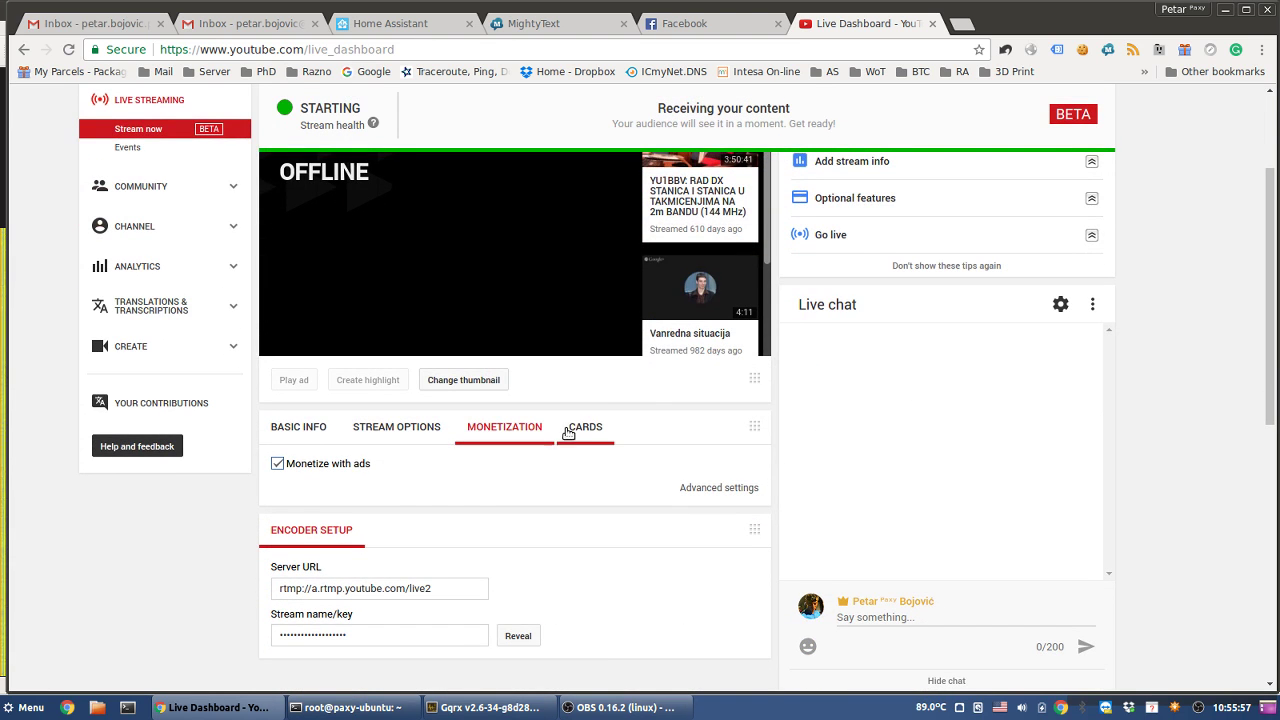
pyautogui.click(578, 427)
pyautogui.click(288, 427)
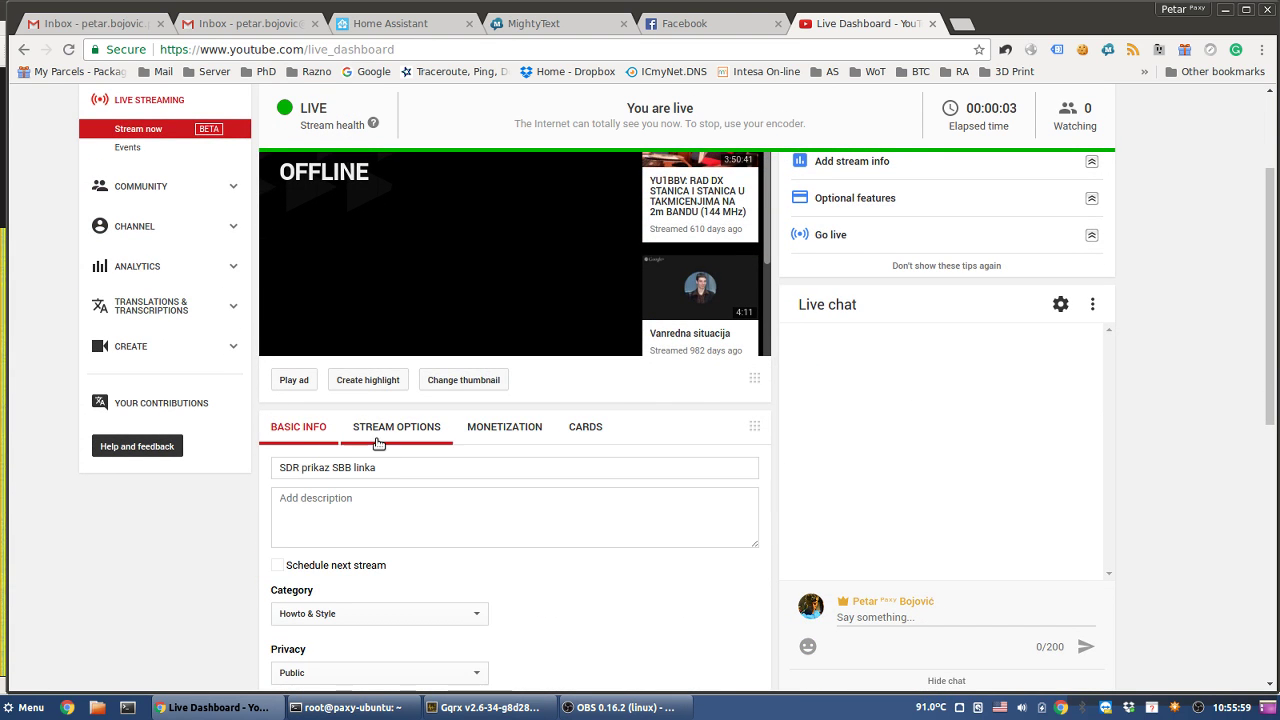
pyautogui.click(382, 440)
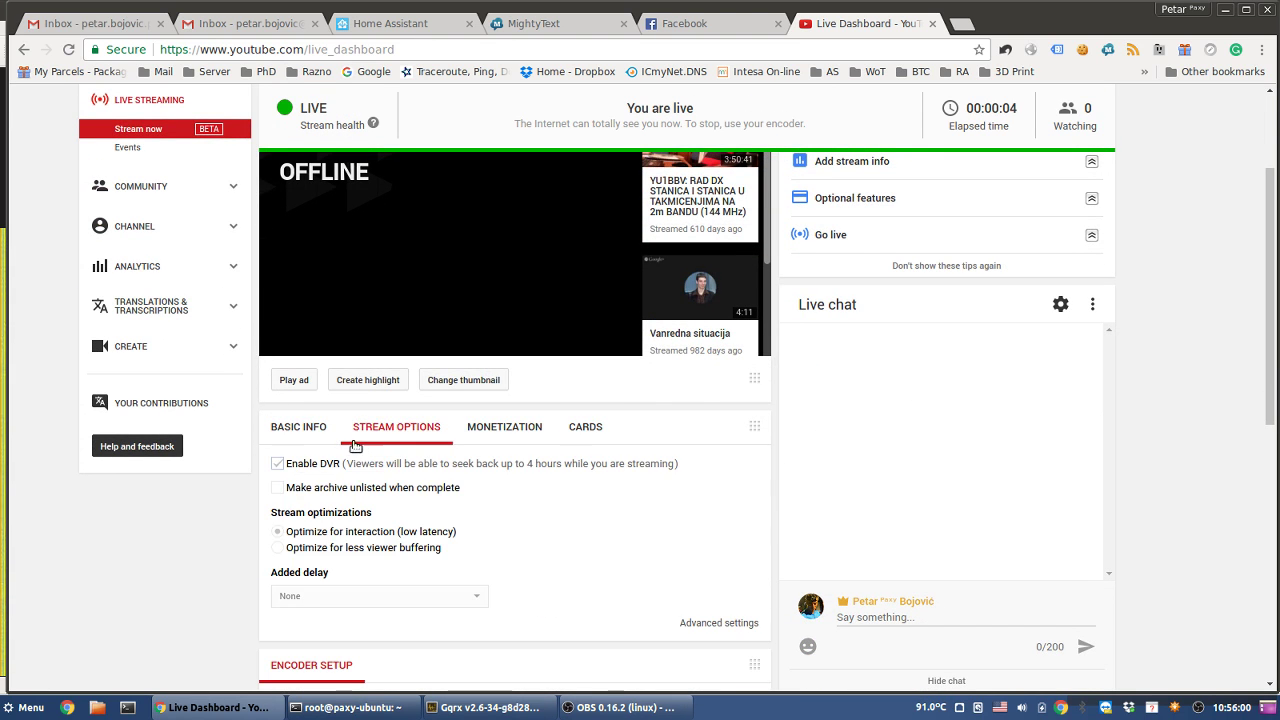
pyautogui.click(283, 440)
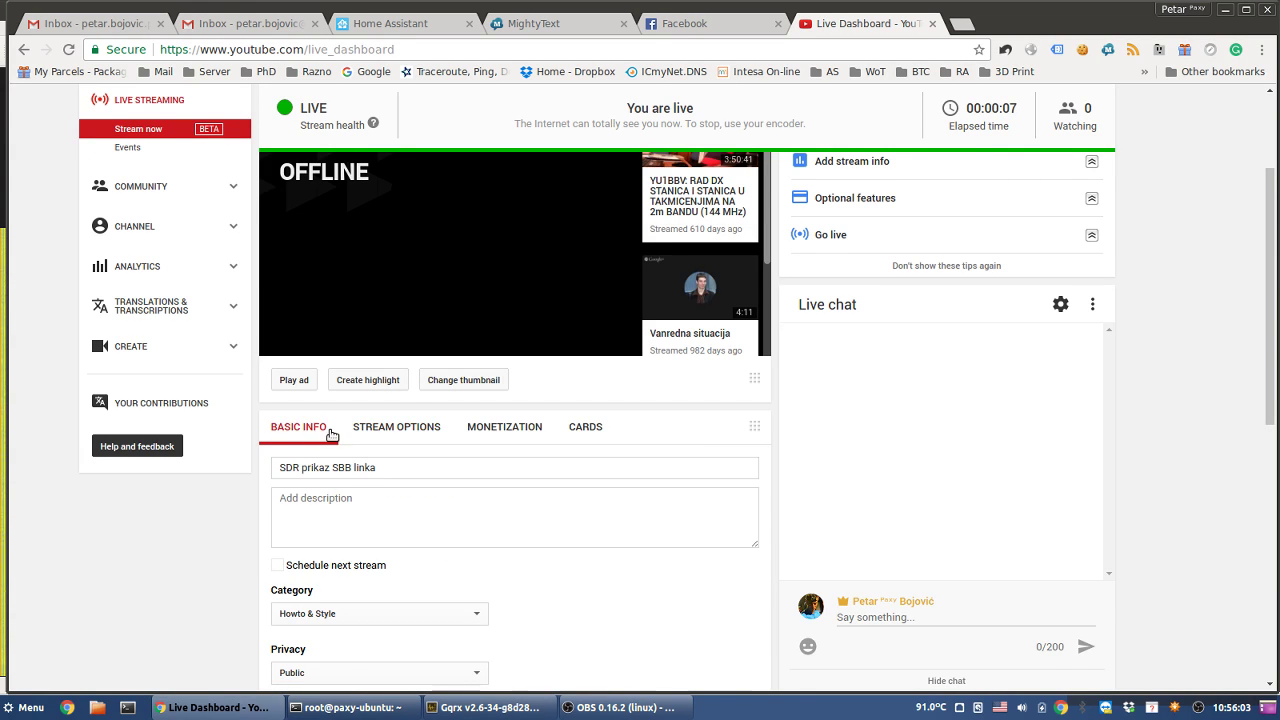
# - Scroll the dashboard up and down while the stream turns live and the preview starts
pyautogui.scroll(-5, 1000, 460)
pyautogui.scroll(-3, 981, 449)
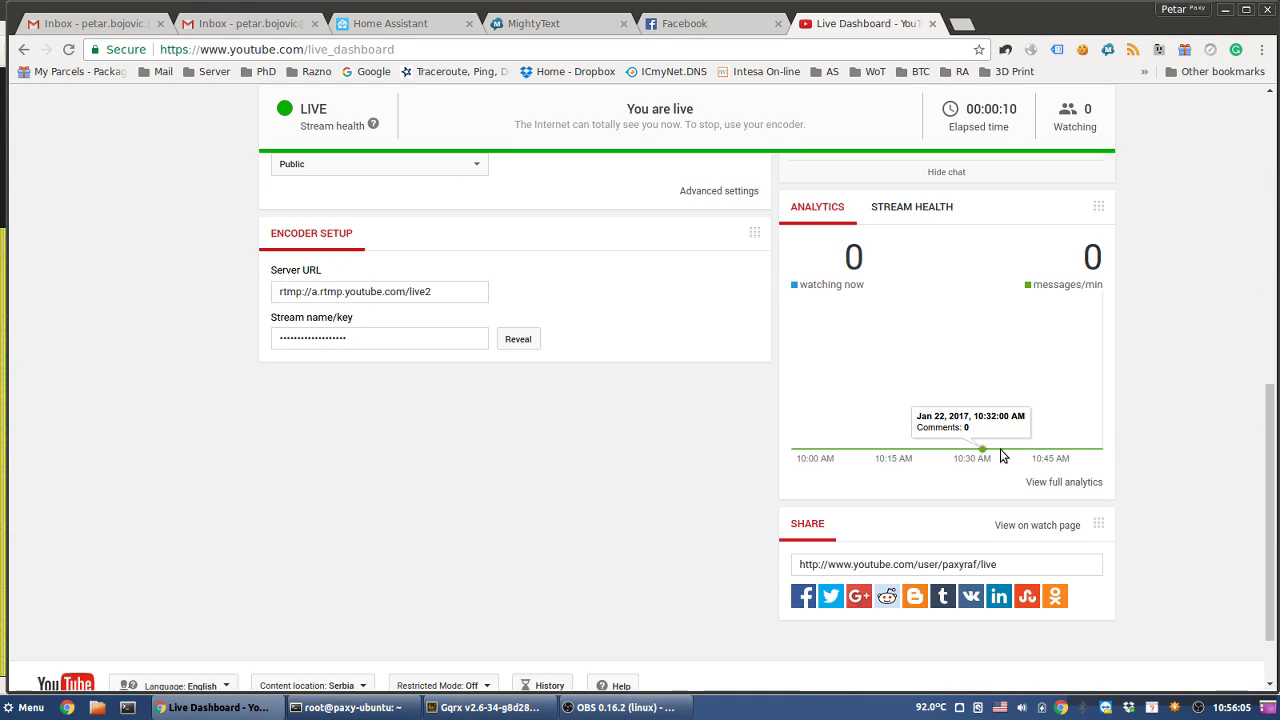
pyautogui.scroll(5, 1210, 402)
pyautogui.scroll(2, 1200, 408)
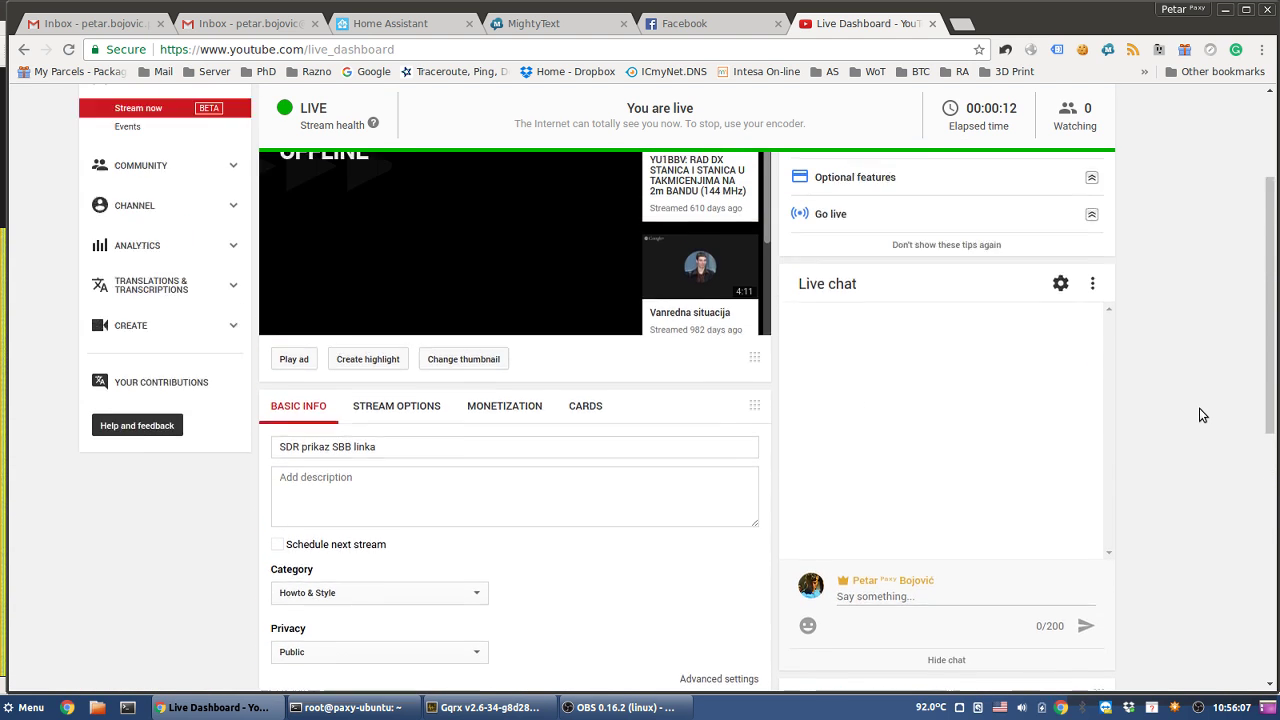
pyautogui.scroll(2, 1199, 408)
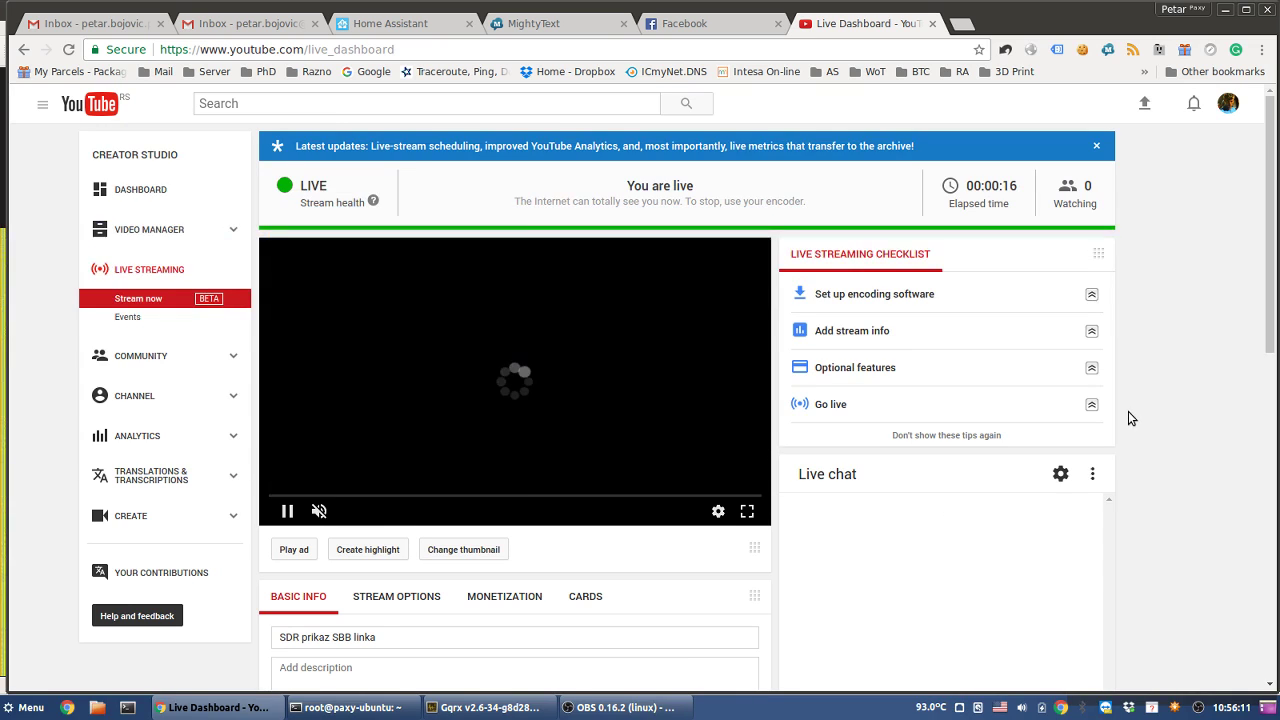
pyautogui.scroll(-1, 620, 510)
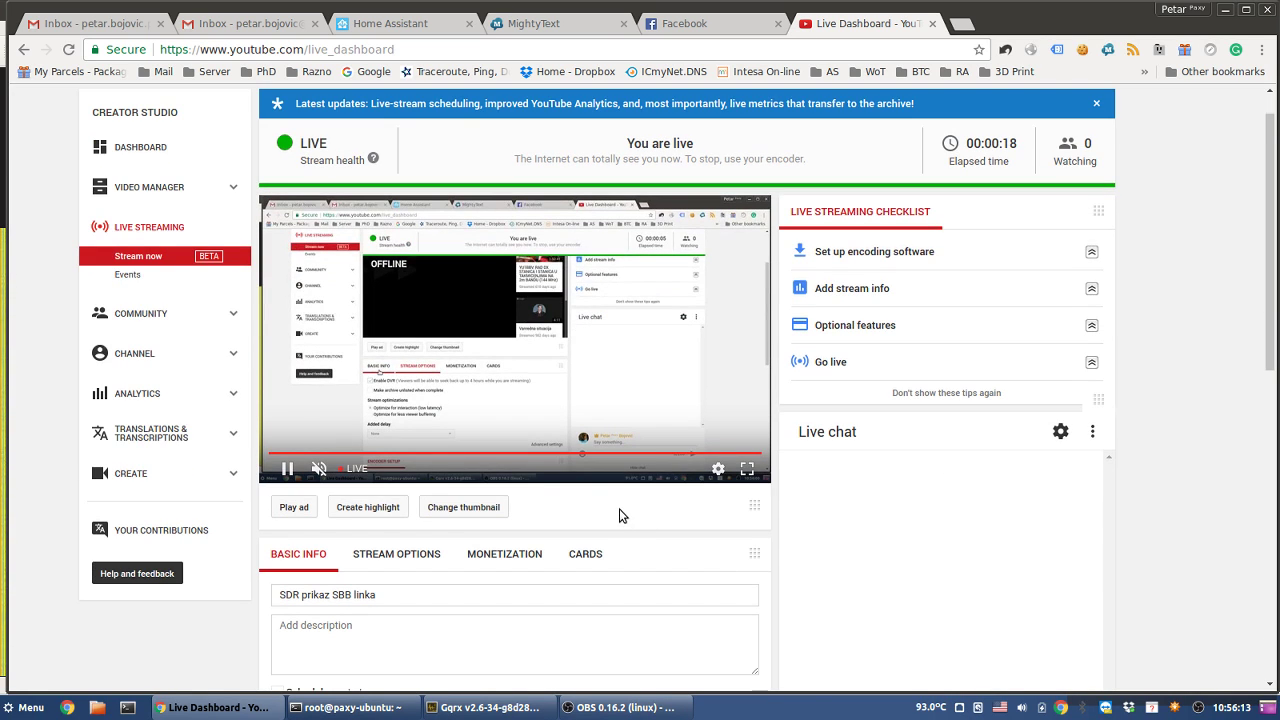
pyautogui.scroll(-3, 477, 471)
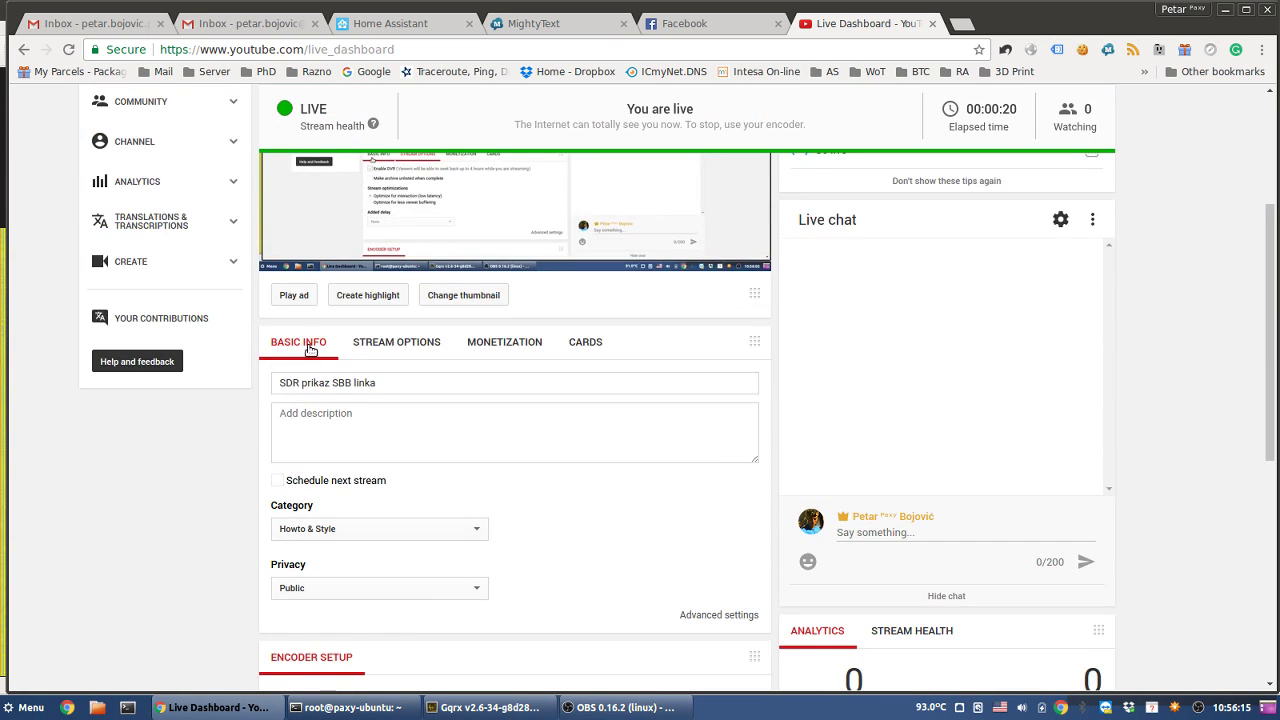
pyautogui.scroll(-4, 514, 543)
# - Glance at the OBS streaming window, then return to the live dashboard in Chrome
pyautogui.click(620, 707)
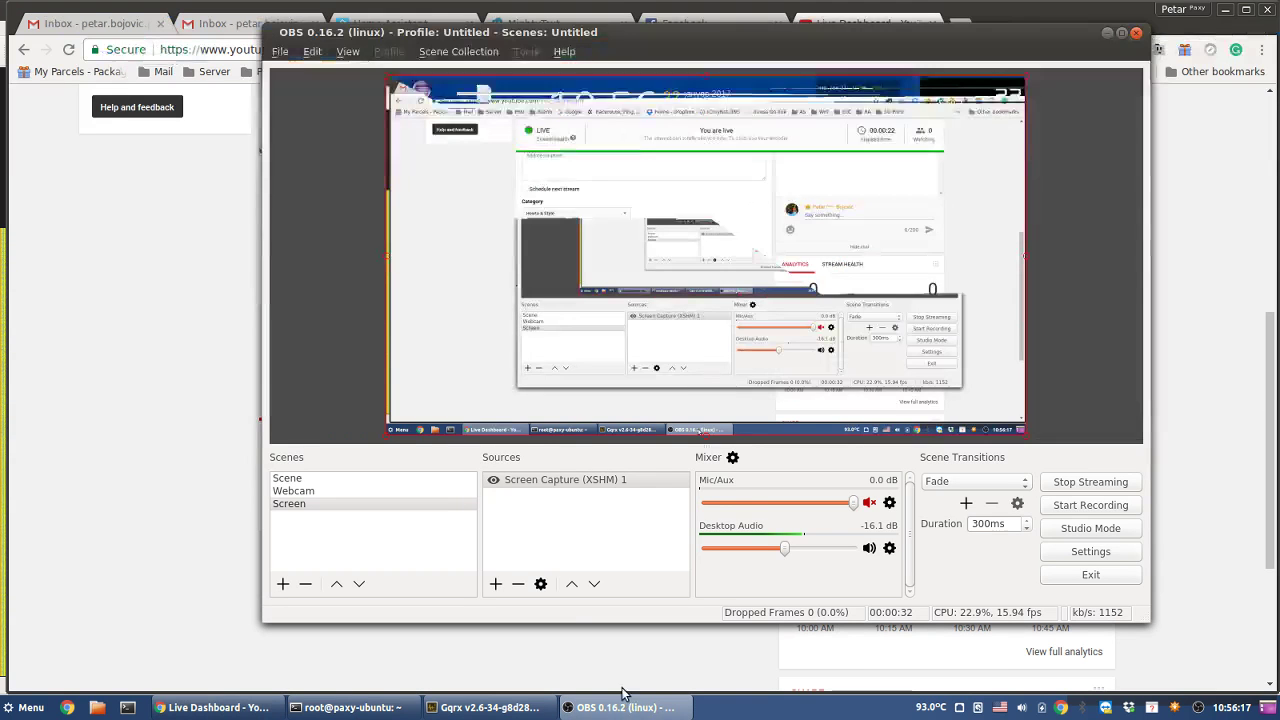
pyautogui.click(78, 465)
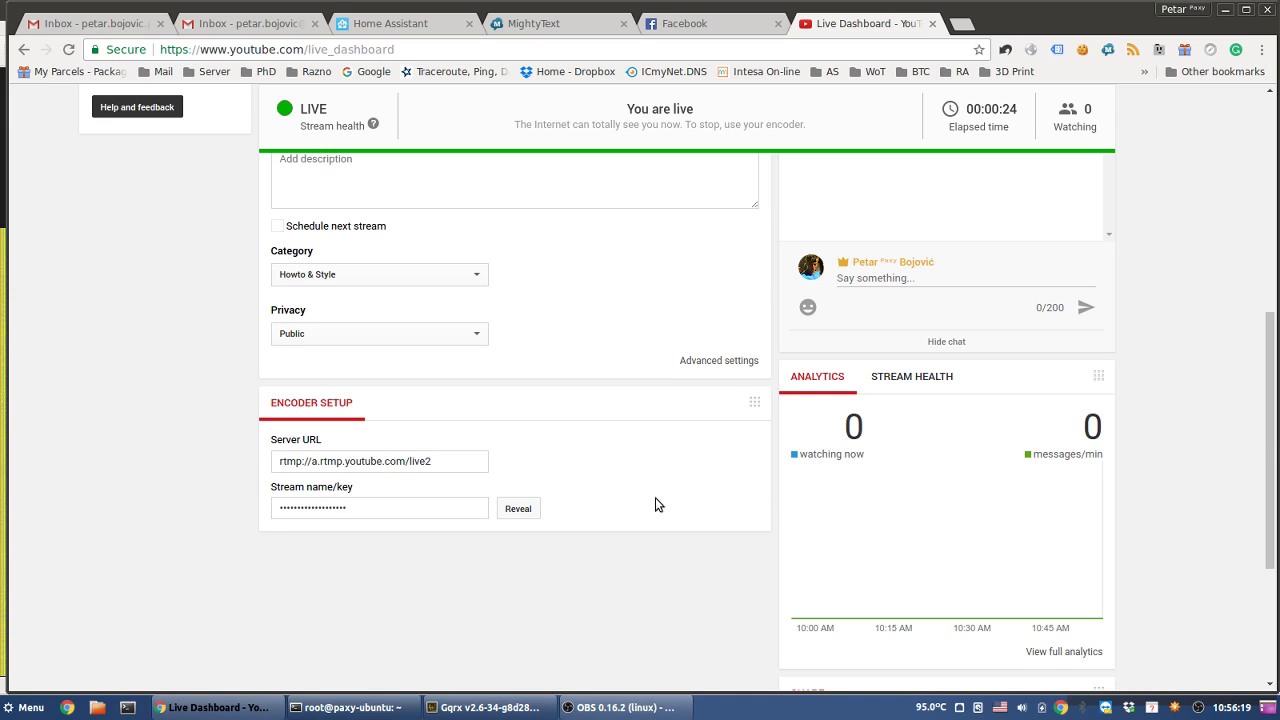
pyautogui.scroll(3, 1186, 372)
pyautogui.scroll(5, 1180, 377)
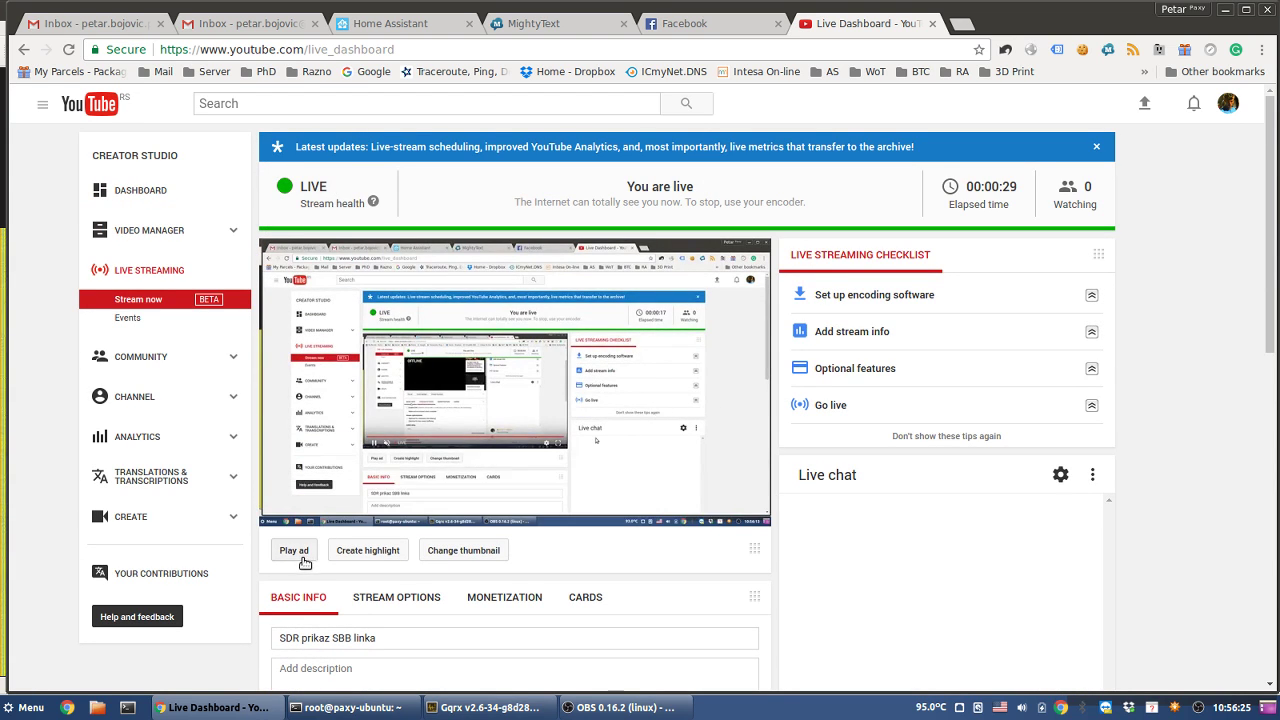
pyautogui.scroll(-5, 401, 569)
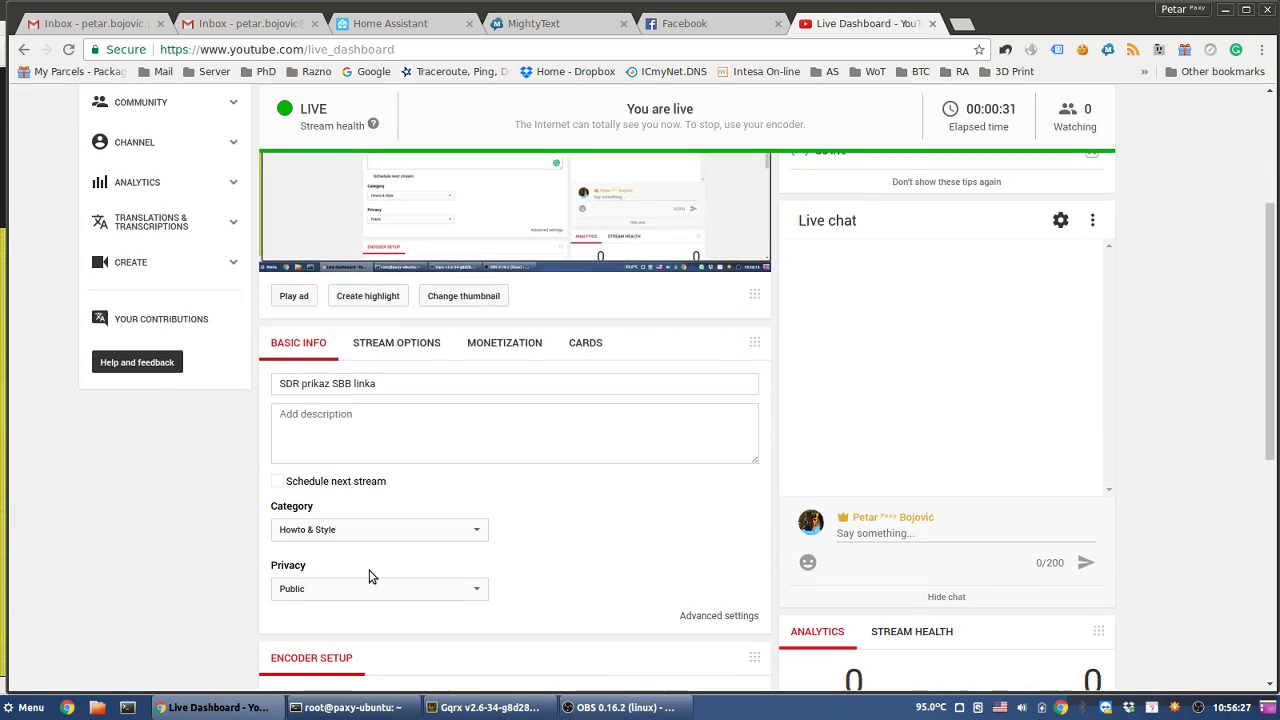
# - Recheck the Stream options, Monetization and Basic info tabs, then reload the dashboard via Stream now
pyautogui.click(390, 343)
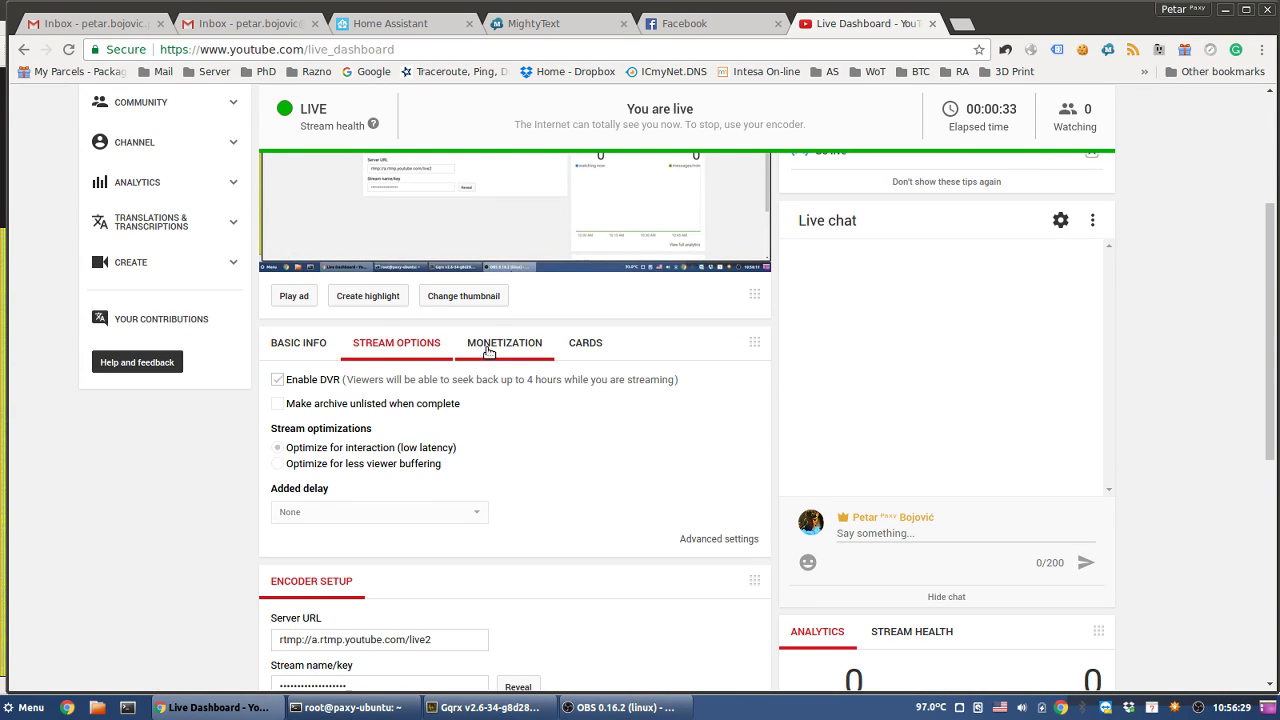
pyautogui.click(510, 347)
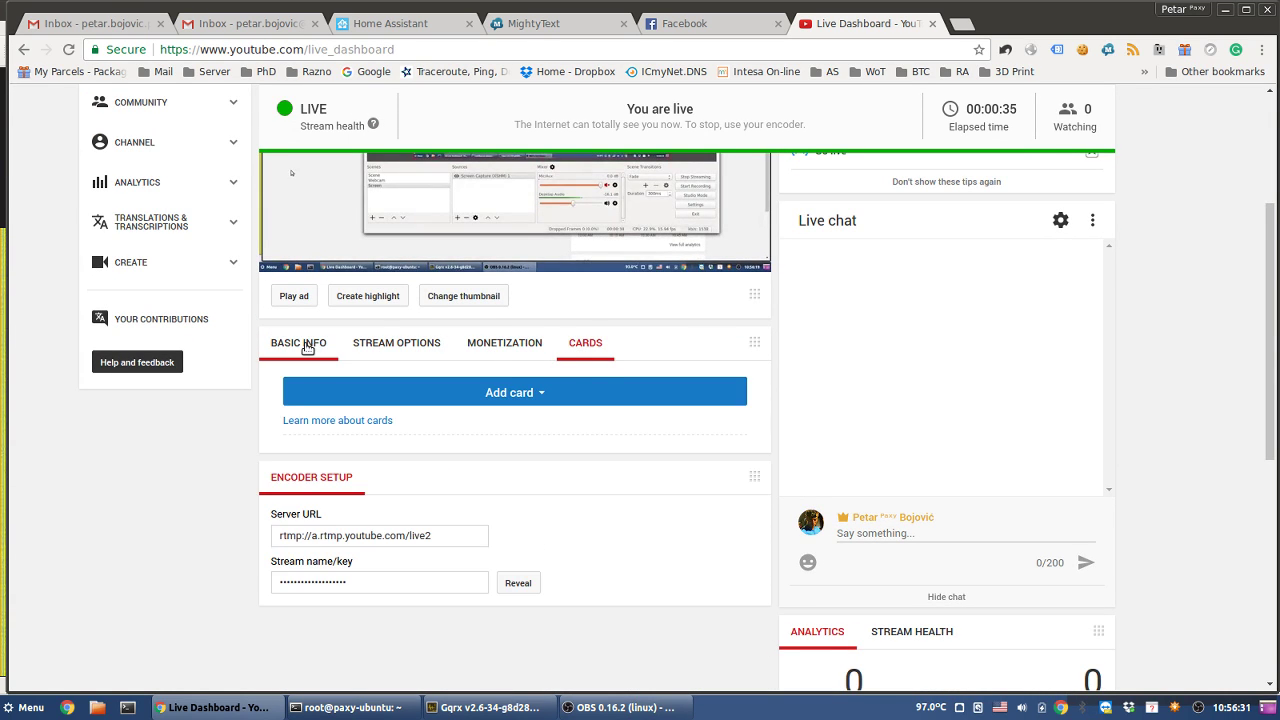
pyautogui.click(306, 343)
pyautogui.scroll(5, 1000, 349)
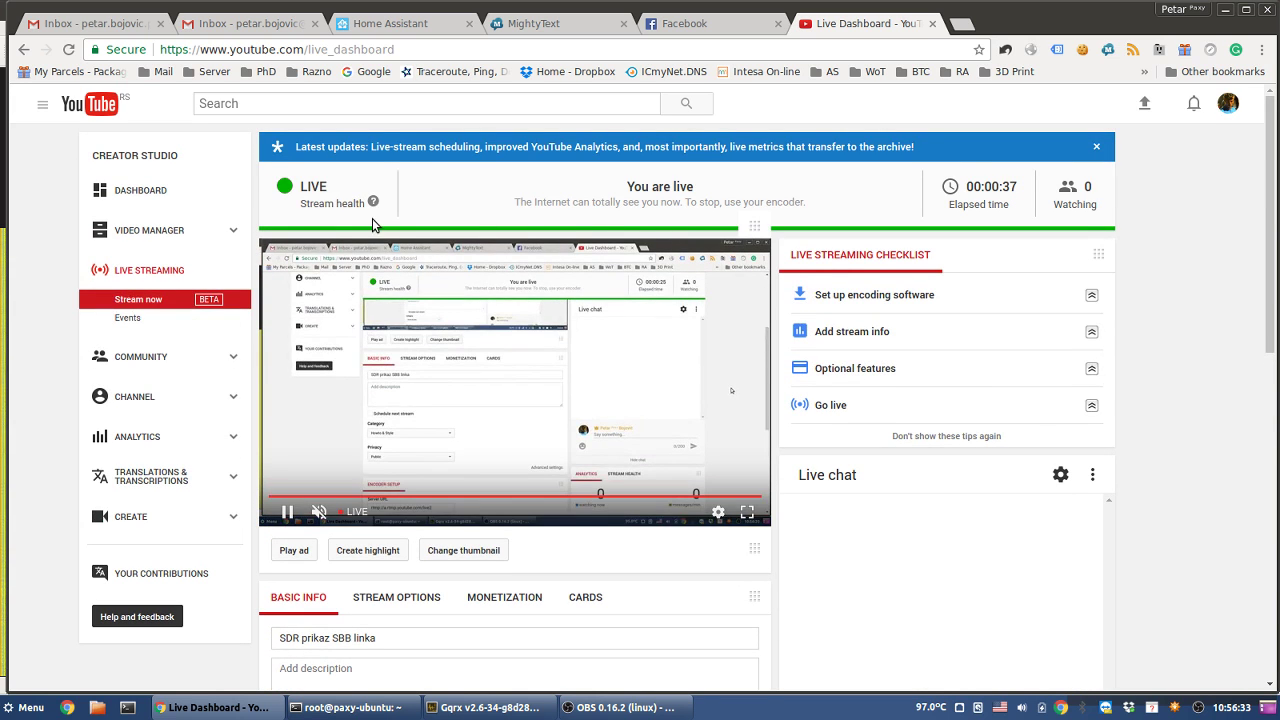
pyautogui.click(140, 302)
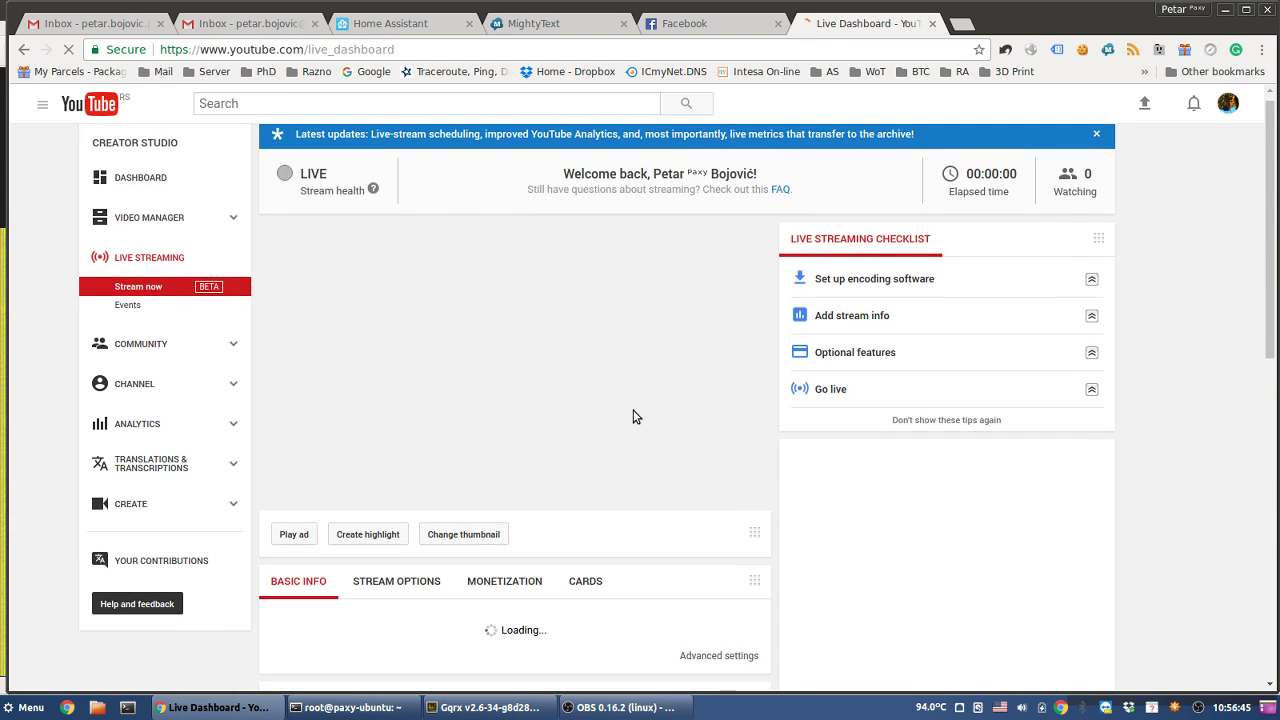
# - Scroll down to Encoder Setup while the reloaded dashboard shows 'SDR prikaz SBB linka' live again
pyautogui.scroll(-2, 634, 416)
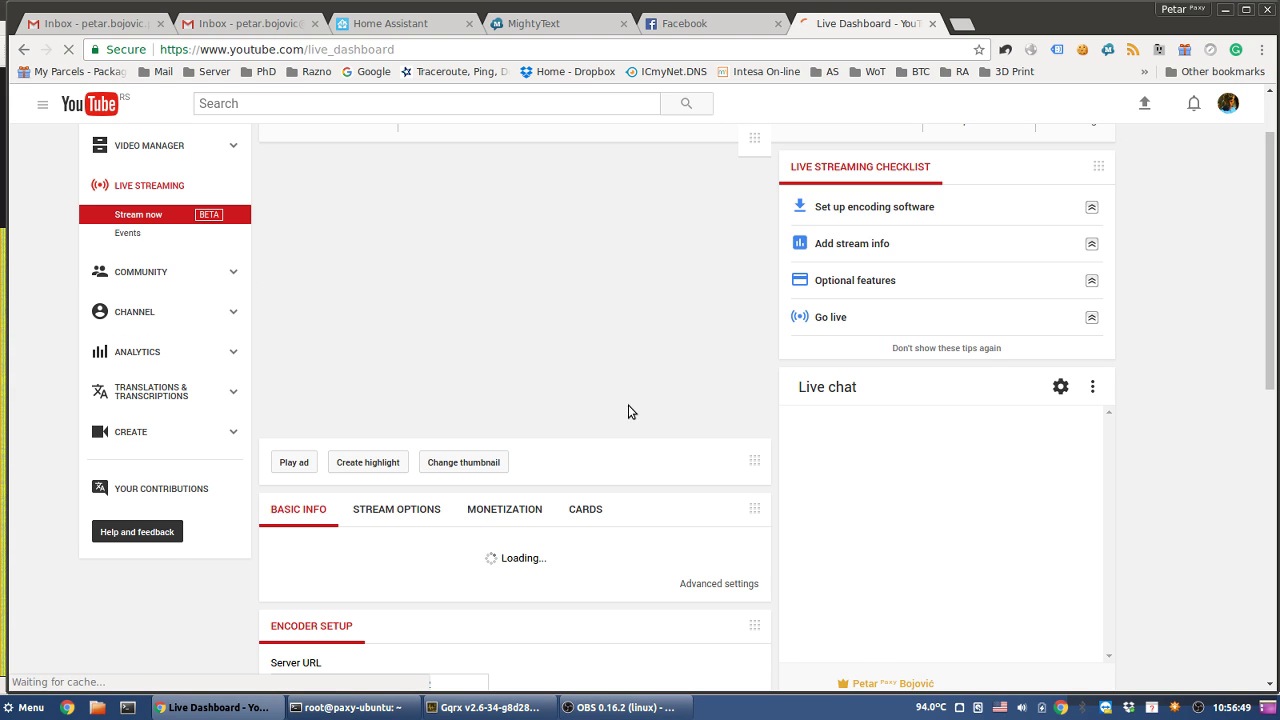
pyautogui.scroll(-2, 575, 436)
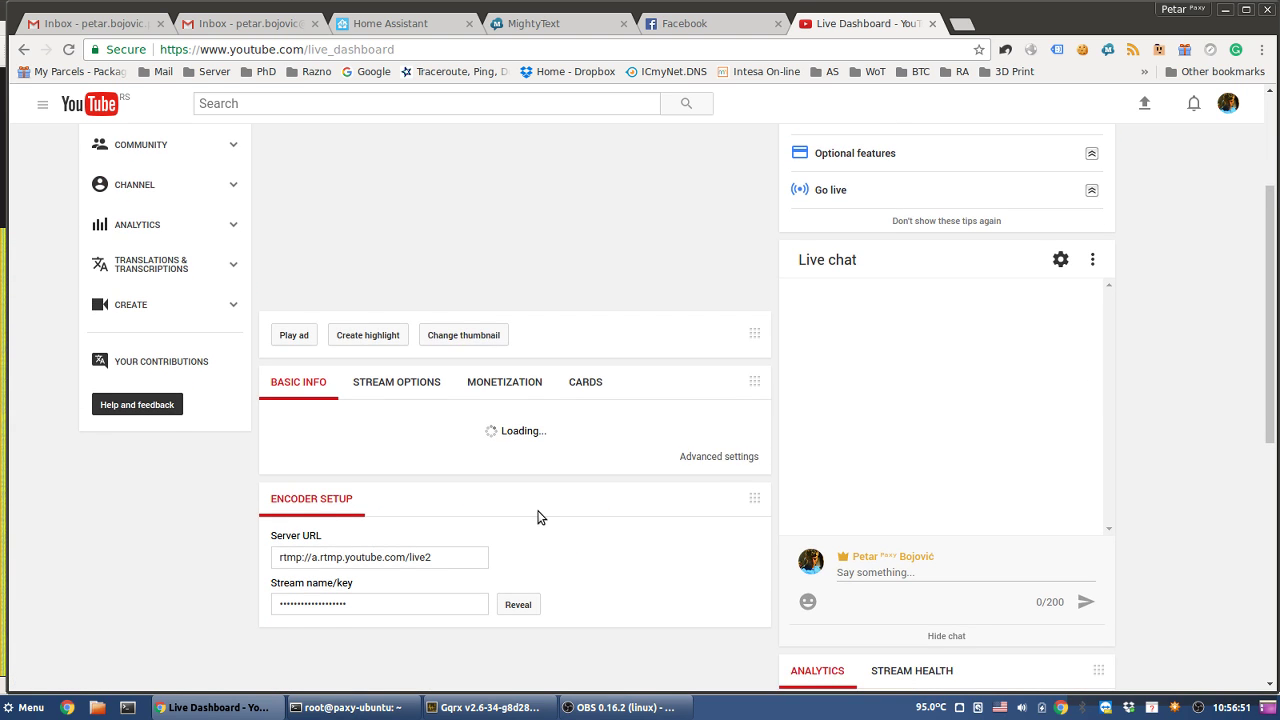
pyautogui.scroll(3, 537, 517)
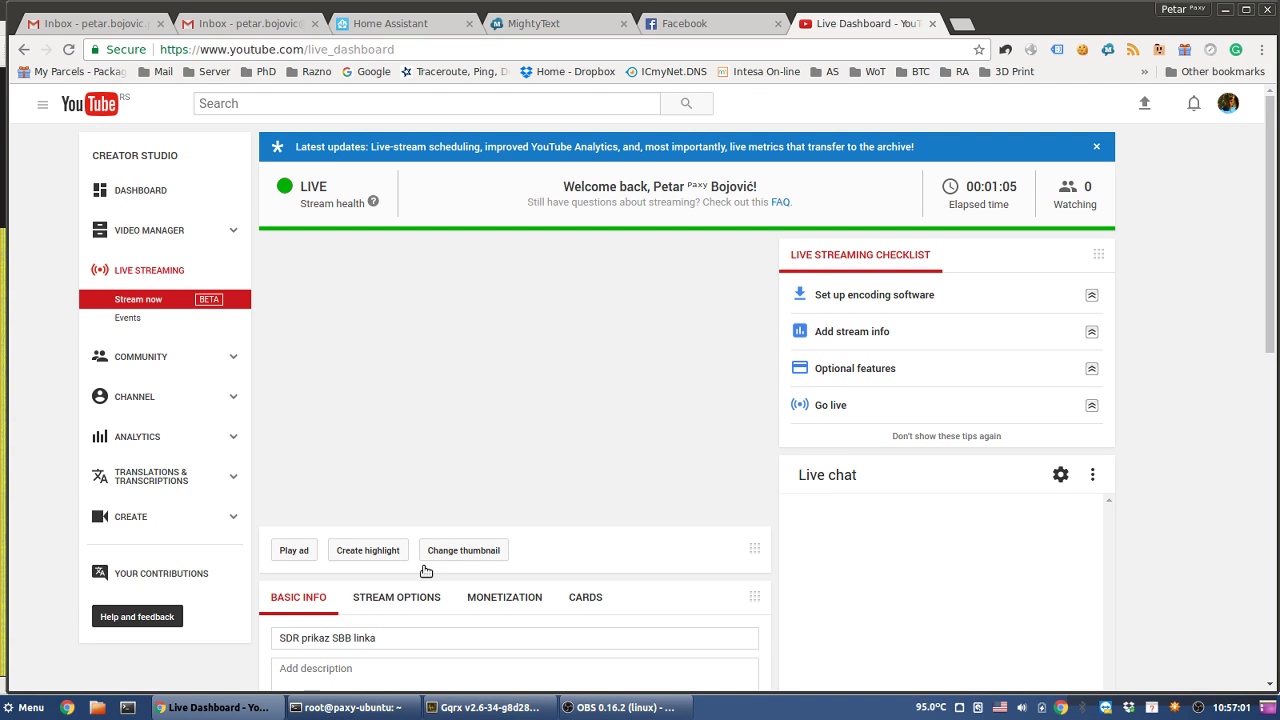
pyautogui.scroll(-5, 545, 633)
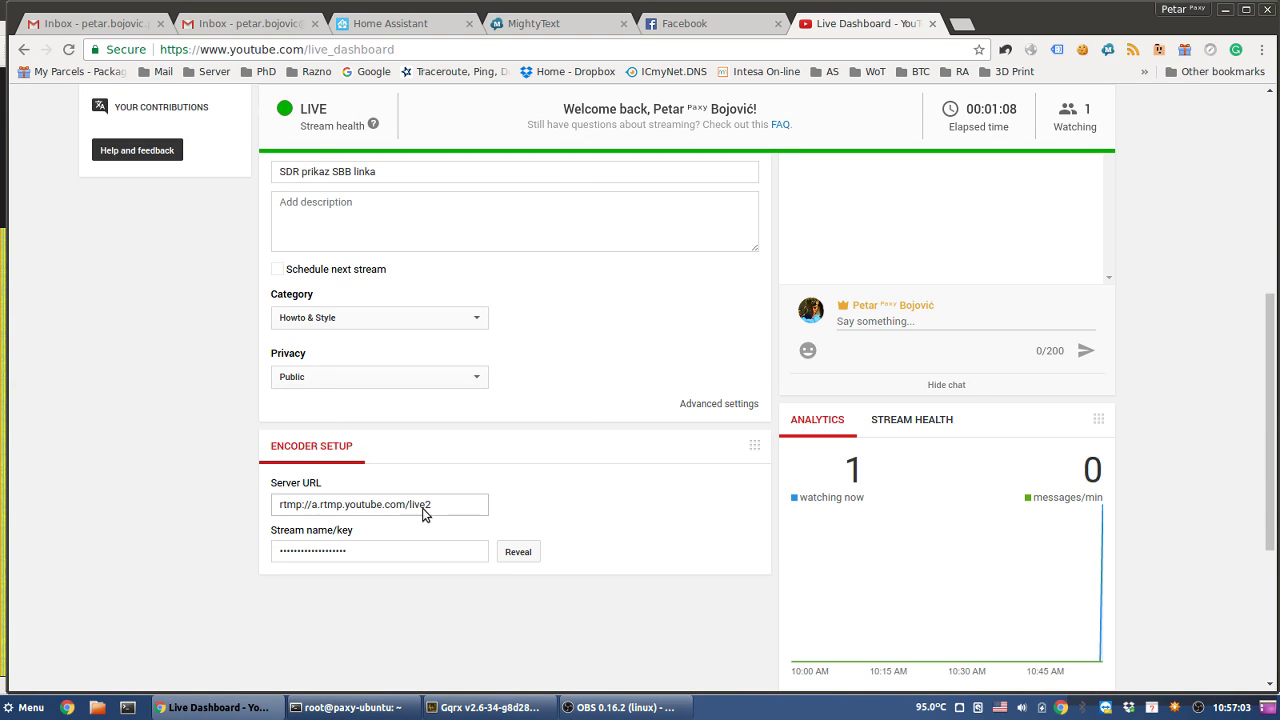
# - Reveal and select the stream key, then use Go live in the checklist to return with it hidden
pyautogui.click(518, 552)
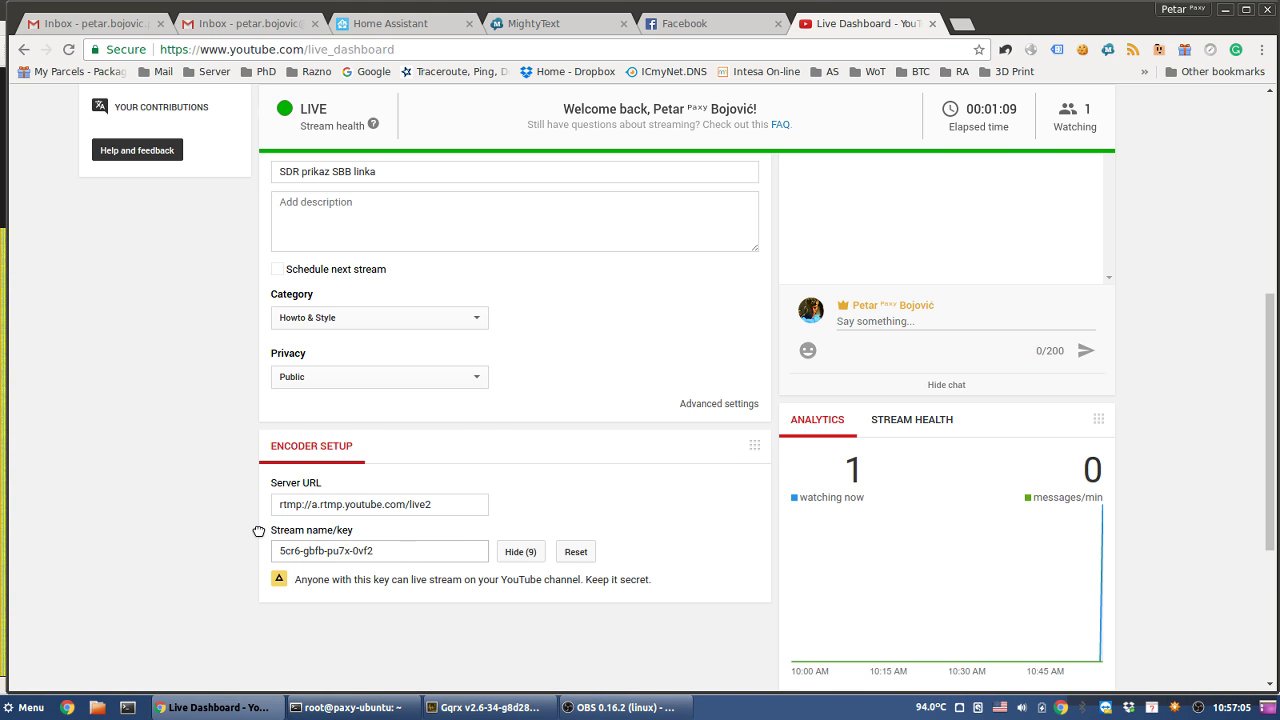
pyautogui.moveTo(404, 556); pyautogui.dragTo(262, 530)
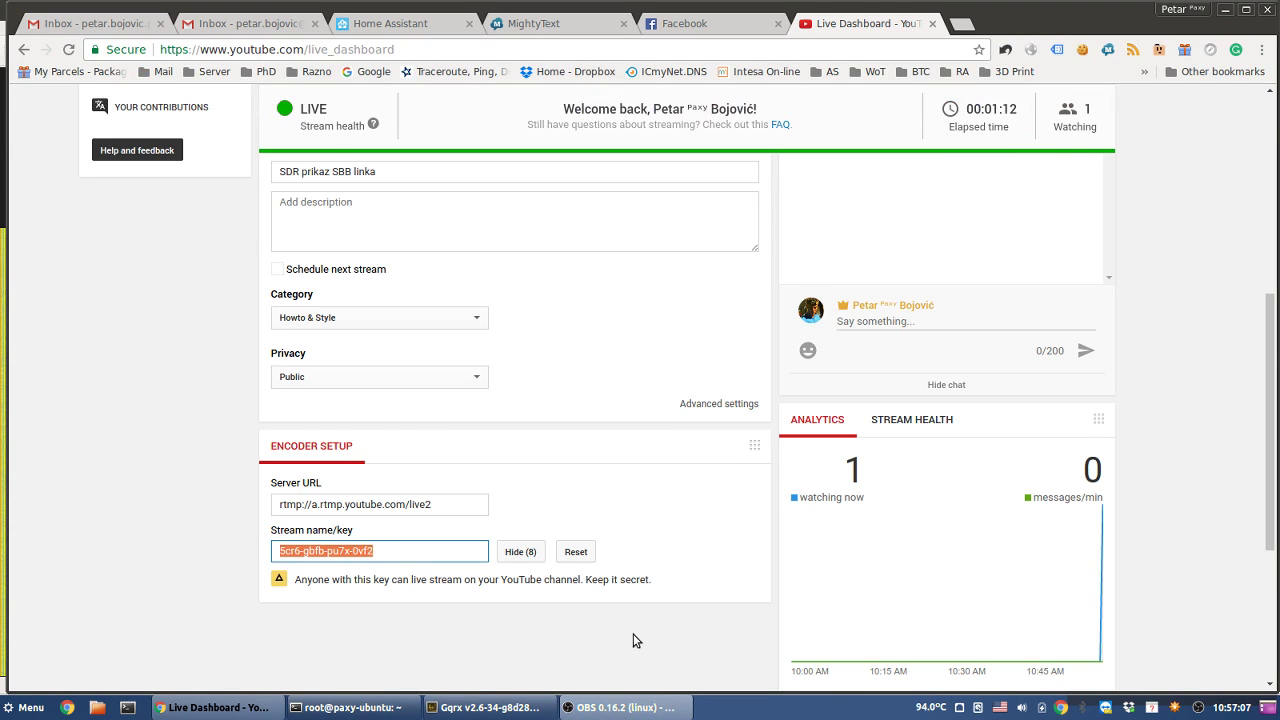
pyautogui.scroll(5, 166, 466)
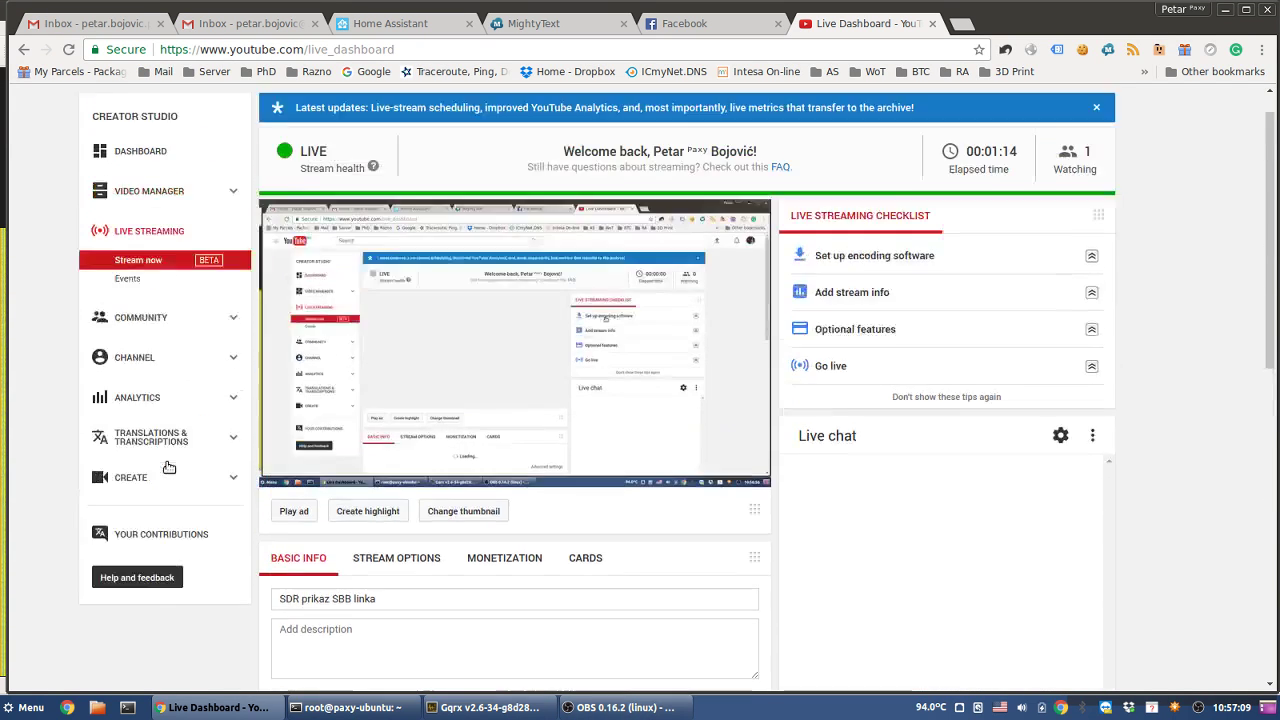
pyautogui.scroll(1, 169, 467)
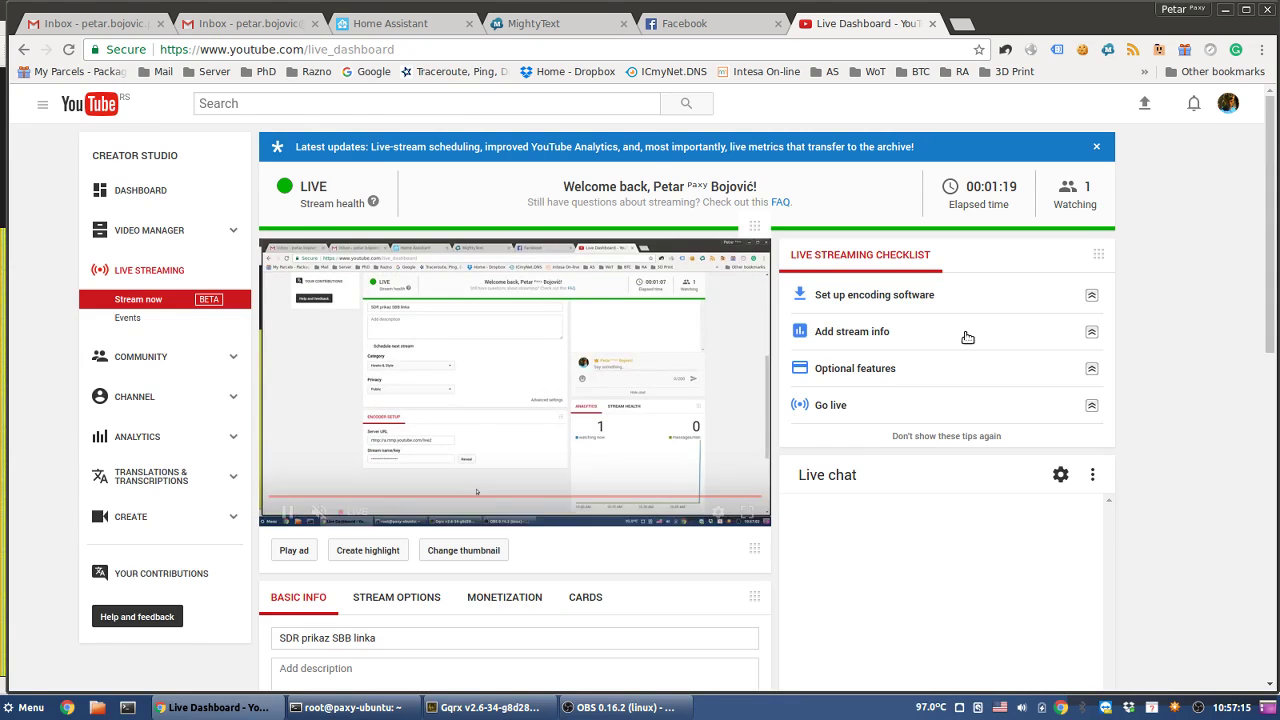
pyautogui.click(1084, 414)
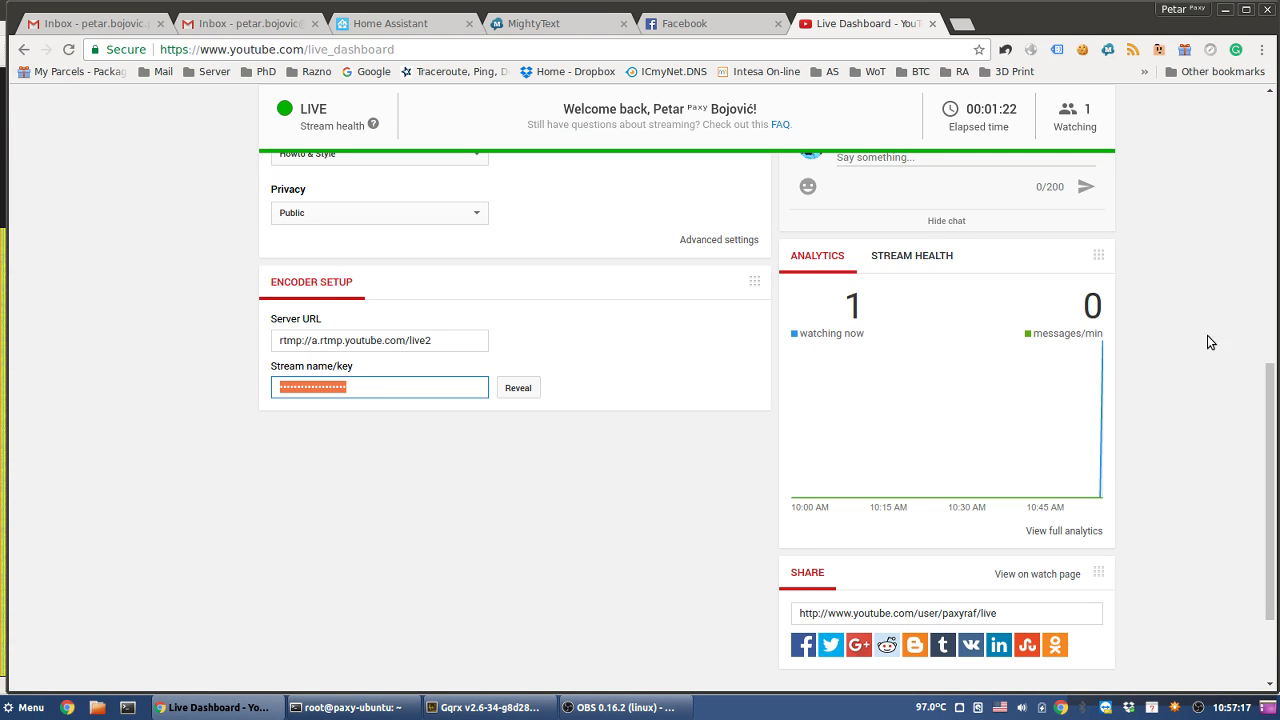
pyautogui.scroll(8, 1208, 336)
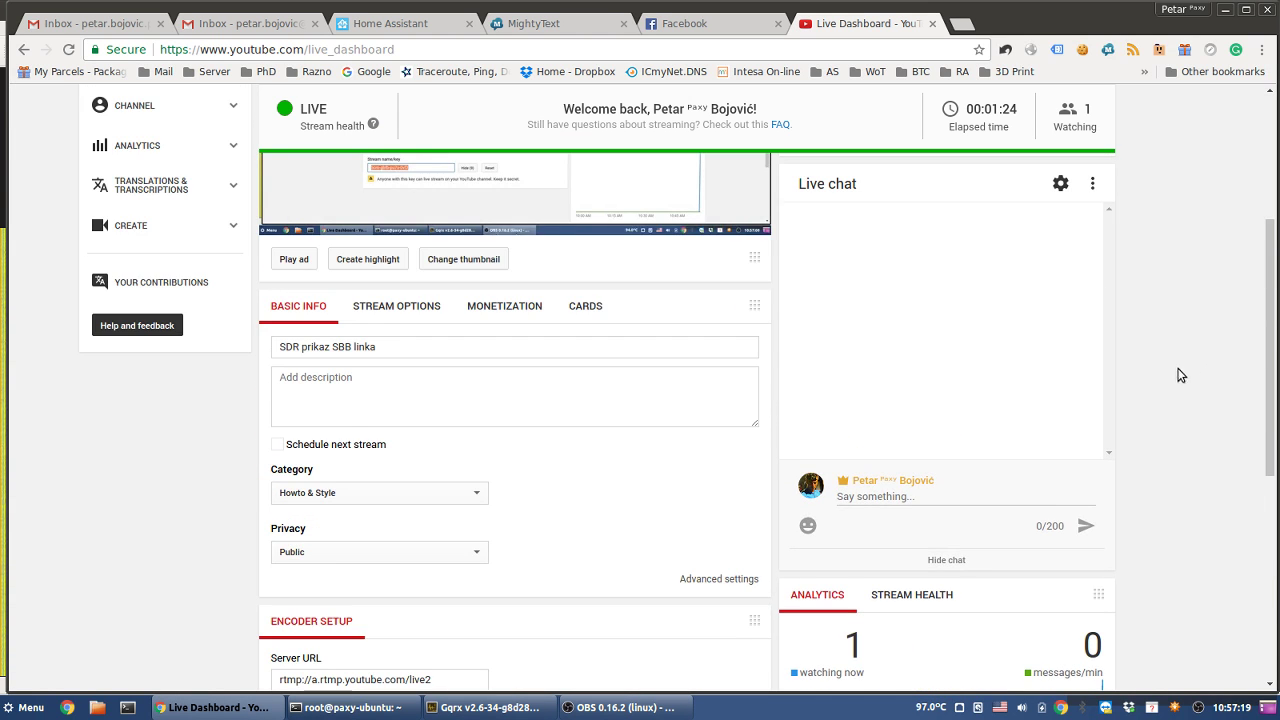
pyautogui.scroll(5, 1178, 372)
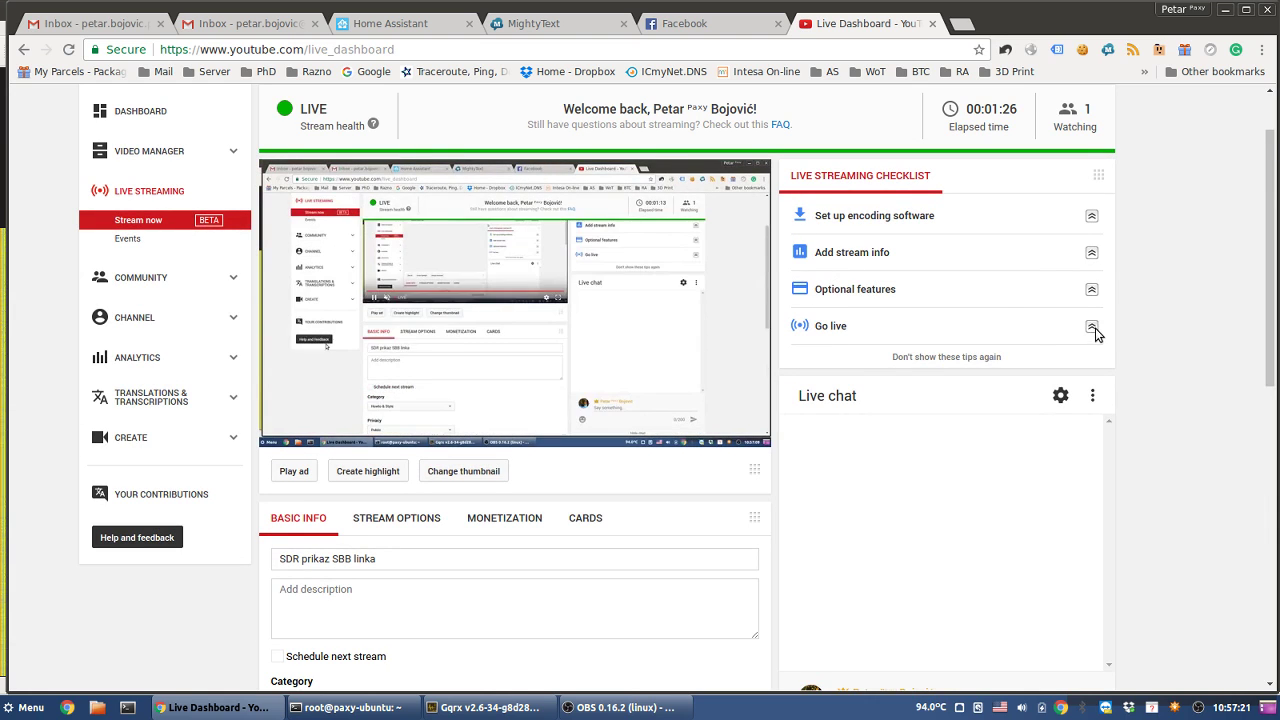
# - Expand the going-live instructions in the Live Streaming Checklist and scroll through them
pyautogui.click(1092, 328)
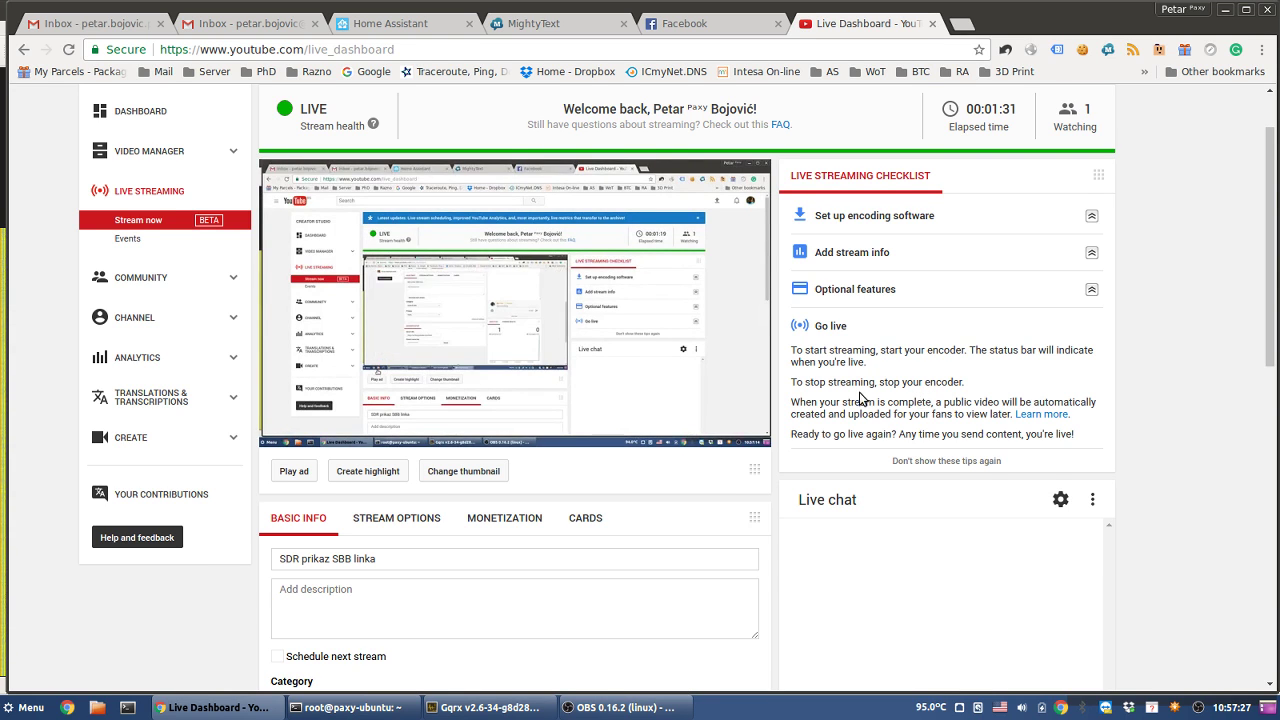
pyautogui.scroll(2, 869, 244)
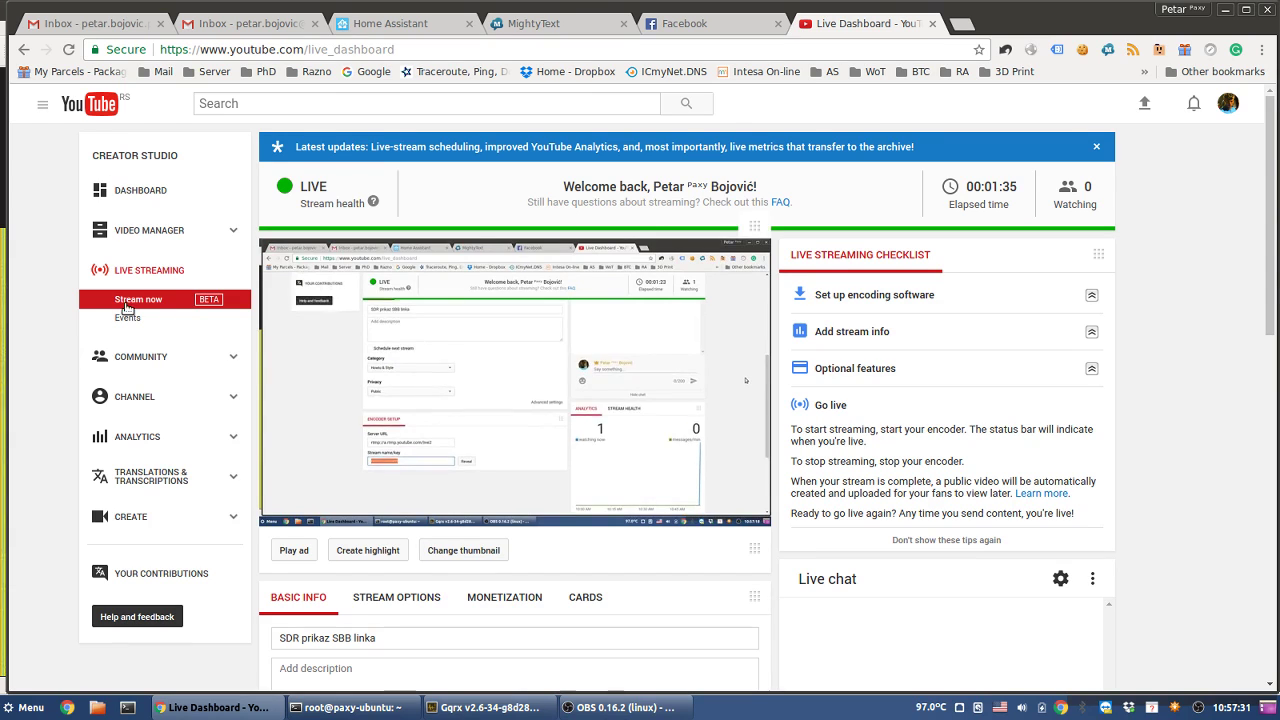
pyautogui.scroll(-4, 408, 342)
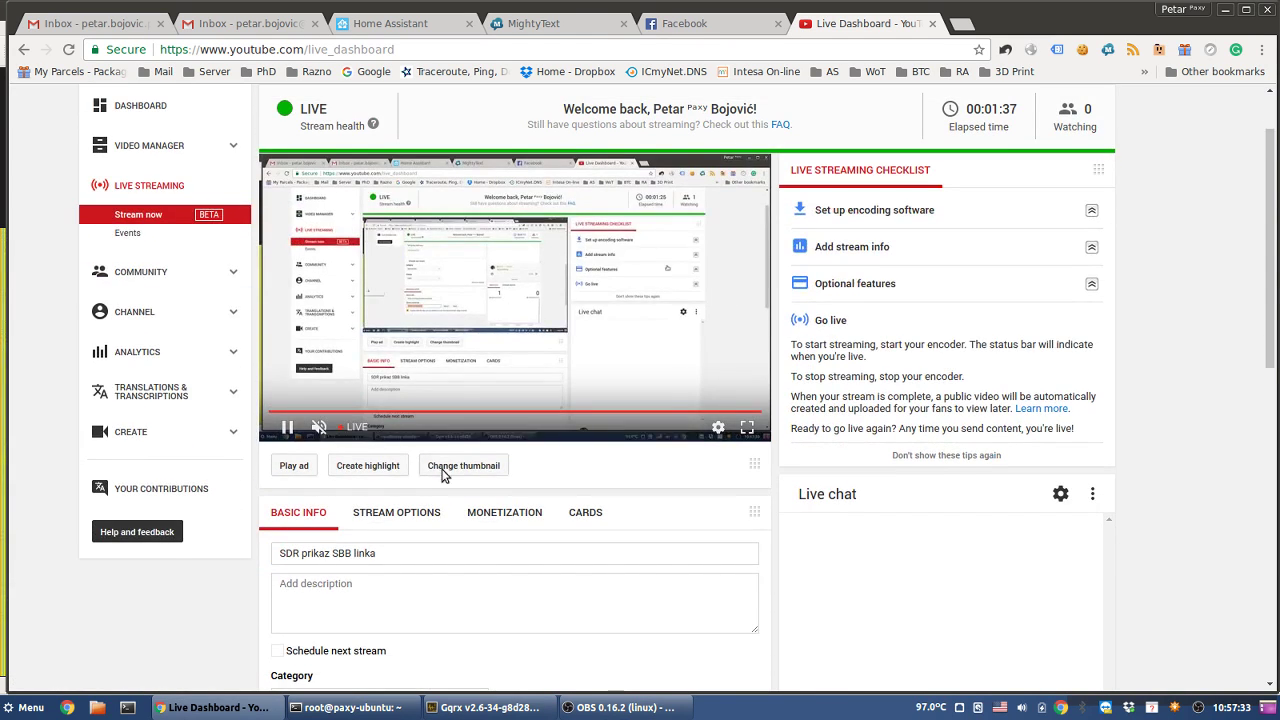
pyautogui.scroll(-12, 464, 476)
pyautogui.scroll(12, 468, 472)
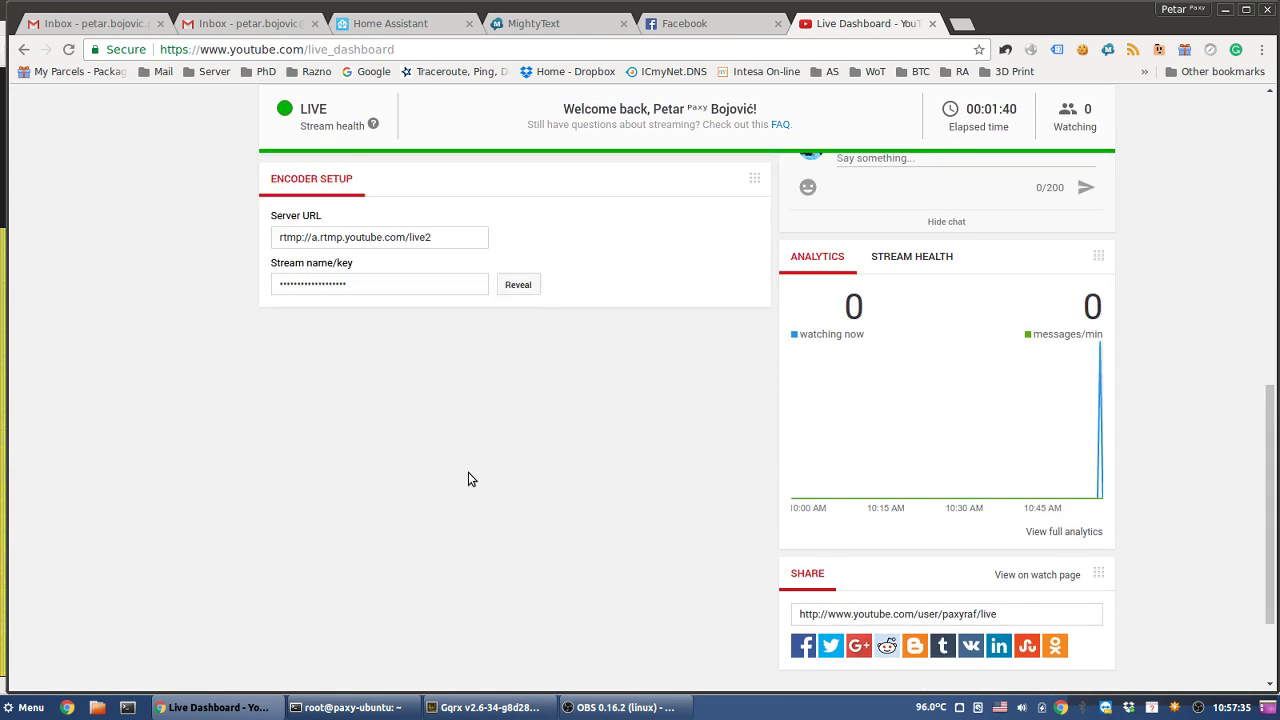
pyautogui.scroll(4, 468, 472)
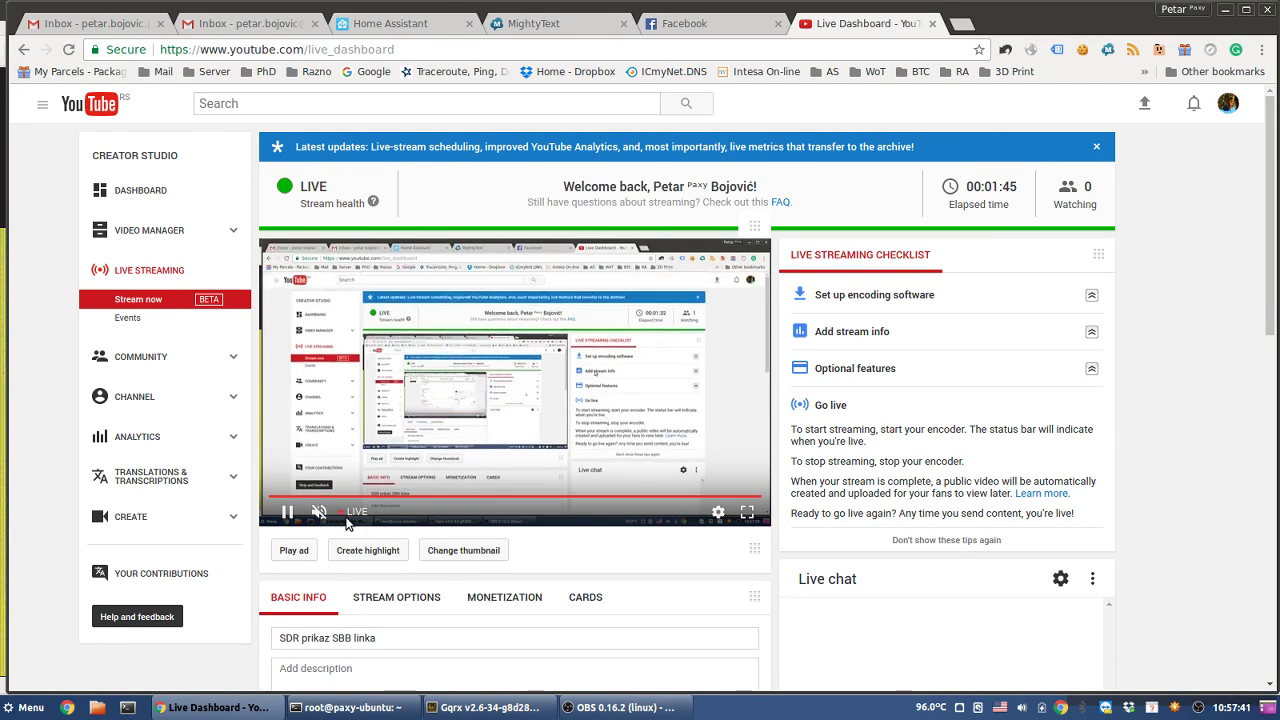
# - Pause the stream preview, open and close its settings menu, and open youtube.com in a new tab
pyautogui.press('k')
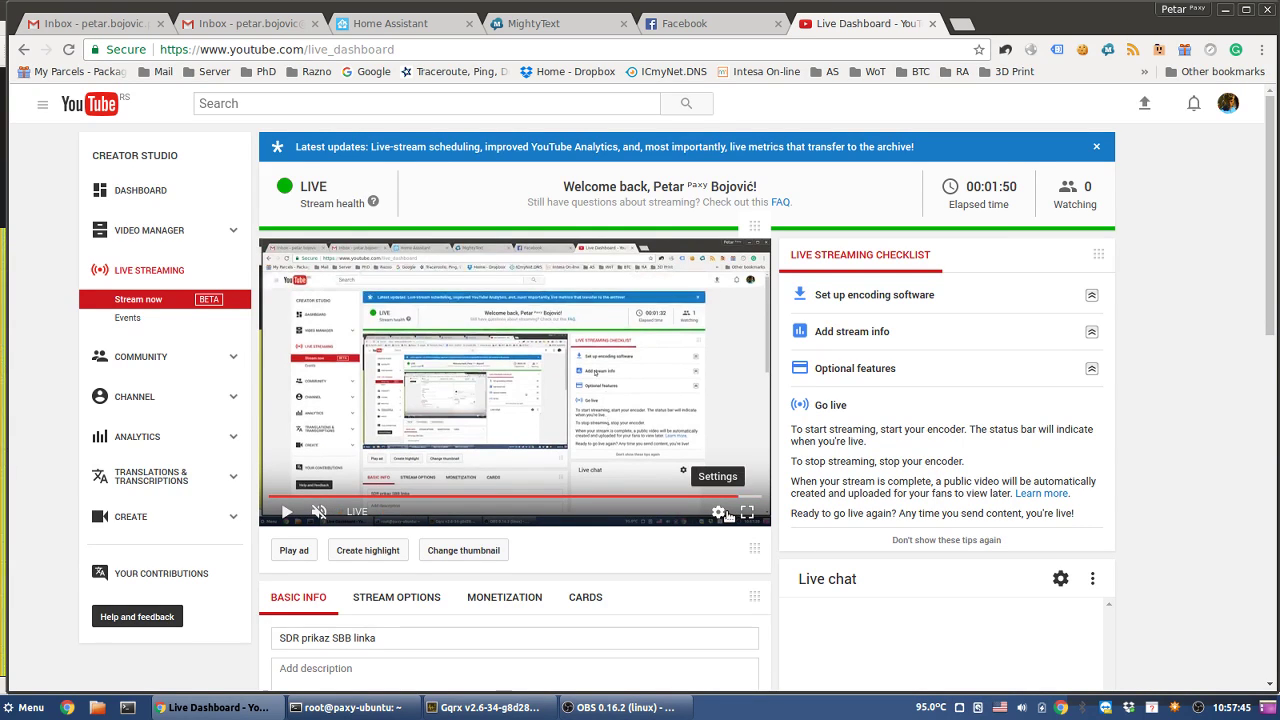
pyautogui.click(720, 512)
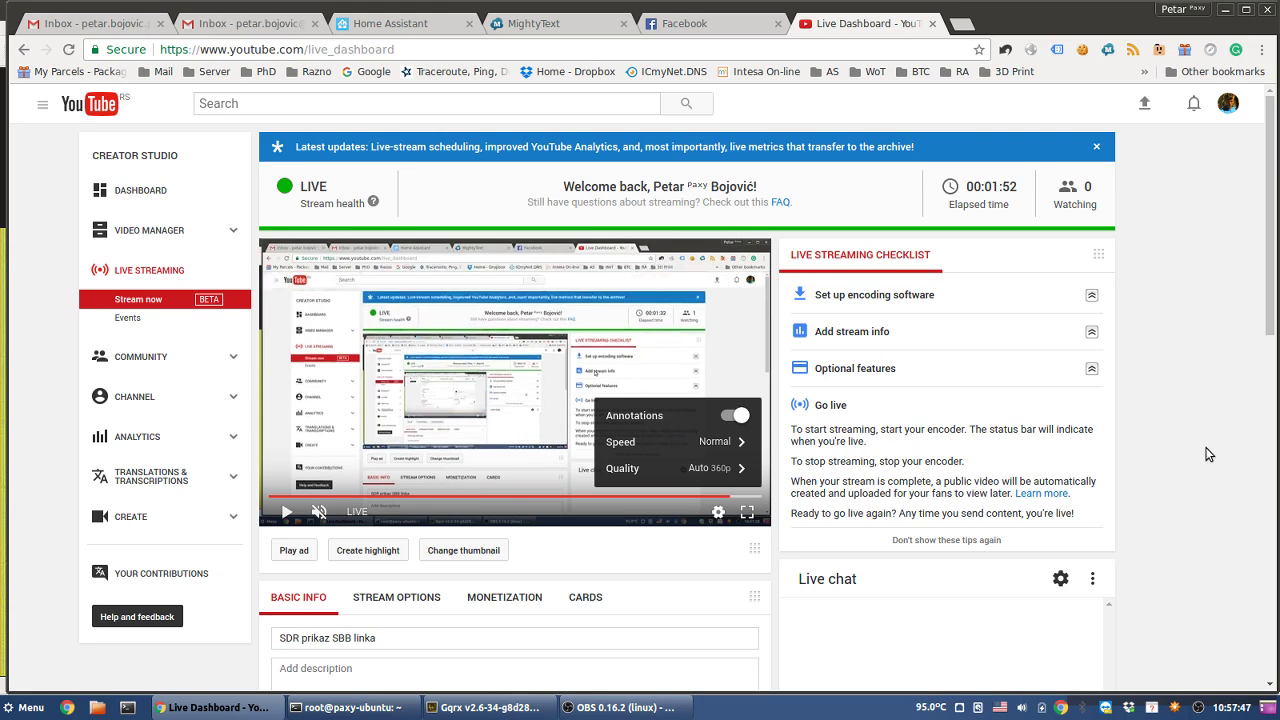
pyautogui.click(884, 437)
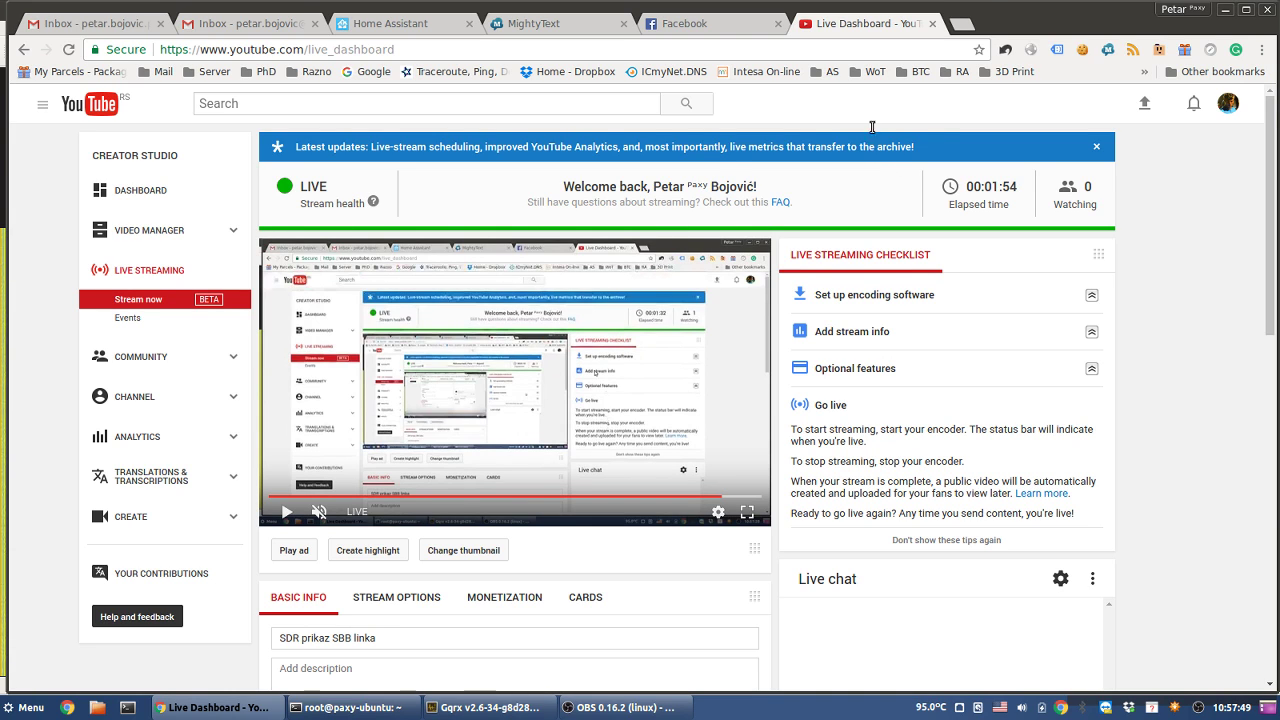
pyautogui.click(963, 25)
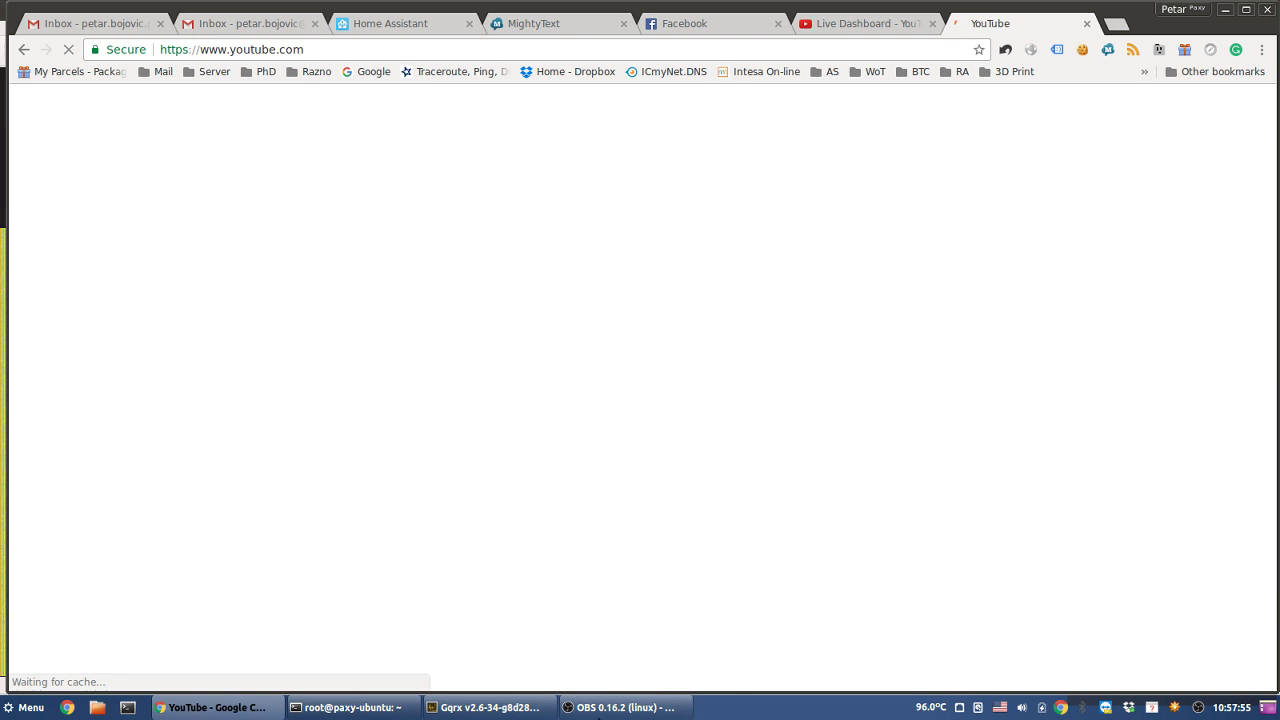
# - Switch between OBS, Gqrx and the YouTube home page sidebar, then bring Gqrx back
pyautogui.click(620, 707)
pyautogui.click(470, 707)
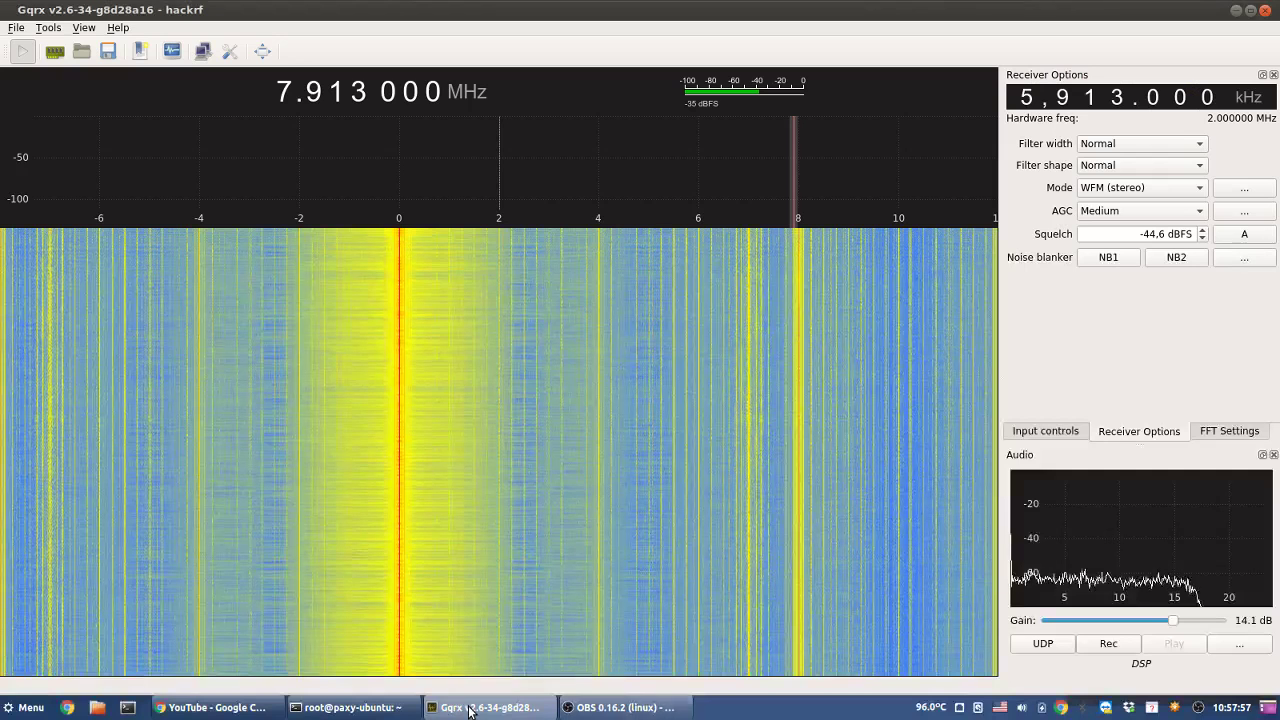
pyautogui.click(490, 707)
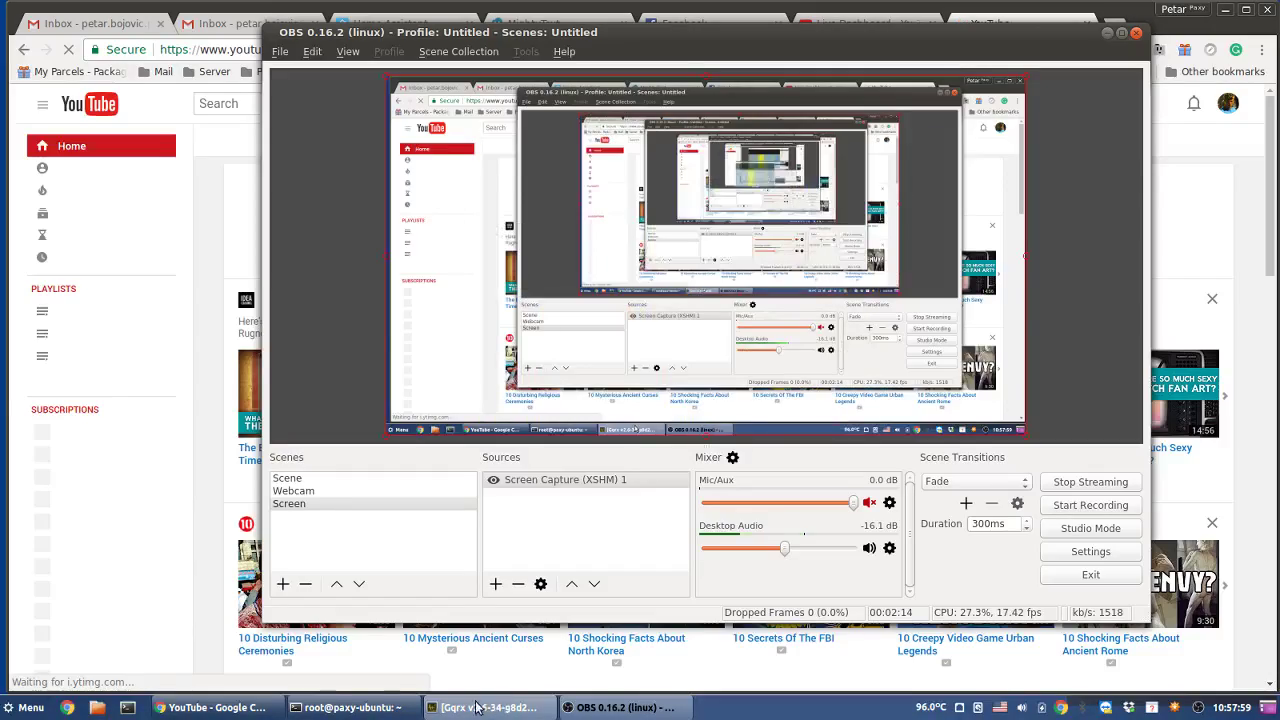
pyautogui.click(213, 531)
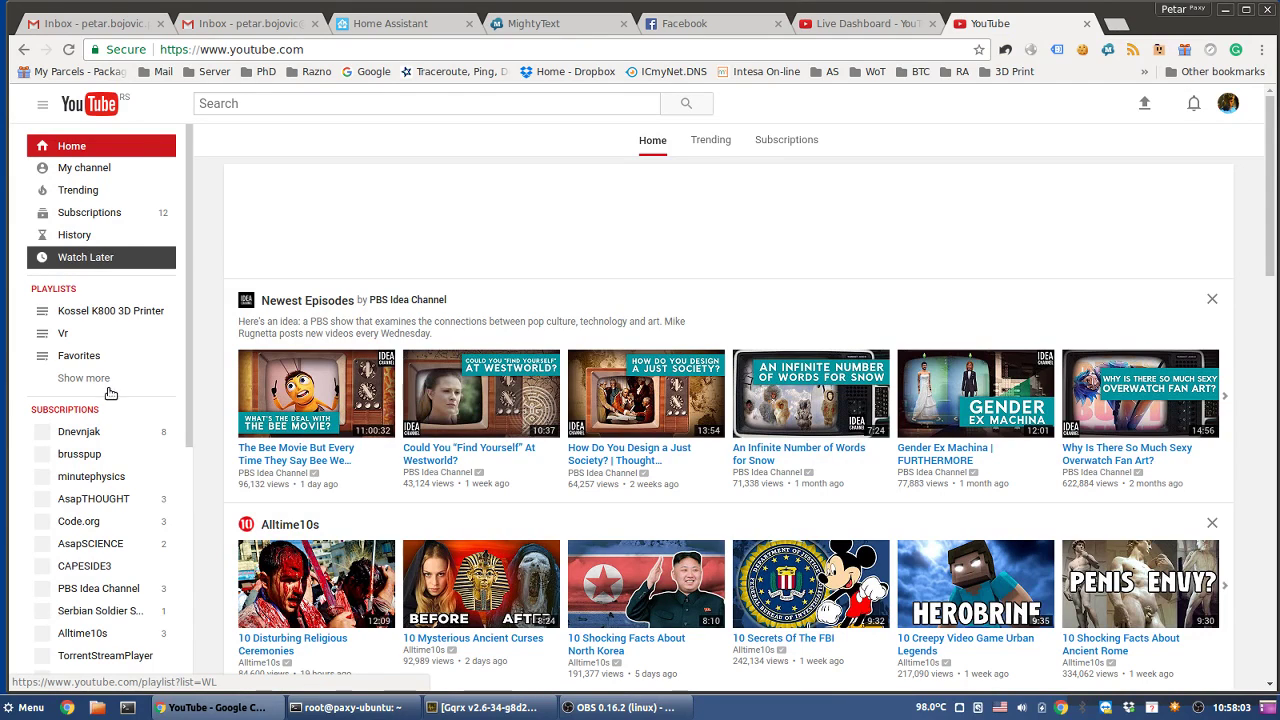
pyautogui.click(90, 212)
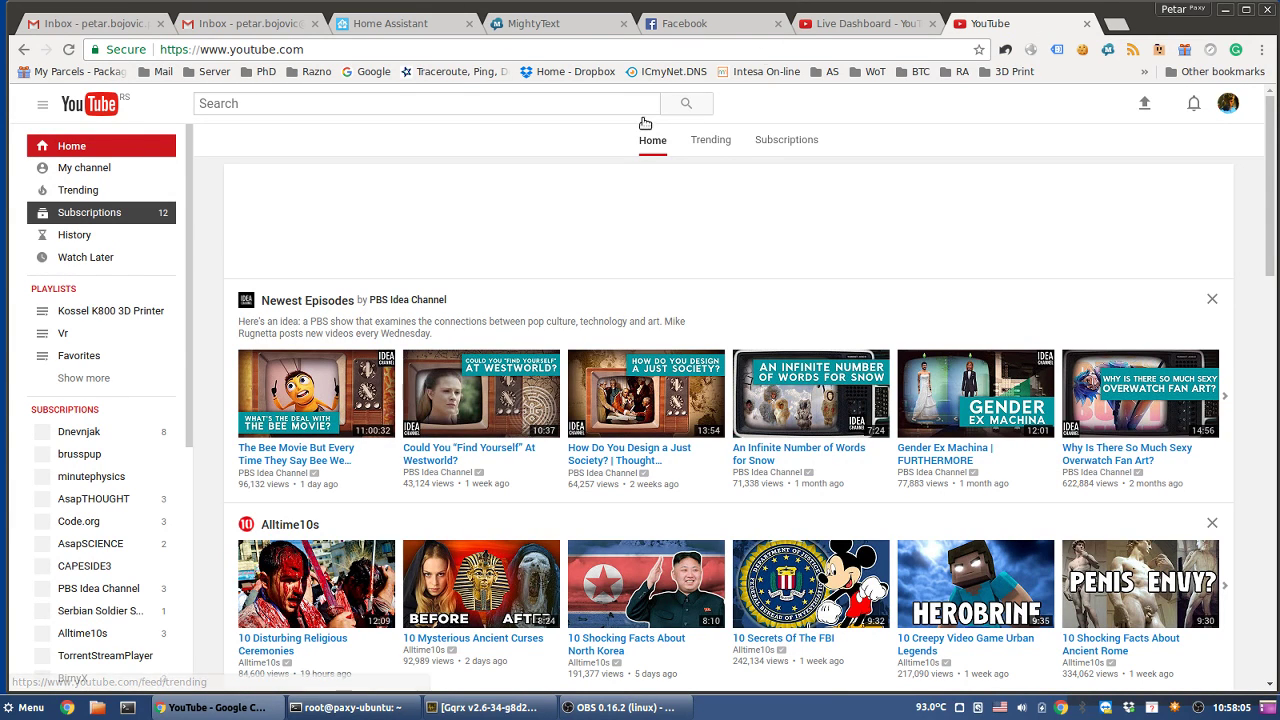
pyautogui.click(64, 336)
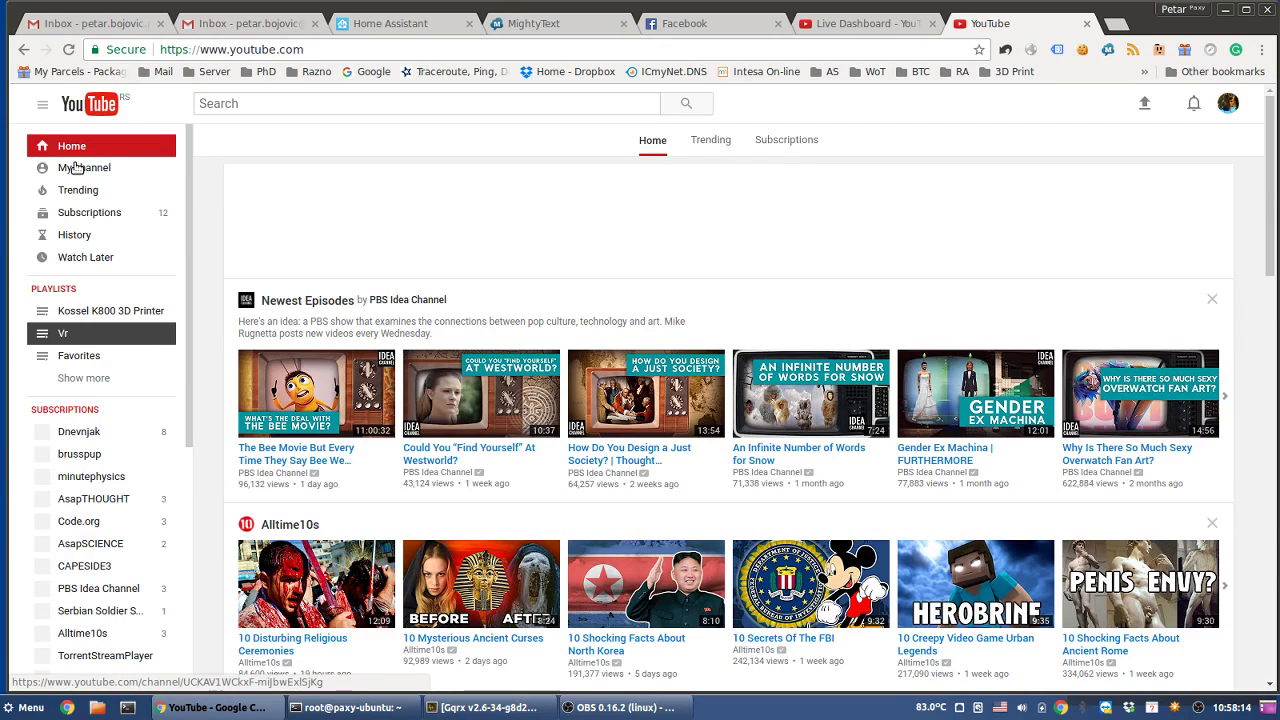
pyautogui.click(500, 707)
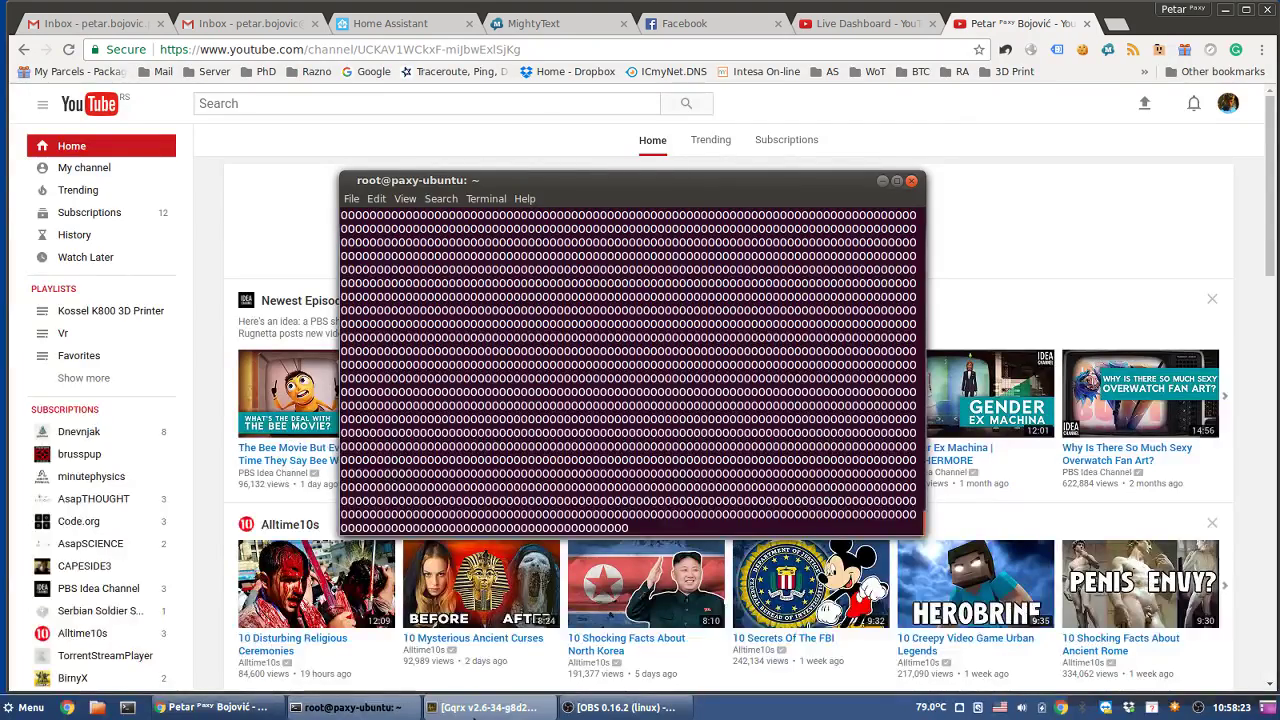
# - Raise the Gqrx waterfall, then raise and minimize OBS so Gqrx stays in front
pyautogui.click(474, 710)
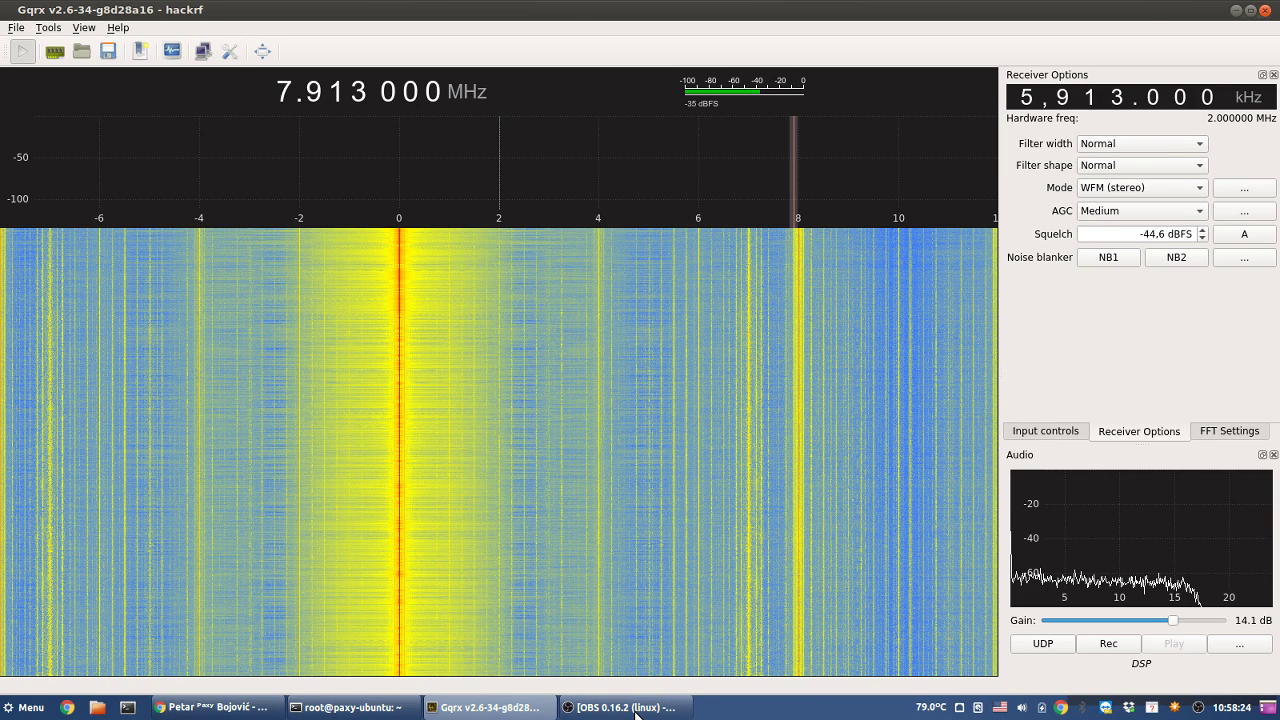
pyautogui.click(636, 710)
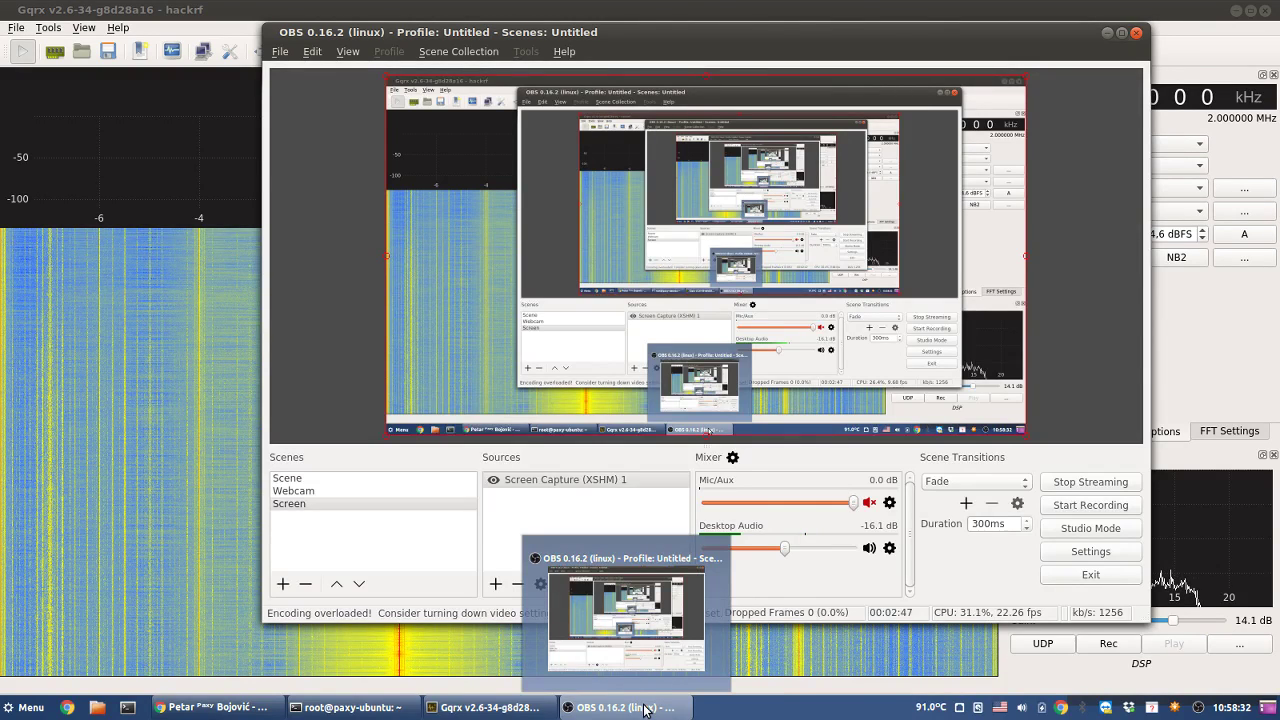
pyautogui.click(645, 710)
pyautogui.moveTo(465, 713)
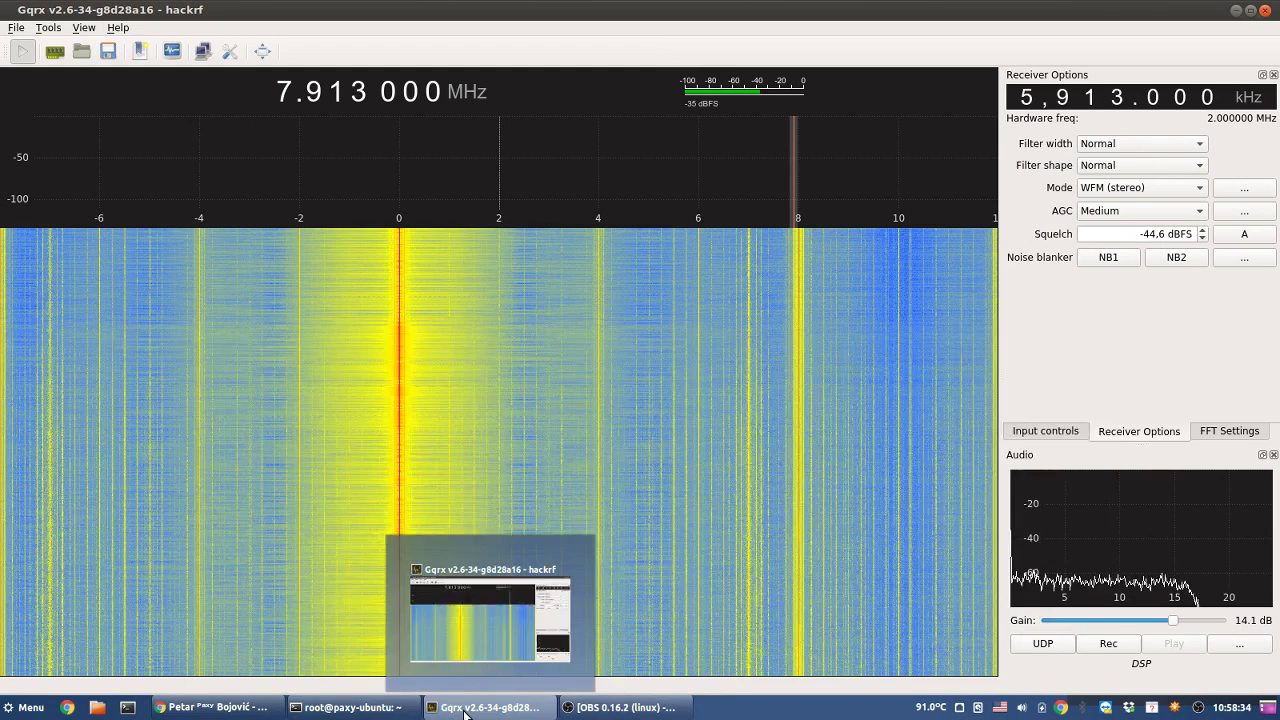
pyautogui.moveTo(358, 710)
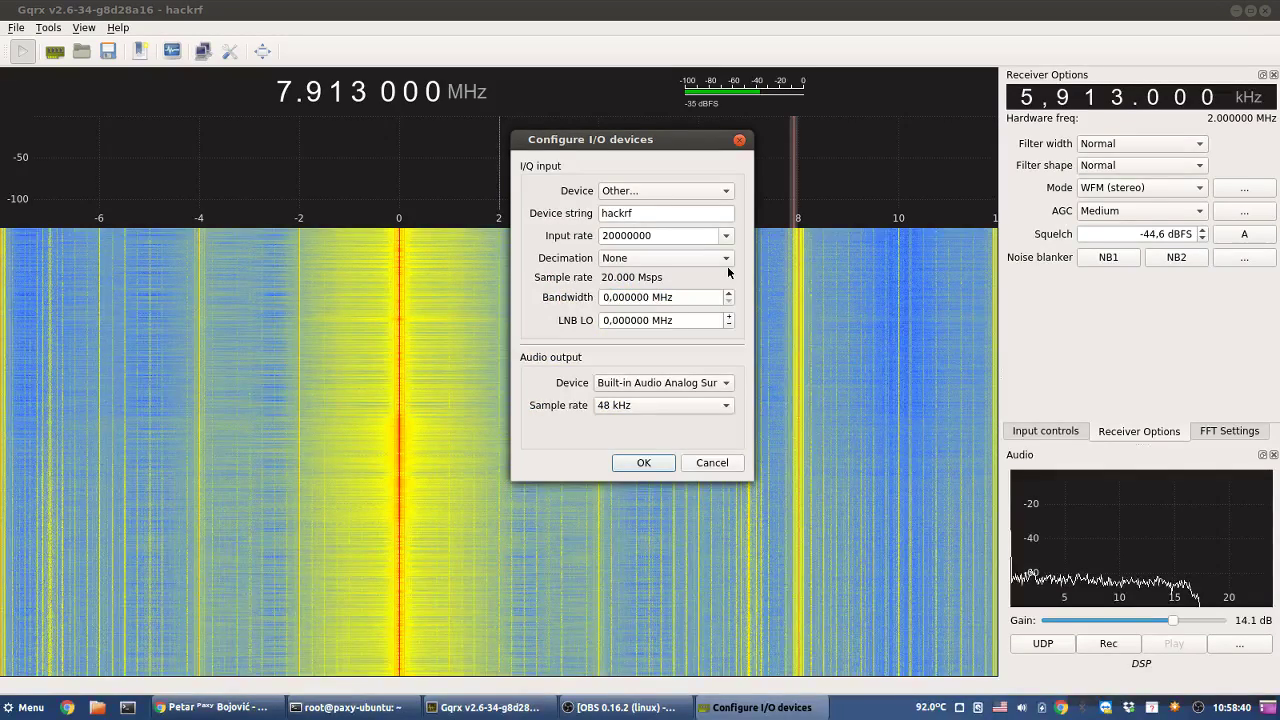
# - Apply a 12500000 input rate and retune the frequency readout down to 5.913 MHz
pyautogui.click(726, 235)
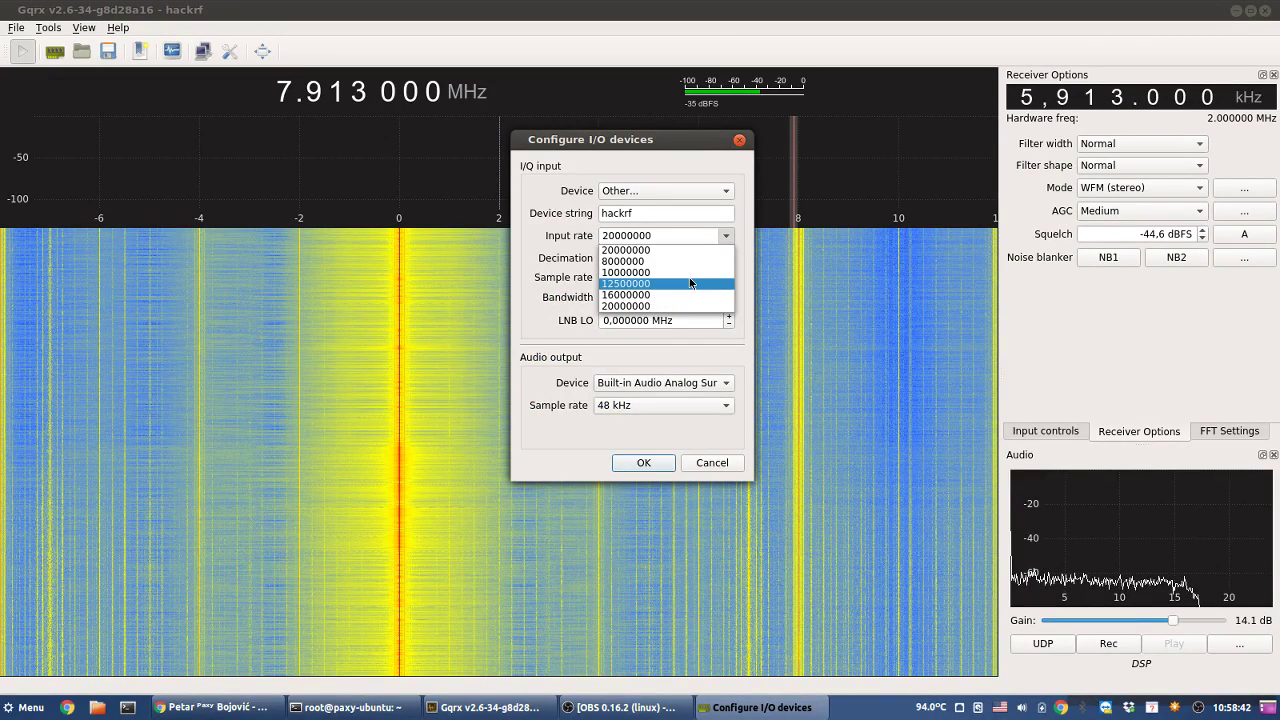
pyautogui.click(690, 284)
pyautogui.click(643, 462)
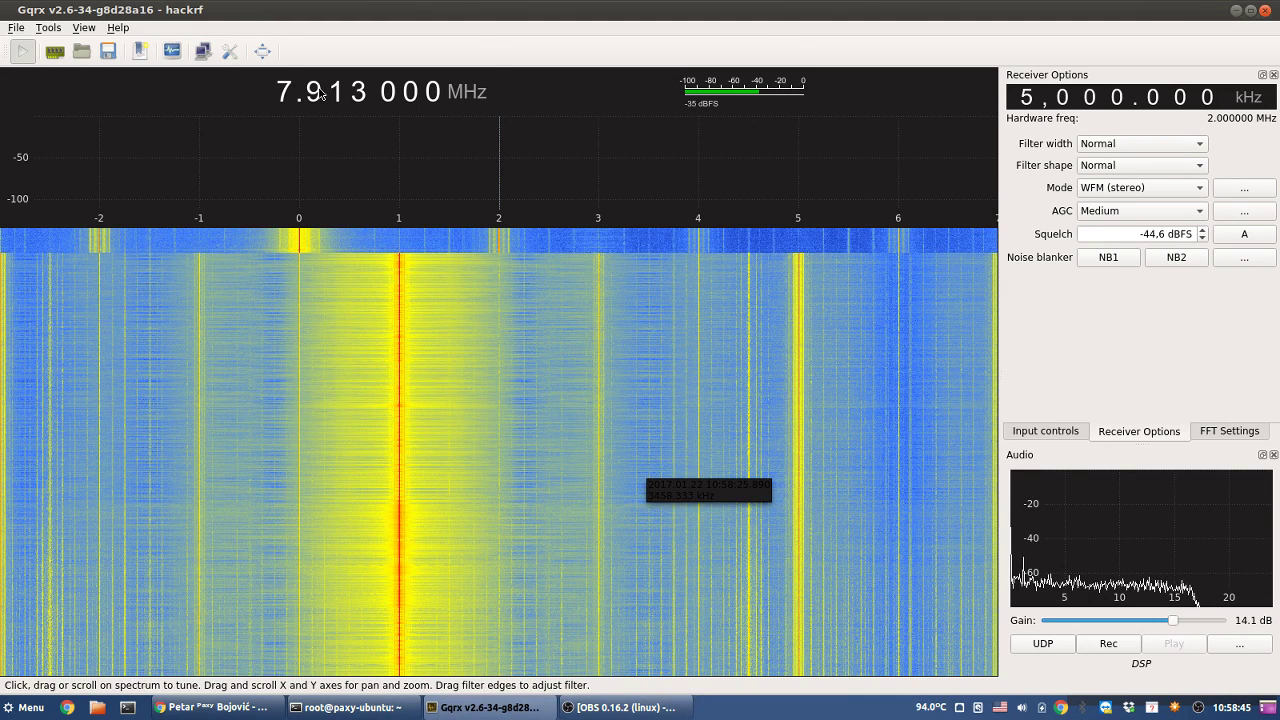
pyautogui.scroll(-2, 286, 92)
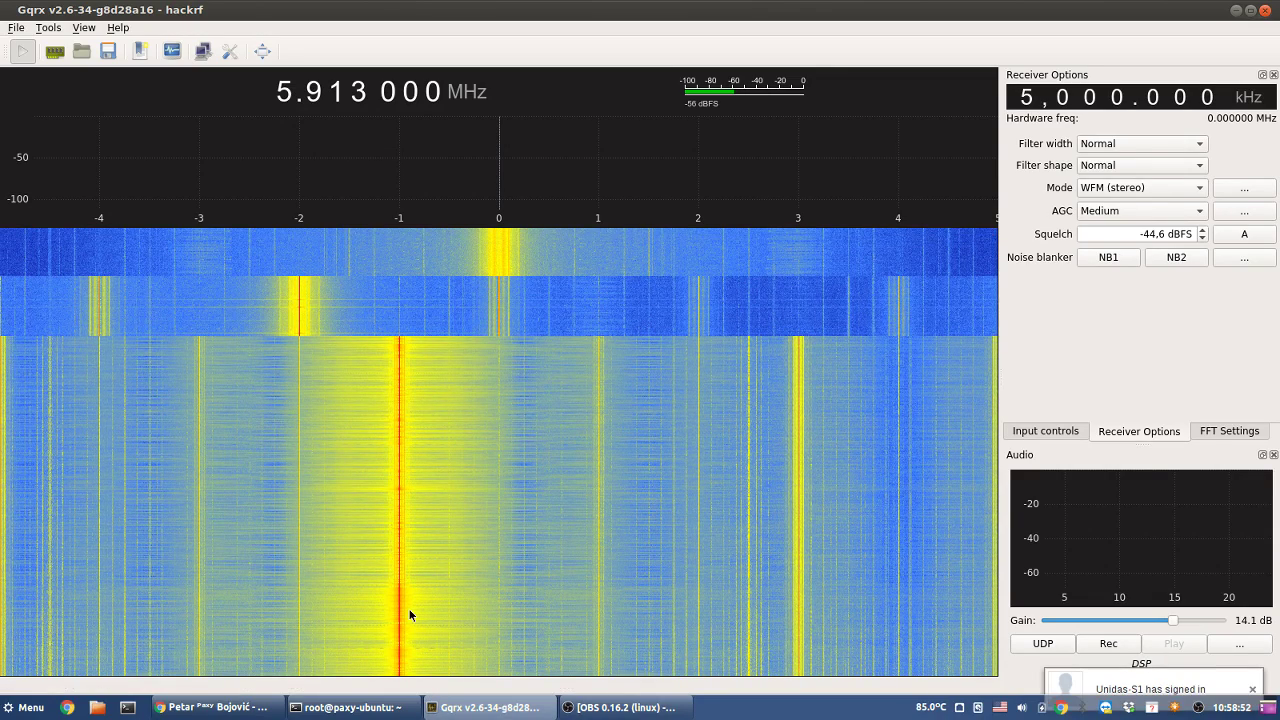
# - Bring OBS forward and open the Screen Capture (XSHM) 1 source properties
pyautogui.click(371, 707)
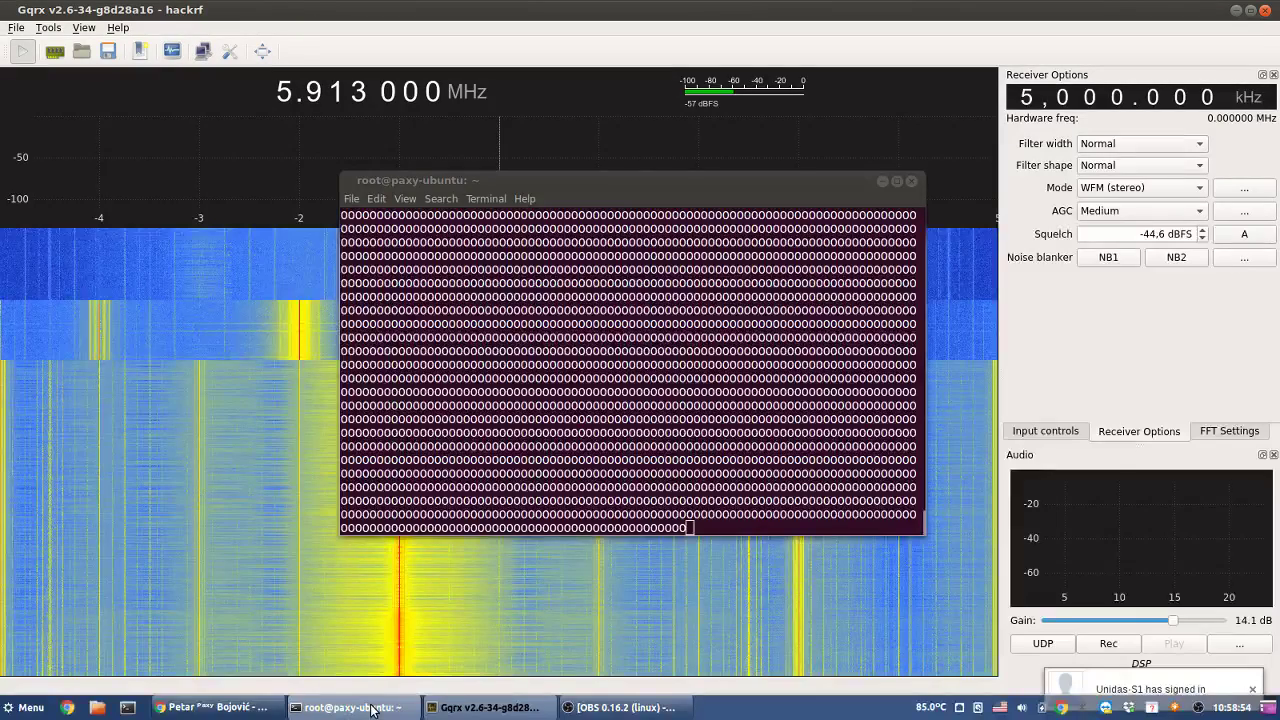
pyautogui.moveTo(371, 707)
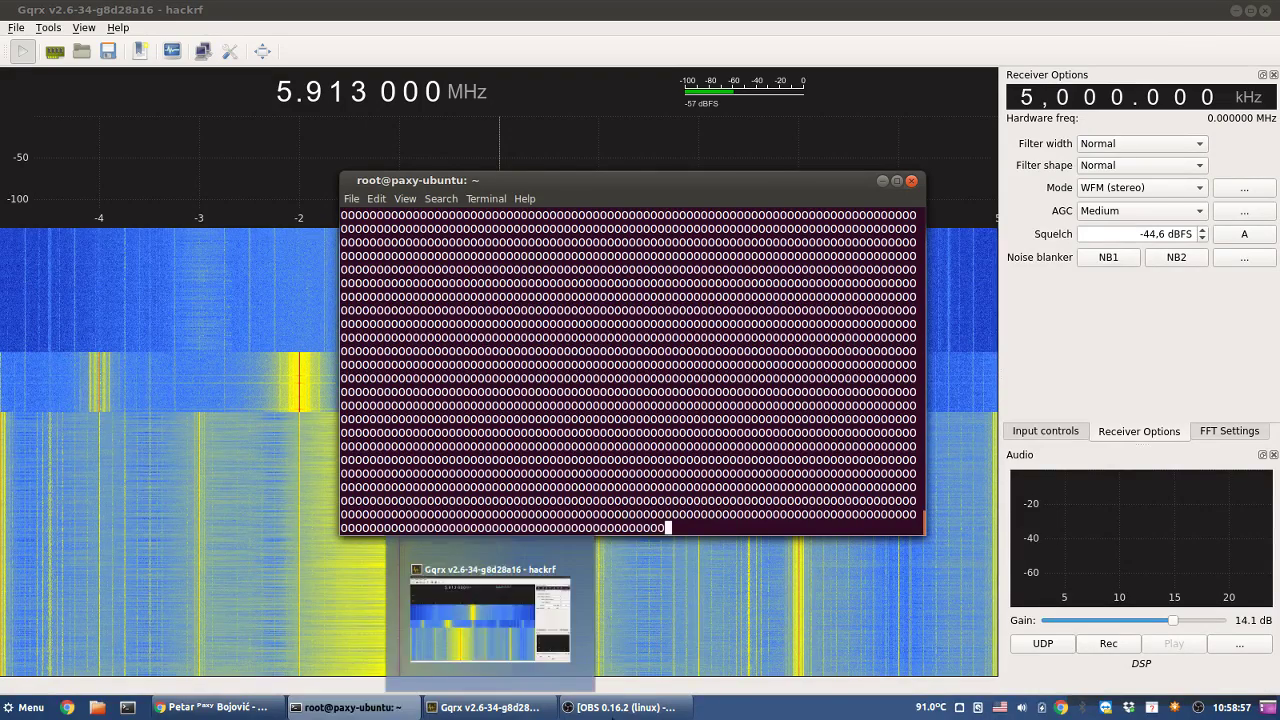
pyautogui.click(620, 707)
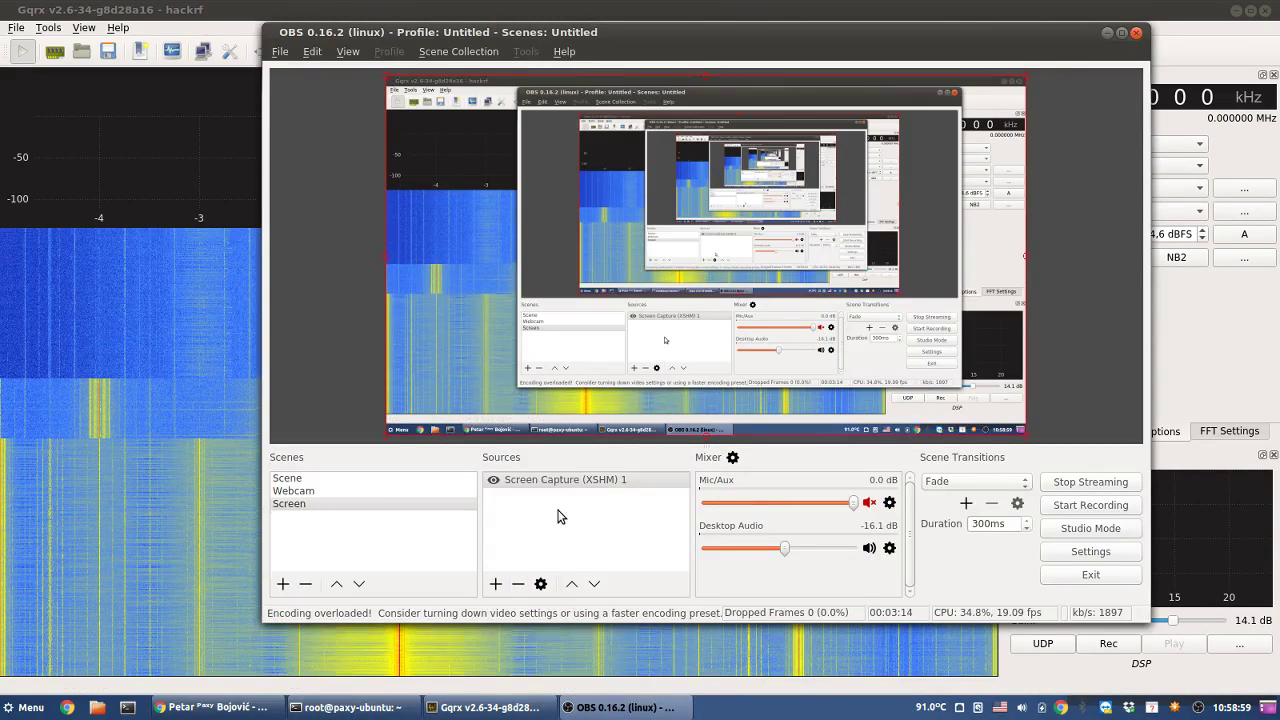
pyautogui.click(577, 485)
pyautogui.click(543, 584)
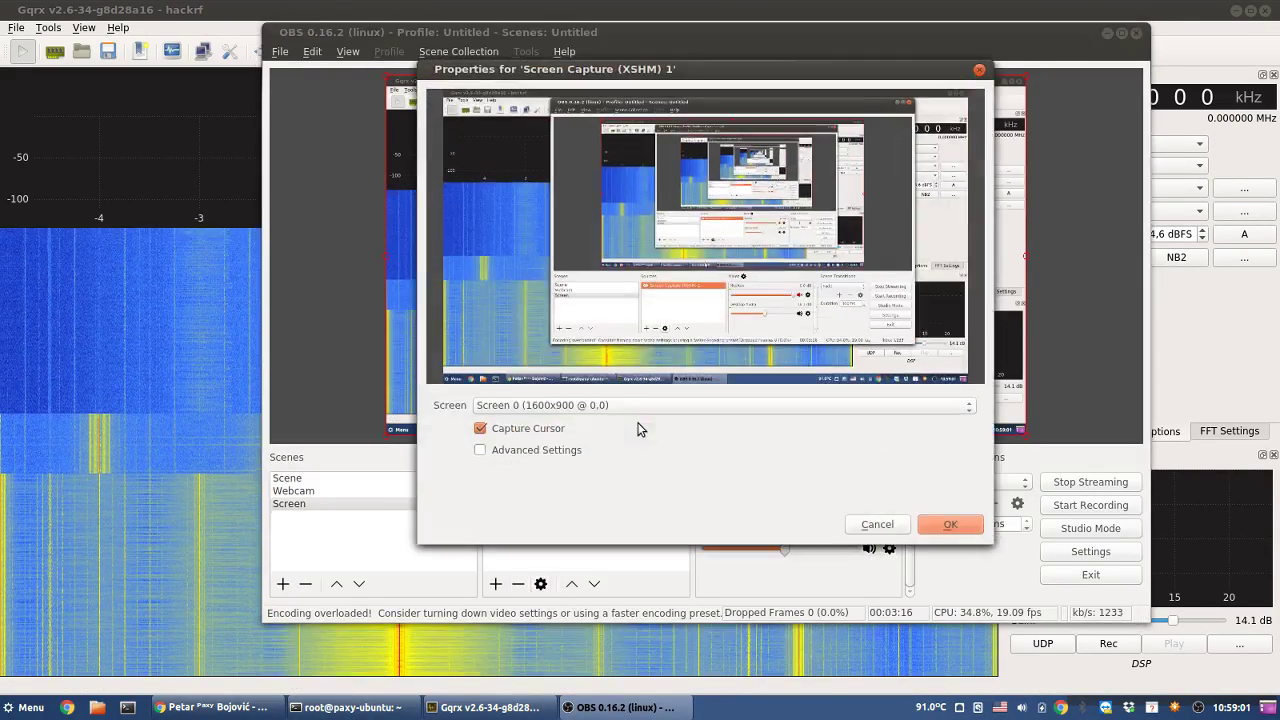
# - Tick Advanced Settings, cancel without saving, and tune Gqrx to -3.301 MHz
pyautogui.click(551, 450)
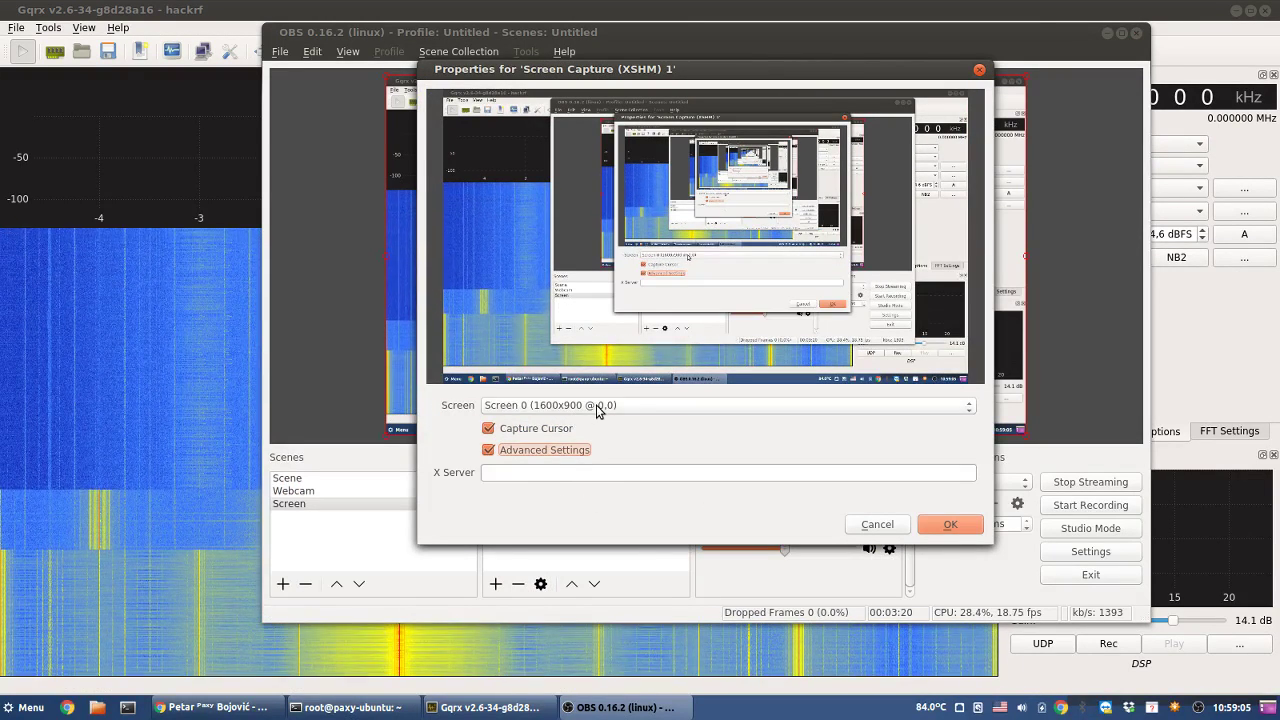
pyautogui.click(872, 525)
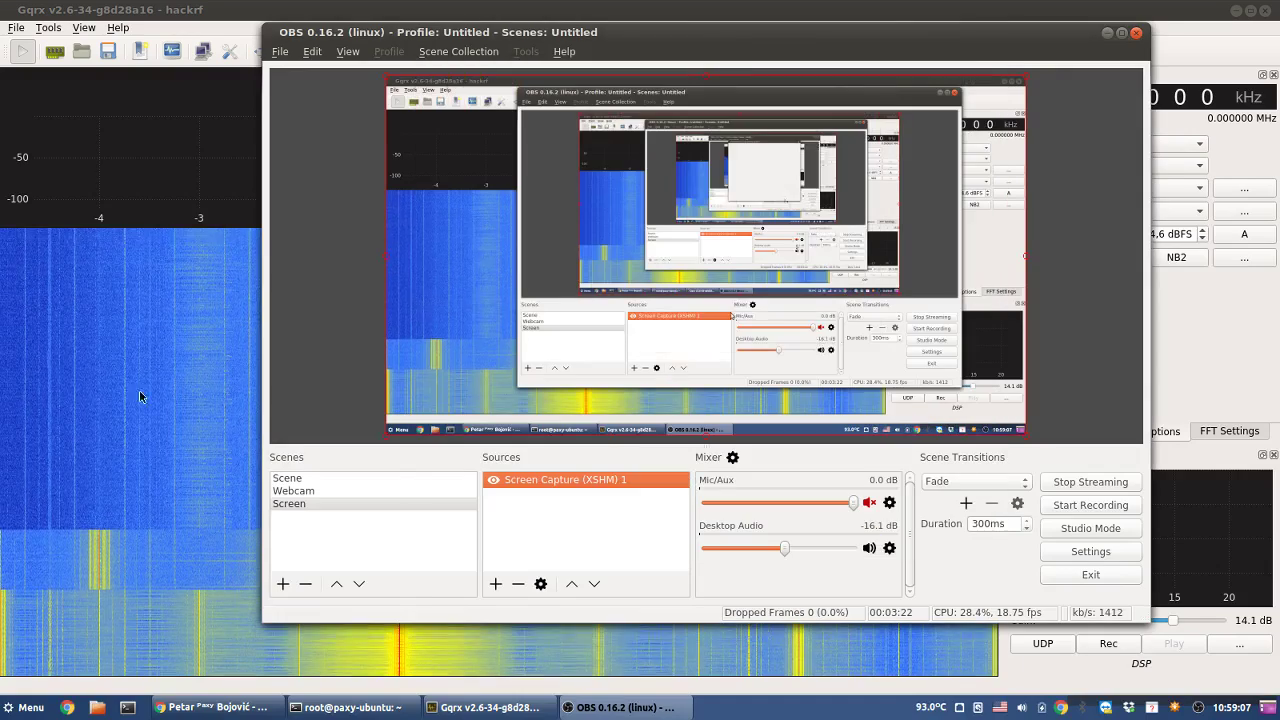
pyautogui.click(169, 140)
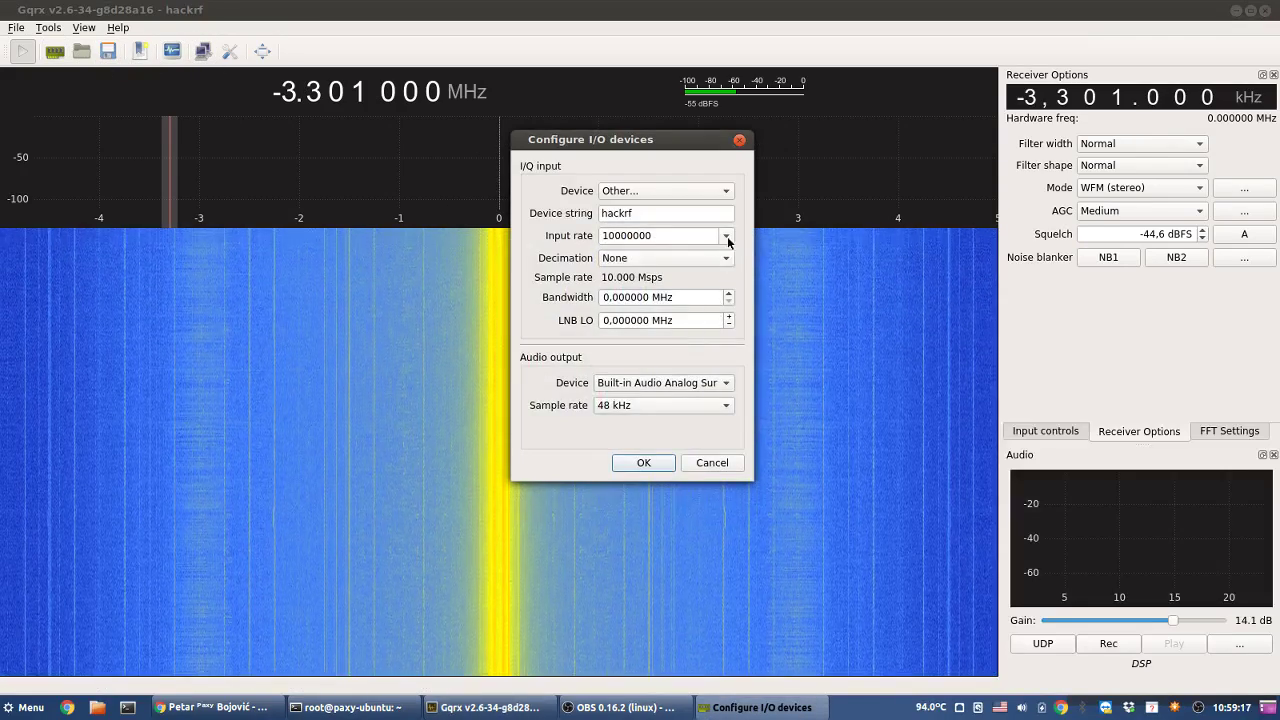
# - Set the HackRF input rate to 20000000 and apply it
pyautogui.click(727, 236)
pyautogui.click(650, 307)
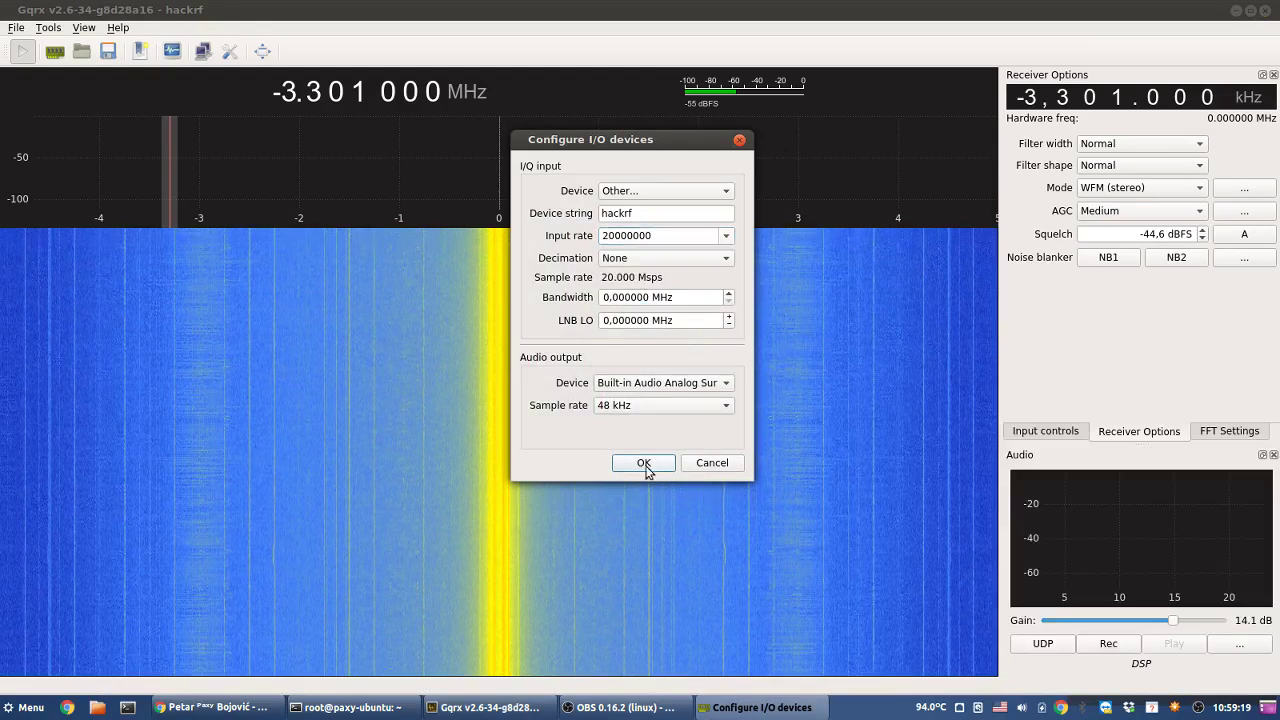
pyautogui.click(644, 463)
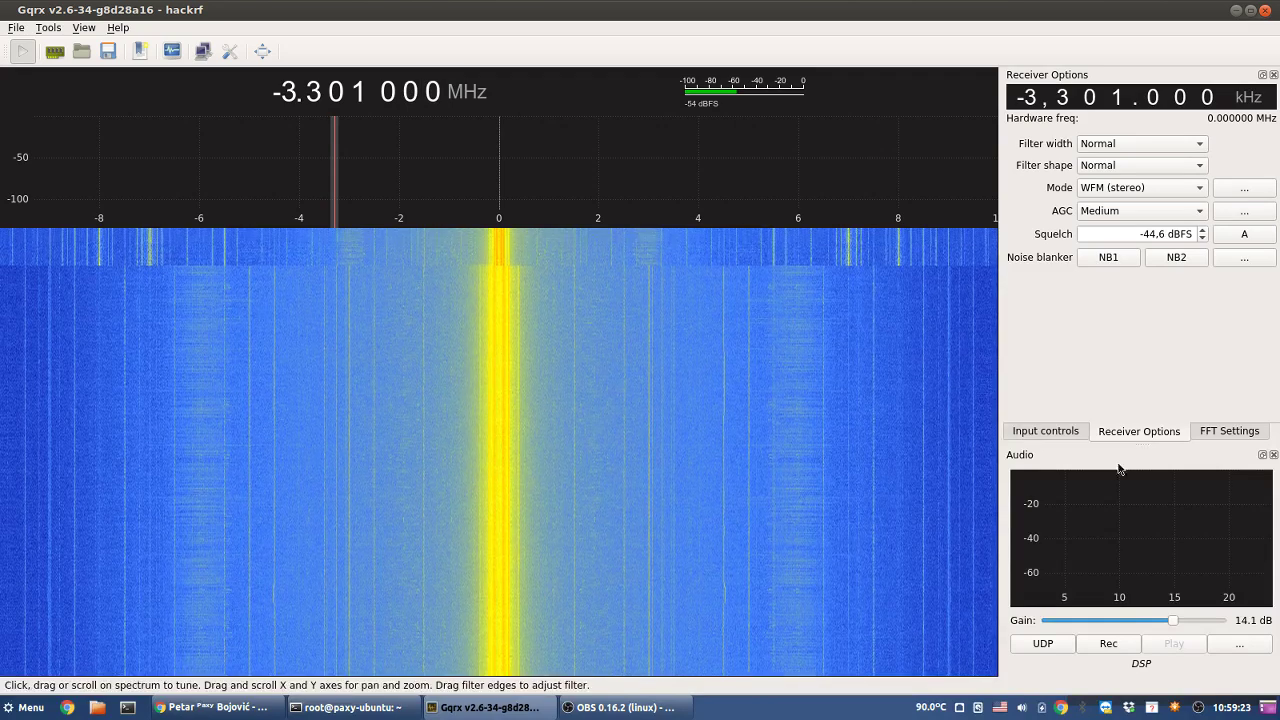
# - Check the input and receiver settings, then set the FFT size to 4096
pyautogui.click(1030, 432)
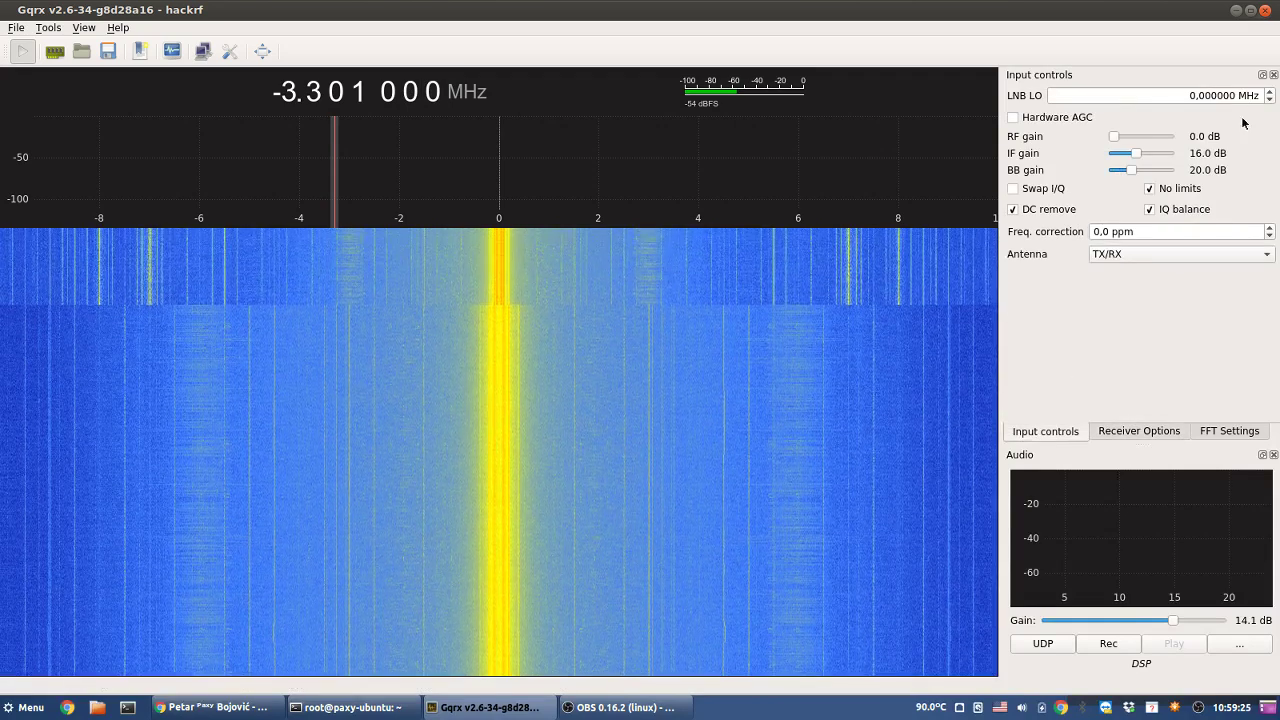
pyautogui.click(1140, 431)
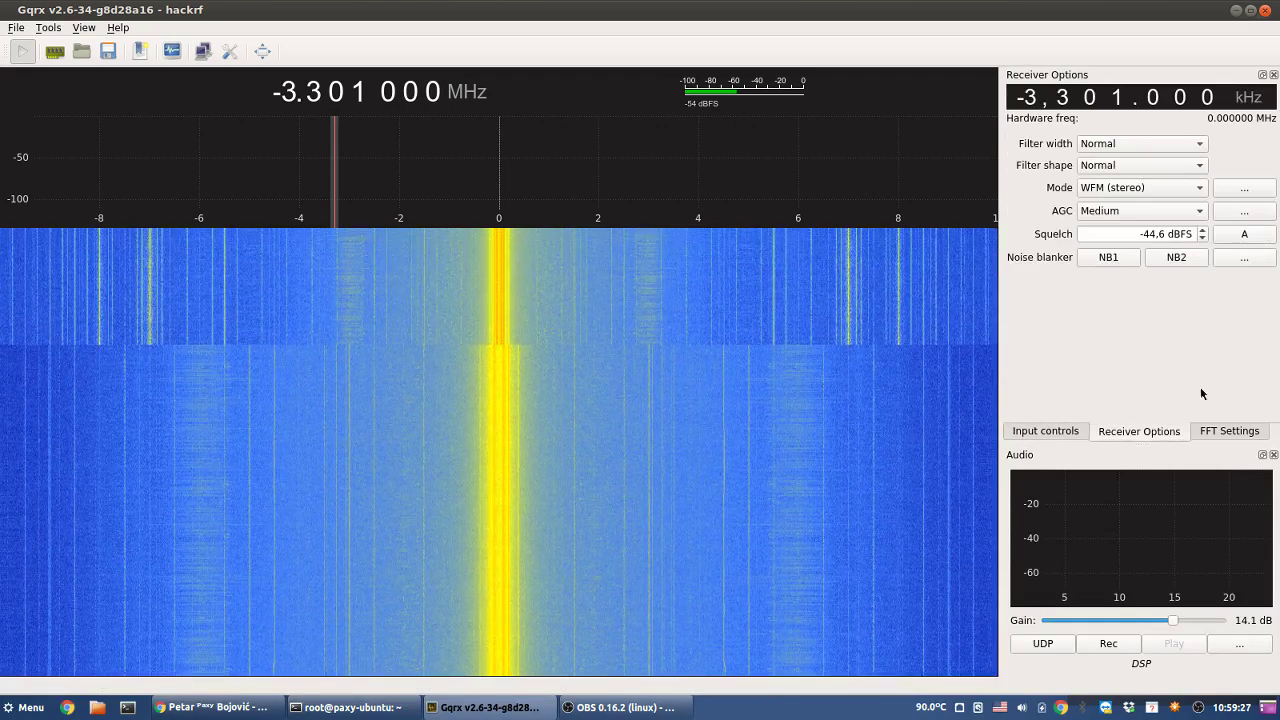
pyautogui.click(1218, 434)
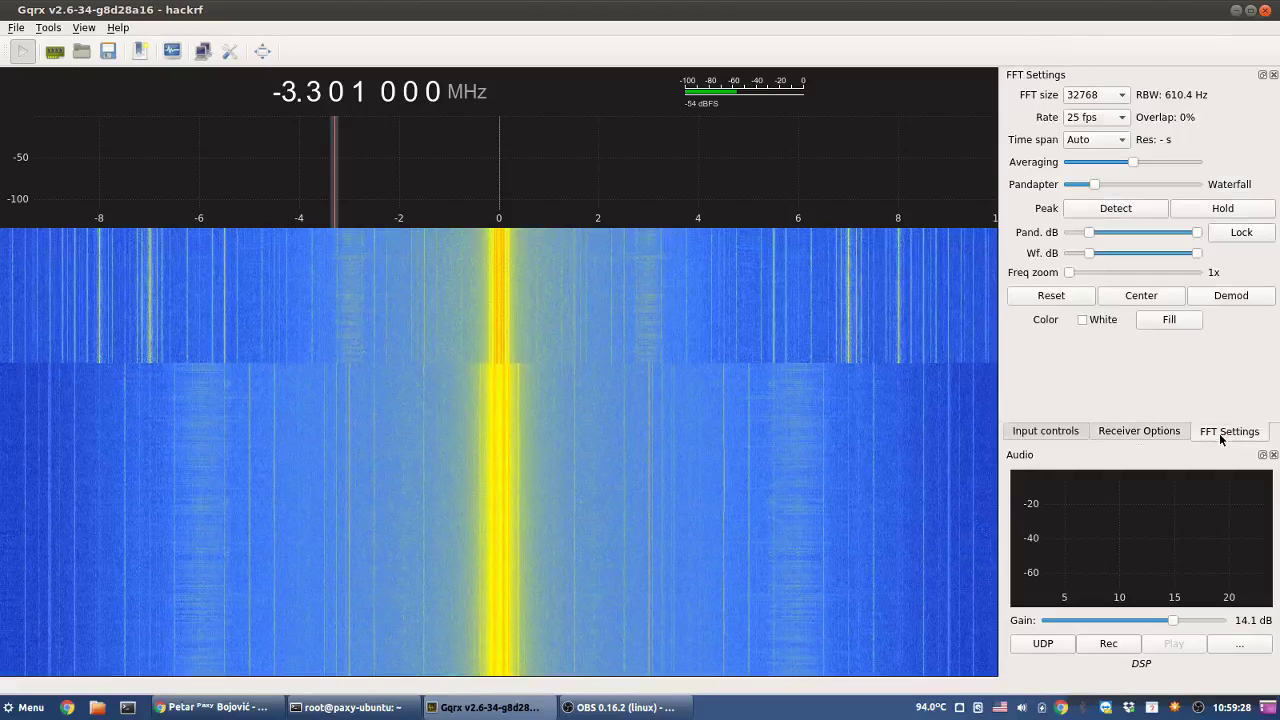
pyautogui.click(1108, 95)
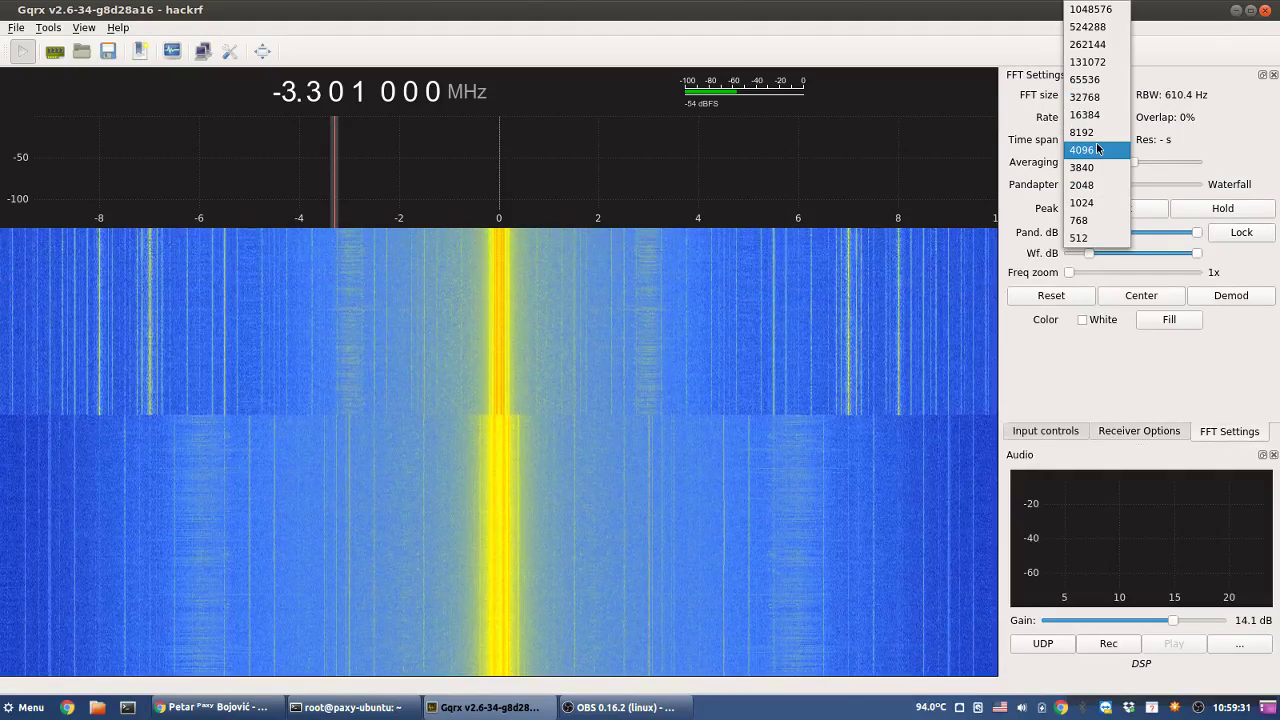
pyautogui.click(1096, 143)
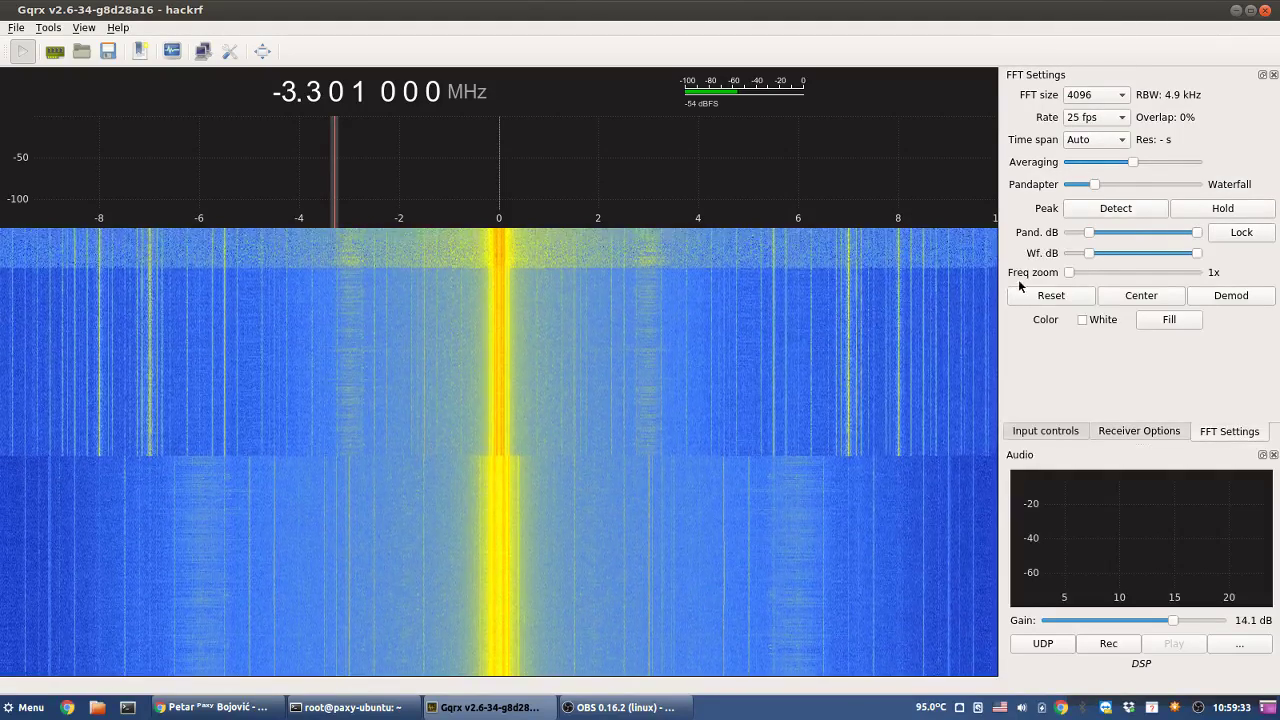
# - Return the FFT size to 32768, then switch to the YouTube channel page in the browser
pyautogui.click(398, 708)
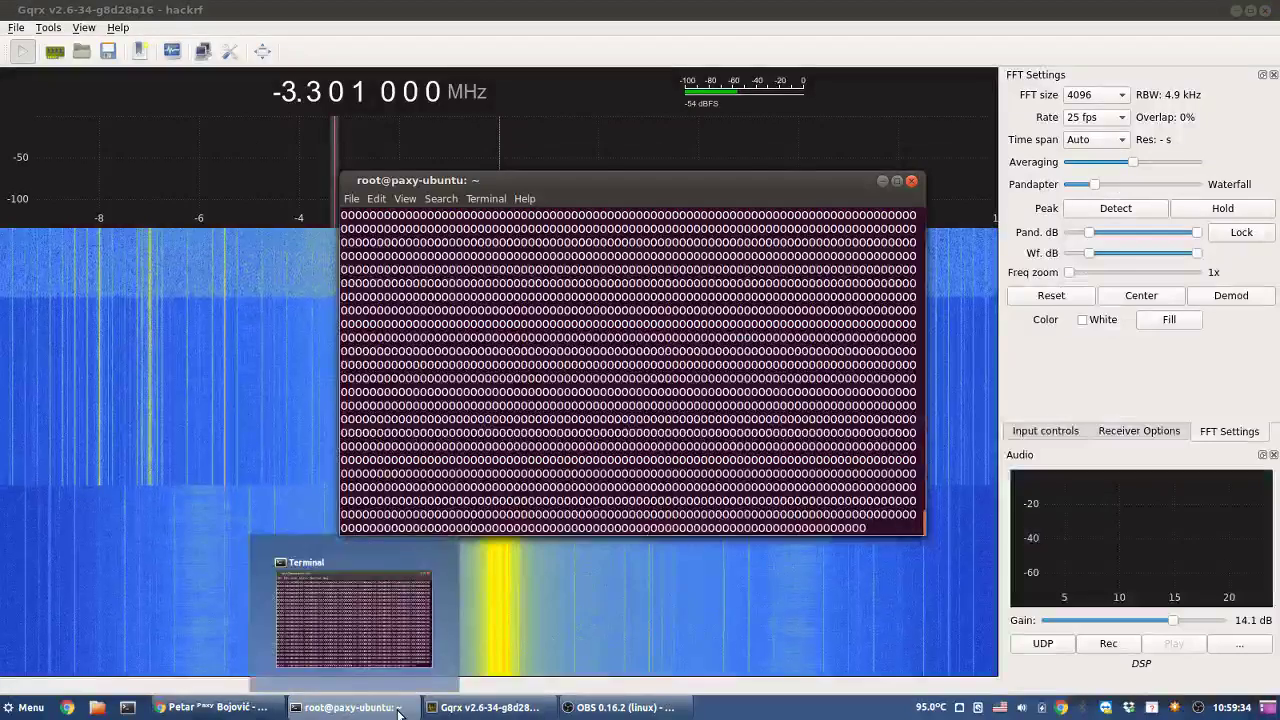
pyautogui.click(398, 708)
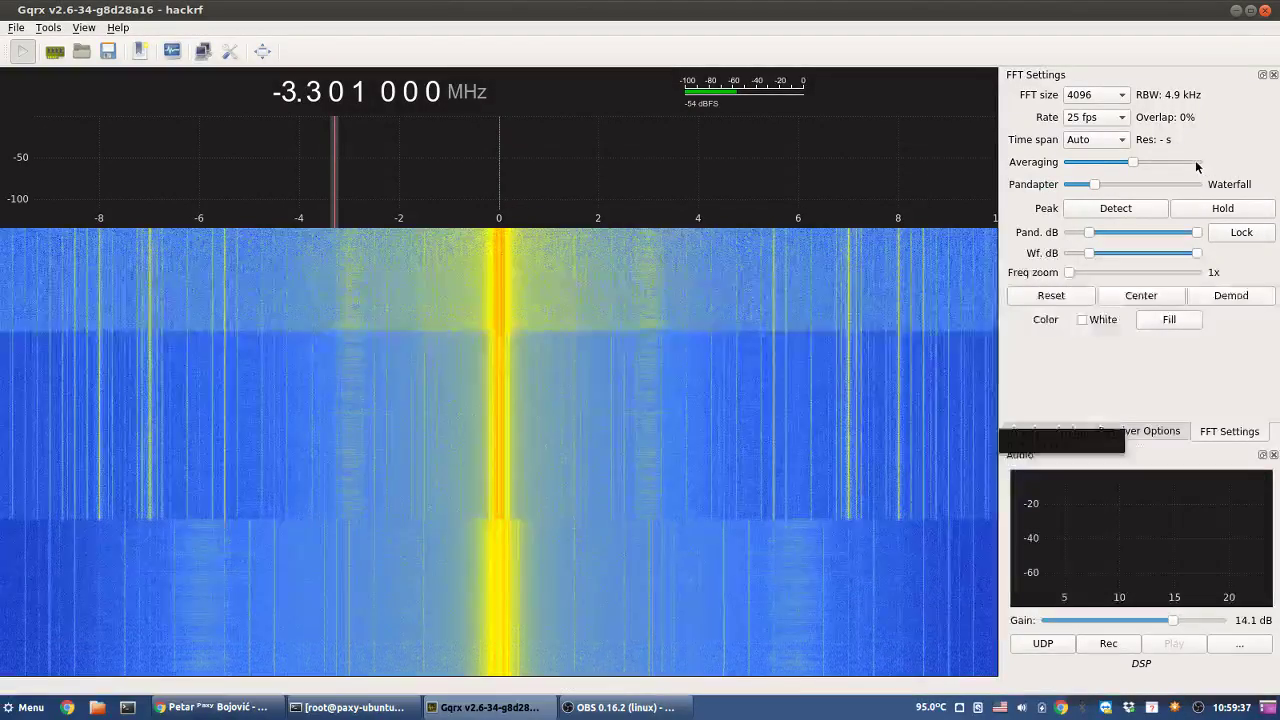
pyautogui.click(1092, 95)
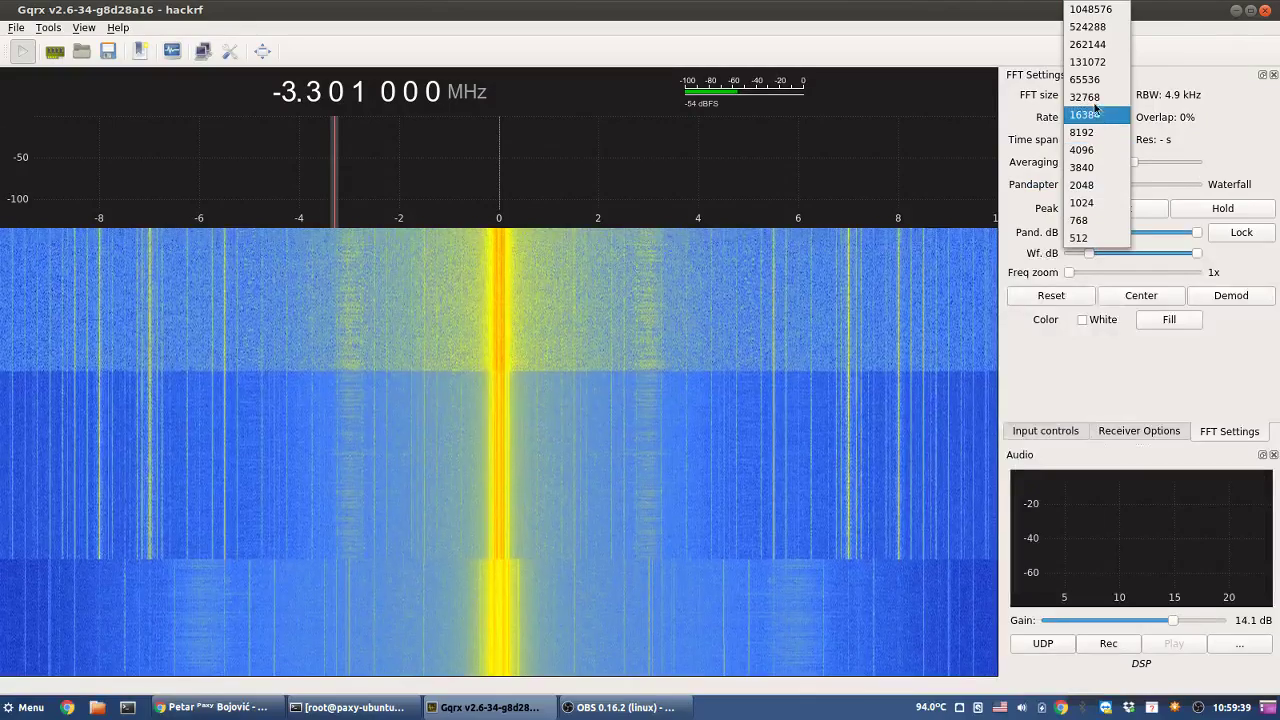
pyautogui.click(1085, 97)
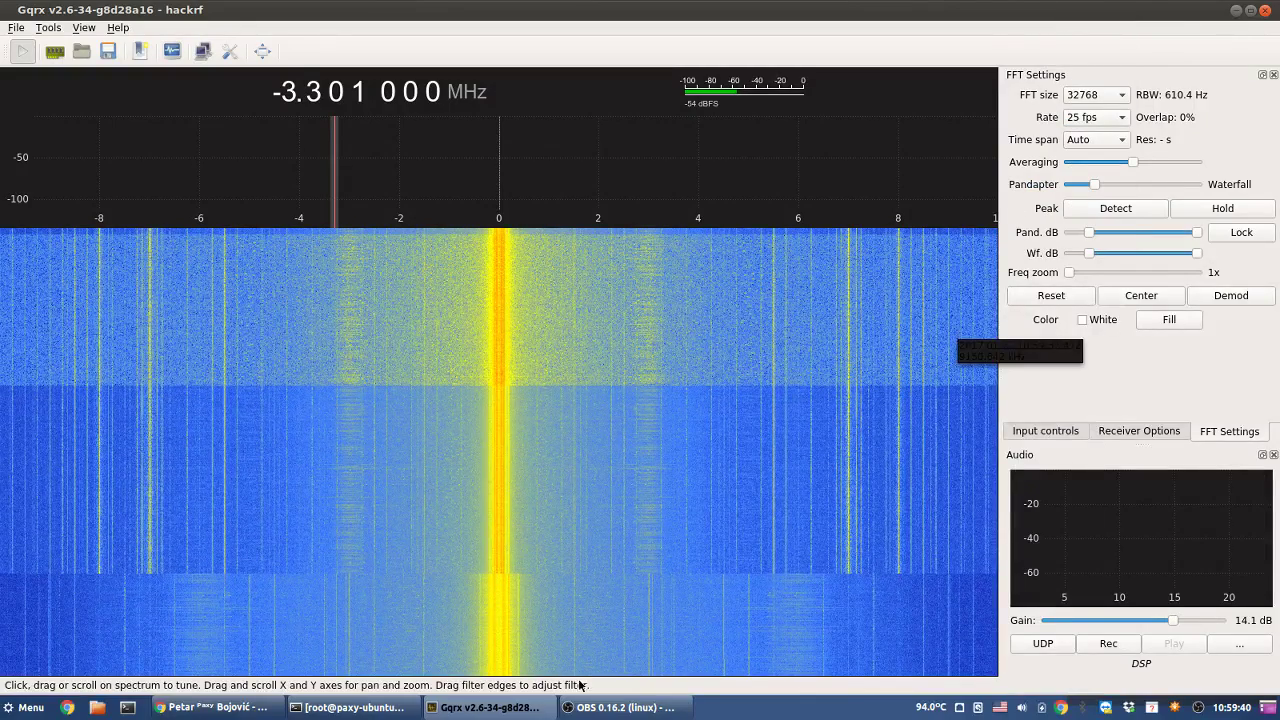
pyautogui.click(620, 707)
pyautogui.click(212, 707)
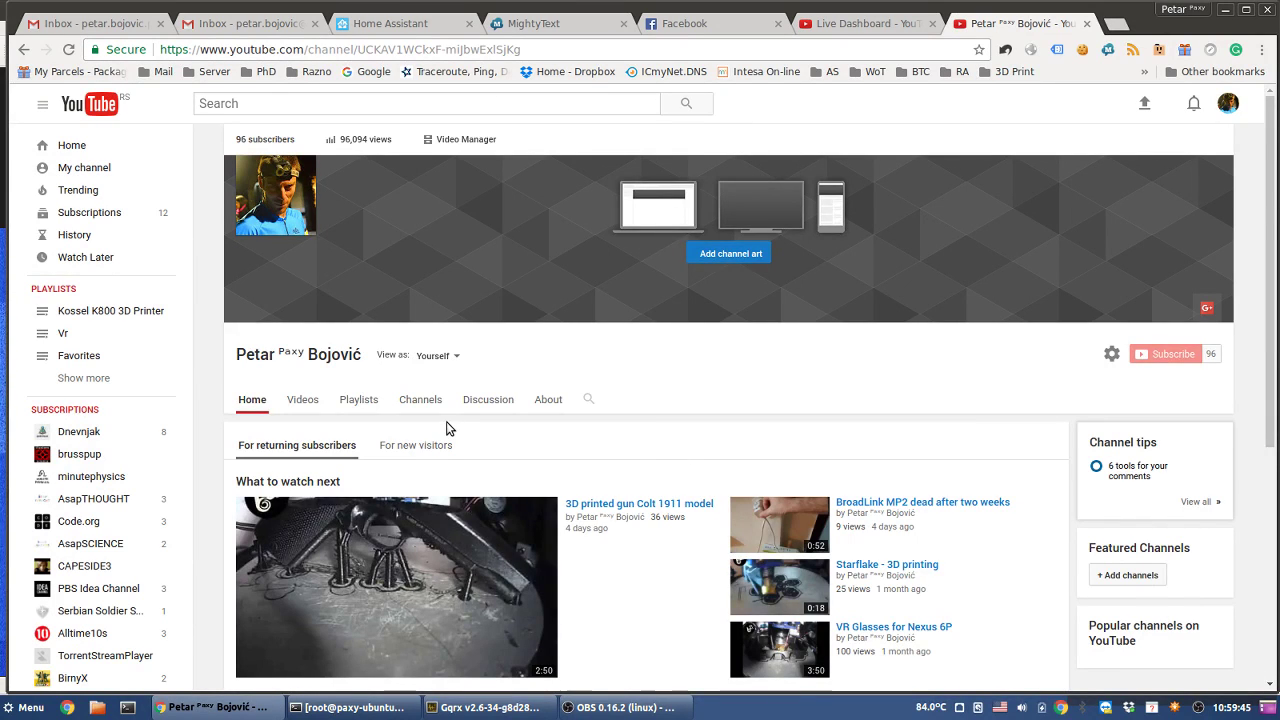
# - Scroll the YouTube channel page down and back up to reach the Video Manager link
pyautogui.scroll(-5, 717, 415)
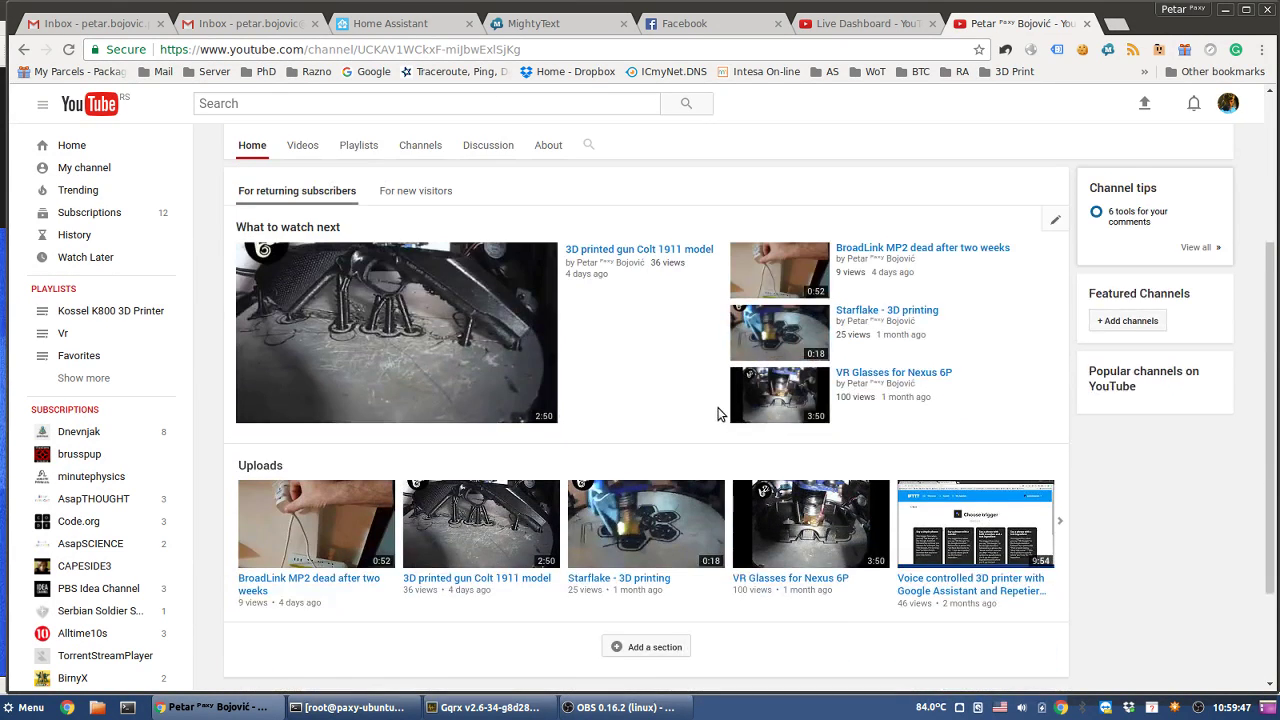
pyautogui.scroll(5, 800, 415)
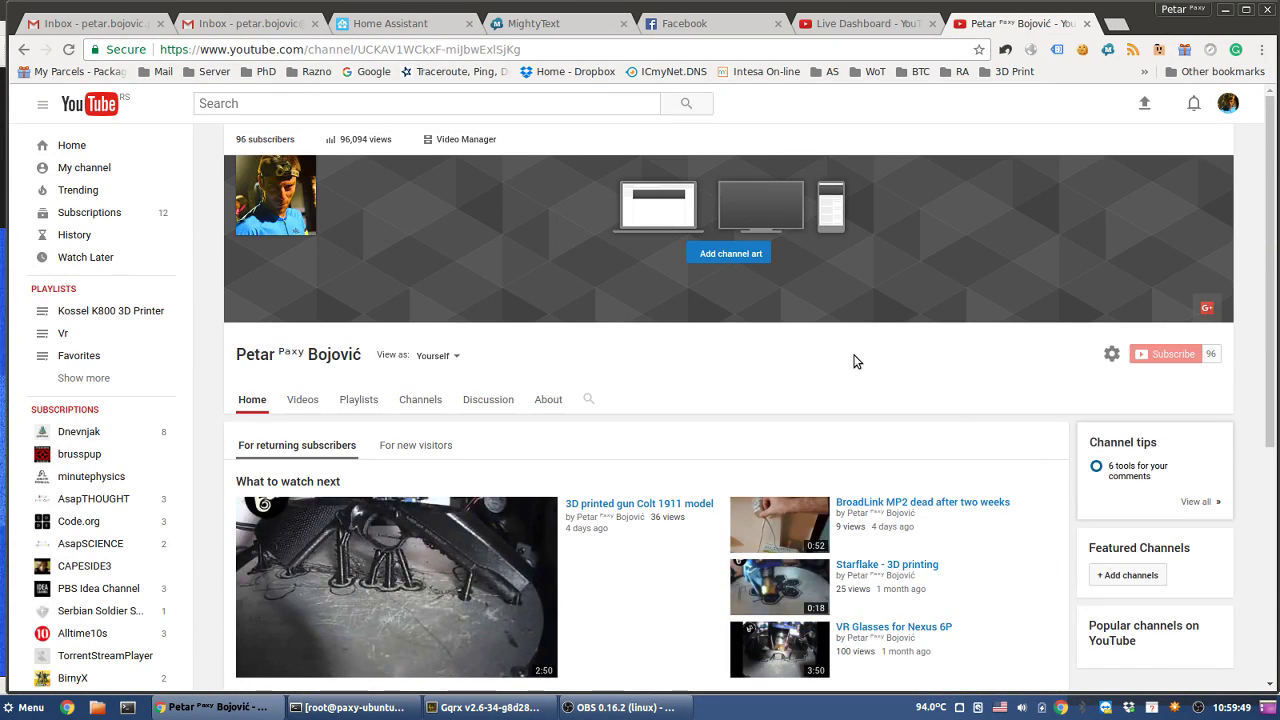
pyautogui.scroll(-8, 920, 360)
pyautogui.scroll(8, 853, 373)
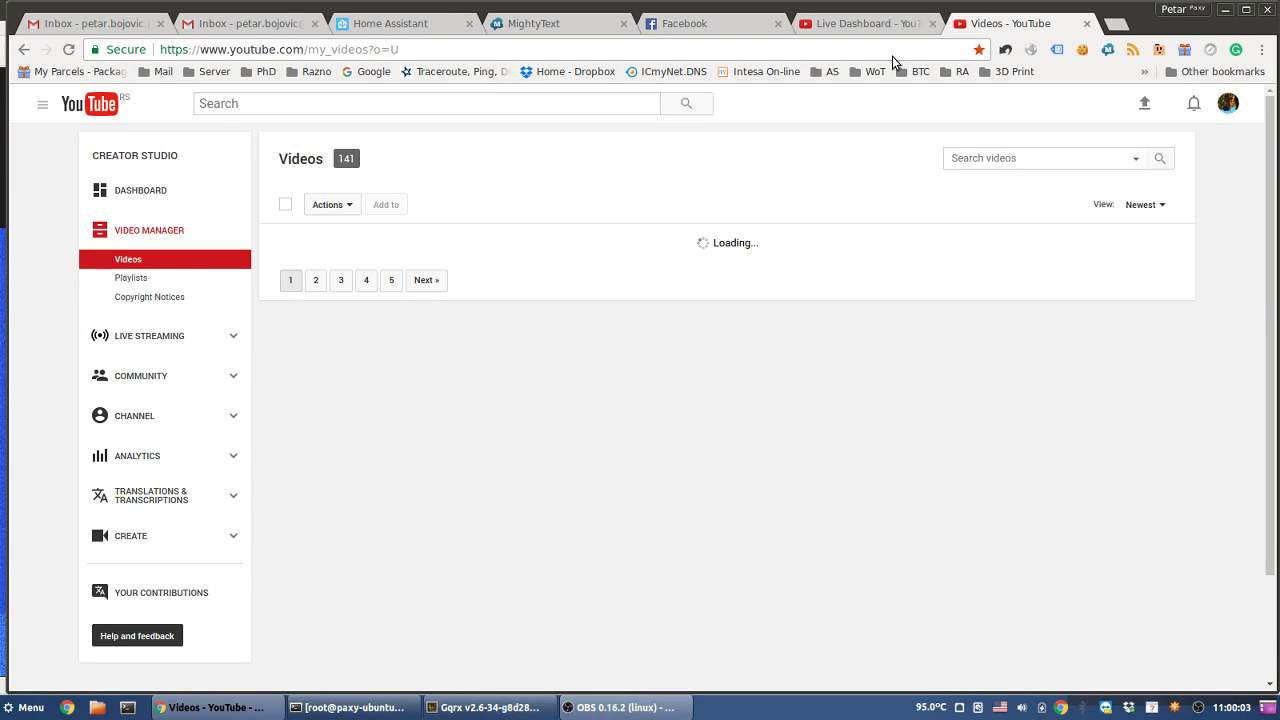
# - Check the OBS stream preview twice, then switch to the YouTube Live Dashboard tab
pyautogui.click(633, 712)
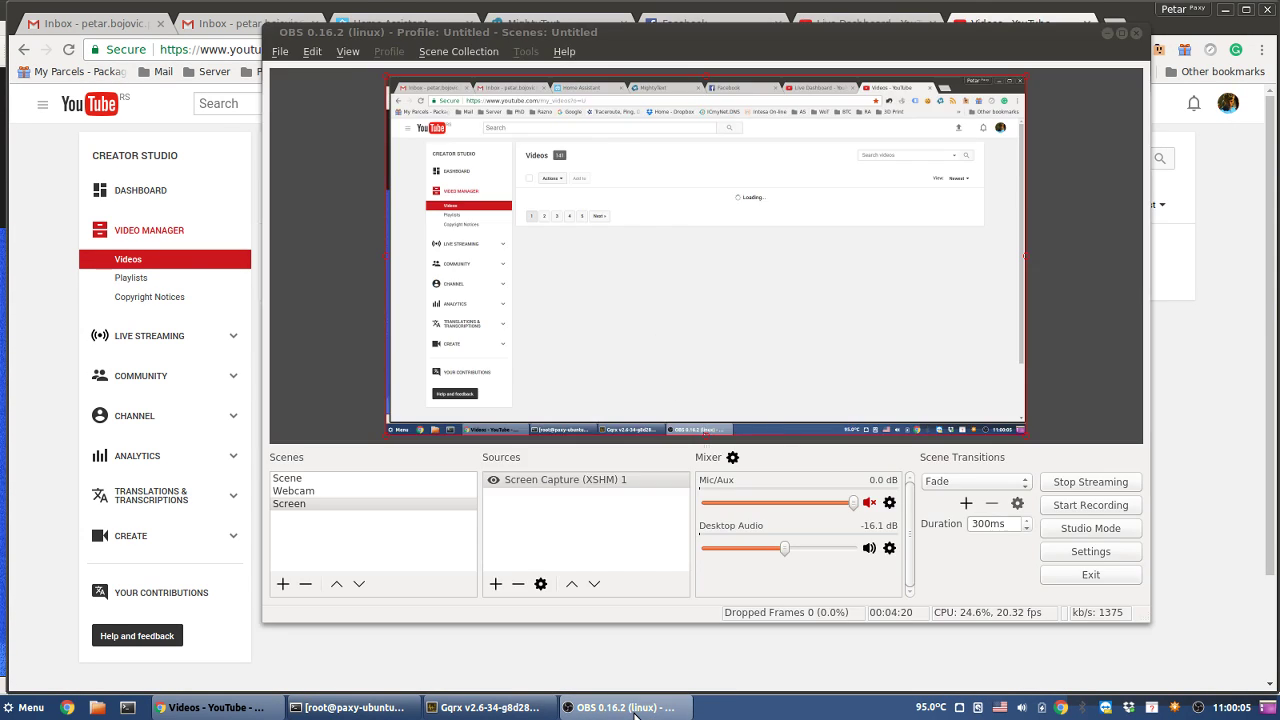
pyautogui.click(634, 713)
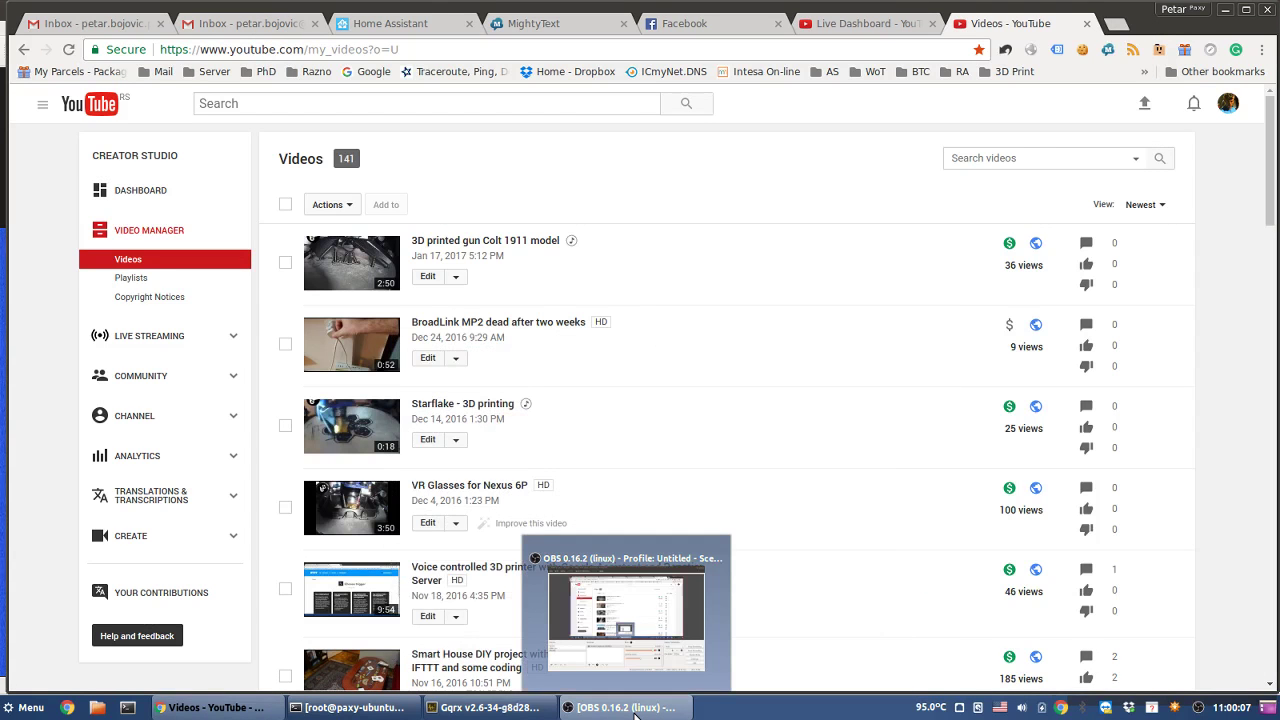
pyautogui.click(634, 713)
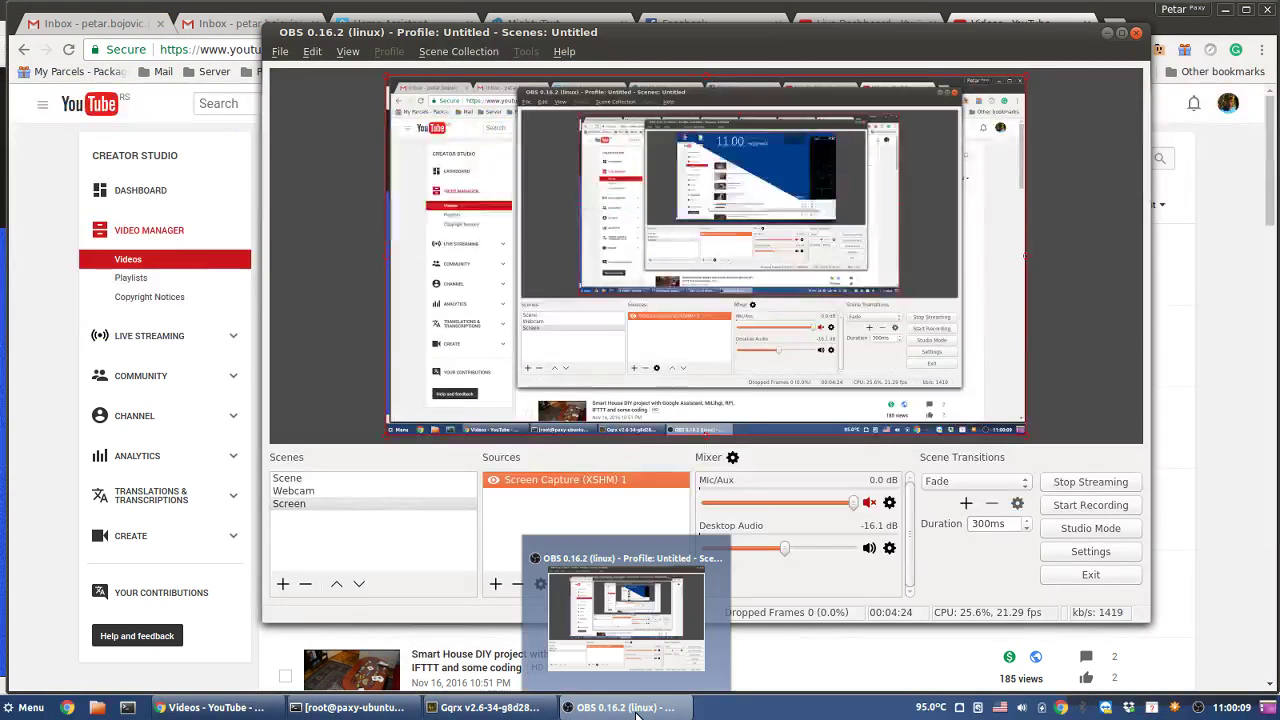
pyautogui.click(638, 711)
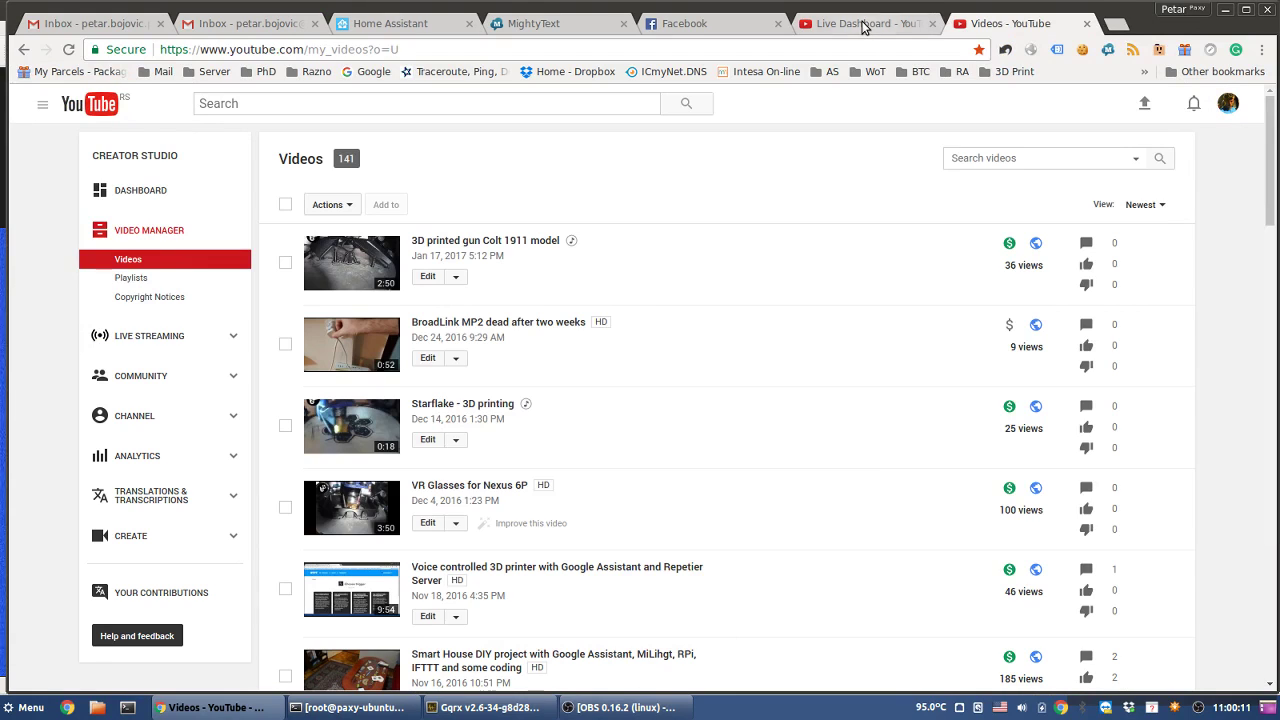
pyautogui.click(864, 24)
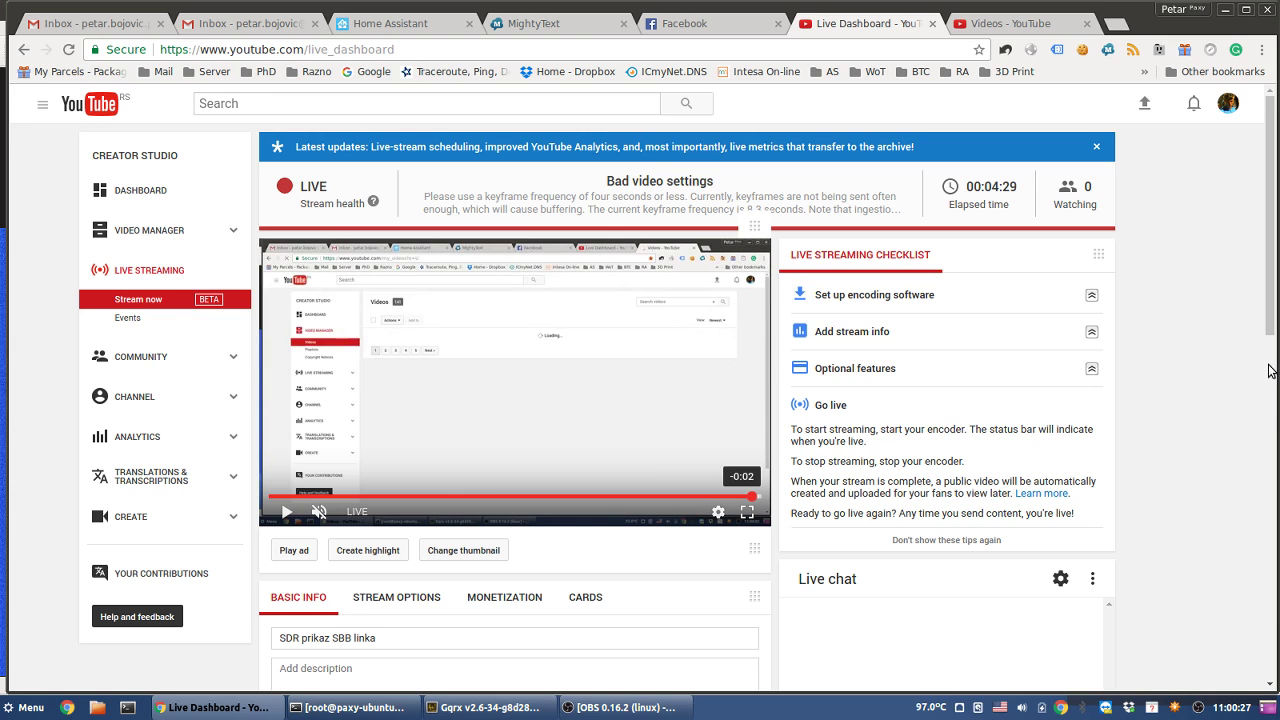
# - Scroll to the Share panel and share the 'SDR prikaz SBB linka' stream to Facebook
pyautogui.moveTo(1272, 332); pyautogui.dragTo(1277, 430)
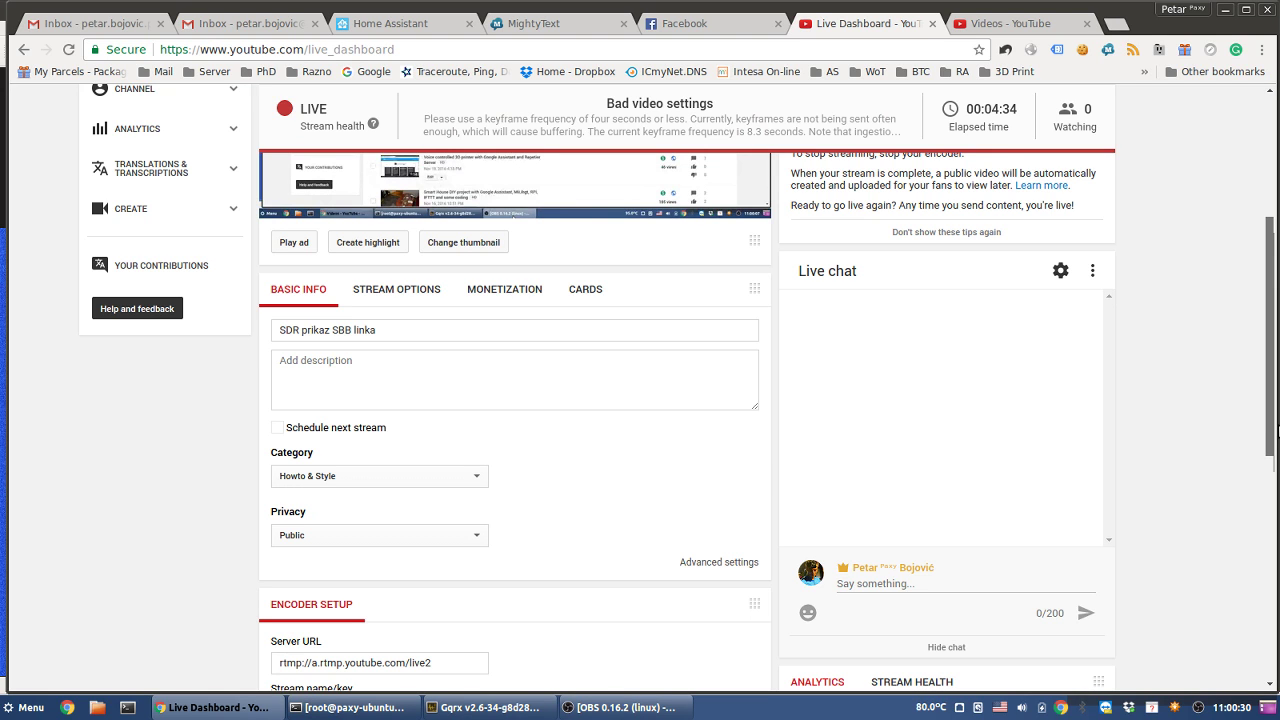
pyautogui.moveTo(1277, 430); pyautogui.dragTo(1277, 690)
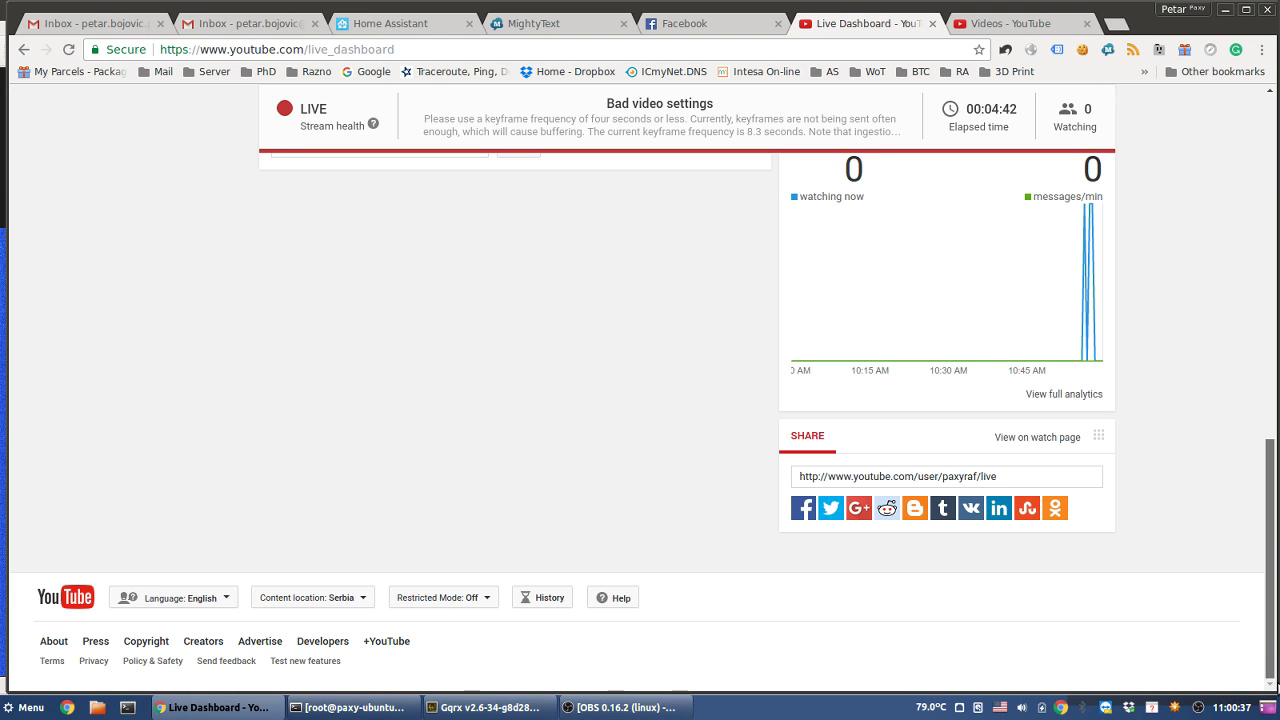
pyautogui.click(803, 508)
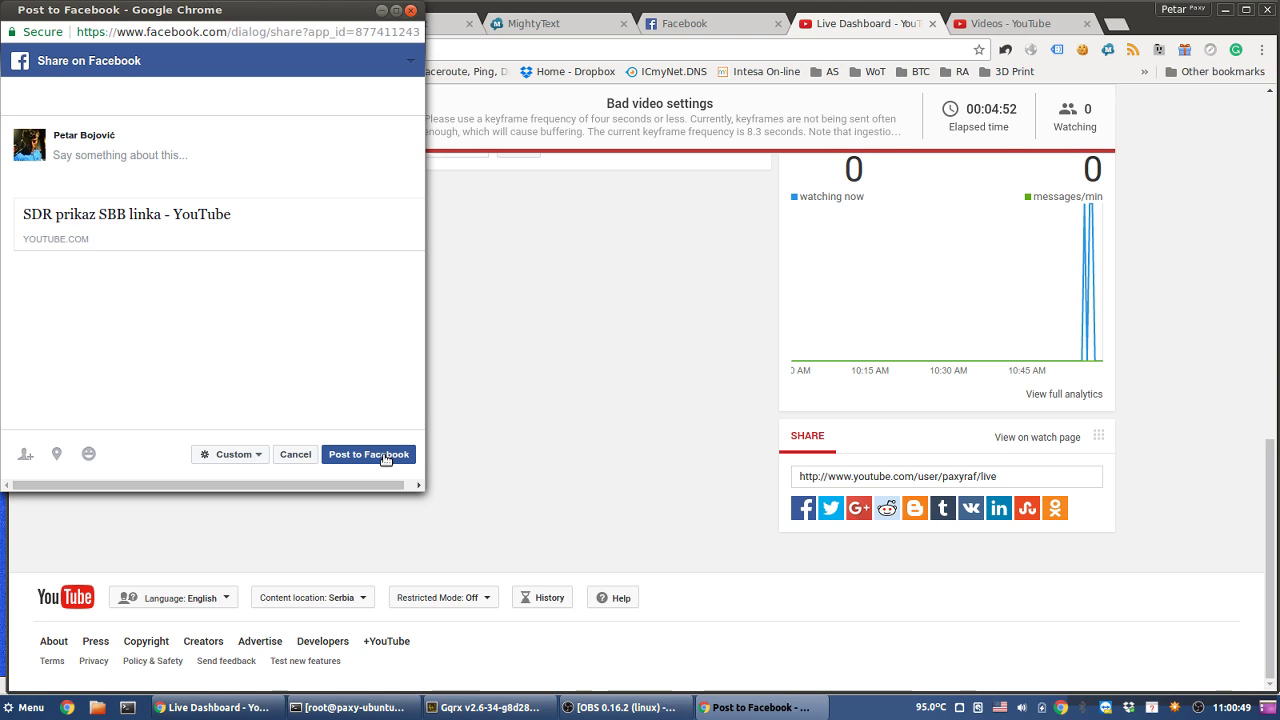
# - Post the stream link to Facebook, scroll the dashboard to the top, and return to Gqrx
pyautogui.click(384, 455)
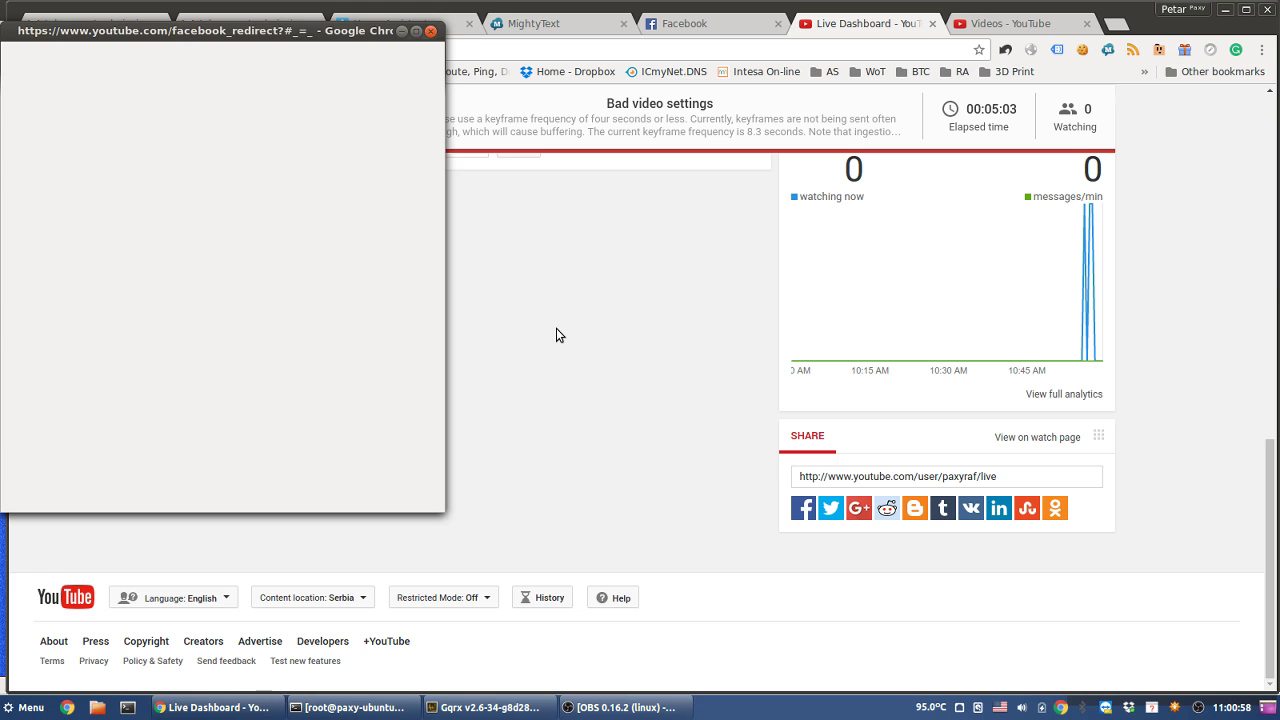
pyautogui.click(1271, 289)
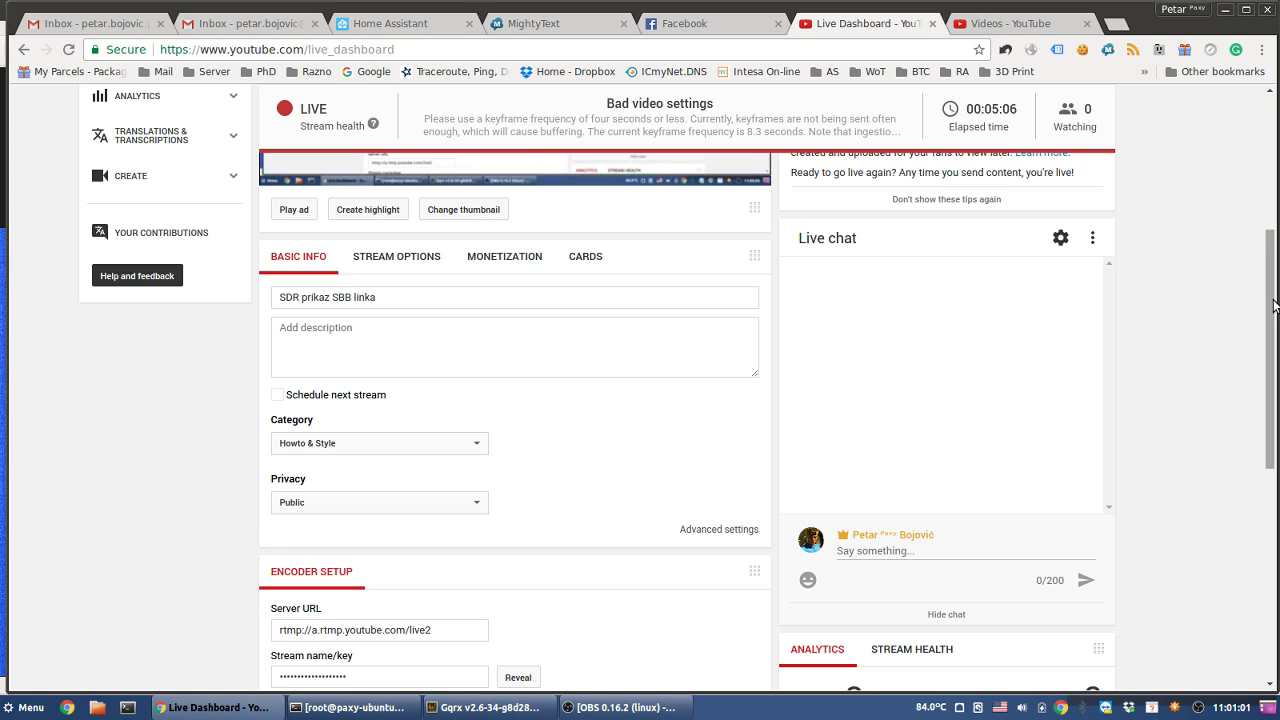
pyautogui.click(1271, 171)
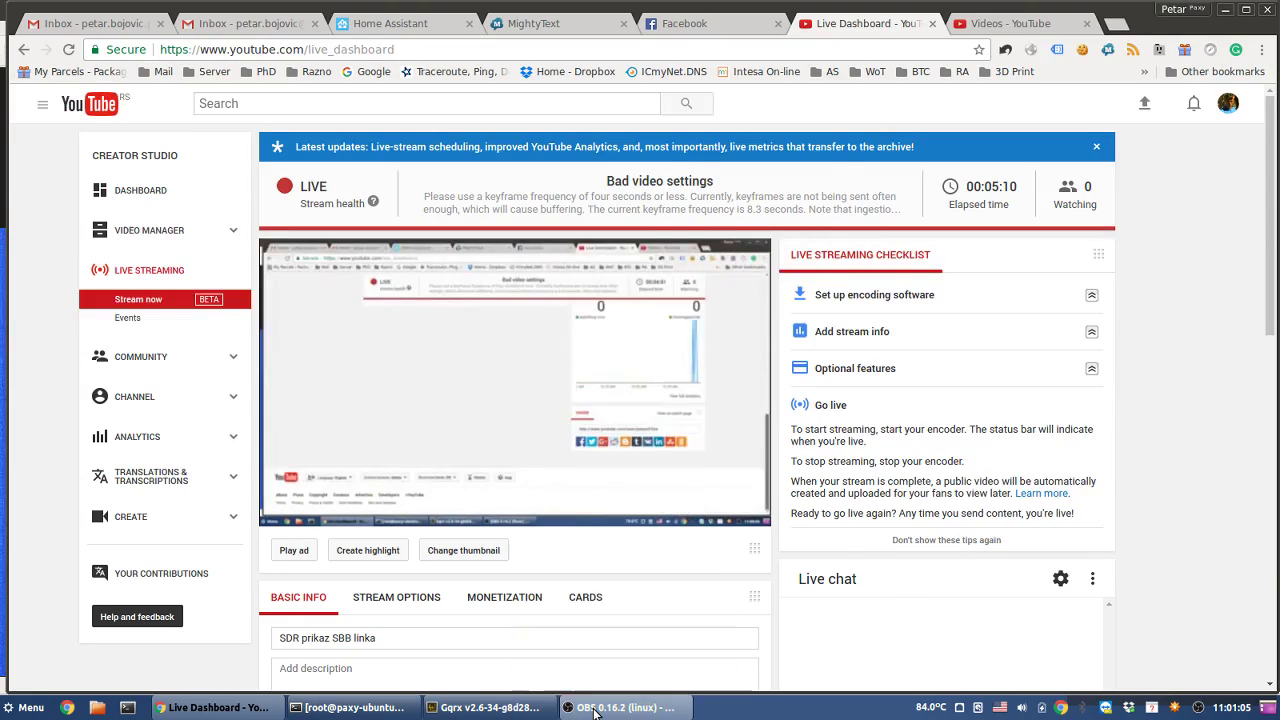
pyautogui.click(595, 708)
pyautogui.click(510, 708)
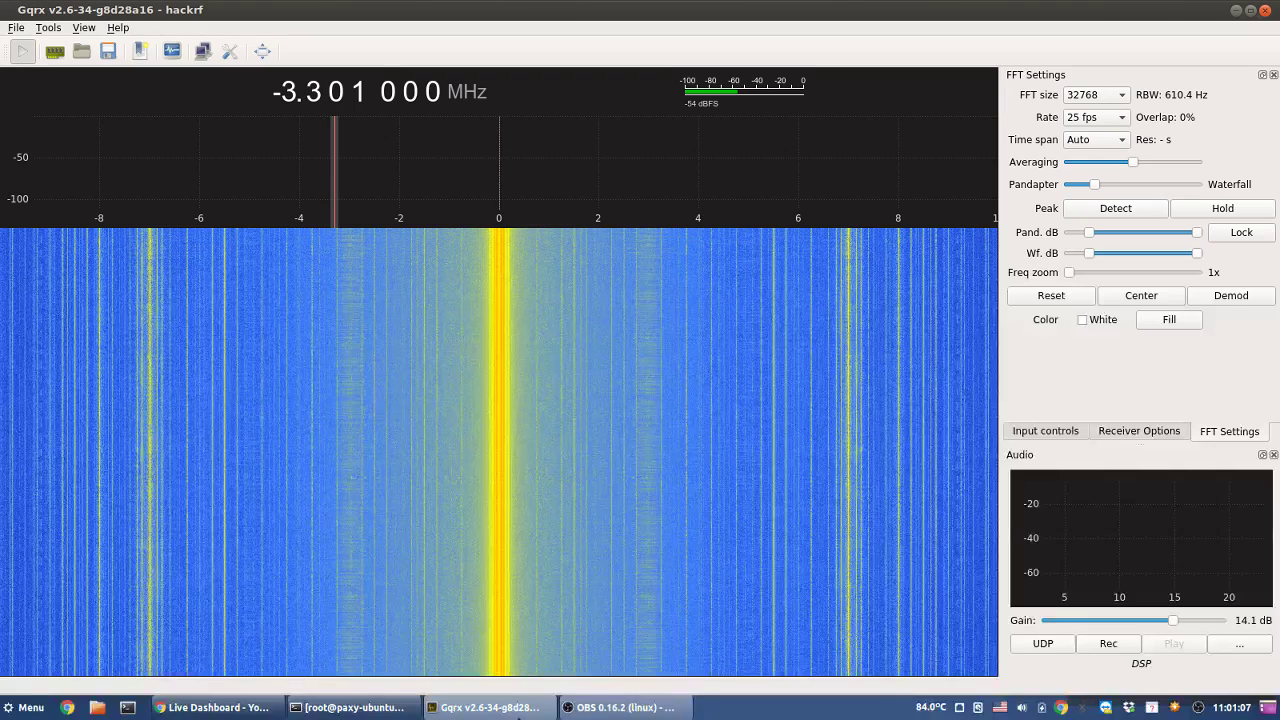
# - Reset the tuning frequency to 0 MHz and set the FFT size to 16384
pyautogui.rightClick(287, 93)
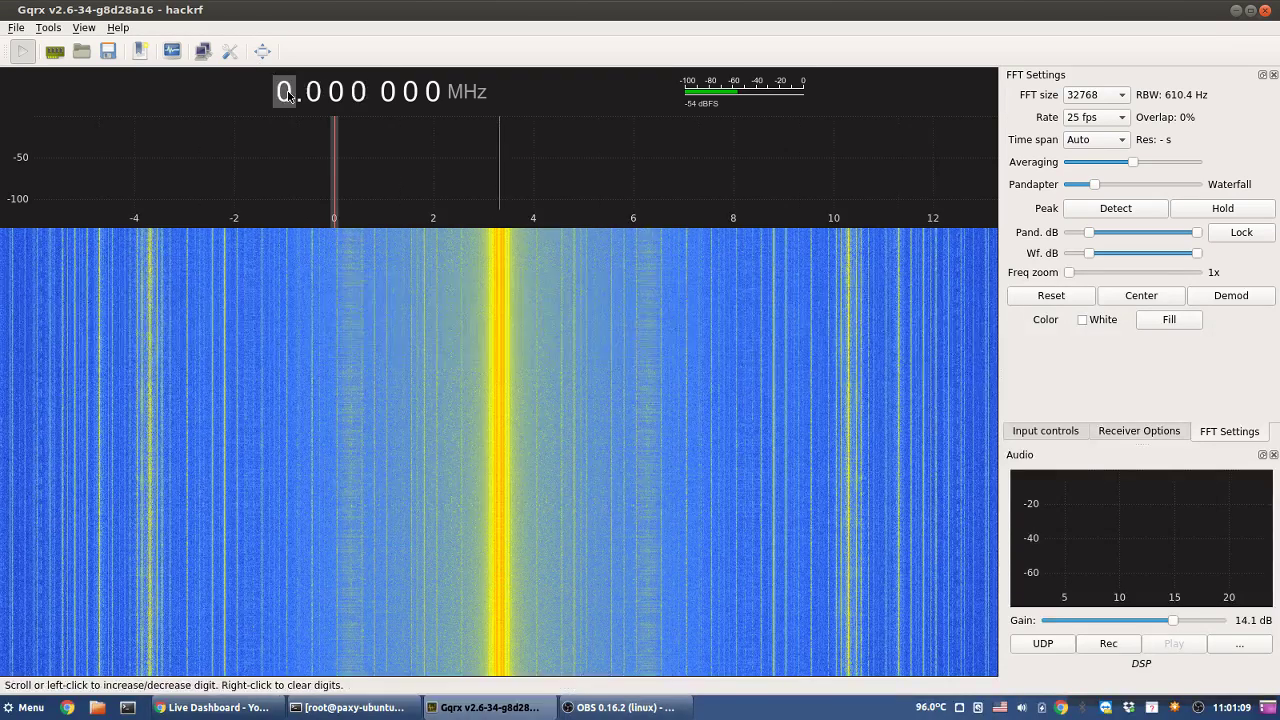
pyautogui.moveTo(676, 316)
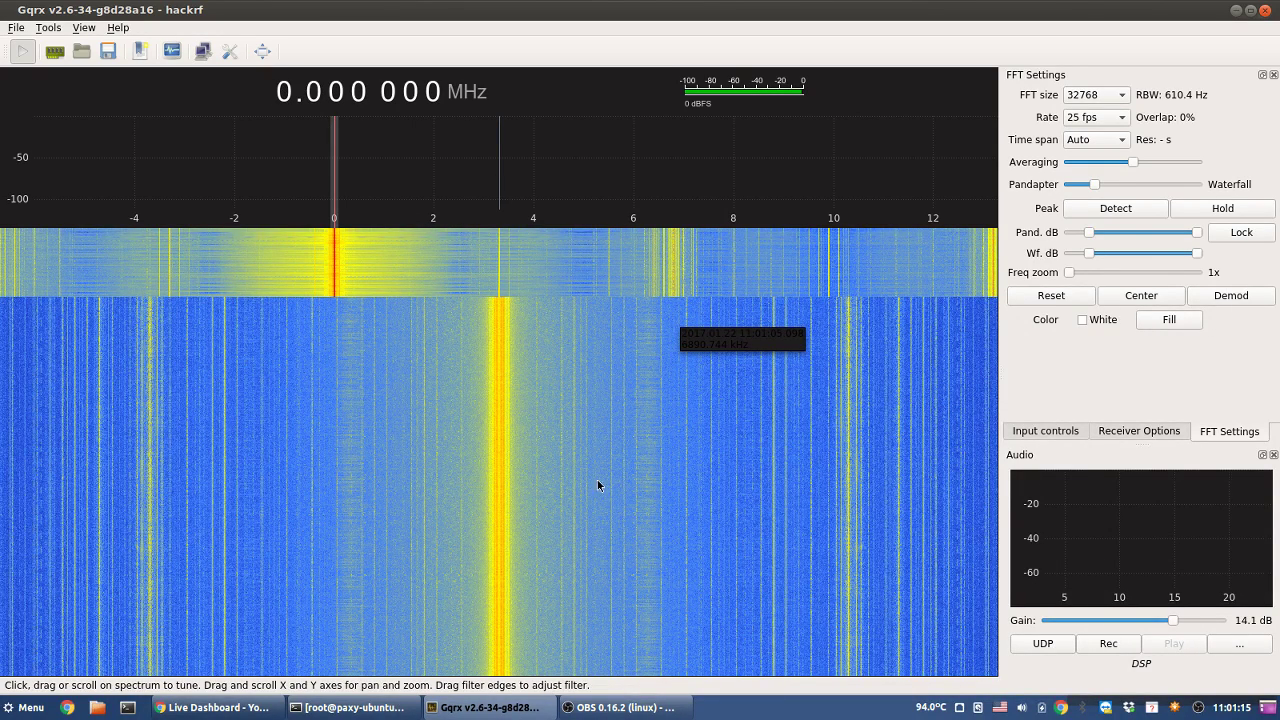
pyautogui.click(1122, 95)
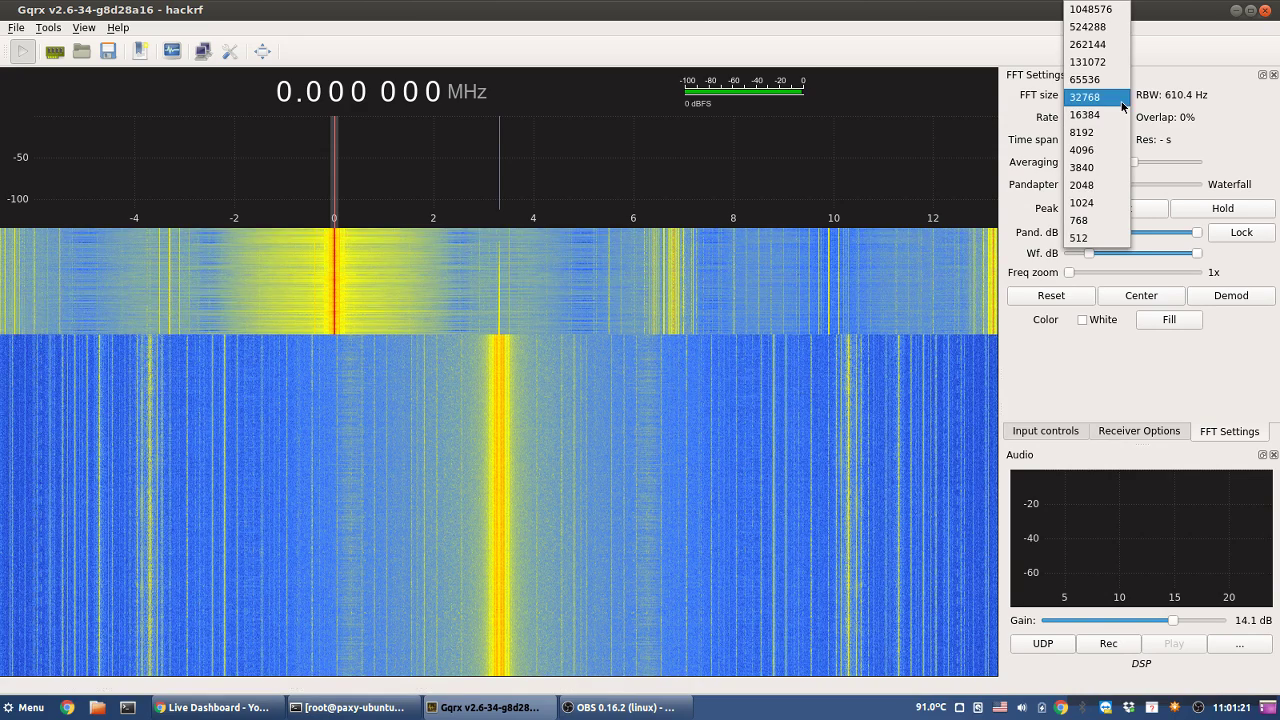
pyautogui.click(1092, 116)
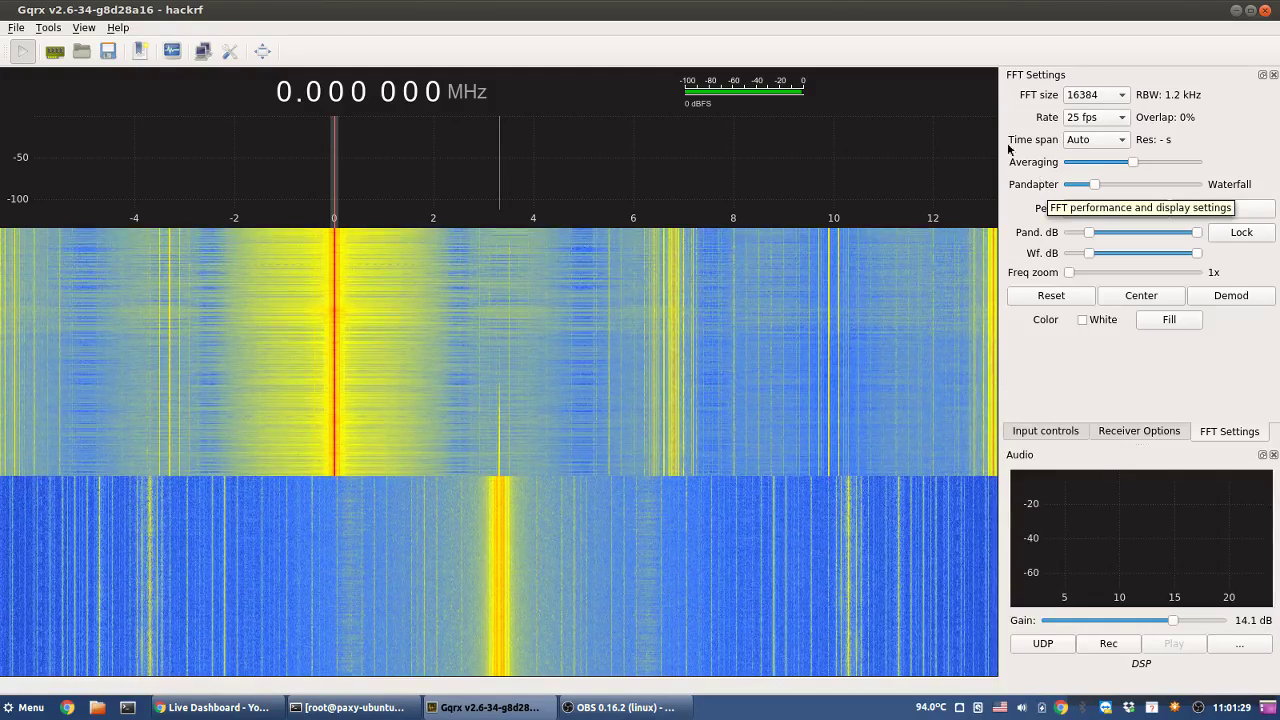
# - Tune the receiver up to about 7.112 MHz from the frequency readout and waterfall
pyautogui.scroll(2, 282, 95)
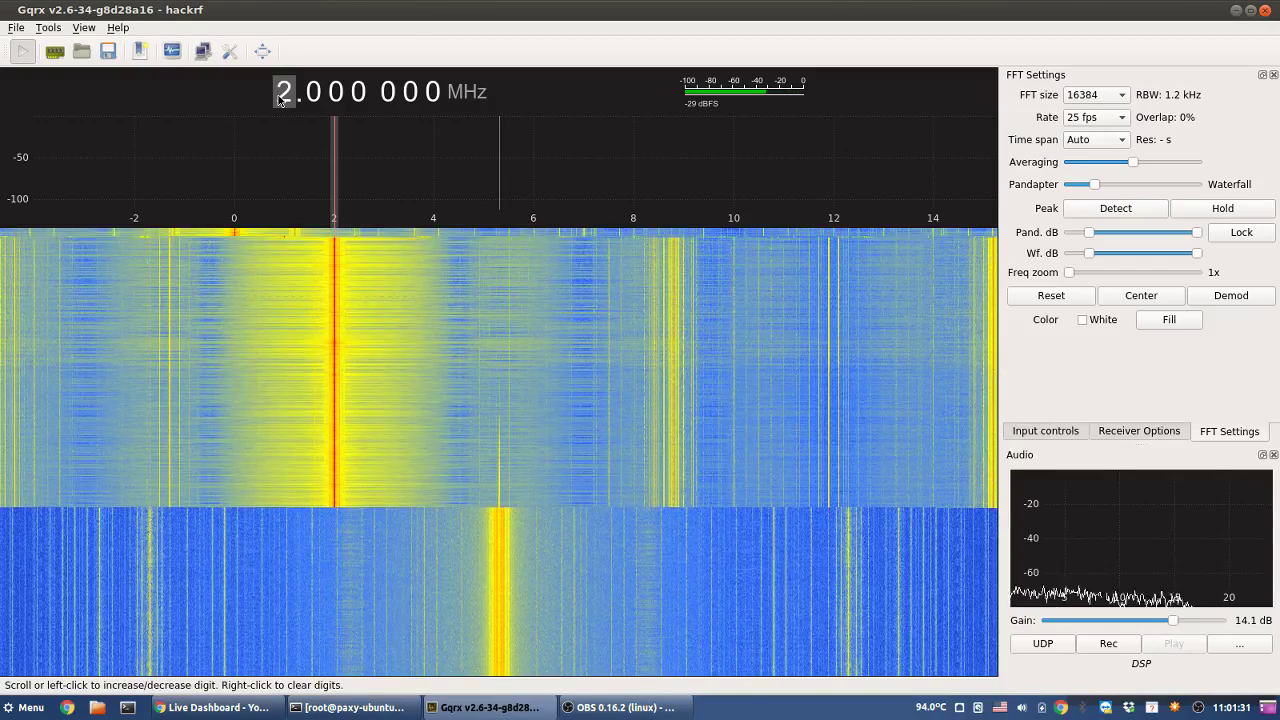
pyautogui.scroll(1, 281, 97)
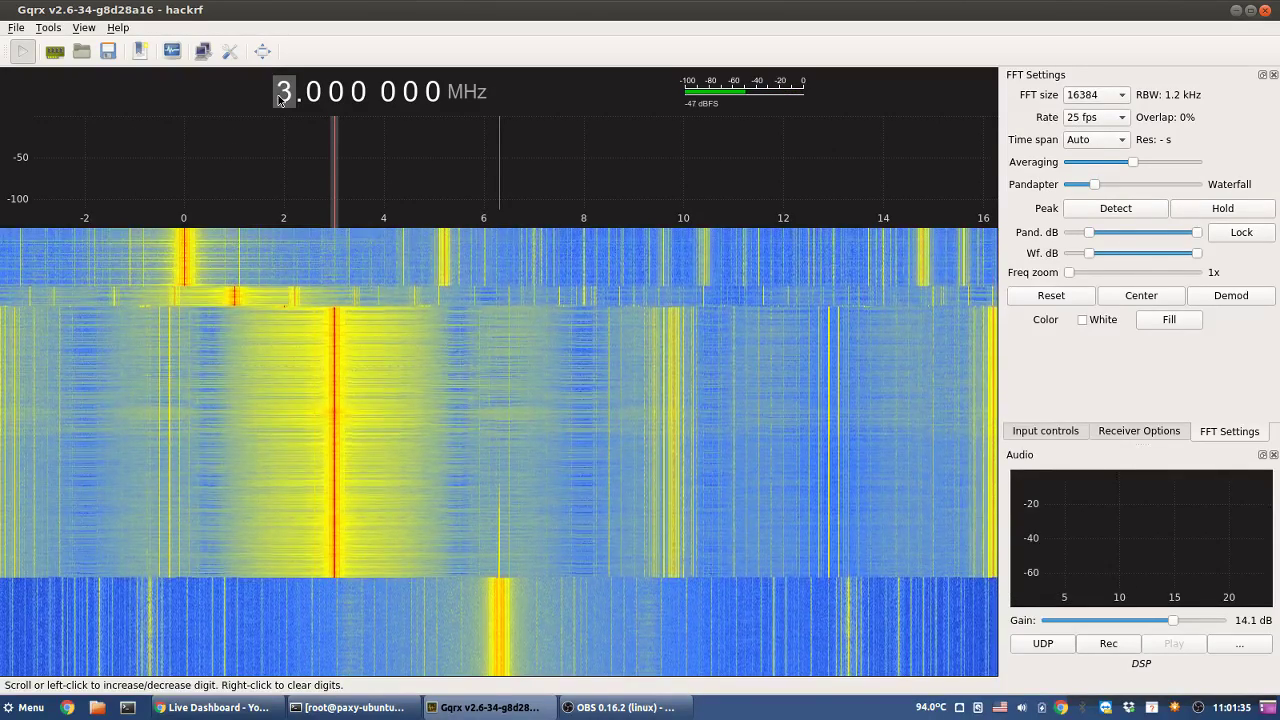
pyautogui.scroll(-1, 281, 99)
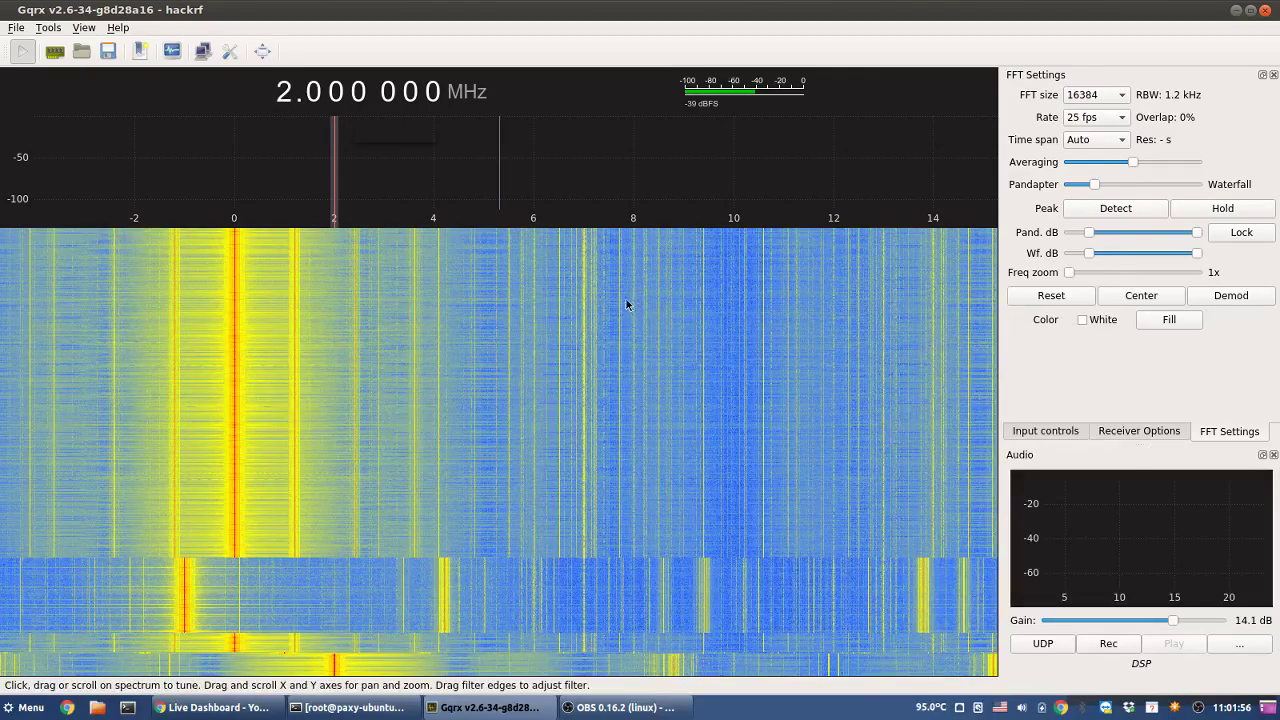
pyautogui.click(589, 262)
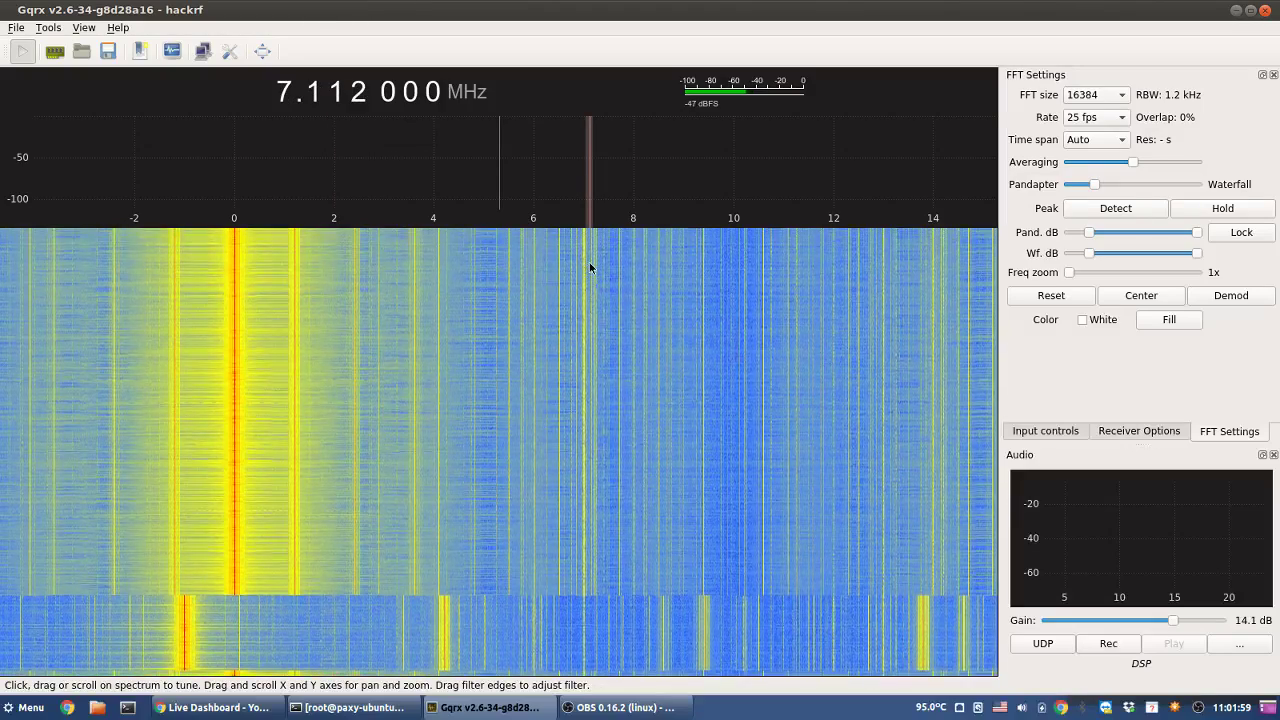
pyautogui.scroll(1, 589, 262)
pyautogui.scroll(-1, 589, 262)
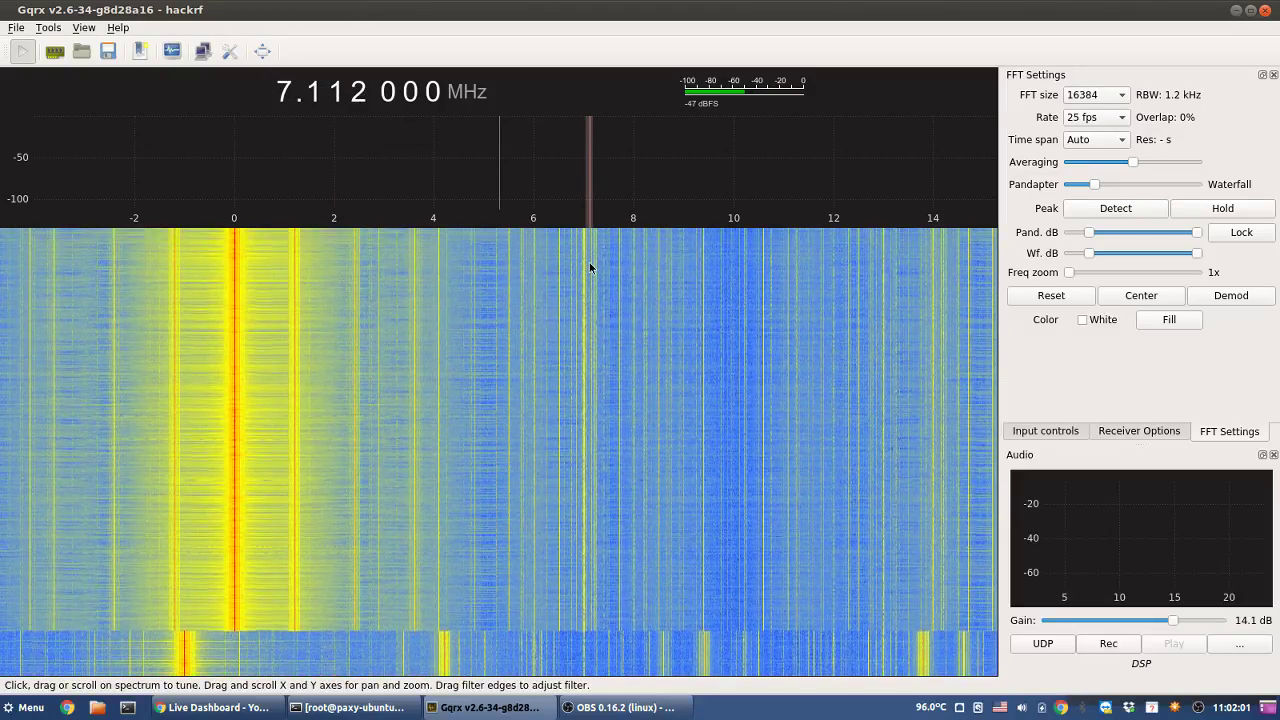
pyautogui.scroll(1, 589, 262)
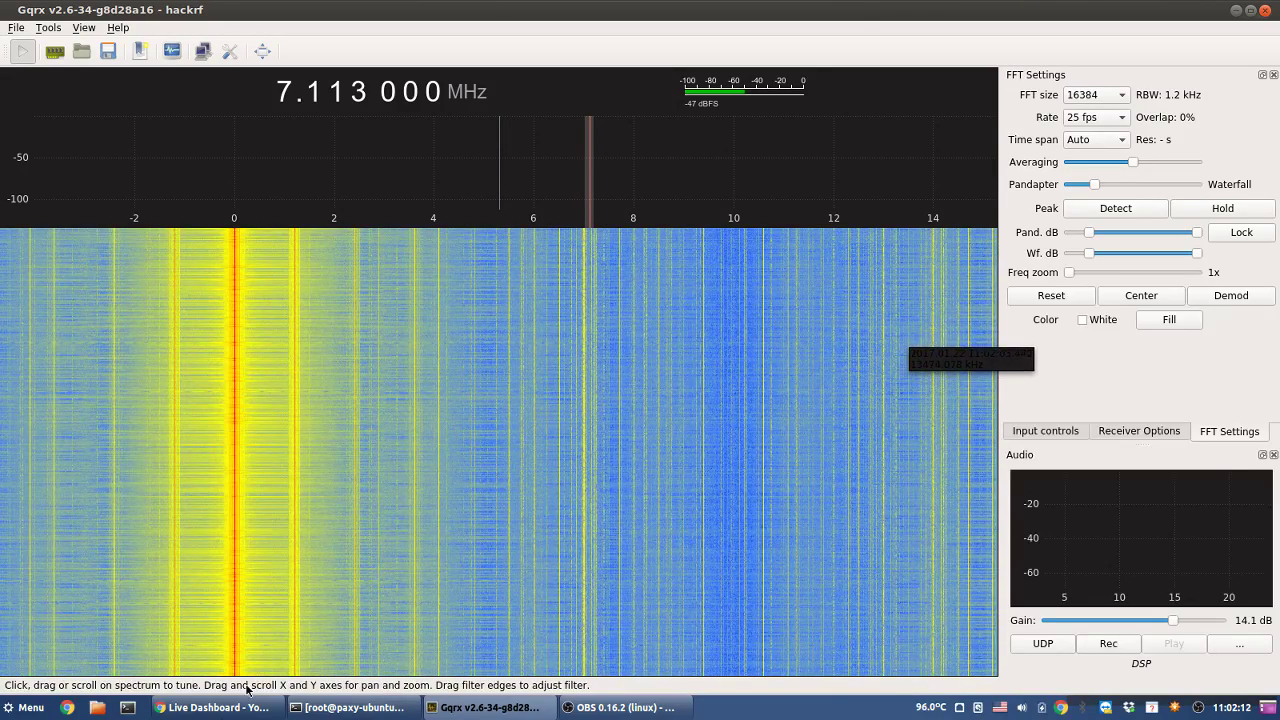
# - Open a new blank tab beside the Live Dashboard after checking the stream is live
pyautogui.click(218, 707)
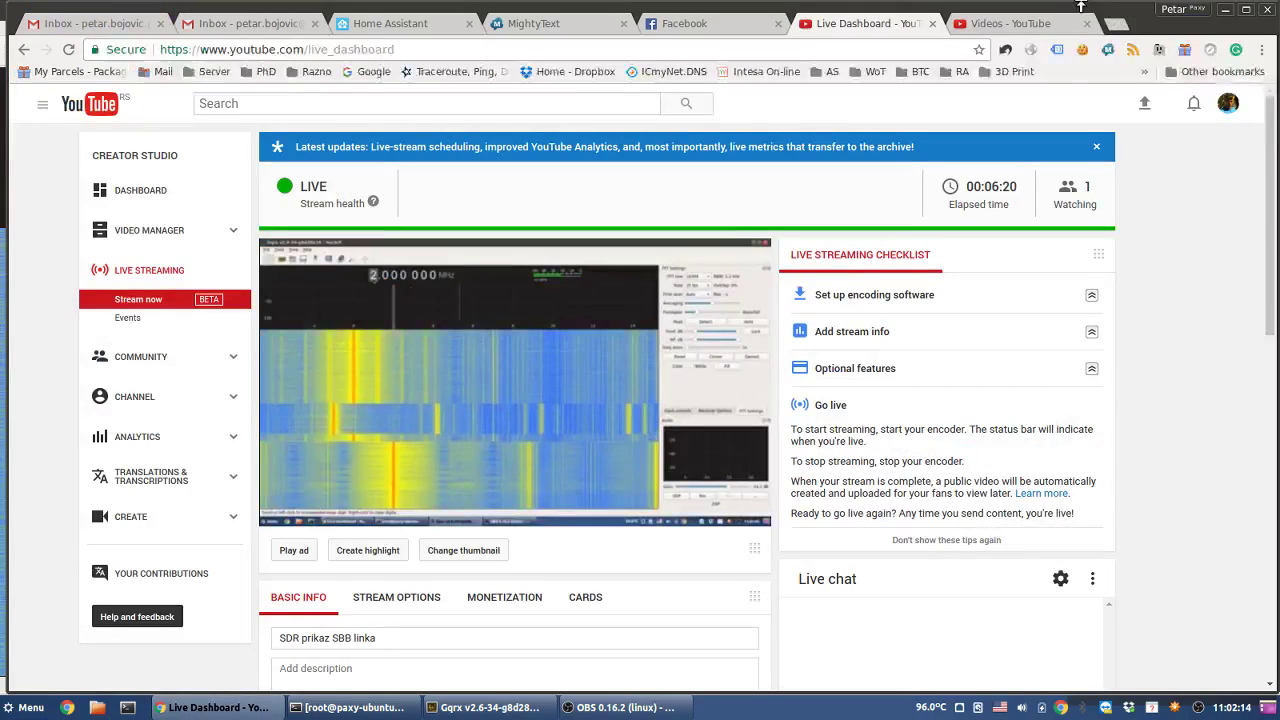
pyautogui.click(1117, 29)
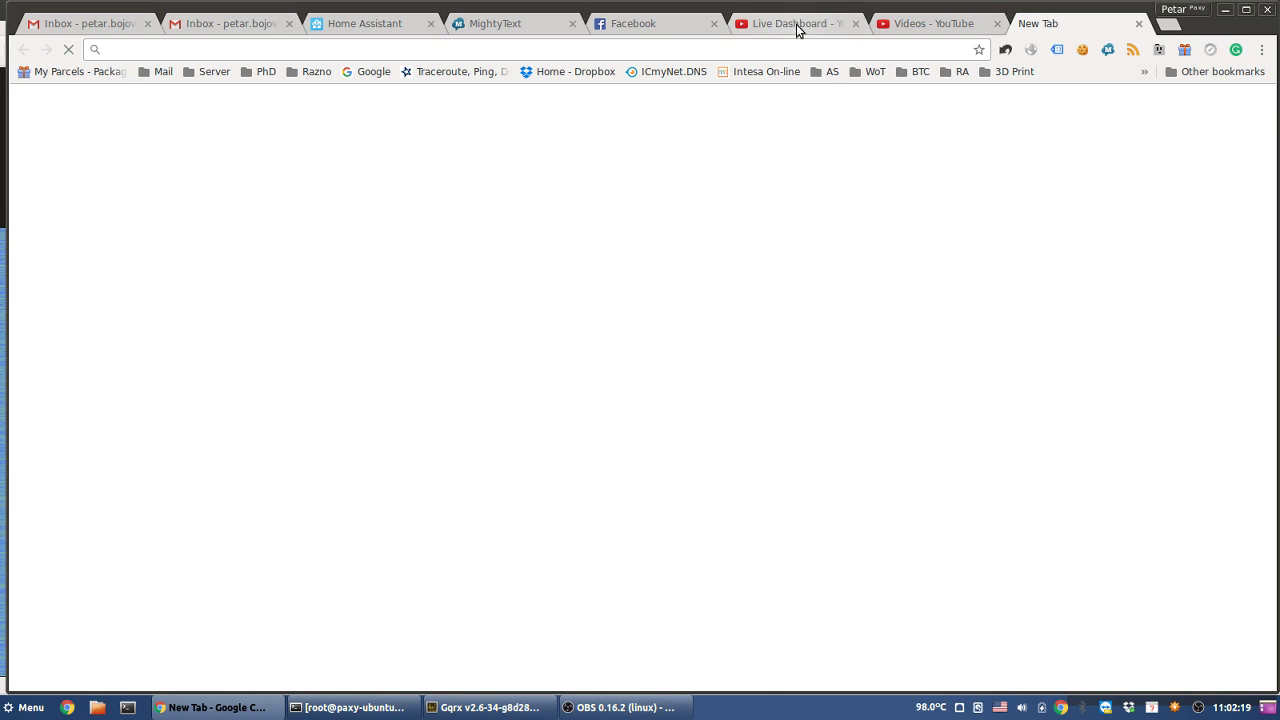
pyautogui.click(798, 30)
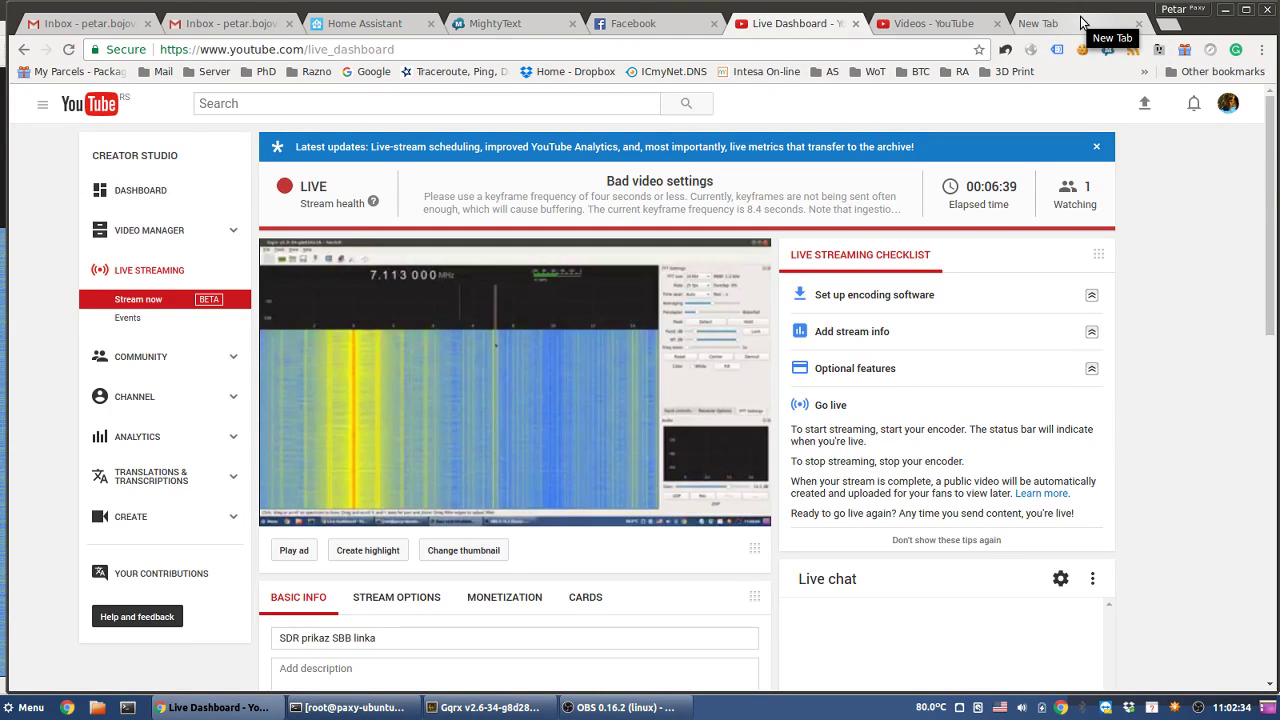
pyautogui.click(1082, 22)
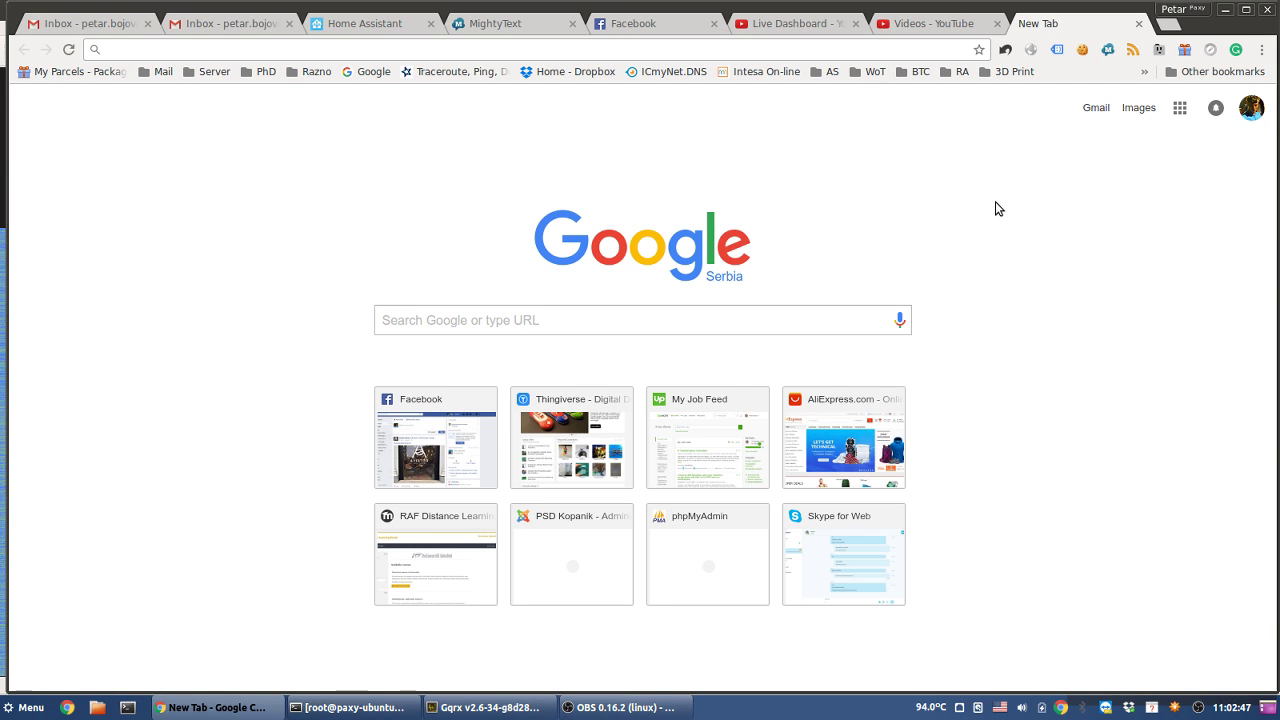
# - Search Google Images for 'docsis 3 frequency' and open the DOCSIS channel-loading chart full size
pyautogui.write('docsis')
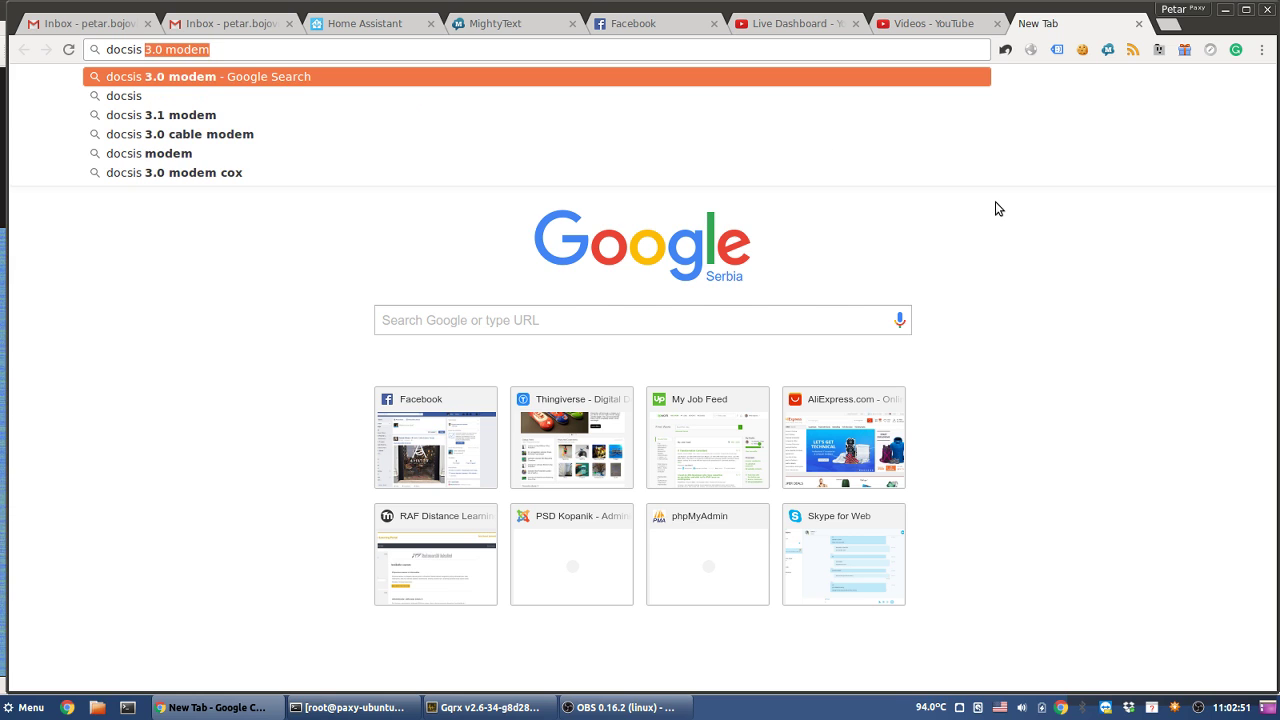
pyautogui.write(' 3 frequency')
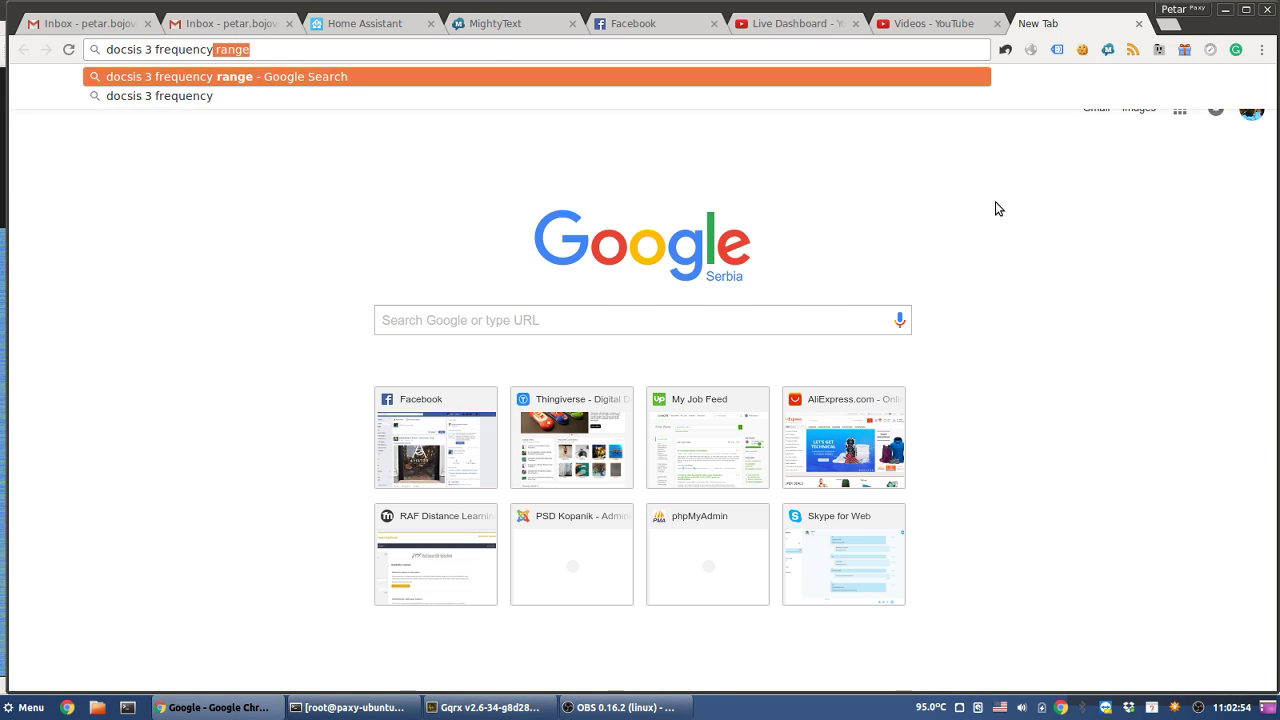
pyautogui.press('Return')
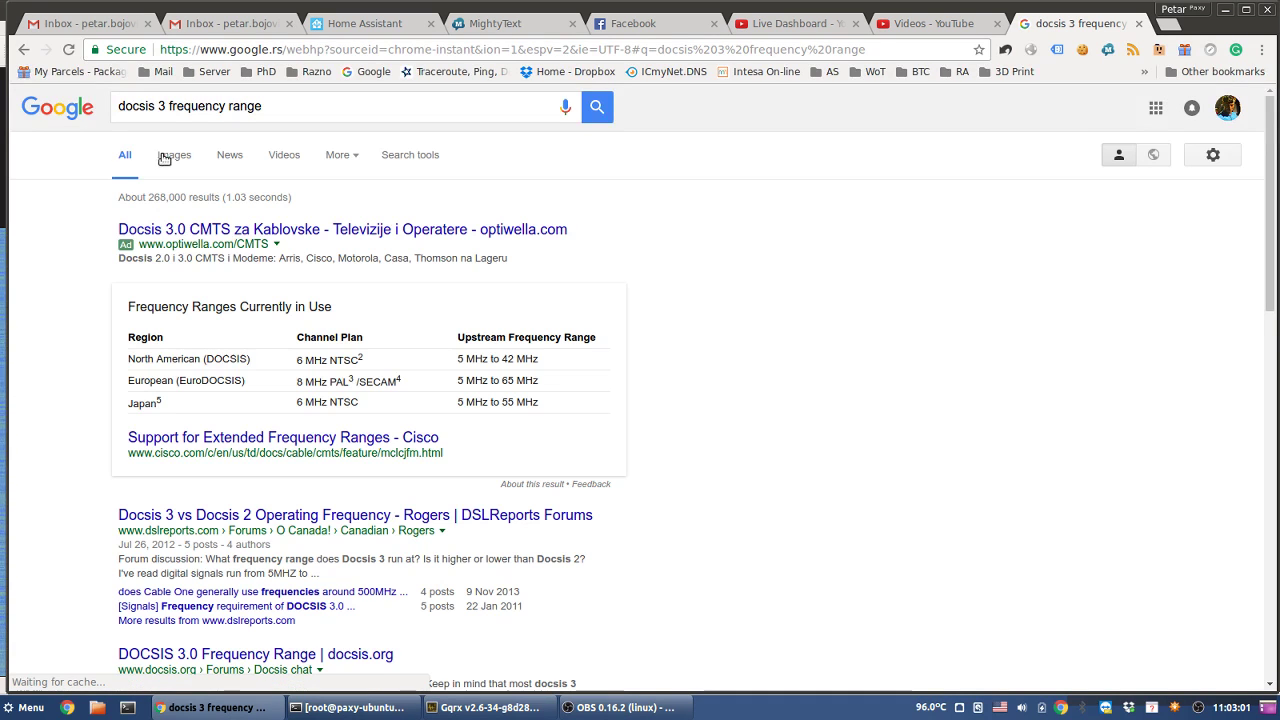
pyautogui.click(172, 156)
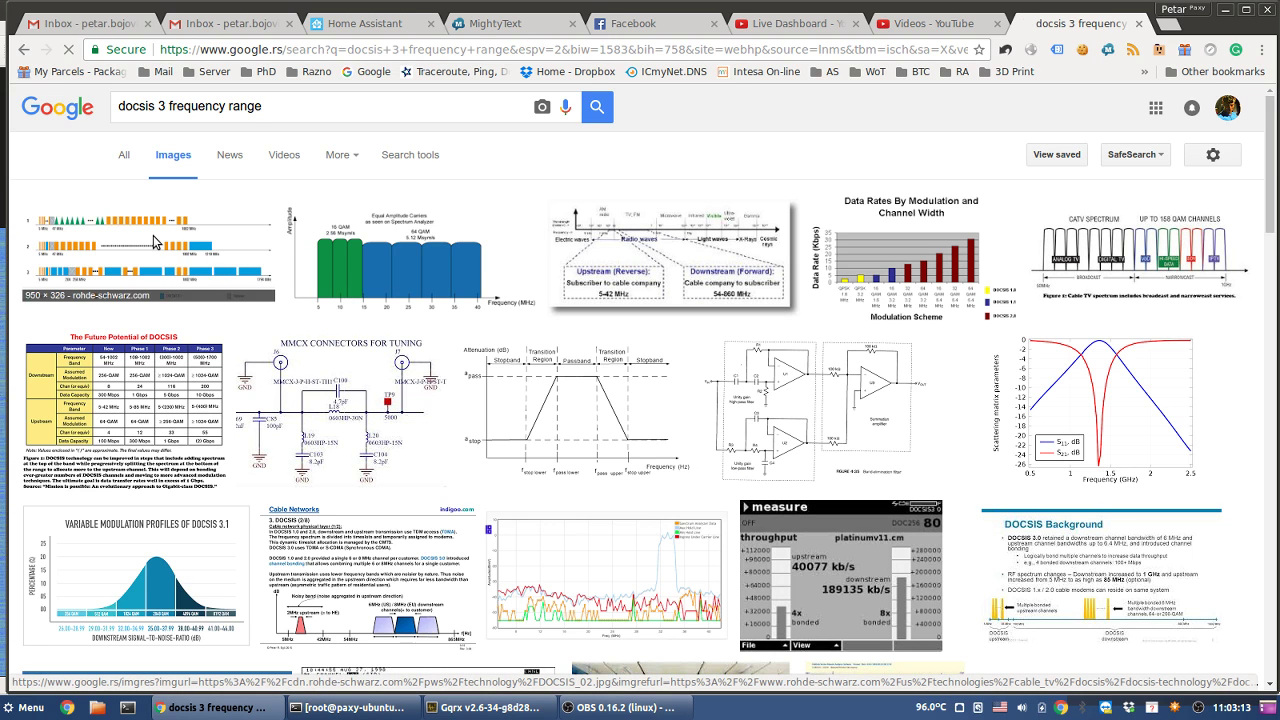
pyautogui.click(155, 240)
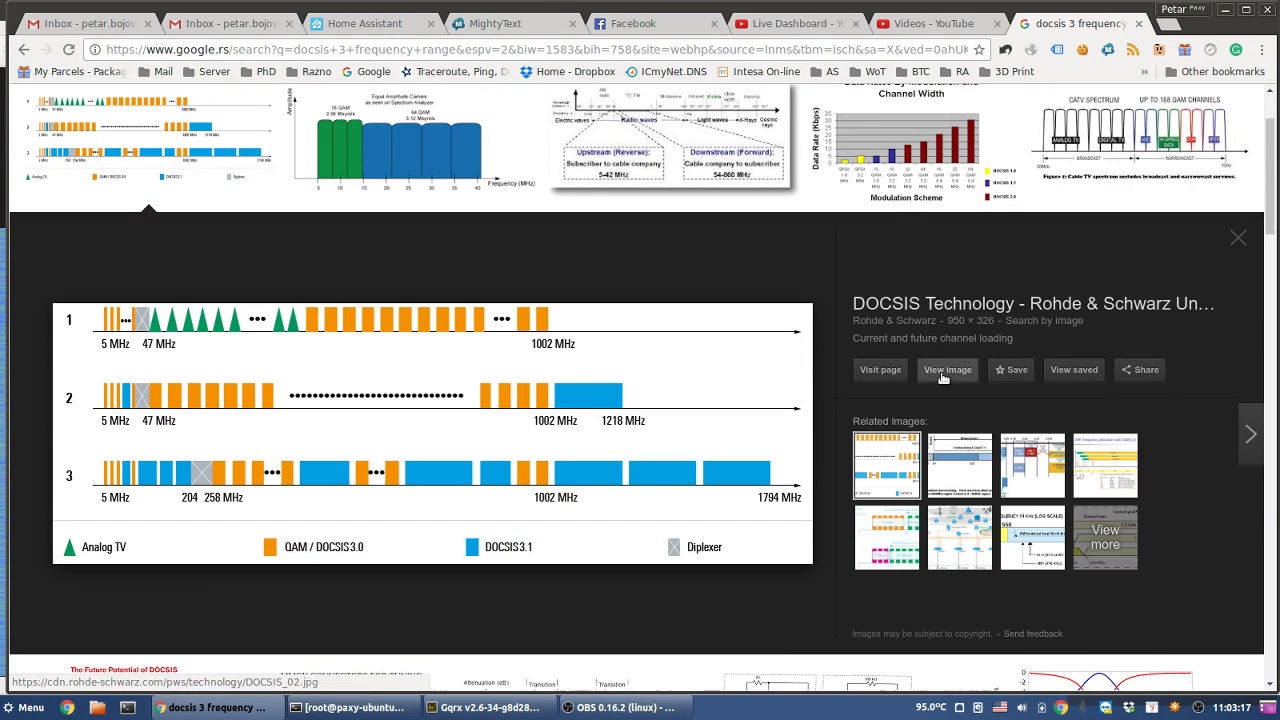
pyautogui.click(943, 372)
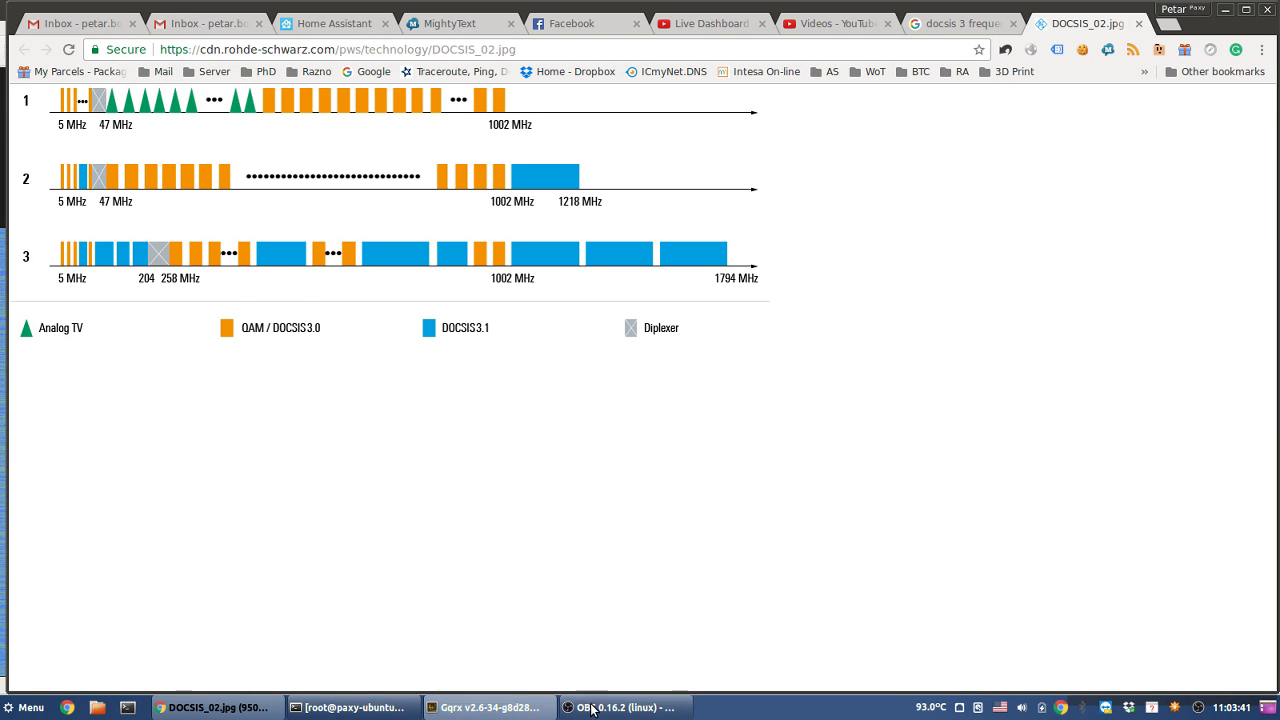
pyautogui.click(734, 30)
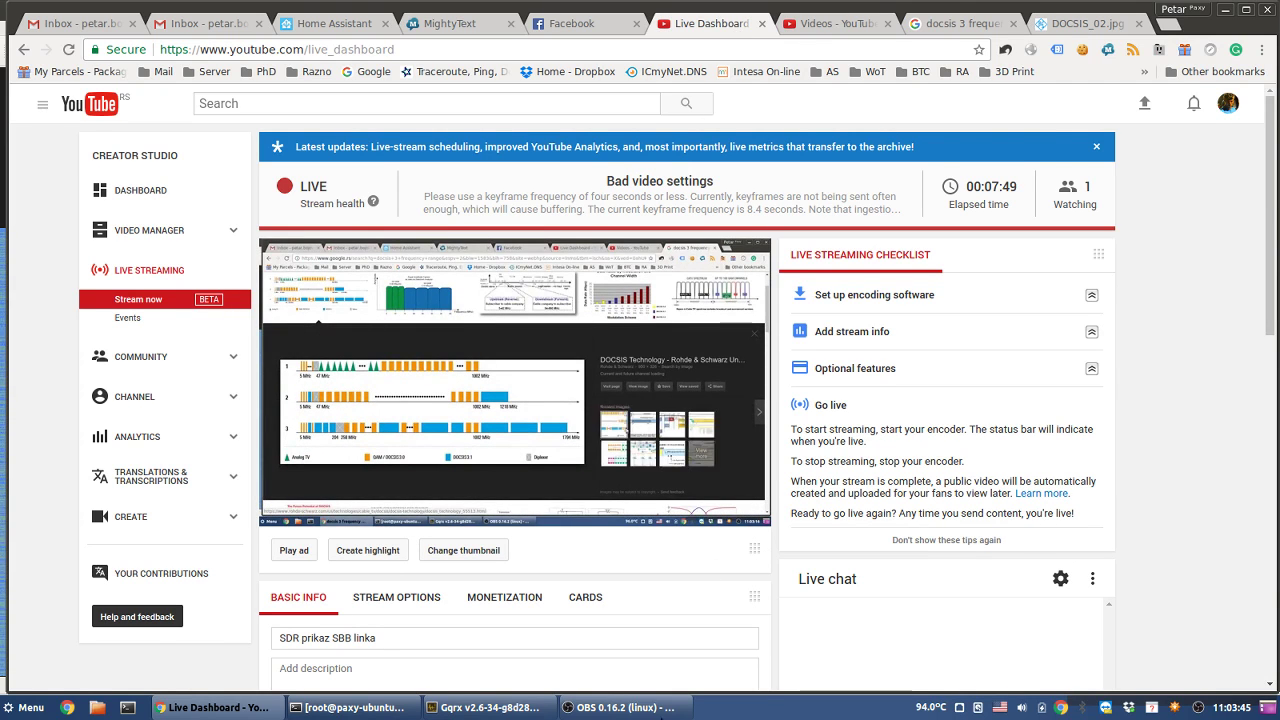
# - Switch from the browser through OBS back to the Gqrx waterfall window
pyautogui.click(601, 710)
pyautogui.click(495, 708)
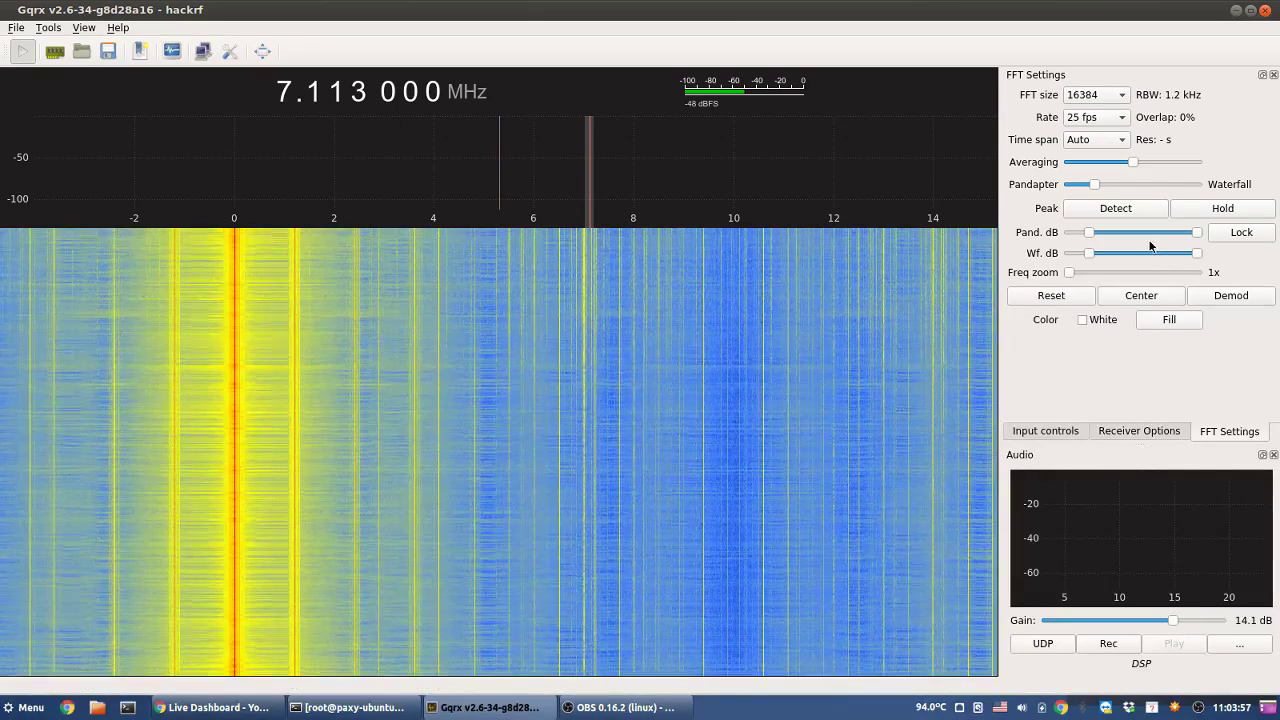
# - Set the FFT rate to 10 fps, leaving the waterfall time span on Auto
pyautogui.click(1106, 141)
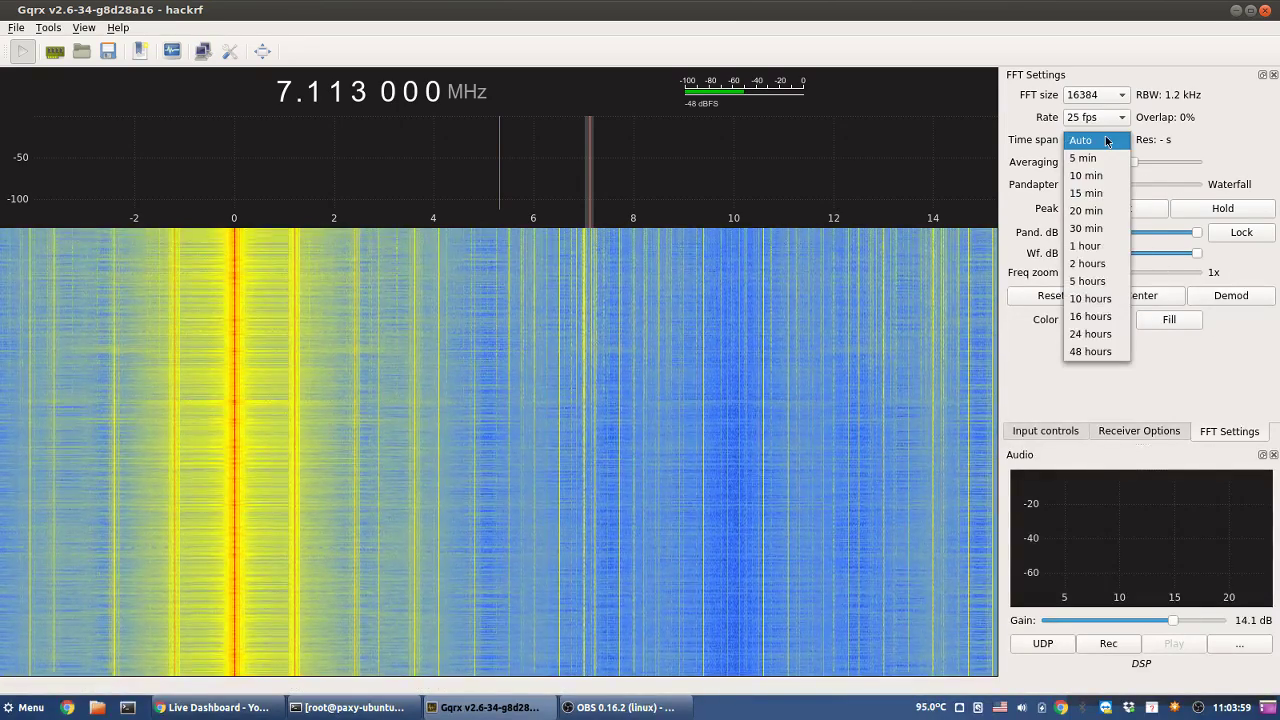
pyautogui.click(1120, 145)
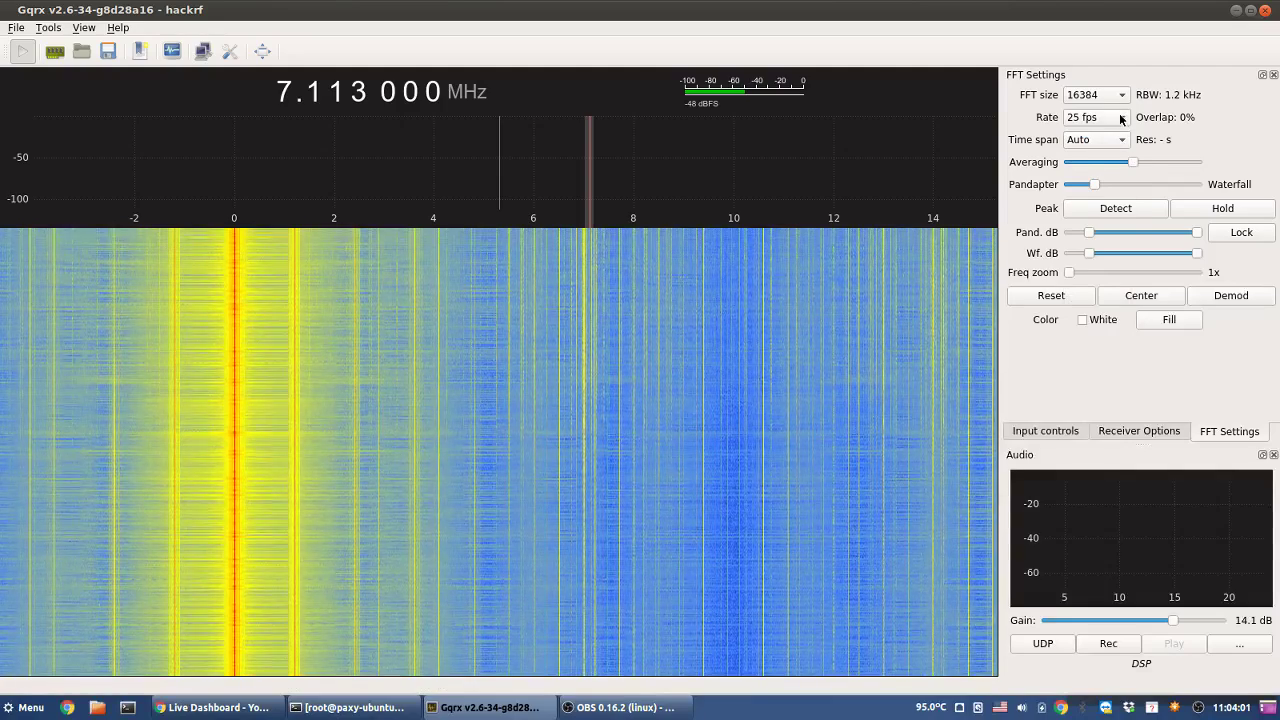
pyautogui.click(1120, 117)
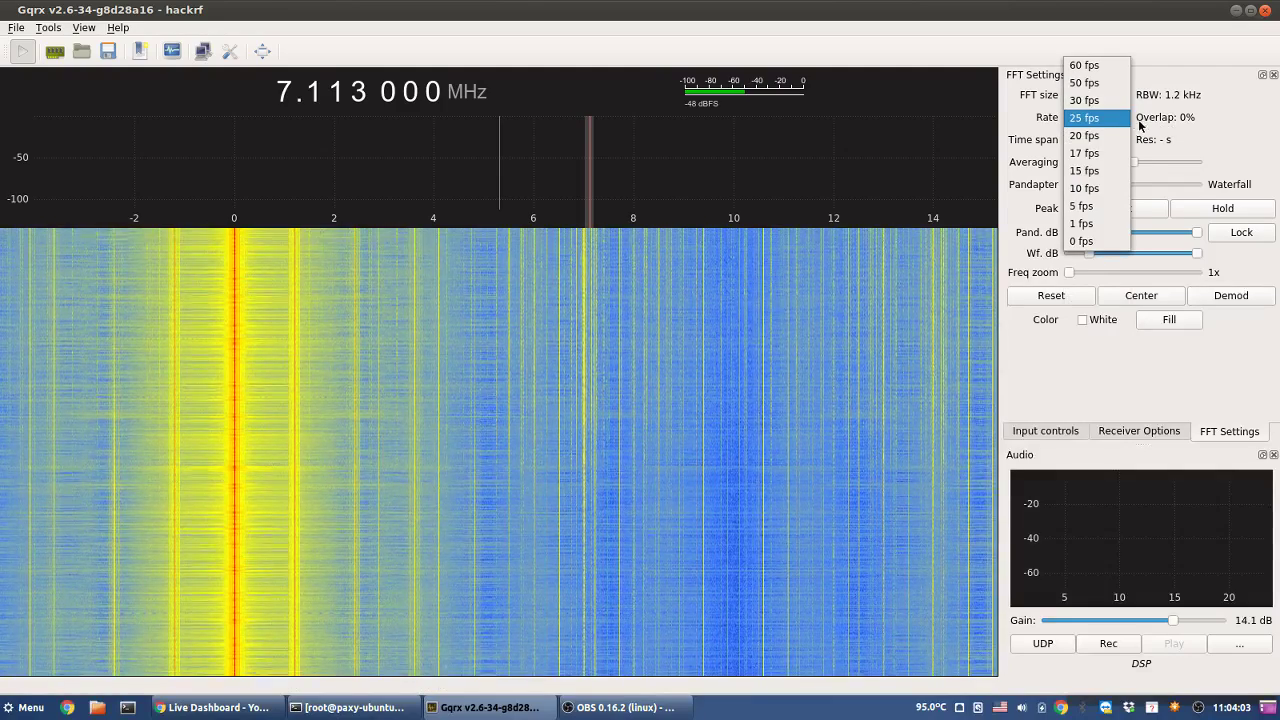
pyautogui.click(1097, 189)
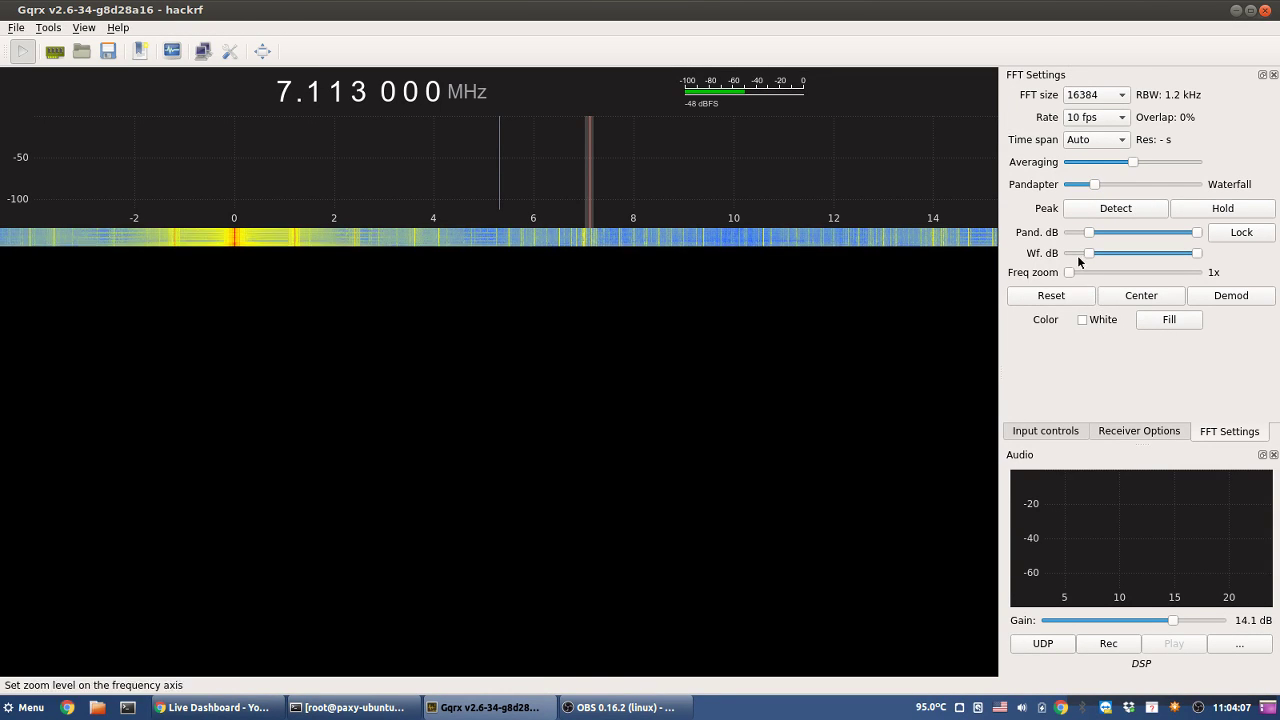
# - Zoom the spectrum to 6x around 7 MHz and tune to 7.002 MHz
pyautogui.moveTo(1067, 272); pyautogui.dragTo(1081, 271)
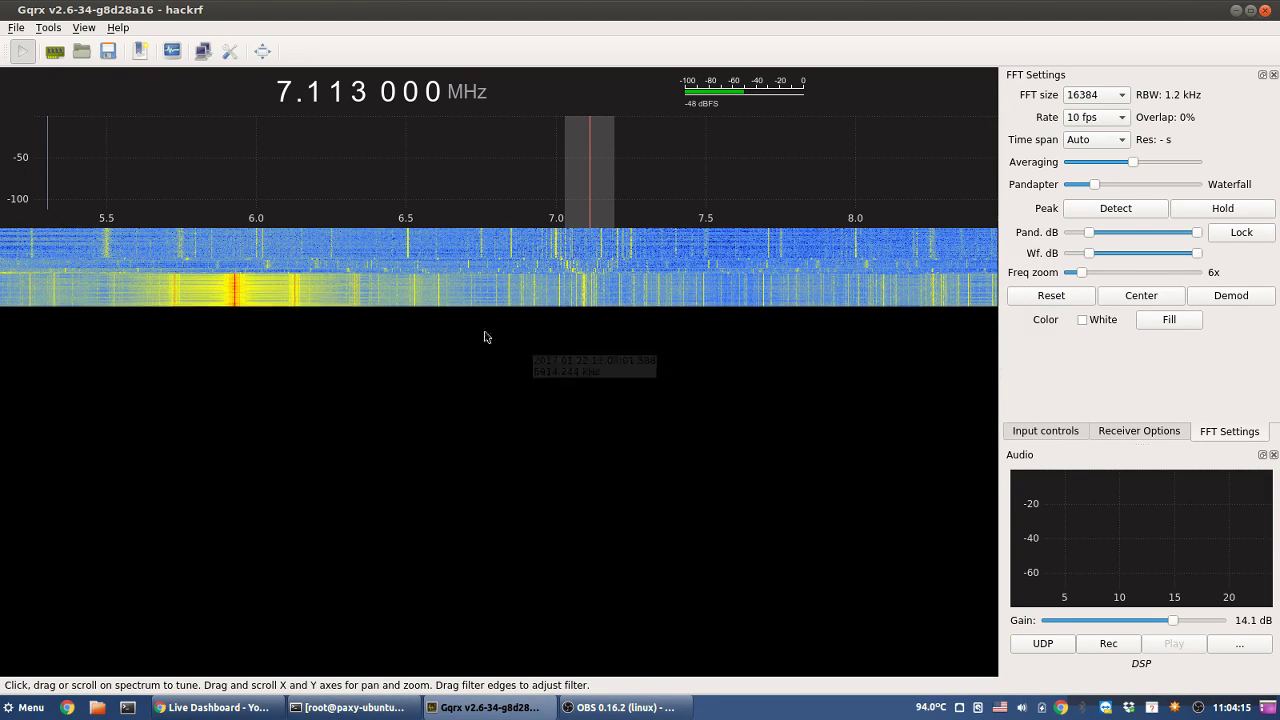
pyautogui.click(556, 243)
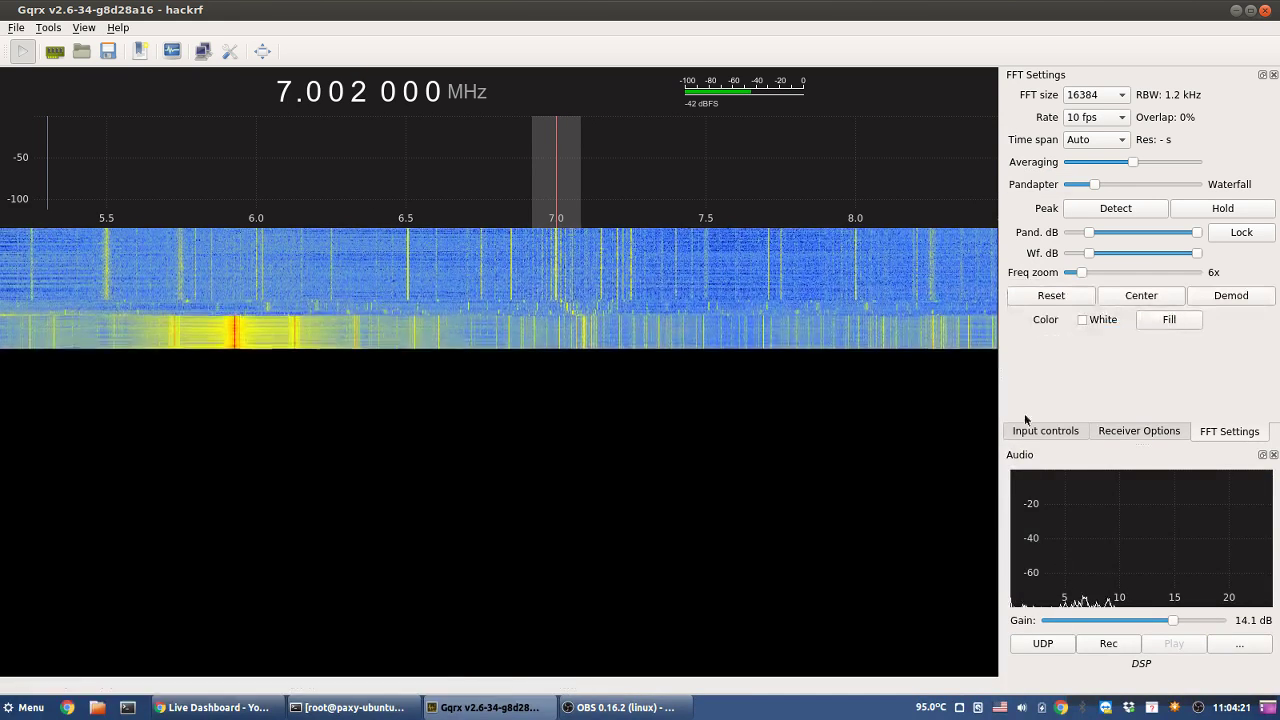
pyautogui.click(1138, 431)
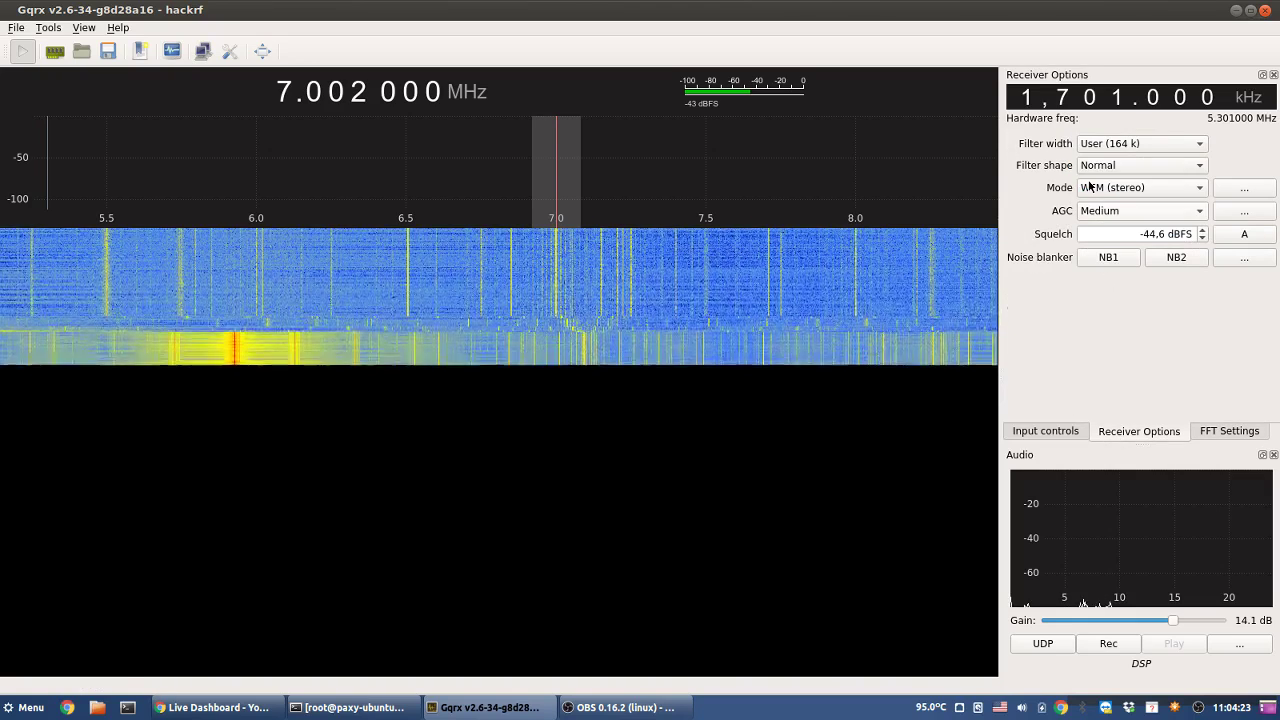
# - Switch the demodulator mode to WFM (stereo), after briefly trying Narrow FM
pyautogui.click(1120, 143)
pyautogui.click(1103, 187)
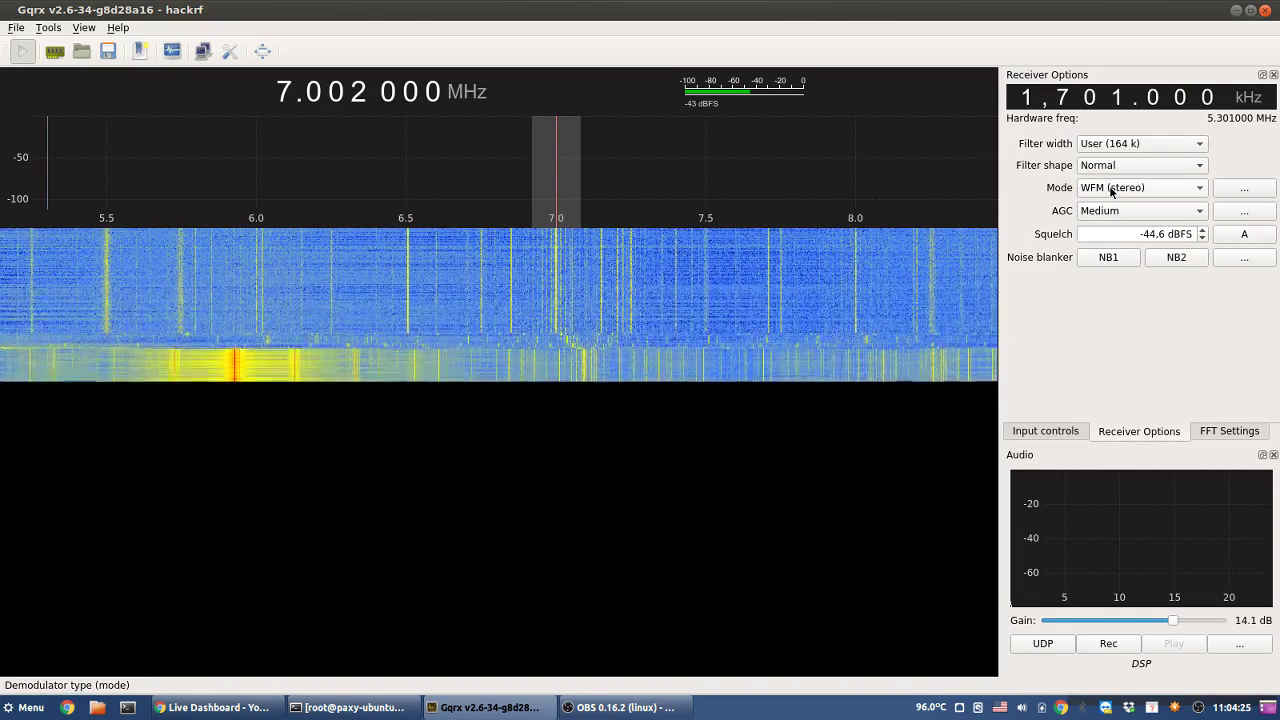
pyautogui.click(1104, 188)
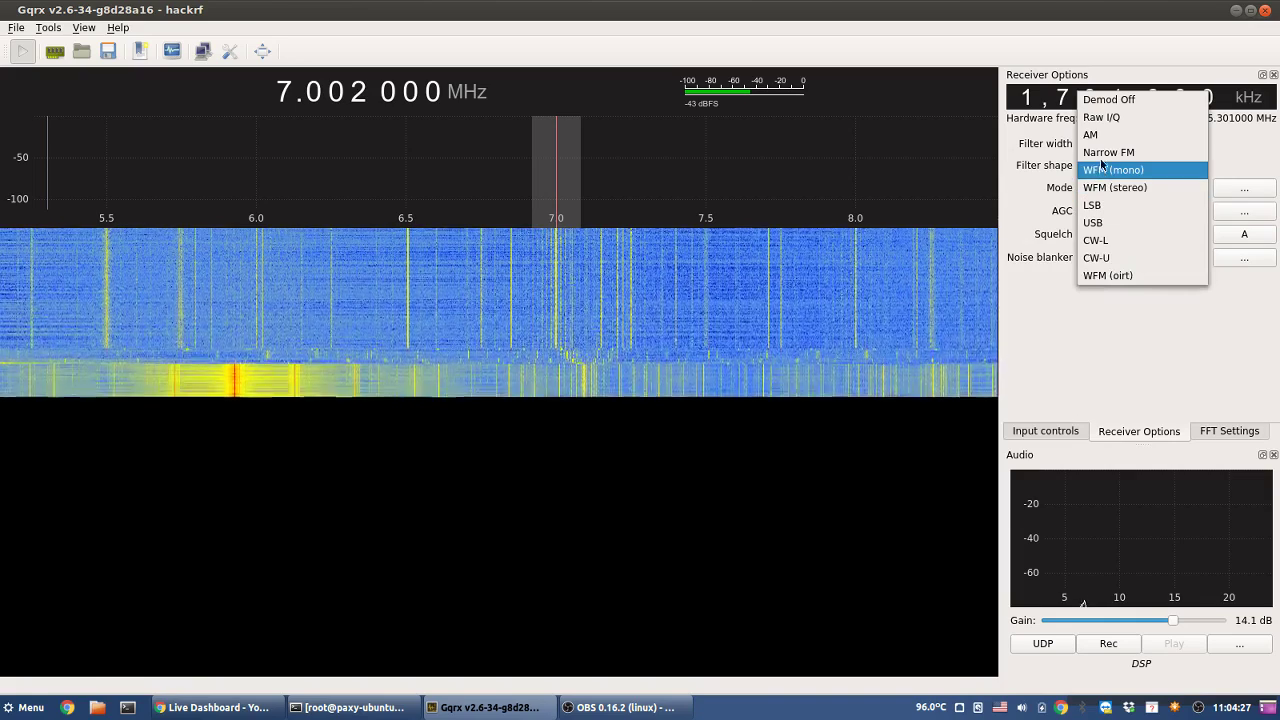
pyautogui.click(1108, 152)
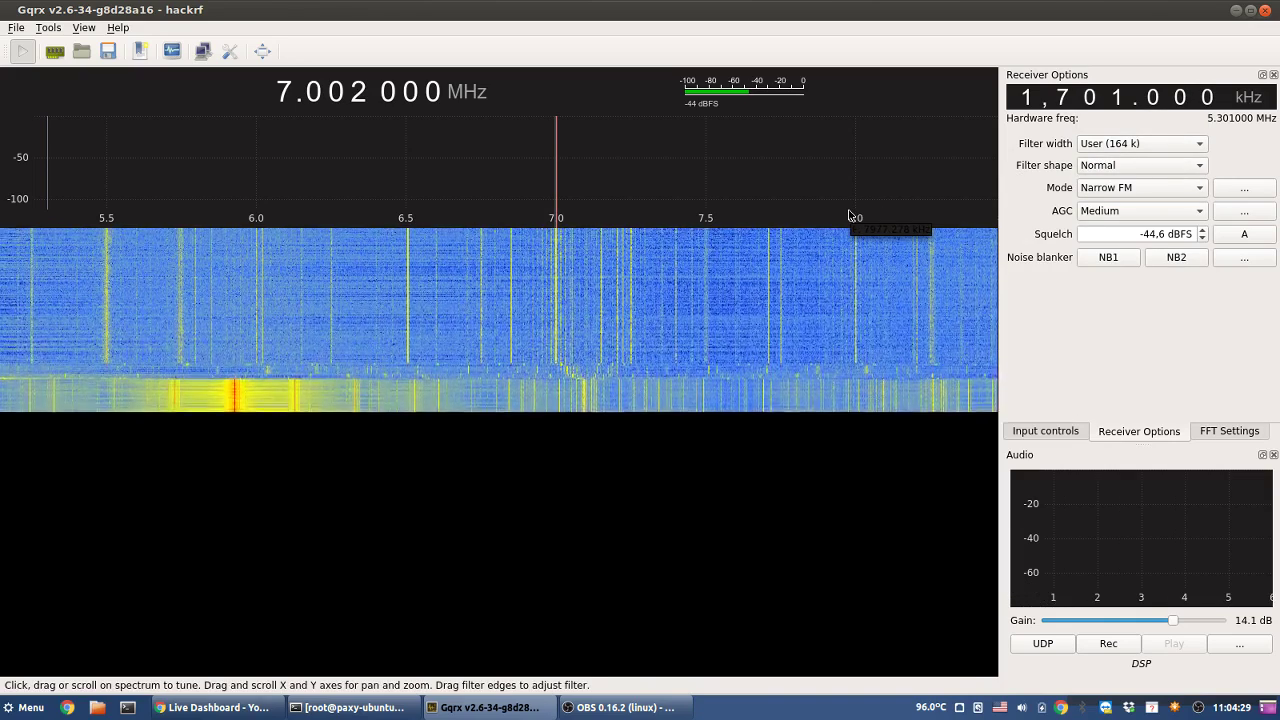
pyautogui.click(1161, 187)
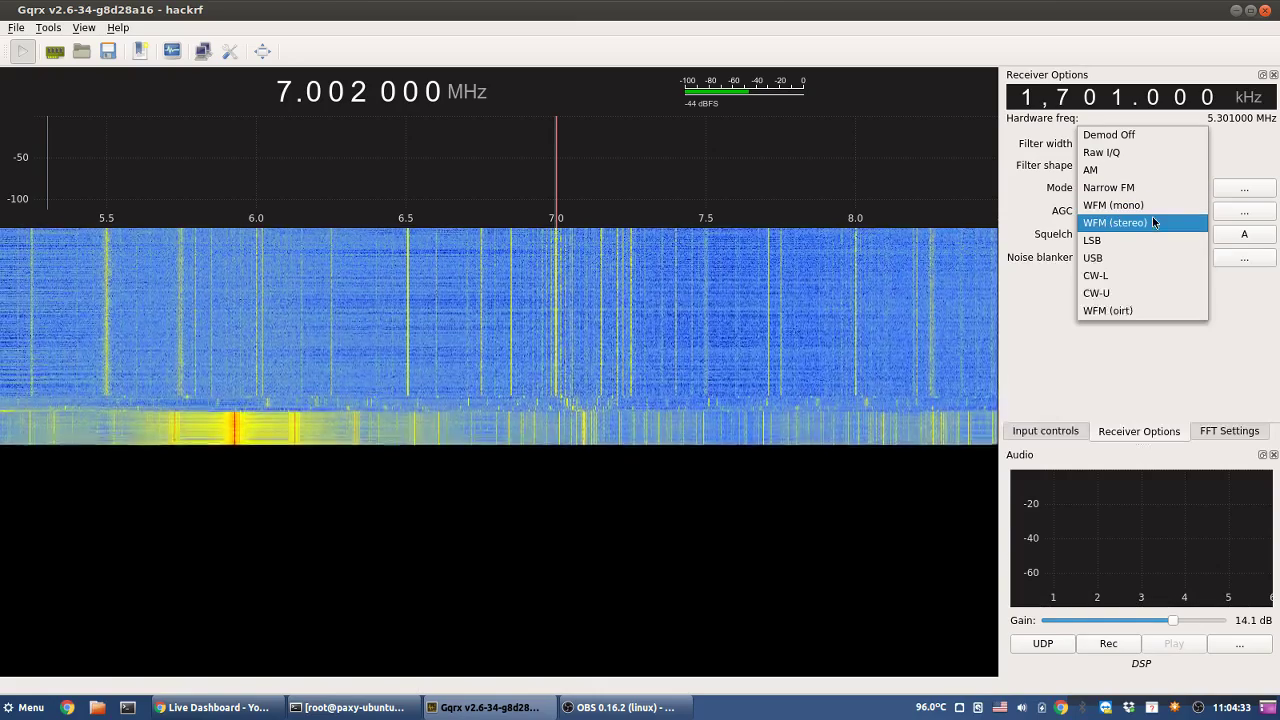
pyautogui.click(1152, 222)
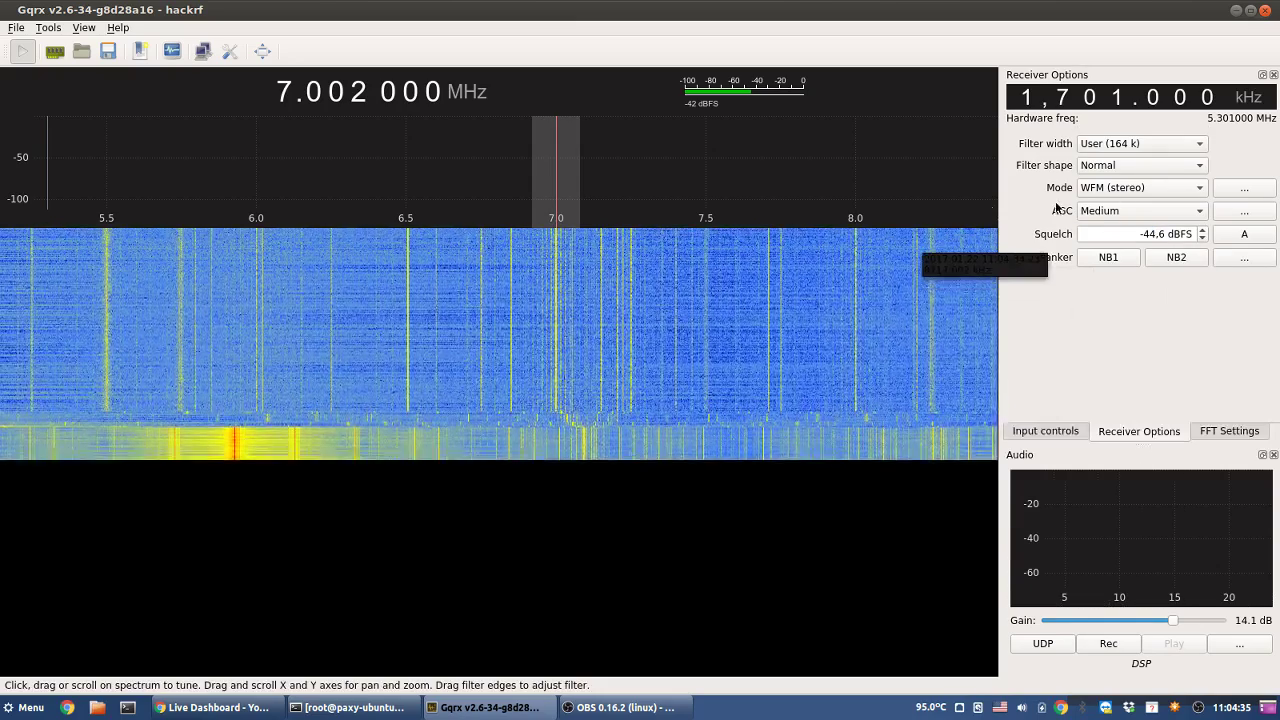
# - Glance at the FFT and input tabs, then lower the squelch to -64.6 dBFS
pyautogui.click(1229, 431)
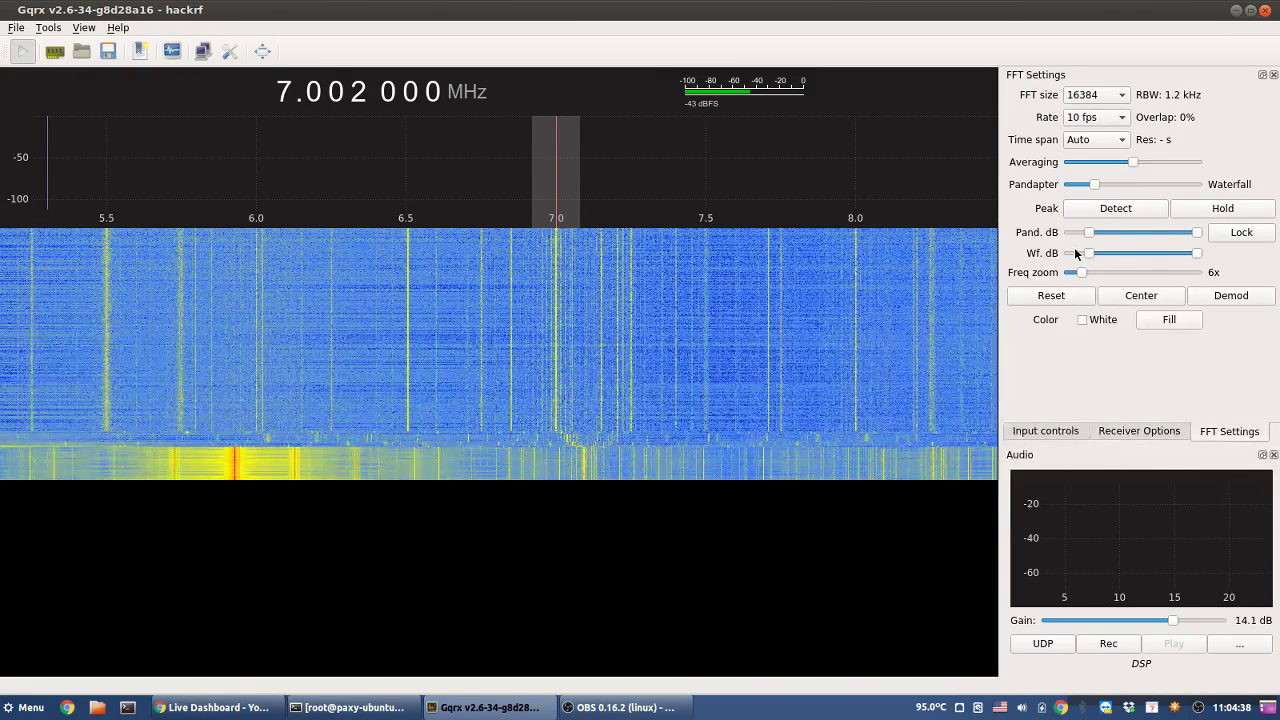
pyautogui.click(1062, 431)
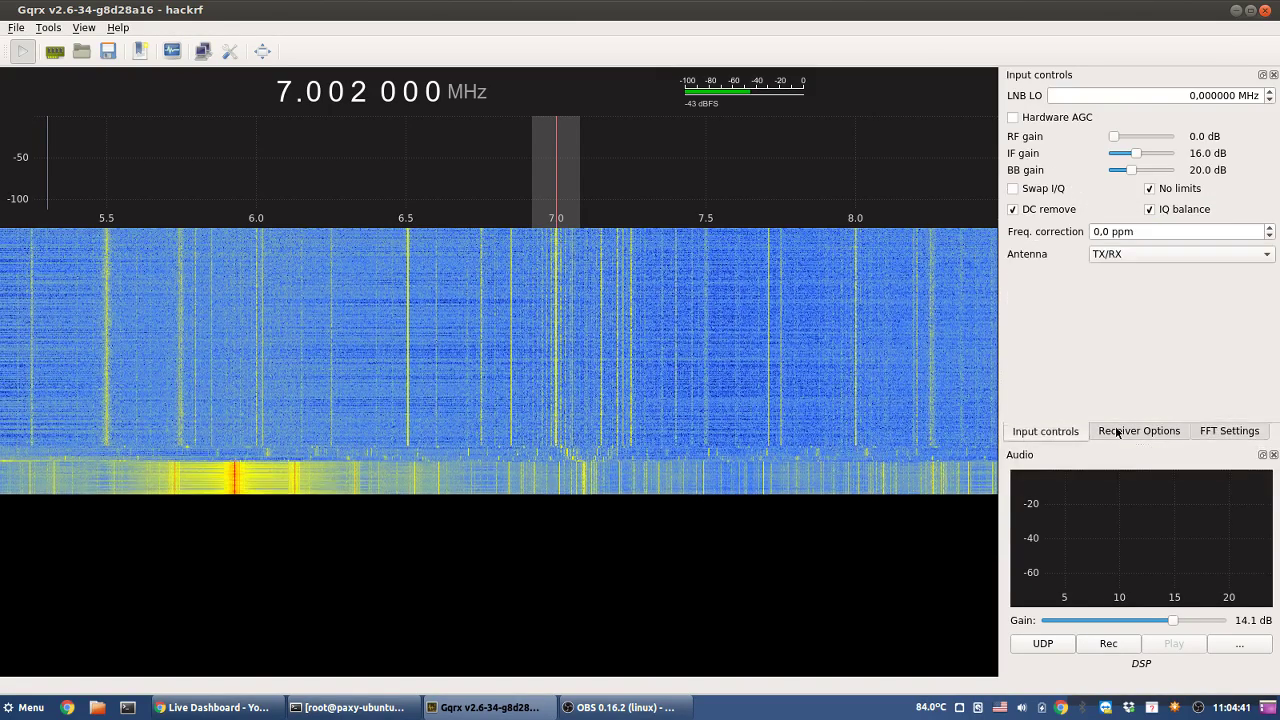
pyautogui.click(1117, 432)
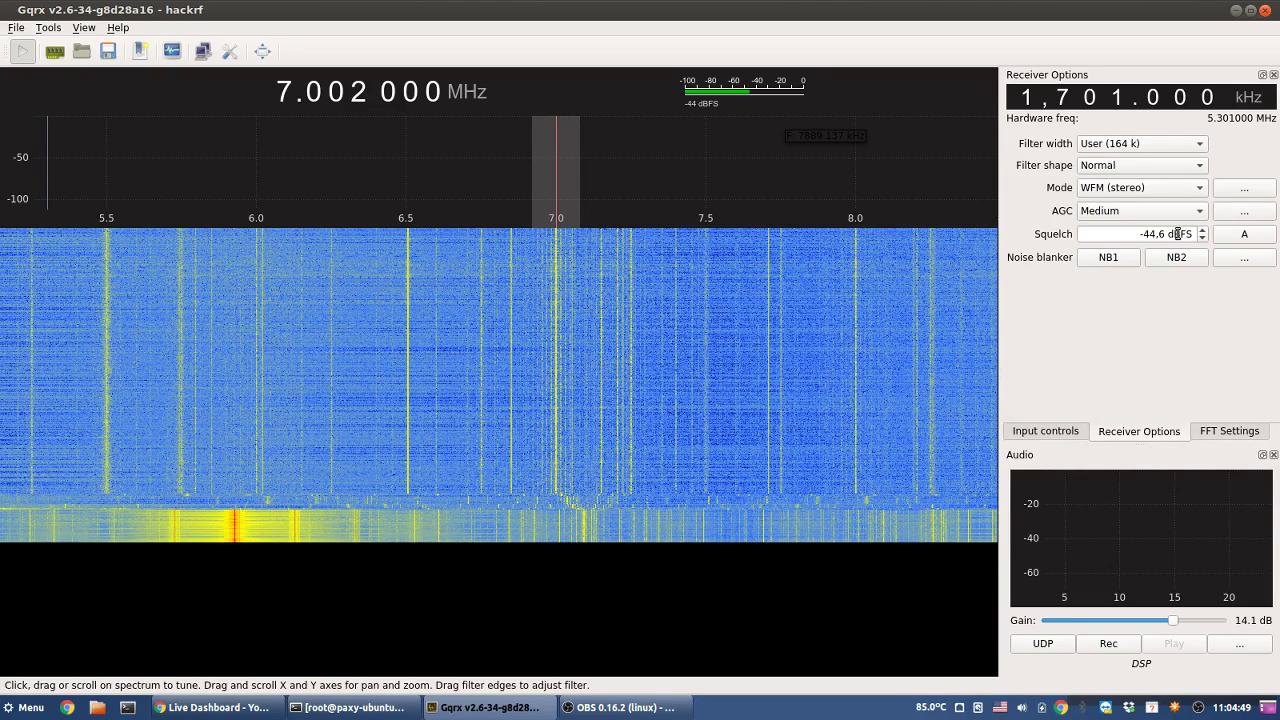
pyautogui.scroll(-10, 1178, 234)
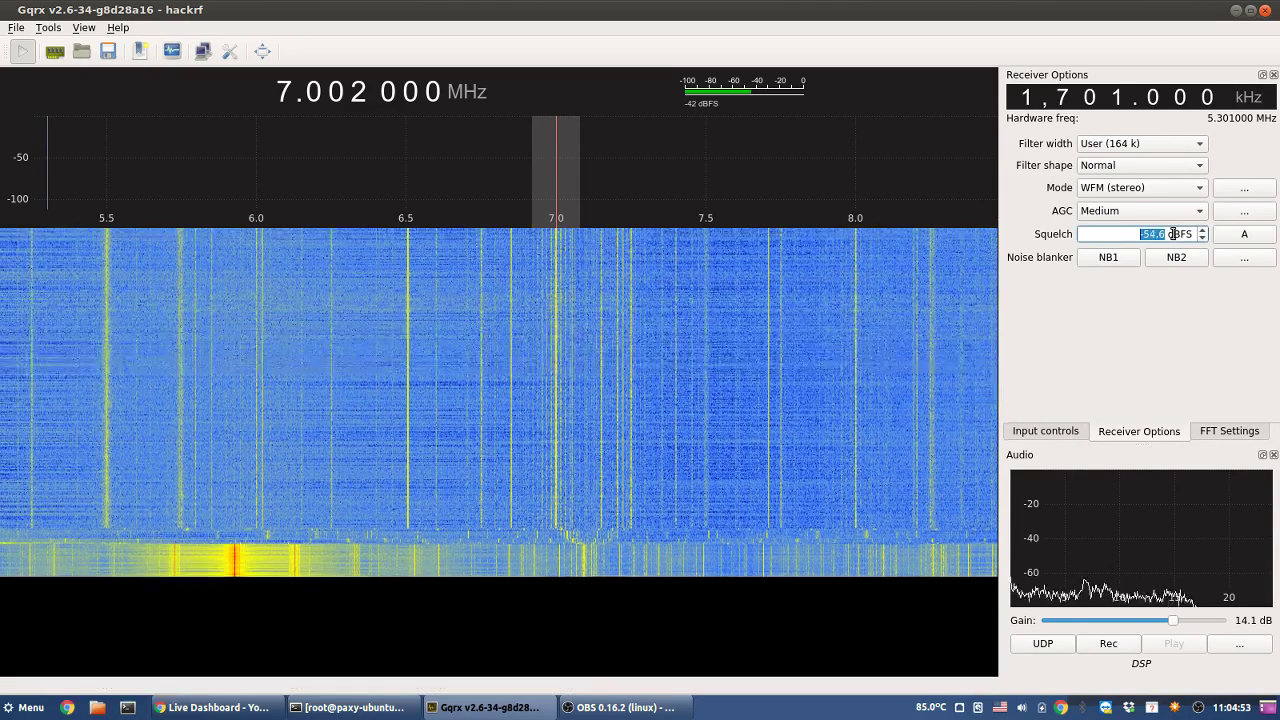
pyautogui.scroll(-4, 1174, 234)
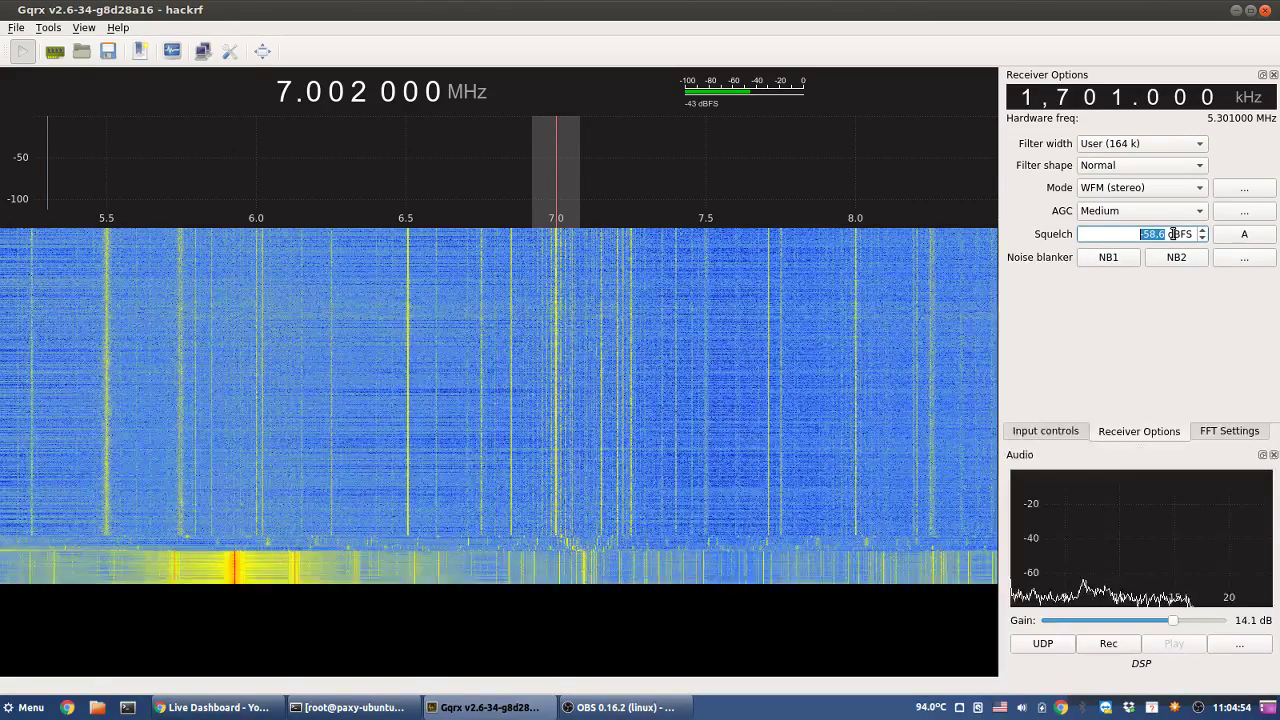
pyautogui.scroll(-6, 1174, 234)
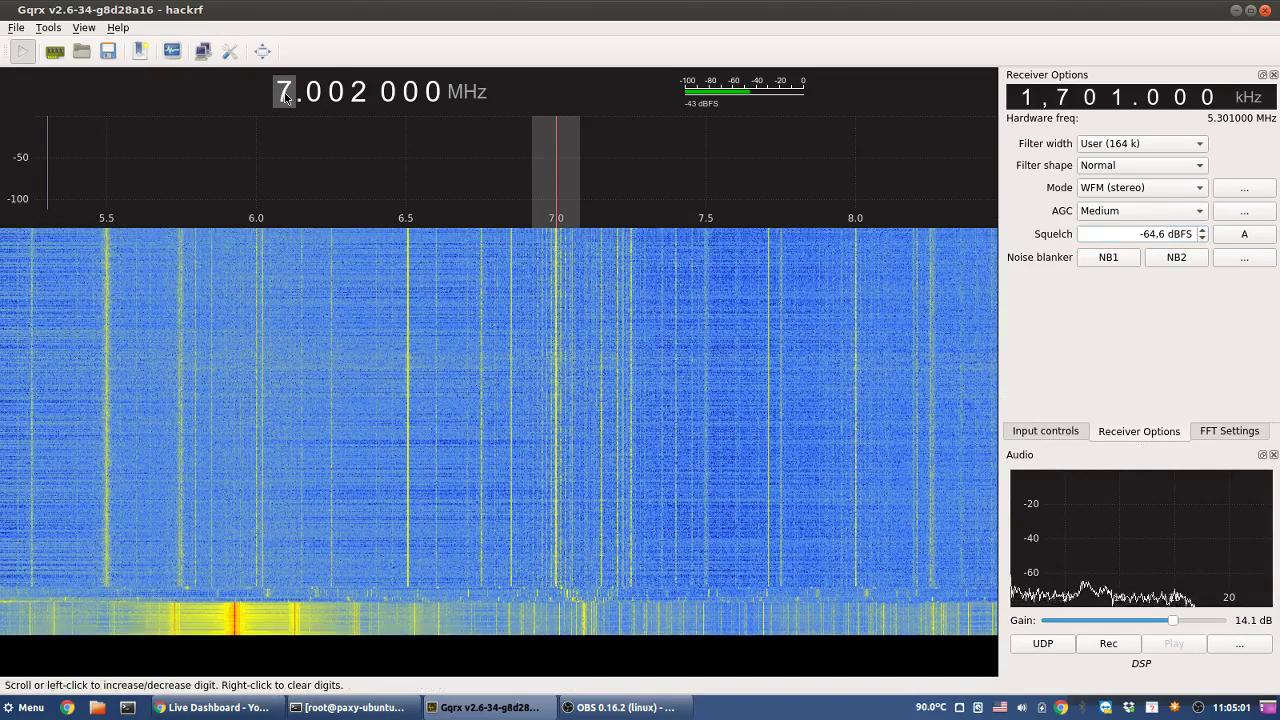
# - Round the tuned frequency to 7.000 000 MHz and enable hardware AGC
pyautogui.rightClick(285, 96)
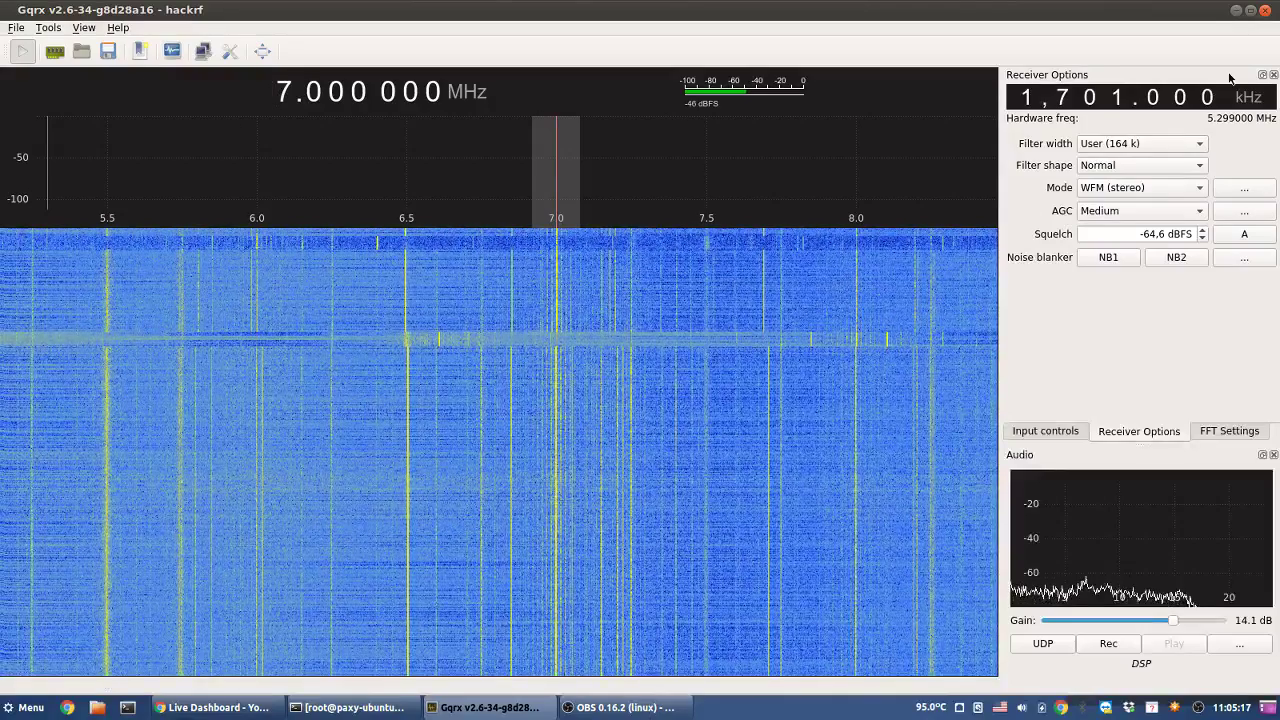
pyautogui.click(1058, 431)
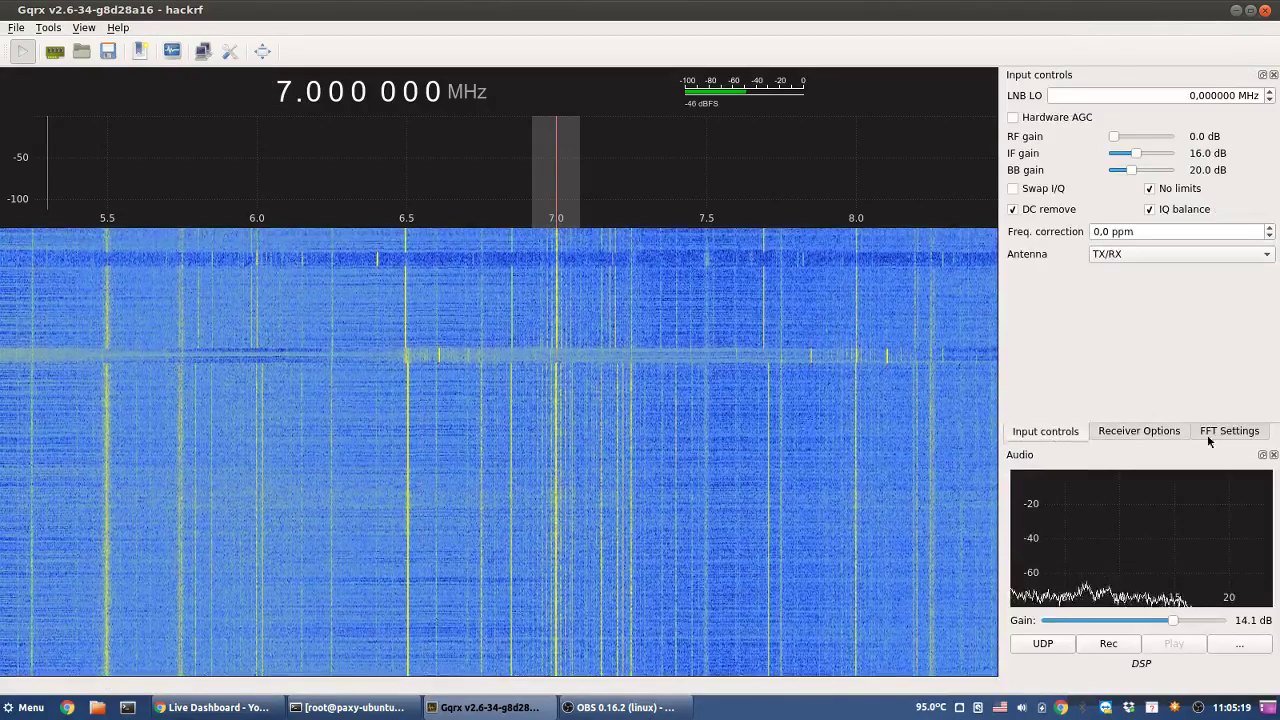
pyautogui.click(1031, 120)
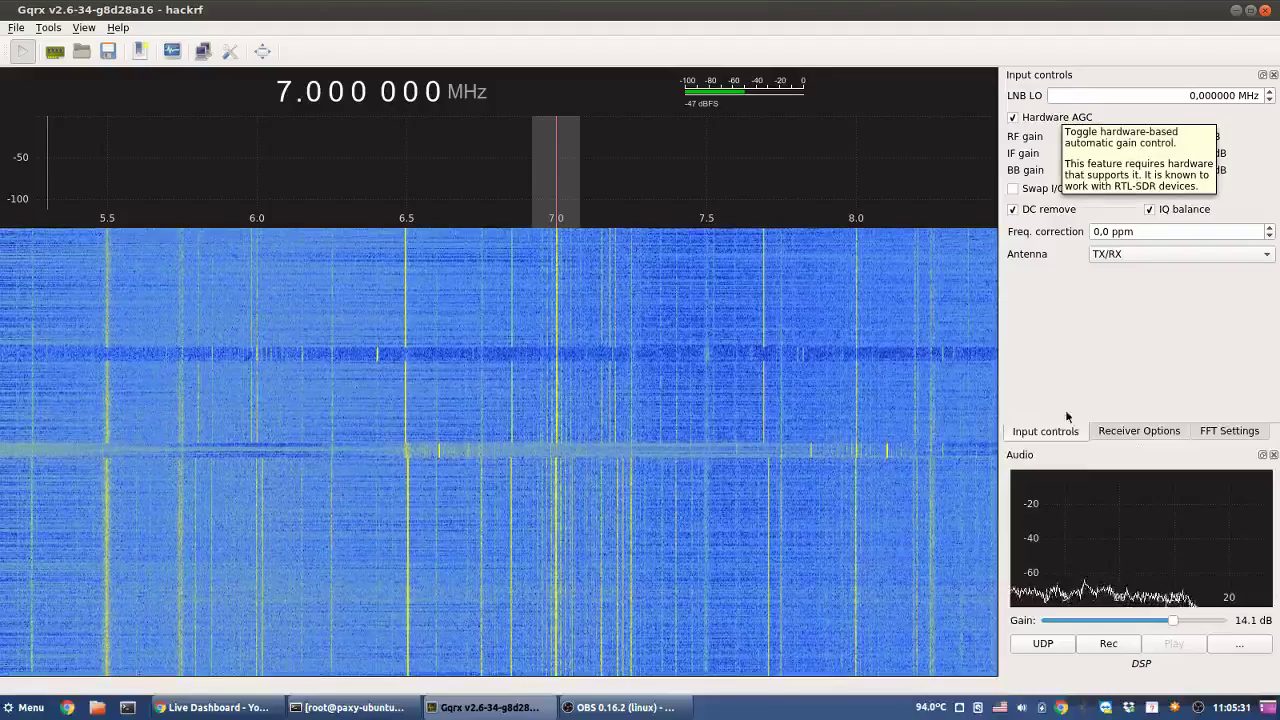
pyautogui.click(1135, 431)
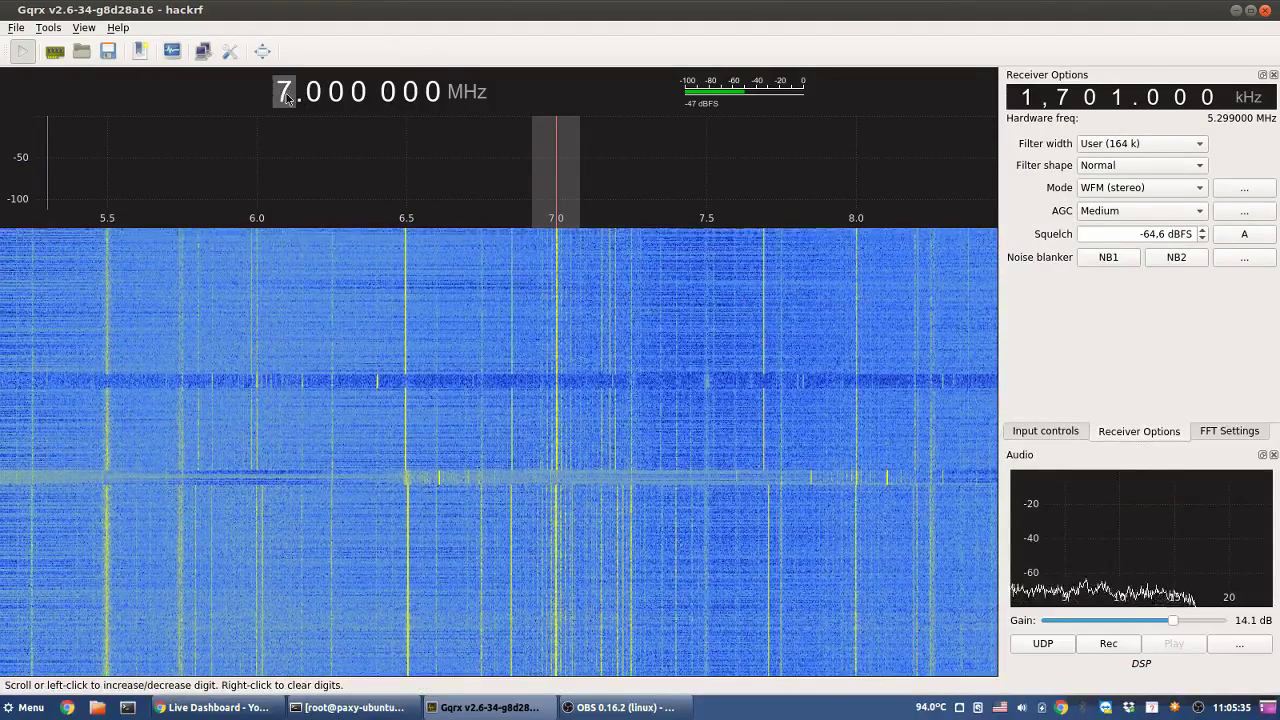
pyautogui.click(228, 709)
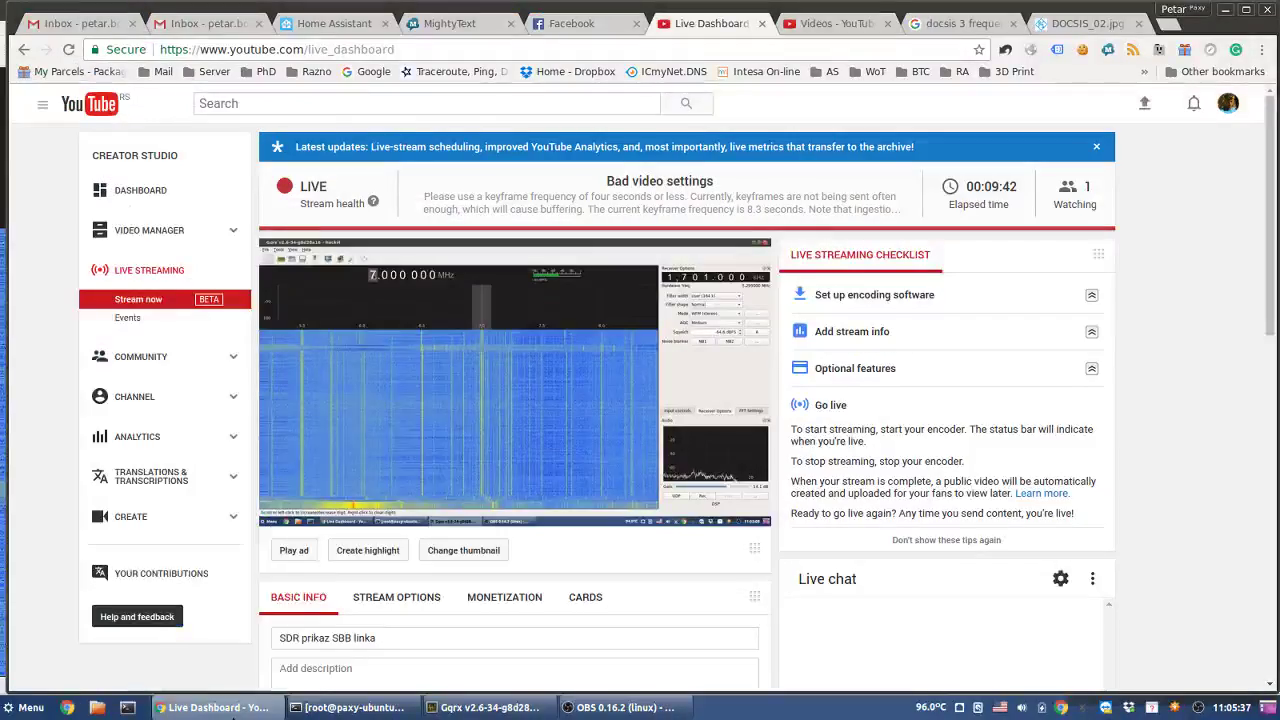
pyautogui.click(228, 709)
pyautogui.click(228, 709)
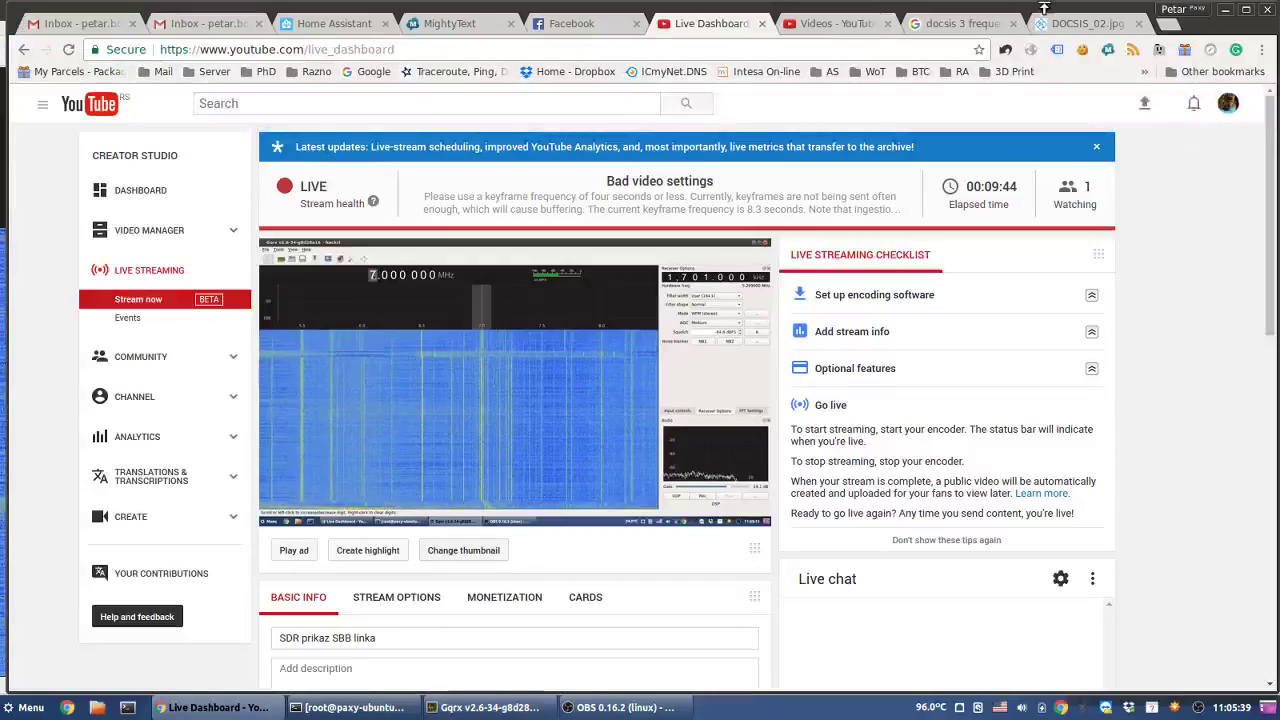
pyautogui.click(1068, 23)
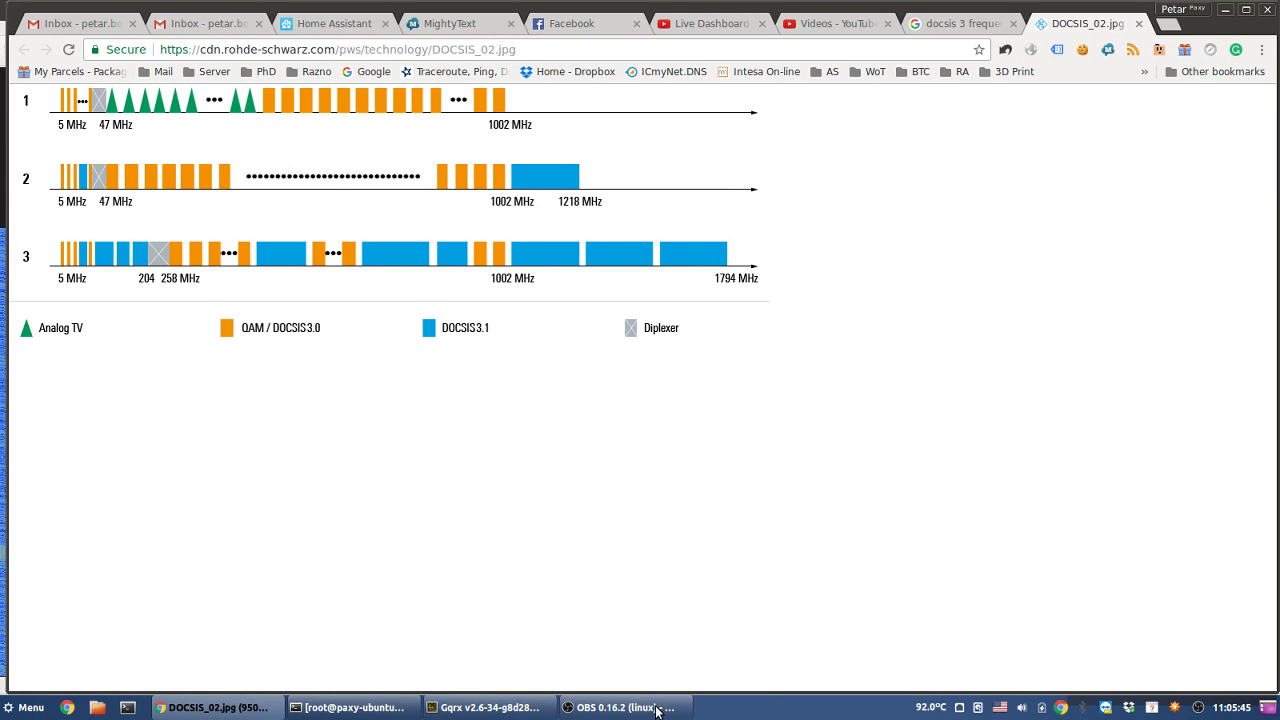
pyautogui.click(521, 710)
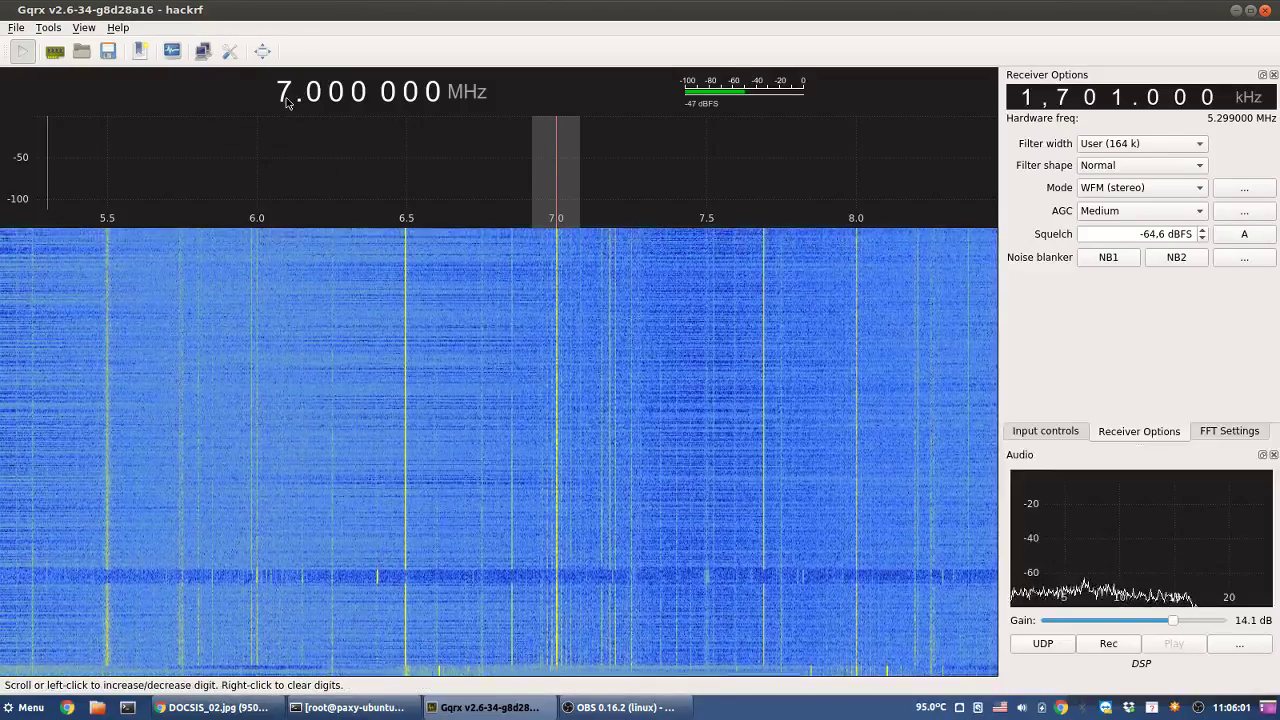
# - Scroll the MHz digit down to tune to 4 MHz
pyautogui.scroll(-2, 285, 90)
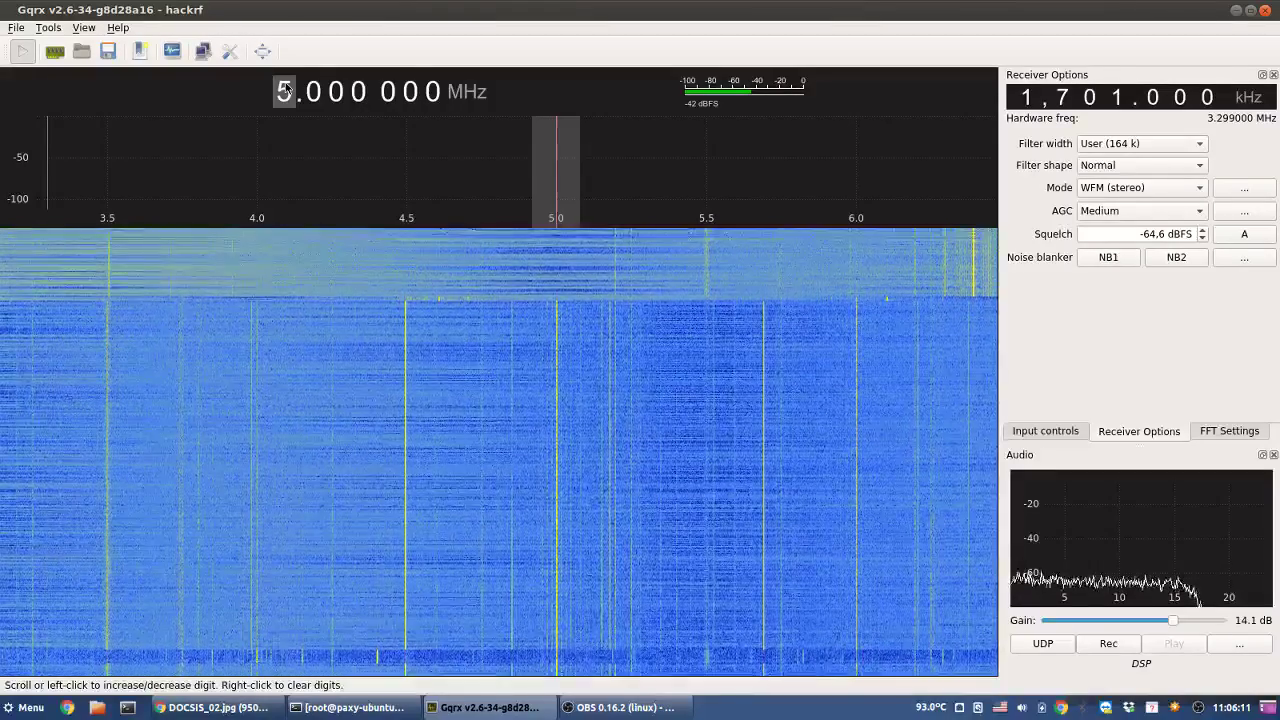
pyautogui.scroll(-1, 285, 91)
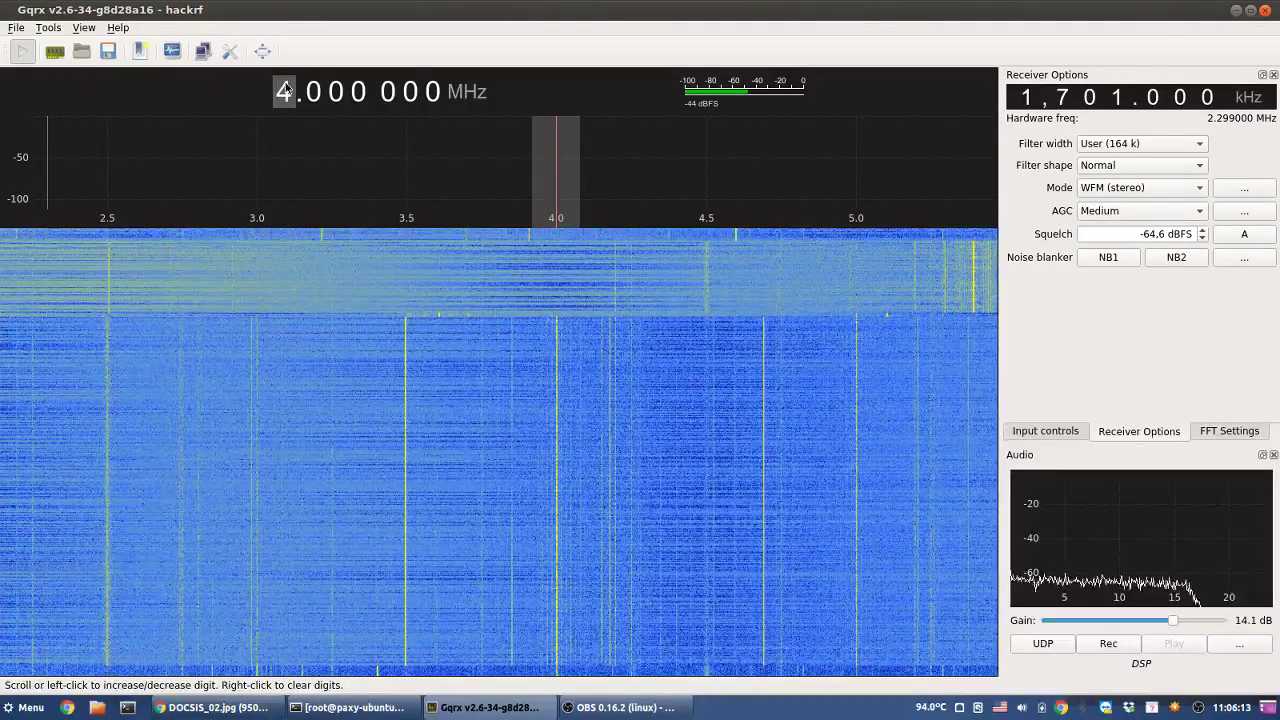
pyautogui.click(1072, 438)
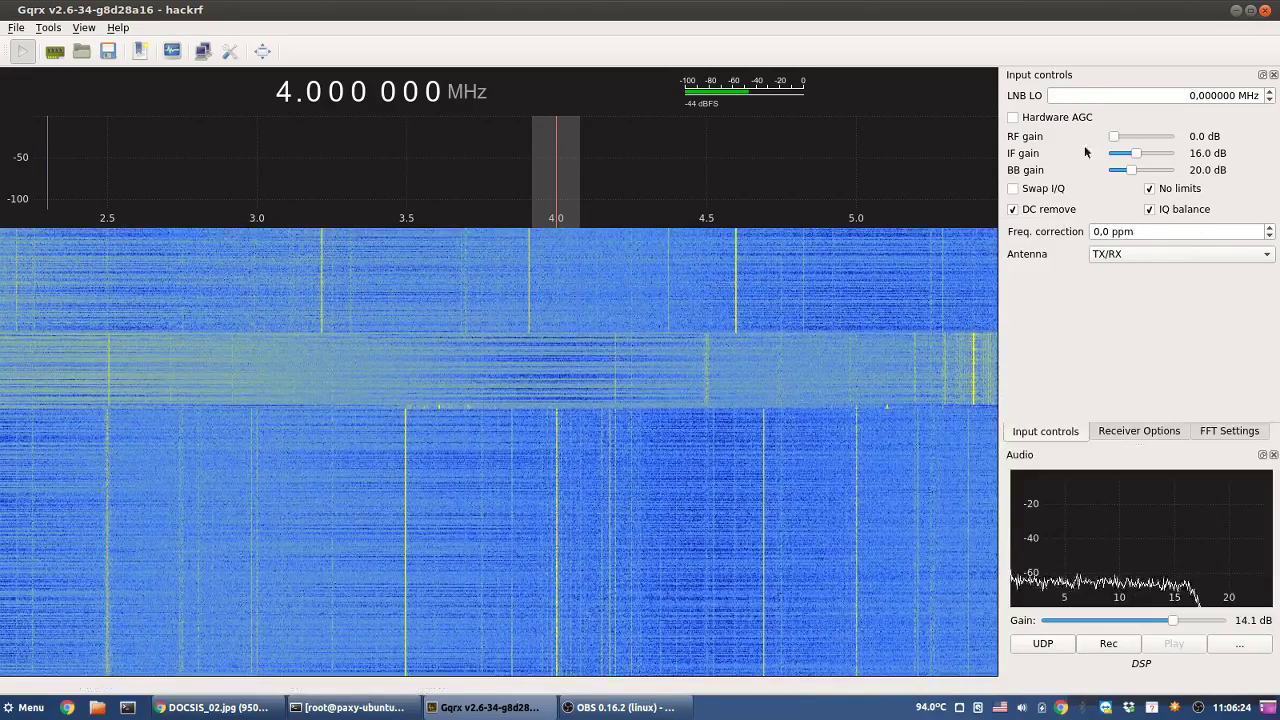
pyautogui.click(1137, 431)
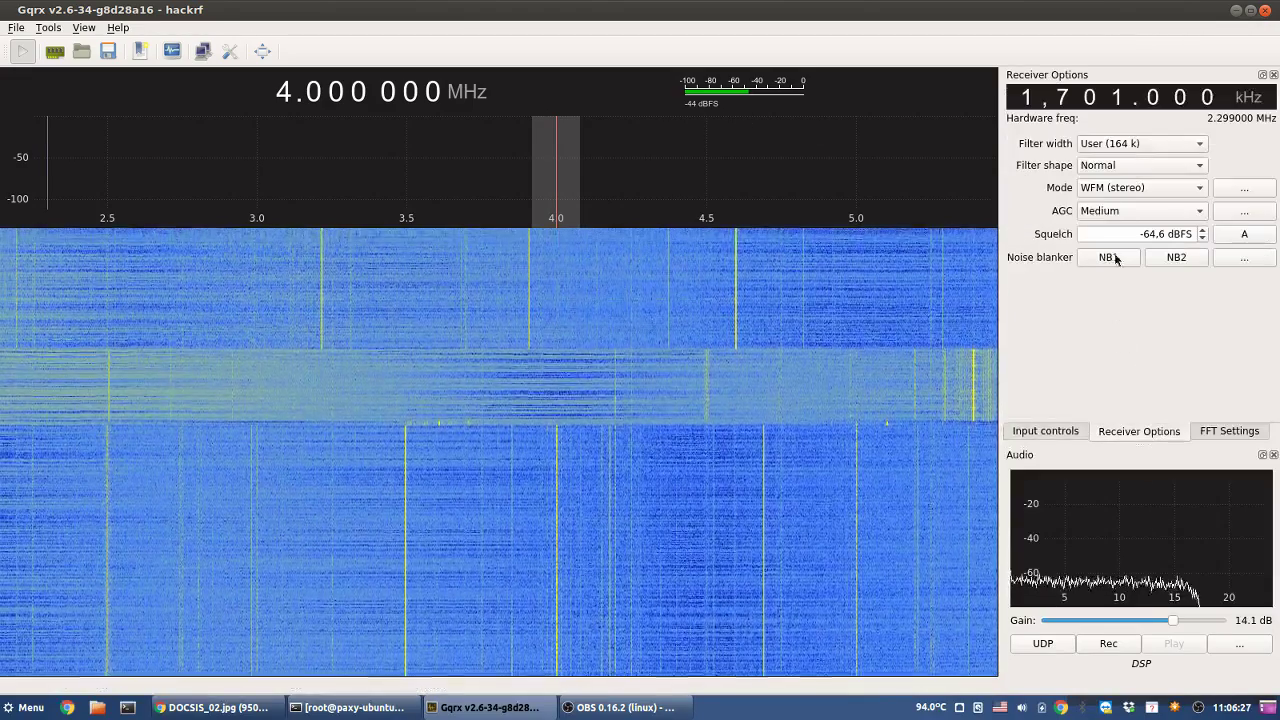
# - Raise the squelch to -53.6 dBFS and scroll back up to 7.000 000 MHz
pyautogui.click(1140, 233)
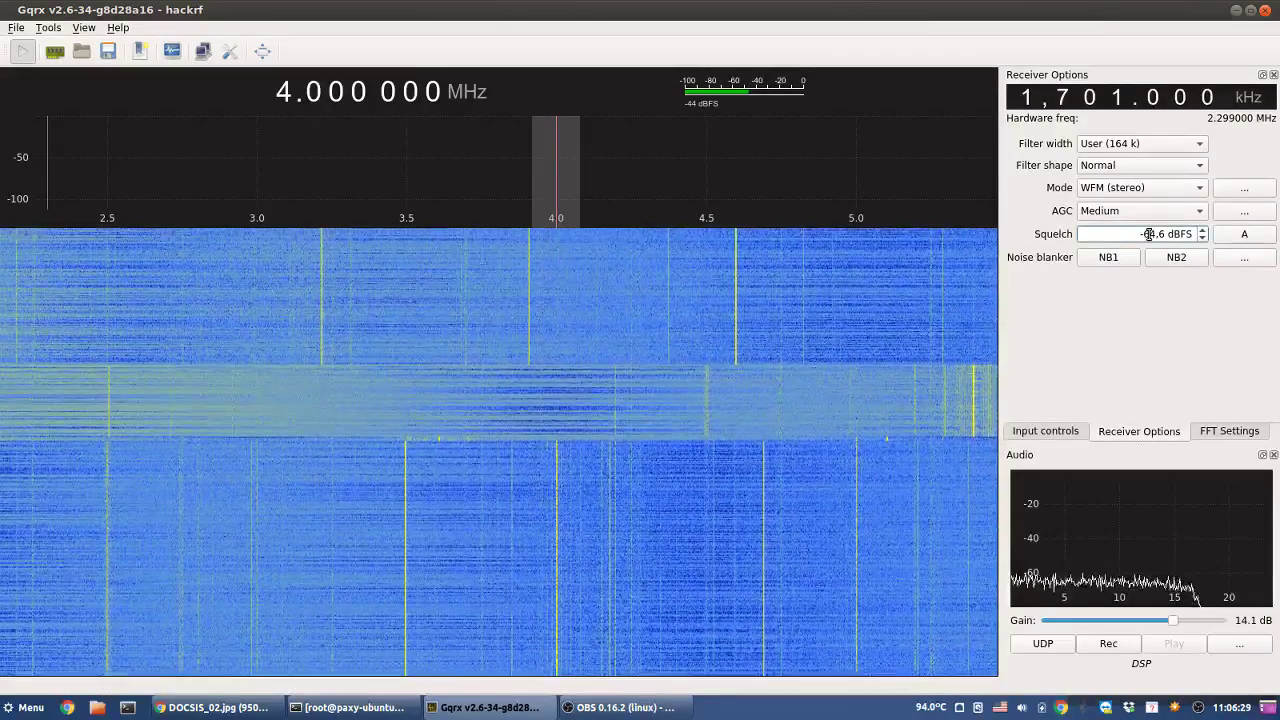
pyautogui.doubleClick(1148, 234)
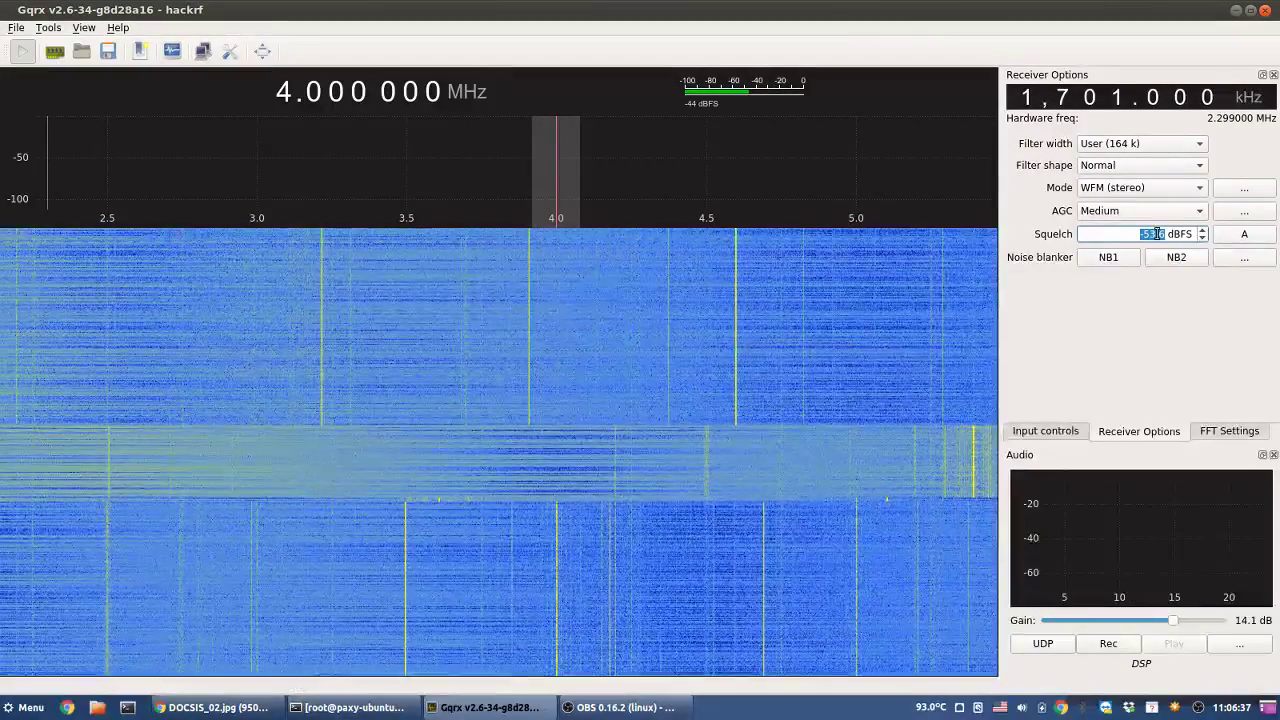
pyautogui.press('Up')
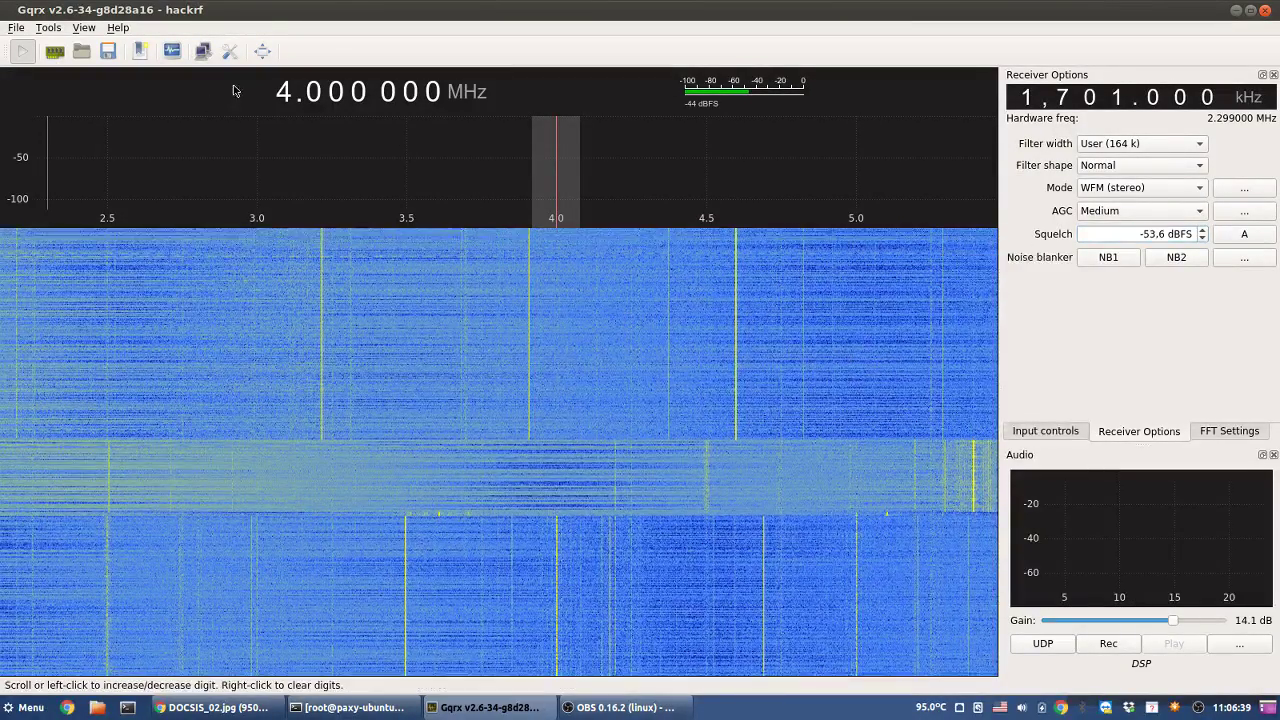
pyautogui.scroll(1, 283, 92)
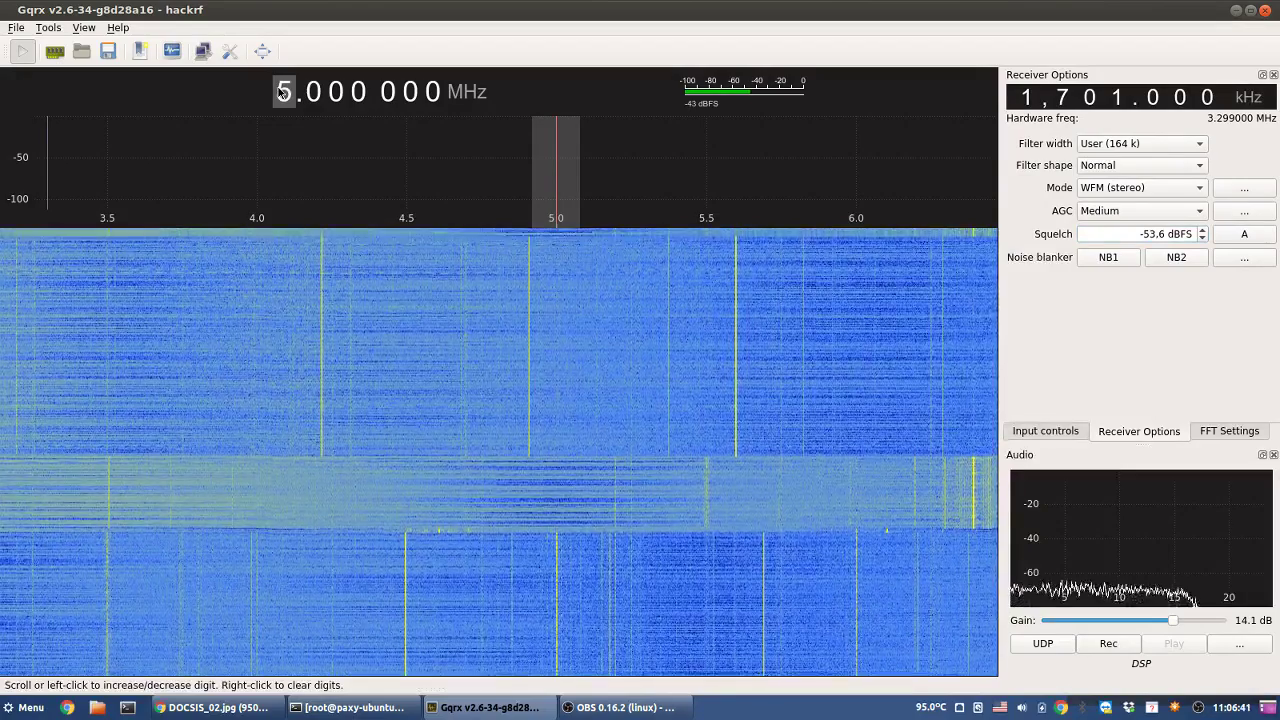
pyautogui.scroll(1, 283, 92)
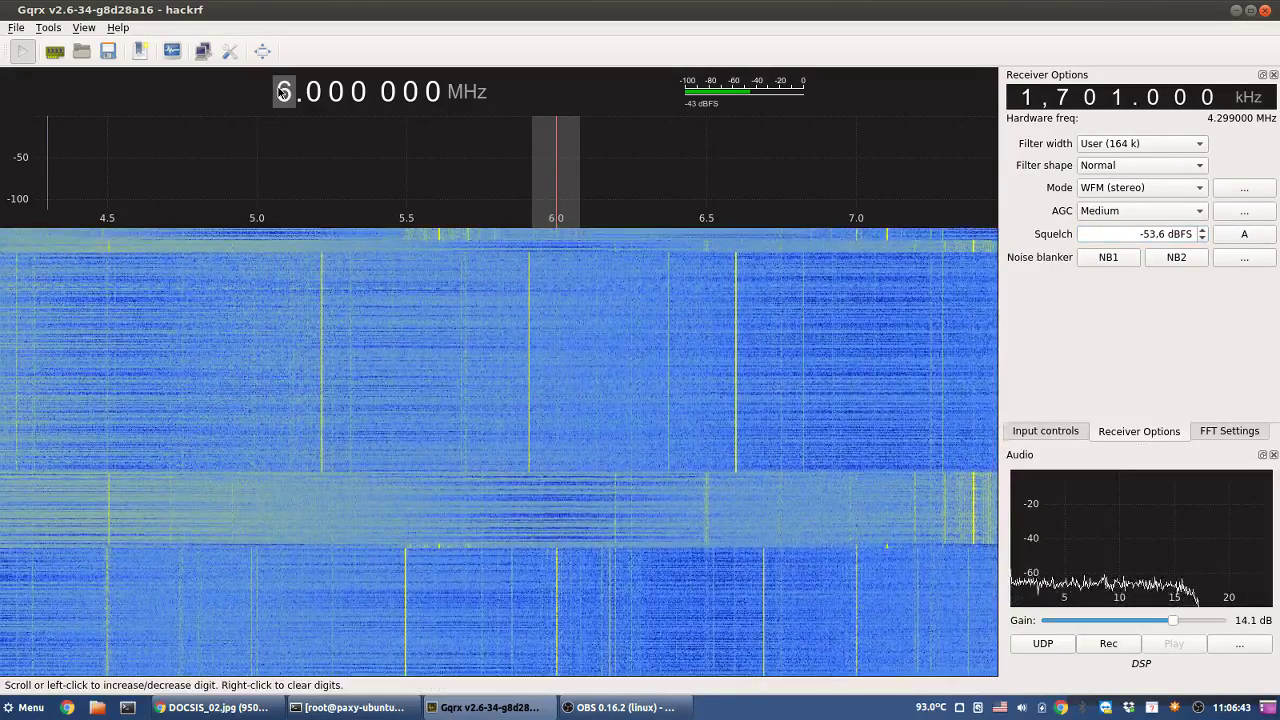
pyautogui.scroll(1, 283, 92)
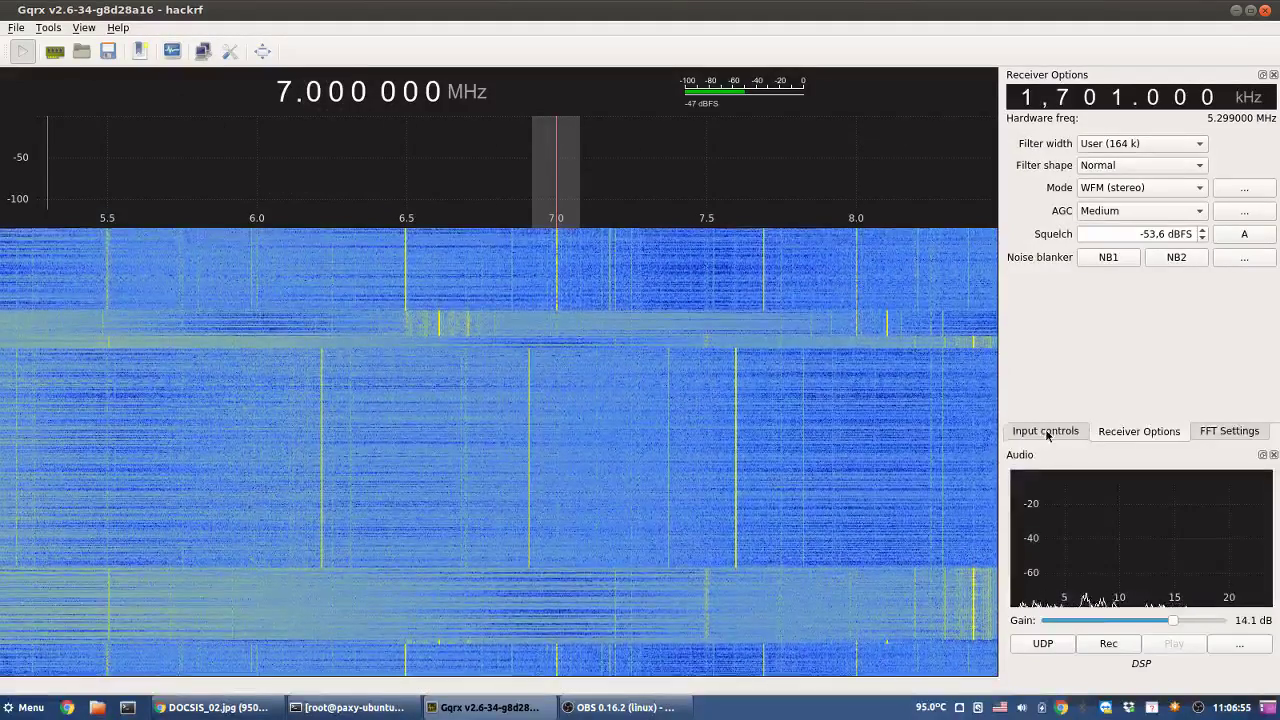
pyautogui.click(1045, 431)
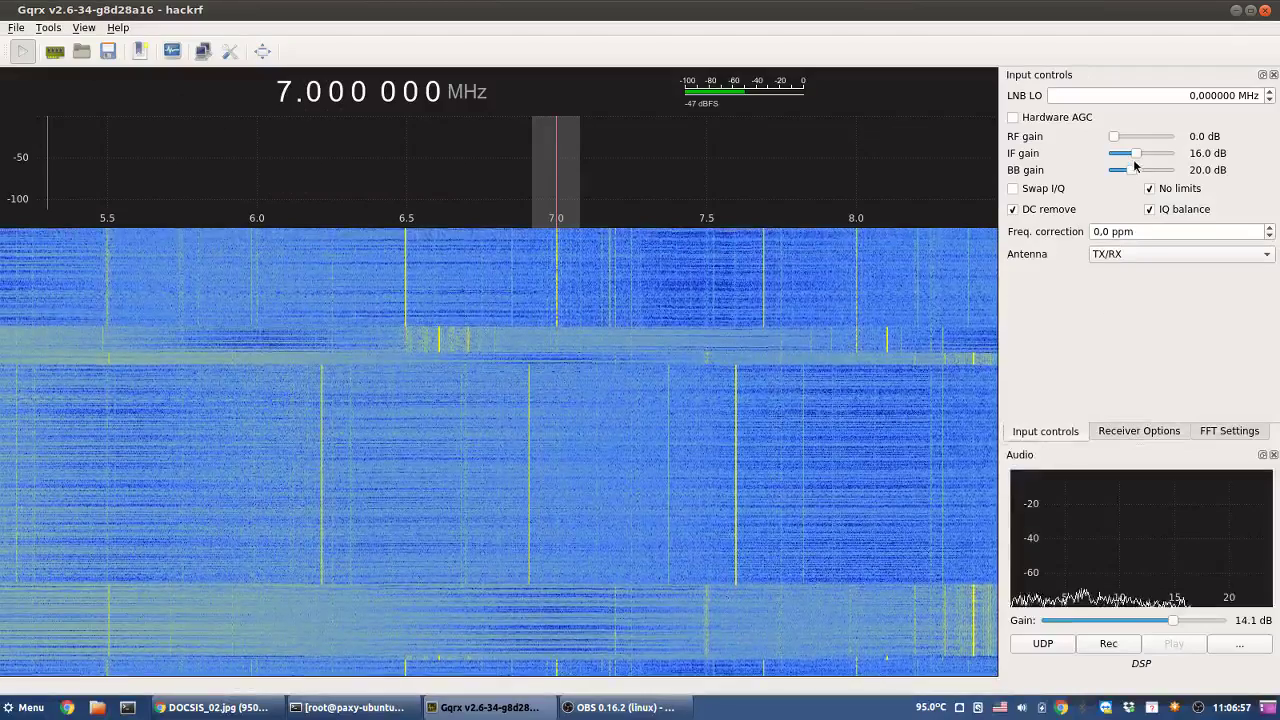
pyautogui.moveTo(1137, 155); pyautogui.dragTo(1177, 160)
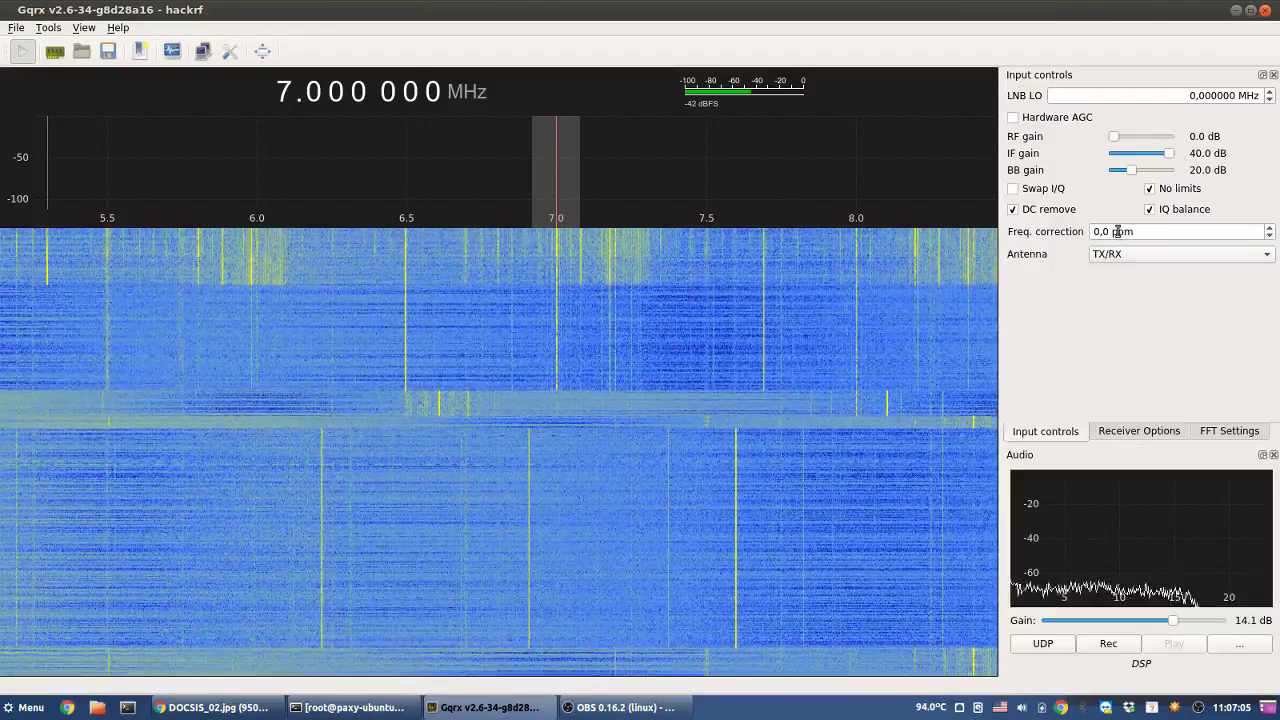
pyautogui.moveTo(1131, 175); pyautogui.dragTo(1174, 178)
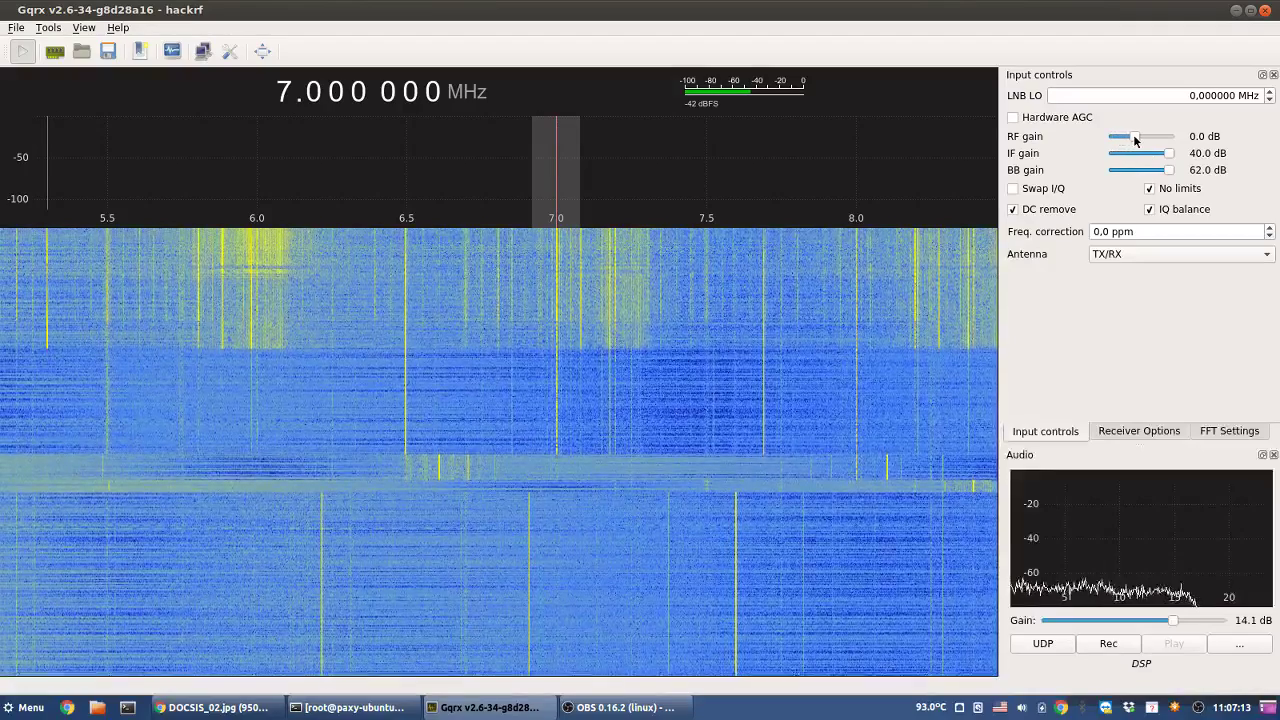
pyautogui.moveTo(1150, 140)
pyautogui.mouseDown()
pyautogui.moveTo(1173, 140)
pyautogui.moveTo(1142, 142)
pyautogui.mouseUp()
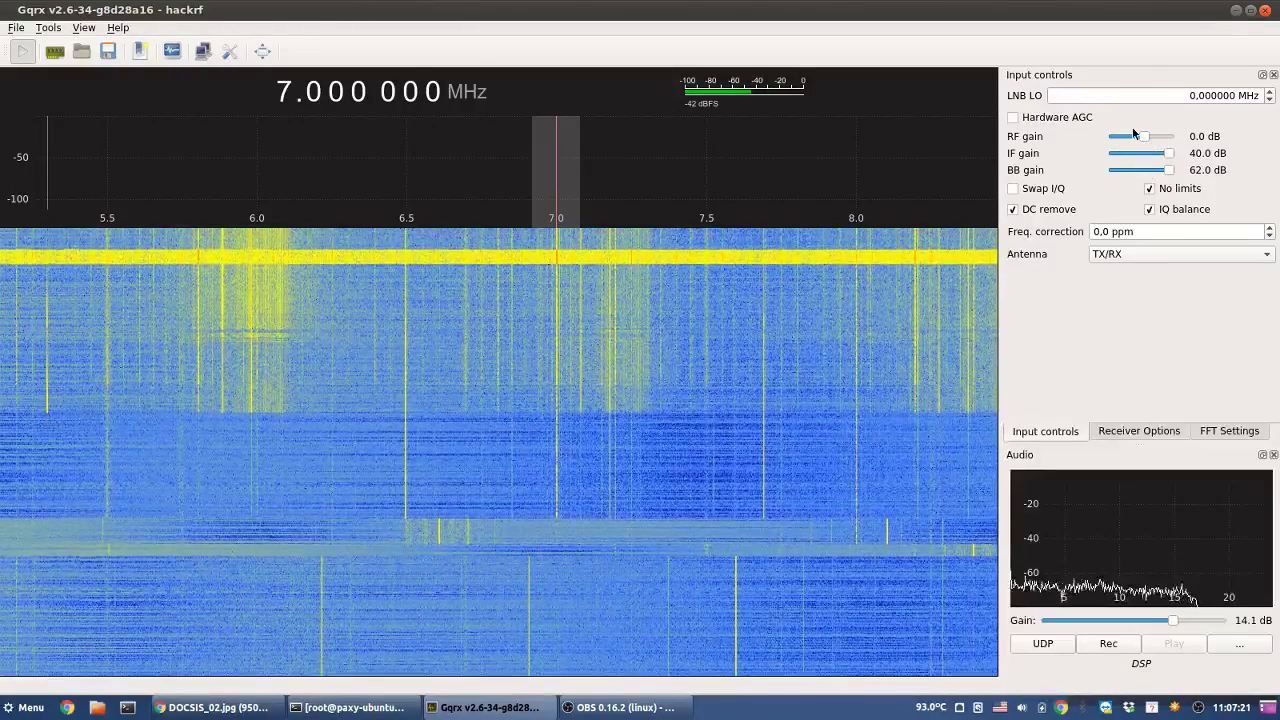
pyautogui.moveTo(1143, 137)
pyautogui.mouseDown()
pyautogui.moveTo(1174, 141)
pyautogui.moveTo(1155, 143)
pyautogui.mouseUp()
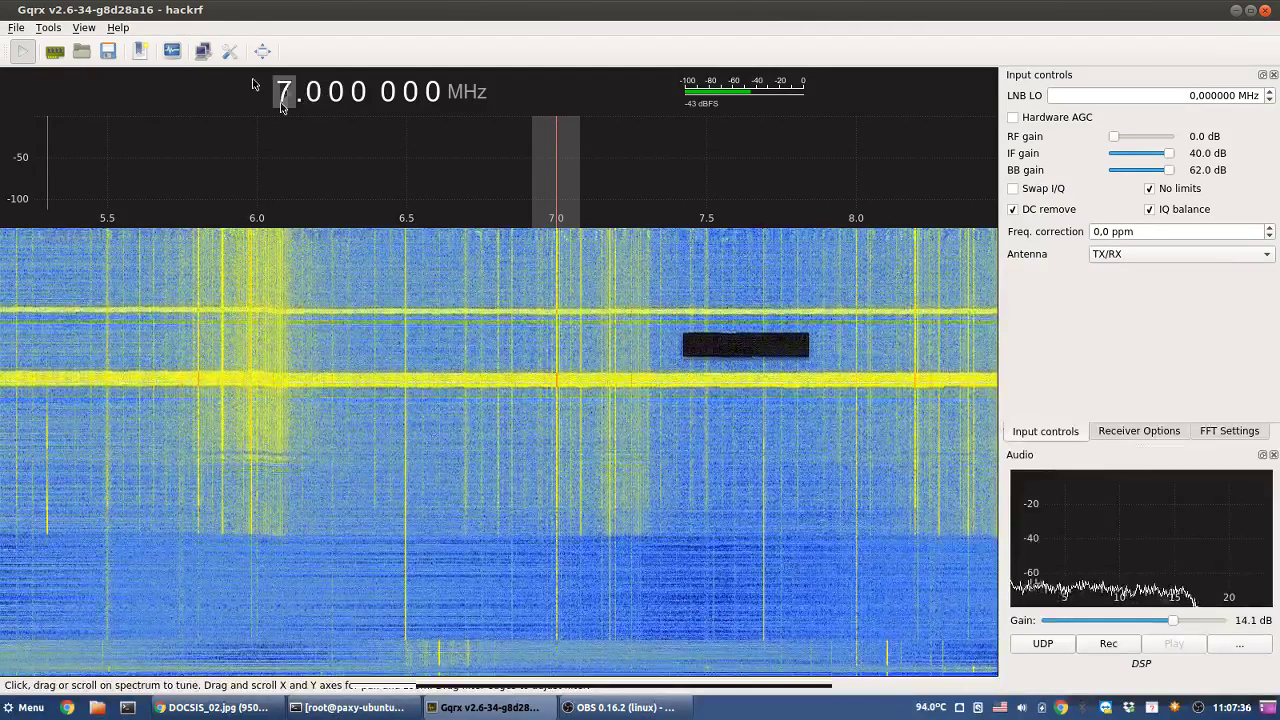
# - Step the centre frequency down from 7 to 6.000 000 MHz and show FFT settings
pyautogui.click(281, 104)
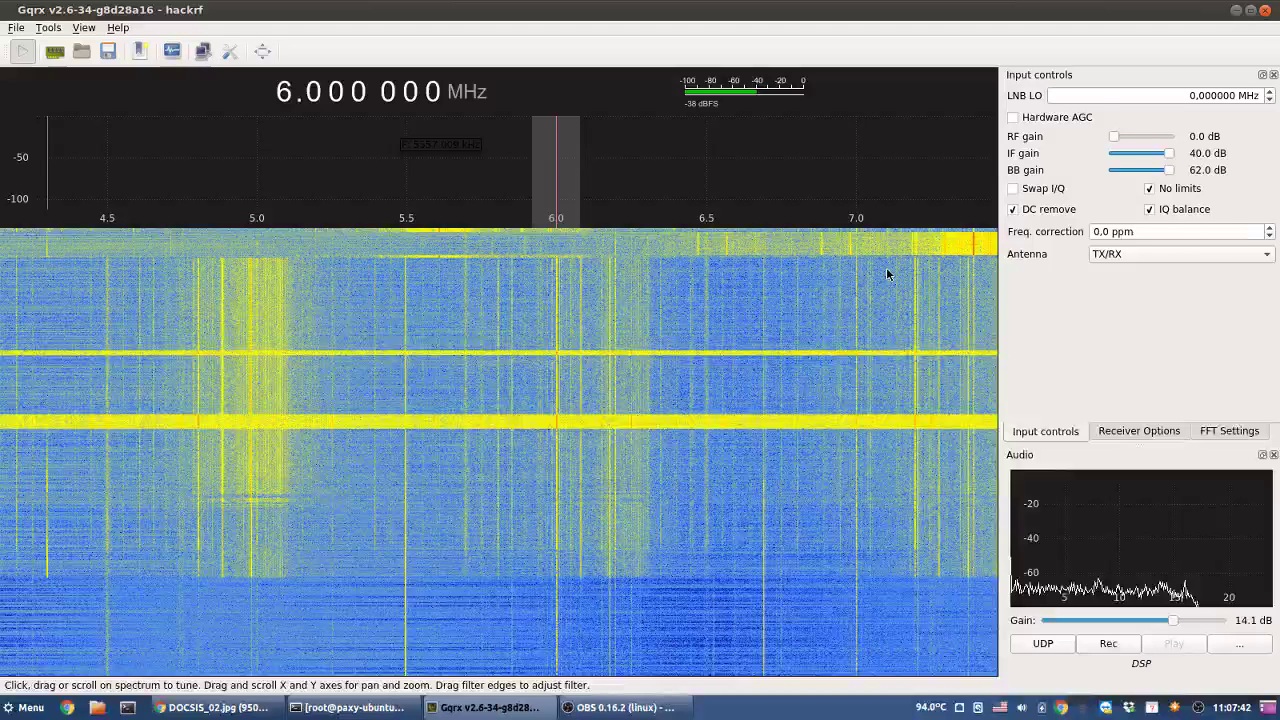
pyautogui.click(1229, 430)
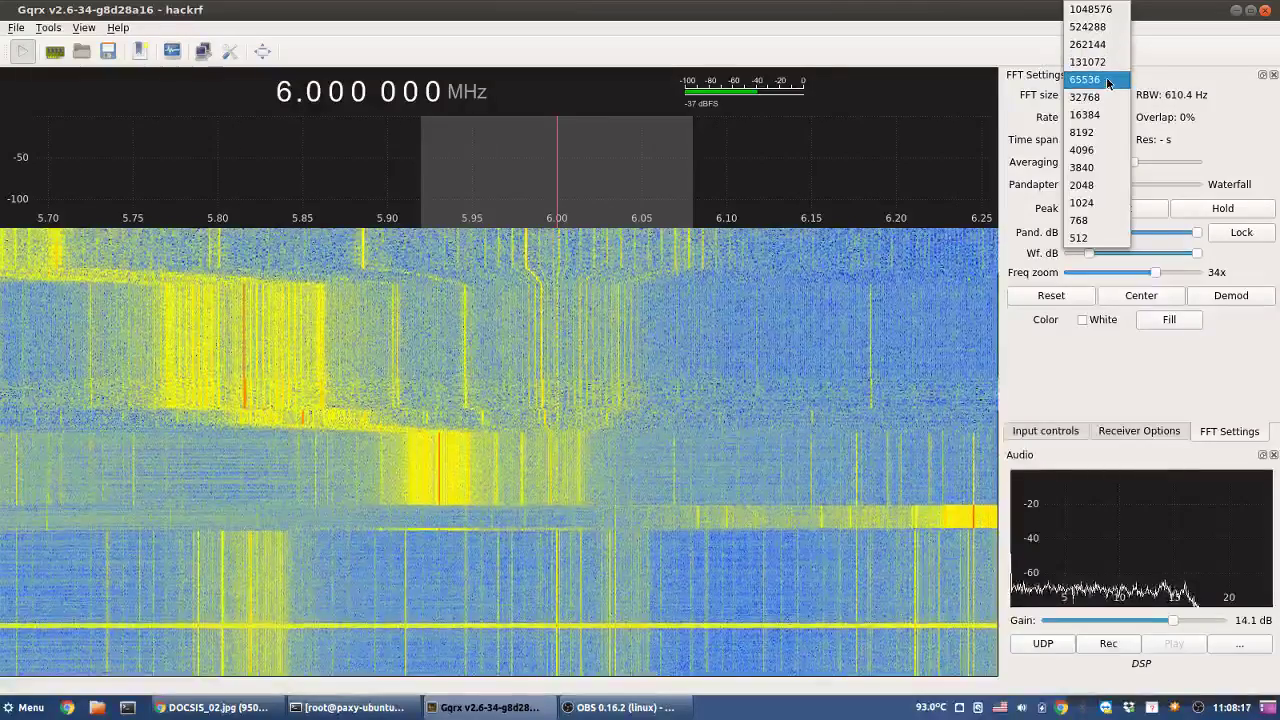
# - Set the FFT size to 32768
pyautogui.click(1106, 77)
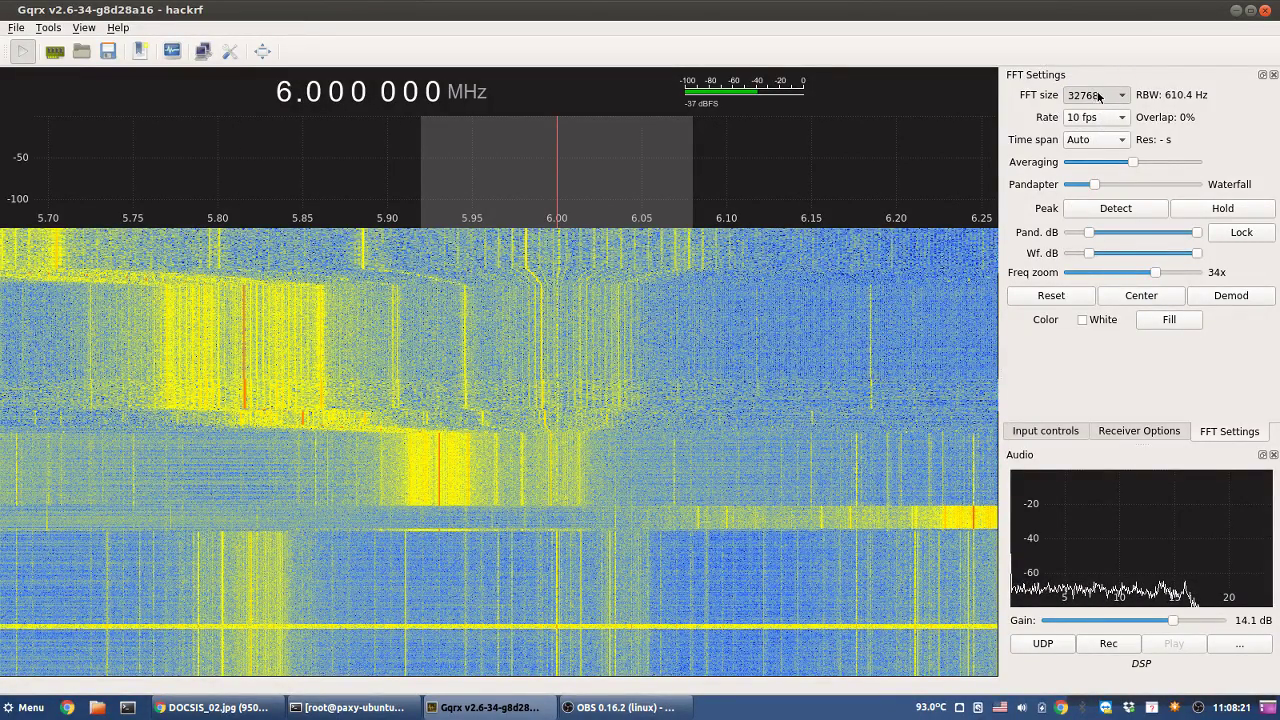
pyautogui.scroll(1, 1103, 100)
pyautogui.click(1103, 100)
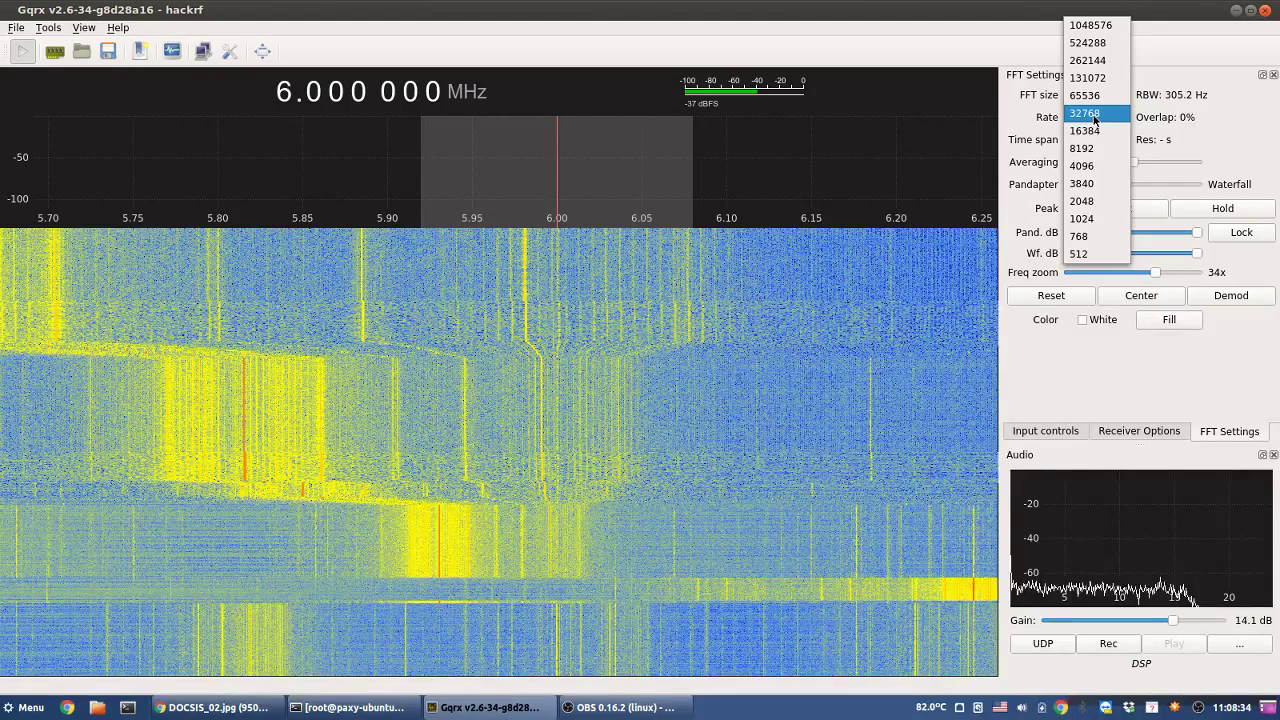
pyautogui.click(1094, 120)
# - Zoom the frequency axis to about 11x and bring up the DOCSIS chart in Chrome
pyautogui.moveTo(1155, 272); pyautogui.dragTo(1113, 268)
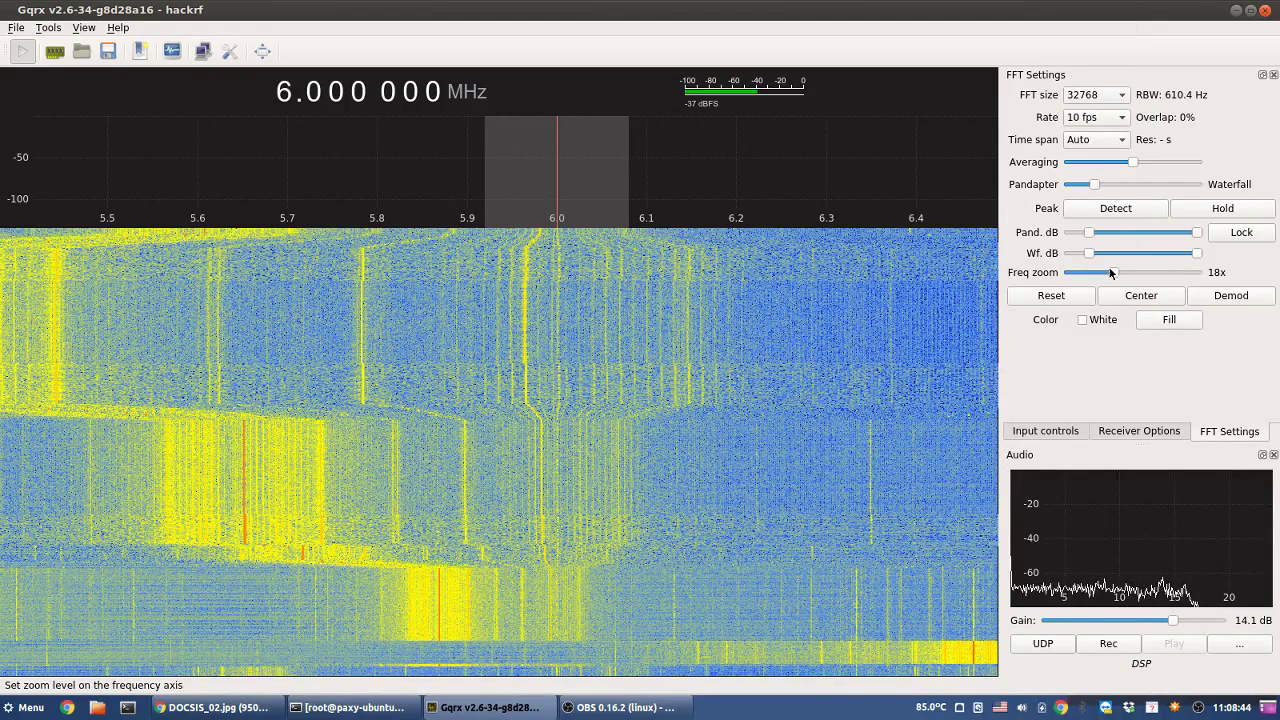
pyautogui.moveTo(1110, 273); pyautogui.dragTo(1093, 273)
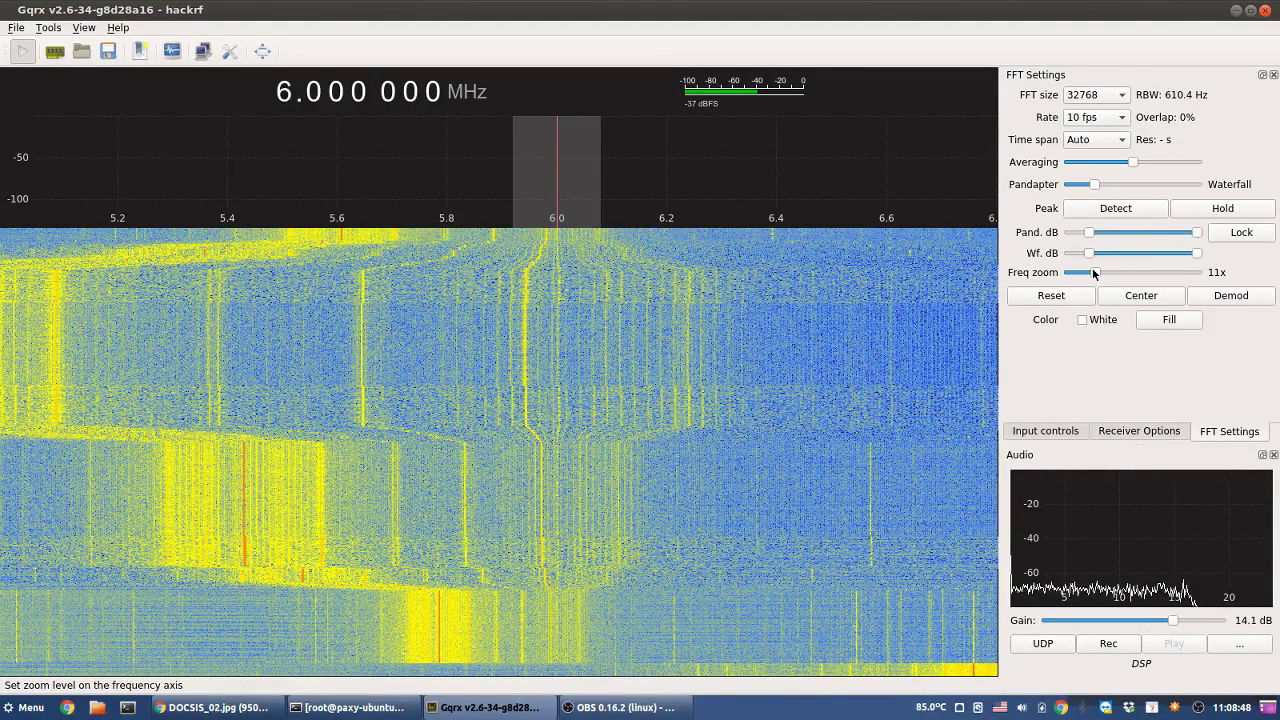
pyautogui.click(210, 707)
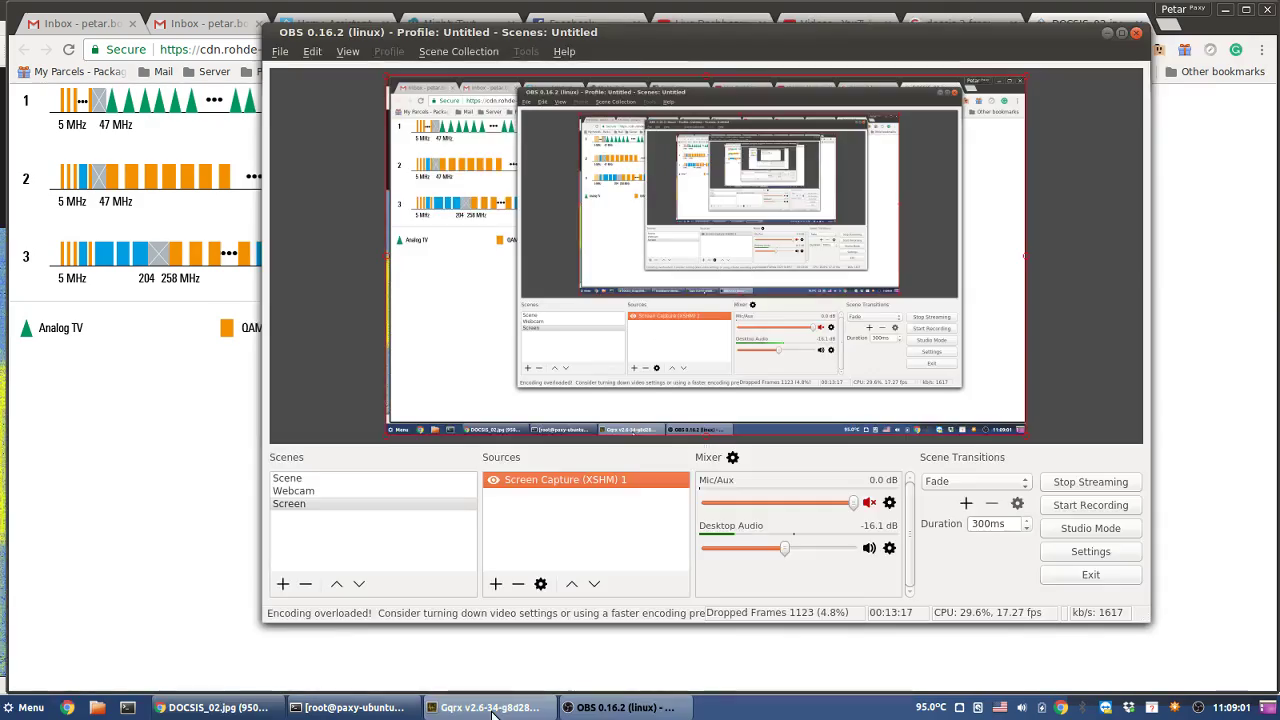
# - Switch from Chrome back to the Gqrx waterfall at 6.000 000 MHz
pyautogui.click(490, 707)
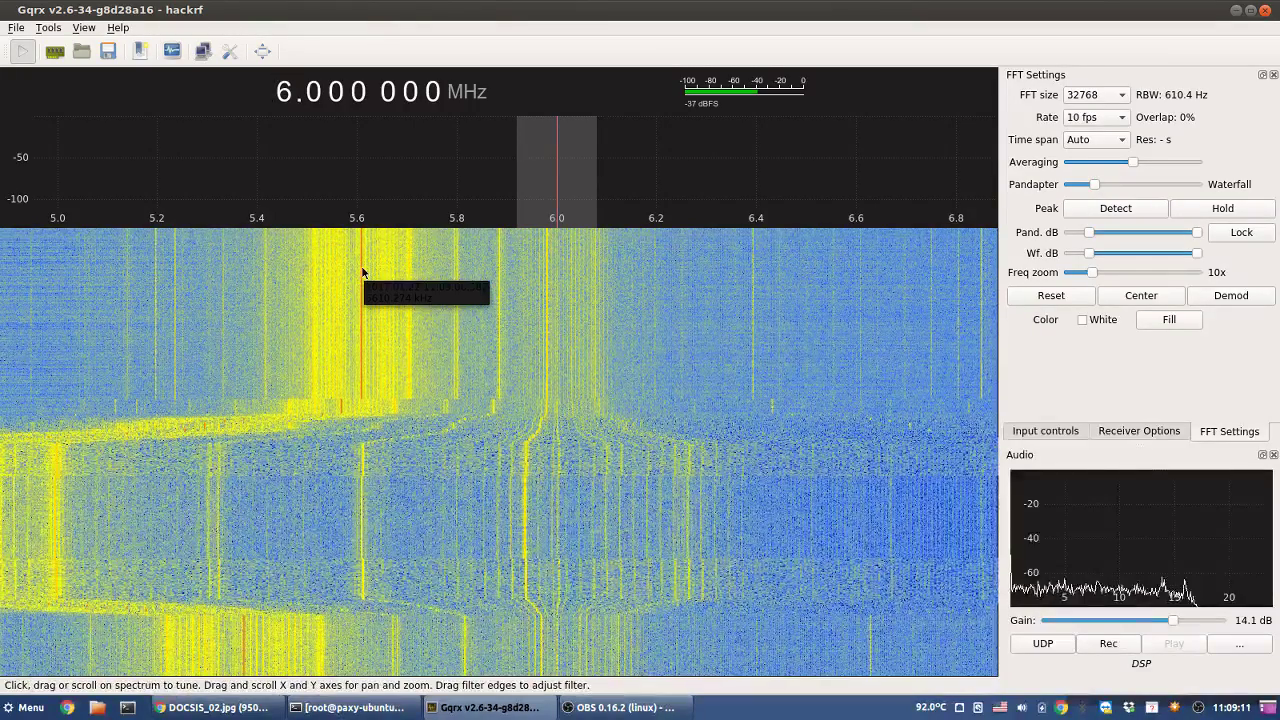
# - Tune to the signal at 5.610 MHz and set the input rate to 8000000
pyautogui.click(362, 271)
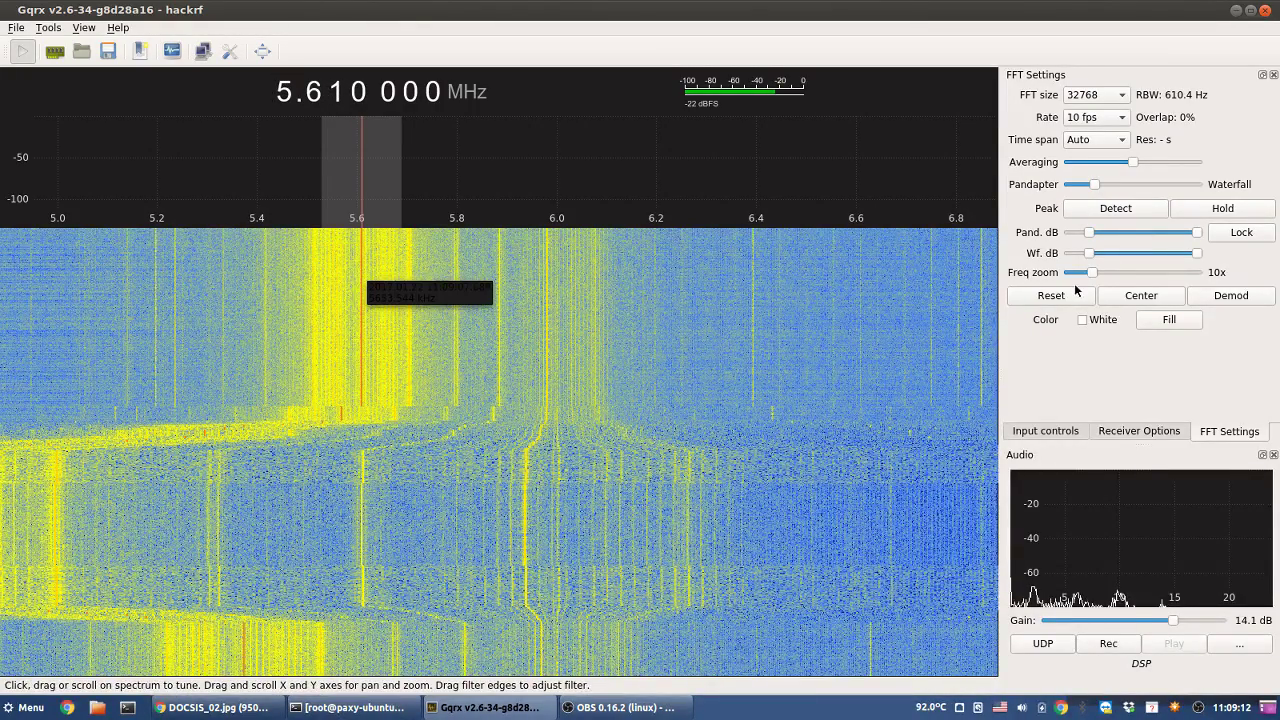
pyautogui.moveTo(1106, 276); pyautogui.dragTo(1208, 287)
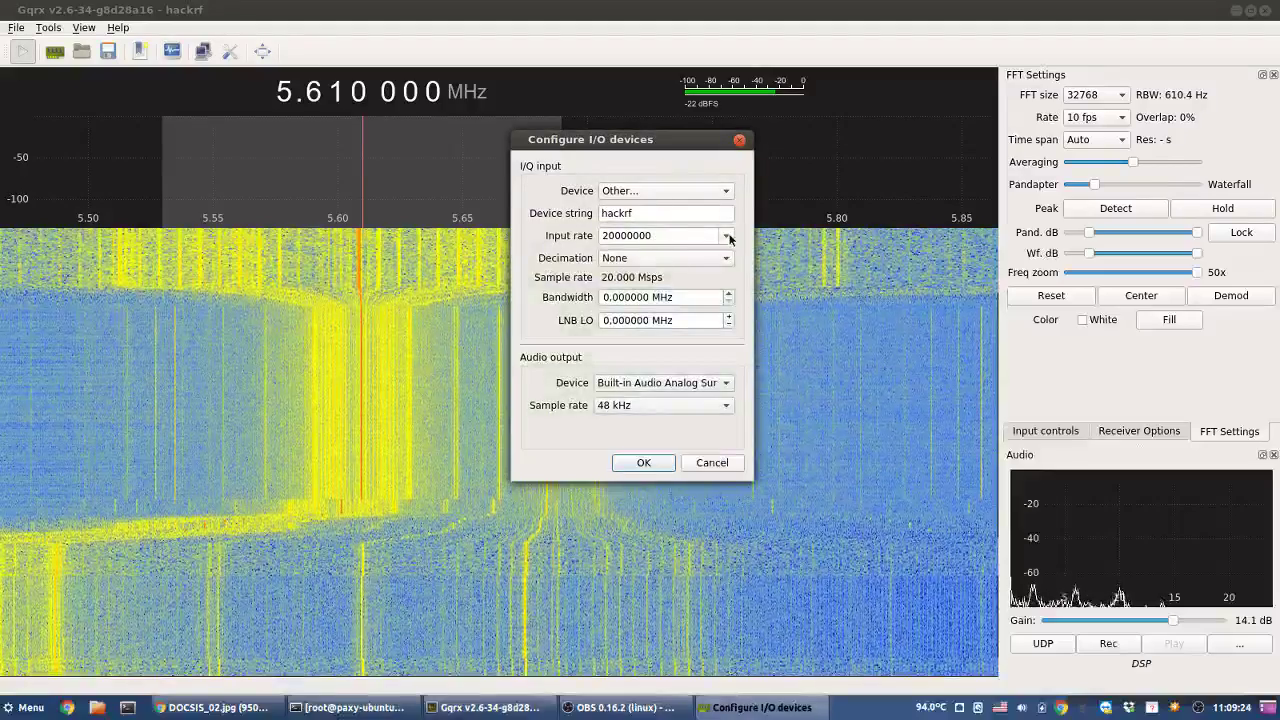
pyautogui.click(727, 236)
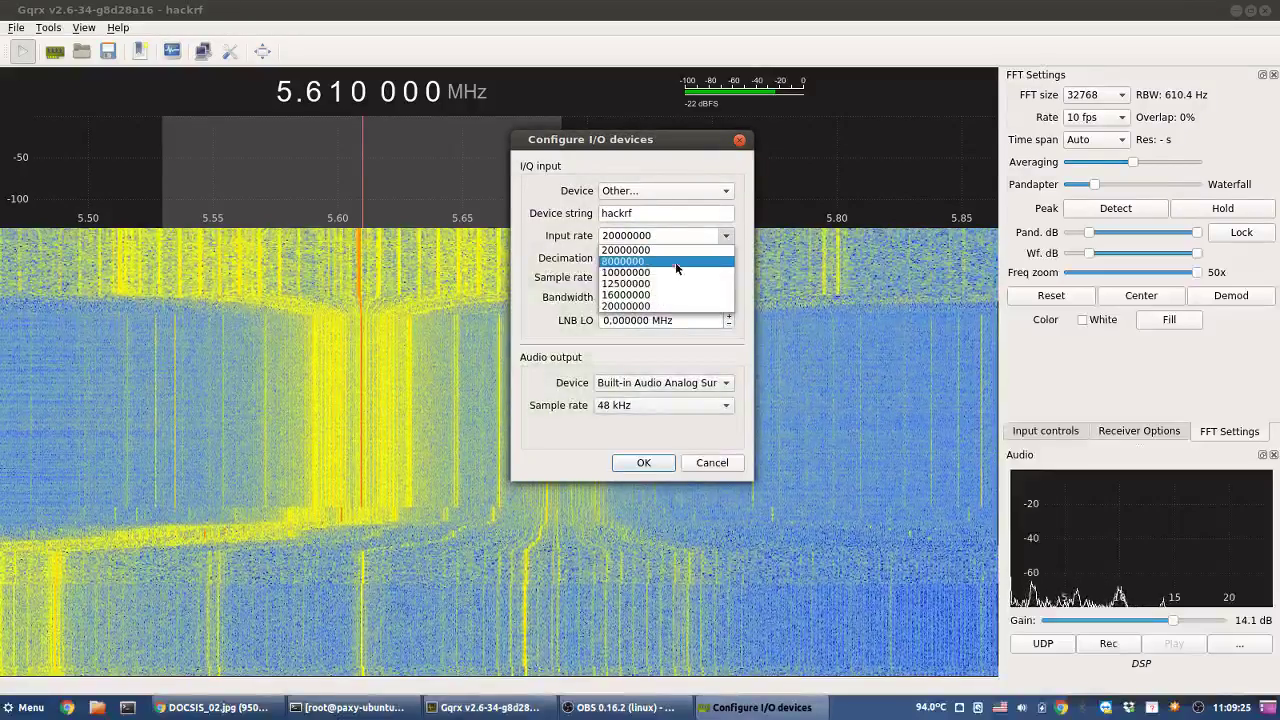
pyautogui.click(673, 262)
pyautogui.click(643, 463)
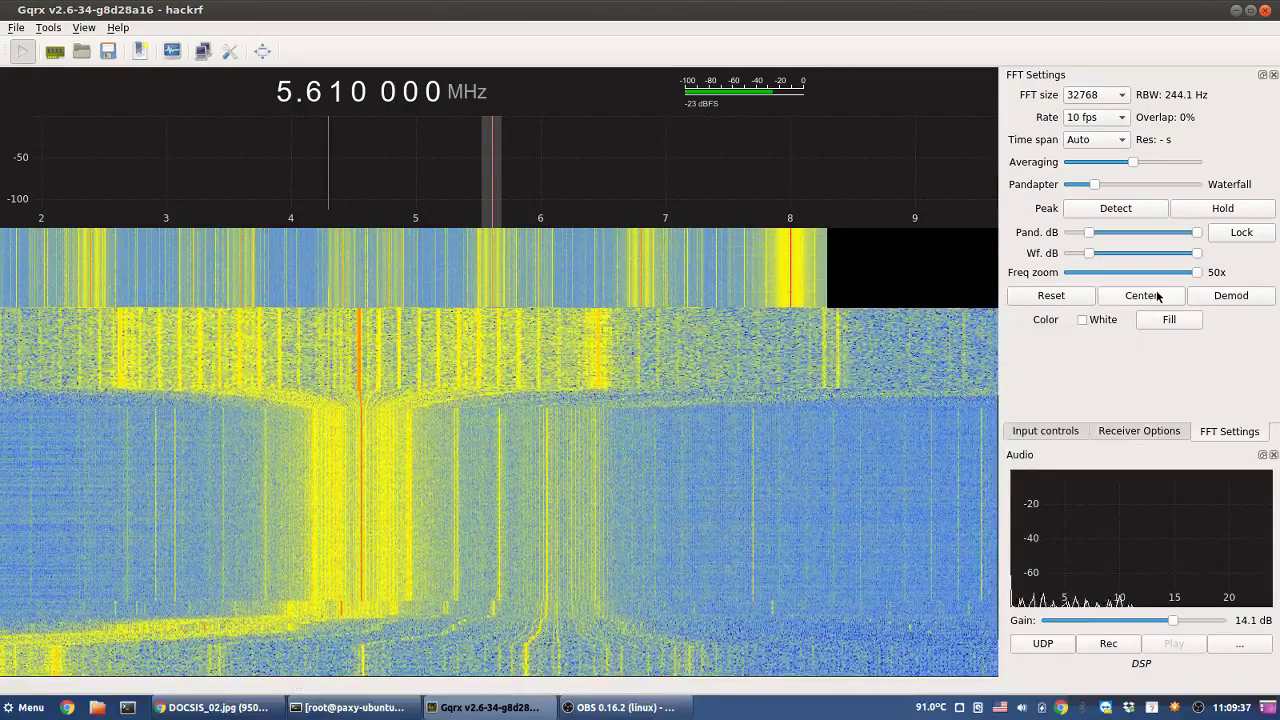
# - Zoom the frequency axis back out and set the FFT size to 65536
pyautogui.moveTo(1200, 273); pyautogui.dragTo(1115, 274)
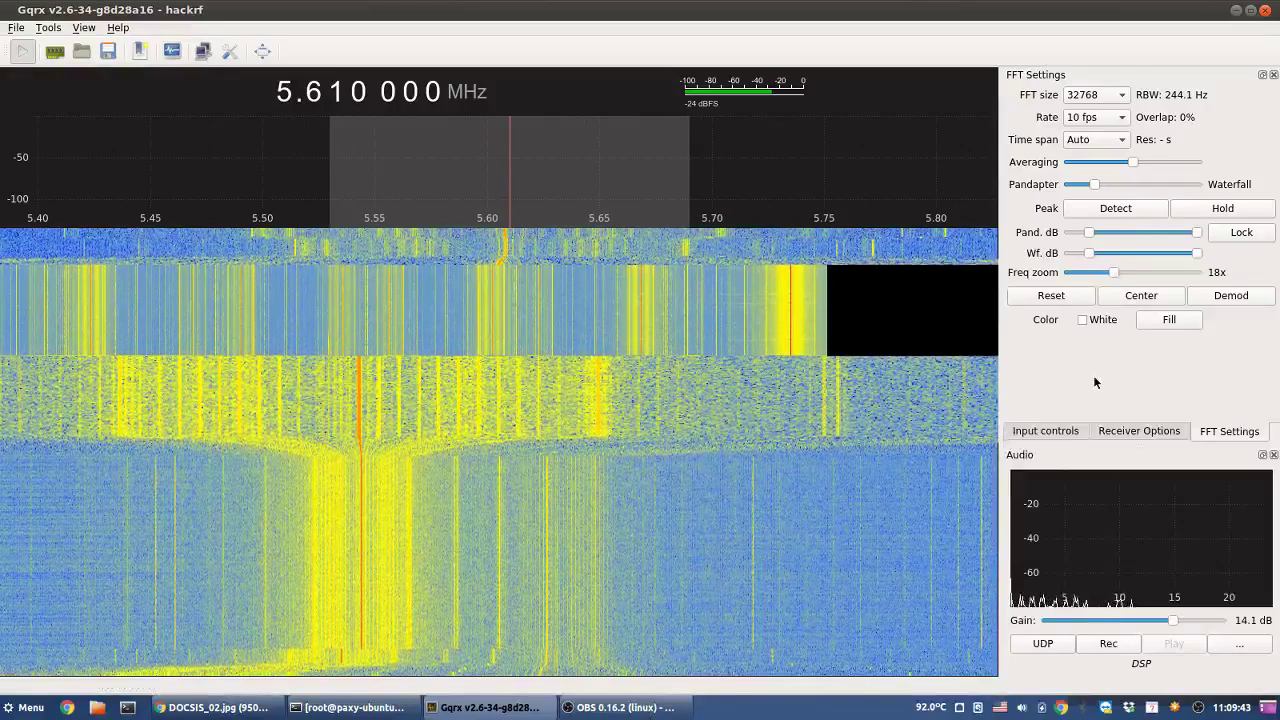
pyautogui.click(1106, 97)
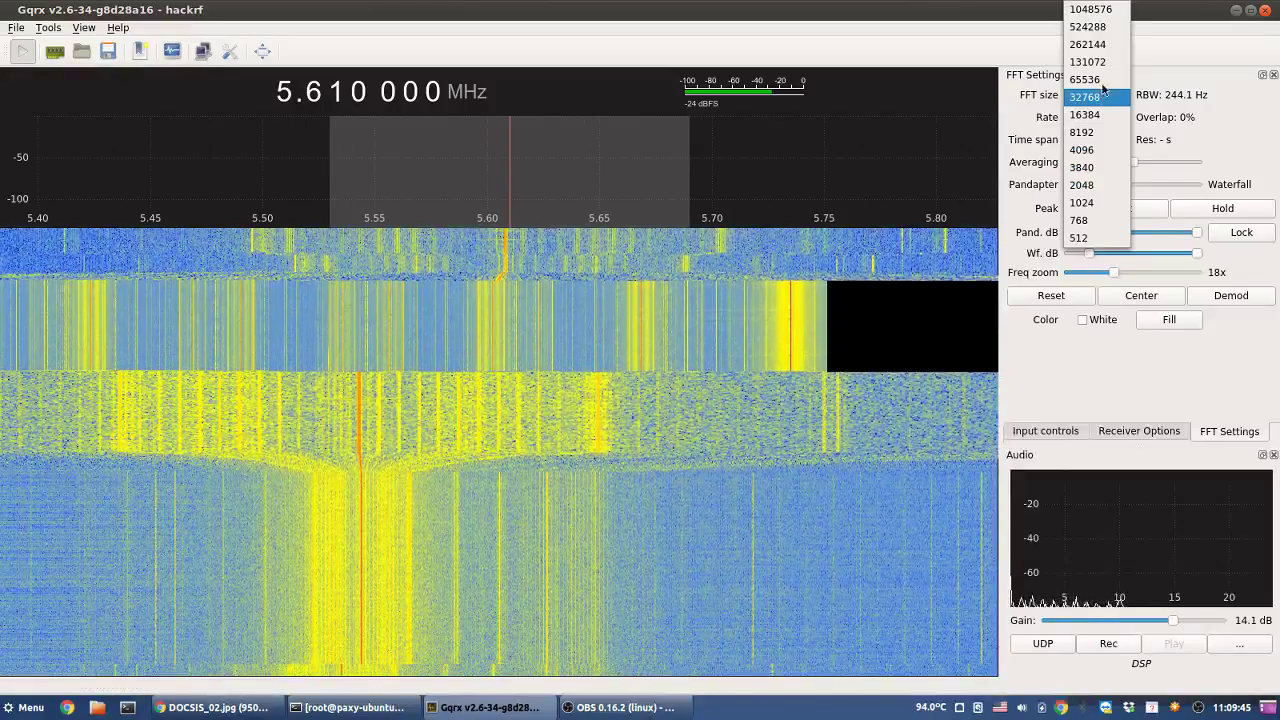
pyautogui.click(1100, 81)
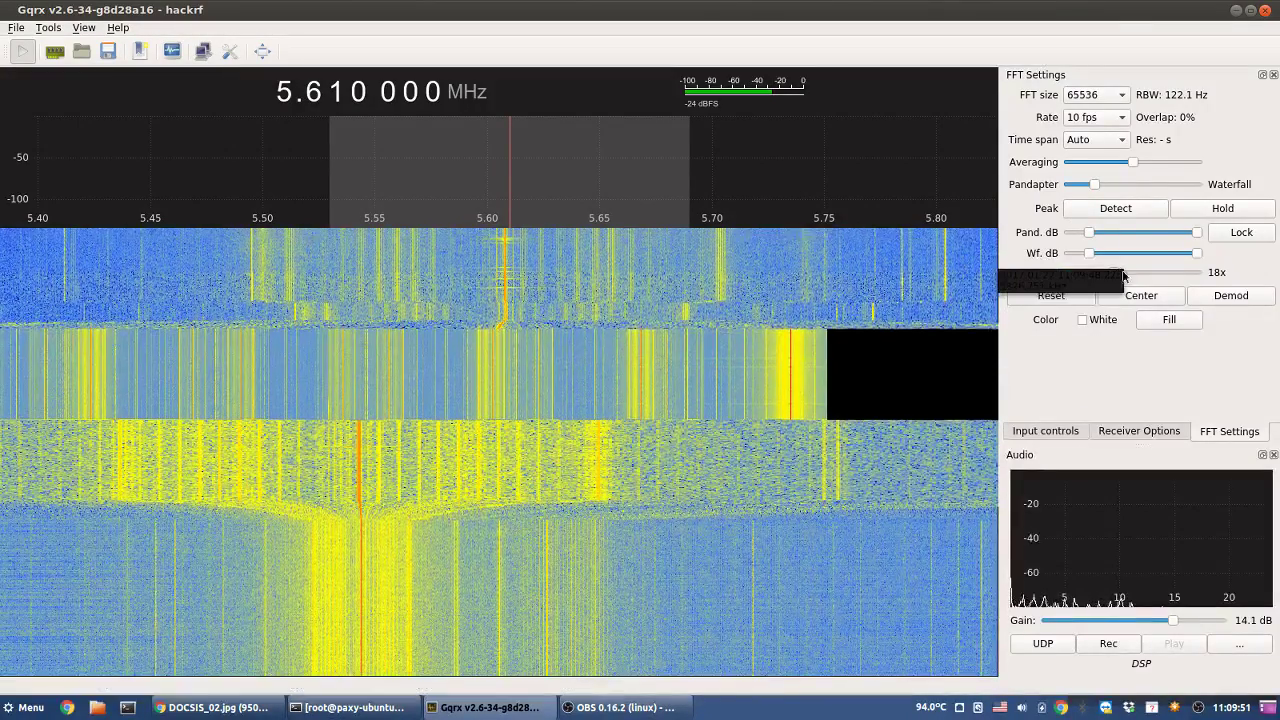
# - Set the refresh rate to 25 fps and retune to 5.608 MHz, zoomed in tightly
pyautogui.moveTo(1116, 276)
pyautogui.mouseDown()
pyautogui.moveTo(1085, 270)
pyautogui.moveTo(1117, 272)
pyautogui.mouseUp()
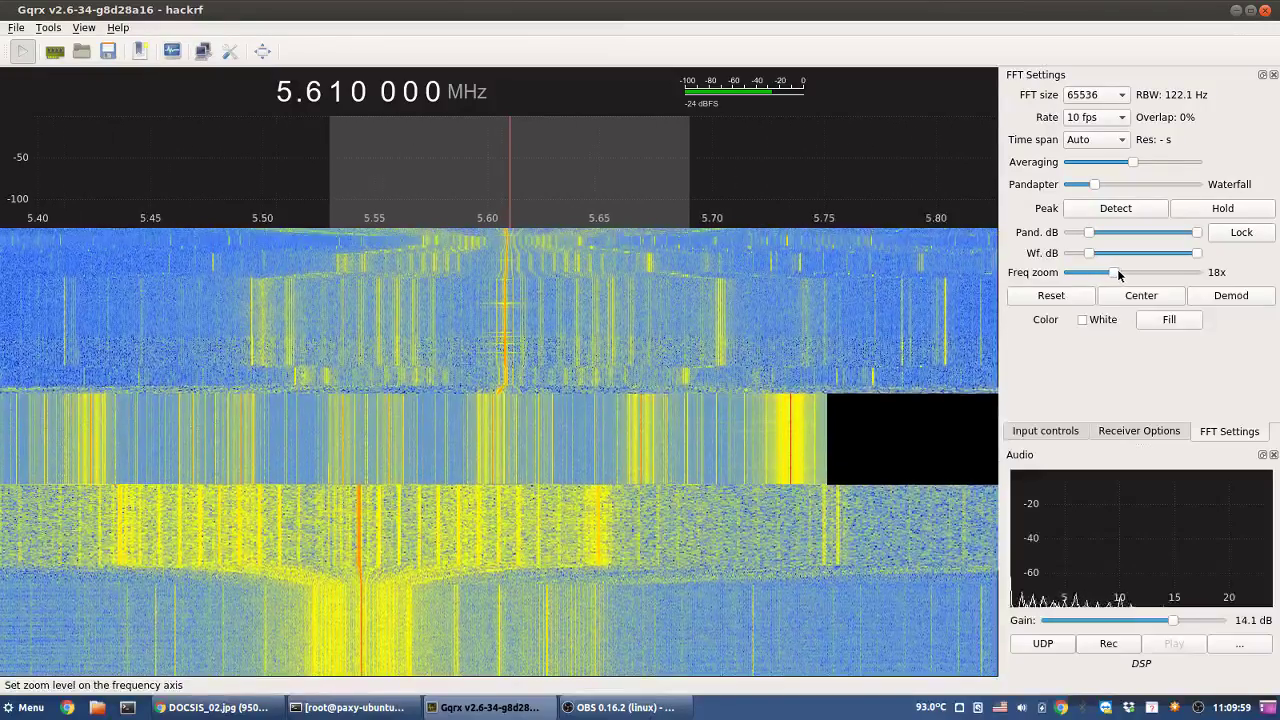
pyautogui.click(1116, 120)
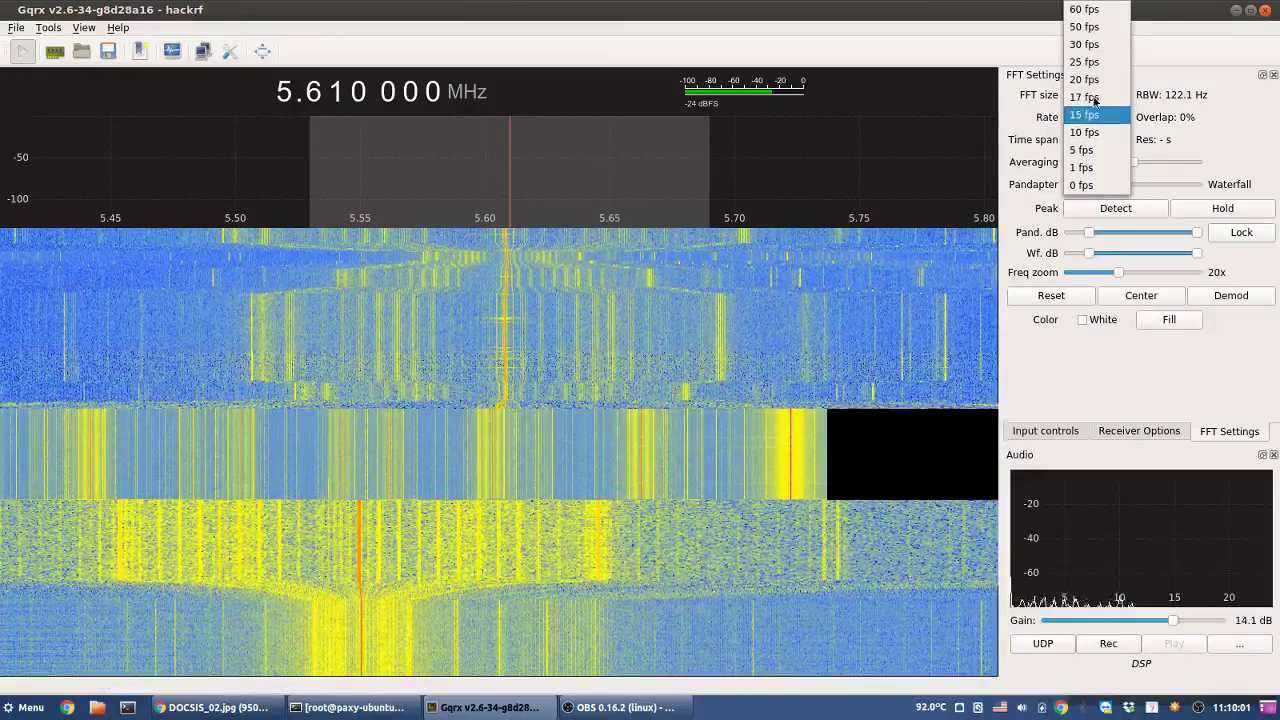
pyautogui.click(1090, 62)
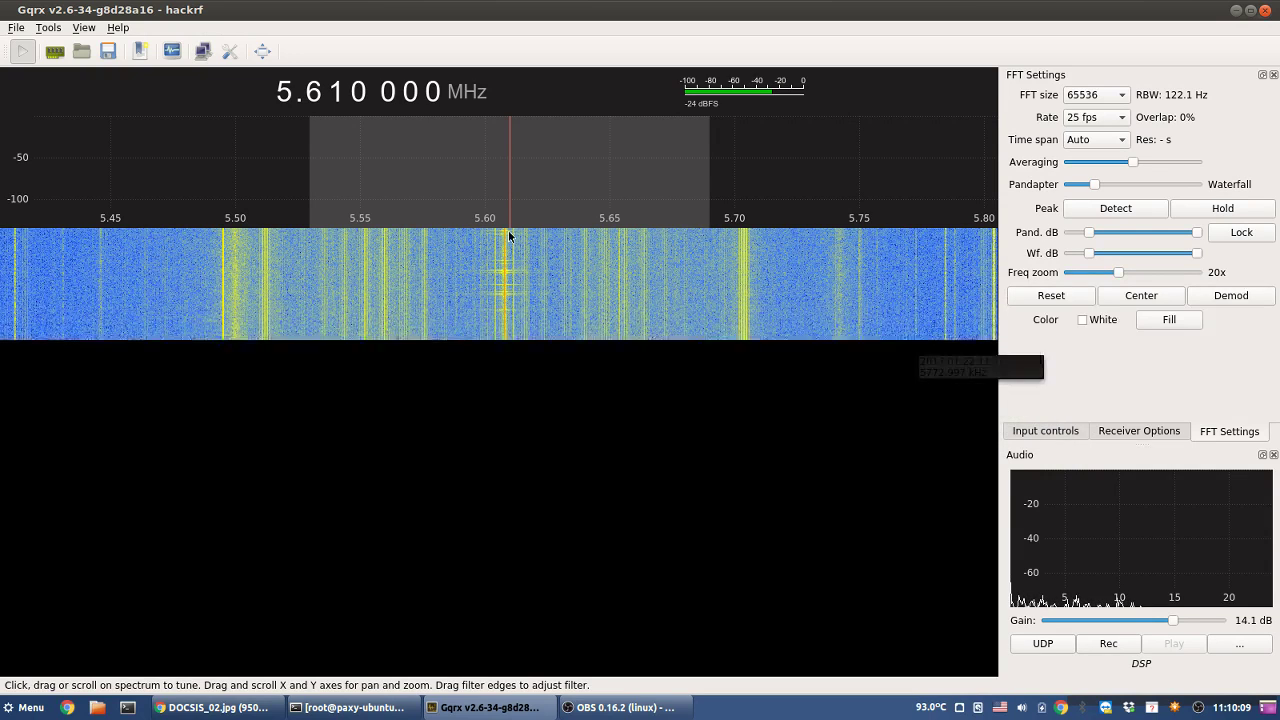
pyautogui.moveTo(508, 223); pyautogui.dragTo(505, 224)
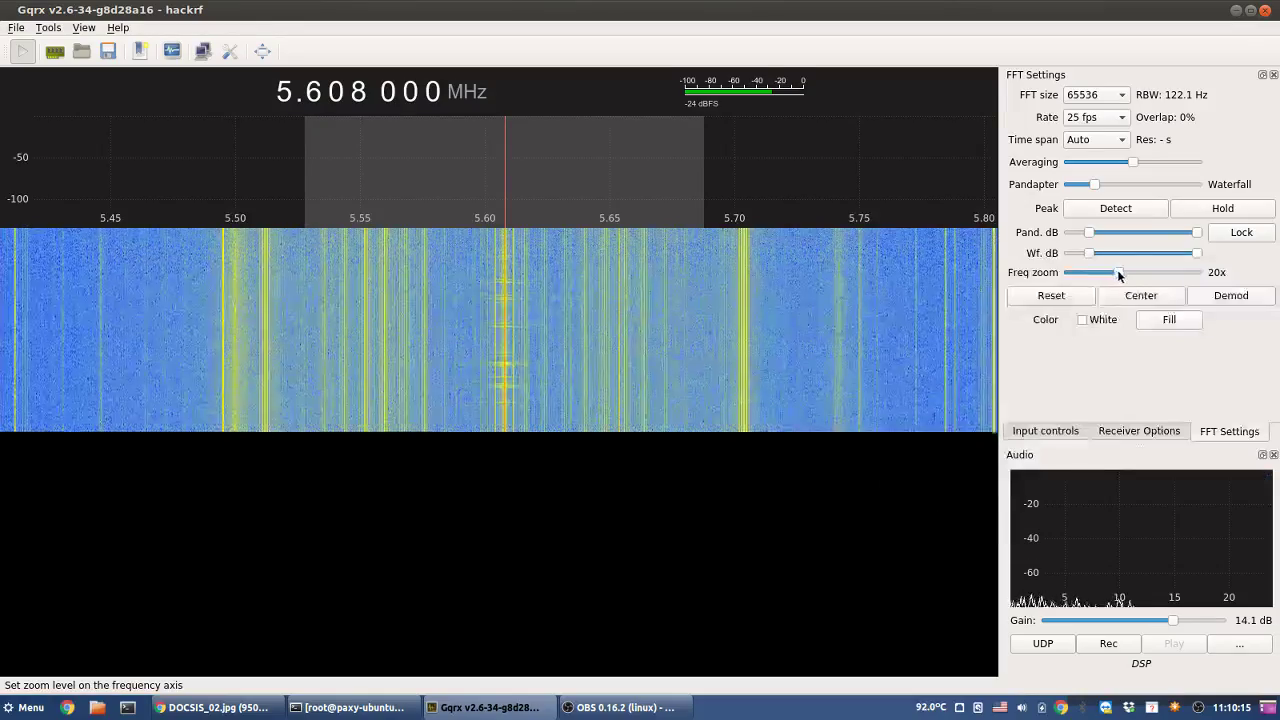
pyautogui.moveTo(1117, 269); pyautogui.dragTo(1205, 270)
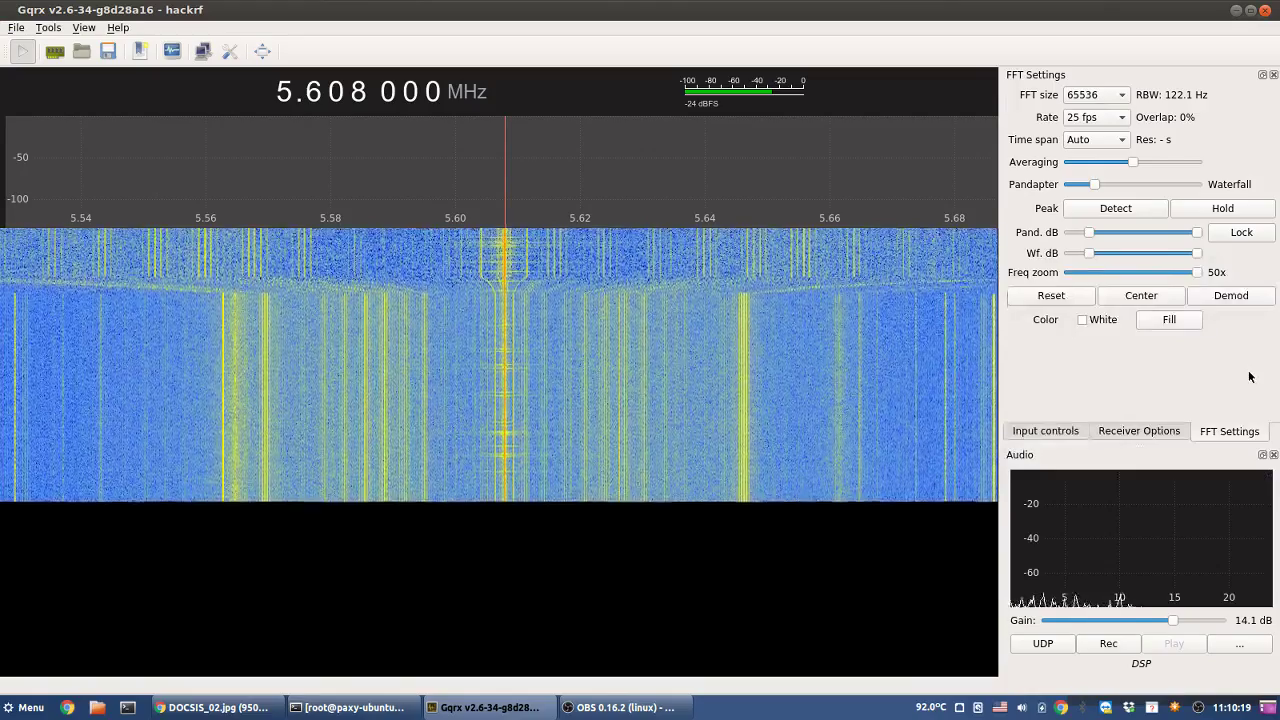
# - Try an FFT size of 131072 with a 30 fps refresh rate
pyautogui.click(1103, 96)
pyautogui.click(1102, 78)
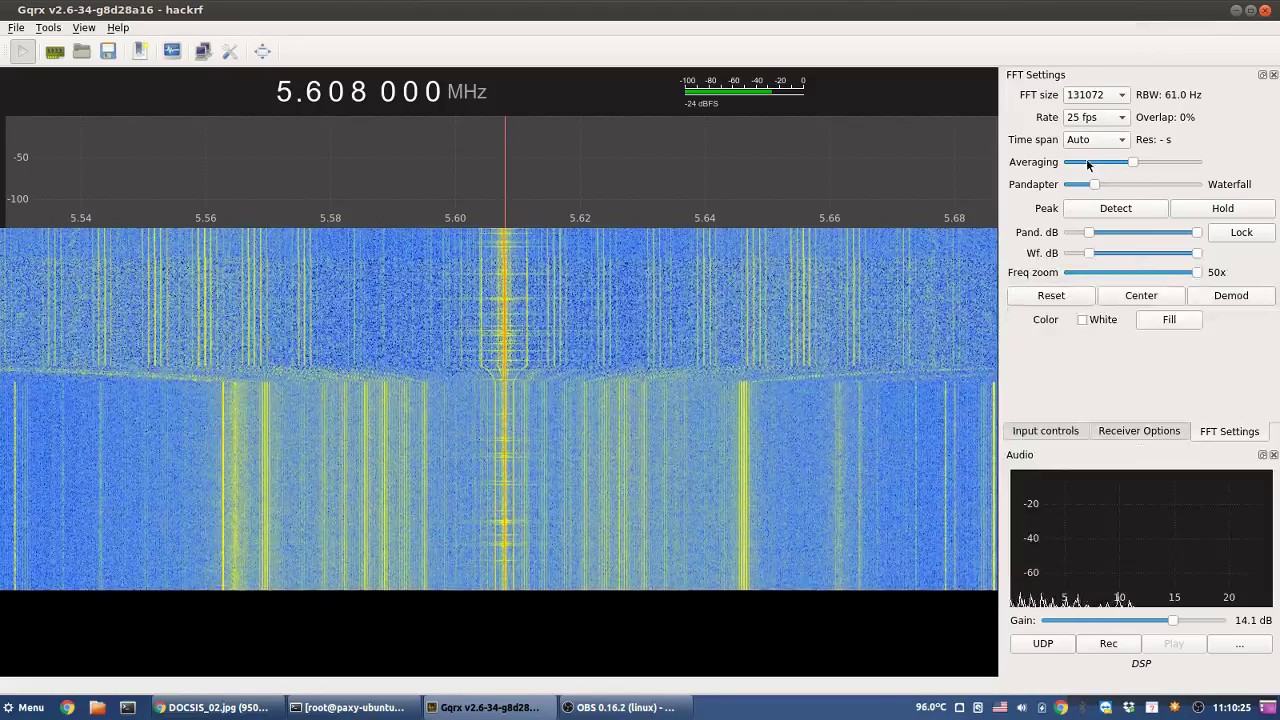
pyautogui.click(1112, 118)
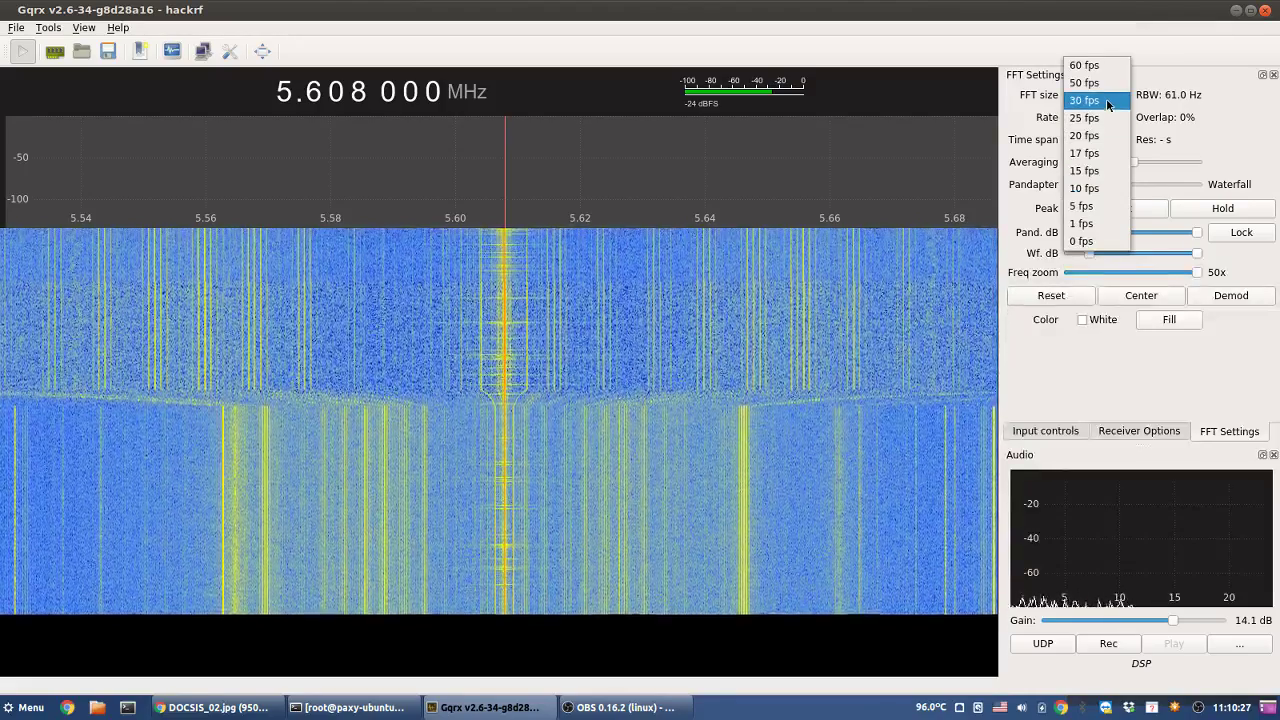
pyautogui.click(1106, 98)
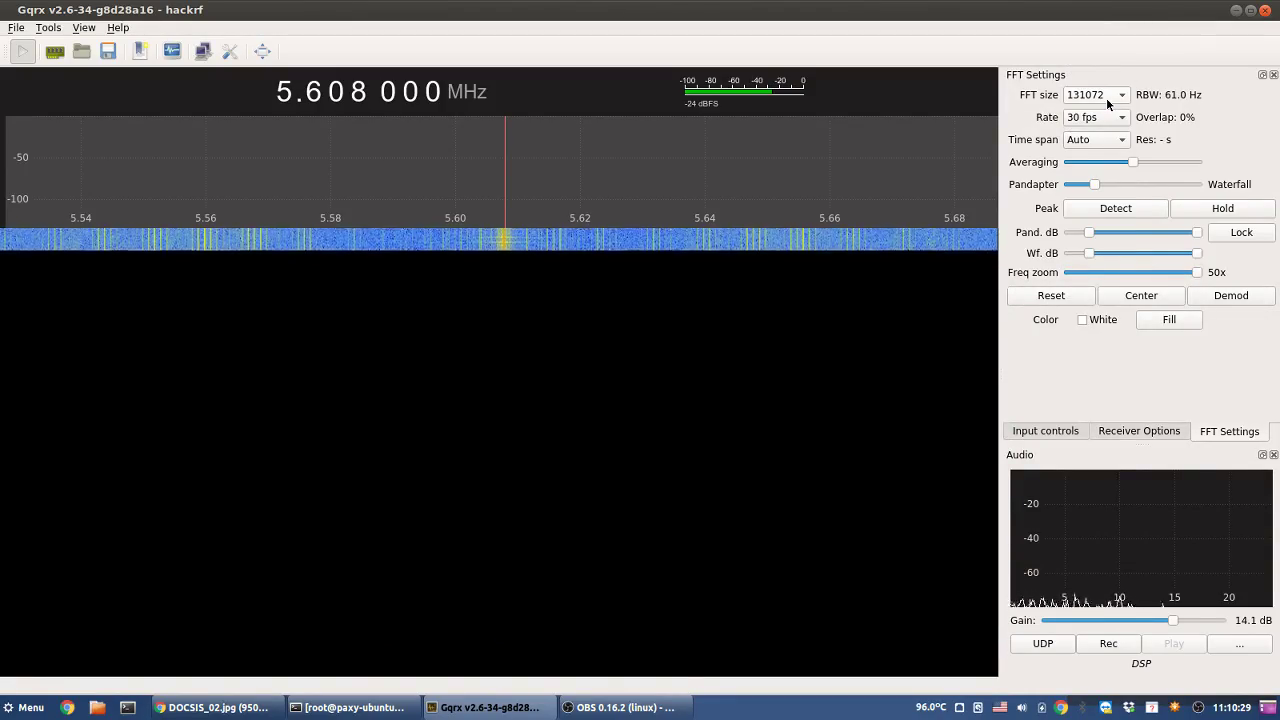
pyautogui.click(1100, 120)
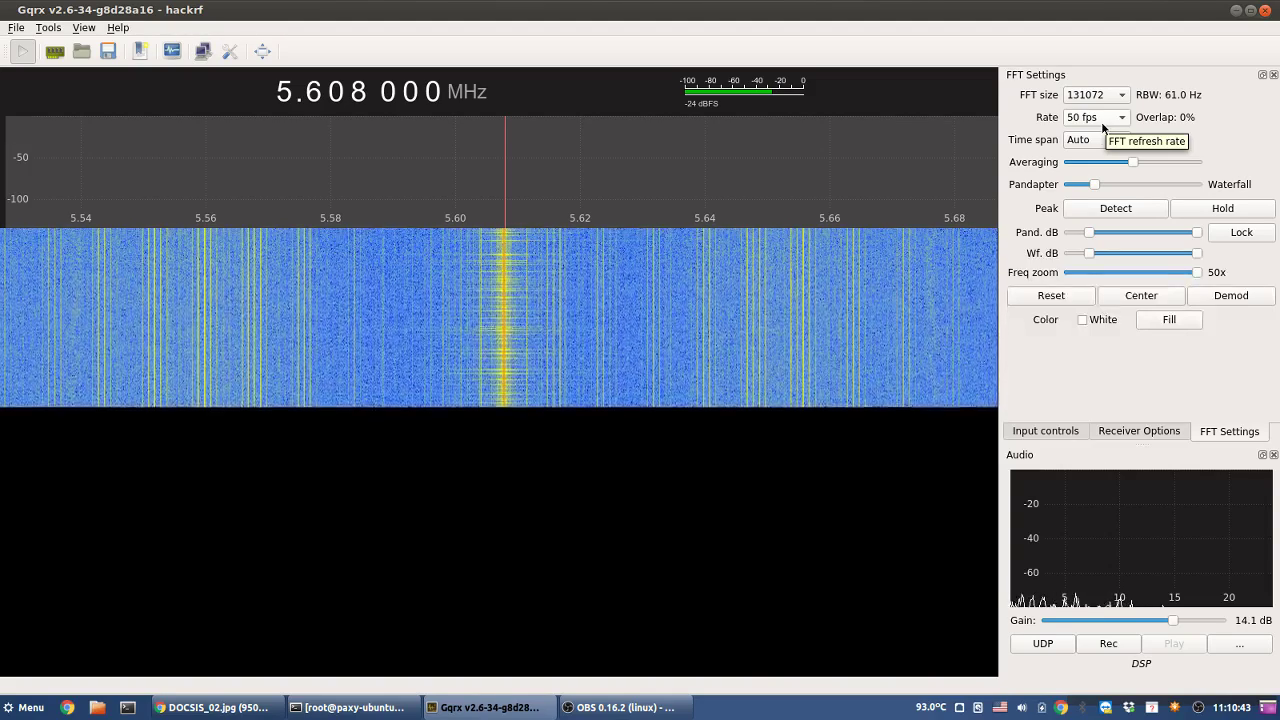
# - Zoom out to the full 2–9 MHz span and restore 25 fps with FFT size 65536
pyautogui.moveTo(1196, 271); pyautogui.dragTo(1093, 284)
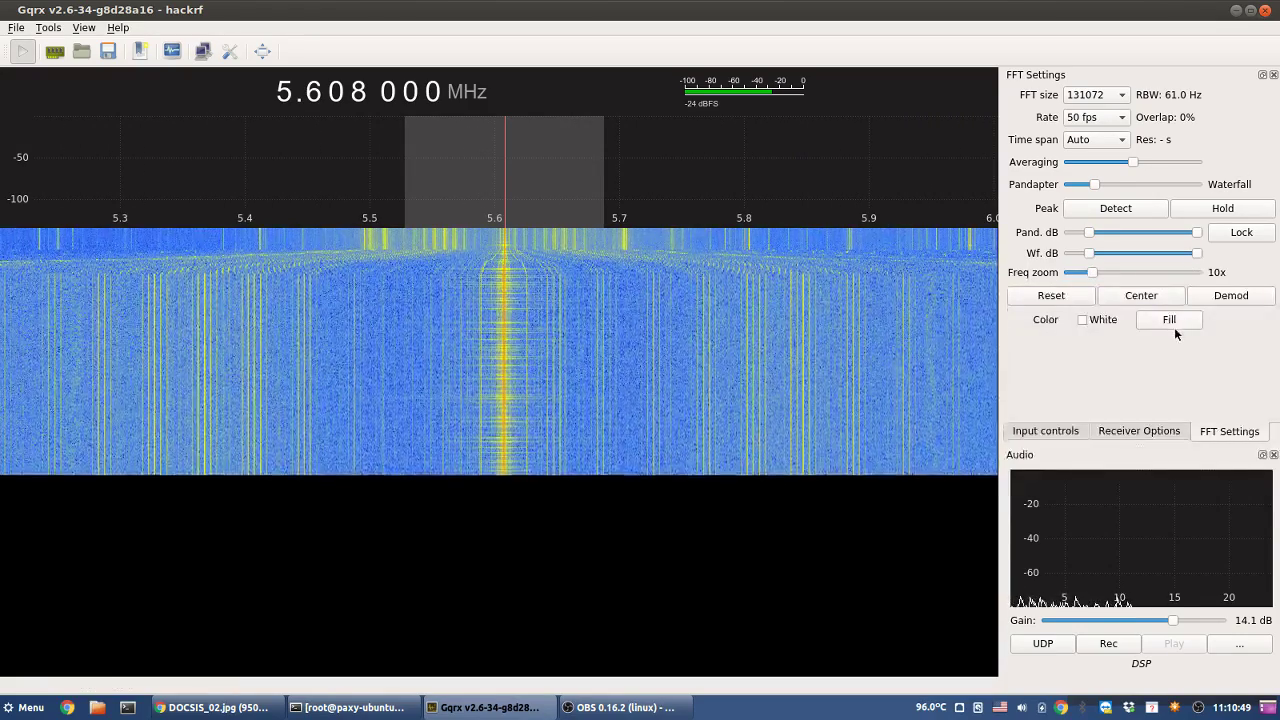
pyautogui.moveTo(1093, 272); pyautogui.dragTo(1043, 283)
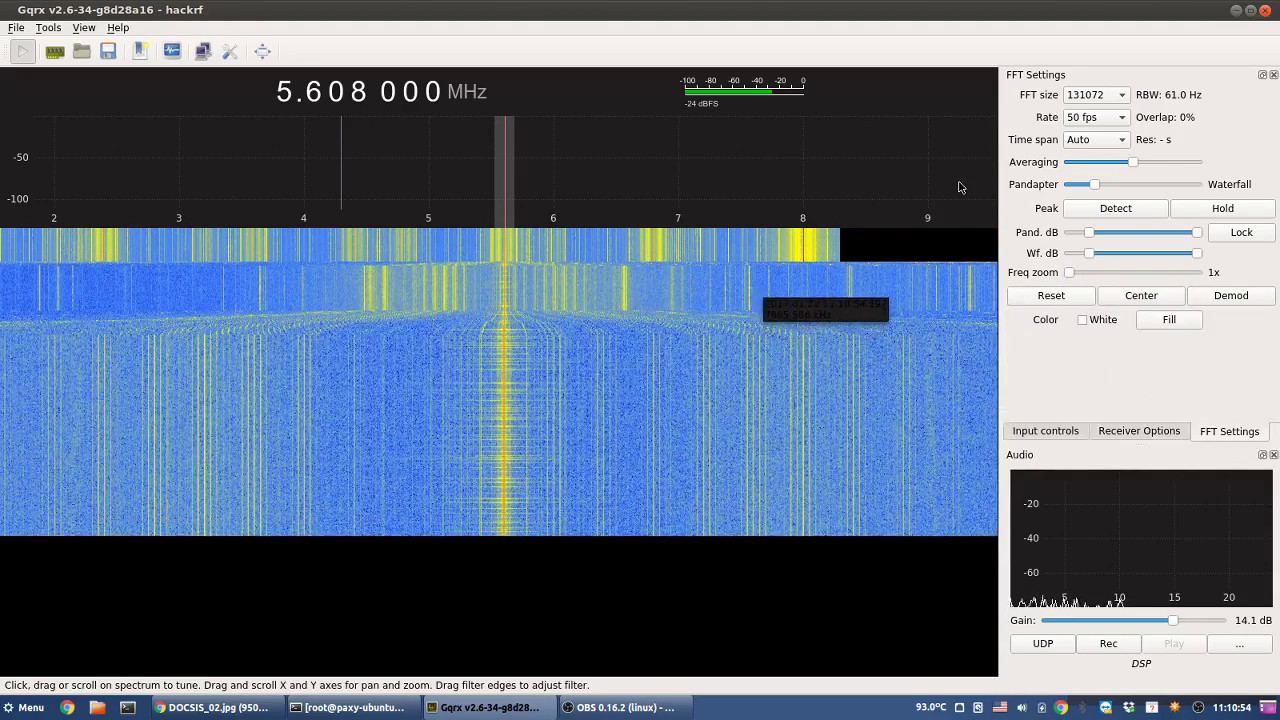
pyautogui.click(1095, 118)
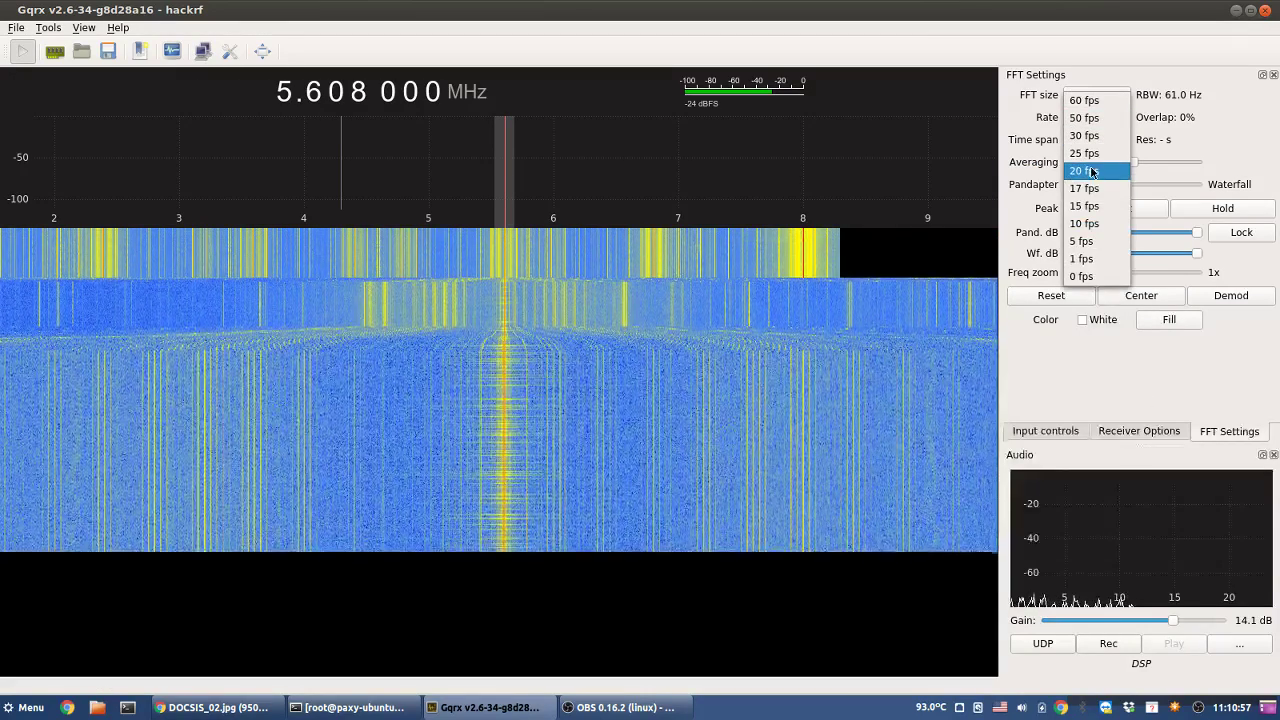
pyautogui.click(1095, 153)
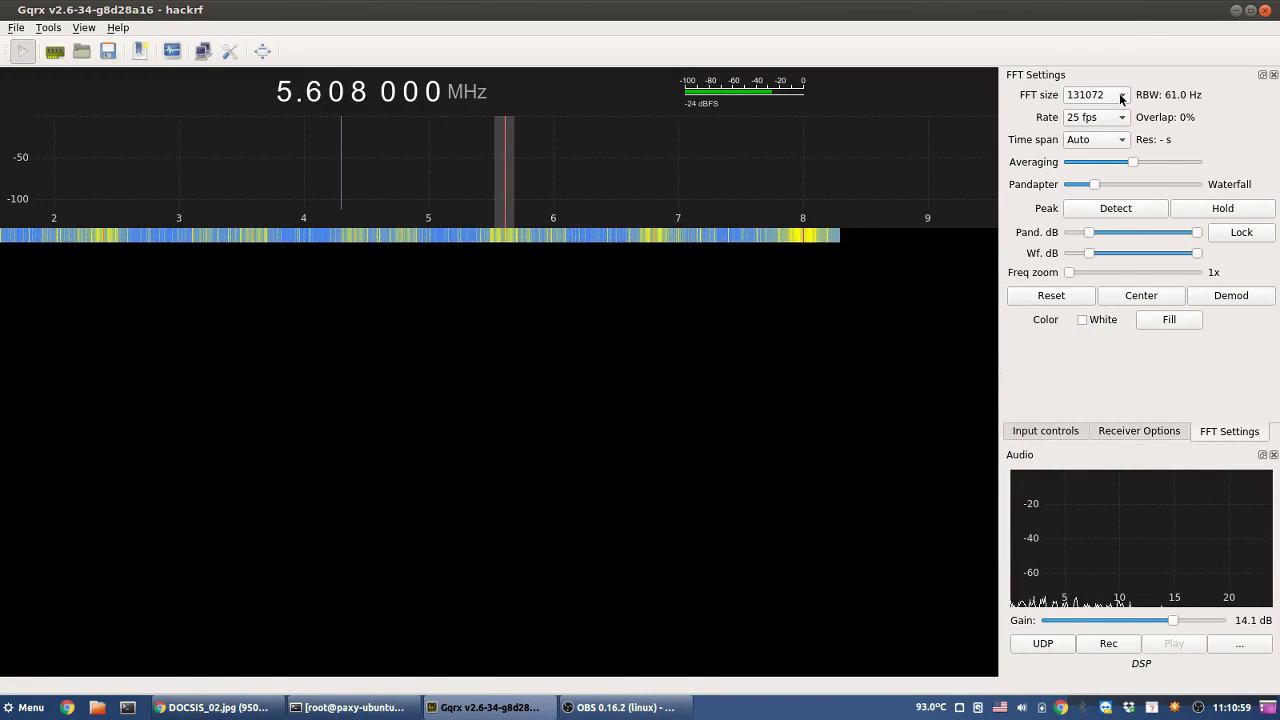
pyautogui.click(1106, 114)
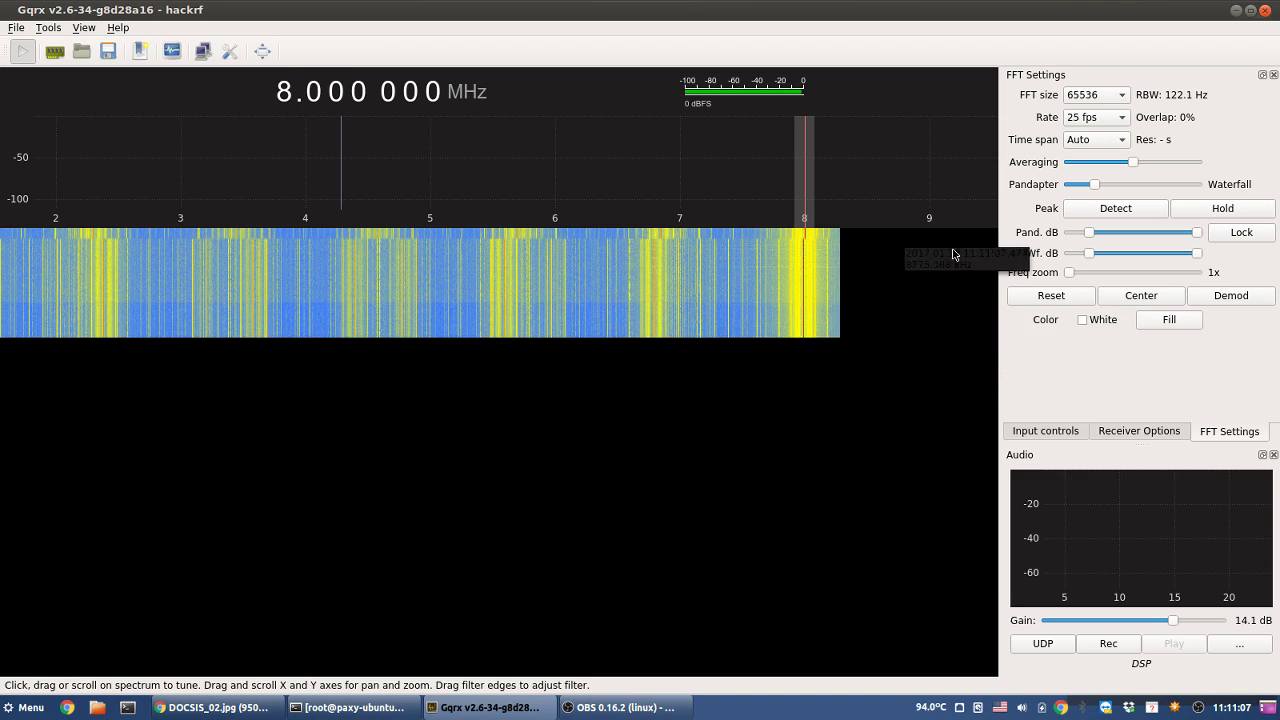
# - Try zooming and centring the spectrum, click near 2.15 MHz, then clear the frequency's lower digits
pyautogui.moveTo(1071, 271); pyautogui.dragTo(1119, 275)
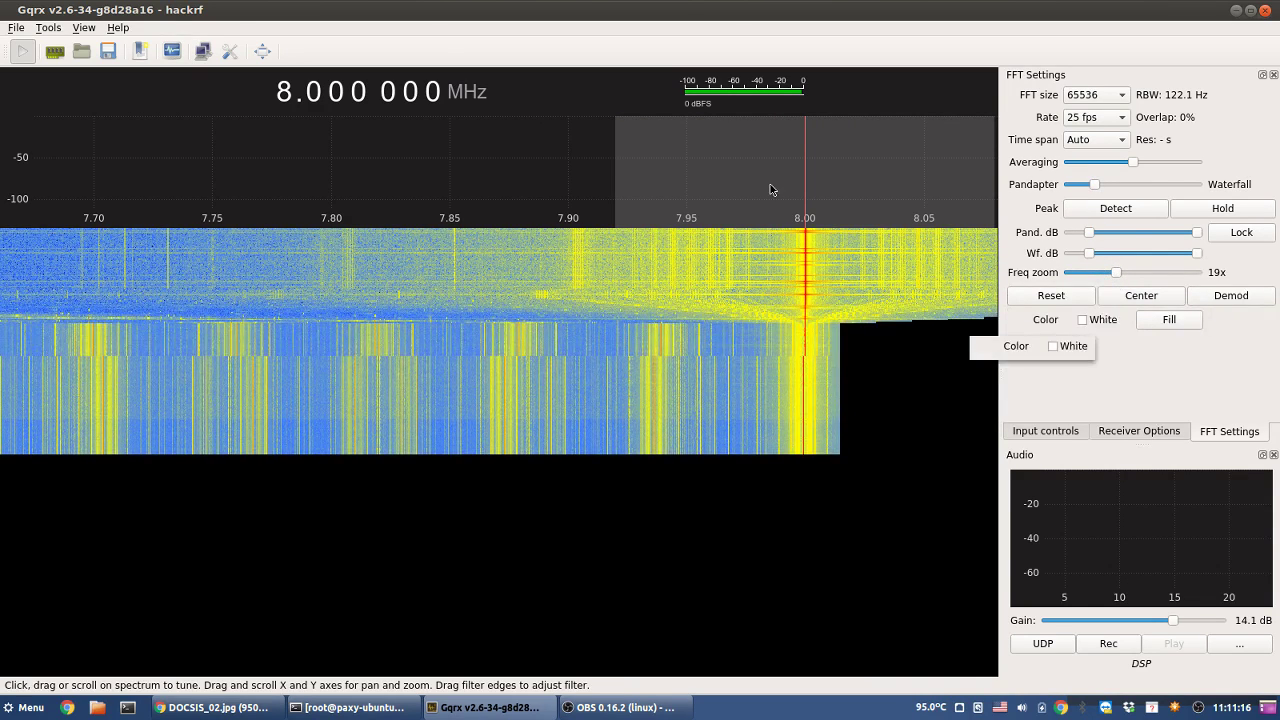
pyautogui.click(1133, 296)
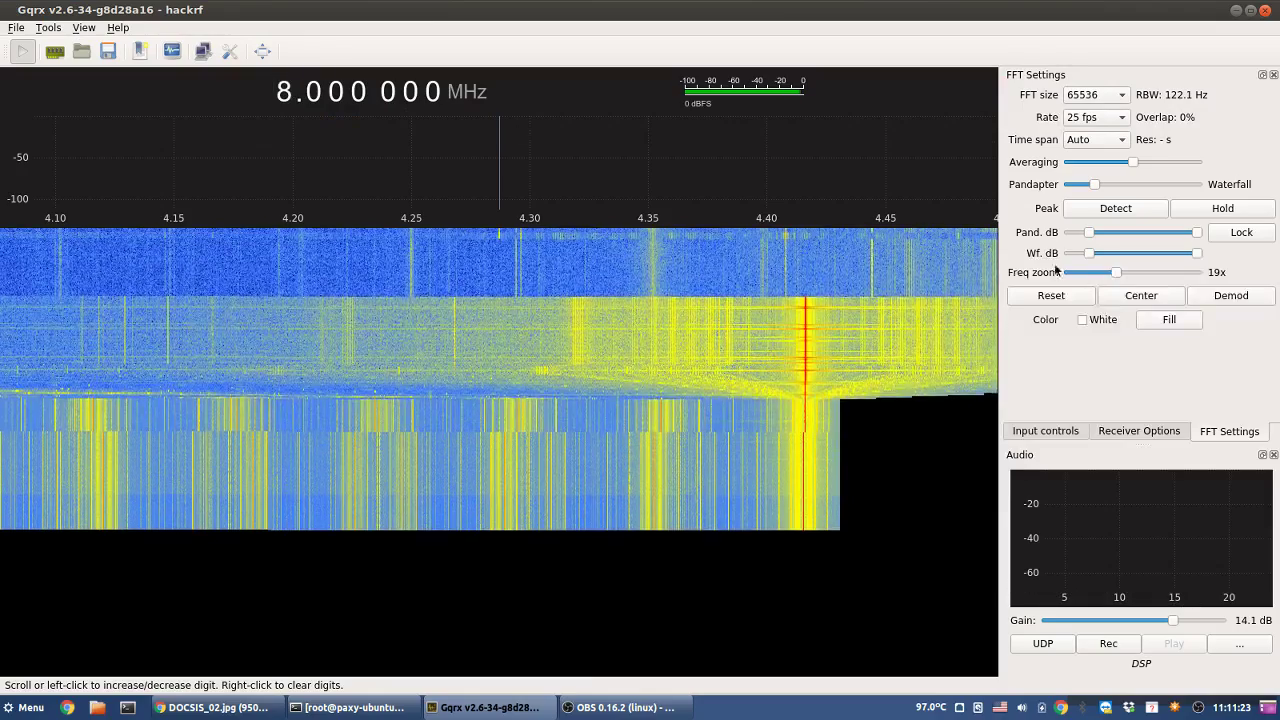
pyautogui.moveTo(1112, 276); pyautogui.dragTo(1066, 273)
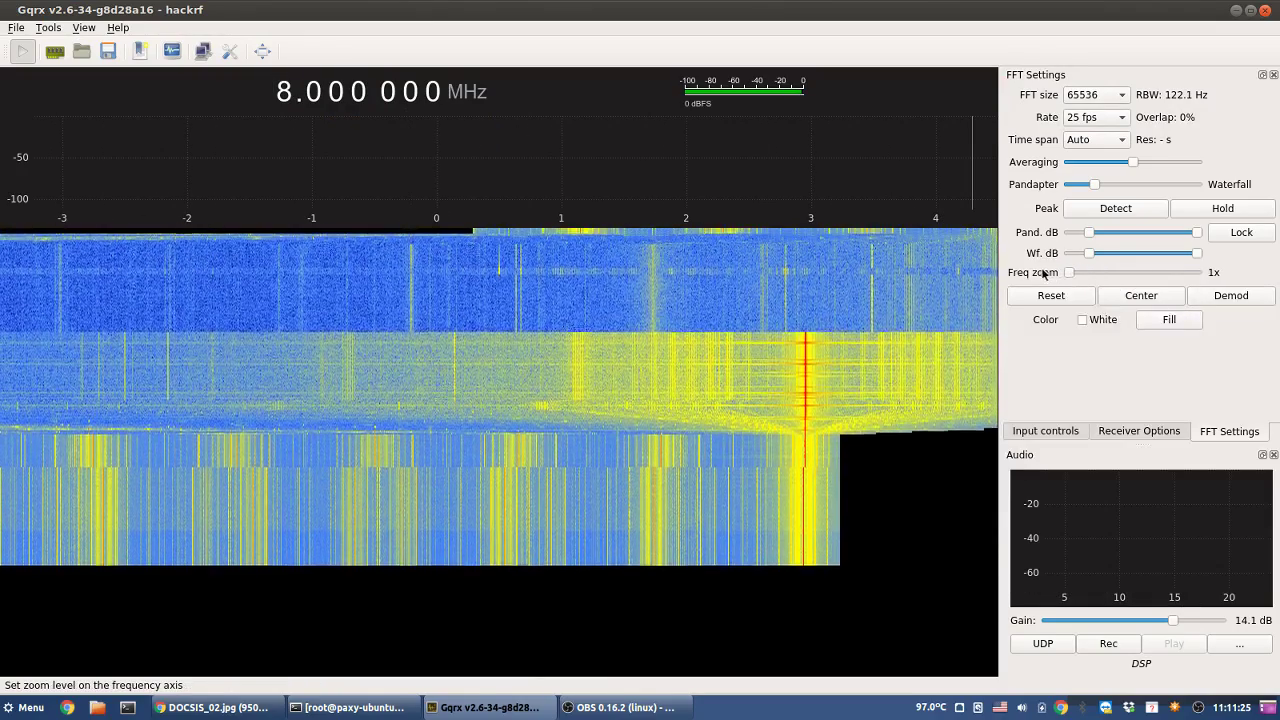
pyautogui.click(797, 215)
pyautogui.click(705, 215)
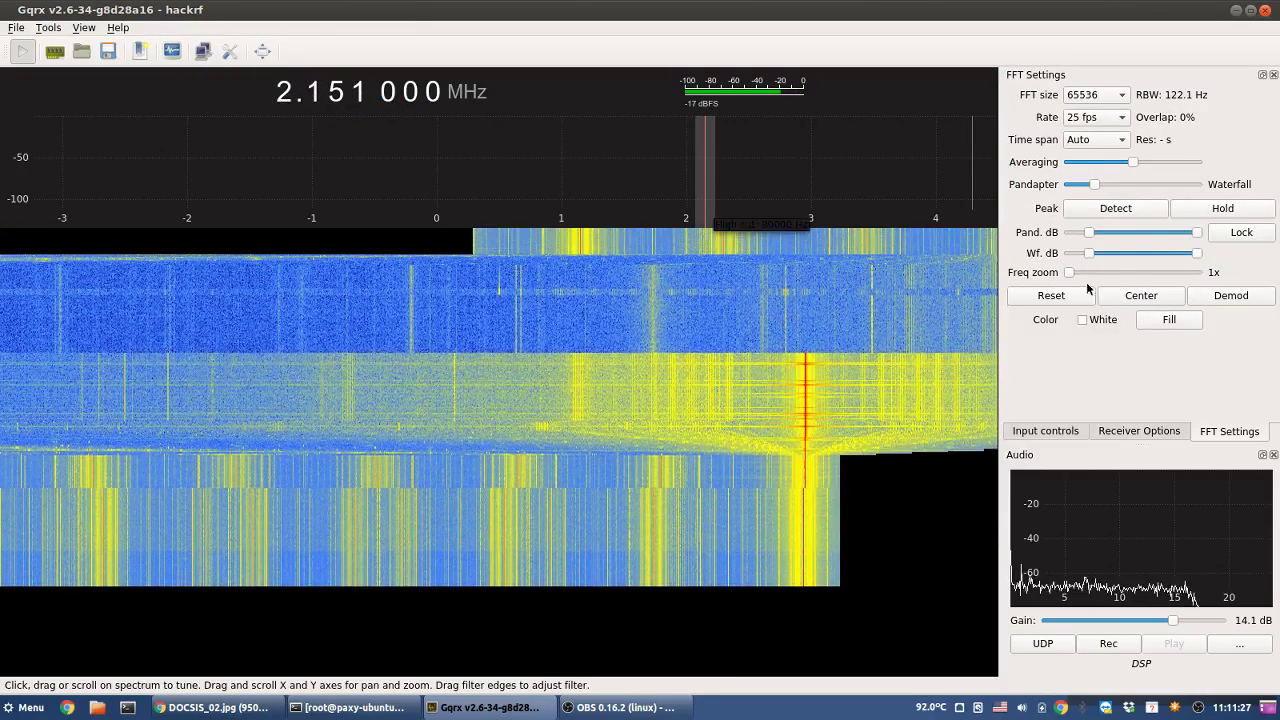
pyautogui.click(1050, 296)
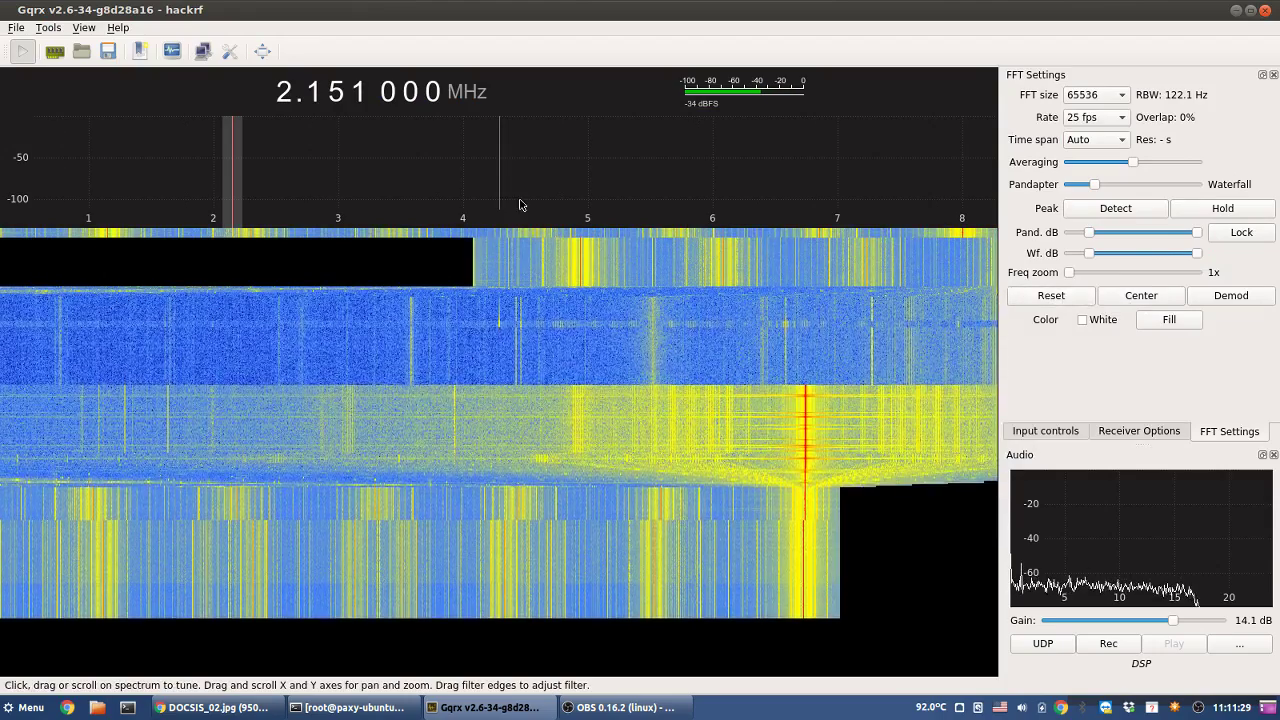
pyautogui.rightClick(288, 92)
pyautogui.scroll(6, 288, 92)
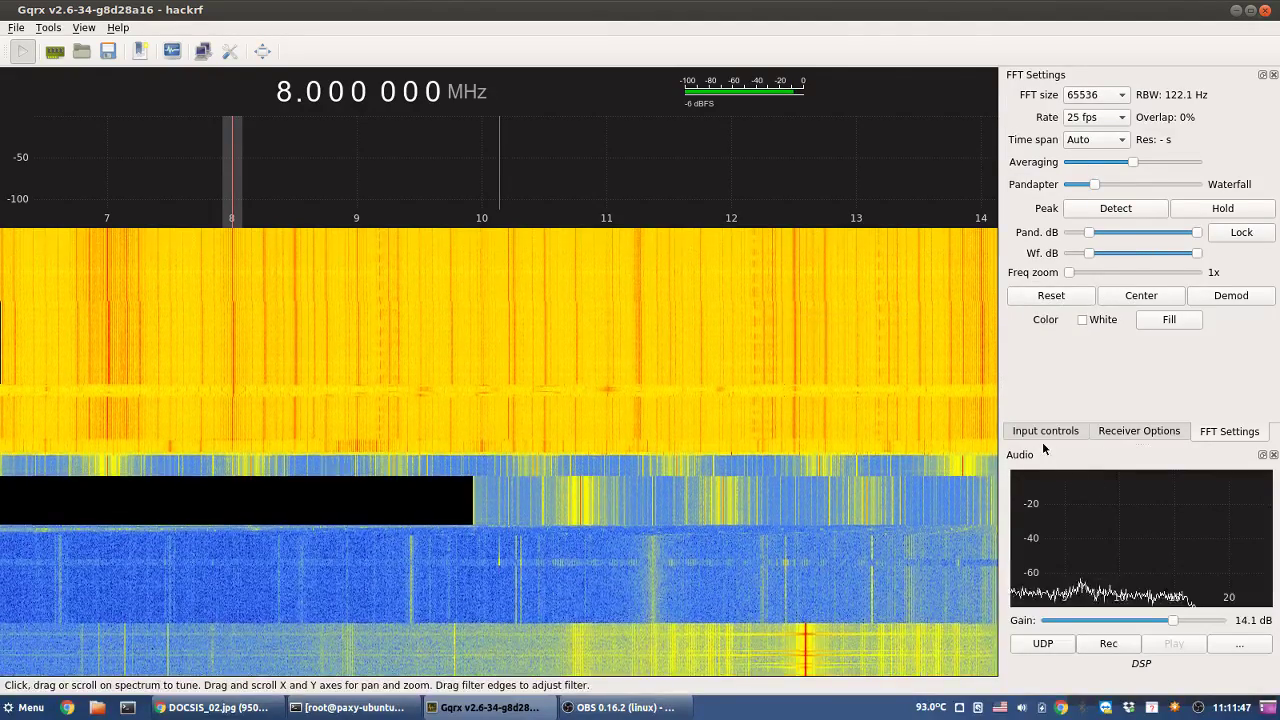
# - Check the Input controls and Receiver Options tabs, then raise the waterfall's lower dB limit
pyautogui.click(1046, 432)
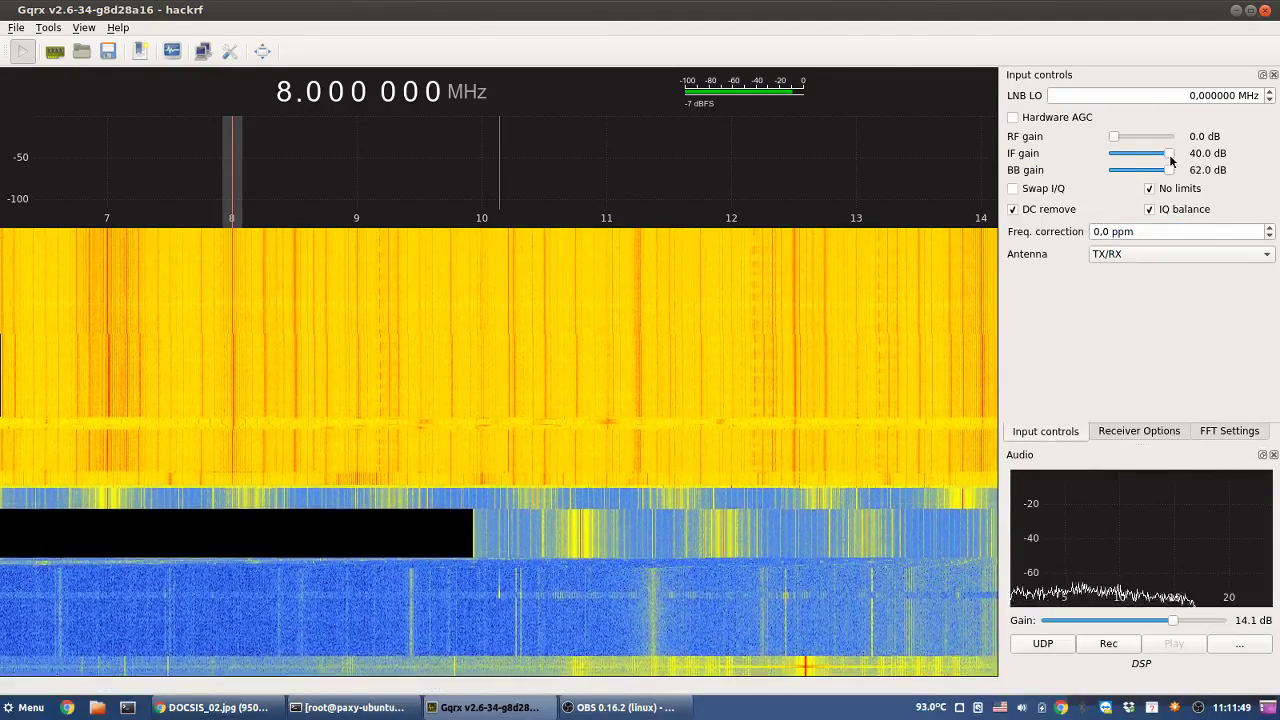
pyautogui.click(1134, 431)
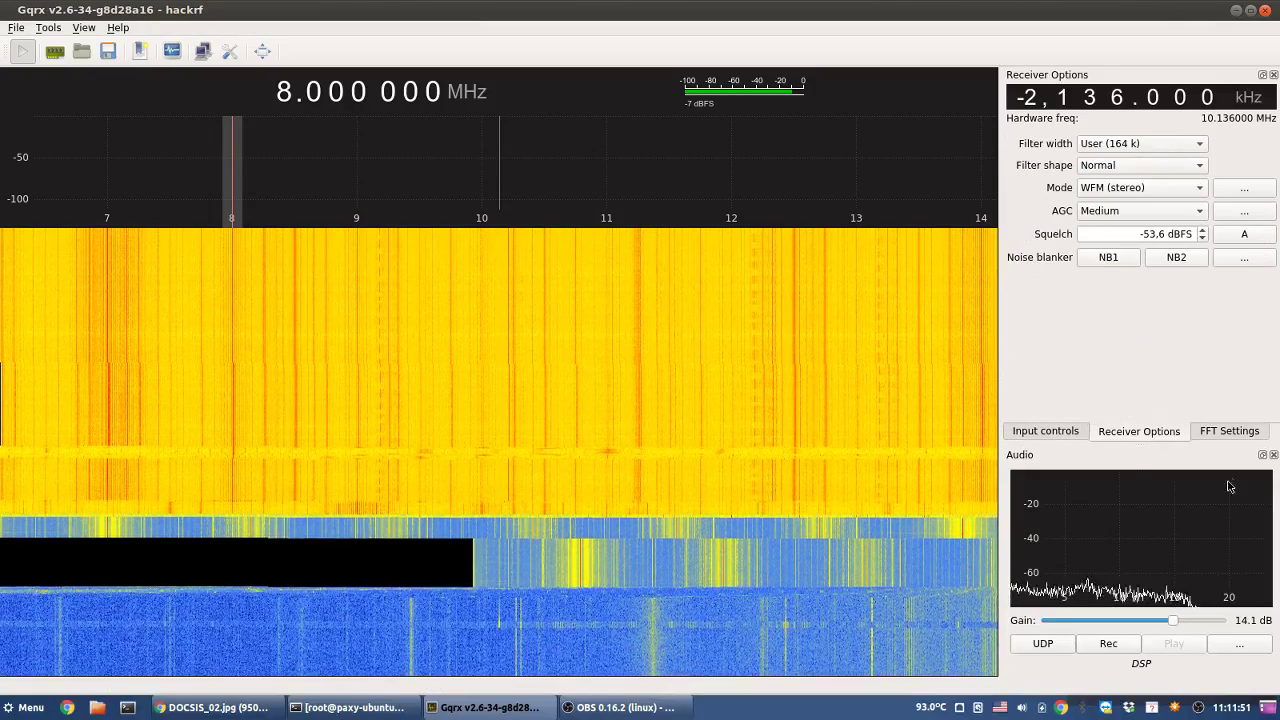
pyautogui.click(1231, 431)
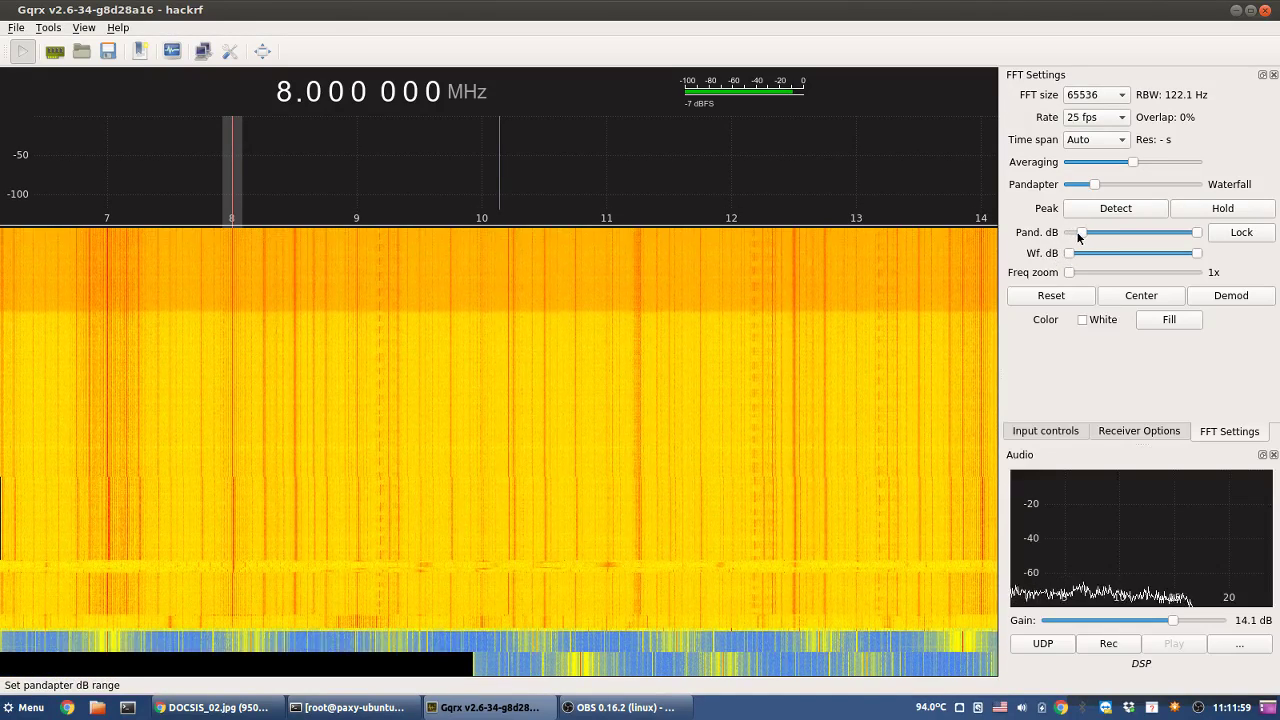
pyautogui.moveTo(1088, 251); pyautogui.dragTo(1134, 254)
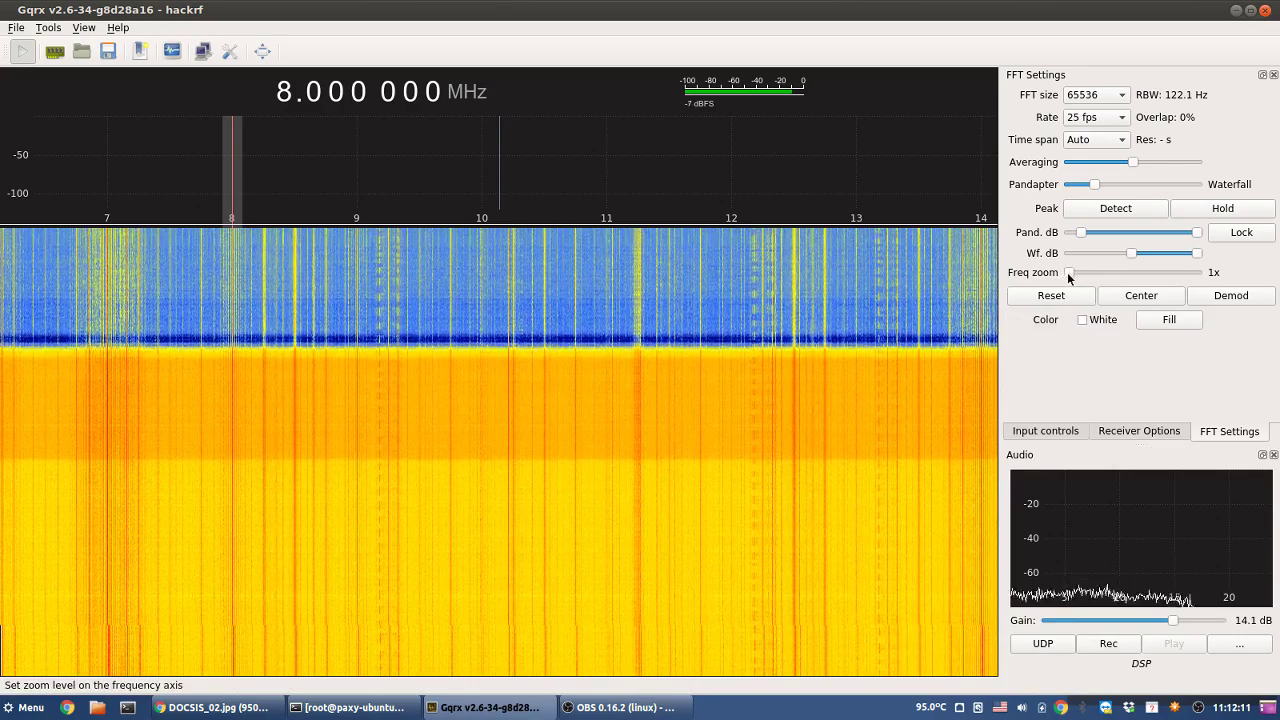
# - Fine-tune the waterfall and panadapter dB ranges, keep time span Auto, and reset zoom to 1x
pyautogui.moveTo(1069, 272); pyautogui.dragTo(1123, 272)
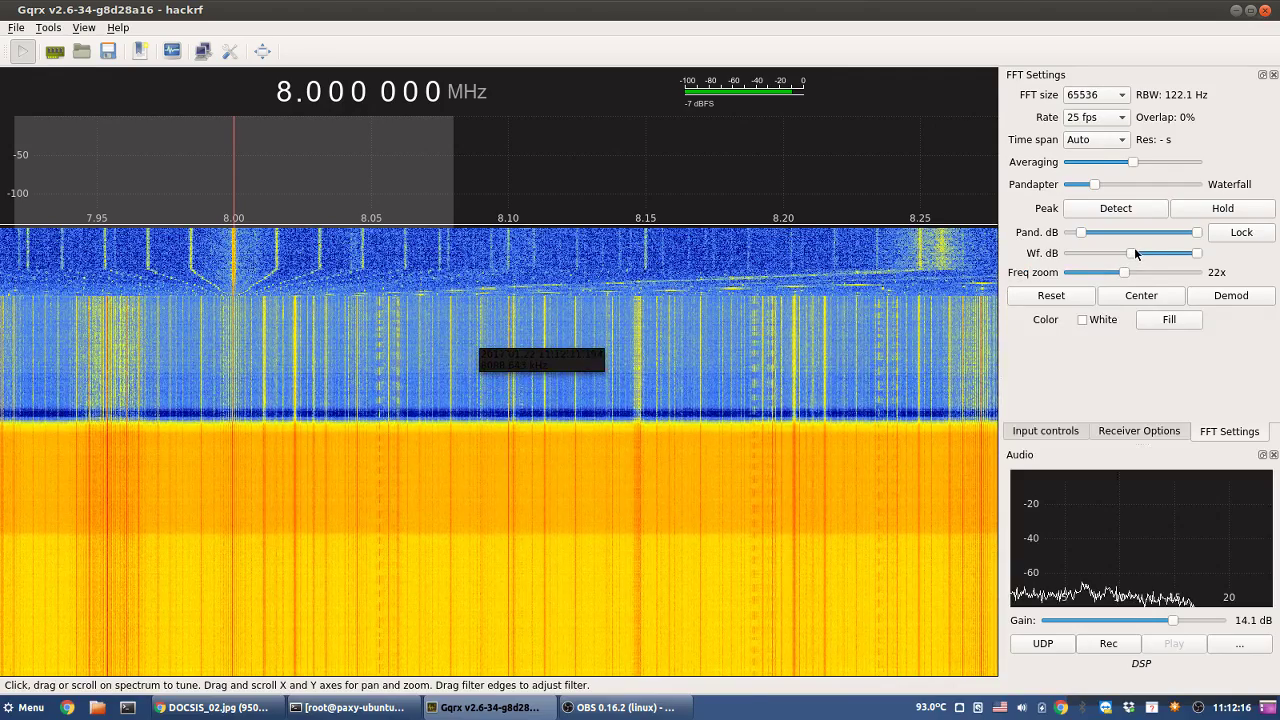
pyautogui.moveTo(1132, 252); pyautogui.dragTo(1115, 258)
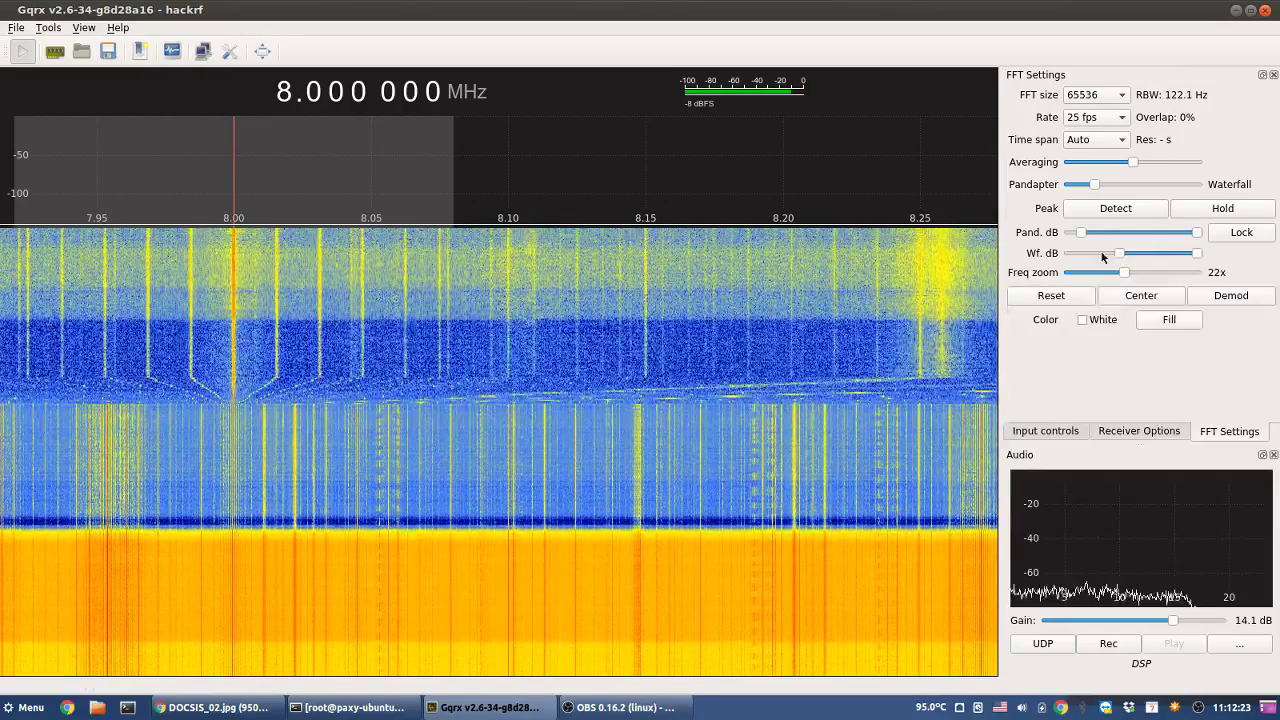
pyautogui.moveTo(1081, 230)
pyautogui.mouseDown()
pyautogui.moveTo(1096, 233)
pyautogui.moveTo(1064, 243)
pyautogui.moveTo(1077, 247)
pyautogui.mouseUp()
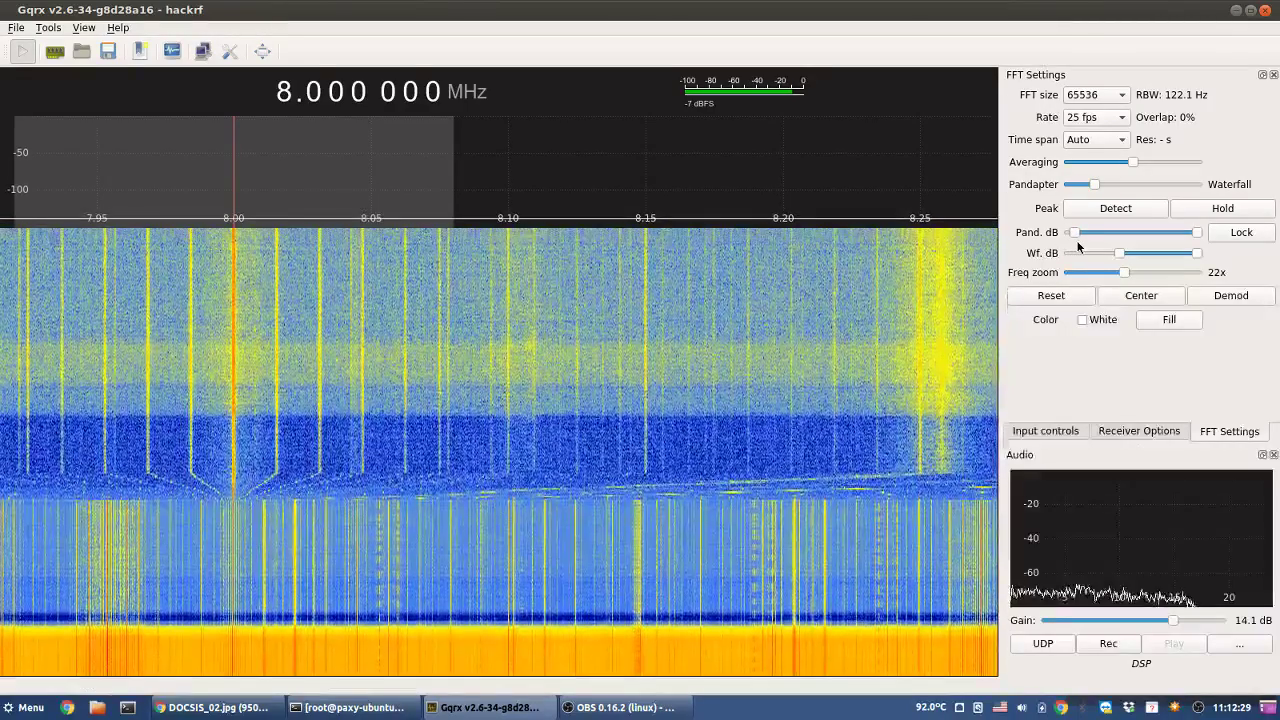
pyautogui.click(1127, 302)
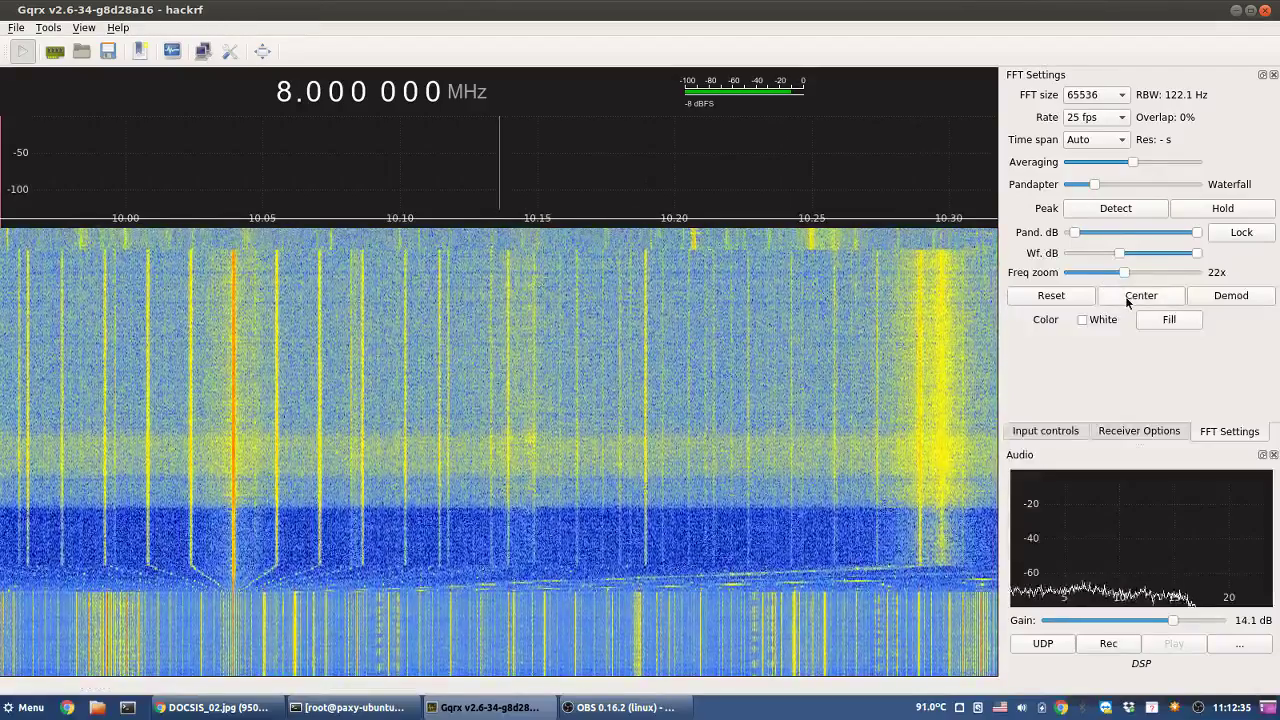
pyautogui.click(1082, 139)
pyautogui.click(1078, 140)
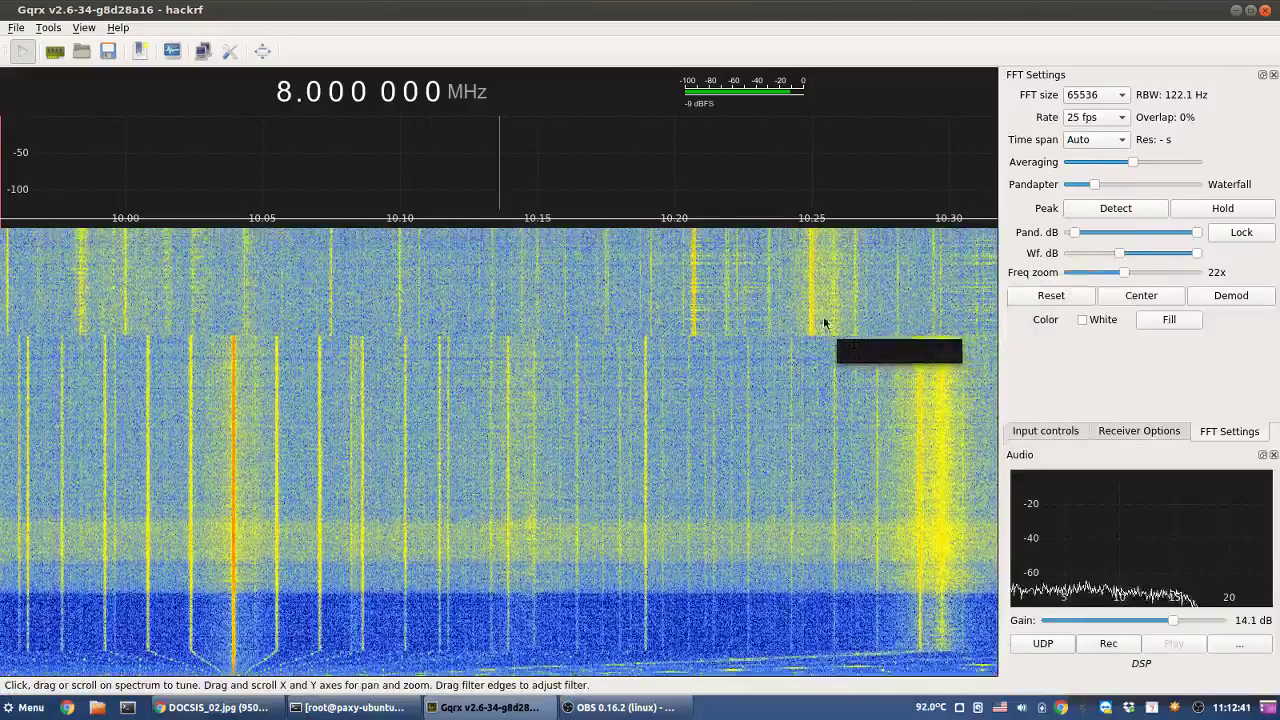
pyautogui.scroll(-1, 794, 302)
pyautogui.scroll(1, 794, 302)
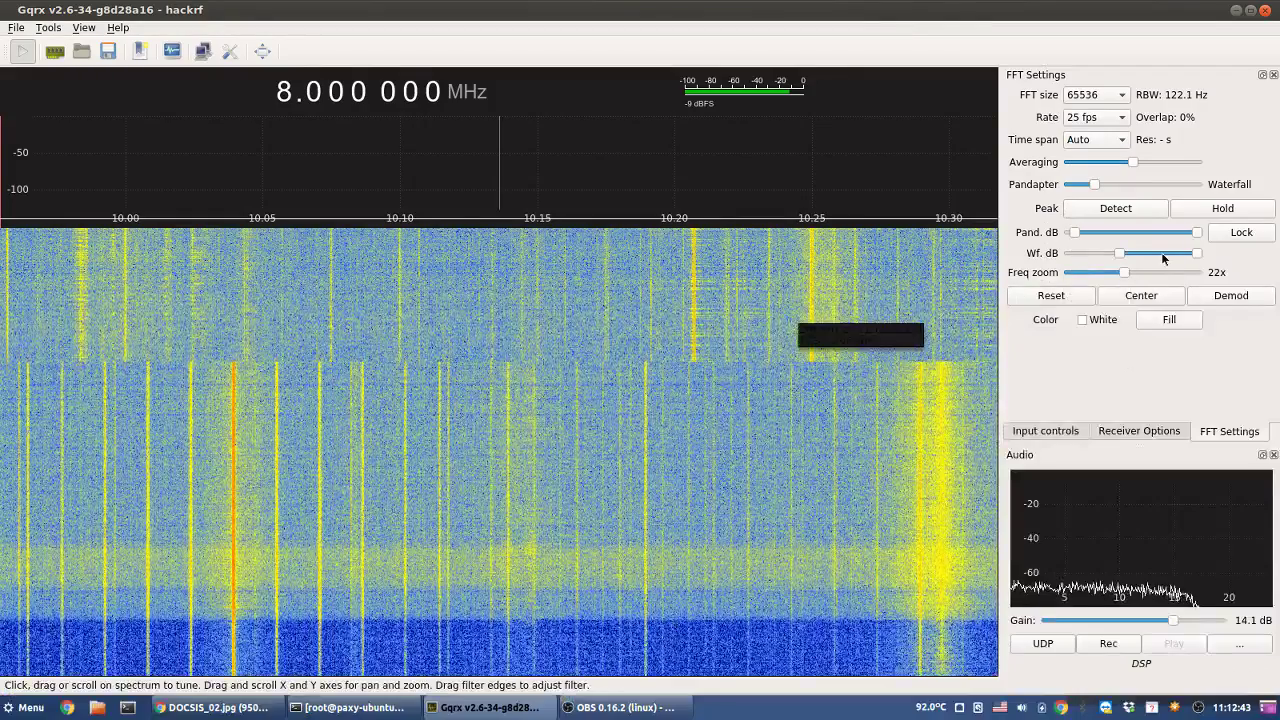
pyautogui.click(1051, 295)
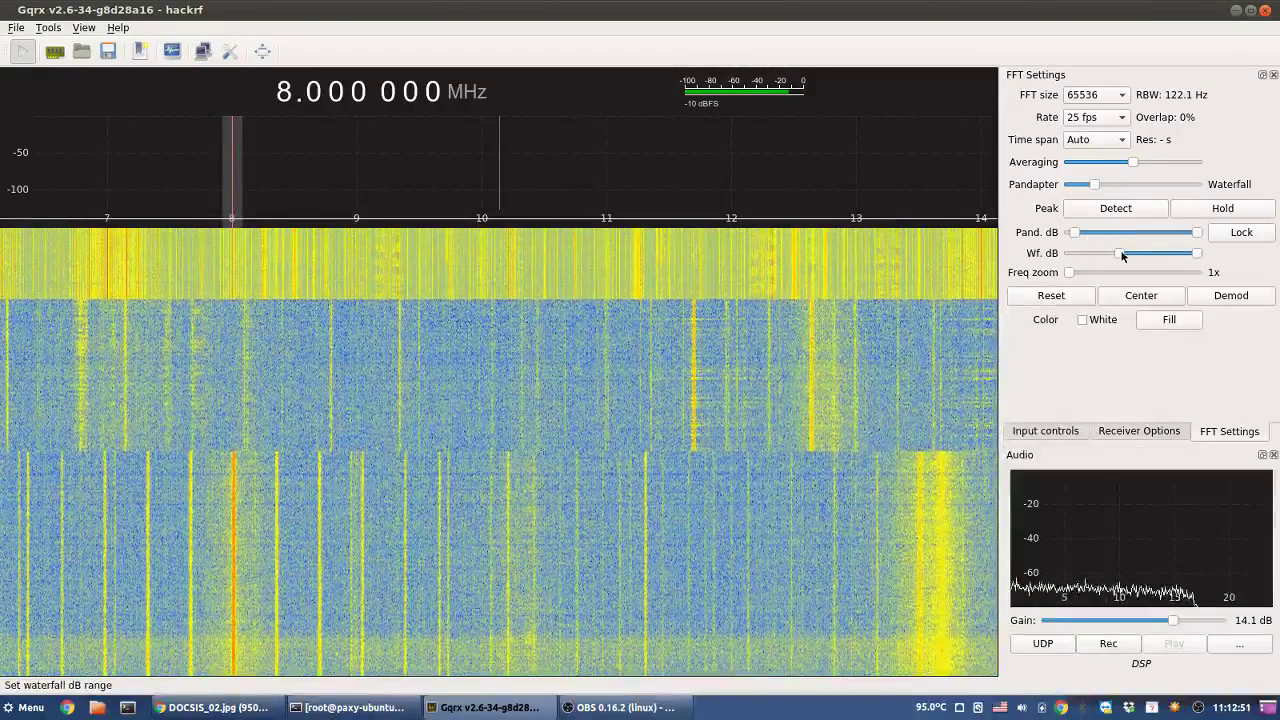
# - Turn spectrum averaging off, trim the waterfall minimum dB, and raise the panadapter's lower dB limit
pyautogui.moveTo(1126, 255); pyautogui.dragTo(1095, 277)
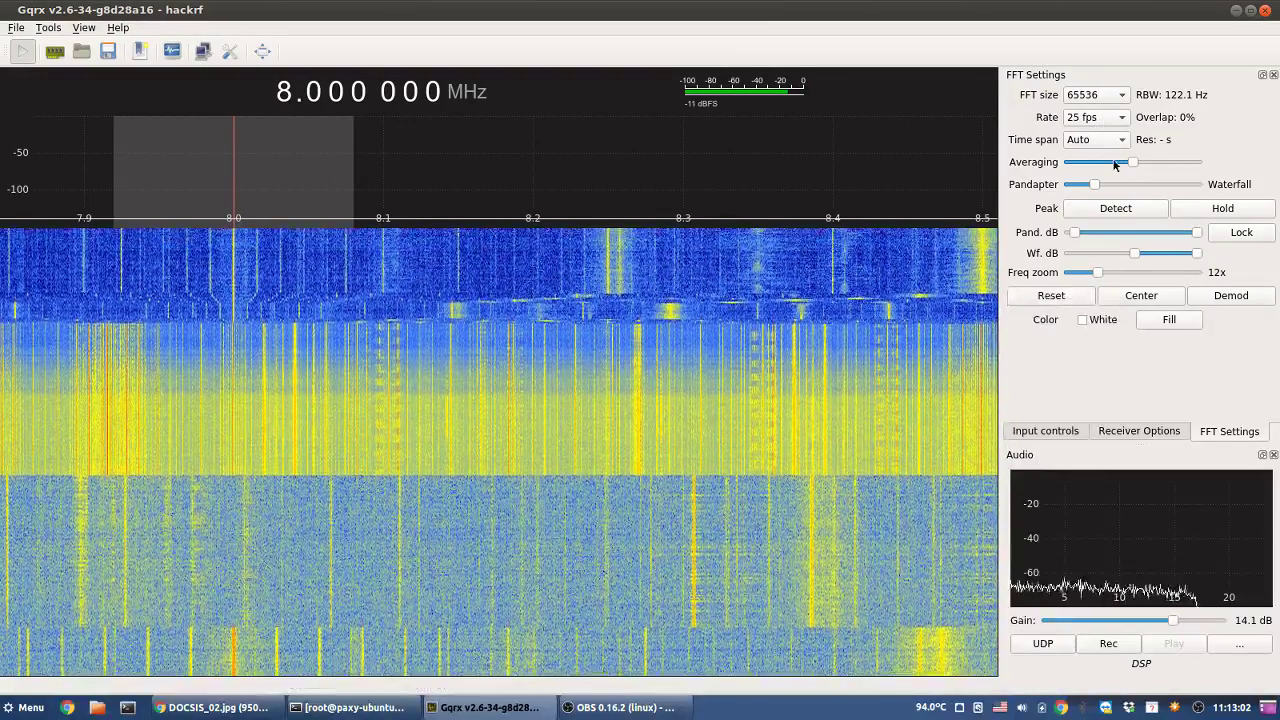
pyautogui.moveTo(1133, 164); pyautogui.dragTo(1066, 164)
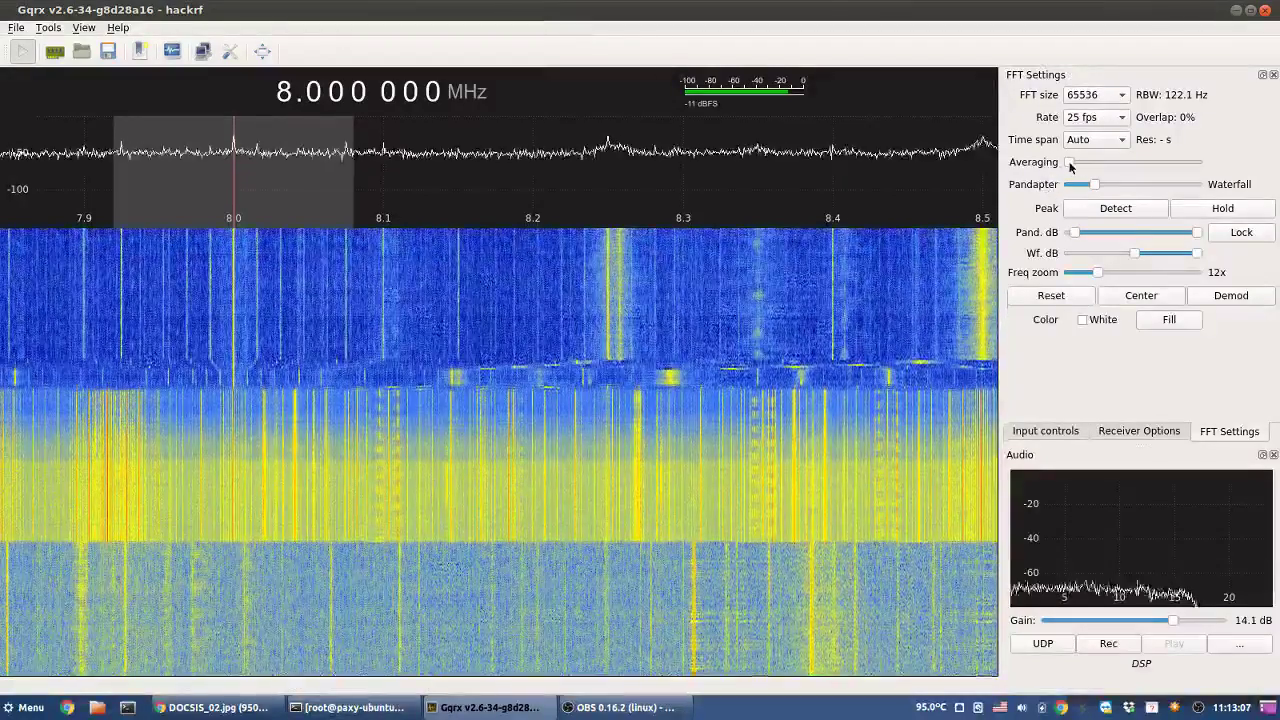
pyautogui.moveTo(1078, 167); pyautogui.dragTo(1227, 174)
pyautogui.moveTo(1124, 184)
pyautogui.mouseDown()
pyautogui.moveTo(1040, 203)
pyautogui.moveTo(1105, 187)
pyautogui.moveTo(1077, 186)
pyautogui.mouseUp()
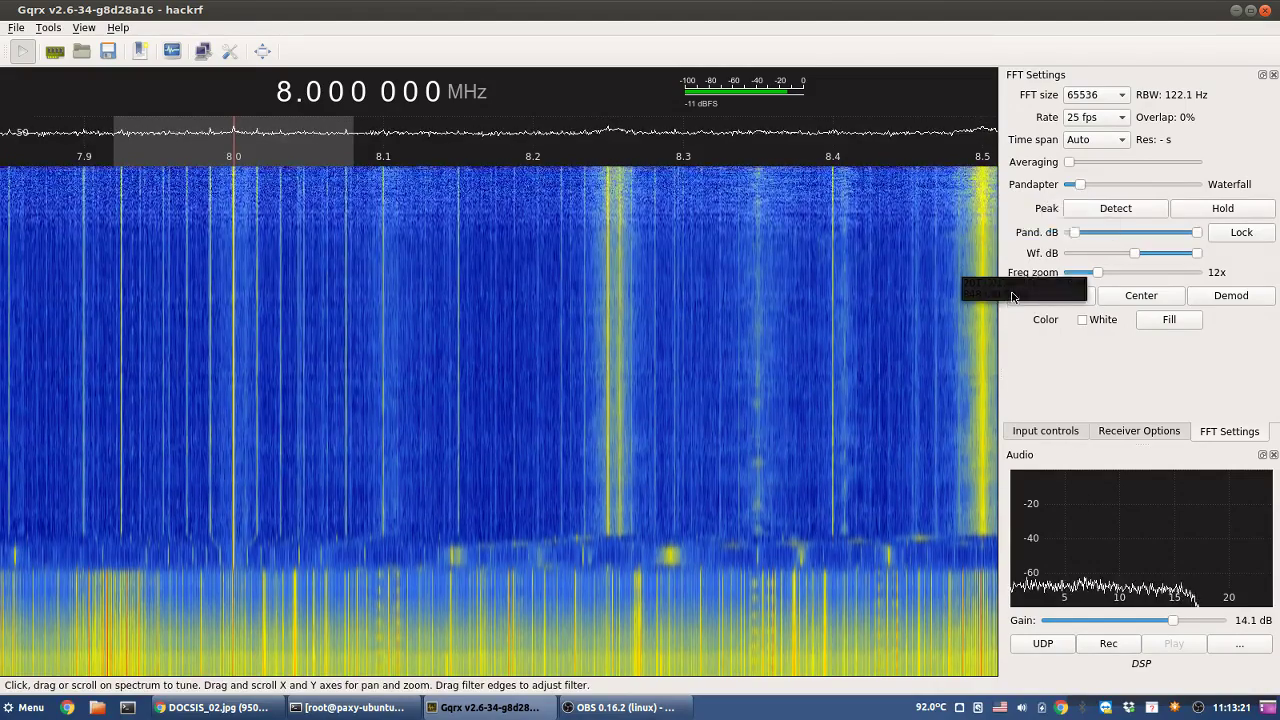
pyautogui.moveTo(1134, 253); pyautogui.dragTo(1126, 259)
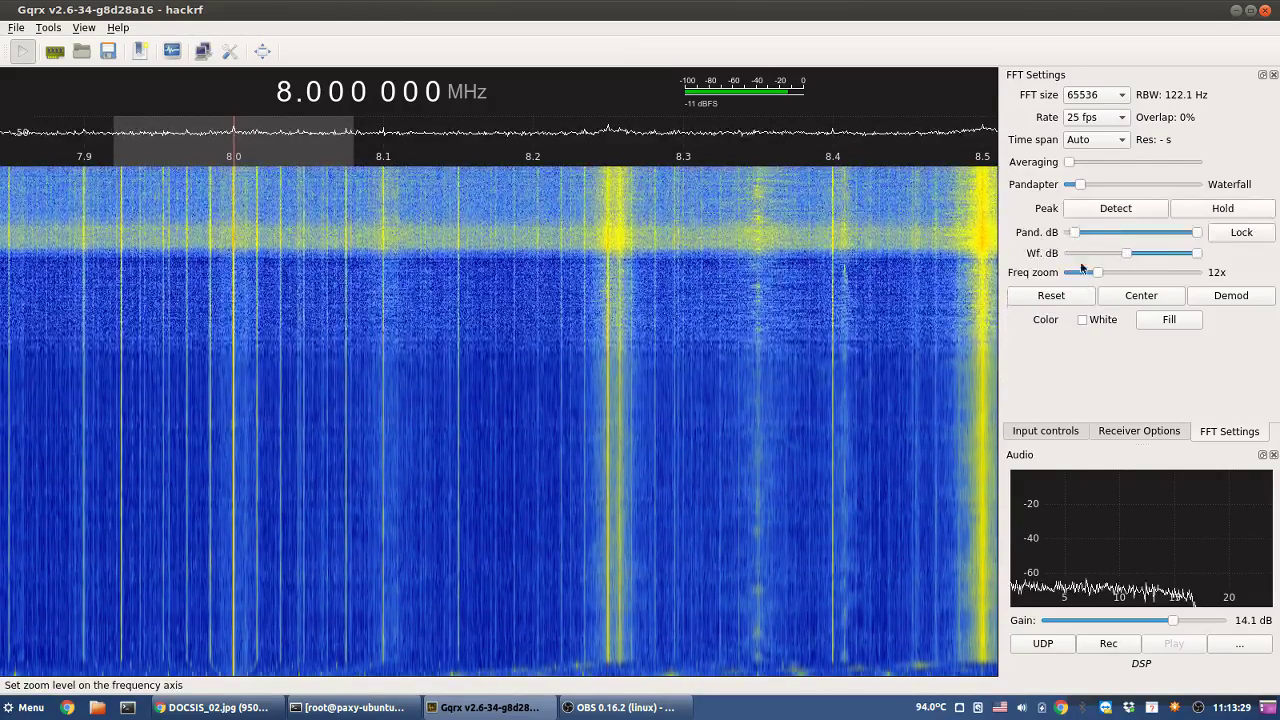
pyautogui.moveTo(1073, 238); pyautogui.dragTo(1140, 249)
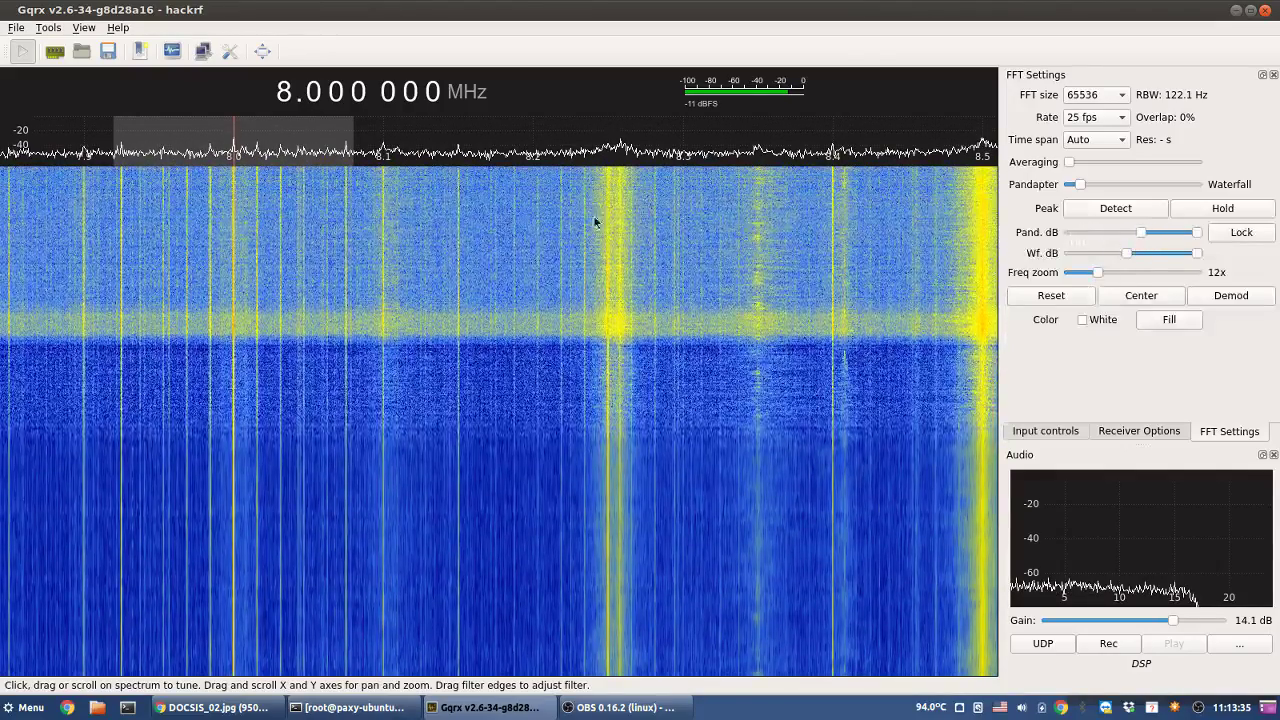
# - Tune to the strong signal near 8.173 MHz, clear the lower digits, and reset the spectrum to 1x zoom
pyautogui.click(616, 212)
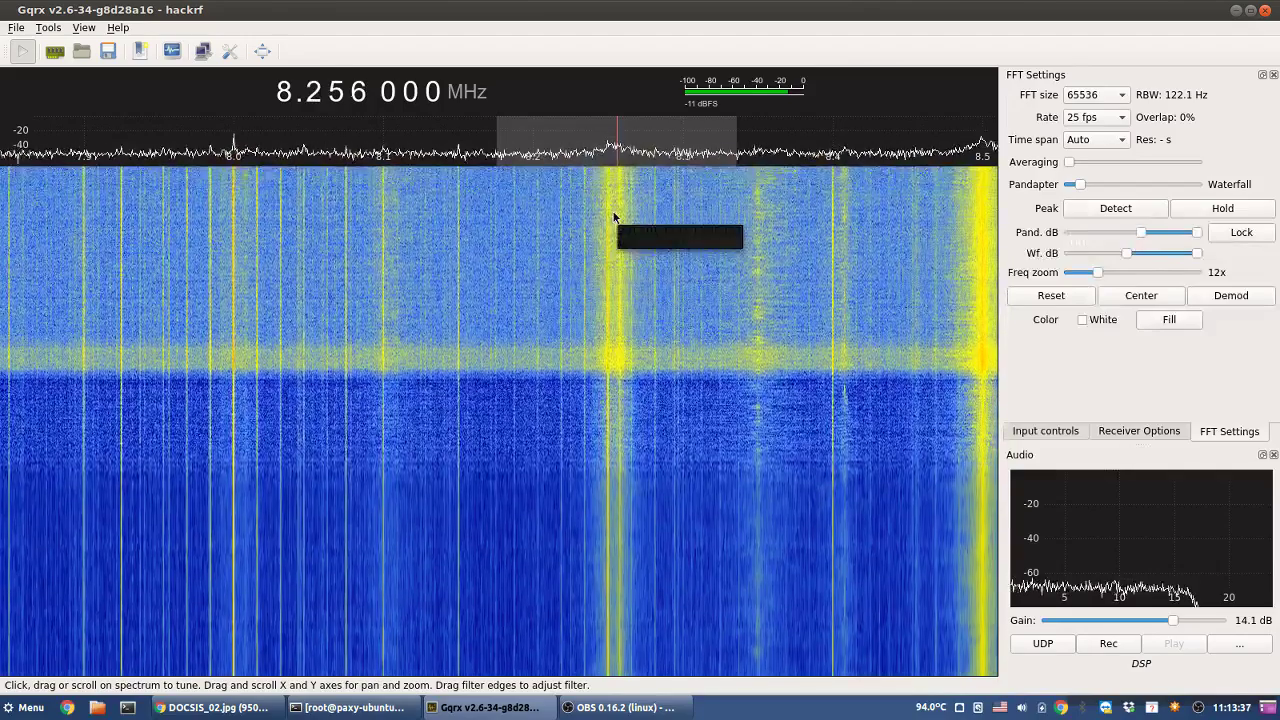
pyautogui.moveTo(614, 214); pyautogui.dragTo(493, 253)
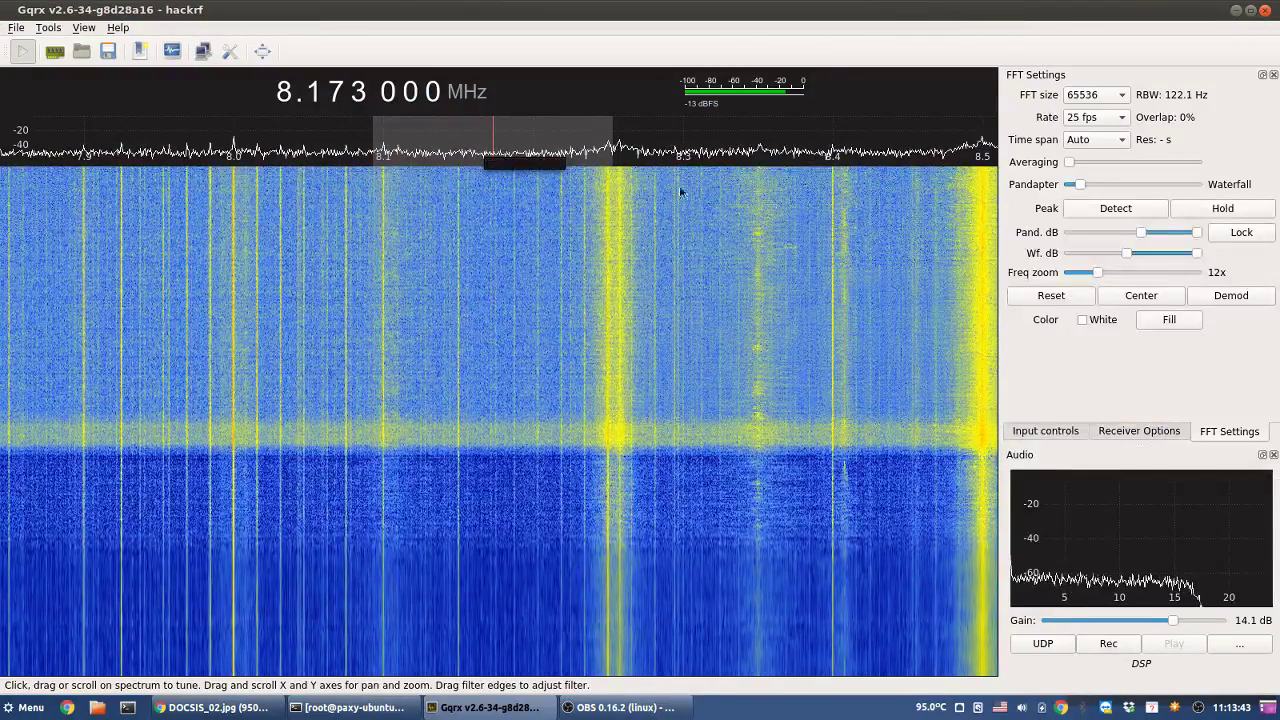
pyautogui.rightClick(288, 92)
pyautogui.scroll(2, 288, 92)
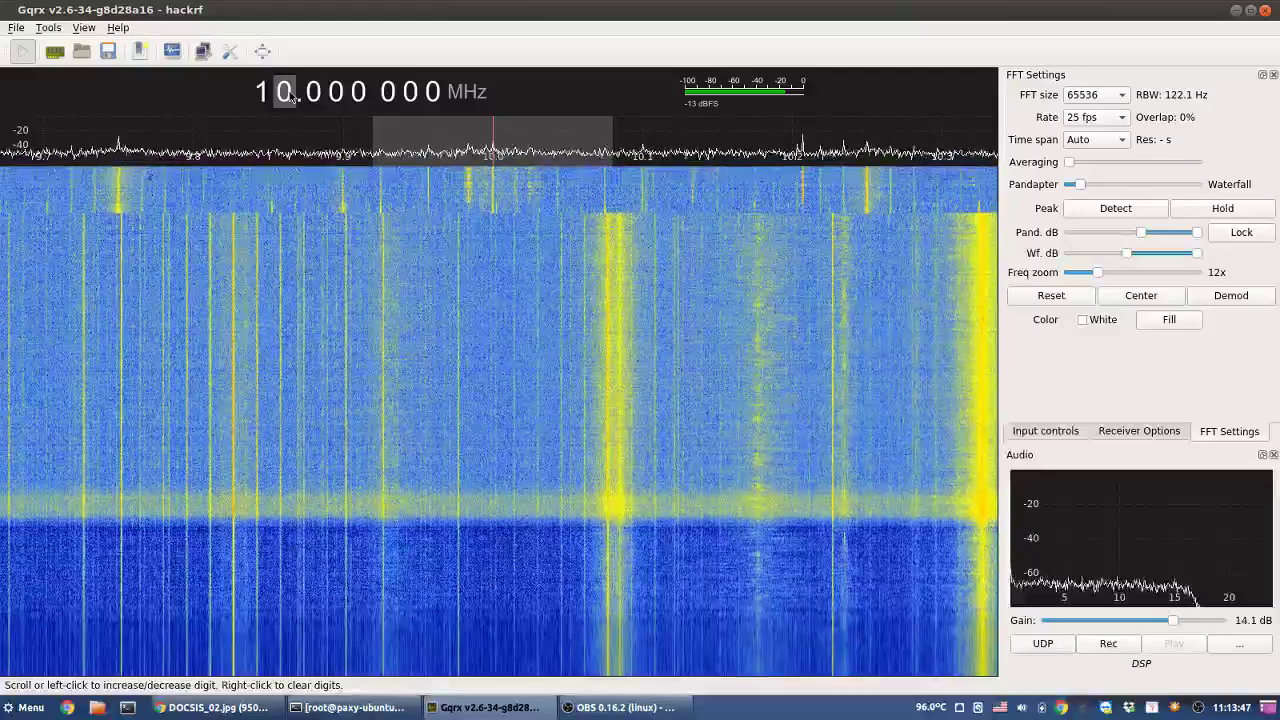
pyautogui.scroll(-1, 290, 95)
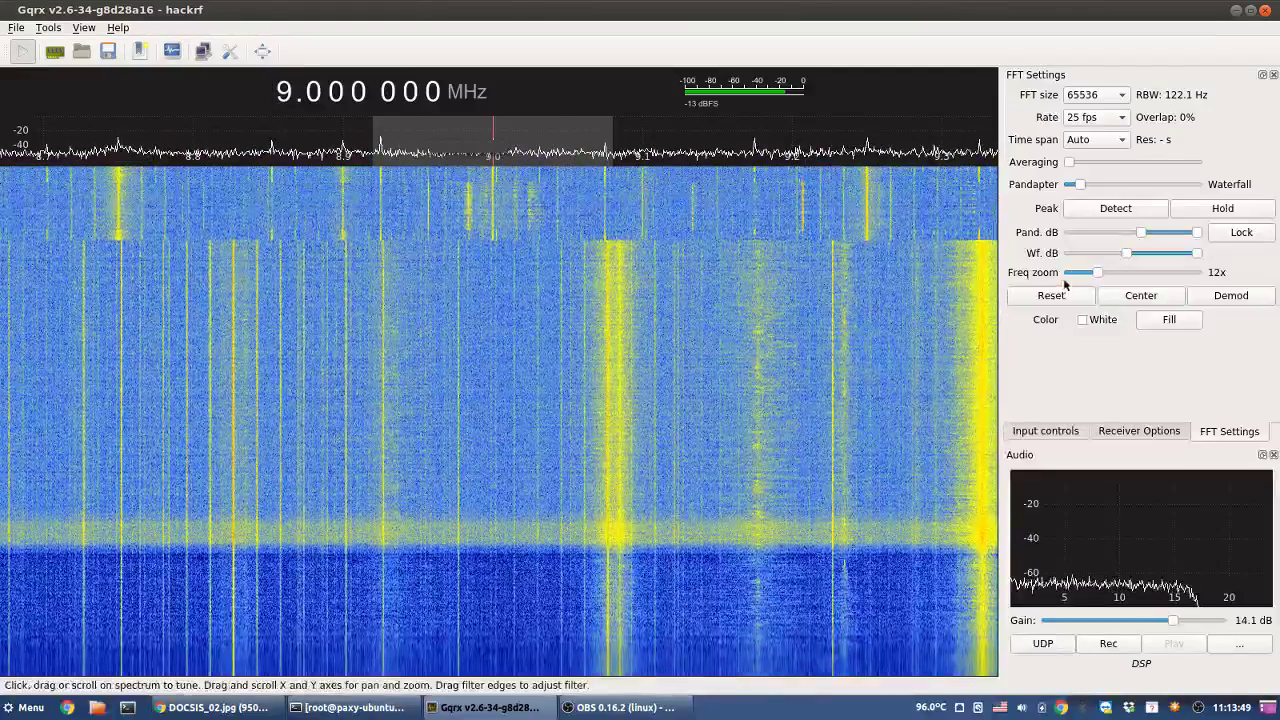
pyautogui.moveTo(1097, 272); pyautogui.dragTo(1024, 275)
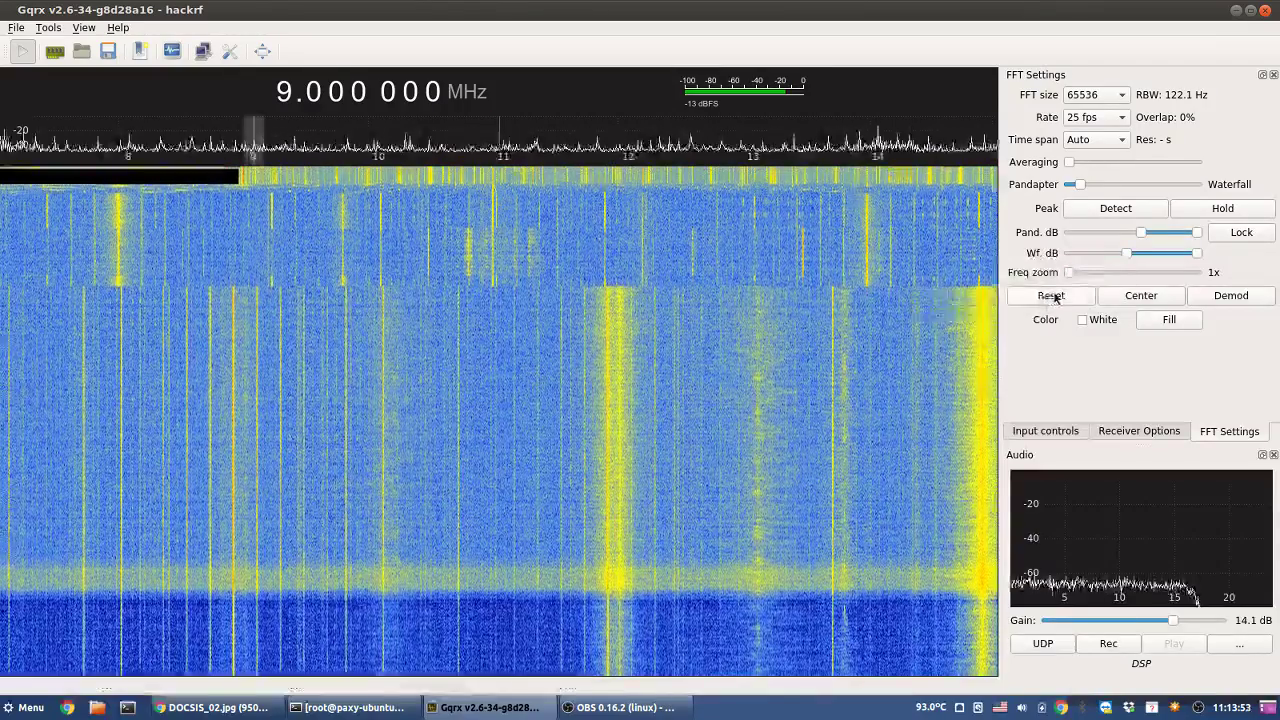
pyautogui.click(1050, 295)
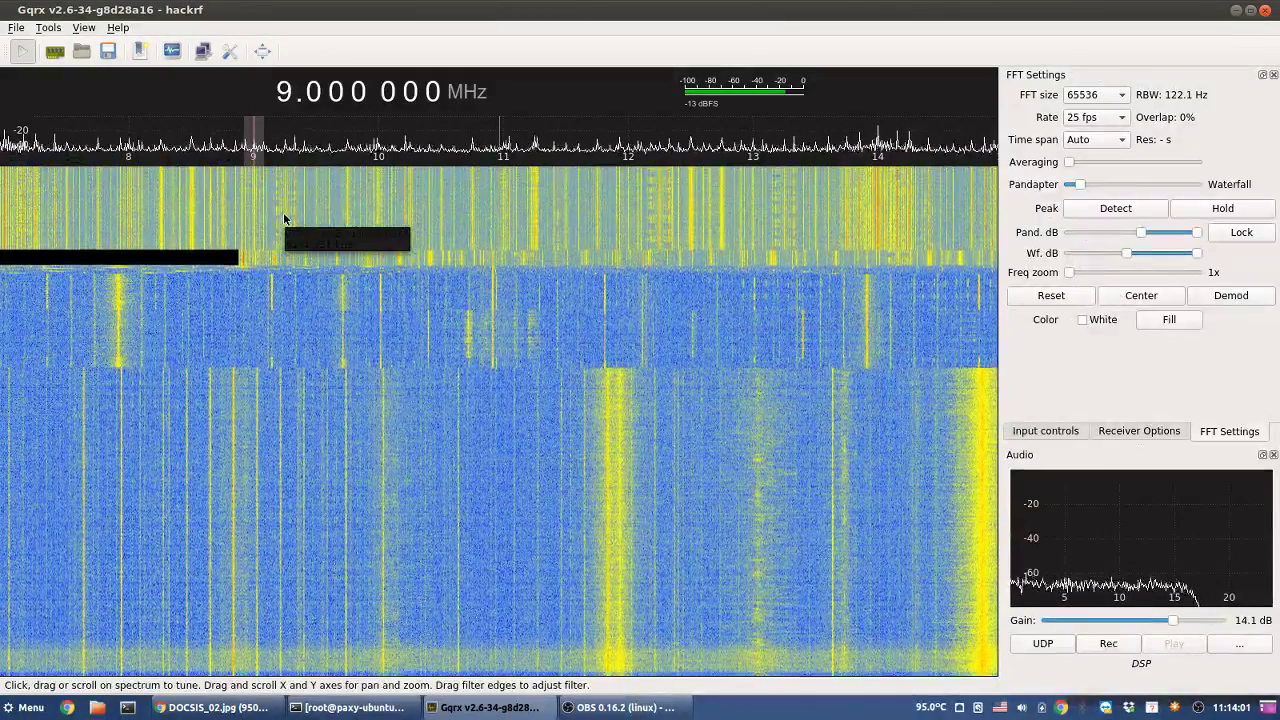
# - Tune to 11.239 MHz and raise the waterfall's lower dB limit to darken it
pyautogui.click(533, 228)
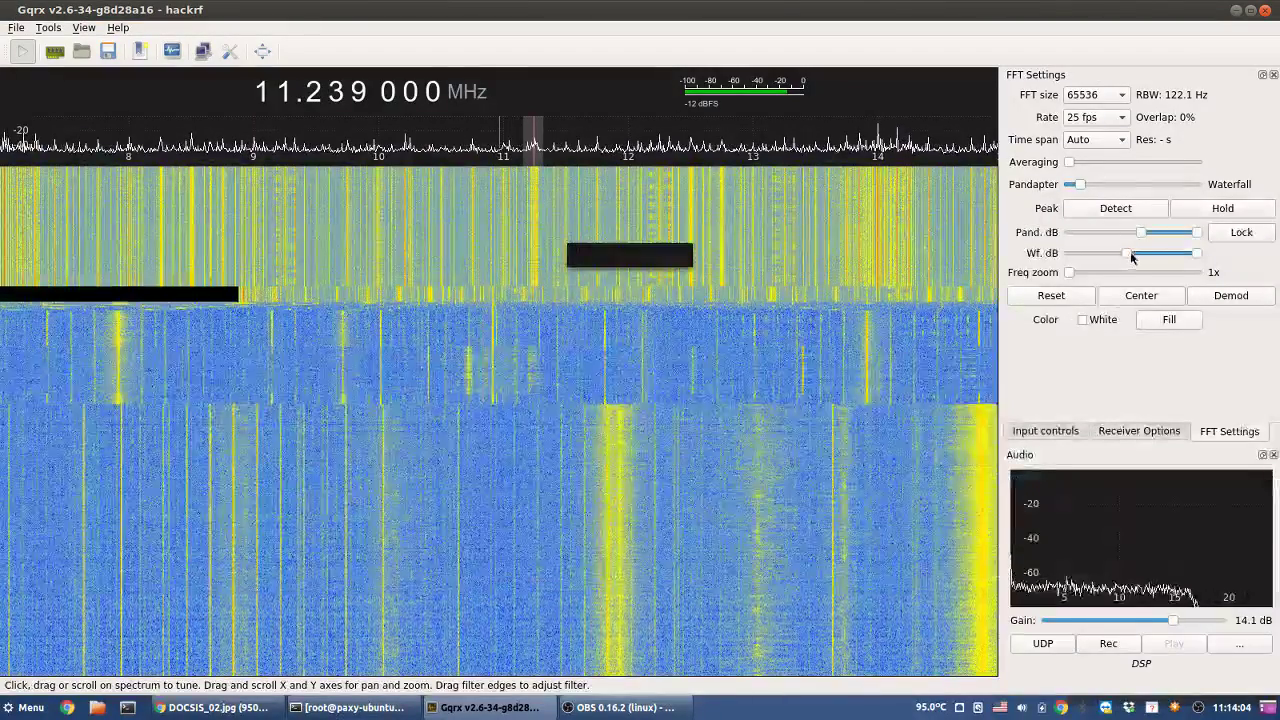
pyautogui.moveTo(1132, 258); pyautogui.dragTo(1122, 258)
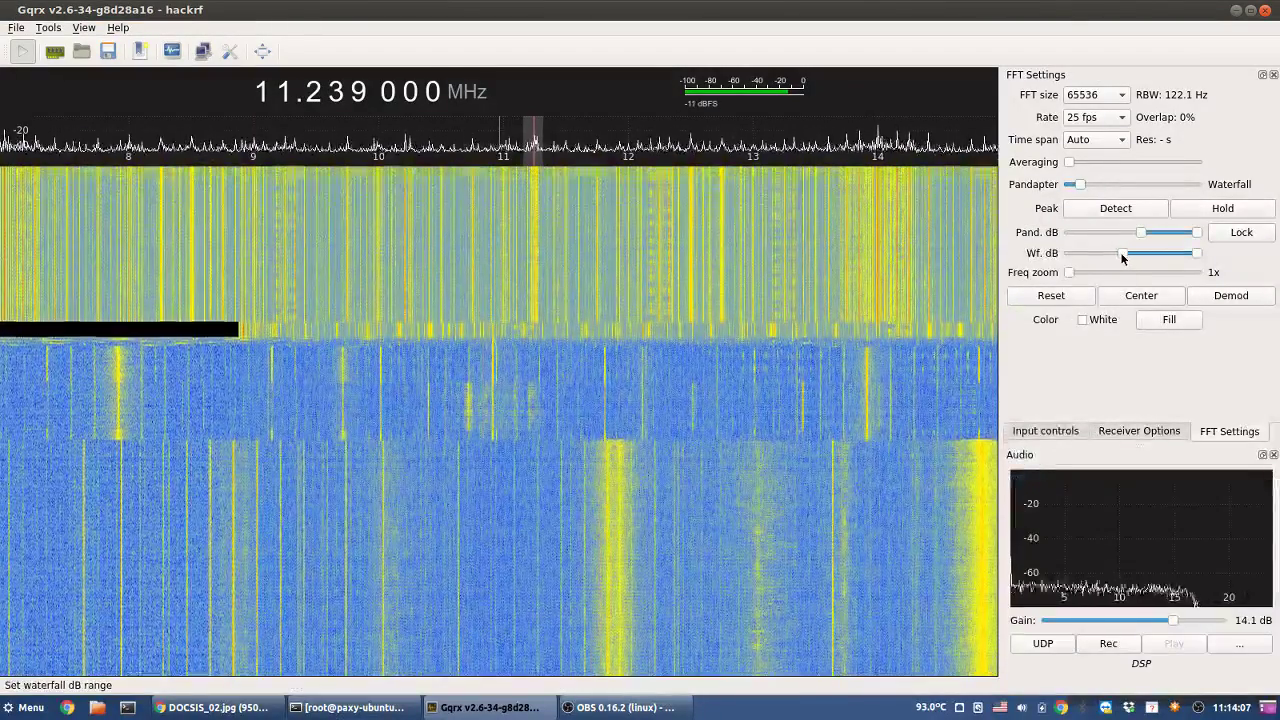
pyautogui.moveTo(1122, 258); pyautogui.dragTo(1131, 262)
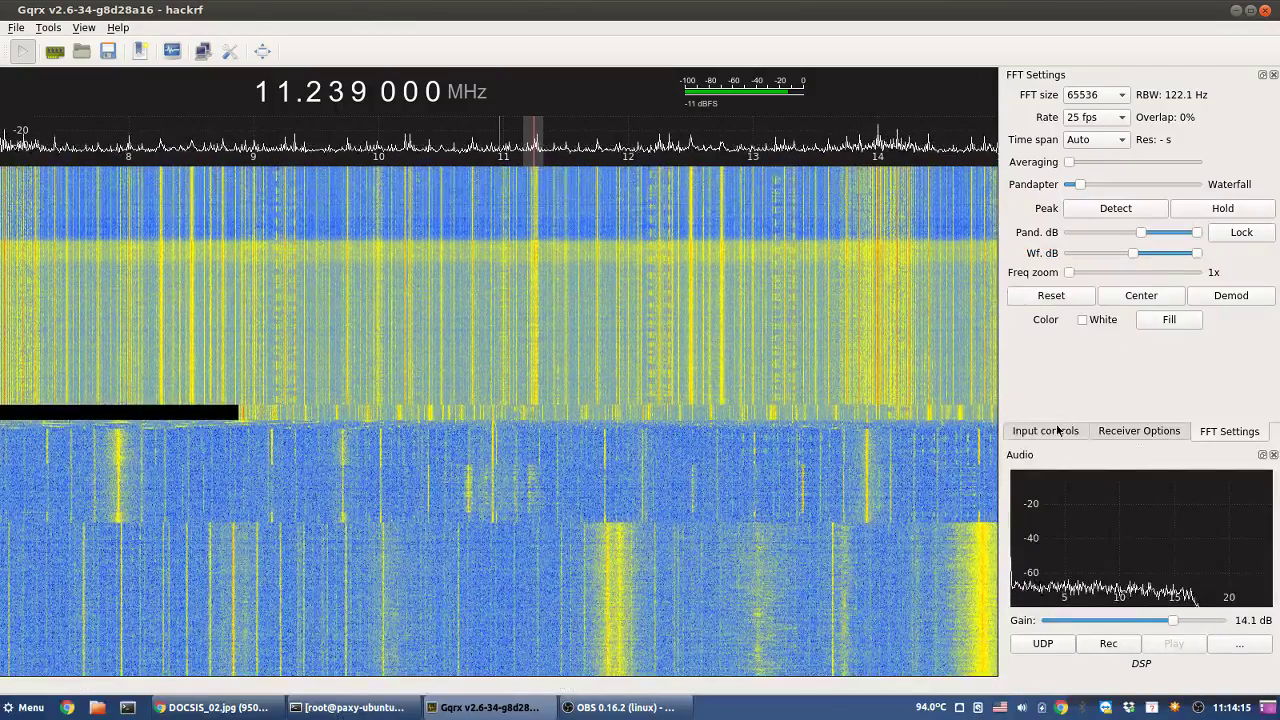
# - Sweep the tuning up to about 12.482 MHz, briefly checking the DOCSIS frequency chart
pyautogui.click(662, 232)
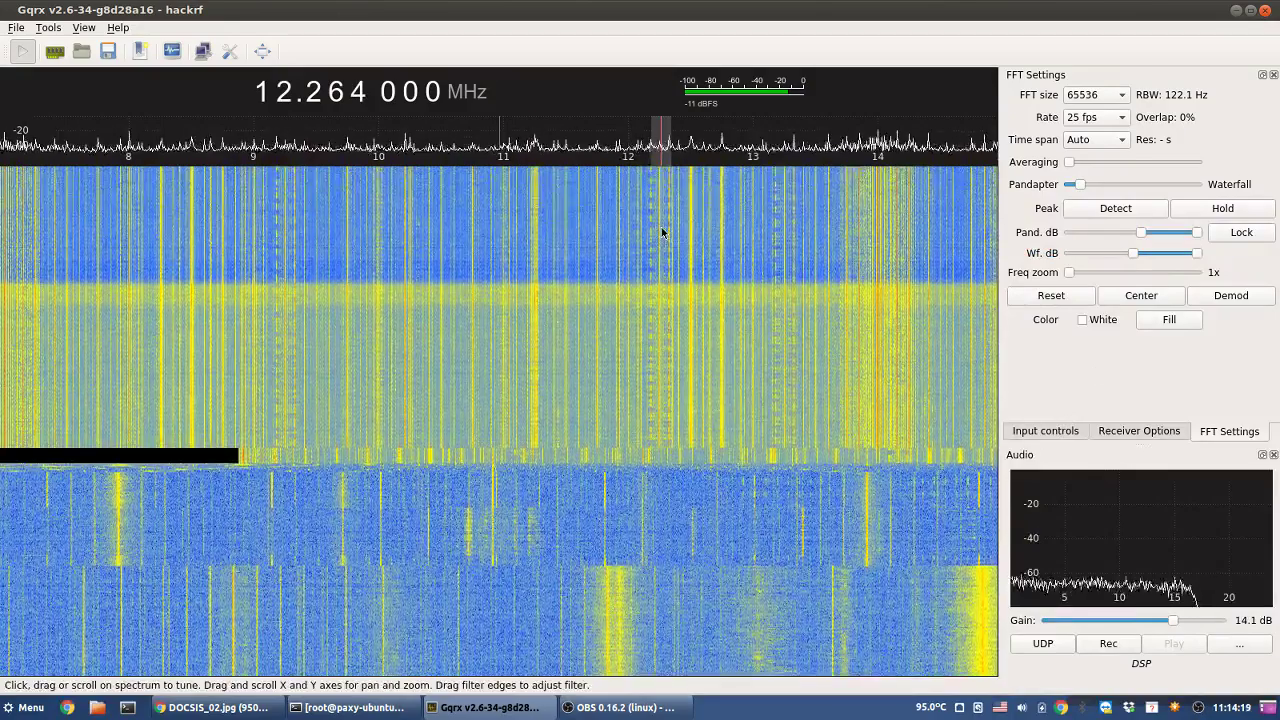
pyautogui.click(657, 233)
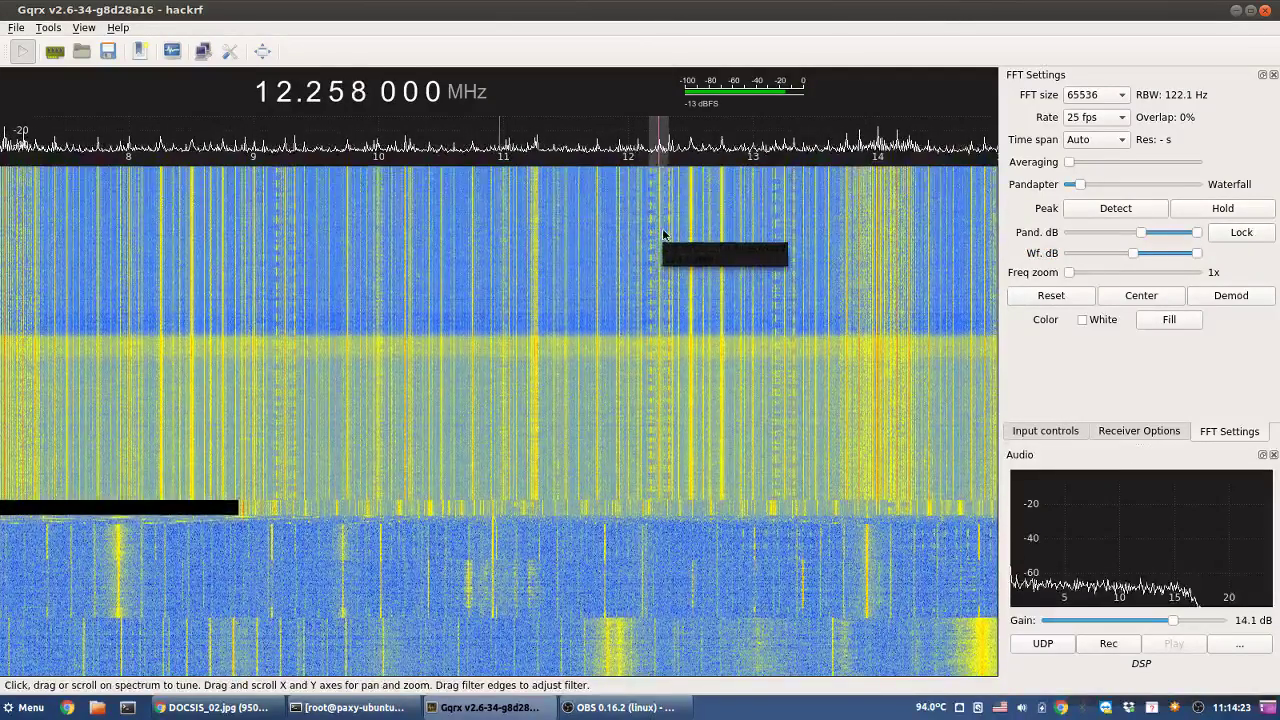
pyautogui.moveTo(668, 235); pyautogui.dragTo(690, 238)
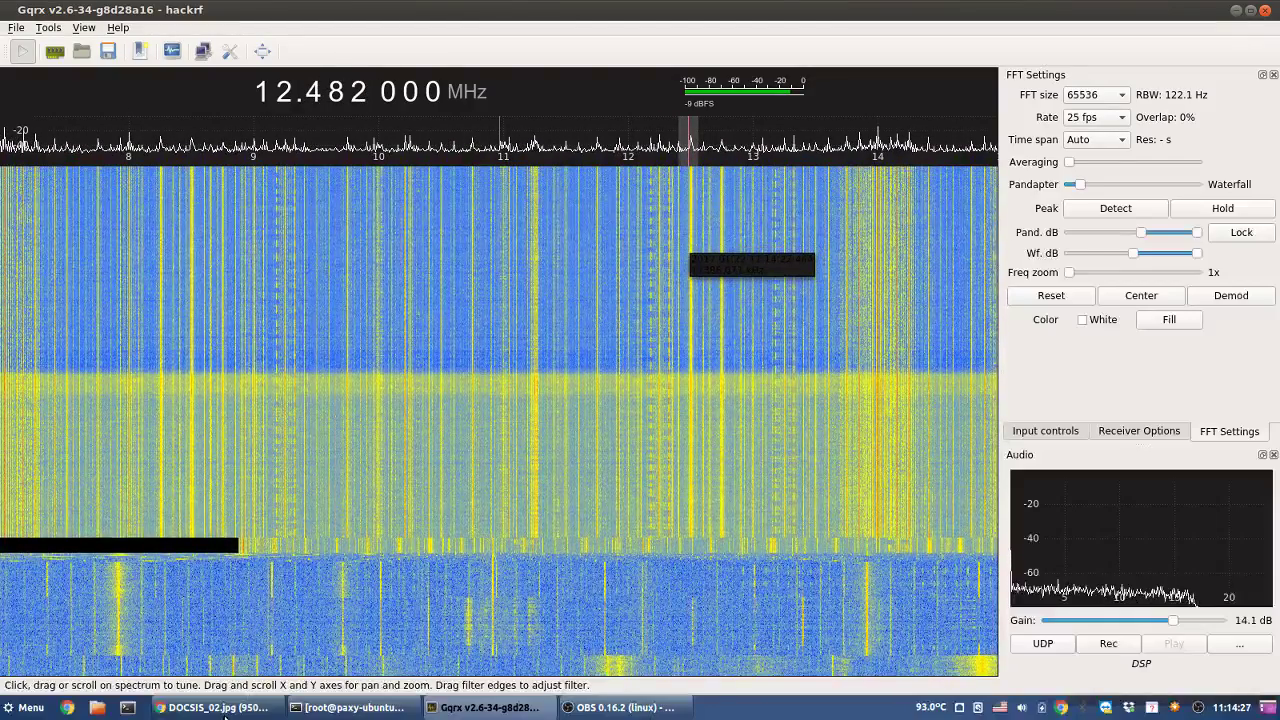
pyautogui.click(212, 707)
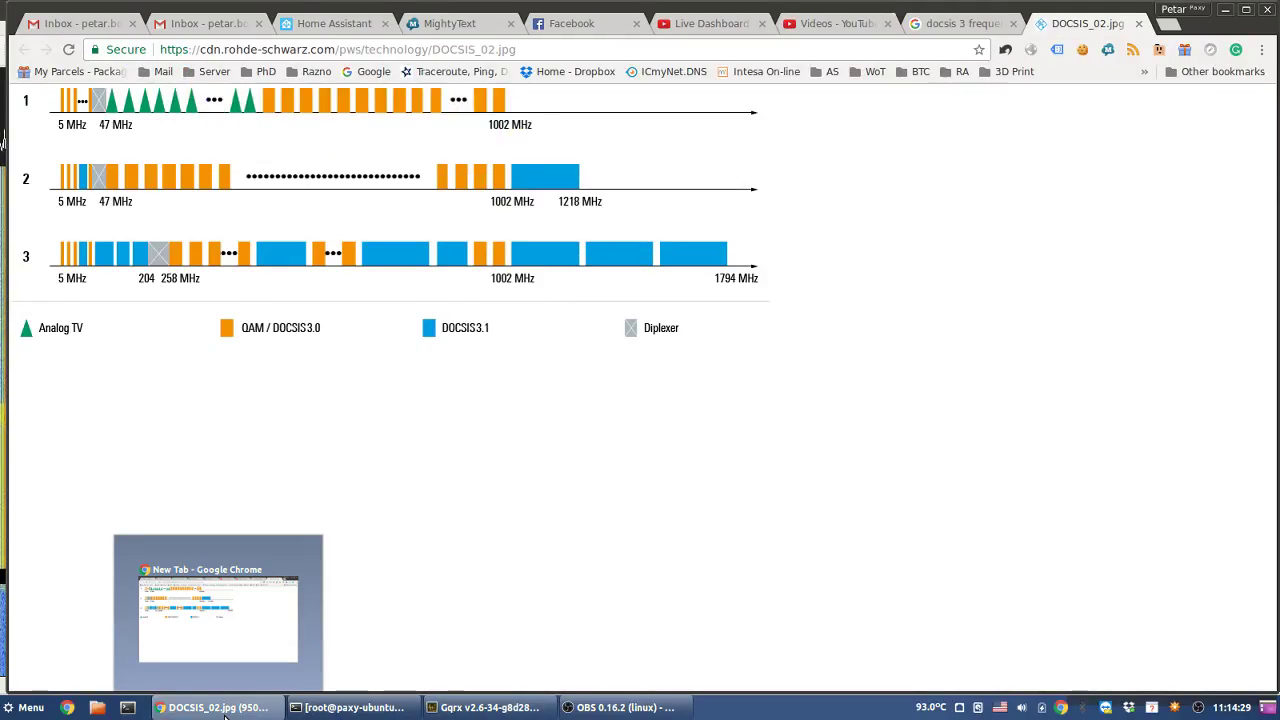
pyautogui.click(224, 714)
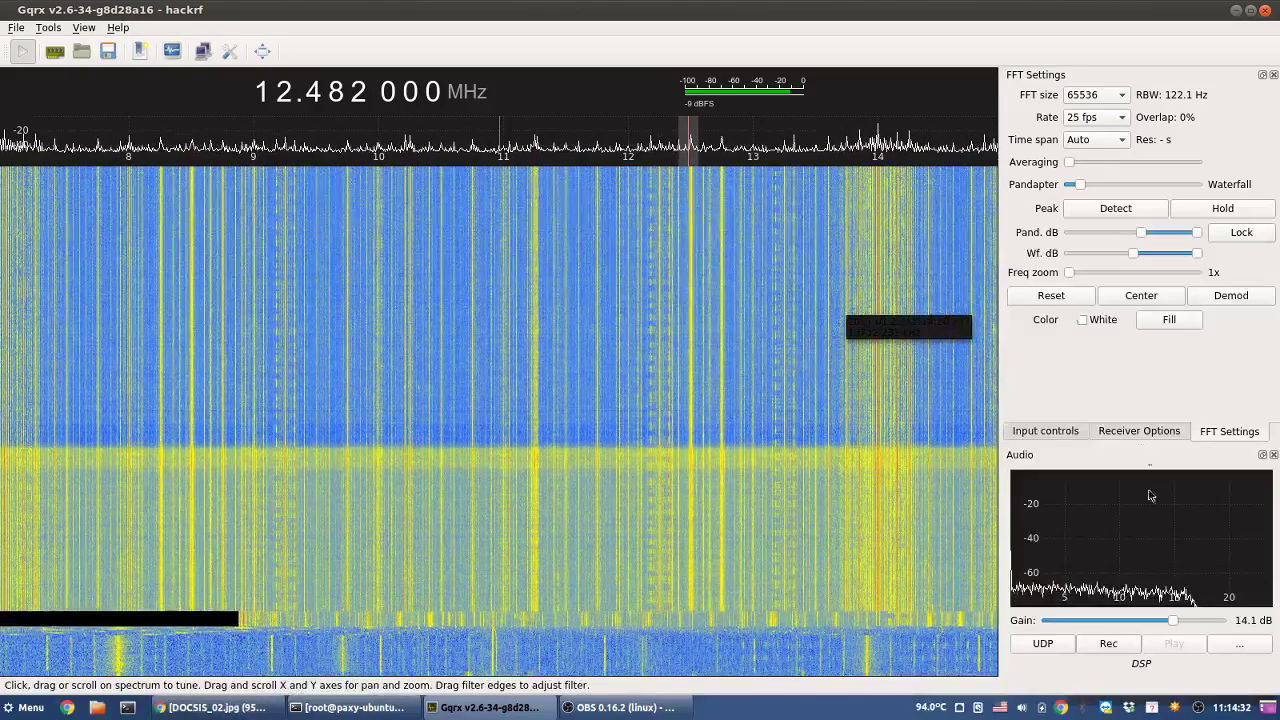
# - Zoom the frequency axis to 25x and tune to the signal near 12.176 MHz
pyautogui.moveTo(1067, 270); pyautogui.dragTo(1076, 270)
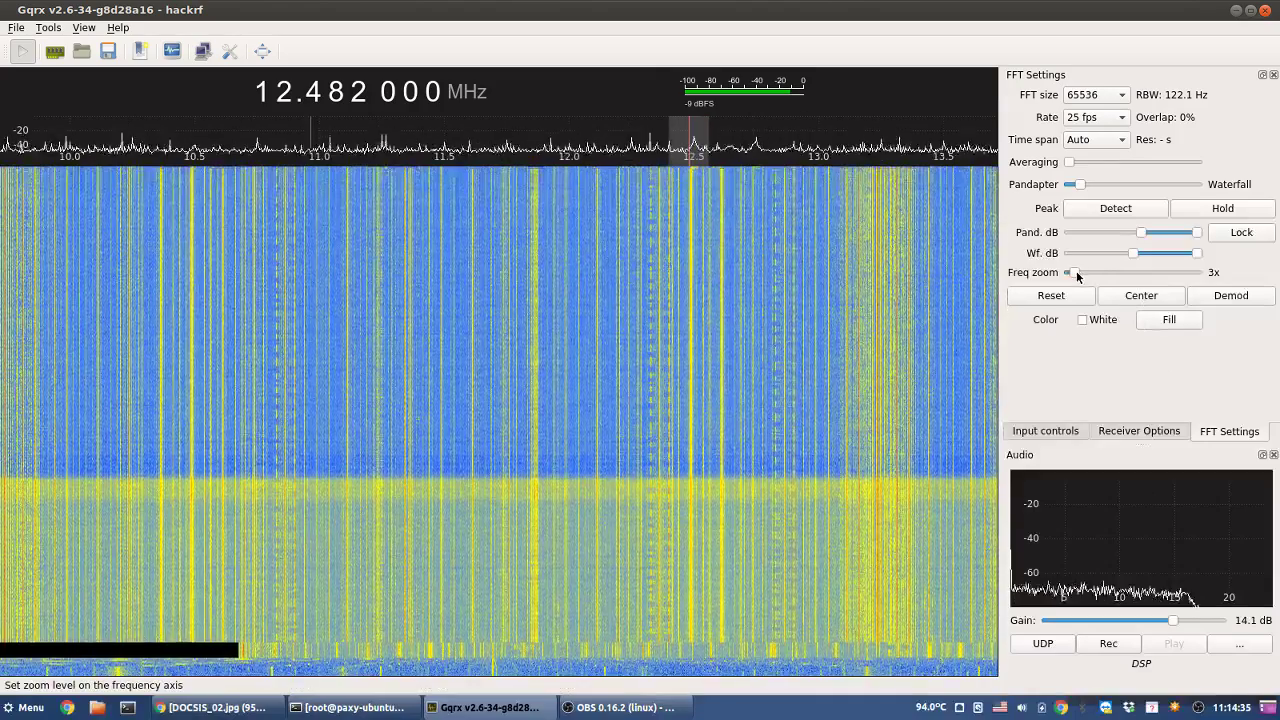
pyautogui.click(1090, 277)
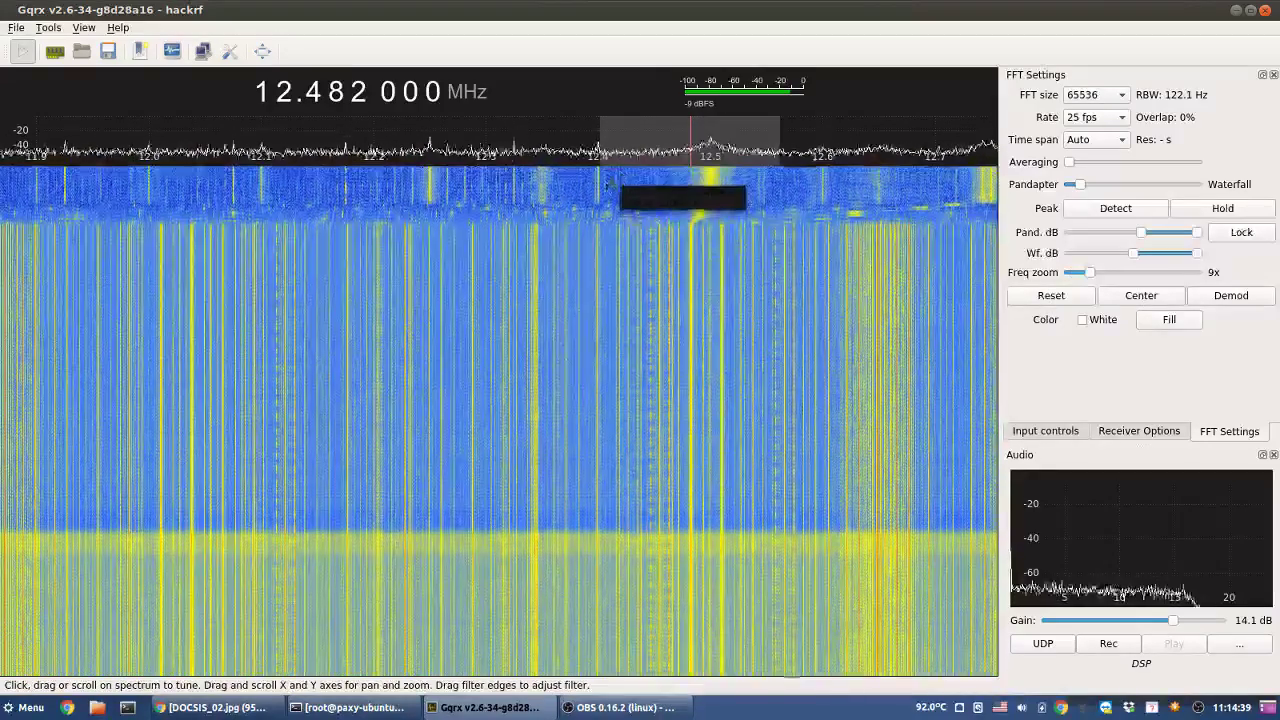
pyautogui.click(345, 207)
pyautogui.click(345, 207)
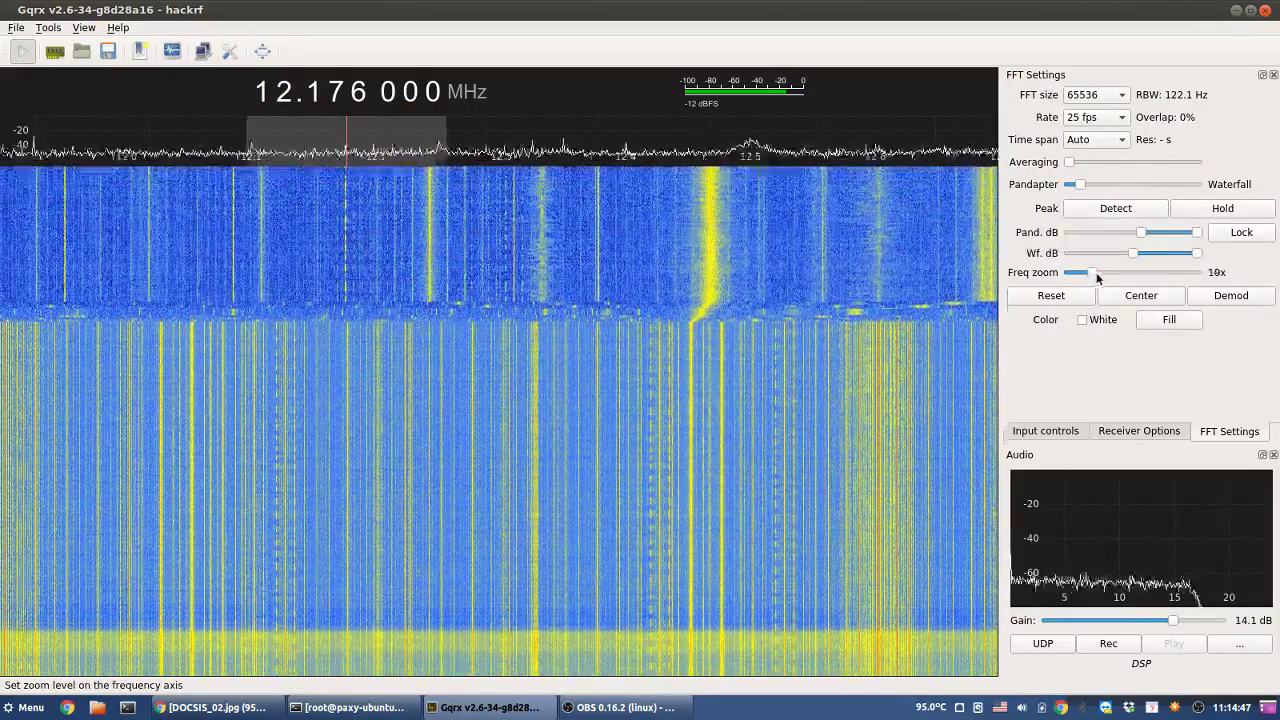
pyautogui.moveTo(1089, 277); pyautogui.dragTo(1130, 277)
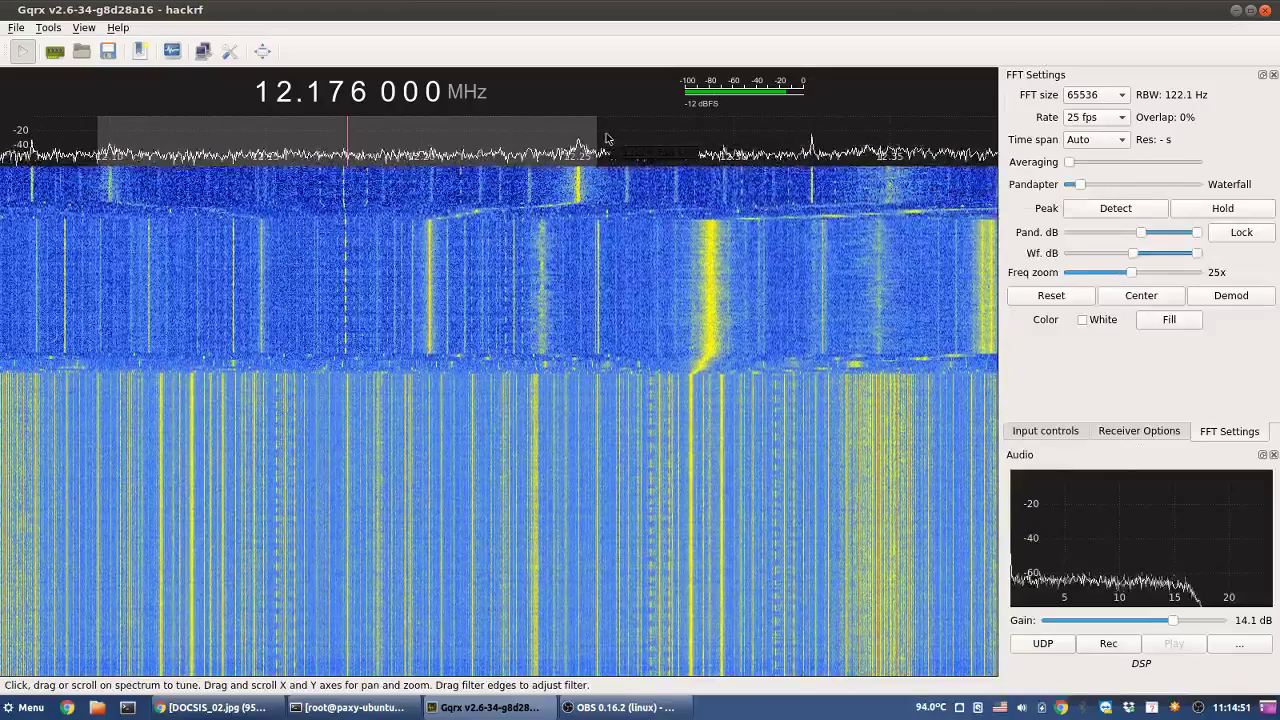
# - Narrow the receive filter tightly around 12.175 MHz and bring up the FFT size choices
pyautogui.moveTo(597, 130); pyautogui.dragTo(528, 128)
pyautogui.moveTo(412, 130); pyautogui.dragTo(380, 130)
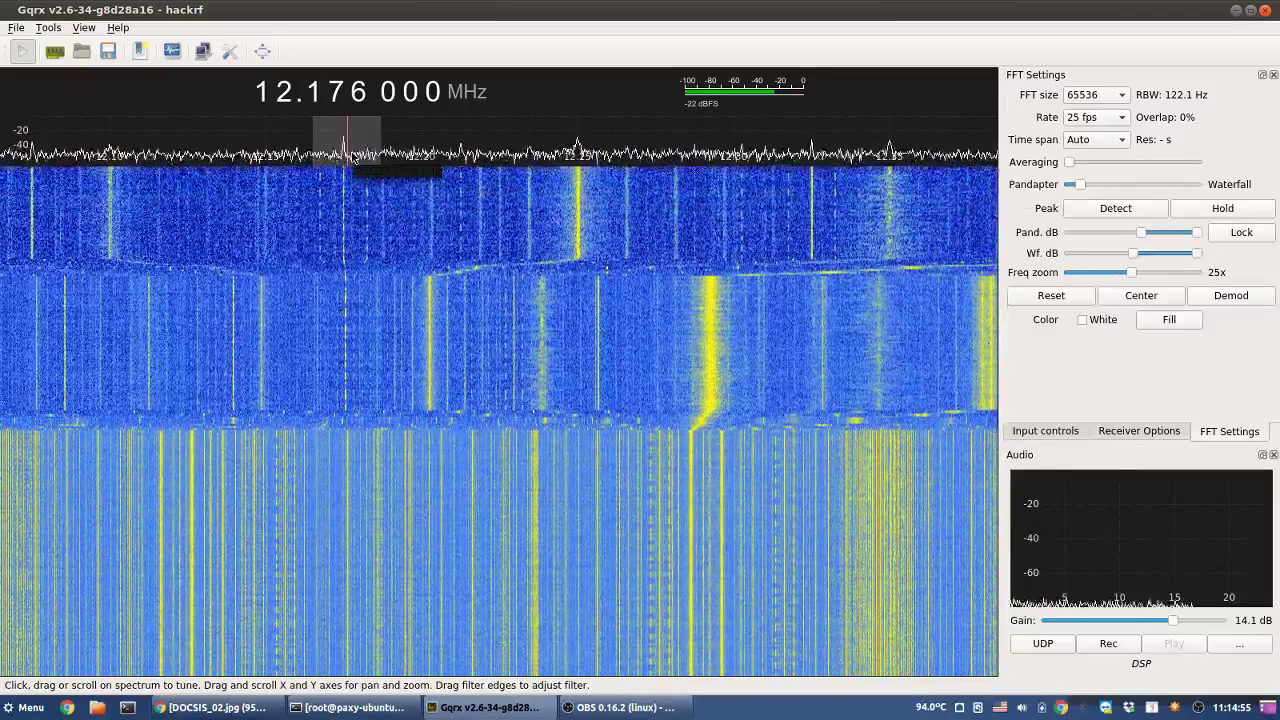
pyautogui.scroll(-1, 364, 158)
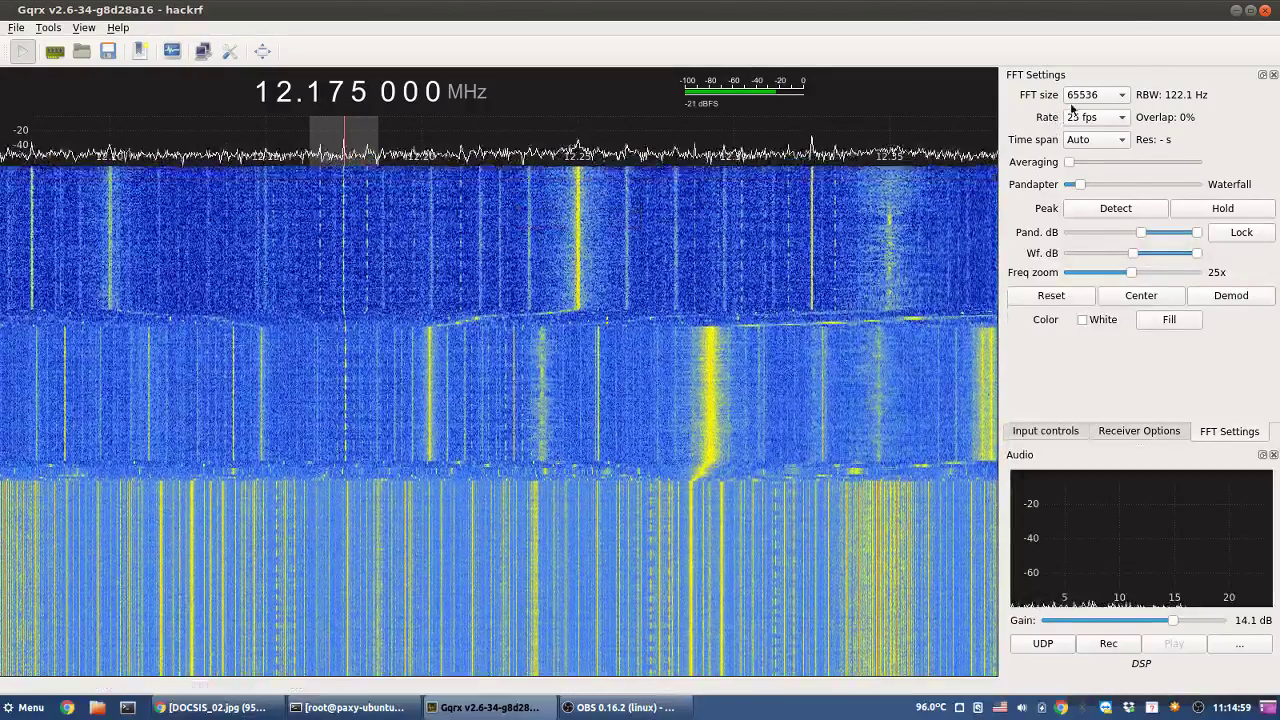
pyautogui.click(1108, 97)
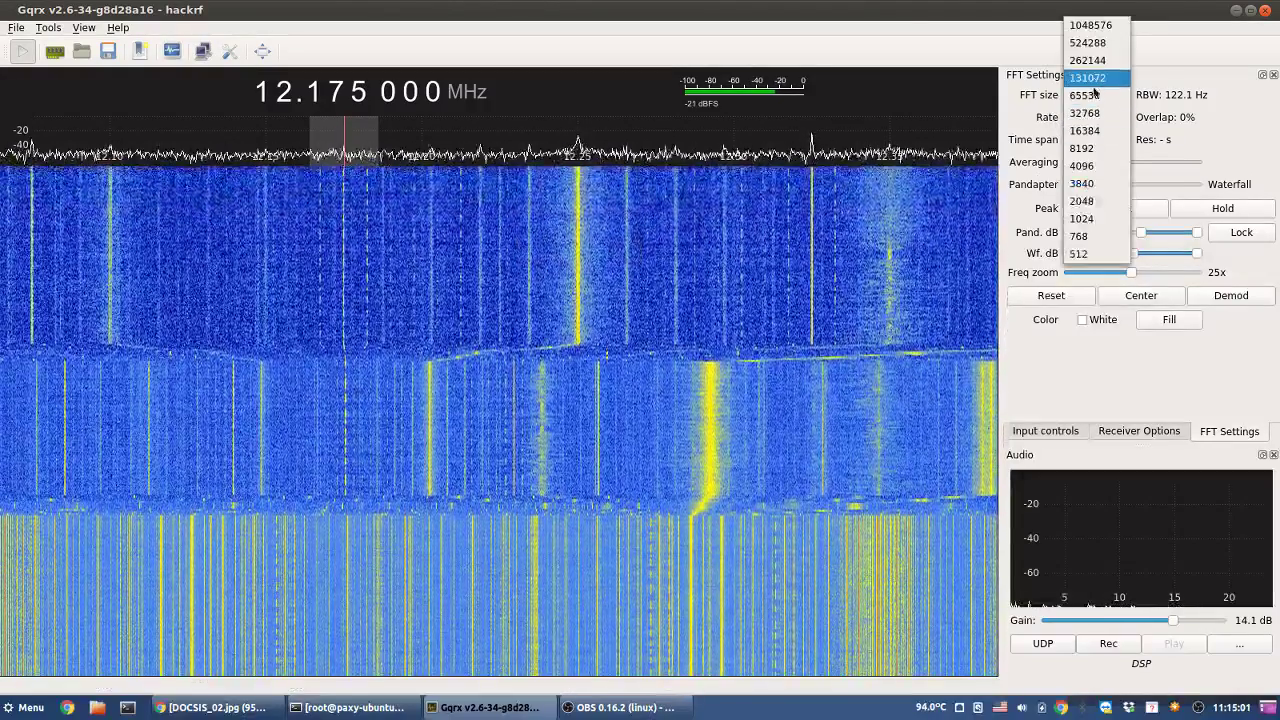
# - Set FFT size to 32768 (244.1 Hz resolution), adjust the input gains, then show receiver options
pyautogui.click(1087, 114)
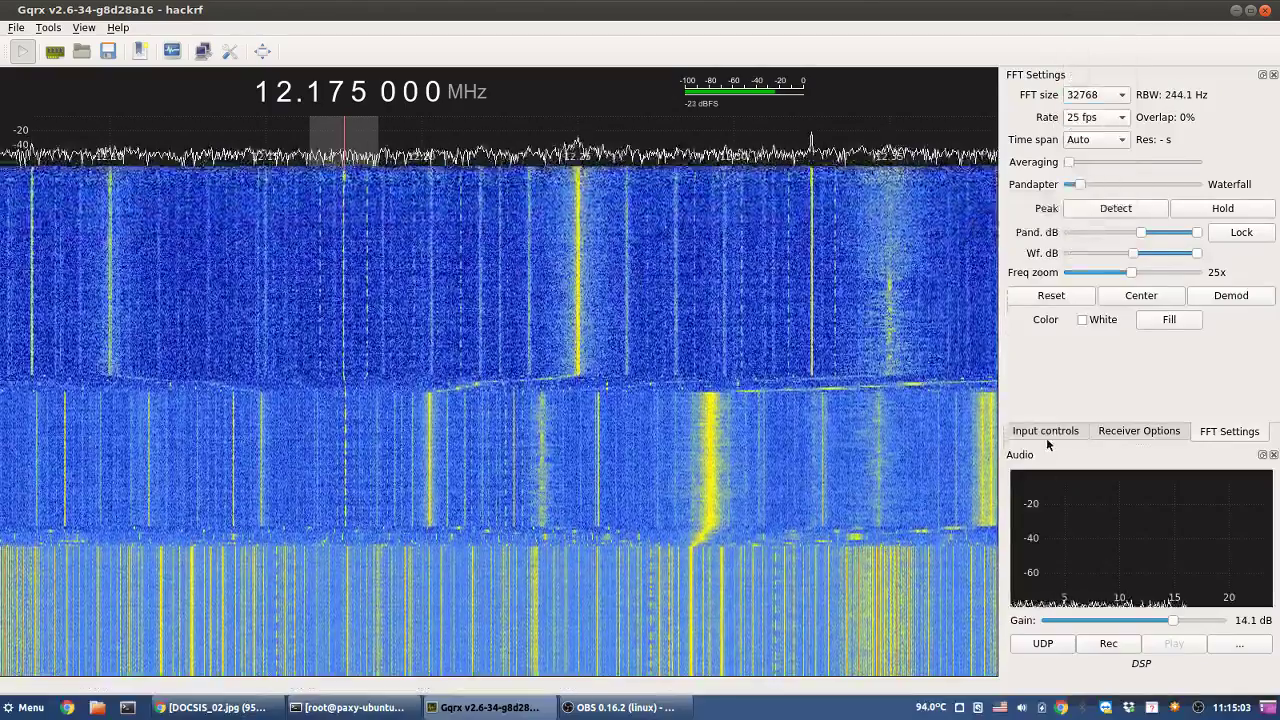
pyautogui.click(1046, 434)
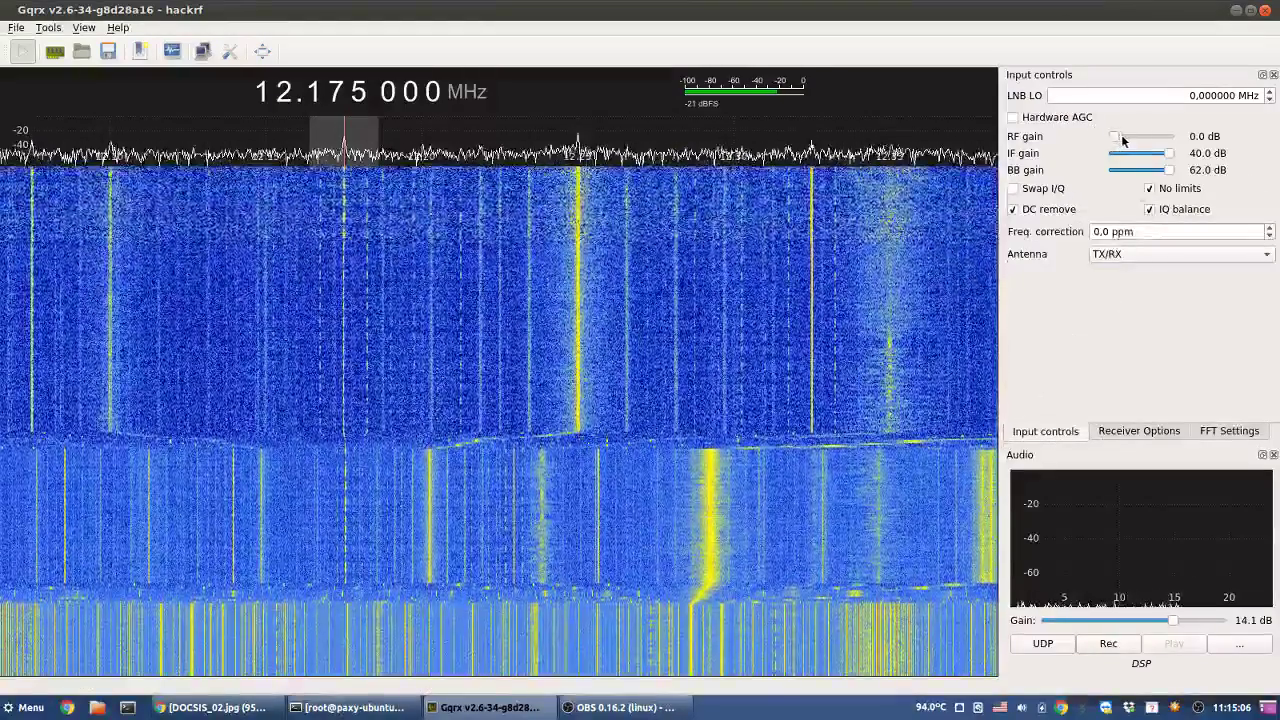
pyautogui.moveTo(1121, 134); pyautogui.dragTo(1172, 136)
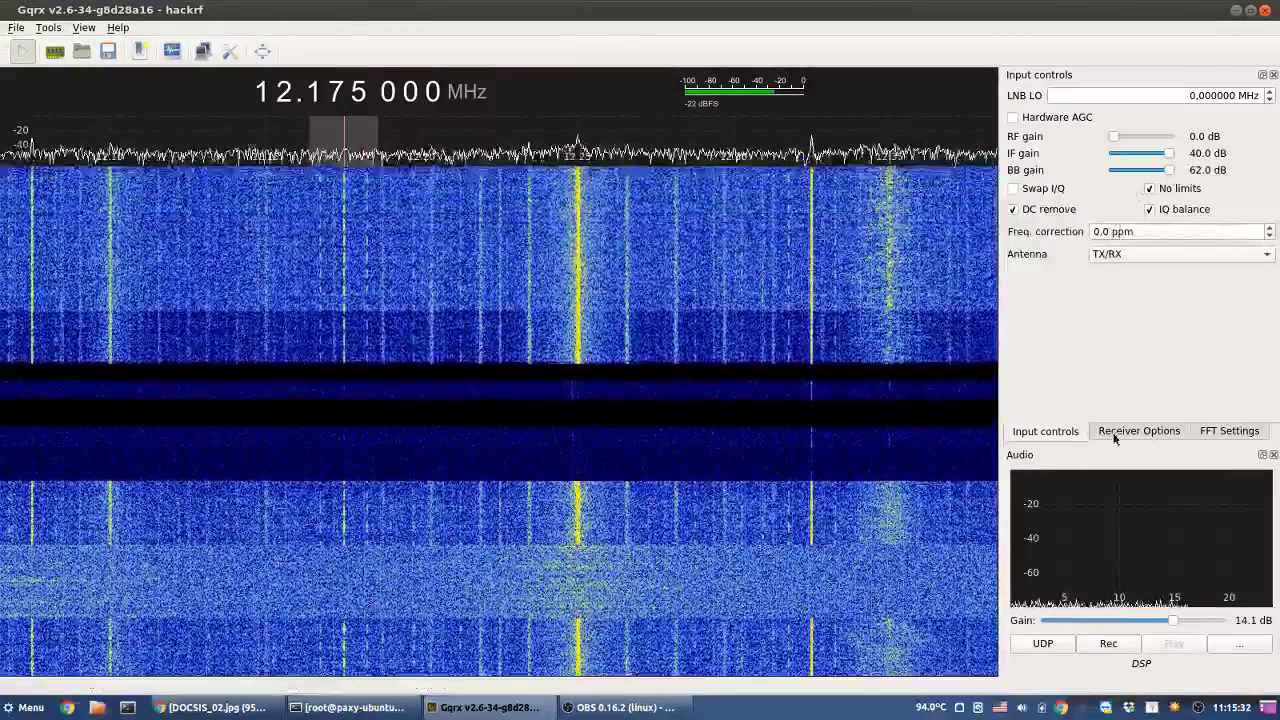
pyautogui.click(1118, 432)
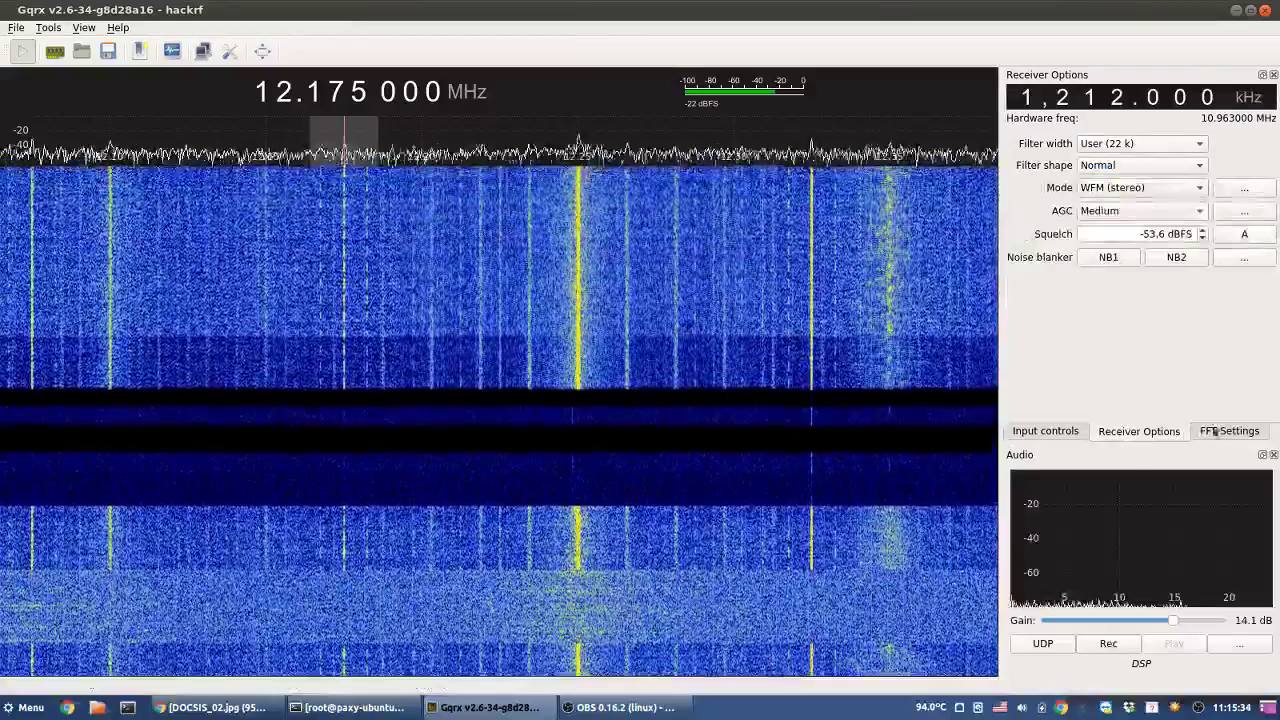
# - On FFT Settings, lower both Wf. dB minimum and maximum slightly to brighten the 12.175 MHz waterfall
pyautogui.click(1215, 431)
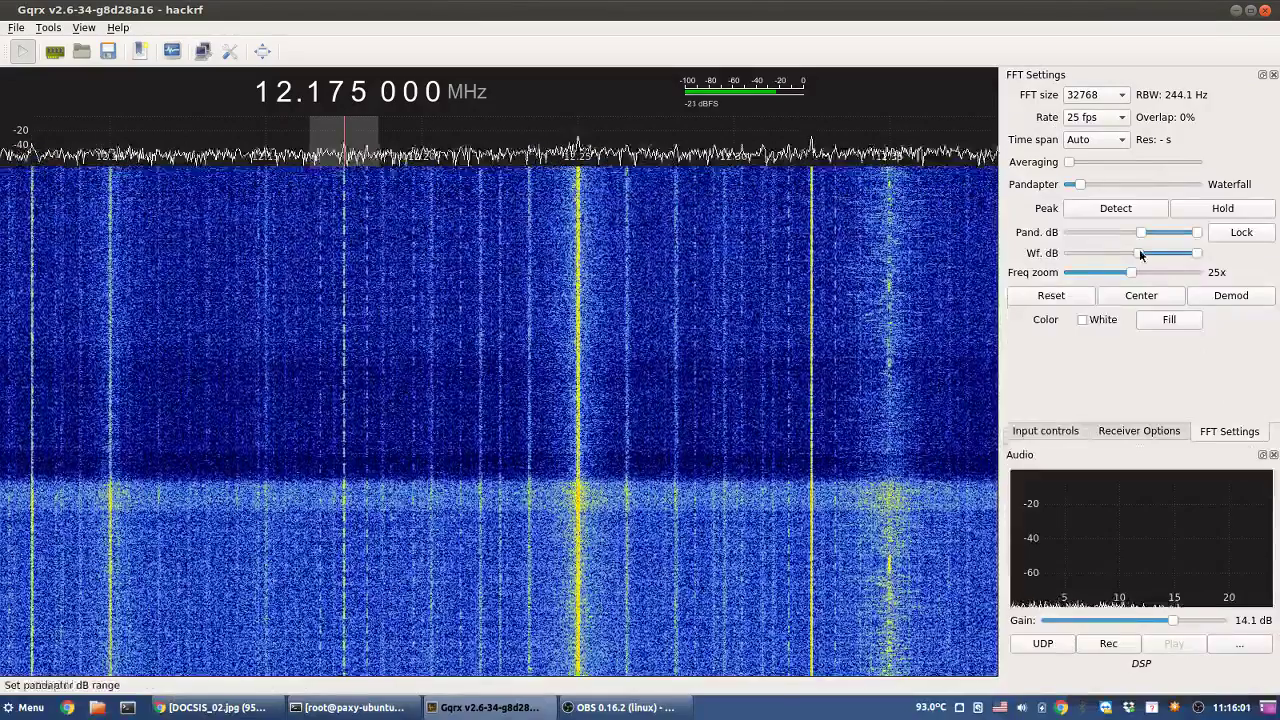
pyautogui.moveTo(1140, 256); pyautogui.dragTo(1137, 257)
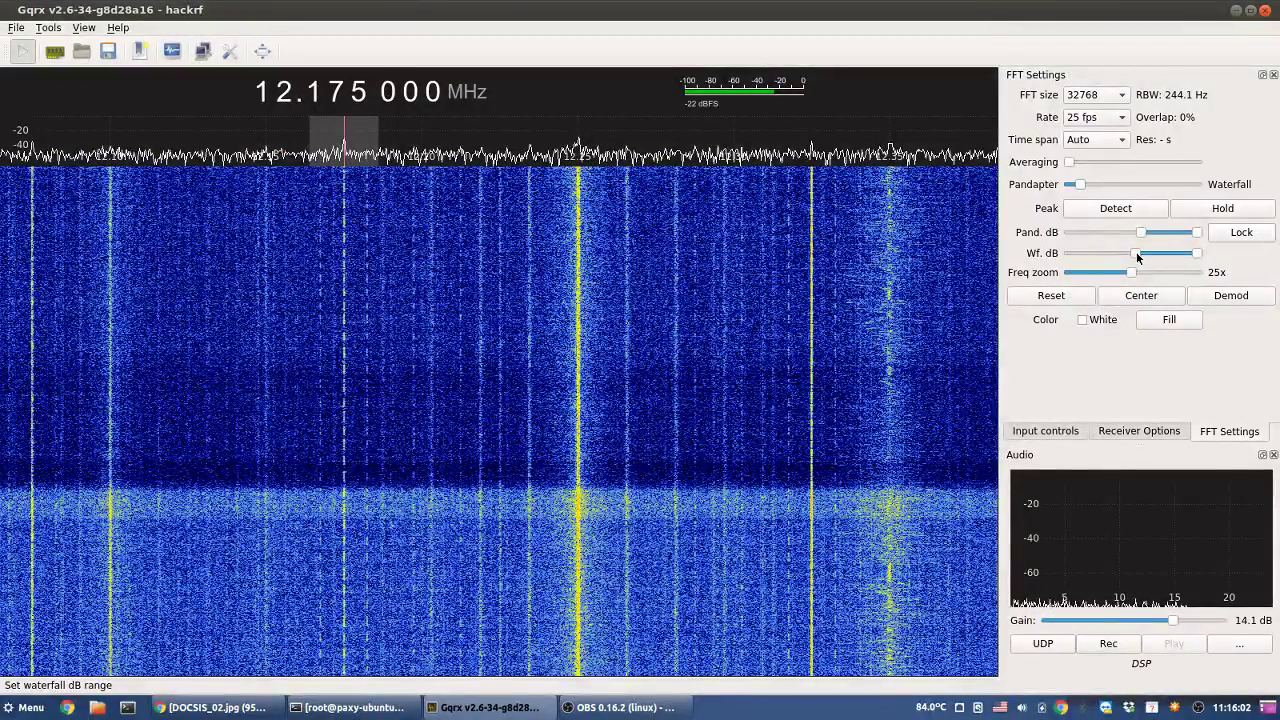
pyautogui.moveTo(1137, 257); pyautogui.dragTo(1132, 258)
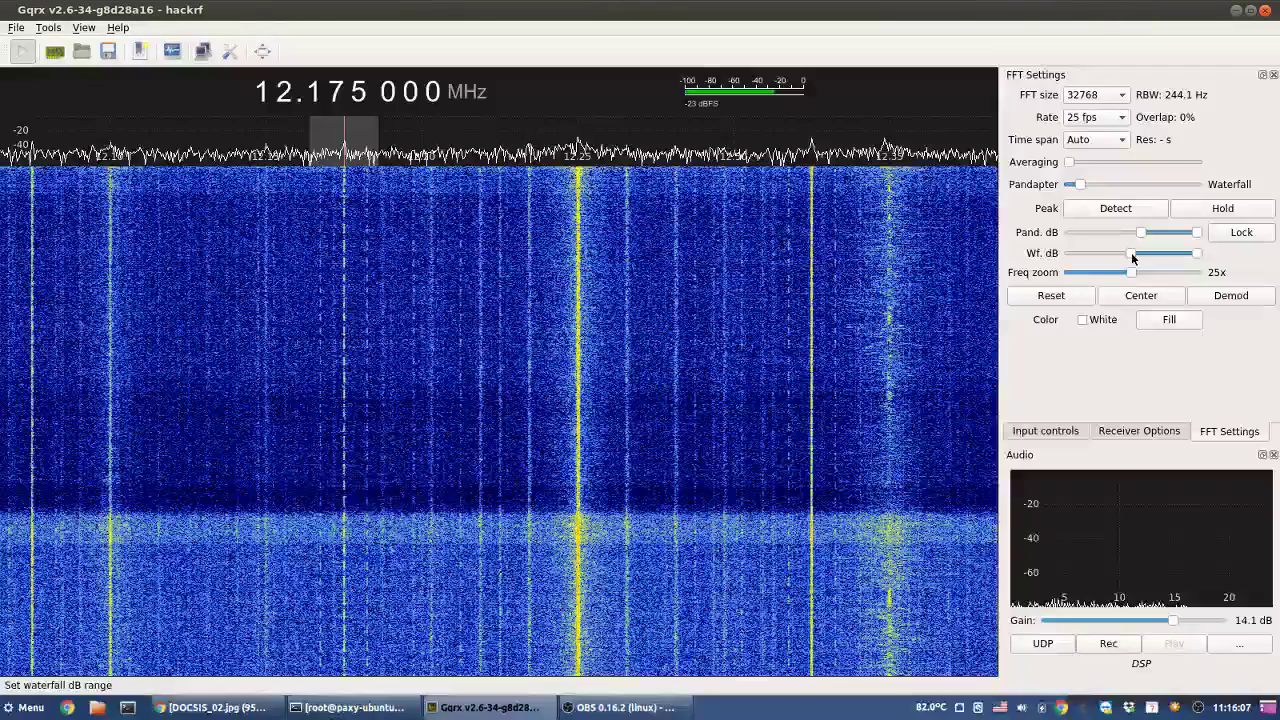
pyautogui.moveTo(1197, 255); pyautogui.dragTo(1193, 258)
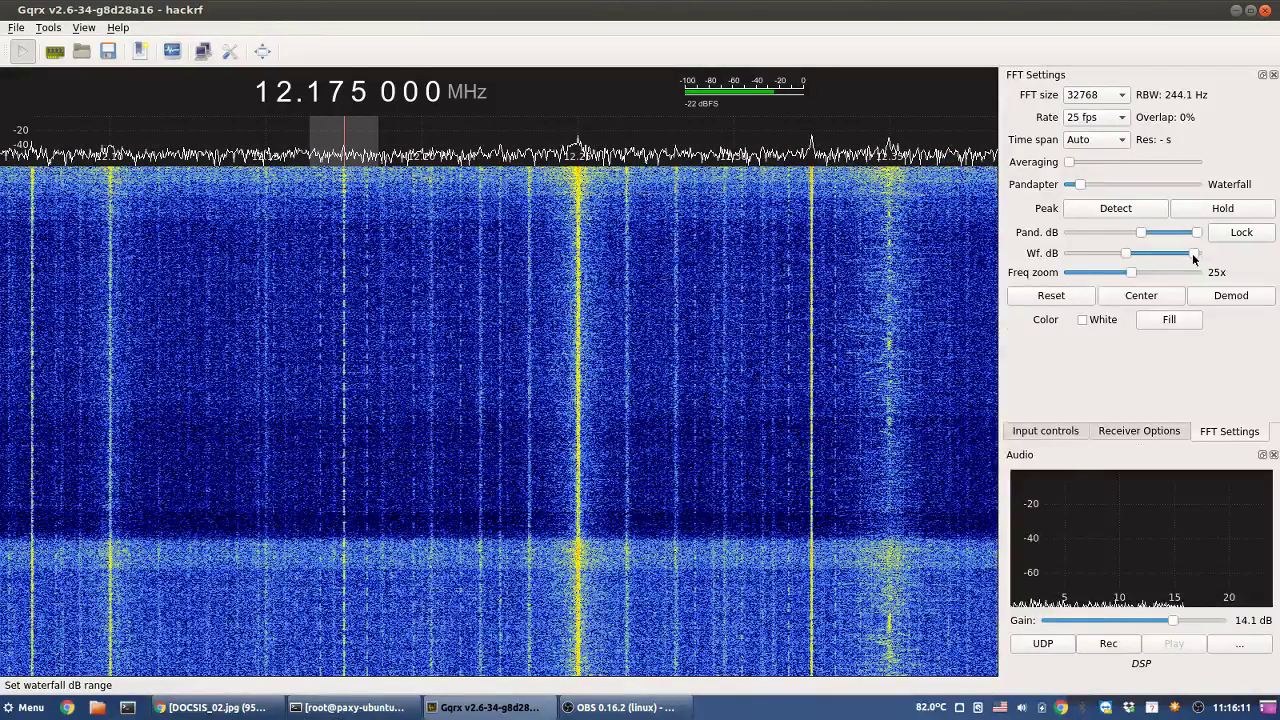
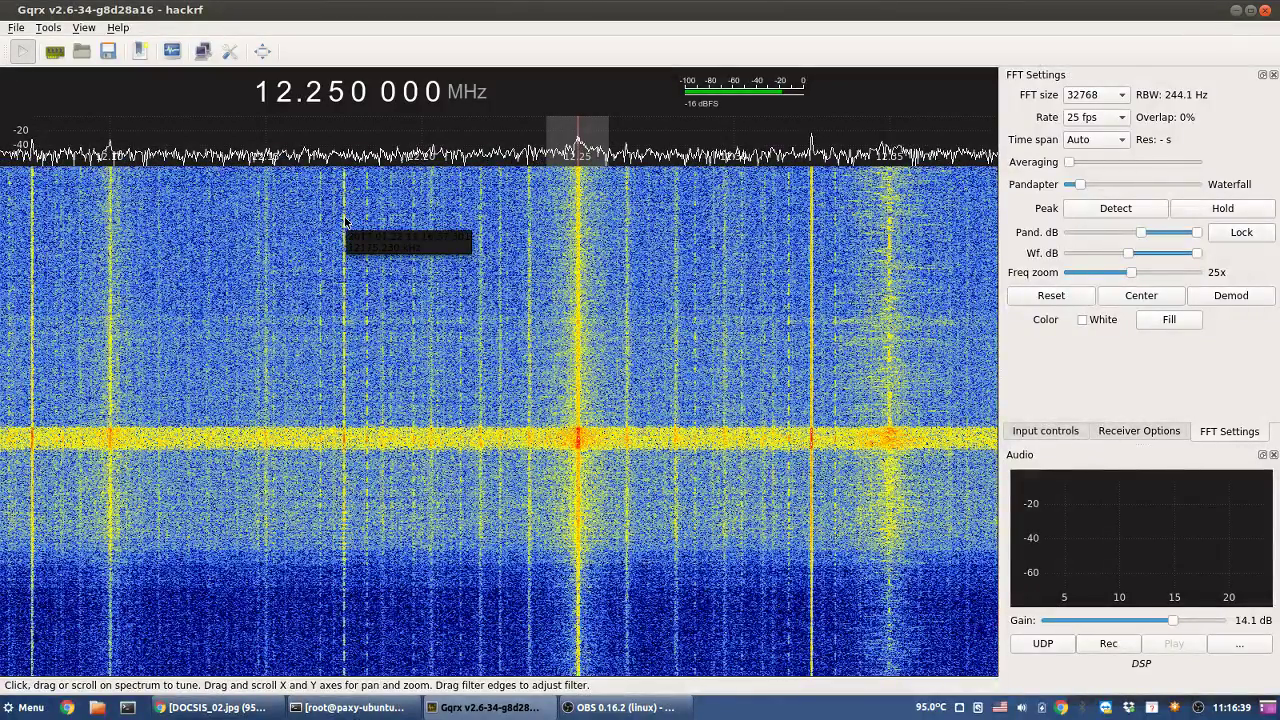
# - Tune to 12.325 MHz, leave hardware AGC off after a toggle, and set BB gain to 0 dB
pyautogui.click(344, 221)
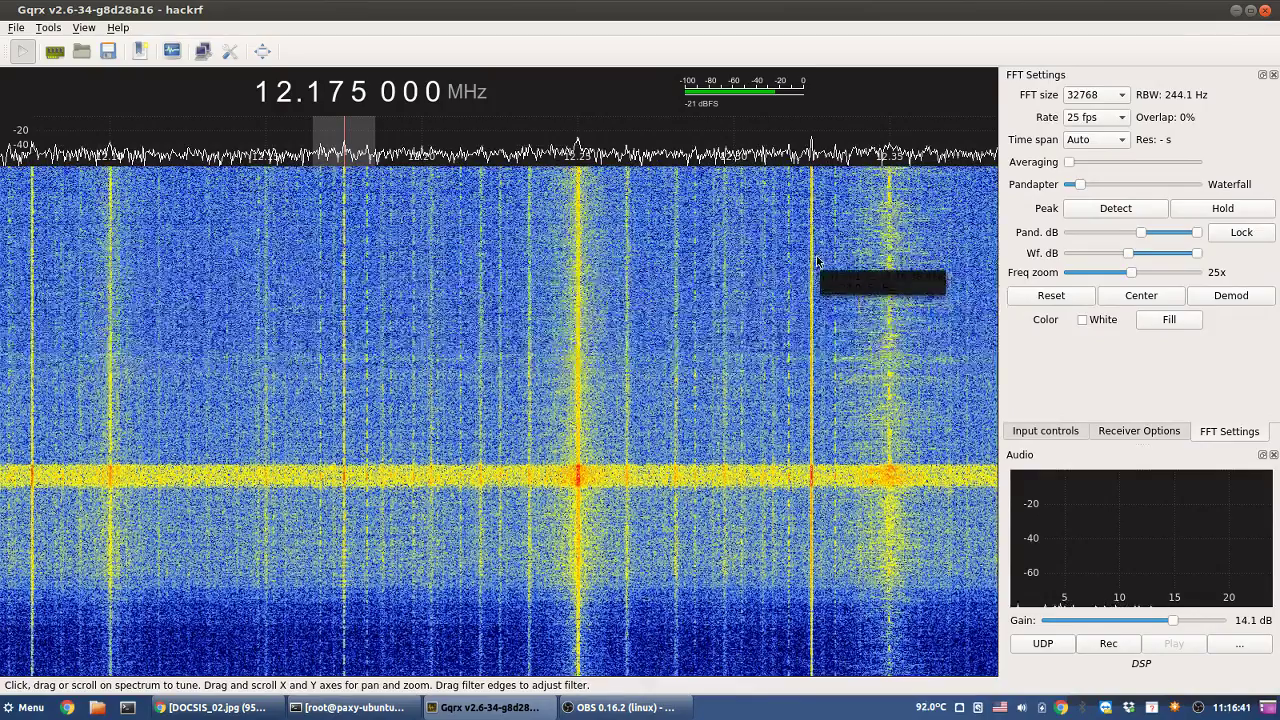
pyautogui.click(815, 261)
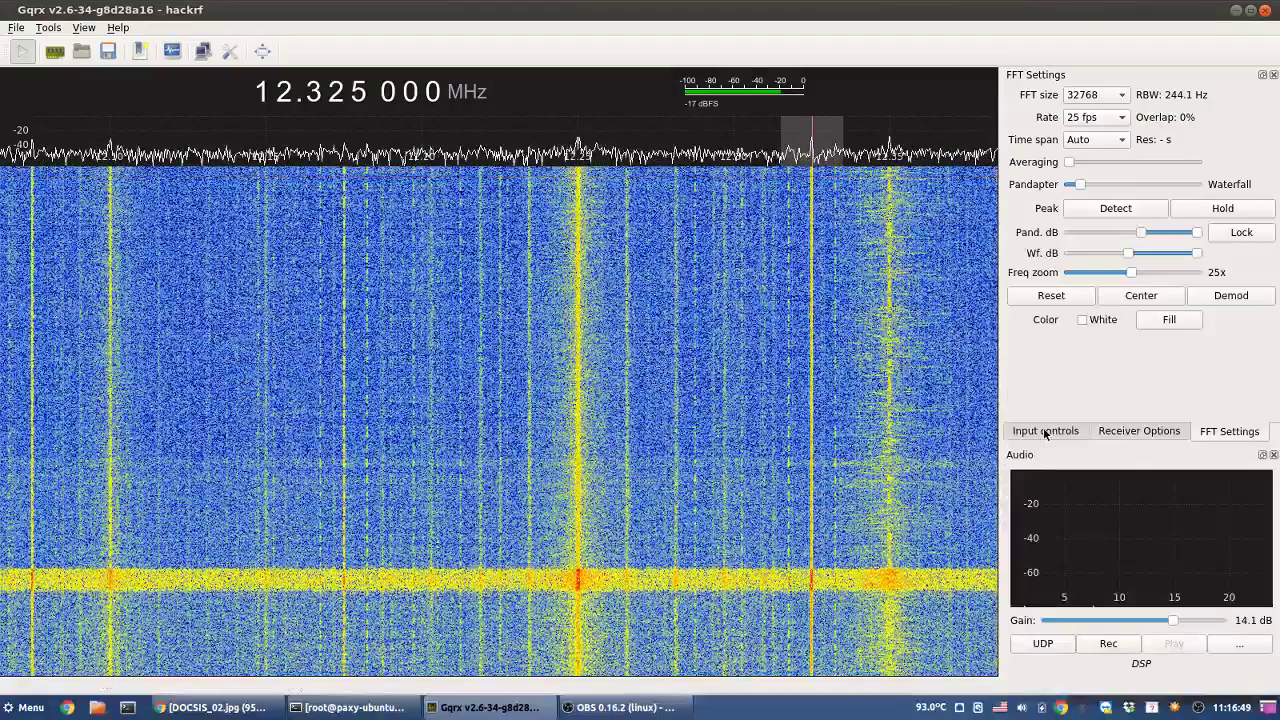
pyautogui.click(1045, 431)
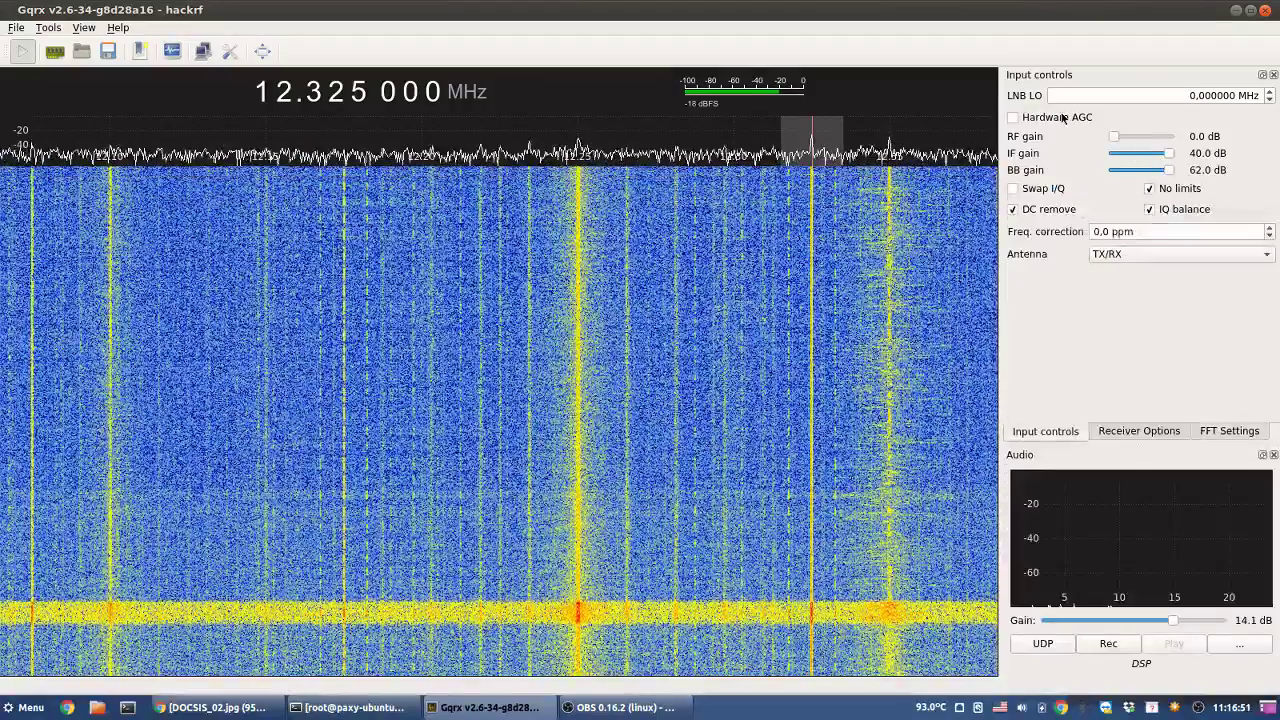
pyautogui.click(1063, 117)
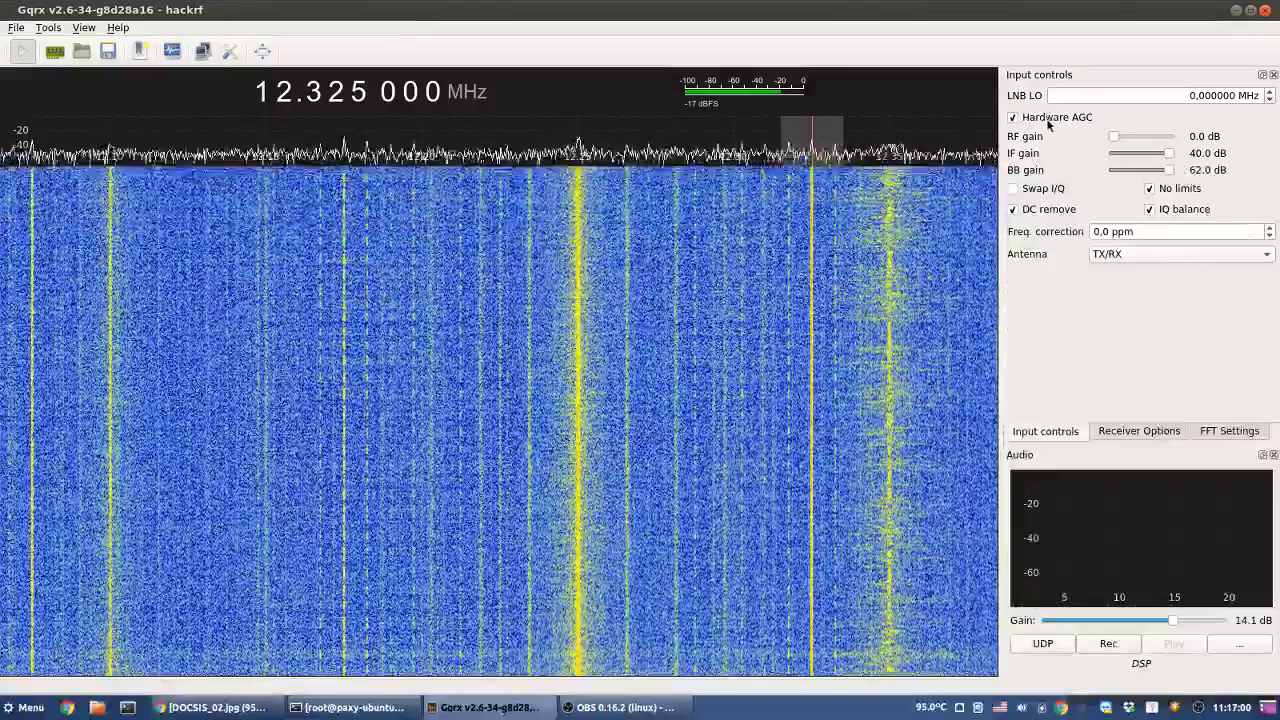
pyautogui.click(1049, 118)
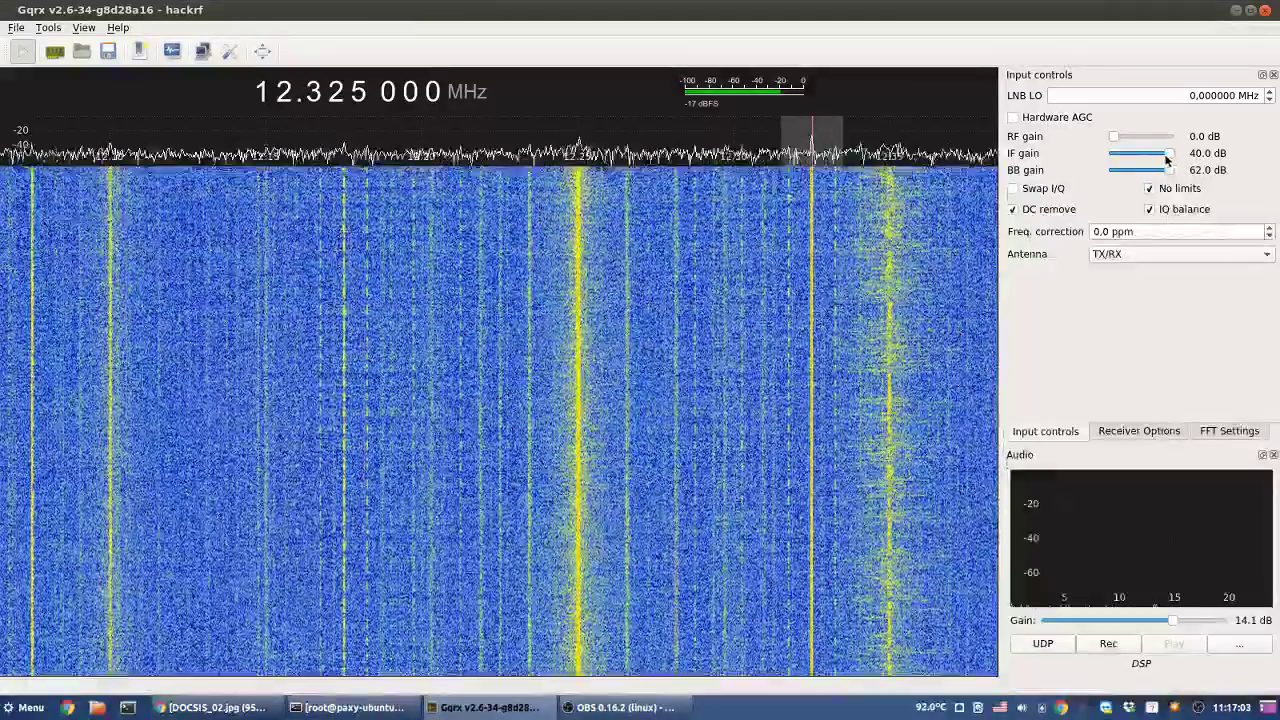
pyautogui.moveTo(1166, 160); pyautogui.dragTo(1089, 183)
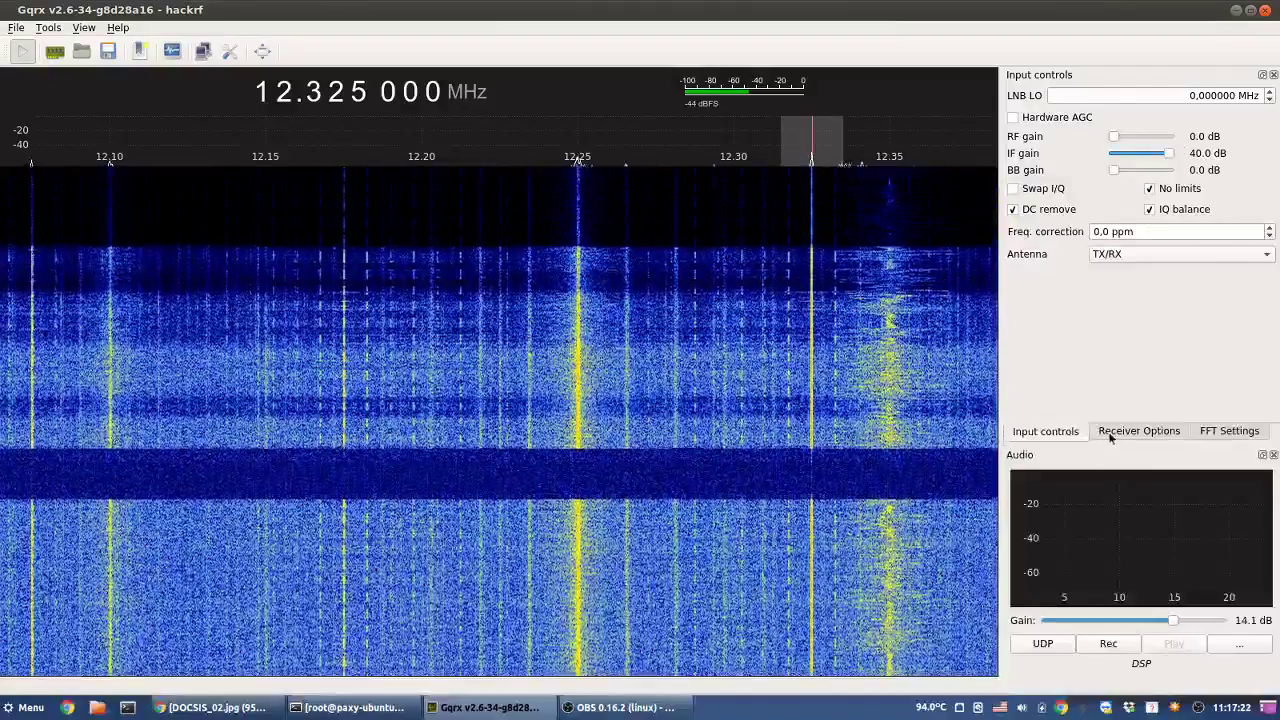
# - Widen the waterfall dB range downward and extend the spectrum plot range to -60 dB
pyautogui.click(1110, 437)
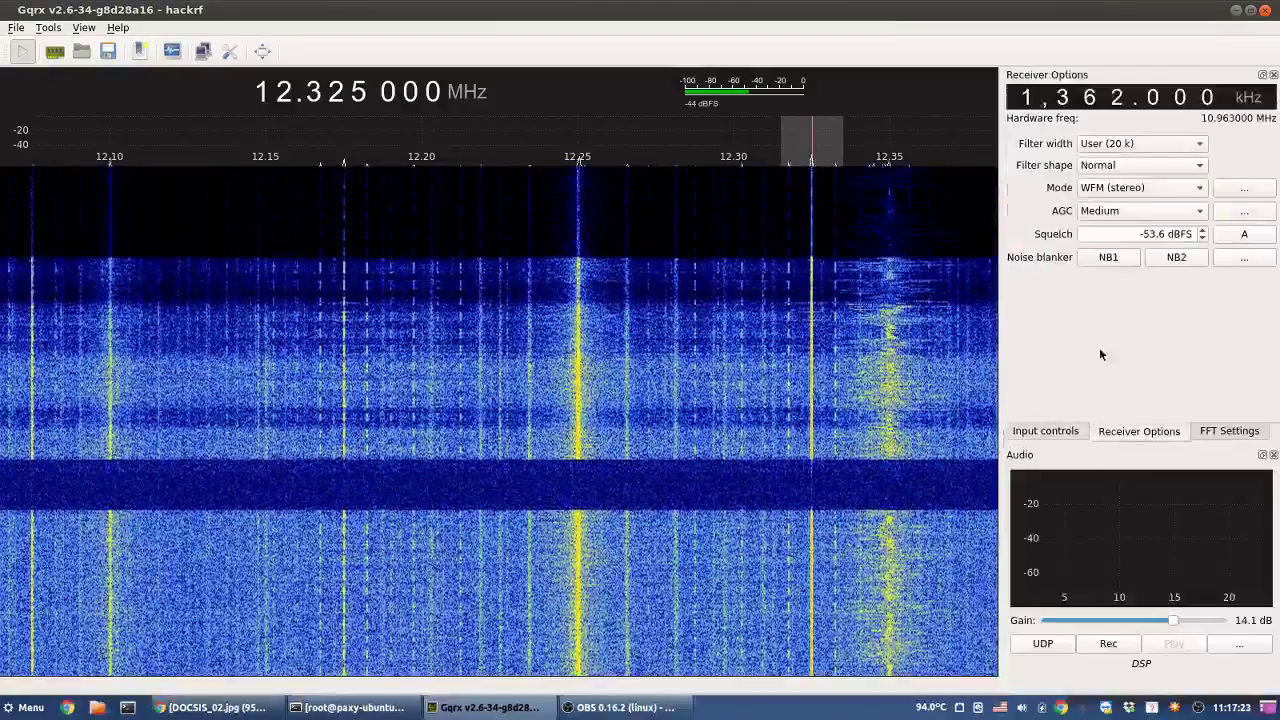
pyautogui.click(1218, 431)
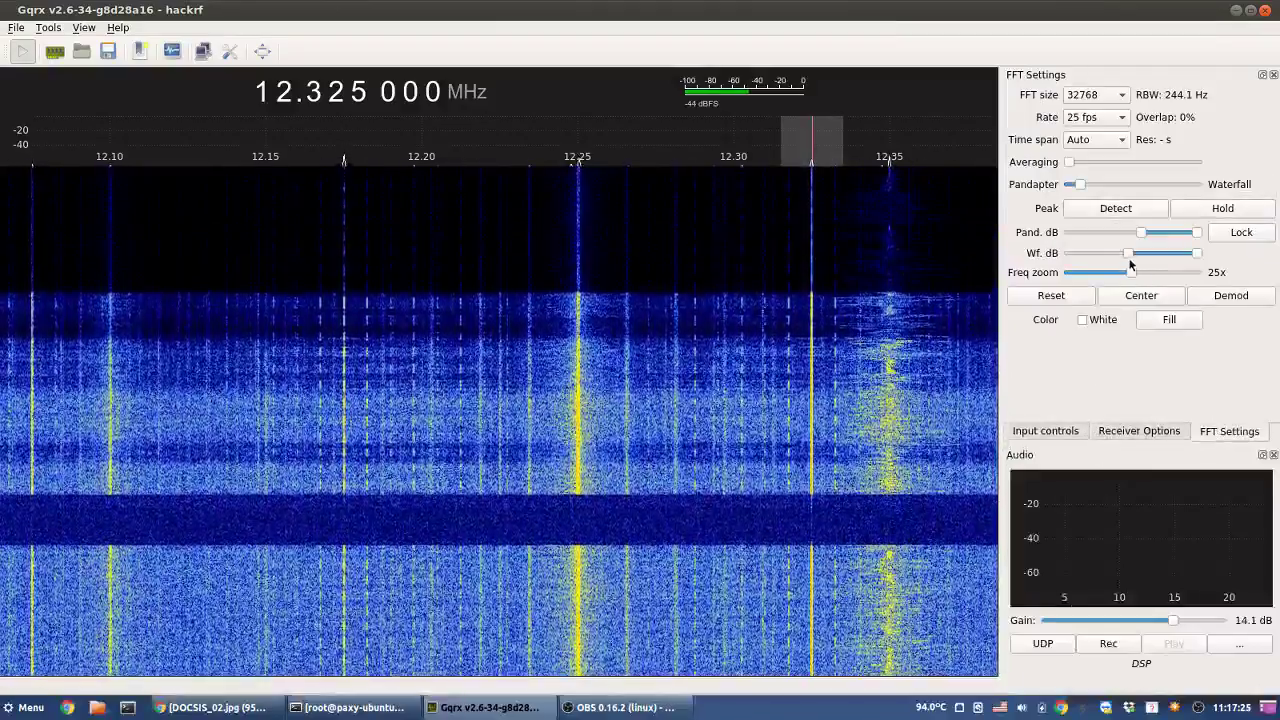
pyautogui.moveTo(1123, 255); pyautogui.dragTo(1102, 255)
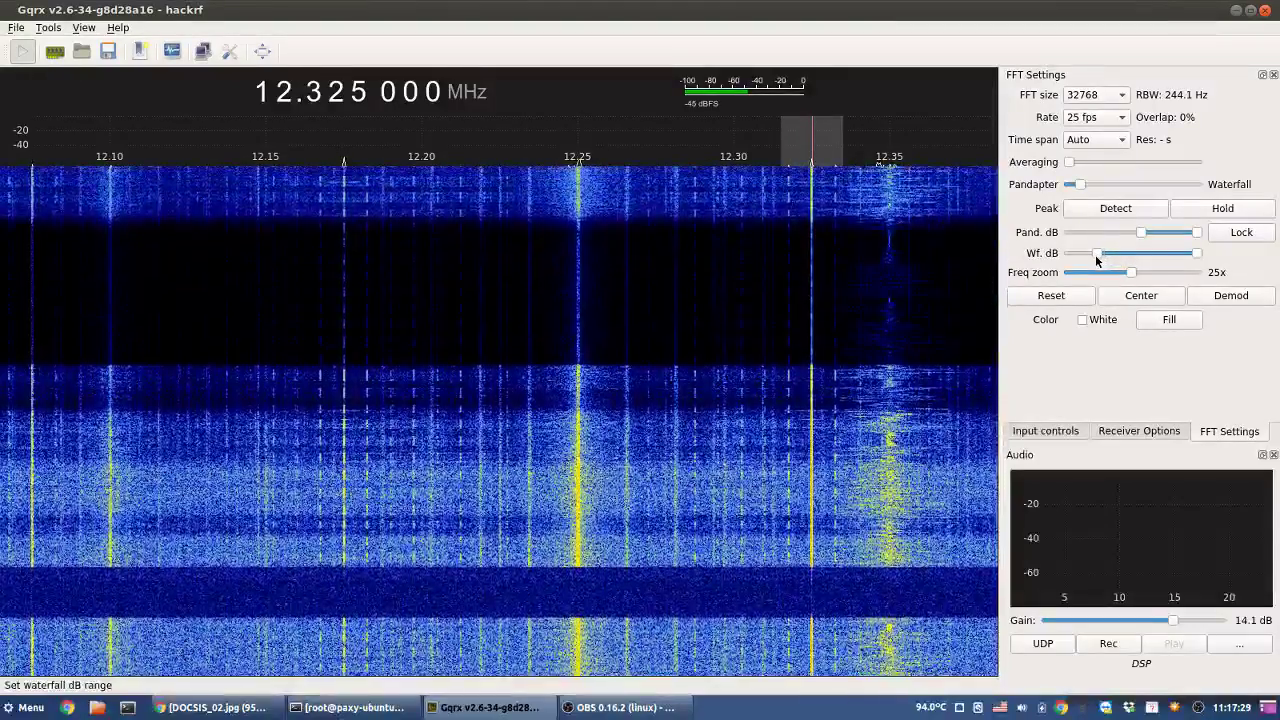
pyautogui.moveTo(1097, 256); pyautogui.dragTo(1093, 257)
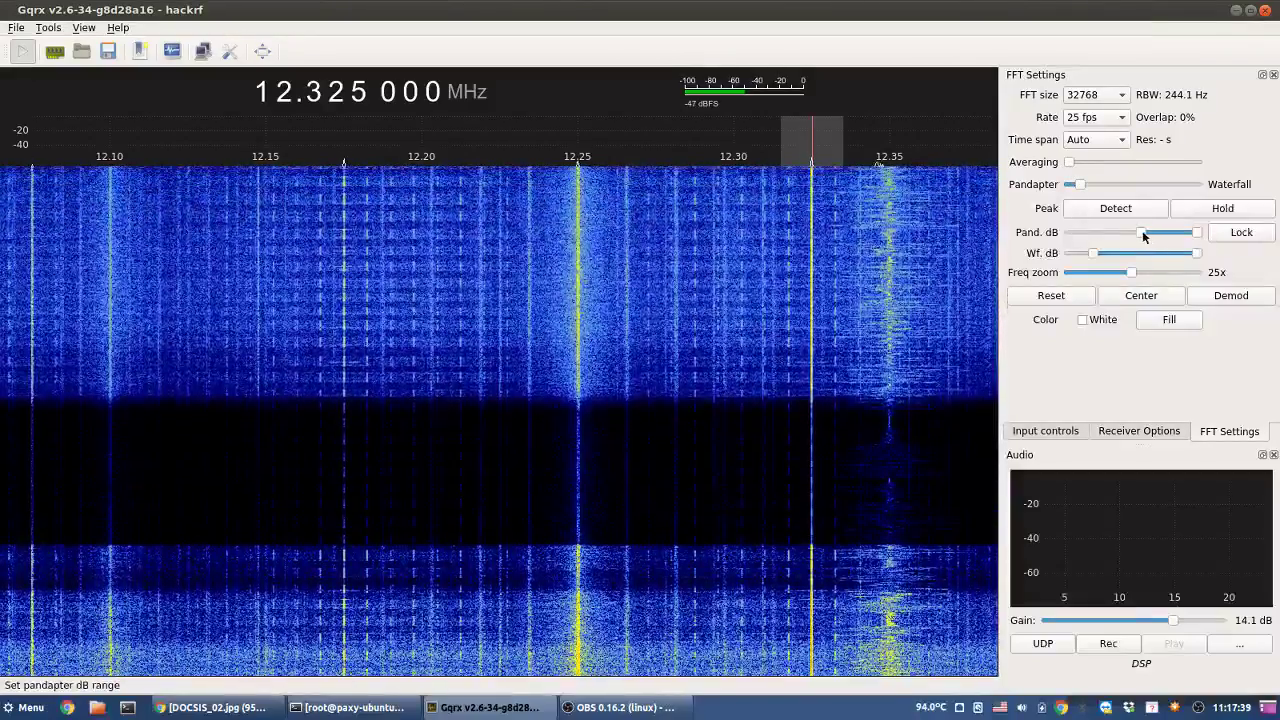
pyautogui.moveTo(1141, 232); pyautogui.dragTo(1114, 234)
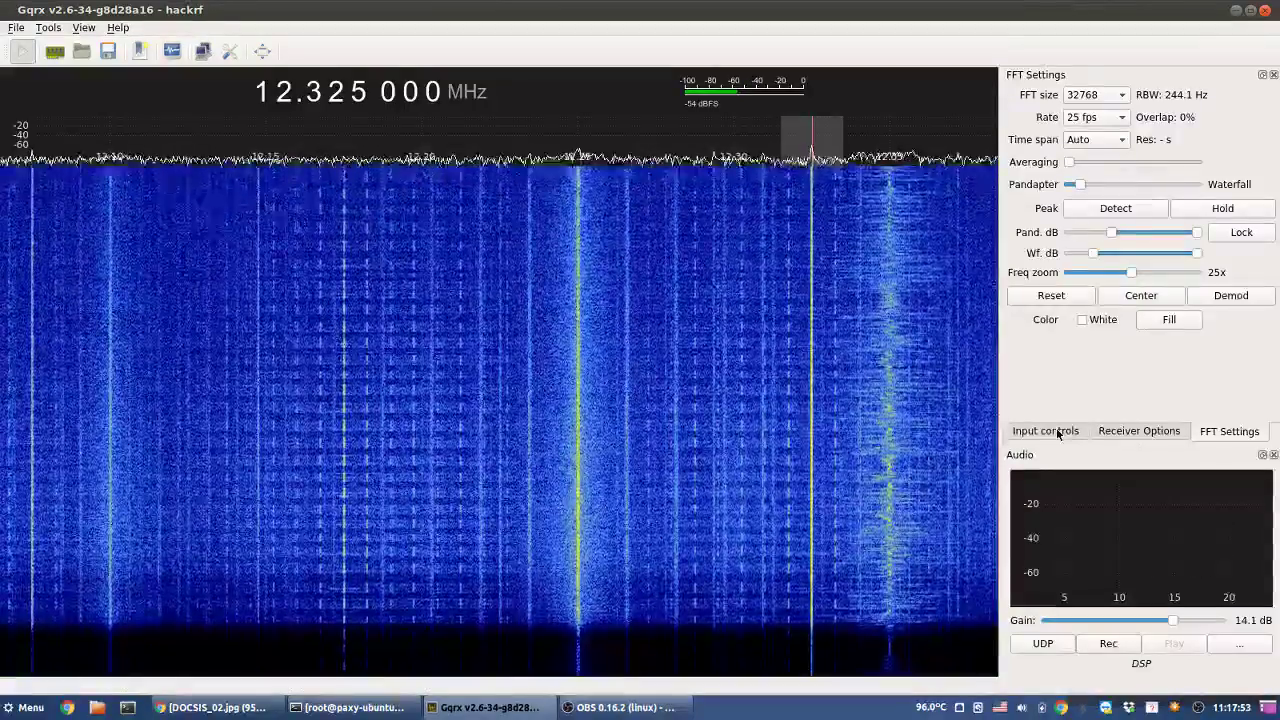
# - Test baseband gain at 8–10 dB and drop RF gain from 14 dB to 0 dB, IF at 40 dB
pyautogui.click(1058, 432)
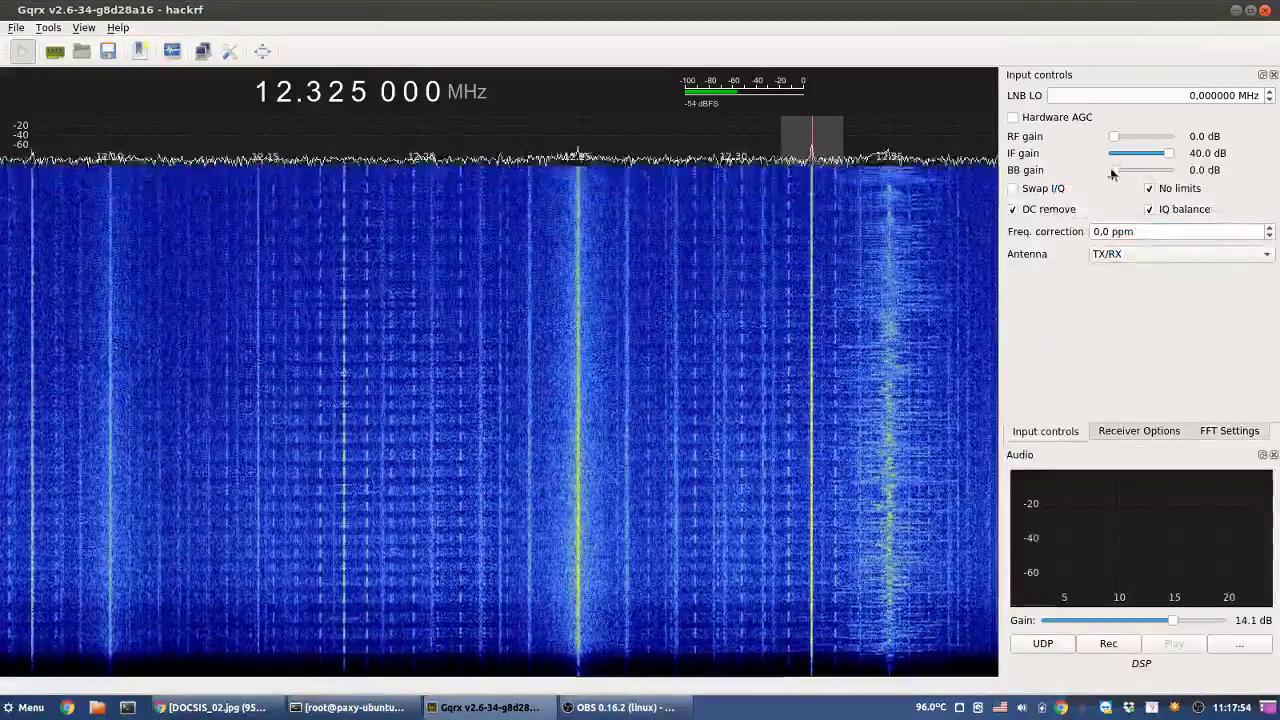
pyautogui.moveTo(1114, 170); pyautogui.dragTo(1126, 174)
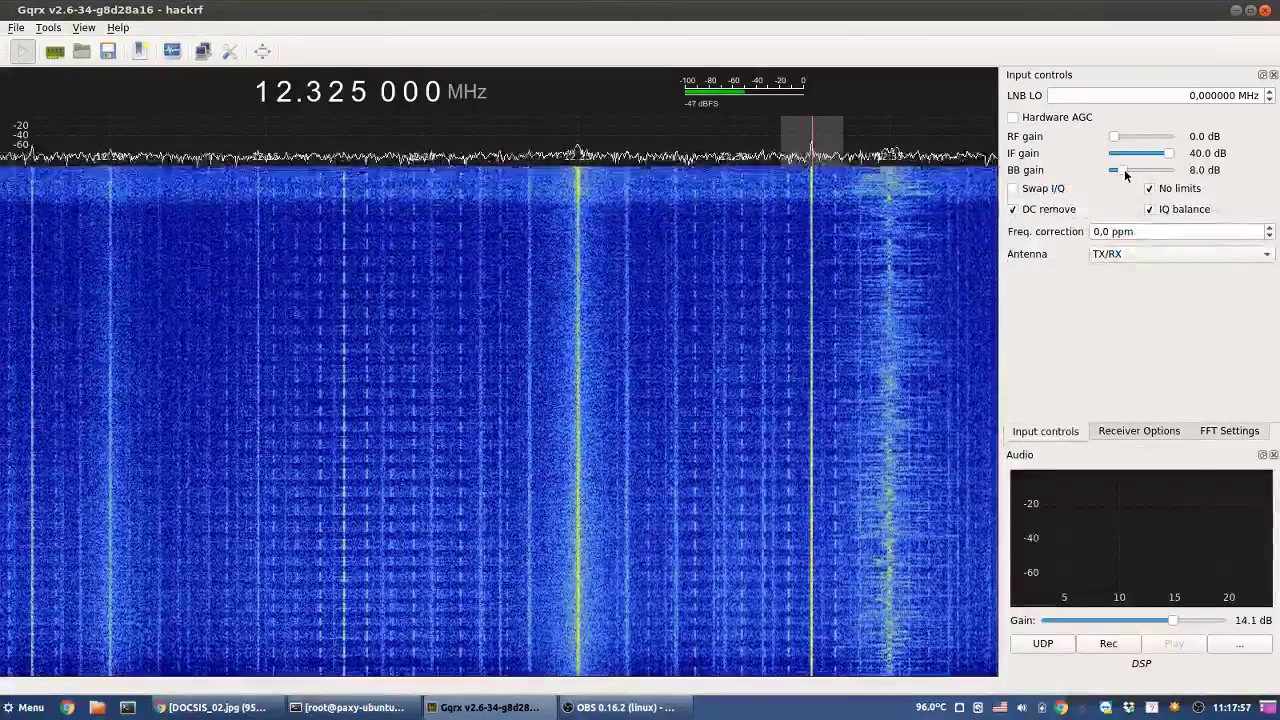
pyautogui.click(1125, 175)
pyautogui.scroll(-3, 1125, 172)
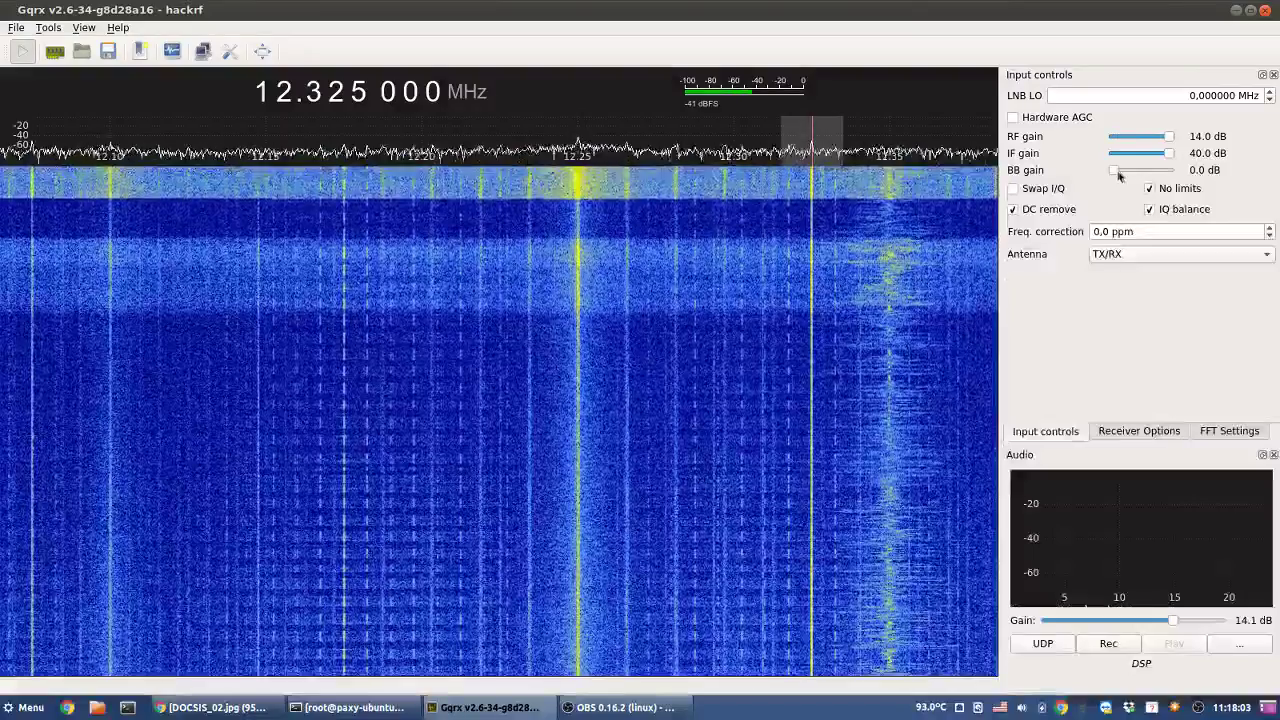
pyautogui.scroll(-1, 1164, 155)
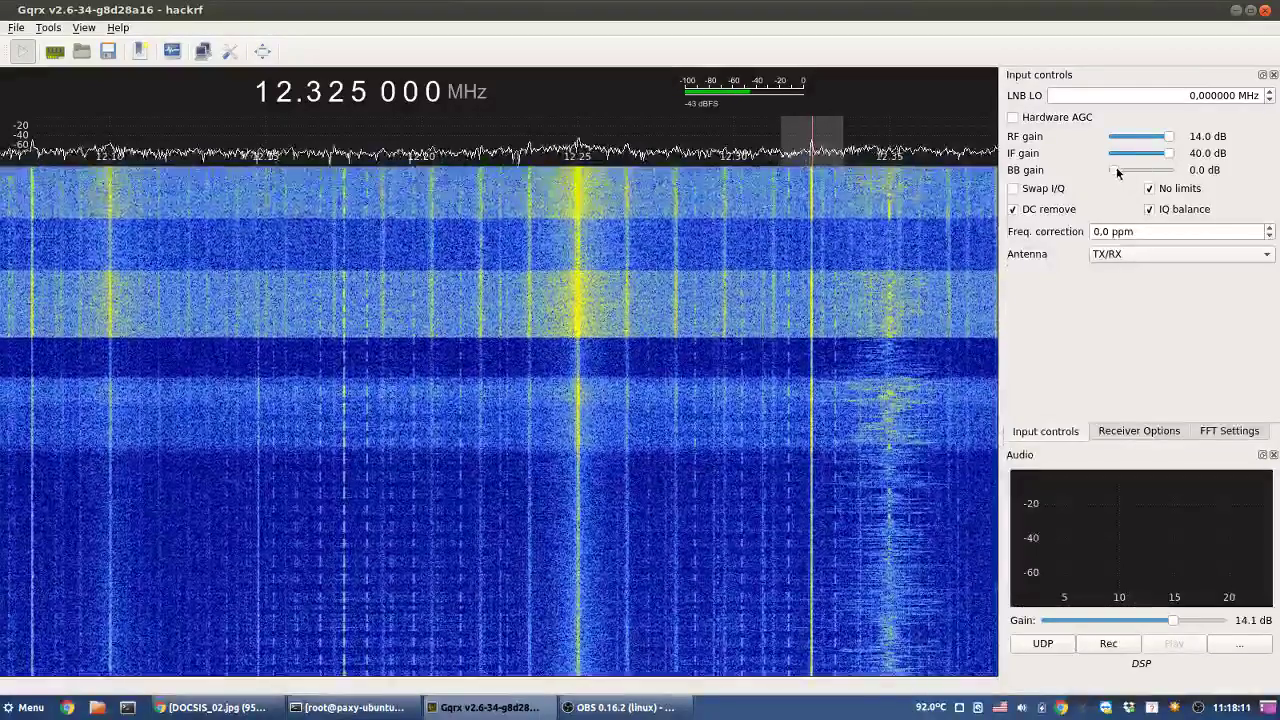
pyautogui.moveTo(1116, 169)
pyautogui.mouseDown()
pyautogui.moveTo(1130, 173)
pyautogui.moveTo(1108, 175)
pyautogui.mouseUp()
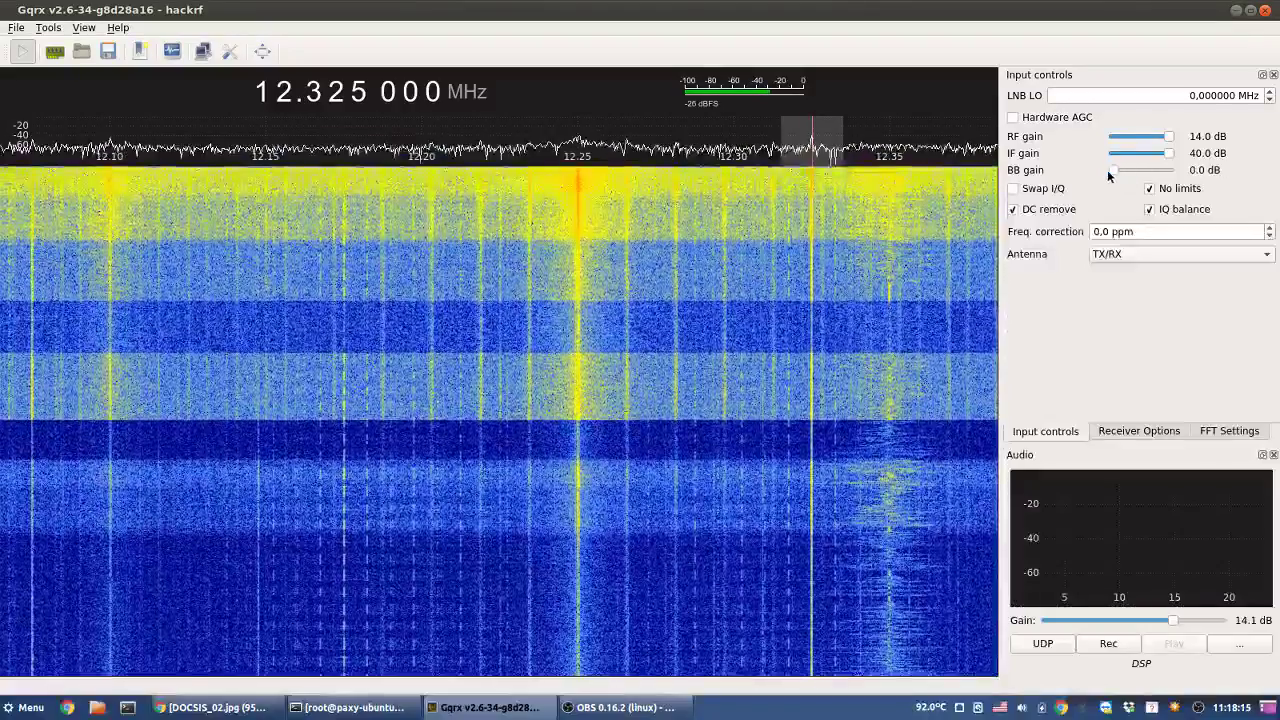
pyautogui.moveTo(1157, 127); pyautogui.dragTo(1110, 133)
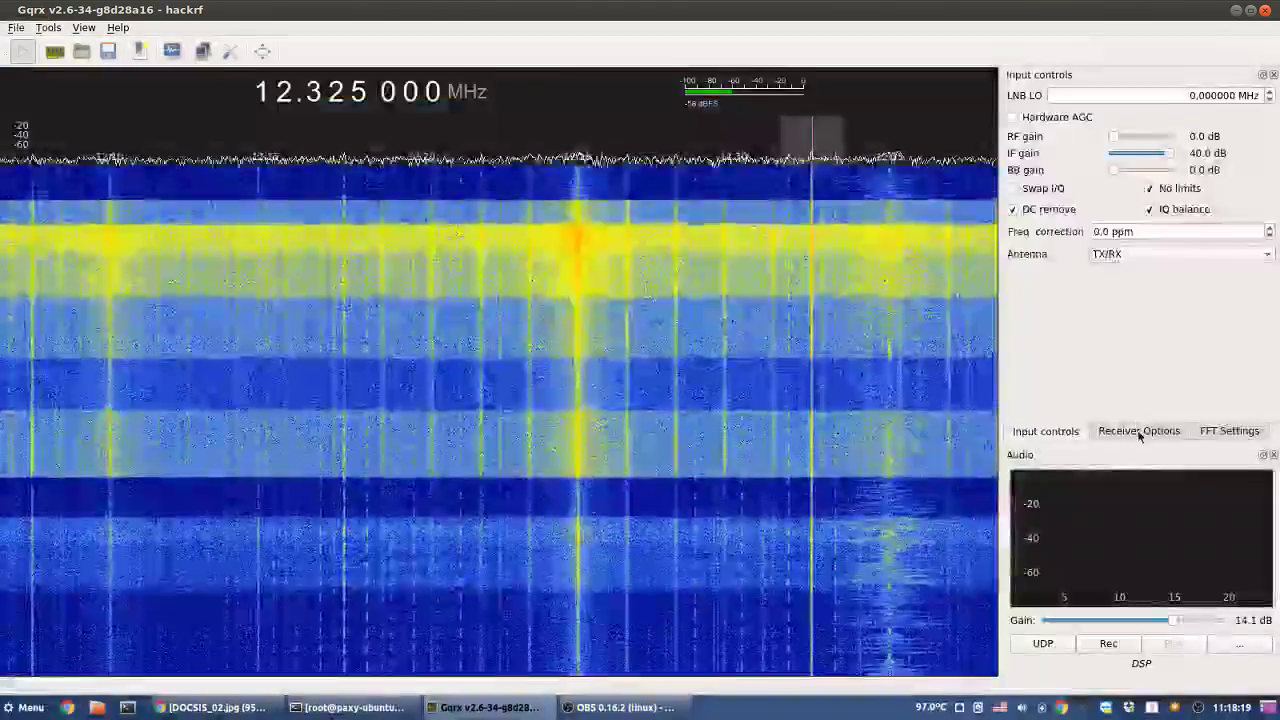
# - Readjust the waterfall dB colour range and zoom the frequency axis out from 25x to 14x
pyautogui.click(1138, 431)
pyautogui.click(1212, 432)
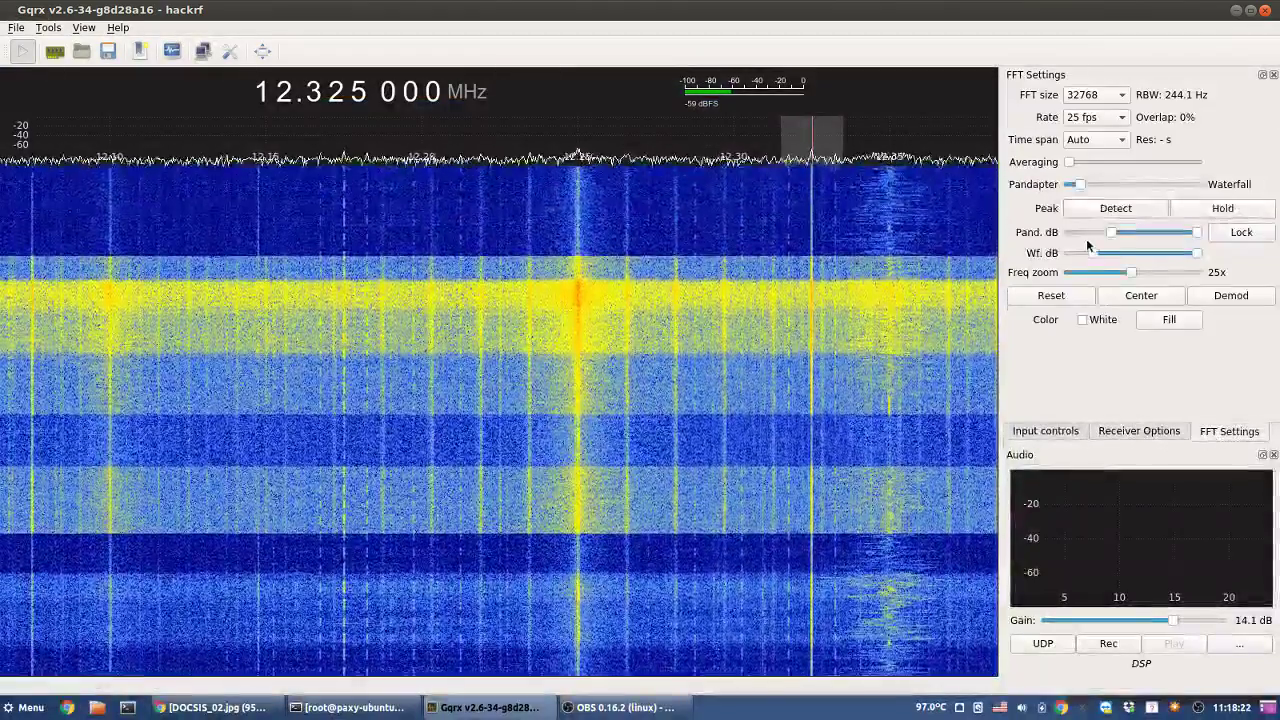
pyautogui.moveTo(1090, 252); pyautogui.dragTo(1094, 253)
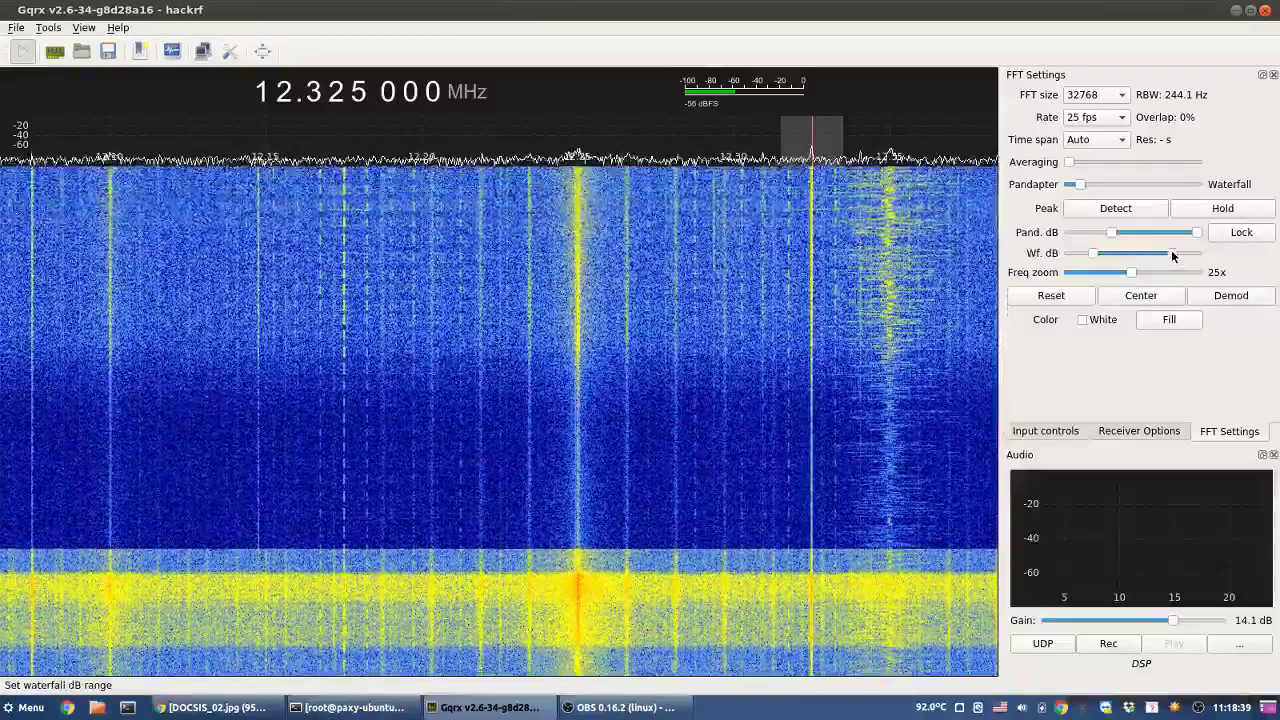
pyautogui.moveTo(1171, 250); pyautogui.dragTo(1161, 250)
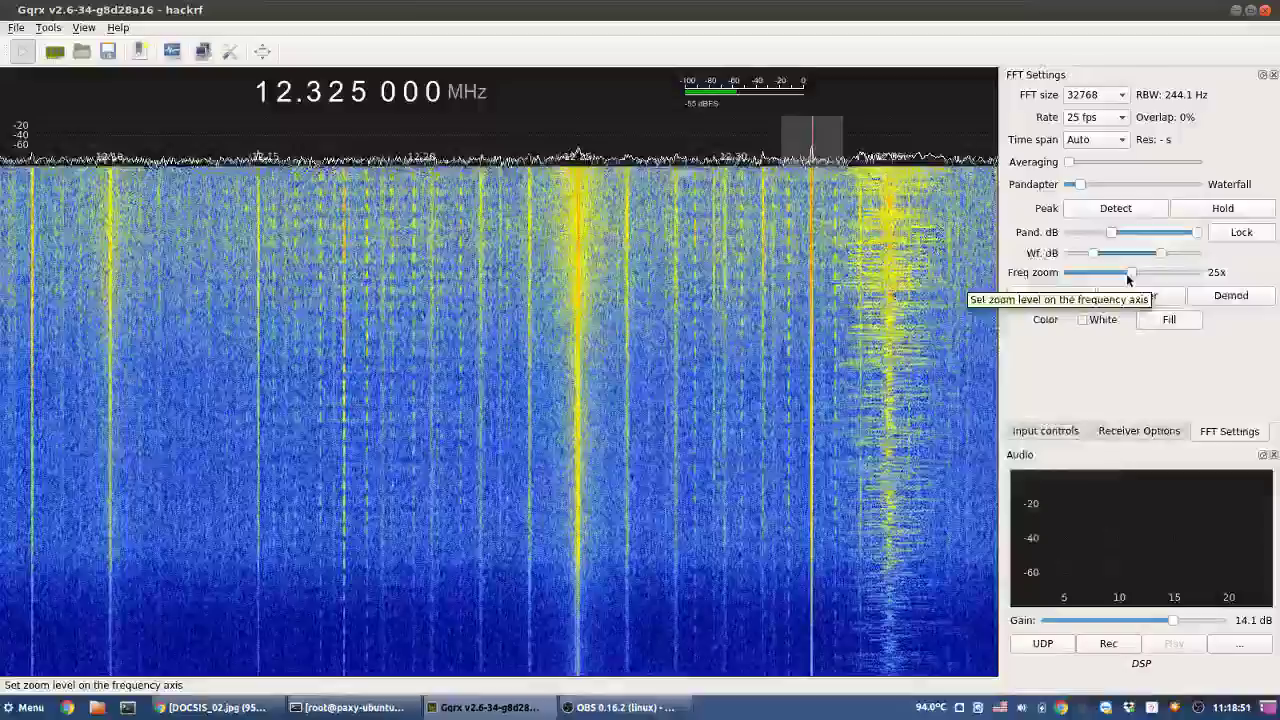
pyautogui.moveTo(1127, 276); pyautogui.dragTo(1103, 287)
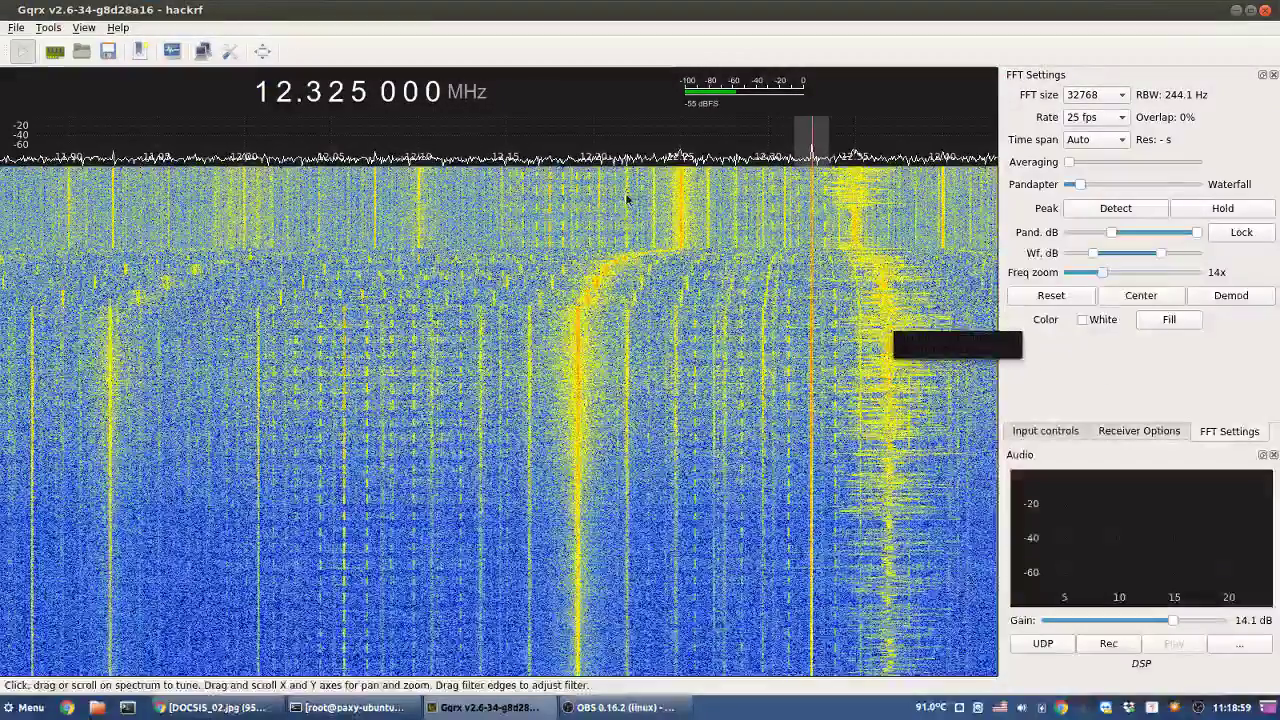
# - Shift the waterfall dB range slightly and zoom the frequency axis in from 14x to 20x
pyautogui.scroll(1, 578, 128)
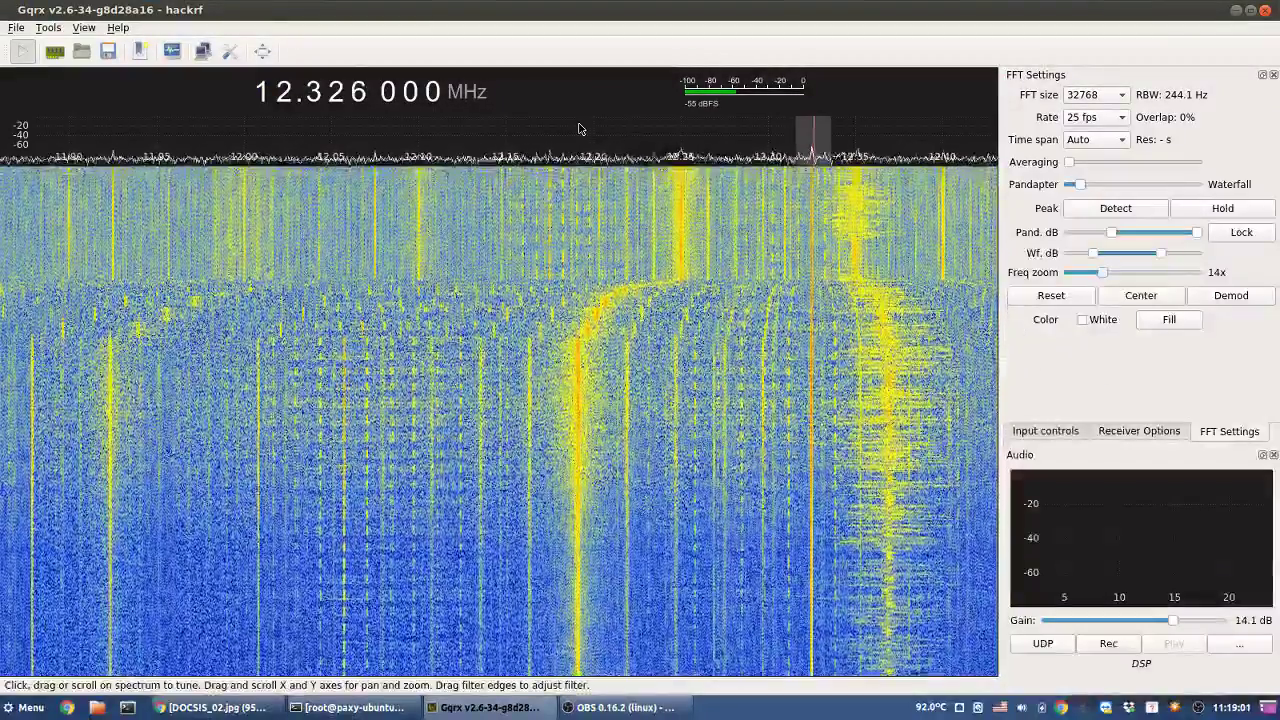
pyautogui.scroll(-17, 578, 128)
pyautogui.scroll(-20, 578, 128)
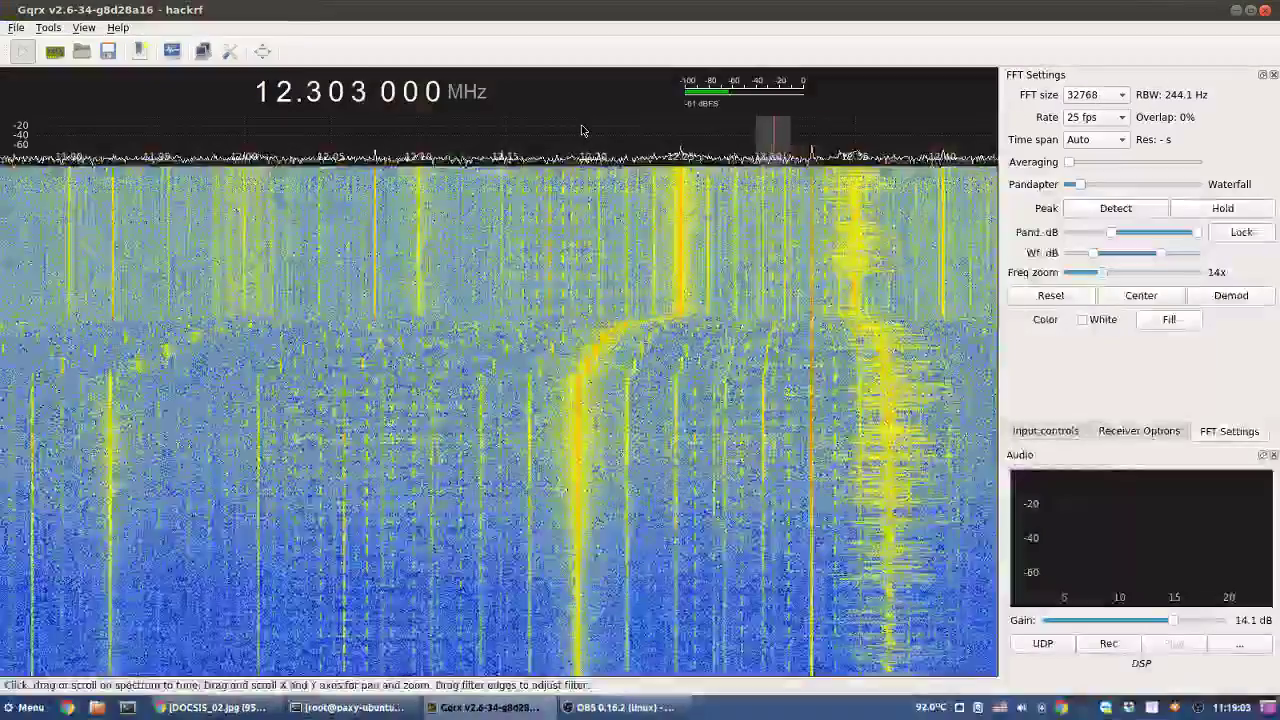
pyautogui.scroll(-20, 584, 134)
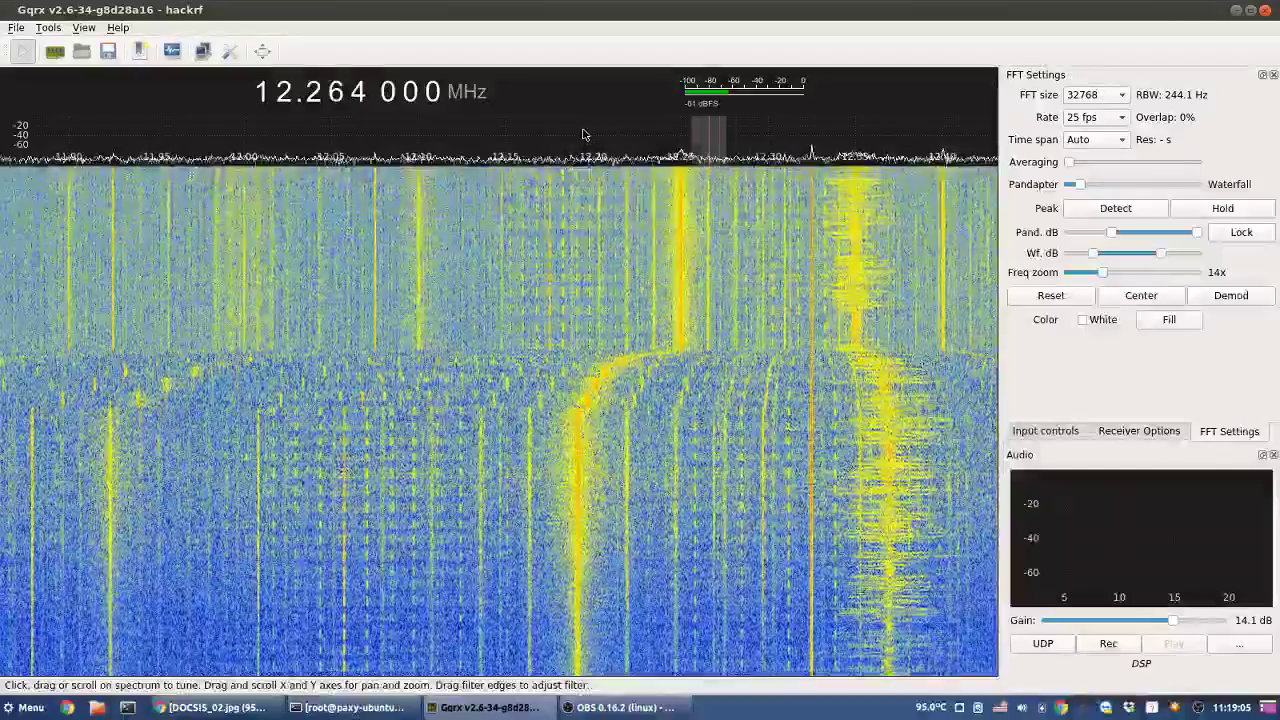
pyautogui.scroll(-20, 584, 134)
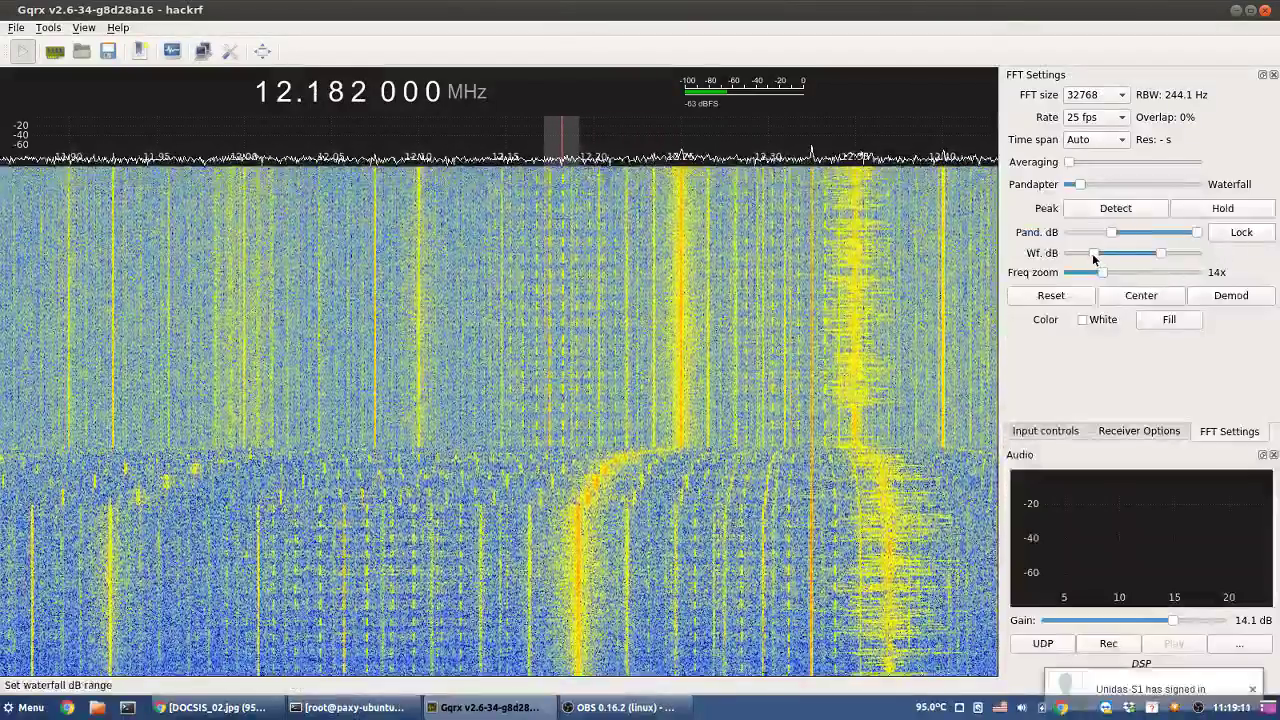
pyautogui.moveTo(1094, 255); pyautogui.dragTo(1098, 255)
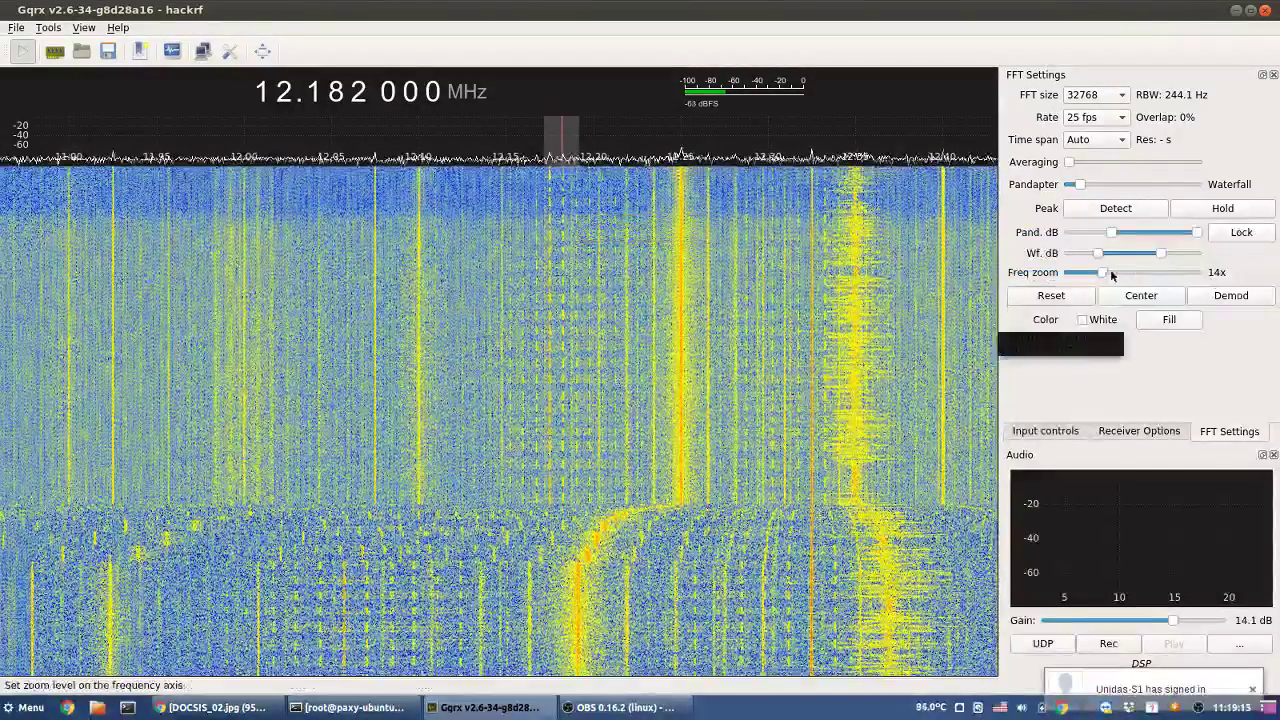
pyautogui.moveTo(1111, 275); pyautogui.dragTo(1154, 282)
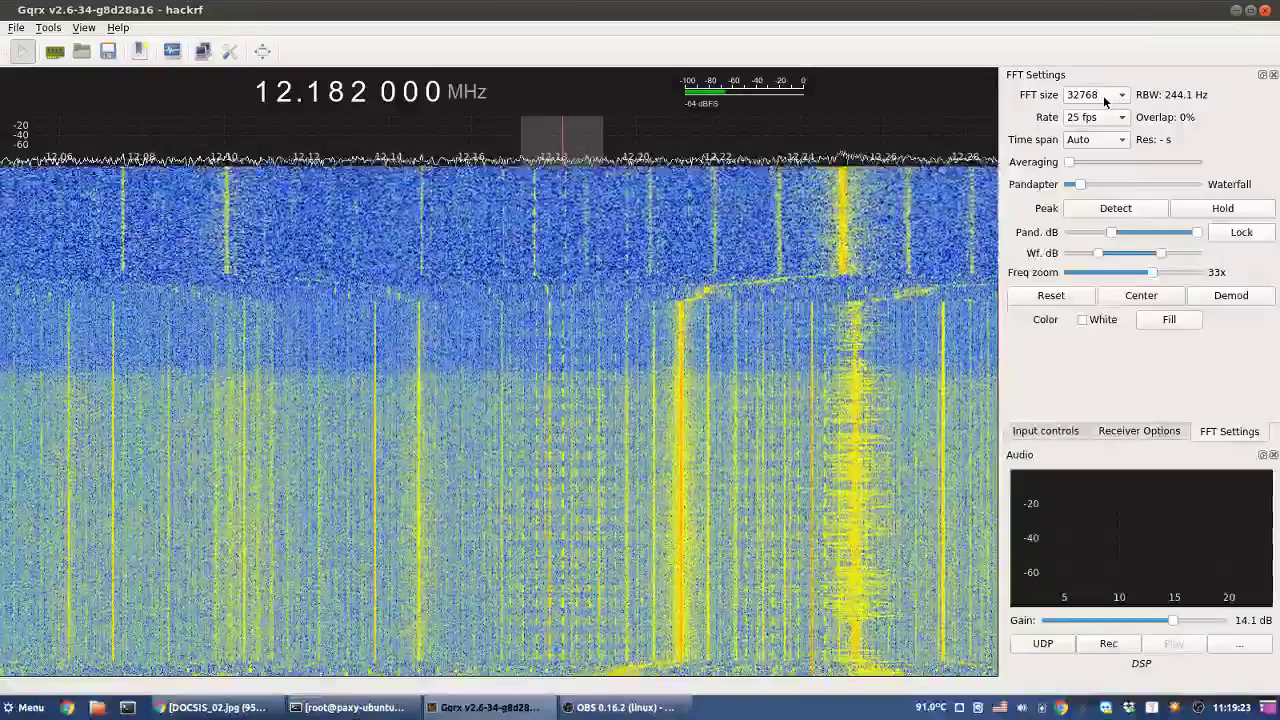
# - Keep the FFT size at 32768 and tune to 12.175 000 MHz on the waterfall
pyautogui.click(1103, 95)
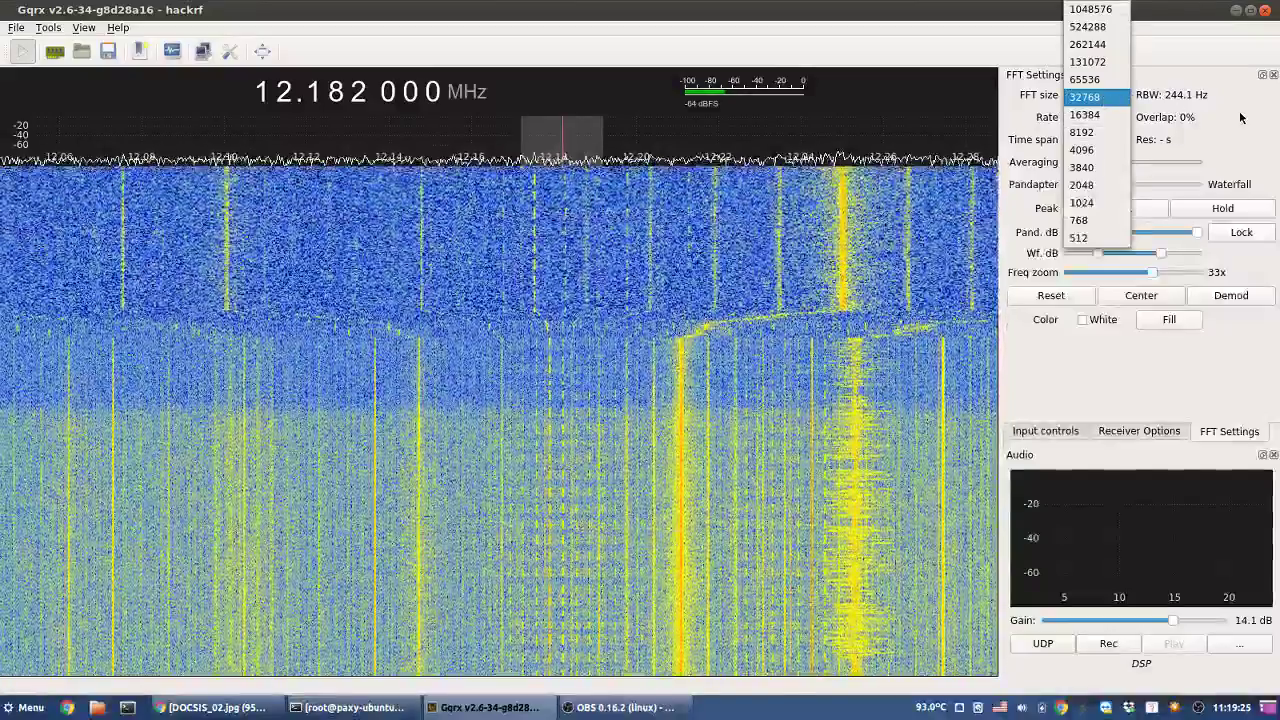
pyautogui.click(1240, 118)
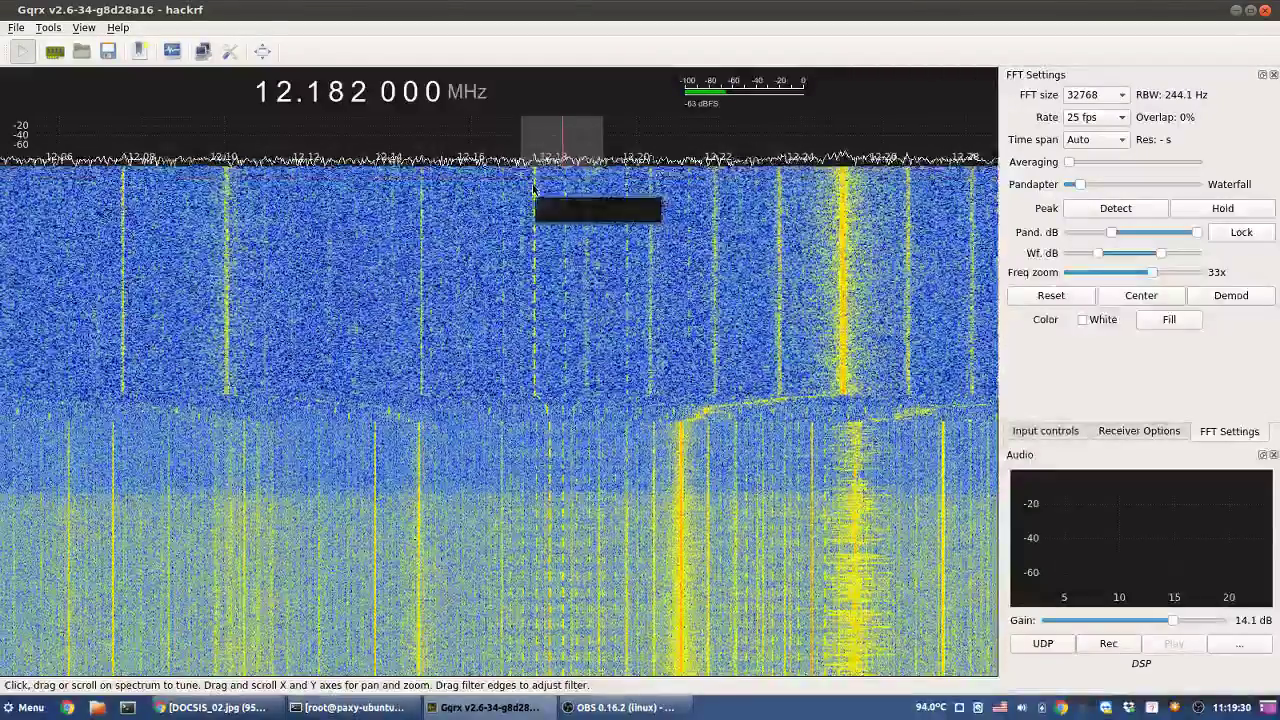
pyautogui.click(534, 188)
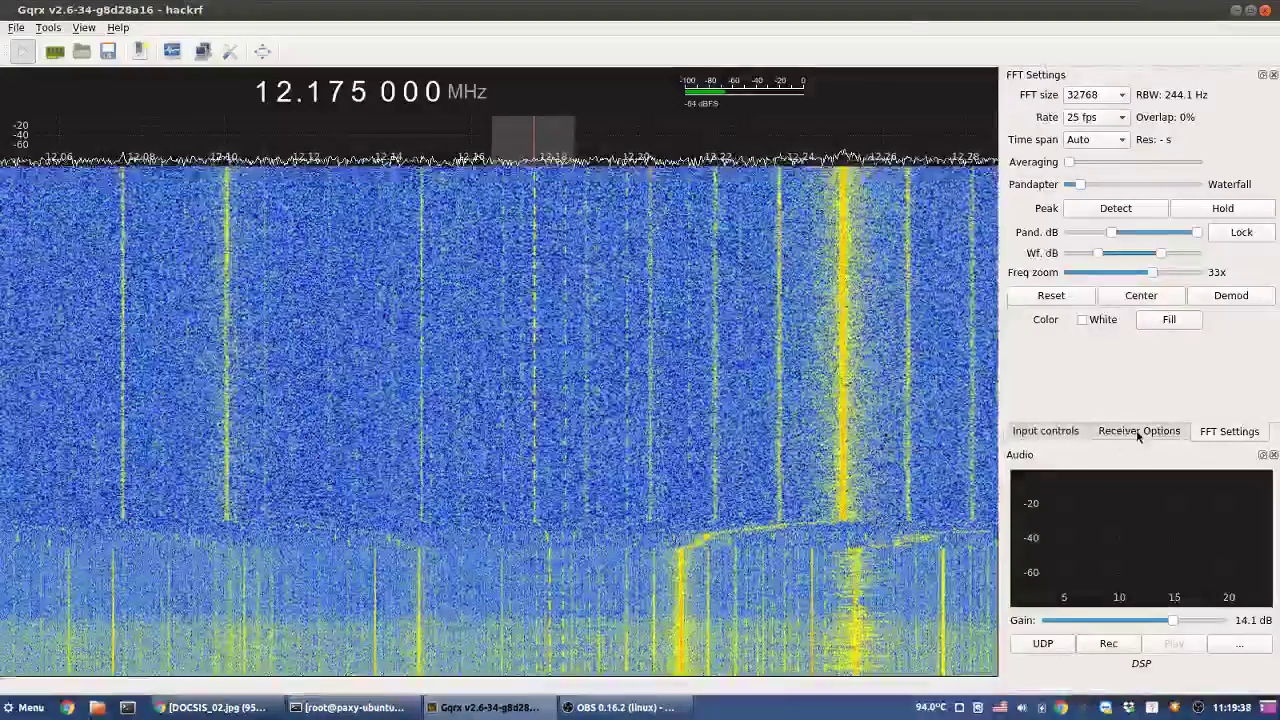
pyautogui.click(1137, 432)
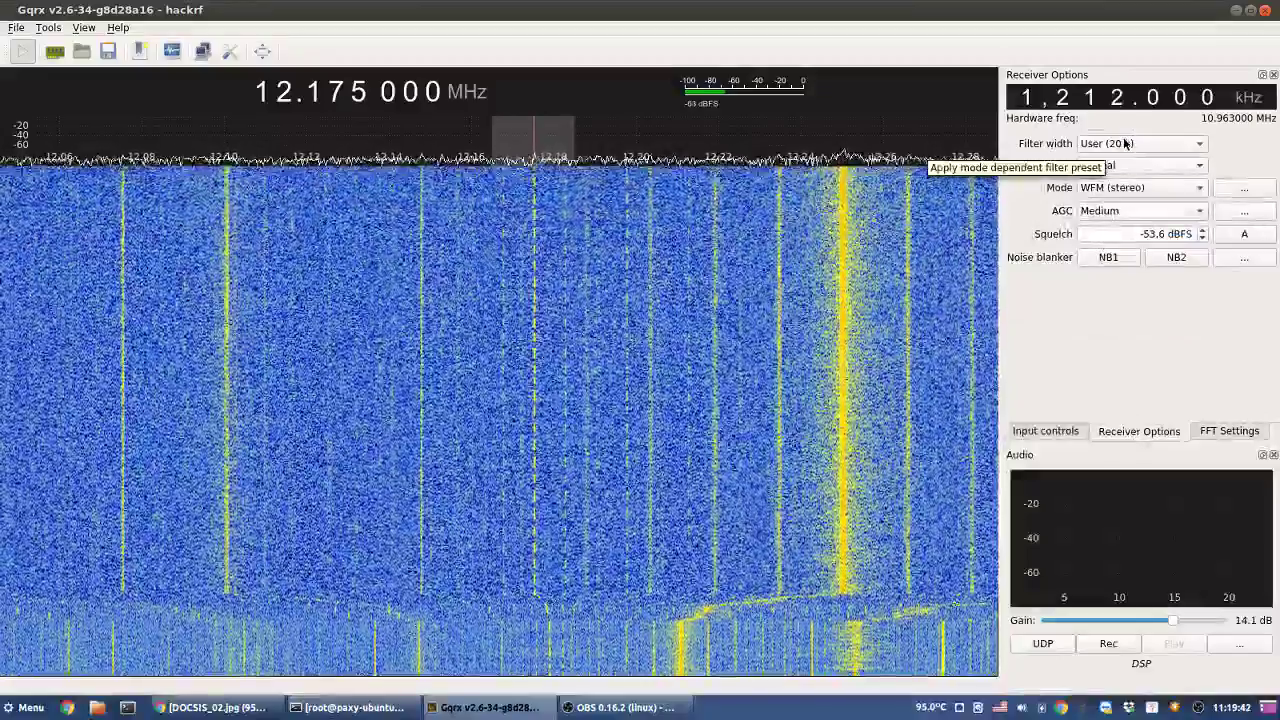
# - Switch demodulation mode to CW-L, leaving the filter width unchanged
pyautogui.click(1123, 141)
pyautogui.click(1268, 152)
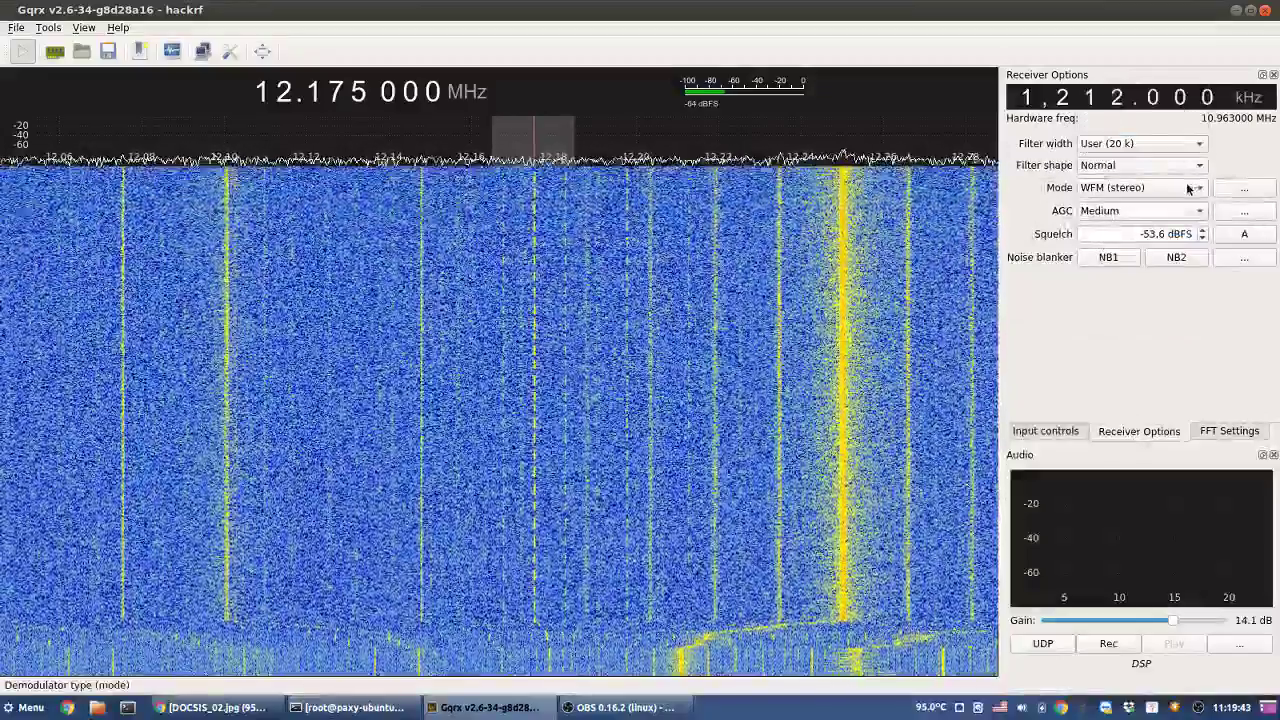
pyautogui.click(1190, 188)
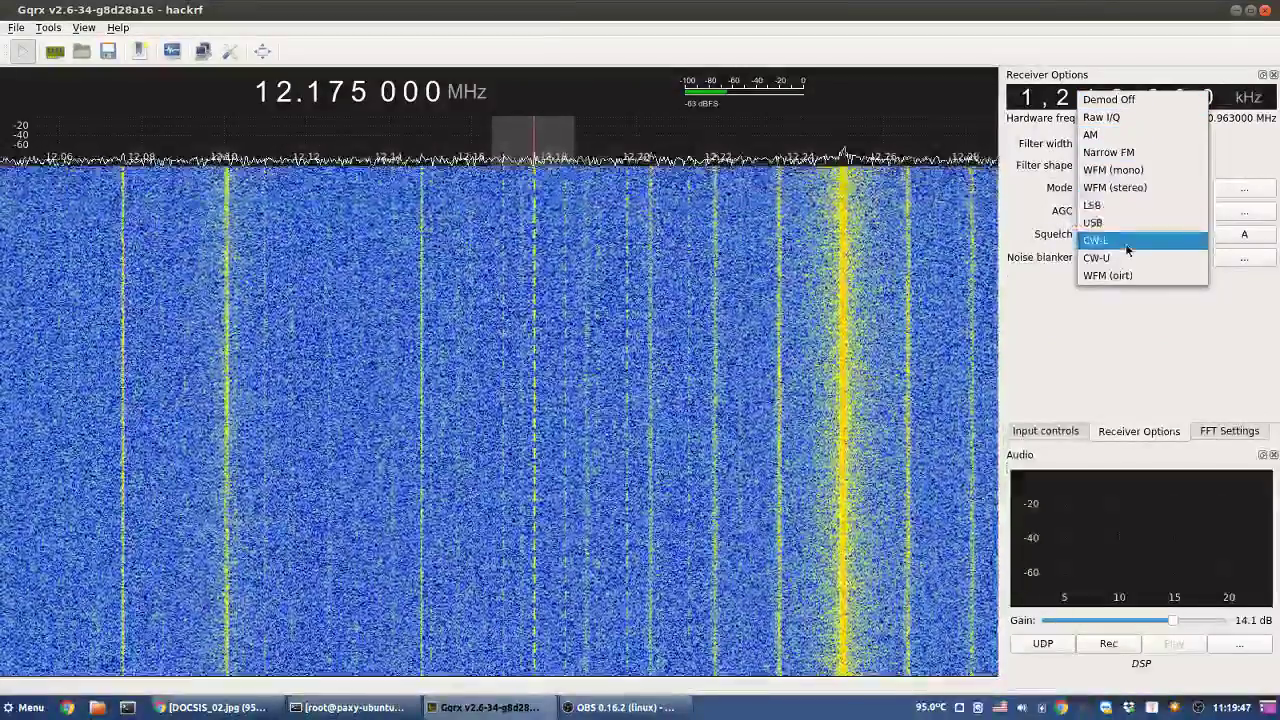
pyautogui.click(1125, 242)
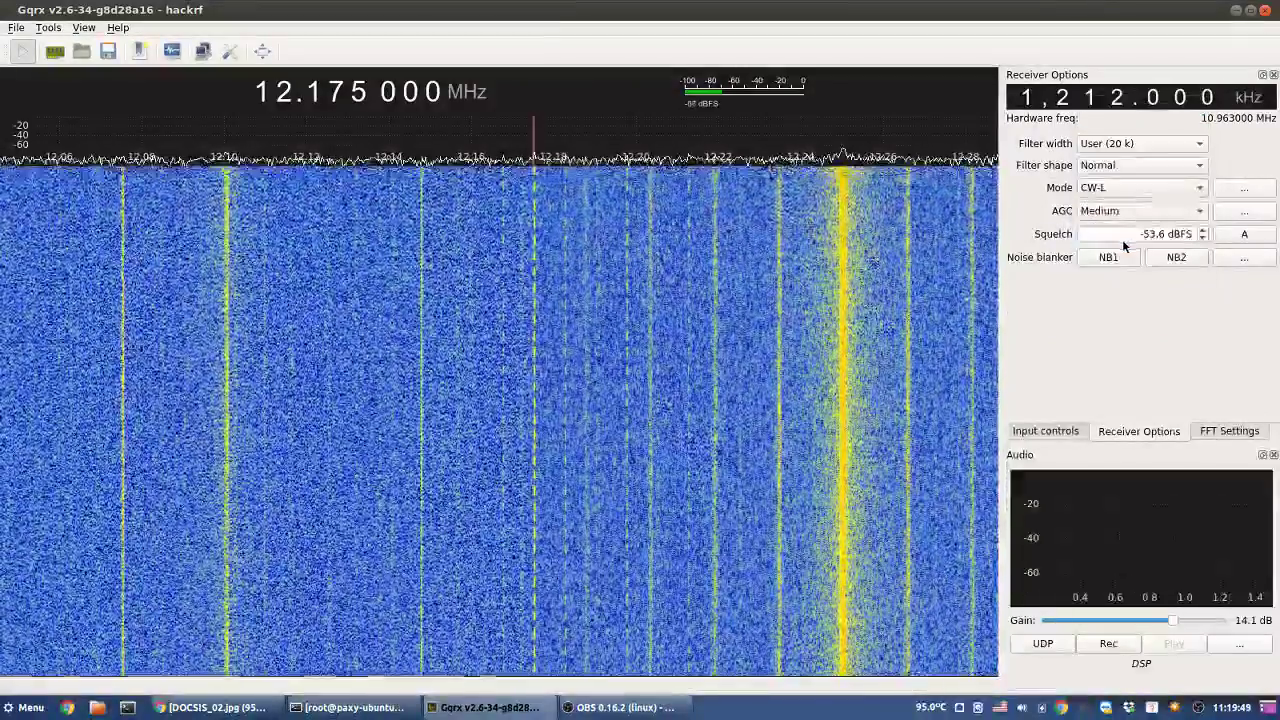
pyautogui.scroll(1, 546, 146)
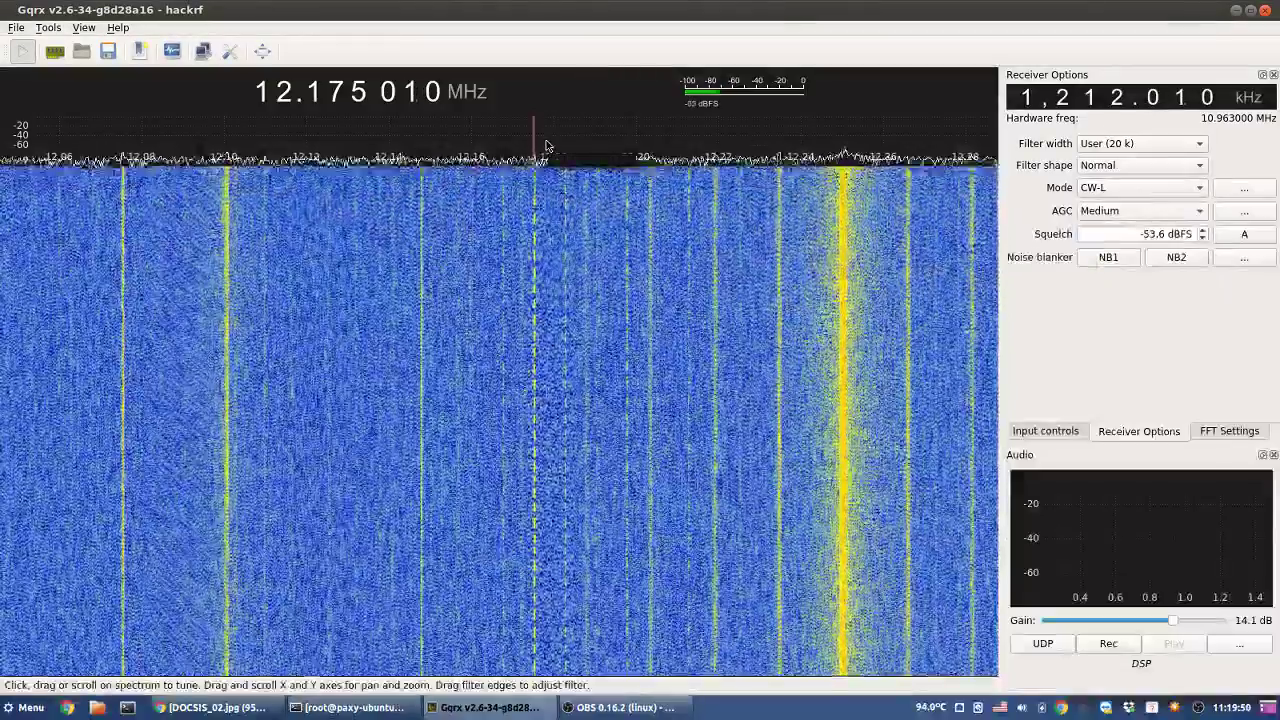
pyautogui.scroll(1, 546, 146)
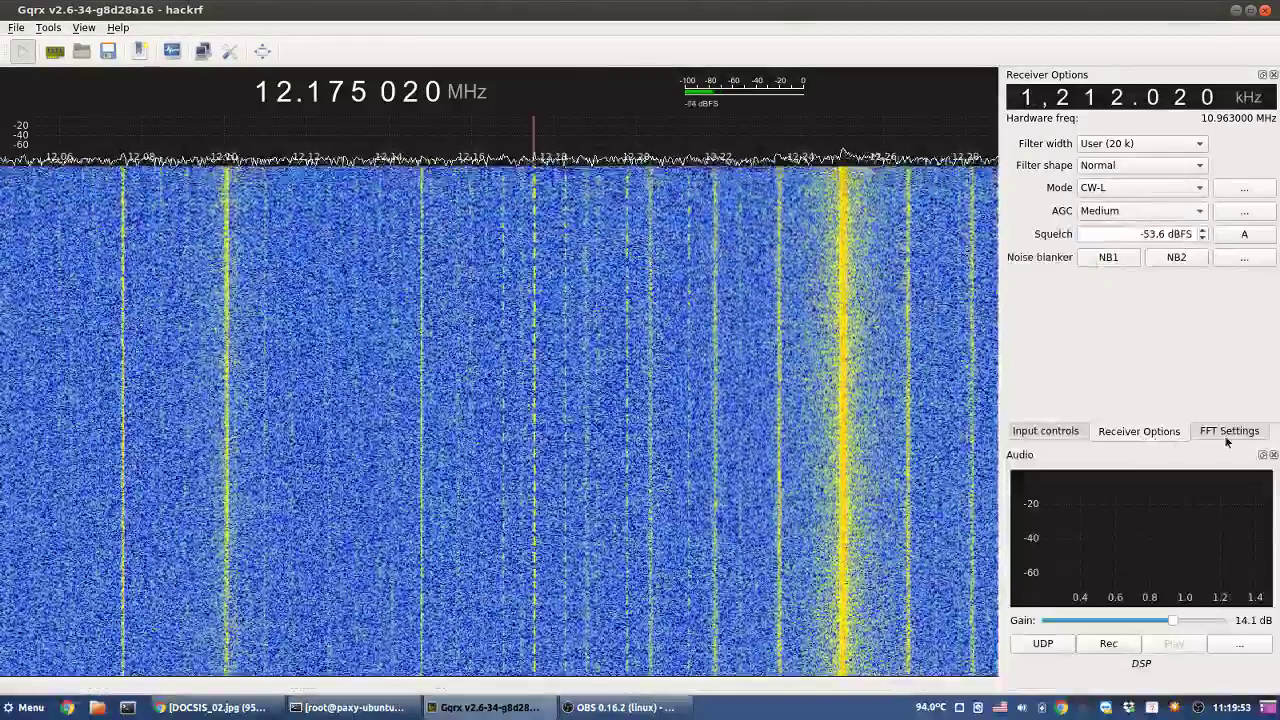
# - Zoom the frequency axis in to 50x and fine-tune to 12.175 110 MHz
pyautogui.click(1227, 431)
pyautogui.moveTo(1152, 274); pyautogui.dragTo(1234, 293)
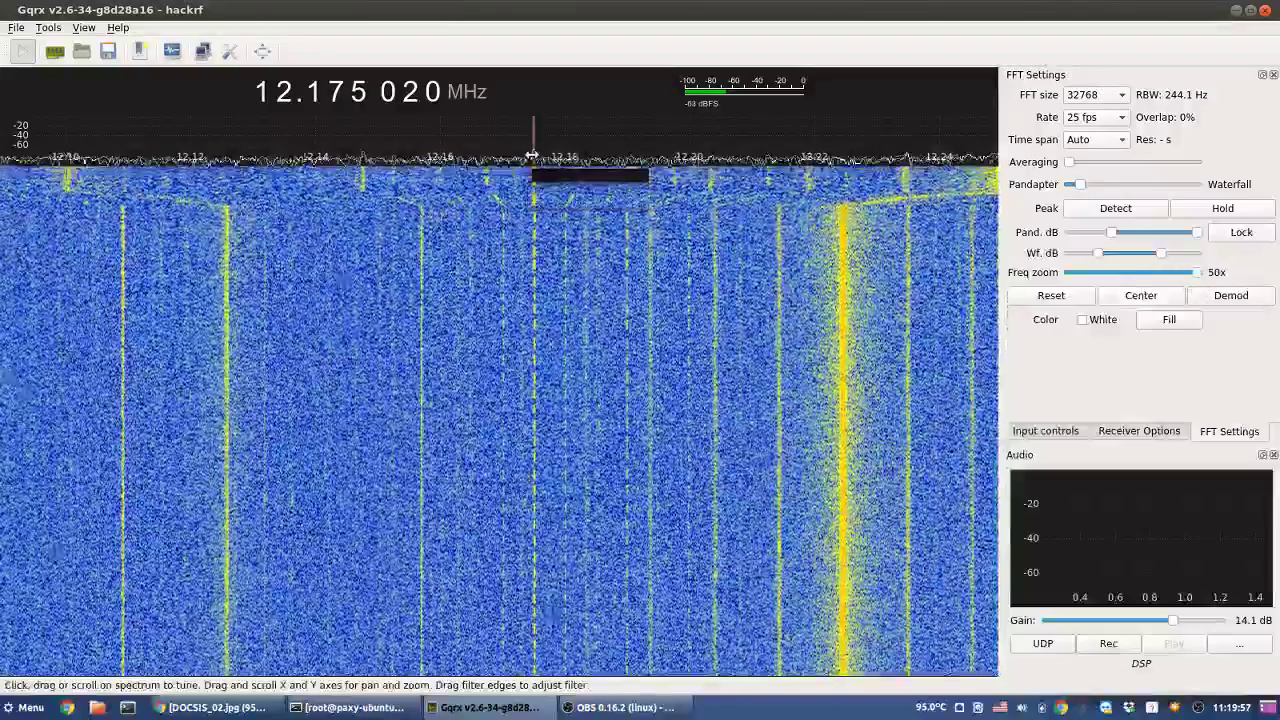
pyautogui.scroll(3, 536, 146)
pyautogui.scroll(-12, 536, 146)
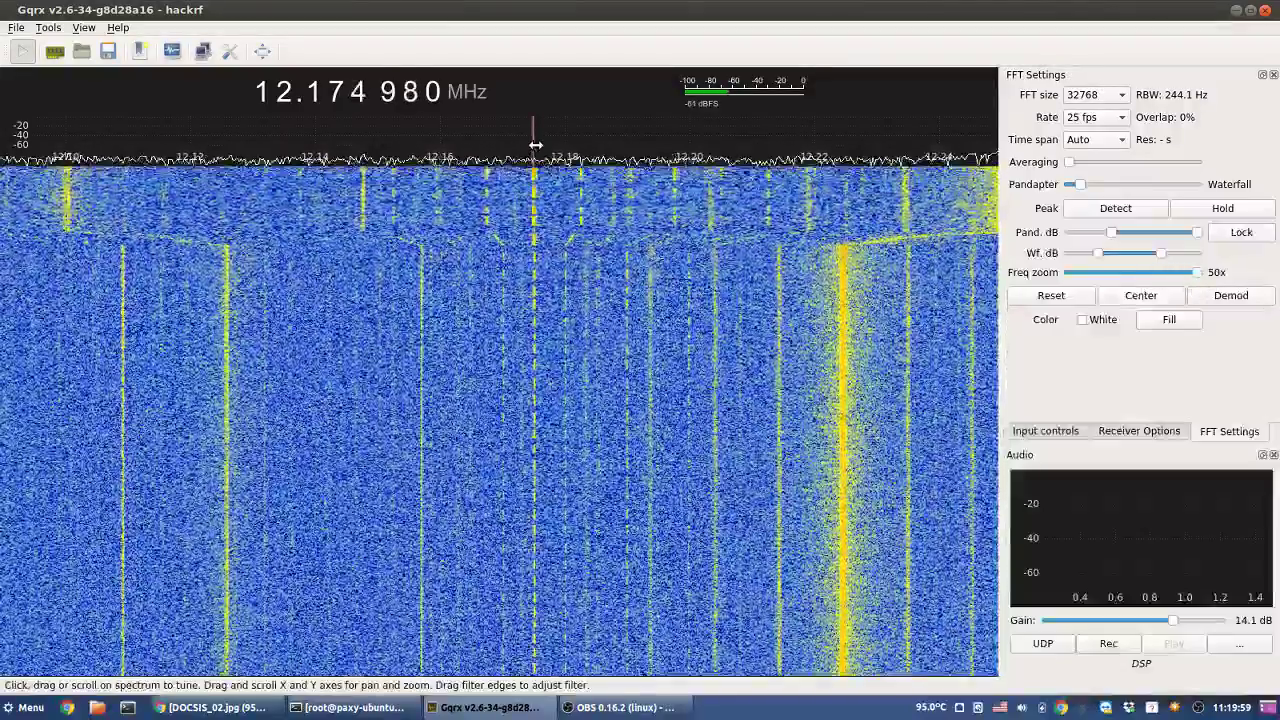
pyautogui.scroll(20, 536, 146)
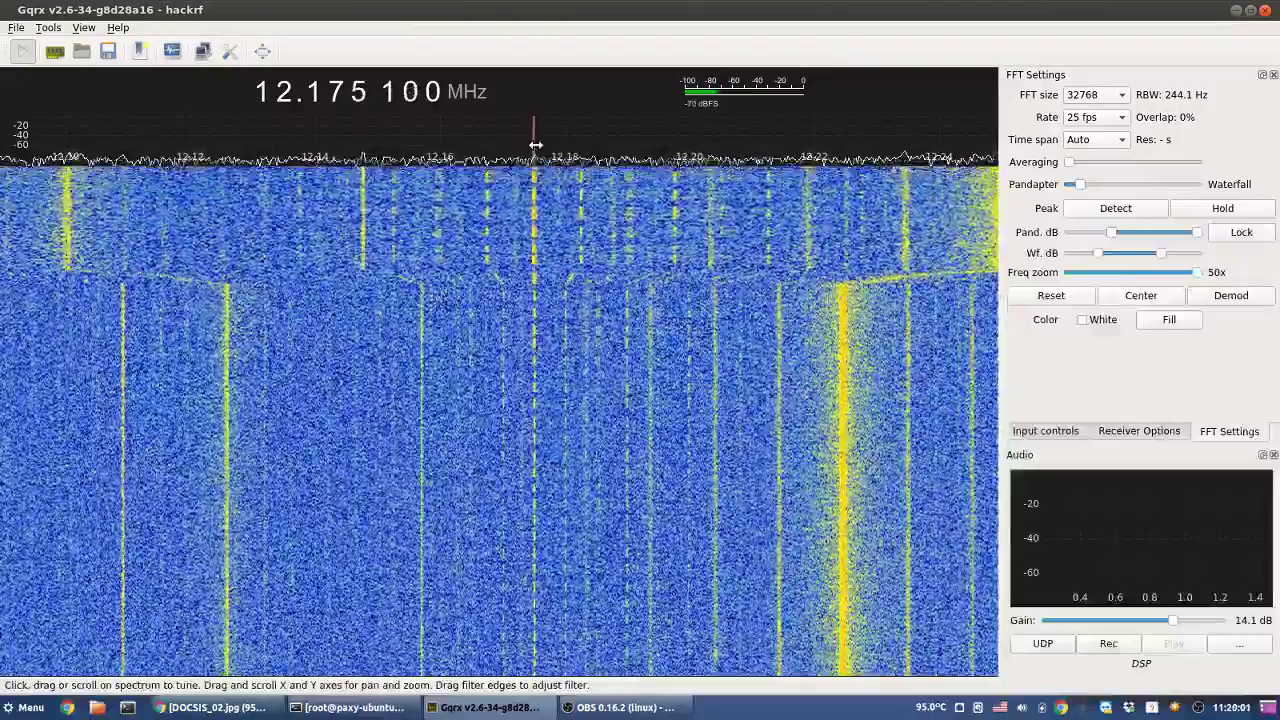
pyautogui.scroll(-4, 536, 146)
pyautogui.scroll(-2, 536, 146)
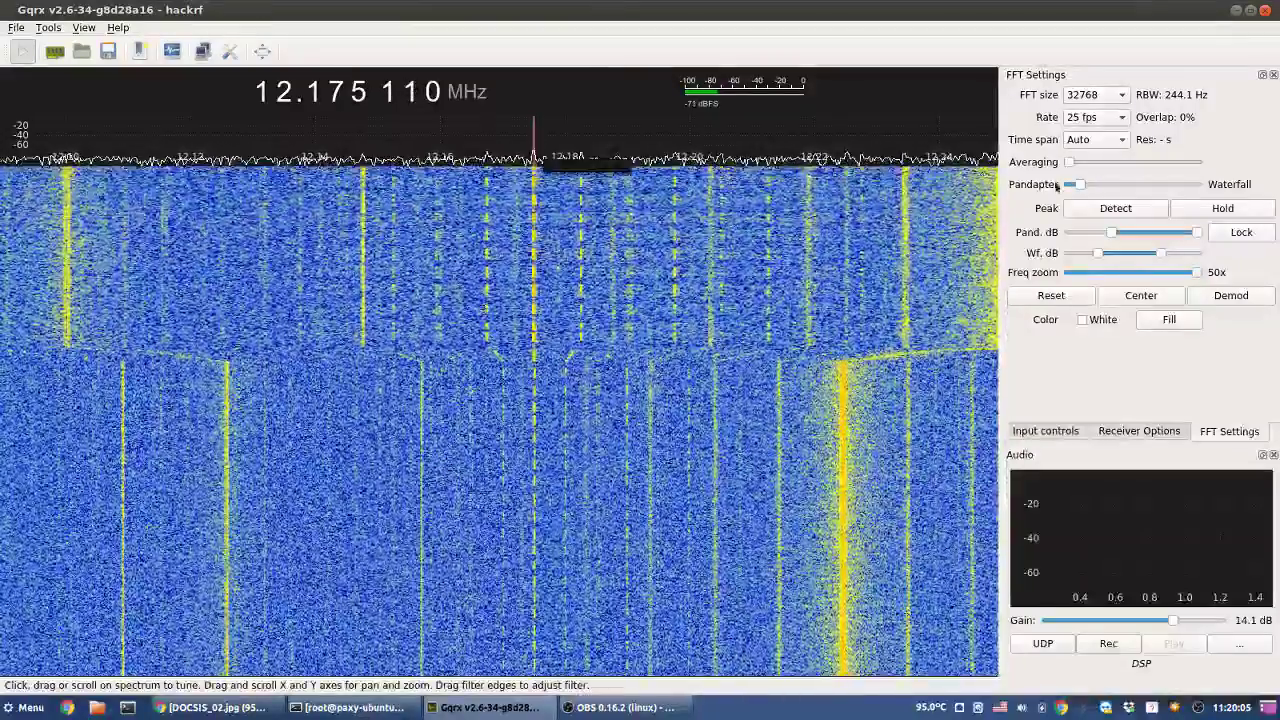
# - Lower the squelch level to -80.6 dBFS
pyautogui.click(1121, 430)
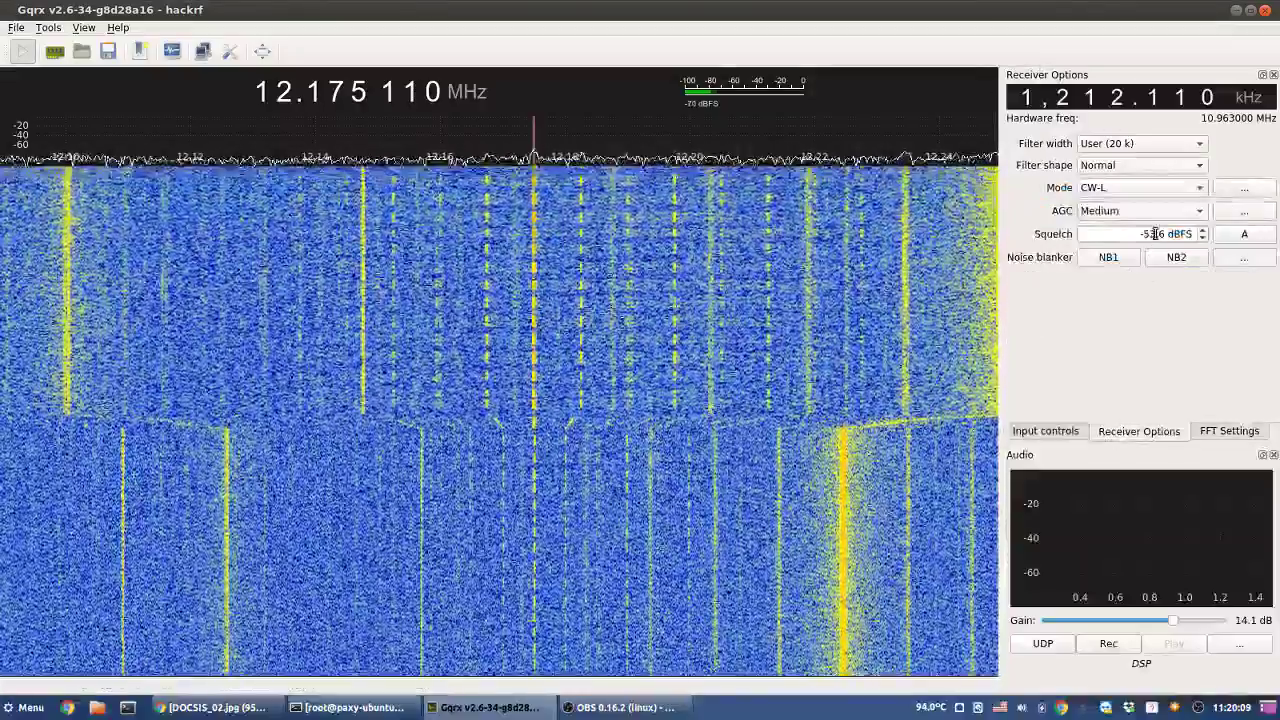
pyautogui.doubleClick(1155, 233)
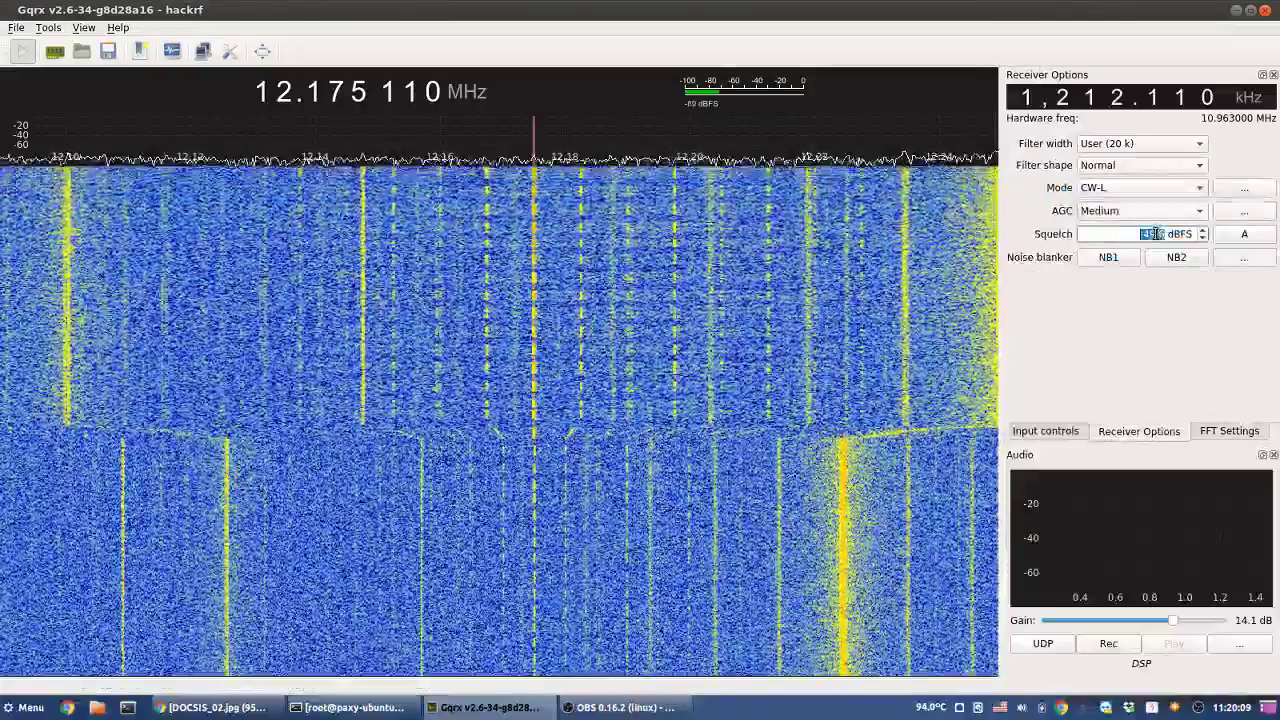
pyautogui.scroll(3, 1155, 233)
pyautogui.scroll(-3, 1155, 233)
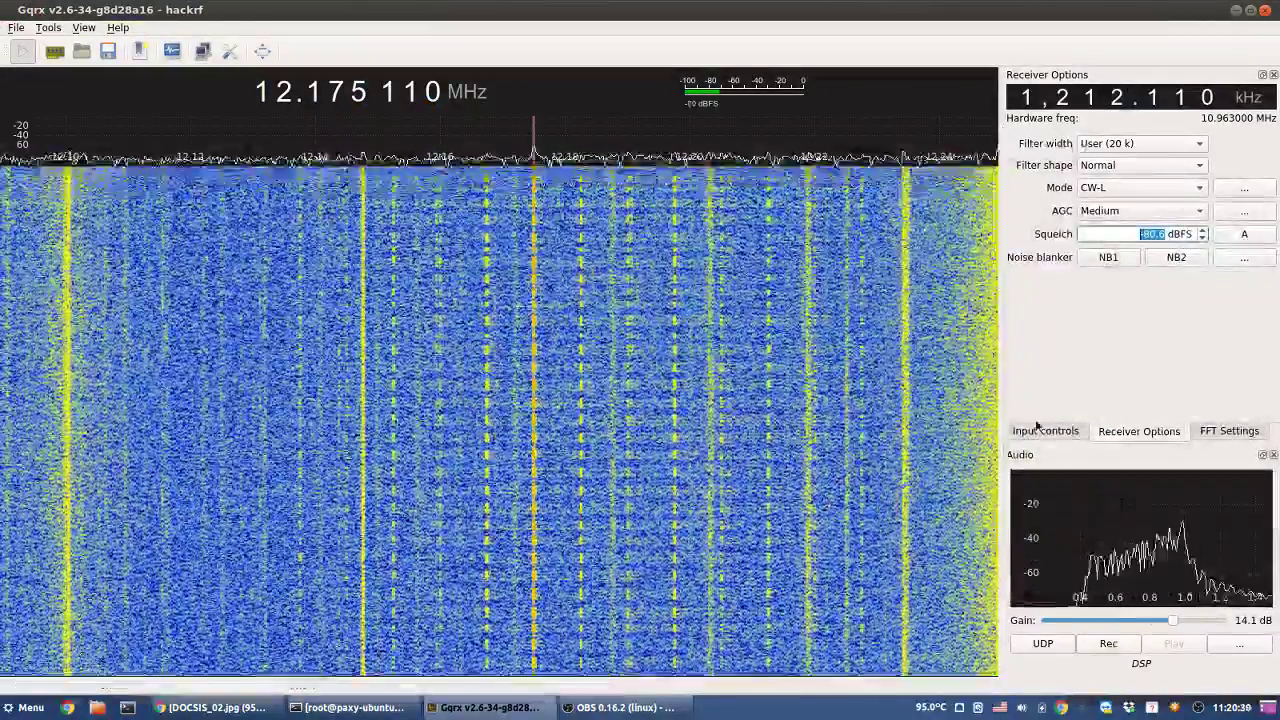
# - Raise the baseband gain and briefly test IF gain at 24 dB before restoring 40 dB
pyautogui.click(1046, 431)
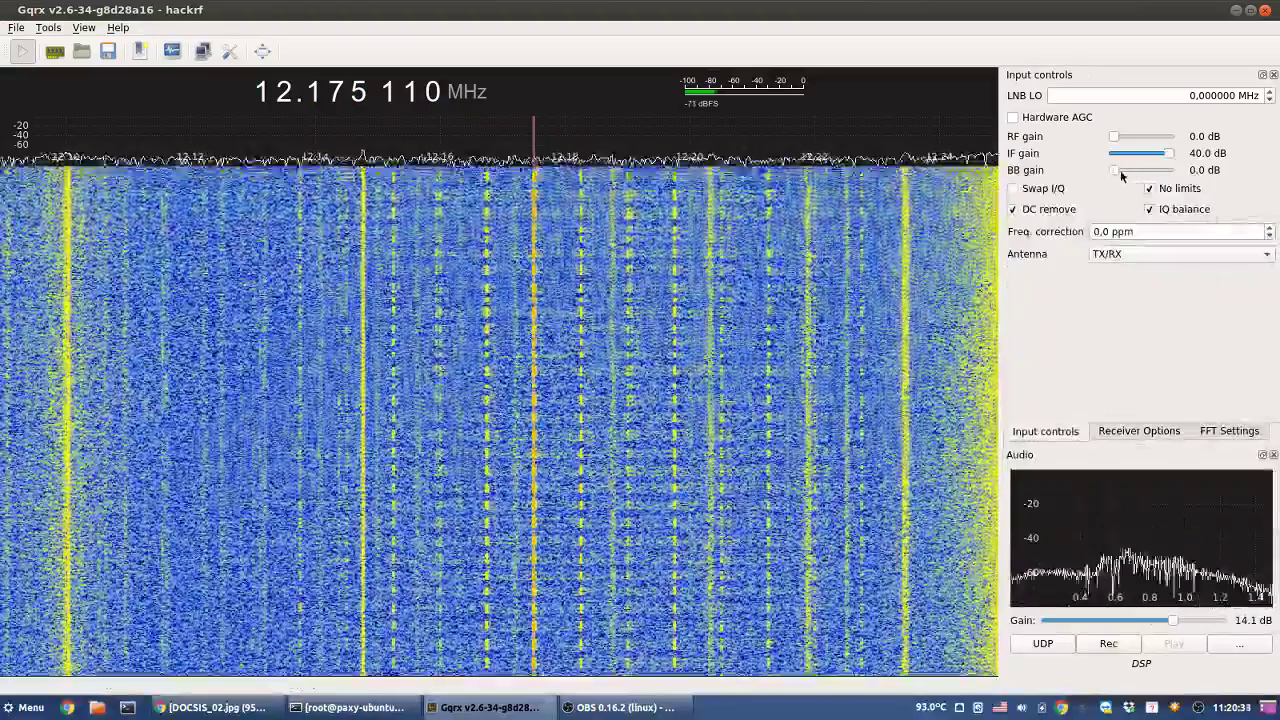
pyautogui.moveTo(1121, 176); pyautogui.dragTo(1094, 171)
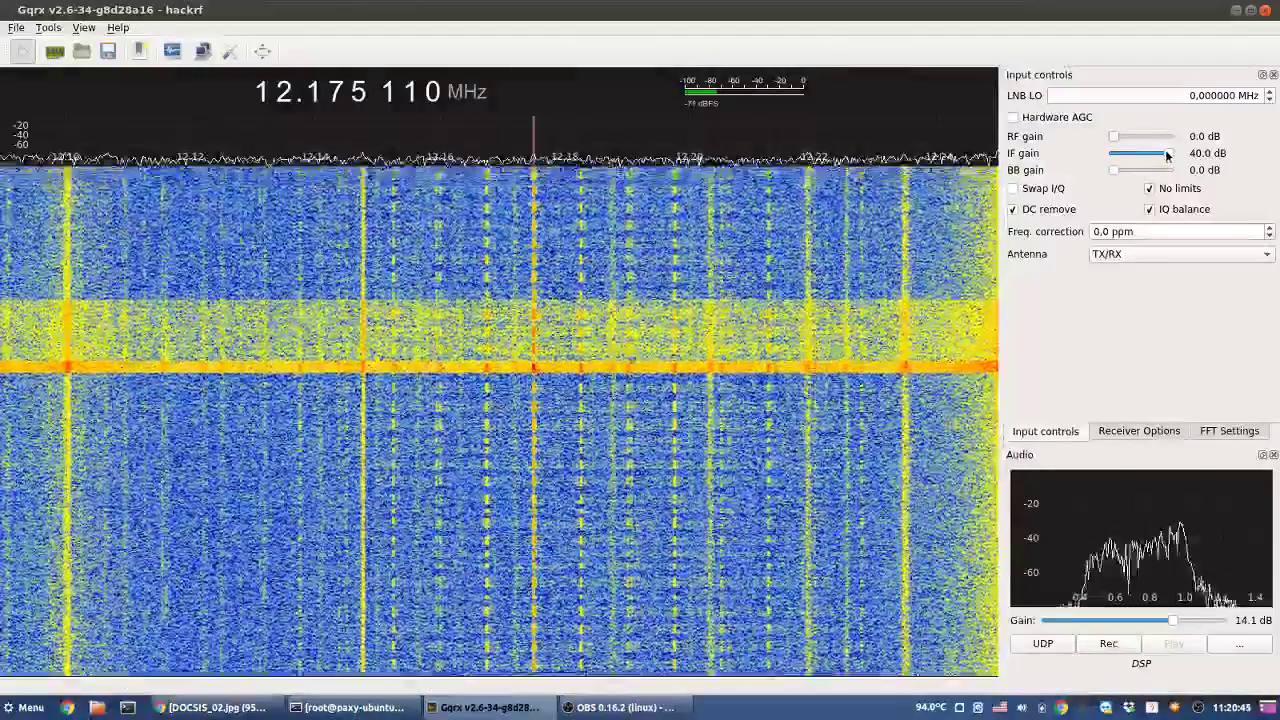
pyautogui.moveTo(1168, 154)
pyautogui.mouseDown()
pyautogui.moveTo(1150, 155)
pyautogui.moveTo(1172, 156)
pyautogui.mouseUp()
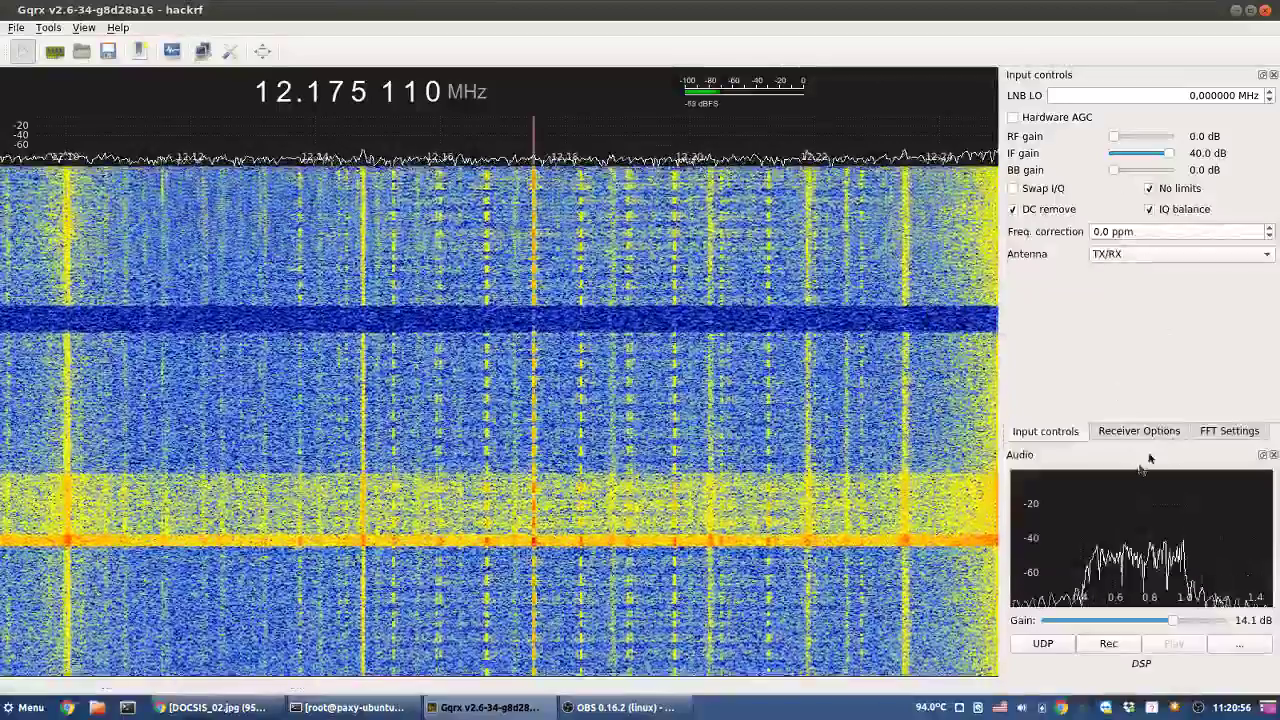
pyautogui.click(1156, 433)
# - Zoom the frequency axis out from 50x to 1x, then back in through 3x and 8x to 22x
pyautogui.click(1220, 436)
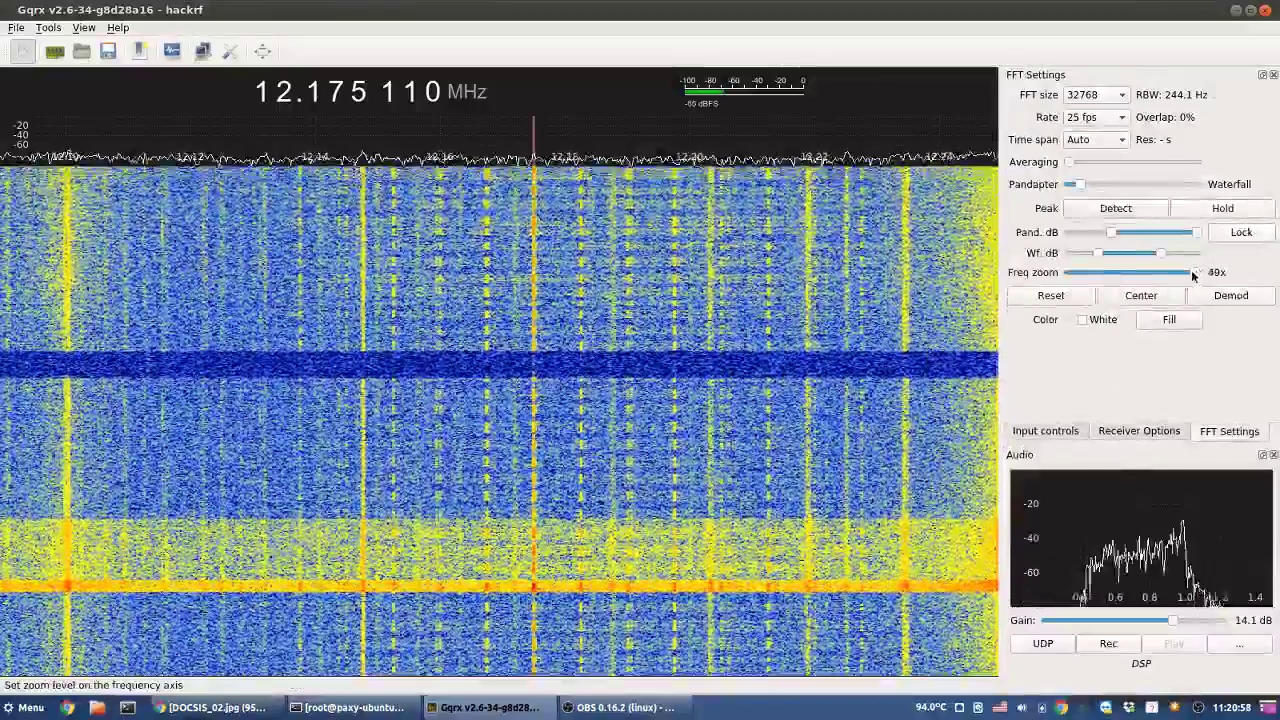
pyautogui.moveTo(1193, 276); pyautogui.dragTo(1068, 280)
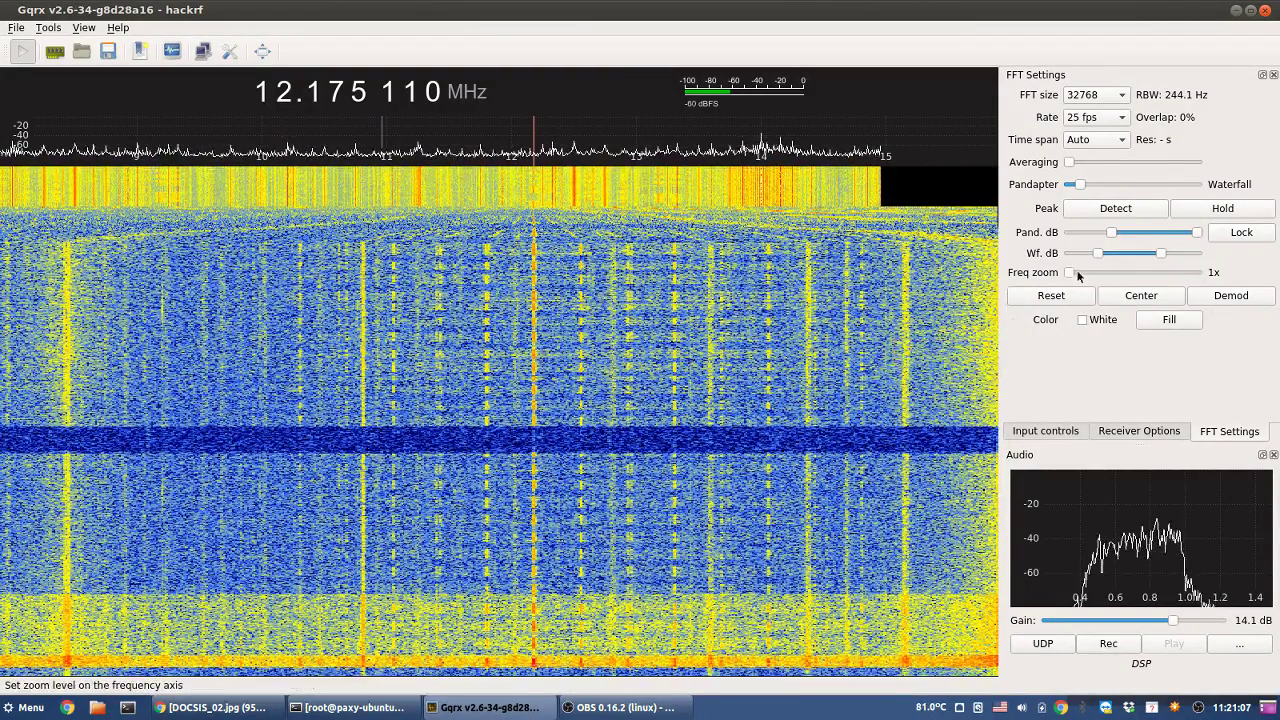
pyautogui.moveTo(1077, 277); pyautogui.dragTo(1087, 275)
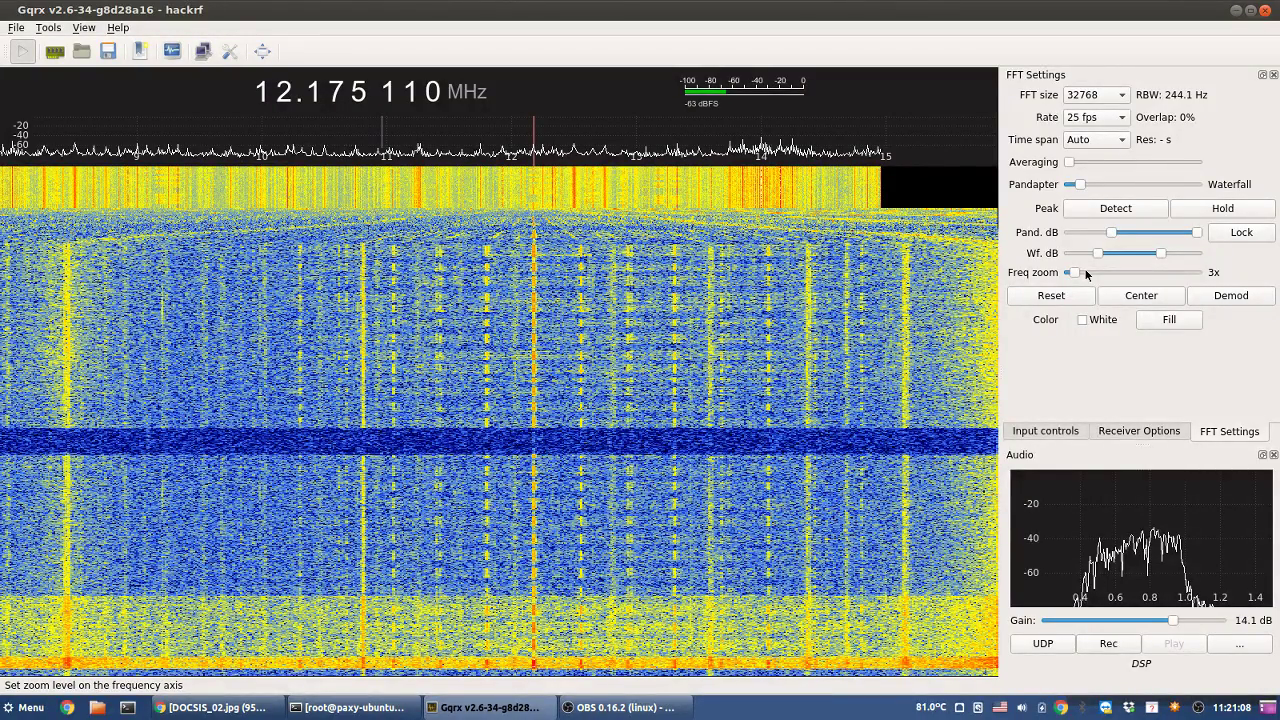
pyautogui.moveTo(1086, 274); pyautogui.dragTo(1094, 278)
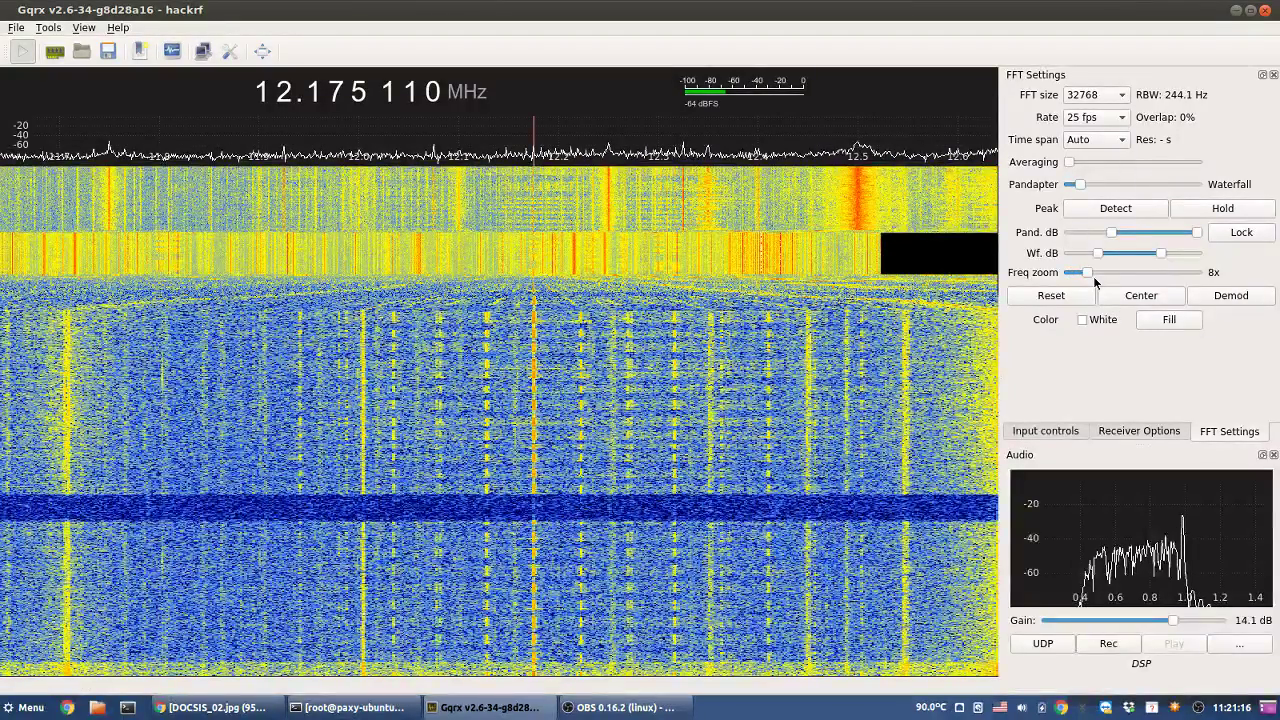
pyautogui.scroll(5, 1094, 280)
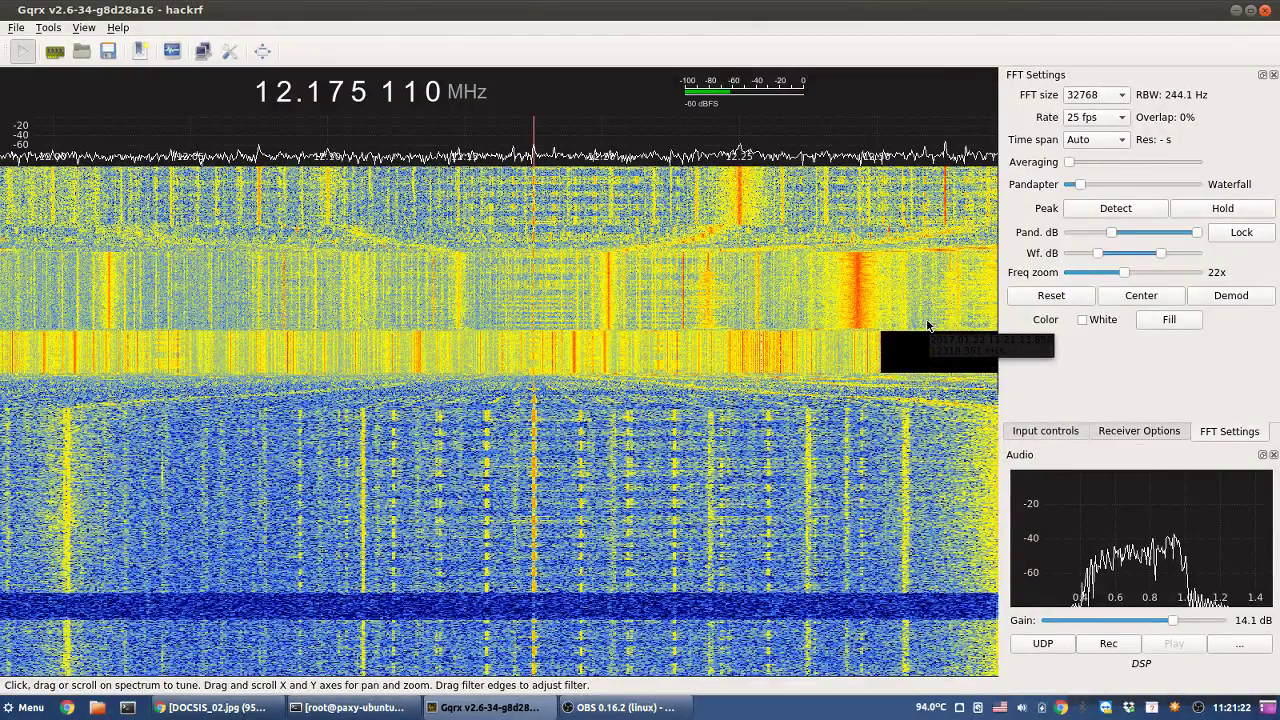
# - Set filter width to Normal and change the demodulation mode from CW-L to Narrow FM
pyautogui.click(1139, 431)
pyautogui.click(1130, 143)
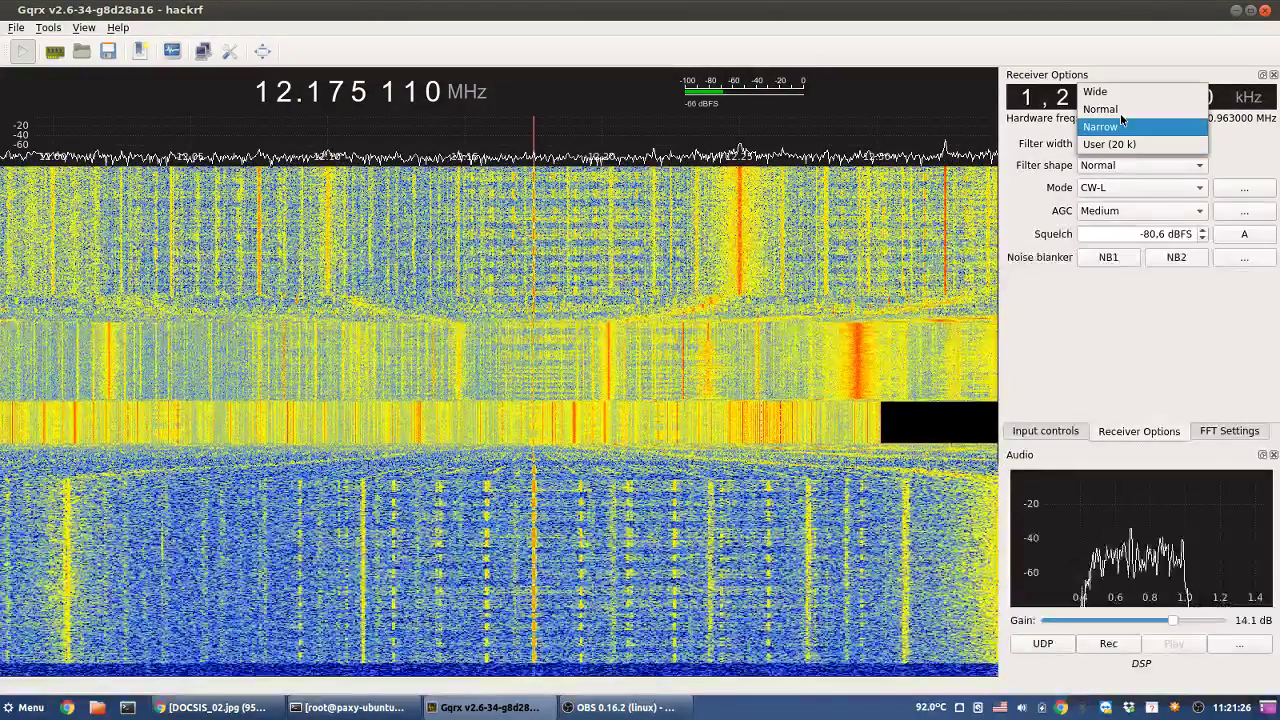
pyautogui.click(1118, 110)
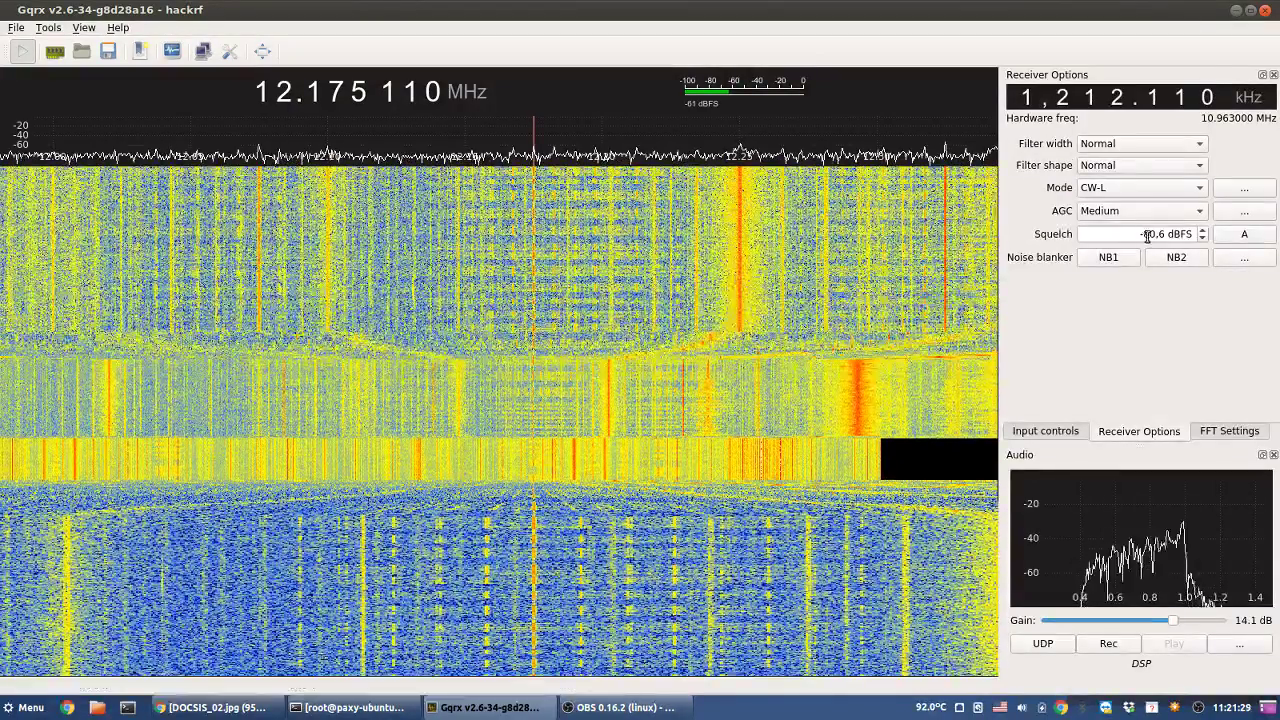
pyautogui.click(1105, 145)
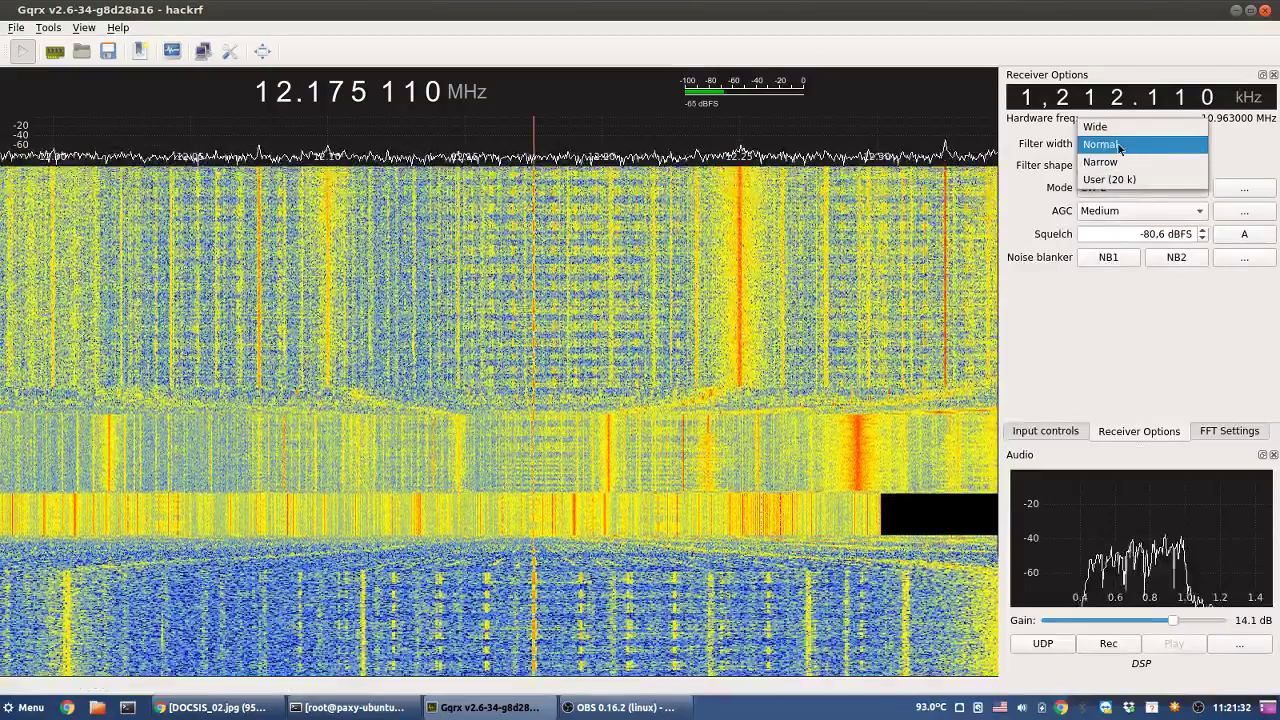
pyautogui.click(1105, 145)
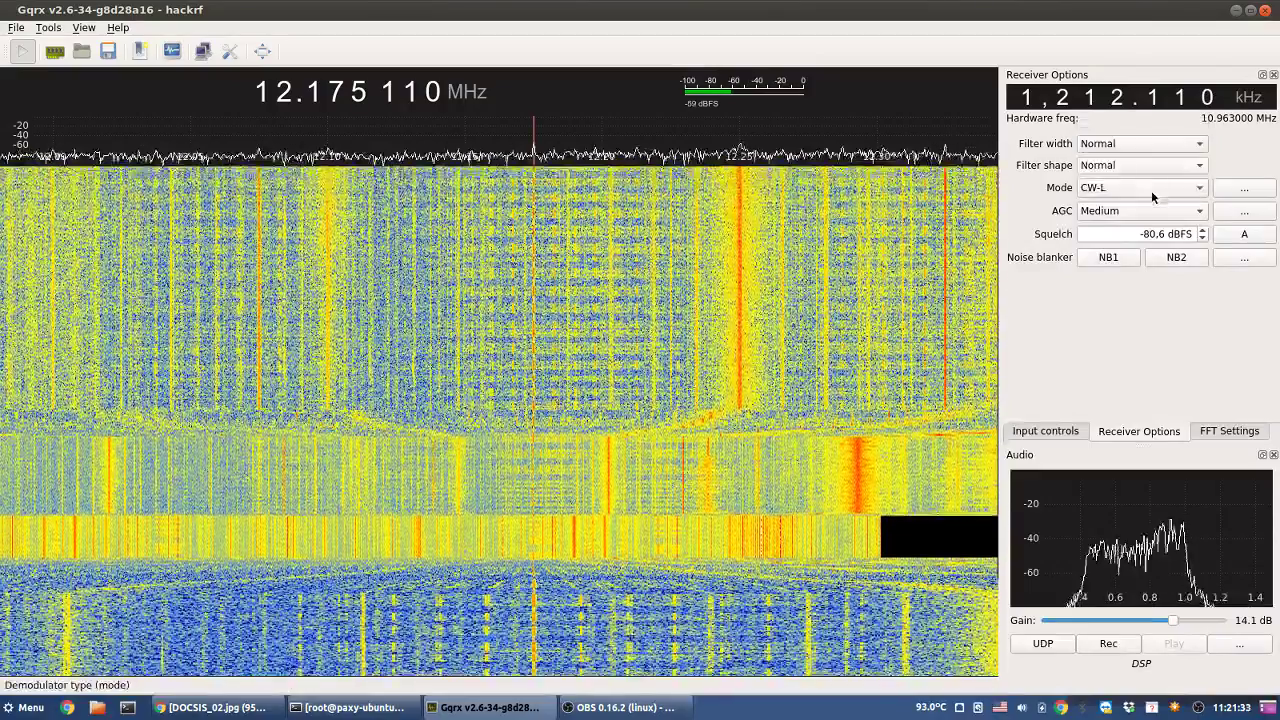
pyautogui.click(1152, 197)
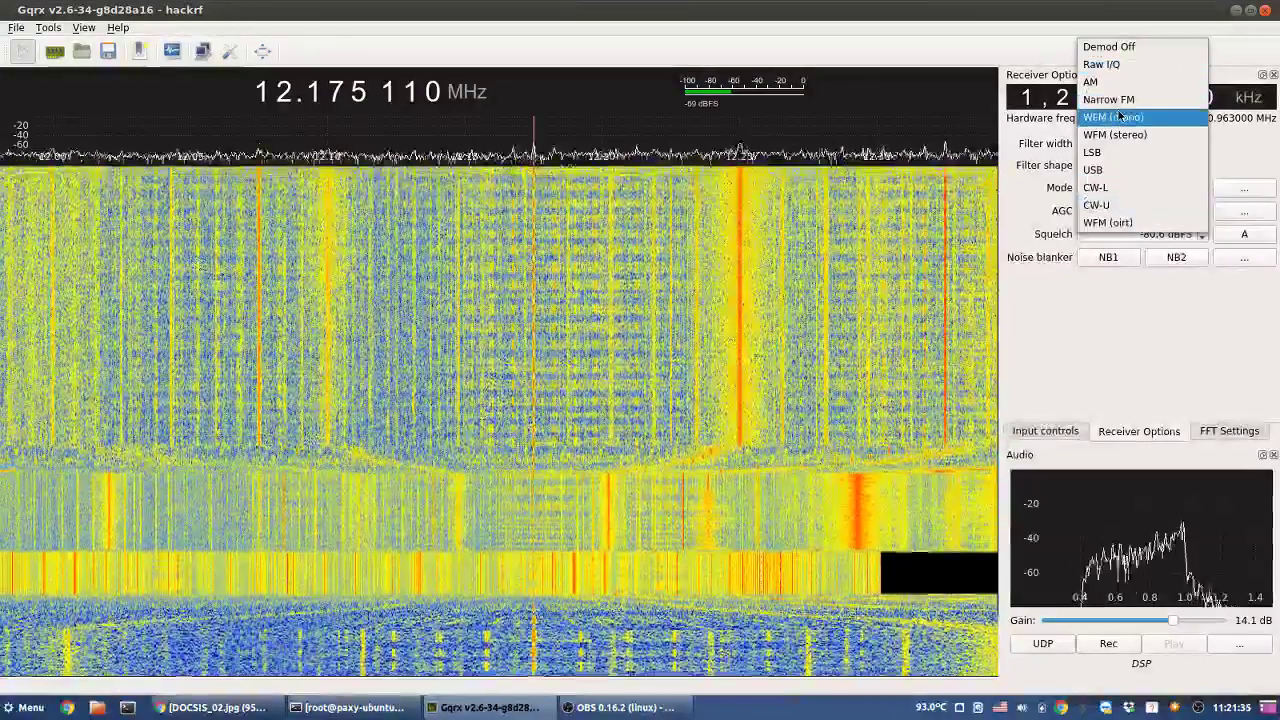
pyautogui.click(1110, 99)
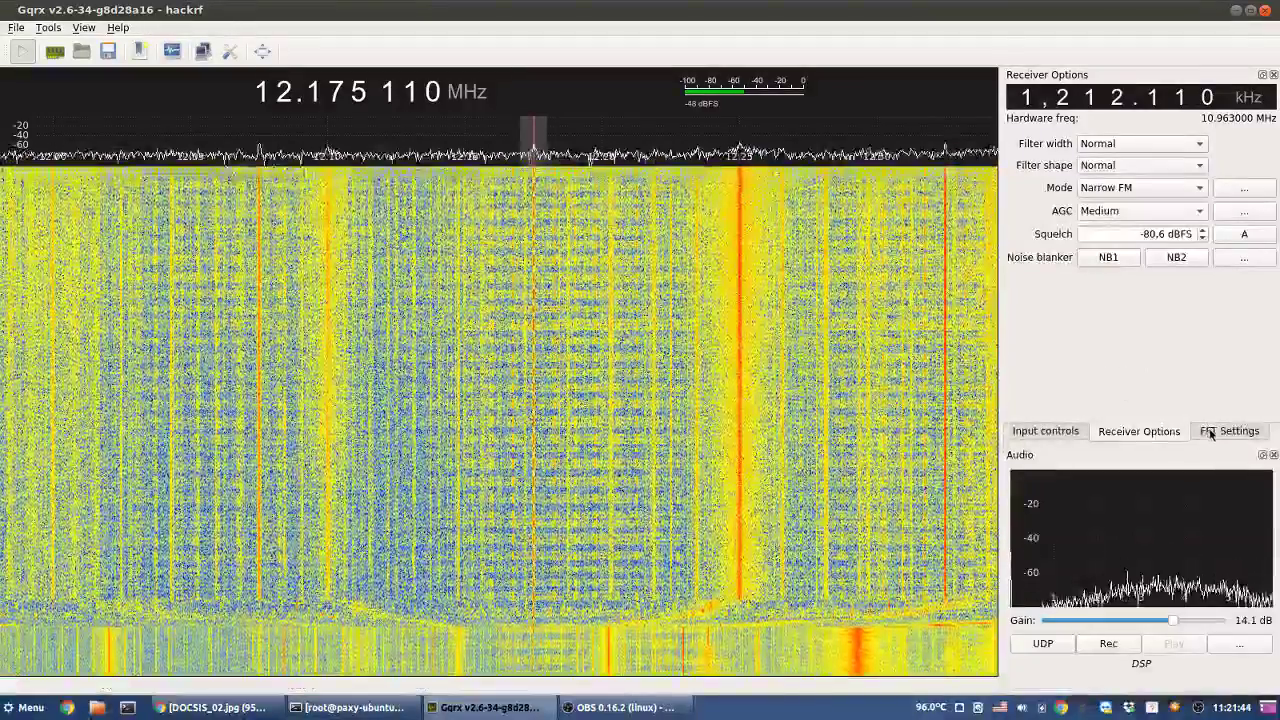
# - Raise the waterfall dB range's upper limit so the noise floor renders mostly blue
pyautogui.click(1225, 431)
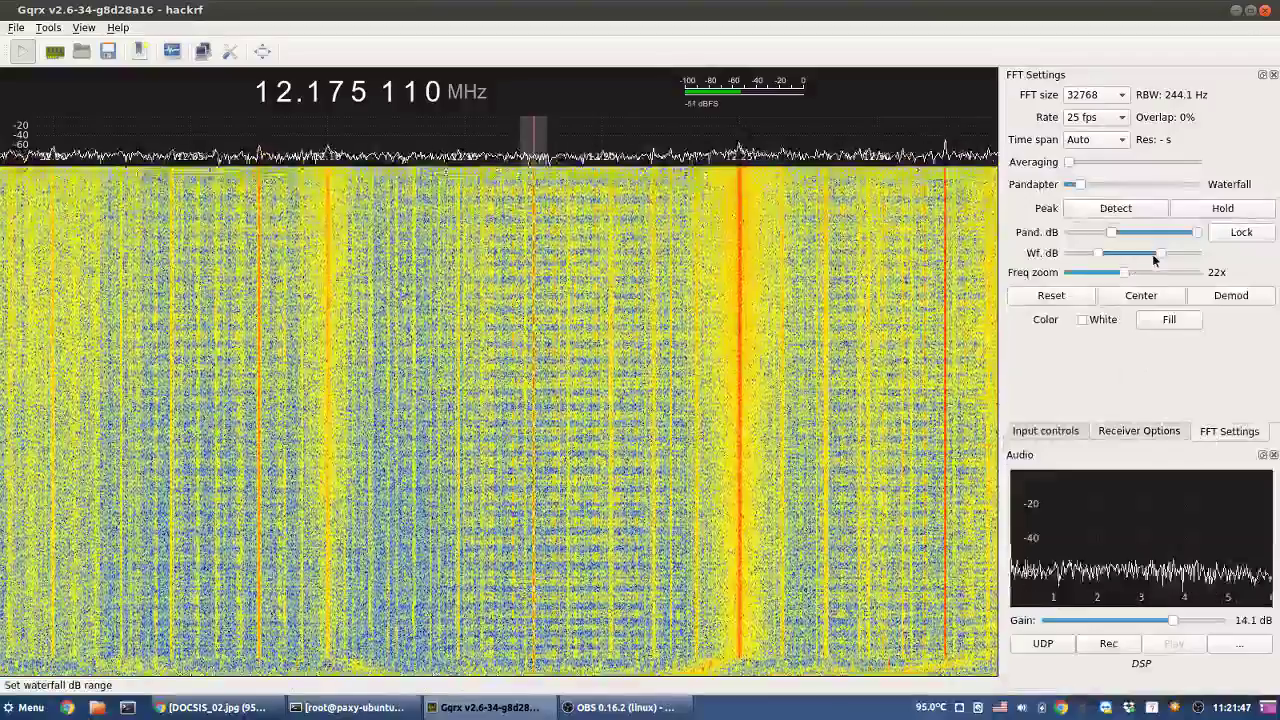
pyautogui.moveTo(1157, 256)
pyautogui.mouseDown()
pyautogui.moveTo(1195, 259)
pyautogui.moveTo(1180, 261)
pyautogui.mouseUp()
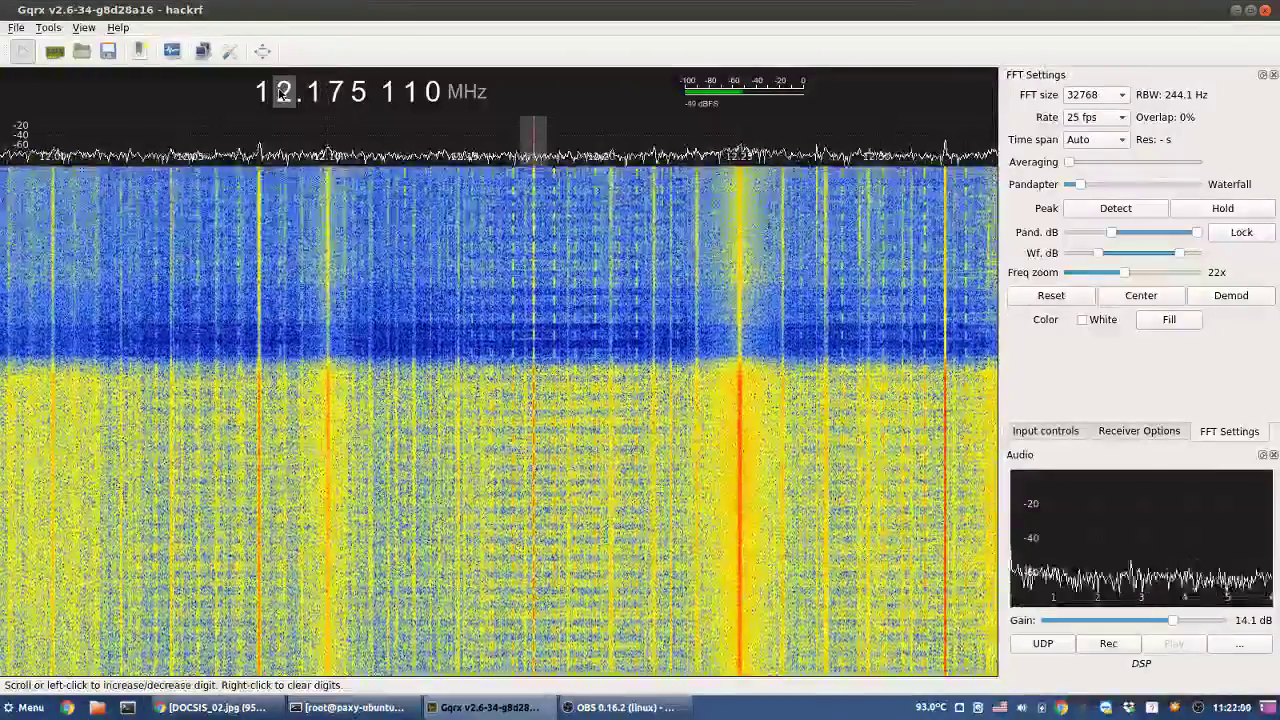
# - Step the tuned frequency from 12 to 14.000 000 MHz and raise the frequency zoom from 22x to 50x
pyautogui.rightClick(283, 92)
pyautogui.click(283, 92)
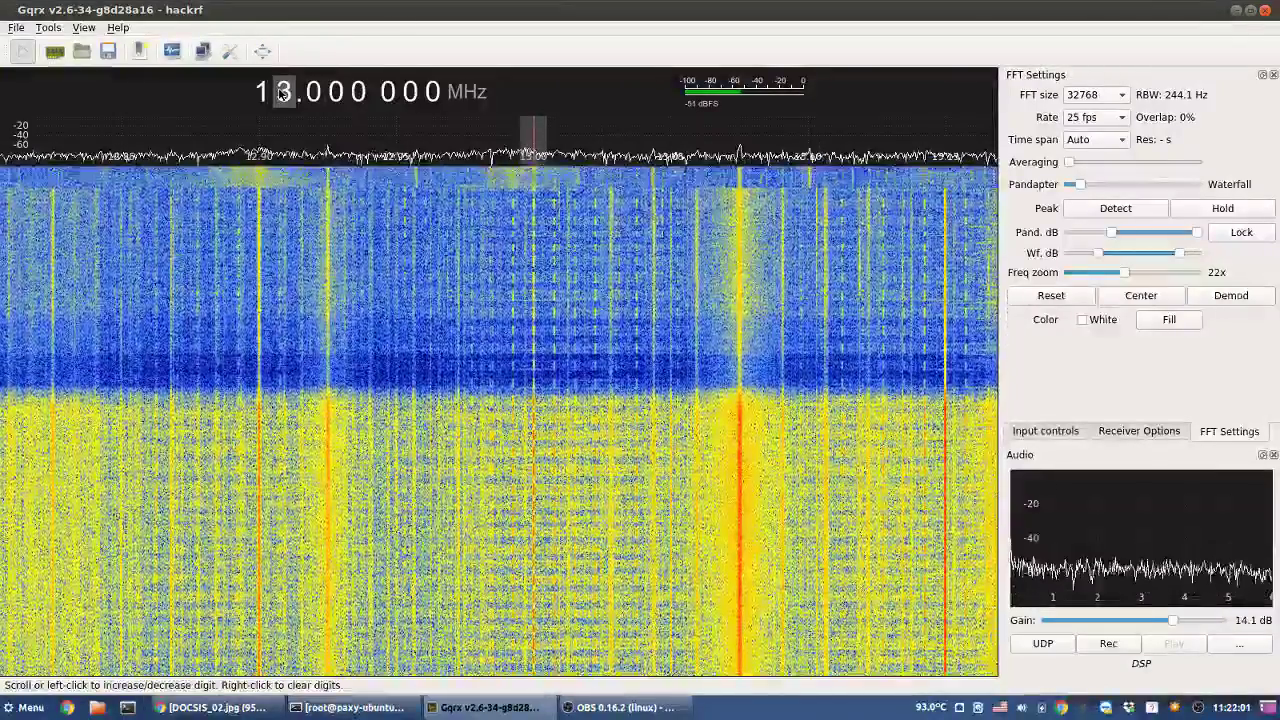
pyautogui.click(283, 92)
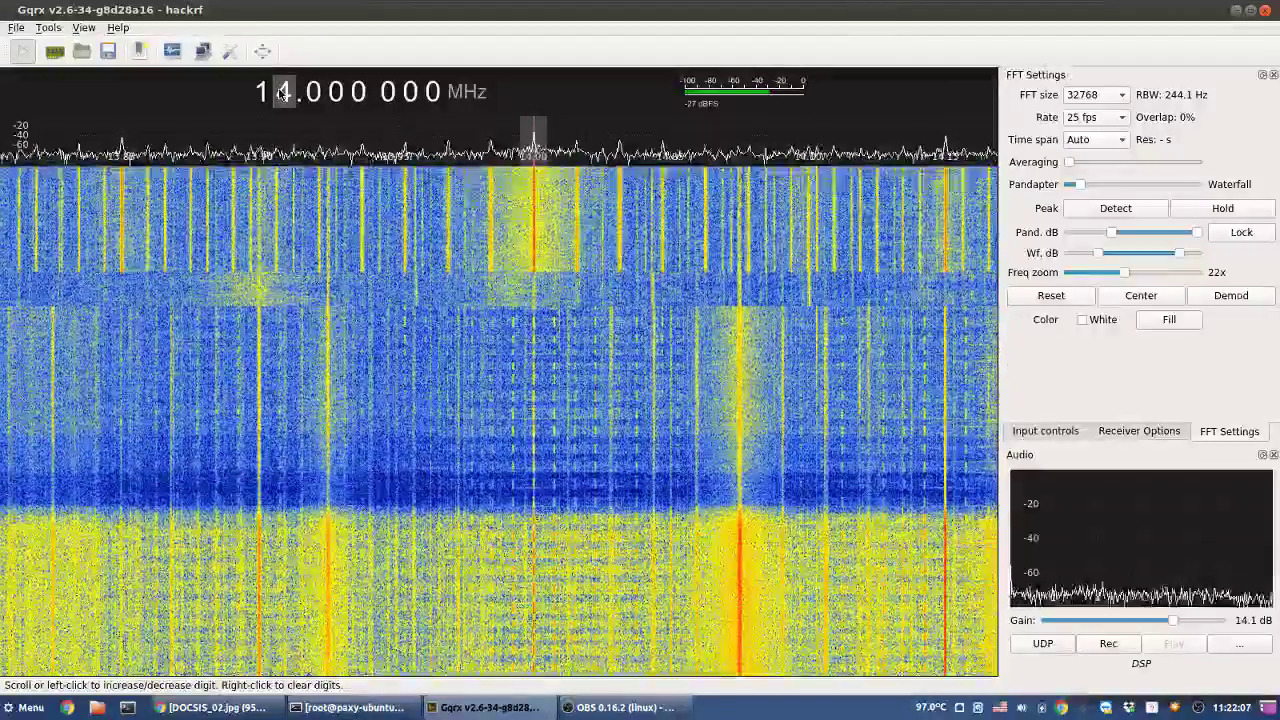
pyautogui.click(283, 92)
pyautogui.scroll(-1, 283, 93)
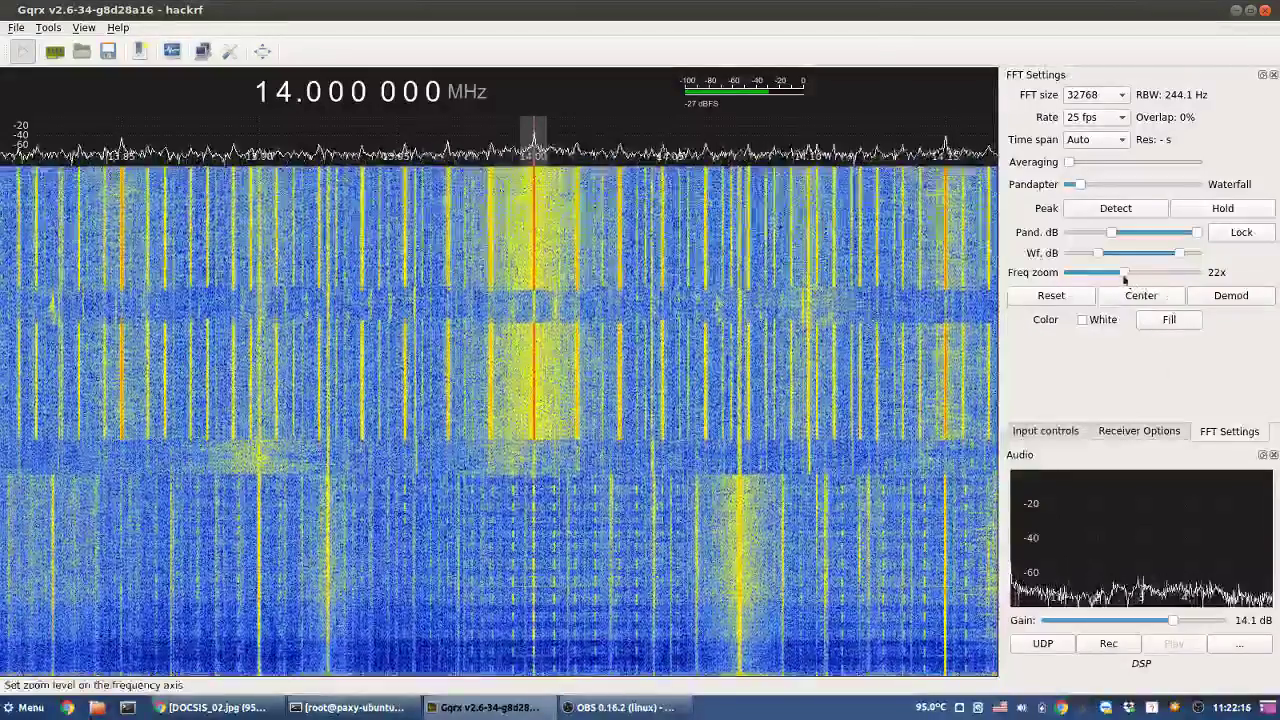
pyautogui.moveTo(1125, 273); pyautogui.dragTo(1214, 276)
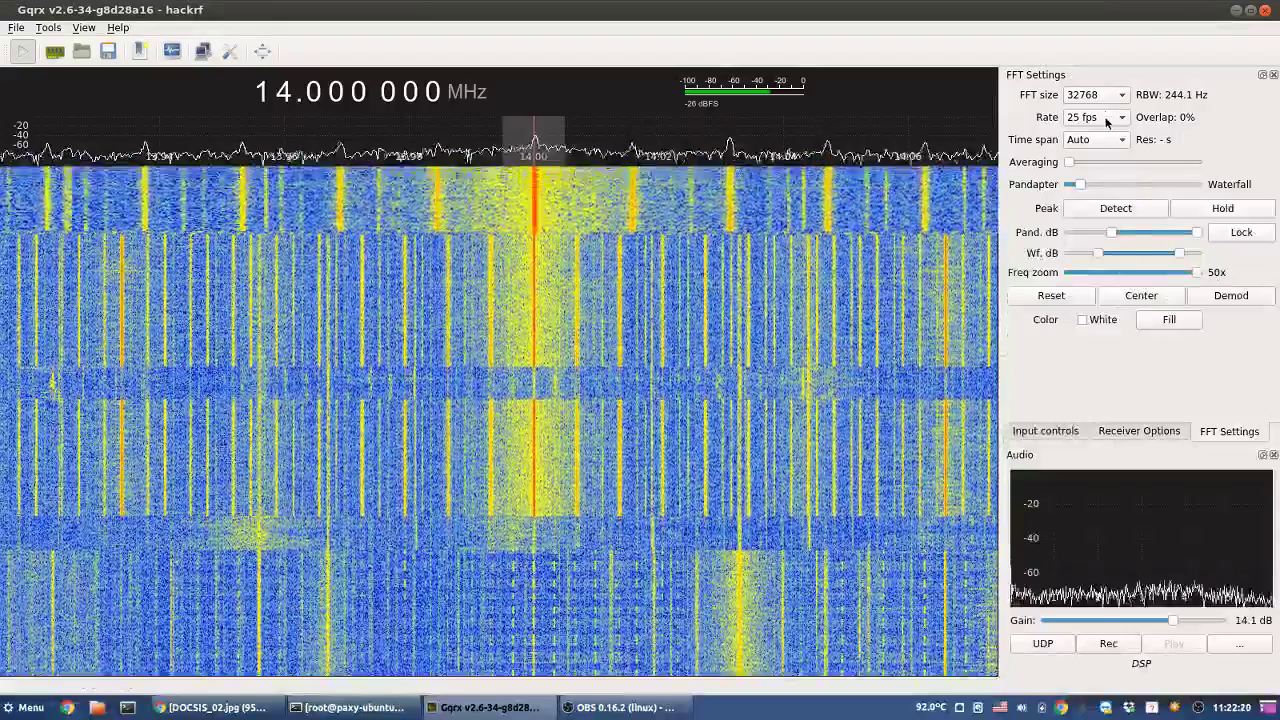
# - Set the waterfall rate to 60 fps and try FFT sizes 65536 and 131072
pyautogui.click(1107, 121)
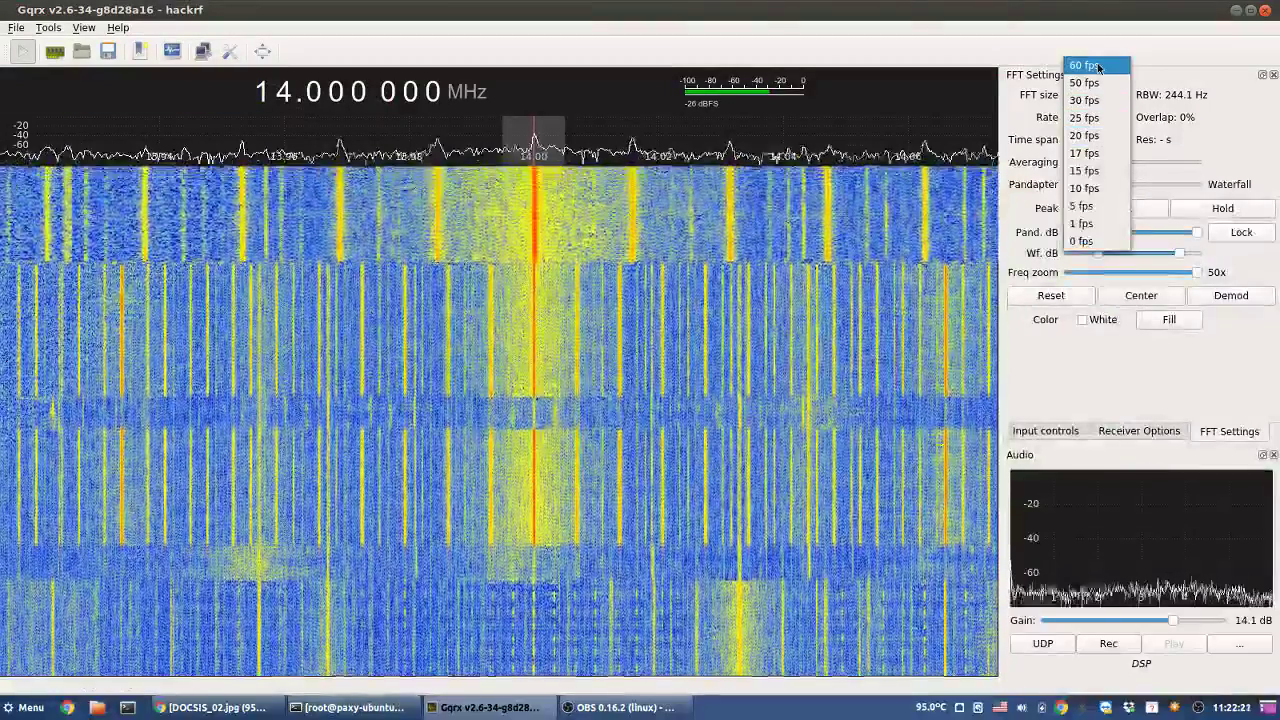
pyautogui.click(1098, 66)
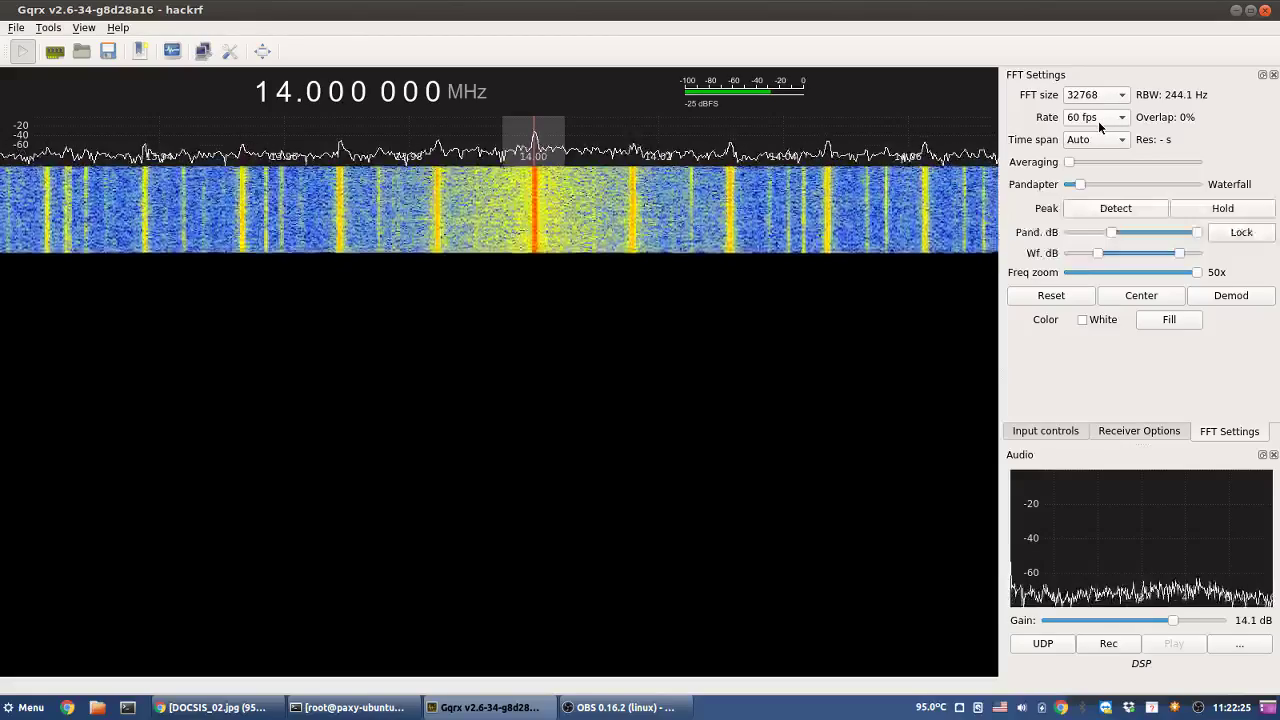
pyautogui.click(1112, 96)
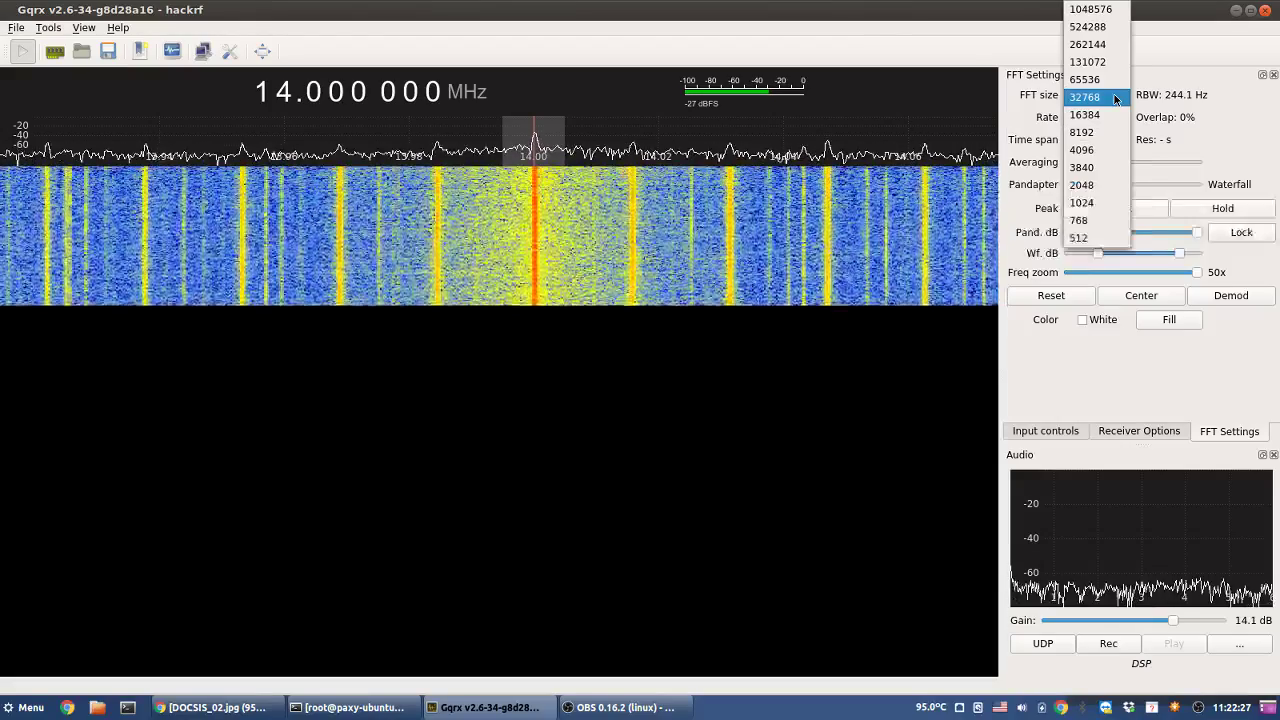
pyautogui.click(1099, 80)
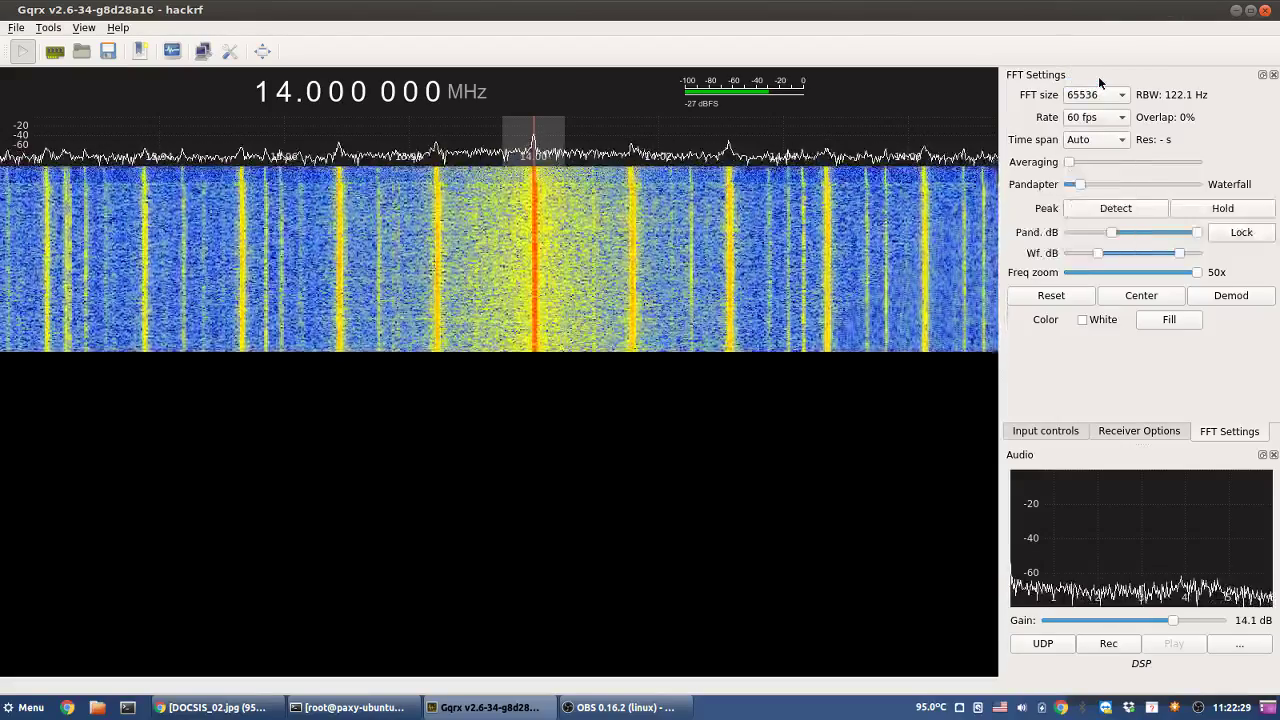
pyautogui.click(1094, 94)
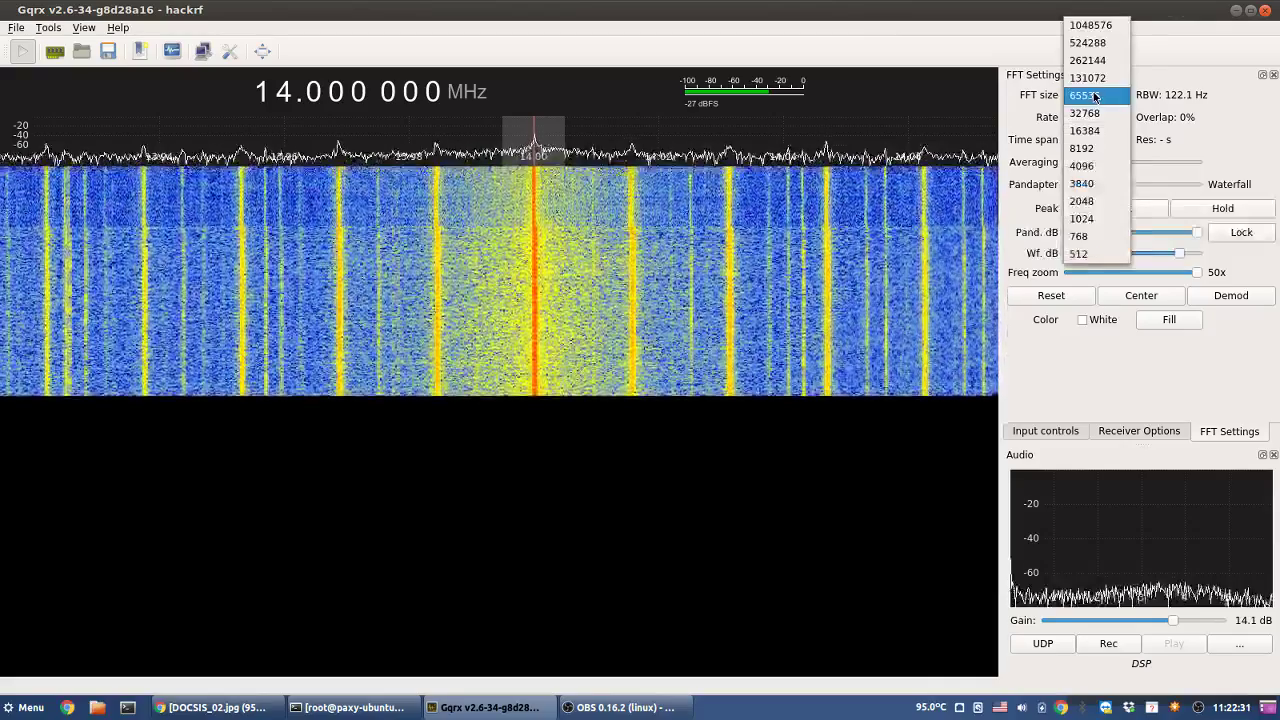
pyautogui.click(1090, 78)
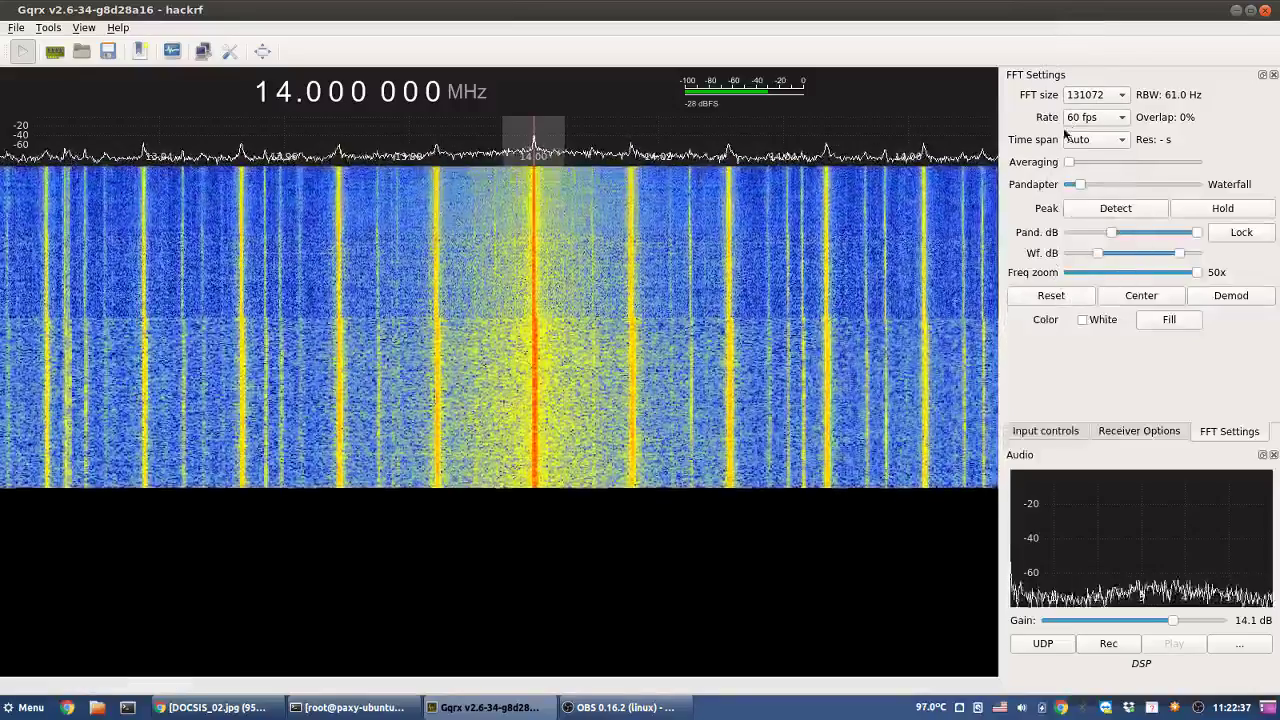
# - Try FFT size 262144, return to 32768, and zoom fully out to 1x (11–17 MHz)
pyautogui.click(1100, 95)
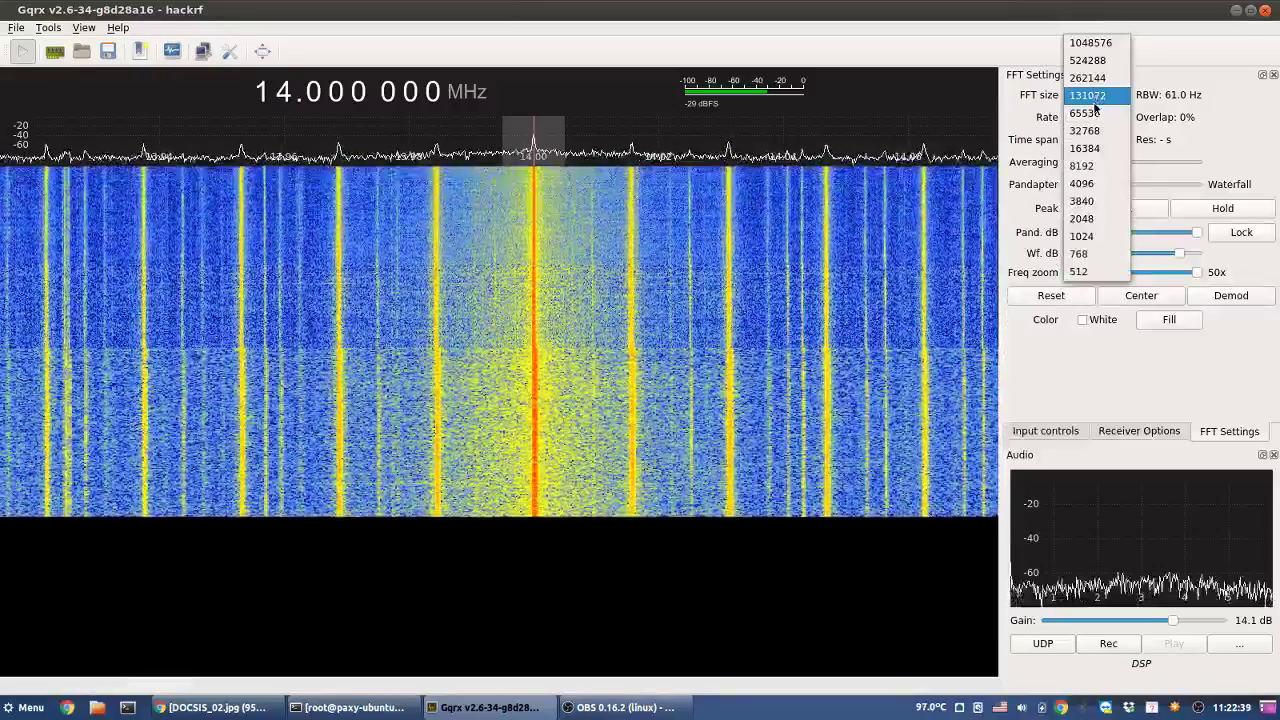
pyautogui.click(1095, 79)
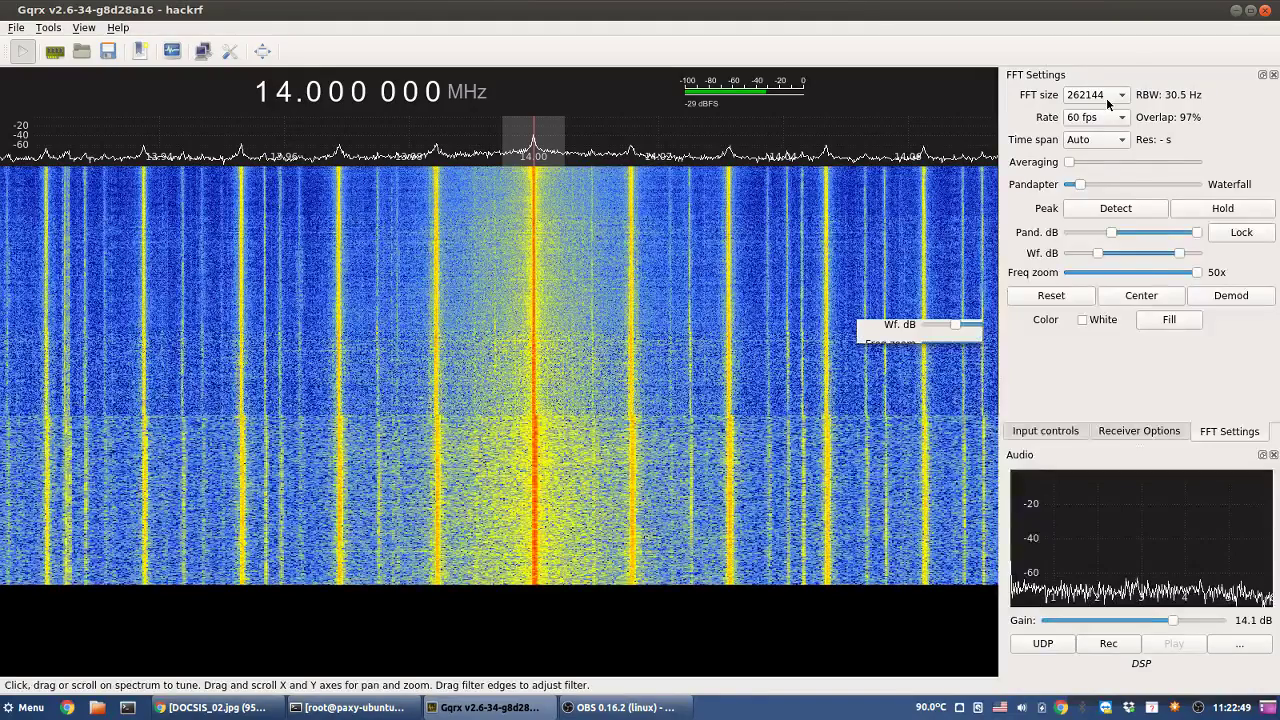
pyautogui.click(1106, 98)
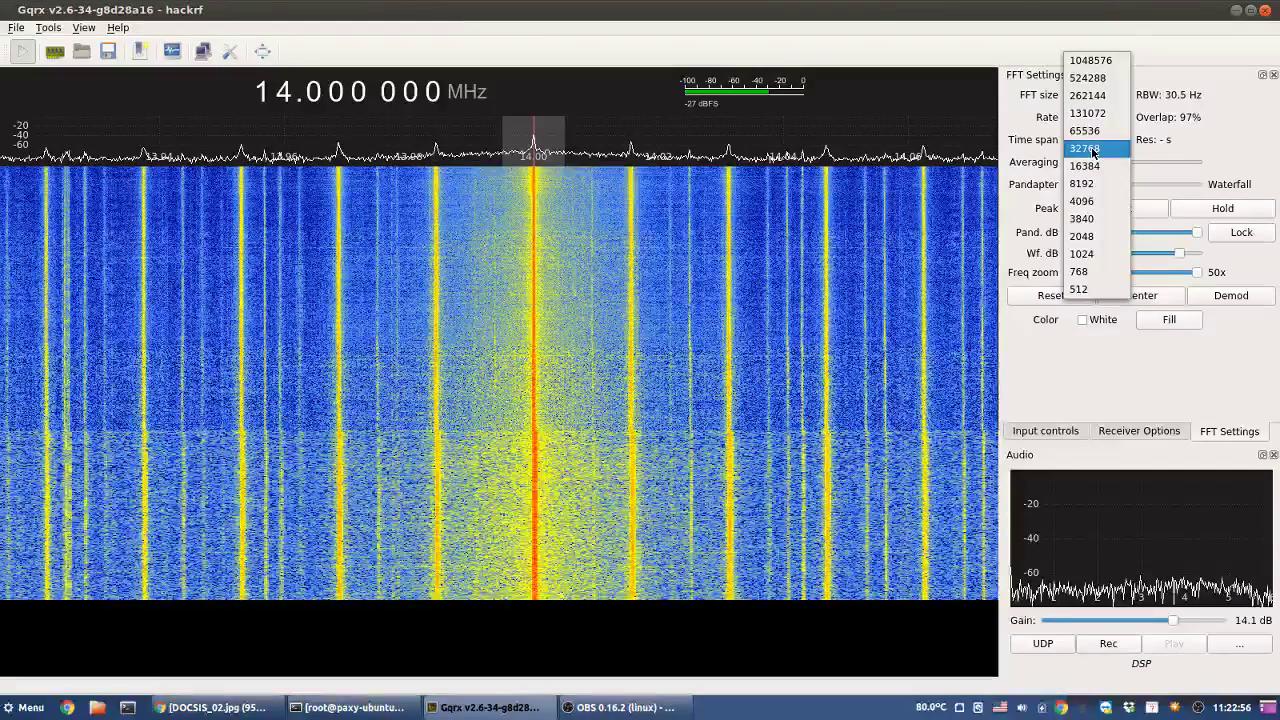
pyautogui.click(1094, 150)
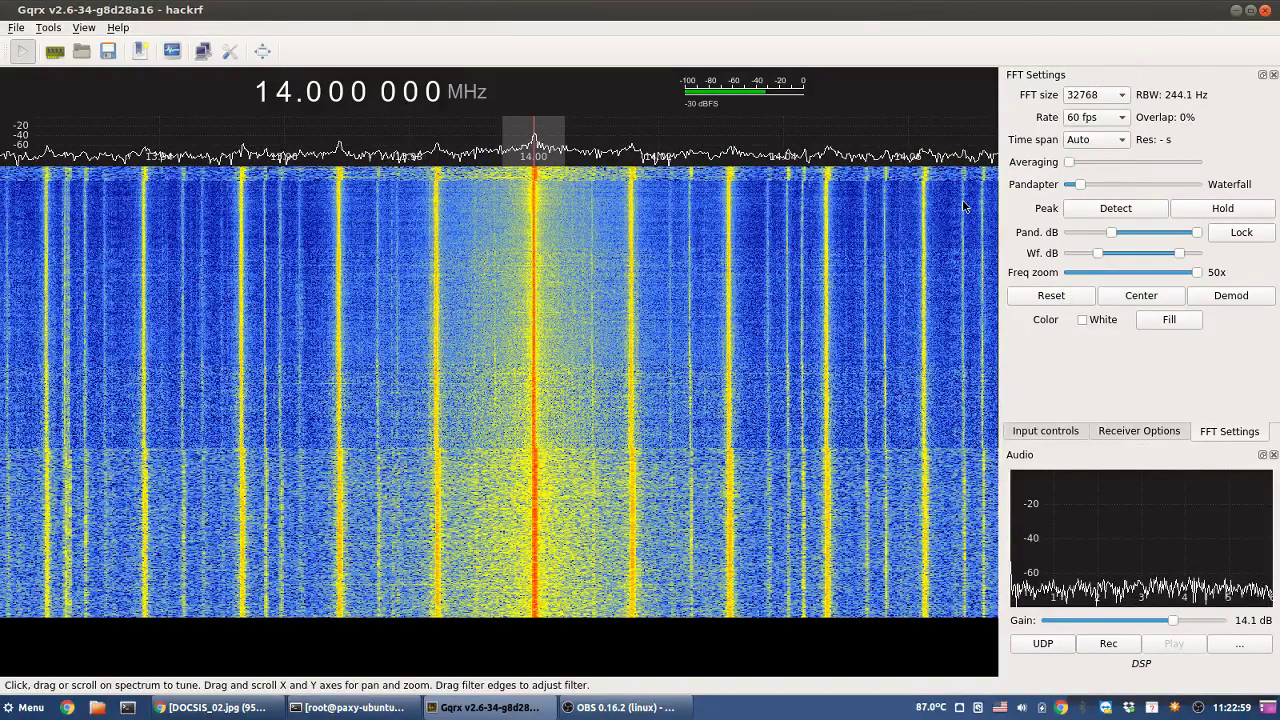
pyautogui.click(1072, 270)
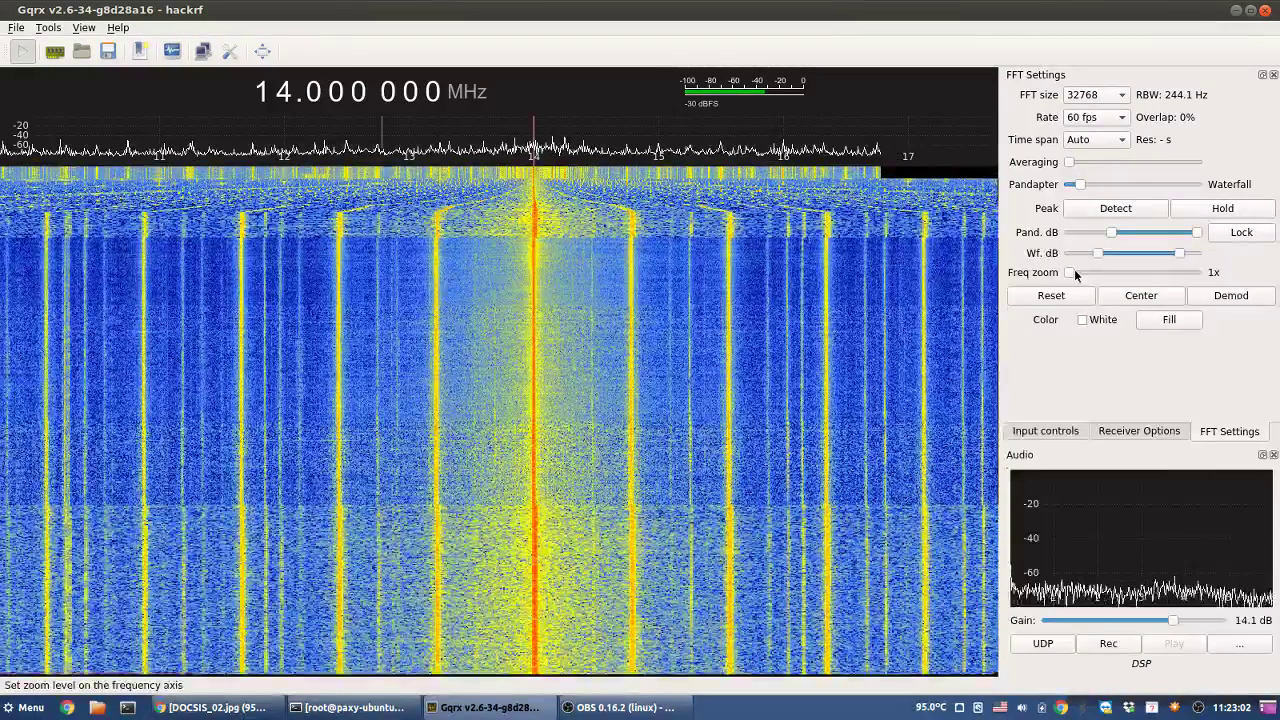
# - Zoom to 4x, tune to the waterfall signal at 16.176 200 MHz, and show Receiver Options
pyautogui.moveTo(1075, 274); pyautogui.dragTo(1087, 274)
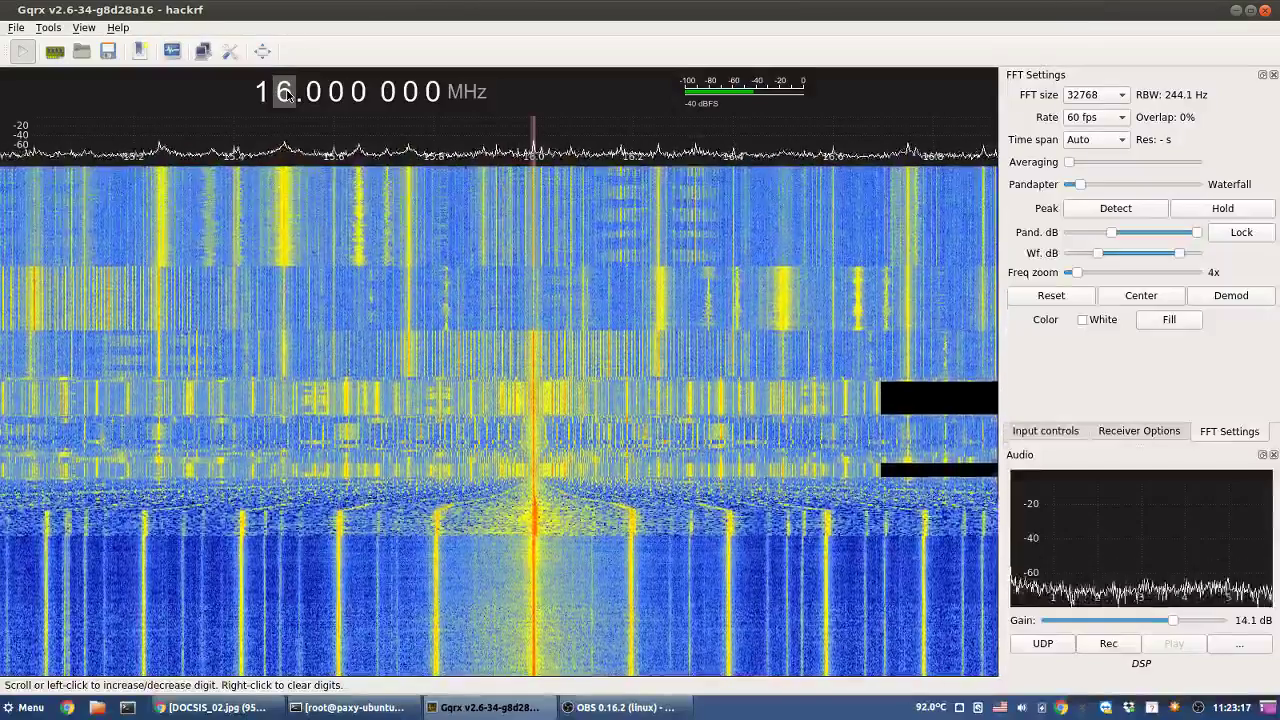
pyautogui.click(622, 211)
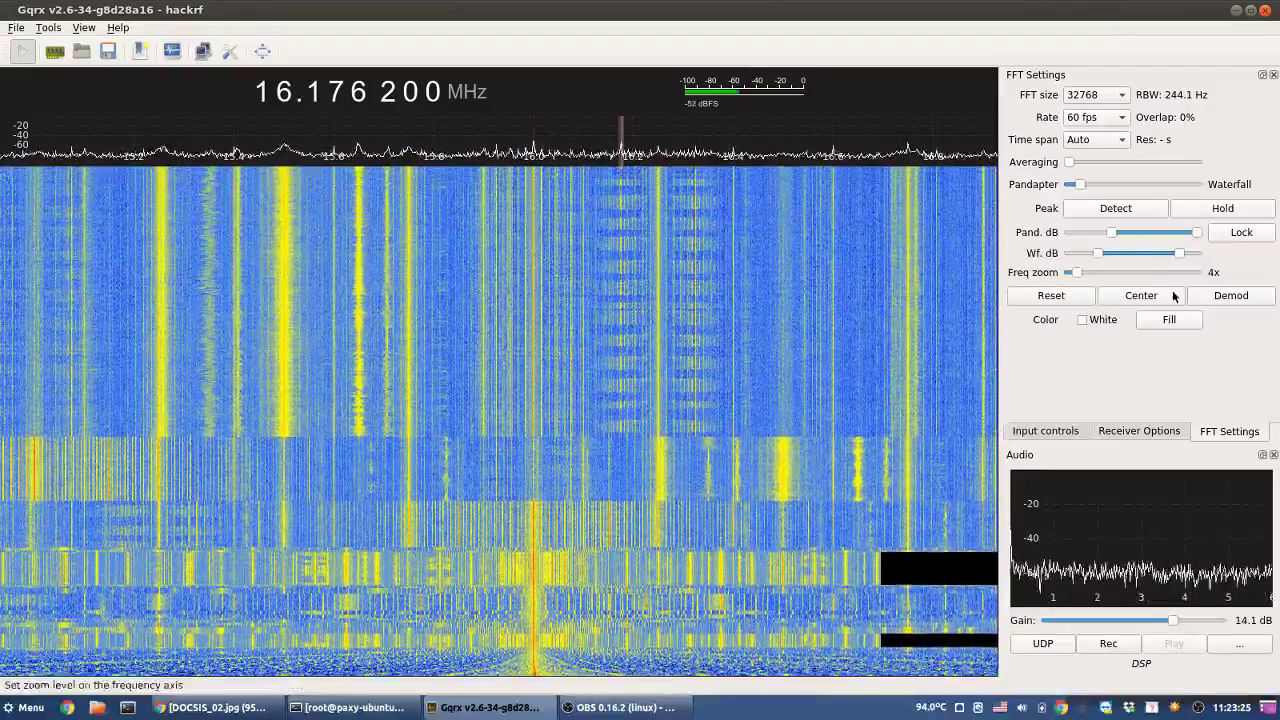
pyautogui.click(1133, 433)
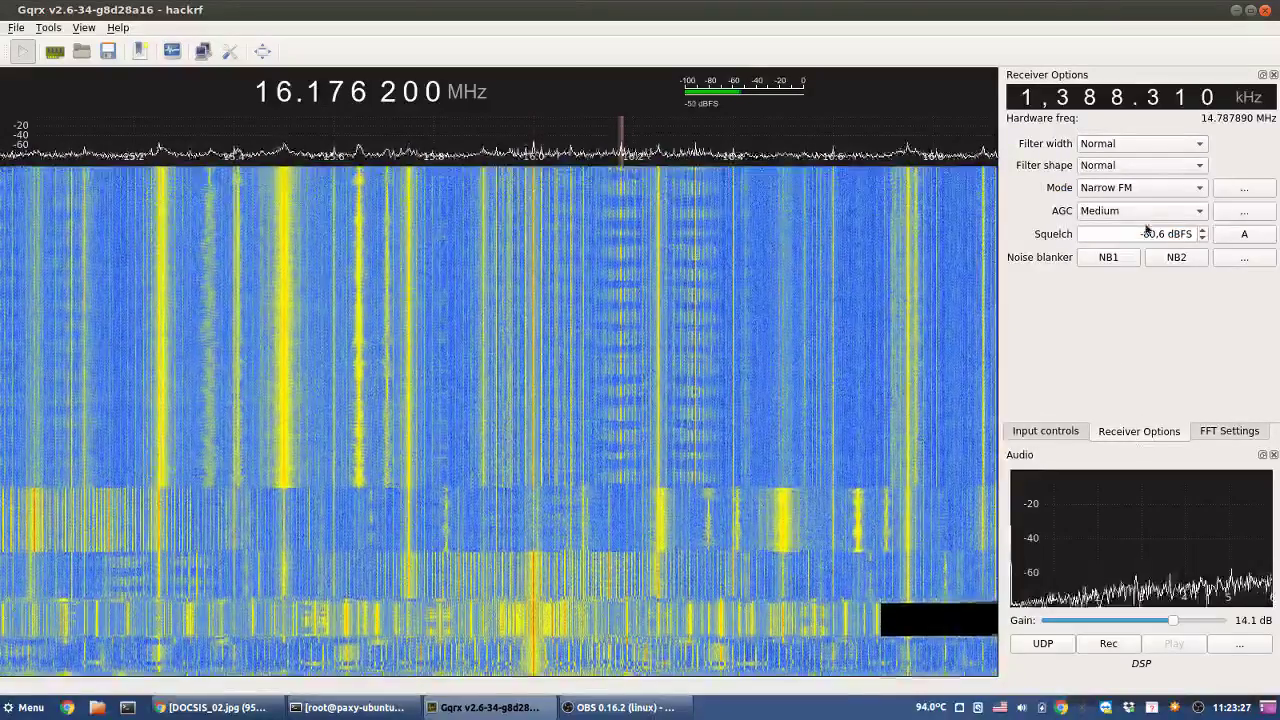
# - Tune to the signal near 15.65 MHz, try WFM (stereo), then return the mode to Narrow FM
pyautogui.doubleClick(1150, 232)
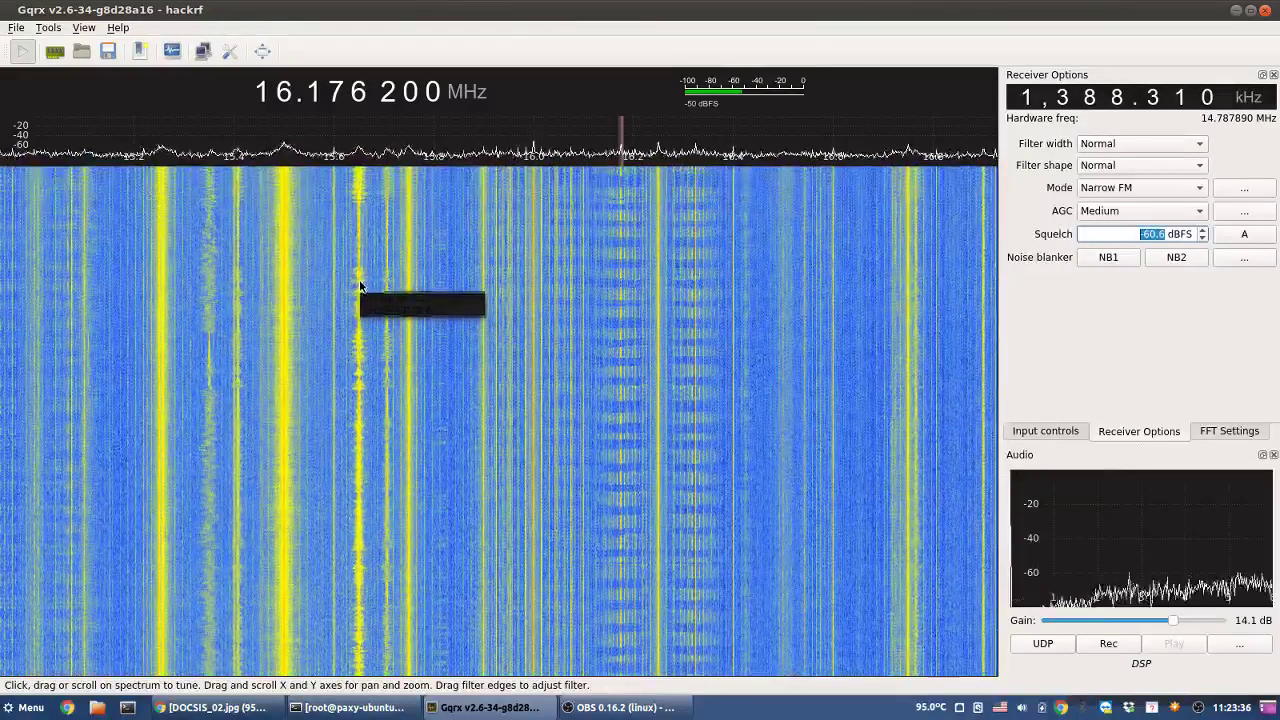
pyautogui.click(358, 210)
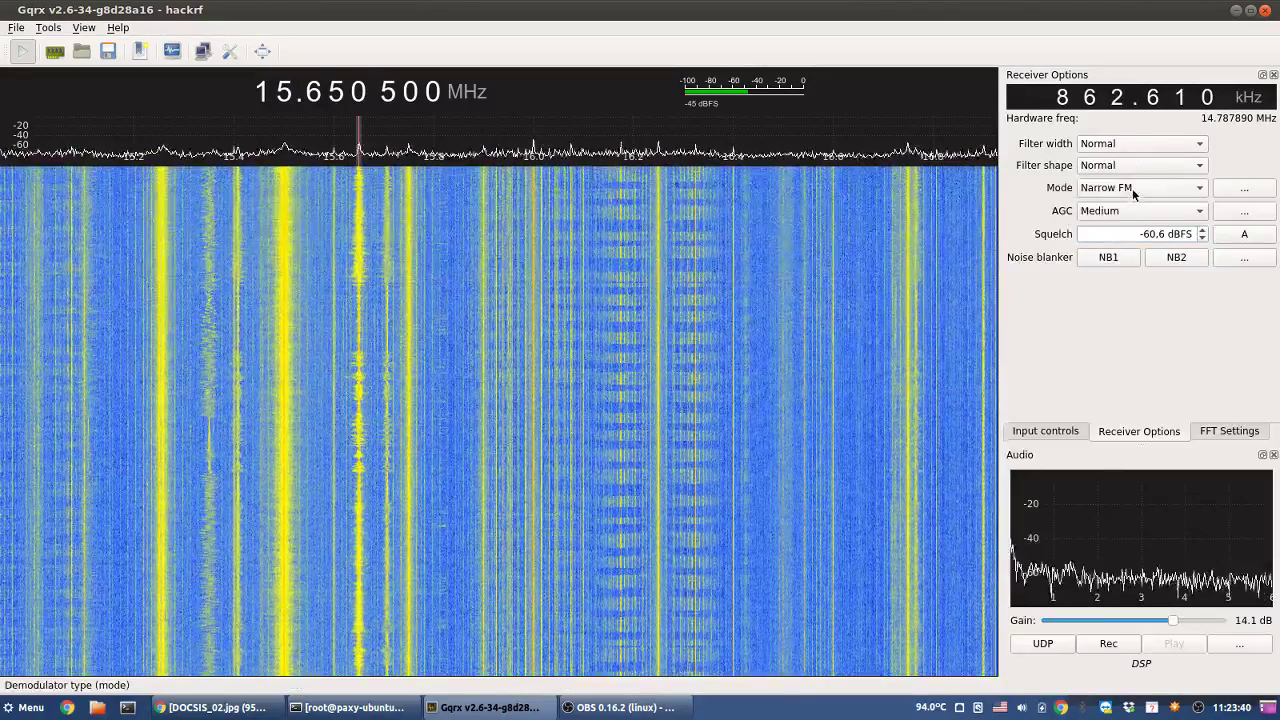
pyautogui.click(1132, 188)
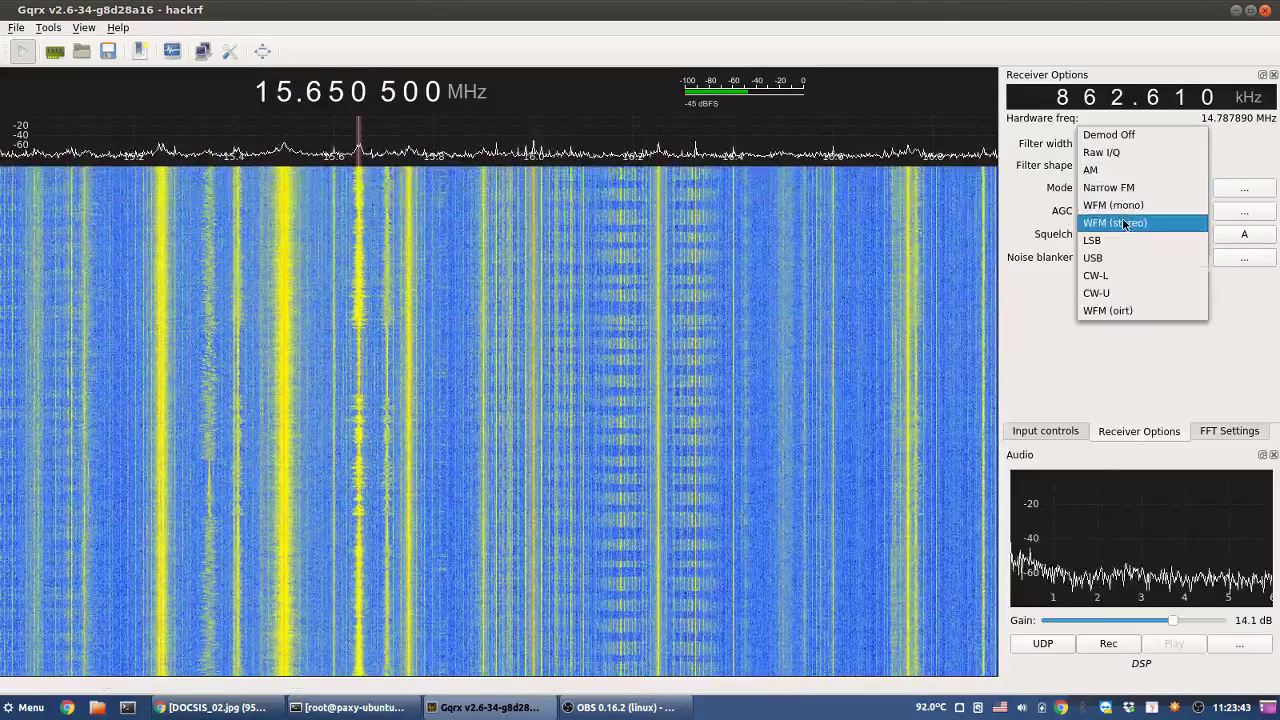
pyautogui.click(1120, 221)
pyautogui.click(1134, 190)
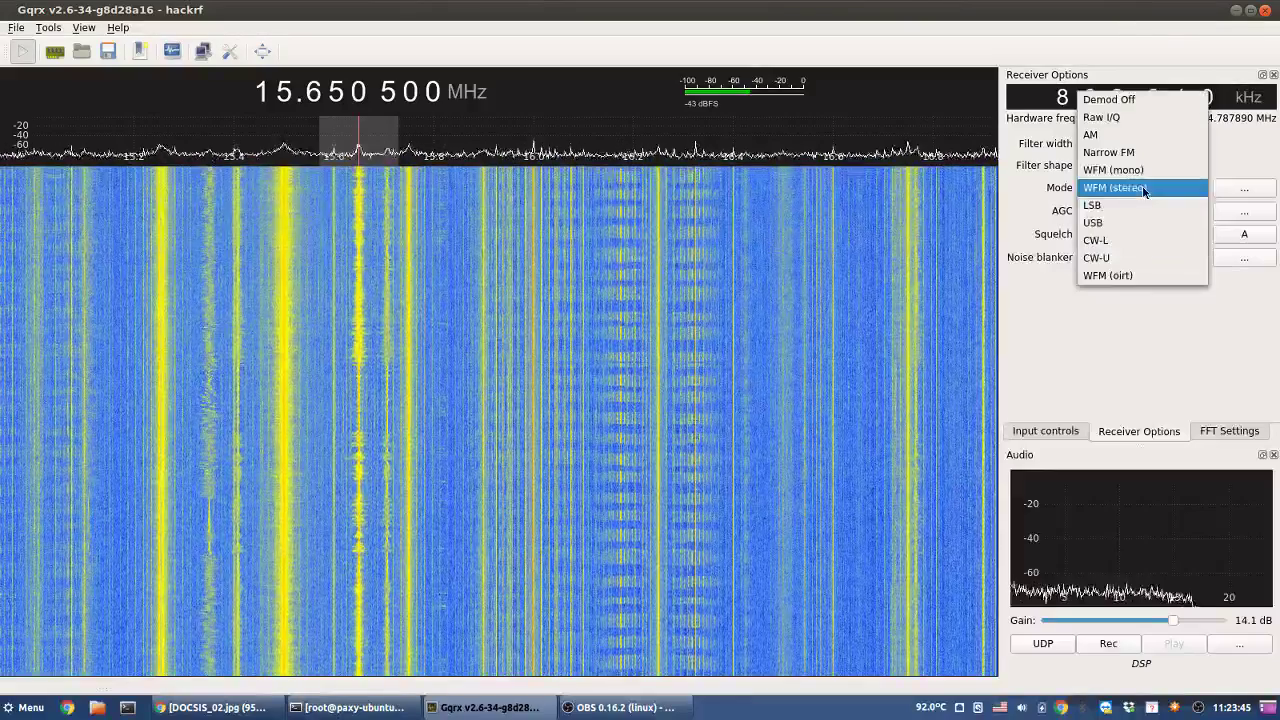
pyautogui.click(1140, 187)
pyautogui.click(1142, 182)
pyautogui.click(1125, 153)
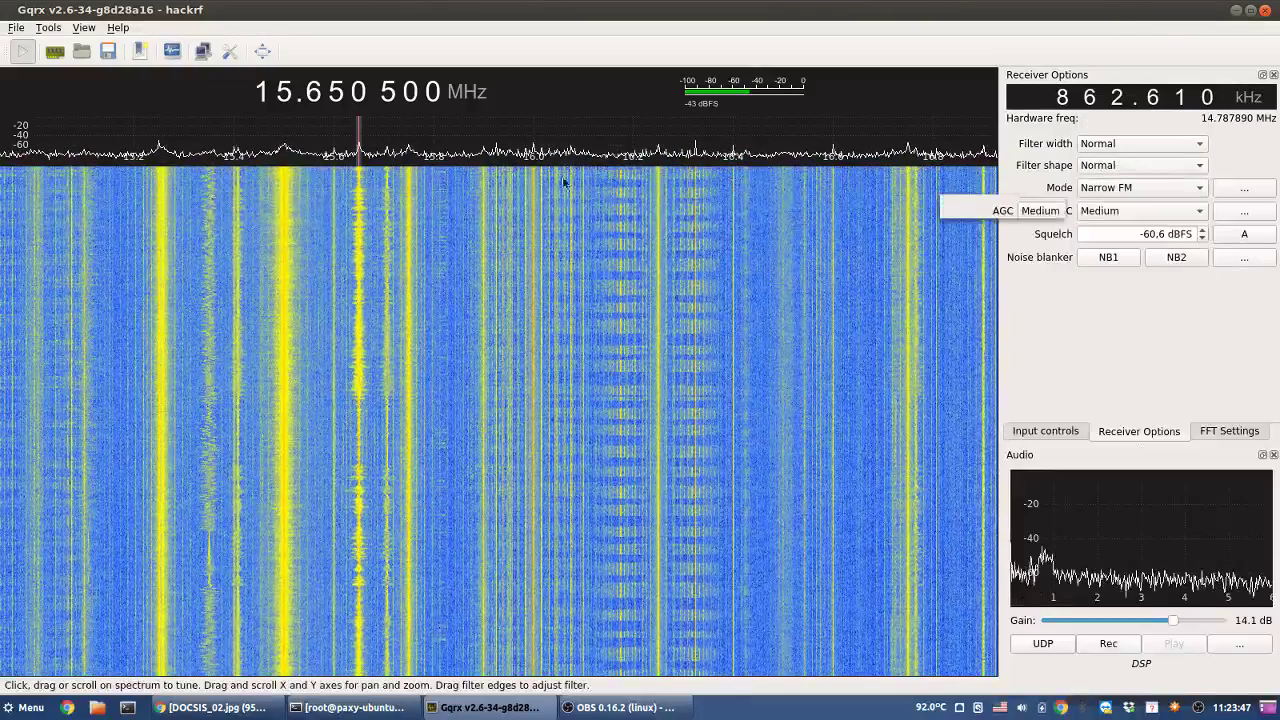
# - Fine-tune the receiver around 15.650 500 MHz on the strong signal
pyautogui.moveTo(358, 128)
pyautogui.mouseDown()
pyautogui.moveTo(387, 128)
pyautogui.moveTo(363, 128)
pyautogui.mouseUp()
pyautogui.scroll(-2, 363, 128)
pyautogui.scroll(2, 363, 128)
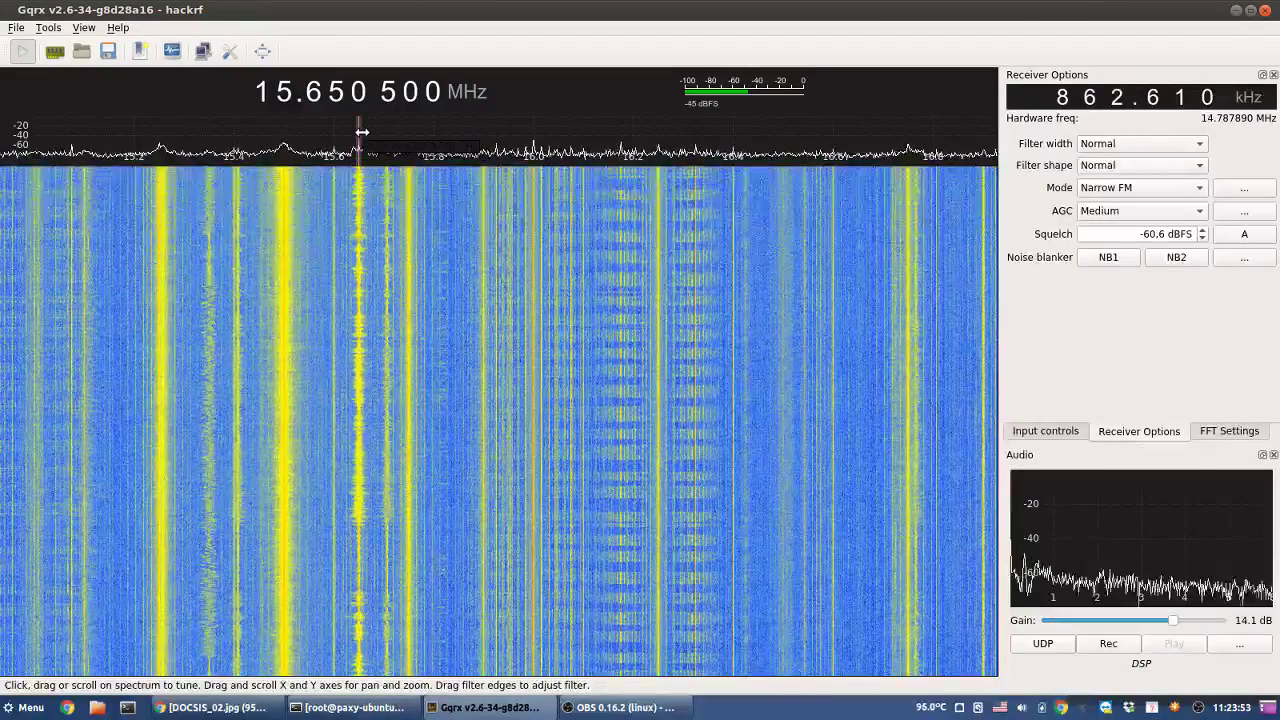
pyautogui.scroll(6, 365, 130)
pyautogui.scroll(-8, 365, 131)
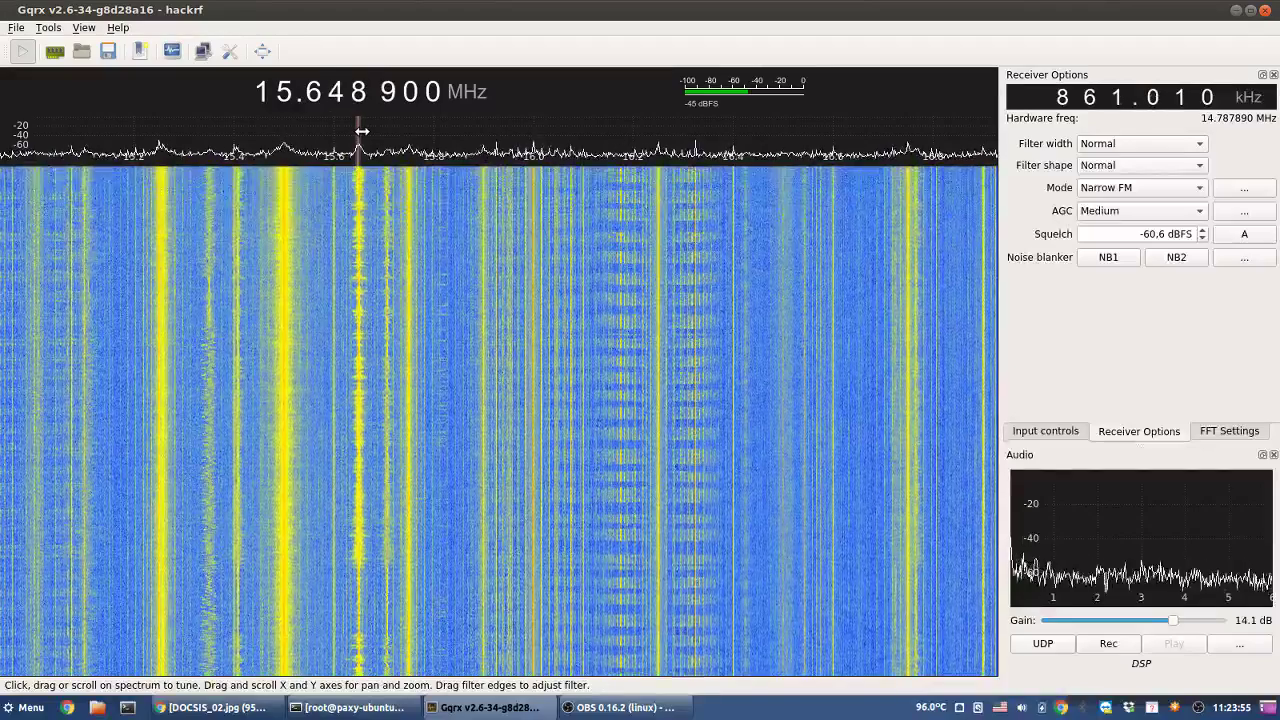
pyautogui.scroll(2, 362, 131)
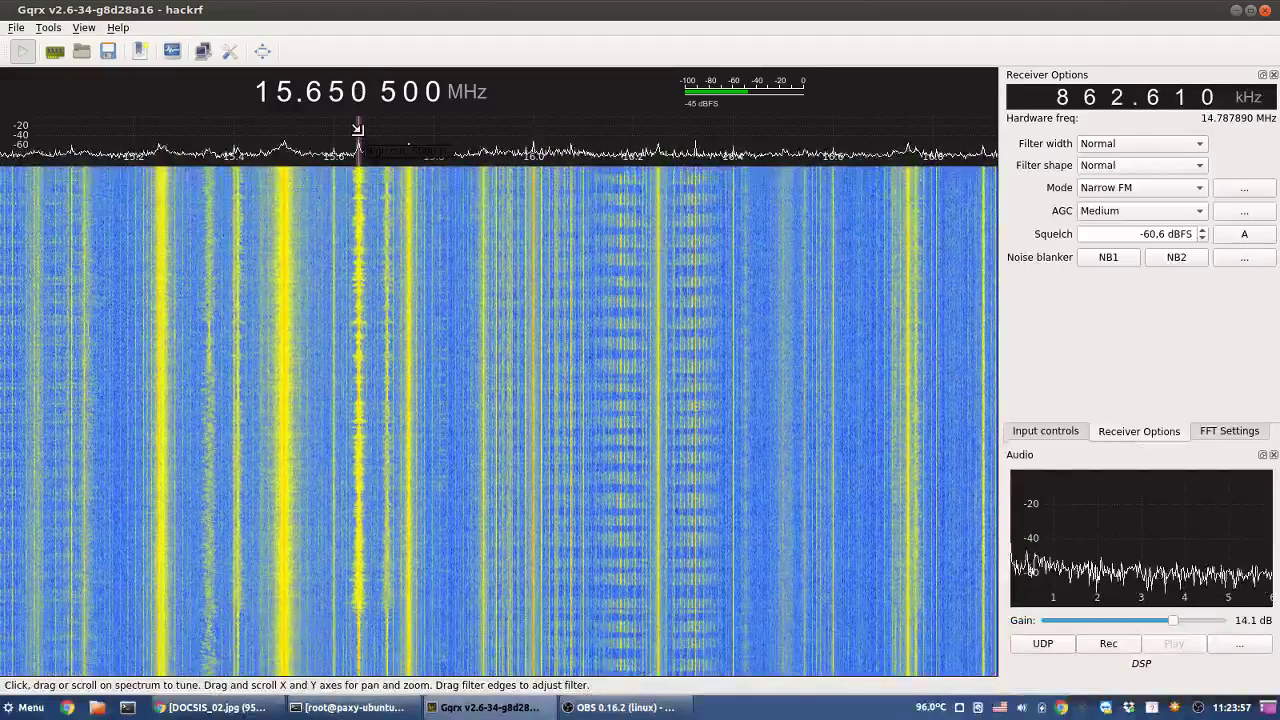
pyautogui.scroll(8, 361, 141)
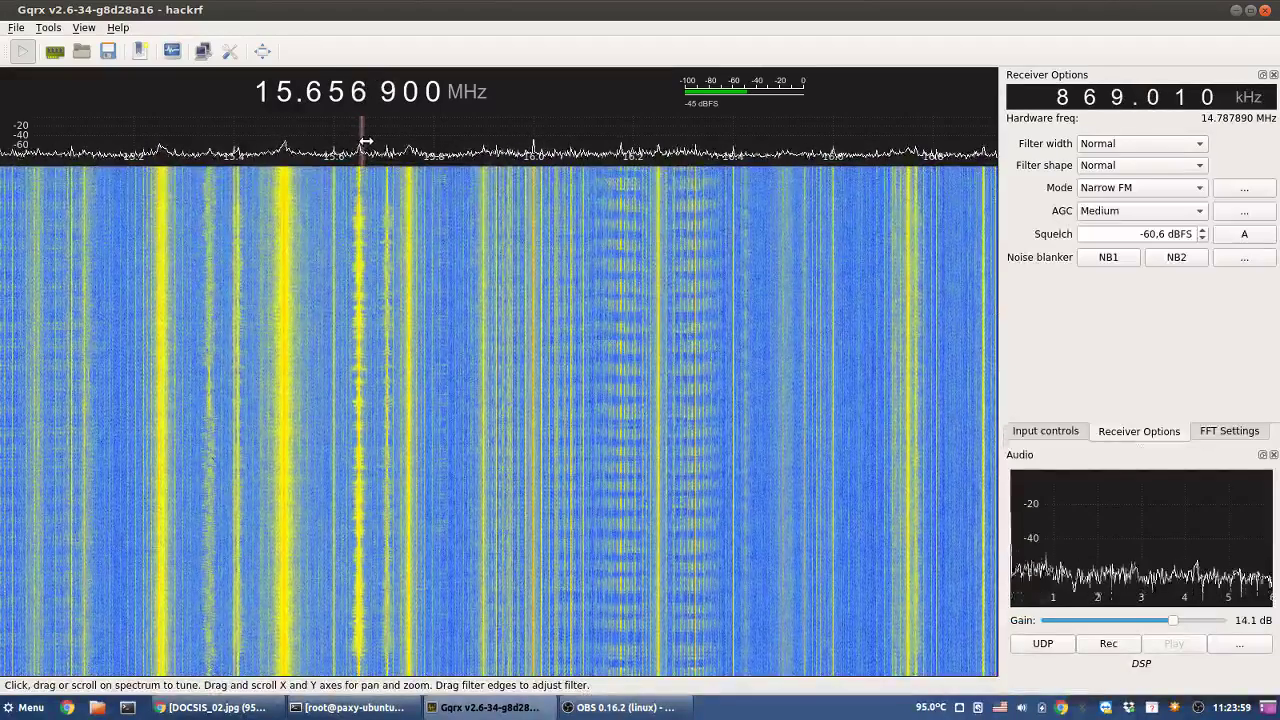
pyautogui.scroll(-8, 363, 142)
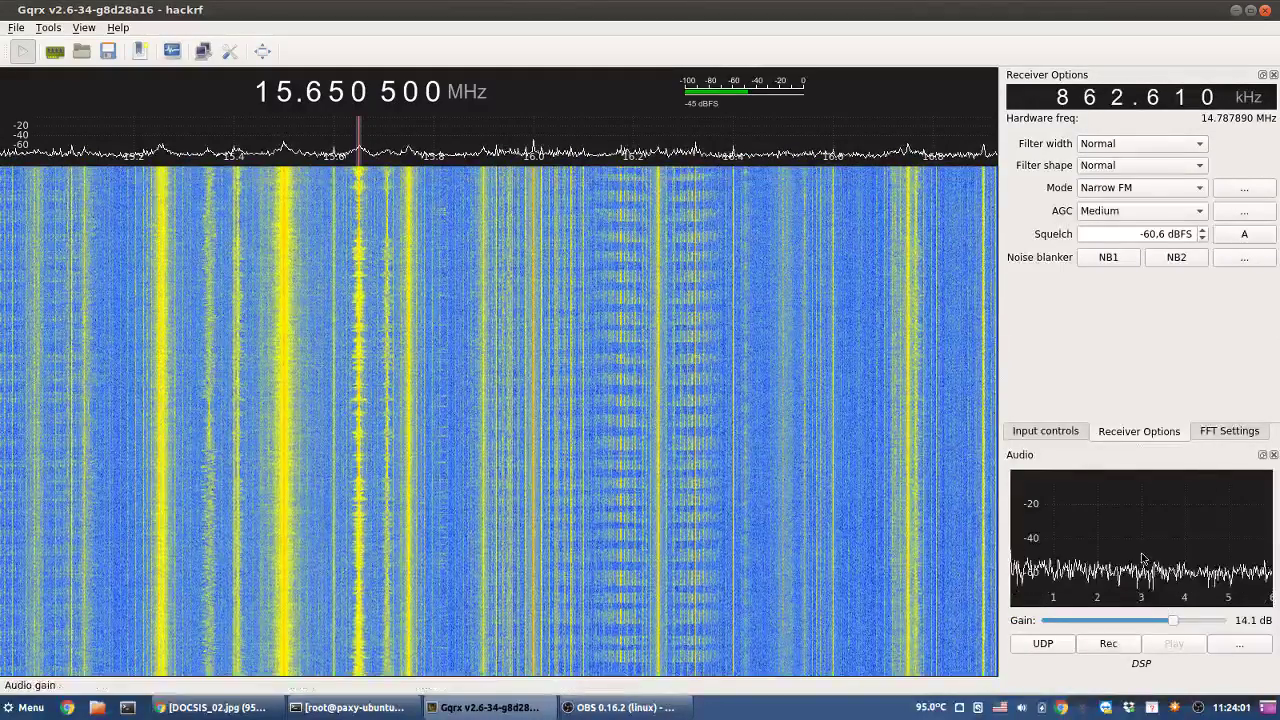
# - Set the FFT Settings frequency zoom to 15x and bring up the DOCSIS_02.jpg chart in Chrome
pyautogui.click(1065, 434)
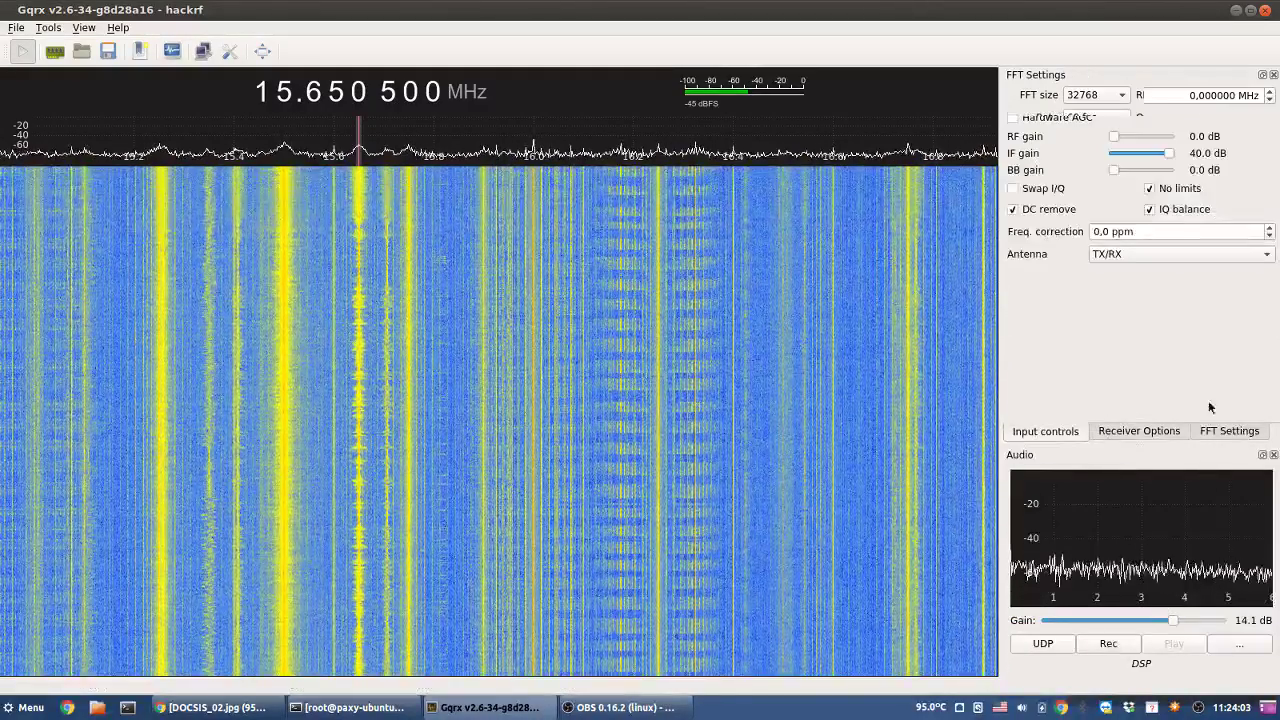
pyautogui.moveTo(1079, 272); pyautogui.dragTo(1105, 272)
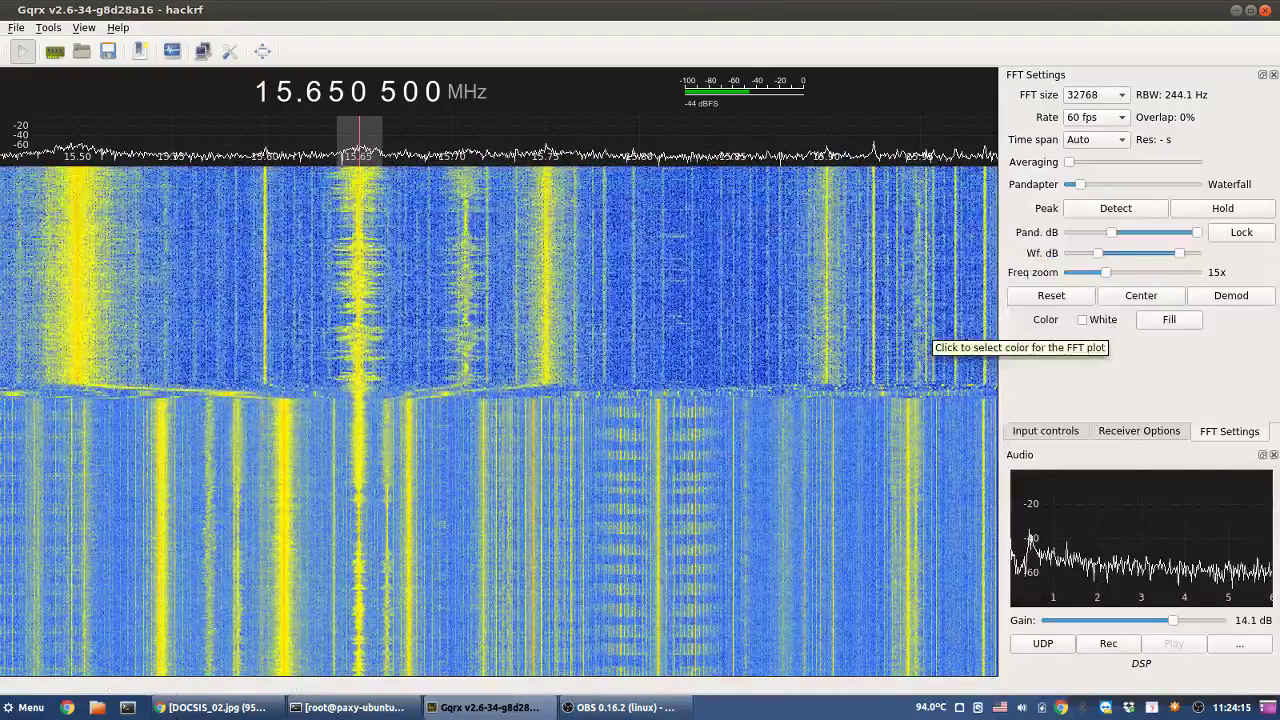
pyautogui.click(216, 707)
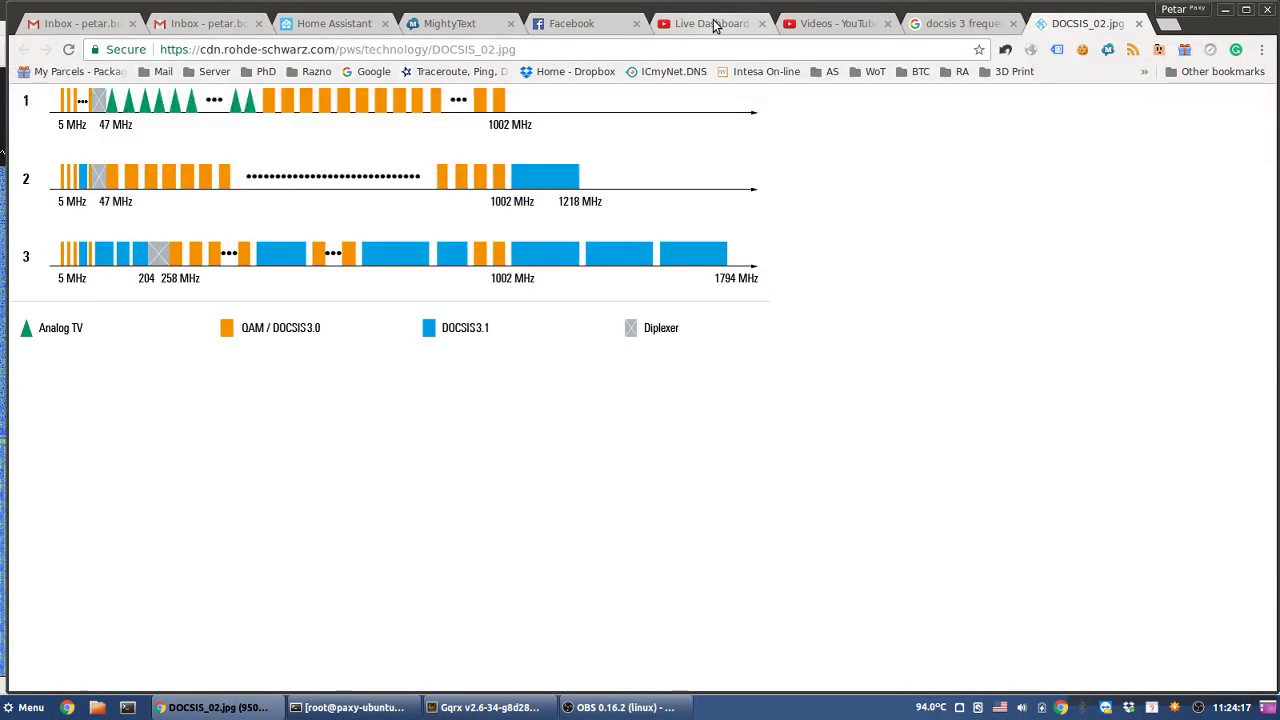
# - Look over the YouTube live dashboard and OBS, then lower Gqrx's waterfall rate to 30 fps
pyautogui.click(710, 23)
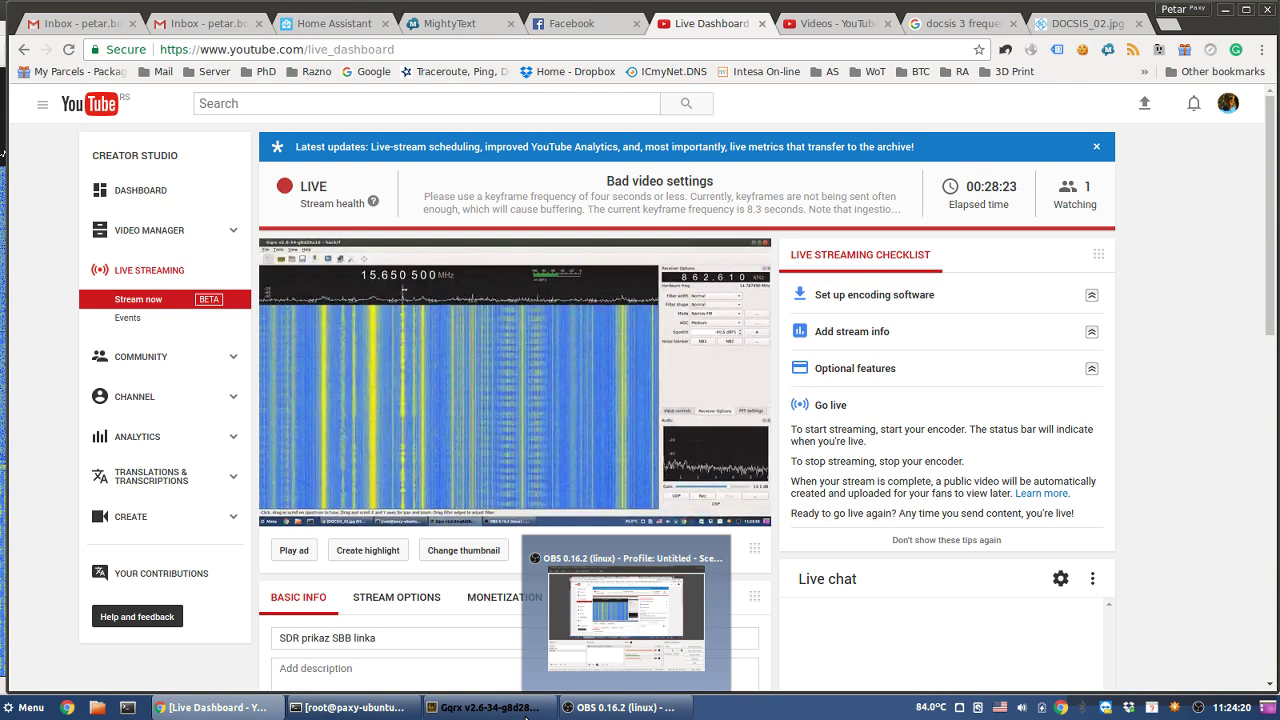
pyautogui.click(618, 707)
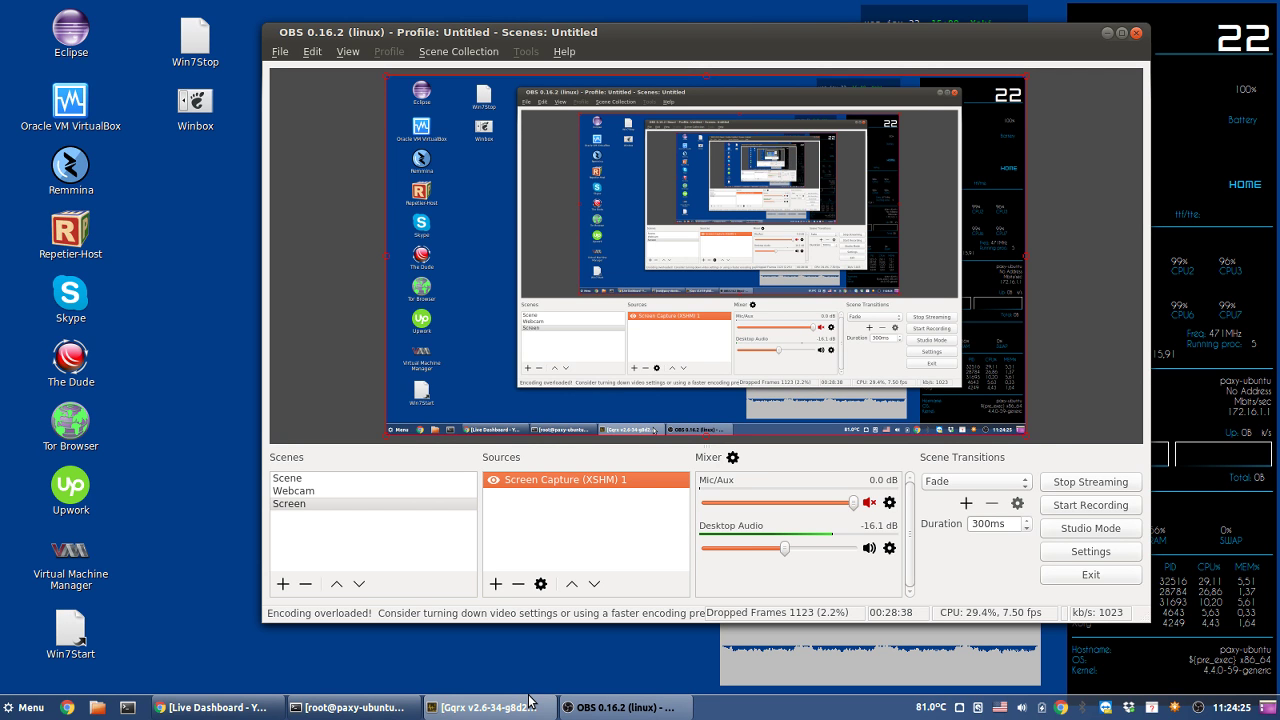
pyautogui.click(530, 700)
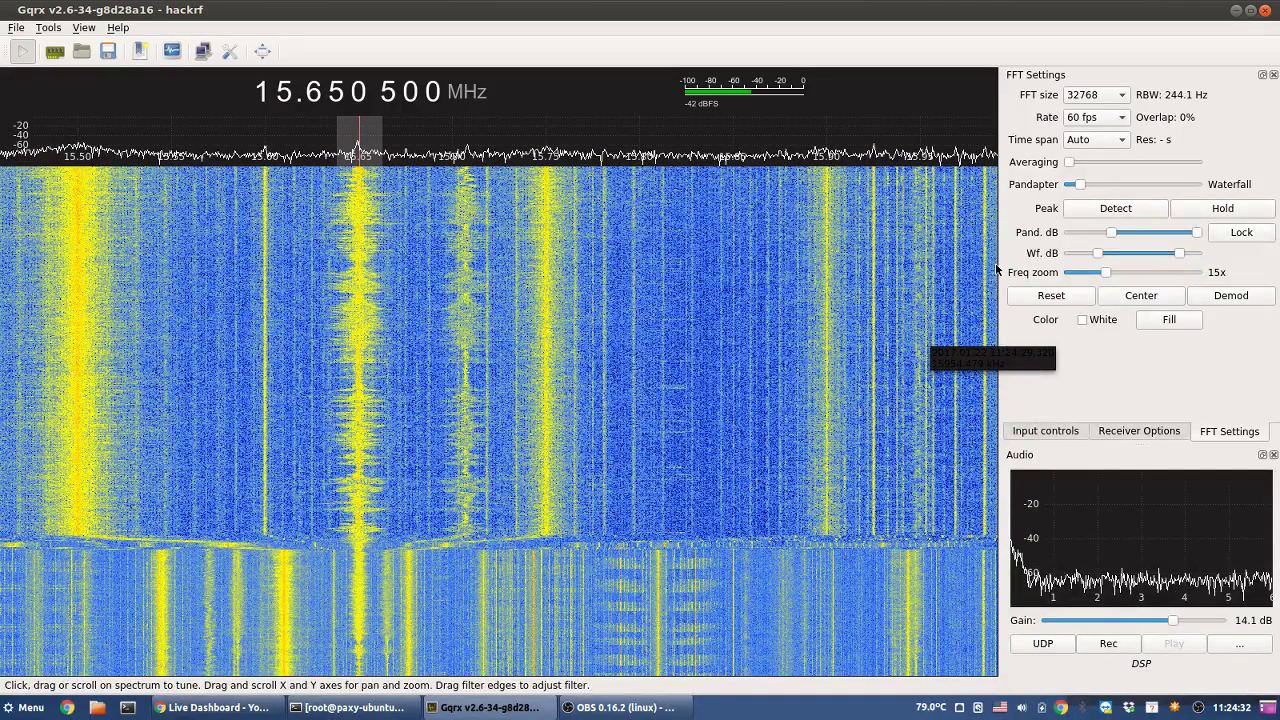
pyautogui.click(1095, 117)
pyautogui.click(1088, 160)
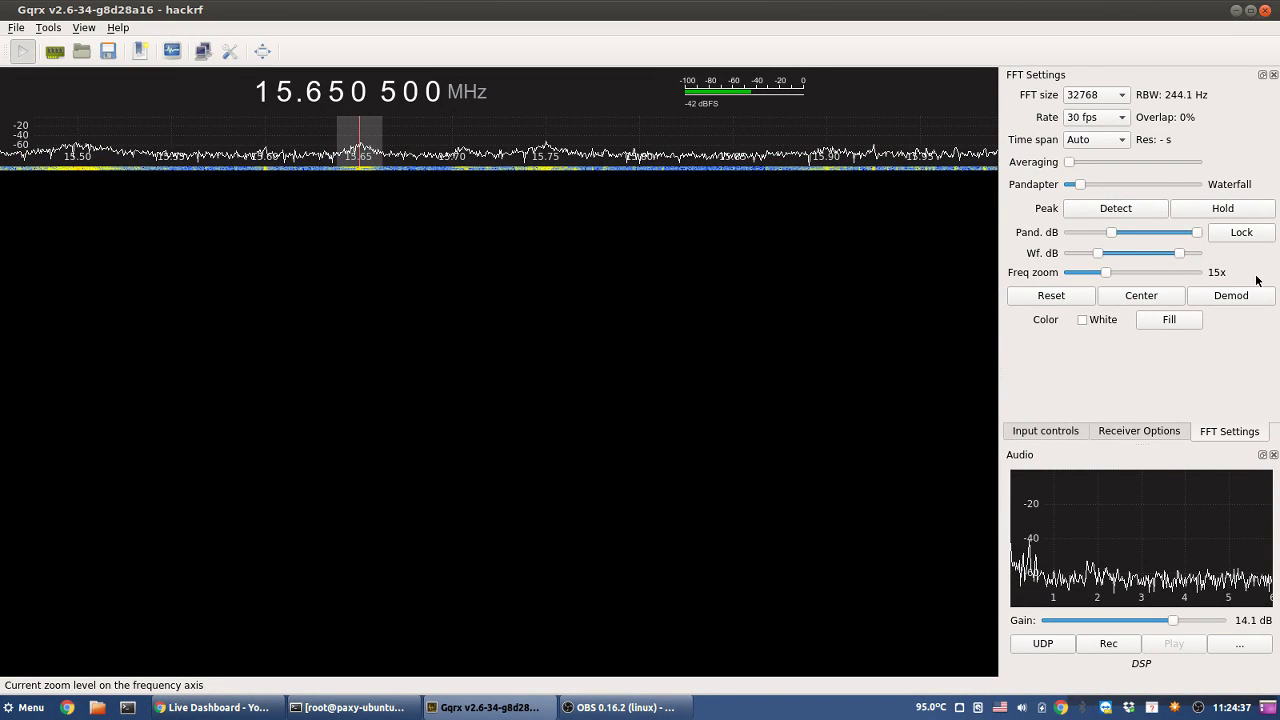
# - In Receiver Options, keep squelch at -60.6 dBFS, toggle NB1, and set AGC to Fast
pyautogui.click(1165, 431)
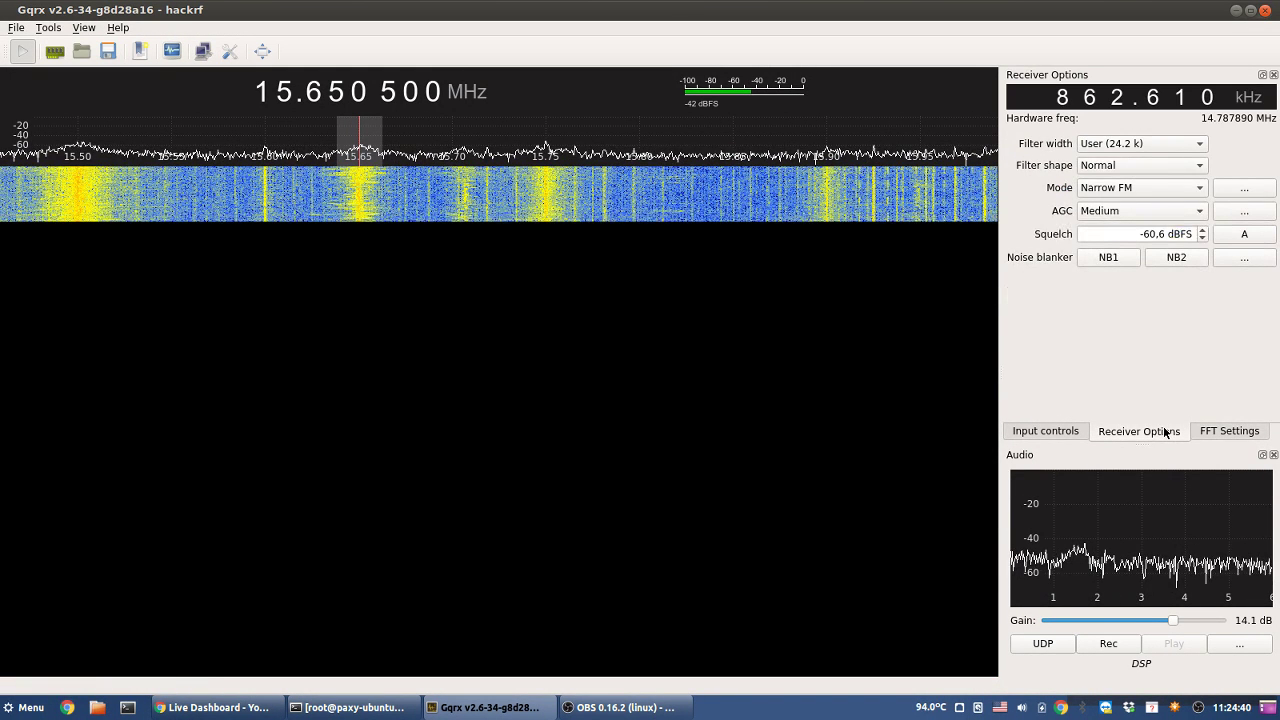
pyautogui.doubleClick(1147, 233)
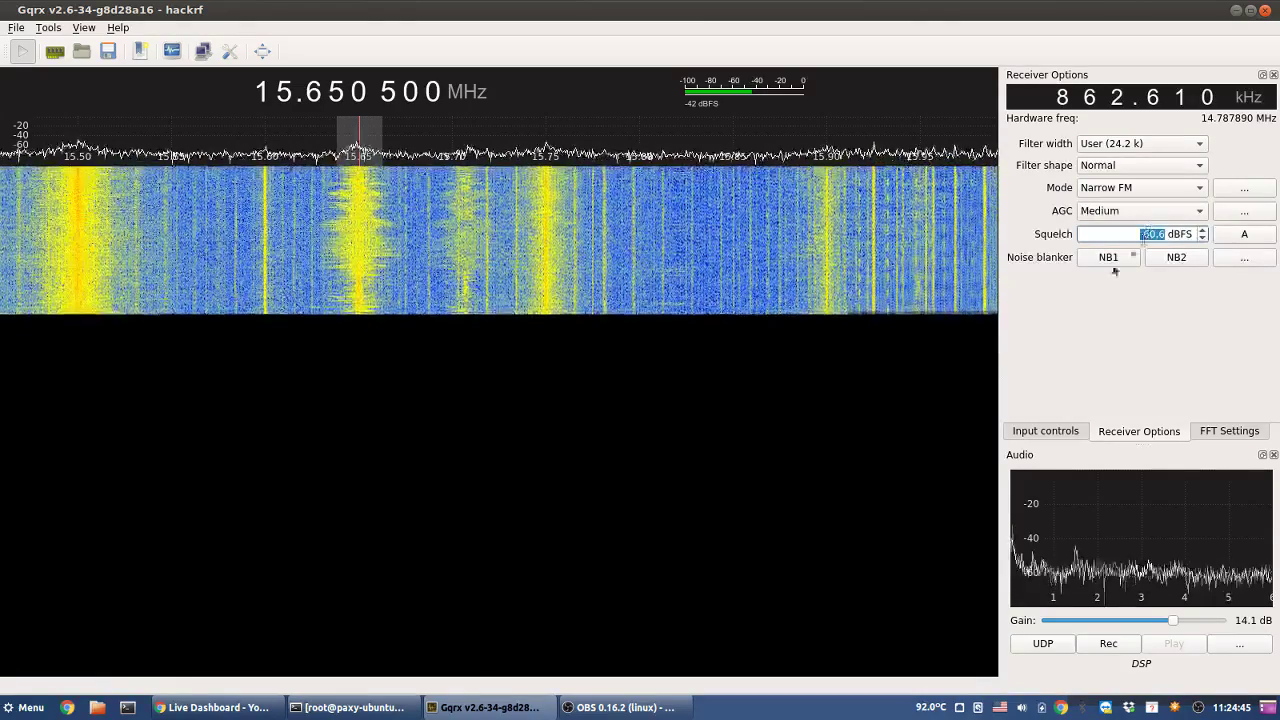
pyautogui.click(1125, 262)
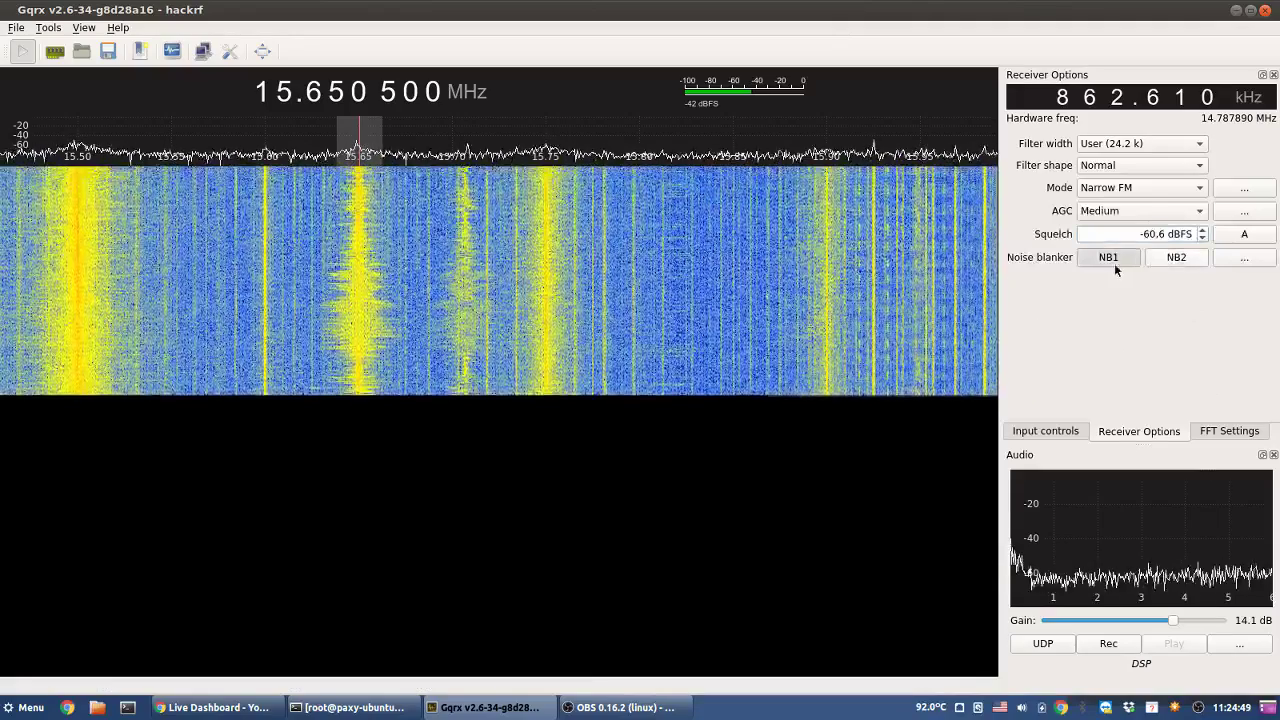
pyautogui.click(1151, 210)
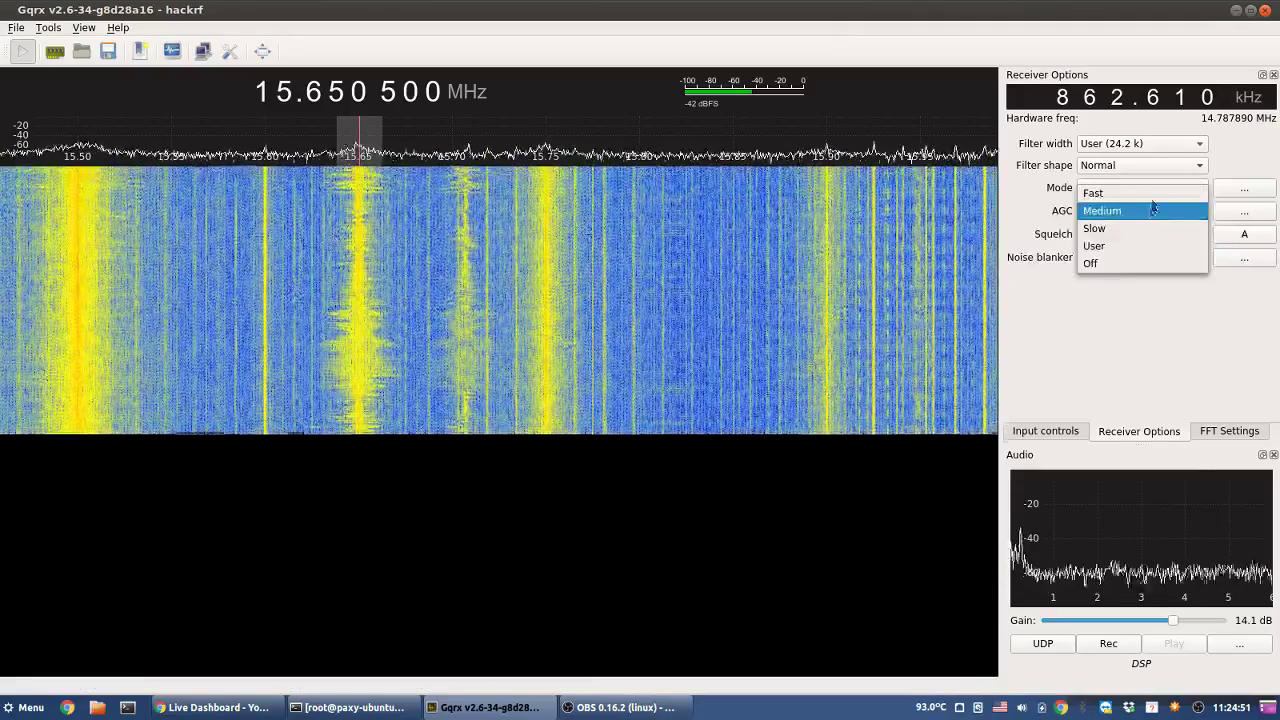
pyautogui.click(1140, 192)
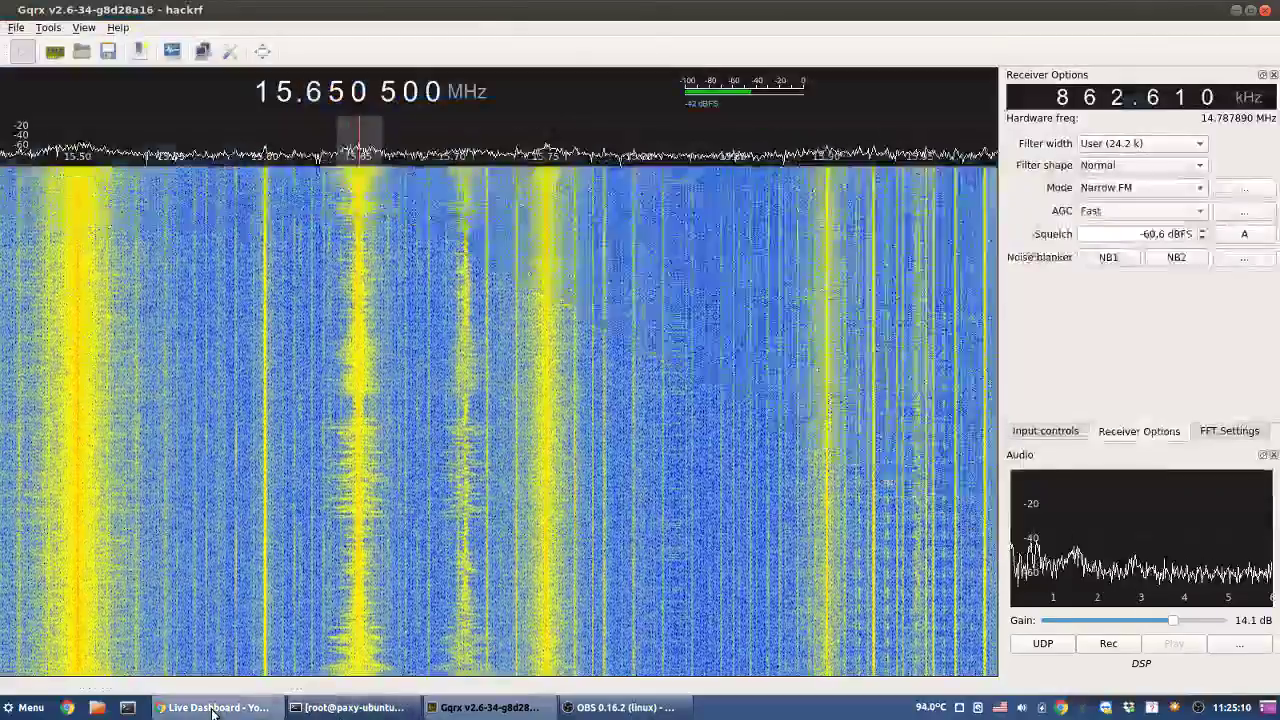
pyautogui.click(215, 707)
pyautogui.click(215, 707)
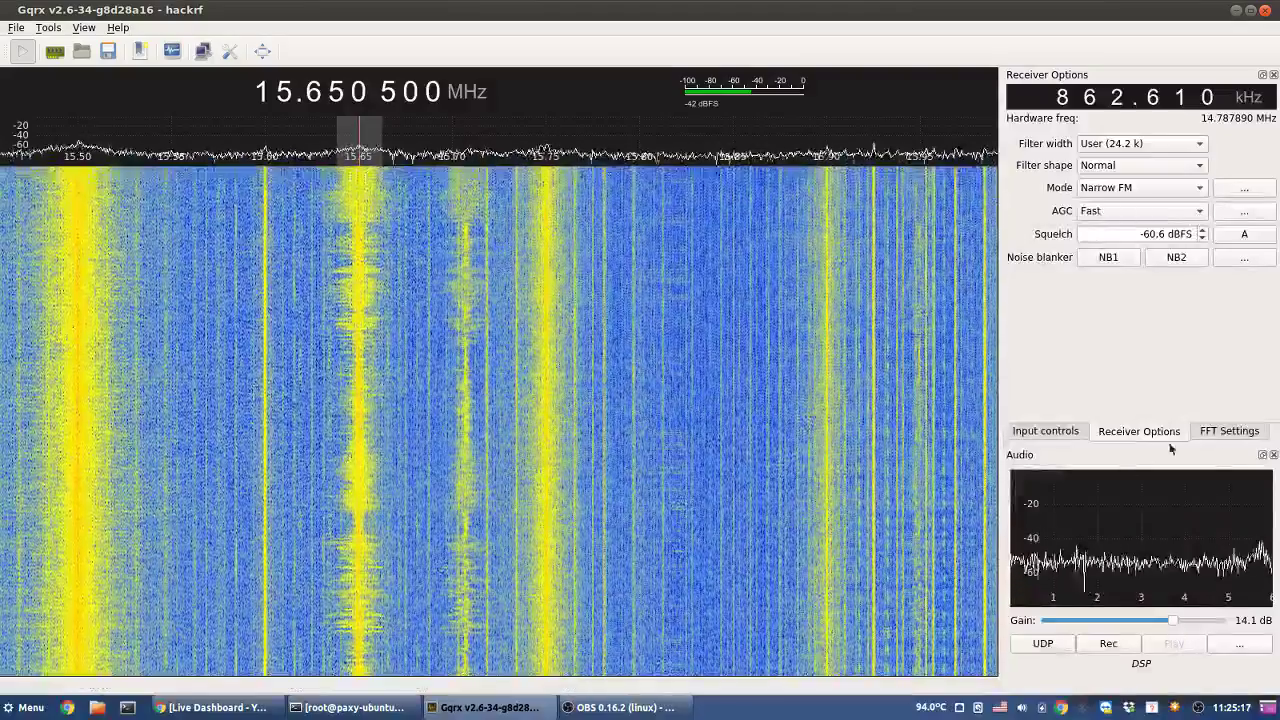
# - Zoom the spectrum out to 7x and tune to the signal near 15.709 MHz
pyautogui.click(1229, 431)
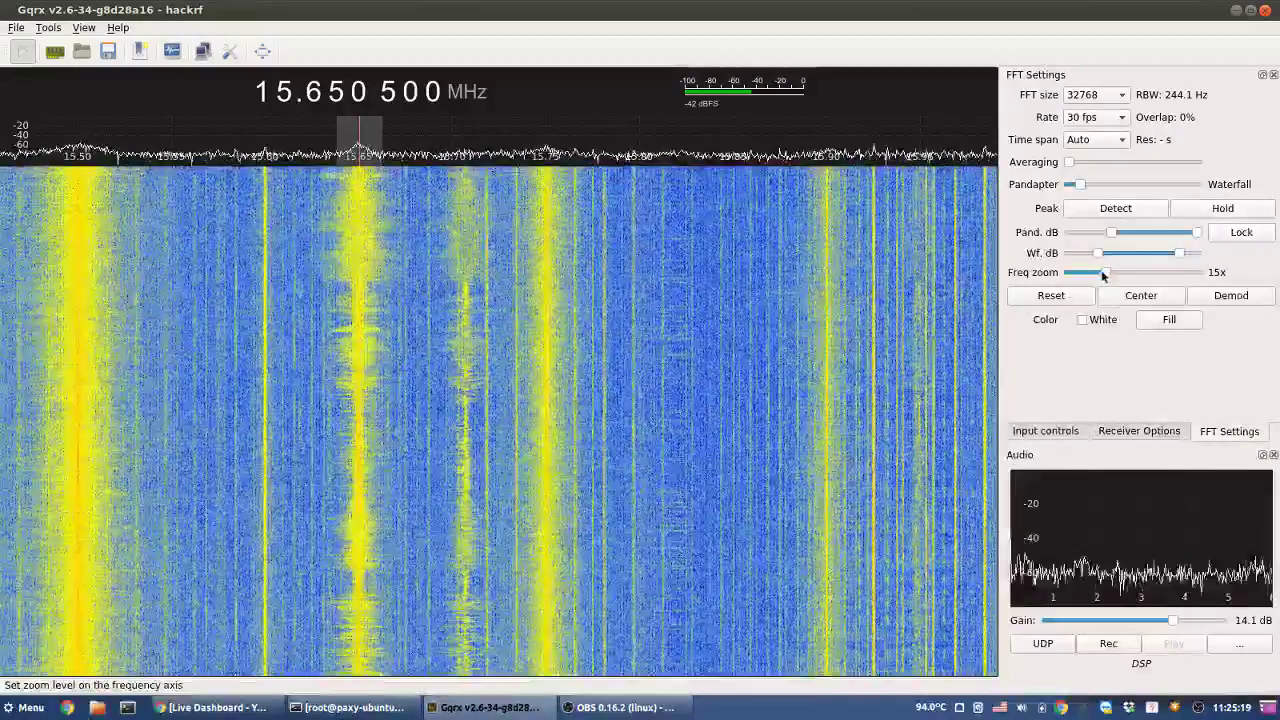
pyautogui.moveTo(1101, 272); pyautogui.dragTo(1083, 272)
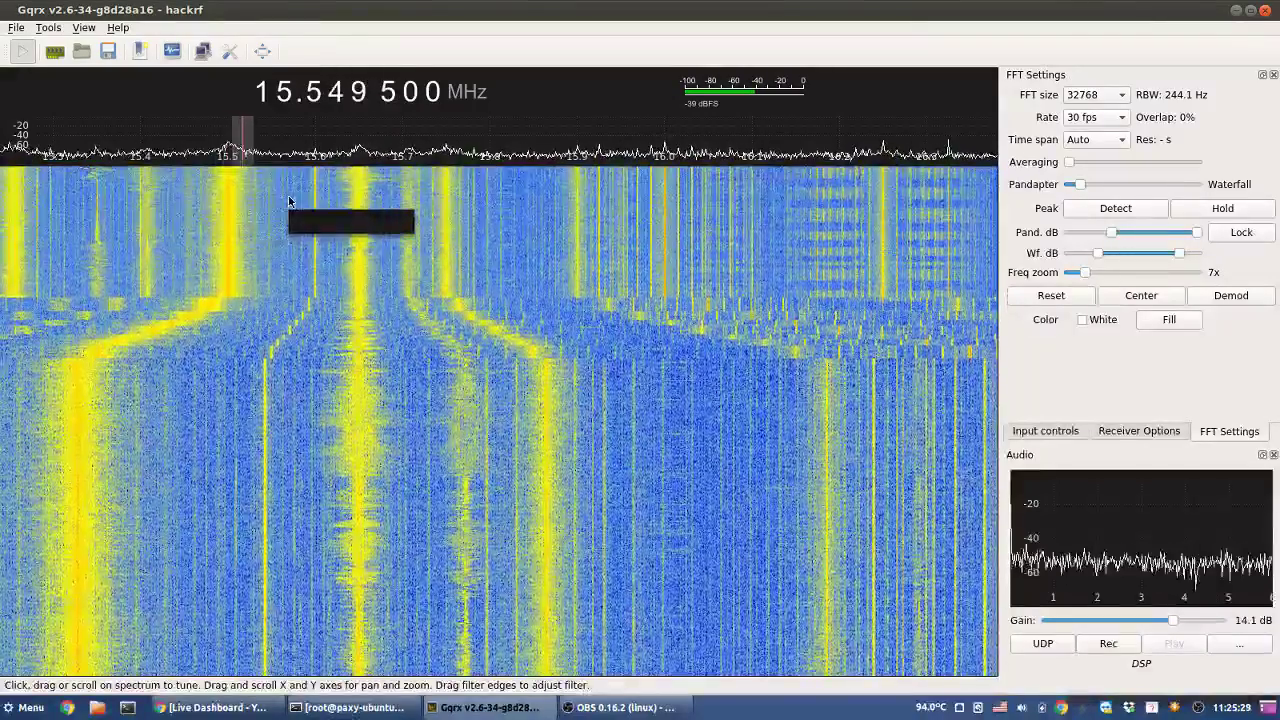
pyautogui.click(411, 207)
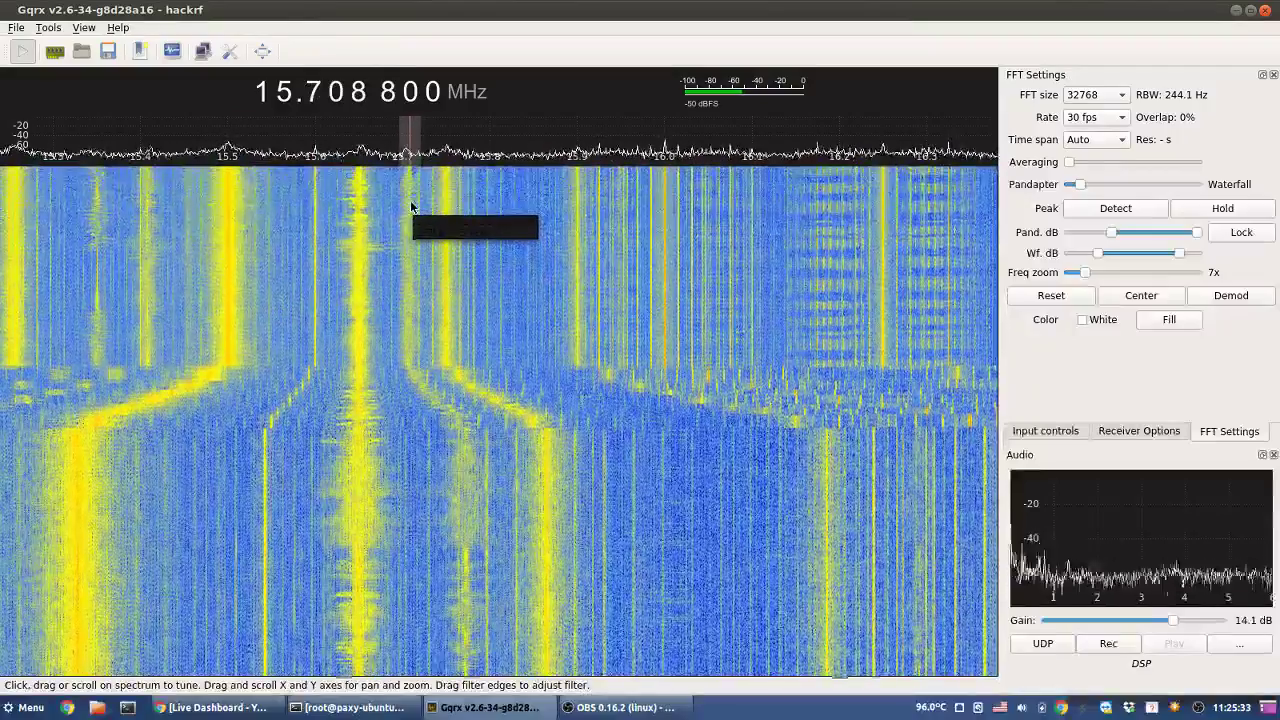
pyautogui.scroll(-1, 413, 207)
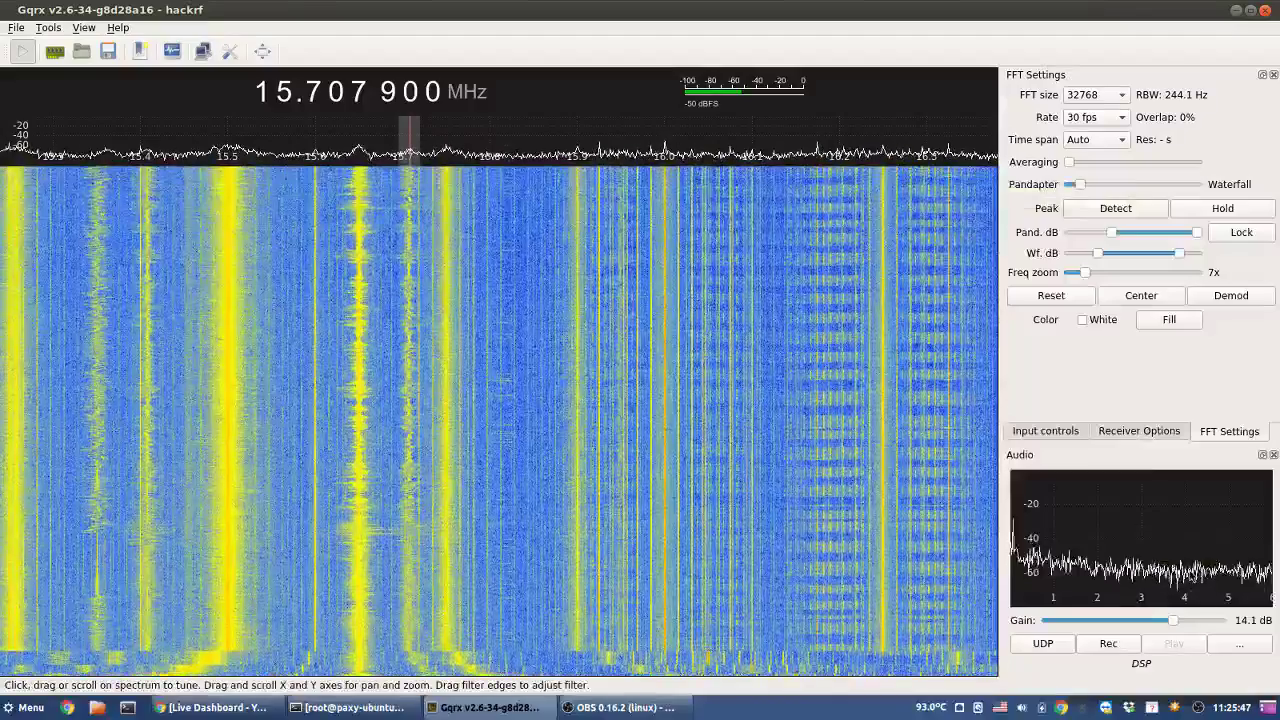
# - Tune to the signal near 15.35 MHz, then up to 16.000 900 MHz
pyautogui.click(1136, 432)
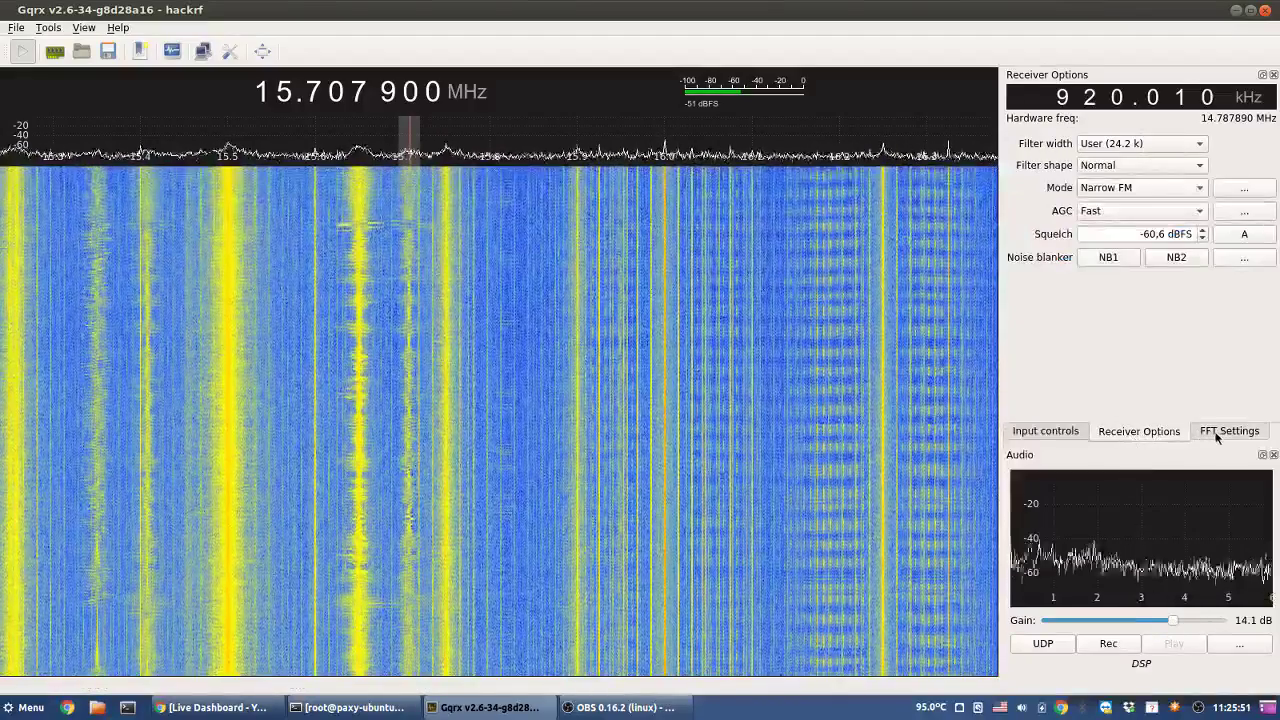
pyautogui.click(1216, 432)
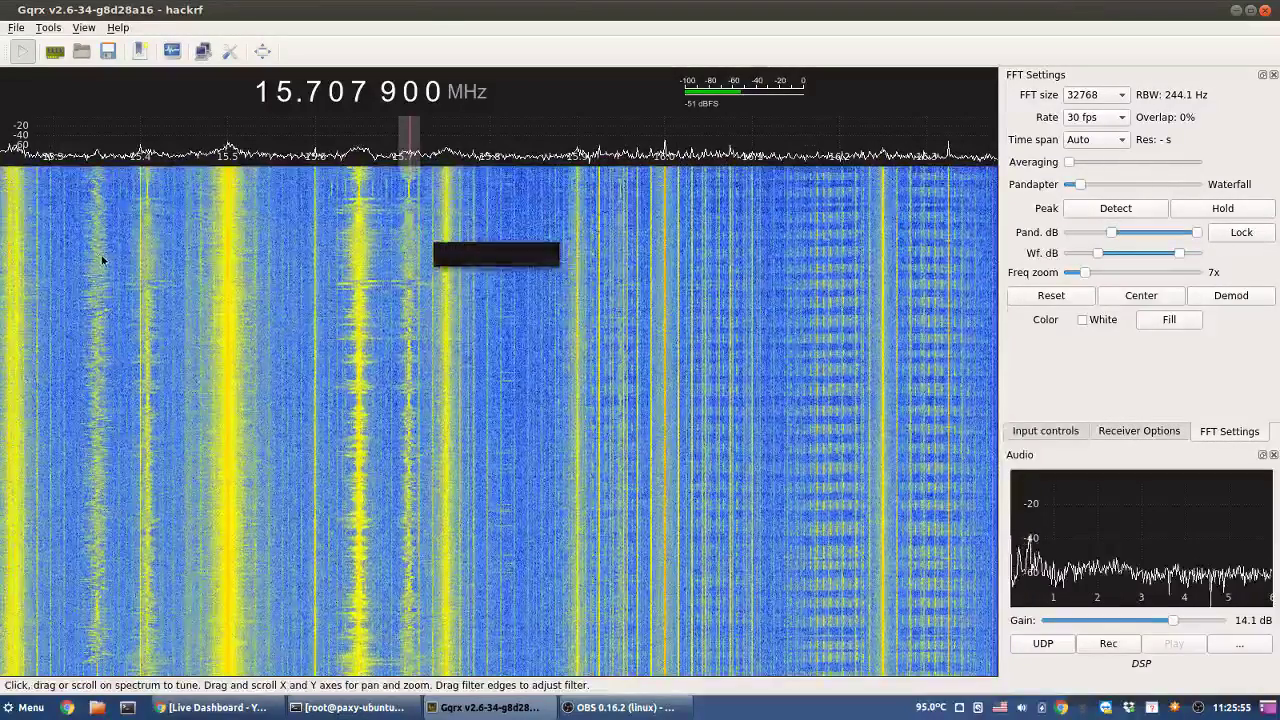
pyautogui.click(97, 262)
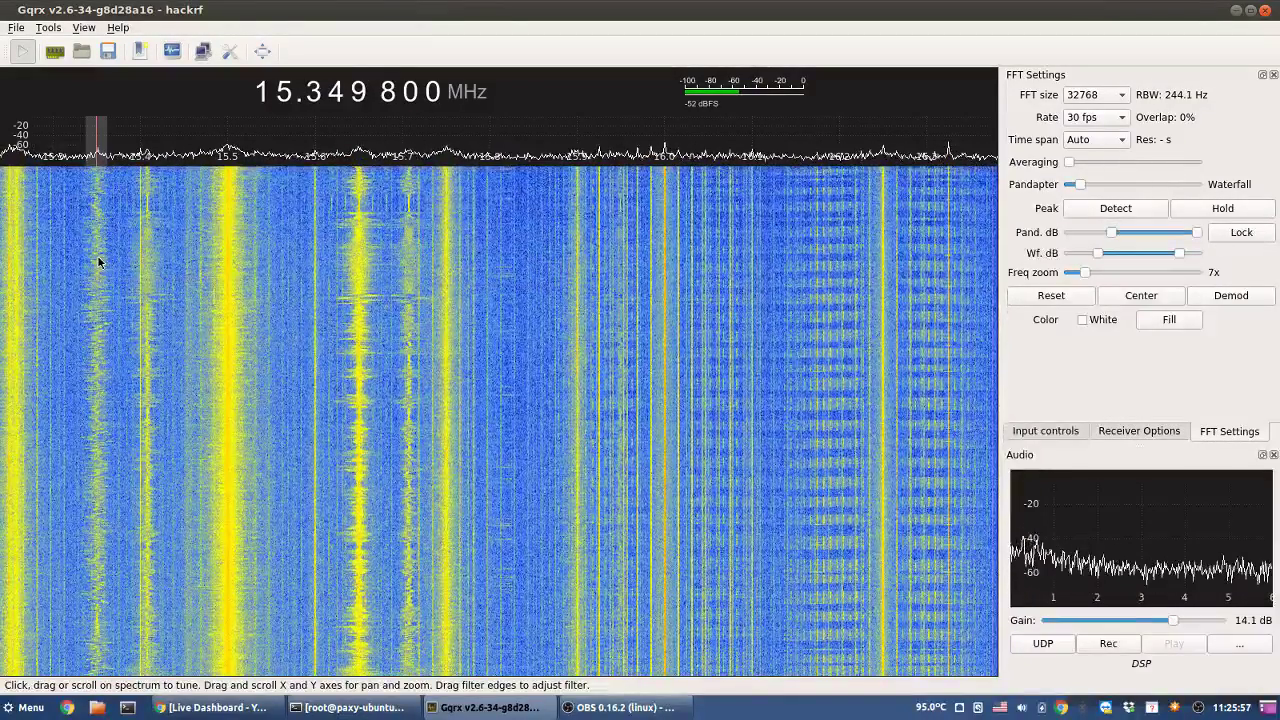
pyautogui.scroll(3, 153, 260)
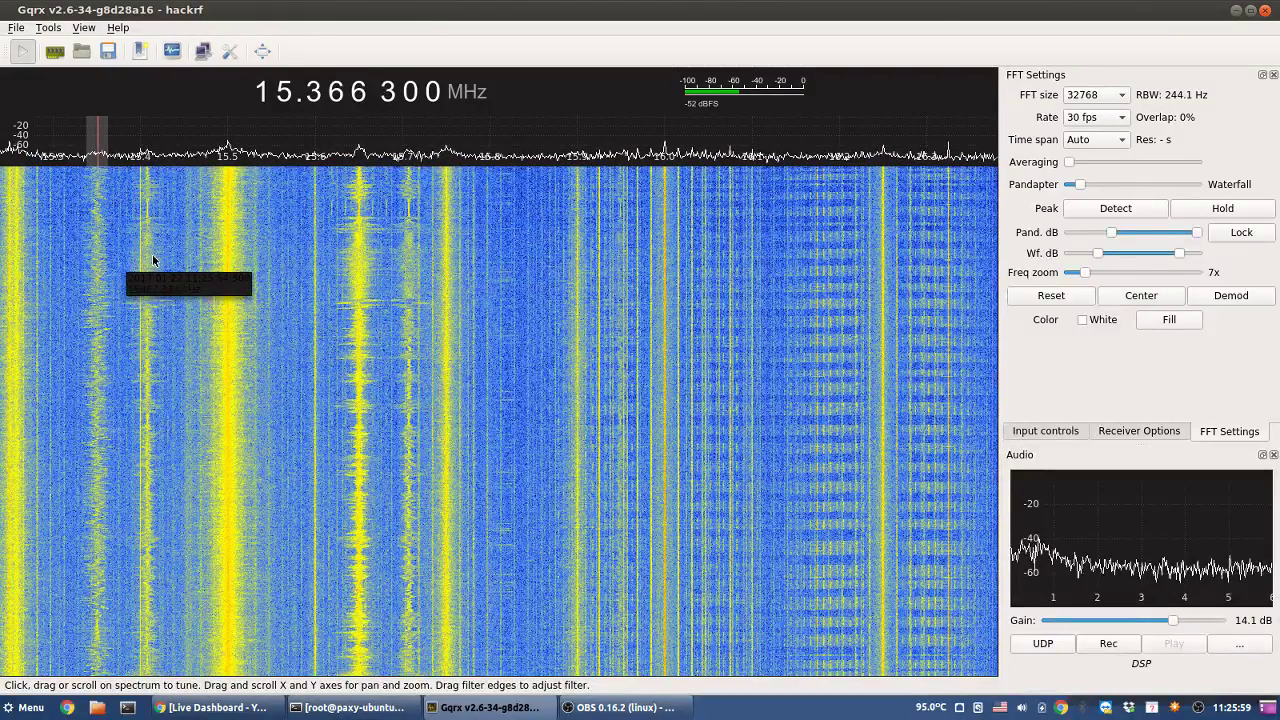
pyautogui.scroll(6, 152, 260)
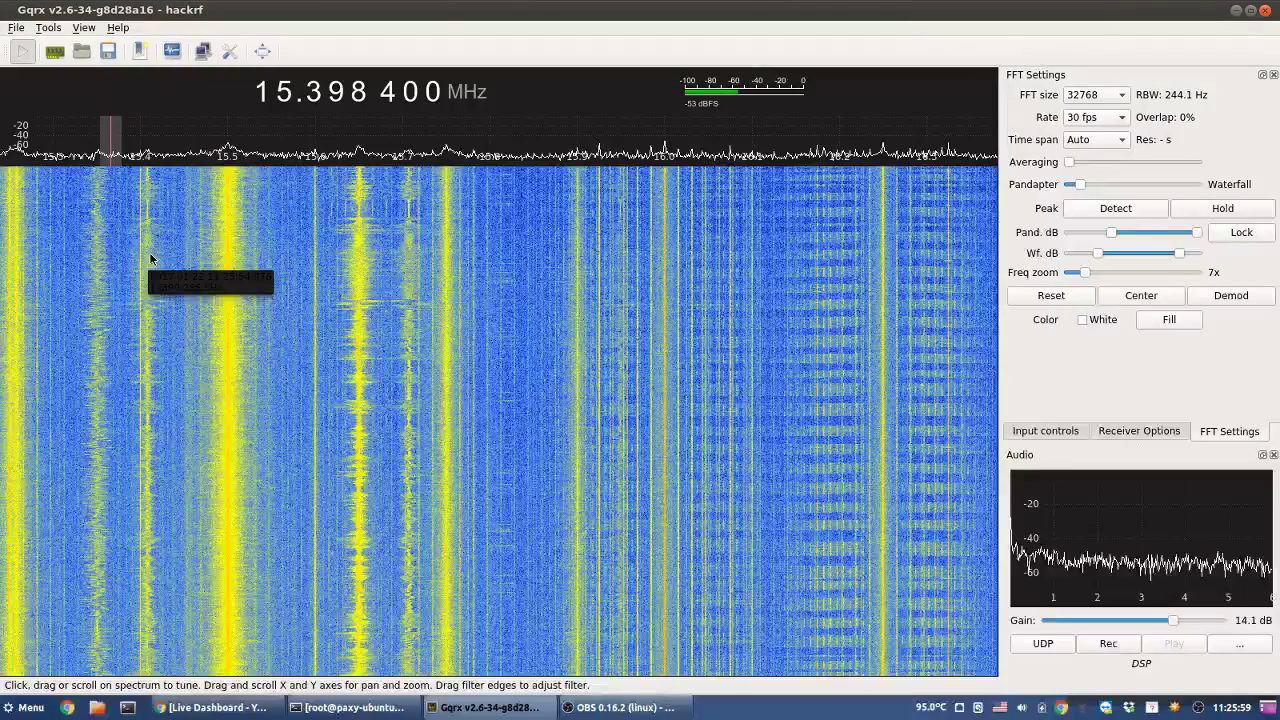
pyautogui.scroll(2, 150, 259)
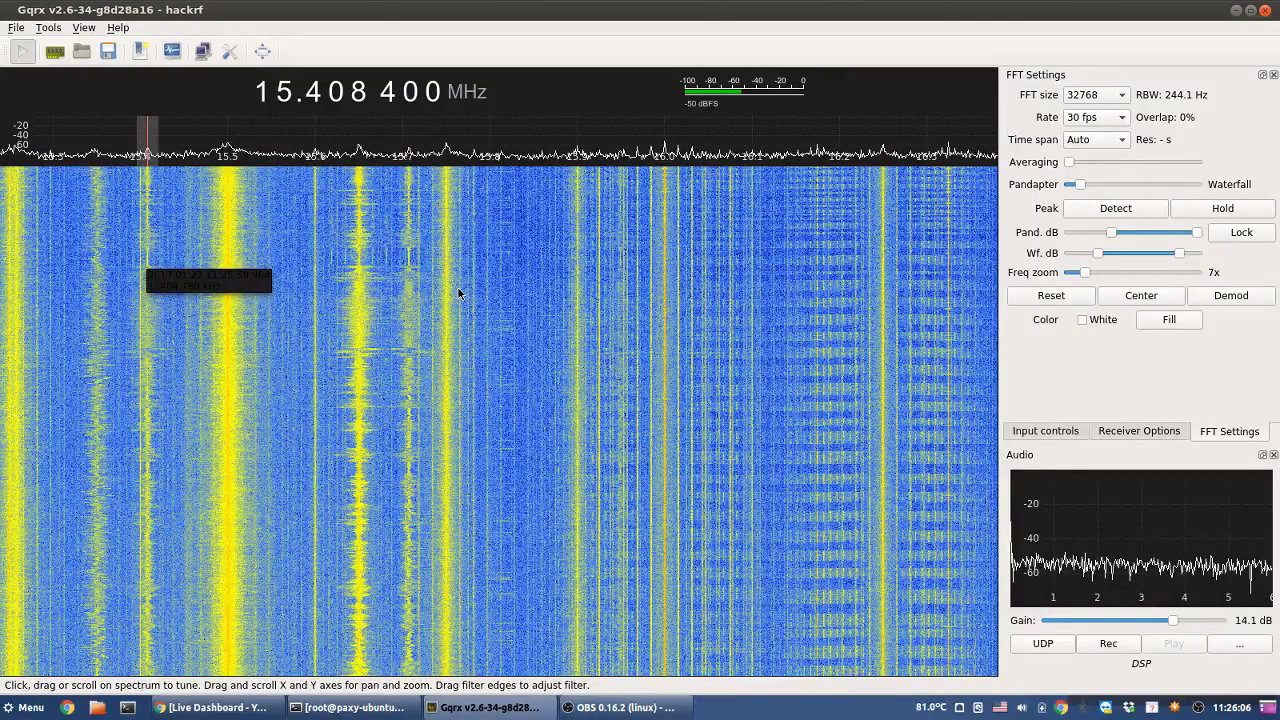
pyautogui.click(664, 260)
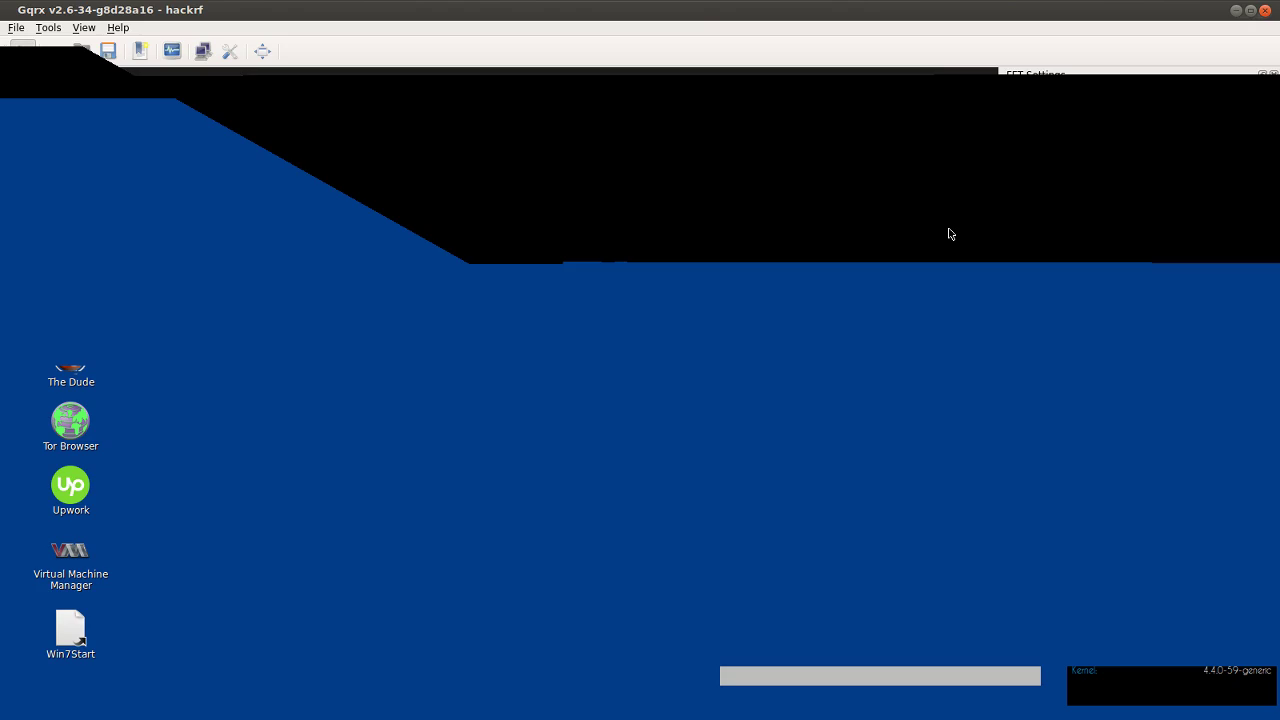
# - Tune from 16.325 100 MHz up through 16.75 to about 16.986 MHz, then zoom fully out to 12–19 MHz
pyautogui.click(950, 234)
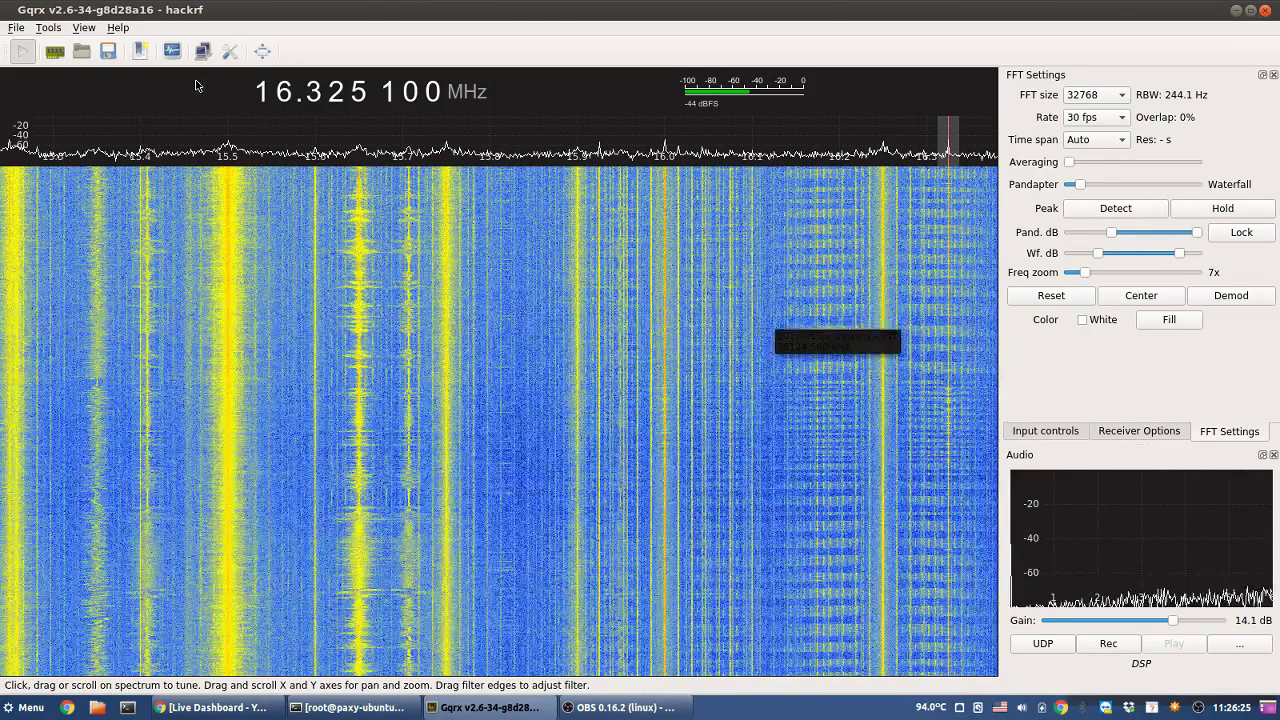
pyautogui.scroll(1, 280, 103)
pyautogui.rightClick(280, 103)
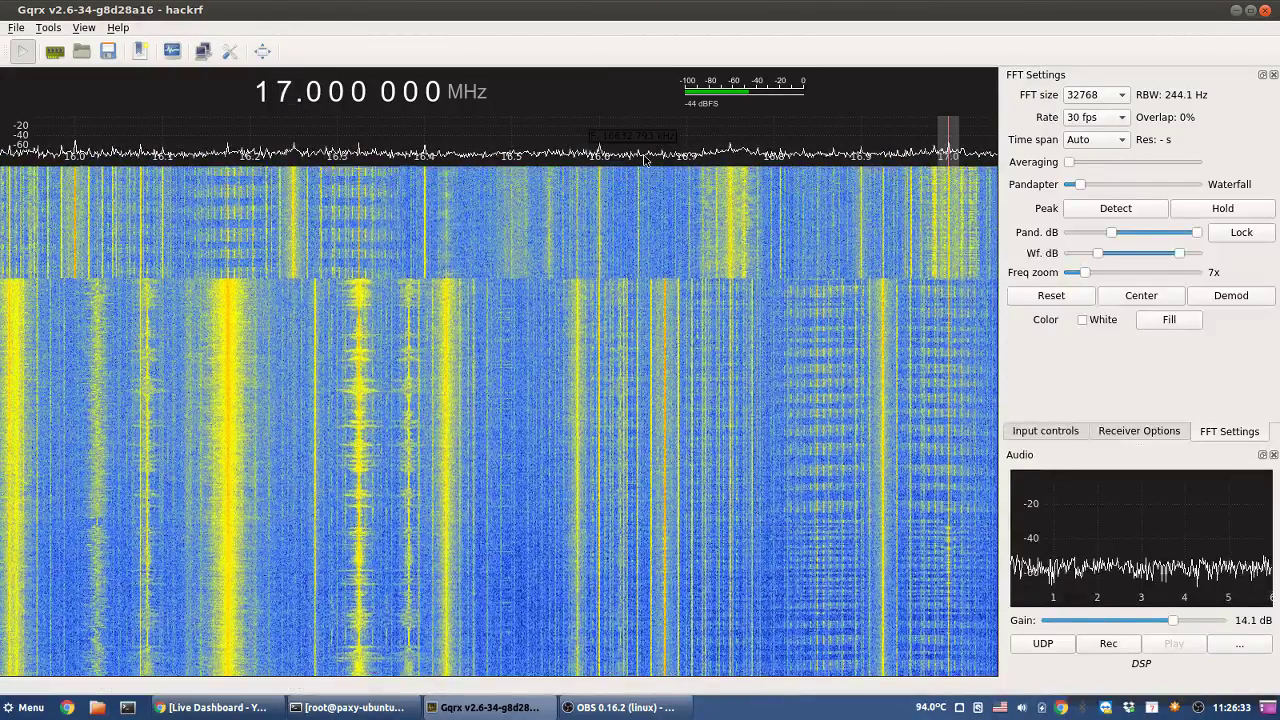
pyautogui.click(733, 241)
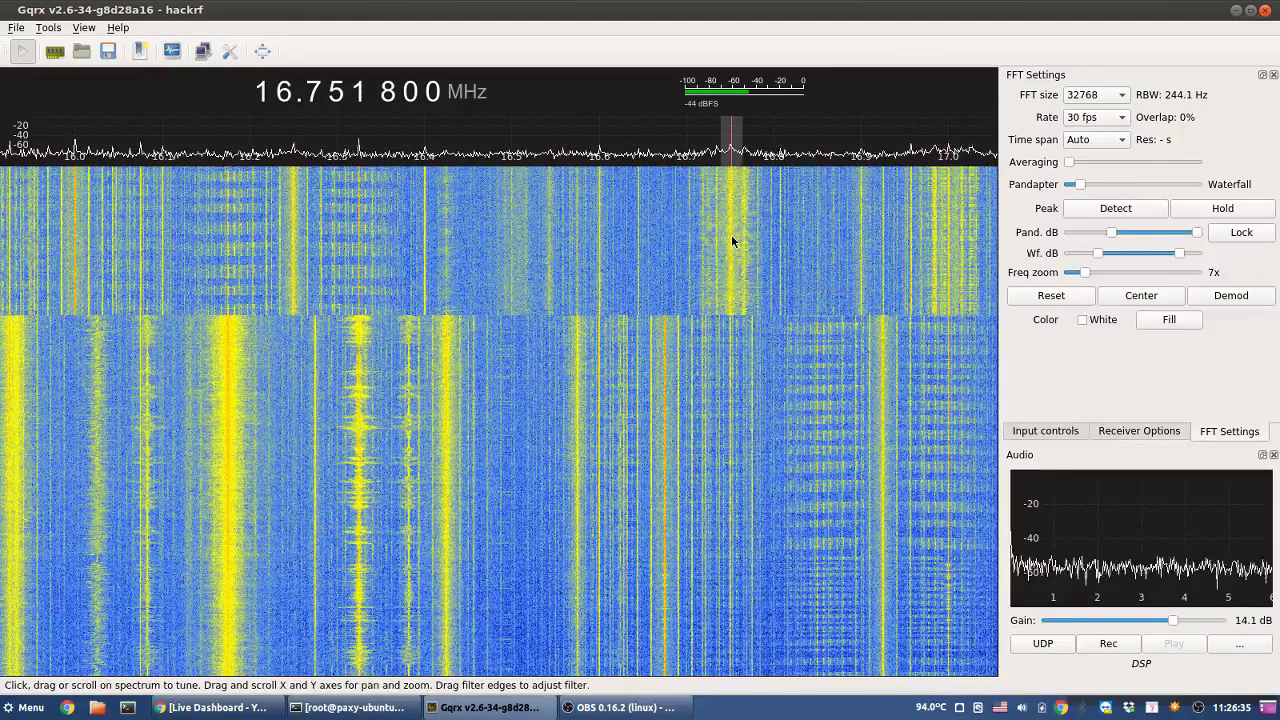
pyautogui.moveTo(733, 241); pyautogui.dragTo(744, 243)
pyautogui.moveTo(824, 258); pyautogui.dragTo(935, 243)
pyautogui.click(1141, 295)
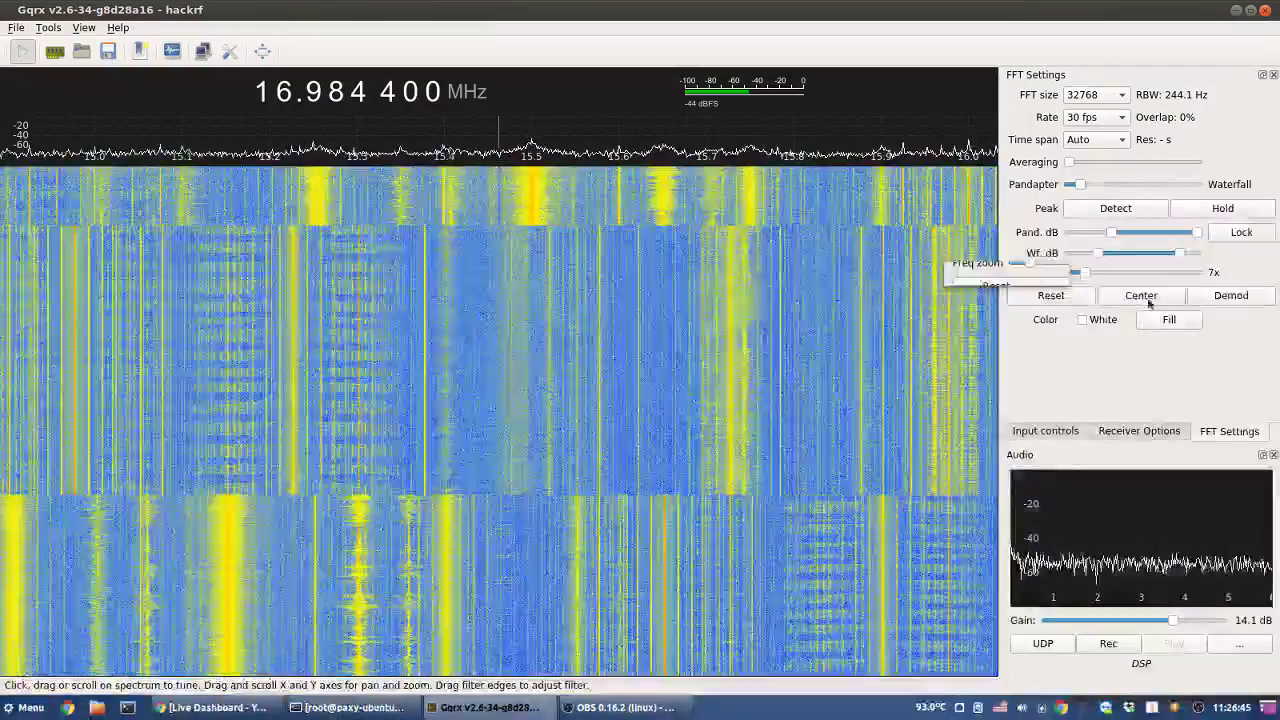
pyautogui.click(1045, 295)
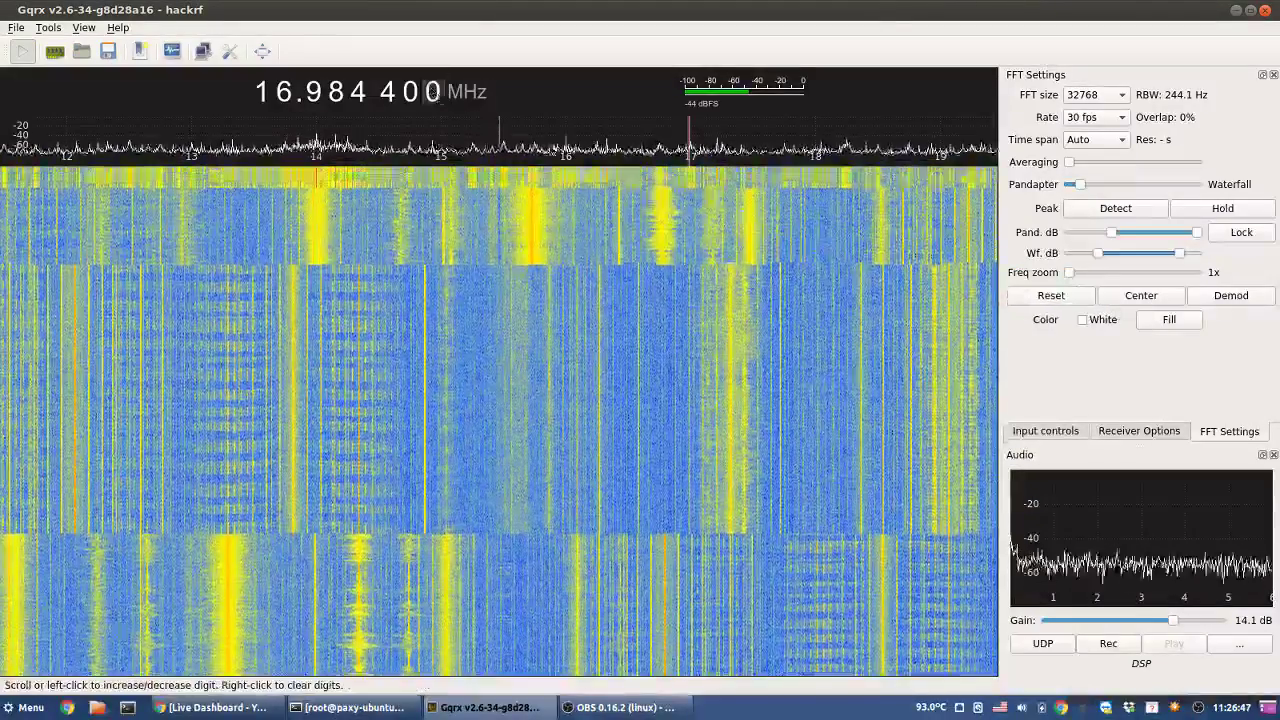
# - At 17 MHz and 11x zoom, sample signals from 16.75 to 17.21 MHz, then step to 18.000 000 MHz
pyautogui.click(292, 92)
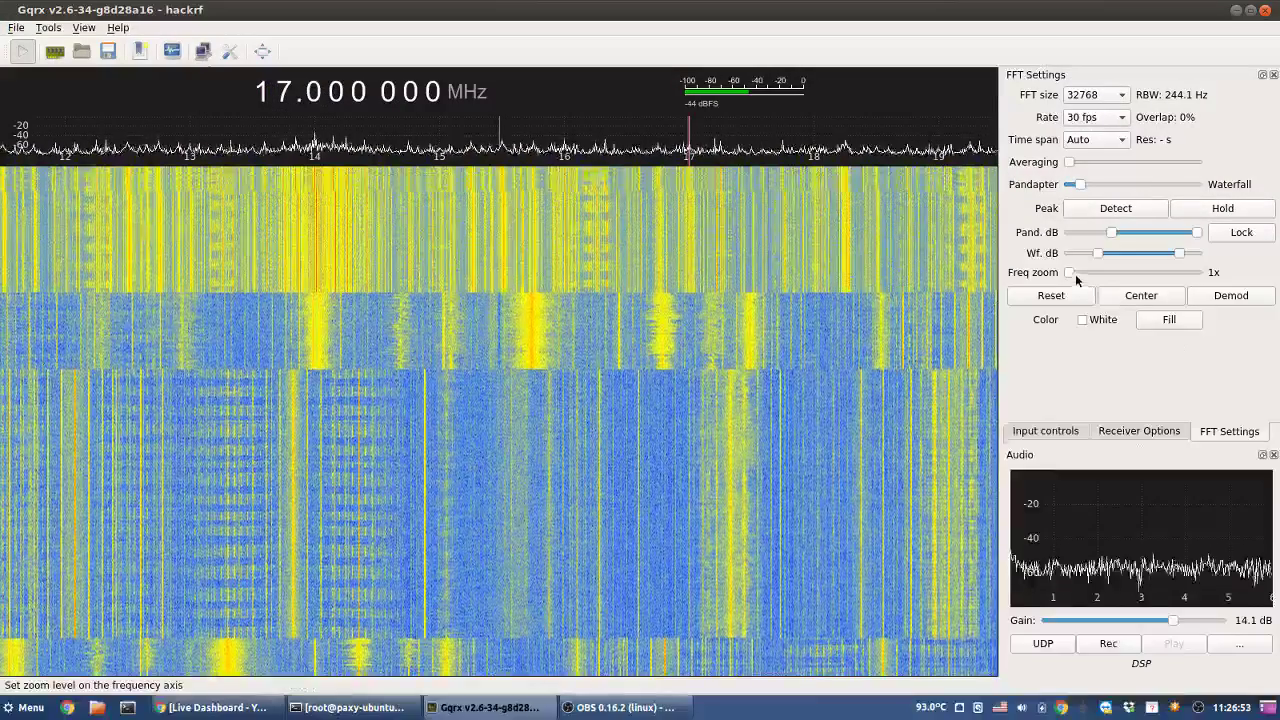
pyautogui.moveTo(1075, 274)
pyautogui.mouseDown()
pyautogui.moveTo(1110, 273)
pyautogui.moveTo(1099, 274)
pyautogui.mouseUp()
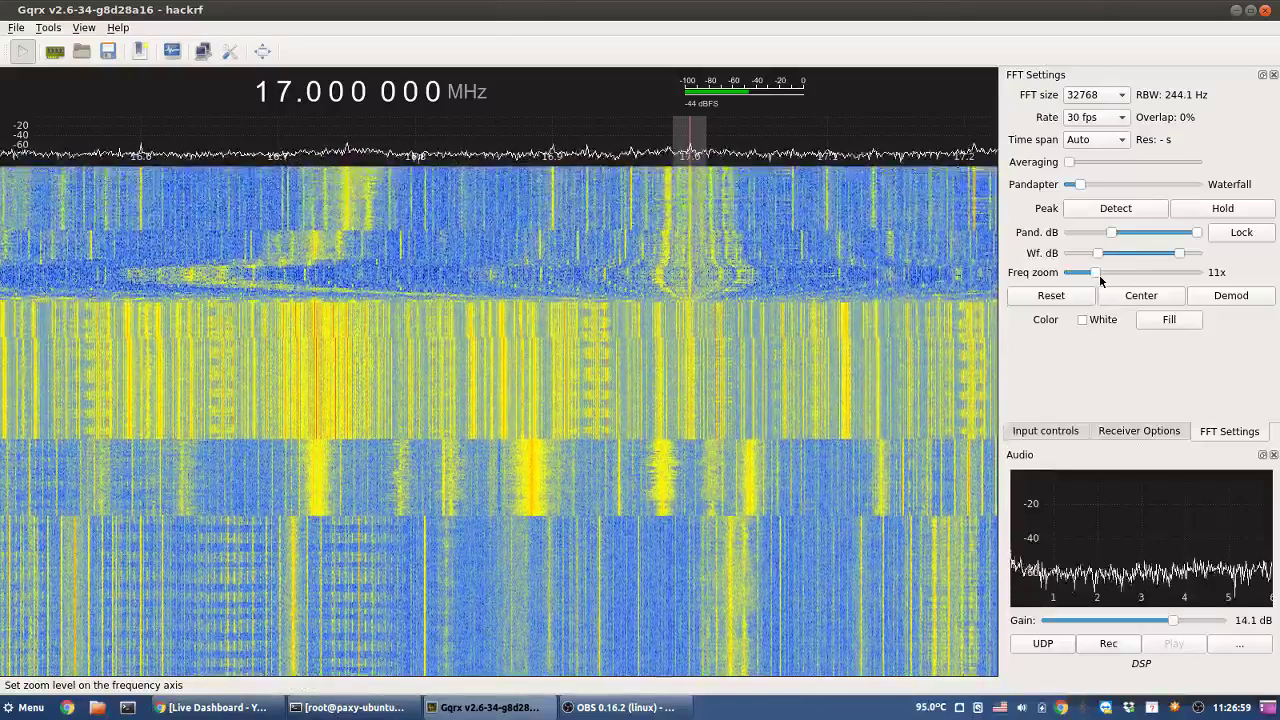
pyautogui.click(343, 201)
pyautogui.click(337, 205)
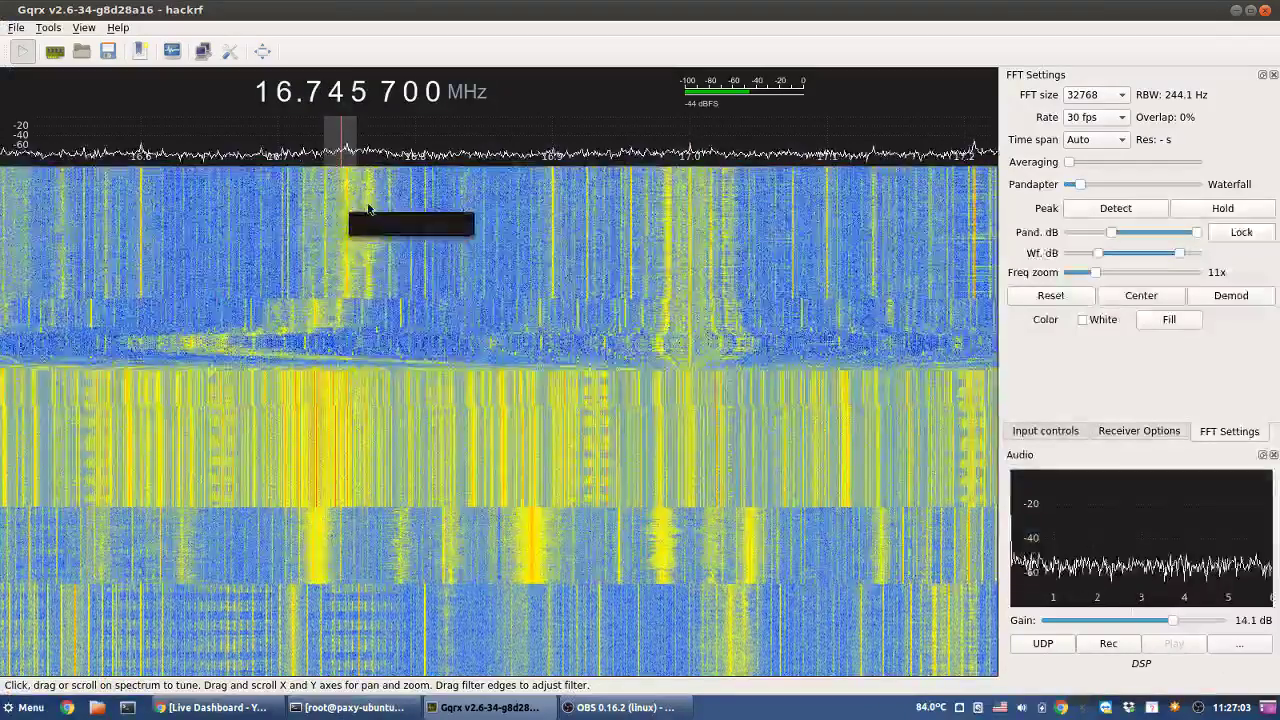
pyautogui.click(368, 209)
pyautogui.click(673, 236)
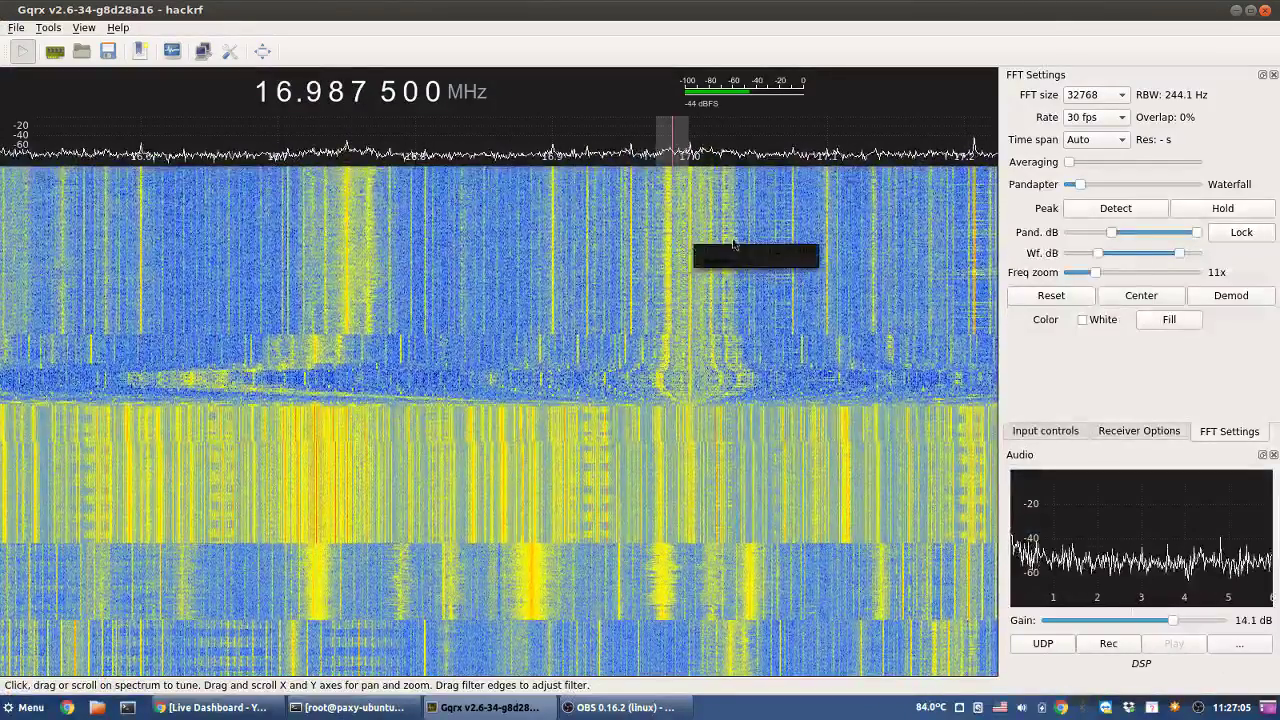
pyautogui.click(972, 254)
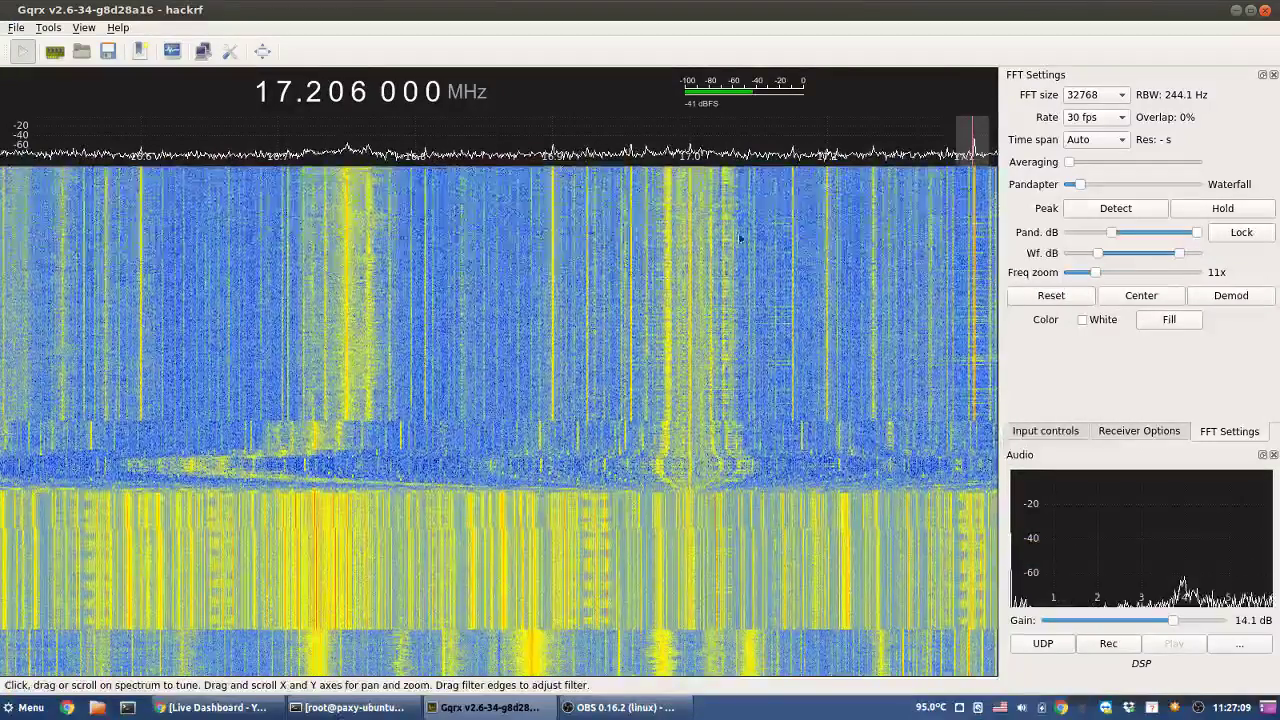
pyautogui.click(480, 194)
pyautogui.rightClick(284, 92)
pyautogui.scroll(2, 284, 92)
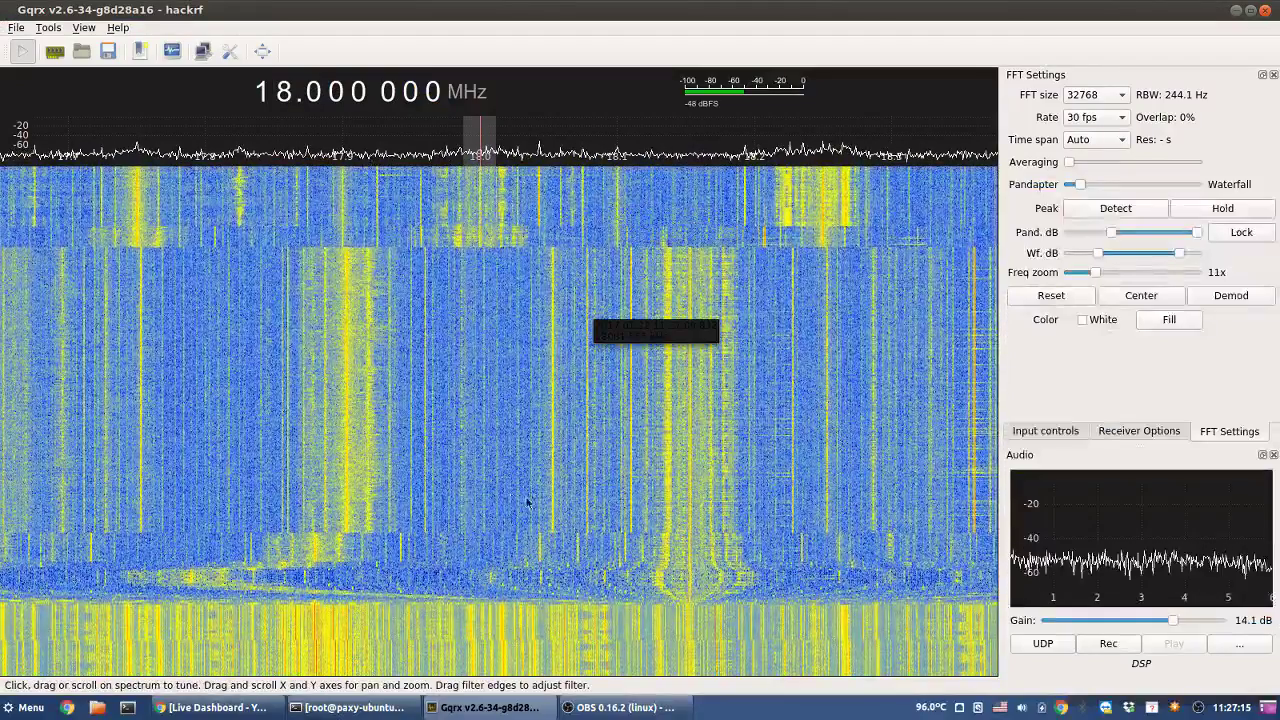
# - Tune to signals near 17.83 and 18.27 MHz, settle on 18.2226 MHz, and magnify to 29x
pyautogui.click(240, 224)
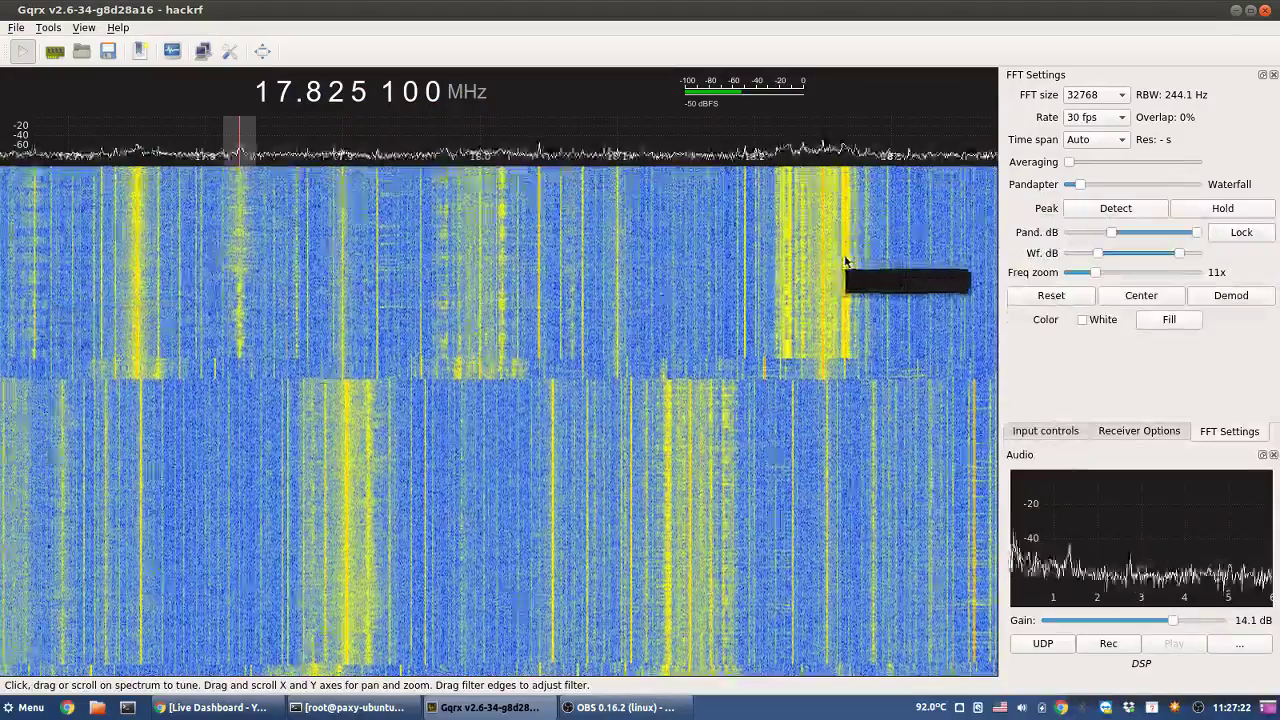
pyautogui.click(844, 257)
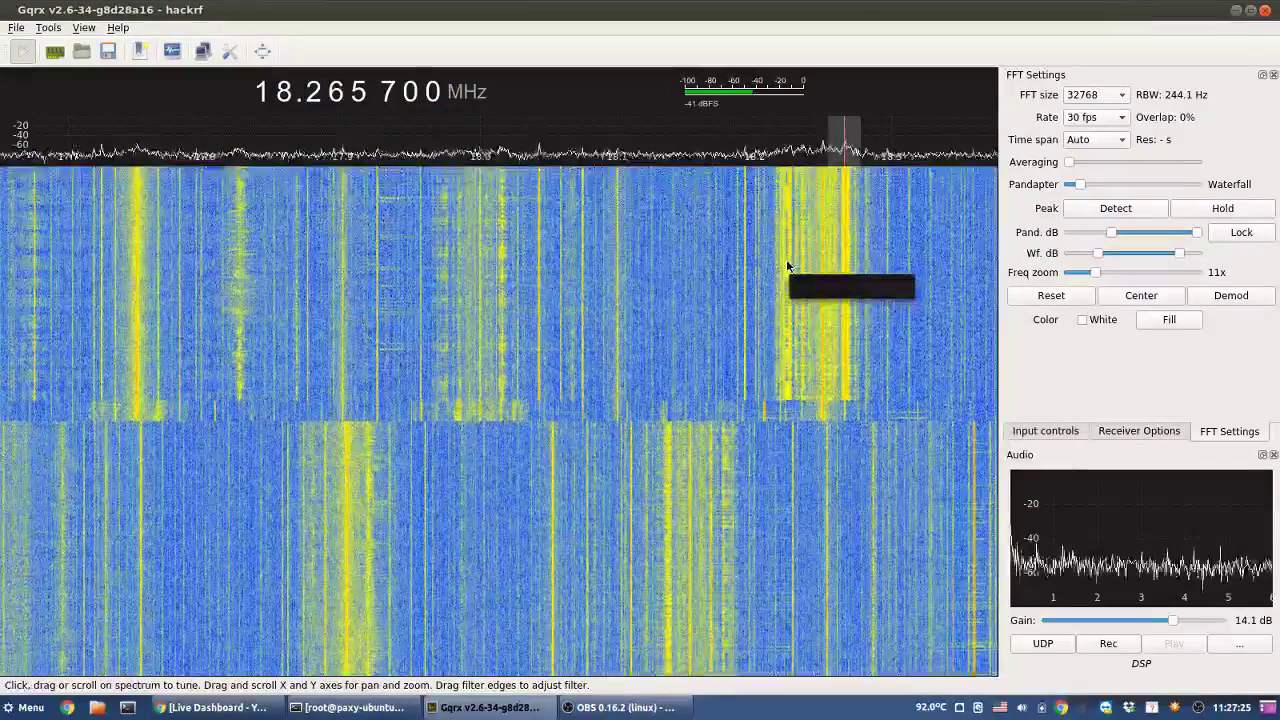
pyautogui.click(785, 270)
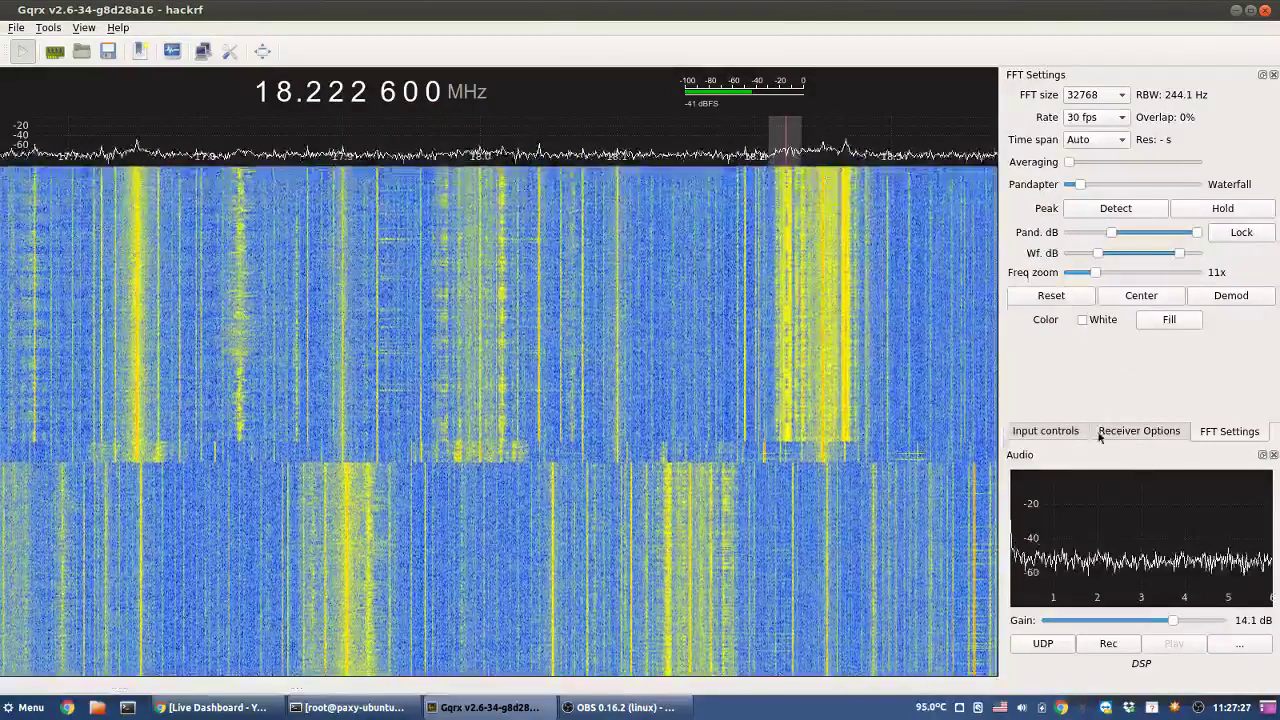
pyautogui.moveTo(1096, 274); pyautogui.dragTo(1277, 285)
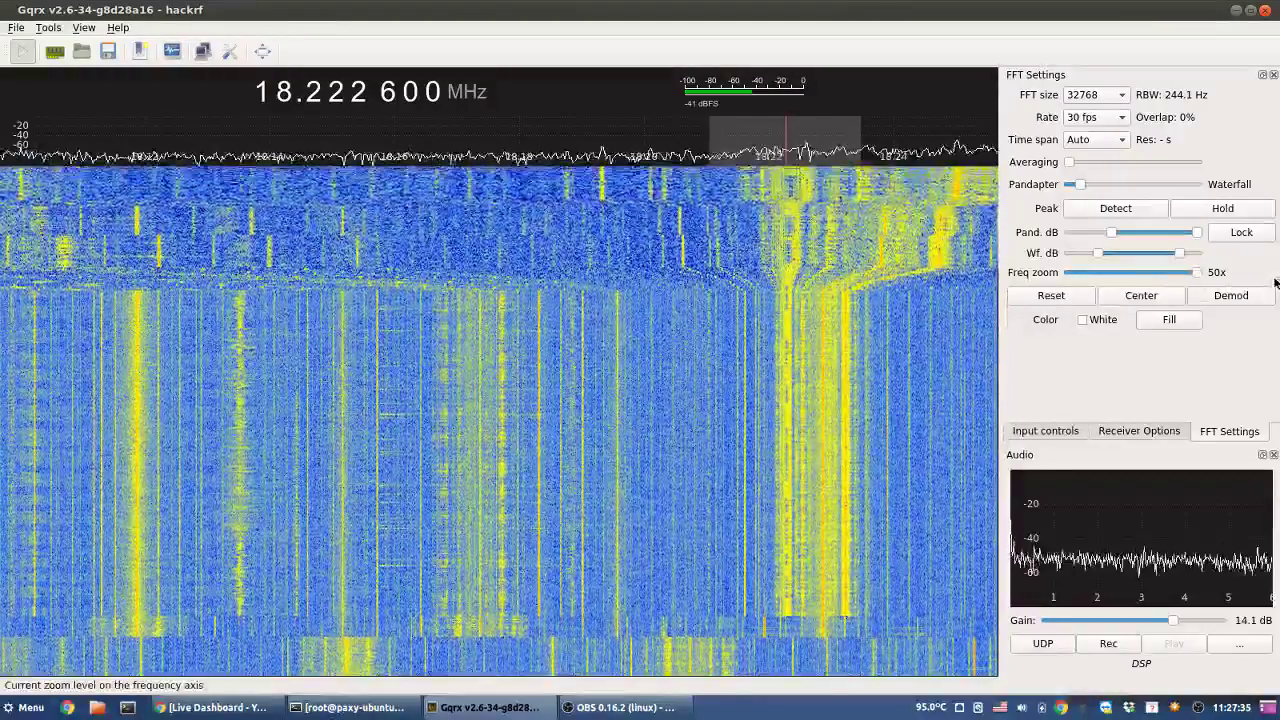
# - Clear the lower frequency digits and set the MHz digit to 19.000 000 MHz
pyautogui.scroll(1, 284, 100)
pyautogui.rightClick(284, 100)
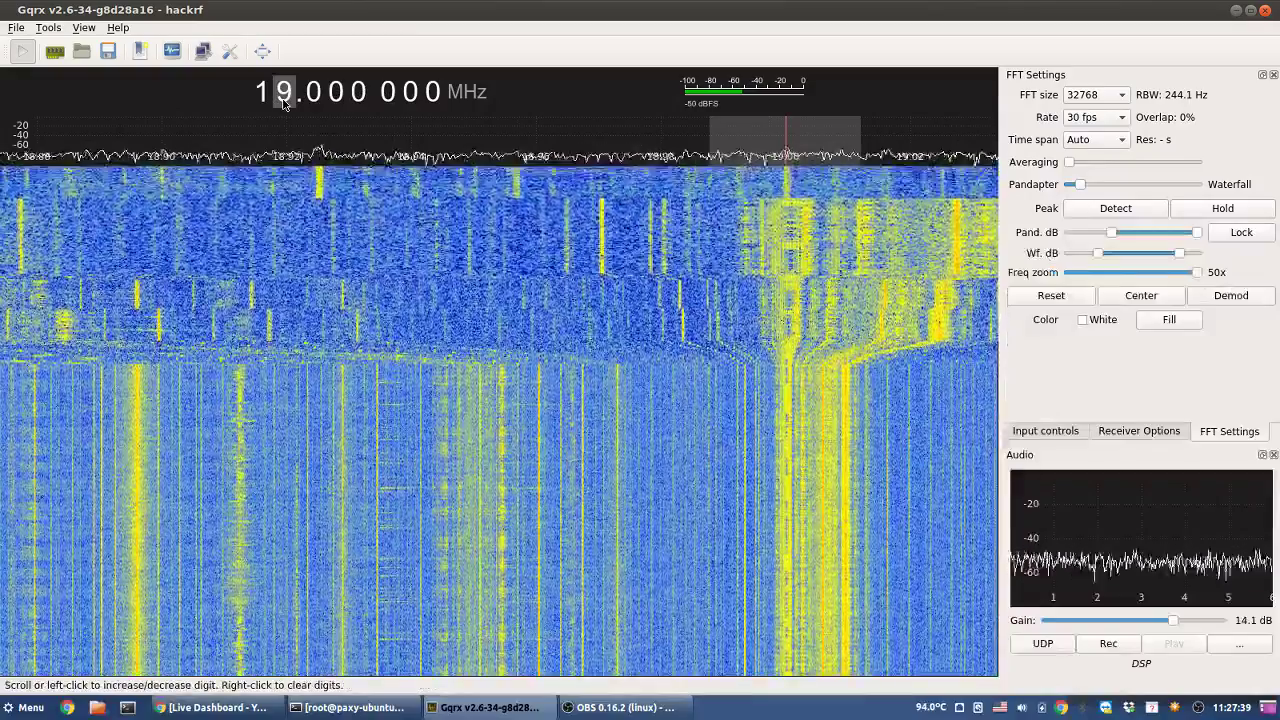
pyautogui.scroll(-1, 284, 100)
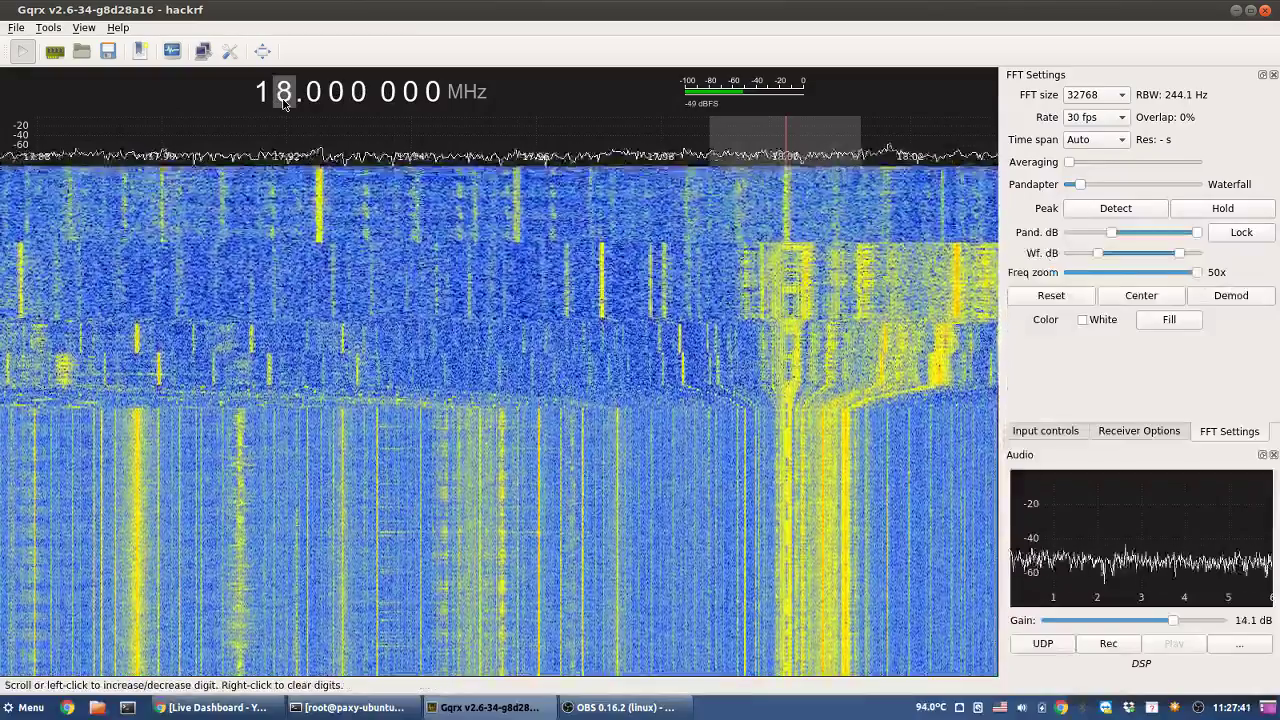
pyautogui.scroll(1, 284, 103)
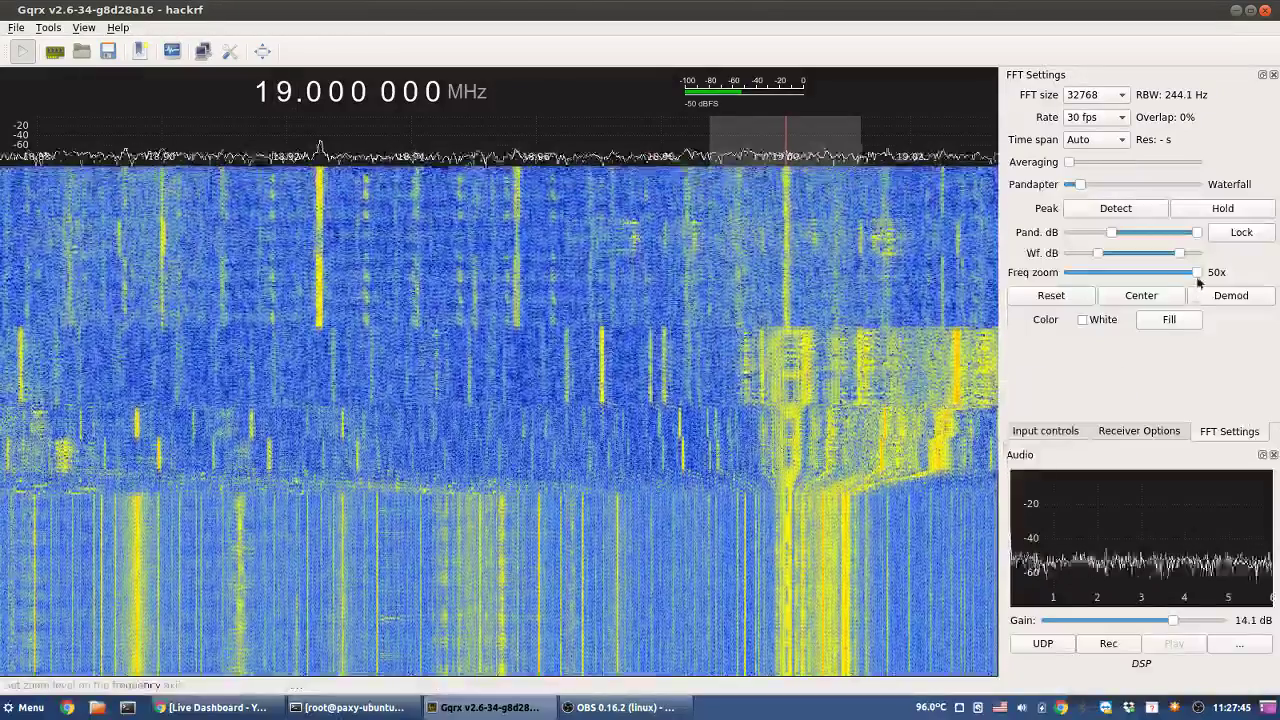
pyautogui.scroll(-2, 1190, 274)
pyautogui.scroll(-5, 1150, 280)
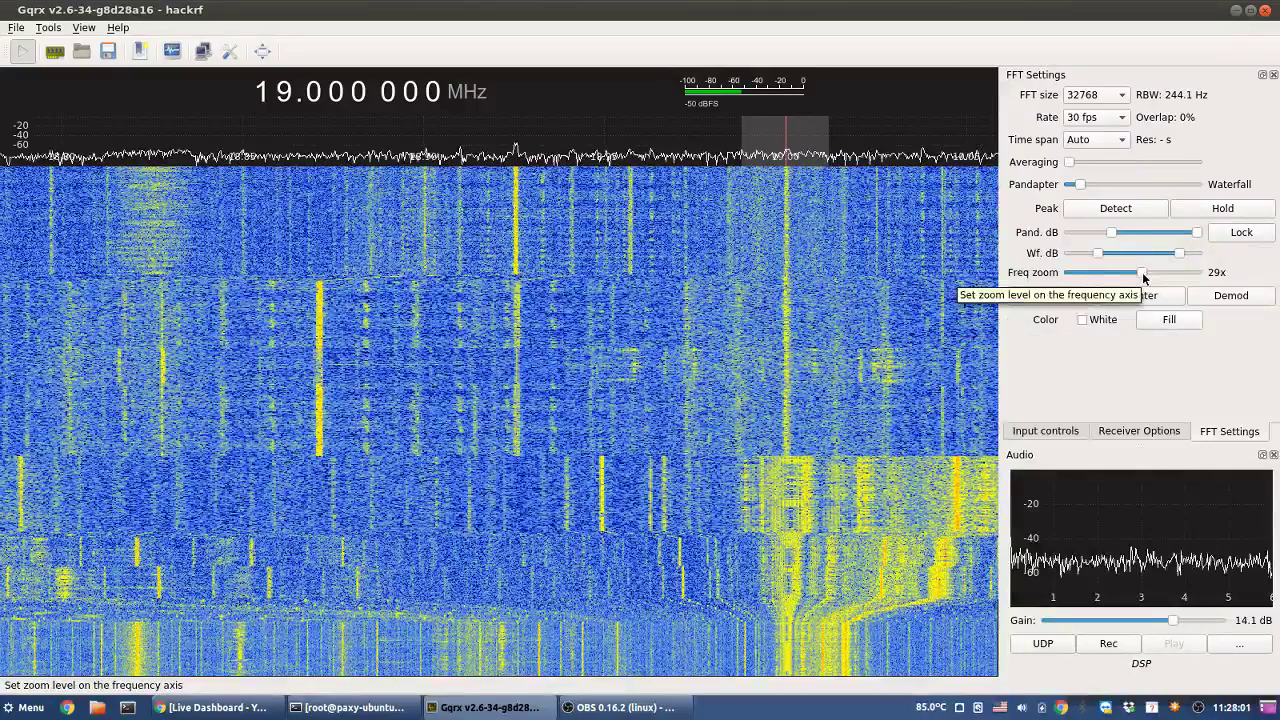
# - Zoom in on the spectrum and tune onto the signal at 18.229 900 MHz
pyautogui.moveTo(1144, 277); pyautogui.dragTo(1108, 278)
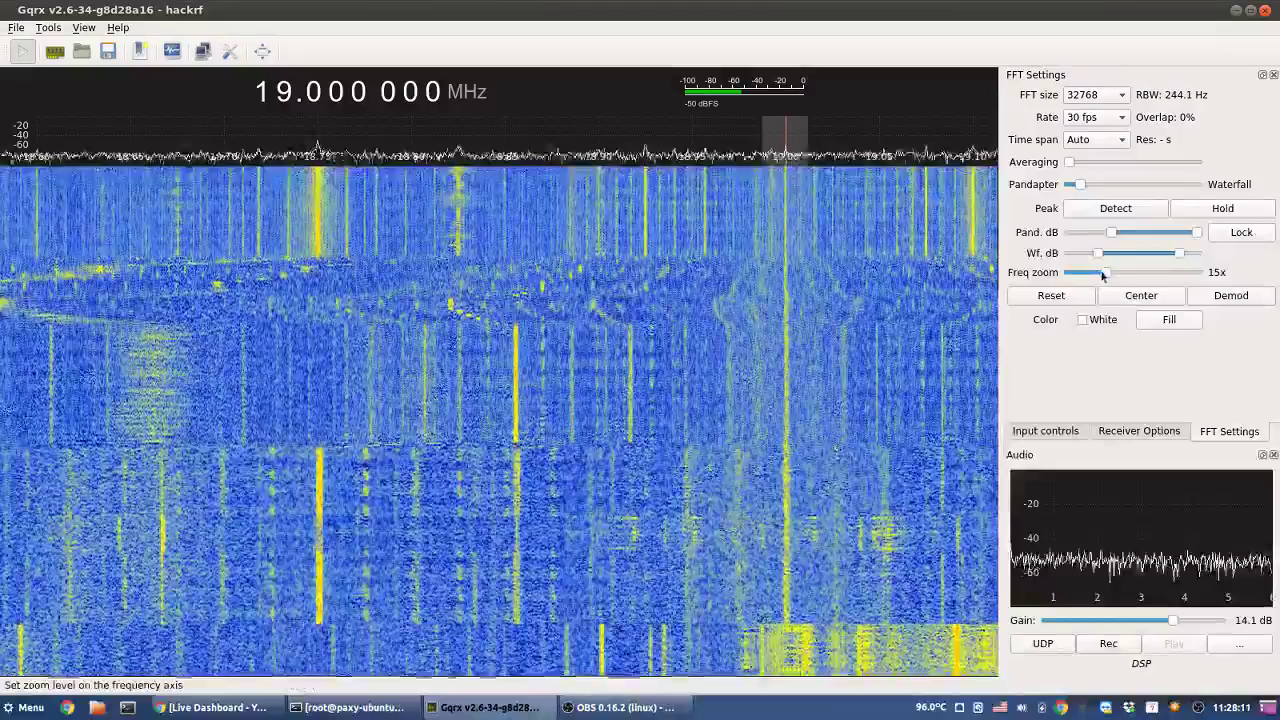
pyautogui.moveTo(1105, 276); pyautogui.dragTo(1078, 278)
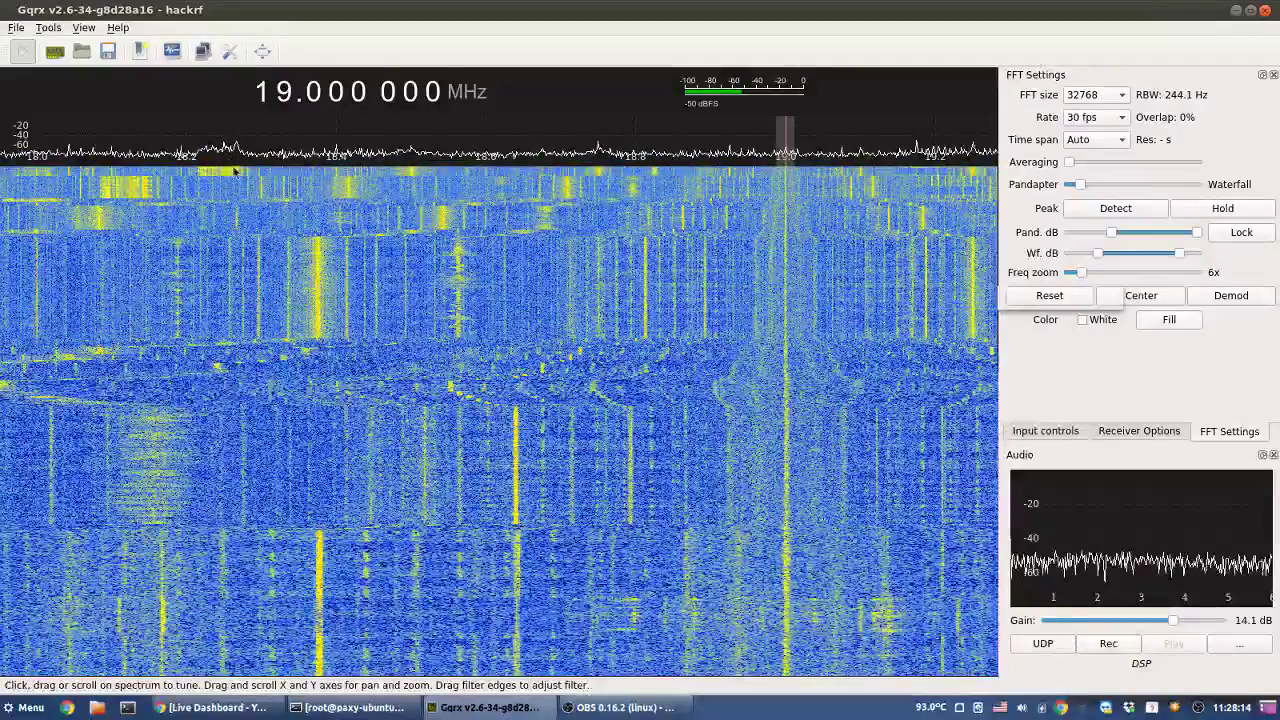
pyautogui.click(235, 176)
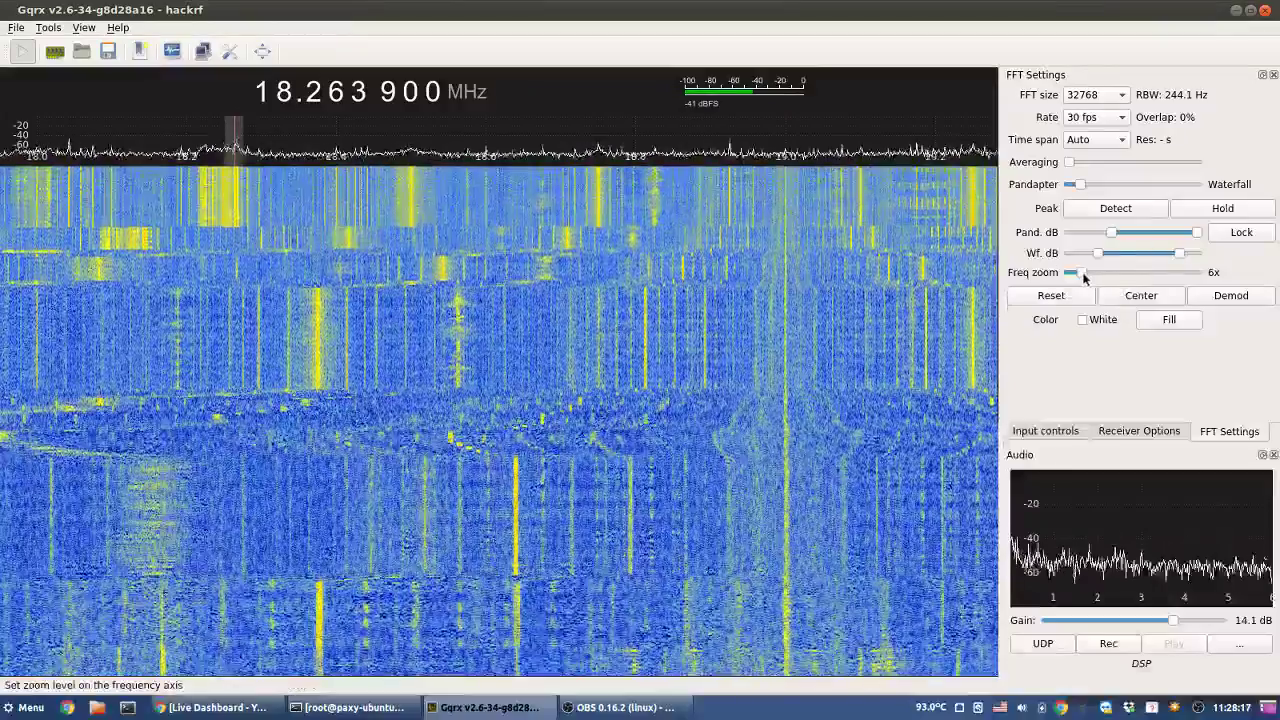
pyautogui.moveTo(1084, 277); pyautogui.dragTo(1260, 275)
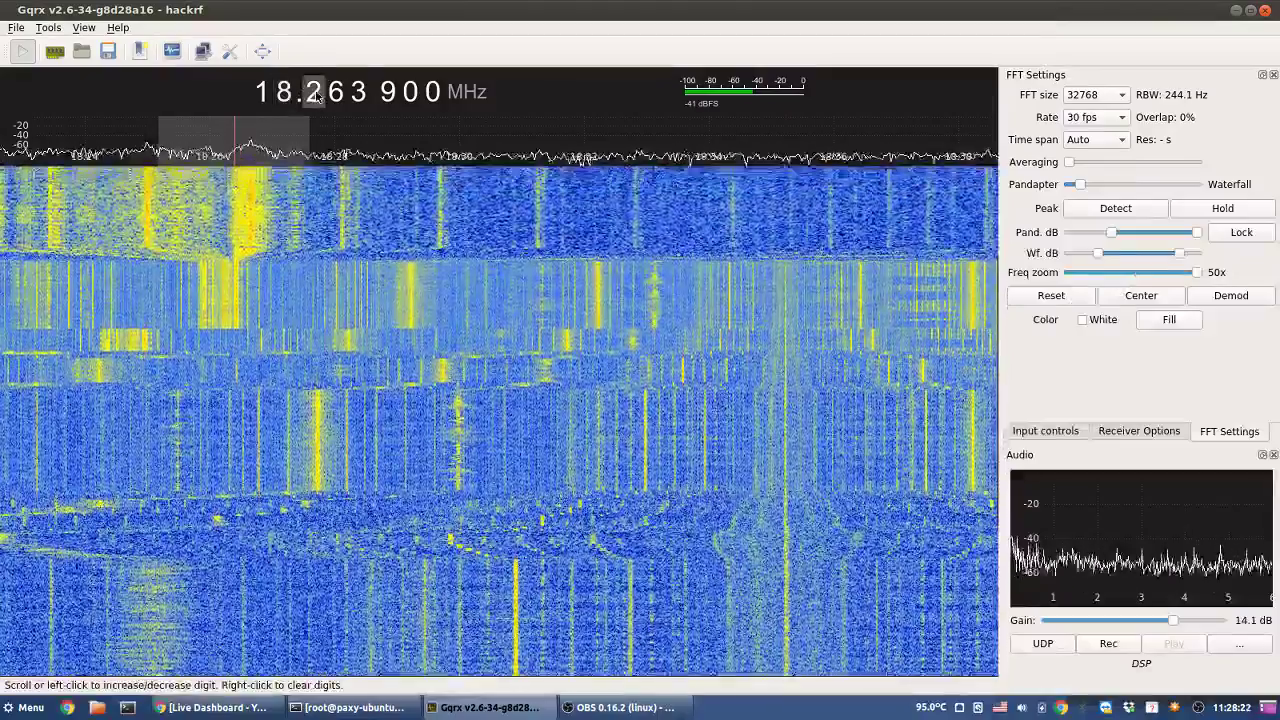
pyautogui.rightClick(316, 95)
pyautogui.click(316, 95)
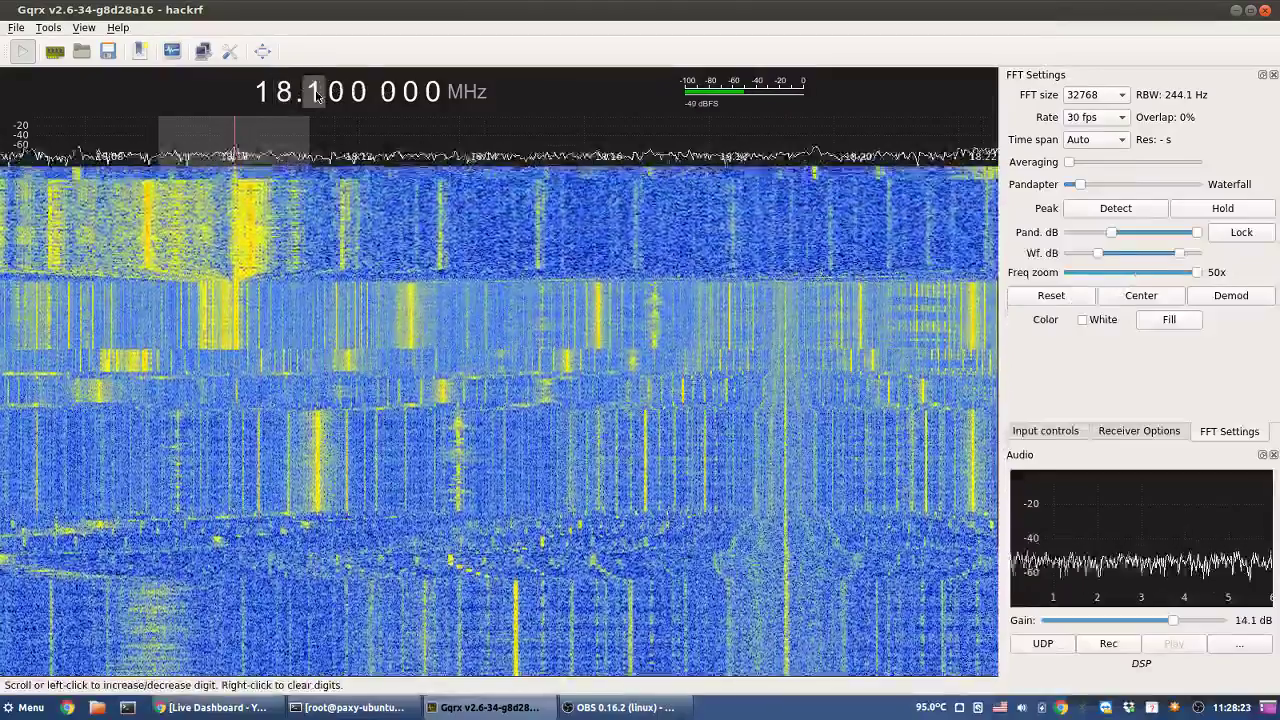
pyautogui.click(316, 95)
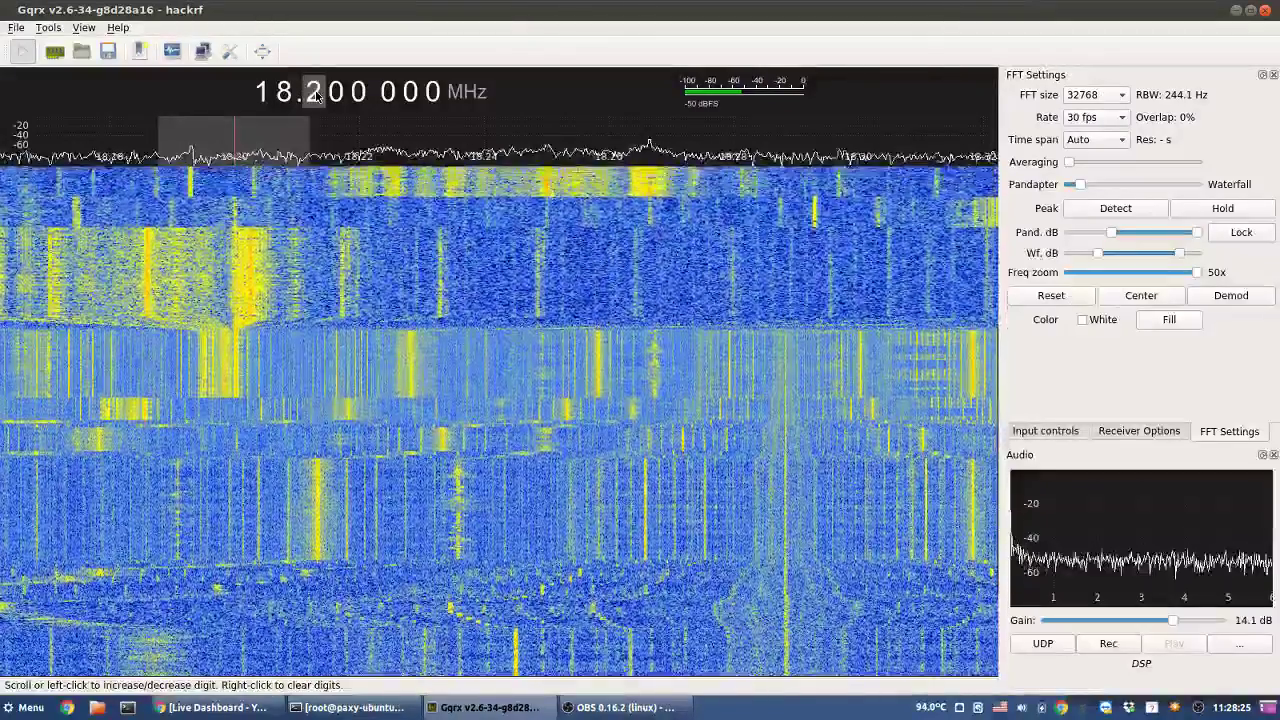
pyautogui.scroll(-1, 316, 95)
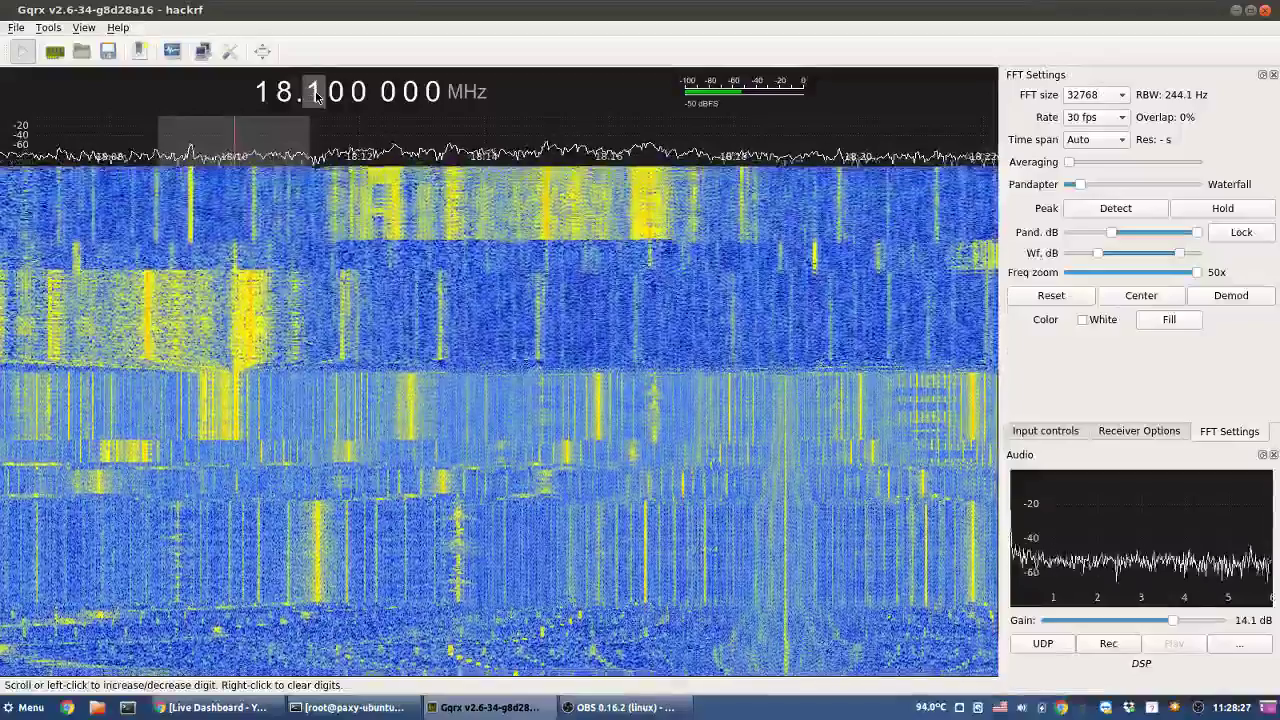
pyautogui.scroll(1, 316, 94)
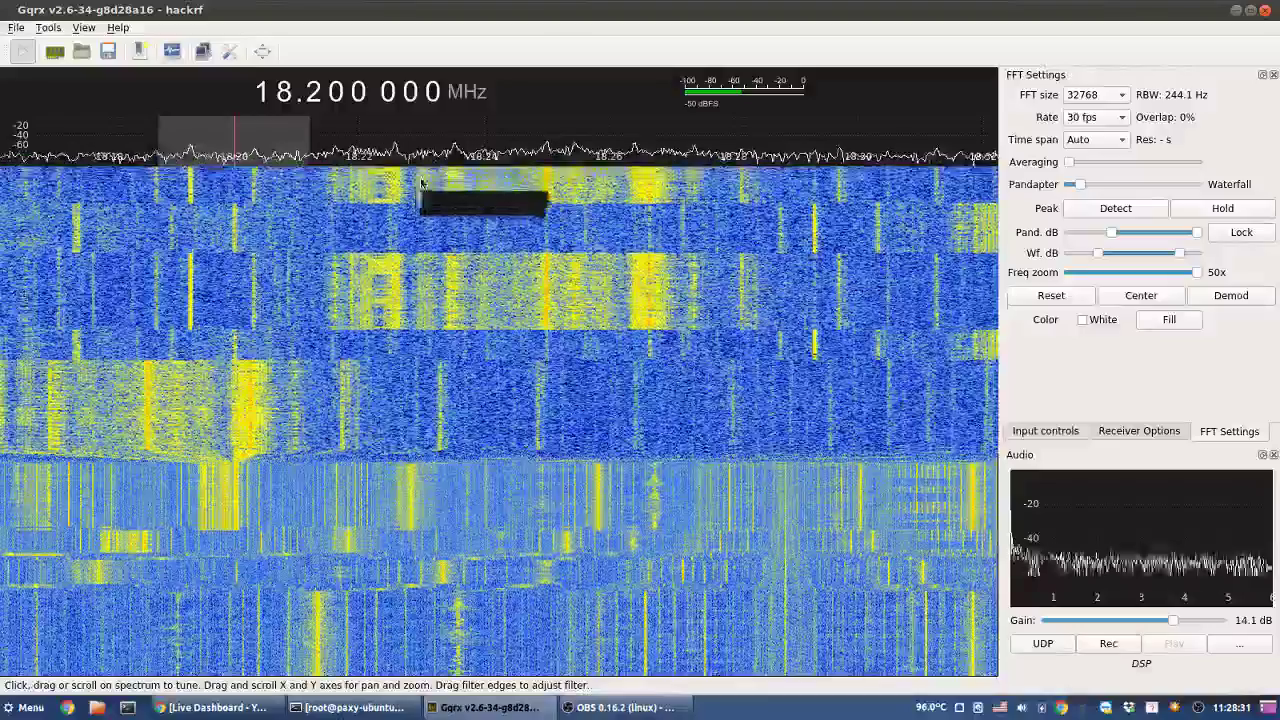
pyautogui.click(421, 174)
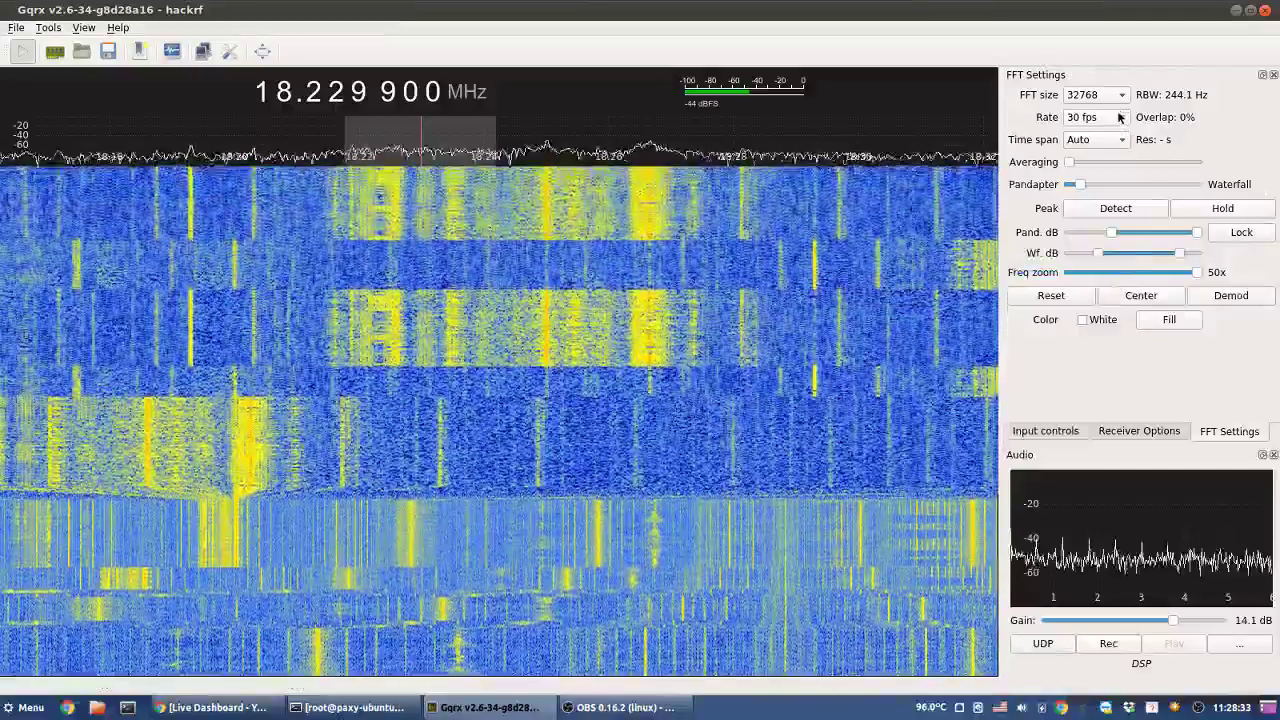
# - Raise the FFT size to 65536 for 122.1 Hz resolution
pyautogui.click(1118, 96)
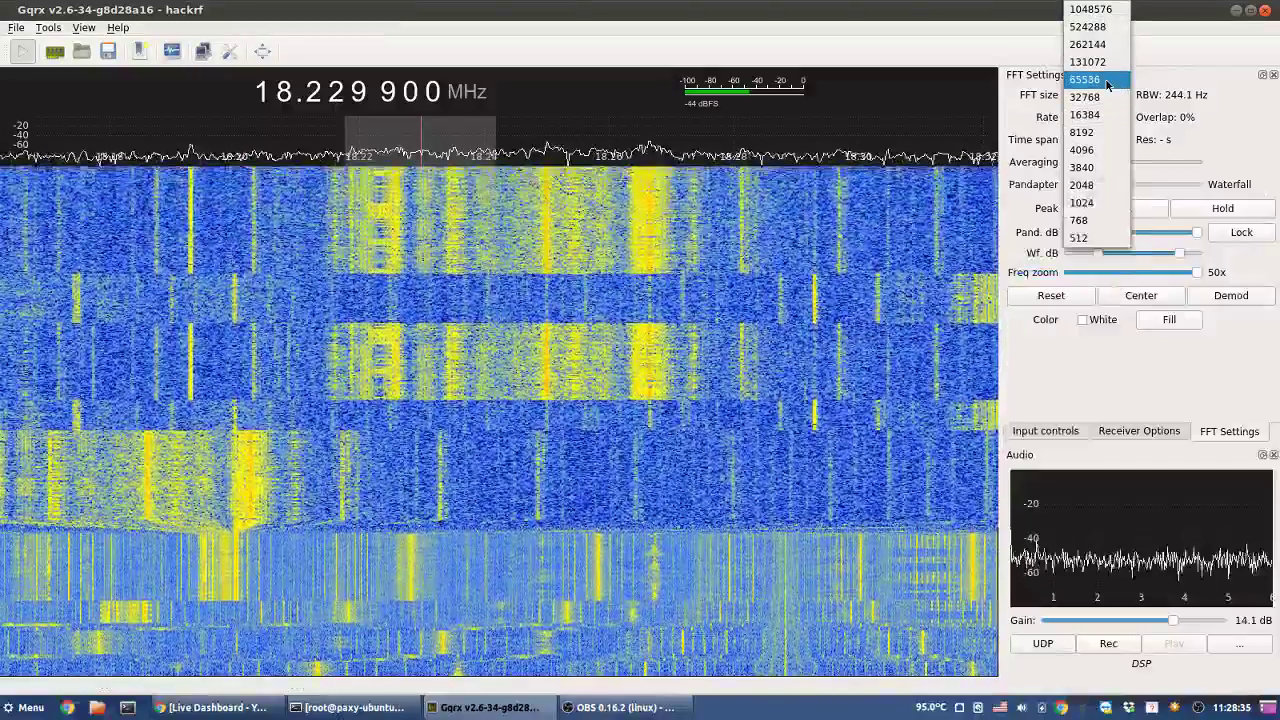
pyautogui.click(1107, 81)
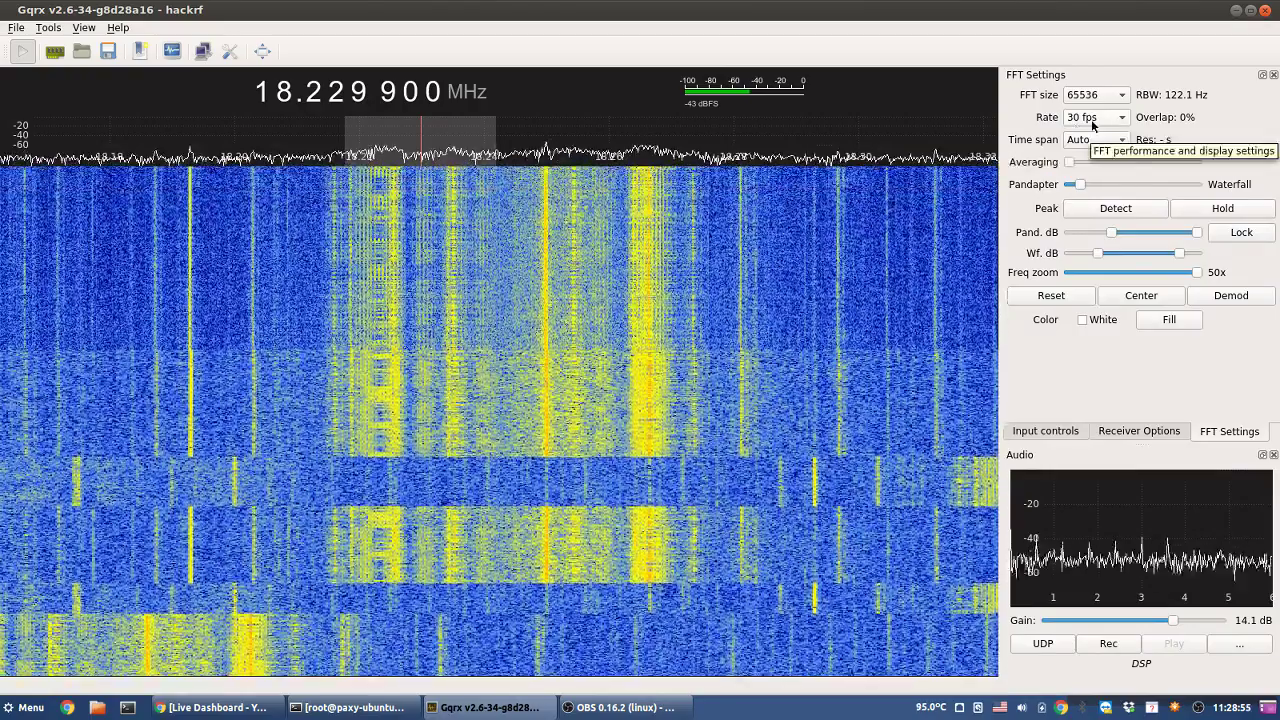
pyautogui.click(1093, 122)
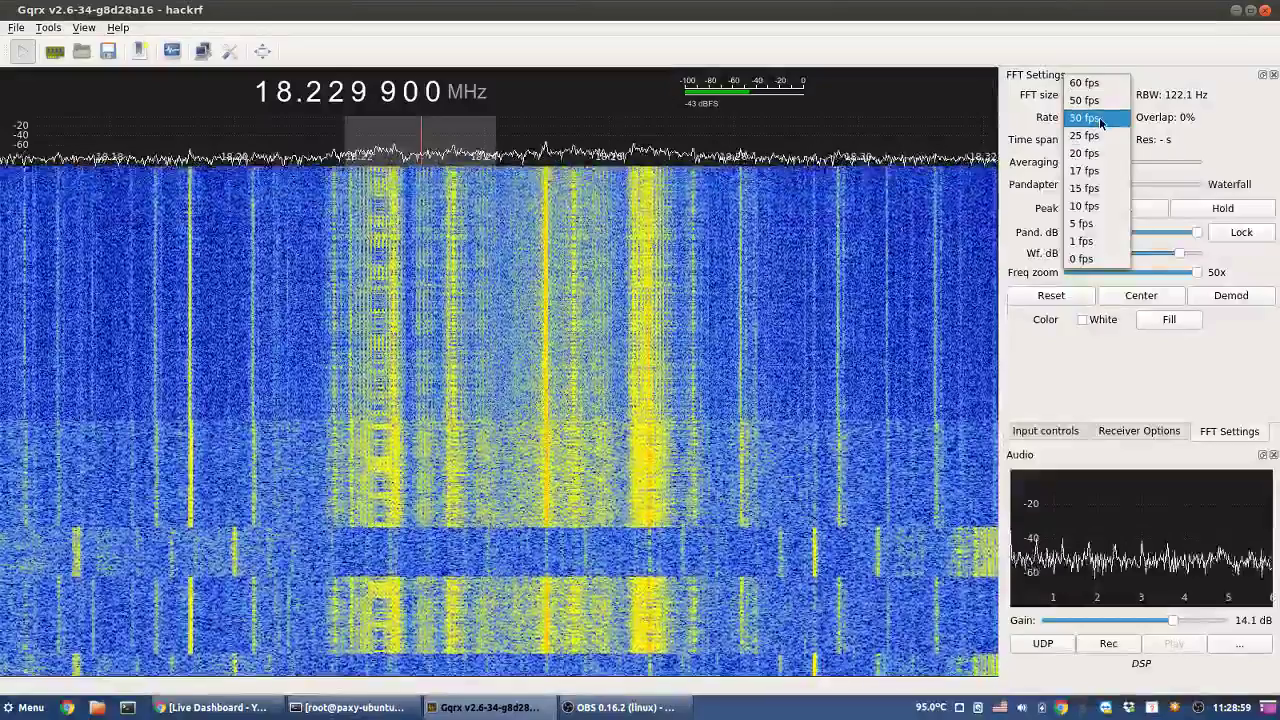
# - Try waterfall display rates of 30, 50 and 60 fps
pyautogui.click(1100, 120)
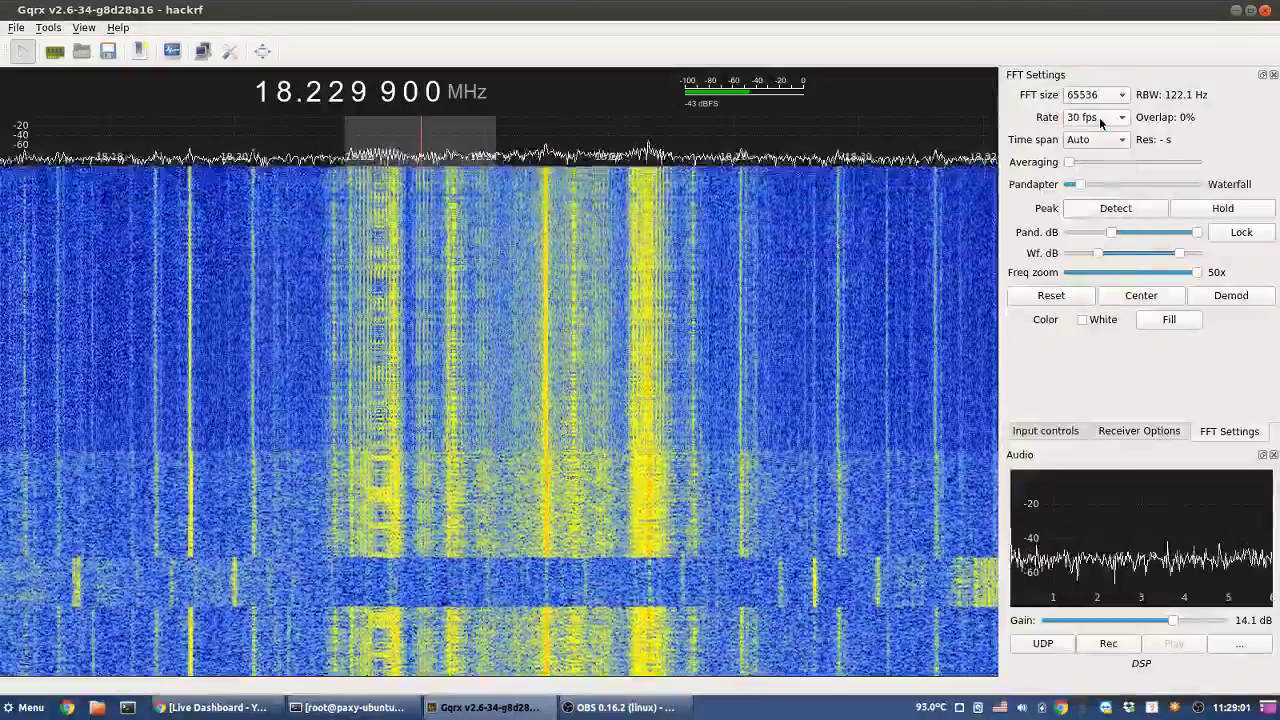
pyautogui.click(1100, 120)
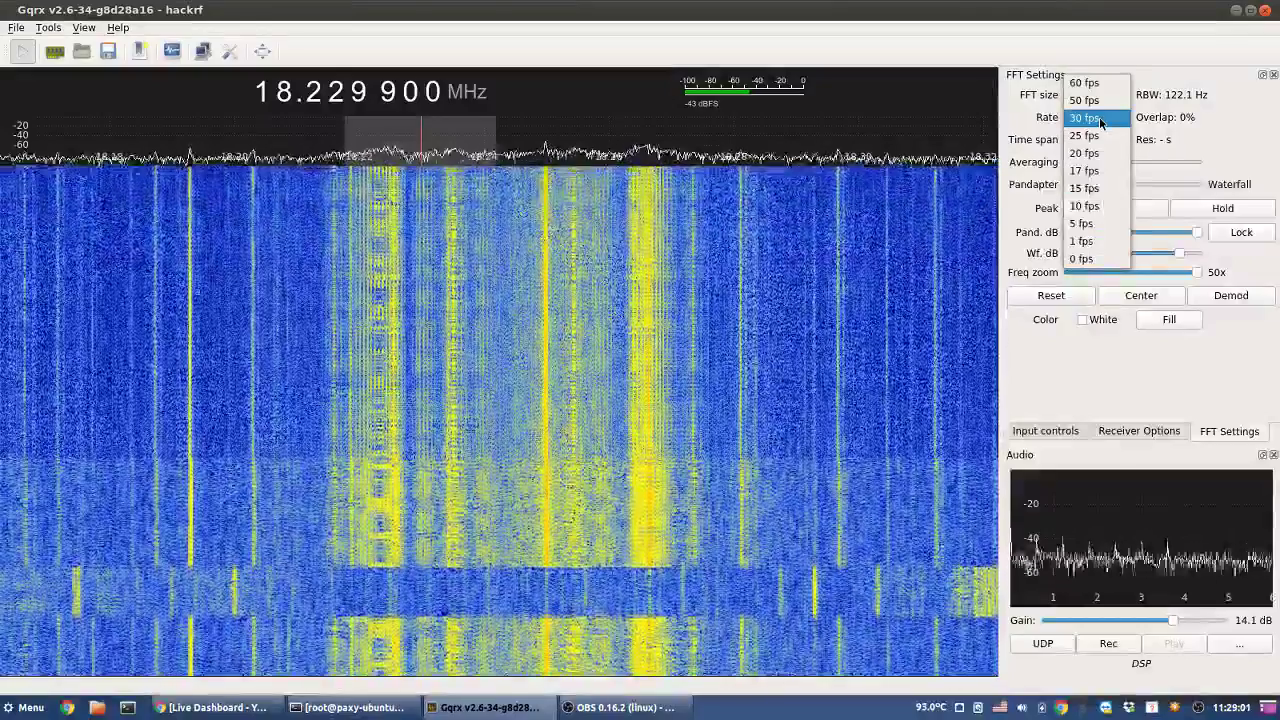
pyautogui.click(1100, 100)
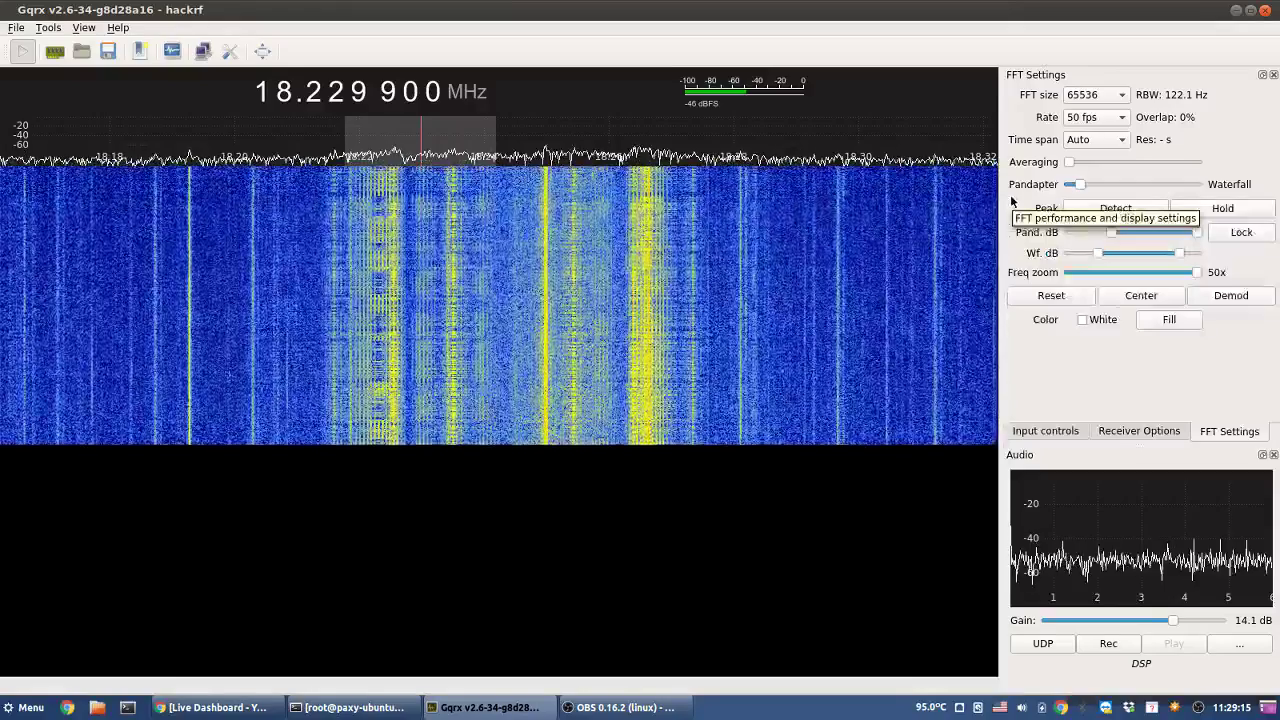
pyautogui.click(1104, 120)
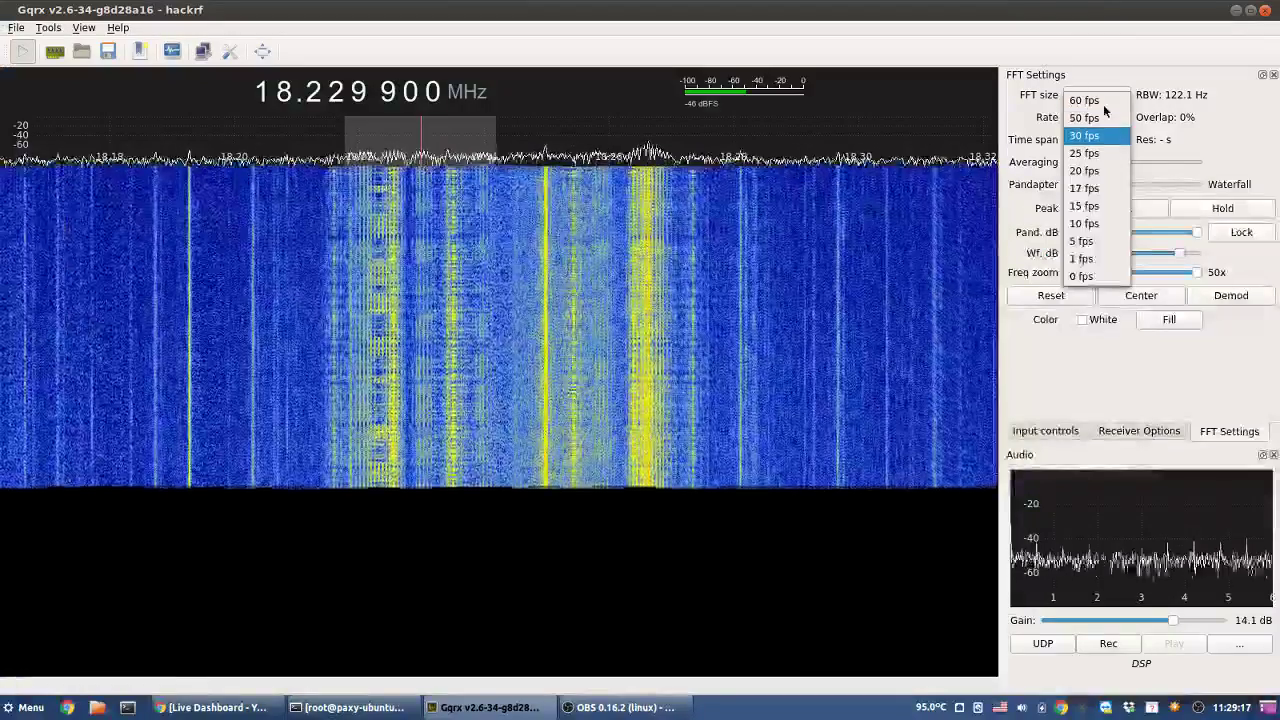
pyautogui.click(1105, 102)
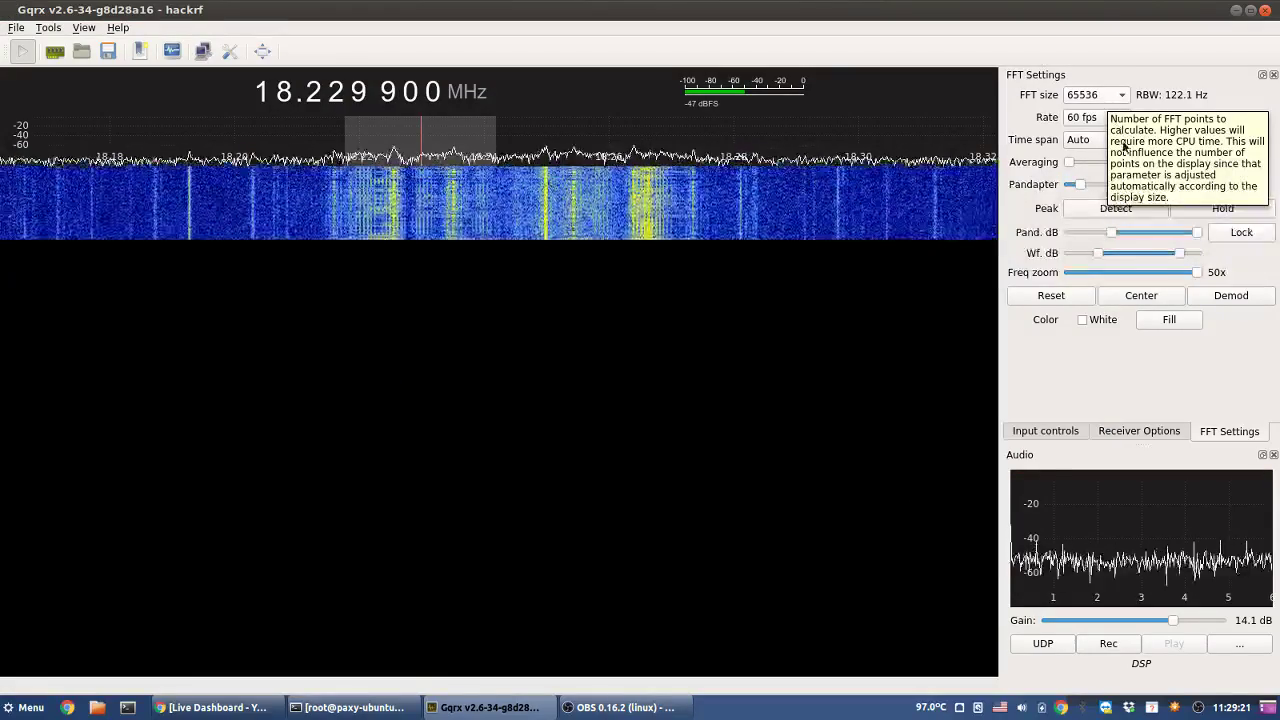
# - Set the FFT size to 131072 (61.0 Hz resolution) and the waterfall rate to 30 fps
pyautogui.click(1115, 96)
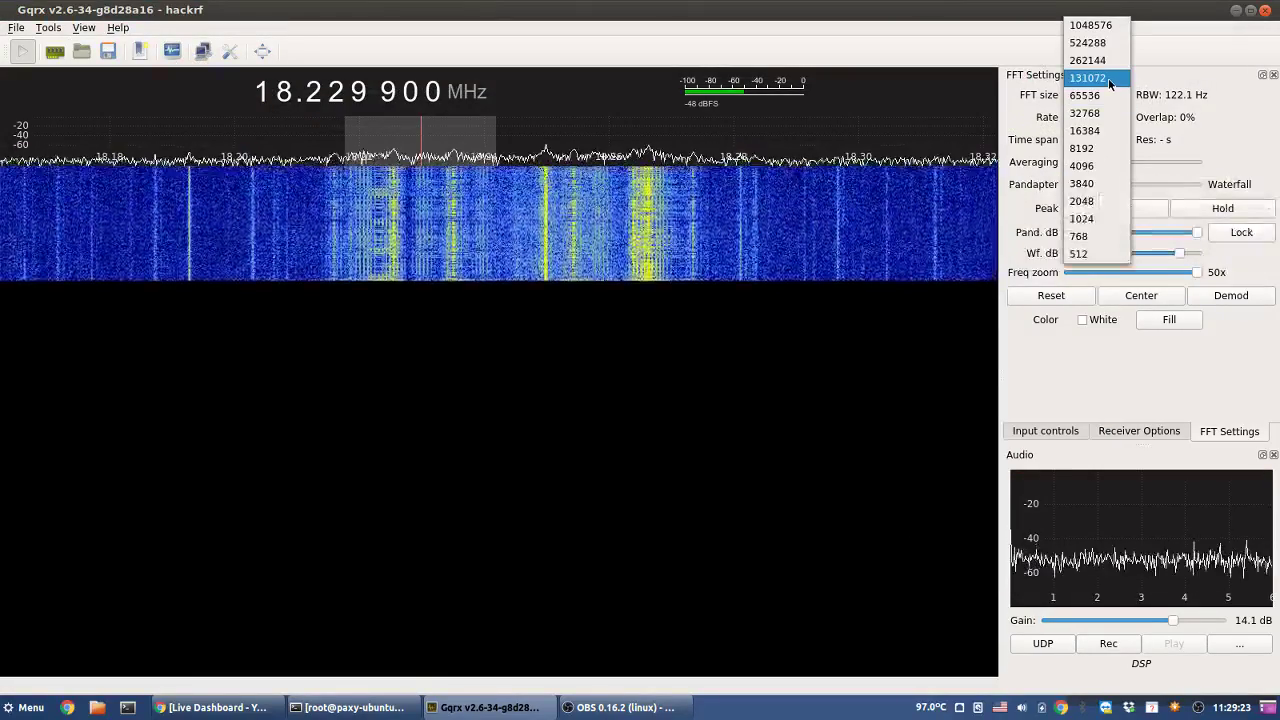
pyautogui.click(1108, 78)
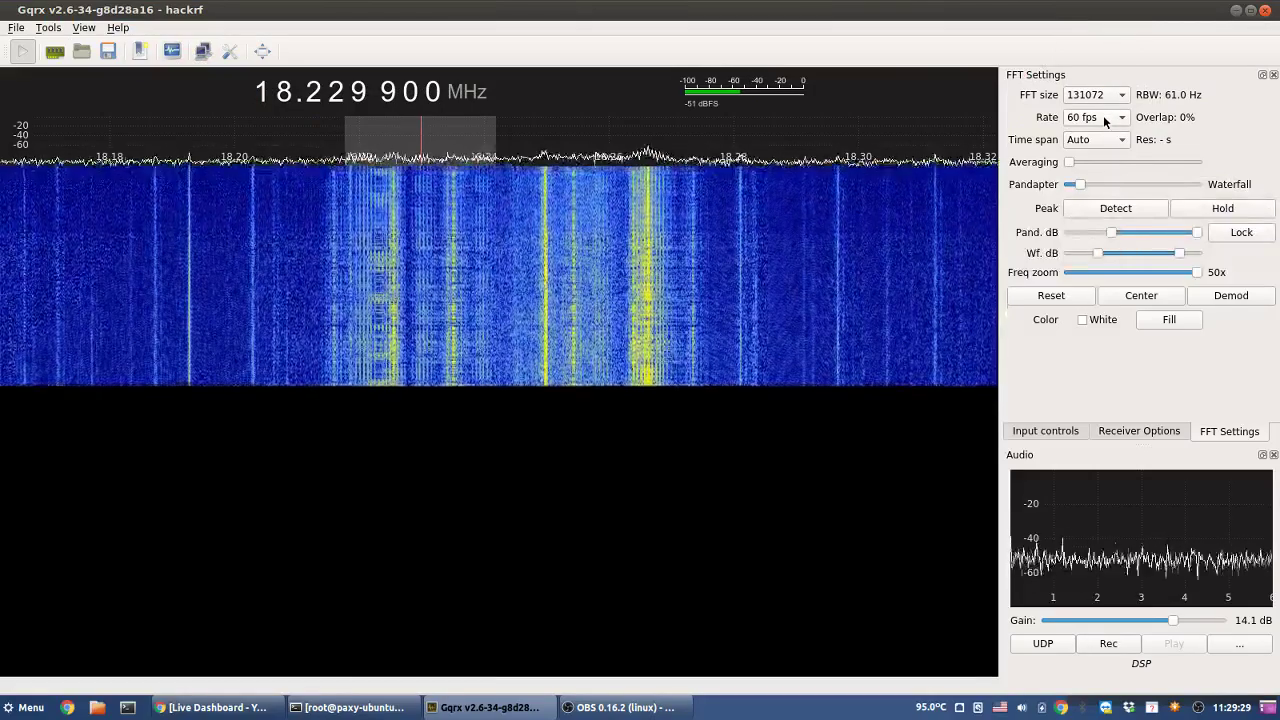
pyautogui.click(1105, 121)
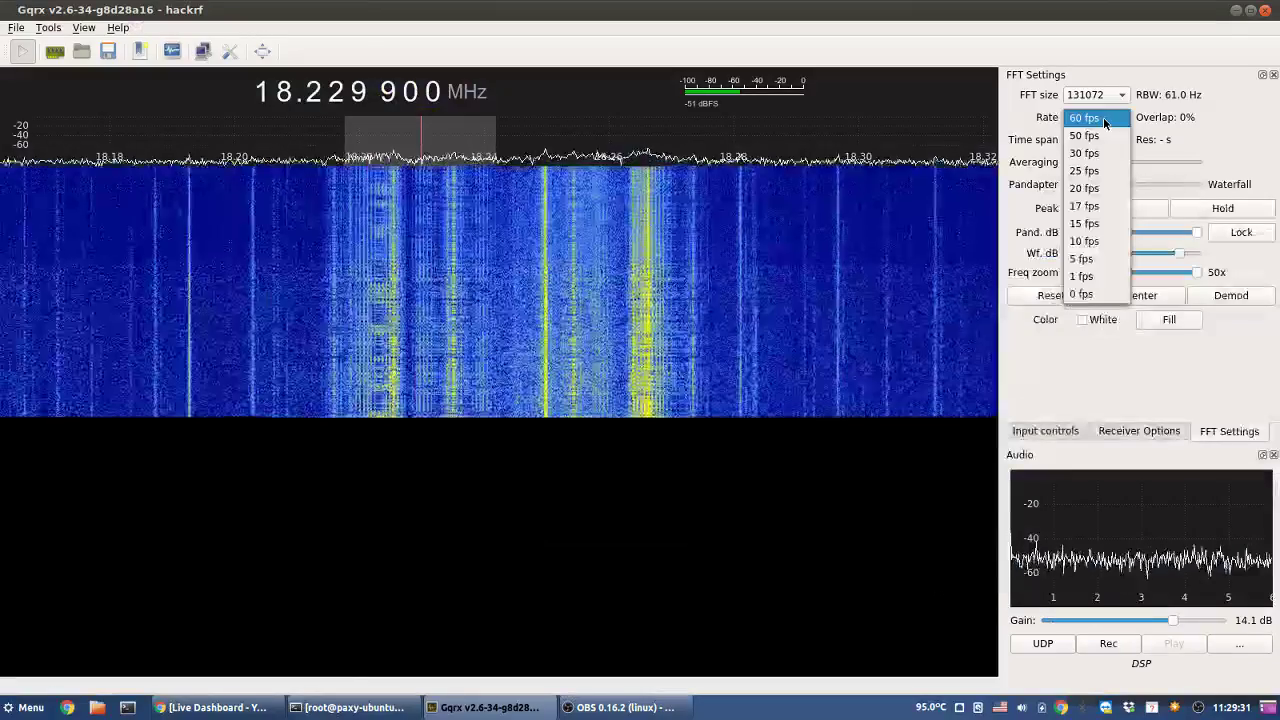
pyautogui.click(1089, 153)
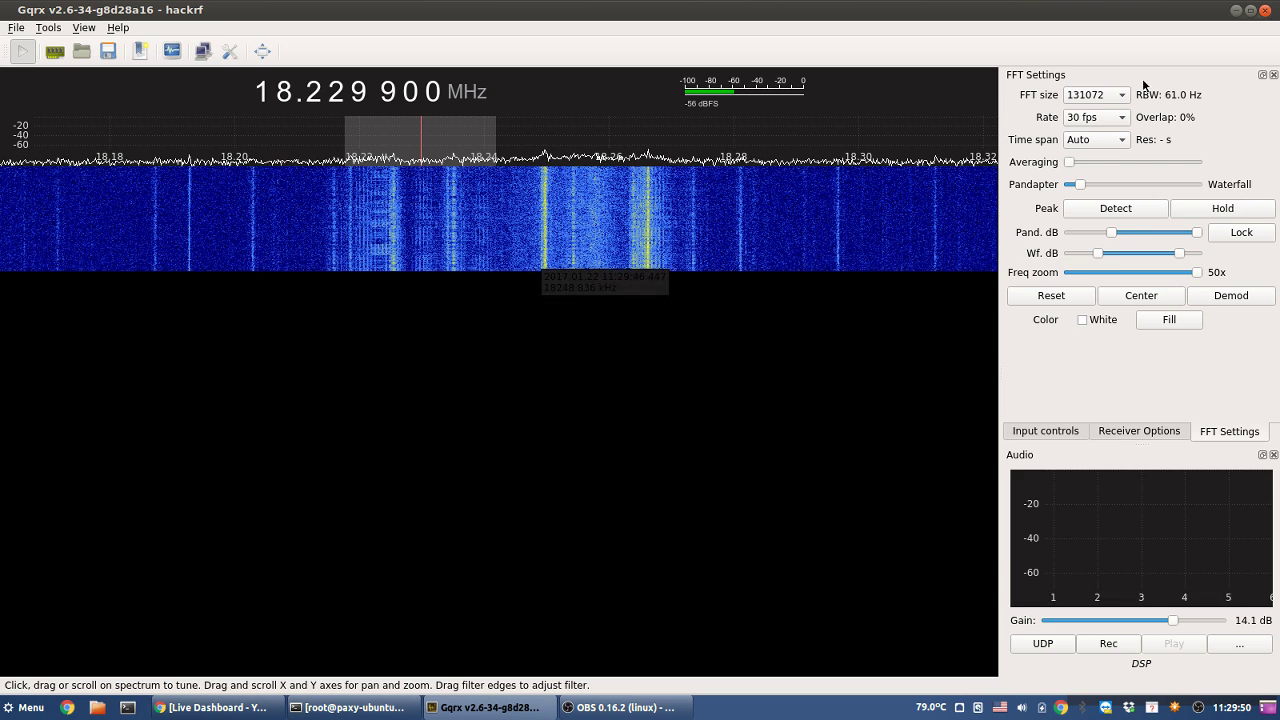
pyautogui.click(1102, 96)
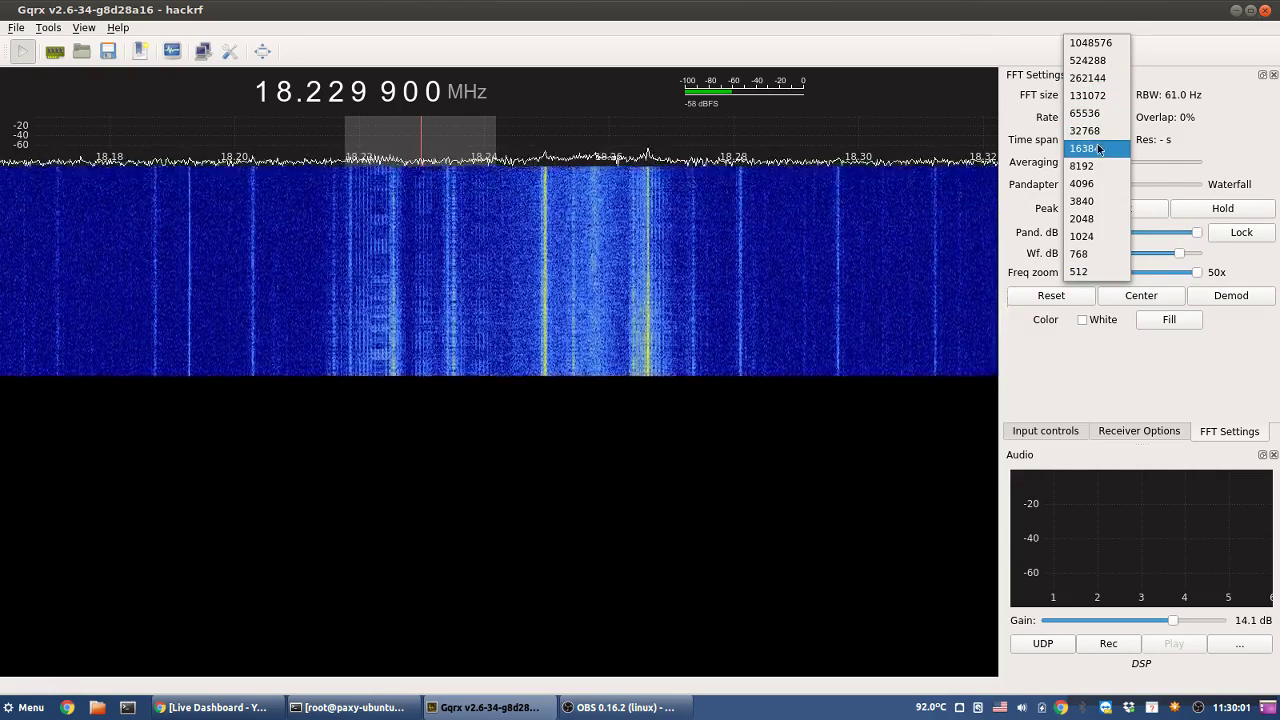
# - Drop the FFT size to 32768 and zoom the spectrum out from 50x to 9x
pyautogui.click(1088, 132)
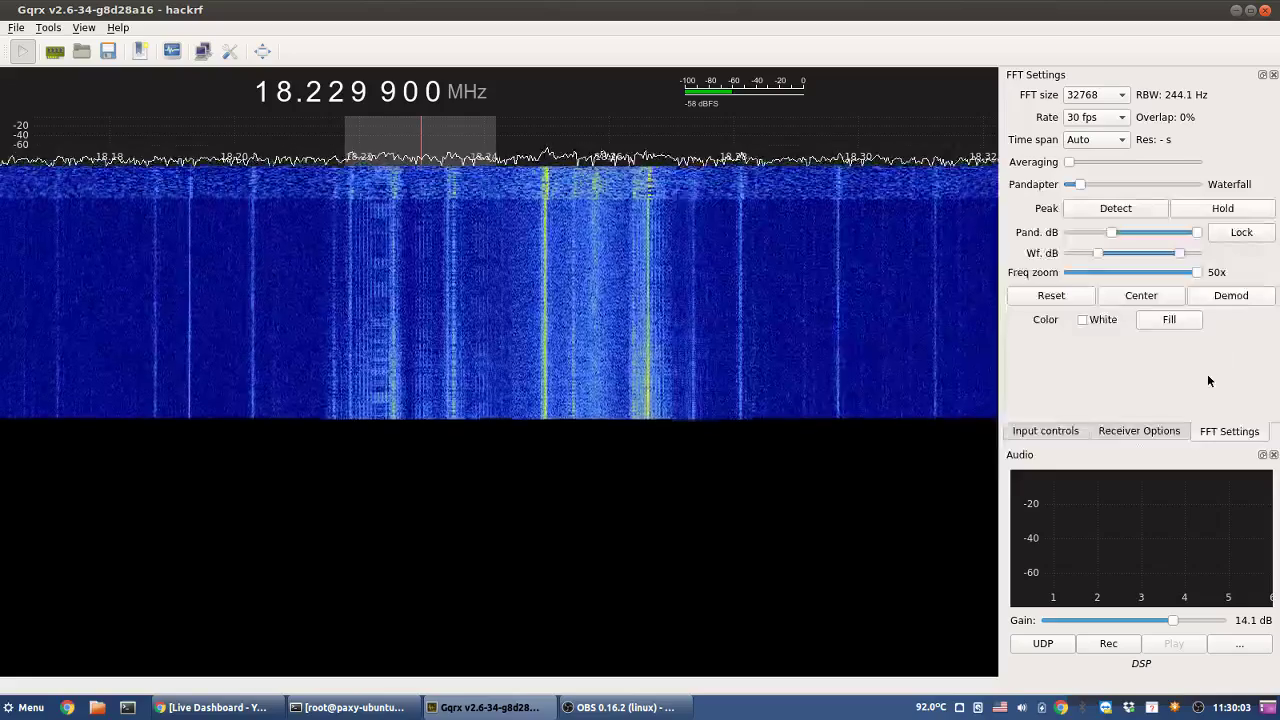
pyautogui.moveTo(1191, 272); pyautogui.dragTo(1094, 278)
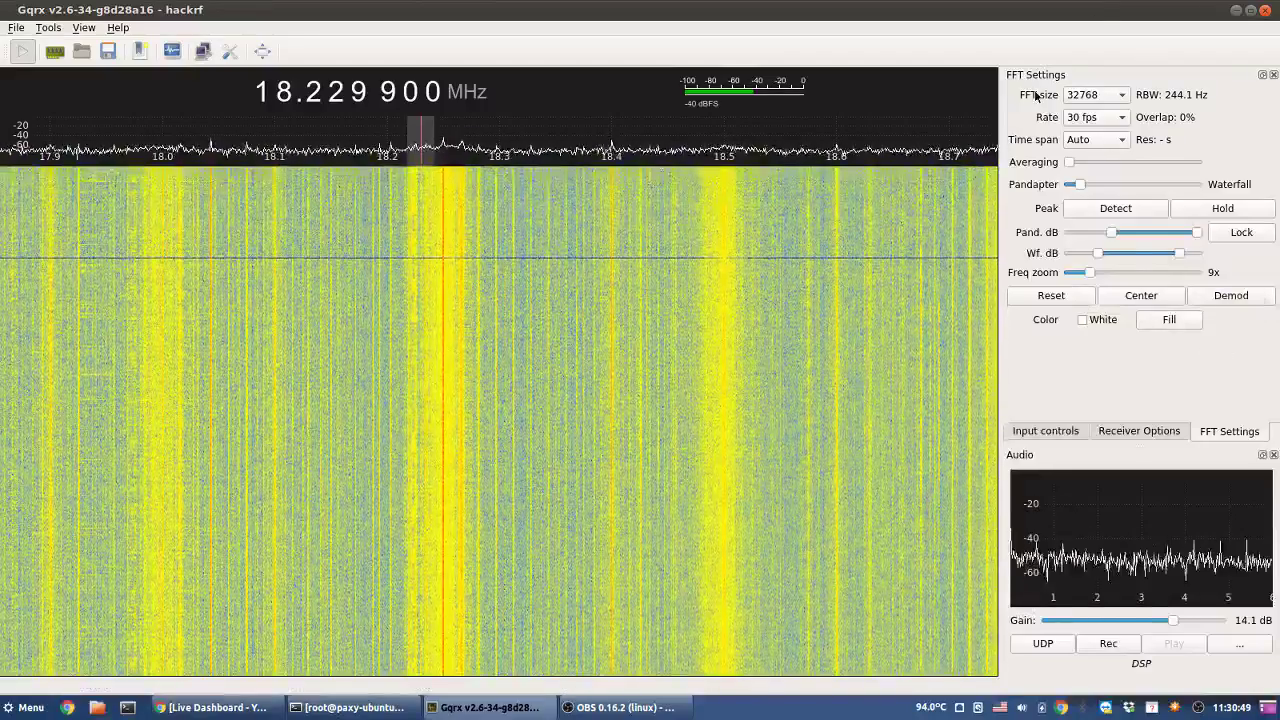
# - Check the Input controls and Receiver Options tabs, then raise the waterfall's lower dB limit
pyautogui.click(1033, 432)
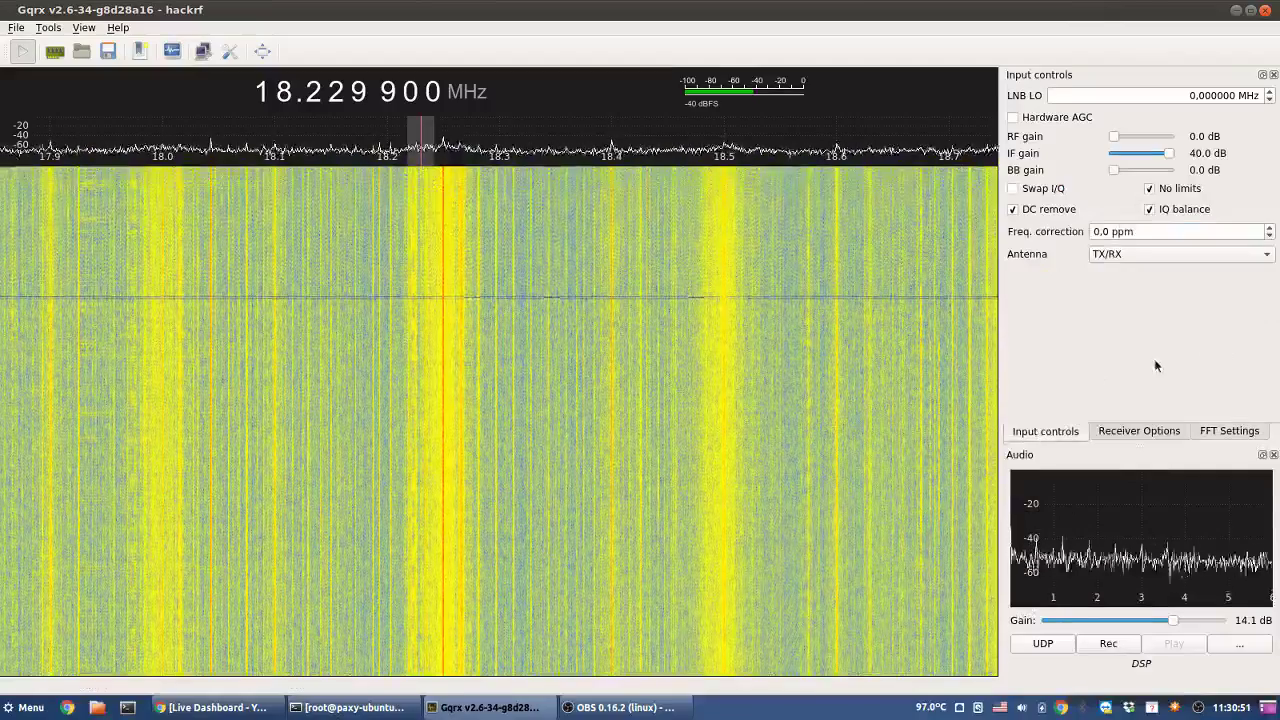
pyautogui.click(1158, 434)
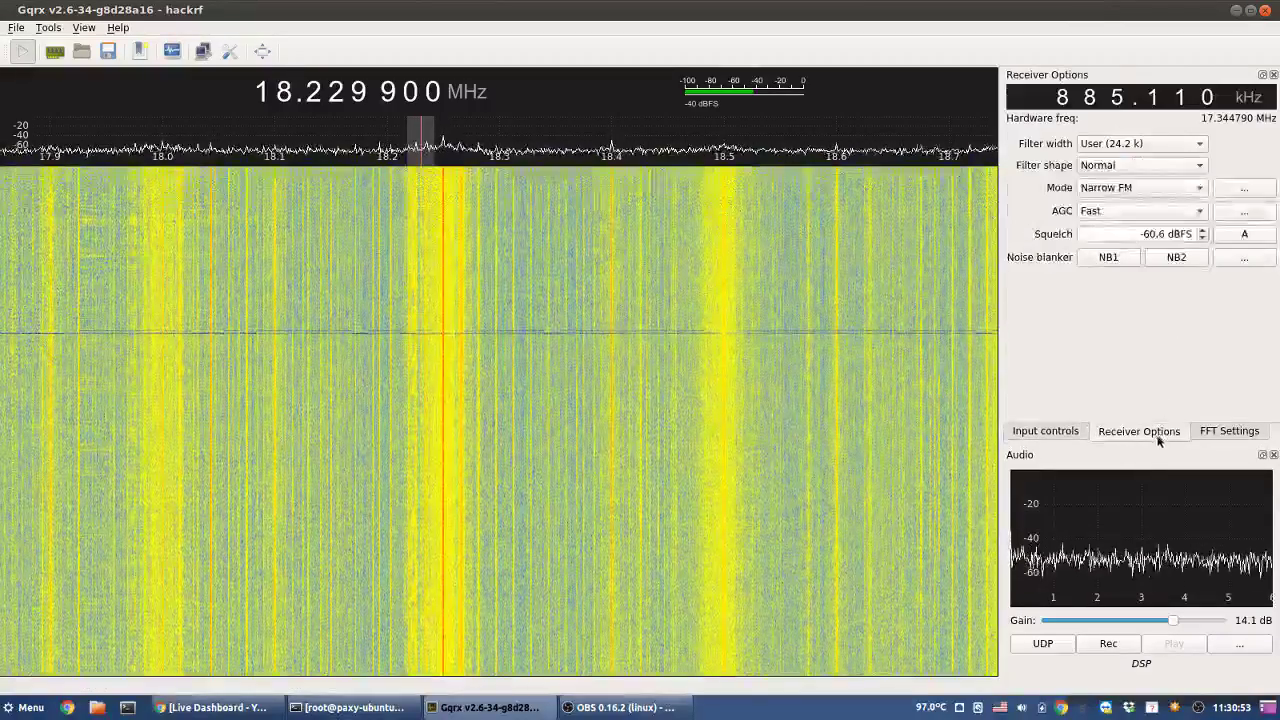
pyautogui.click(1222, 437)
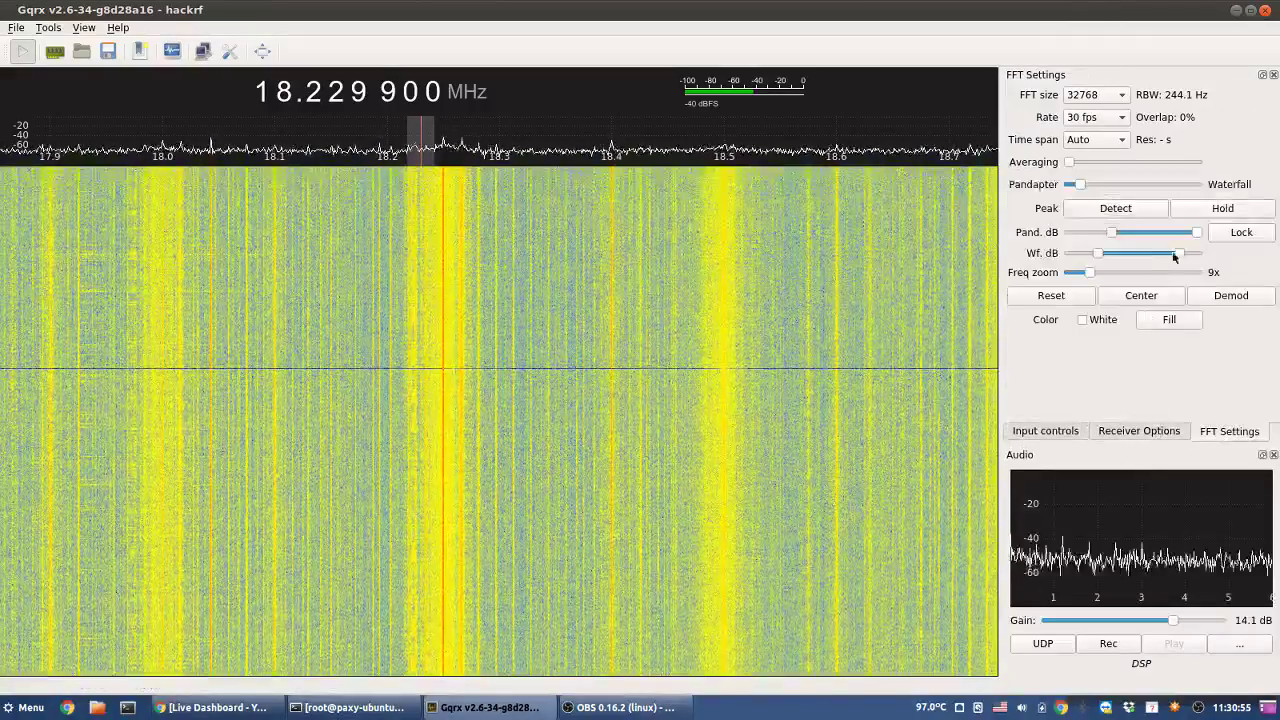
pyautogui.moveTo(1104, 253); pyautogui.dragTo(1113, 252)
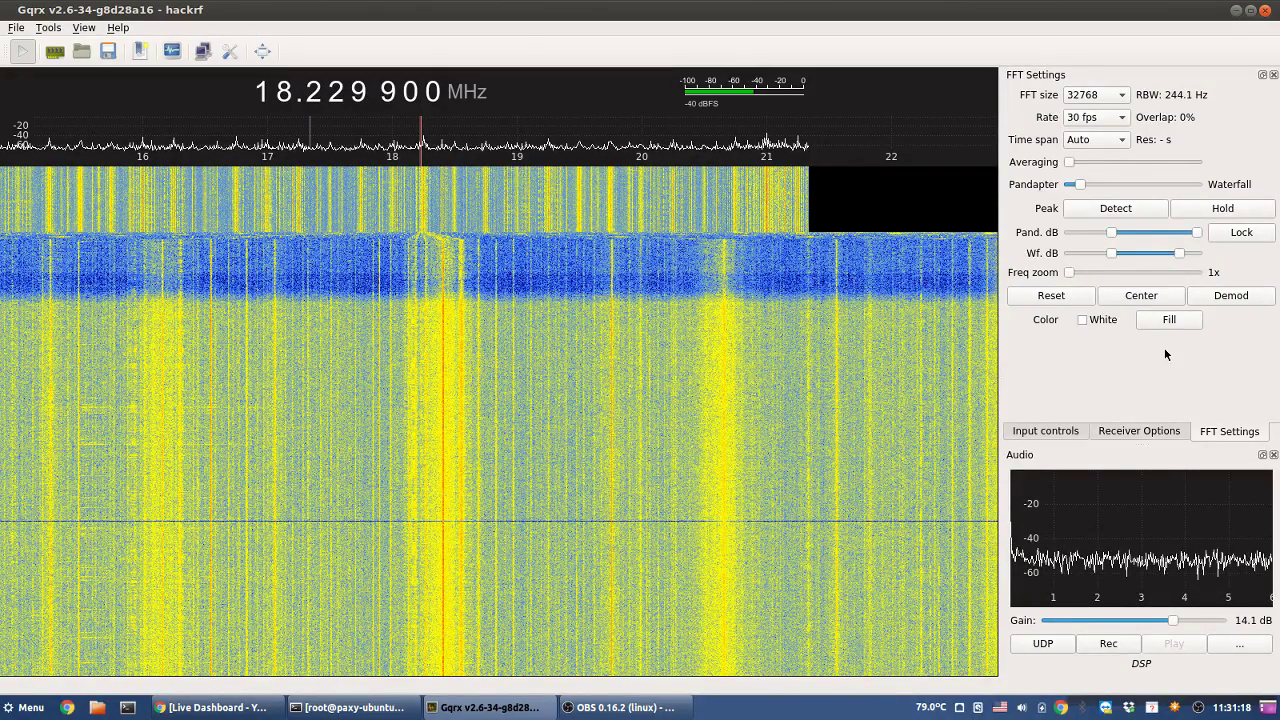
# - Centre the spectrum on the demodulator and step the tuning from 19 to 21.000 000 MHz
pyautogui.click(1145, 295)
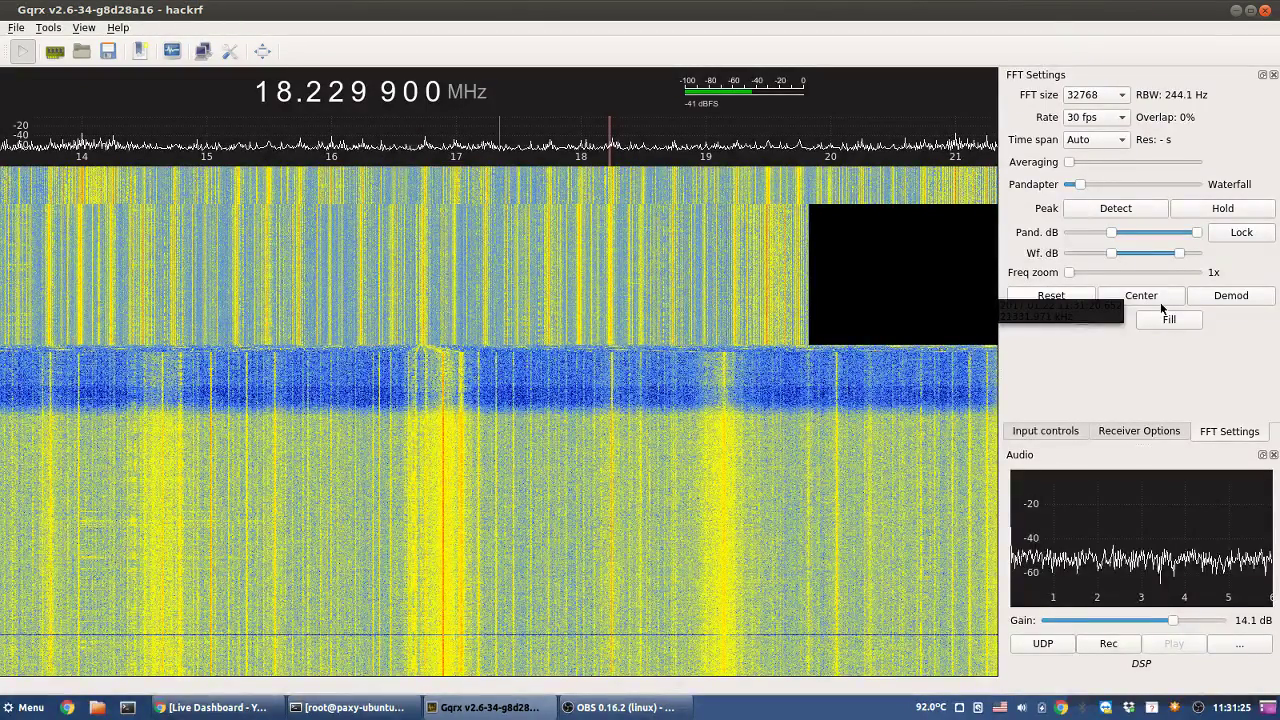
pyautogui.click(1231, 296)
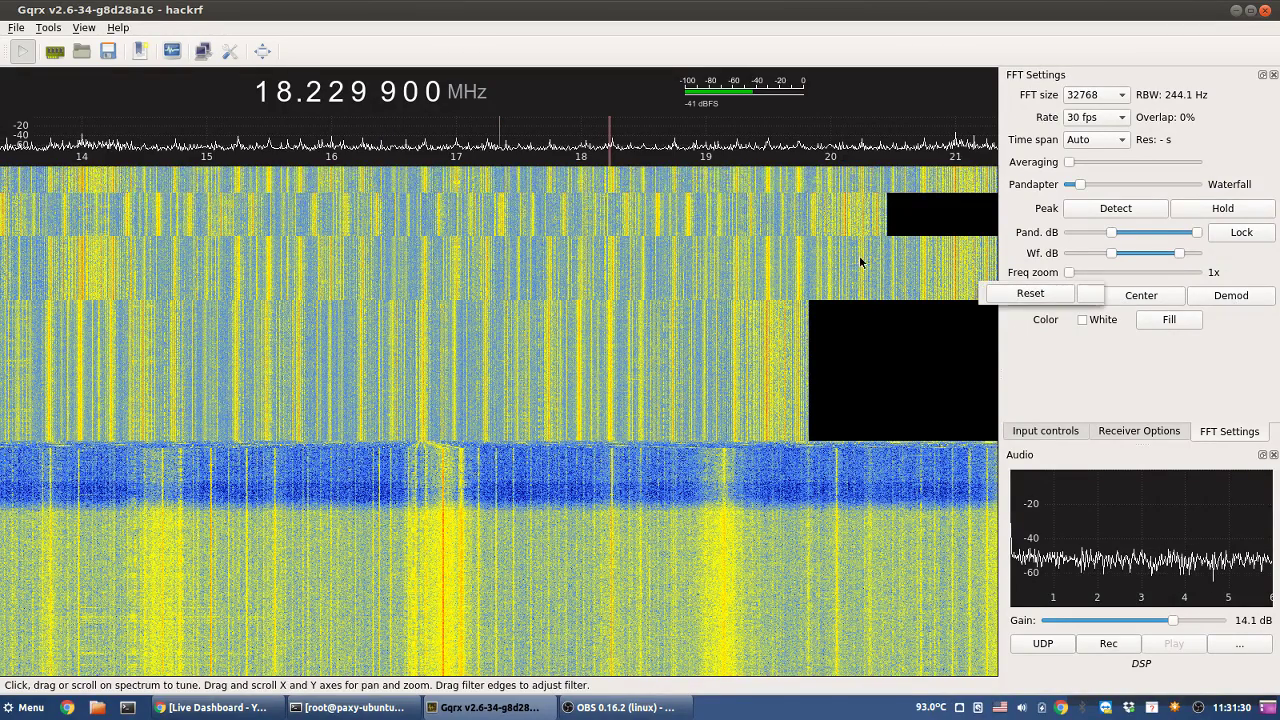
pyautogui.click(282, 89)
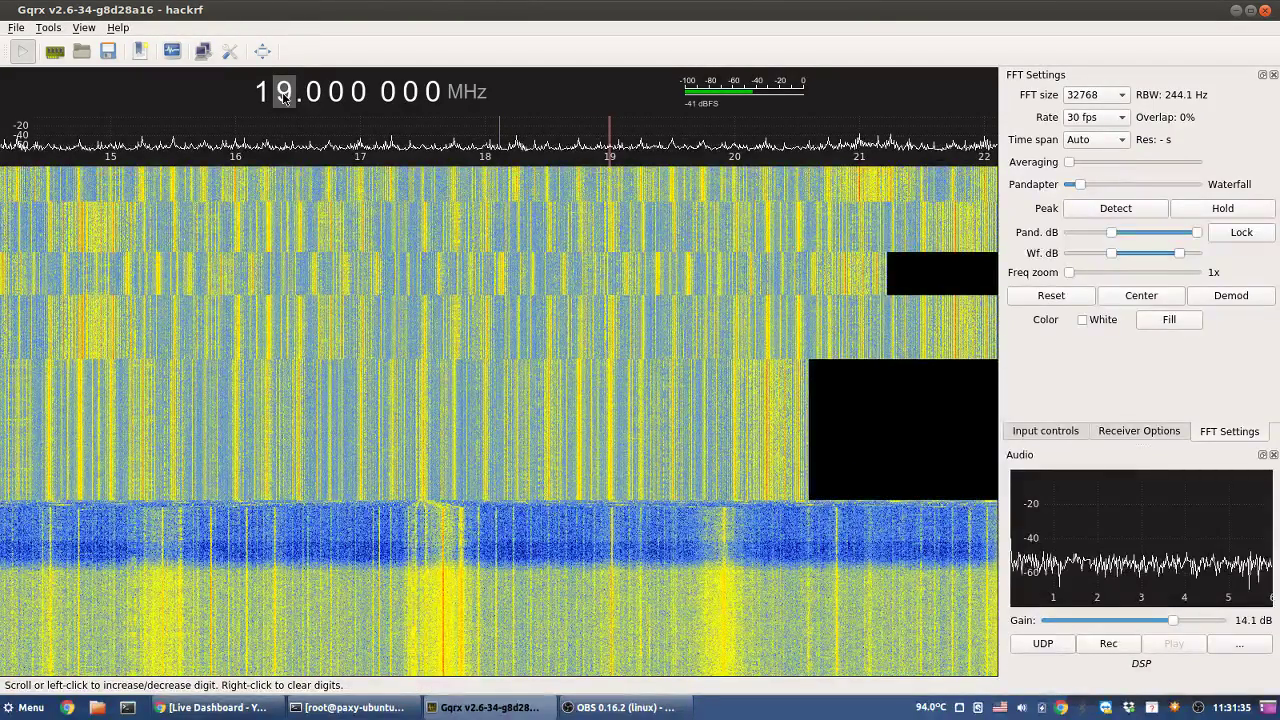
pyautogui.click(283, 91)
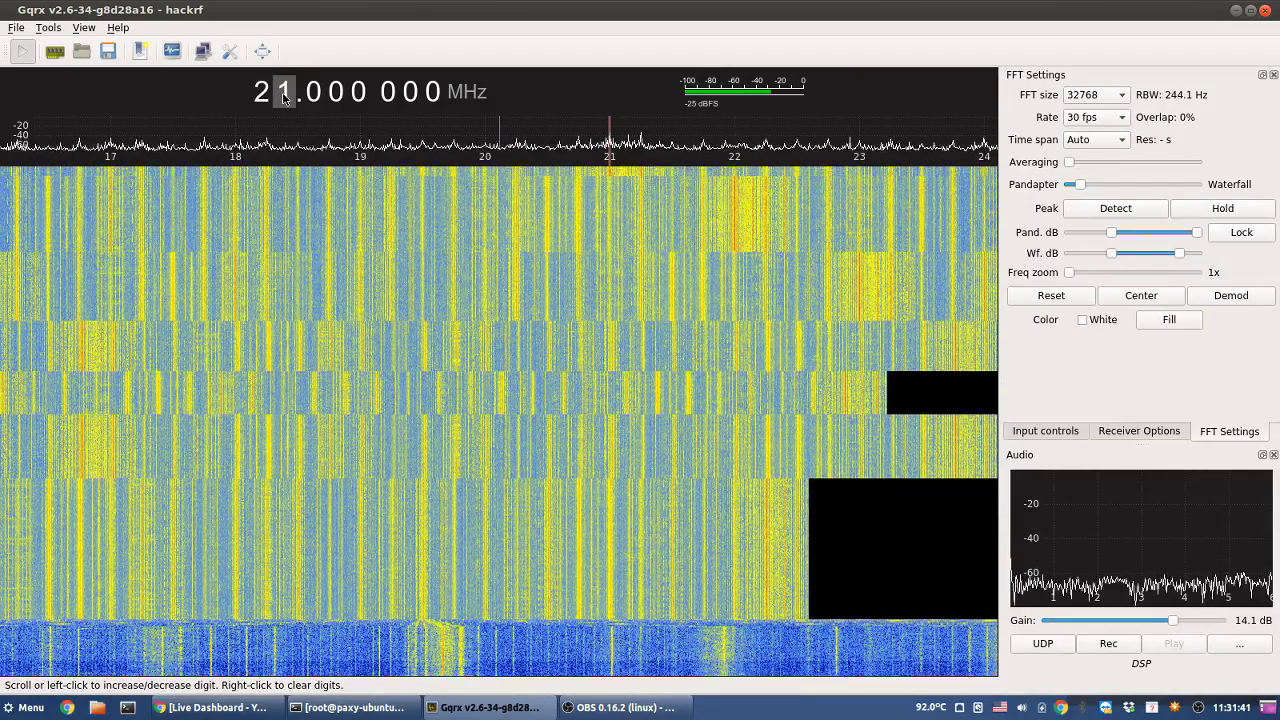
pyautogui.click(284, 94)
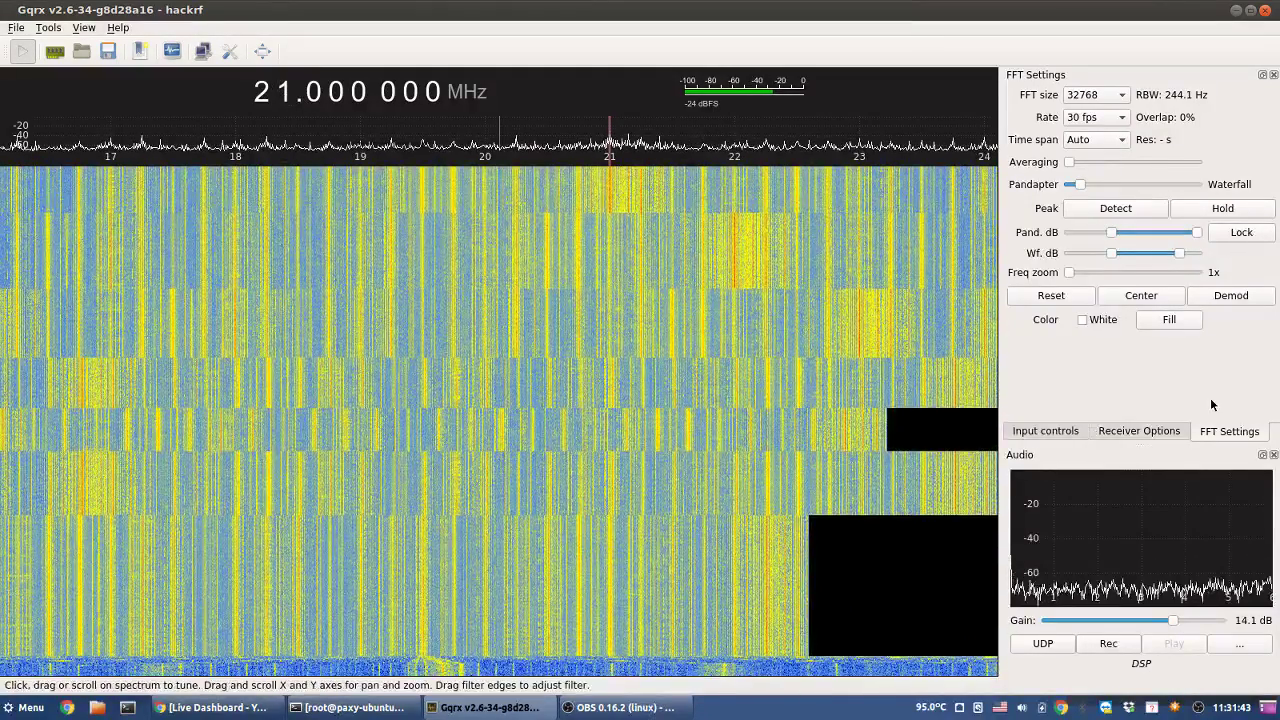
# - Settle the frequency zoom at 6x and step the tuning up from 21 MHz on the MHz digit
pyautogui.moveTo(1071, 272); pyautogui.dragTo(1081, 273)
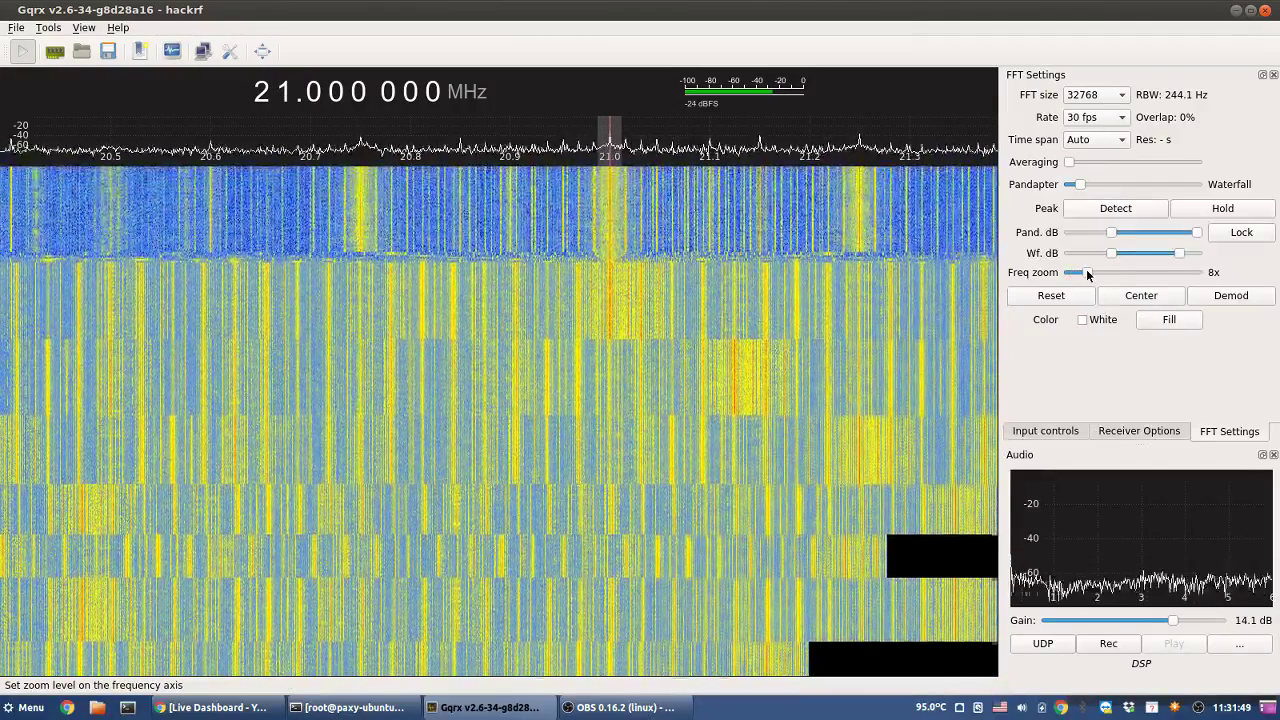
pyautogui.moveTo(1086, 270); pyautogui.dragTo(1095, 271)
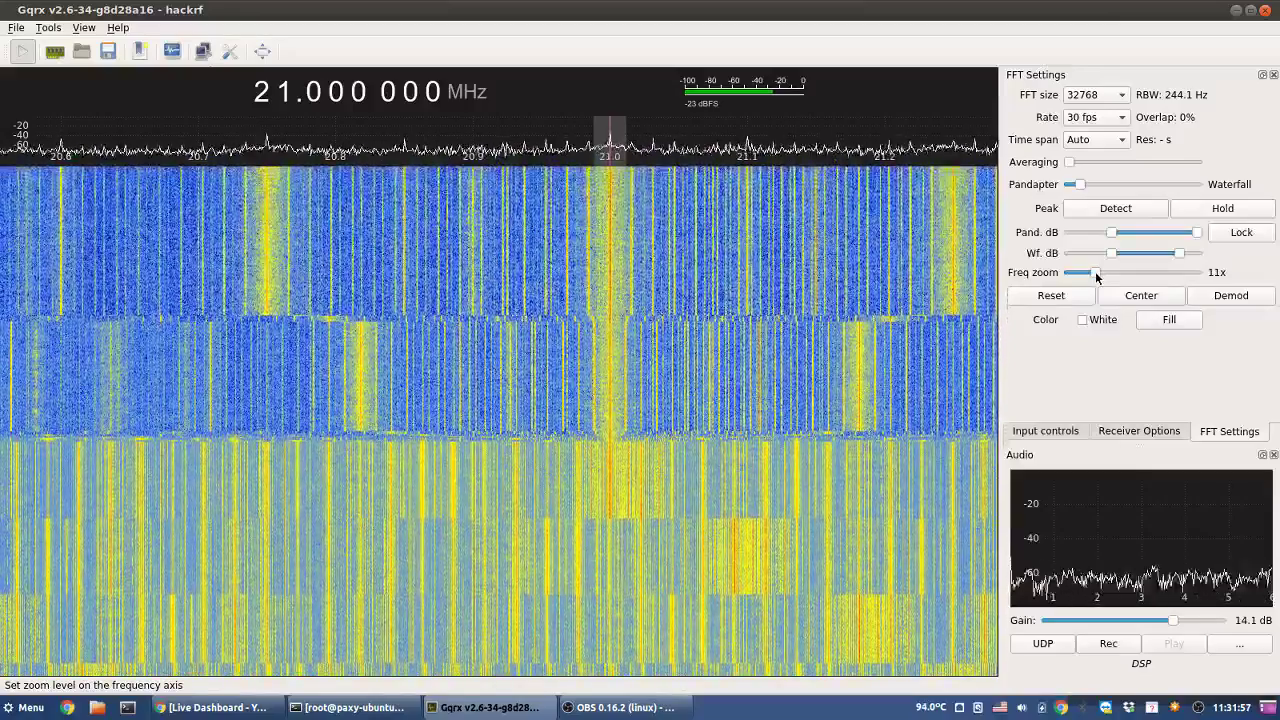
pyautogui.moveTo(1095, 271); pyautogui.dragTo(1062, 283)
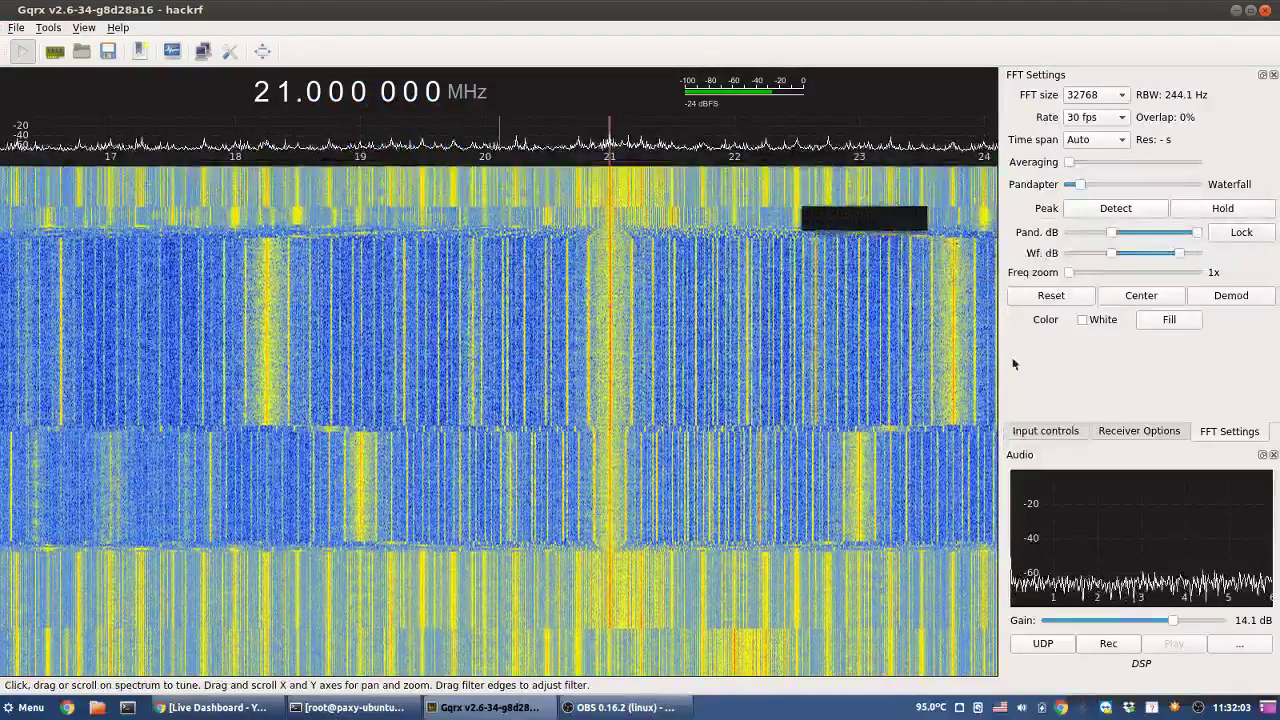
pyautogui.click(1075, 267)
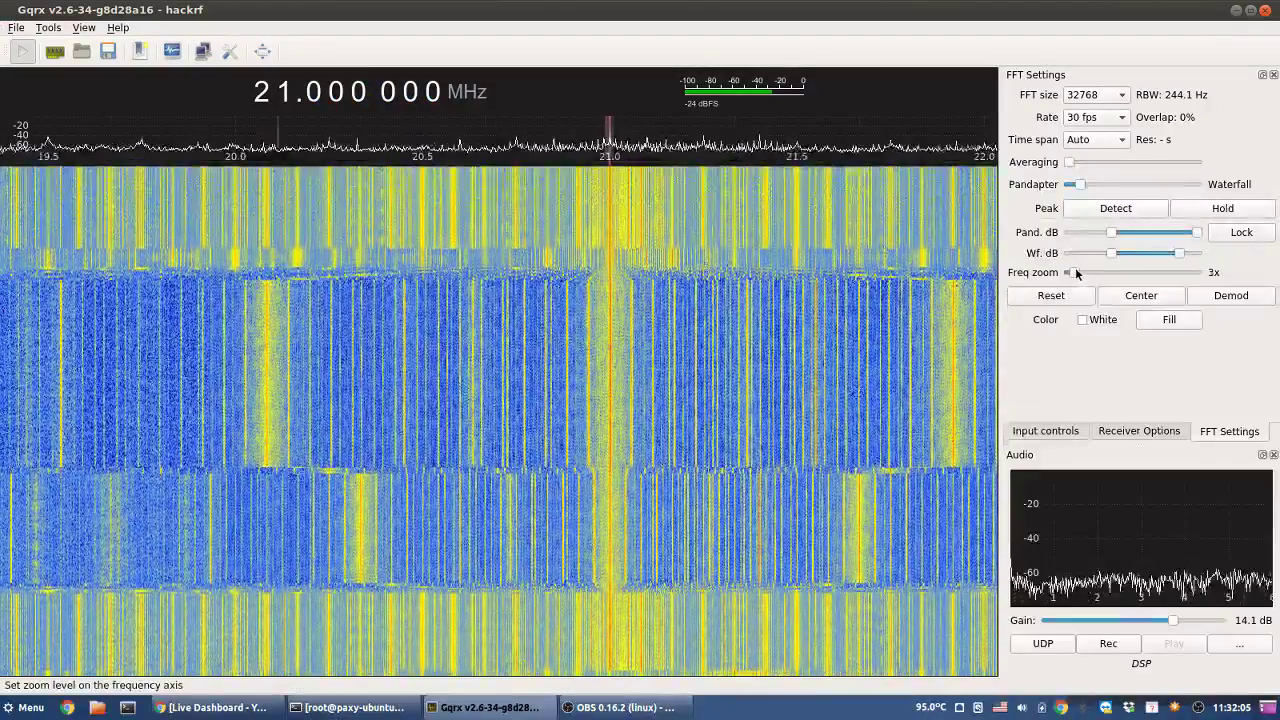
pyautogui.click(1080, 271)
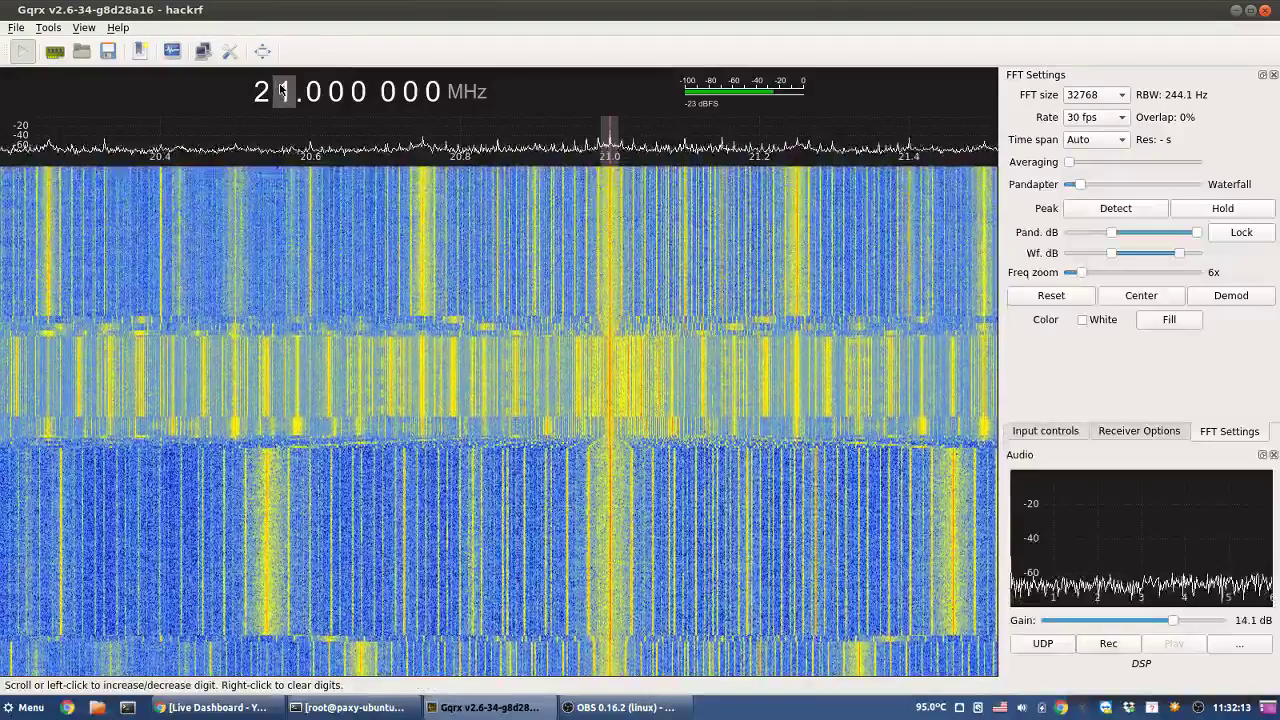
pyautogui.scroll(1, 282, 91)
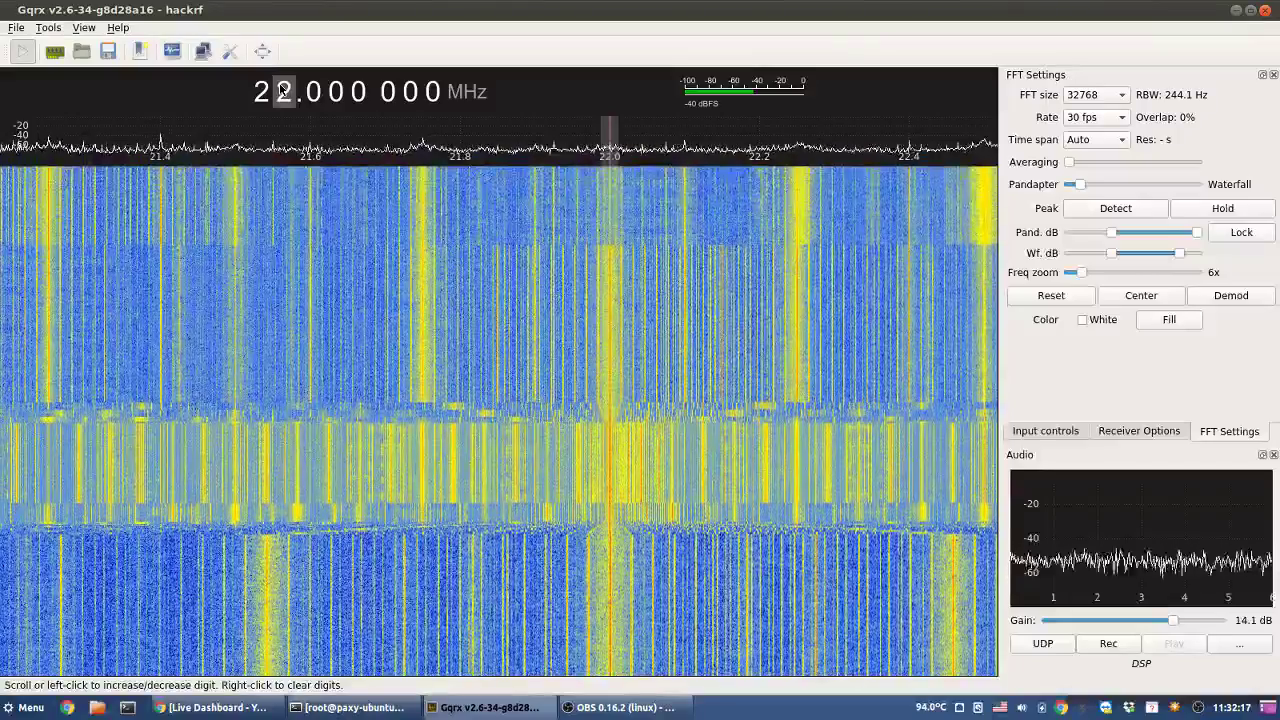
pyautogui.scroll(1, 283, 91)
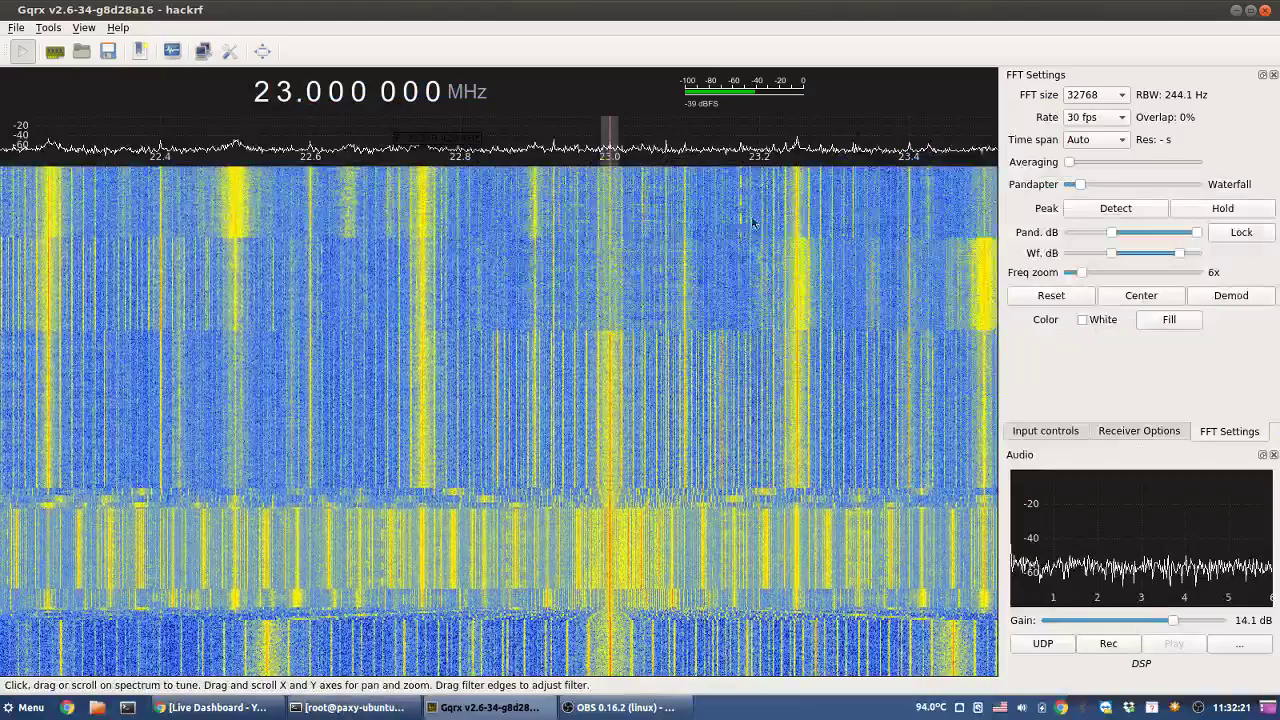
# - Fine-tune onto the signal peak at 23.174 700 MHz
pyautogui.click(742, 210)
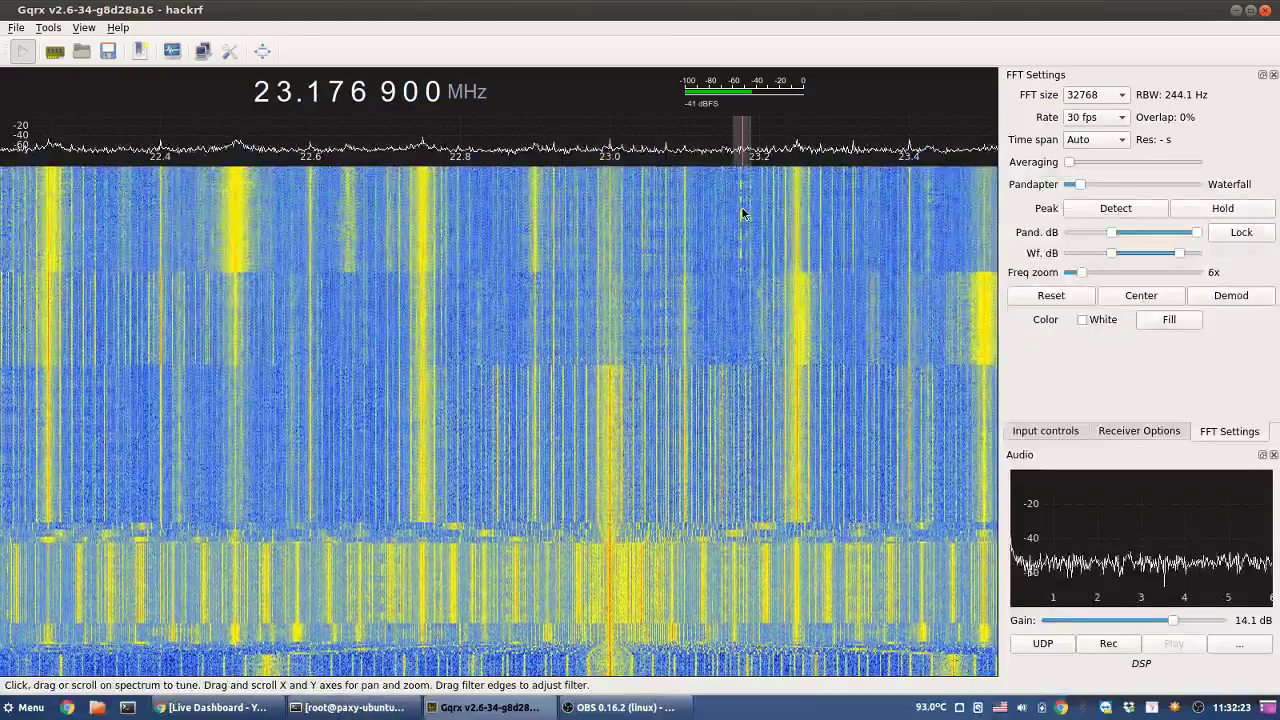
pyautogui.click(739, 212)
pyautogui.click(740, 212)
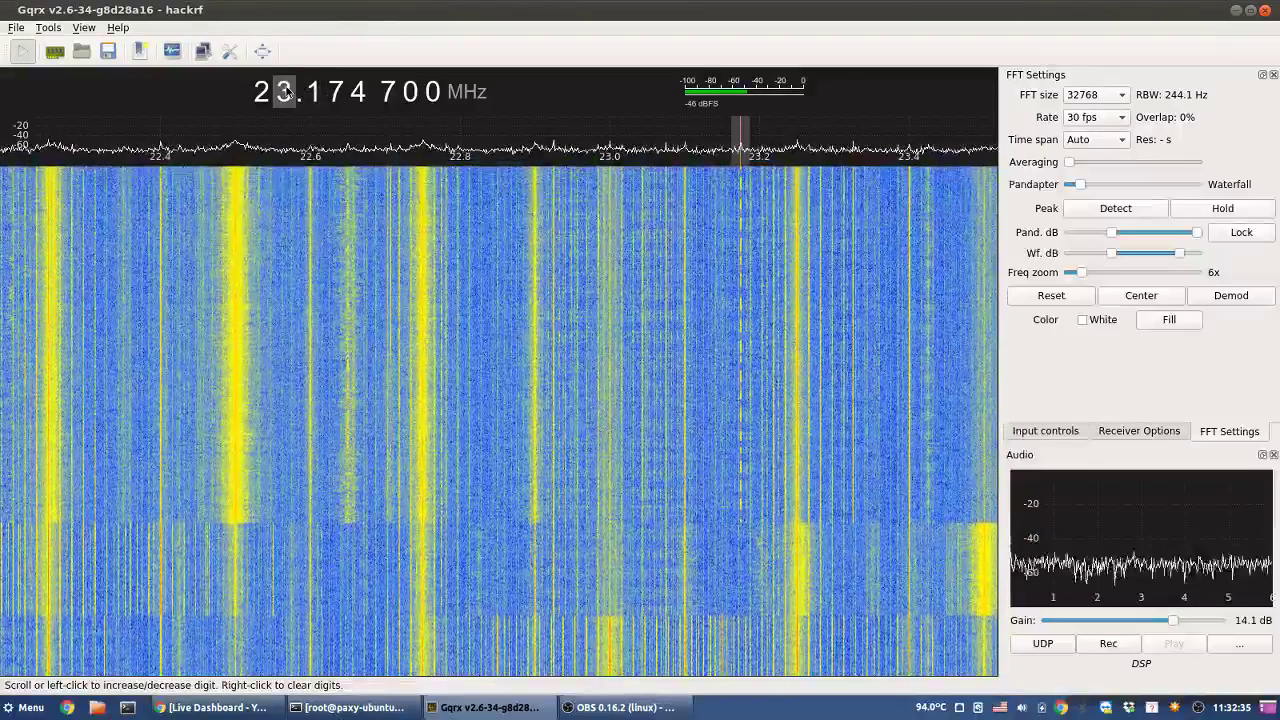
# - Step the tuning up one MHz at a time to about 31 MHz
pyautogui.scroll(1, 285, 92)
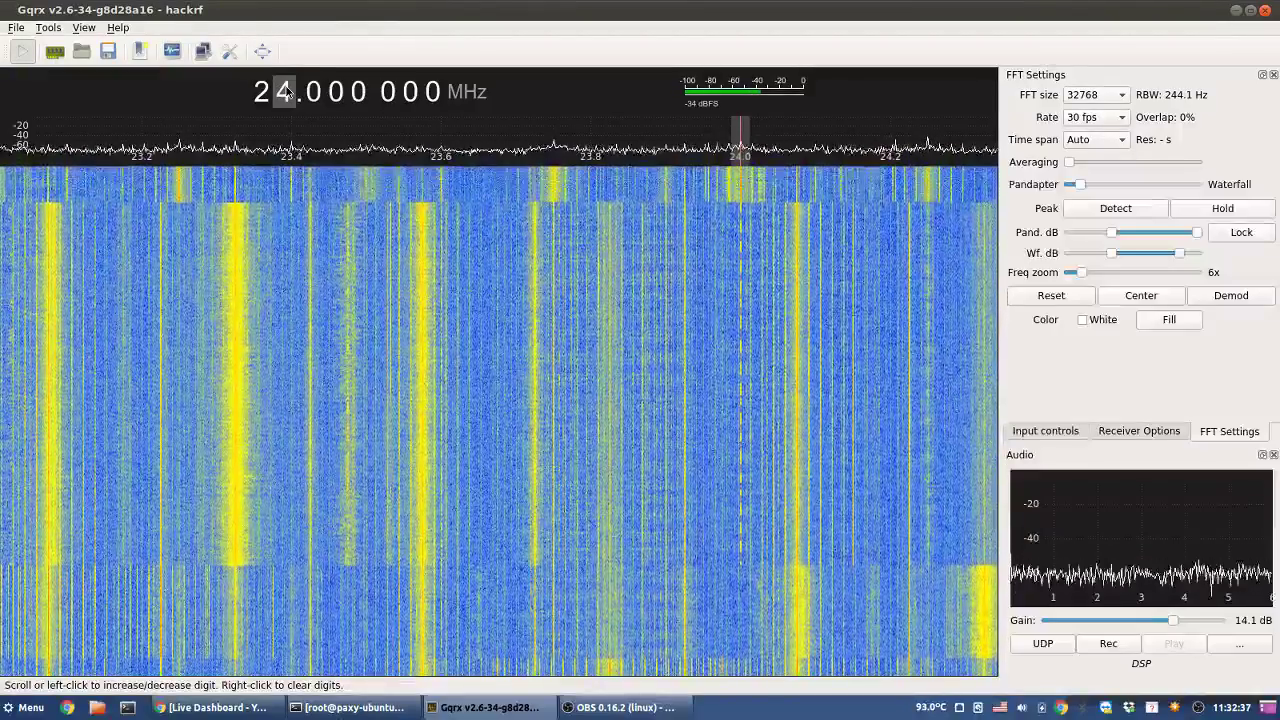
pyautogui.scroll(1, 285, 92)
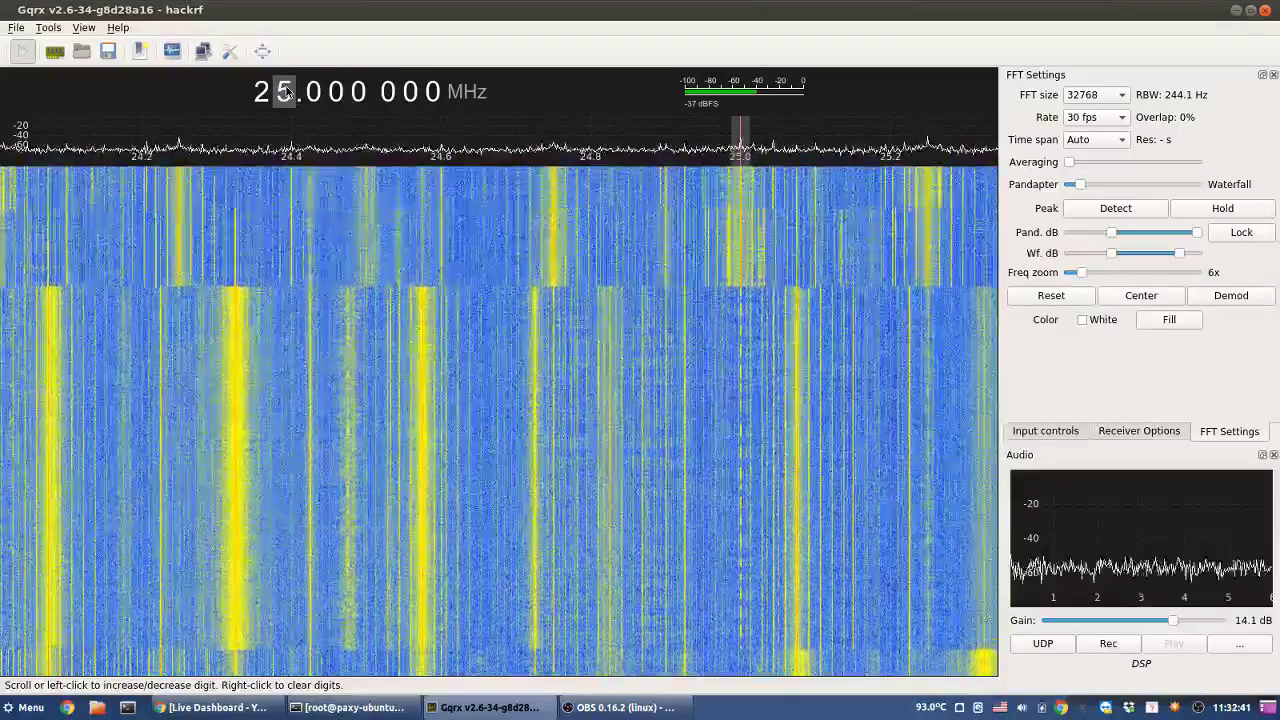
pyautogui.scroll(1, 285, 92)
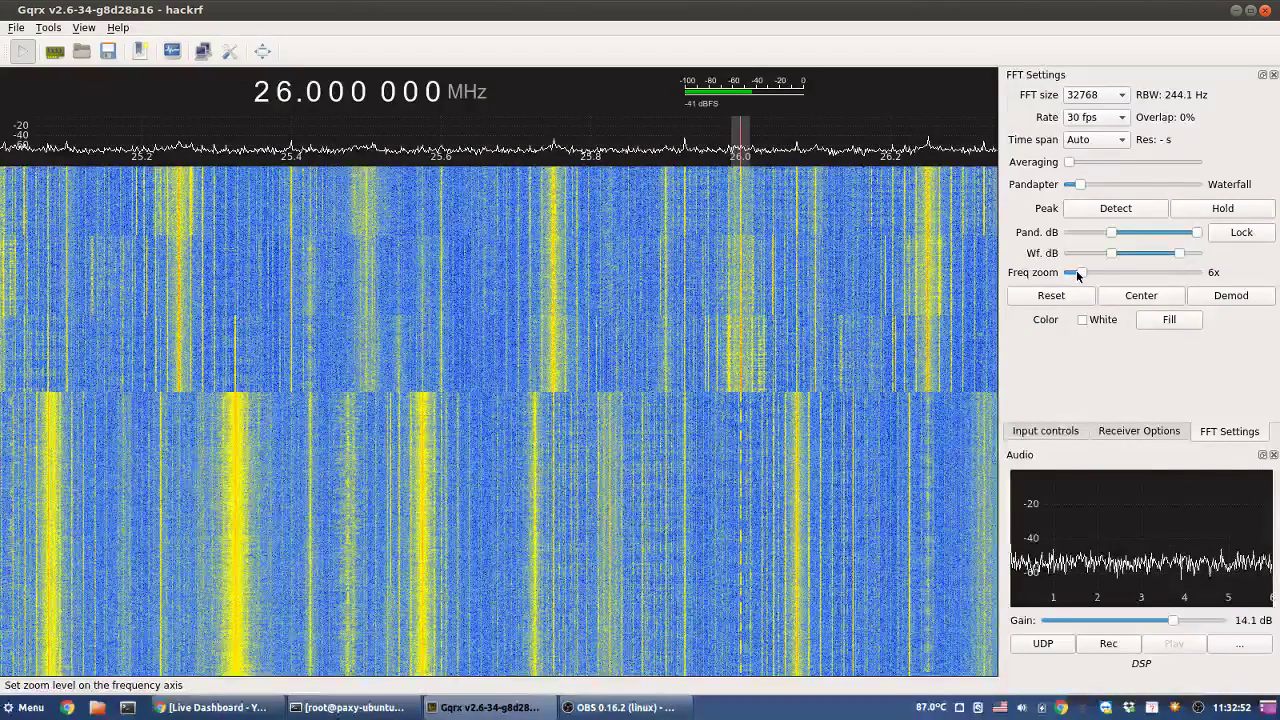
pyautogui.scroll(-2, 1076, 270)
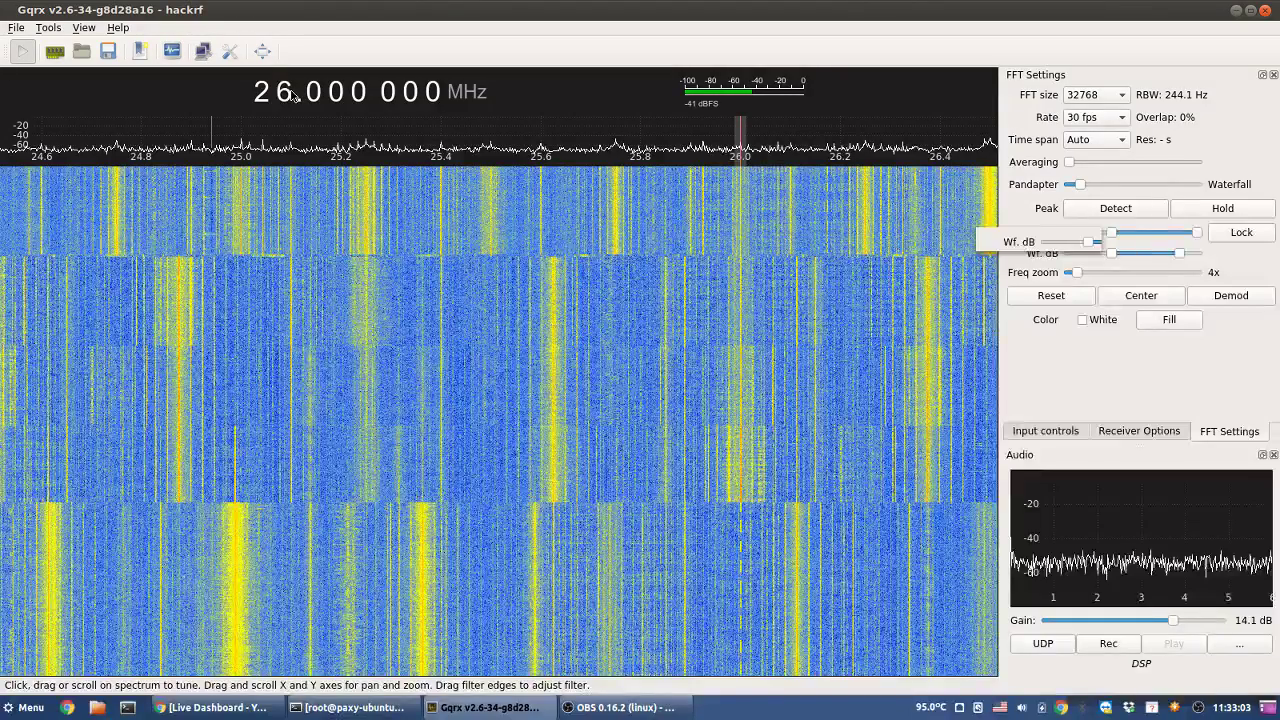
pyautogui.scroll(1, 288, 94)
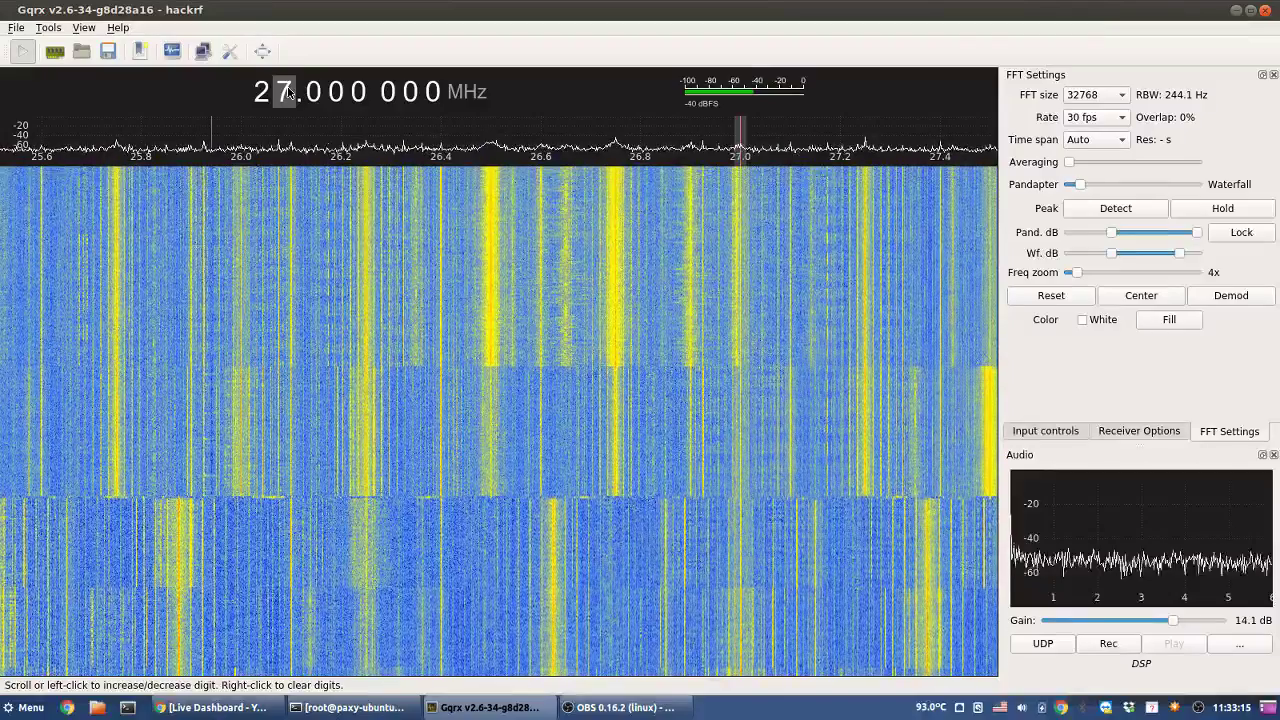
pyautogui.scroll(1, 284, 93)
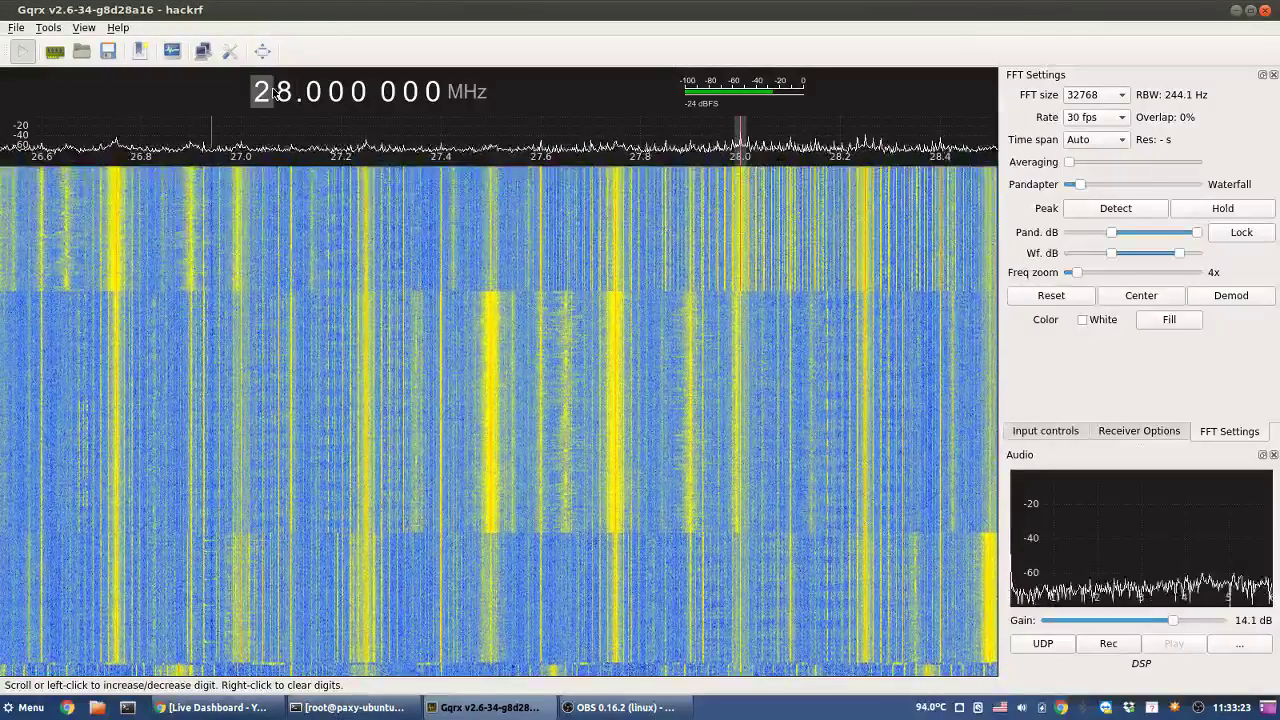
pyautogui.scroll(1, 283, 90)
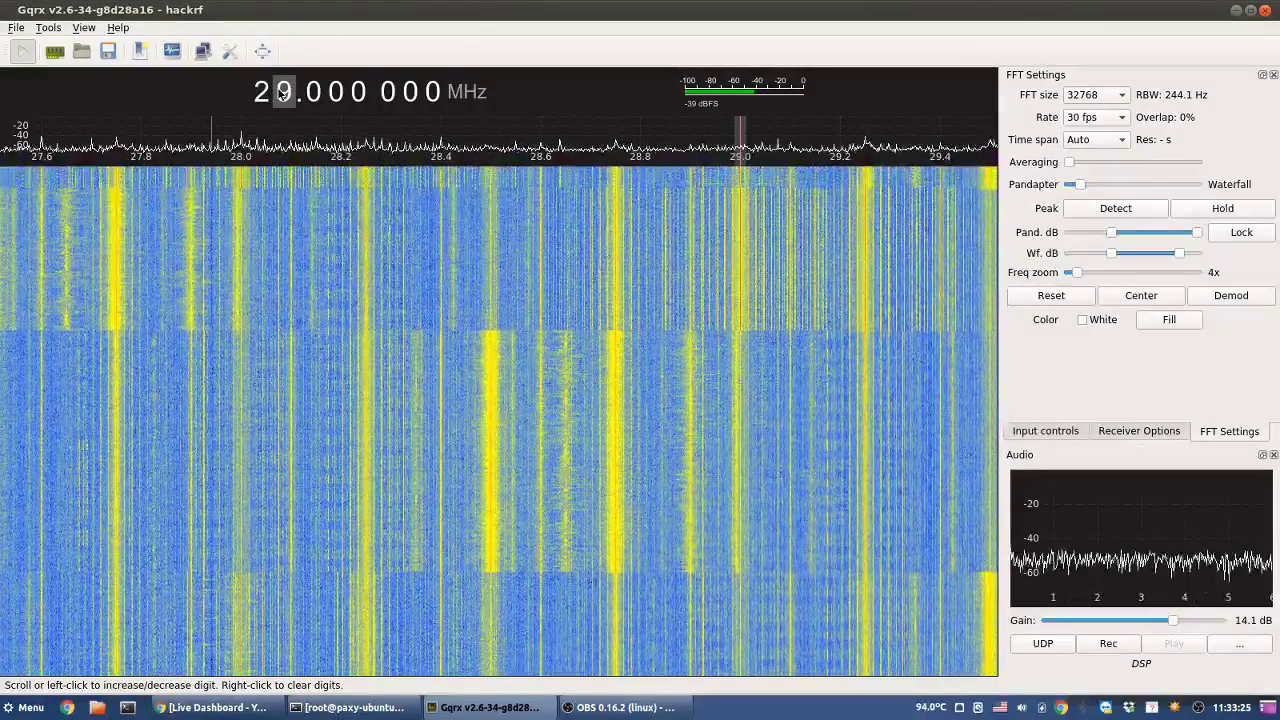
pyautogui.scroll(1, 283, 92)
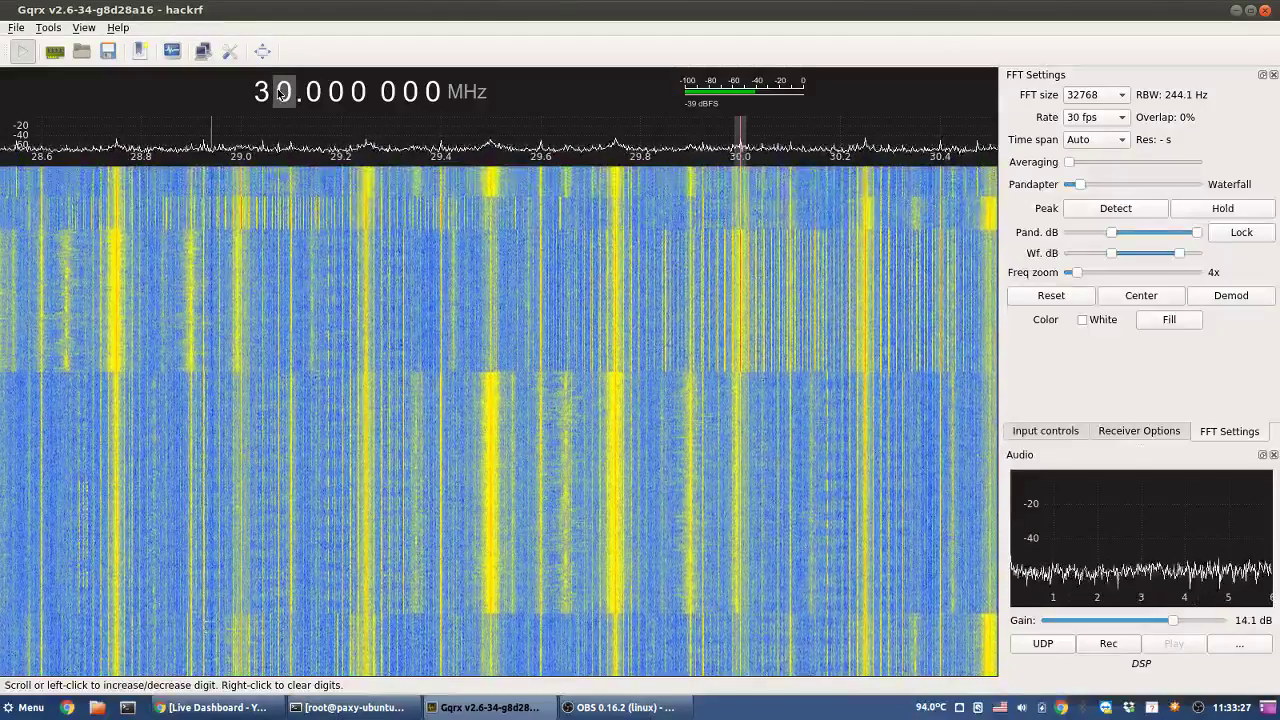
pyautogui.scroll(1, 283, 92)
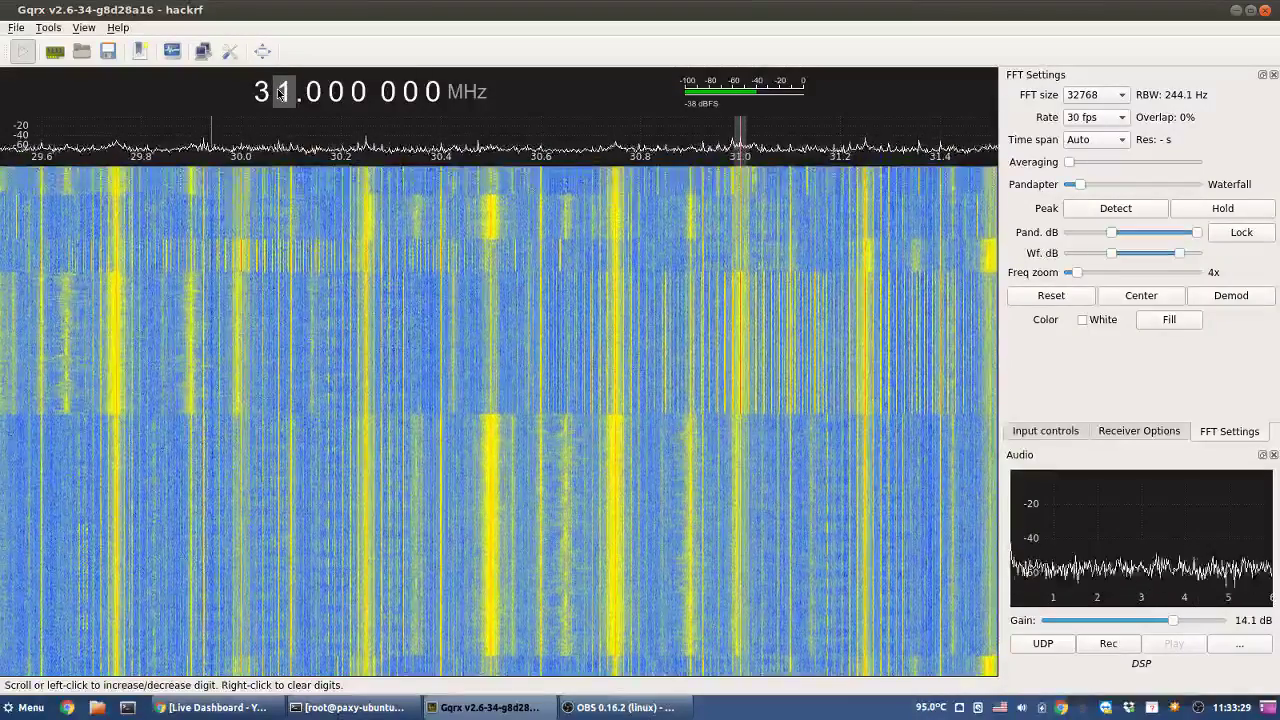
pyautogui.scroll(1, 282, 92)
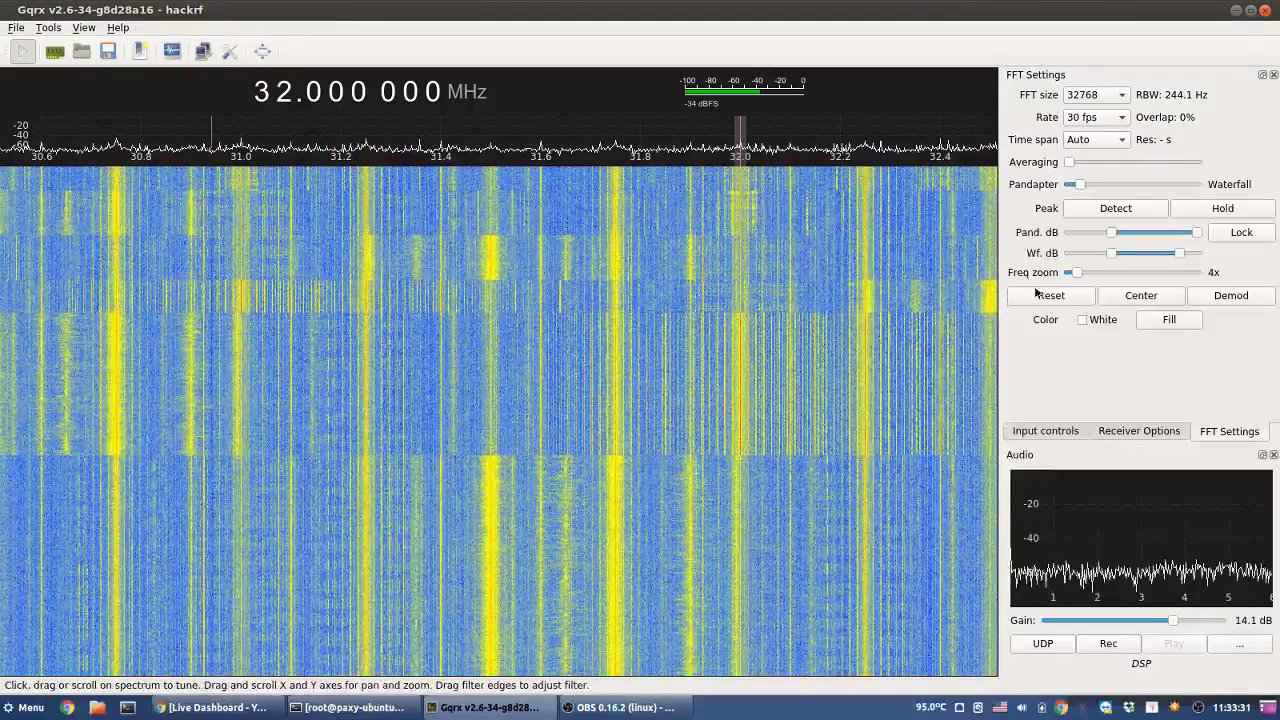
# - Zoom out to 1x, recentre, tune up to 34 MHz, and bring Chrome forward
pyautogui.moveTo(1077, 273); pyautogui.dragTo(1060, 276)
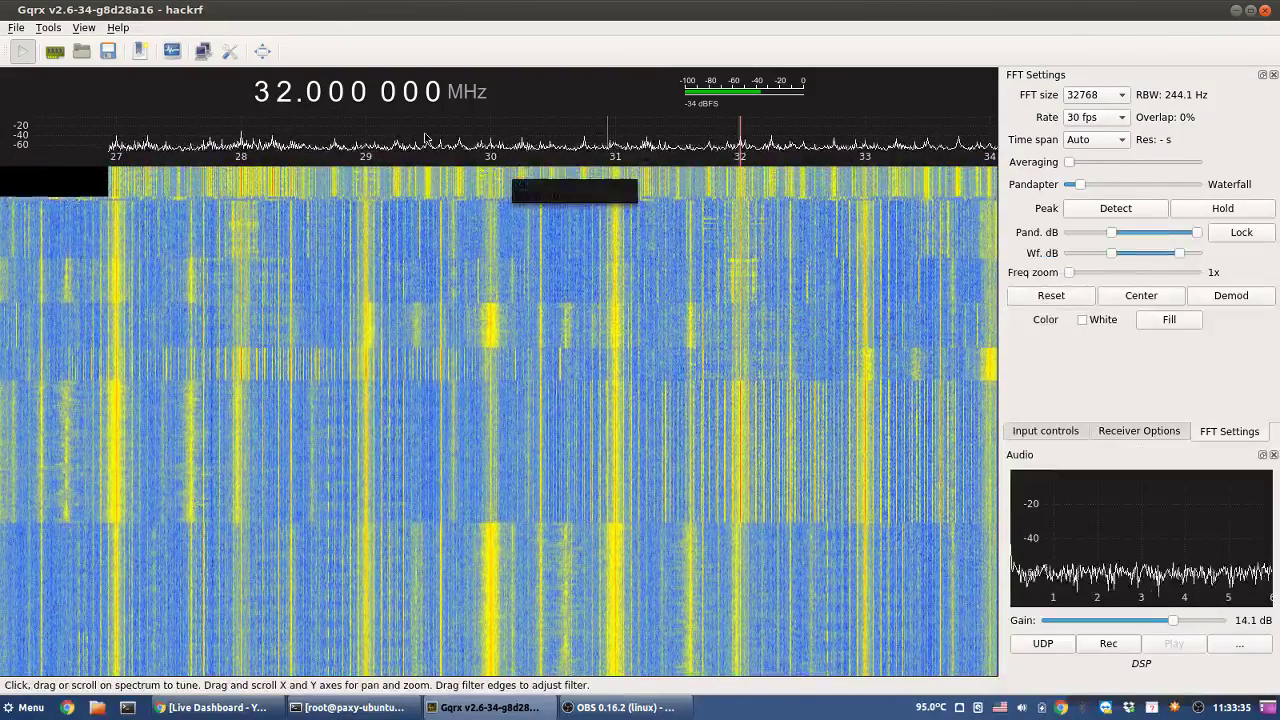
pyautogui.click(1130, 298)
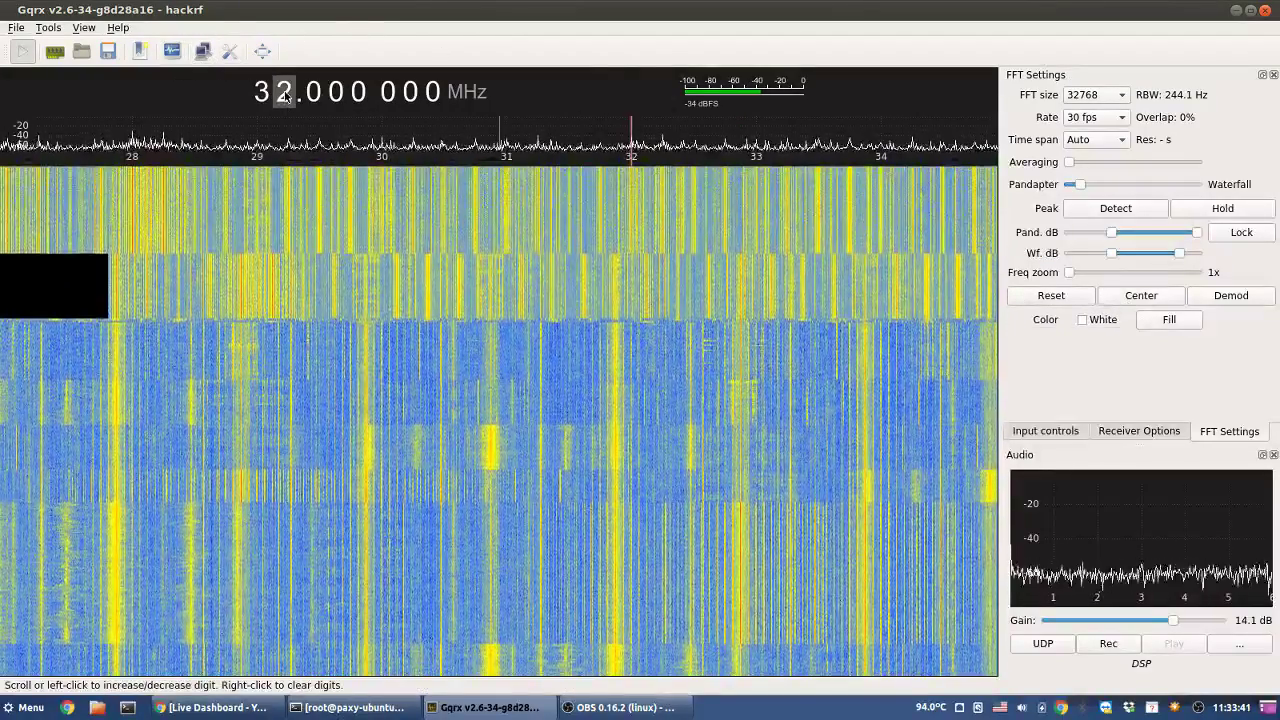
pyautogui.scroll(1, 285, 94)
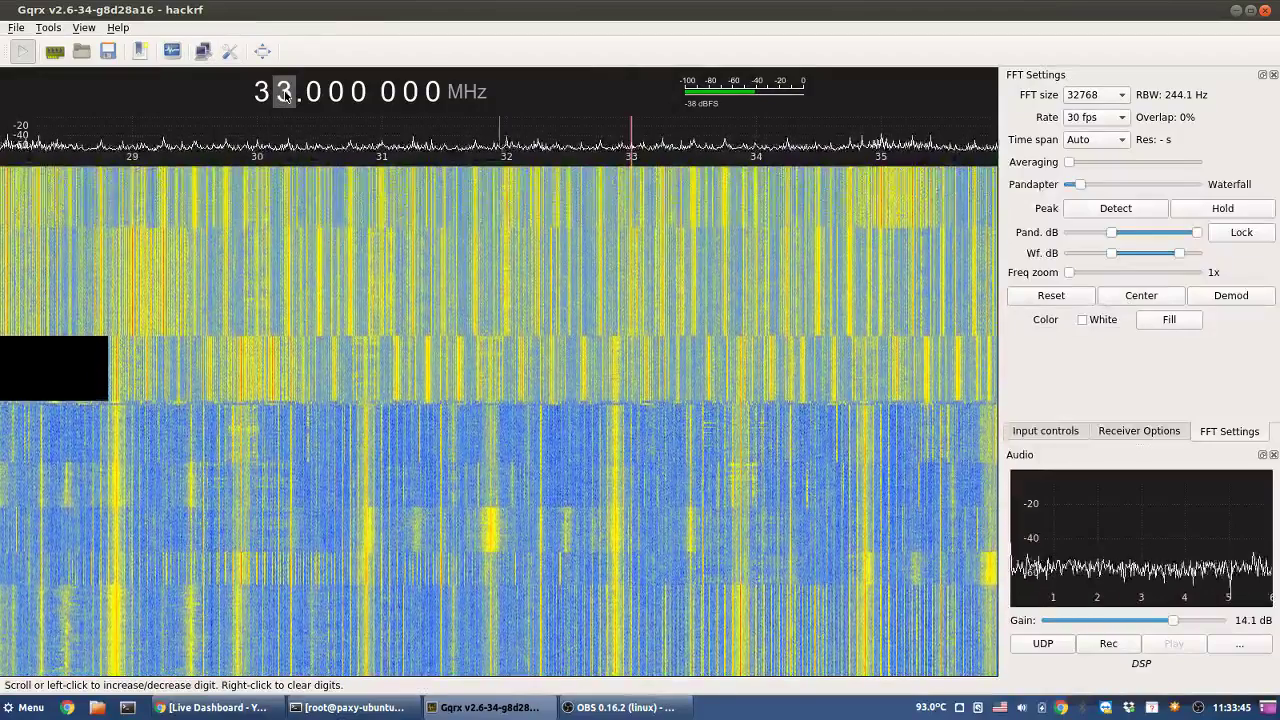
pyautogui.scroll(1, 285, 94)
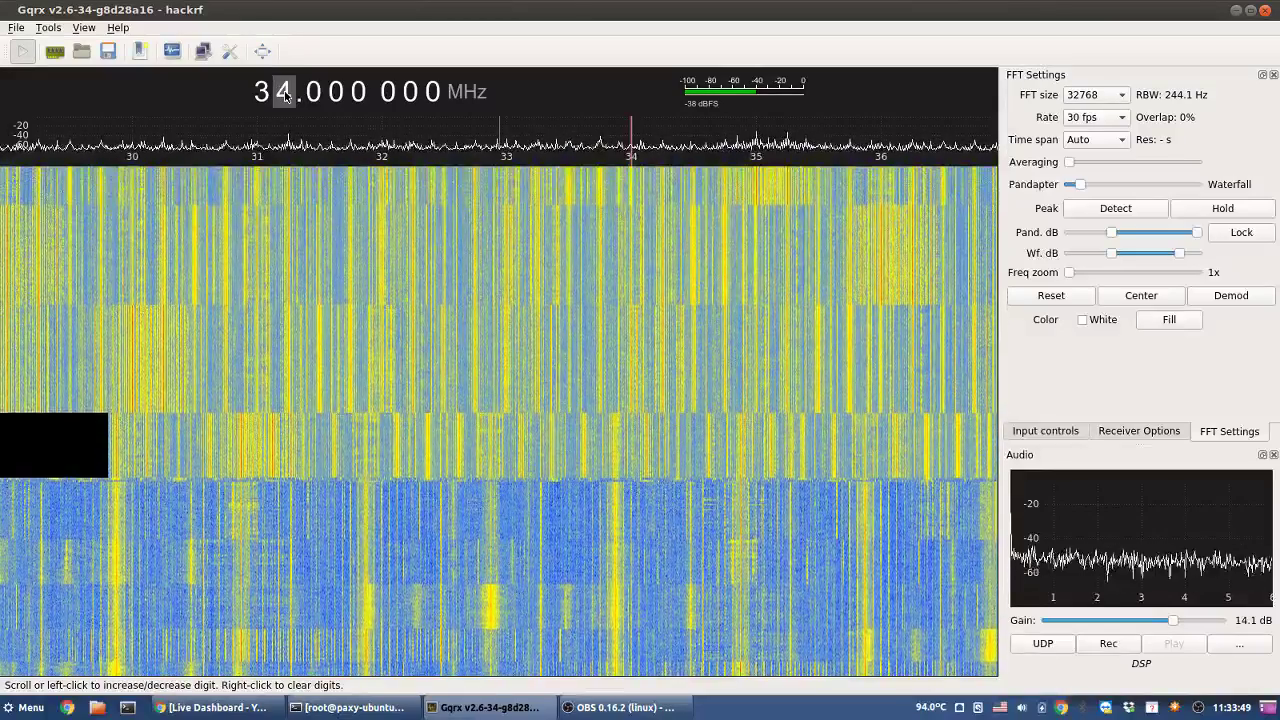
pyautogui.click(210, 707)
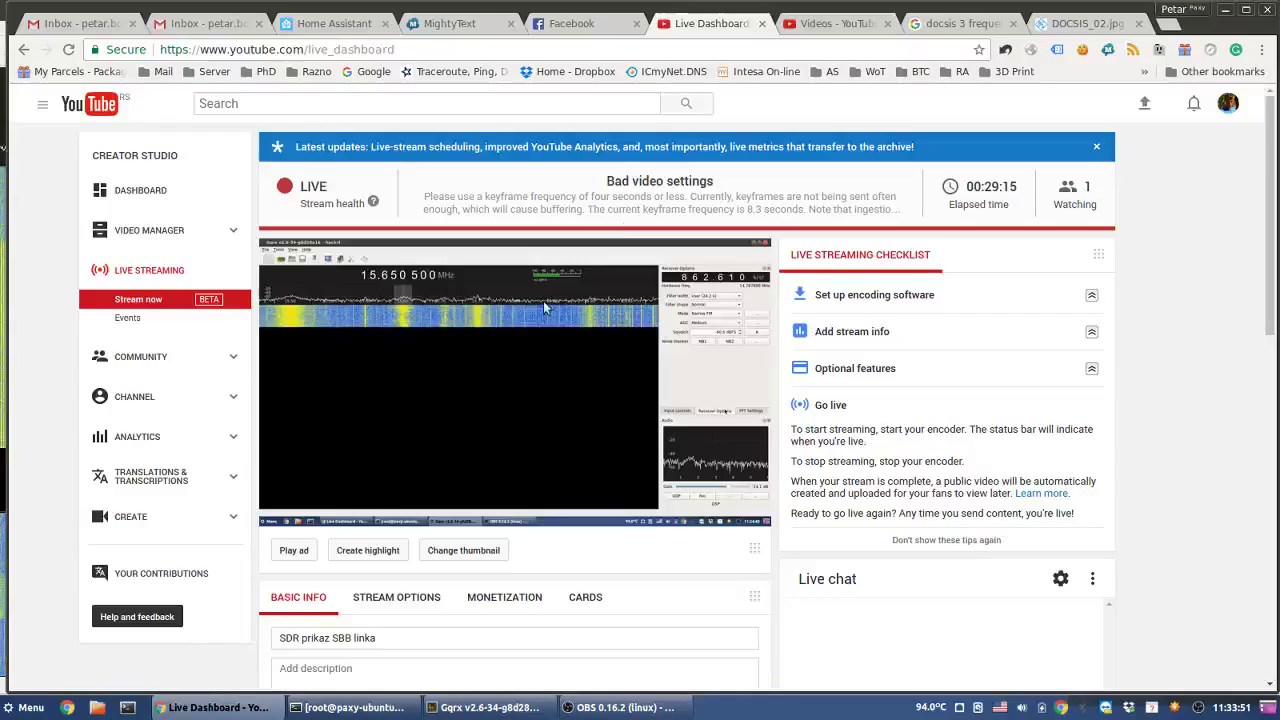
# - View the DOCSIS_02.jpg frequency chart in Chrome, then return to Gqrx
pyautogui.click(1066, 24)
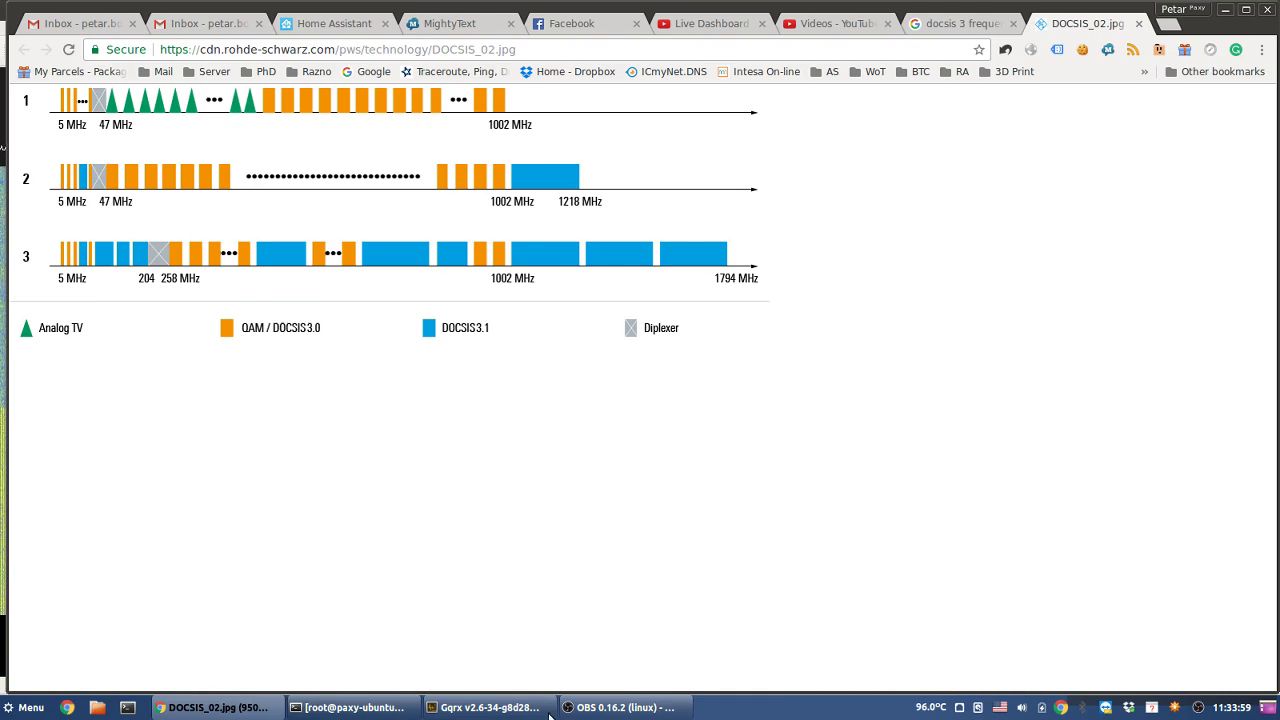
pyautogui.click(495, 708)
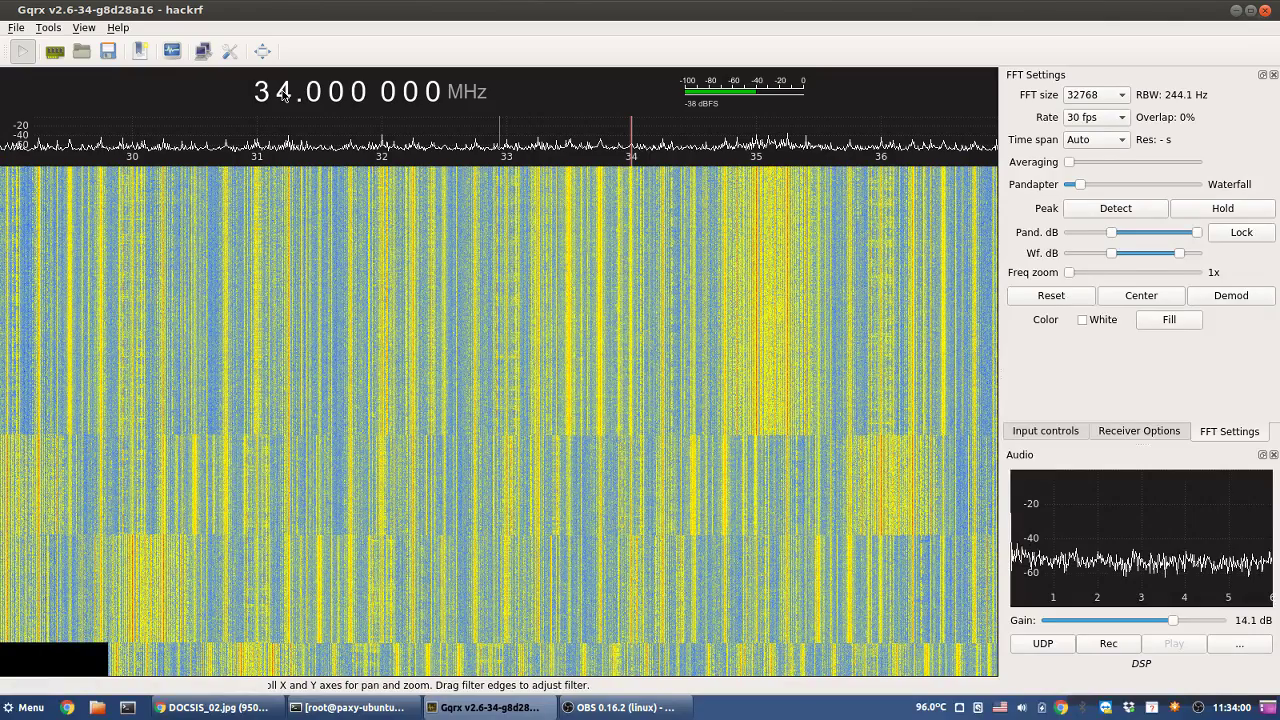
# - Step the tuning up one MHz at a time from 51 to 56.000 000 MHz
pyautogui.scroll(1, 283, 93)
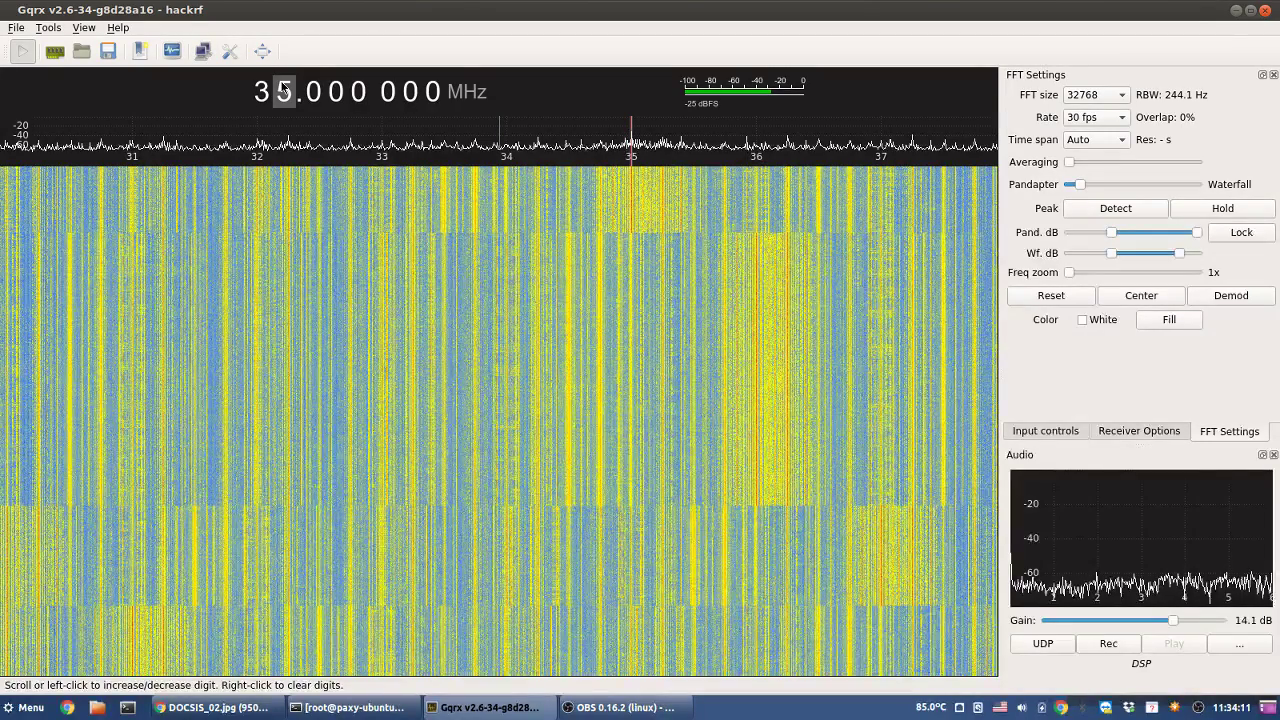
pyautogui.scroll(1, 284, 90)
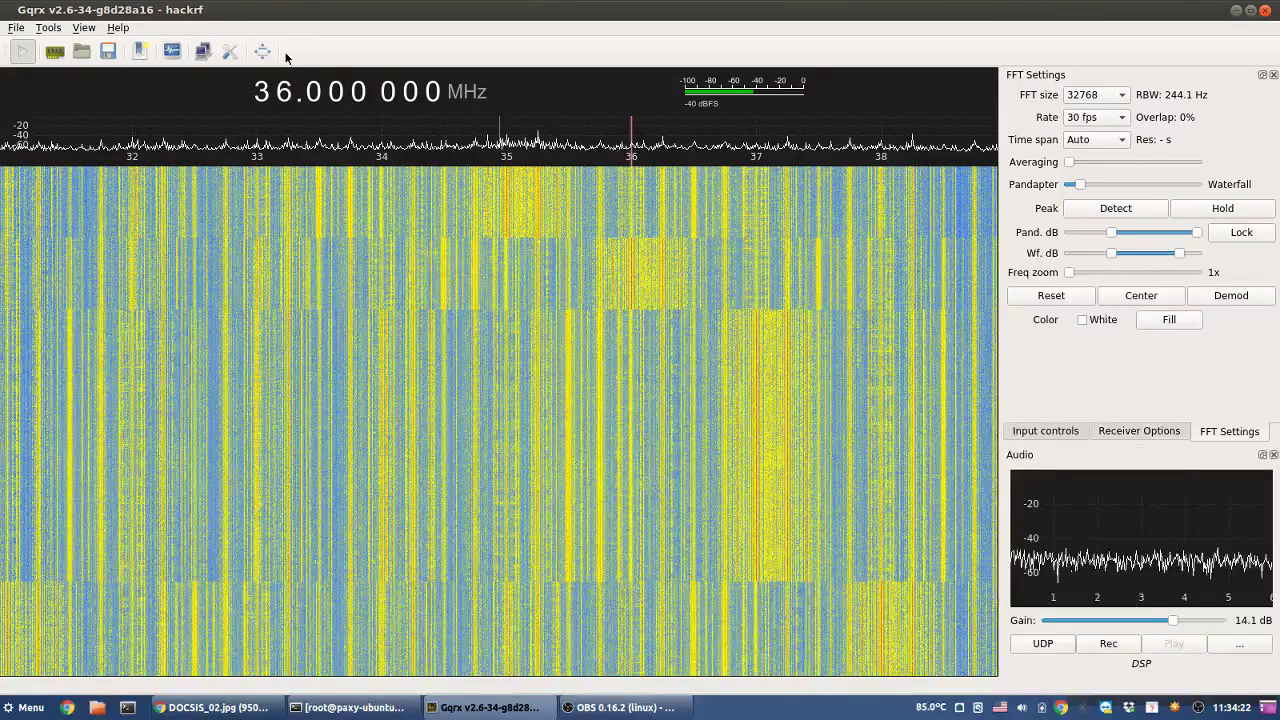
pyautogui.scroll(1, 283, 95)
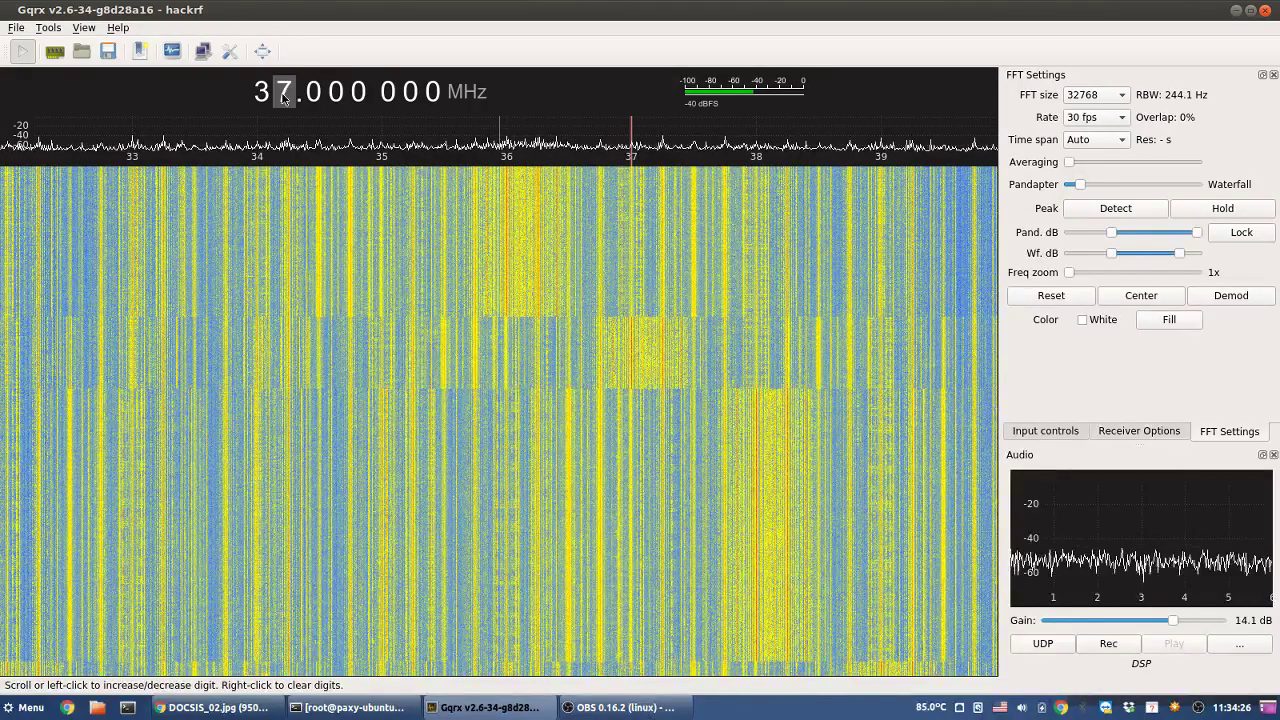
pyautogui.scroll(1, 283, 95)
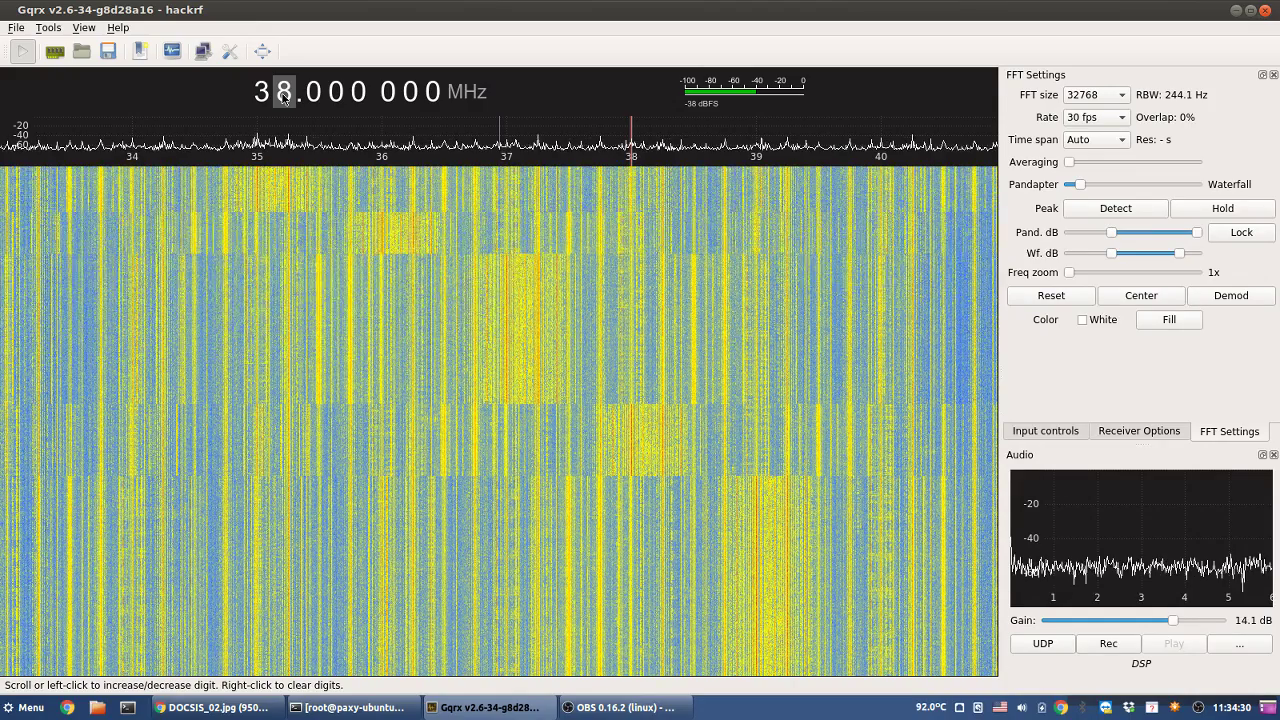
pyautogui.scroll(1, 284, 95)
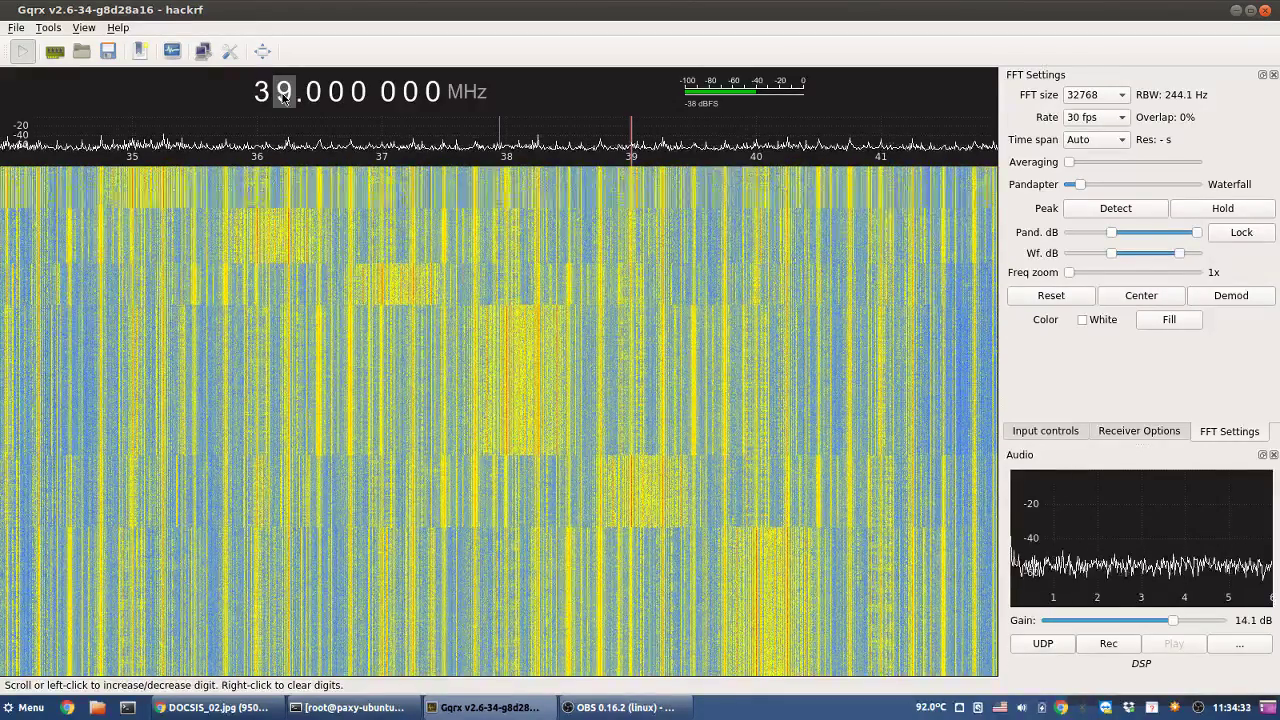
pyautogui.scroll(1, 284, 95)
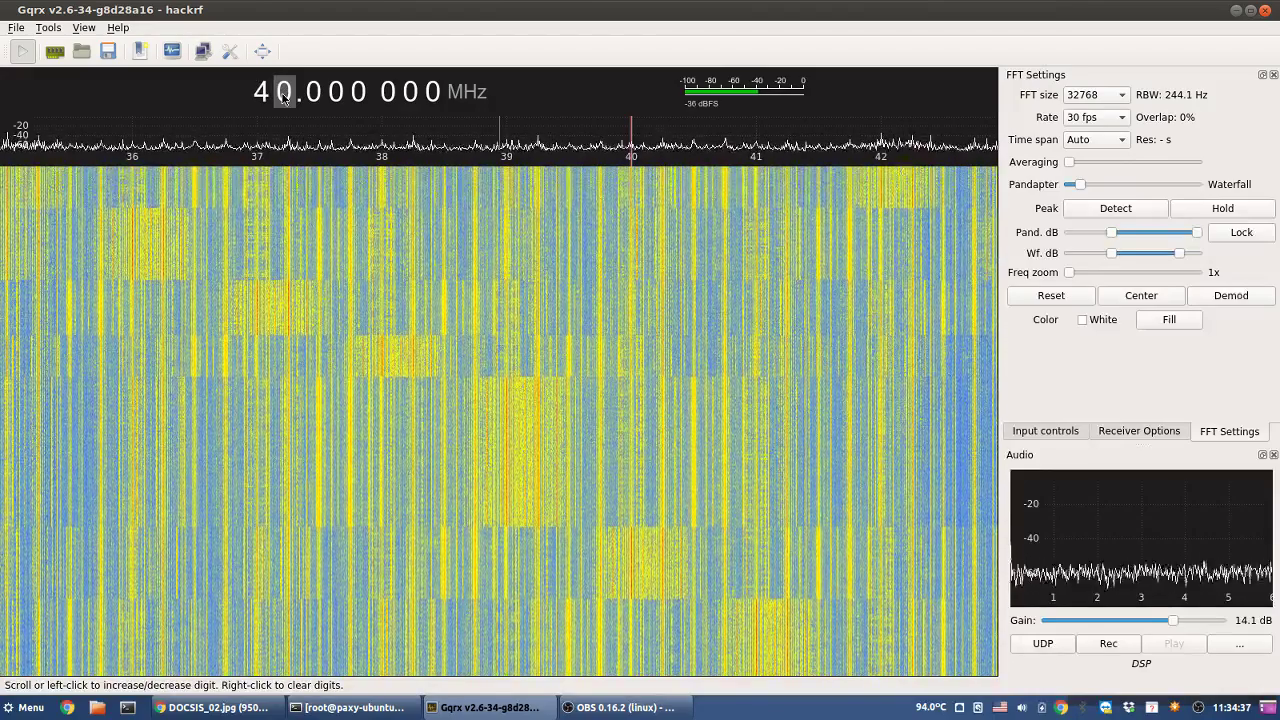
pyautogui.scroll(1, 284, 95)
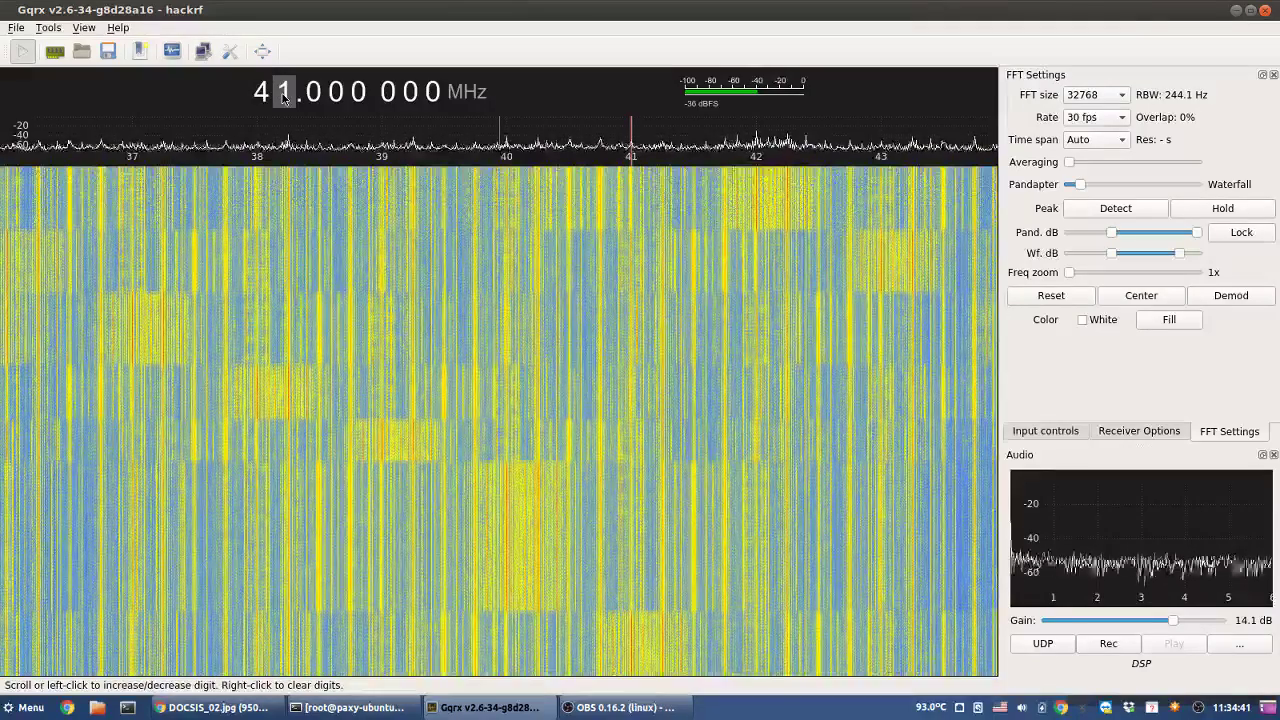
pyautogui.scroll(1, 284, 95)
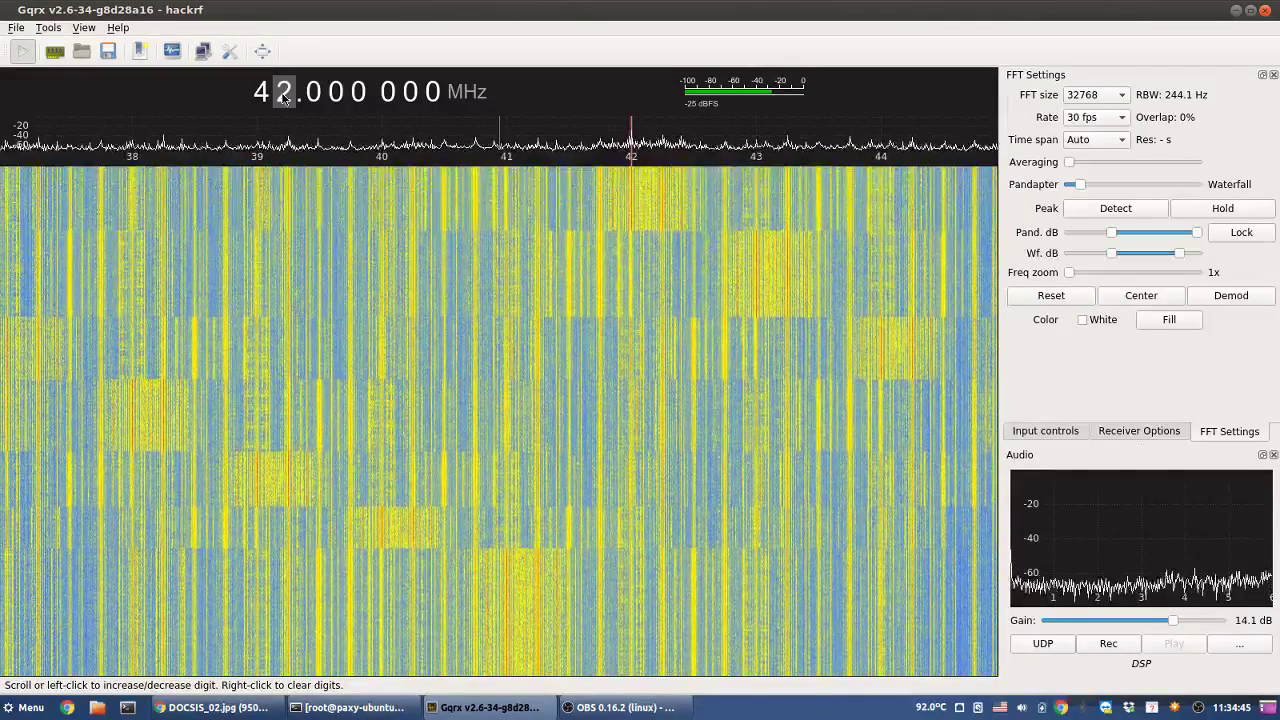
pyautogui.scroll(1, 284, 95)
pyautogui.scroll(1, 284, 95)
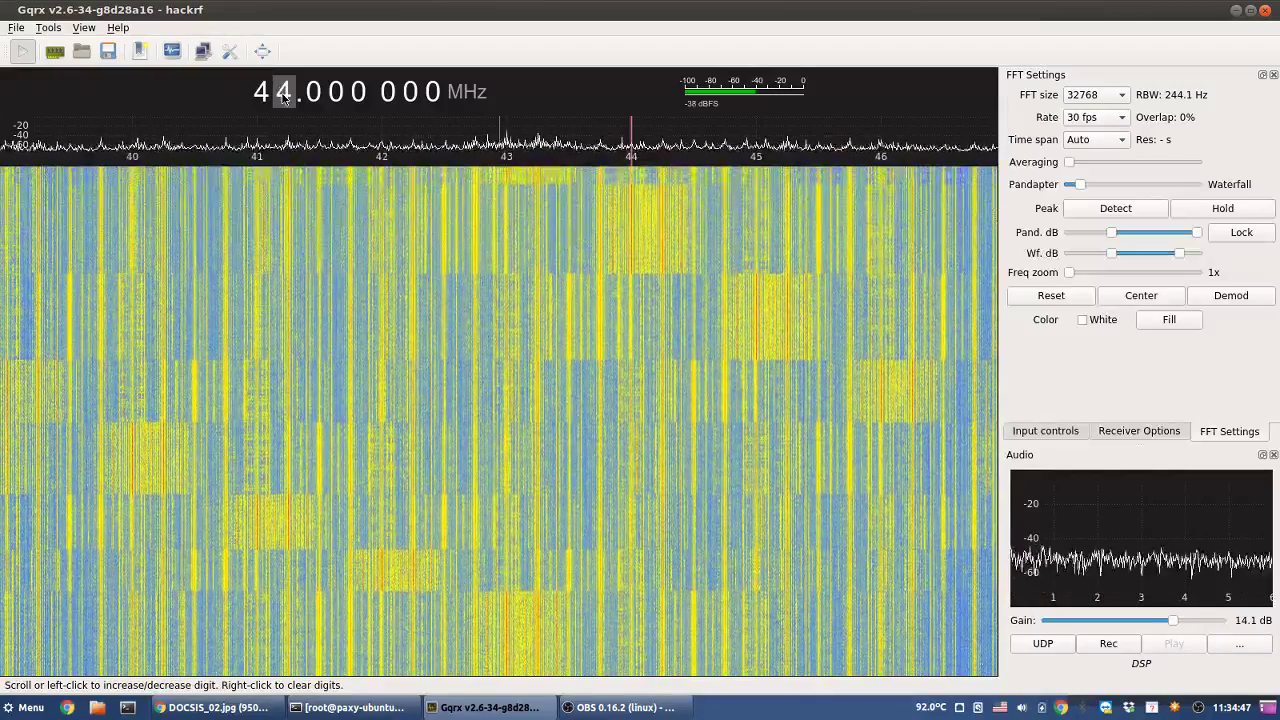
pyautogui.scroll(1, 284, 95)
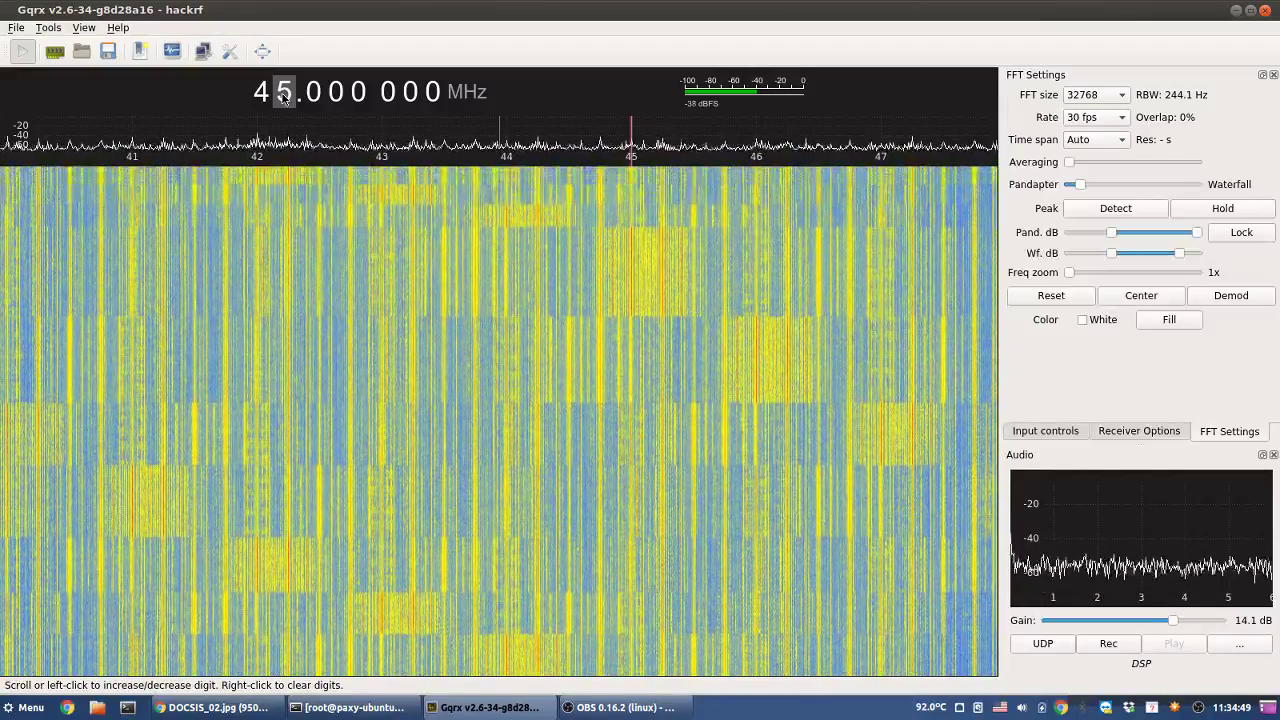
pyautogui.scroll(1, 284, 95)
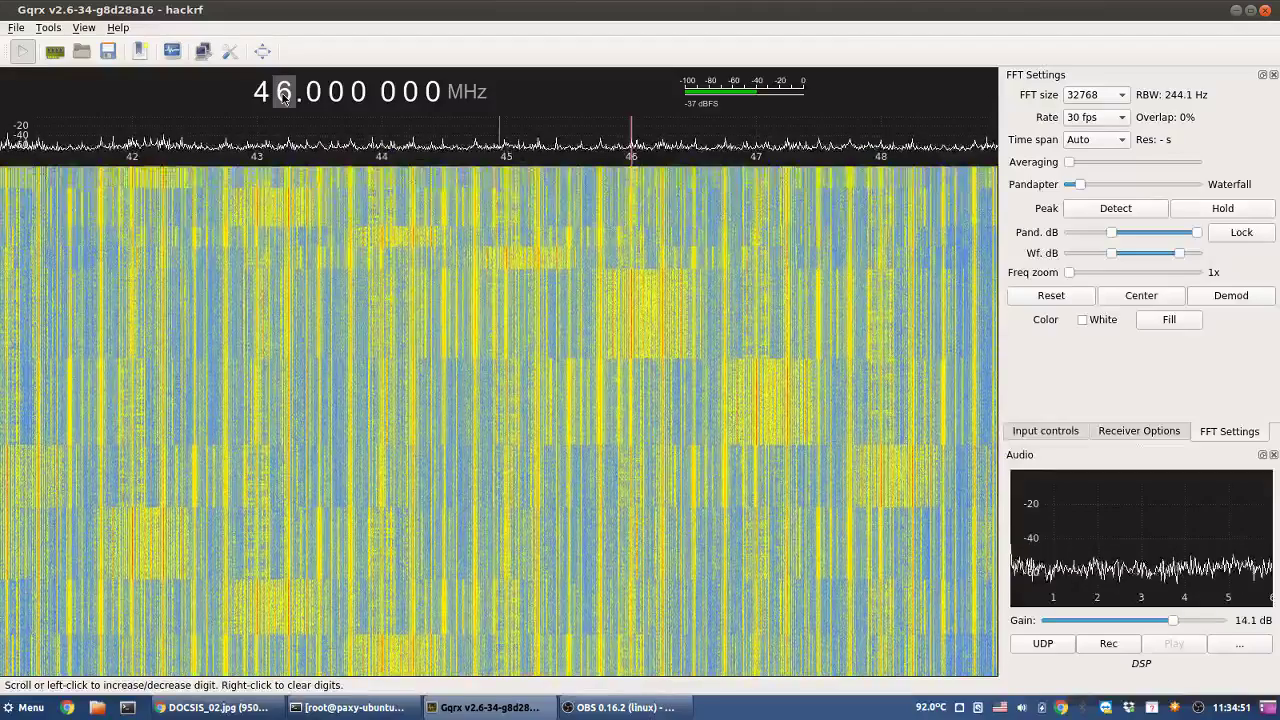
pyautogui.scroll(1, 284, 95)
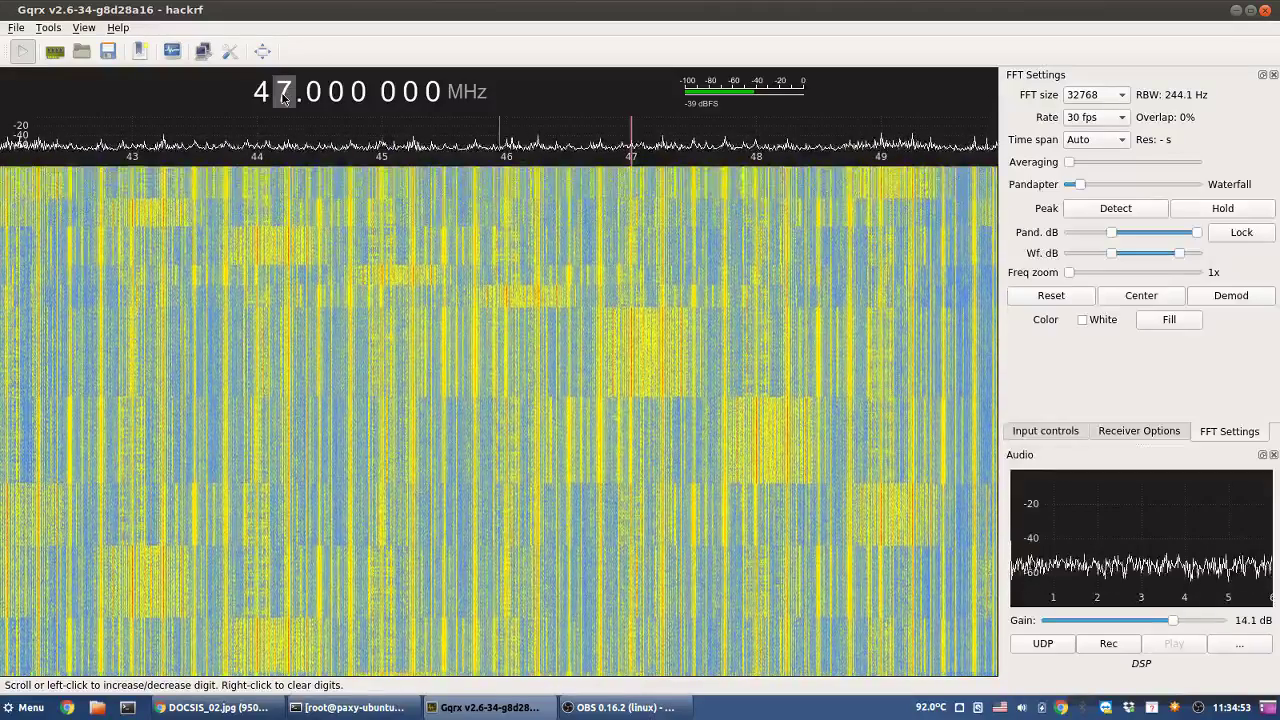
pyautogui.scroll(1, 284, 95)
pyautogui.scroll(1, 284, 95)
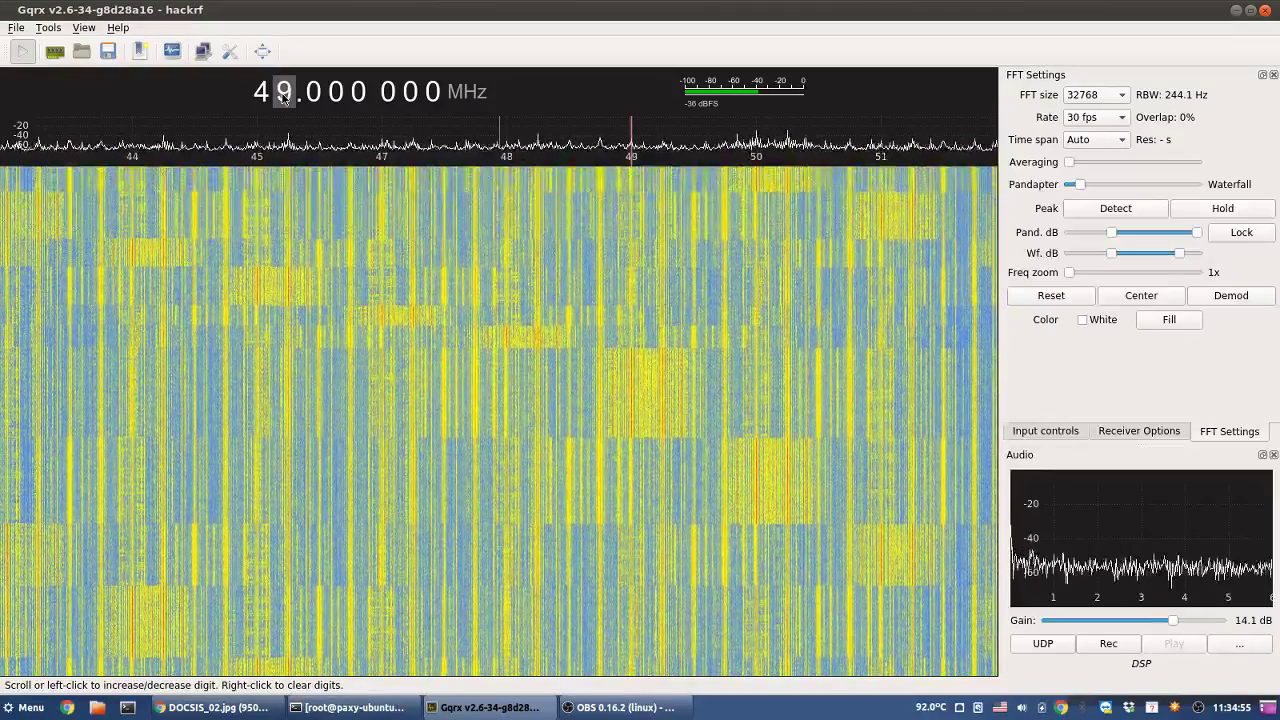
pyautogui.scroll(1, 284, 95)
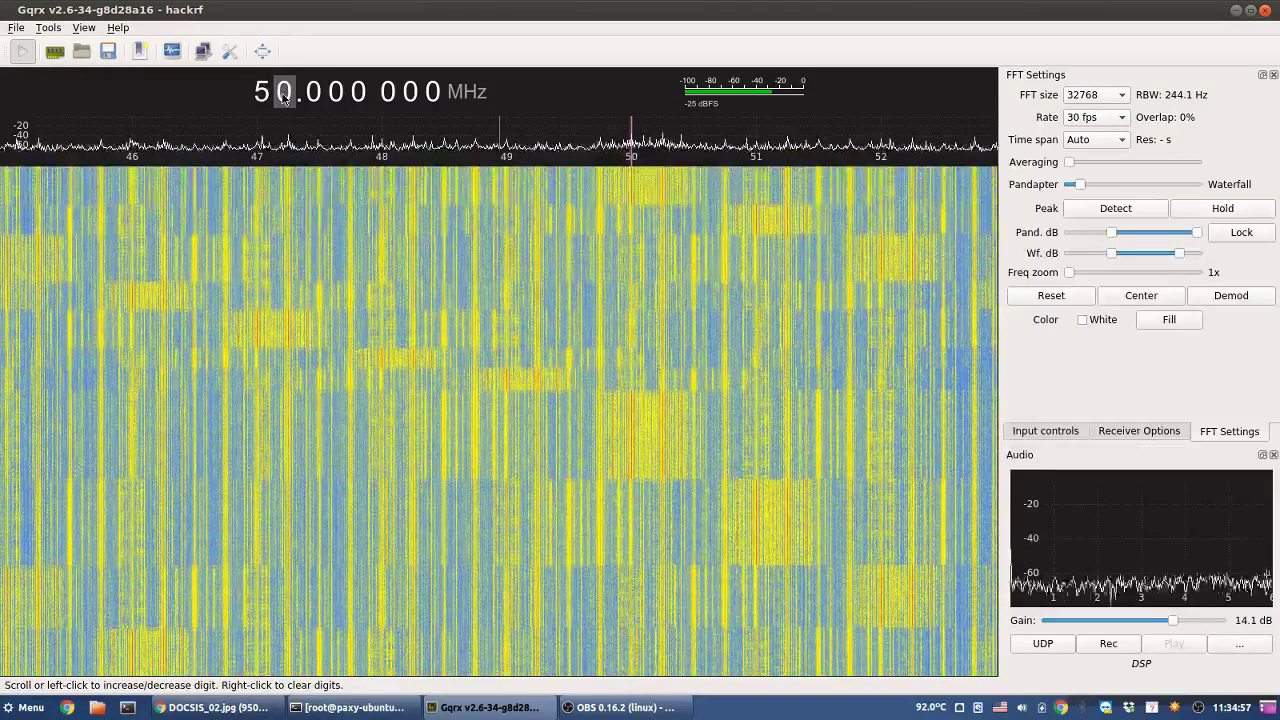
pyautogui.scroll(1, 284, 95)
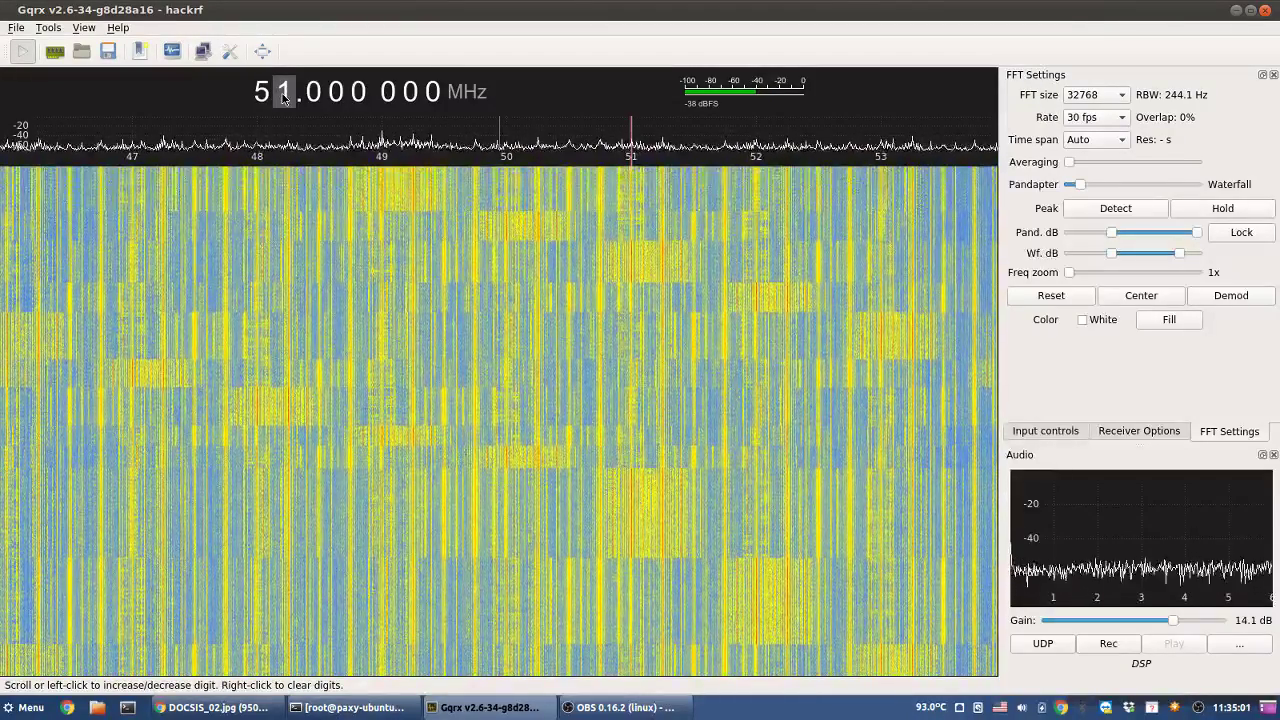
pyautogui.scroll(1, 284, 95)
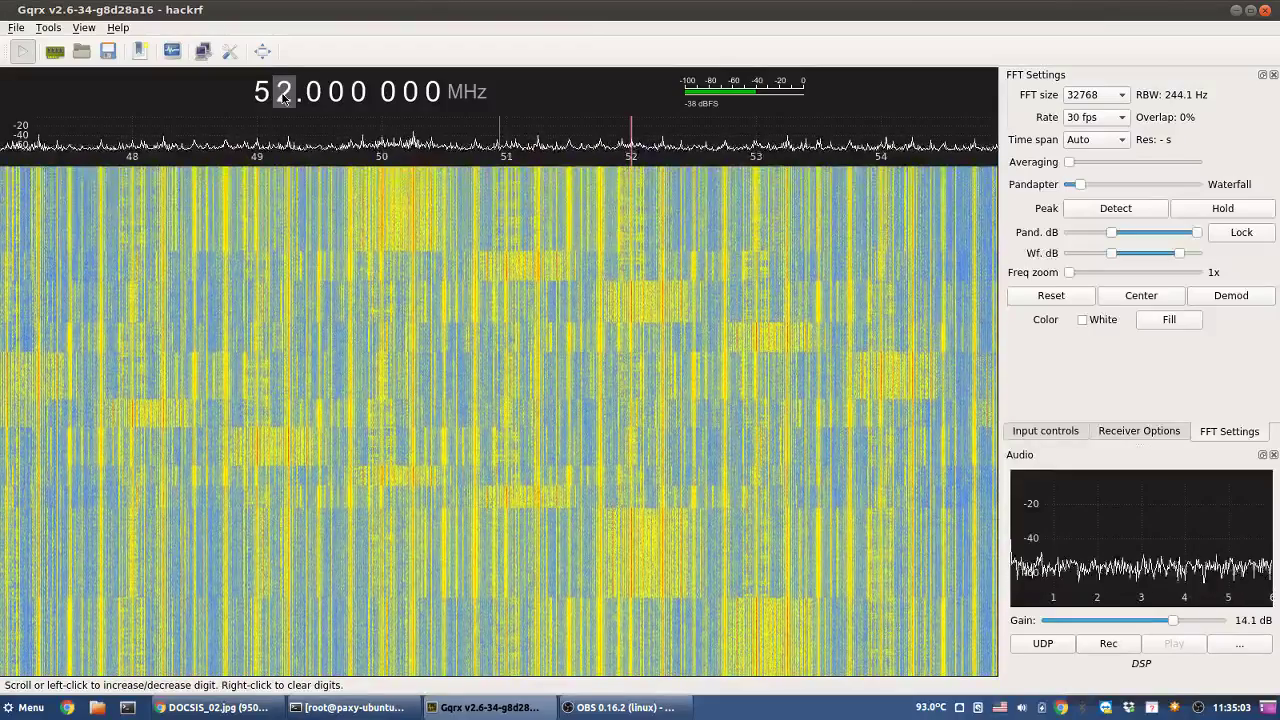
pyautogui.scroll(1, 284, 95)
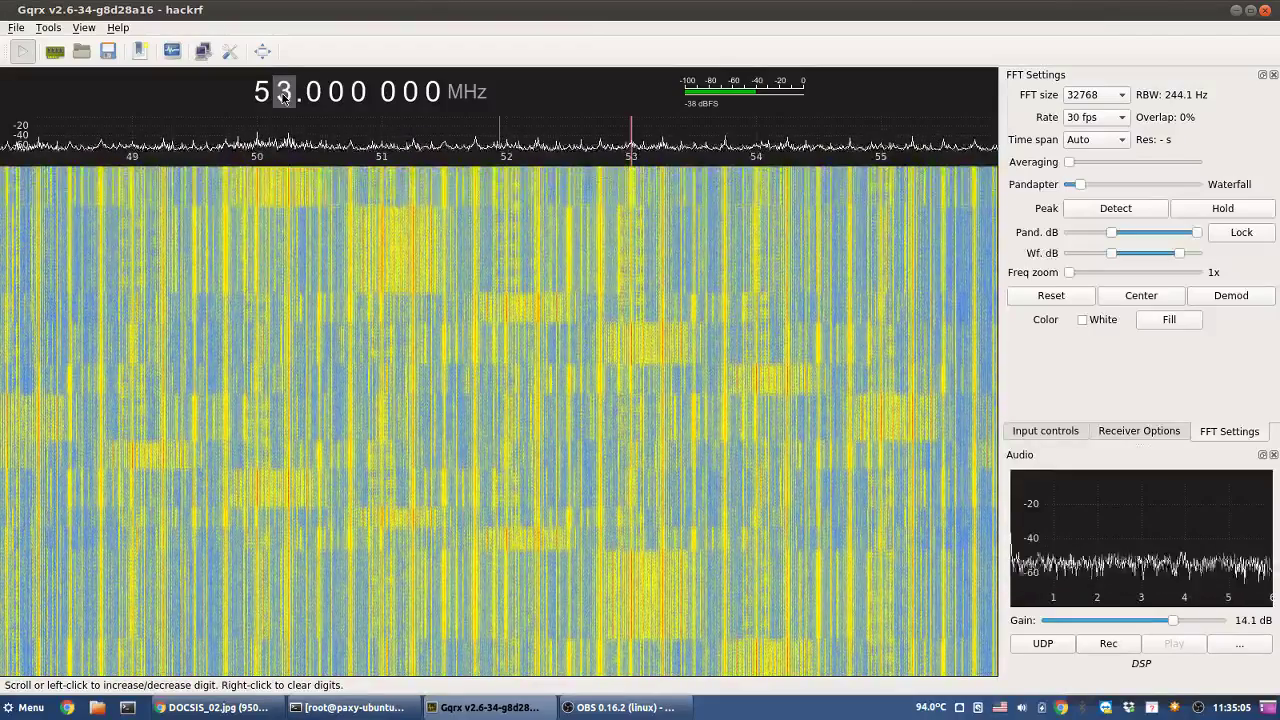
pyautogui.scroll(1, 284, 95)
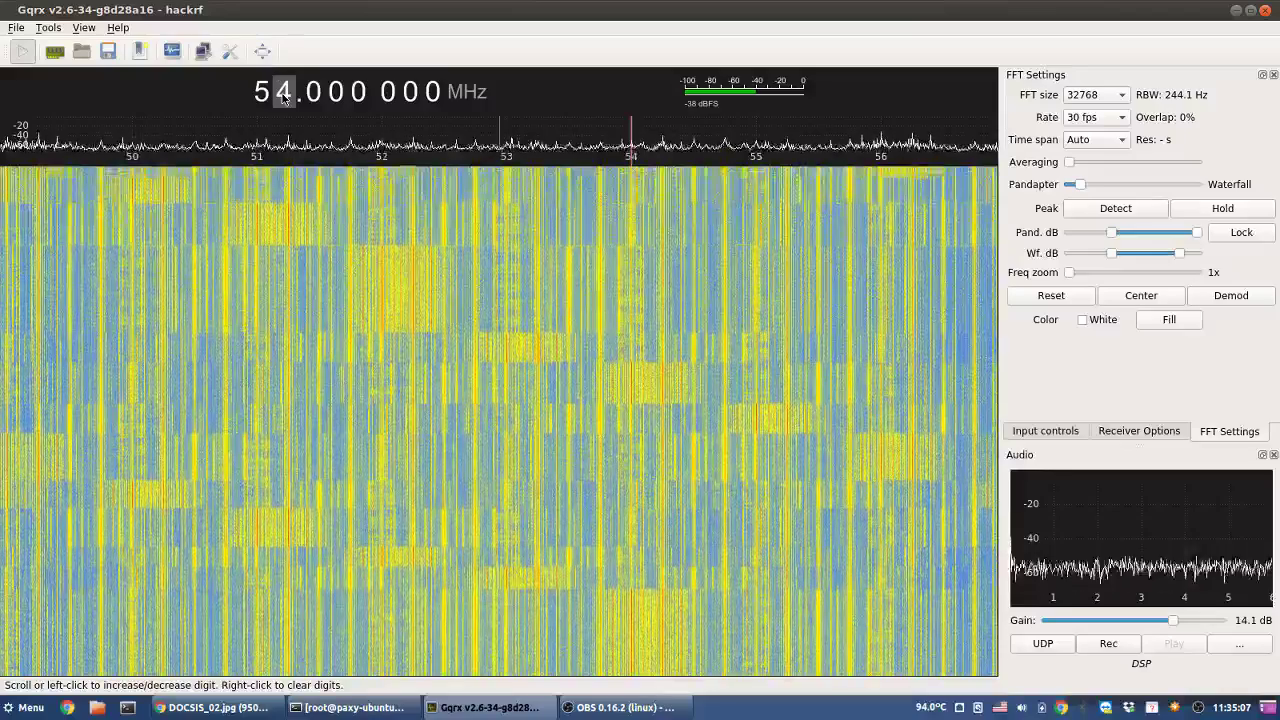
pyautogui.scroll(1, 284, 95)
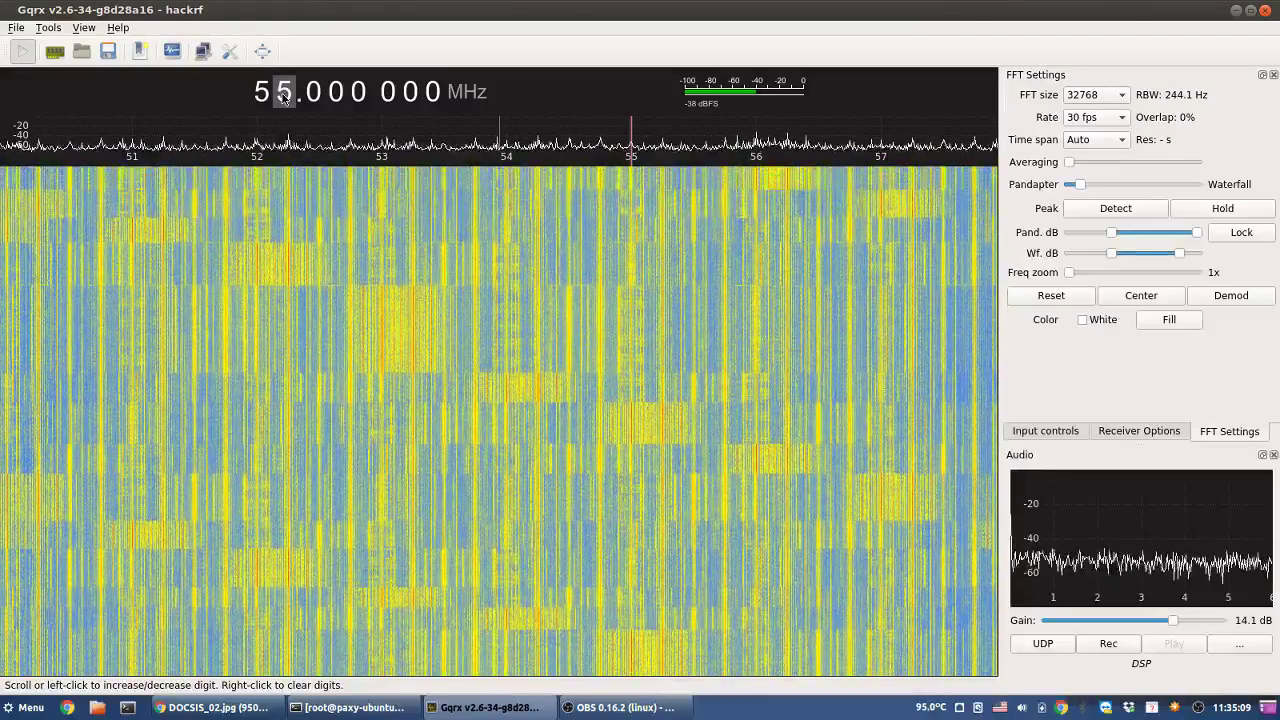
pyautogui.scroll(1, 284, 95)
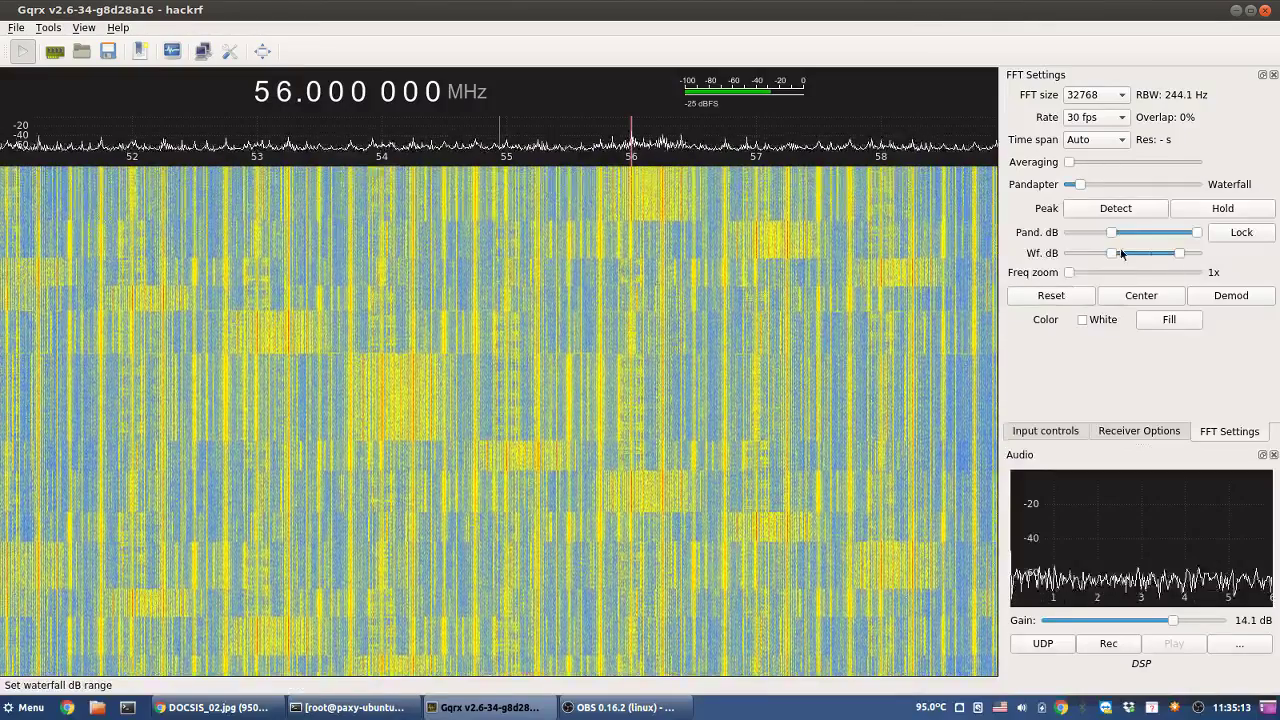
# - Widen the waterfall dB range so noise shows blue, and tune up to 58 MHz
pyautogui.moveTo(1179, 254); pyautogui.dragTo(1218, 257)
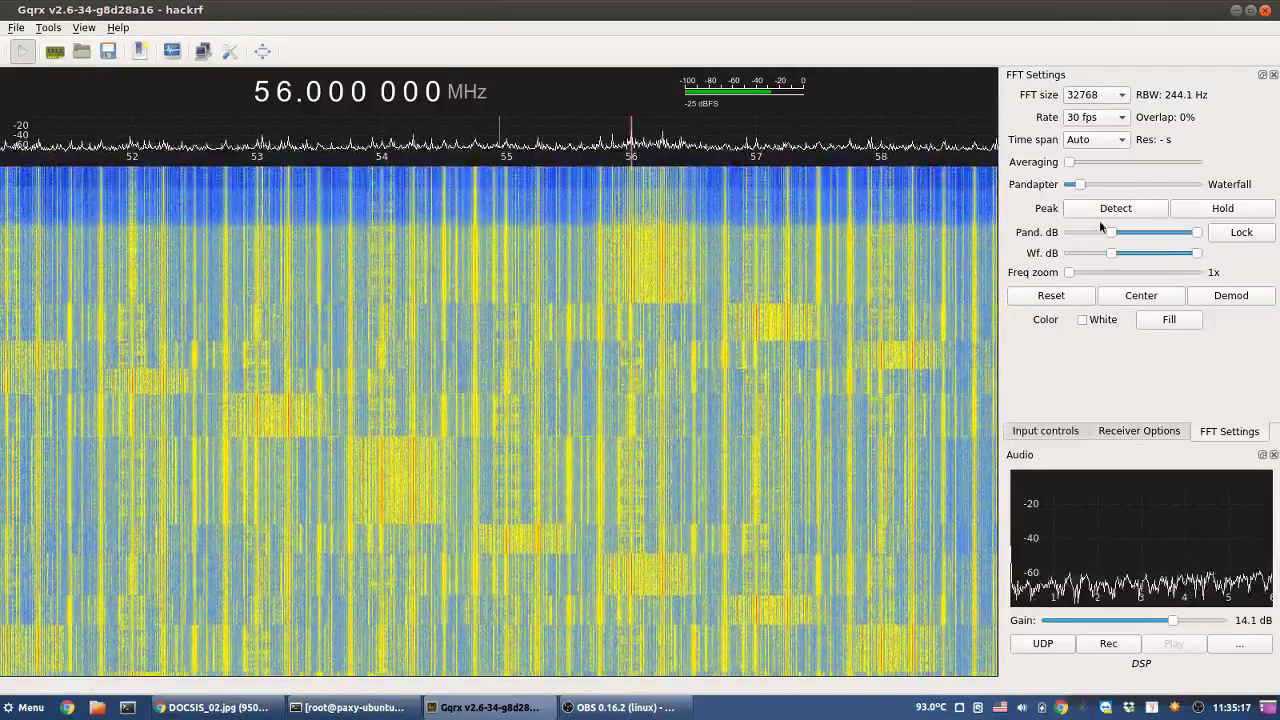
pyautogui.click(283, 89)
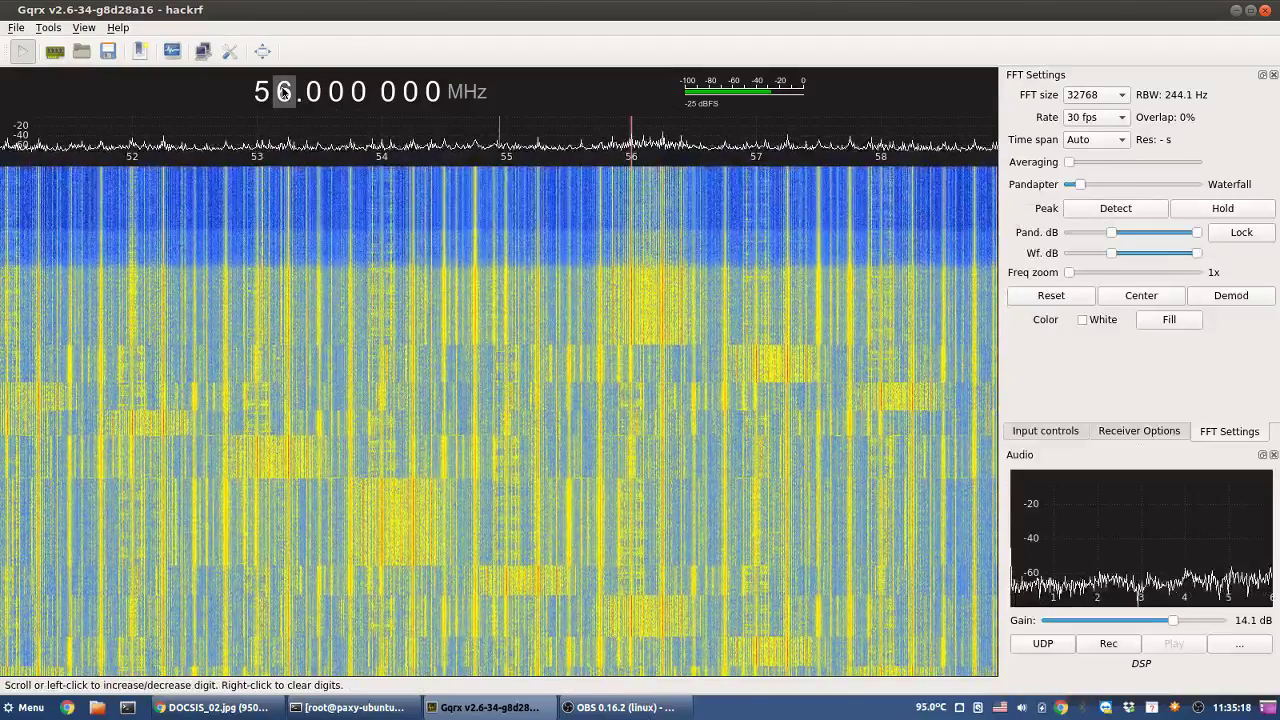
pyautogui.click(283, 91)
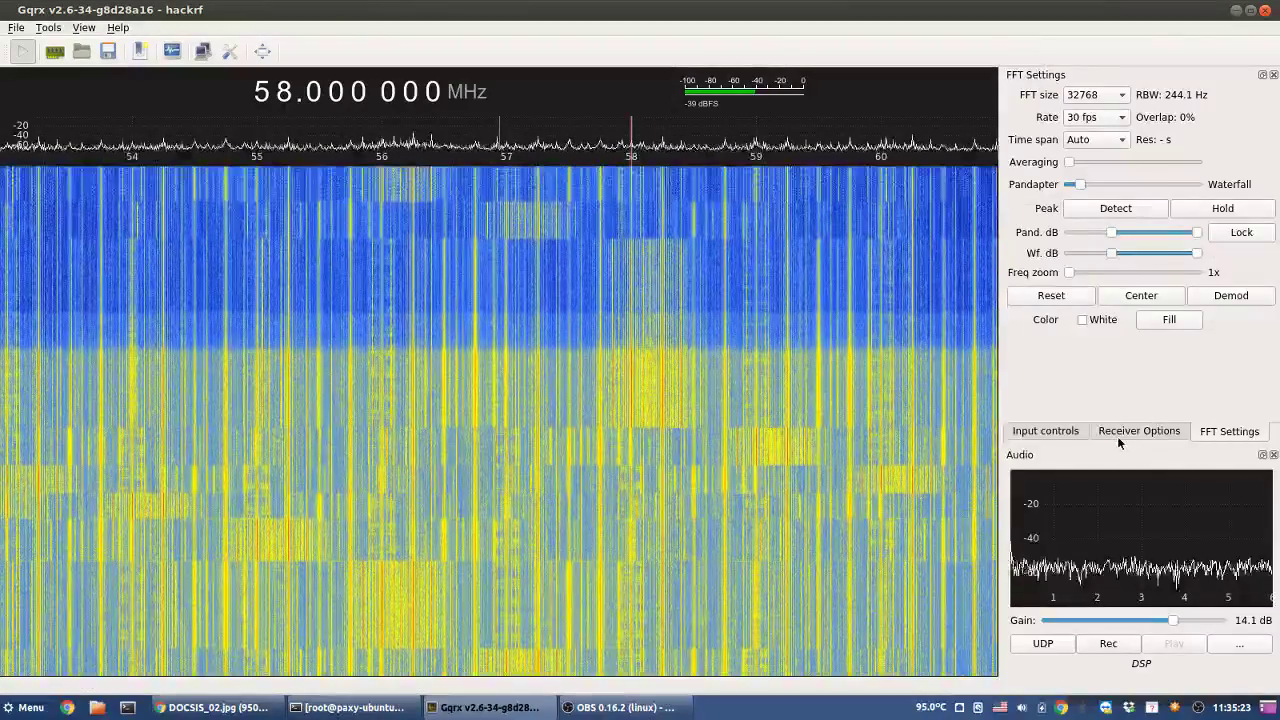
# - Set the Narrow FM squelch level to -40.6 dBFS in Receiver Options
pyautogui.click(1125, 433)
pyautogui.doubleClick(1152, 235)
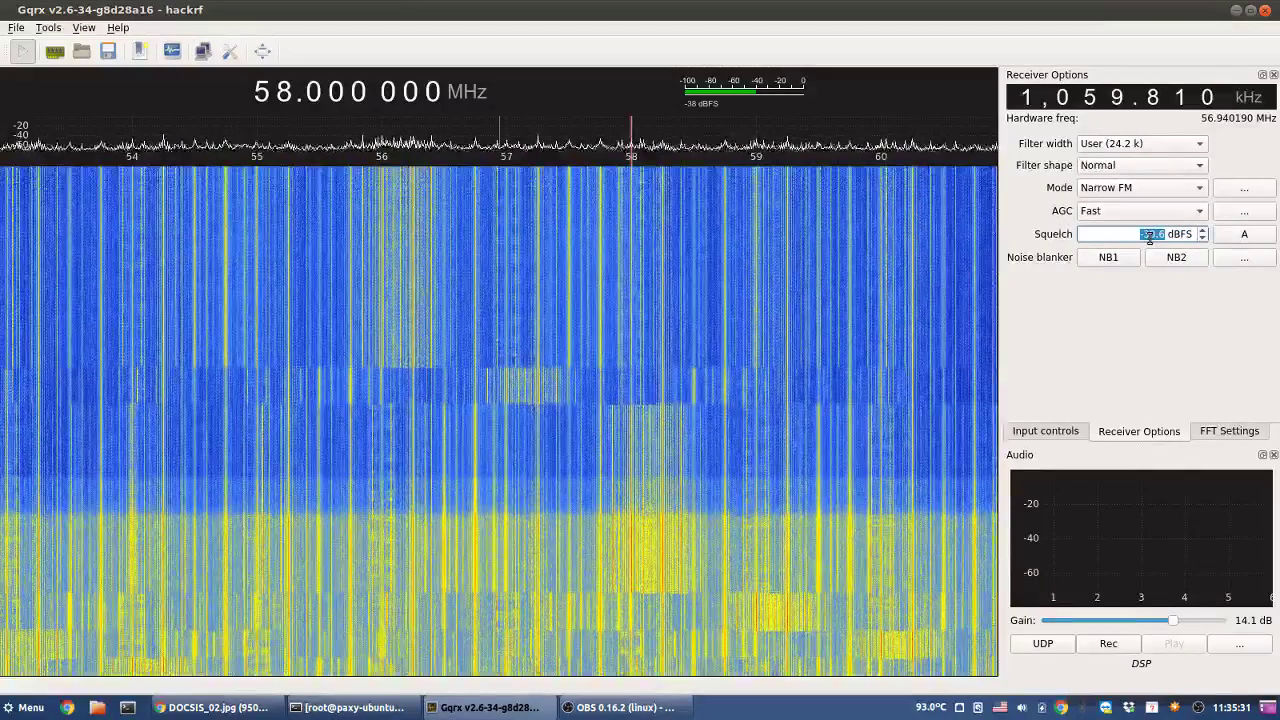
pyautogui.scroll(-1, 1146, 234)
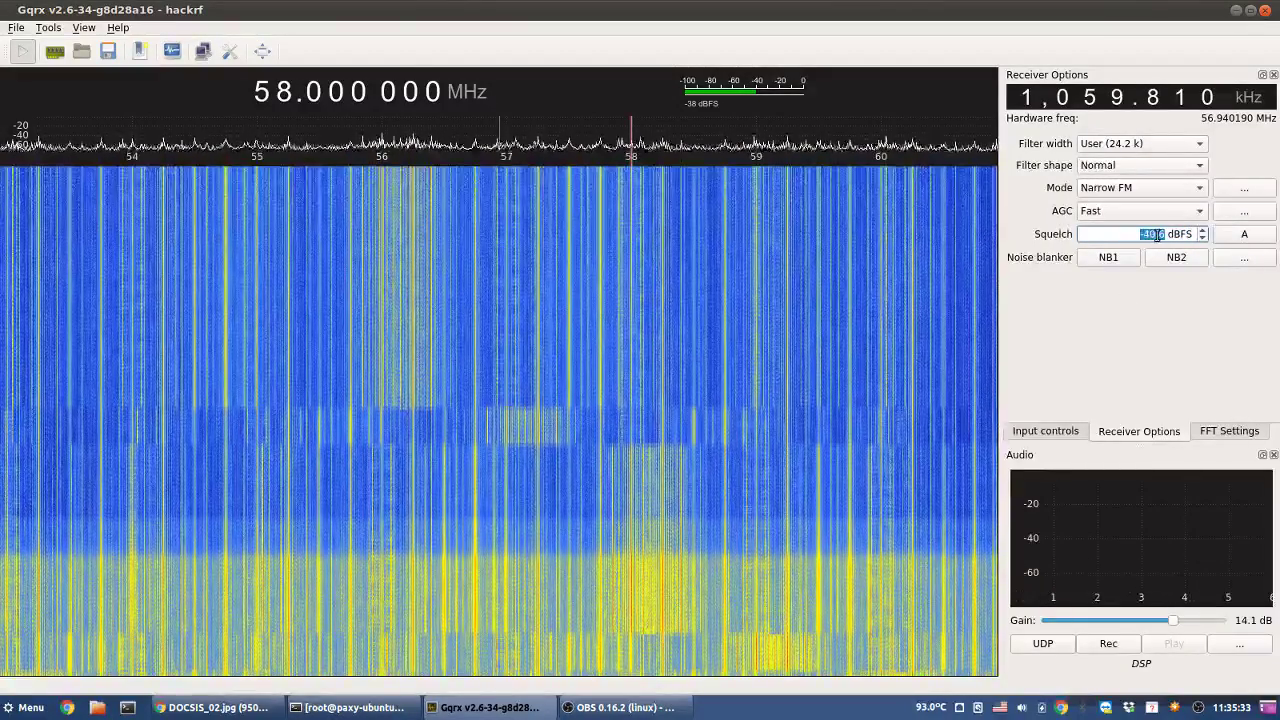
pyautogui.click(284, 92)
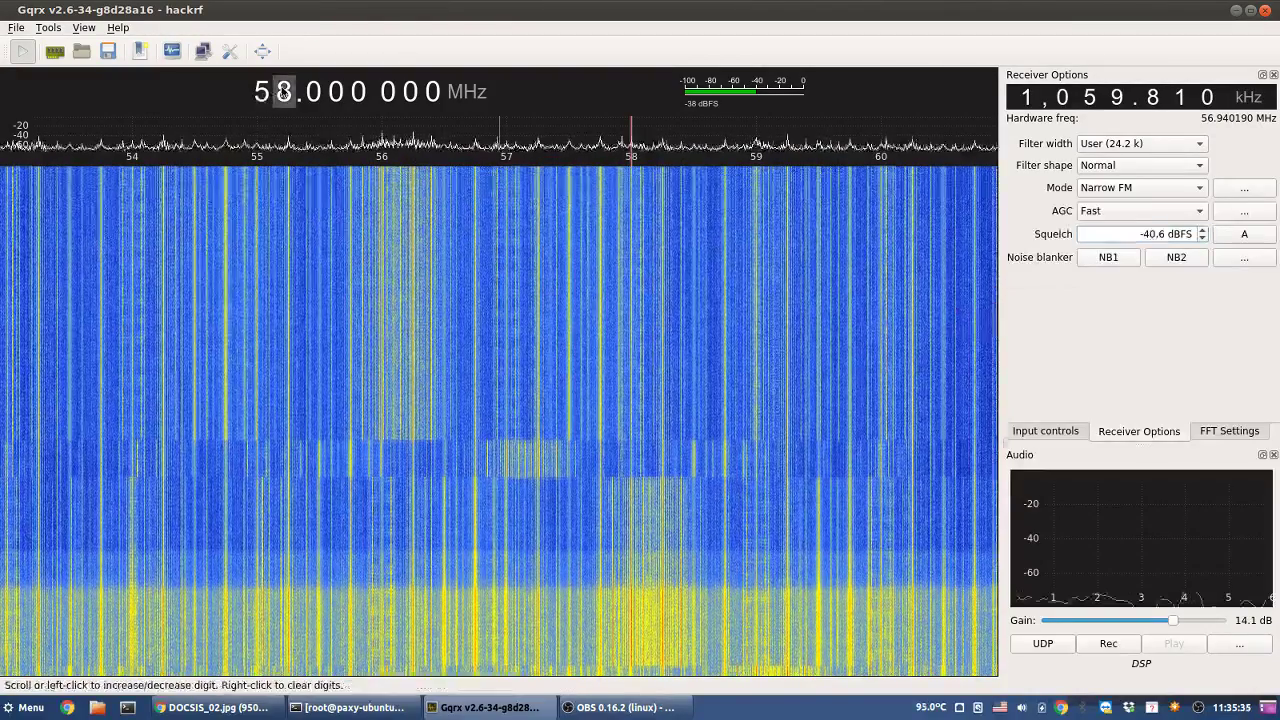
# - Step the tuned frequency up one MHz at a time from 60 to 67 MHz
pyautogui.click(284, 92)
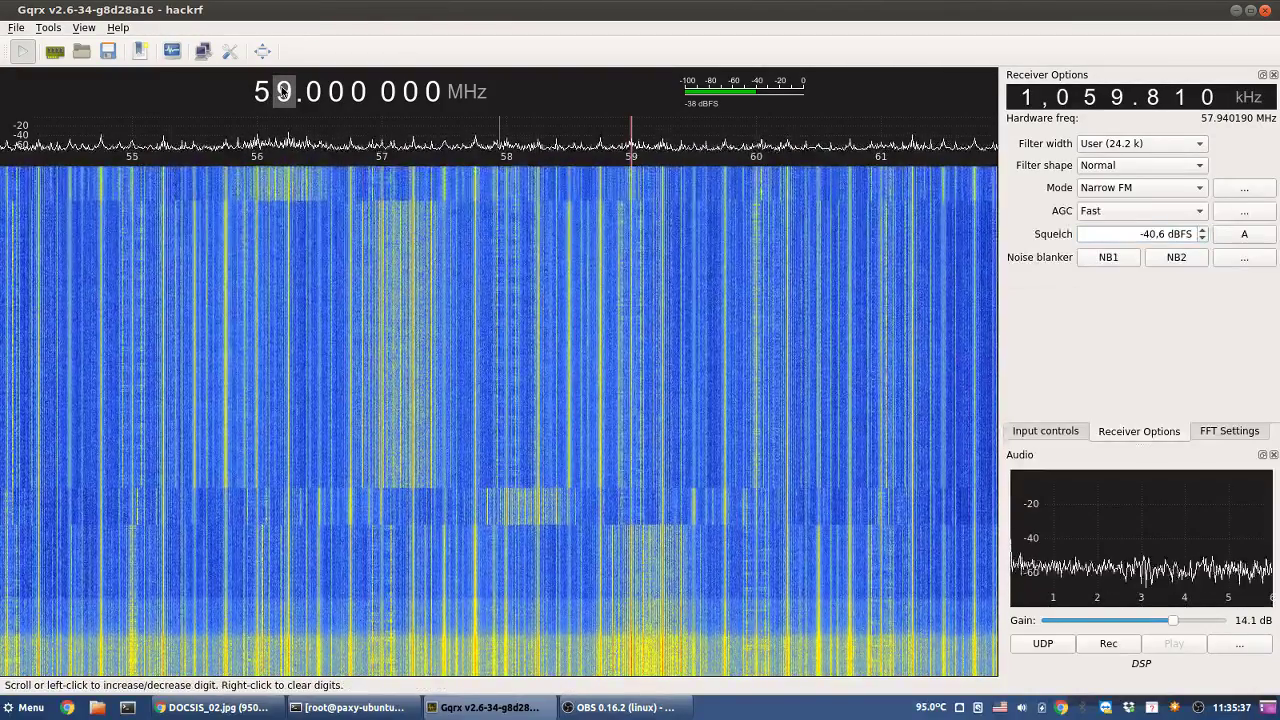
pyautogui.click(284, 92)
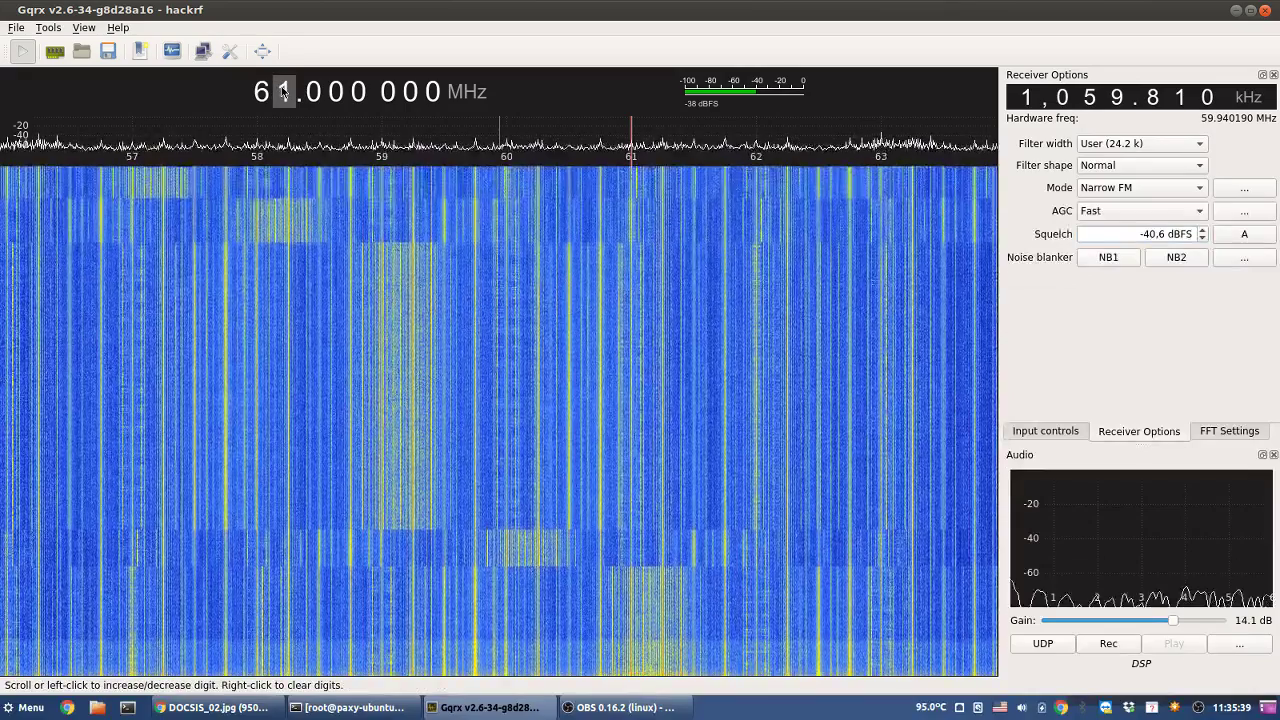
pyautogui.click(284, 92)
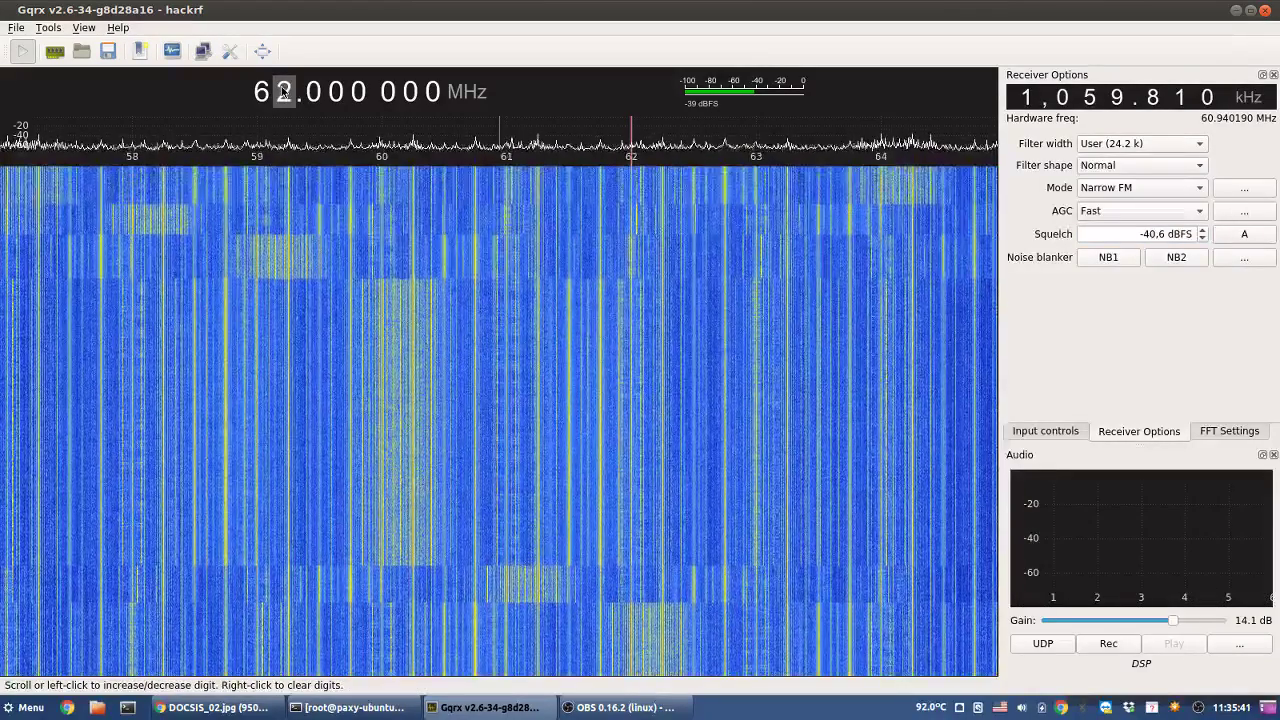
pyautogui.click(284, 92)
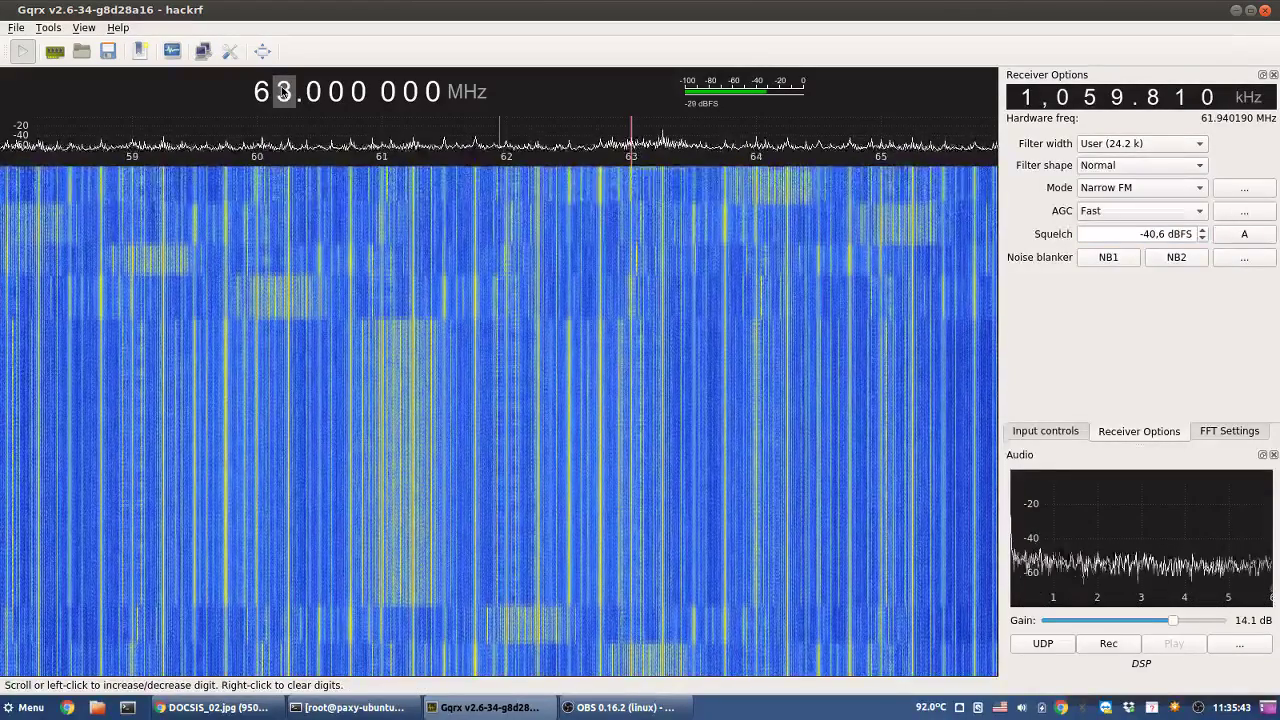
pyautogui.click(284, 92)
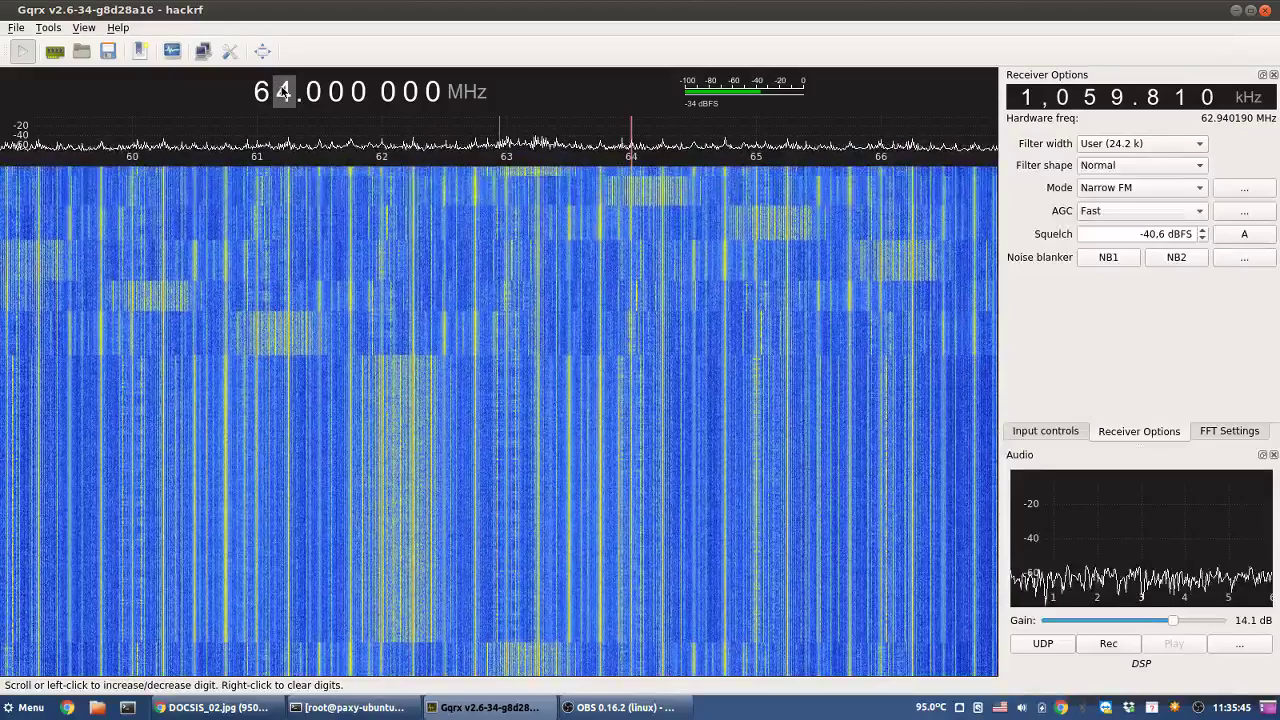
pyautogui.click(284, 92)
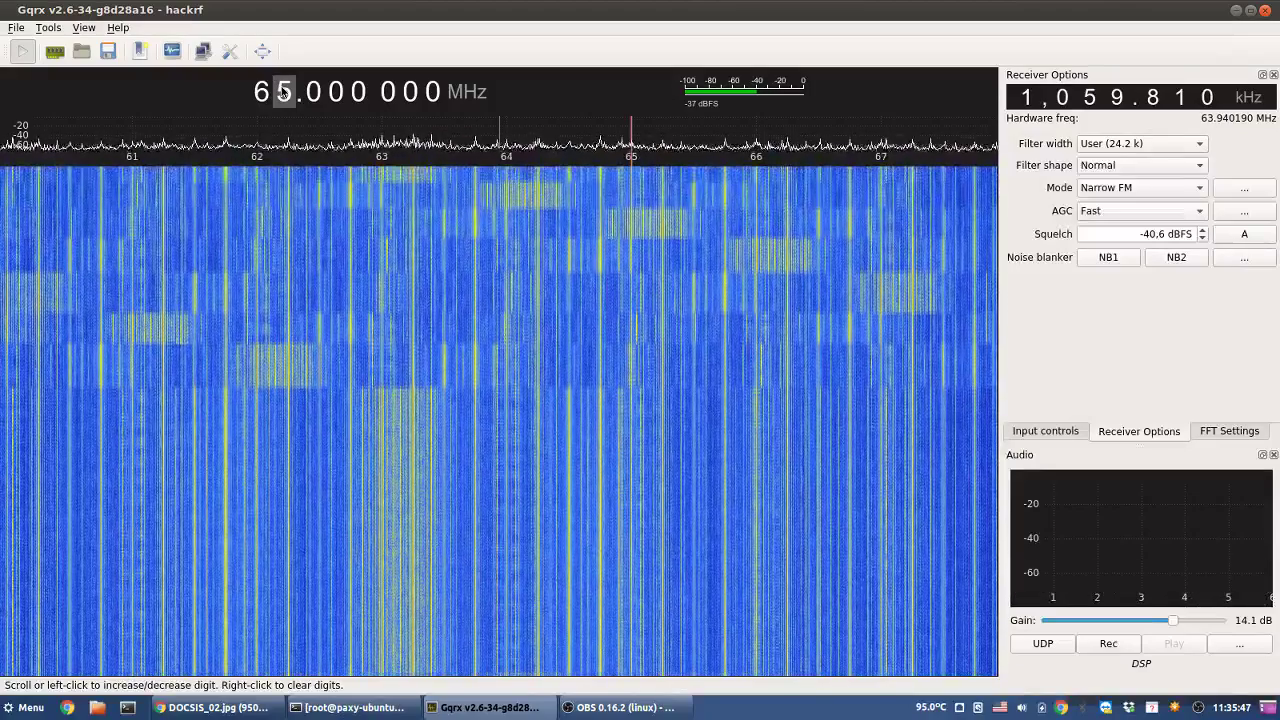
pyautogui.click(284, 92)
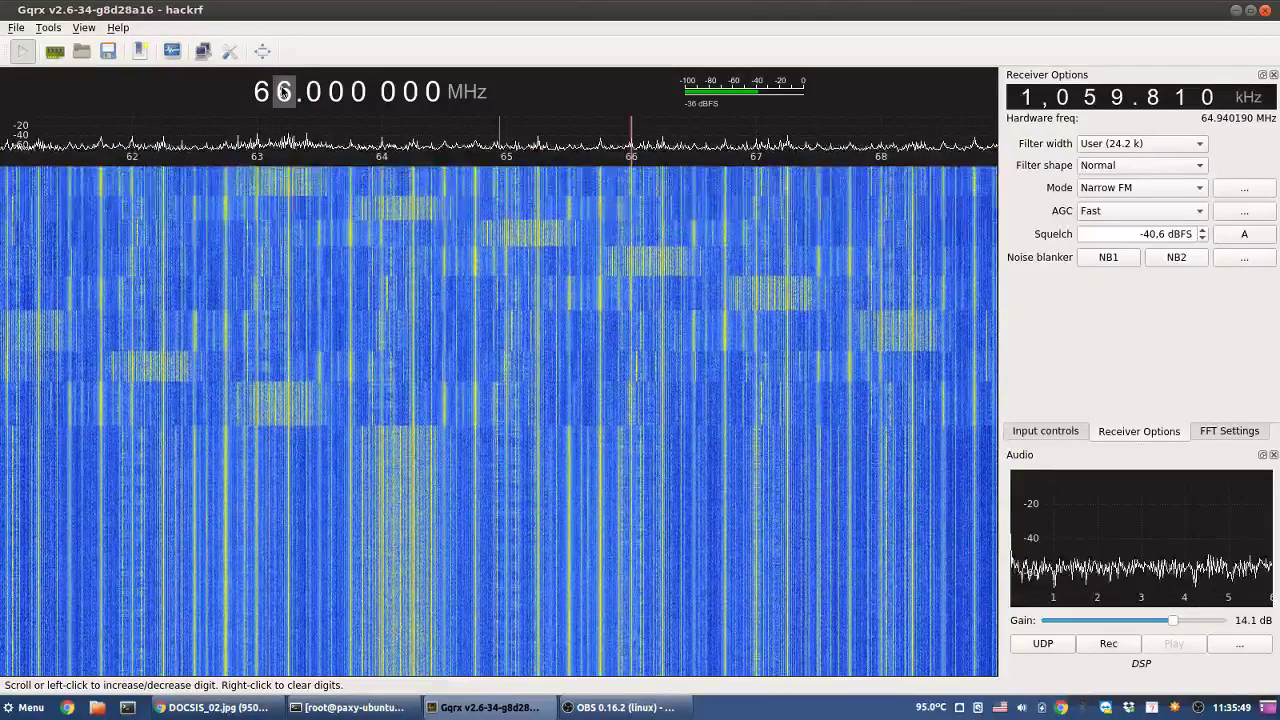
pyautogui.click(284, 92)
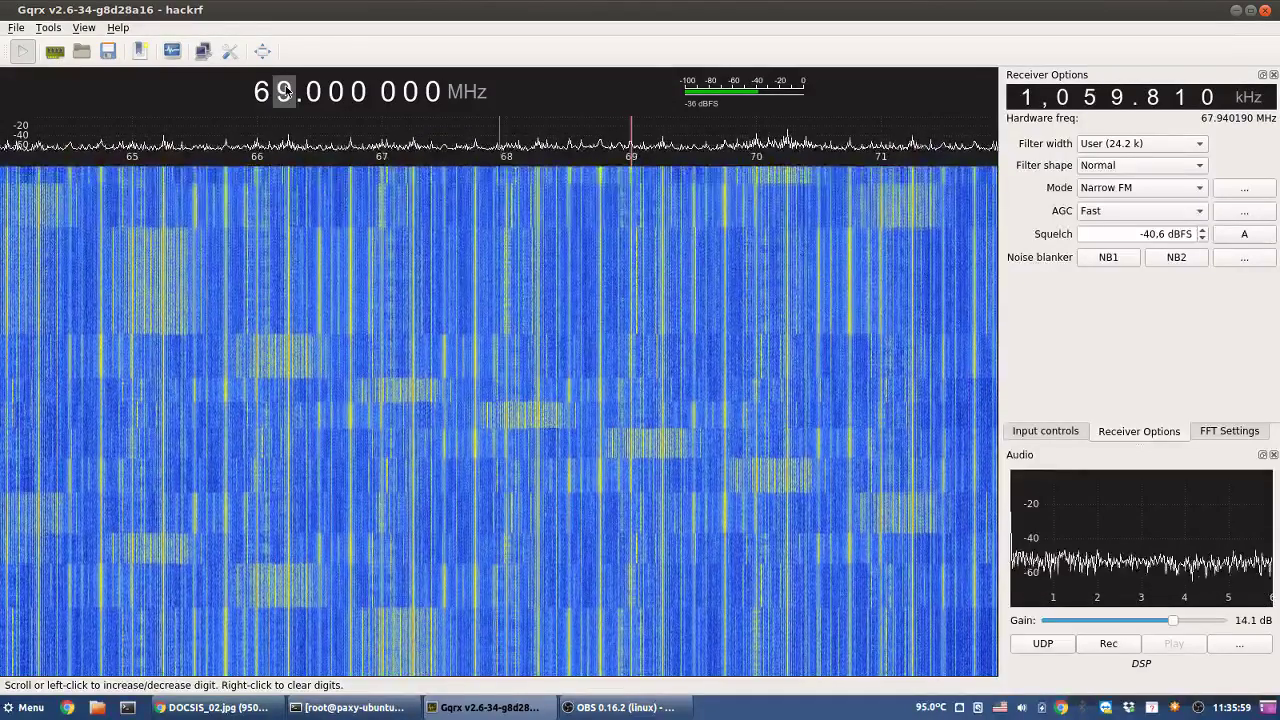
# - Scroll the MHz digit upward from 67 MHz to 97 MHz in the FM broadcast band
pyautogui.scroll(1, 285, 91)
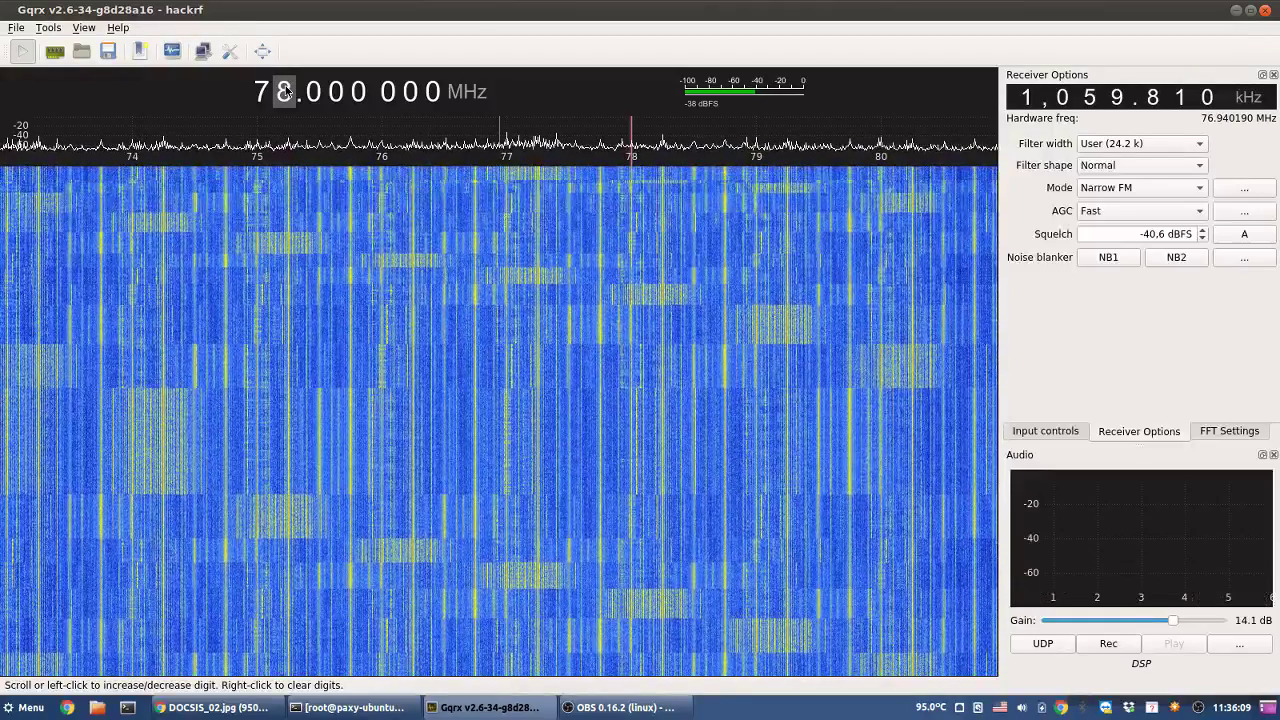
pyautogui.scroll(1, 285, 91)
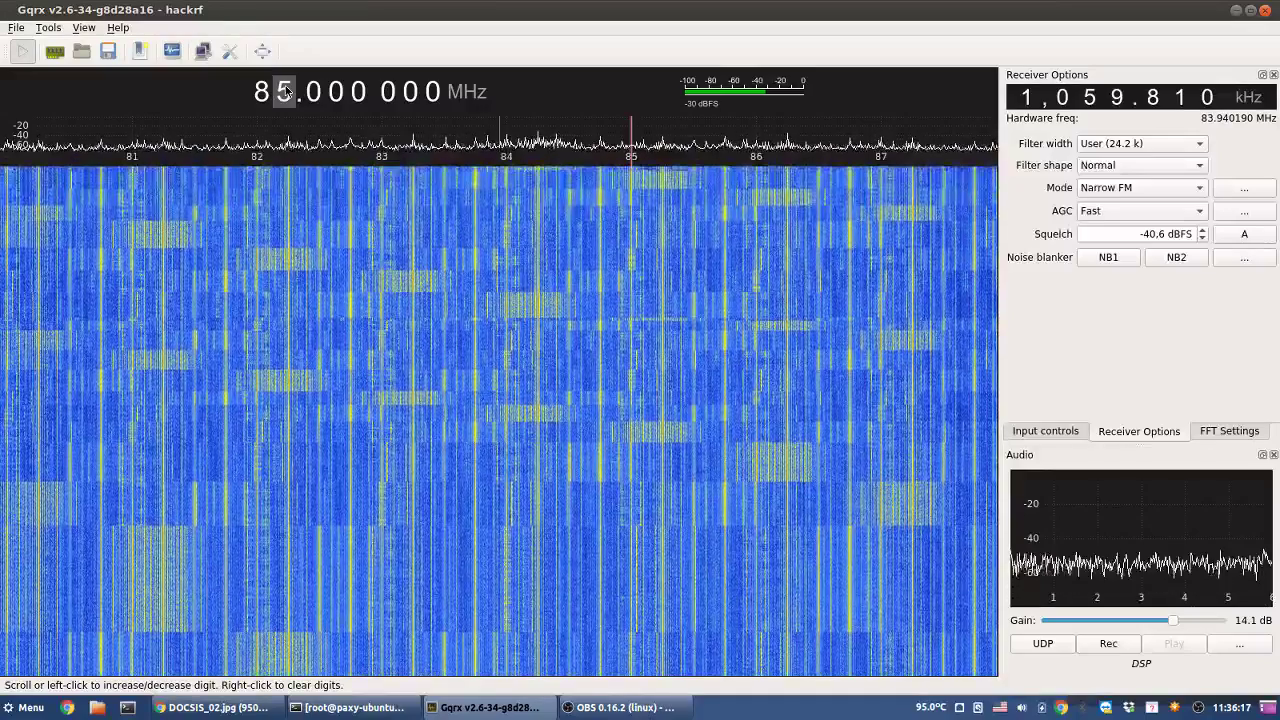
pyautogui.scroll(1, 285, 91)
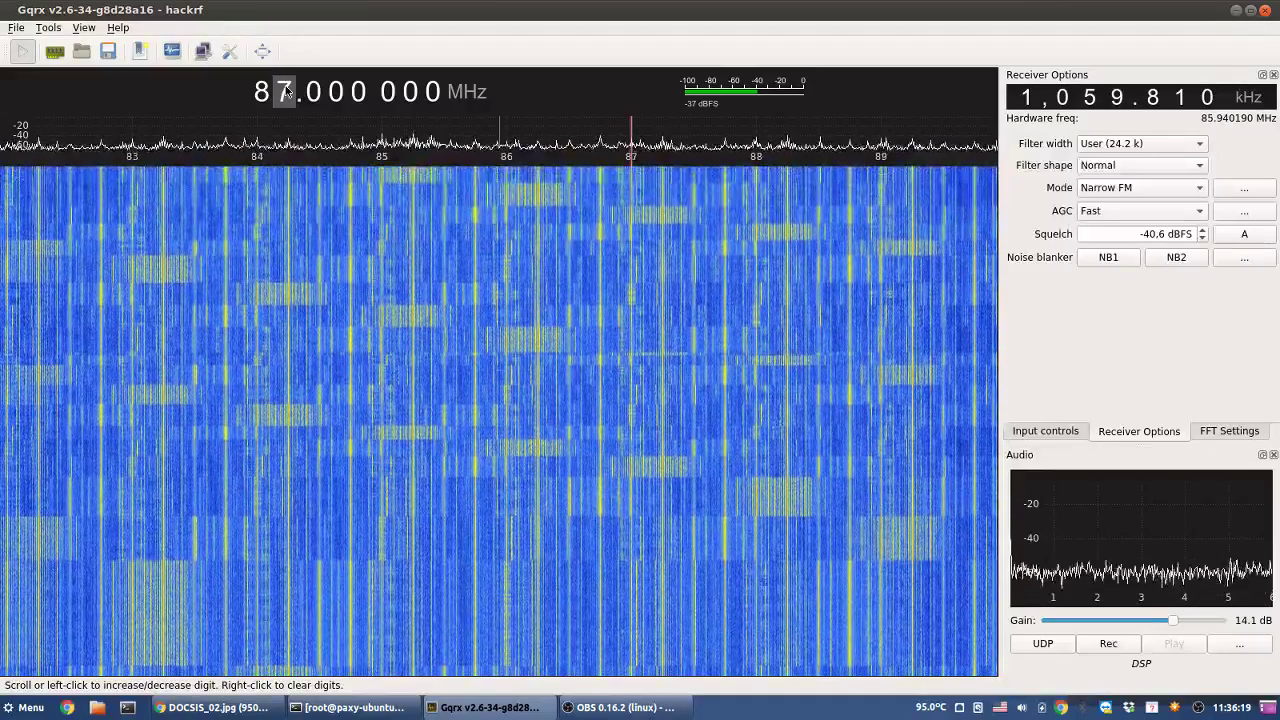
pyautogui.scroll(1, 285, 91)
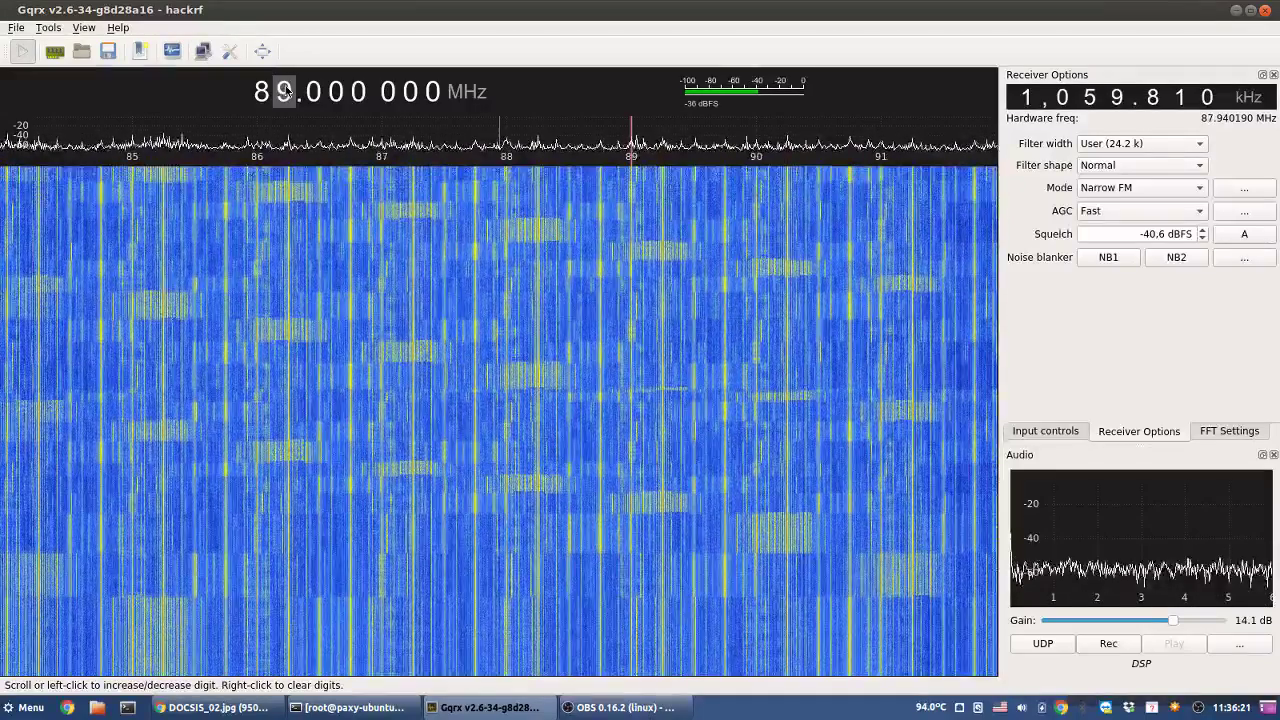
pyautogui.scroll(2, 285, 91)
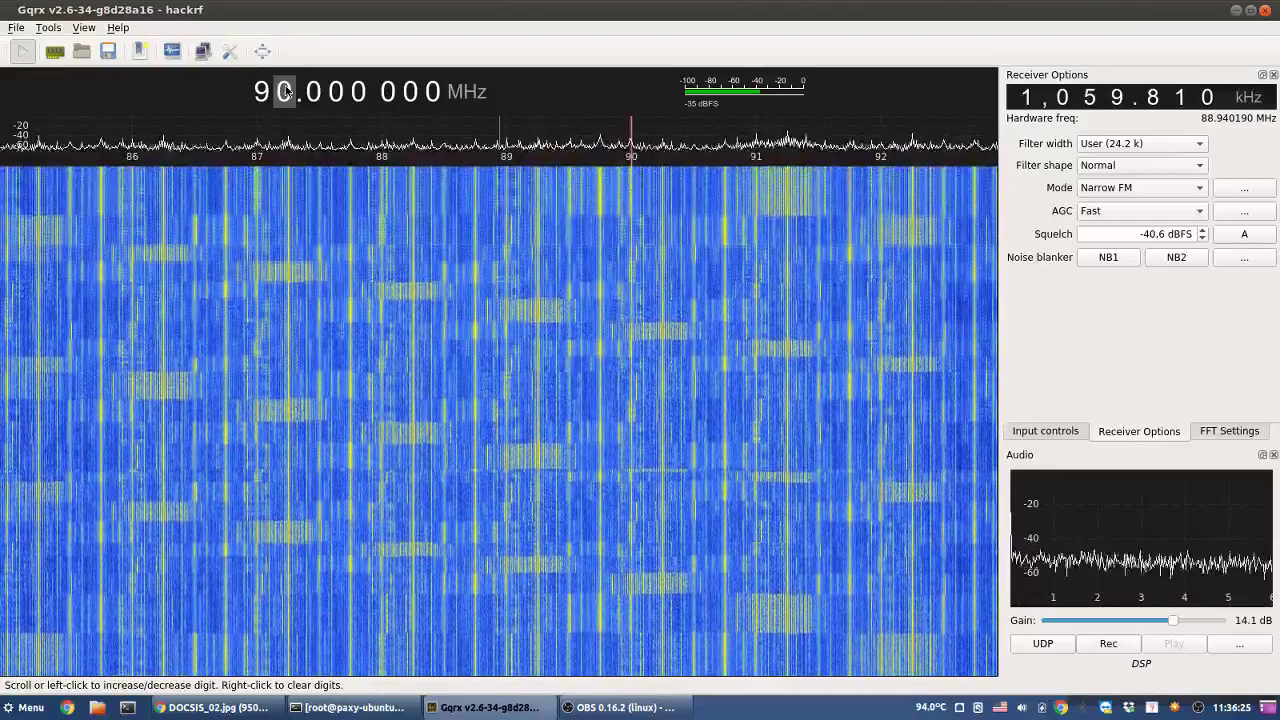
pyautogui.scroll(1, 285, 91)
pyautogui.scroll(2, 285, 91)
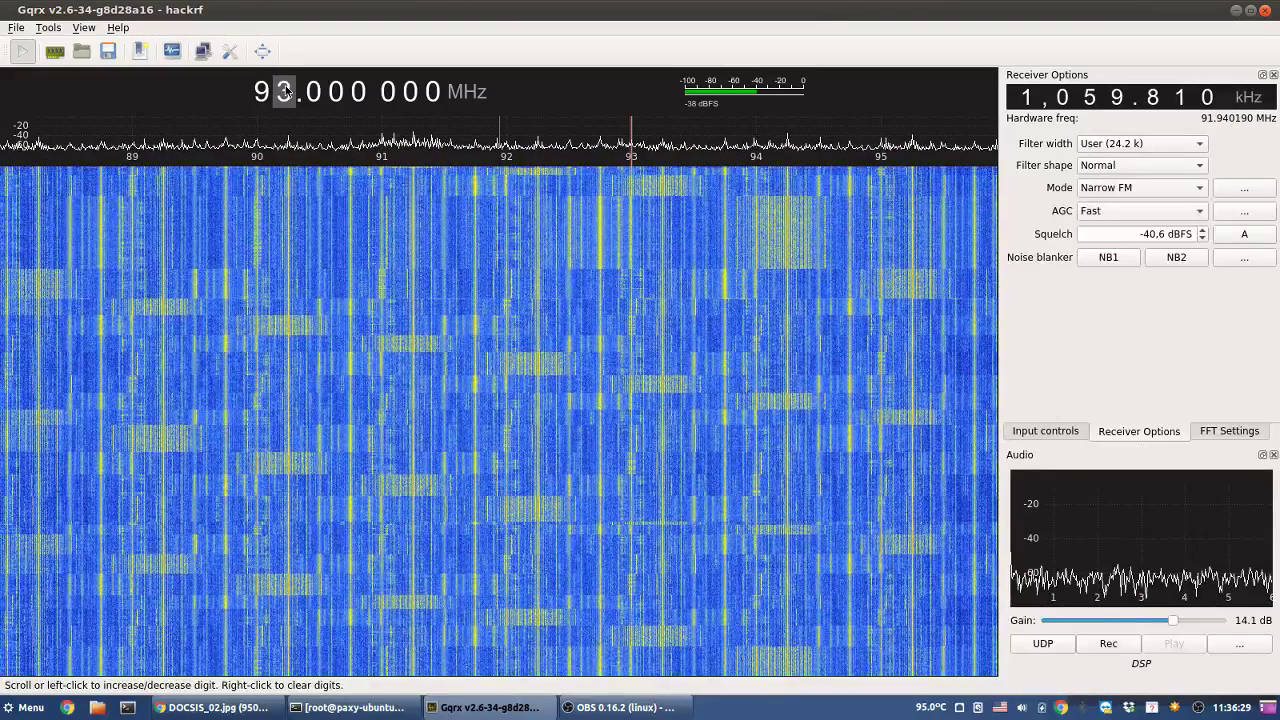
pyautogui.scroll(1, 285, 91)
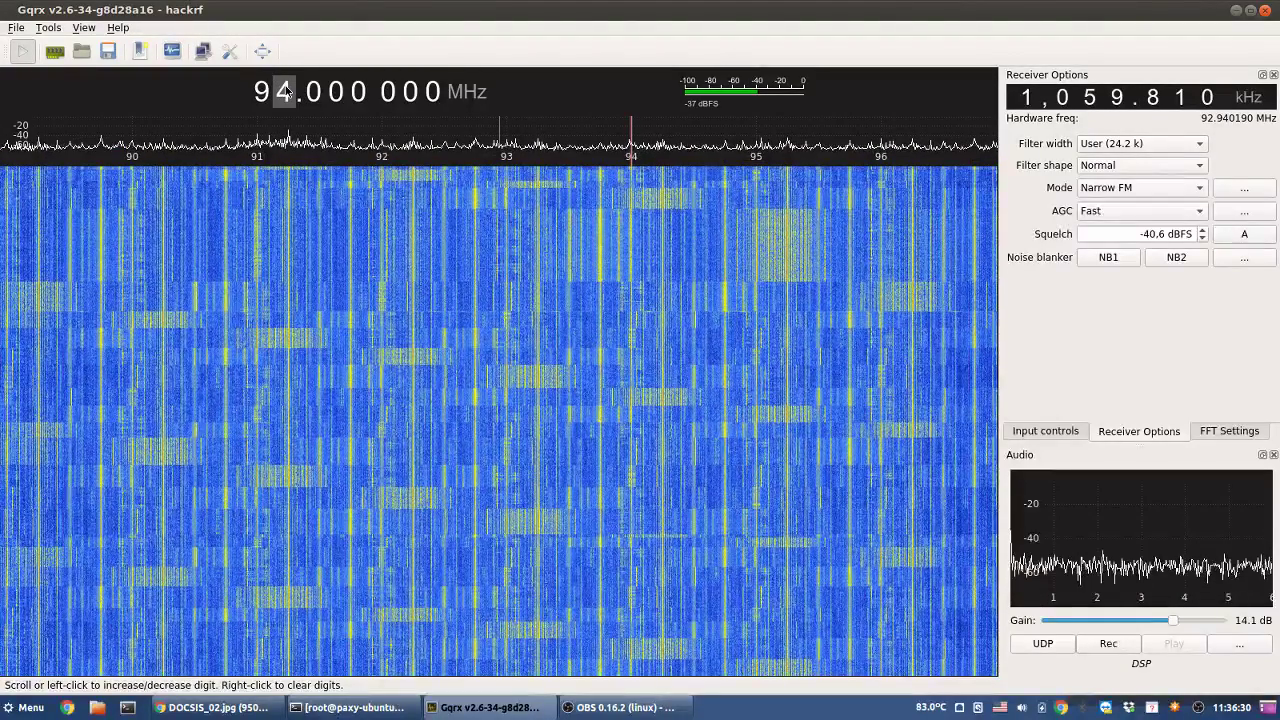
pyautogui.scroll(1, 285, 91)
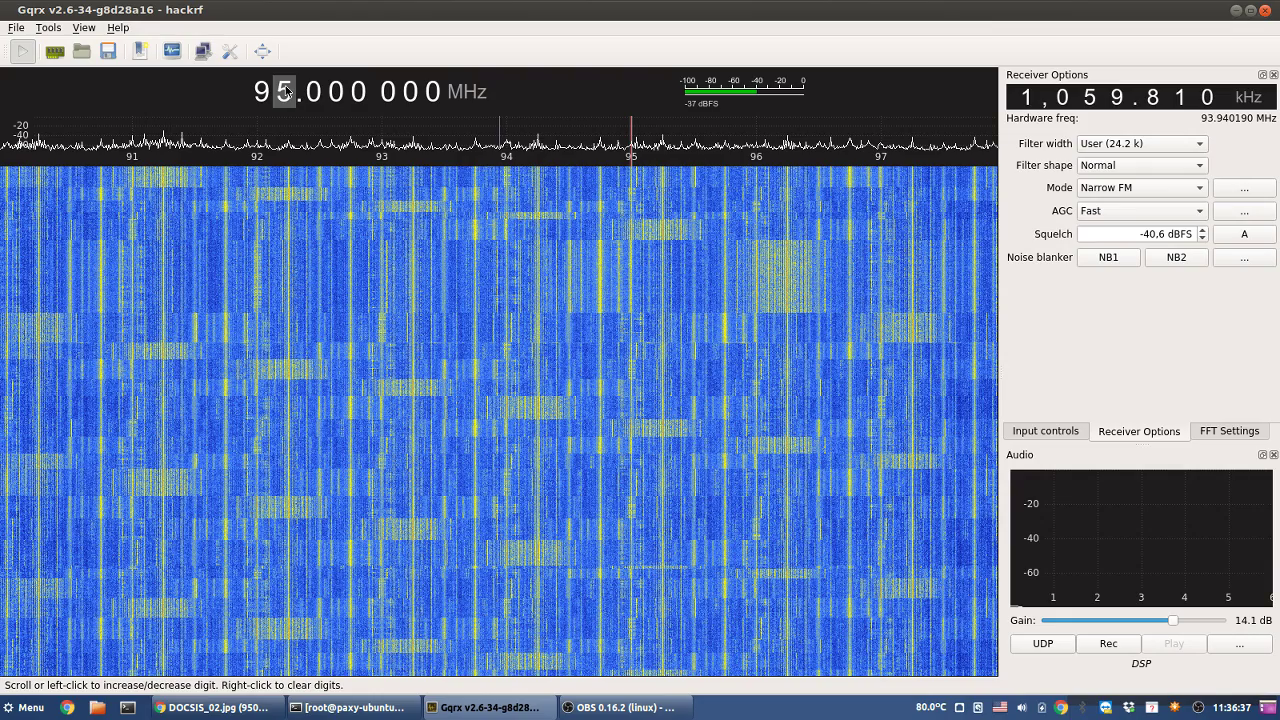
pyautogui.scroll(2, 285, 88)
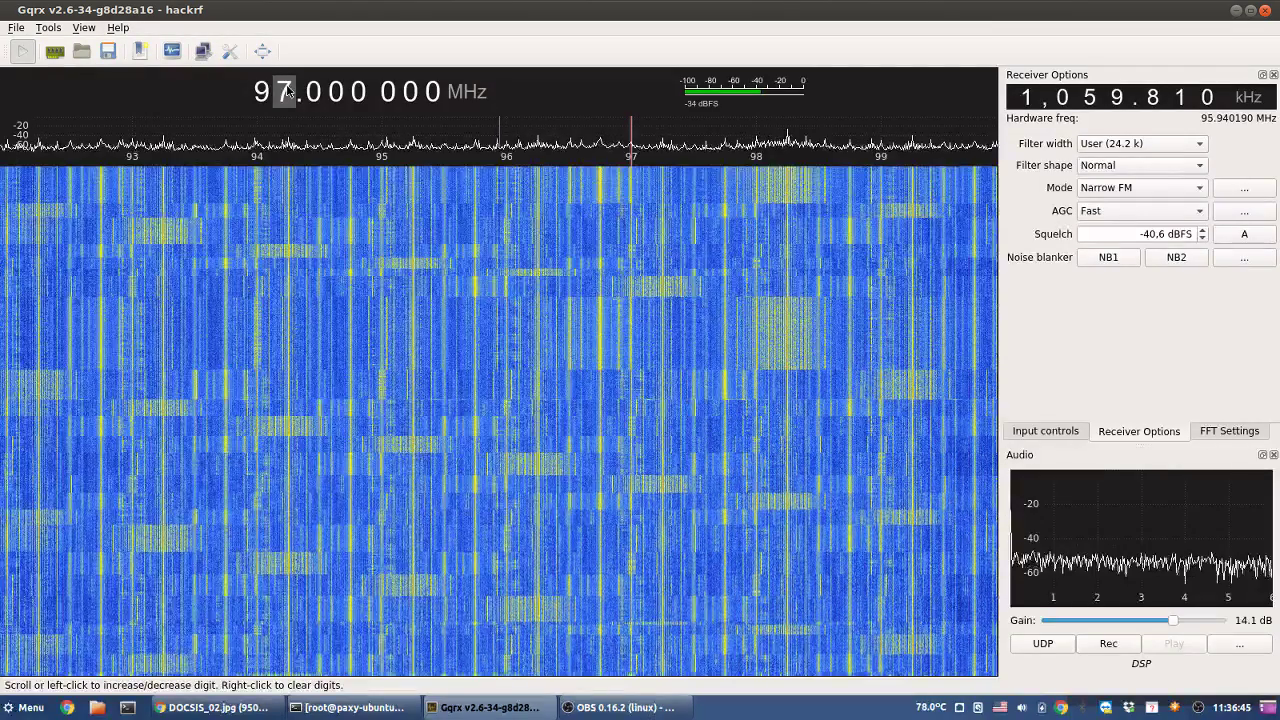
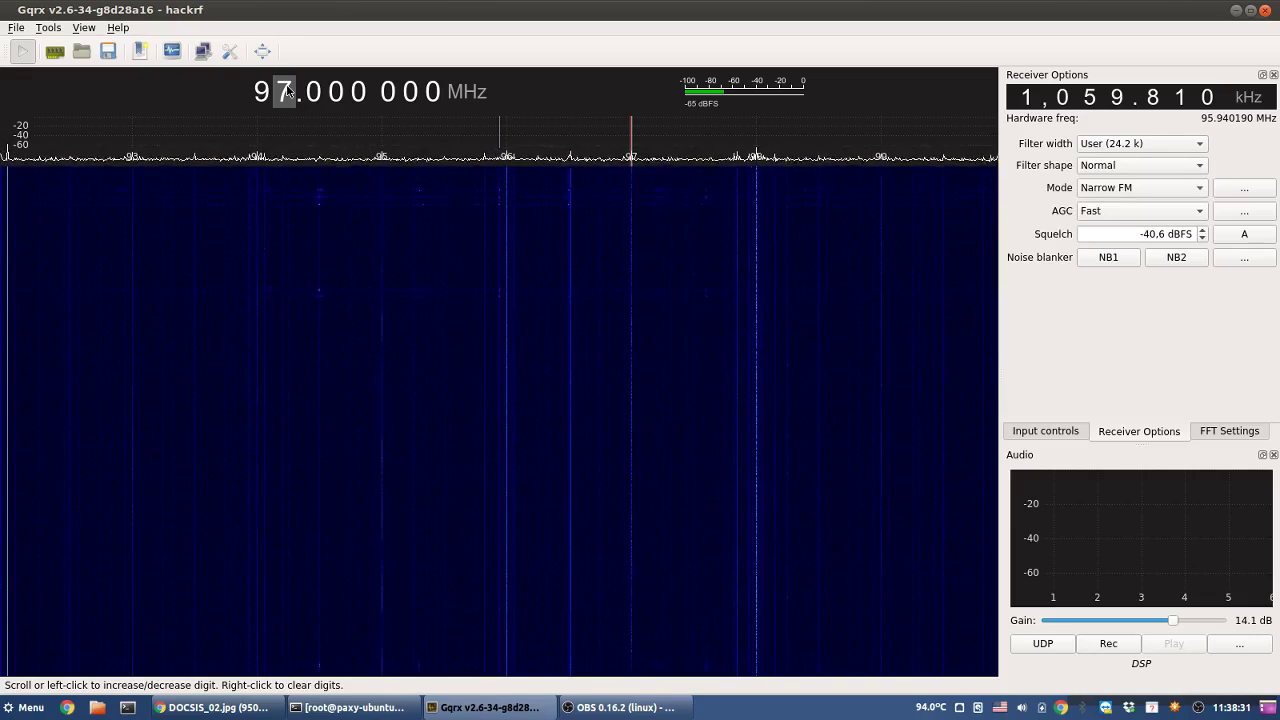
# - Tune down to 90 MHz and try hardware AGC, leaving it switched off
pyautogui.scroll(-7, 287, 92)
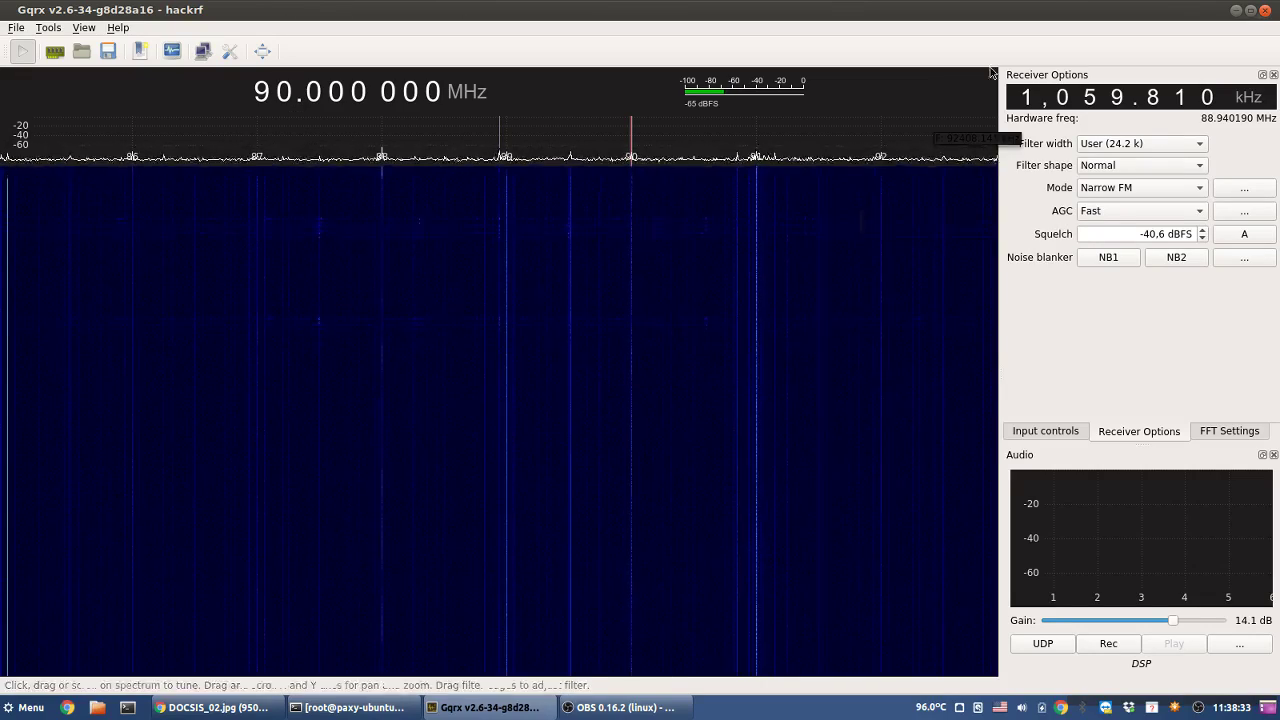
pyautogui.click(1045, 432)
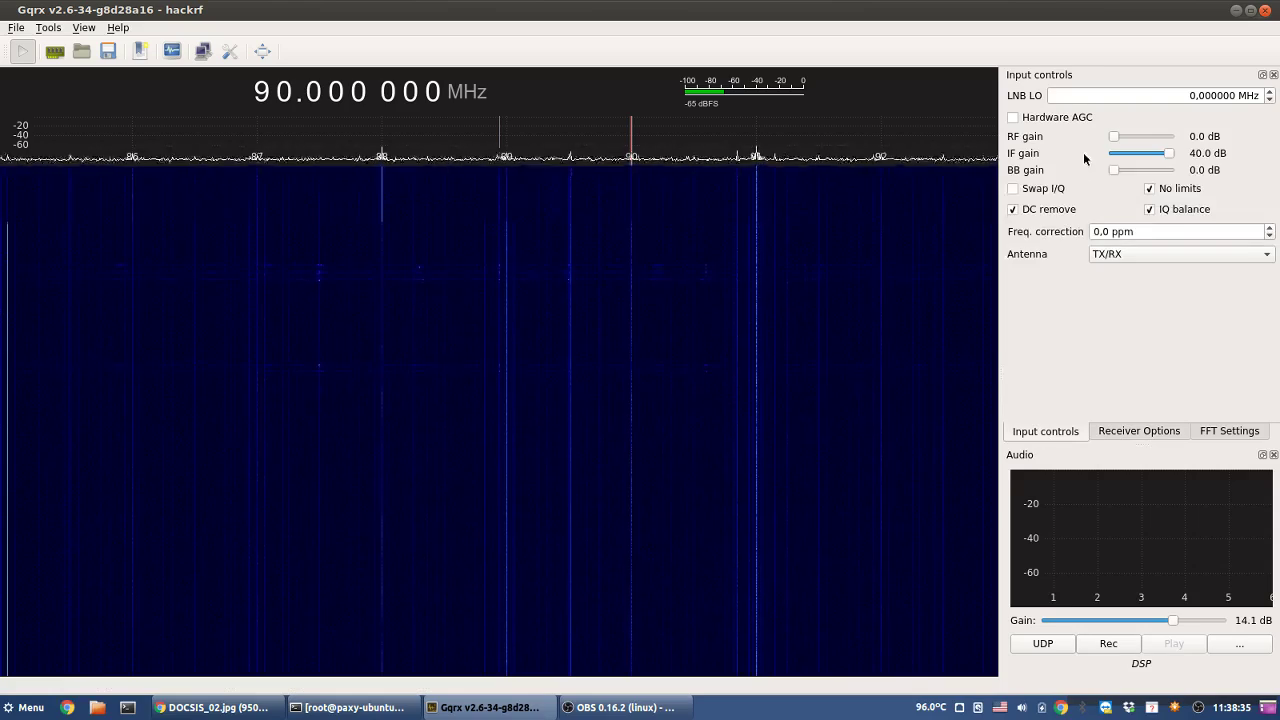
pyautogui.click(1062, 120)
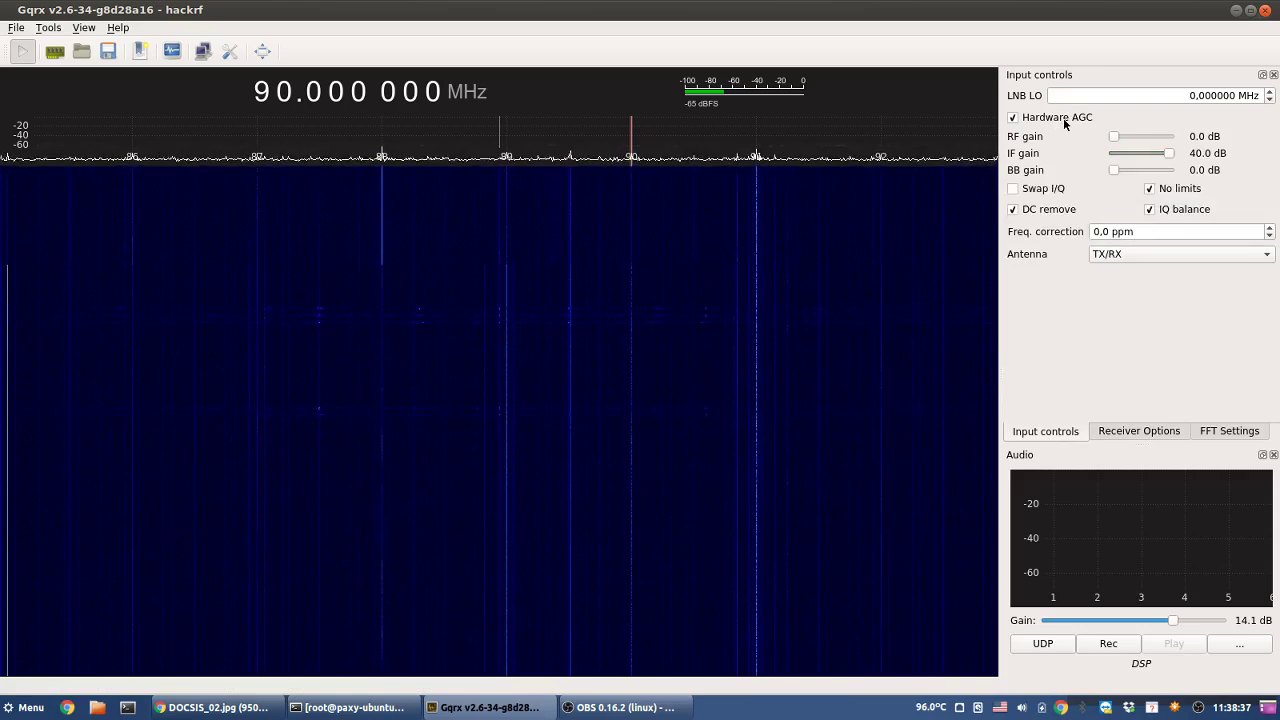
pyautogui.click(1063, 118)
# - Raise RF gain and set baseband gain to 36 dB, with IF gain at 40 dB
pyautogui.moveTo(1114, 136); pyautogui.dragTo(1031, 136)
pyautogui.click(1145, 137)
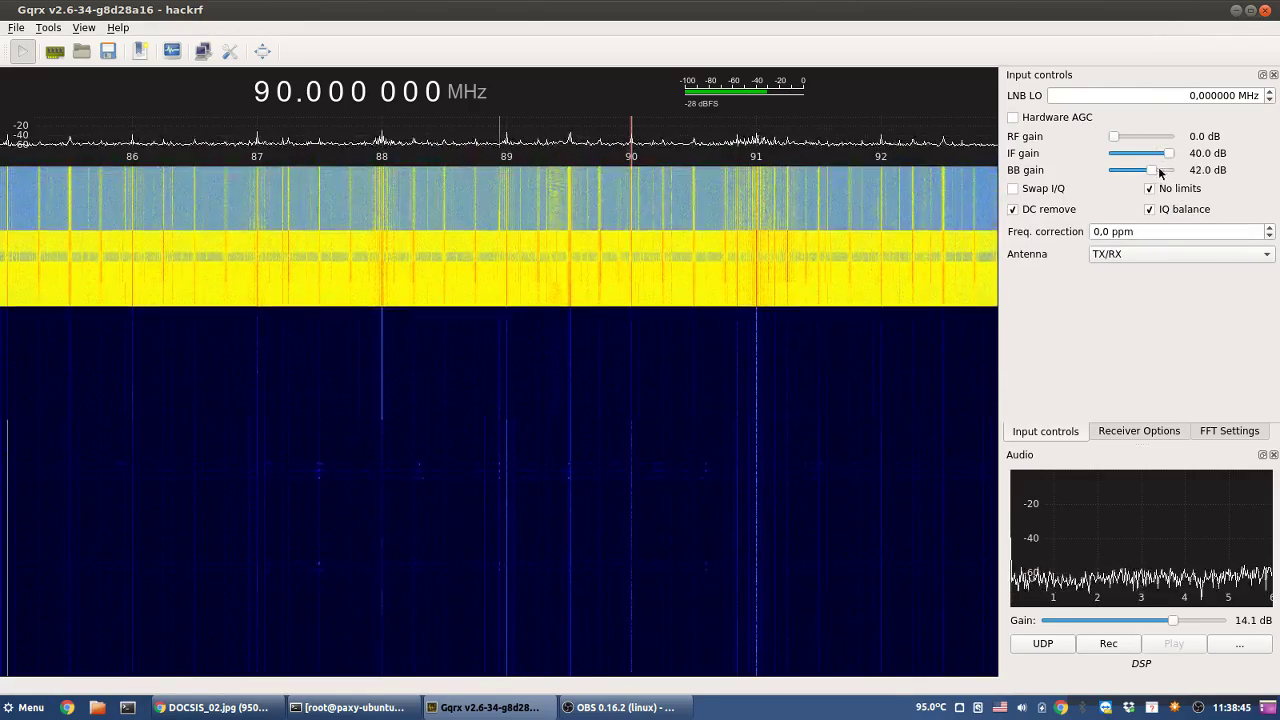
pyautogui.moveTo(1155, 171); pyautogui.dragTo(1151, 172)
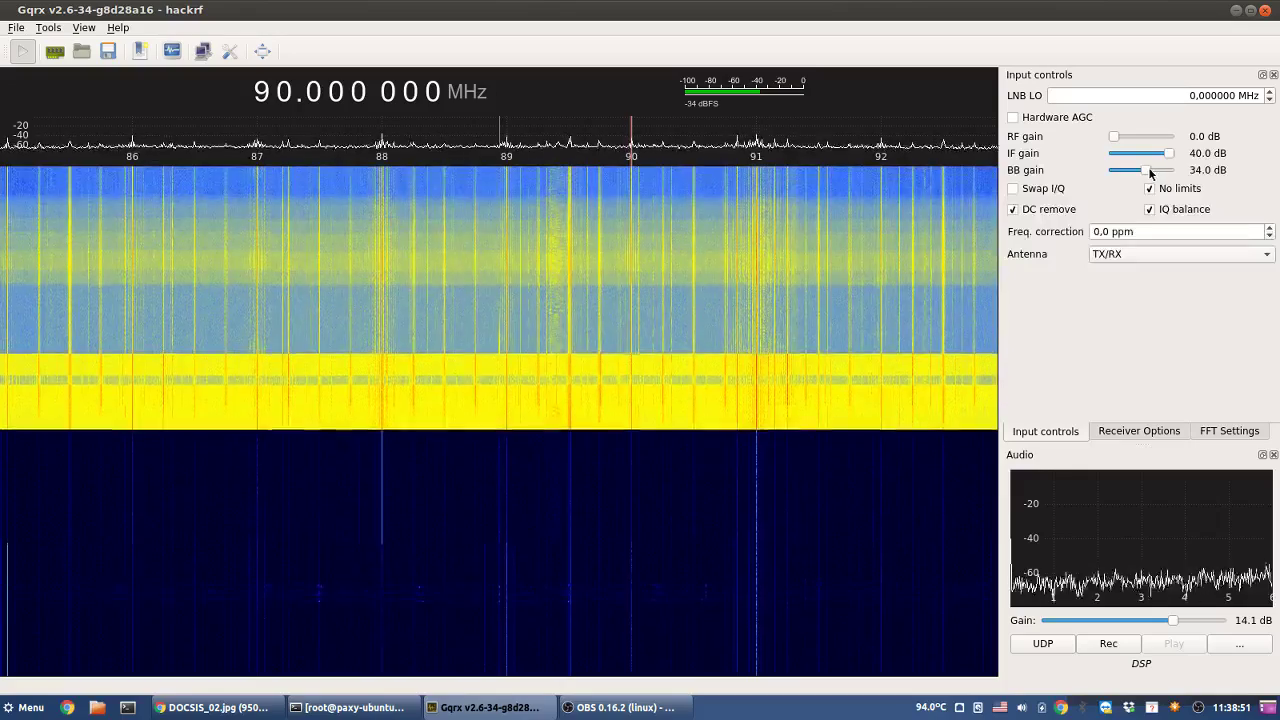
pyautogui.click(1151, 172)
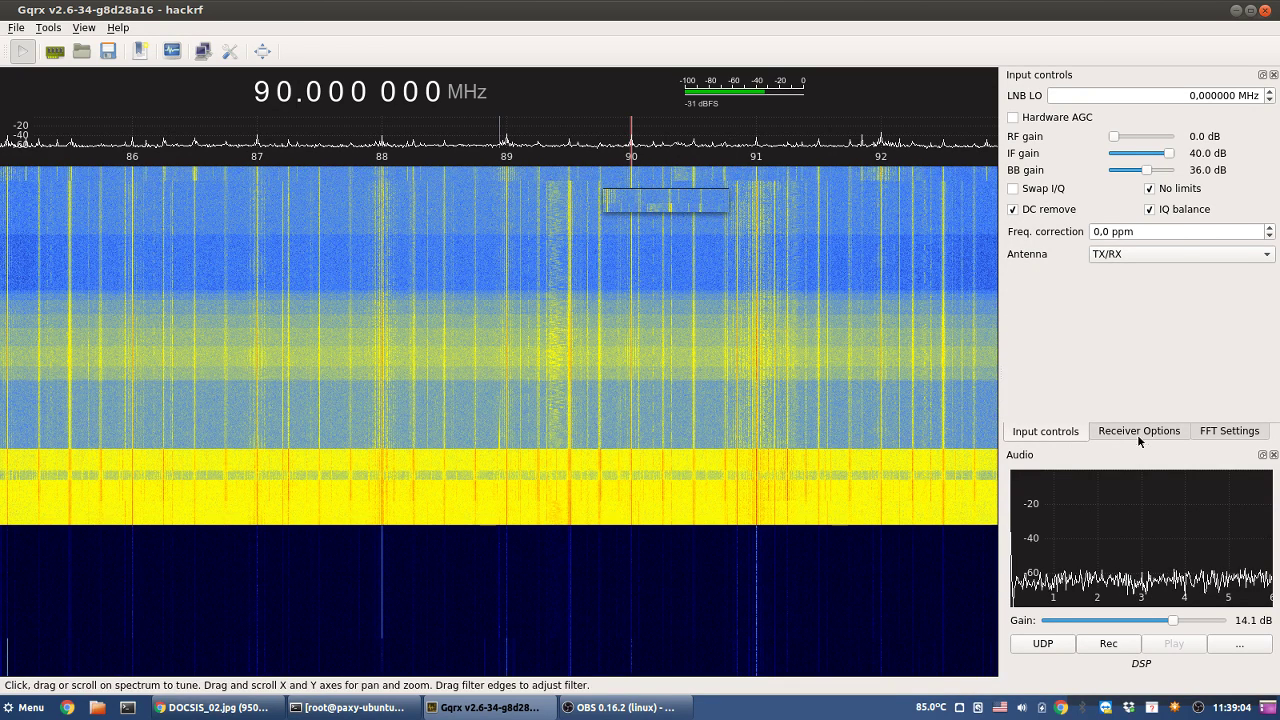
pyautogui.click(1138, 431)
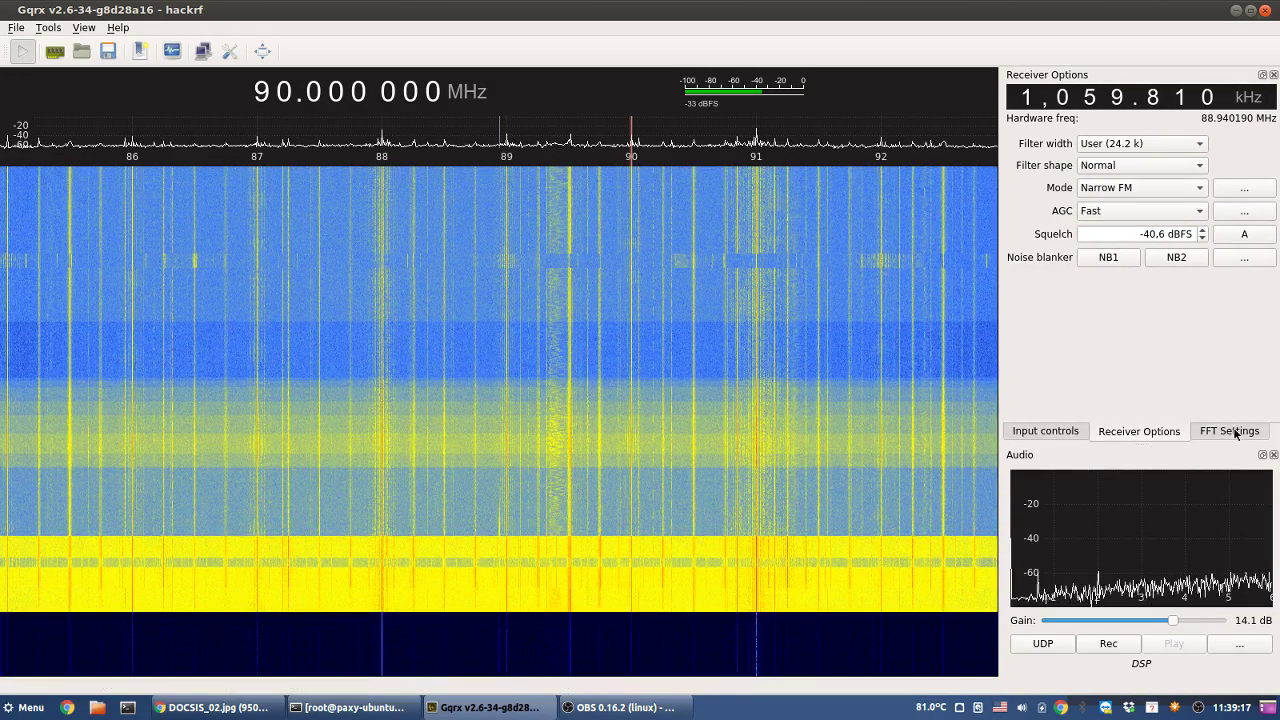
# - Tune onto the 89.51 MHz signal and try a 20x spectrum zoom before returning to 1x
pyautogui.click(1229, 431)
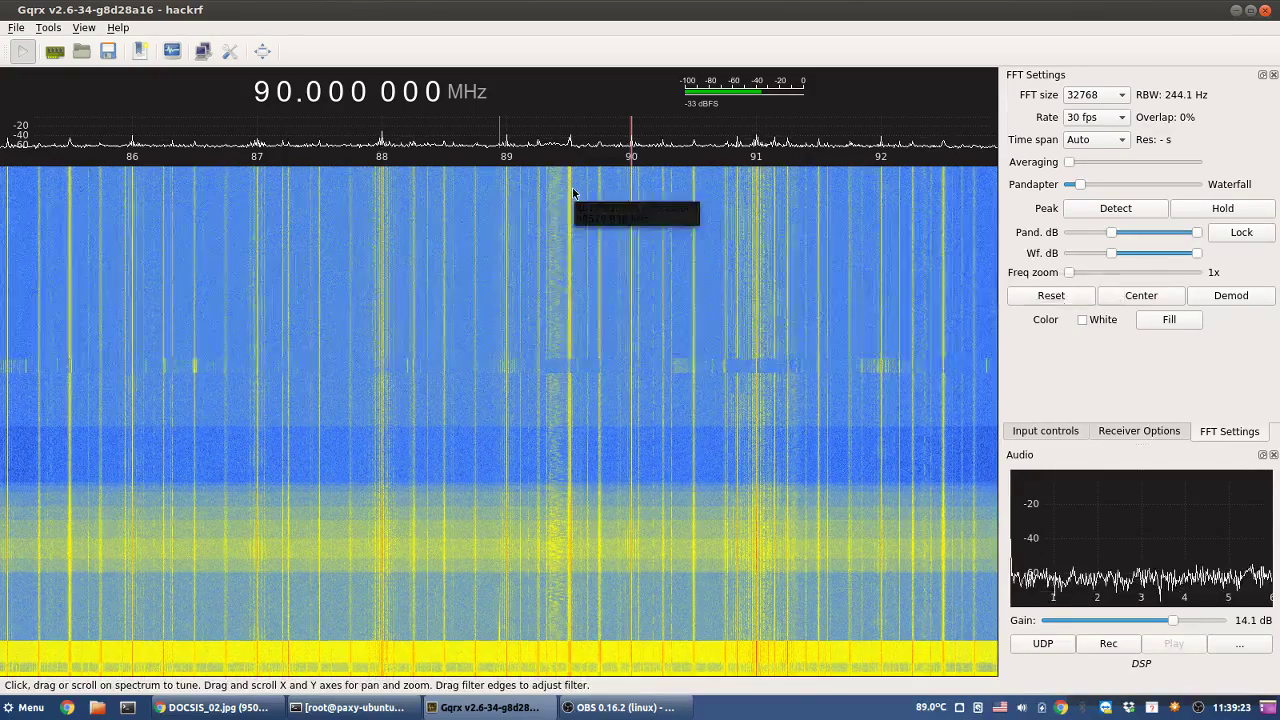
pyautogui.click(572, 193)
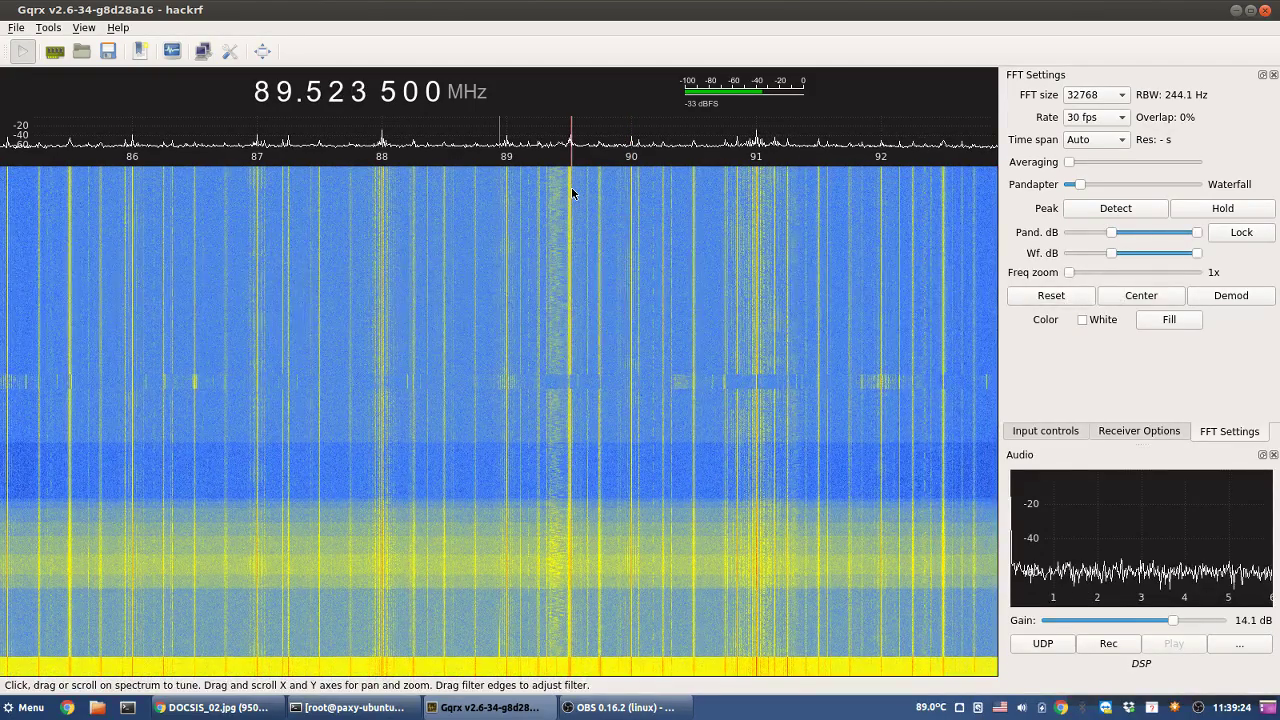
pyautogui.click(570, 193)
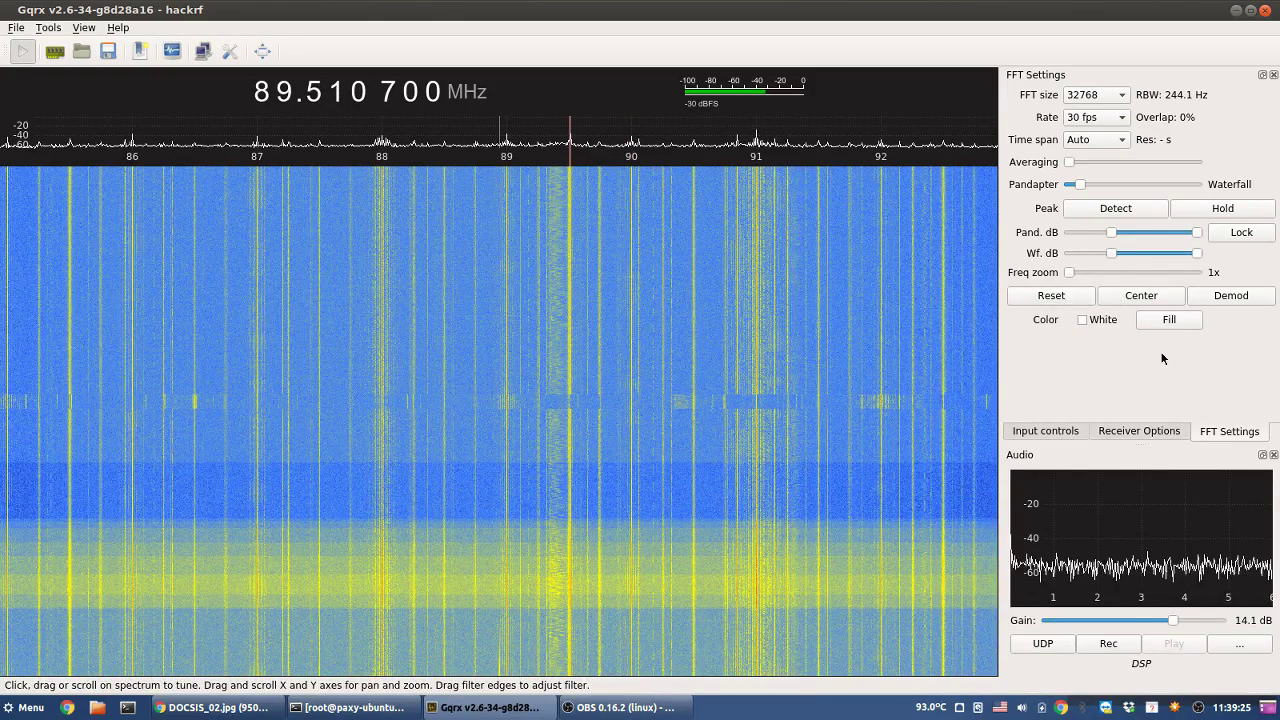
pyautogui.moveTo(1069, 272); pyautogui.dragTo(1117, 272)
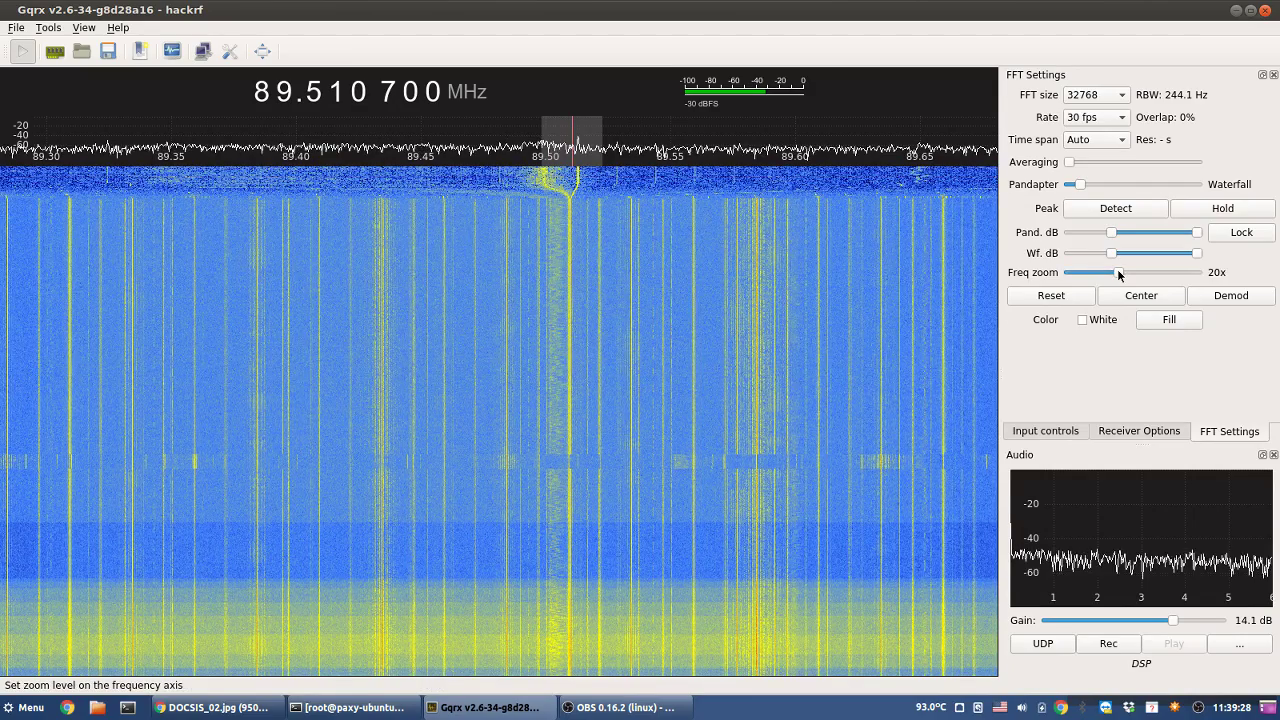
pyautogui.moveTo(1117, 272); pyautogui.dragTo(1031, 278)
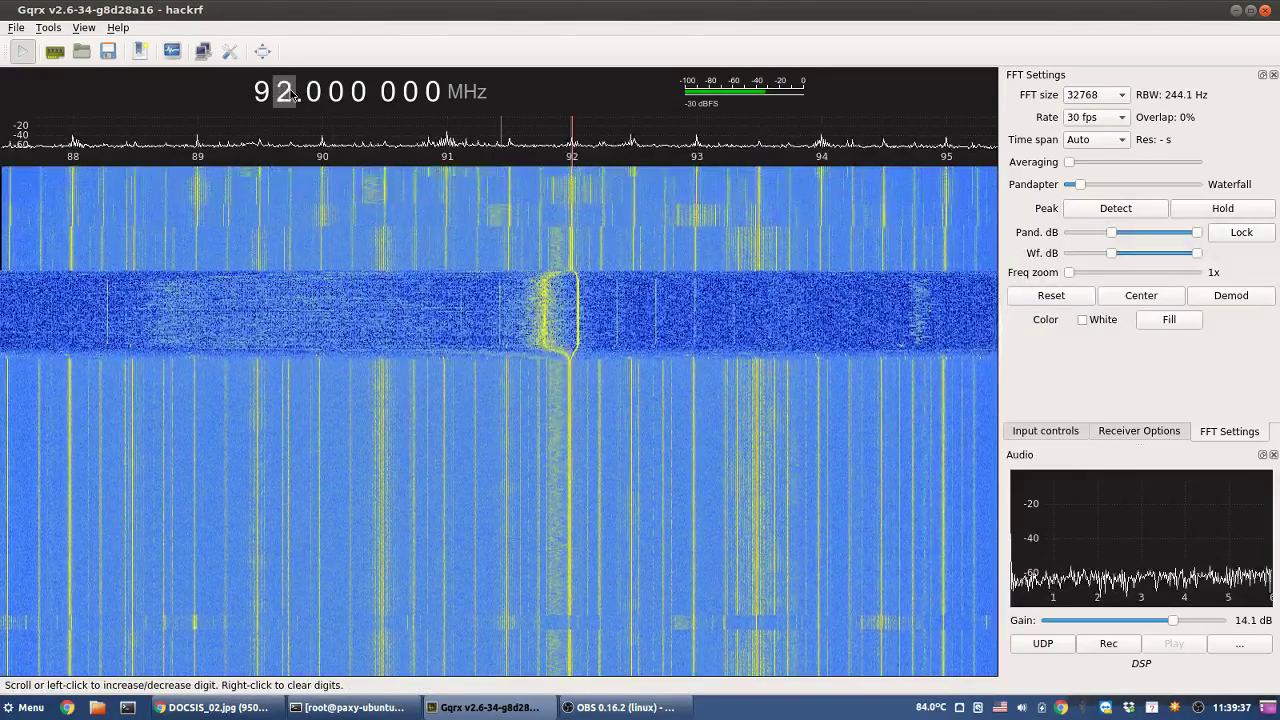
# - Step the MHz digit of the center frequency up from 90 toward 100 MHz
pyautogui.scroll(1, 293, 93)
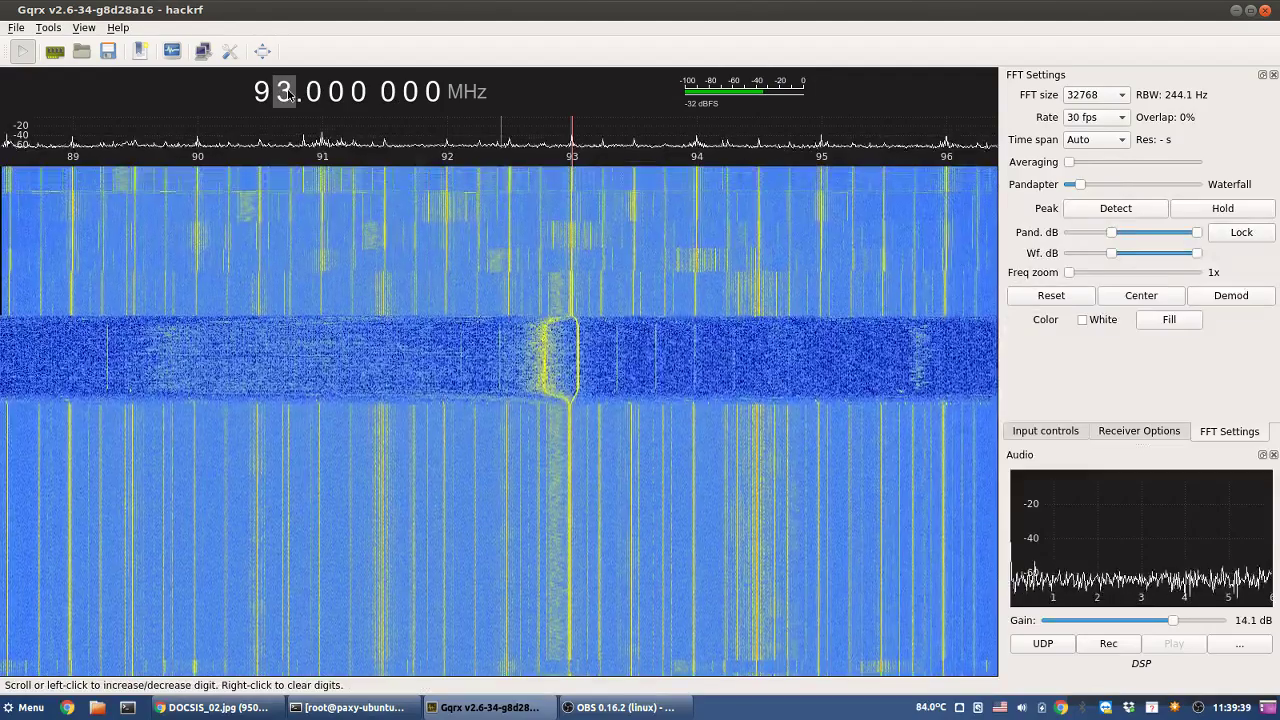
pyautogui.scroll(1, 287, 93)
pyautogui.scroll(1, 287, 93)
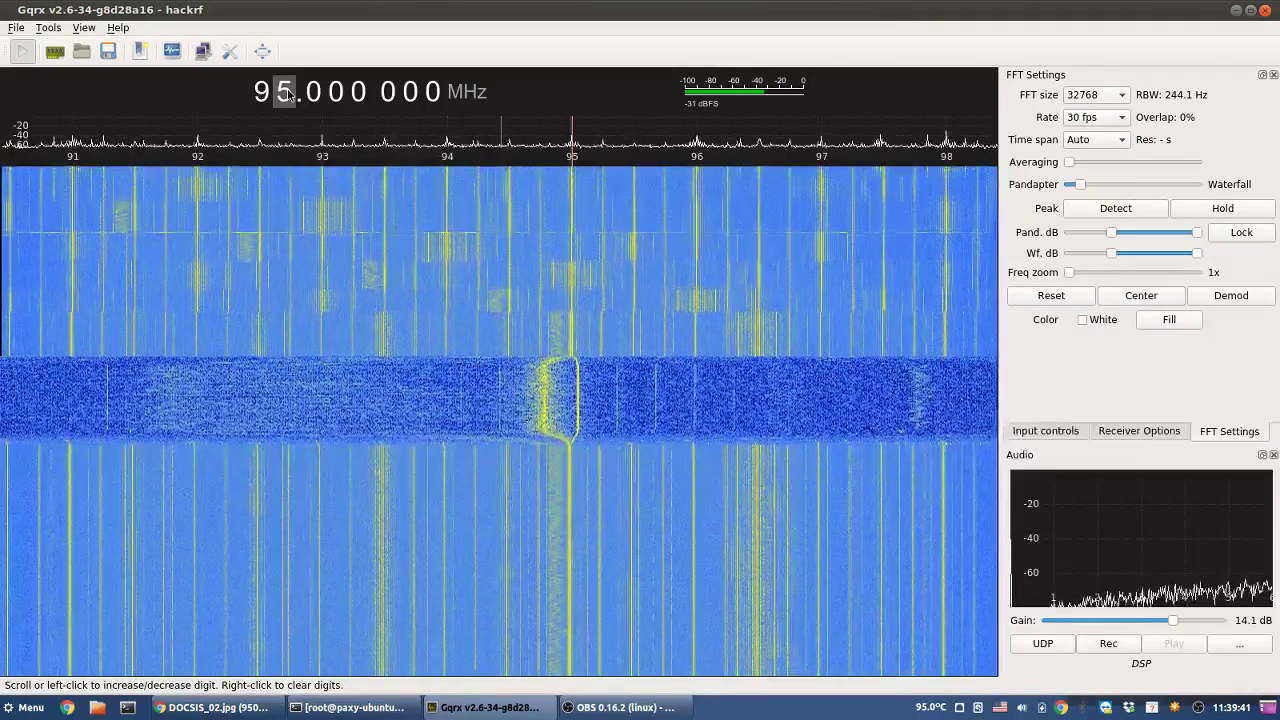
pyautogui.scroll(1, 287, 94)
pyautogui.scroll(1, 287, 94)
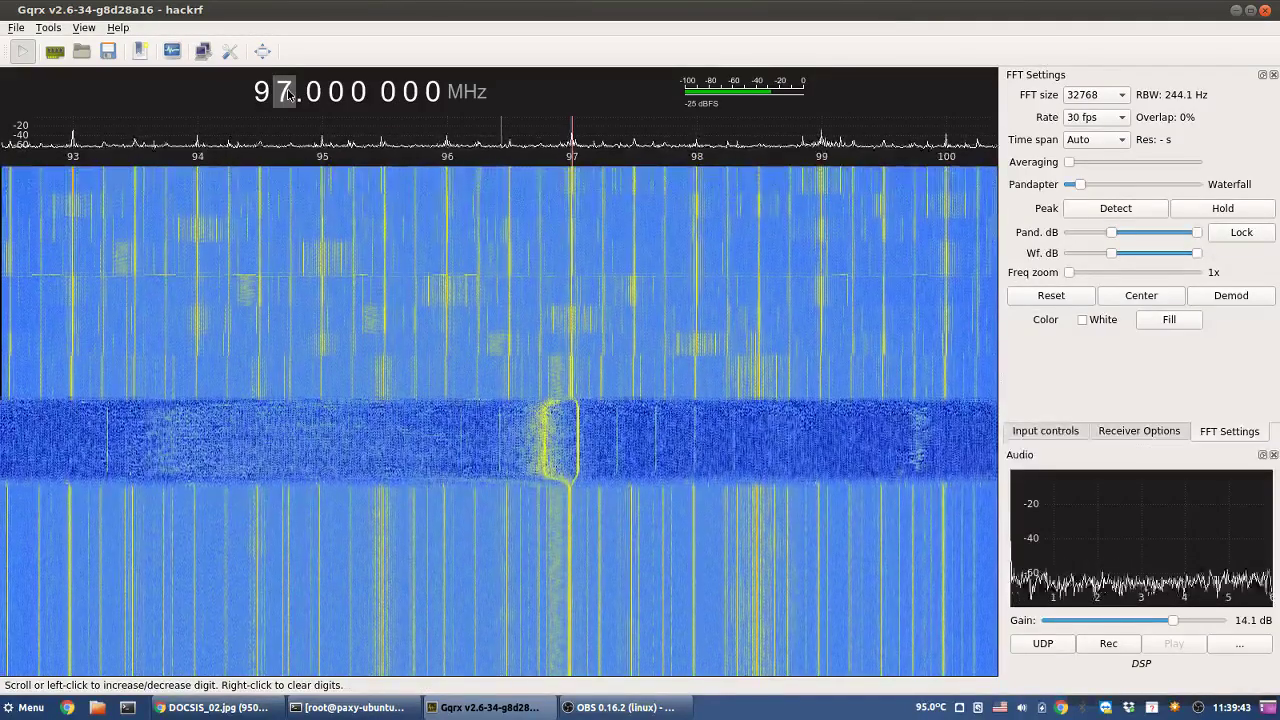
pyautogui.scroll(1, 289, 93)
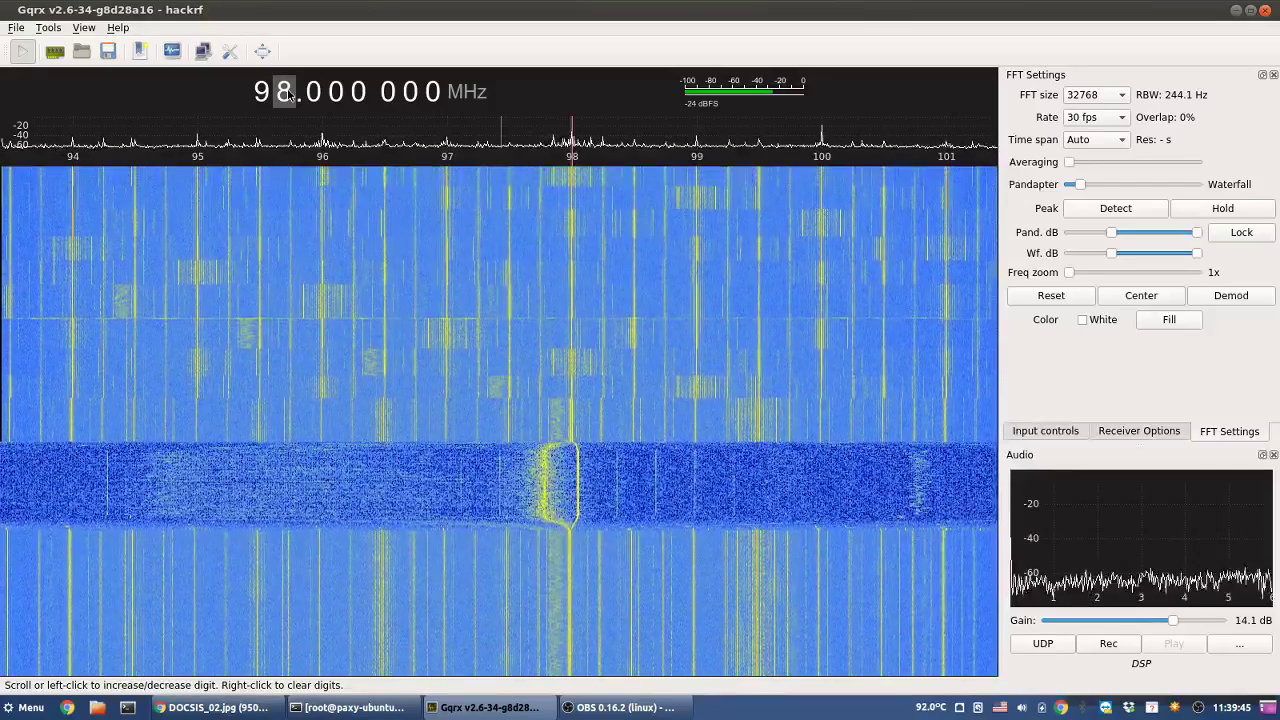
pyautogui.scroll(1, 289, 93)
pyautogui.scroll(1, 288, 93)
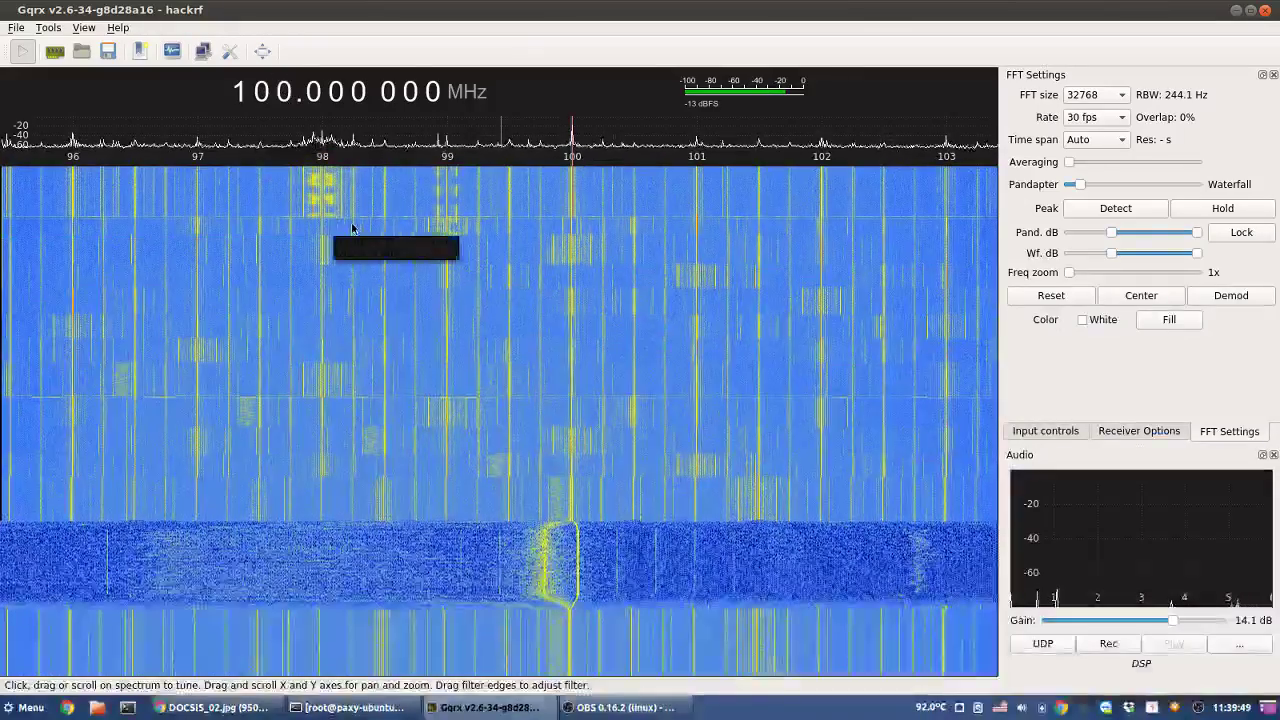
# - Settle the receiver on the strong FM station at 98.006 MHz
pyautogui.click(322, 204)
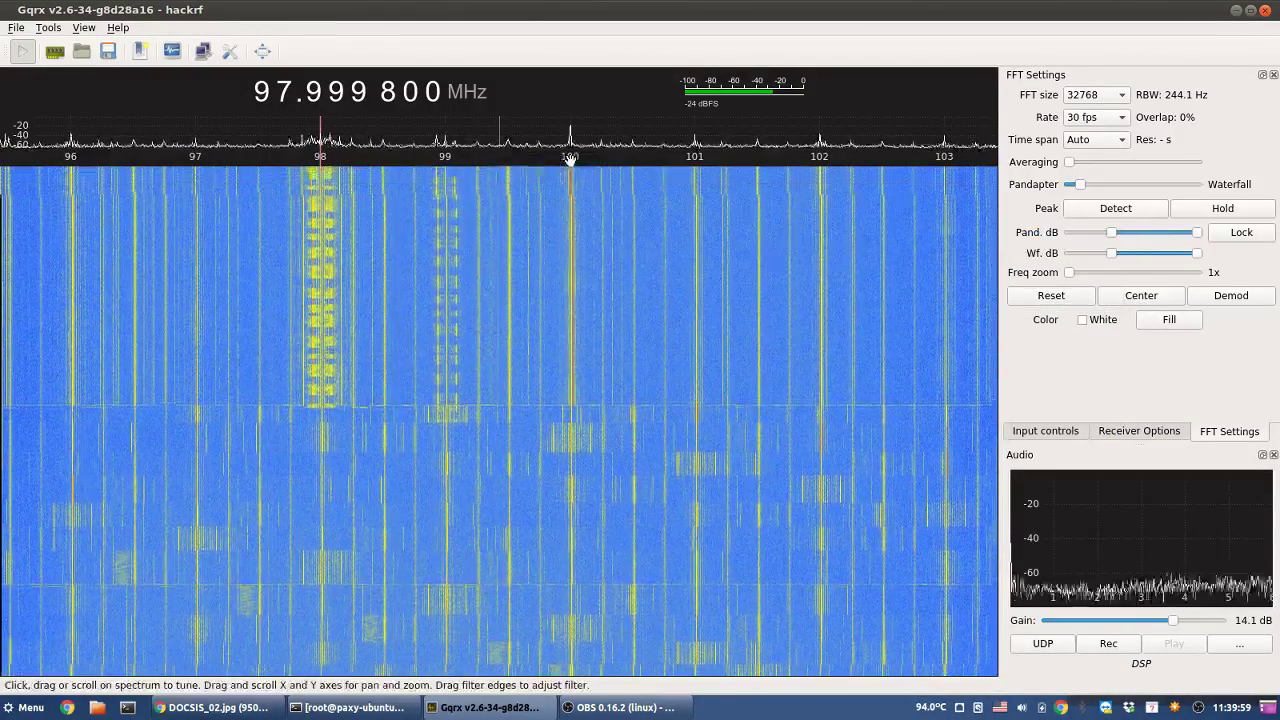
pyautogui.moveTo(571, 183); pyautogui.dragTo(572, 181)
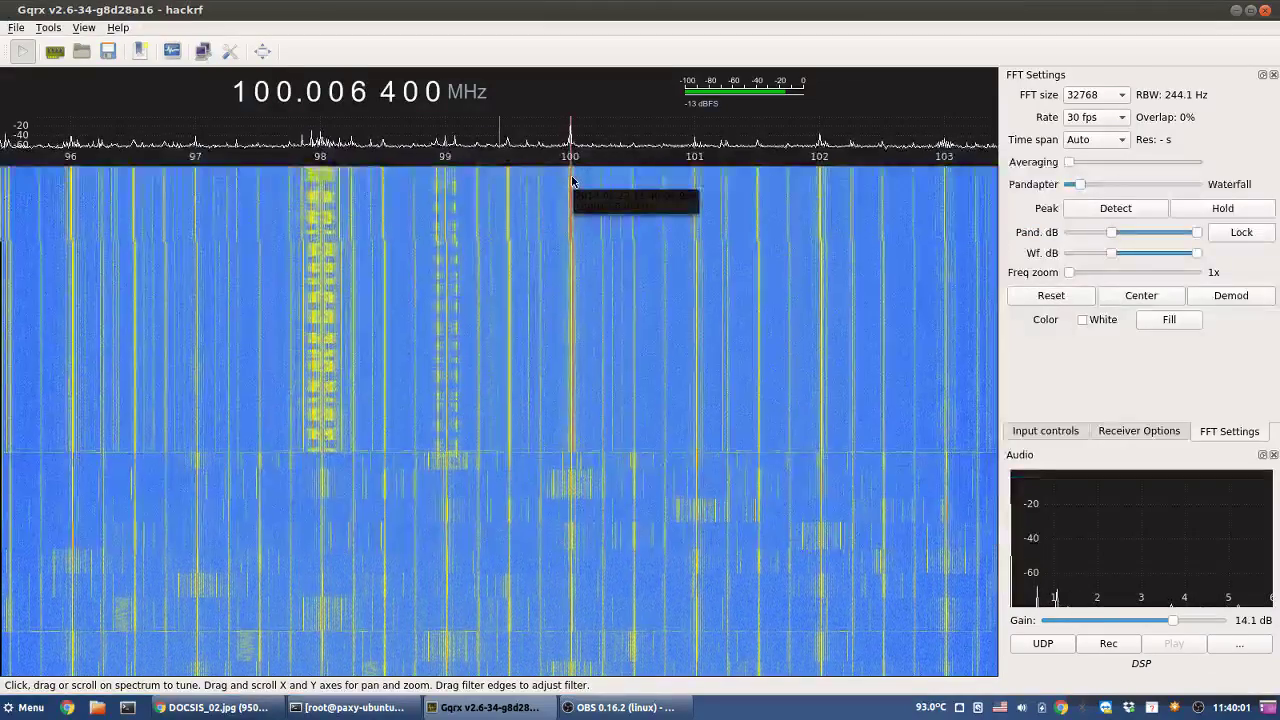
pyautogui.rightClick(292, 91)
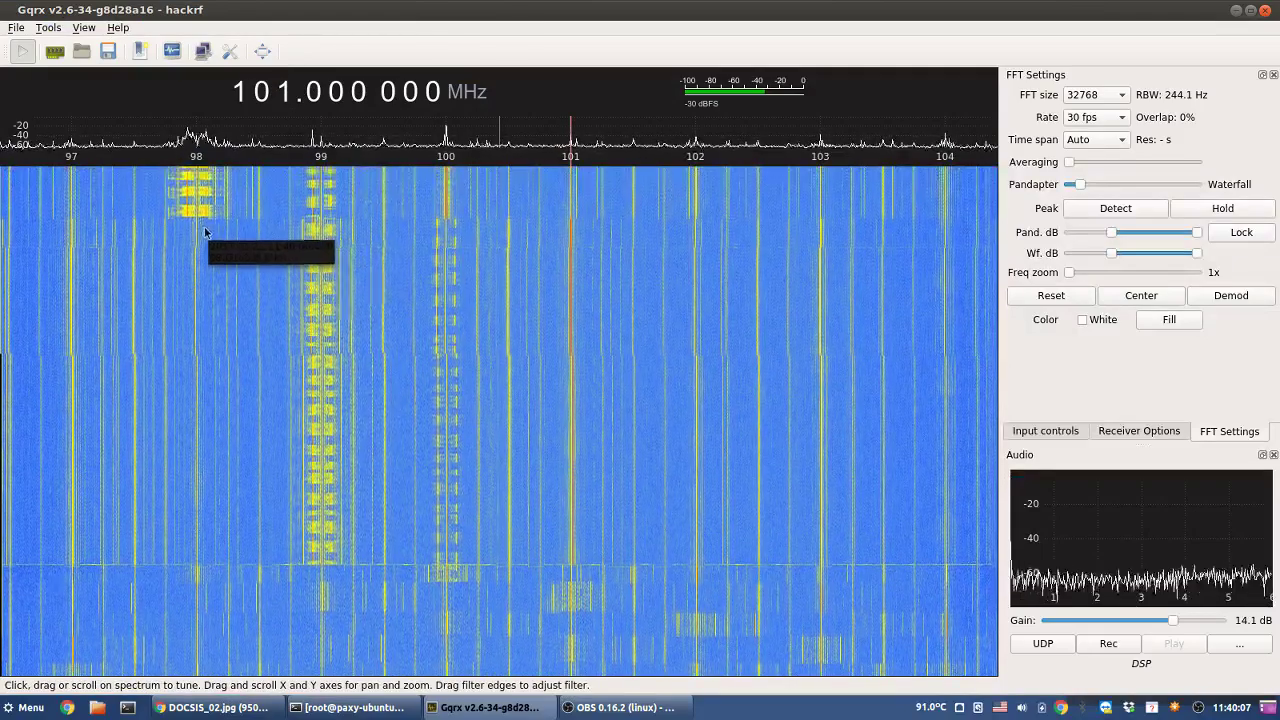
pyautogui.moveTo(195, 216); pyautogui.dragTo(198, 216)
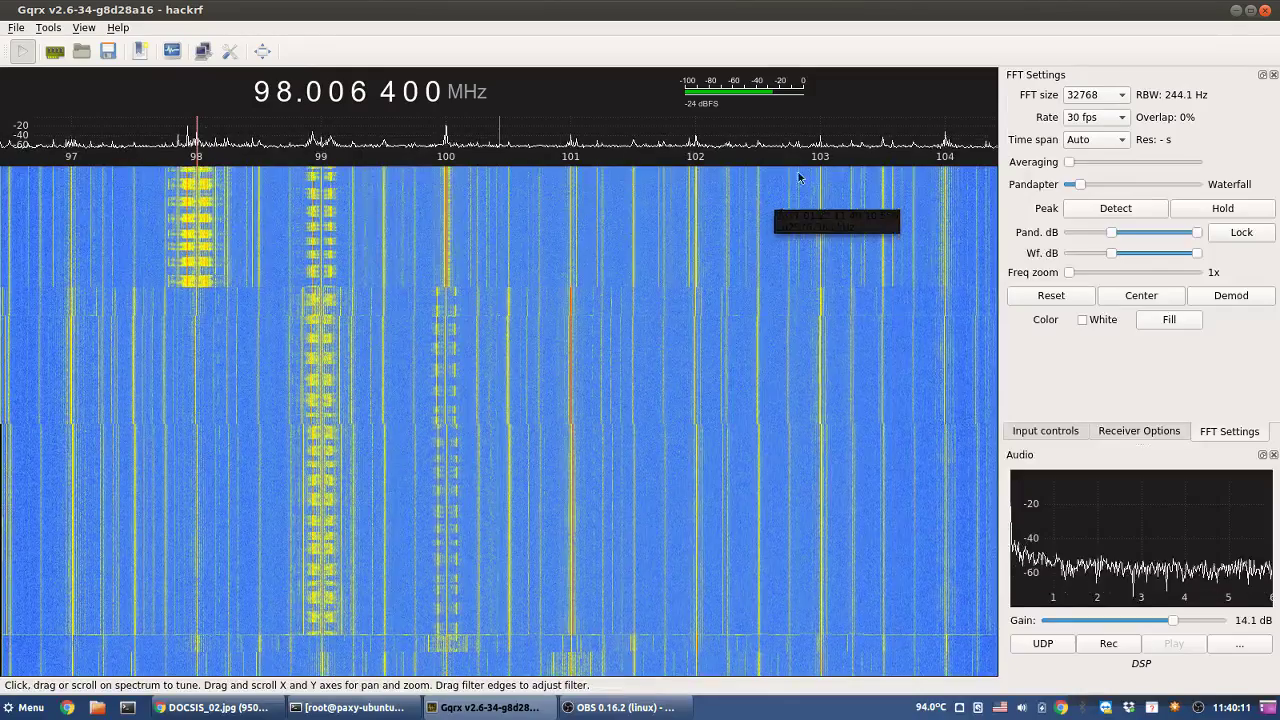
# - Change the demodulator mode from narrow FM to WFM (stereo) for the 98 MHz station
pyautogui.click(1119, 433)
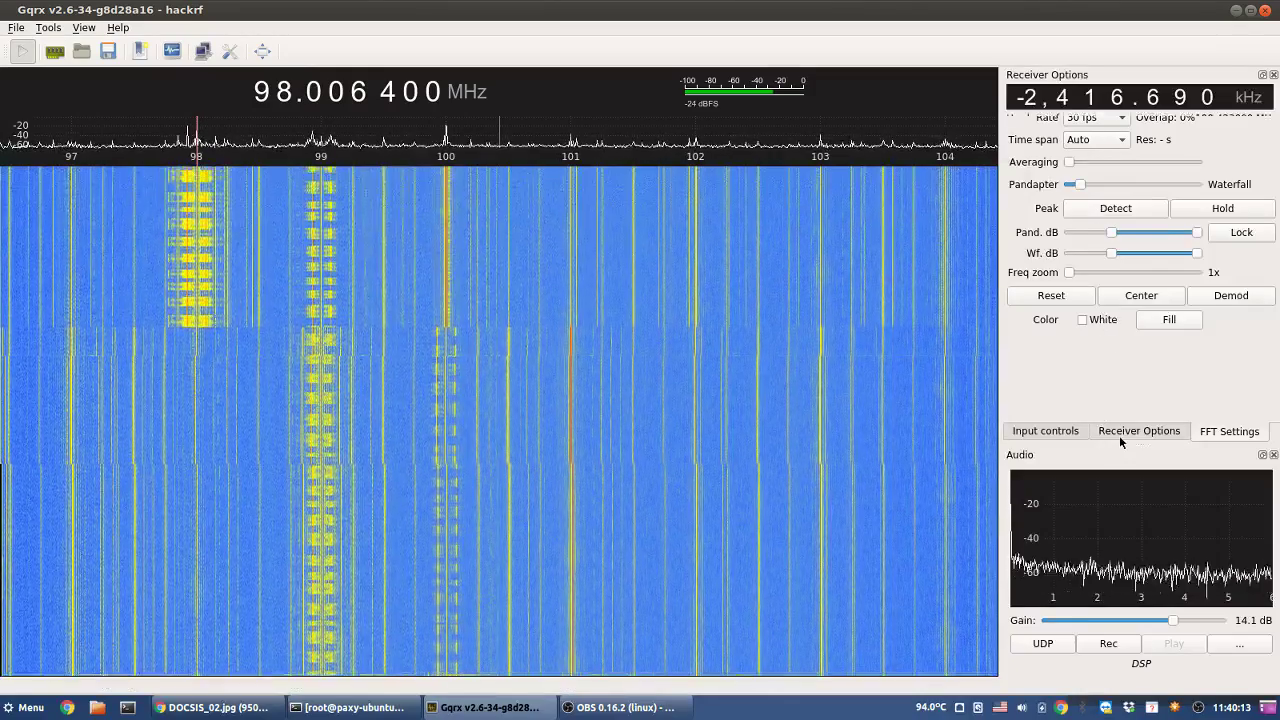
pyautogui.click(1132, 188)
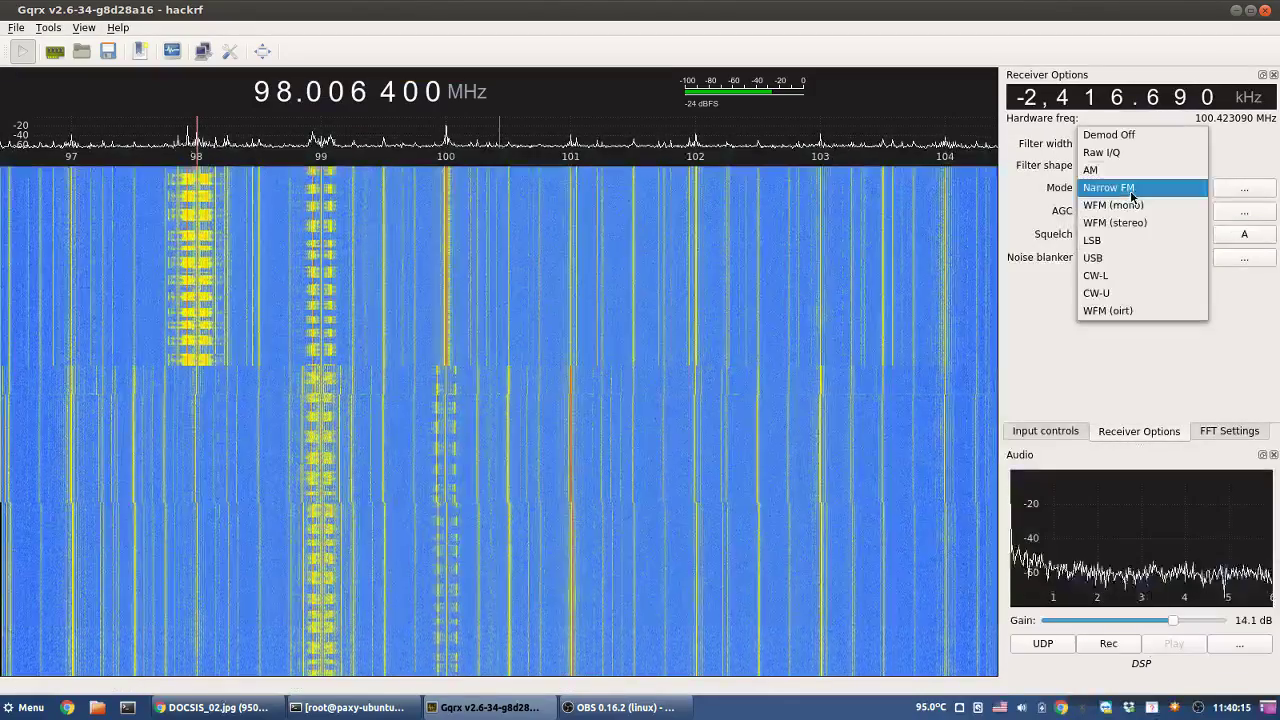
pyautogui.click(1127, 222)
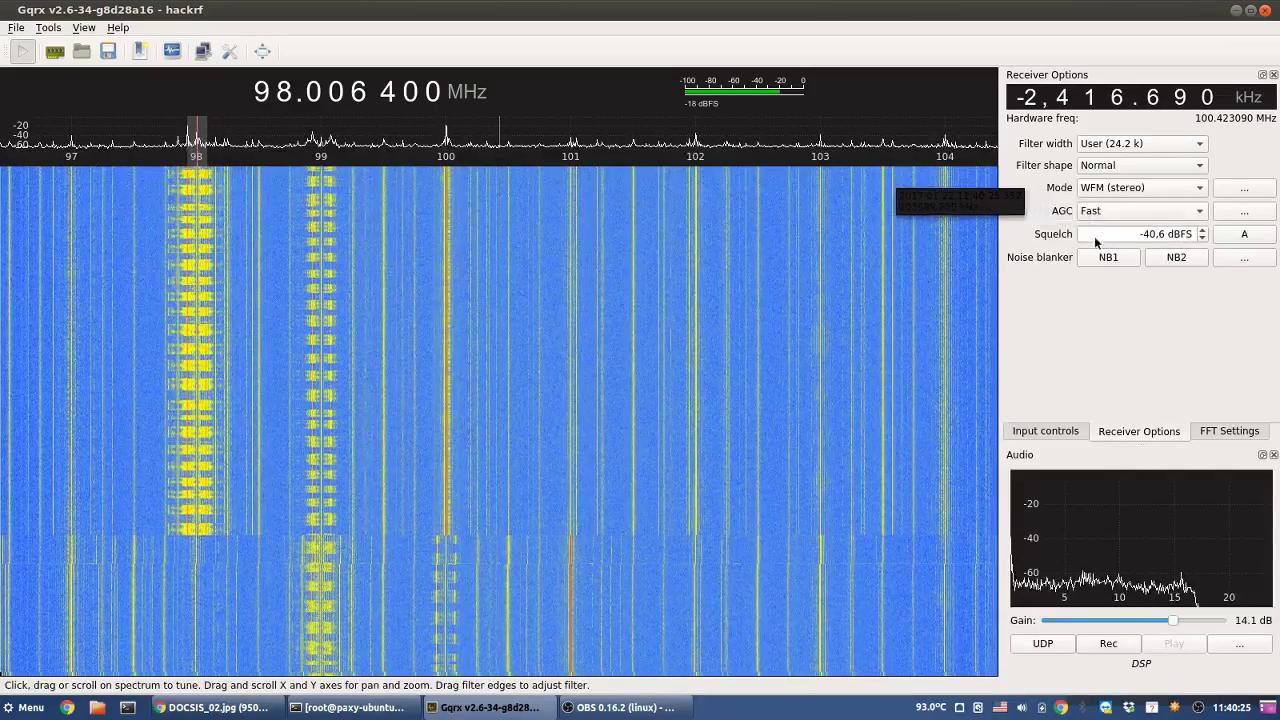
pyautogui.click(1203, 434)
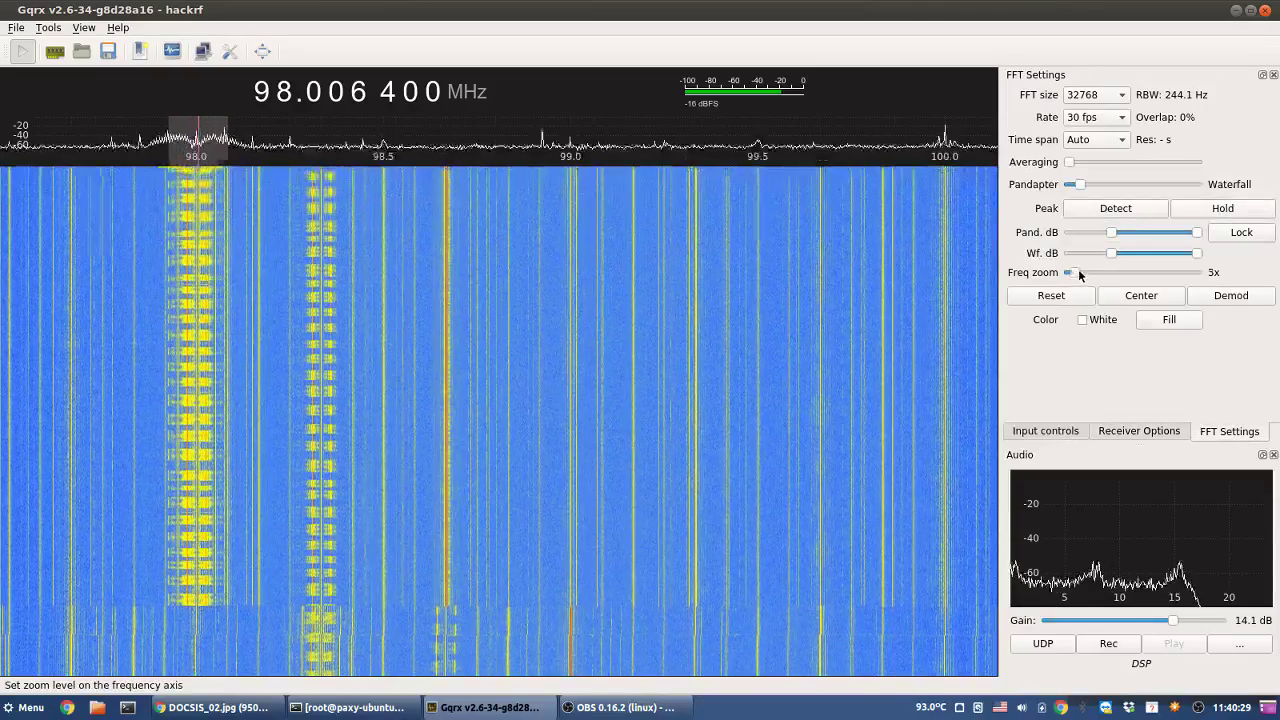
# - Try FFT sizes 65536 and 131072, then settle on 32768 with the spectrum zoomed to 16x
pyautogui.moveTo(1079, 270); pyautogui.dragTo(1118, 272)
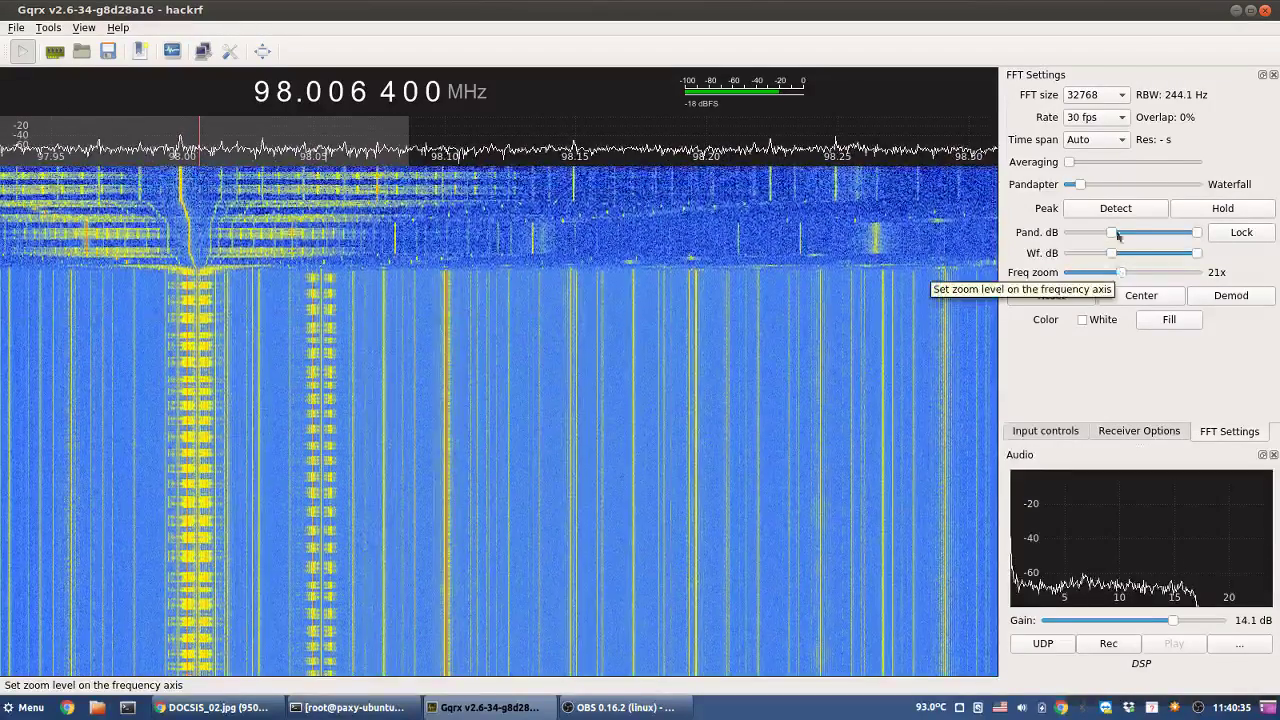
pyautogui.click(1096, 94)
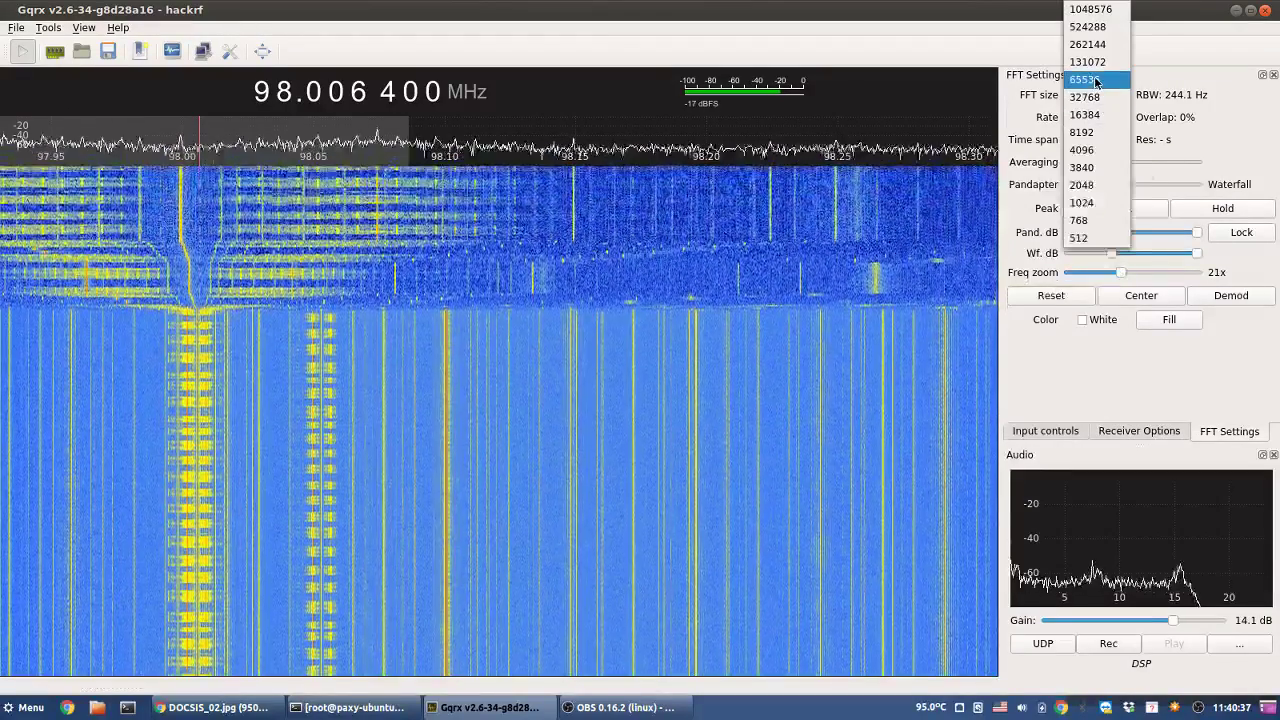
pyautogui.click(1095, 79)
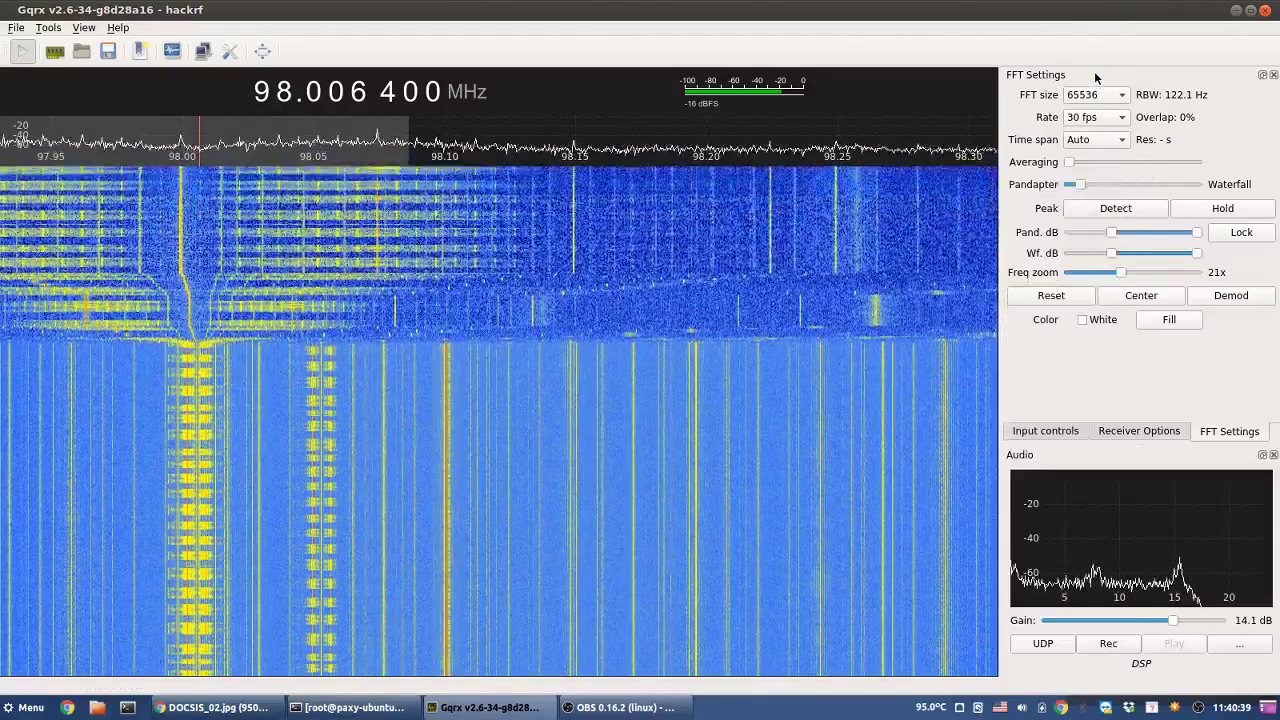
pyautogui.click(1095, 94)
pyautogui.click(1092, 77)
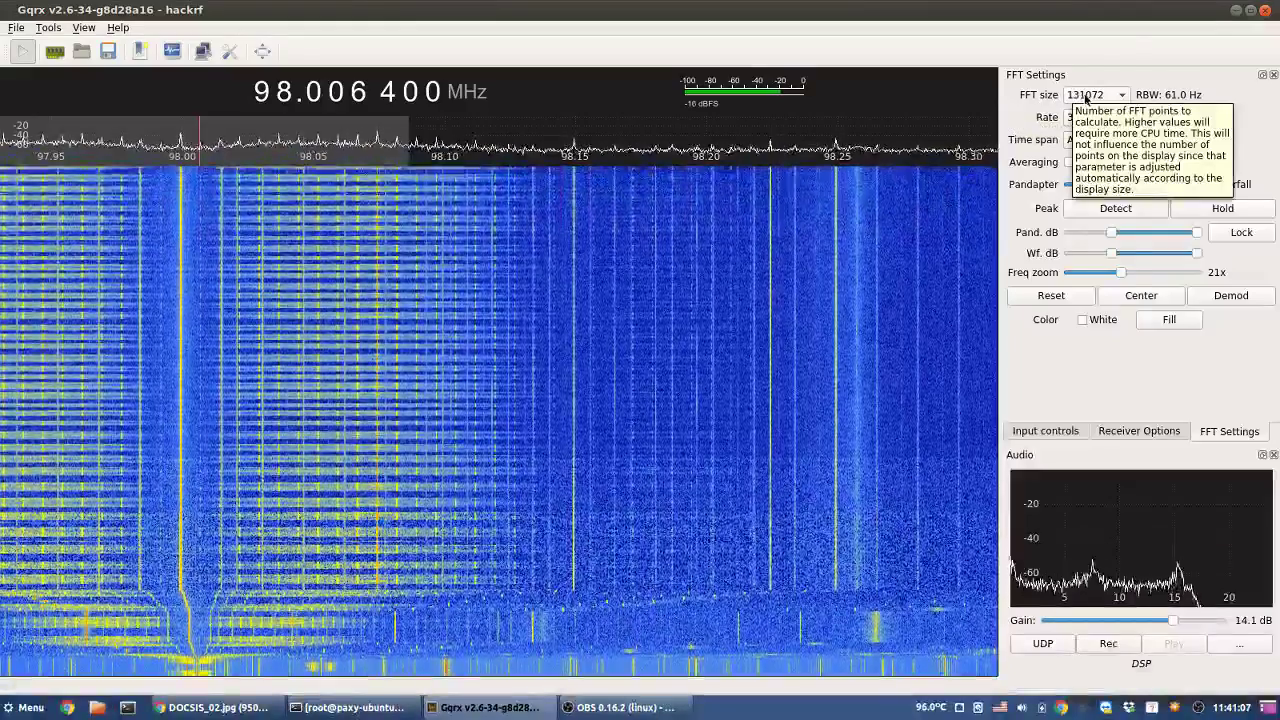
pyautogui.click(1086, 97)
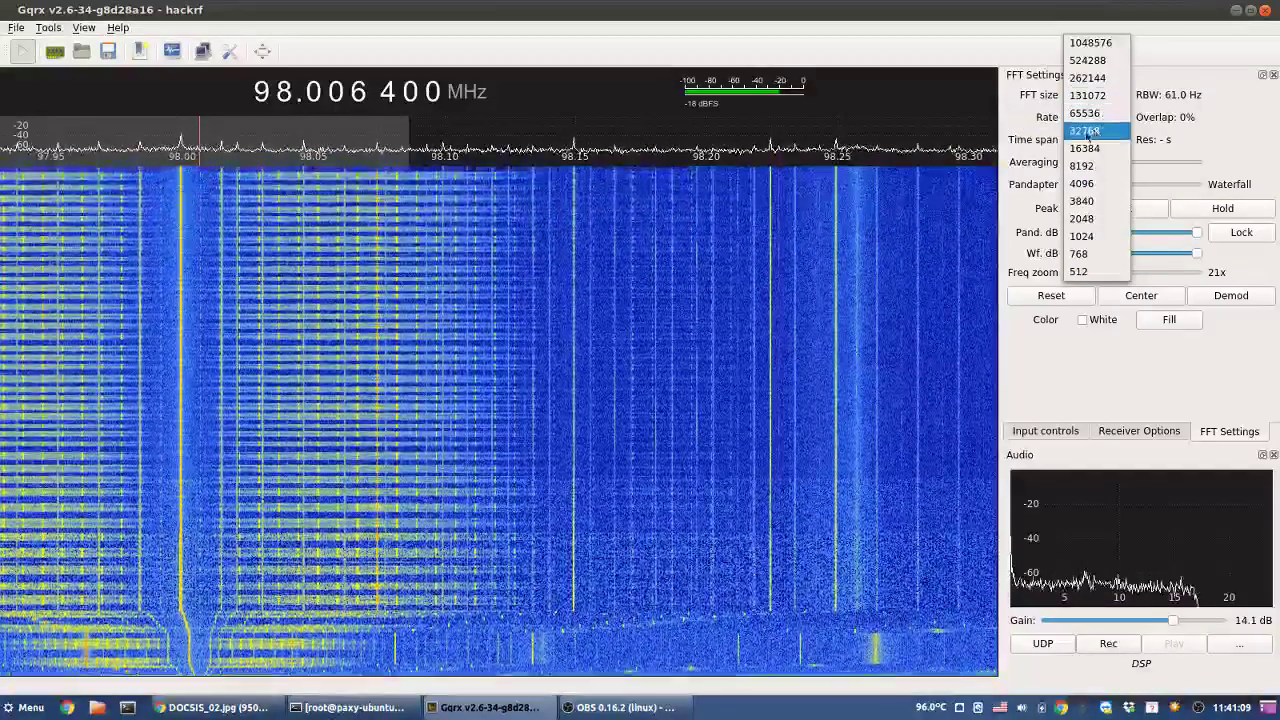
pyautogui.click(1092, 135)
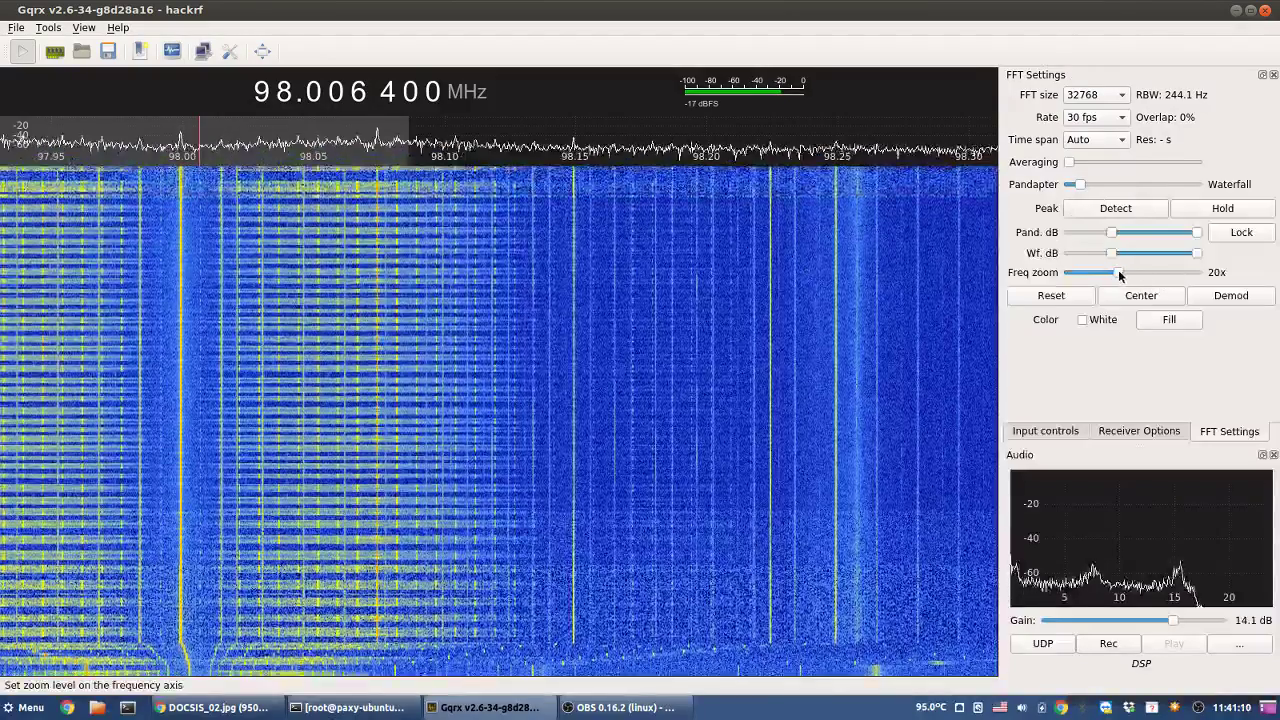
pyautogui.moveTo(1118, 271); pyautogui.dragTo(1110, 271)
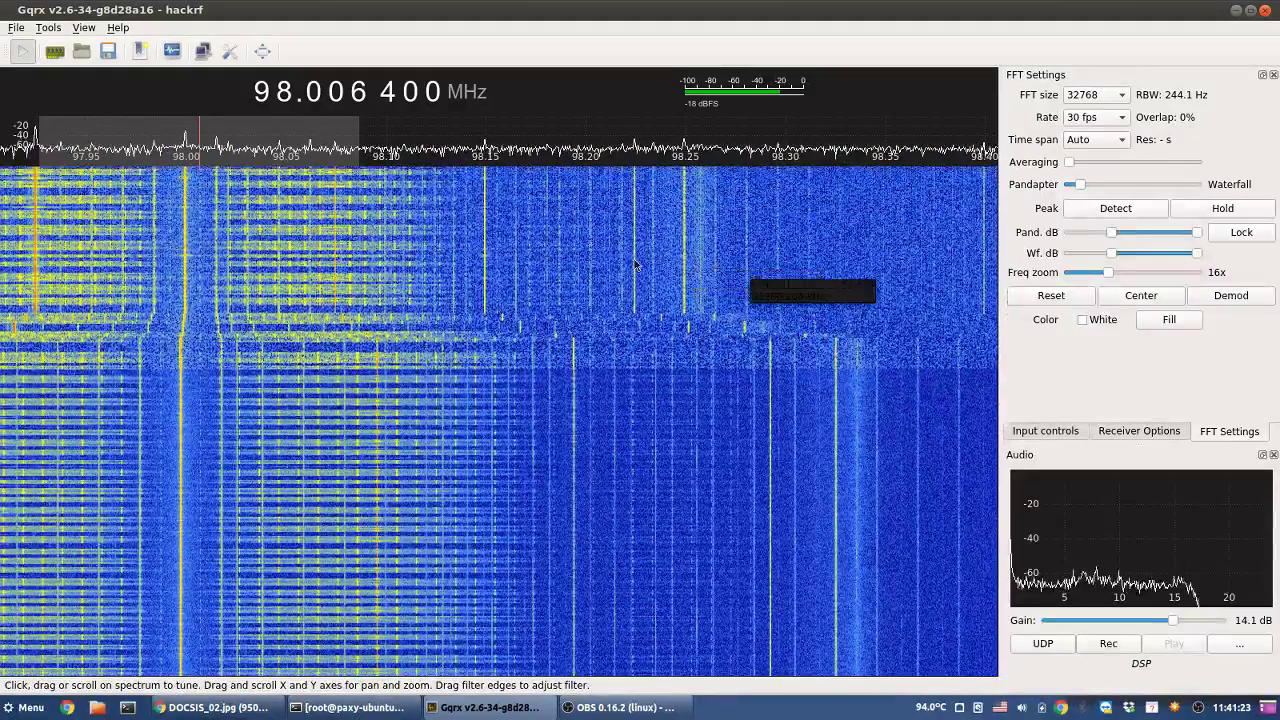
# - Tune to 98.079 MHz and zoom the spectrum to about 33x centred on it
pyautogui.click(184, 178)
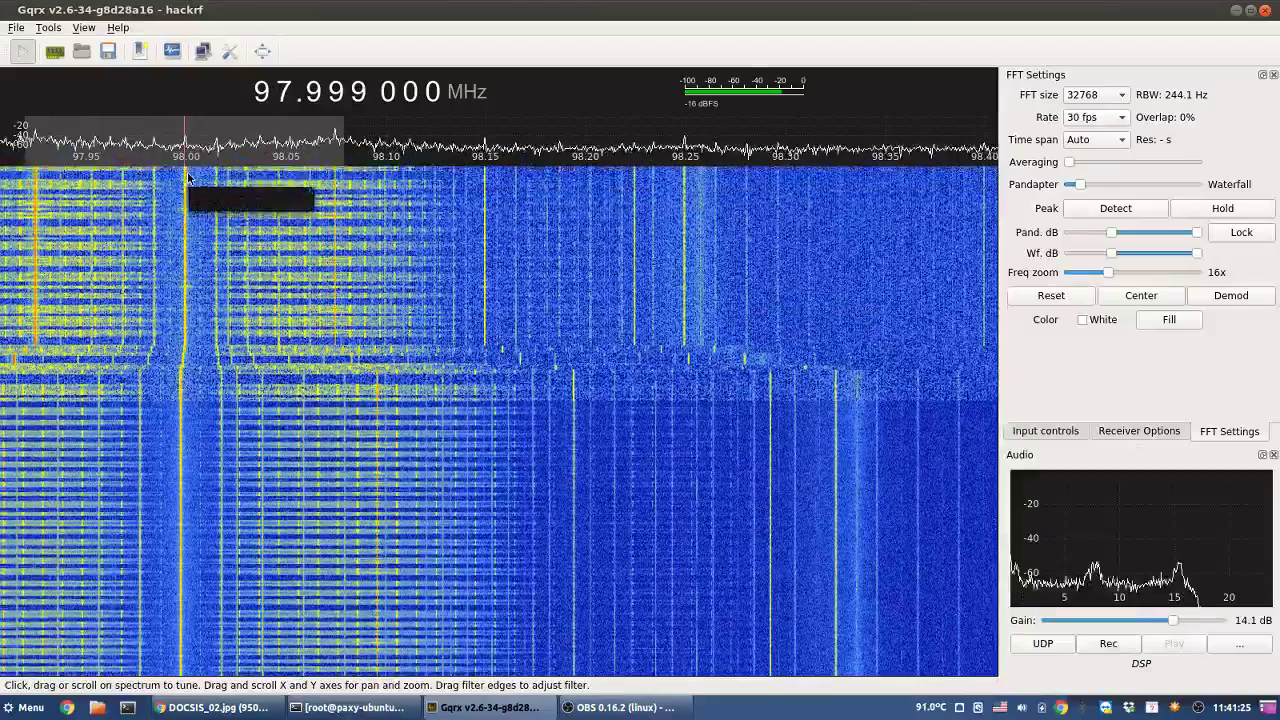
pyautogui.click(188, 176)
pyautogui.click(185, 177)
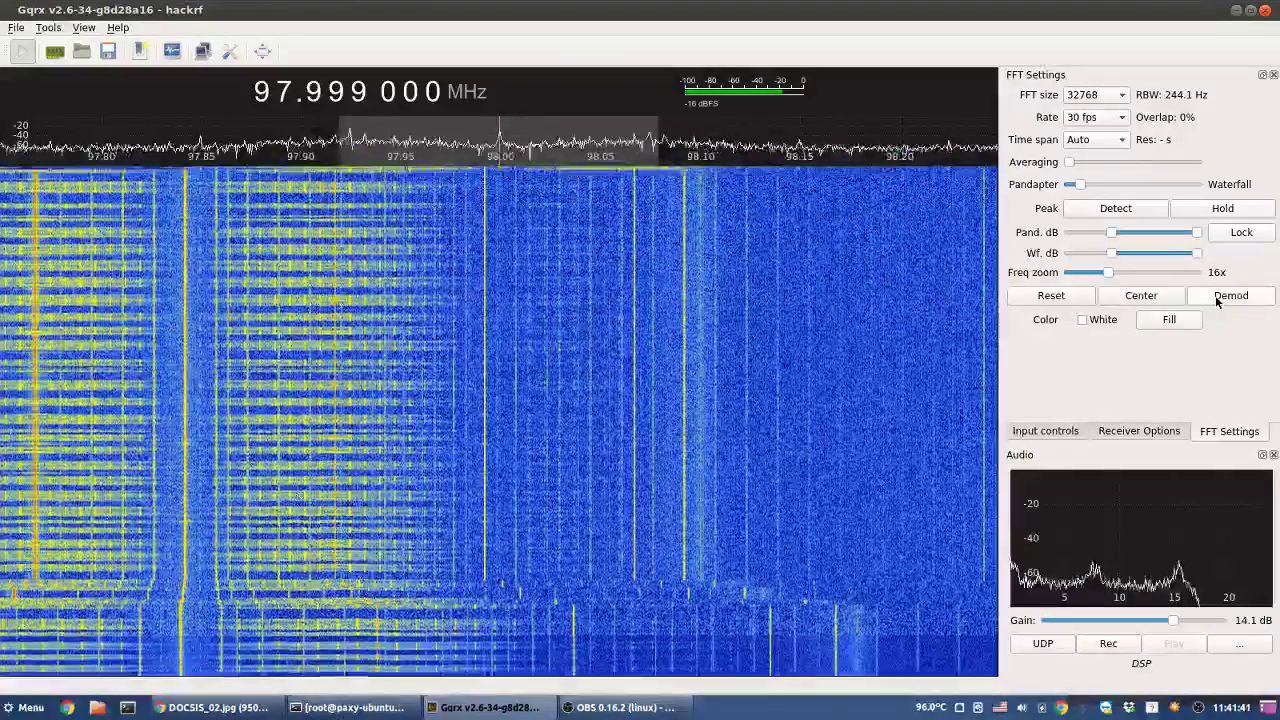
pyautogui.click(1220, 297)
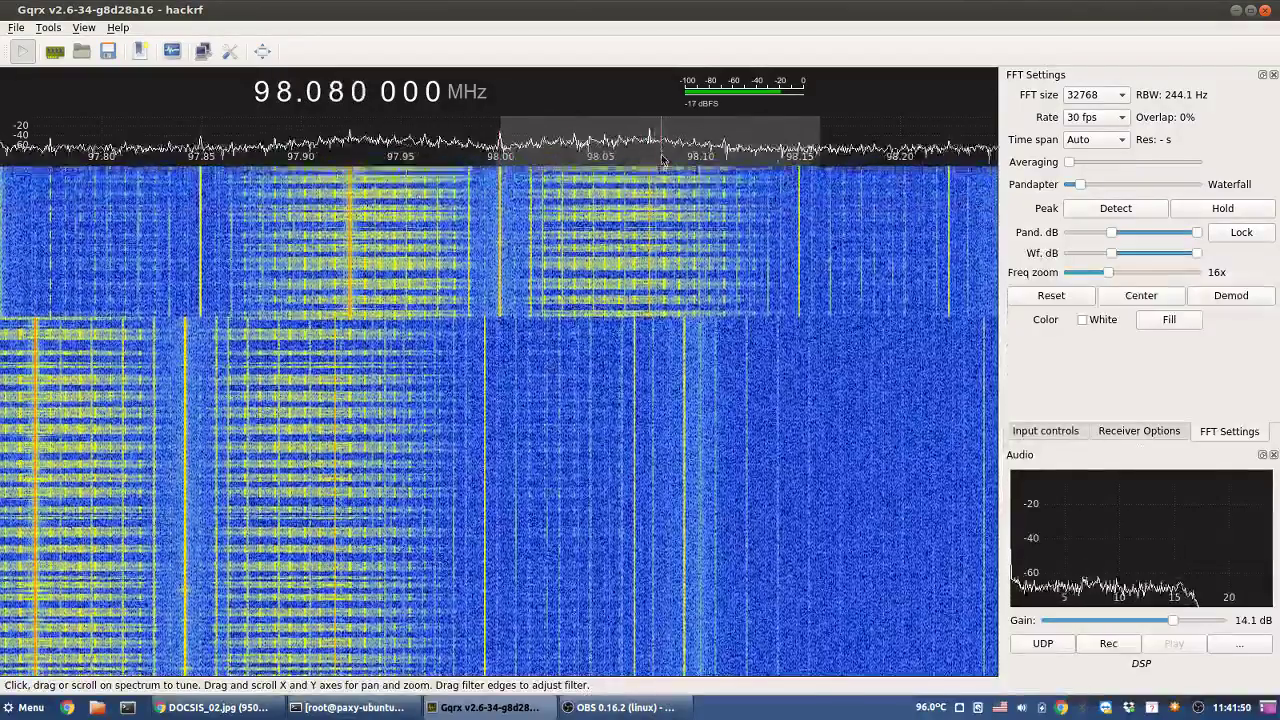
pyautogui.click(660, 158)
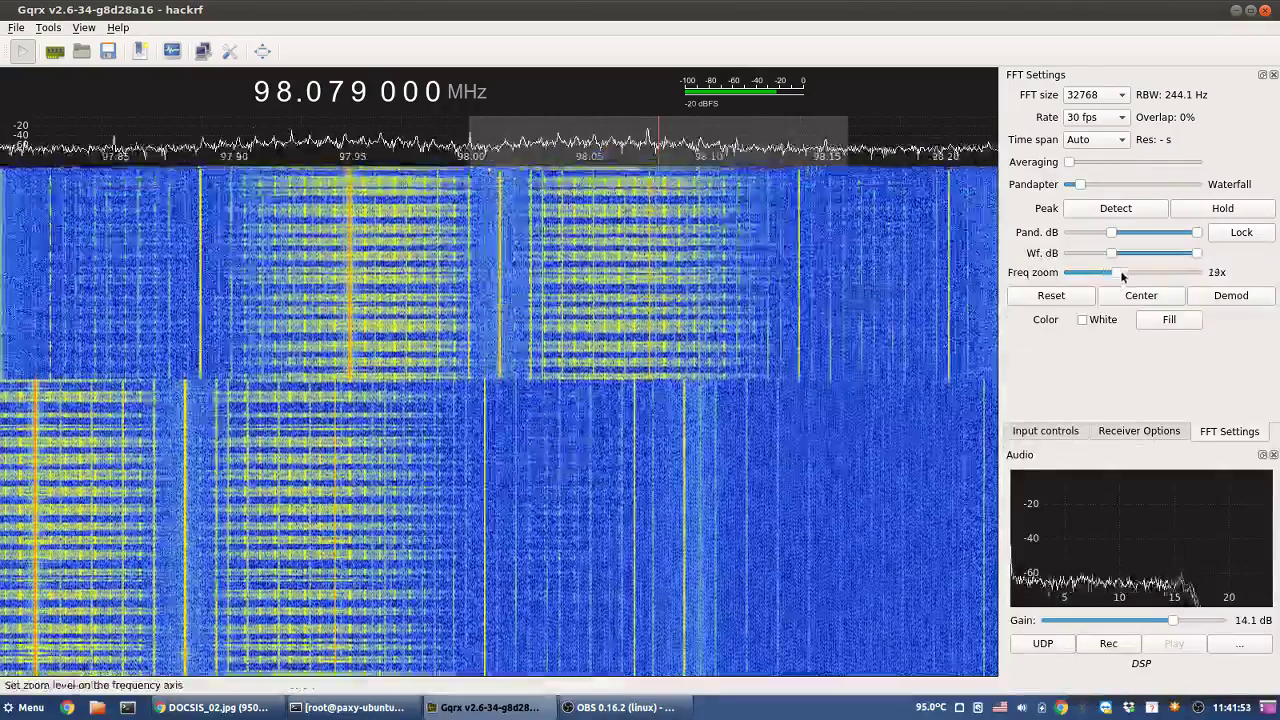
pyautogui.moveTo(1110, 275); pyautogui.dragTo(1156, 282)
pyautogui.click(1250, 298)
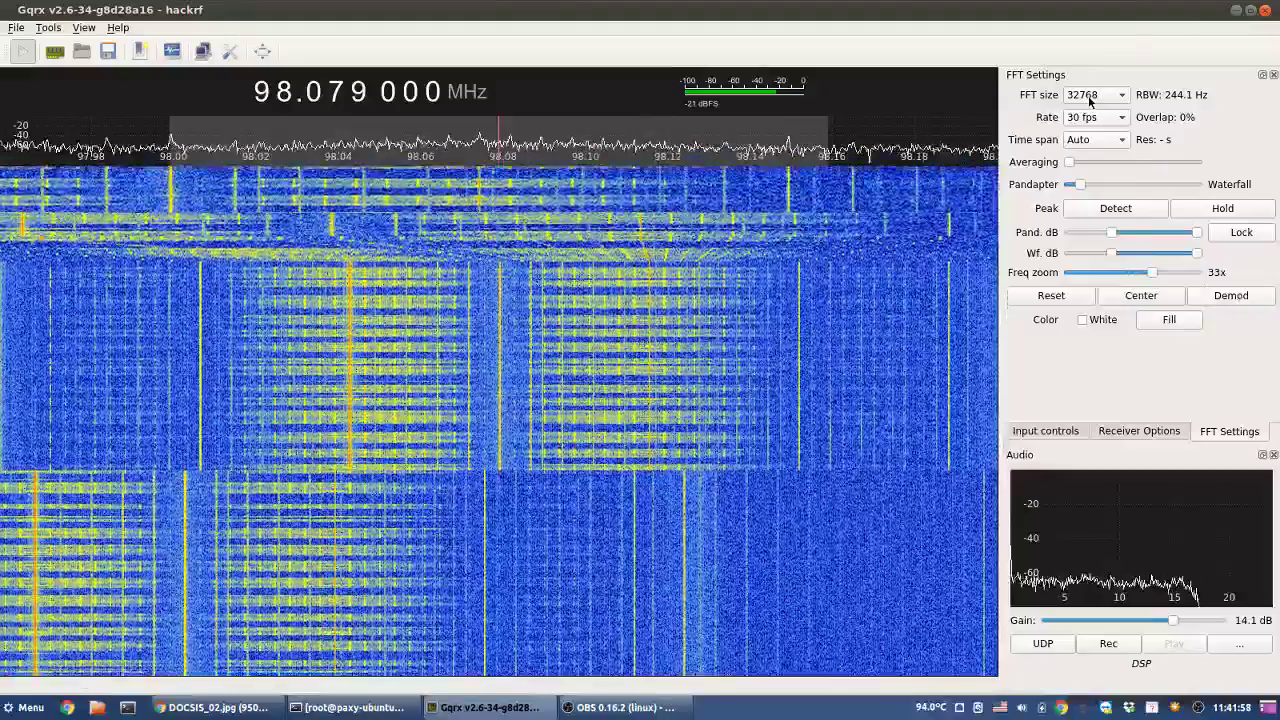
# - Try a 262144-point FFT at 60 fps and zoom the spectrum further in
pyautogui.click(1090, 96)
pyautogui.click(1088, 44)
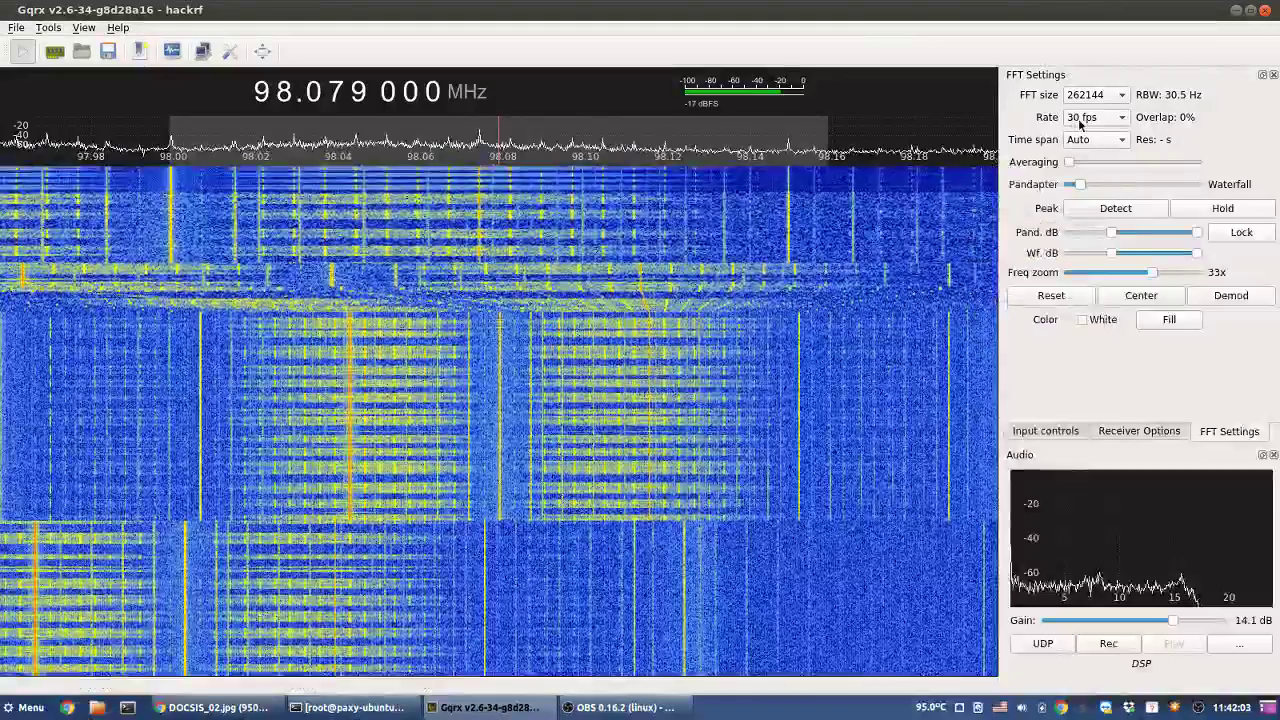
pyautogui.click(1094, 117)
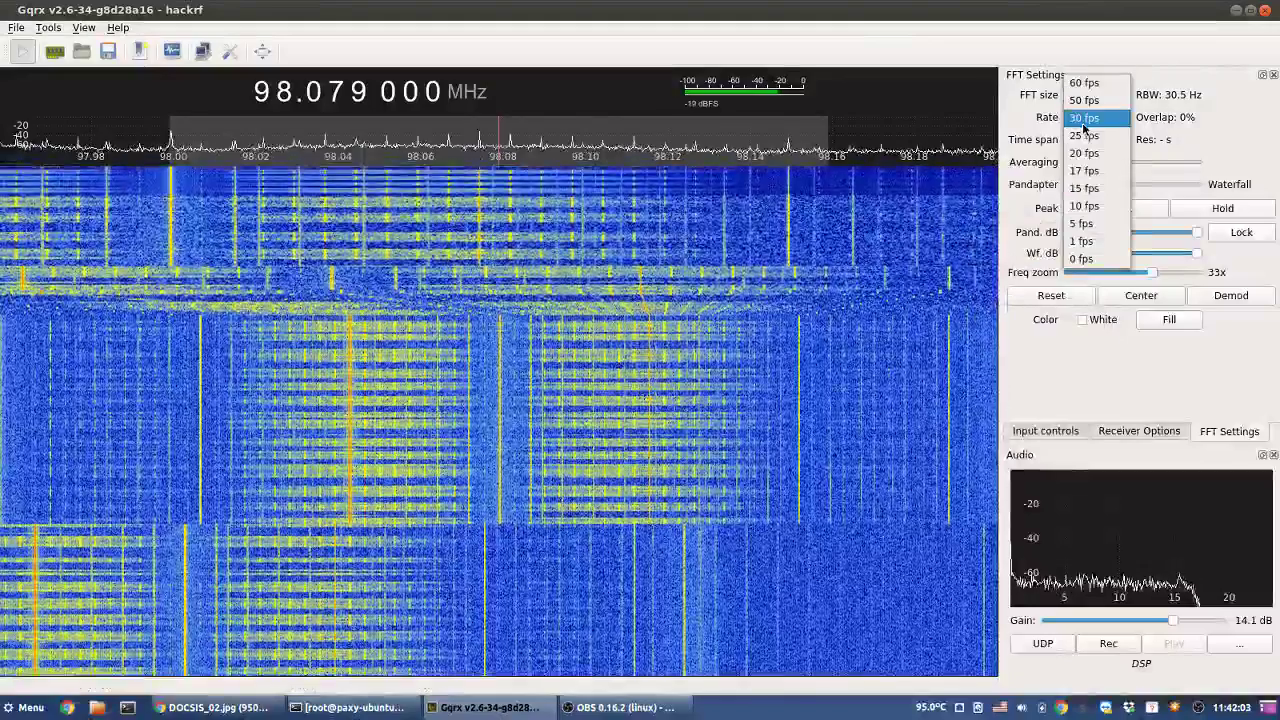
pyautogui.click(1086, 83)
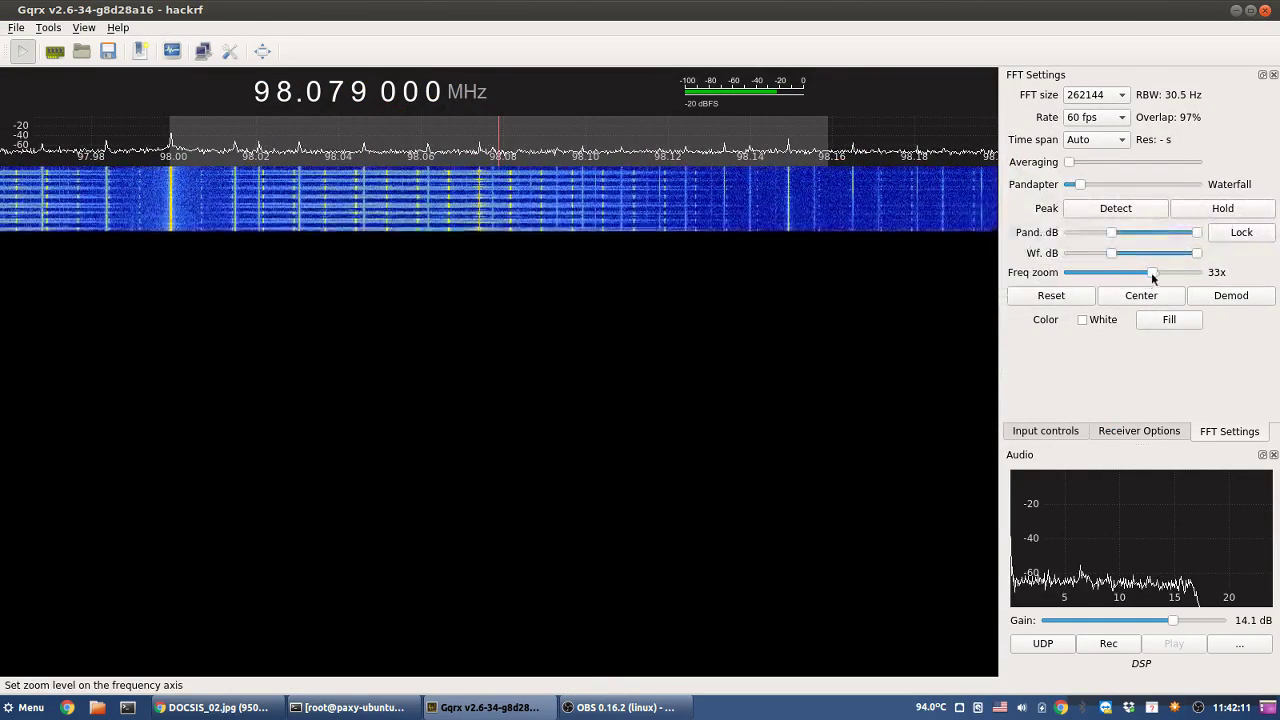
pyautogui.moveTo(1152, 274); pyautogui.dragTo(1191, 277)
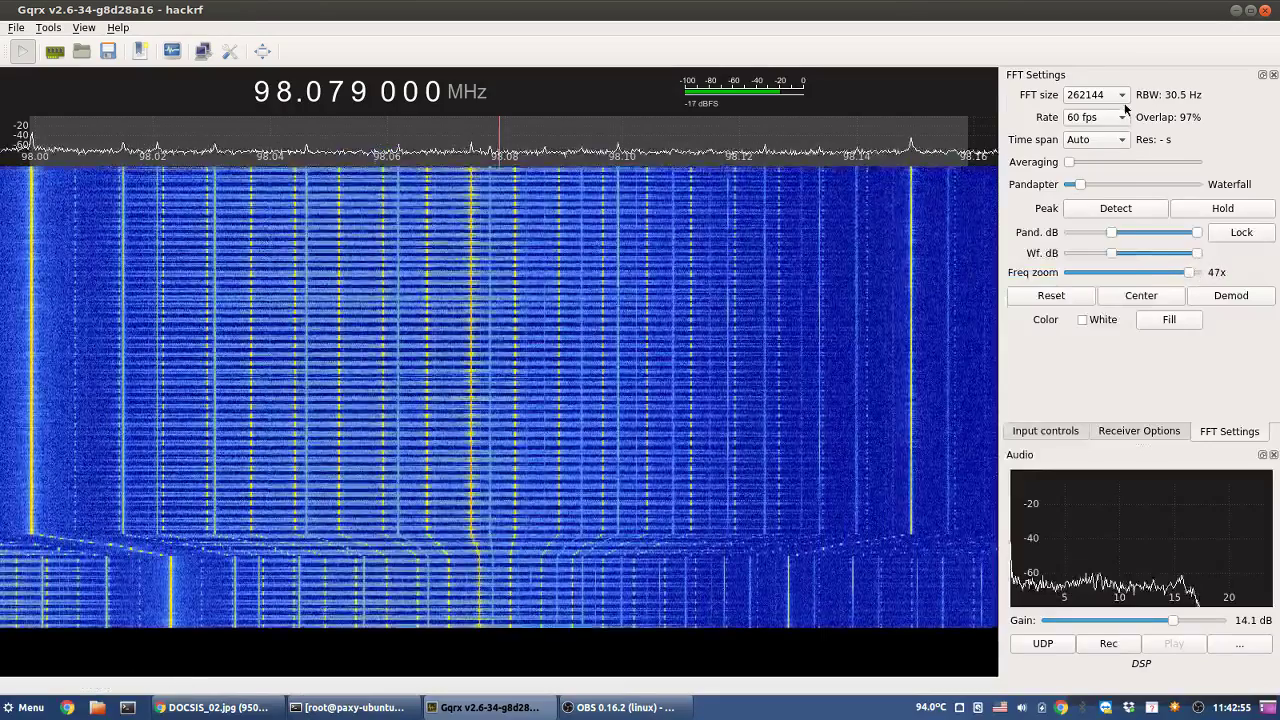
# - Return to a 32768-point FFT at 30 fps and recentre the 1x spectrum
pyautogui.click(1110, 96)
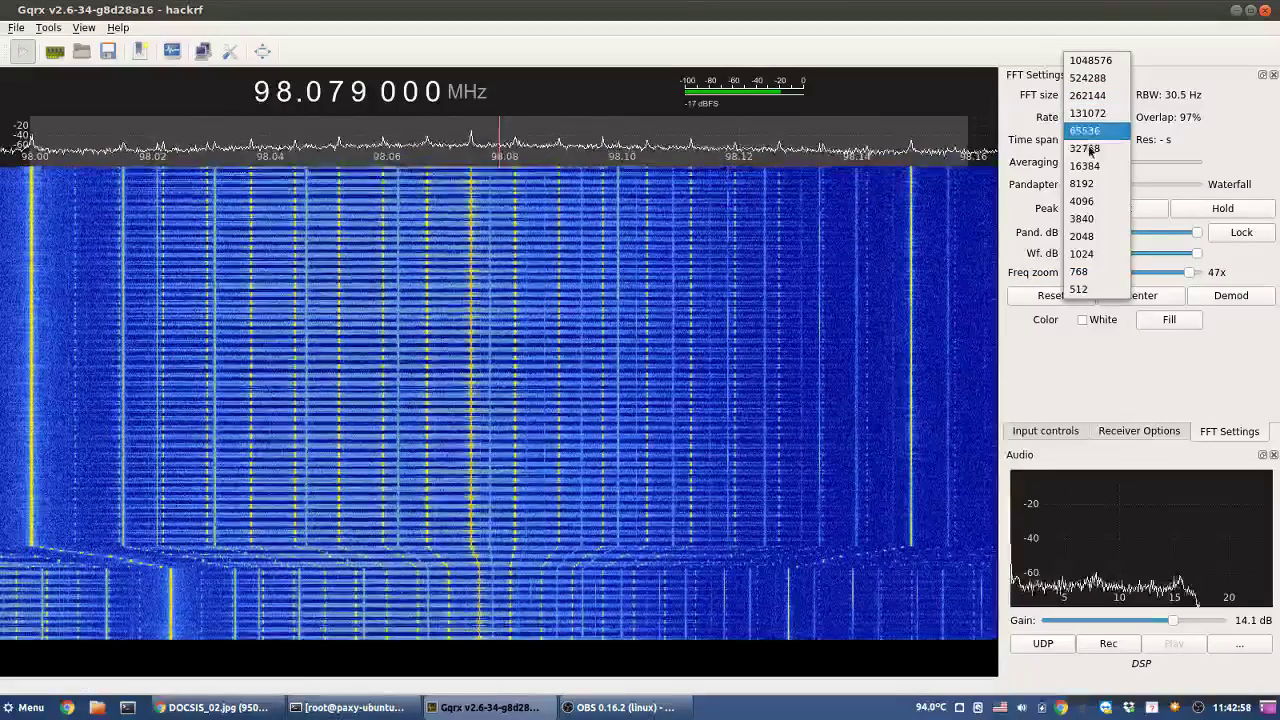
pyautogui.click(1105, 148)
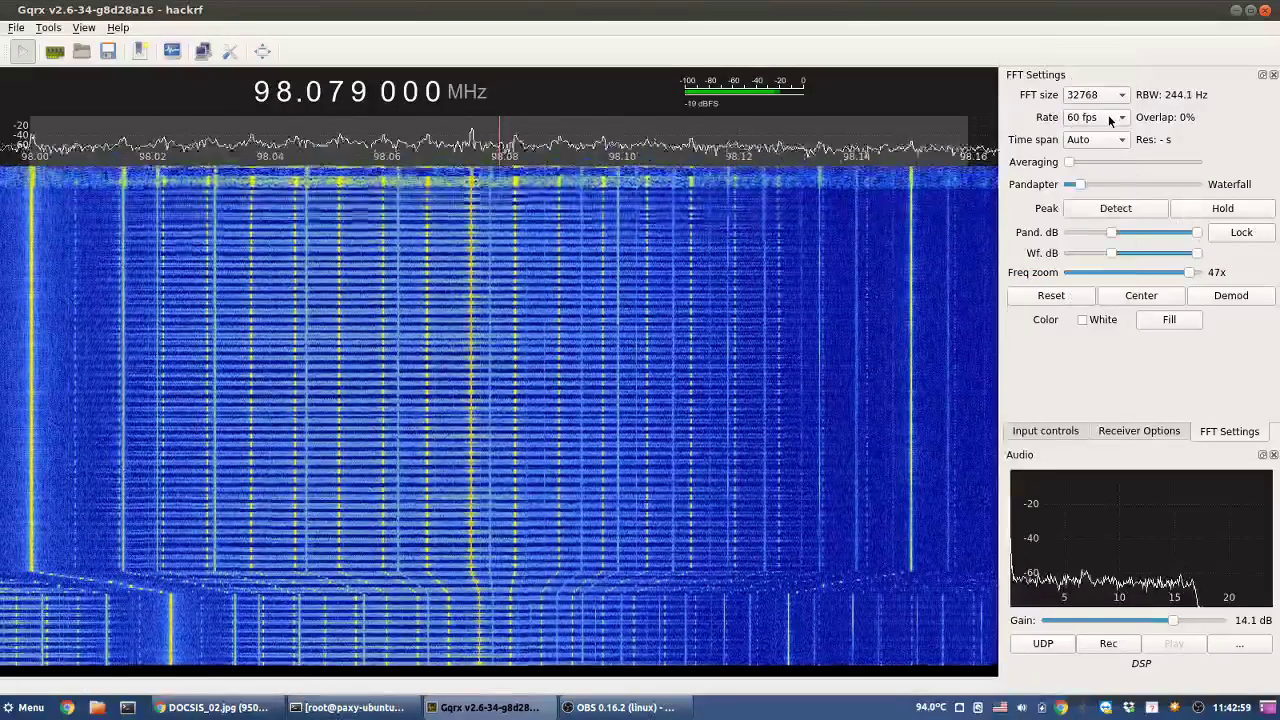
pyautogui.click(1095, 117)
pyautogui.click(1095, 153)
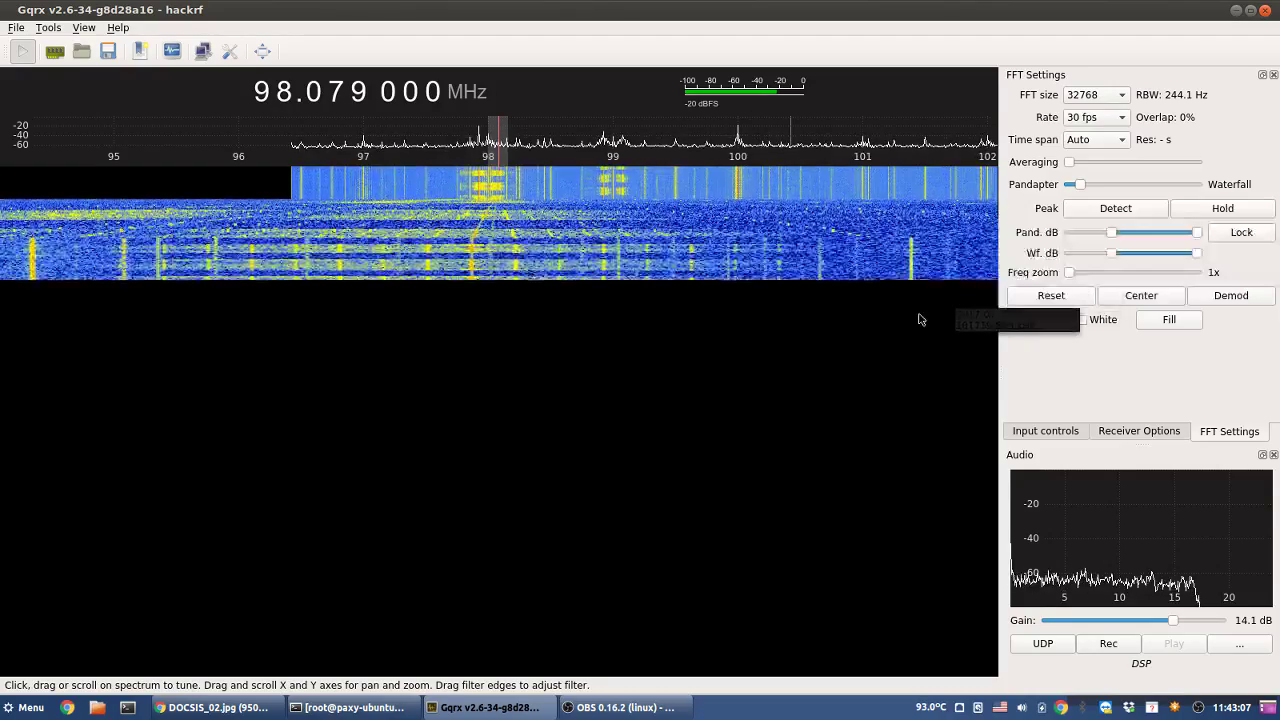
pyautogui.click(1125, 295)
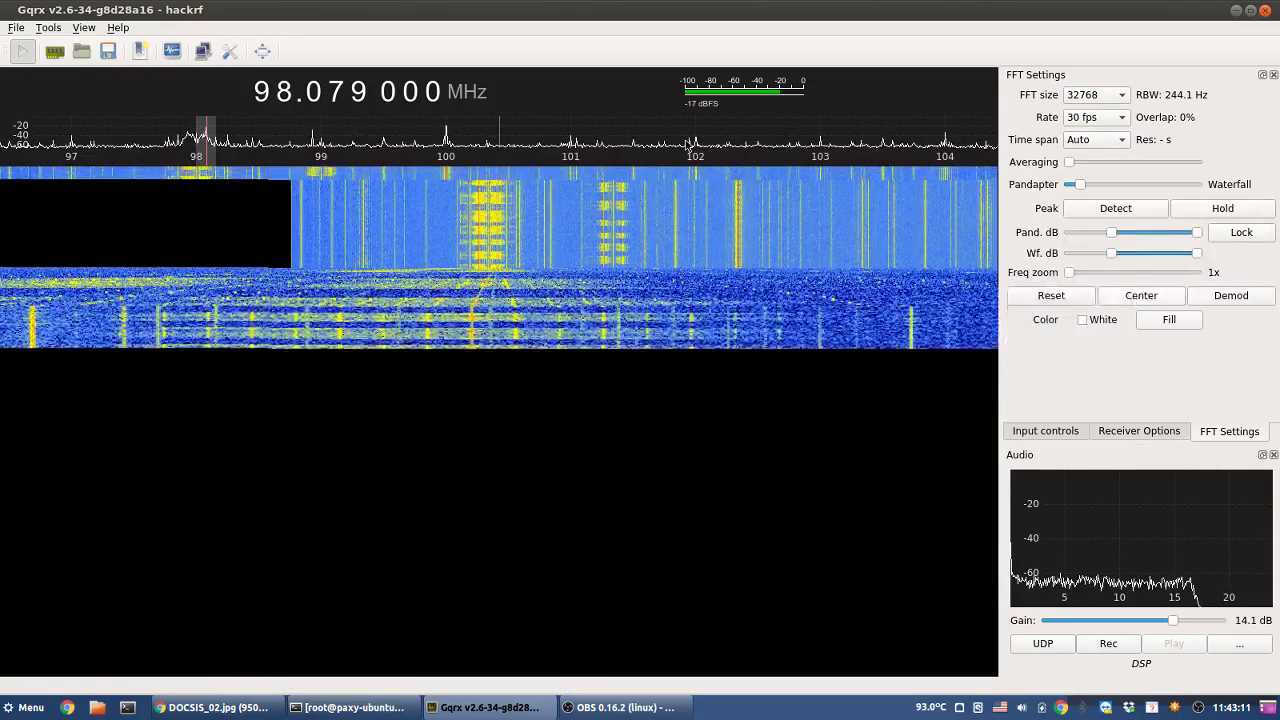
# - Tune near 101 MHz, then step the MHz digit up to 106.000 000 MHz
pyautogui.click(574, 145)
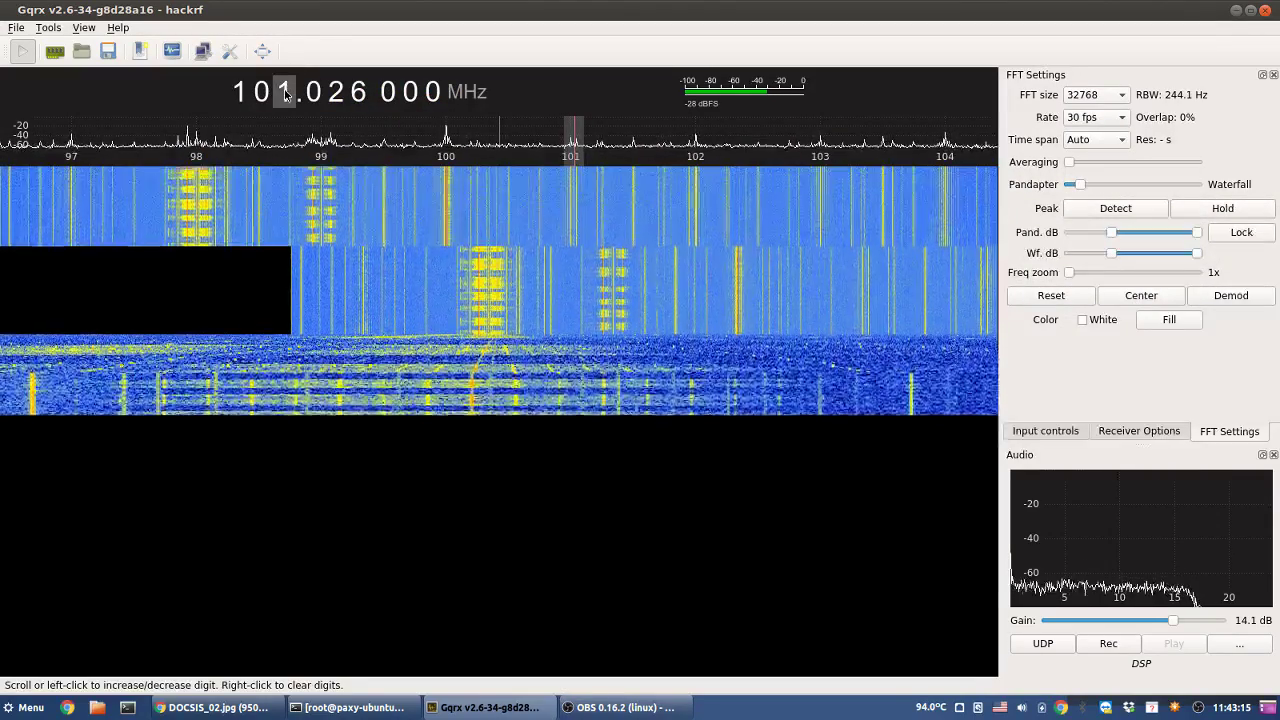
pyautogui.scroll(1, 285, 93)
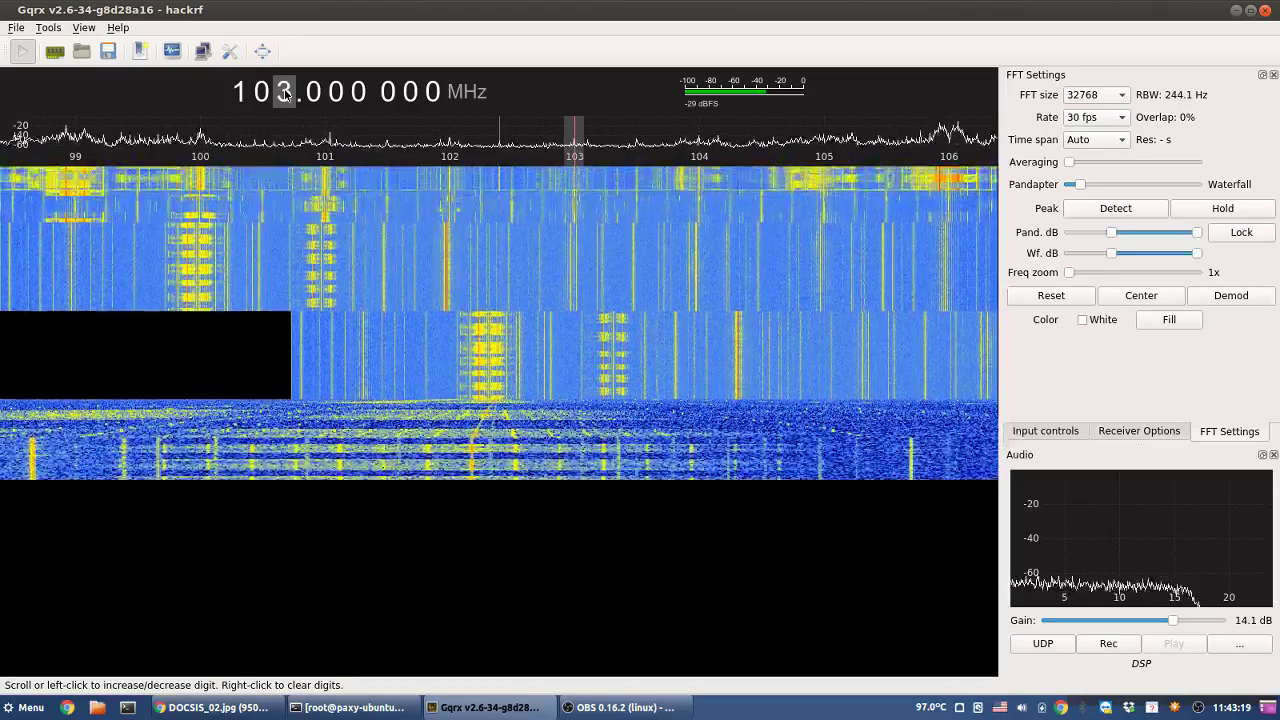
pyautogui.scroll(1, 285, 93)
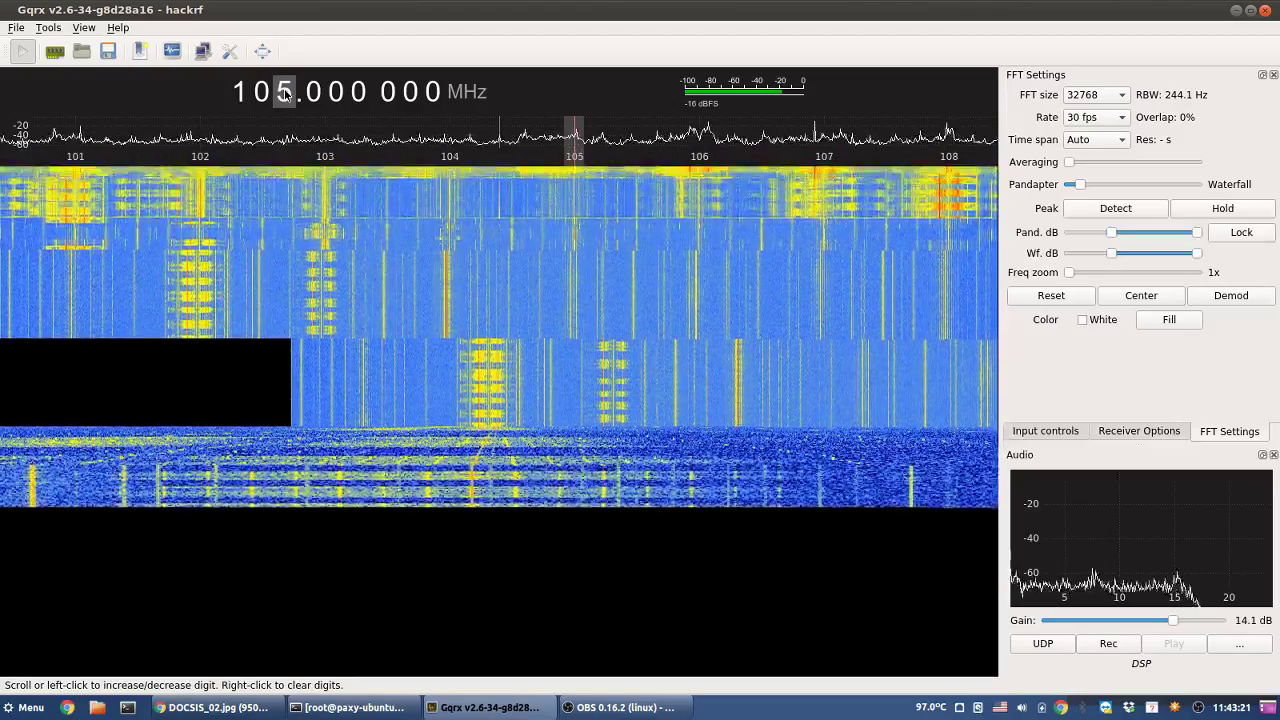
pyautogui.scroll(-1, 285, 93)
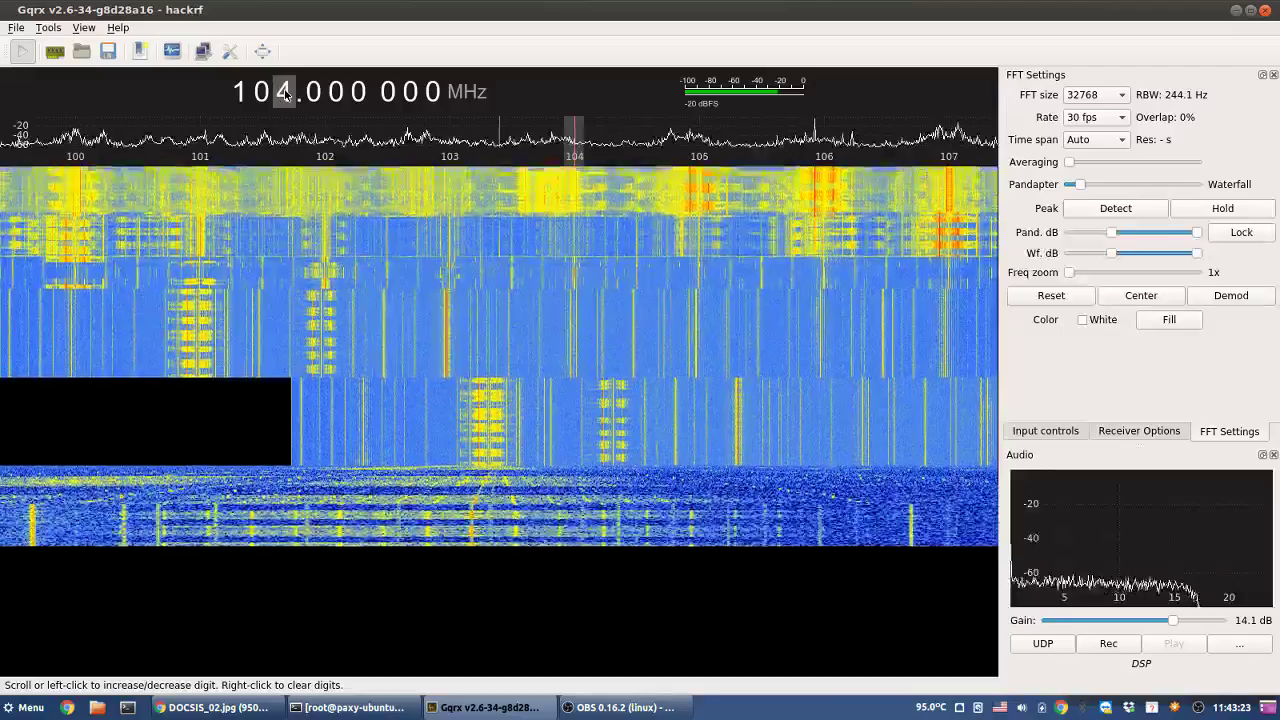
pyautogui.moveTo(872, 303)
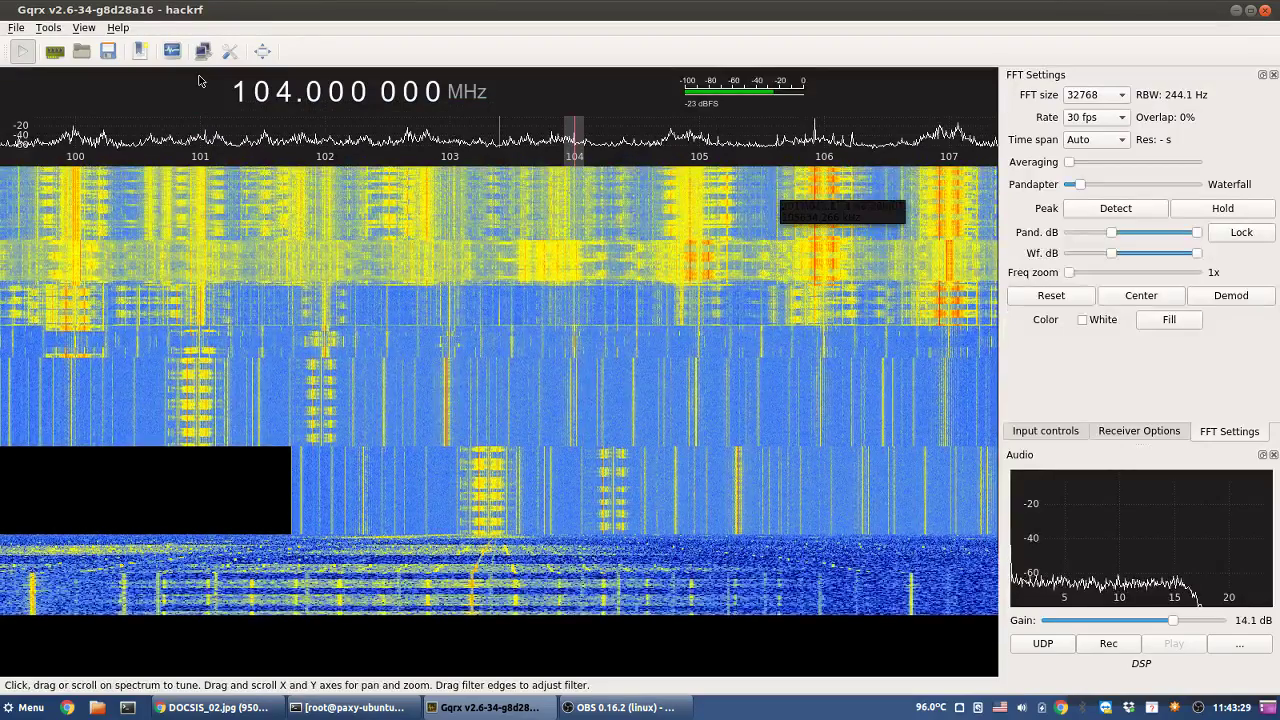
pyautogui.scroll(1, 295, 93)
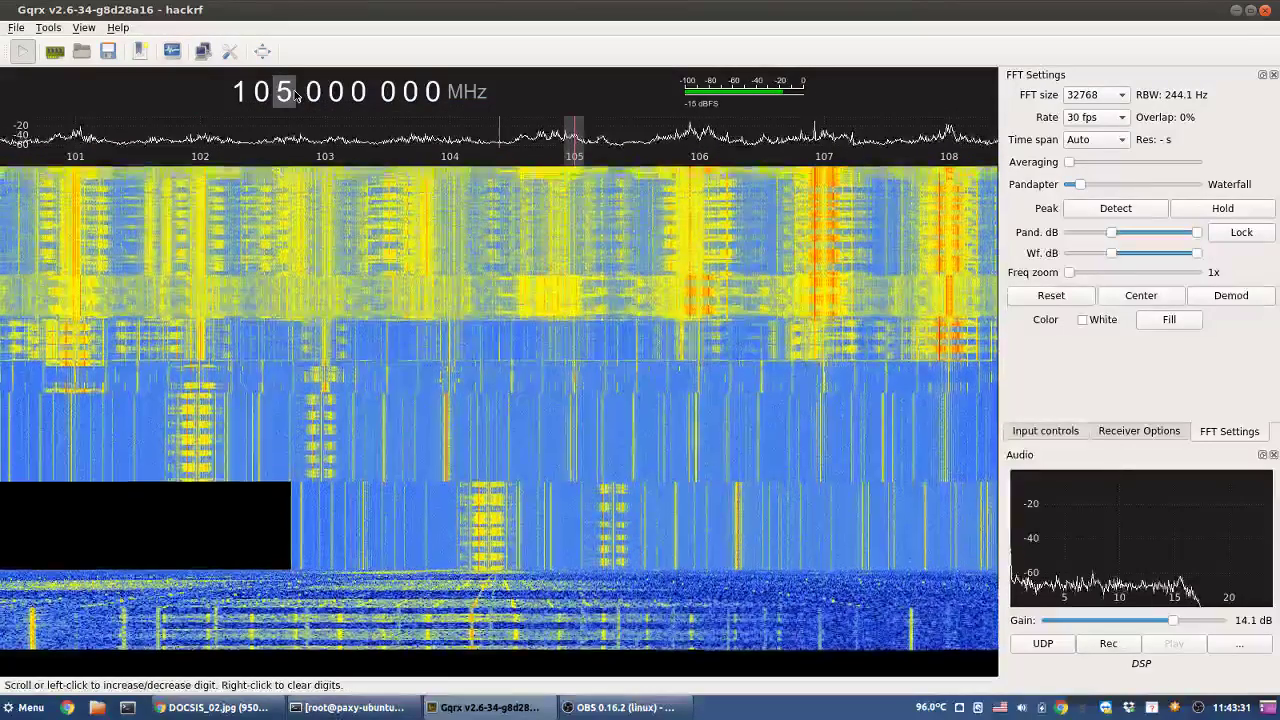
pyautogui.scroll(1, 295, 93)
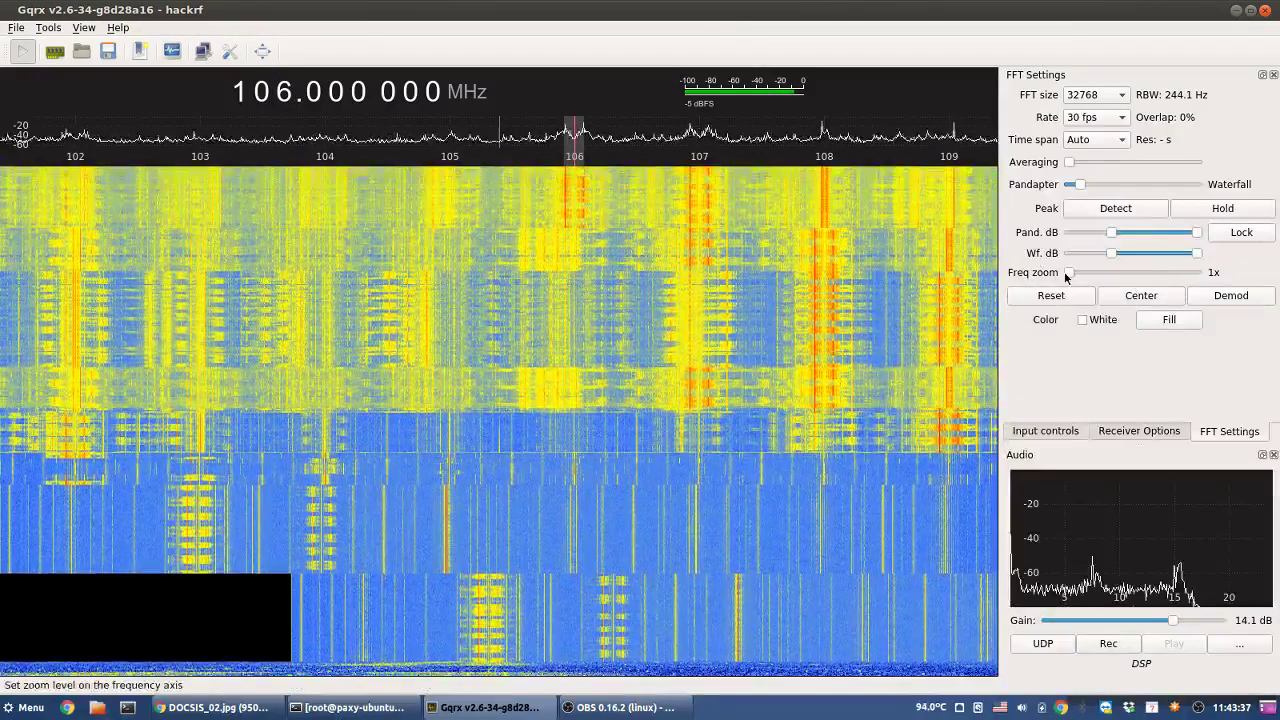
# - Zoom 28x at 106 MHz with a 262144-point FFT at 60 fps, then view DOCSIS_02.jpg in Chrome
pyautogui.moveTo(1066, 277); pyautogui.dragTo(1141, 280)
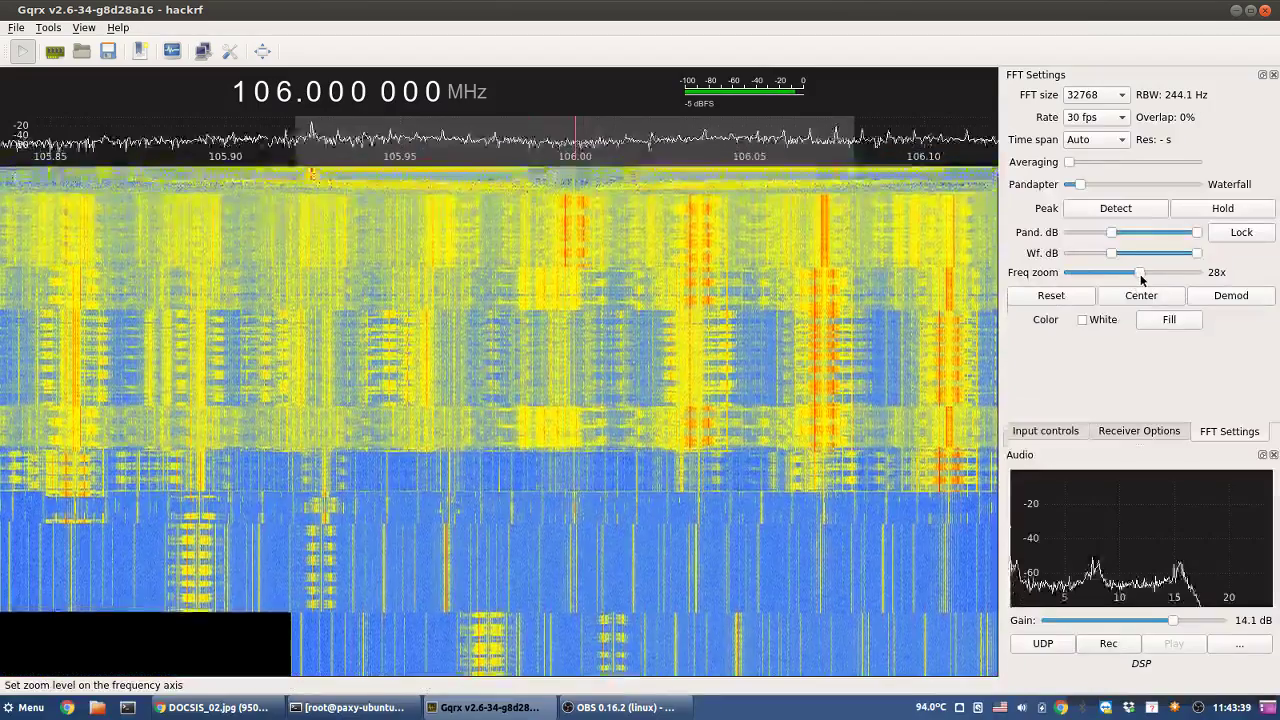
pyautogui.click(1113, 94)
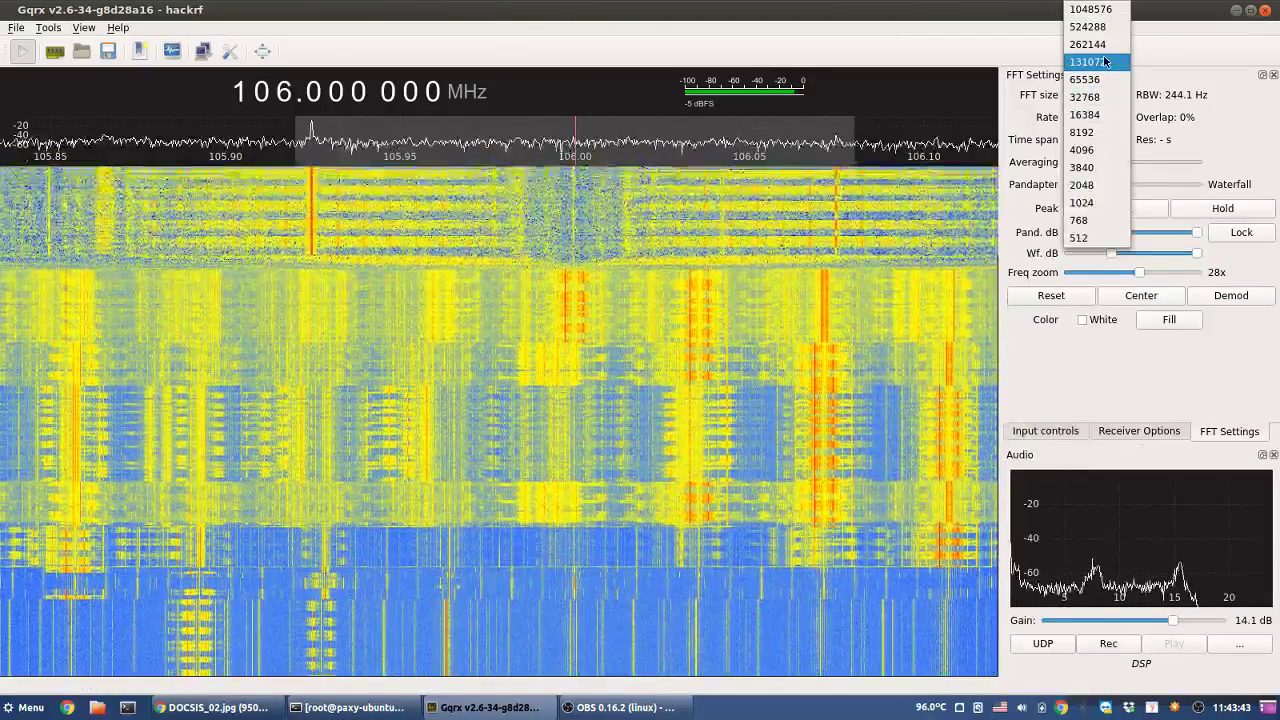
pyautogui.click(1092, 44)
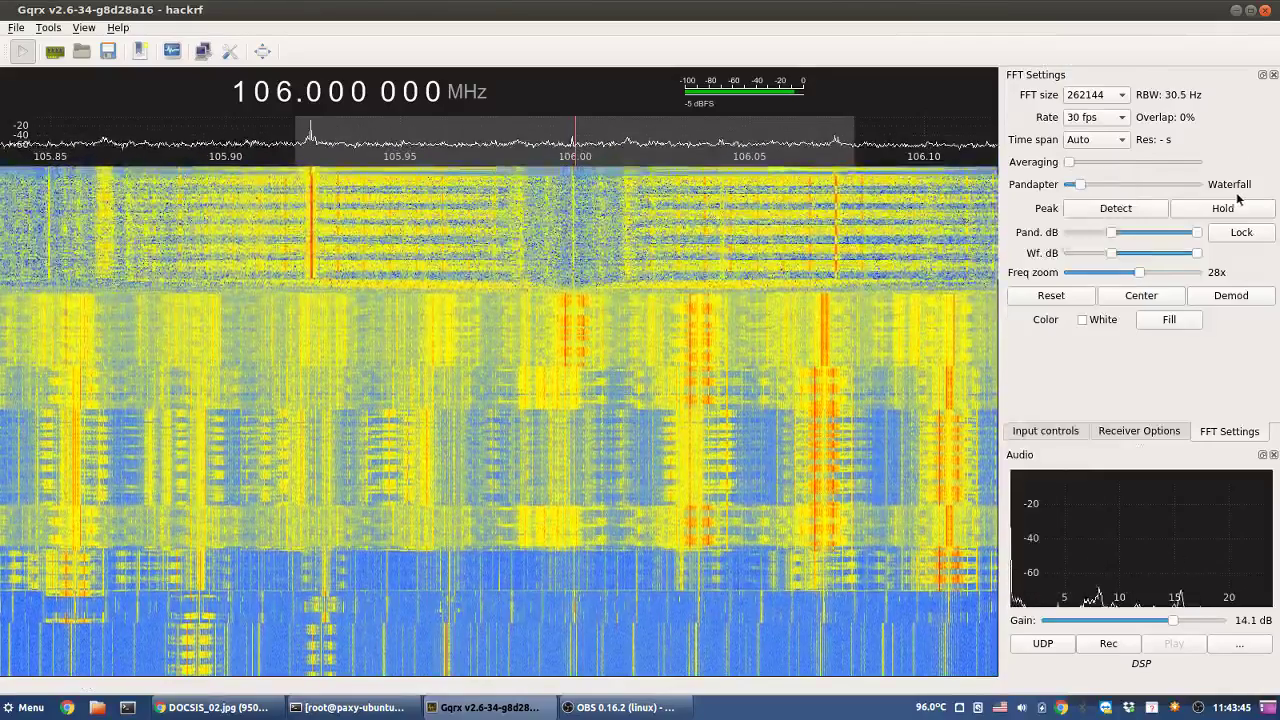
pyautogui.click(1092, 117)
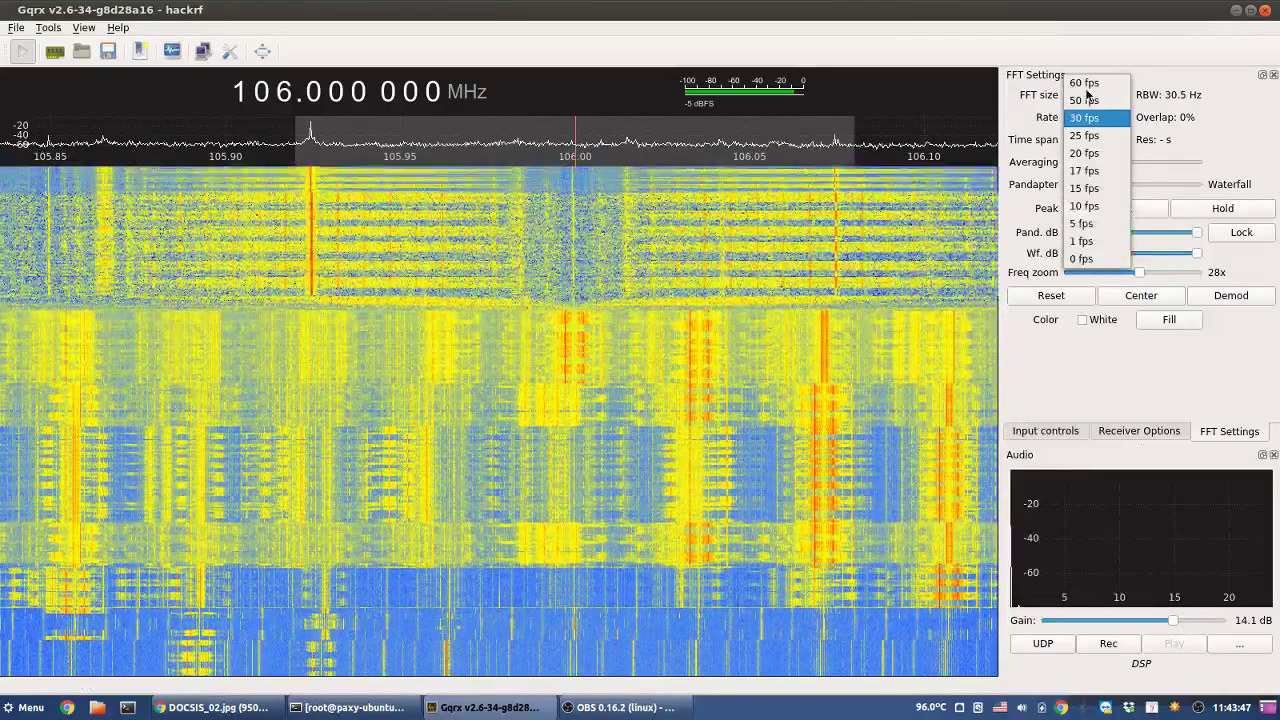
pyautogui.click(1085, 83)
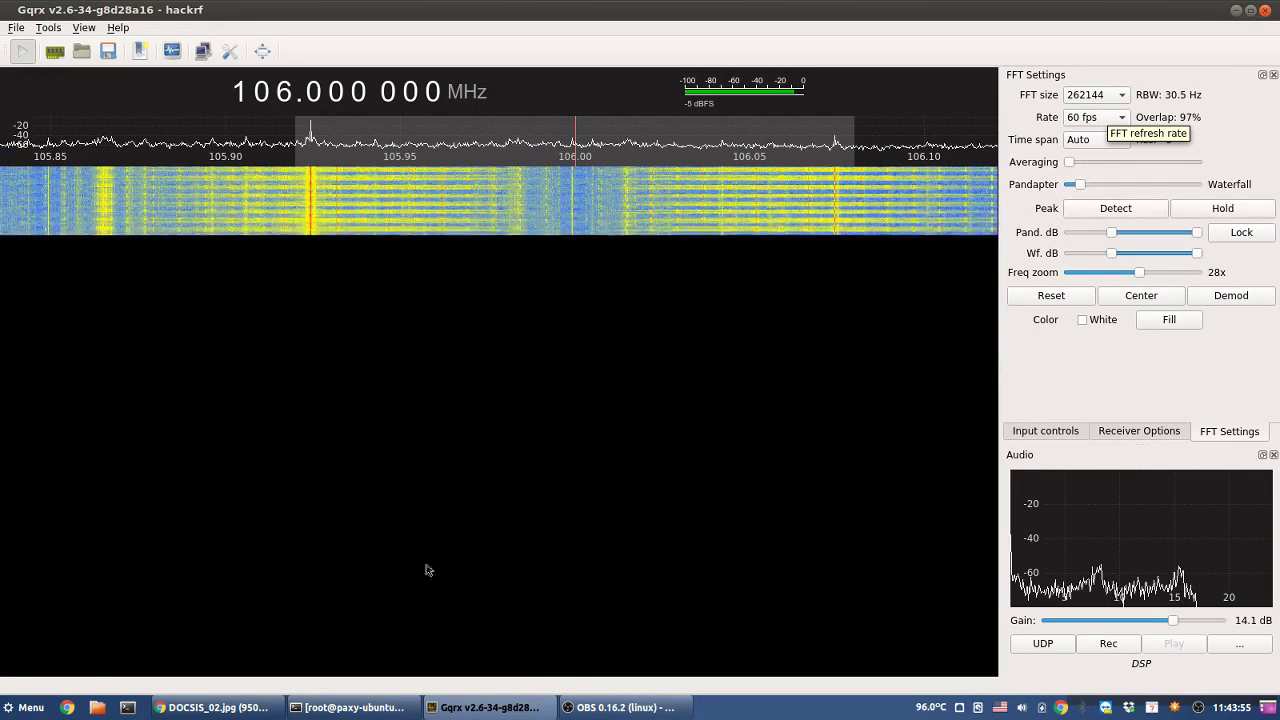
pyautogui.click(191, 716)
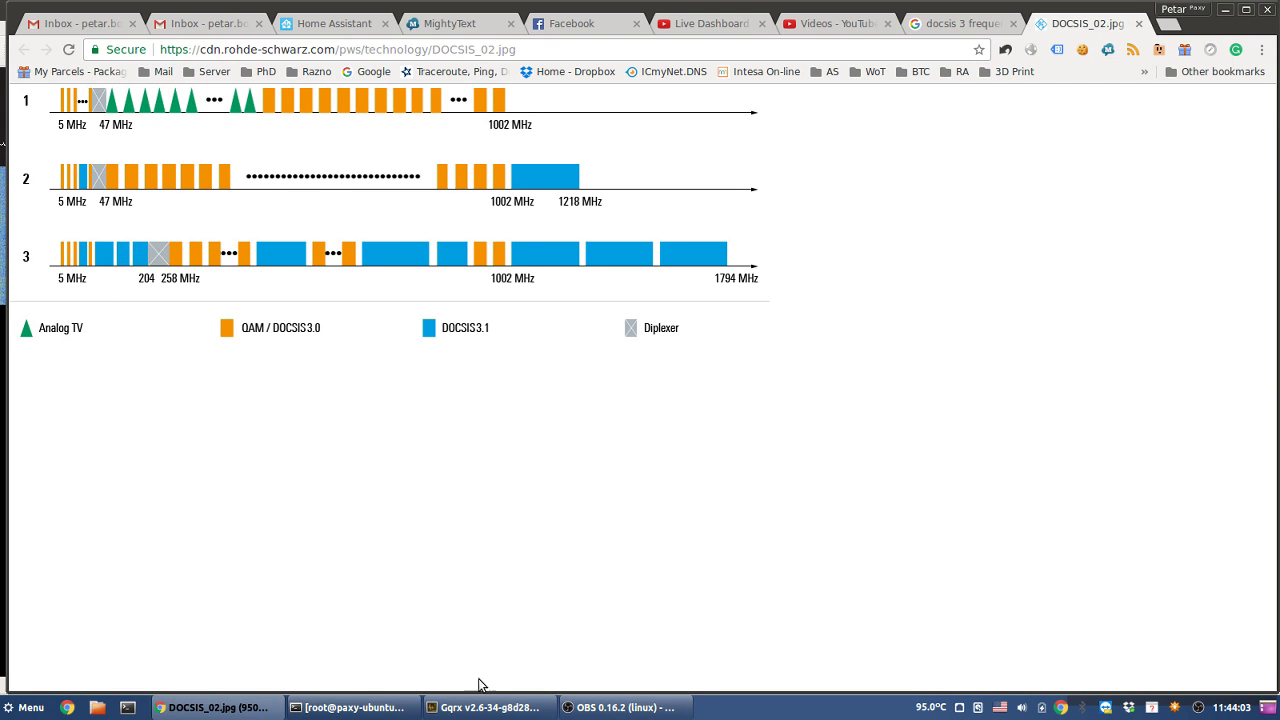
# - Leave the DOCSIS chart and bring the Gqrx window back to the front via the taskbar
pyautogui.click(640, 708)
pyautogui.click(630, 708)
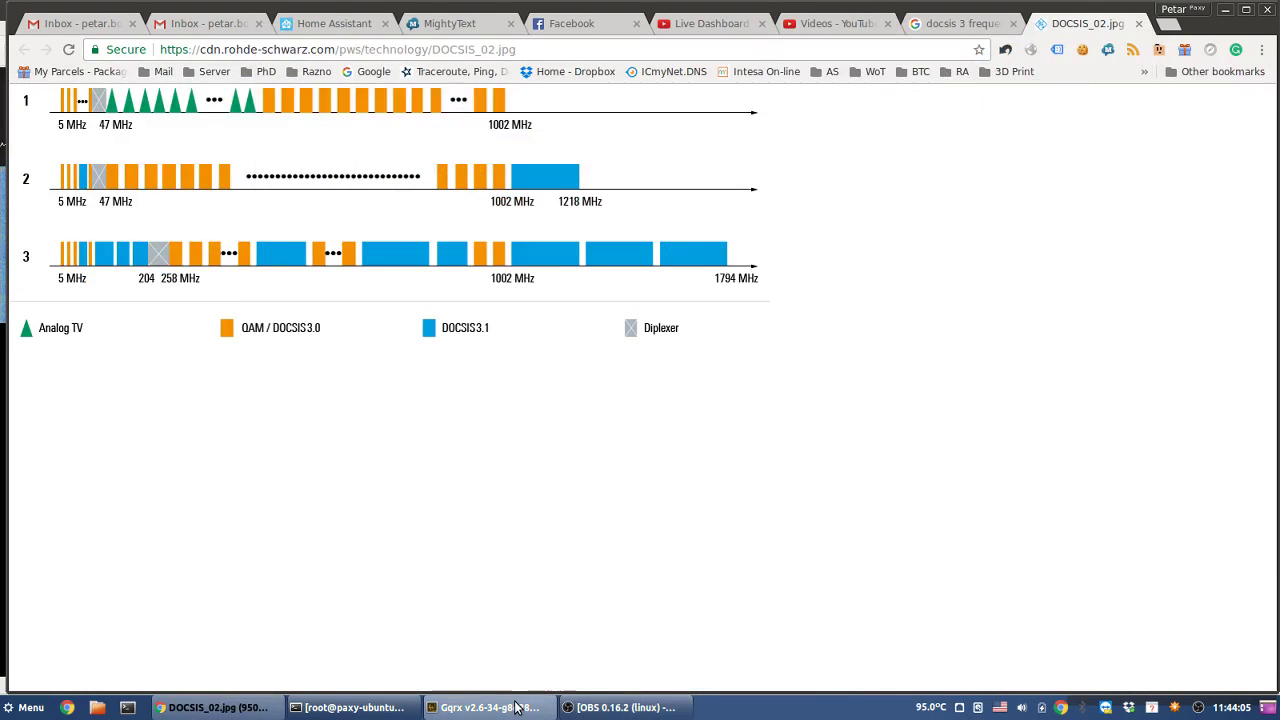
pyautogui.click(517, 708)
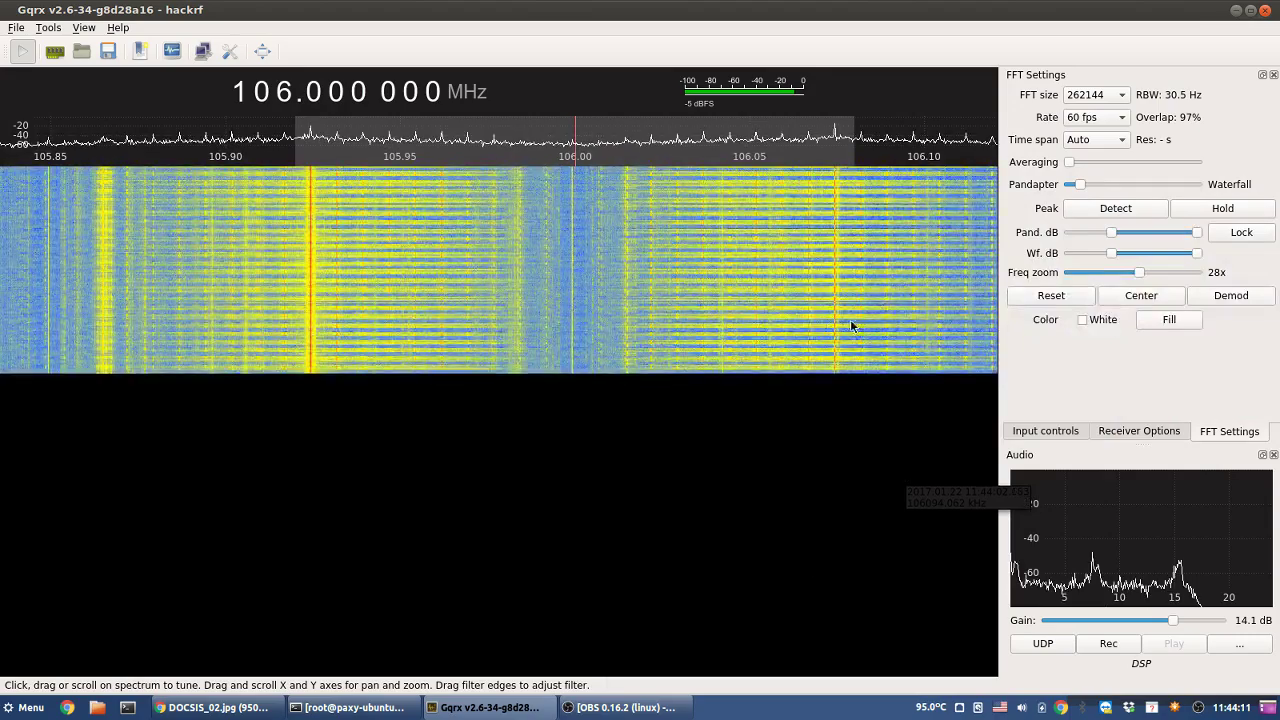
# - Tune to 106.074 MHz, zoom fully in around it, and set a 524288-point FFT
pyautogui.click(835, 271)
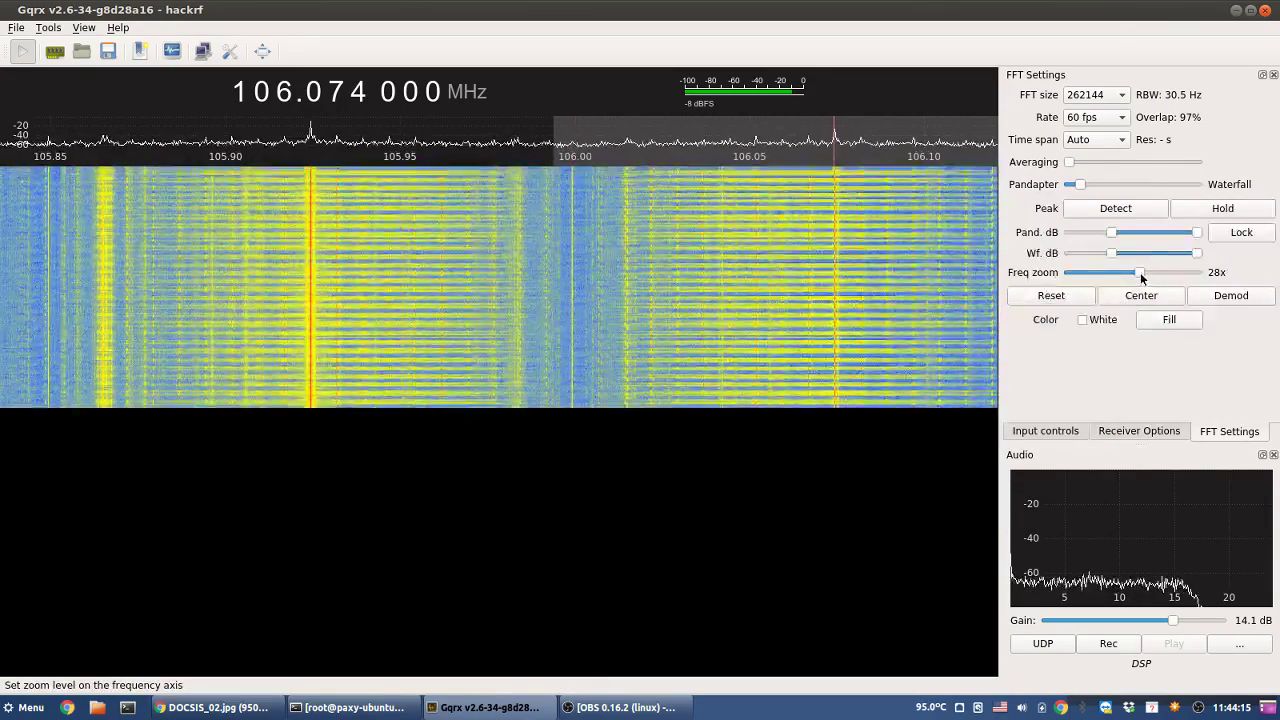
pyautogui.moveTo(1141, 273); pyautogui.dragTo(1220, 280)
pyautogui.click(1234, 295)
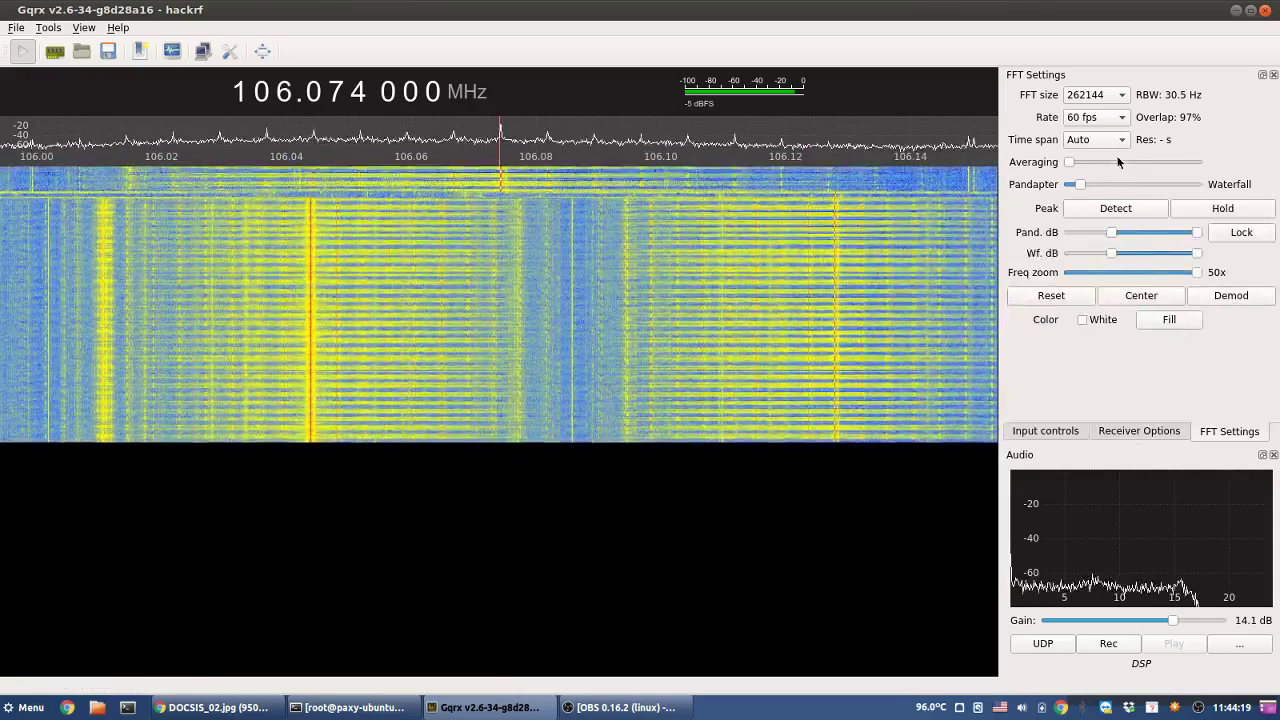
pyautogui.click(1100, 95)
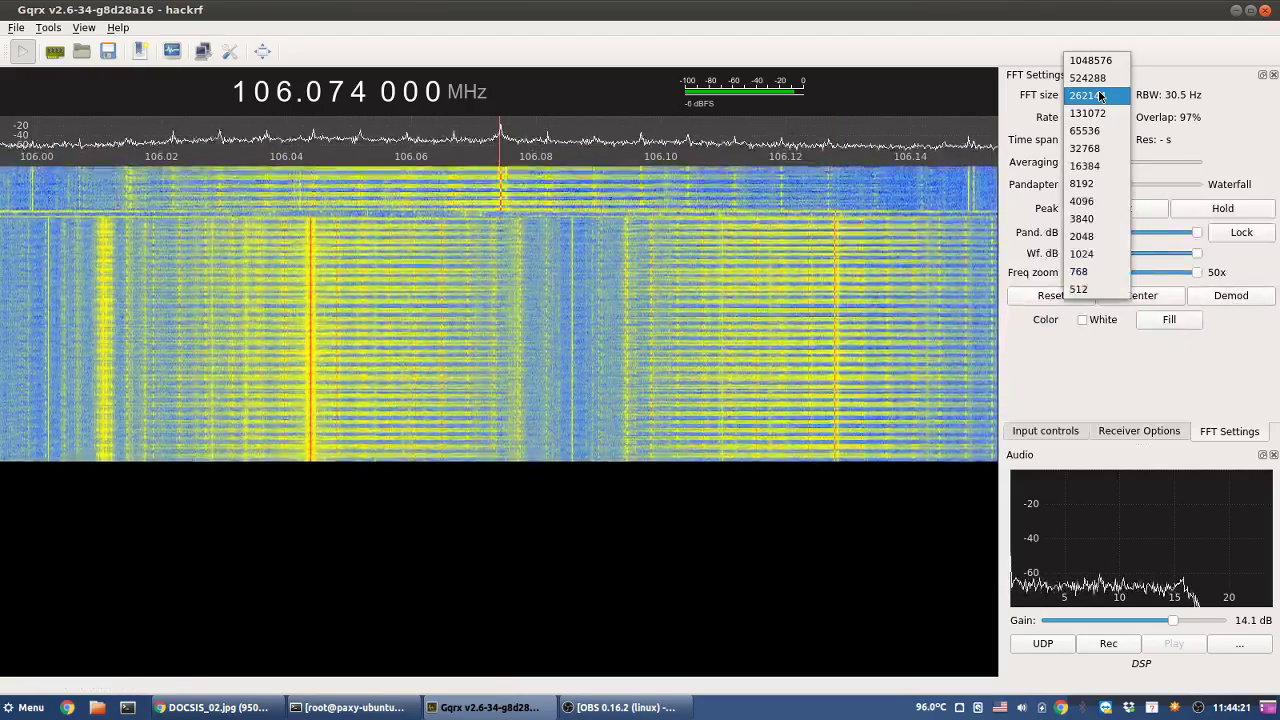
pyautogui.click(1101, 78)
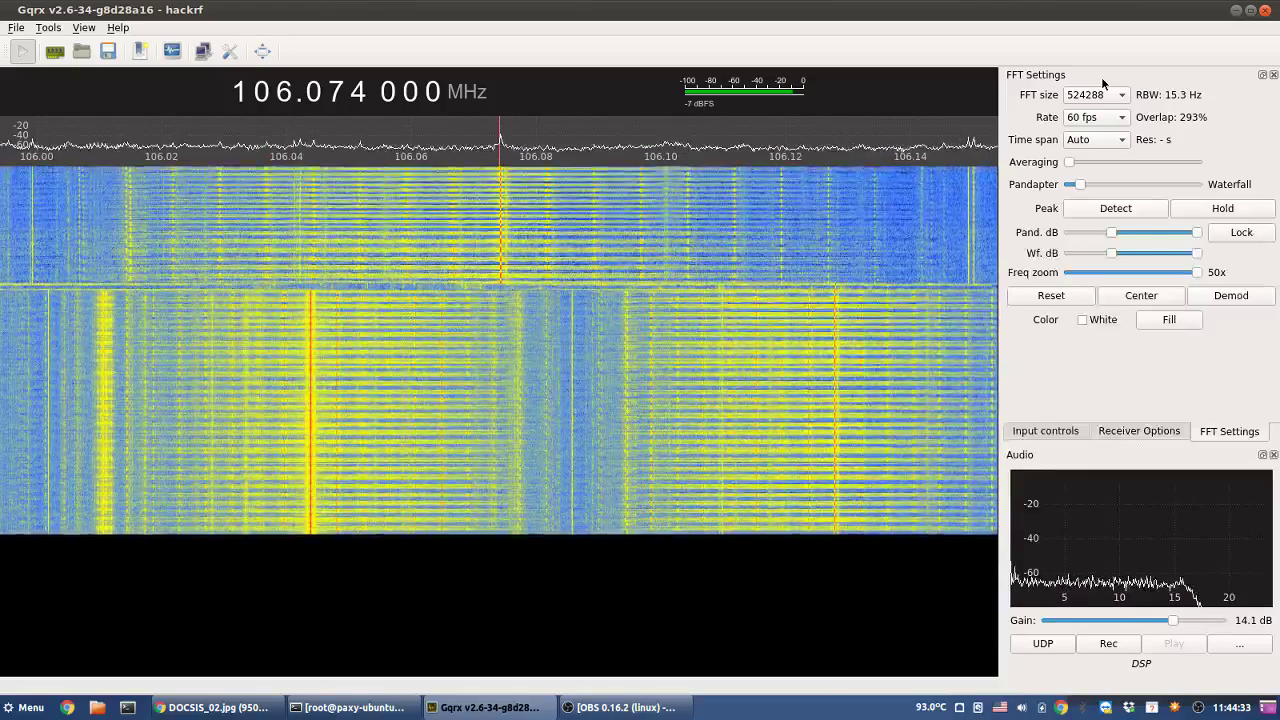
# - Try display rates of 60 and 50 fps, ending back at 60 fps
pyautogui.click(1112, 117)
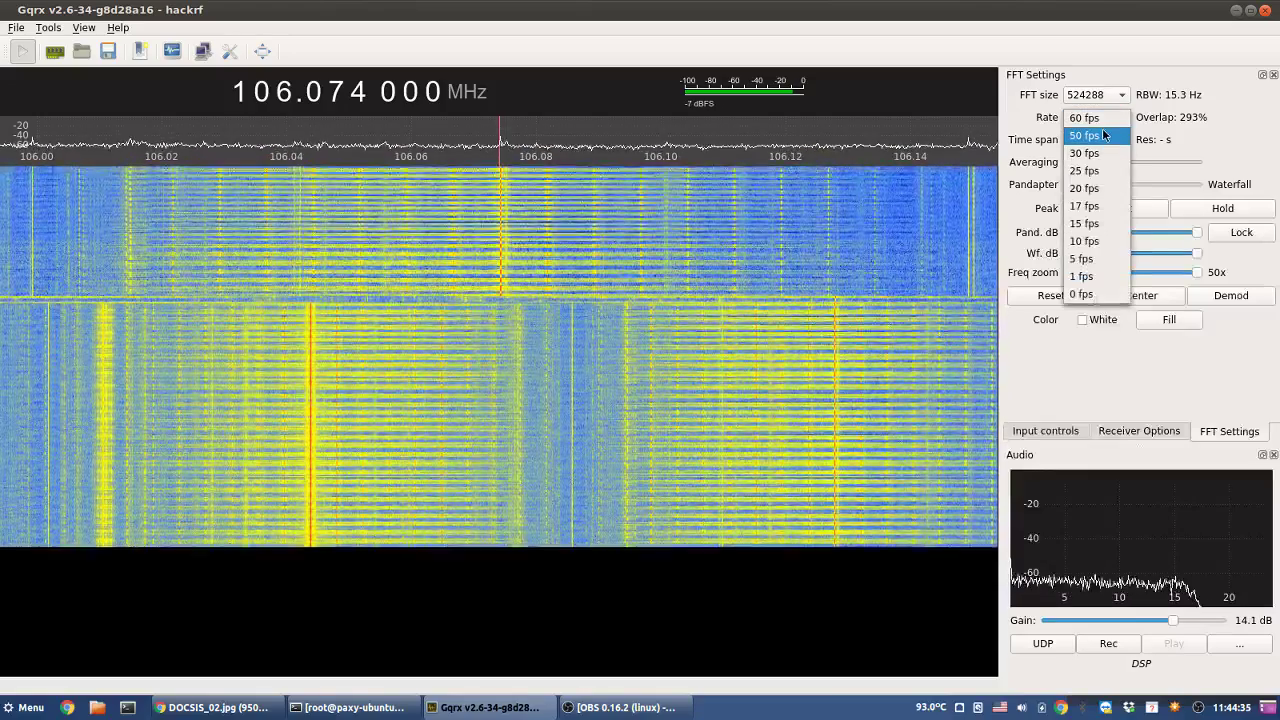
pyautogui.click(1107, 117)
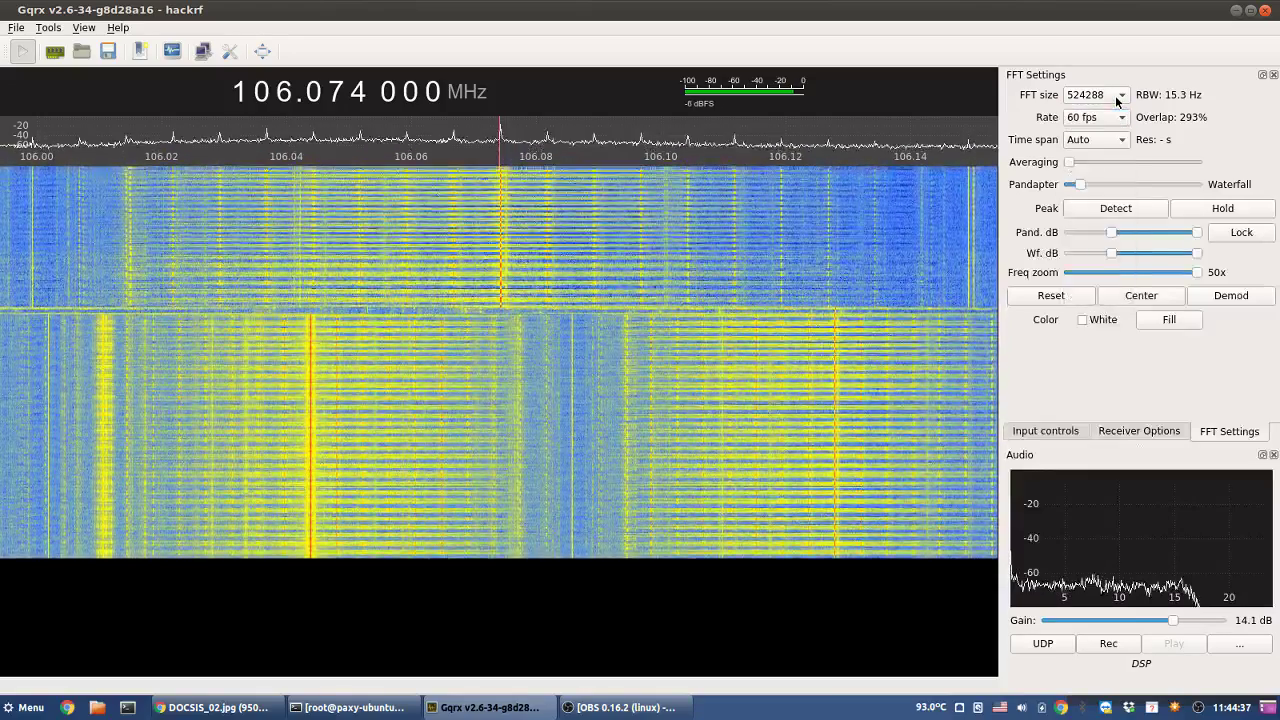
pyautogui.click(1107, 117)
pyautogui.click(1095, 136)
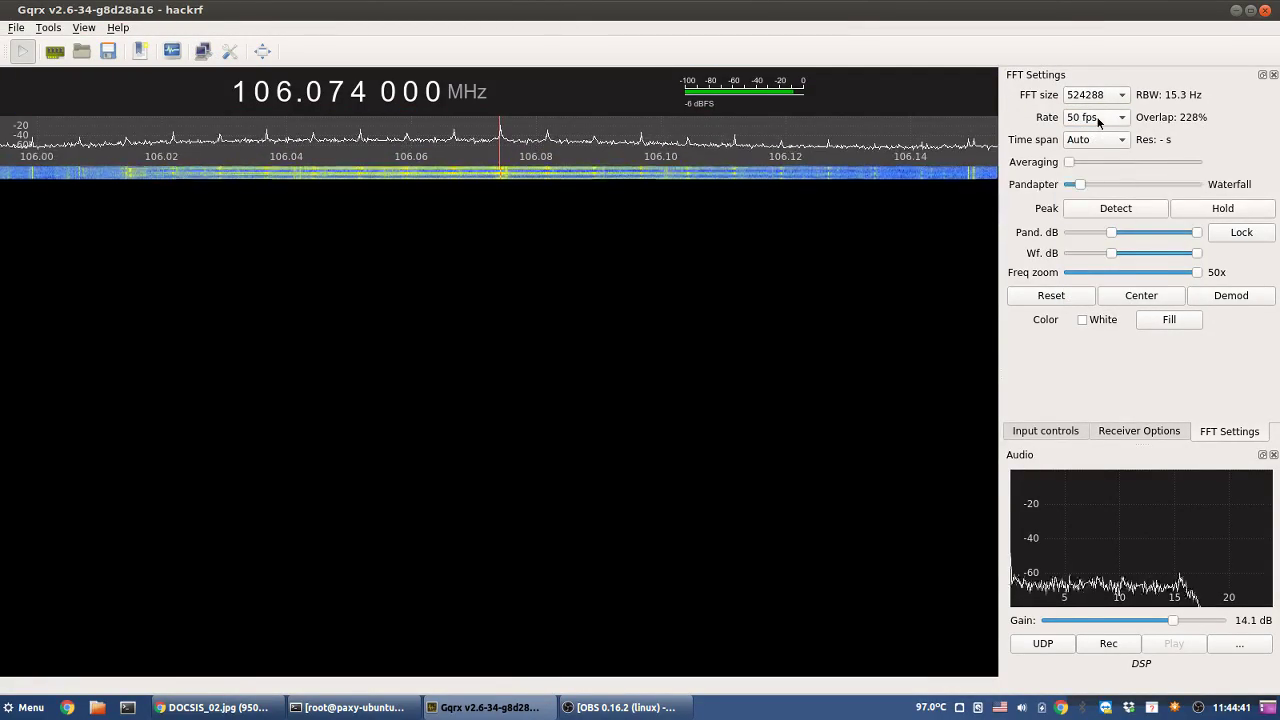
pyautogui.click(1098, 102)
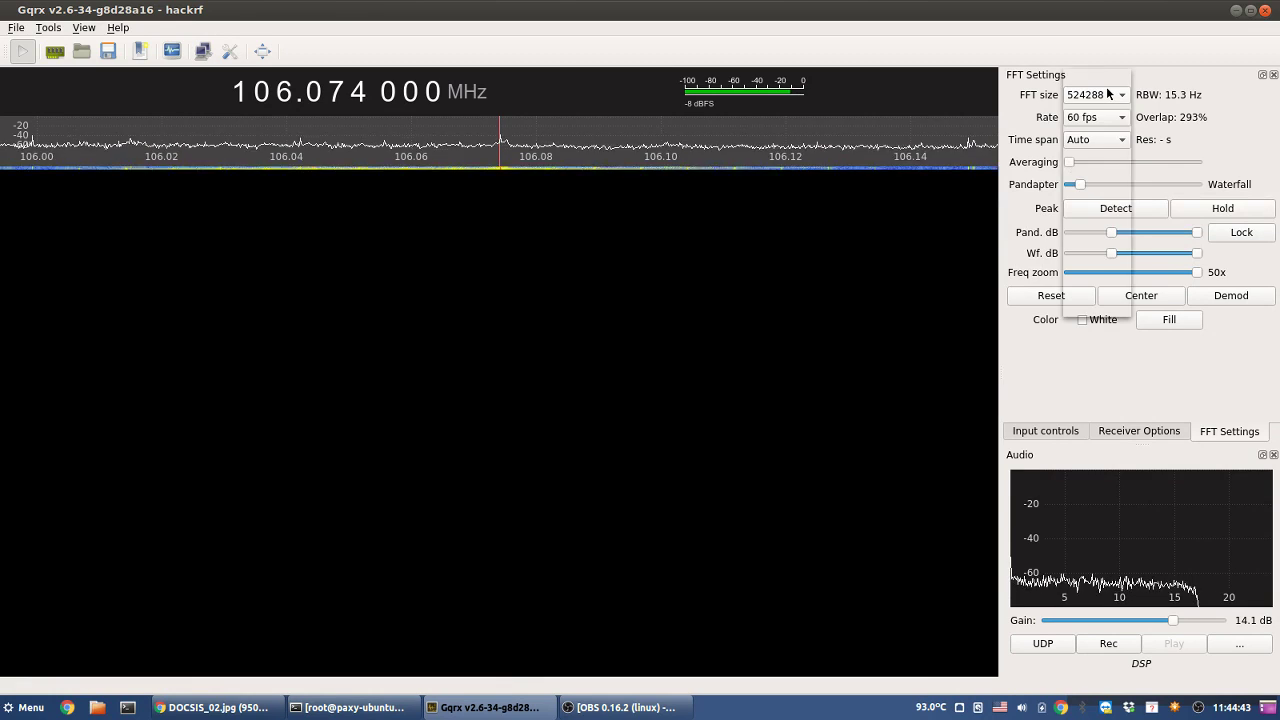
# - Cycle through FFT sizes 131072 and 262144, then settle on 32768 at 30 fps
pyautogui.click(1107, 95)
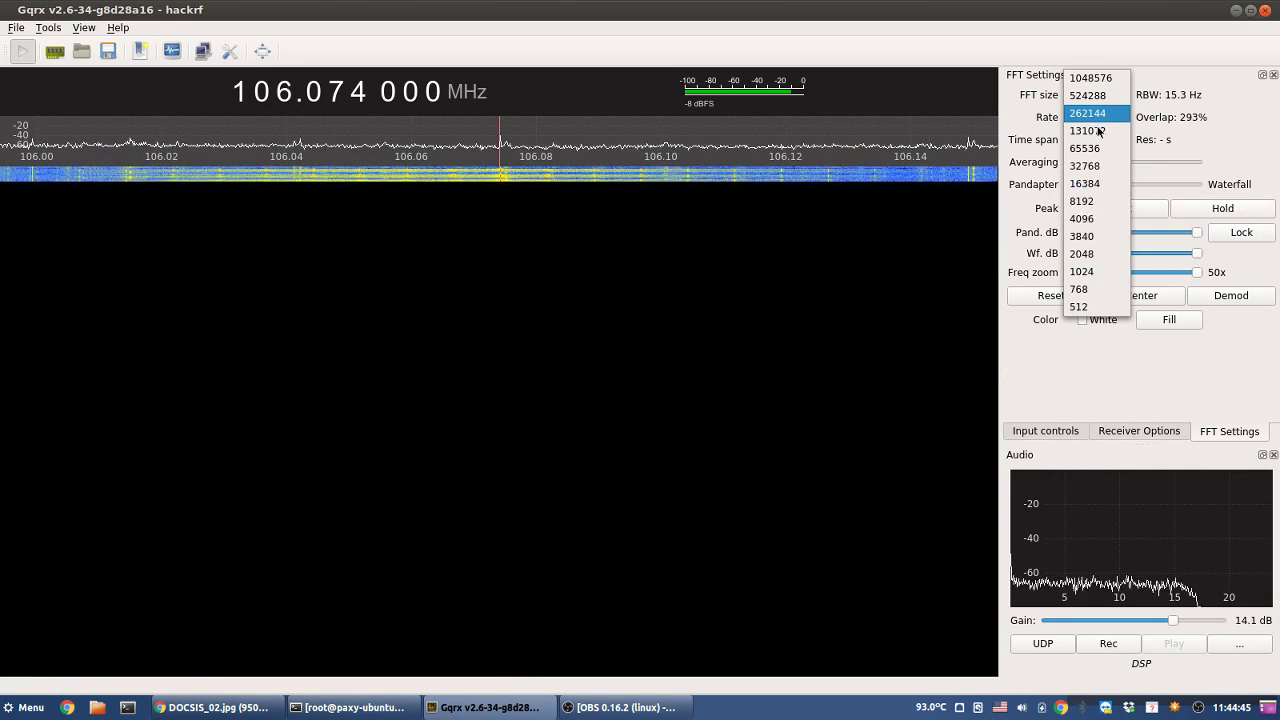
pyautogui.press('Return')
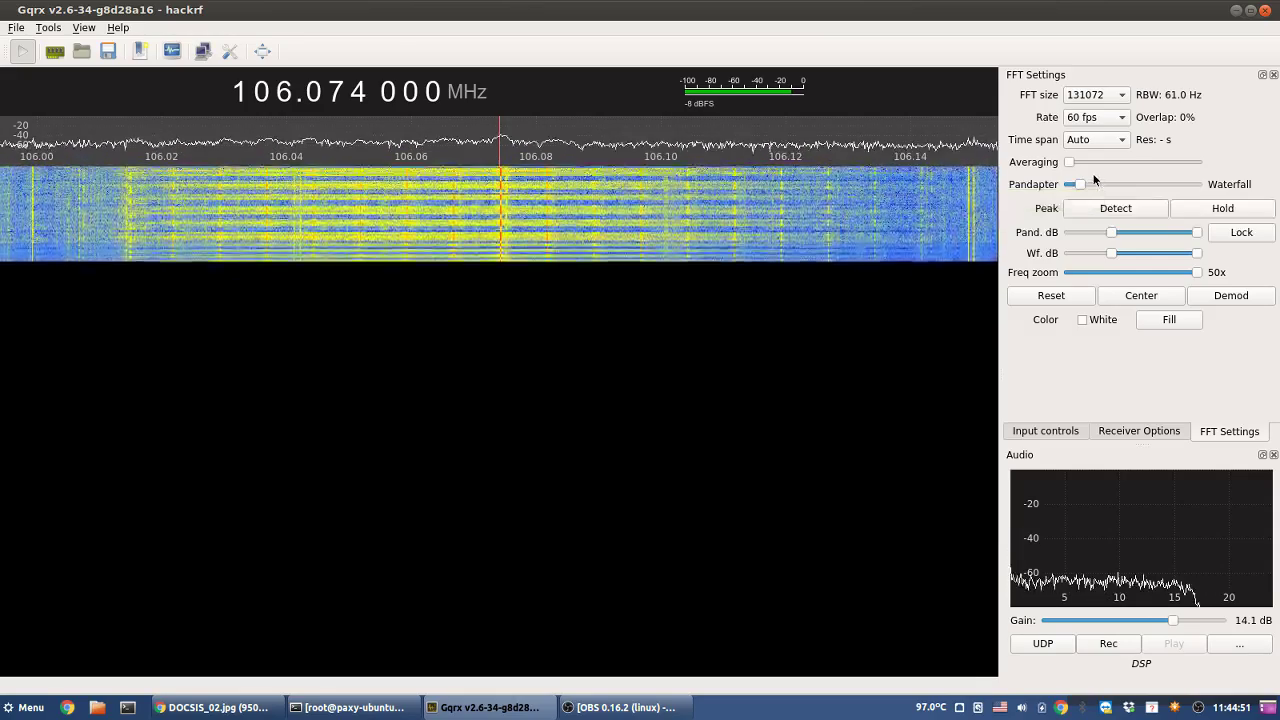
pyautogui.click(1126, 95)
pyautogui.press('Up')
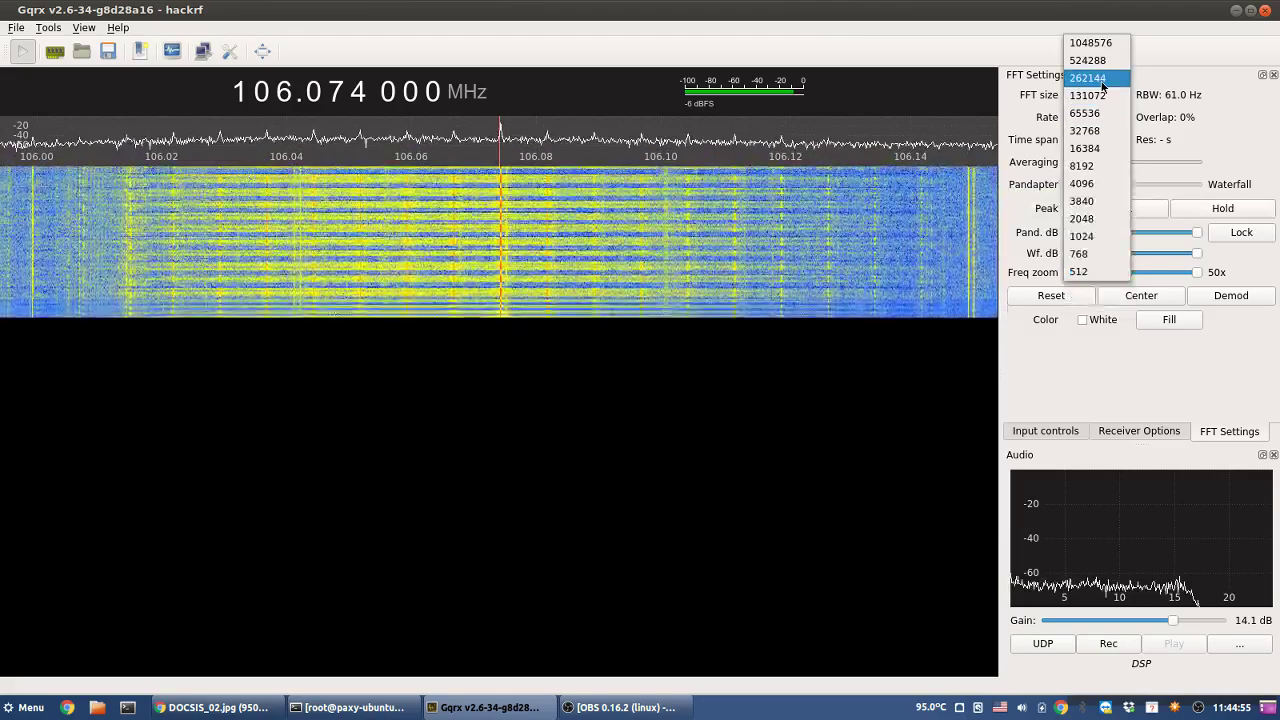
pyautogui.press('Return')
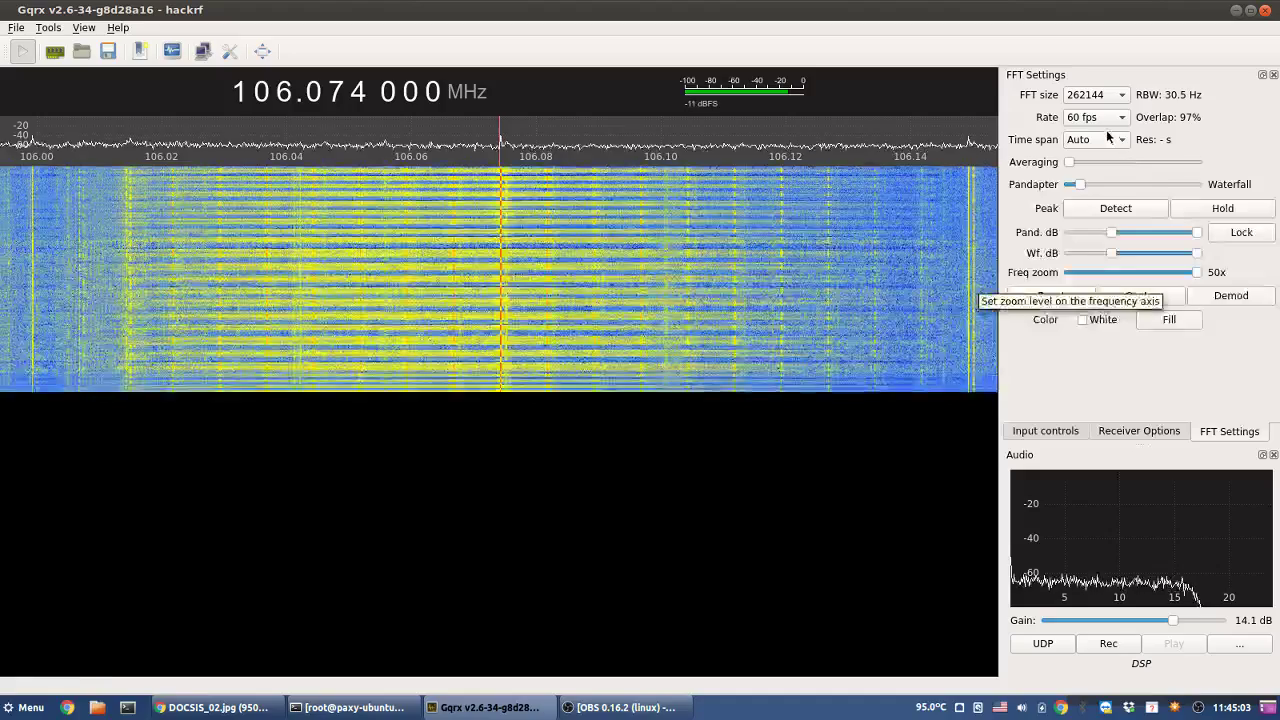
pyautogui.click(1097, 117)
pyautogui.click(1090, 166)
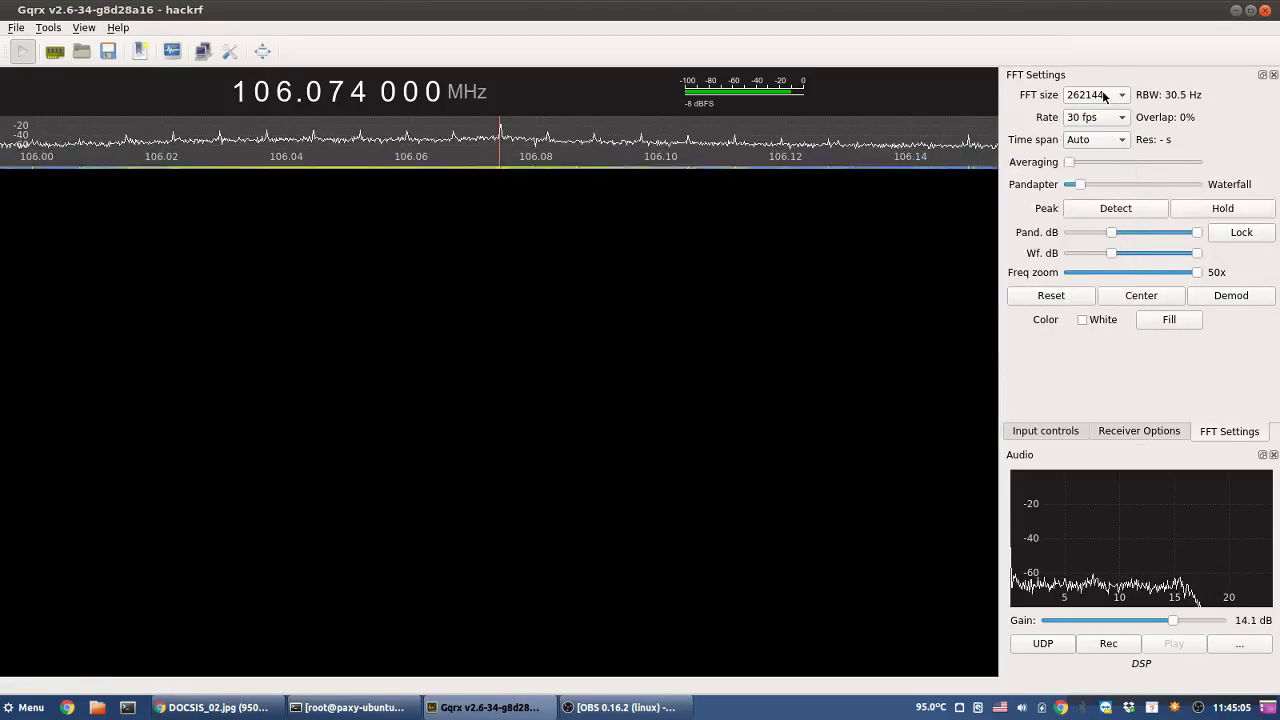
pyautogui.click(1095, 94)
pyautogui.click(1089, 150)
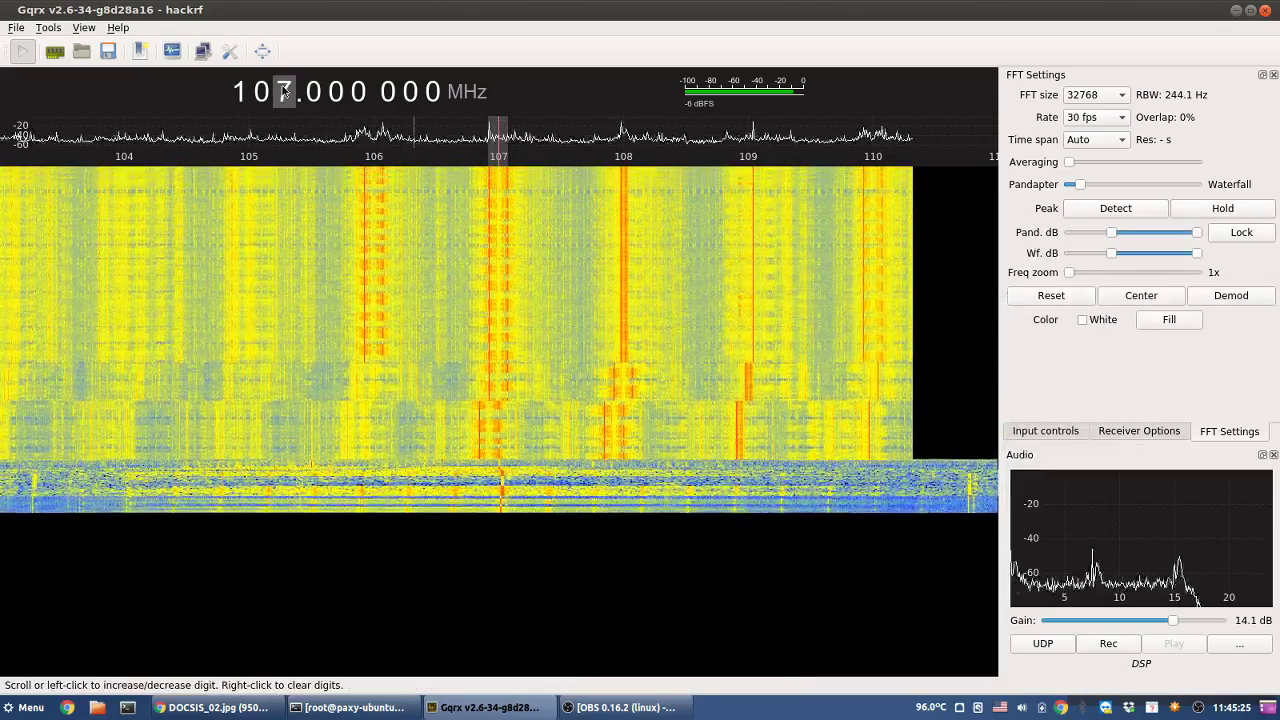
# - Centre on 108.000 000 MHz, zoom to 37x, and use a 262144-point FFT for 30.5 Hz resolution
pyautogui.scroll(1, 284, 92)
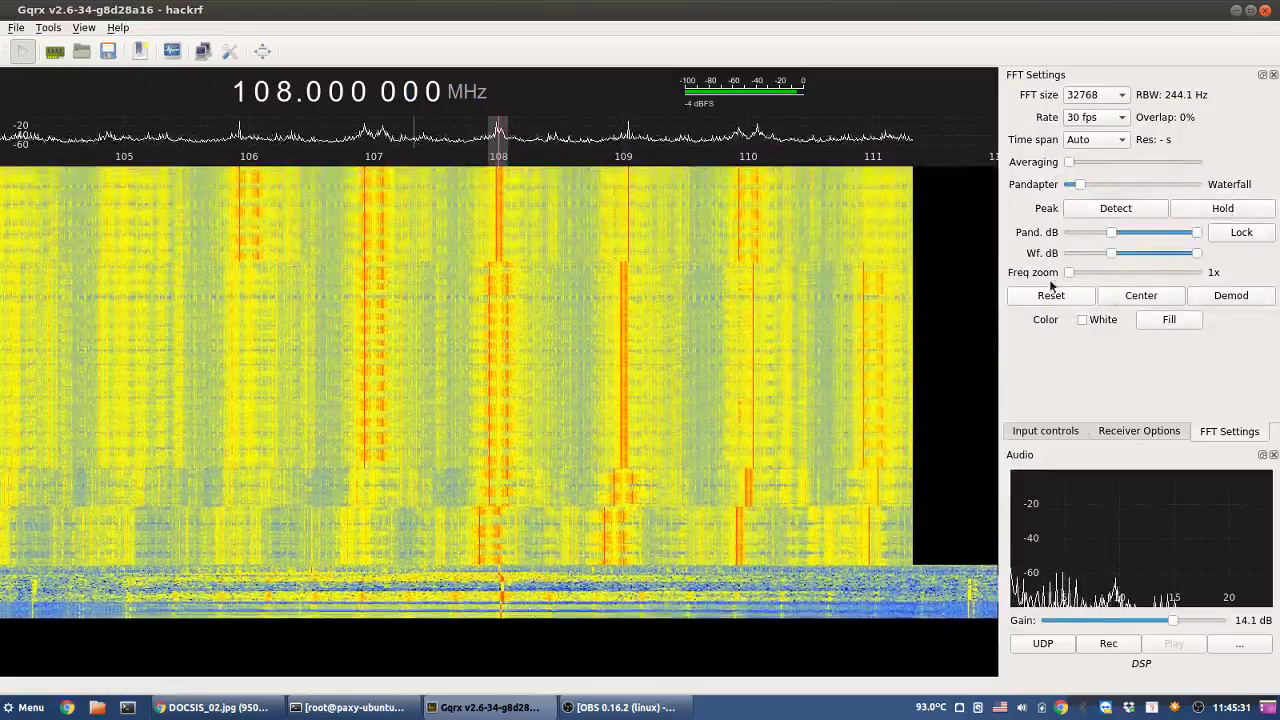
pyautogui.moveTo(1069, 272); pyautogui.dragTo(1133, 275)
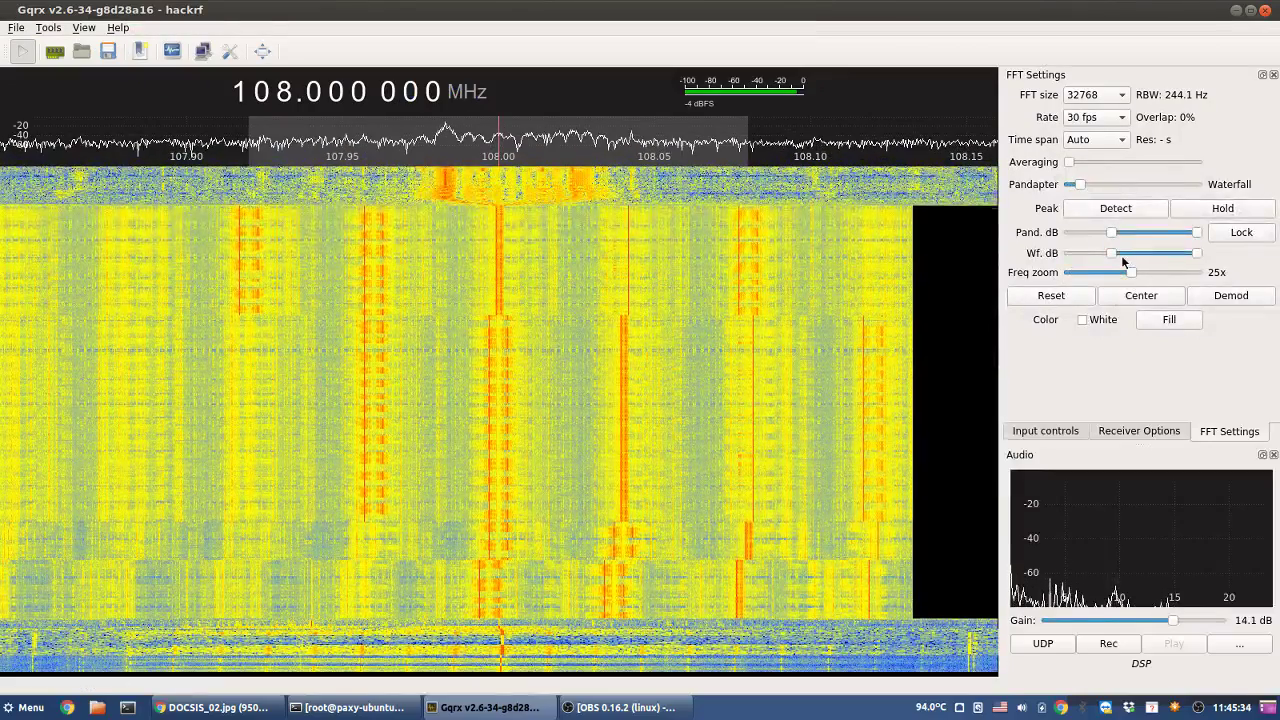
pyautogui.moveTo(1131, 273); pyautogui.dragTo(1146, 273)
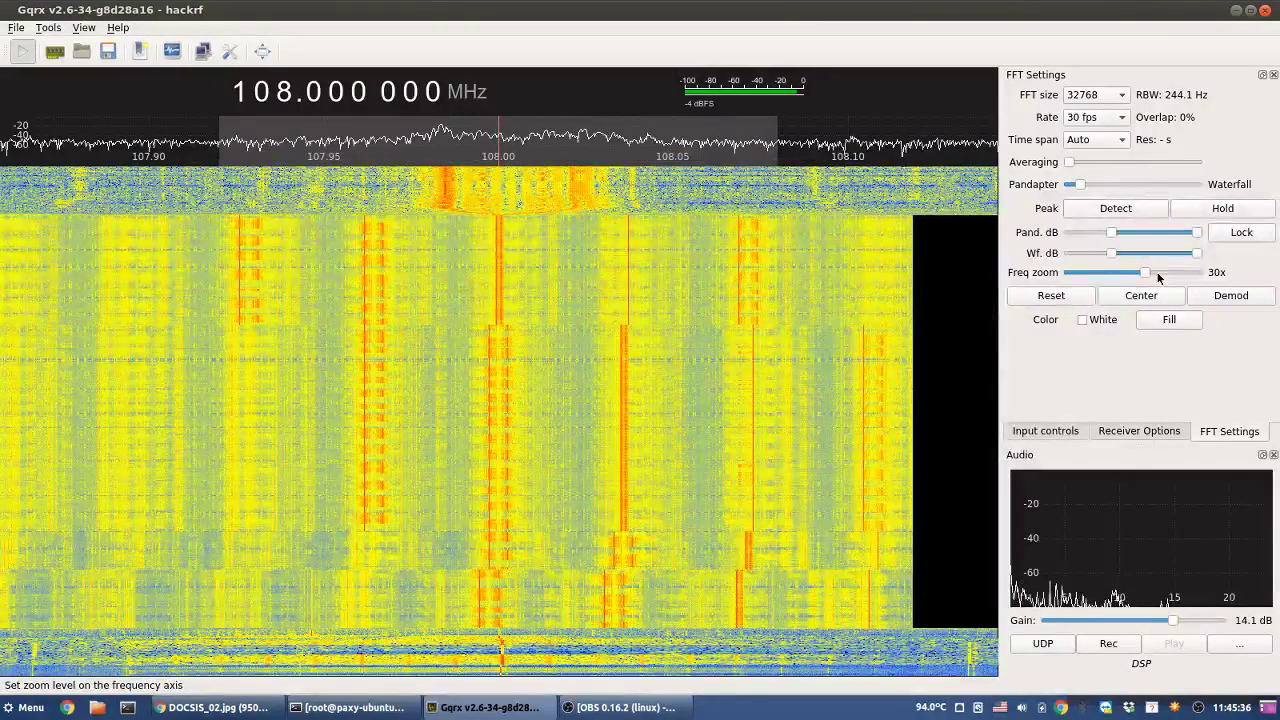
pyautogui.click(1155, 274)
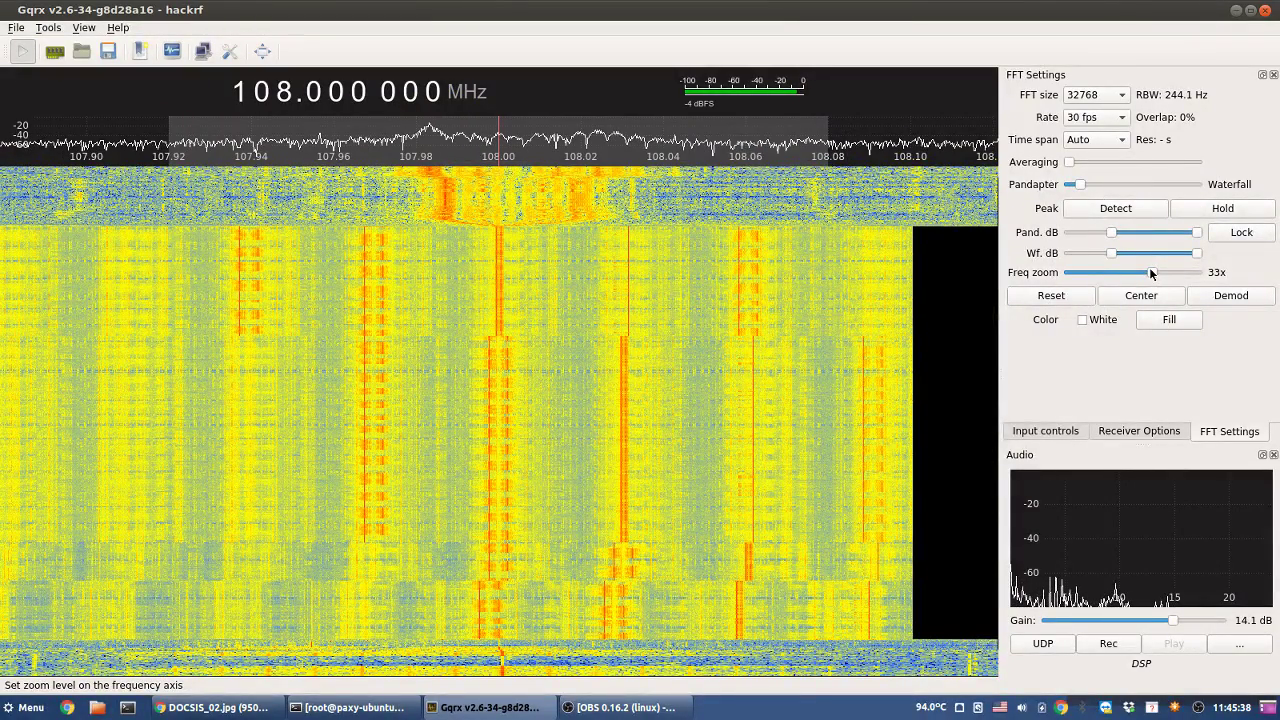
pyautogui.moveTo(1150, 274); pyautogui.dragTo(1167, 277)
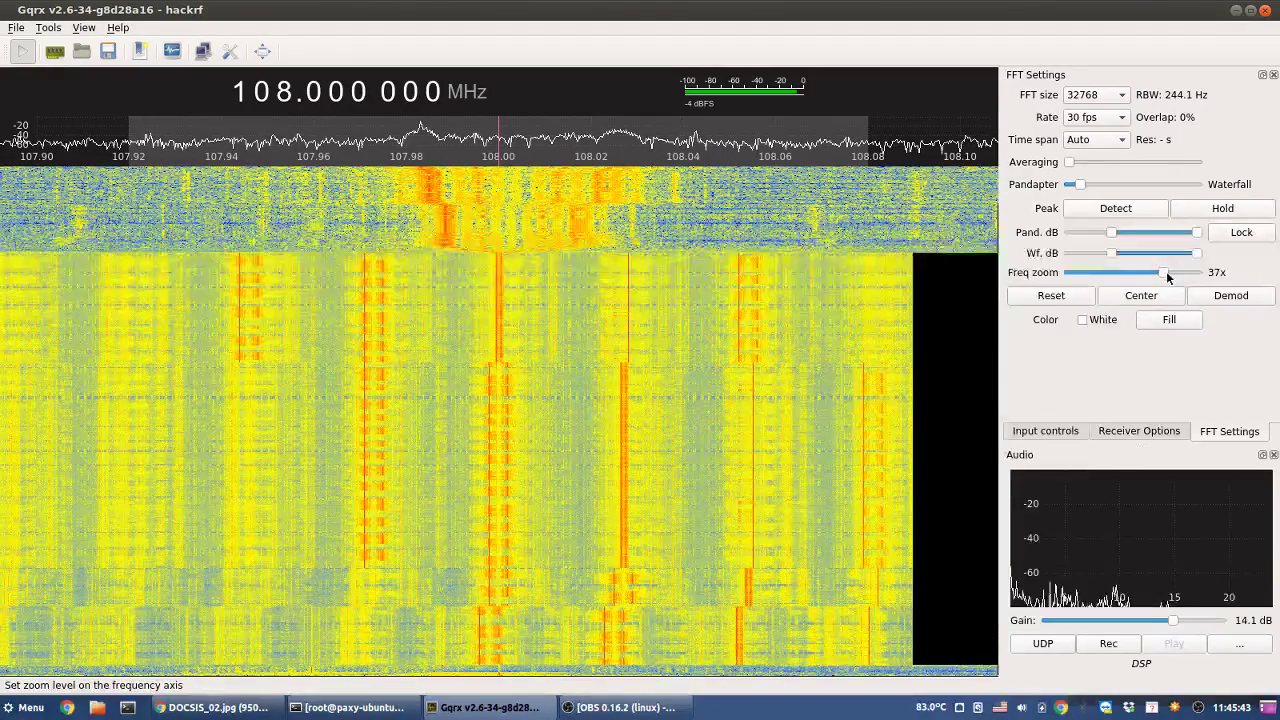
pyautogui.click(1113, 131)
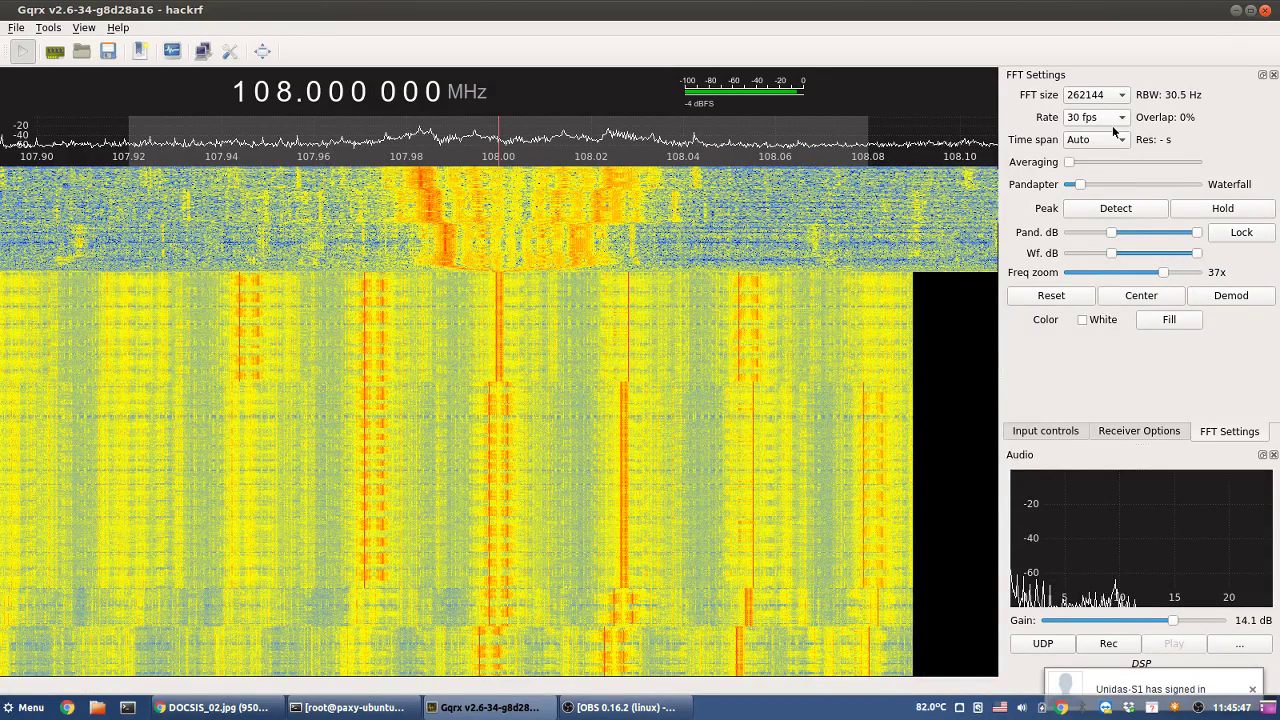
# - Set the FFT rate to 30 fps and FFT size to 65536, then zoom back out to 1x
pyautogui.click(1113, 127)
pyautogui.click(1104, 158)
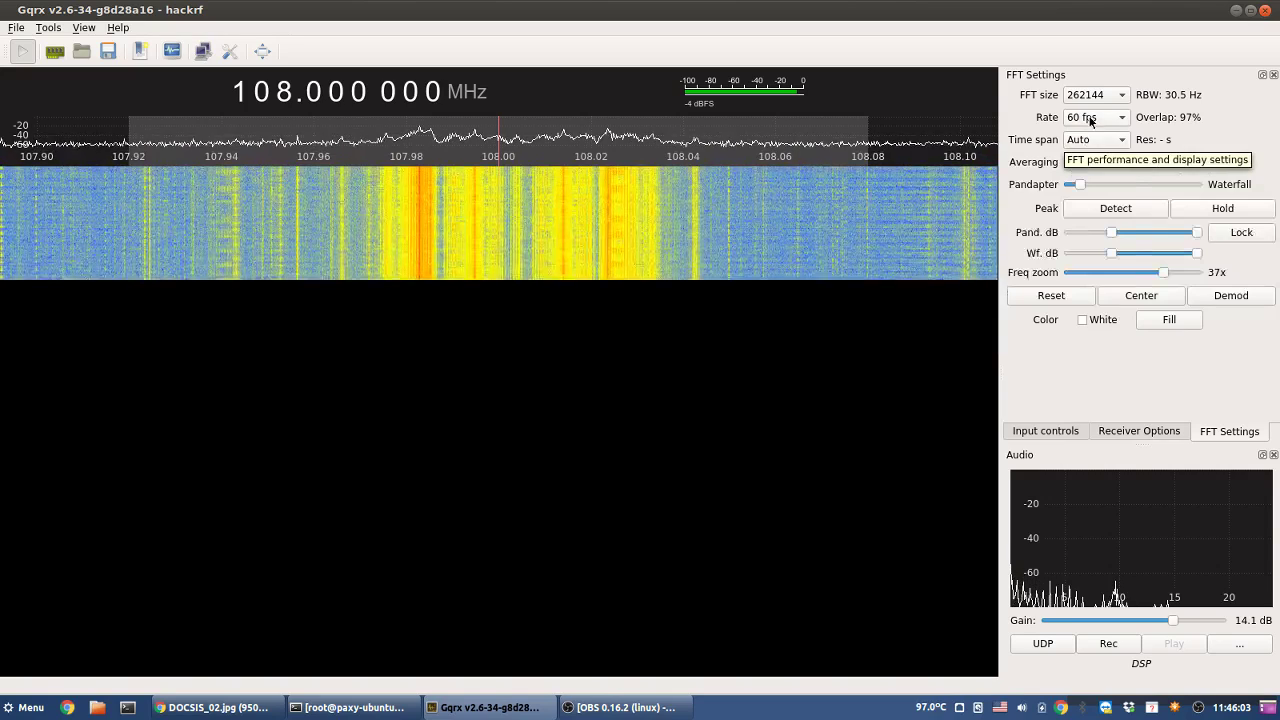
pyautogui.click(1090, 118)
pyautogui.click(1095, 157)
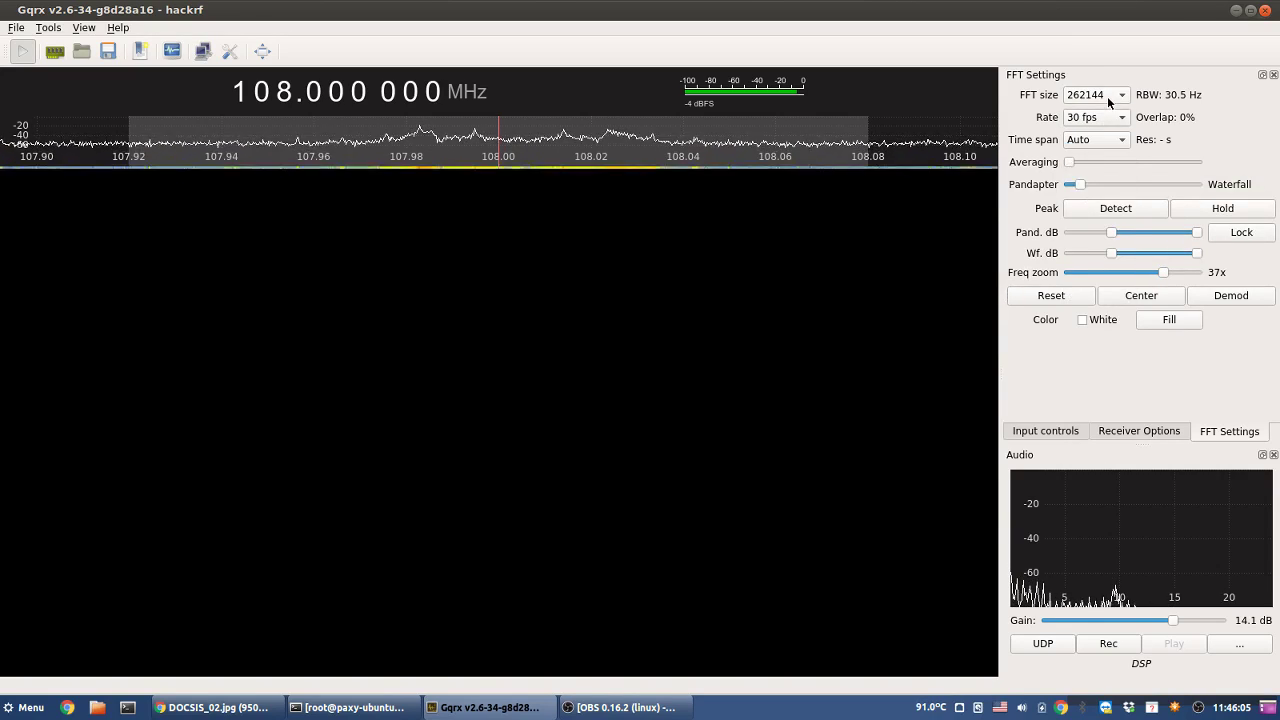
pyautogui.click(1107, 96)
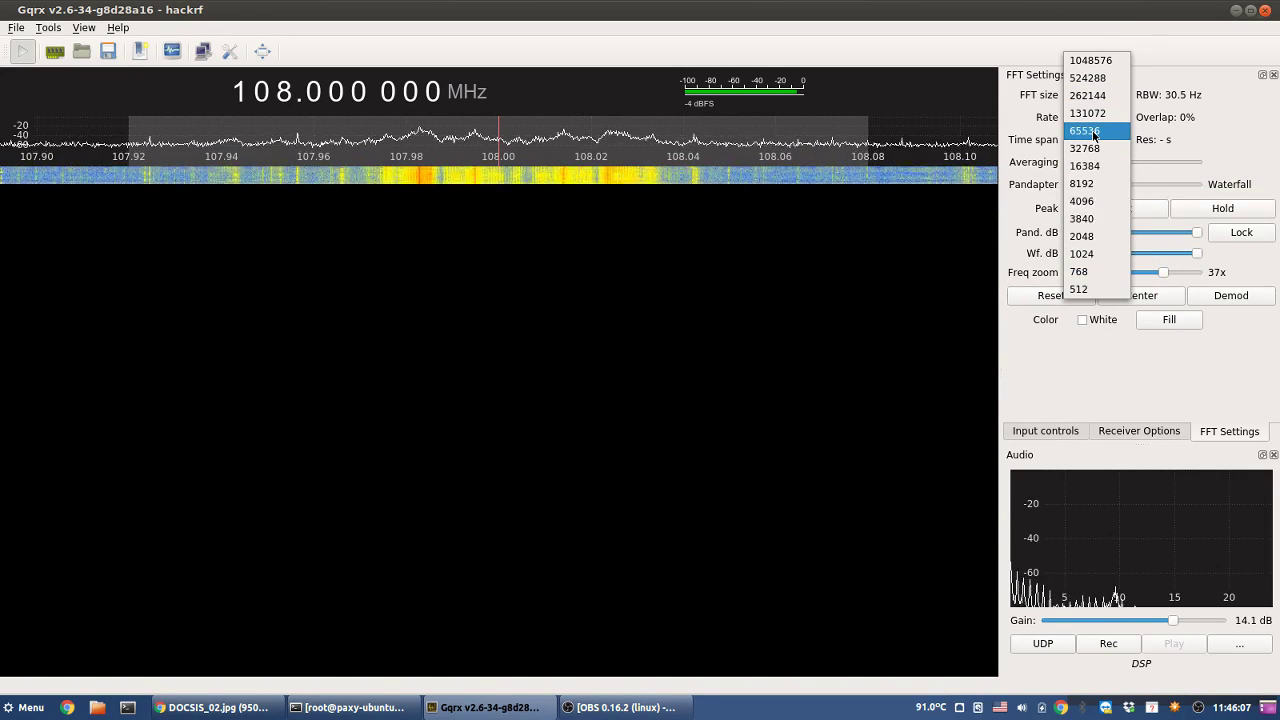
pyautogui.click(1093, 133)
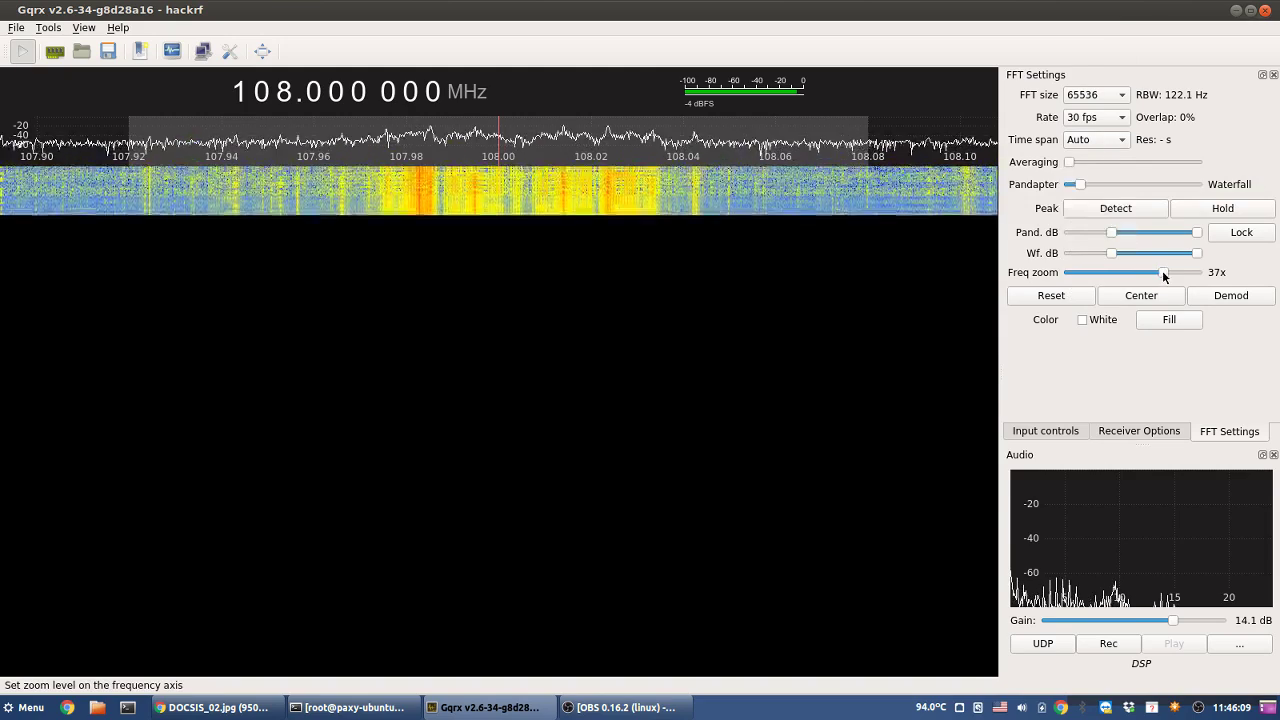
pyautogui.moveTo(1164, 277); pyautogui.dragTo(1052, 271)
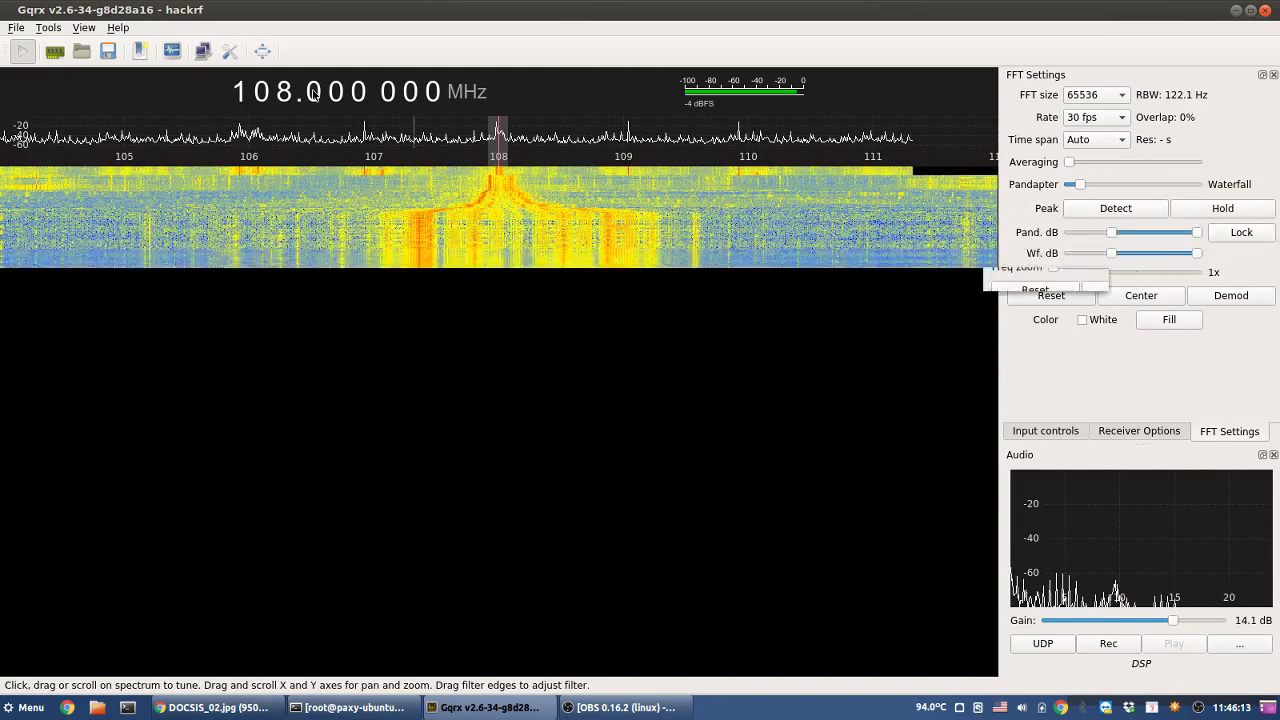
# - Step the tuning from 108 up to 110.000 MHz, then bring up the DOCSIS chart in the browser
pyautogui.scroll(1, 287, 93)
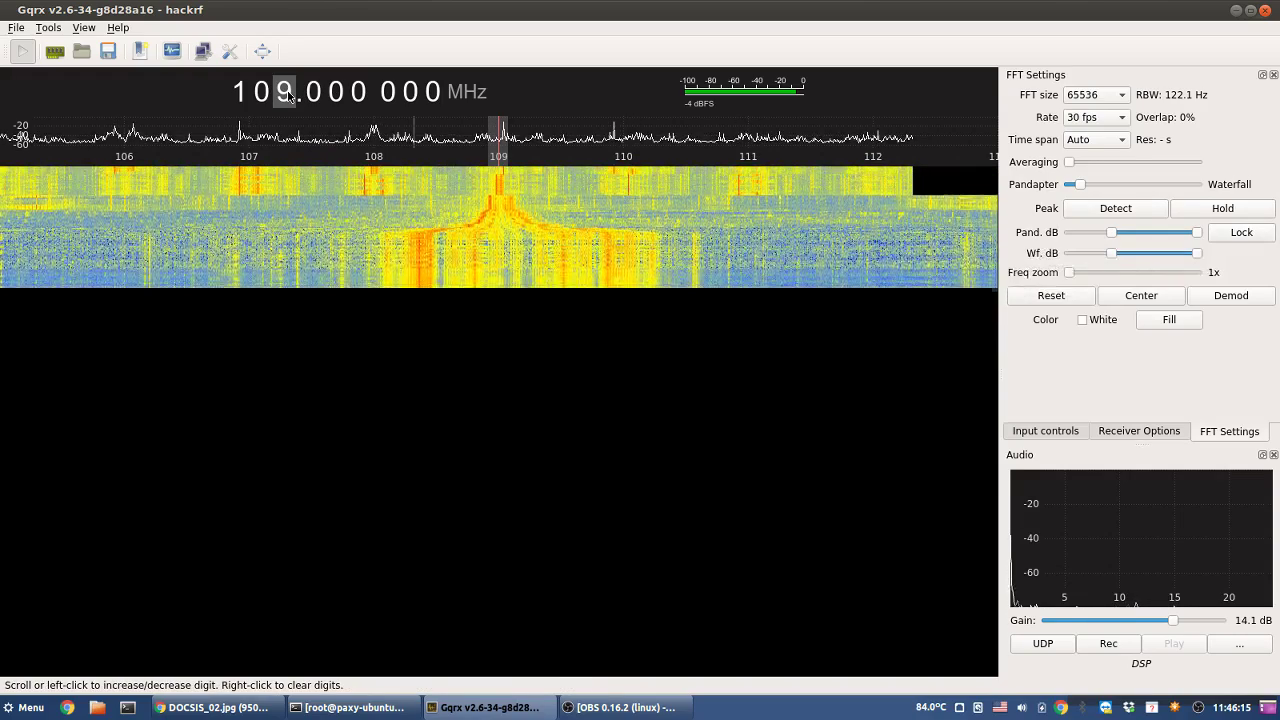
pyautogui.scroll(1, 287, 93)
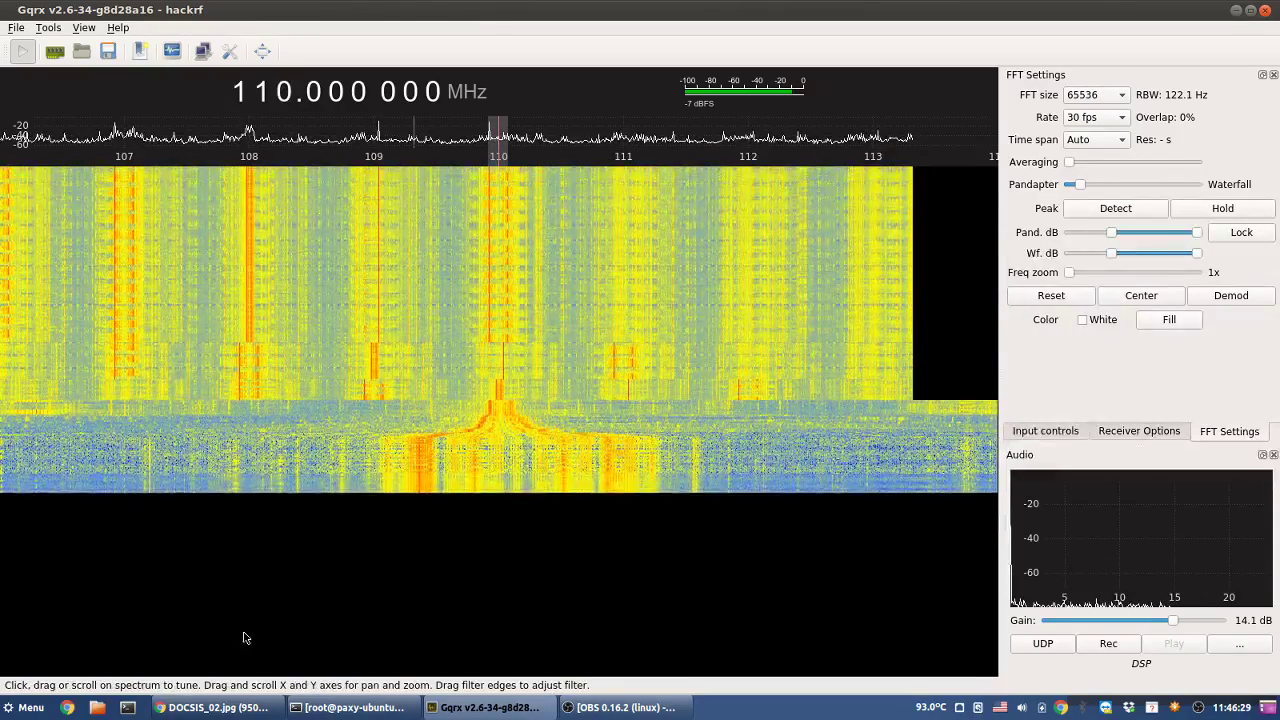
pyautogui.click(208, 712)
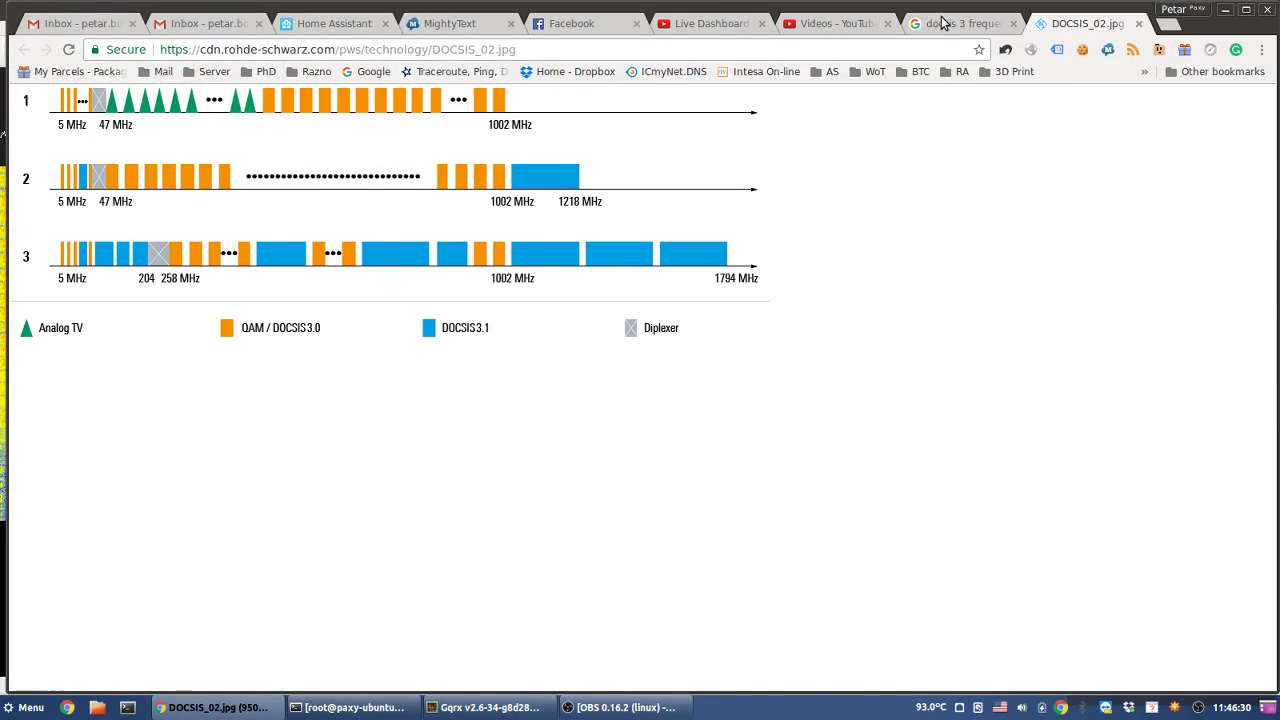
# - Switch to the docsis image results and preview the CATV spectrum, spectrum analyzer and Docsis 2.0 images
pyautogui.hotkey('ctrl', 'shift', 'Tab')
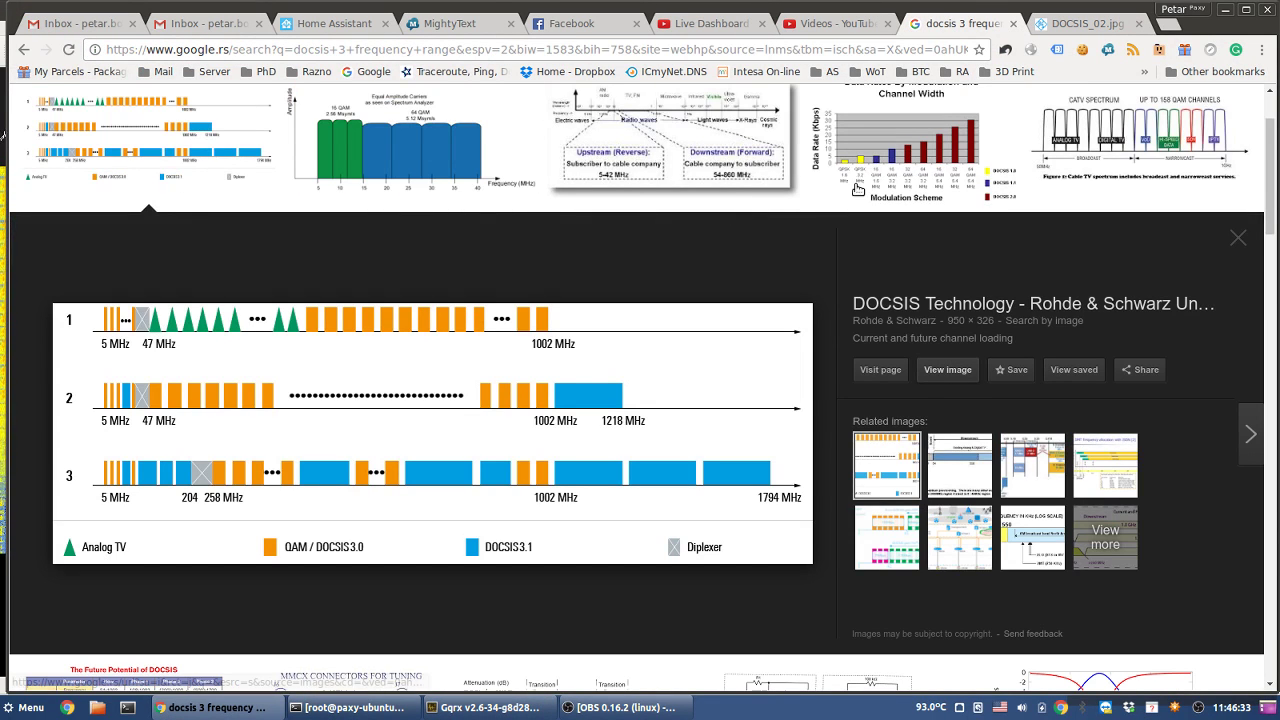
pyautogui.click(1162, 138)
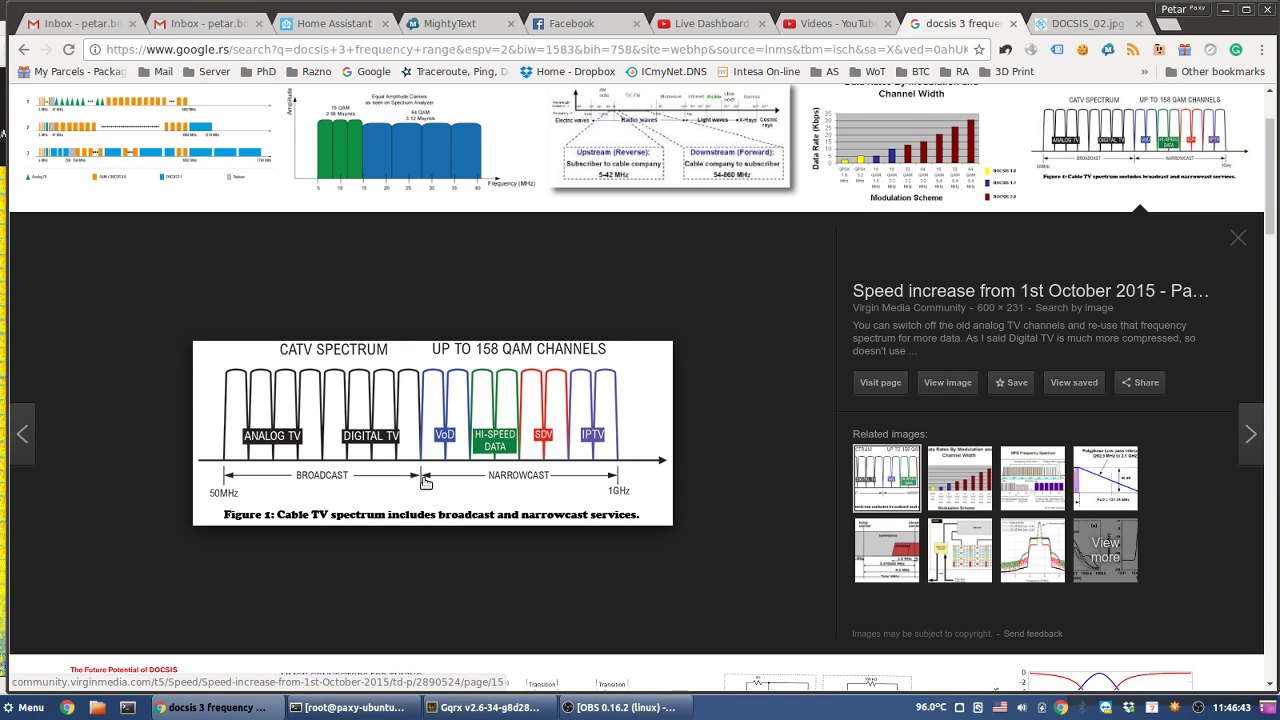
pyautogui.click(358, 155)
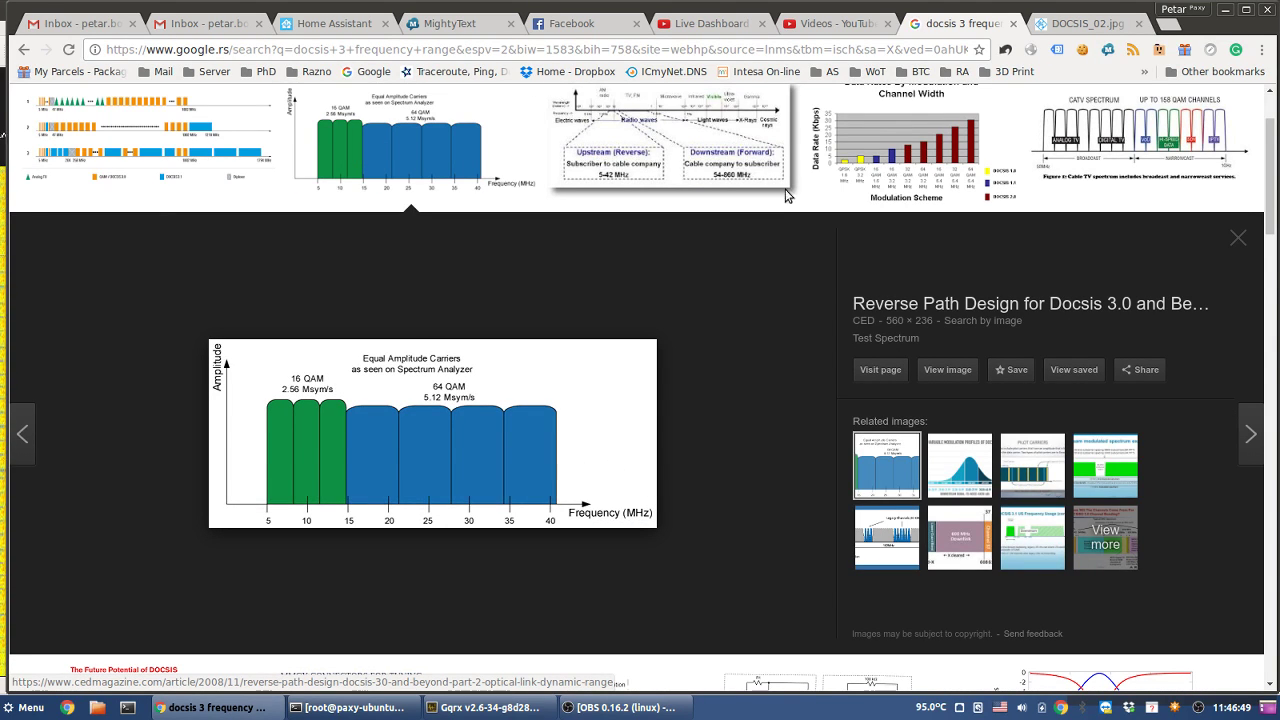
pyautogui.click(670, 150)
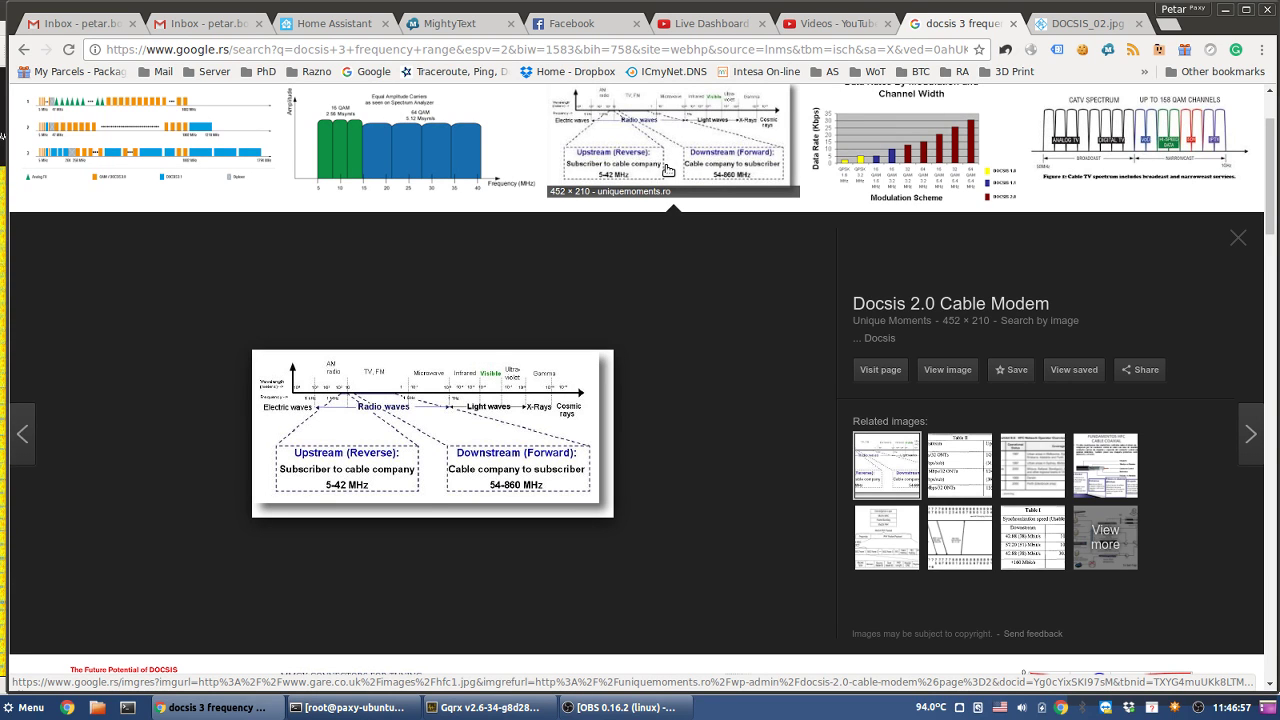
# - Scroll through the image results, glance at the YouTube Live Dashboard, then bring OBS to the front
pyautogui.scroll(-3, 293, 537)
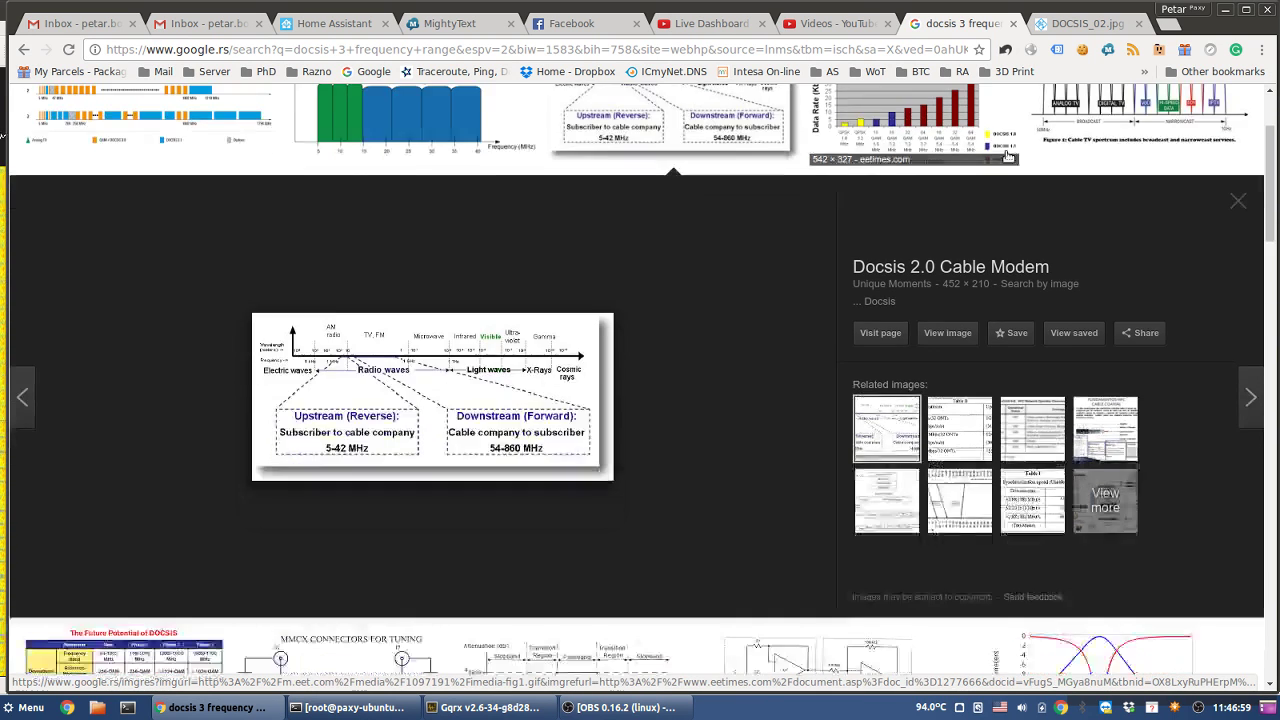
pyautogui.scroll(-3, 293, 537)
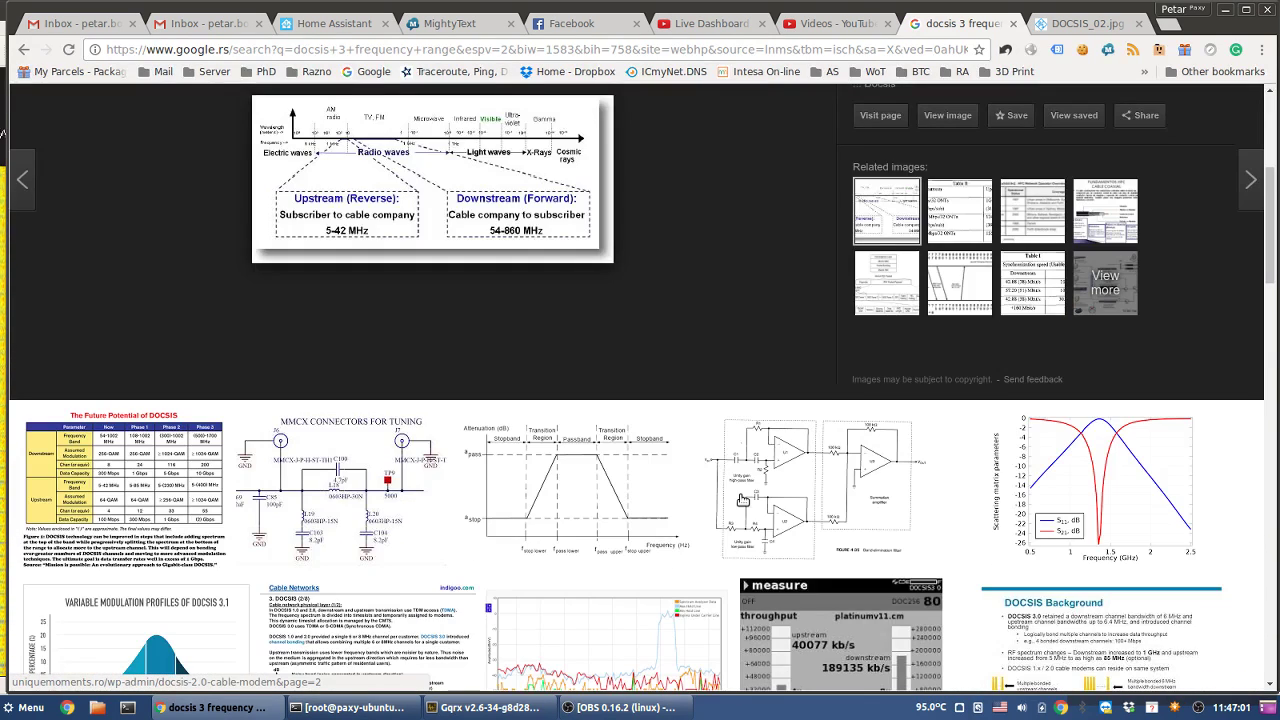
pyautogui.scroll(-3, 436, 491)
pyautogui.scroll(-1, 436, 491)
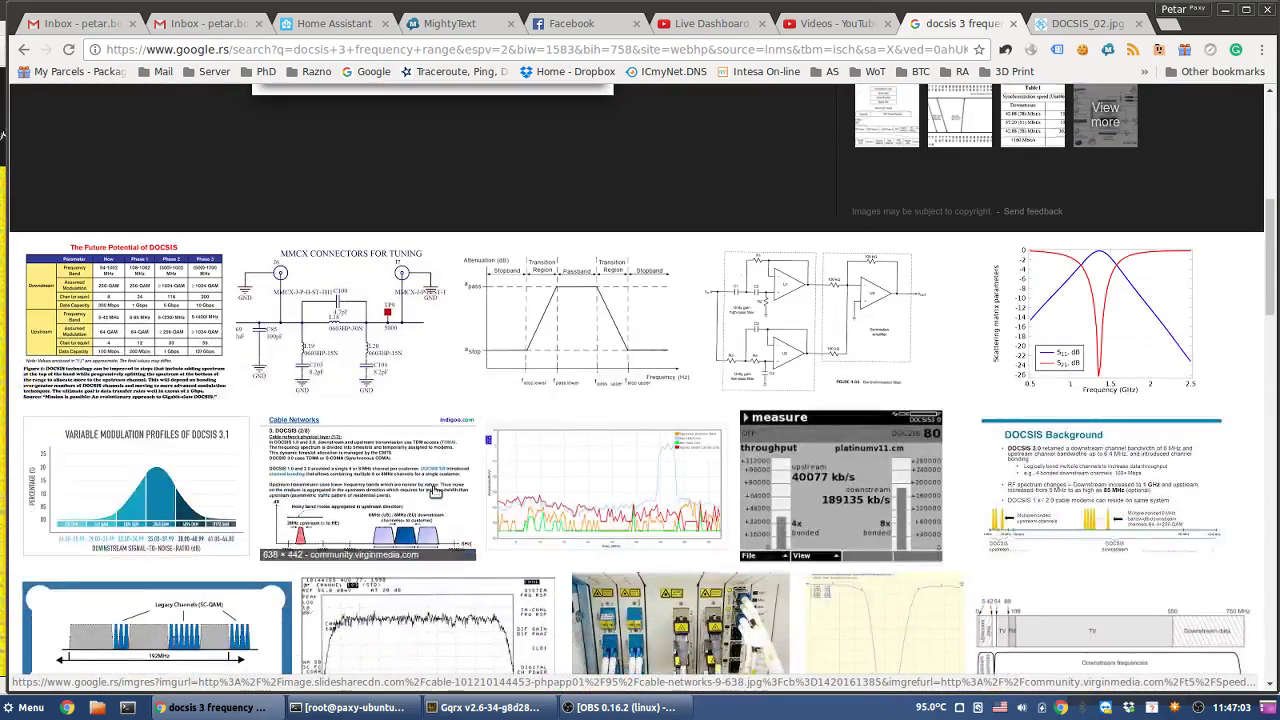
pyautogui.scroll(-2, 436, 491)
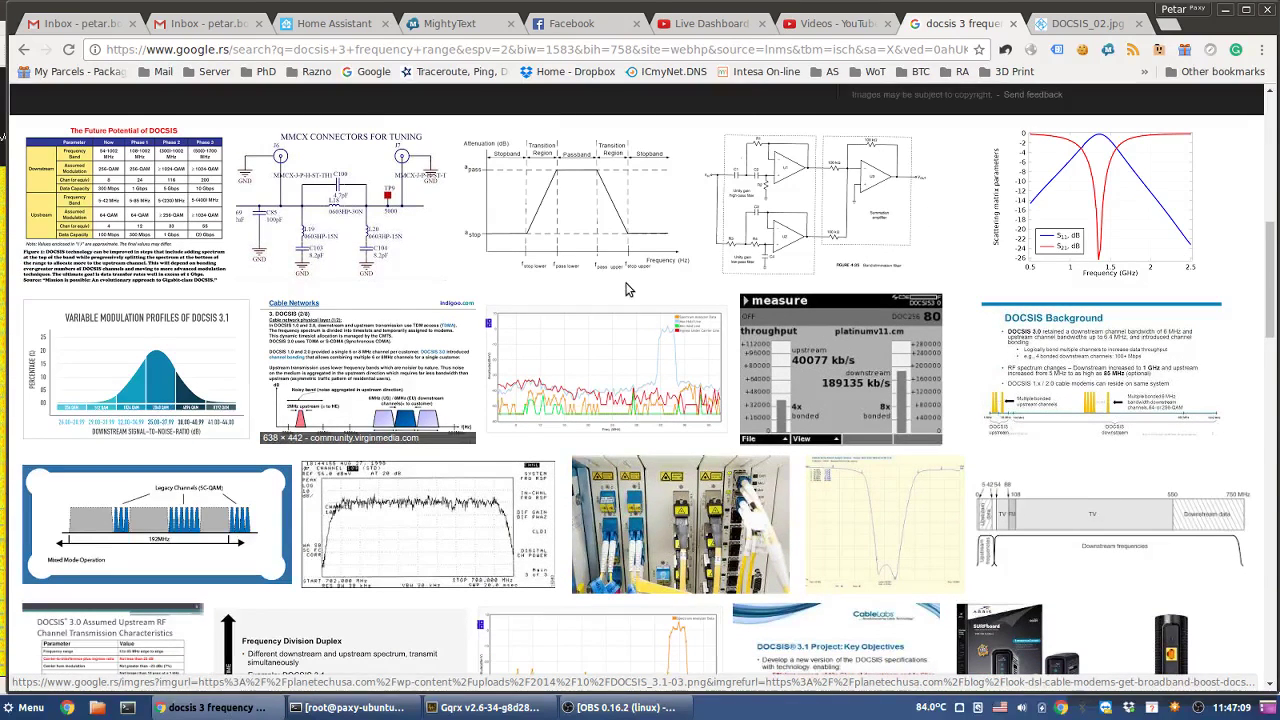
pyautogui.scroll(5, 625, 289)
pyautogui.scroll(2, 625, 281)
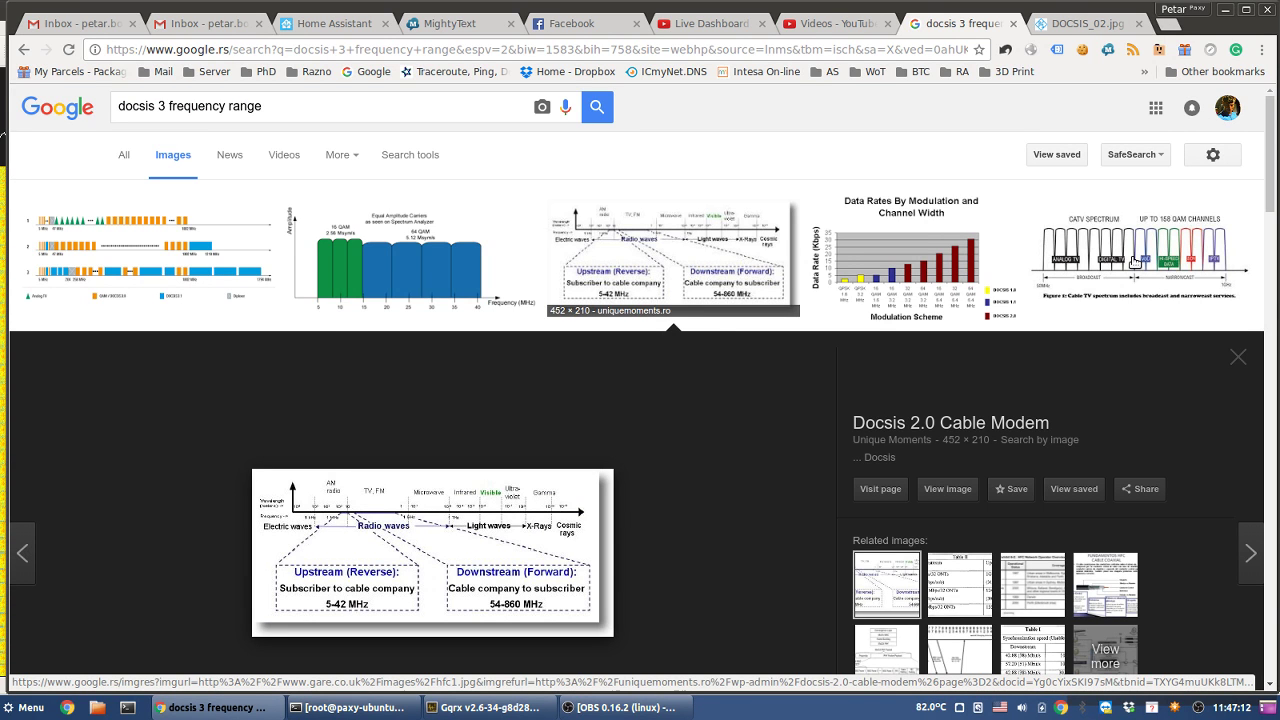
pyautogui.click(705, 23)
pyautogui.click(948, 27)
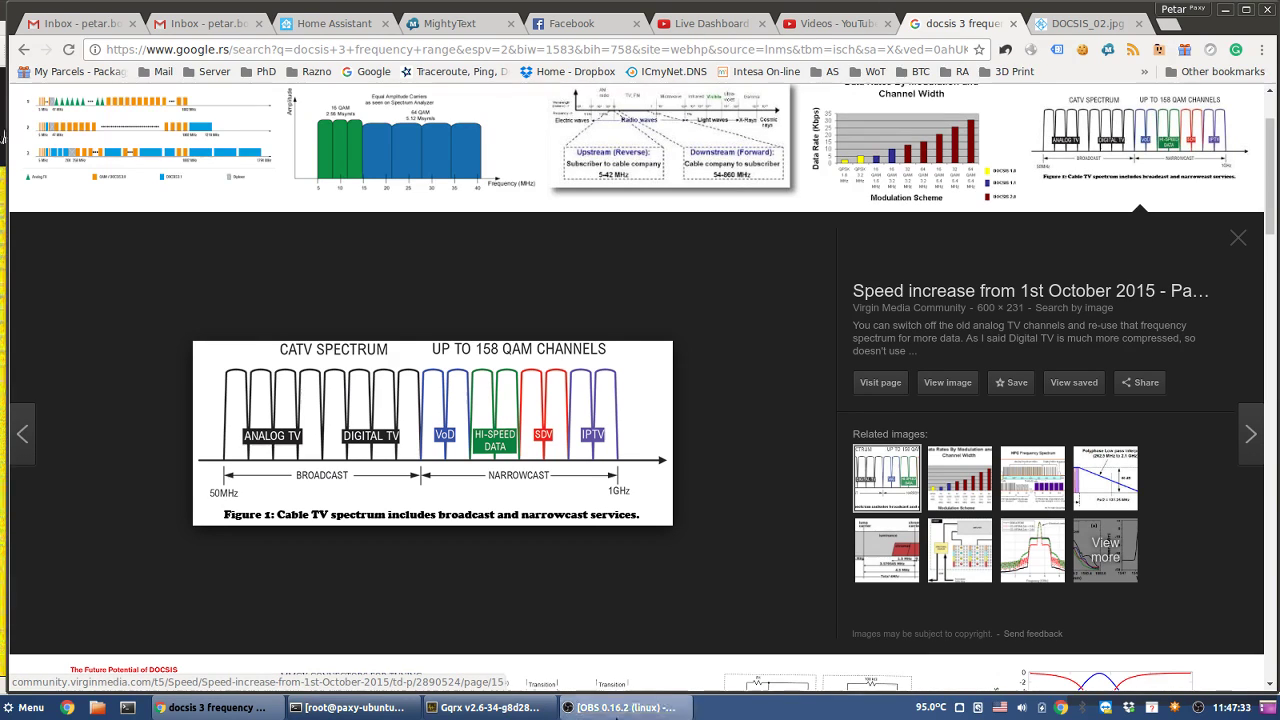
pyautogui.click(617, 710)
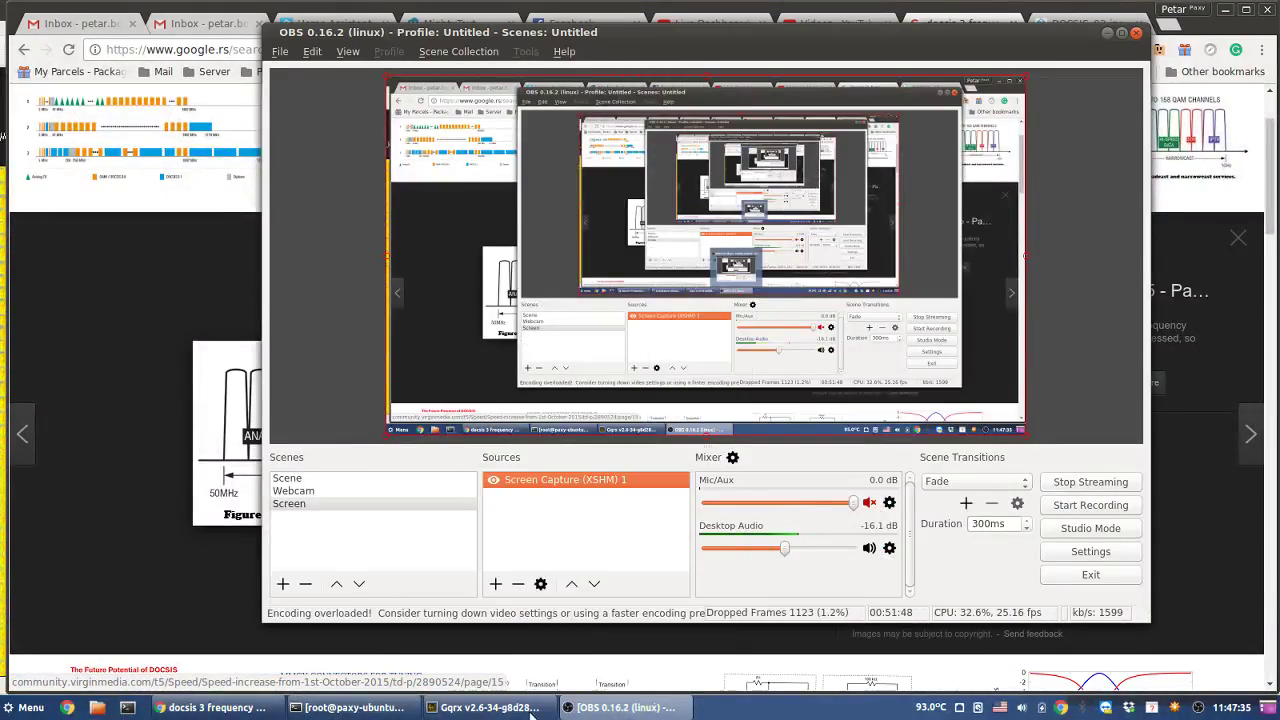
# - Bring the Gqrx receiver tuned to 110 MHz back in front of OBS
pyautogui.click(485, 707)
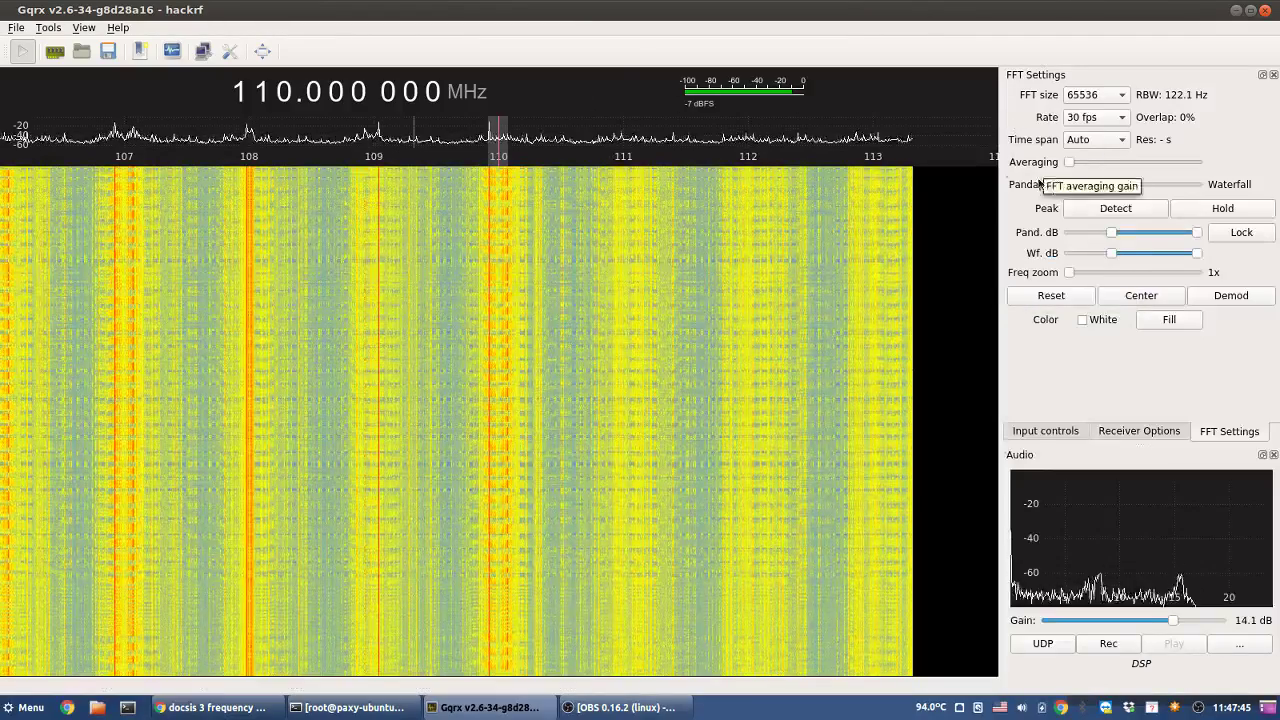
# - Step the tuning up from 110 to 120.000 MHz in one-megahertz increments
pyautogui.scroll(1, 287, 93)
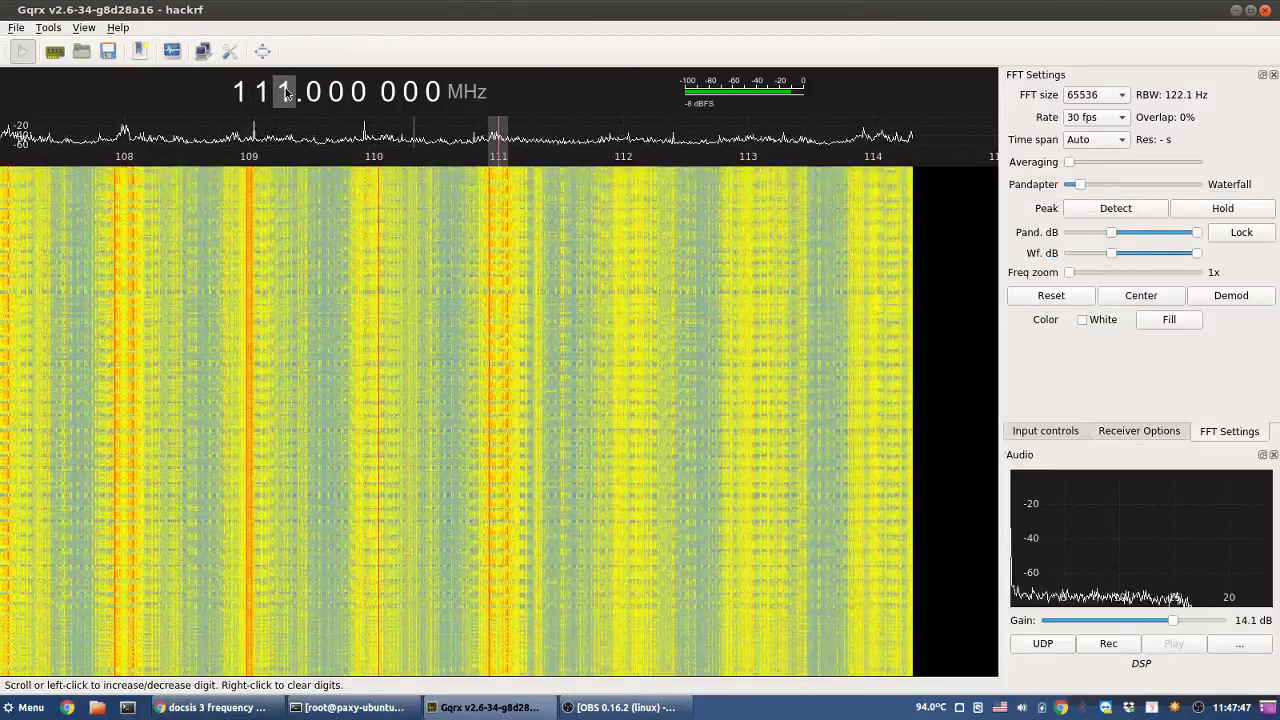
pyautogui.scroll(1, 286, 93)
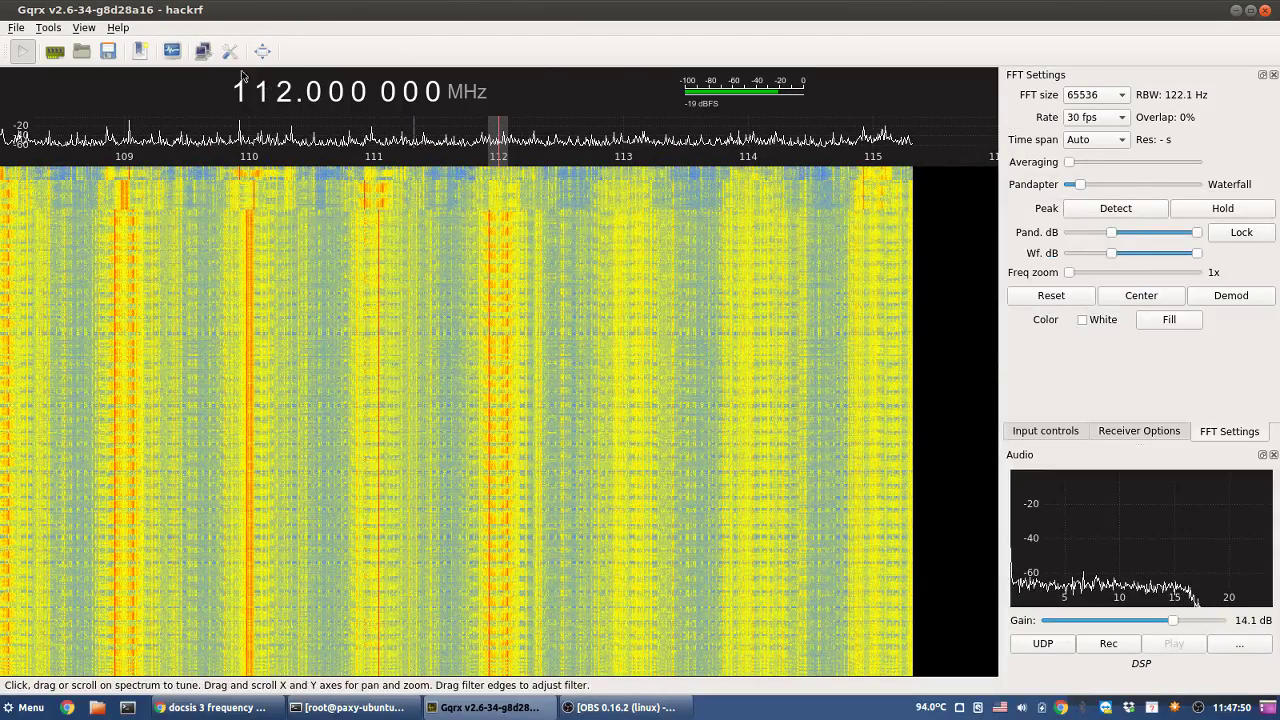
pyautogui.scroll(1, 287, 92)
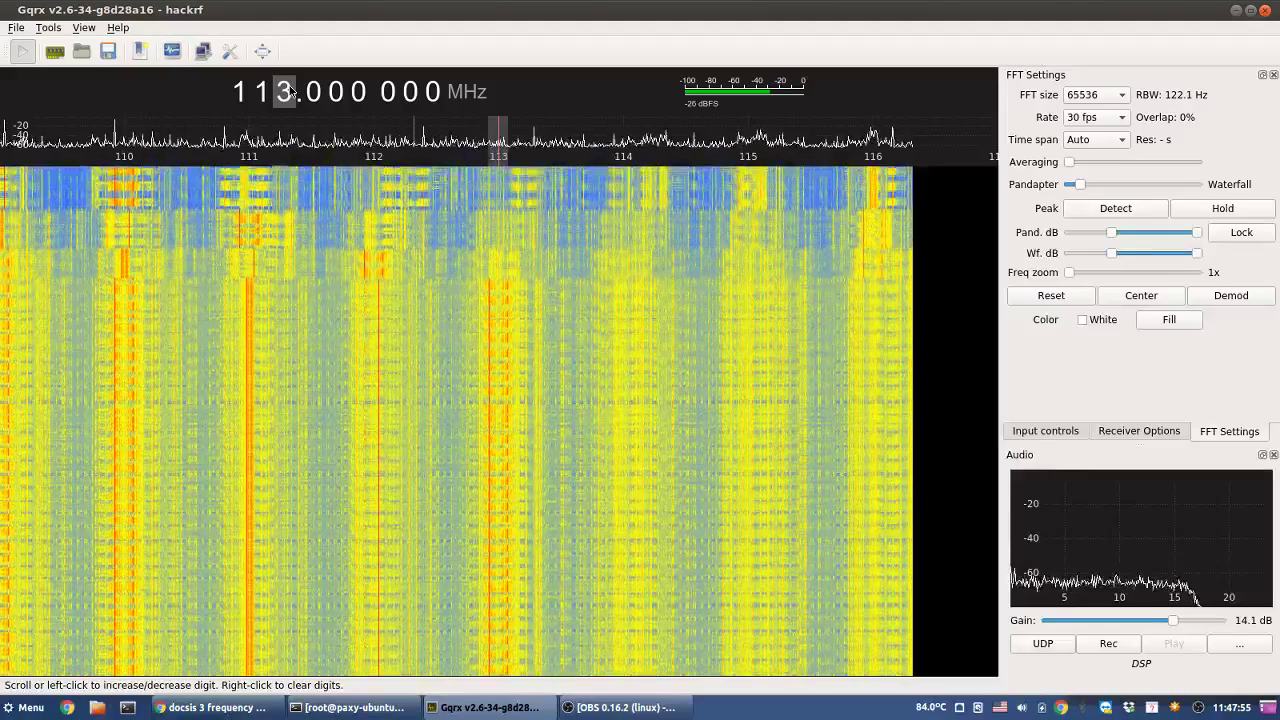
pyautogui.scroll(1, 291, 92)
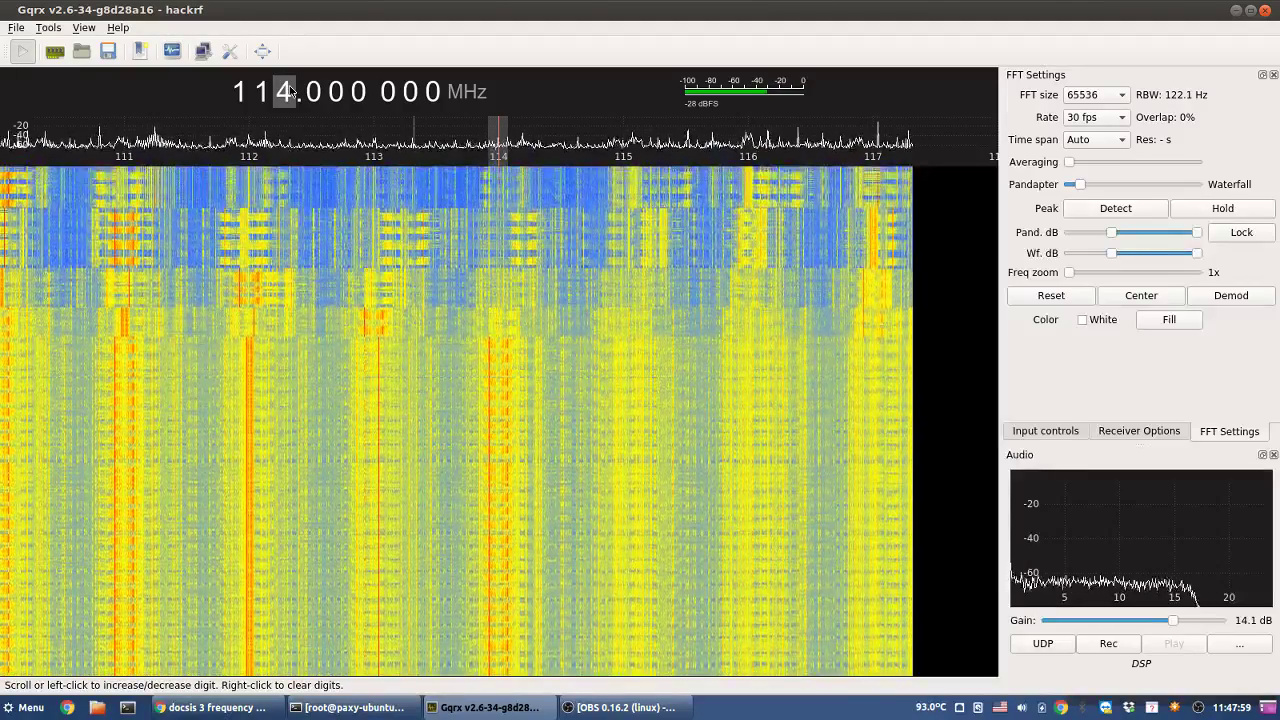
pyautogui.scroll(1, 291, 92)
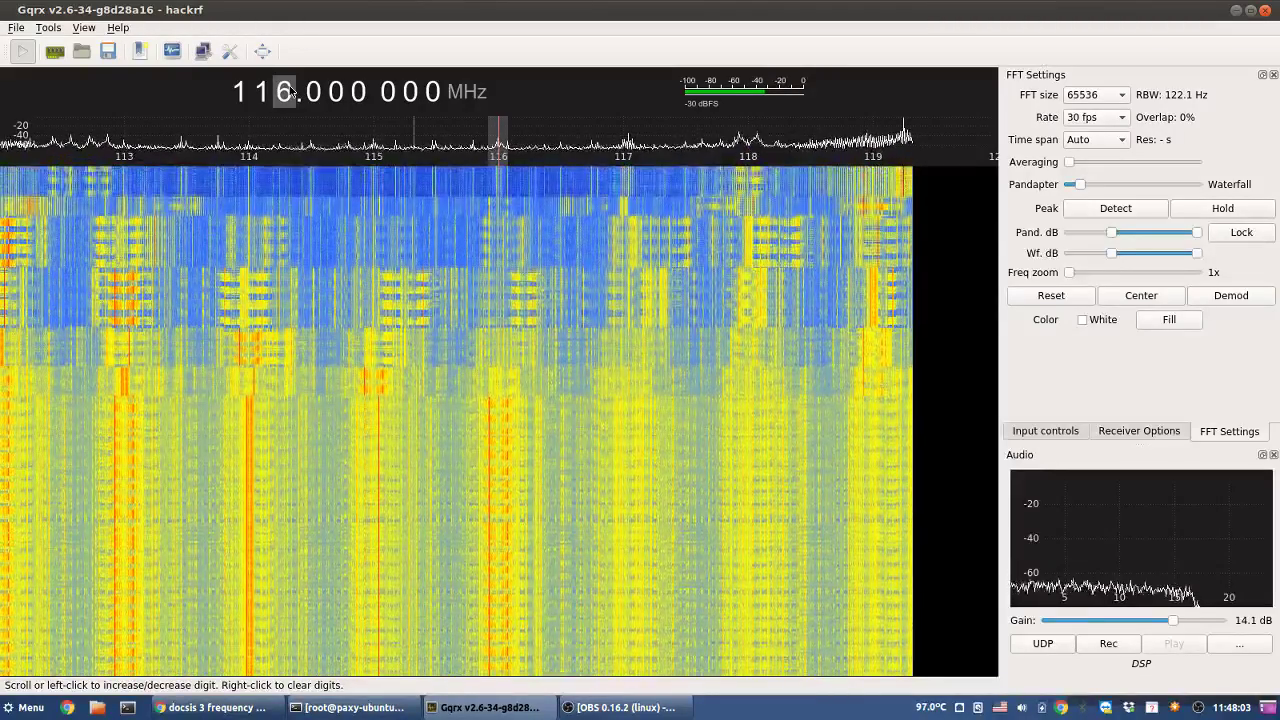
pyautogui.scroll(1, 291, 92)
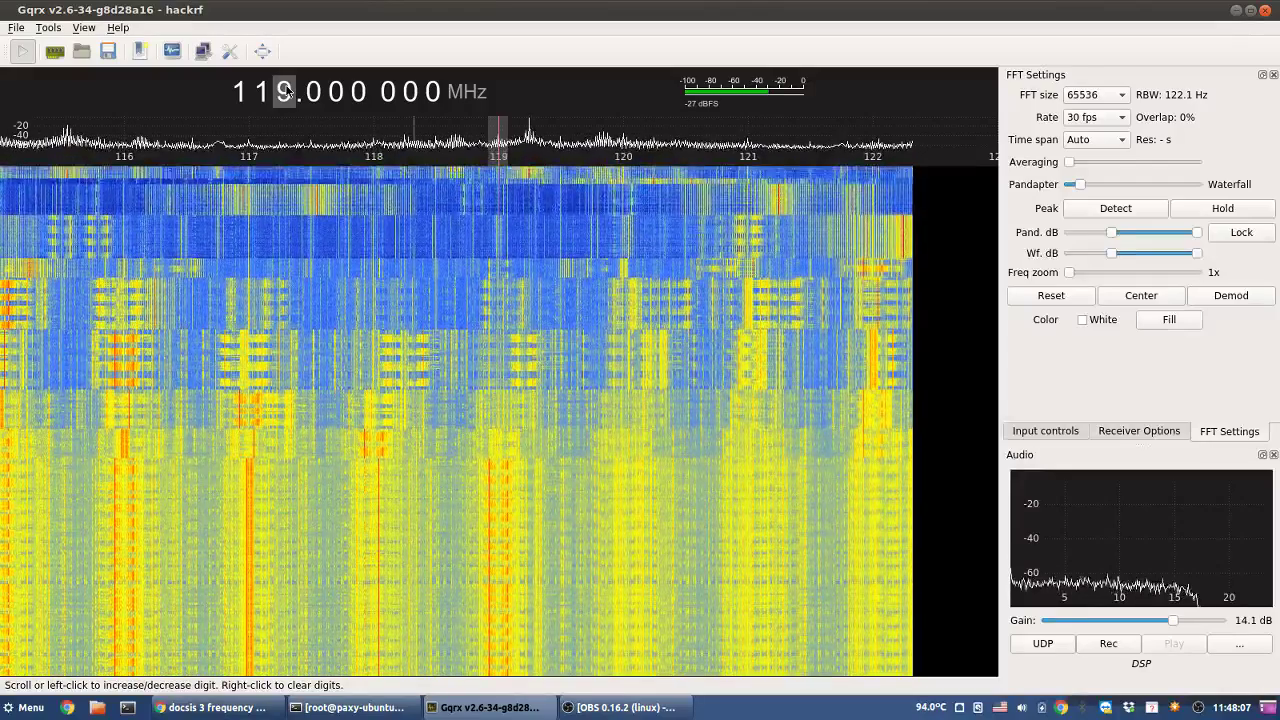
pyautogui.scroll(1, 287, 92)
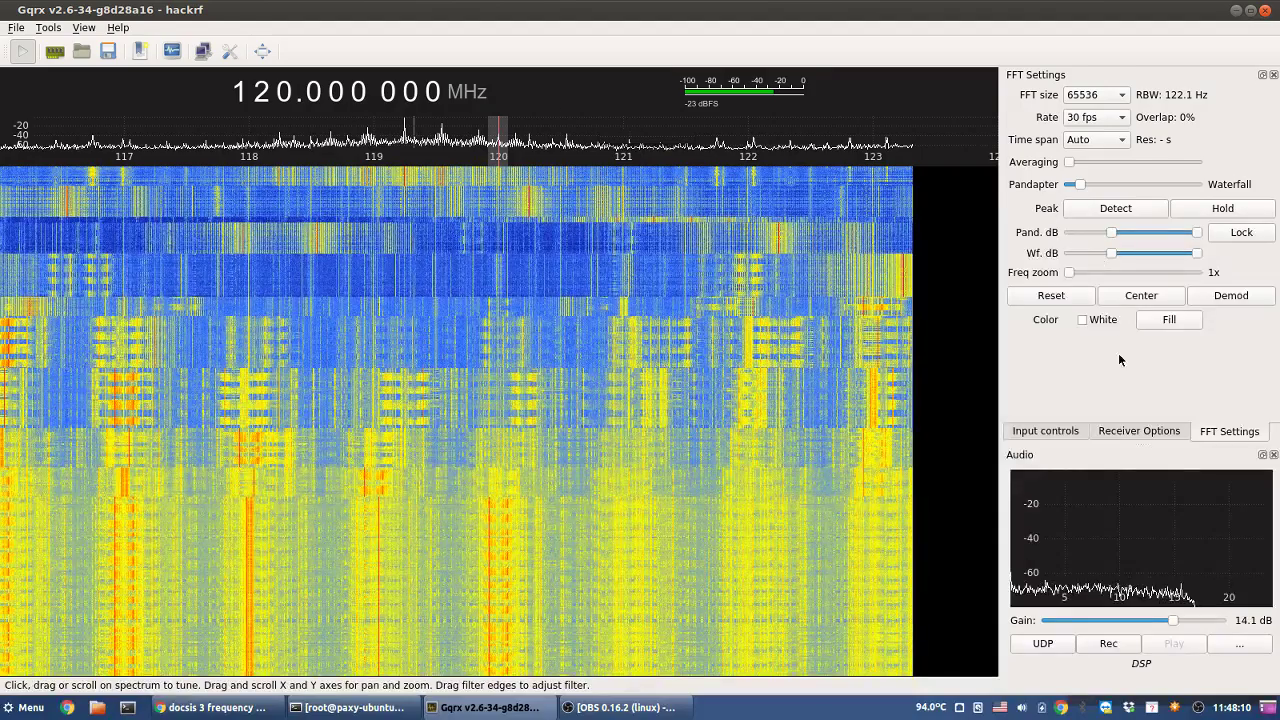
pyautogui.click(1136, 432)
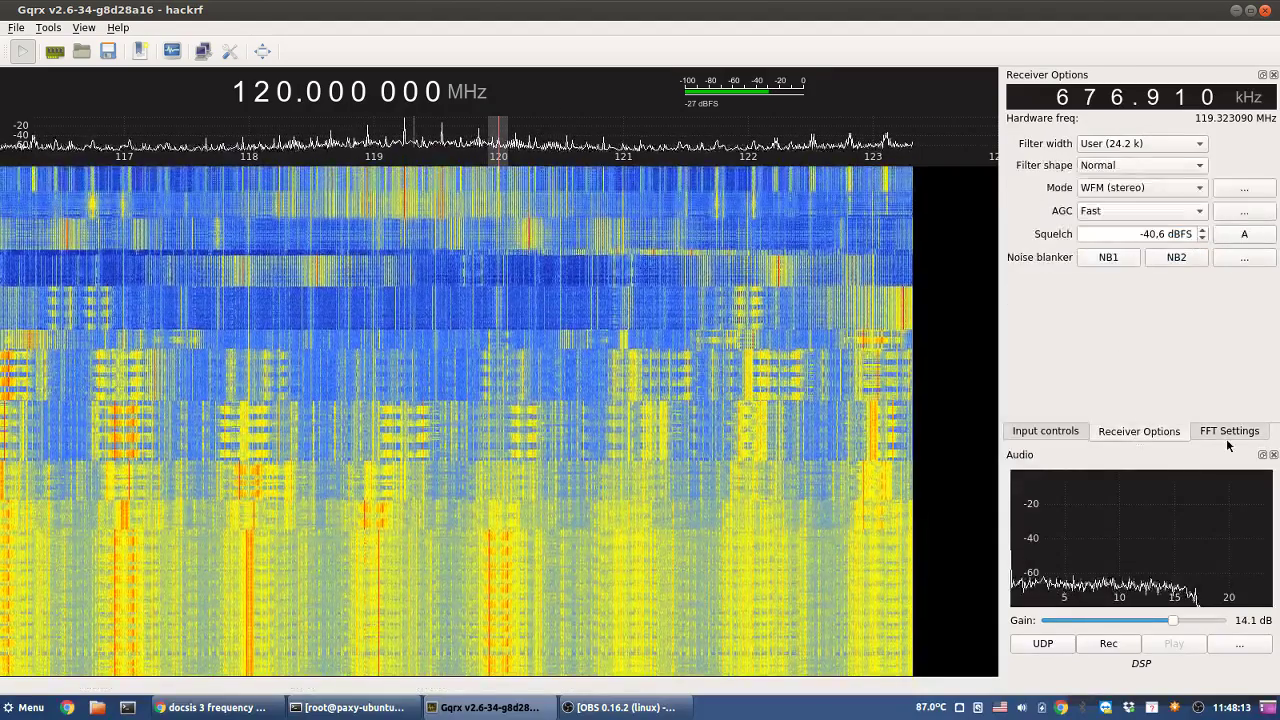
# - Tune to the 119.26 MHz signal, round down to 119.000 MHz, then step up to 121.000 MHz
pyautogui.click(1228, 438)
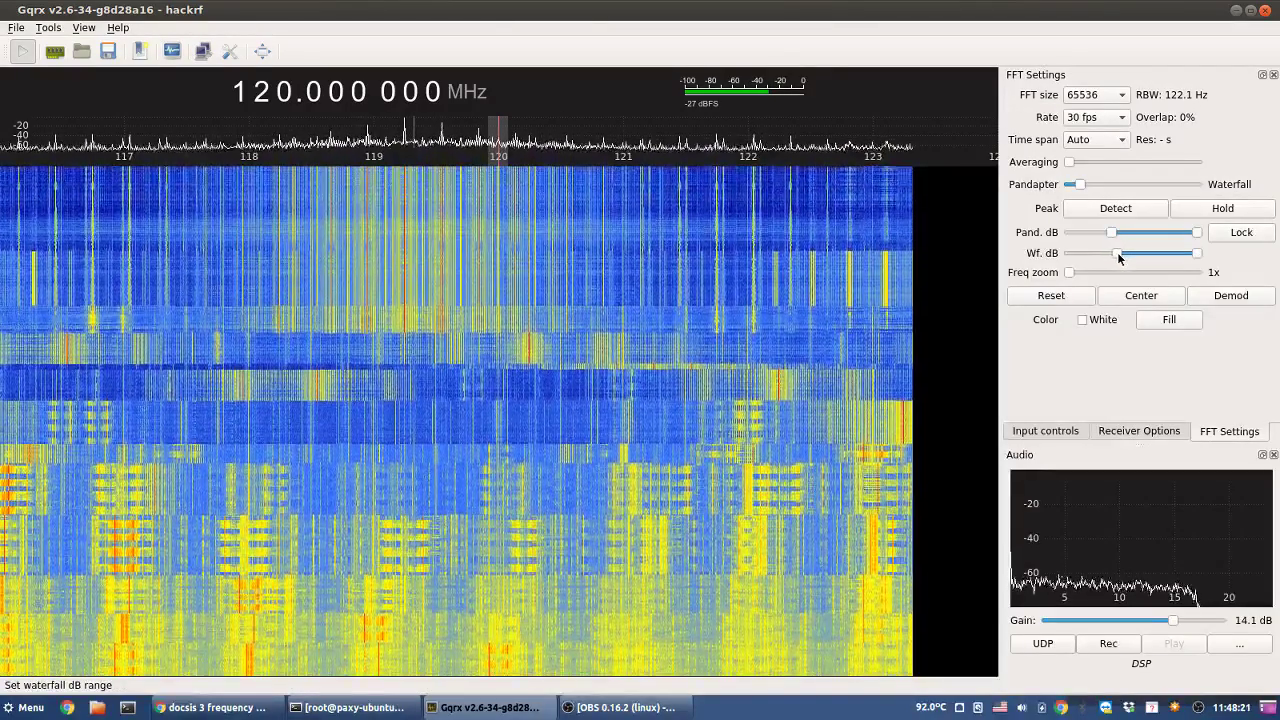
pyautogui.click(406, 226)
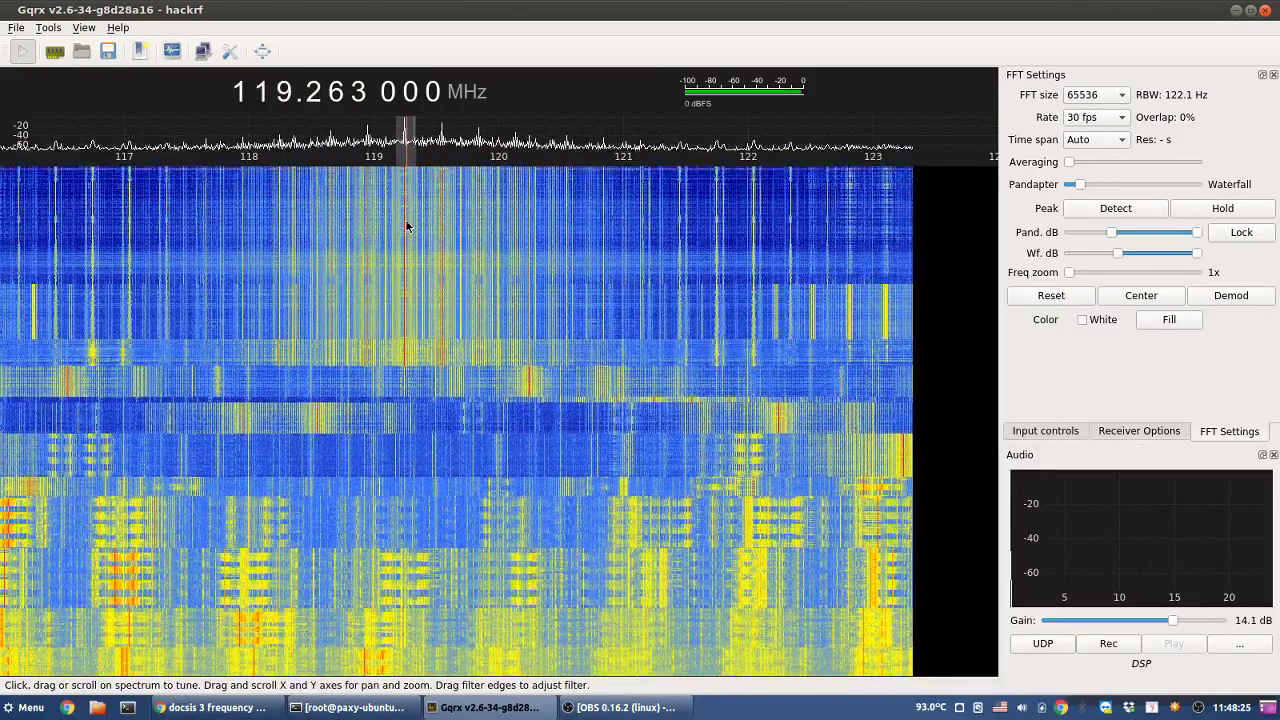
pyautogui.rightClick(311, 91)
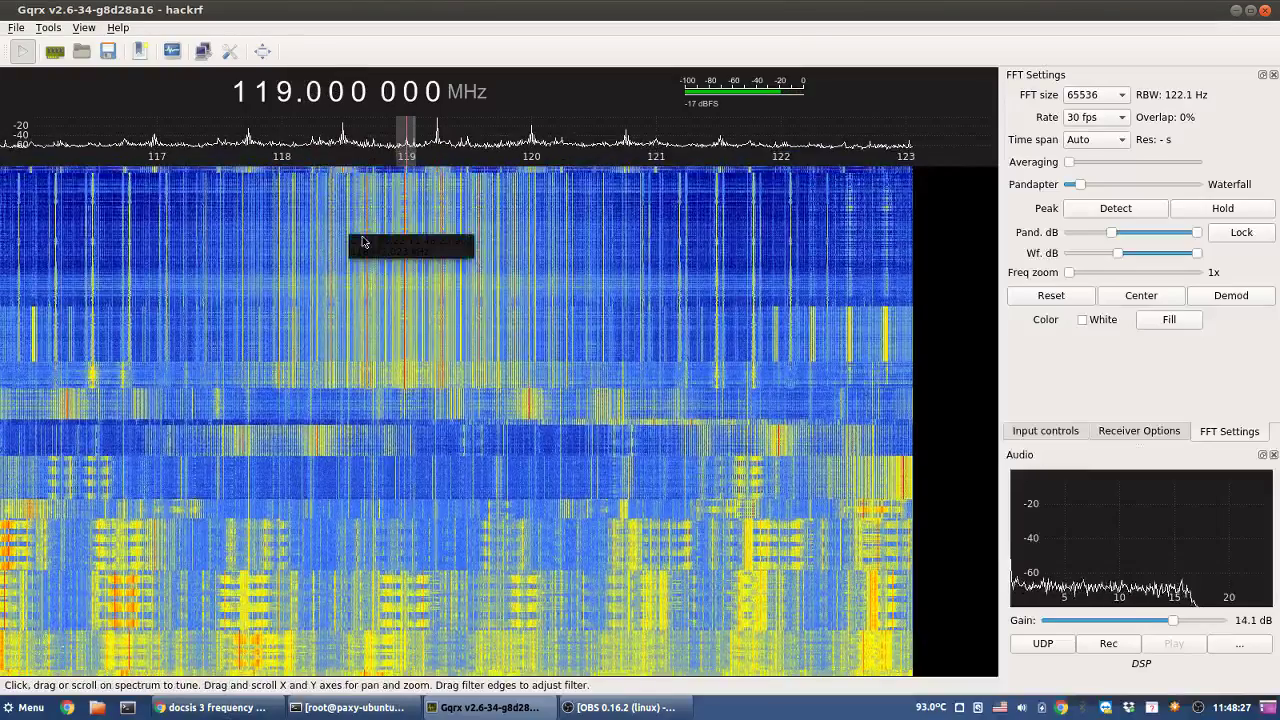
pyautogui.scroll(1, 288, 95)
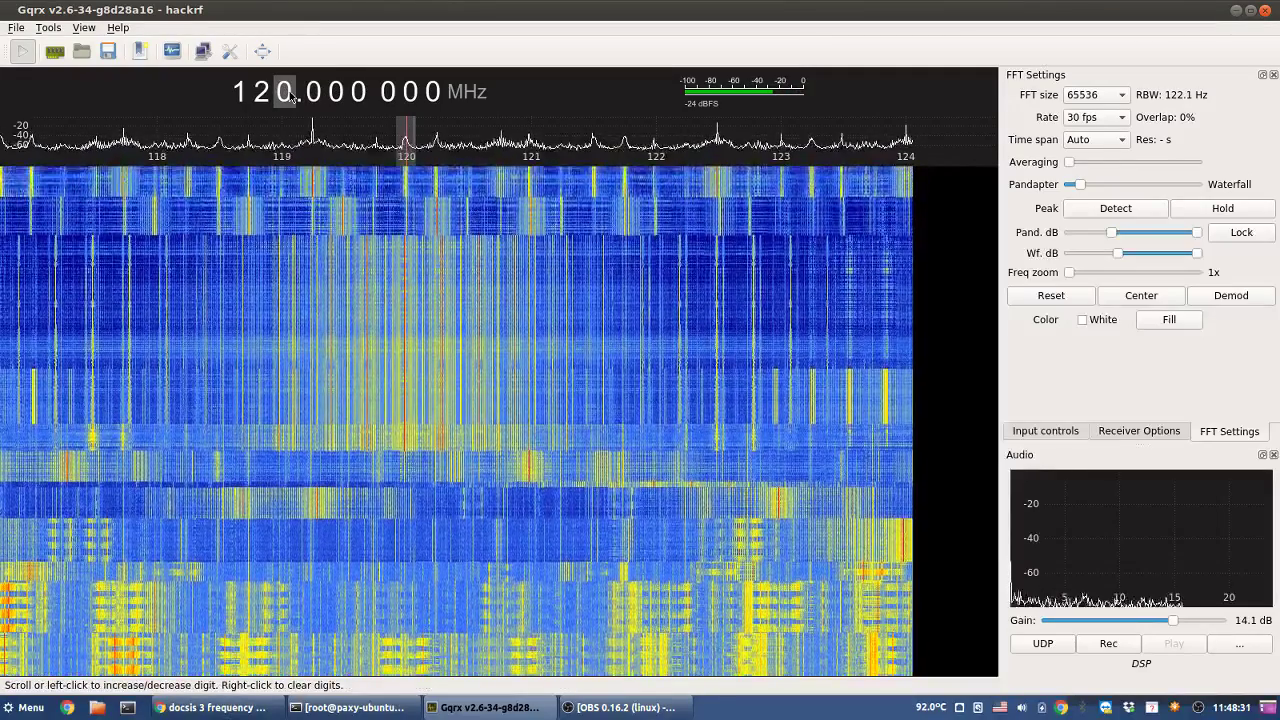
pyautogui.scroll(1, 288, 94)
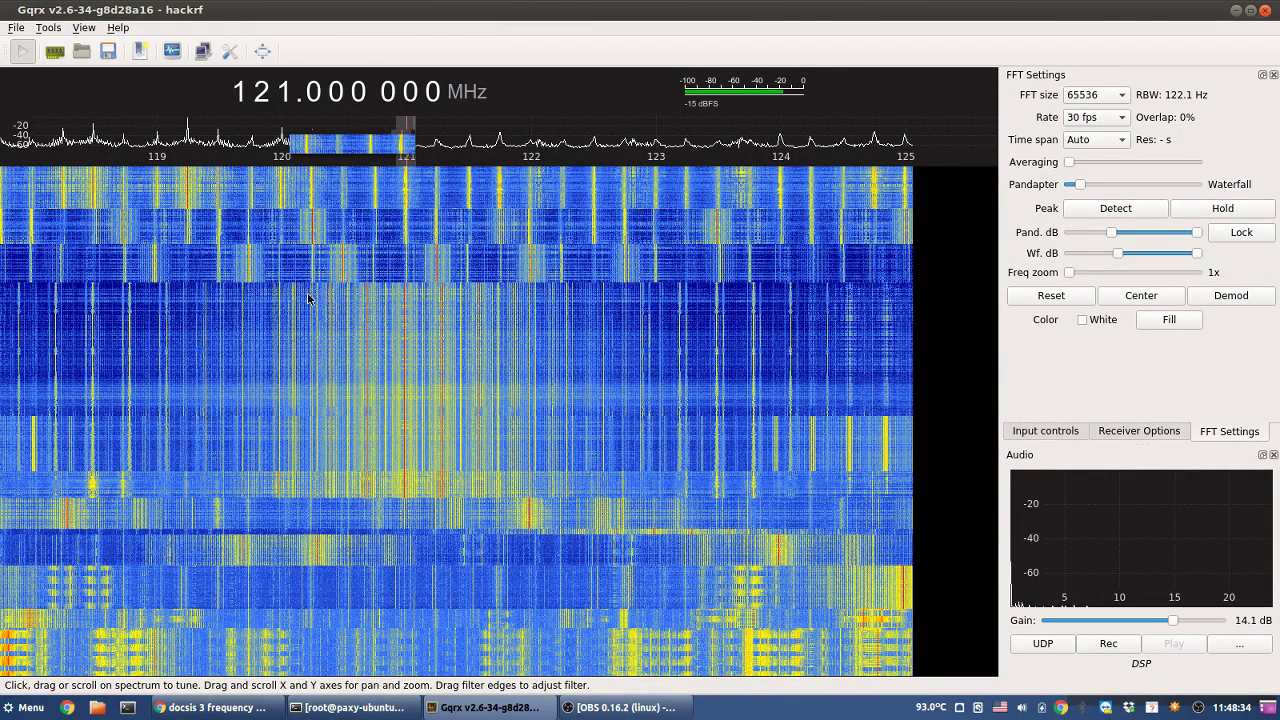
pyautogui.click(246, 709)
pyautogui.click(246, 709)
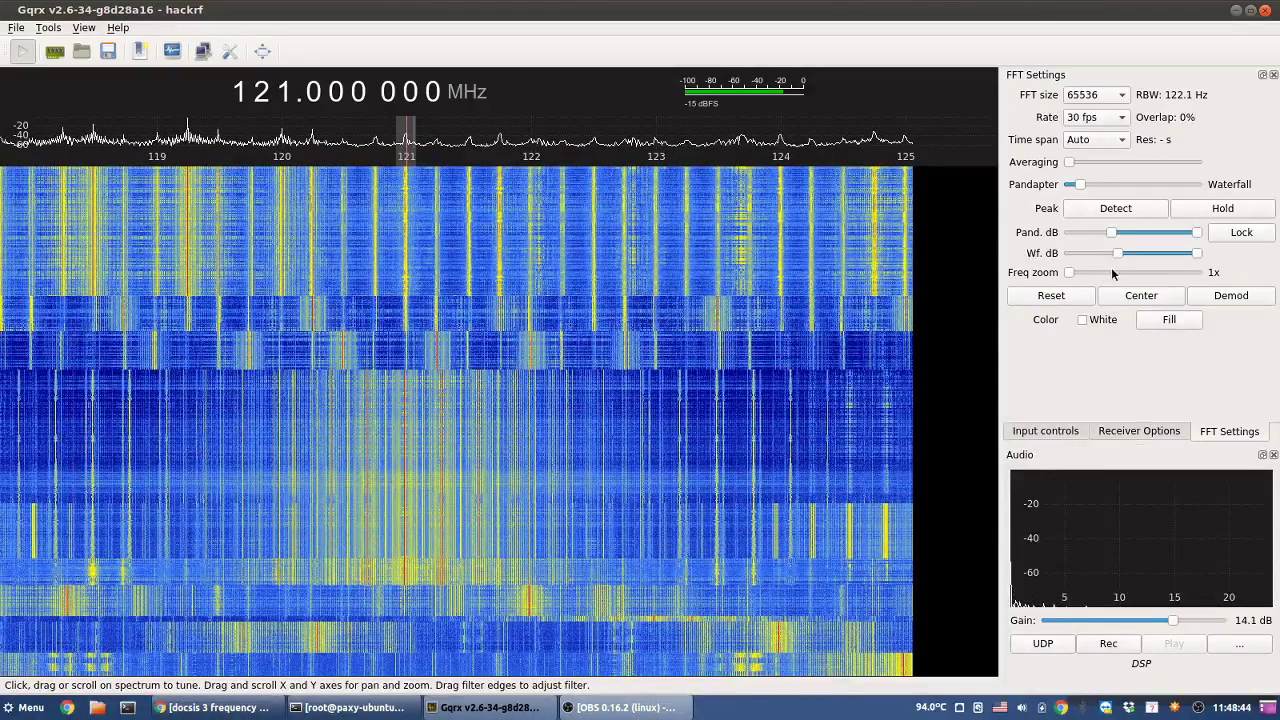
# - Zoom 12x around 121 MHz and demodulate the 120.9933 MHz signal in Narrow FM mode
pyautogui.moveTo(1069, 272); pyautogui.dragTo(1097, 272)
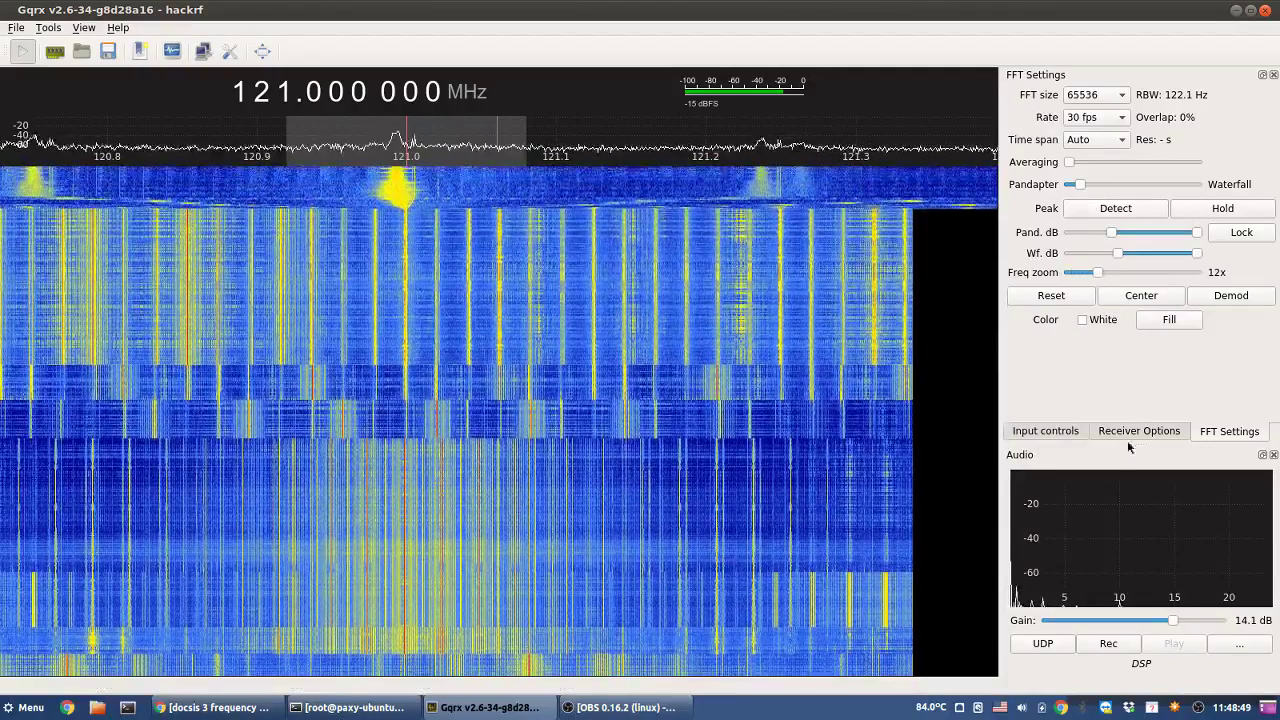
pyautogui.click(1120, 432)
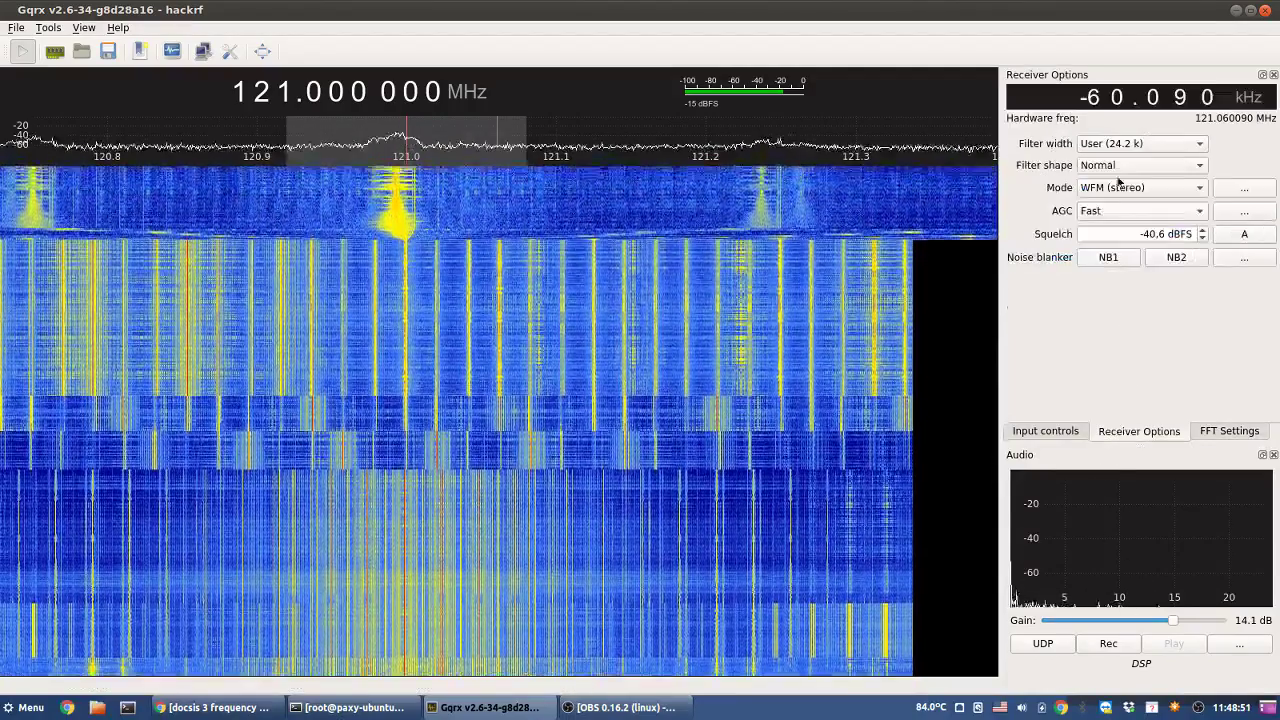
pyautogui.click(1118, 187)
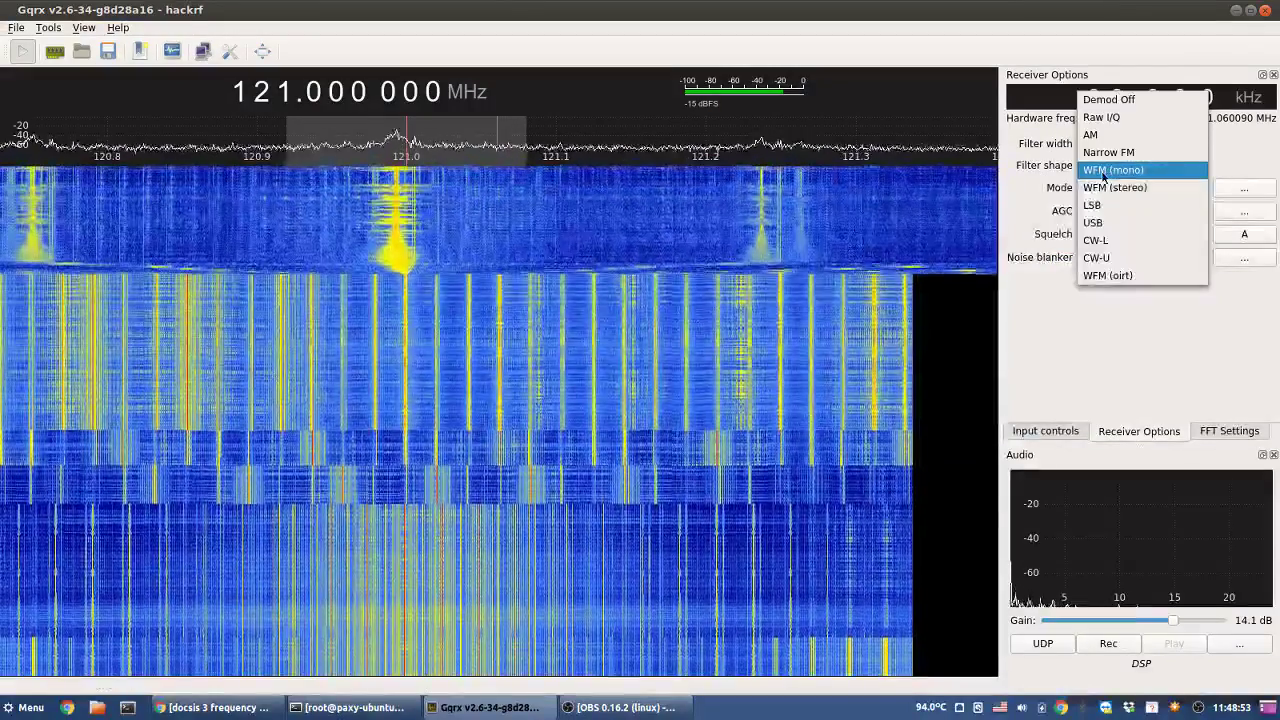
pyautogui.click(1105, 152)
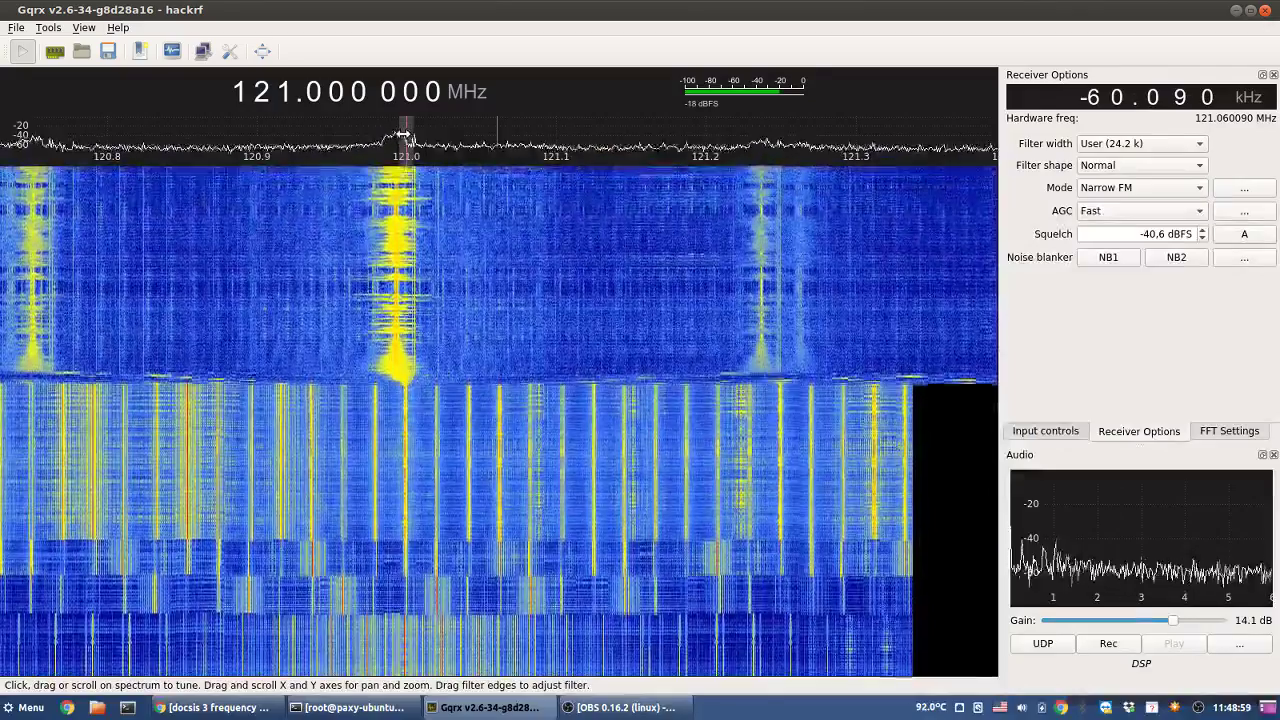
pyautogui.moveTo(403, 134); pyautogui.dragTo(393, 133)
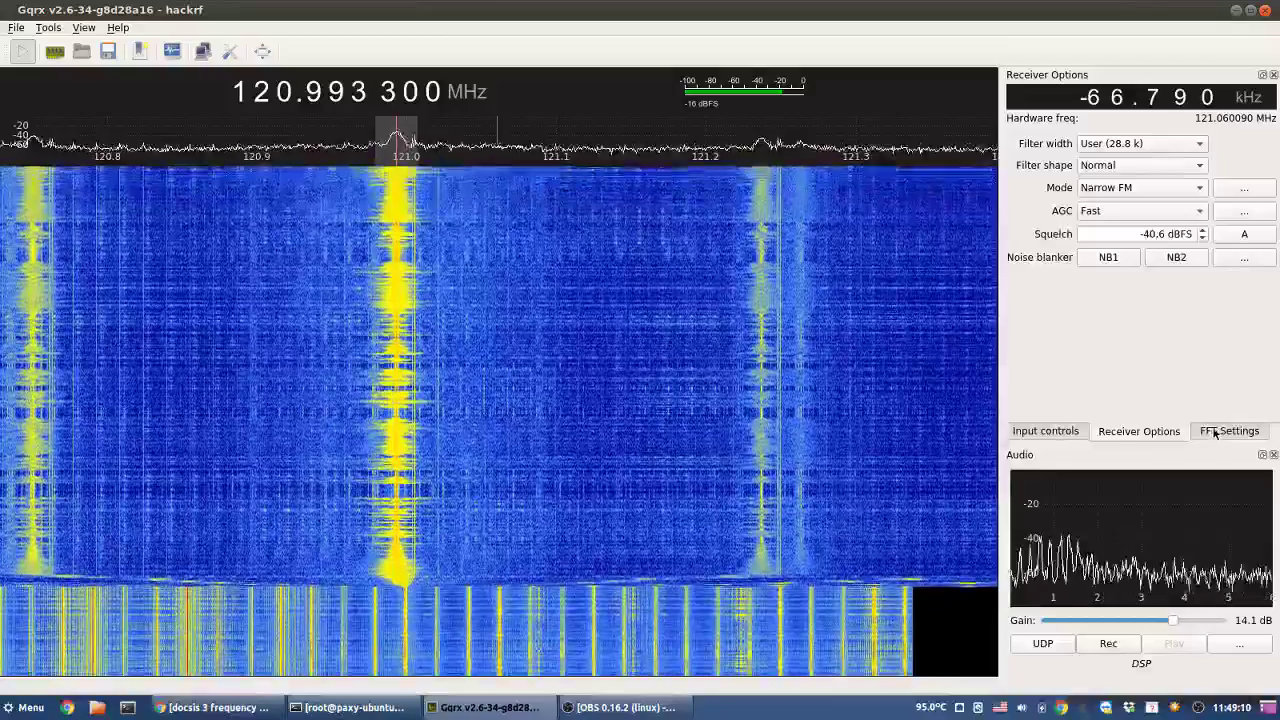
pyautogui.click(1215, 431)
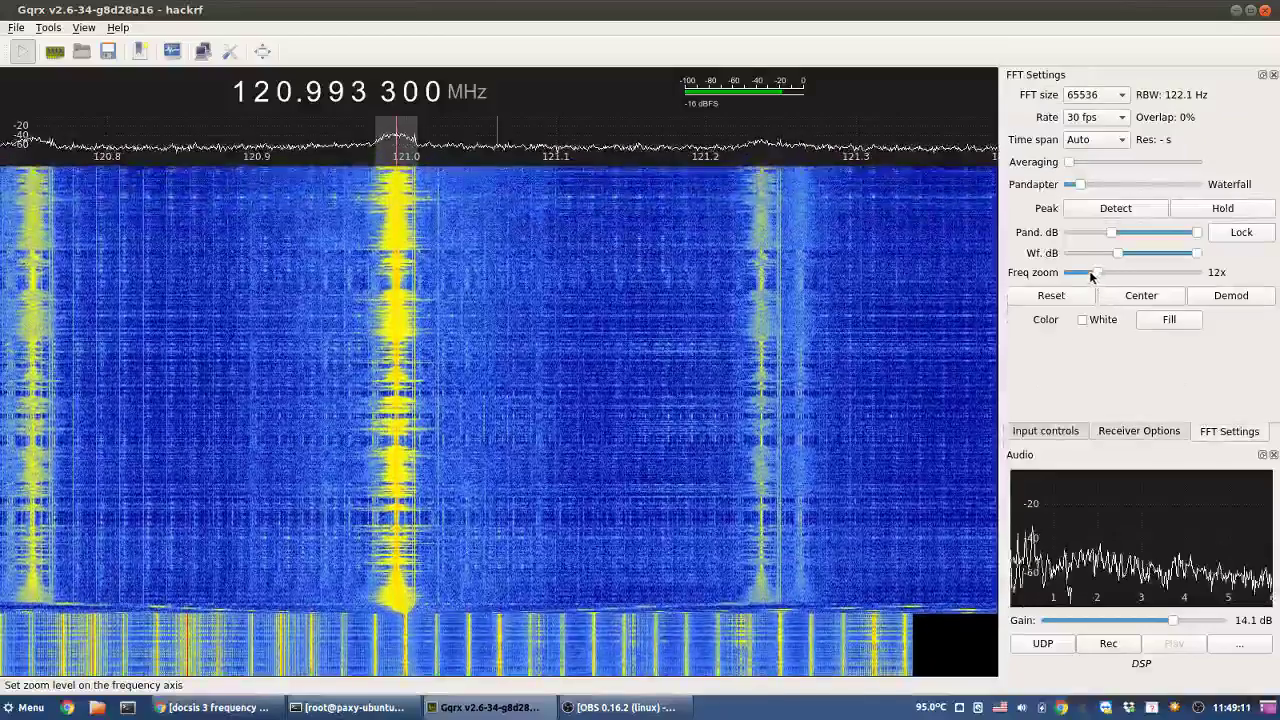
# - At 7x zoom, listen to peaks at 120.75, 121.24, 121.5 and 121.75 MHz, then step toward 125 MHz
pyautogui.moveTo(1092, 277); pyautogui.dragTo(1050, 276)
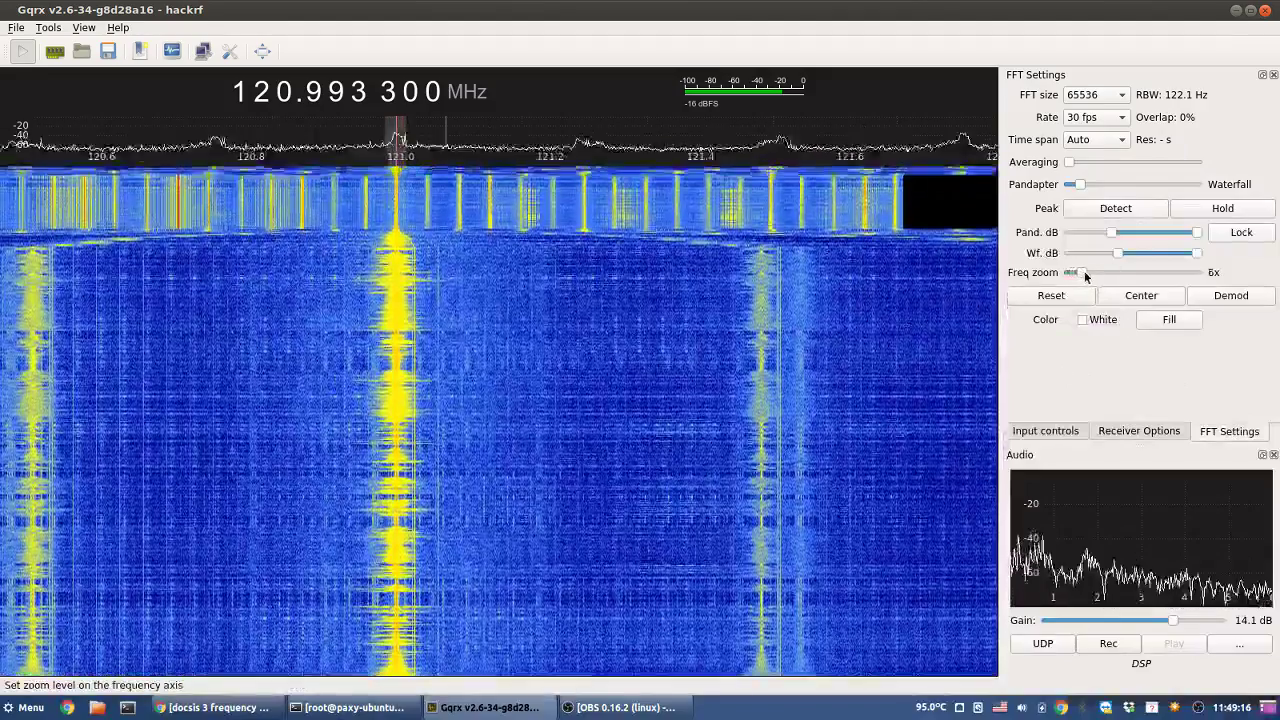
pyautogui.click(1086, 276)
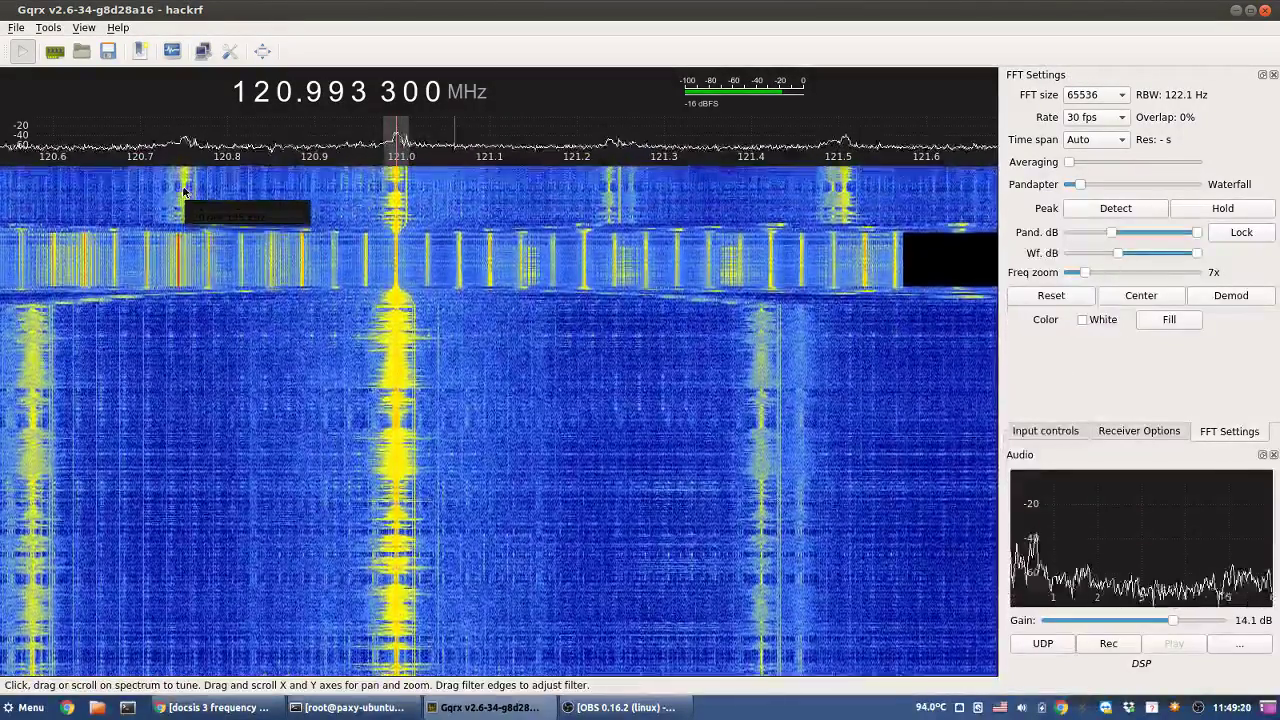
pyautogui.click(184, 192)
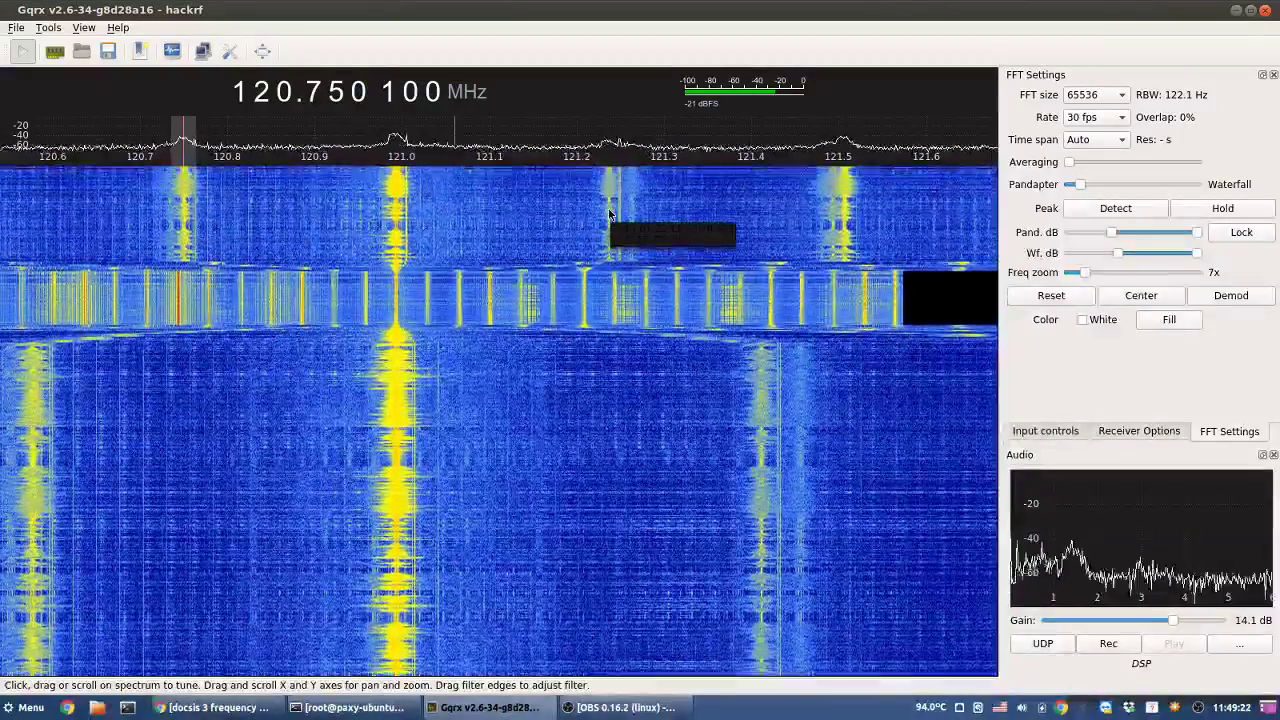
pyautogui.click(610, 213)
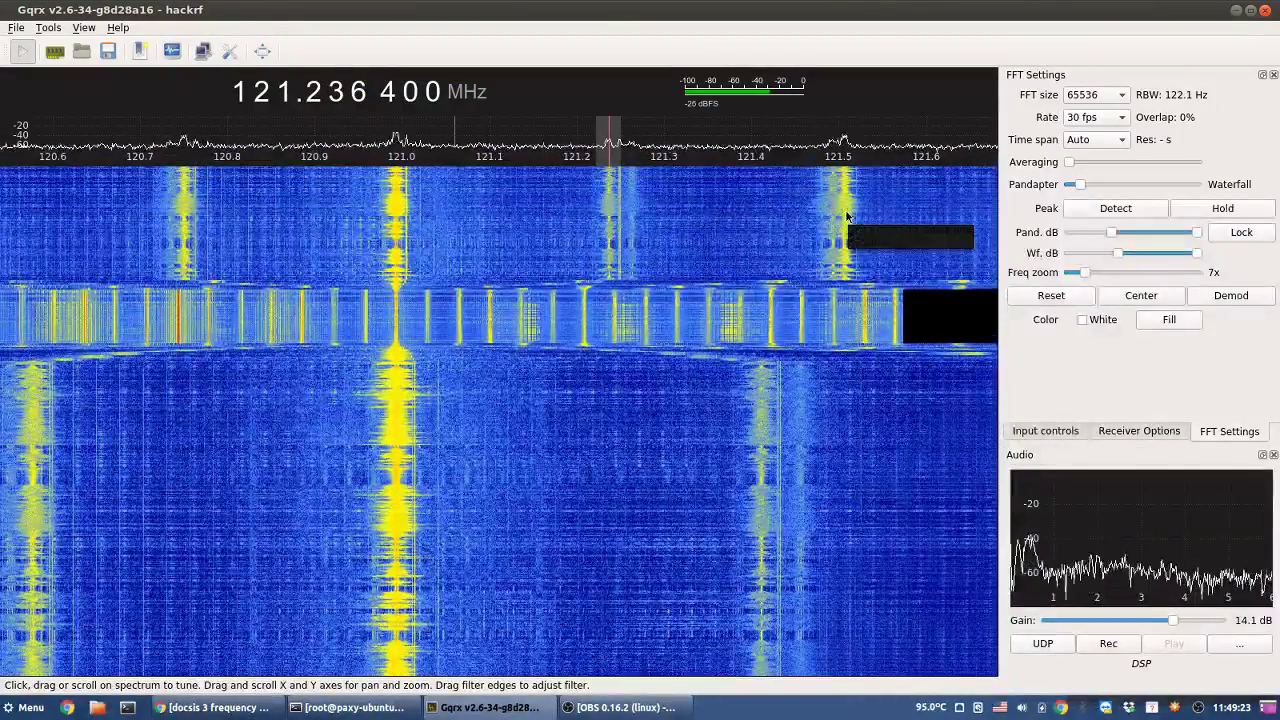
pyautogui.click(846, 215)
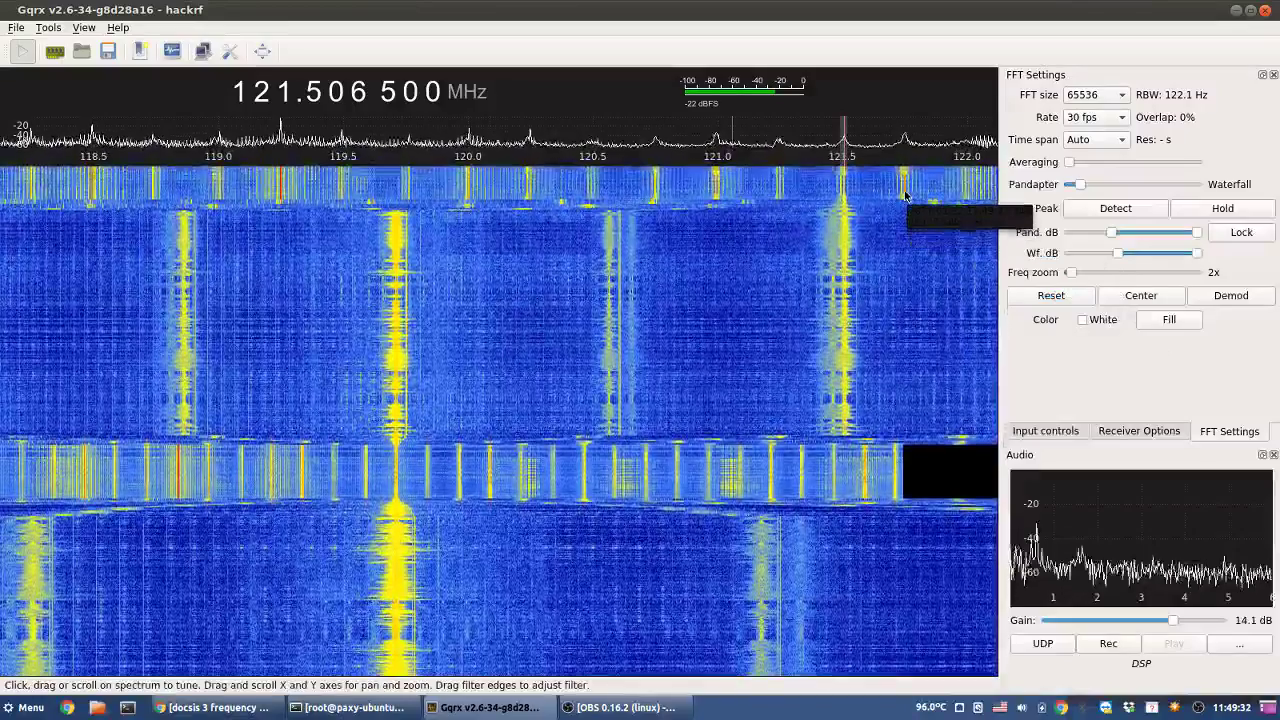
pyautogui.click(905, 196)
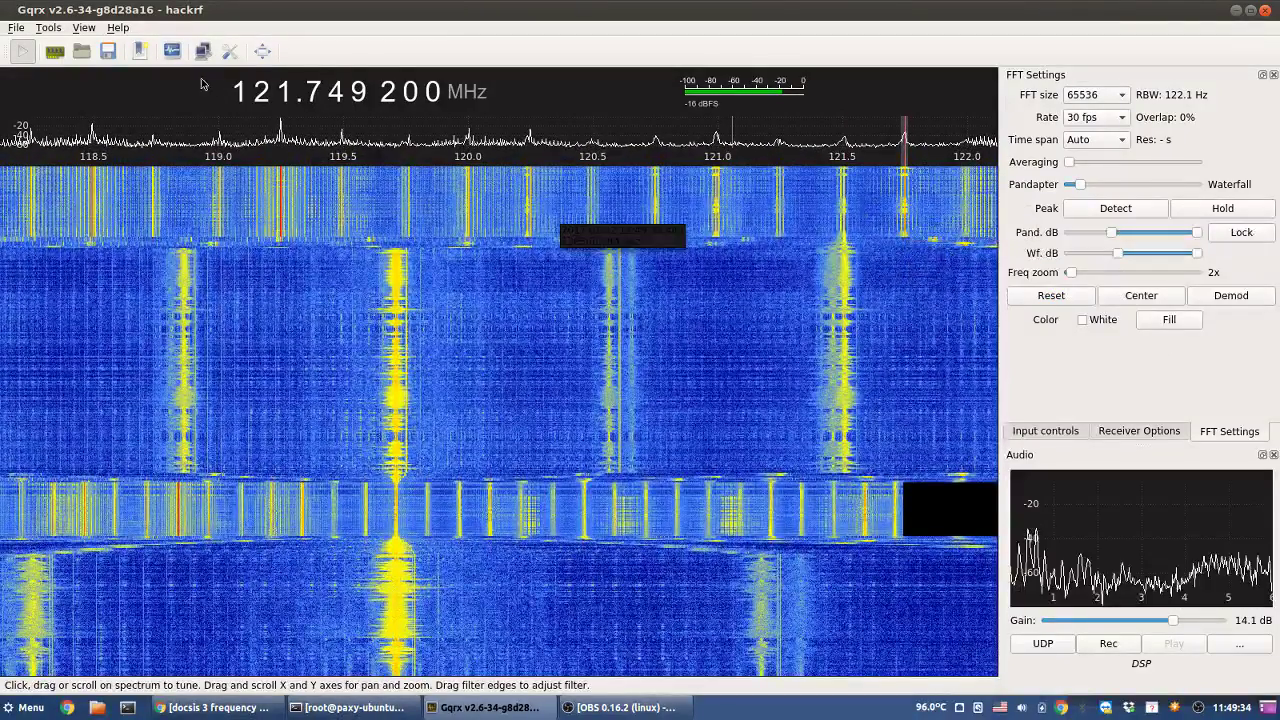
pyautogui.scroll(1, 288, 94)
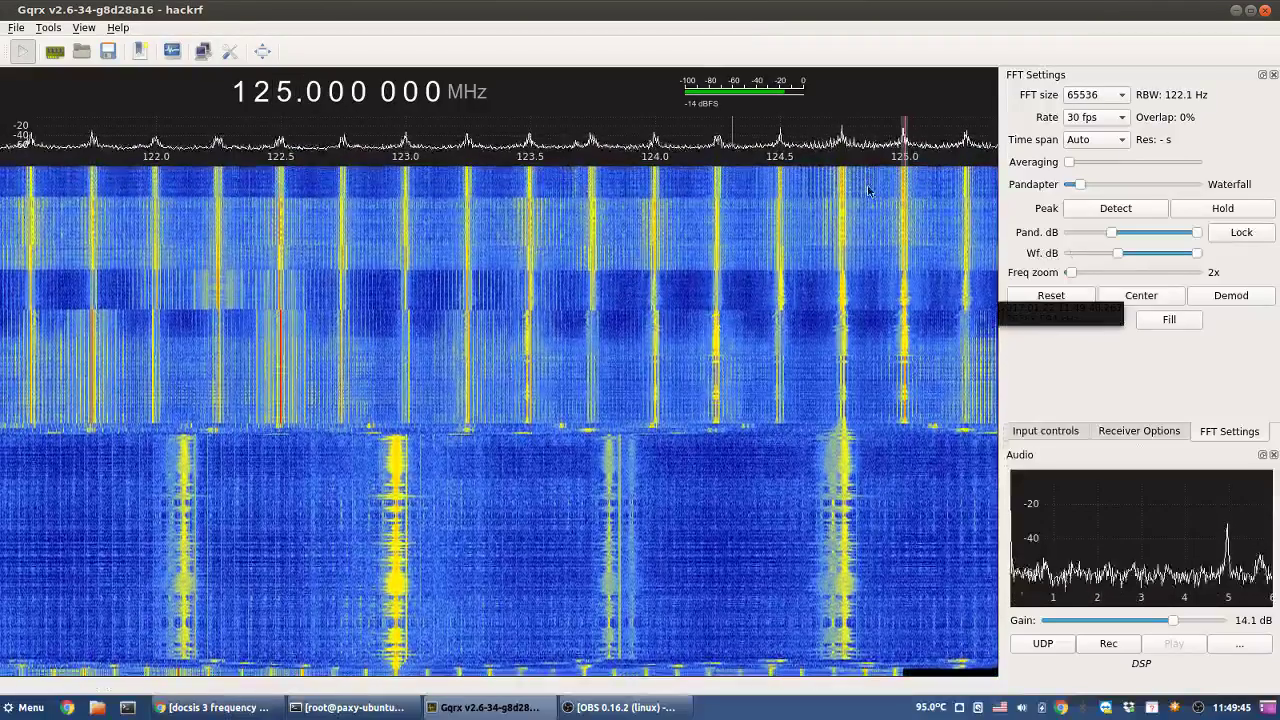
# - Tune across peaks near 123.5, 124.5, 124.75 and 124.31 MHz, then step up one MHz and clear lower digits
pyautogui.click(530, 186)
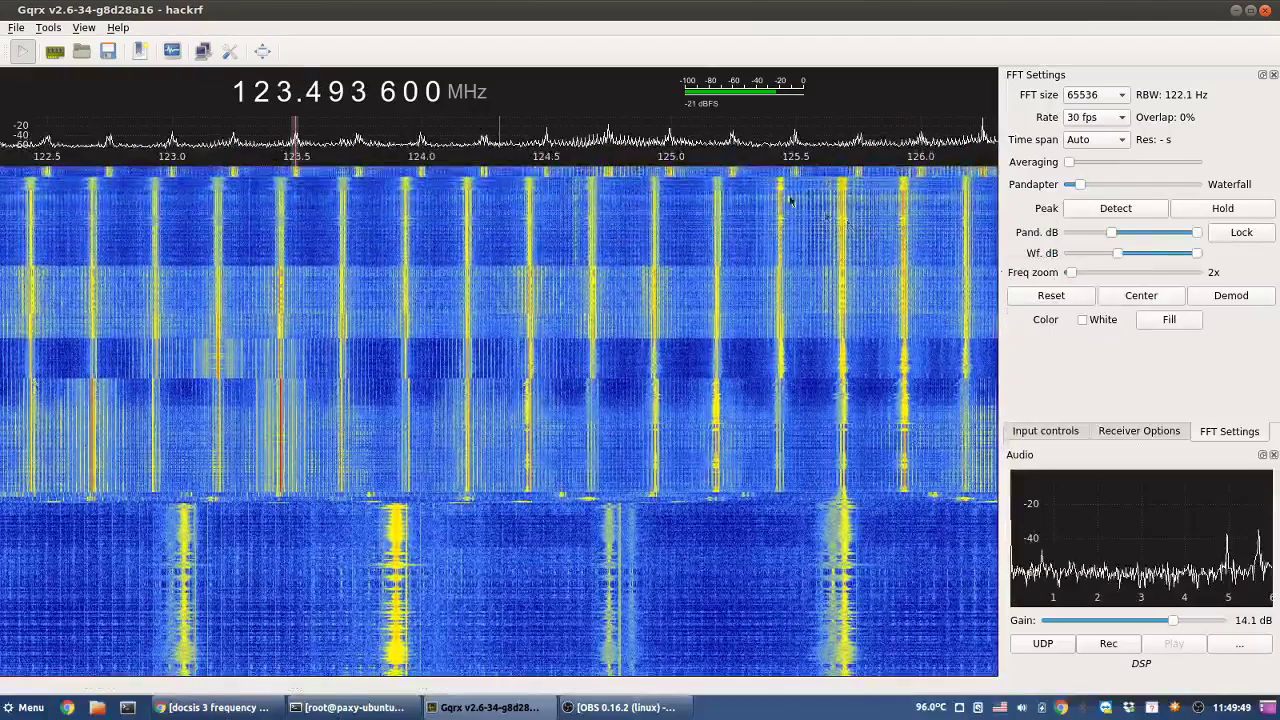
pyautogui.click(548, 187)
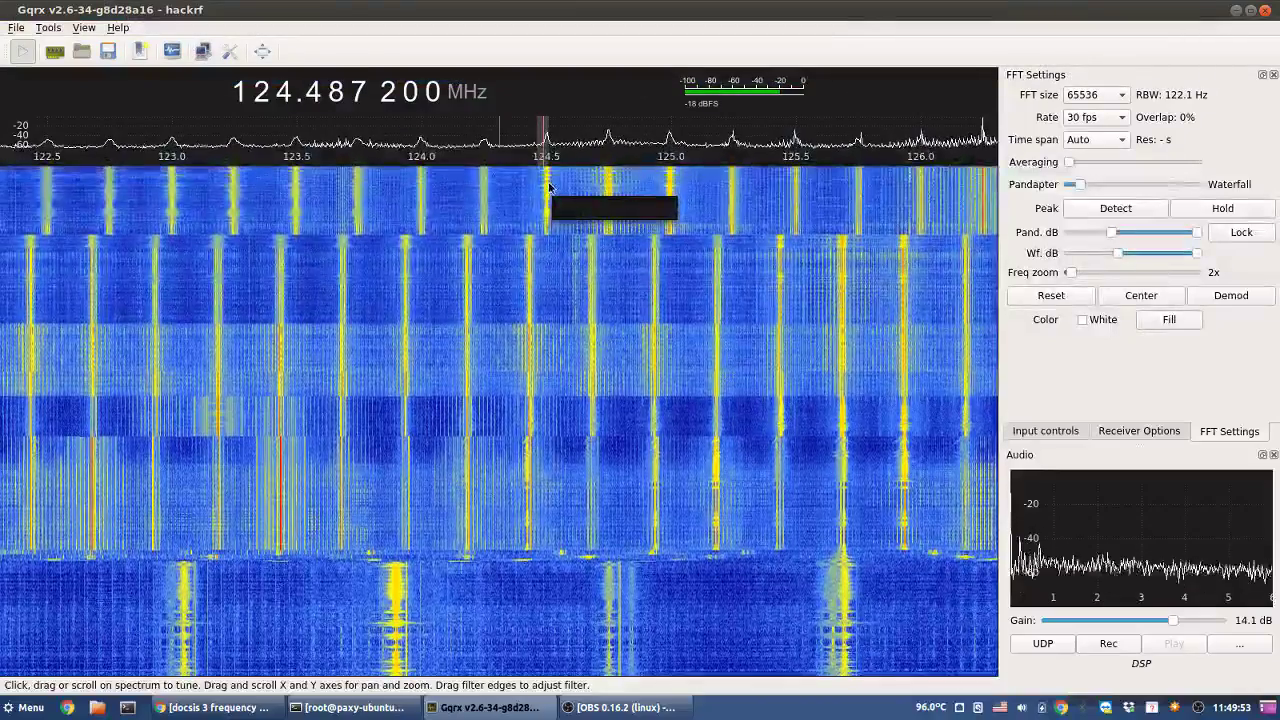
pyautogui.click(547, 153)
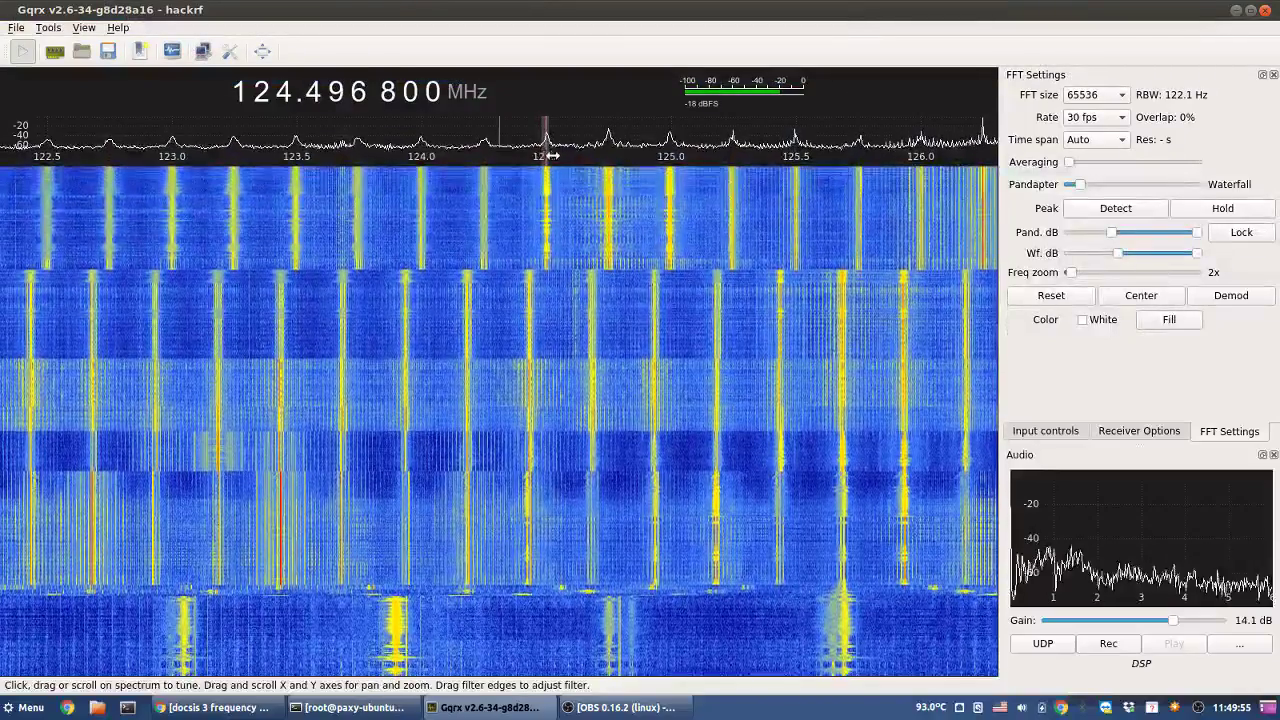
pyautogui.moveTo(550, 155); pyautogui.dragTo(610, 157)
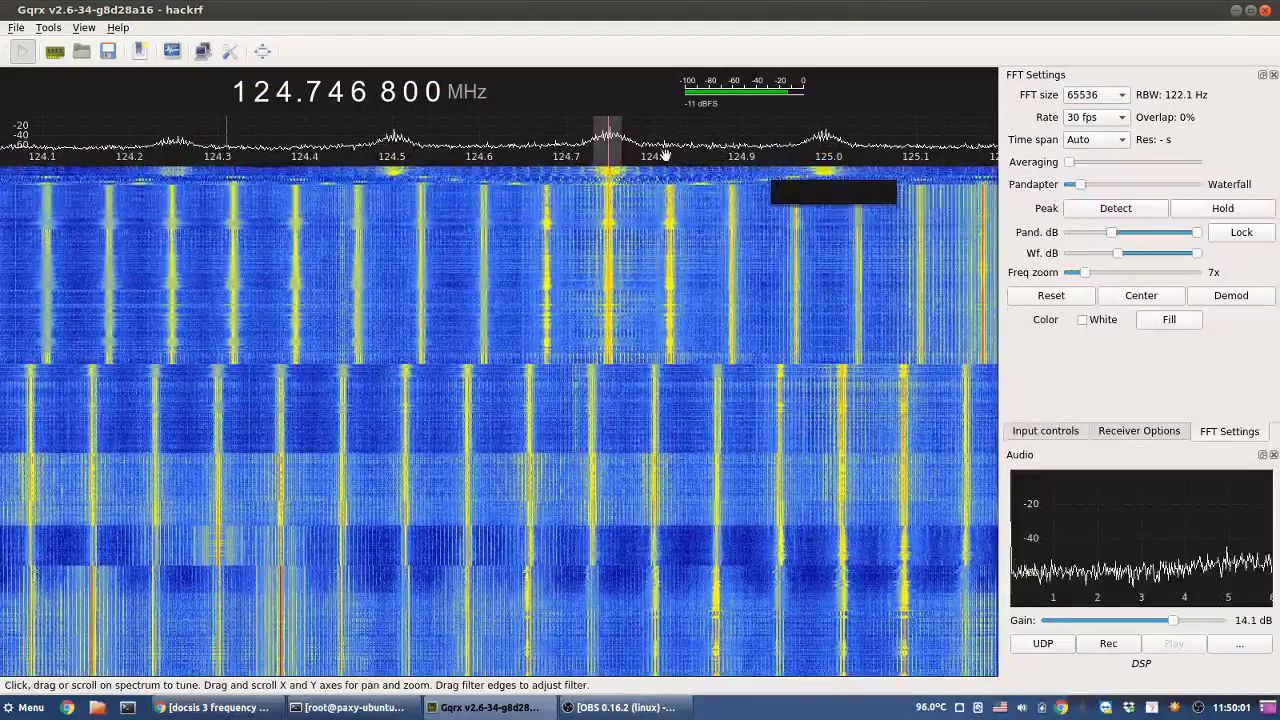
pyautogui.moveTo(611, 148); pyautogui.dragTo(827, 176)
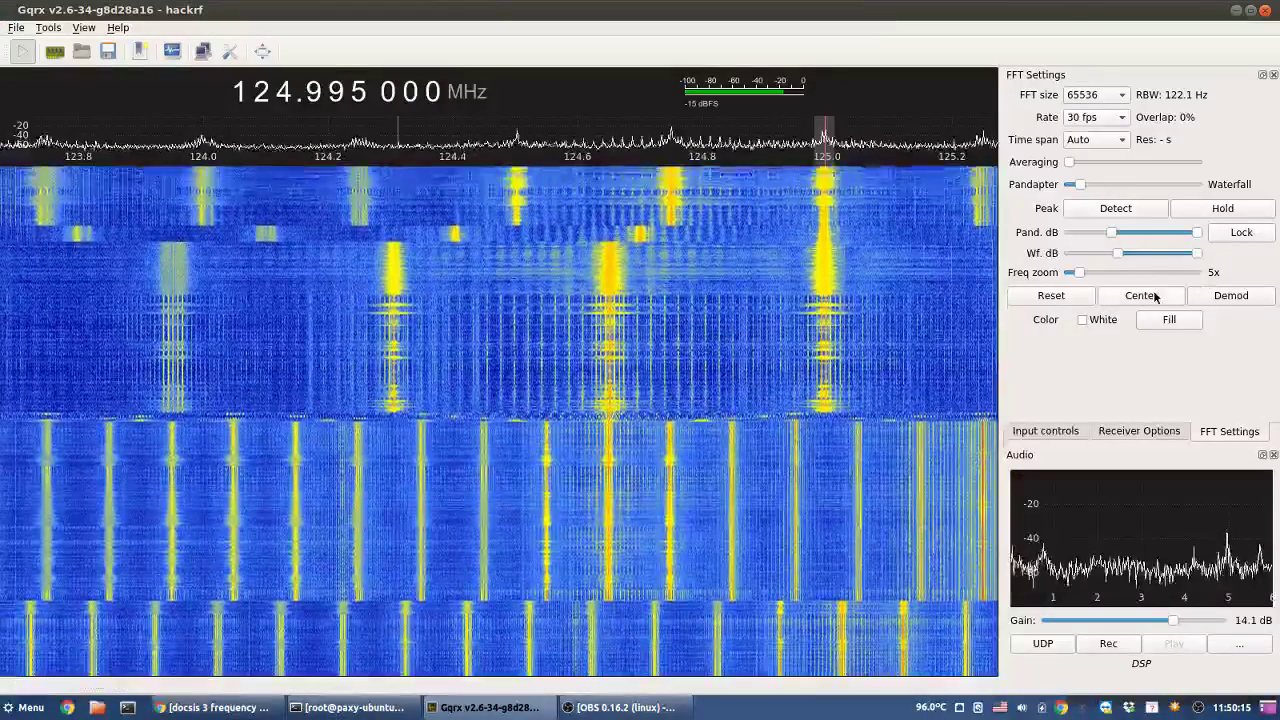
pyautogui.click(500, 152)
pyautogui.click(284, 92)
pyautogui.rightClick(284, 92)
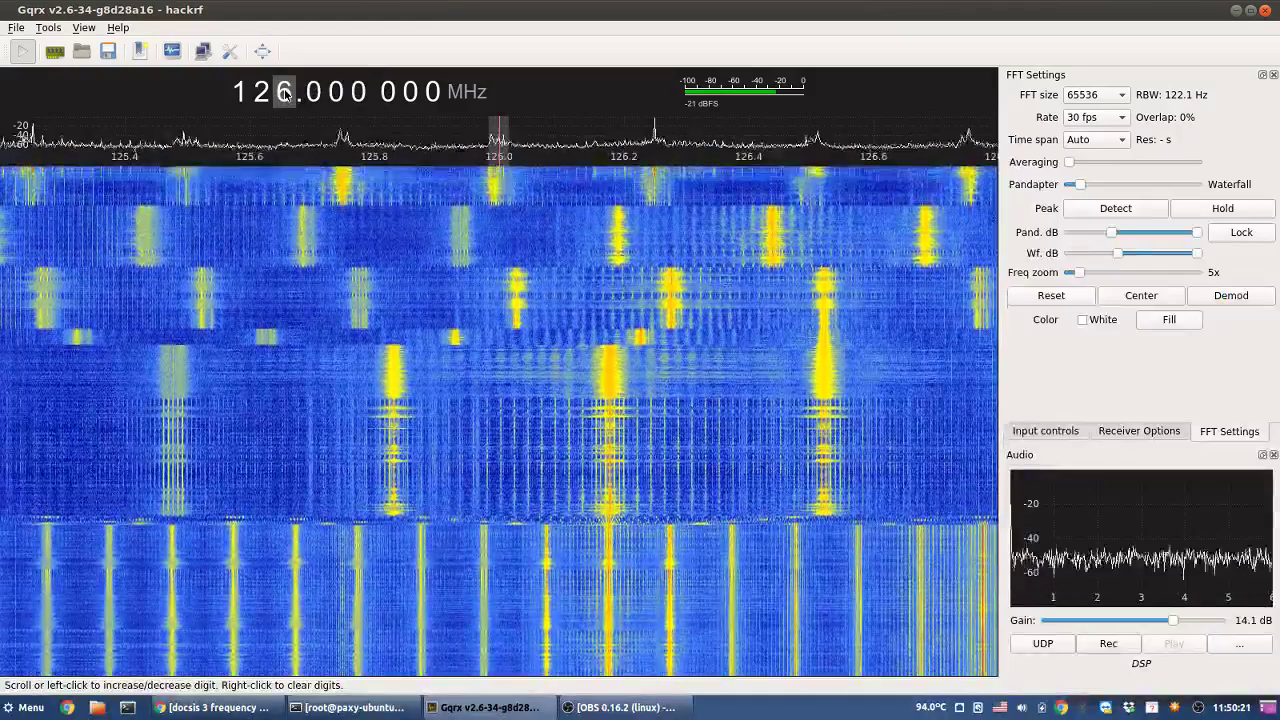
# - Sample and fine-tune the signals near 126.25, 126.5 and 126.75 MHz
pyautogui.click(657, 182)
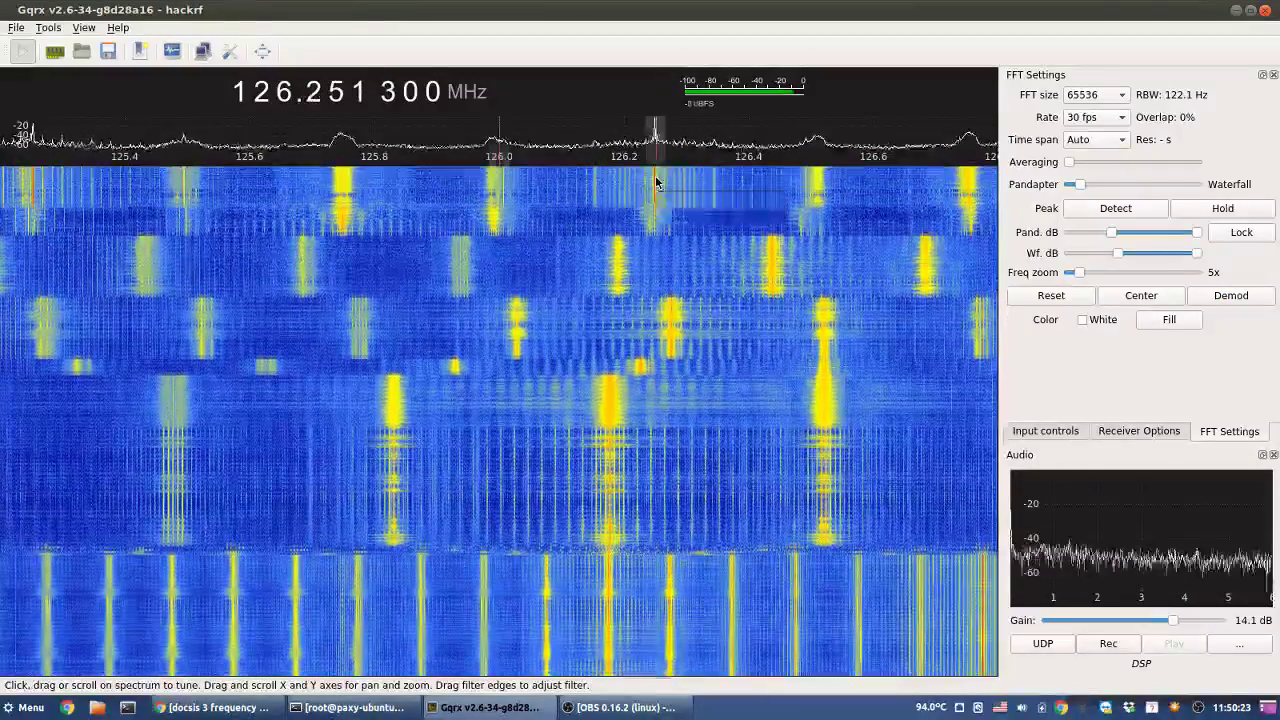
pyautogui.scroll(-1, 657, 182)
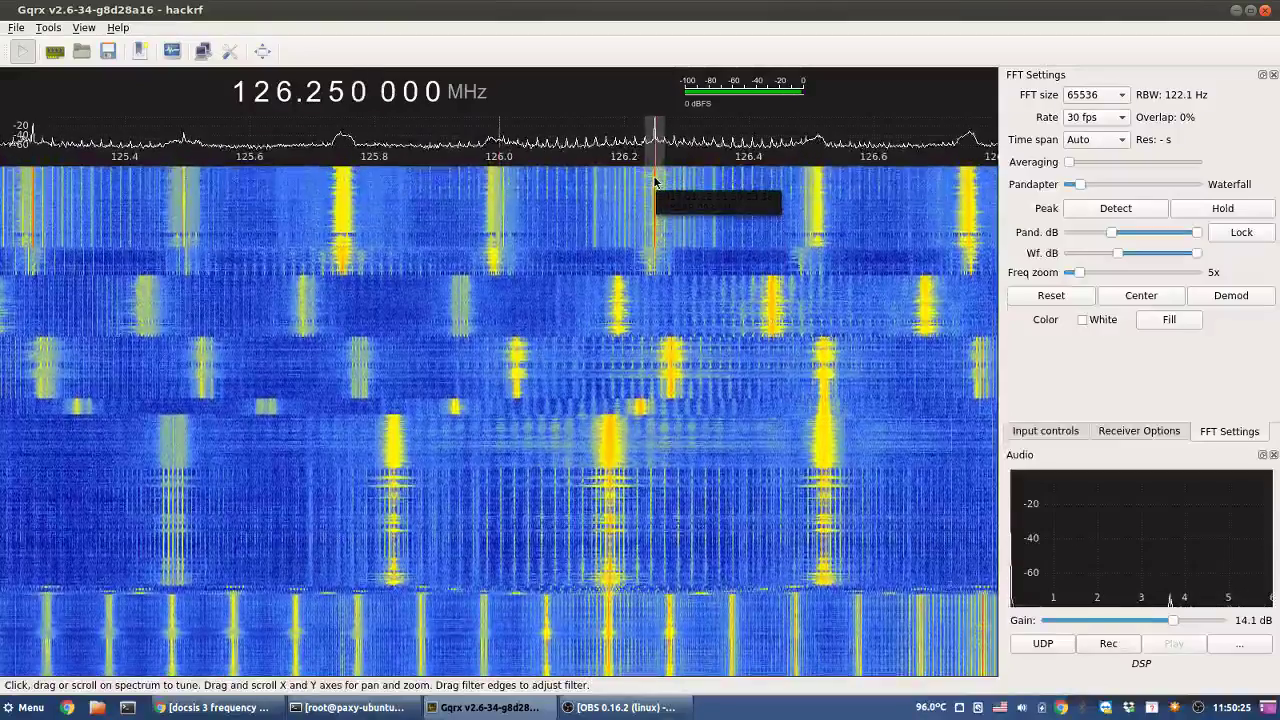
pyautogui.click(815, 190)
pyautogui.click(817, 190)
pyautogui.scroll(-1, 818, 190)
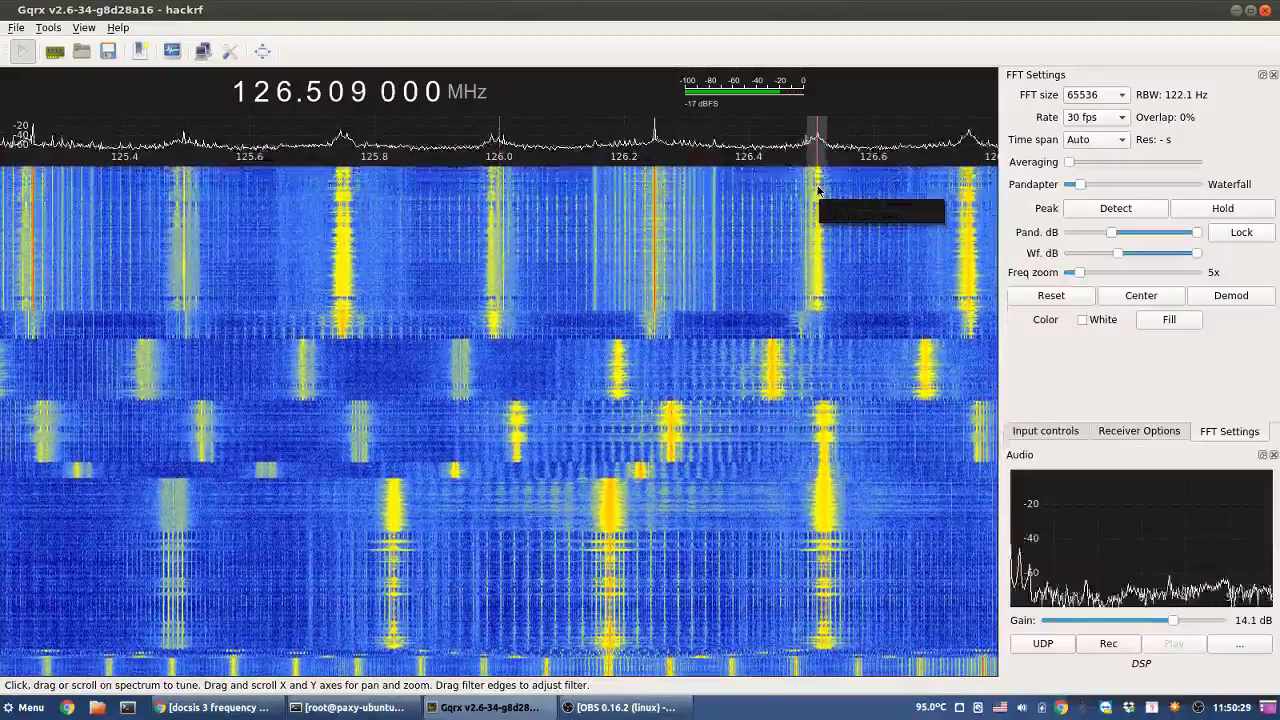
pyautogui.click(816, 190)
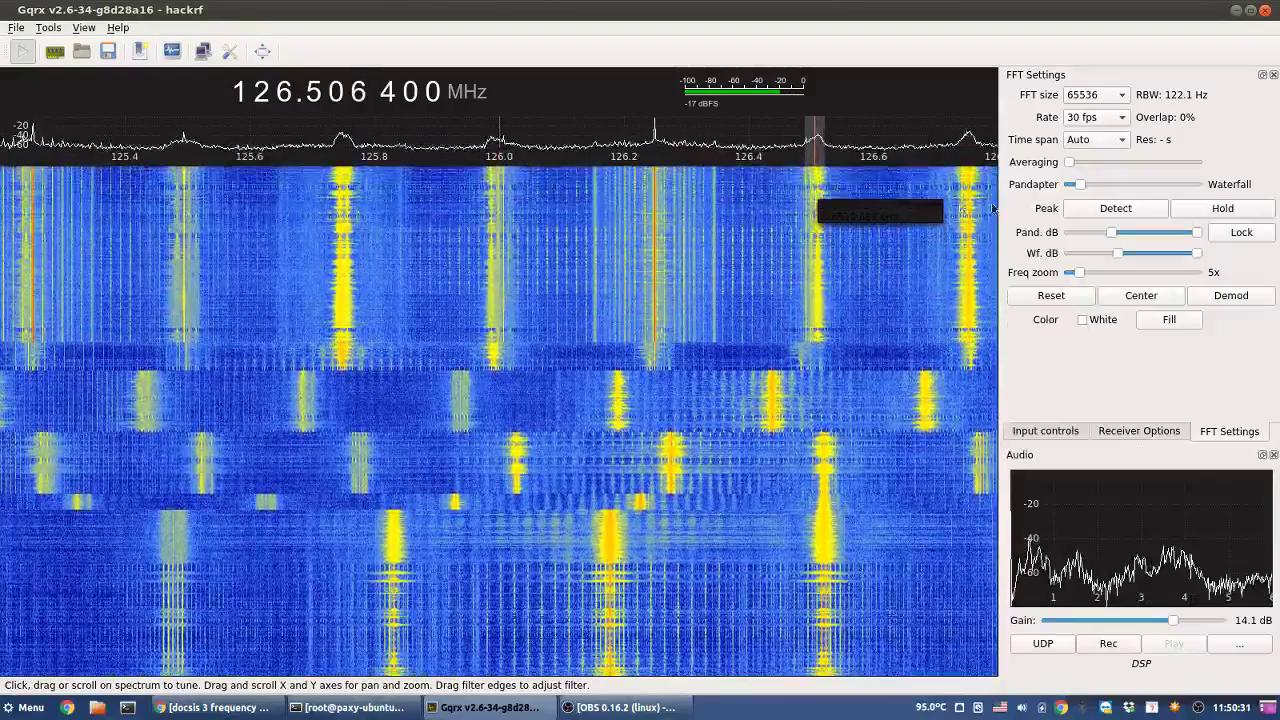
pyautogui.click(991, 205)
pyautogui.click(972, 198)
pyautogui.click(968, 197)
pyautogui.scroll(-1, 968, 197)
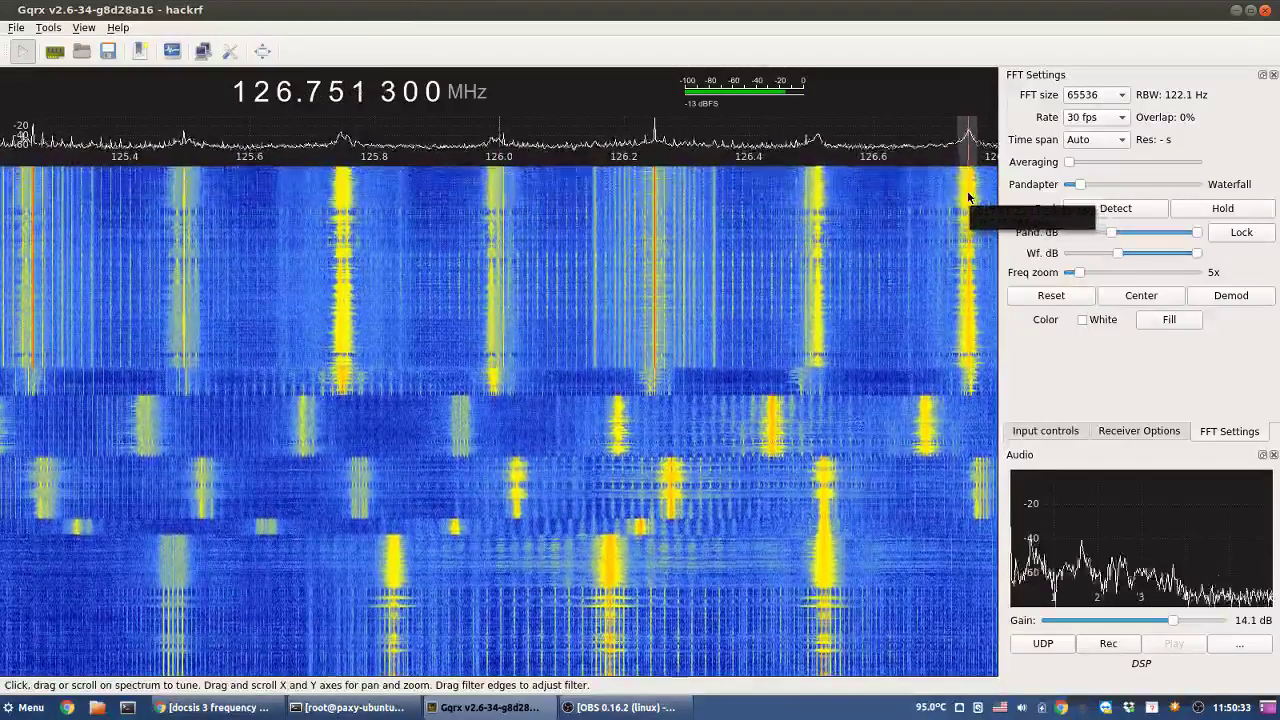
pyautogui.scroll(-1, 968, 197)
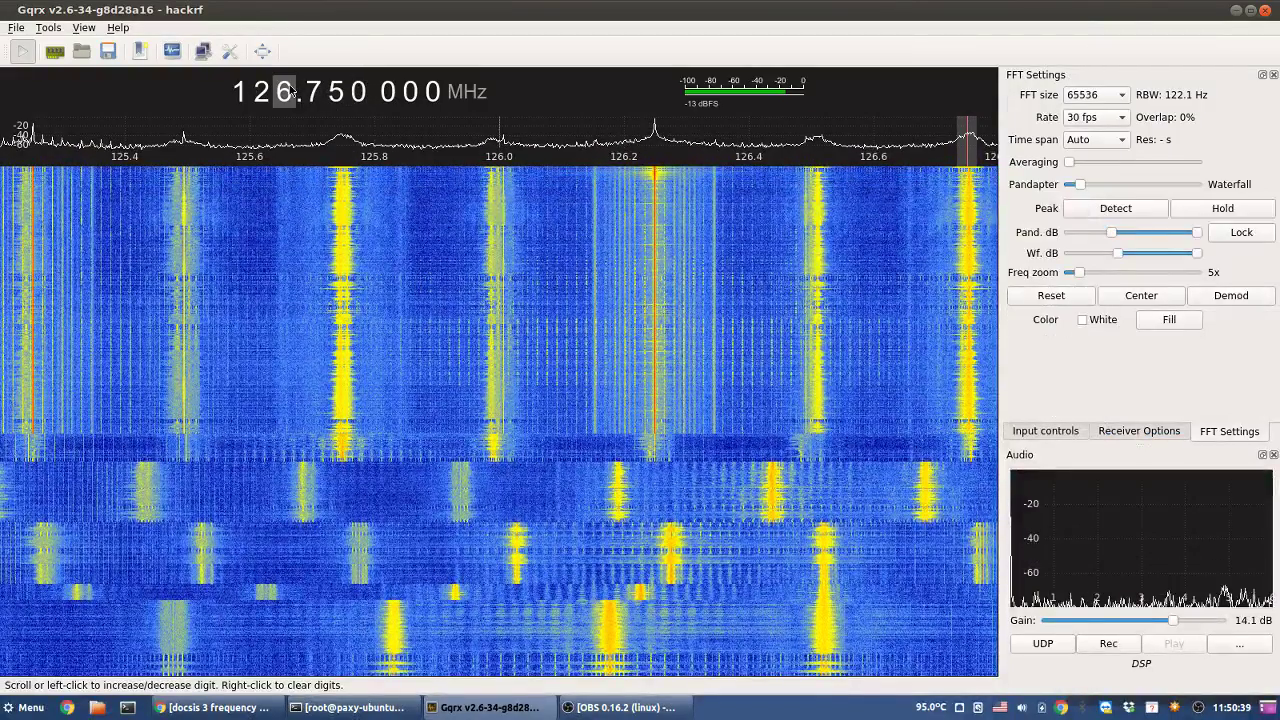
# - Step the MHz digit up toward 129.000 MHz
pyautogui.scroll(1, 290, 92)
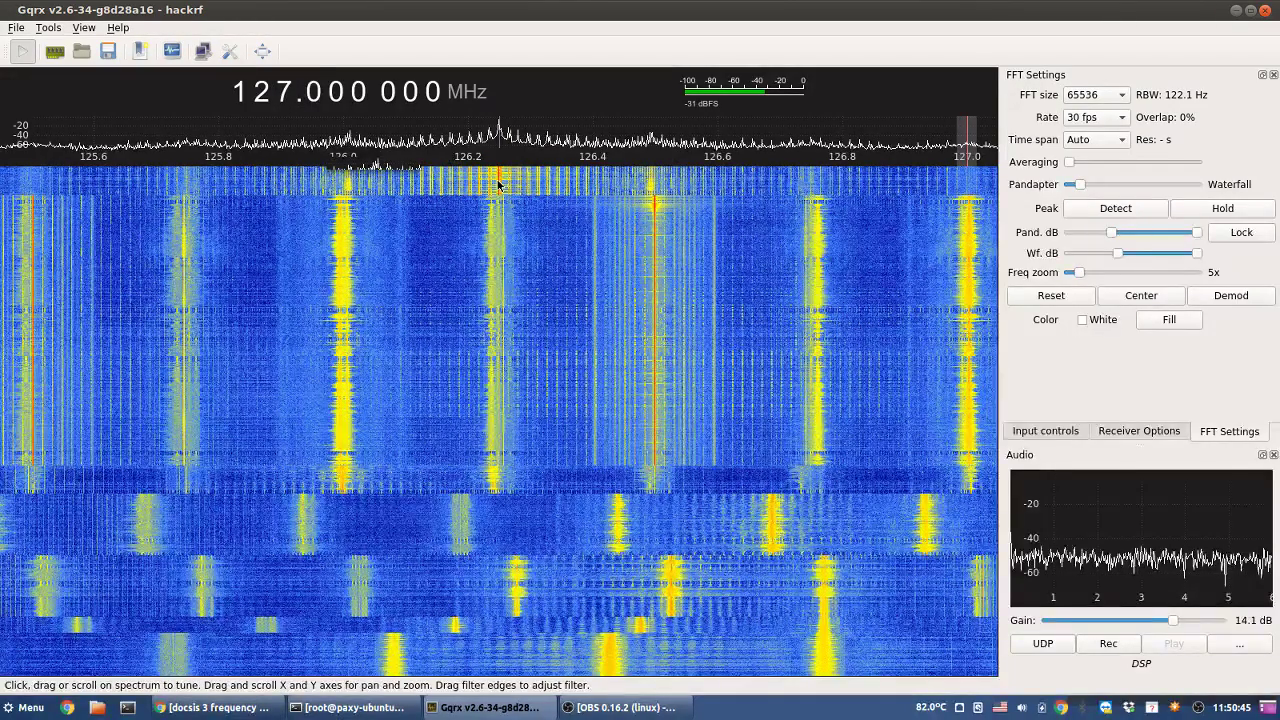
pyautogui.scroll(-10, 313, 92)
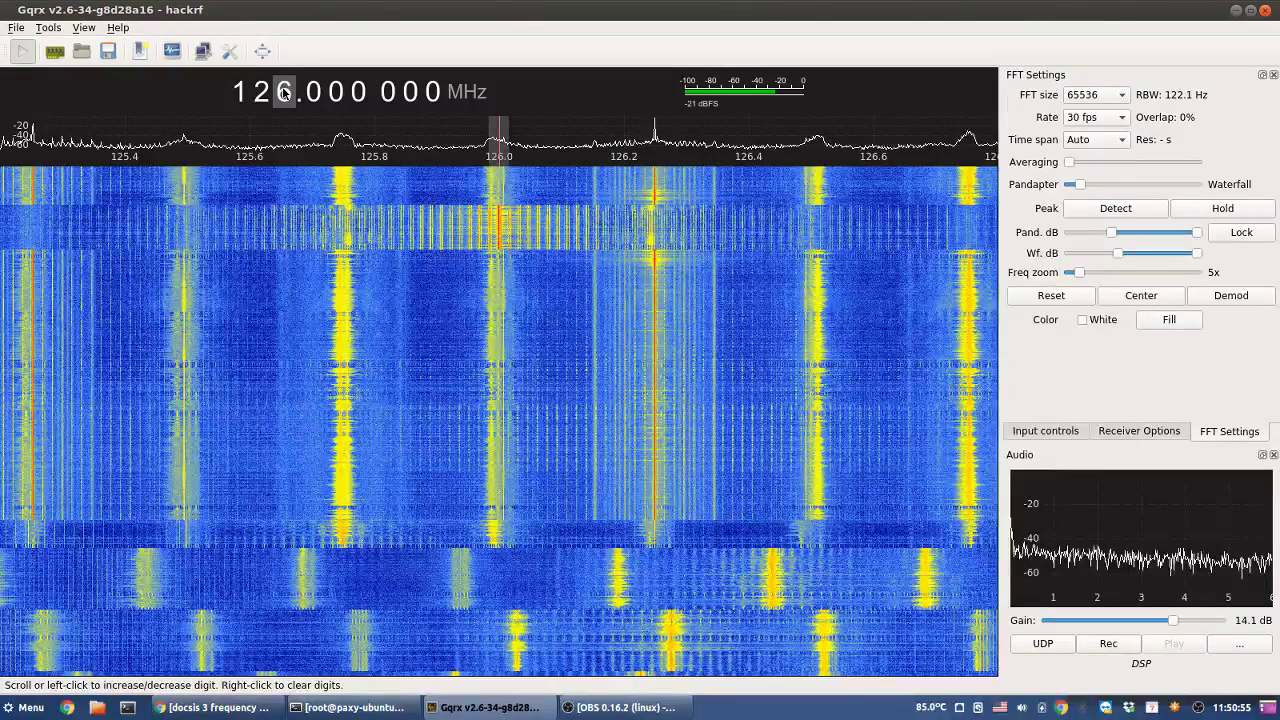
pyautogui.scroll(1, 284, 92)
pyautogui.scroll(1, 284, 92)
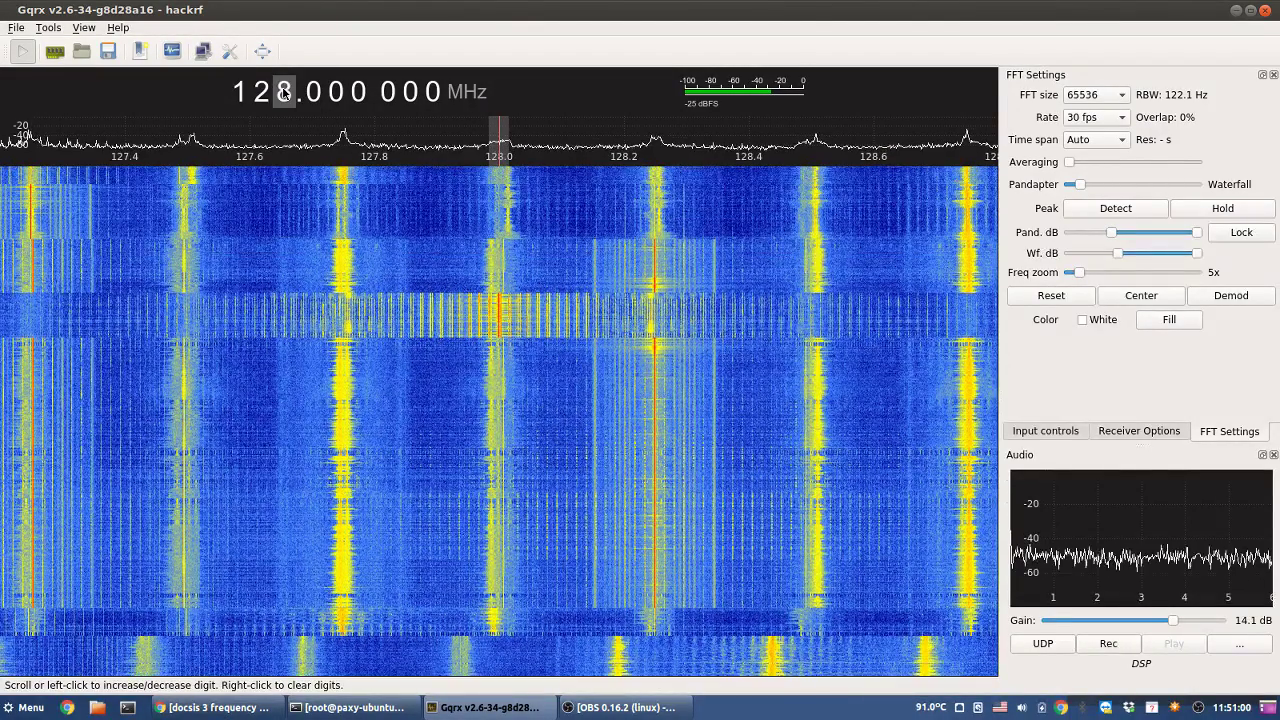
pyautogui.scroll(1, 284, 92)
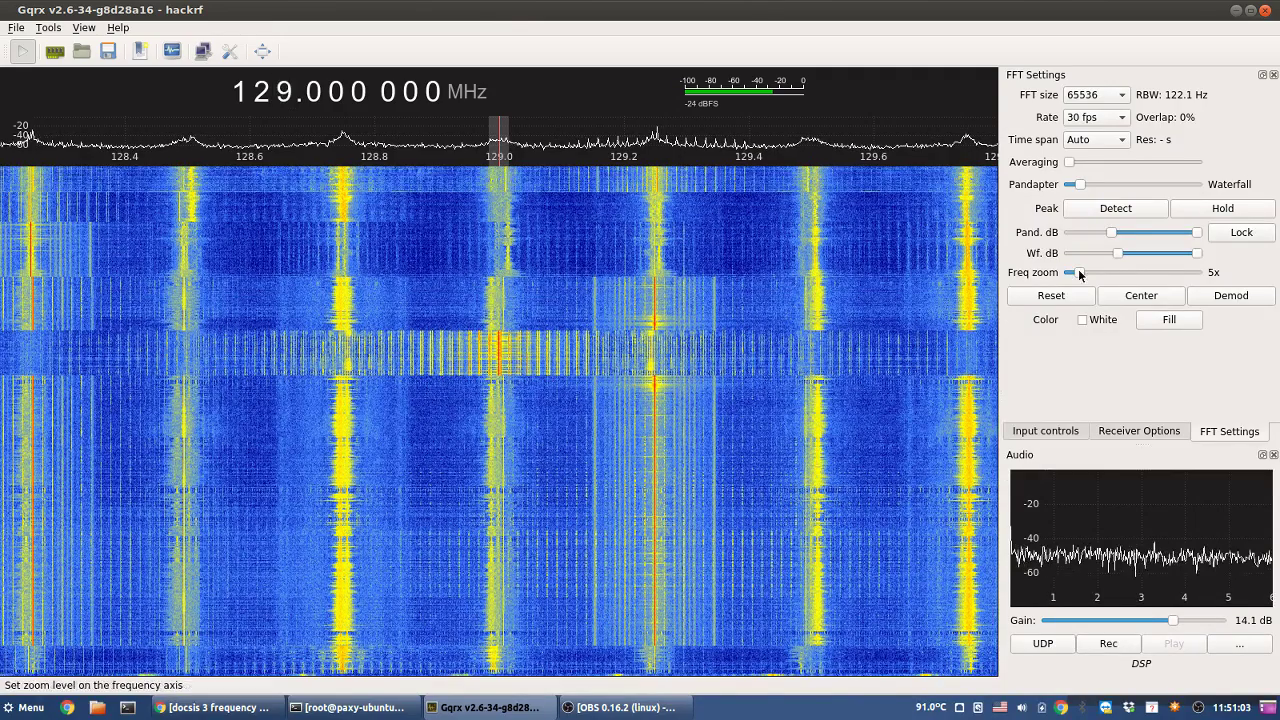
# - At 1x zoom, tune across 129.25, 130.25, 131.75 and 130.67 MHz, then clear the lower frequency digits
pyautogui.moveTo(1080, 275); pyautogui.dragTo(1068, 273)
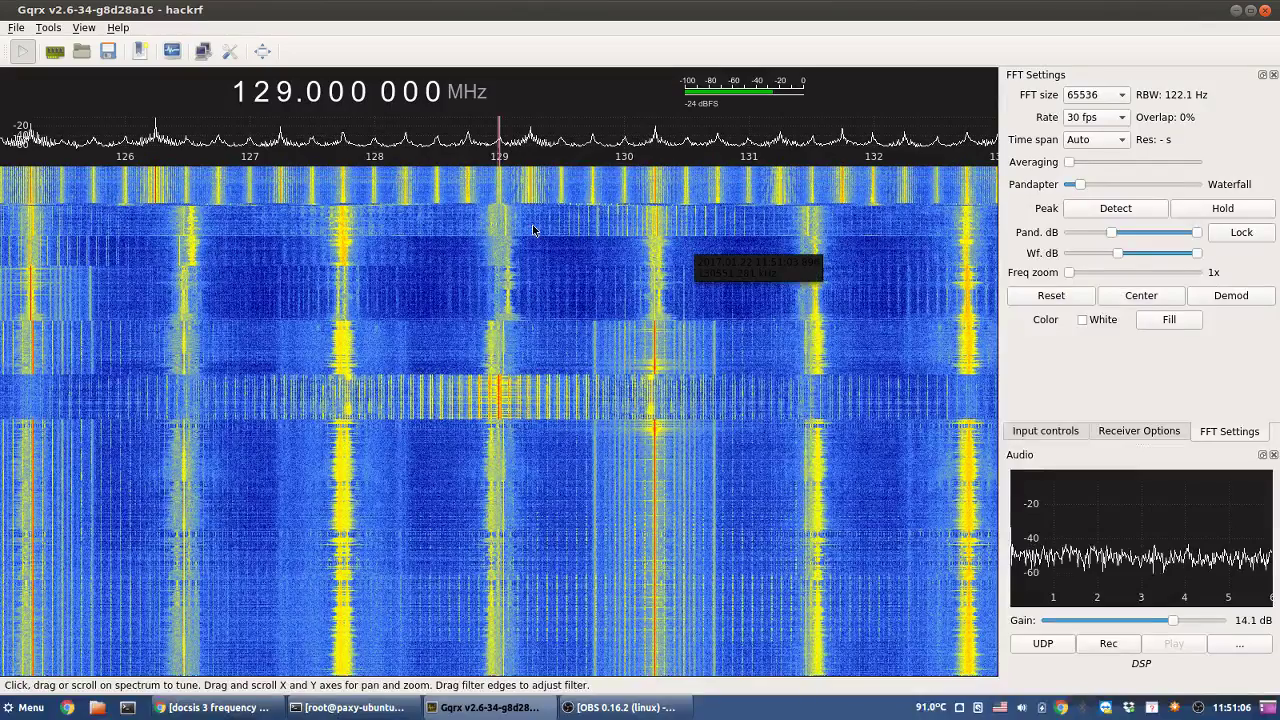
pyautogui.click(530, 201)
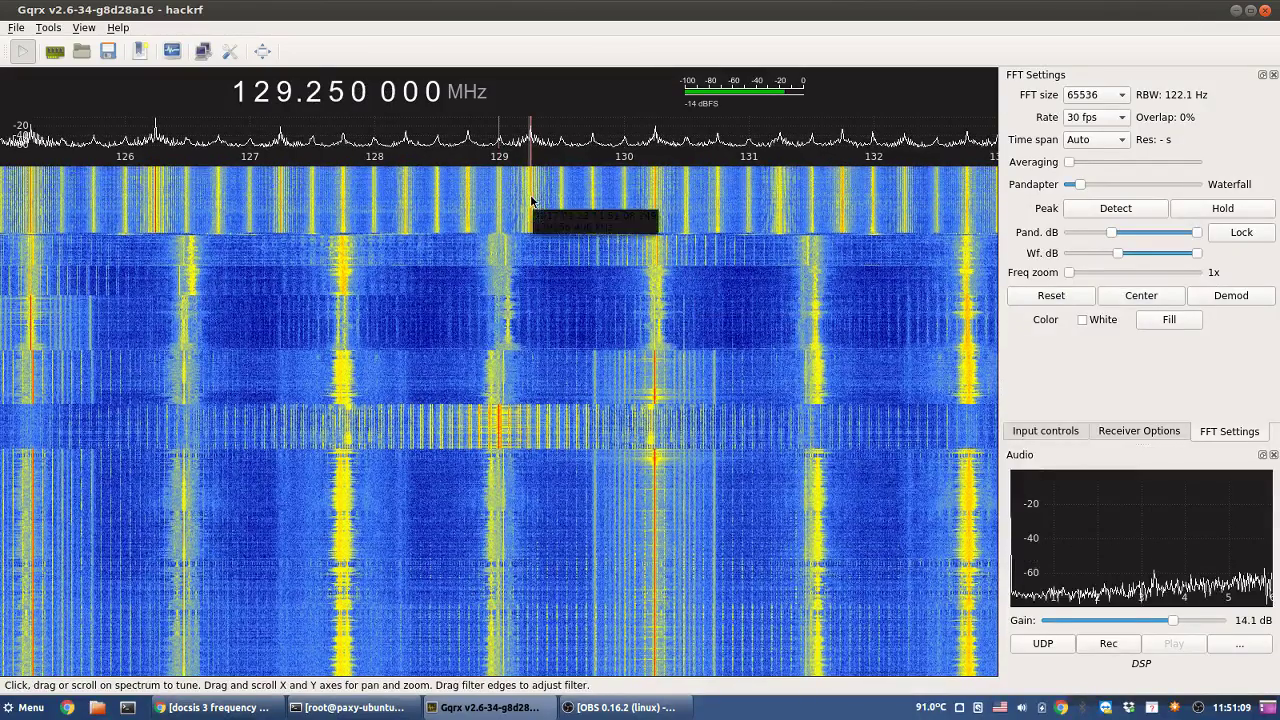
pyautogui.moveTo(530, 201); pyautogui.dragTo(654, 200)
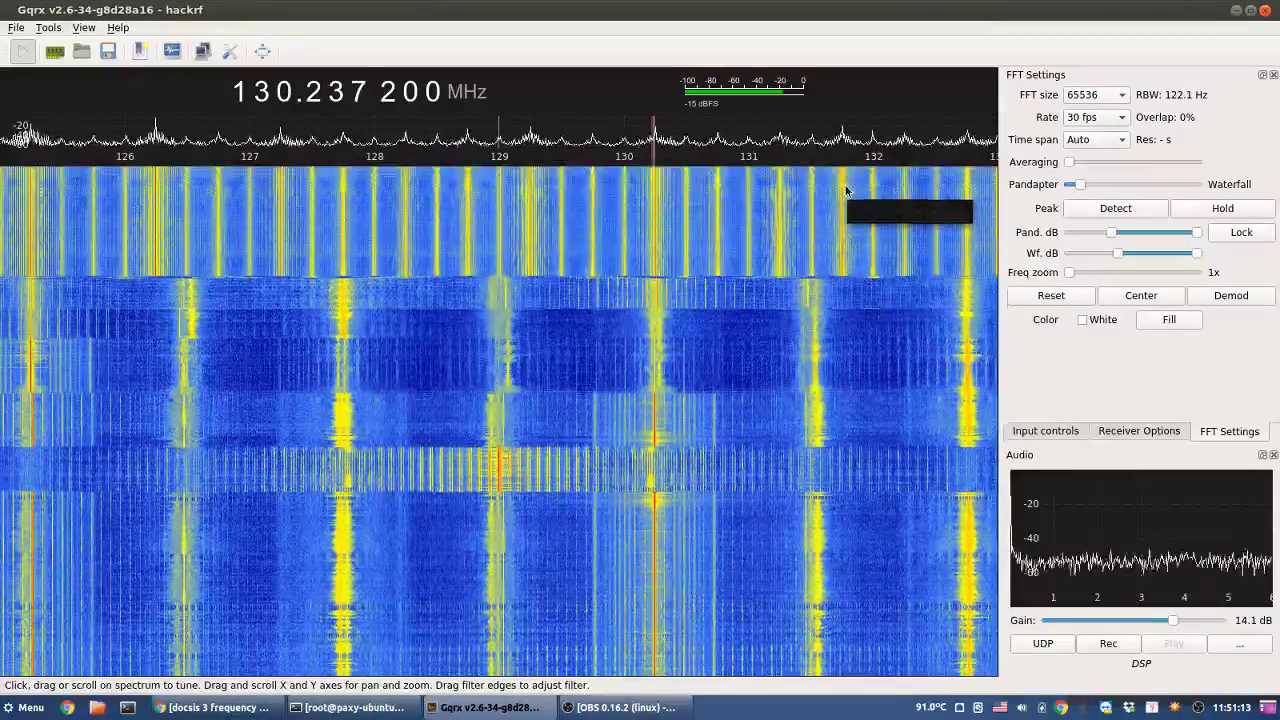
pyautogui.moveTo(846, 191); pyautogui.dragTo(842, 191)
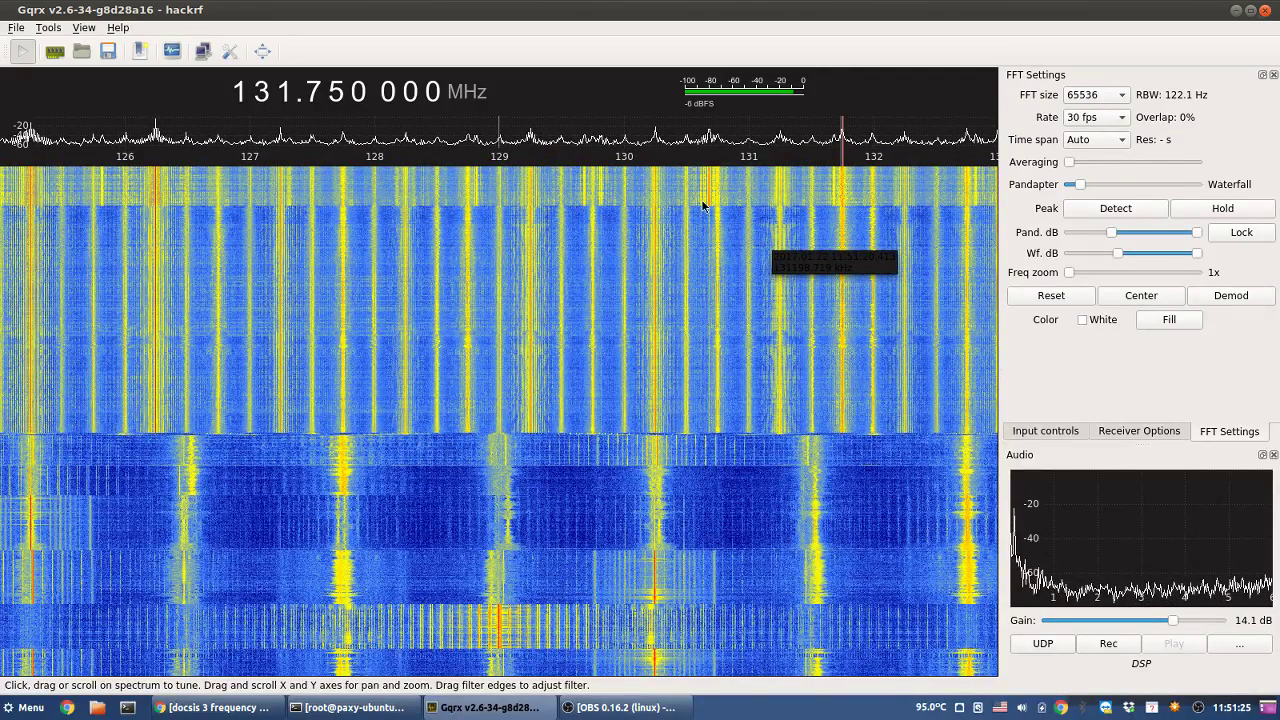
pyautogui.click(708, 209)
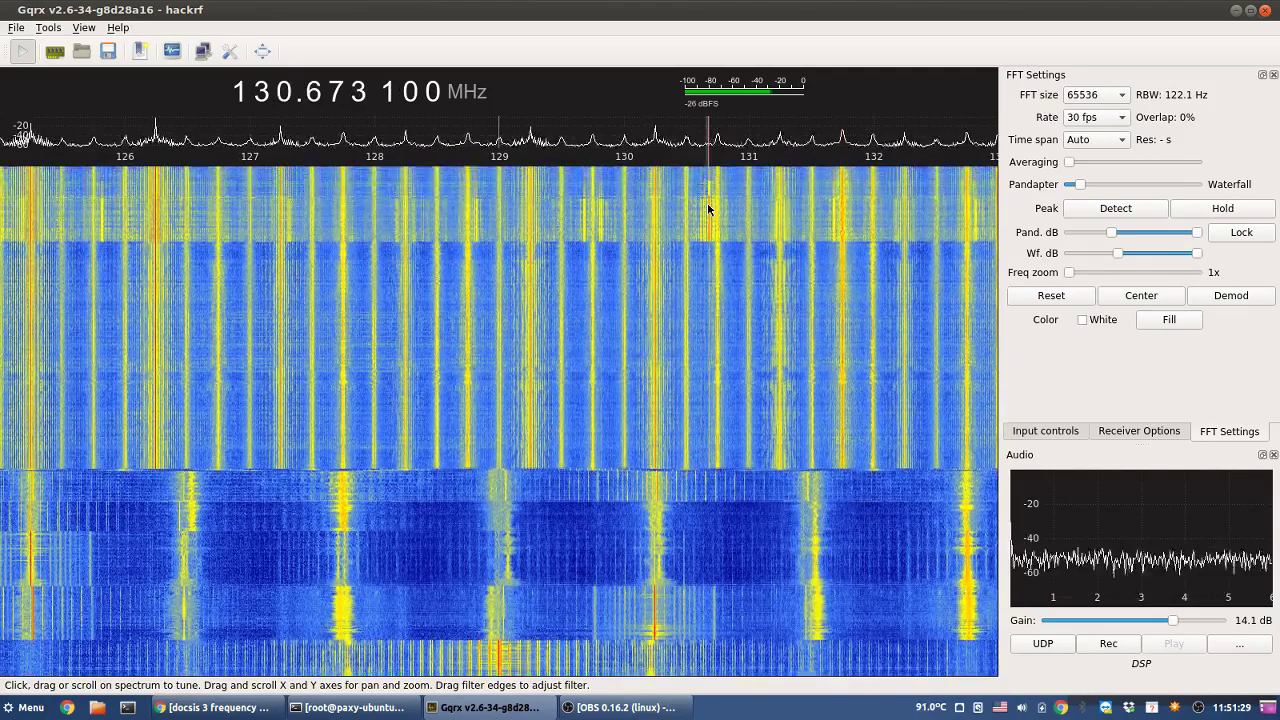
pyautogui.moveTo(708, 209); pyautogui.dragTo(581, 209)
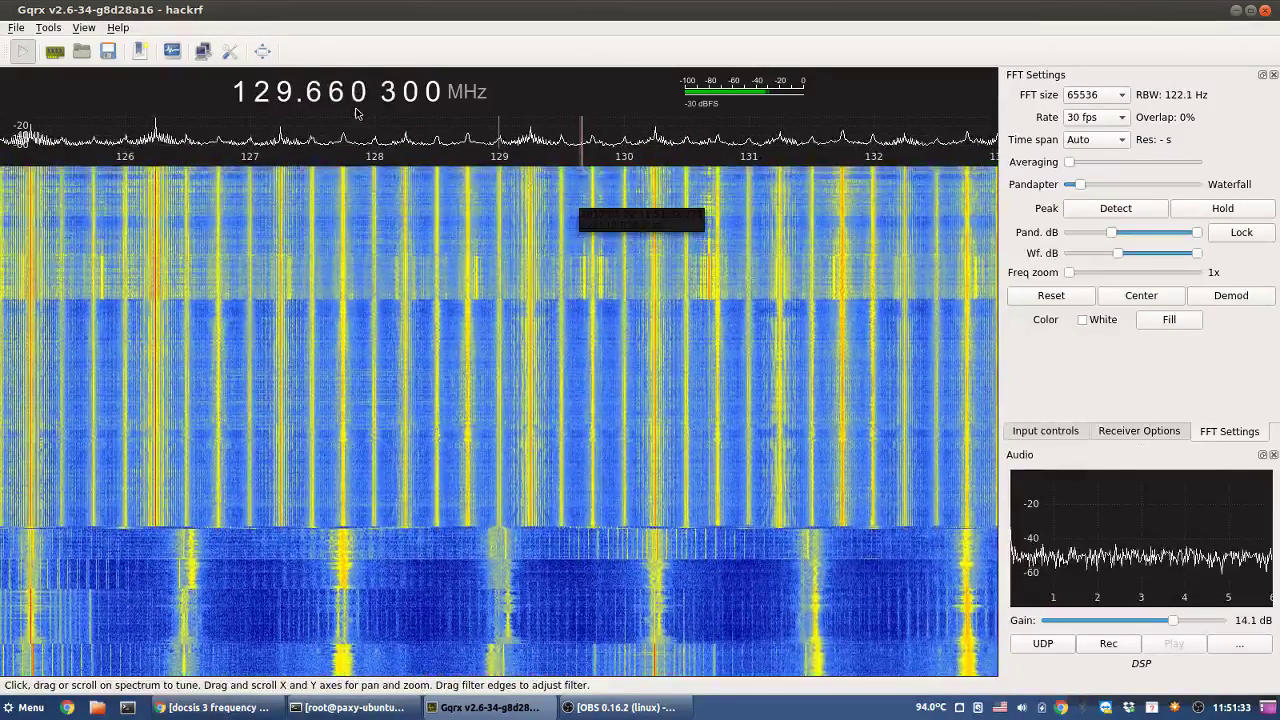
pyautogui.rightClick(287, 92)
# - Sample the signals near 131.74 MHz and 134.75 MHz on the waterfall
pyautogui.scroll(11, 290, 92)
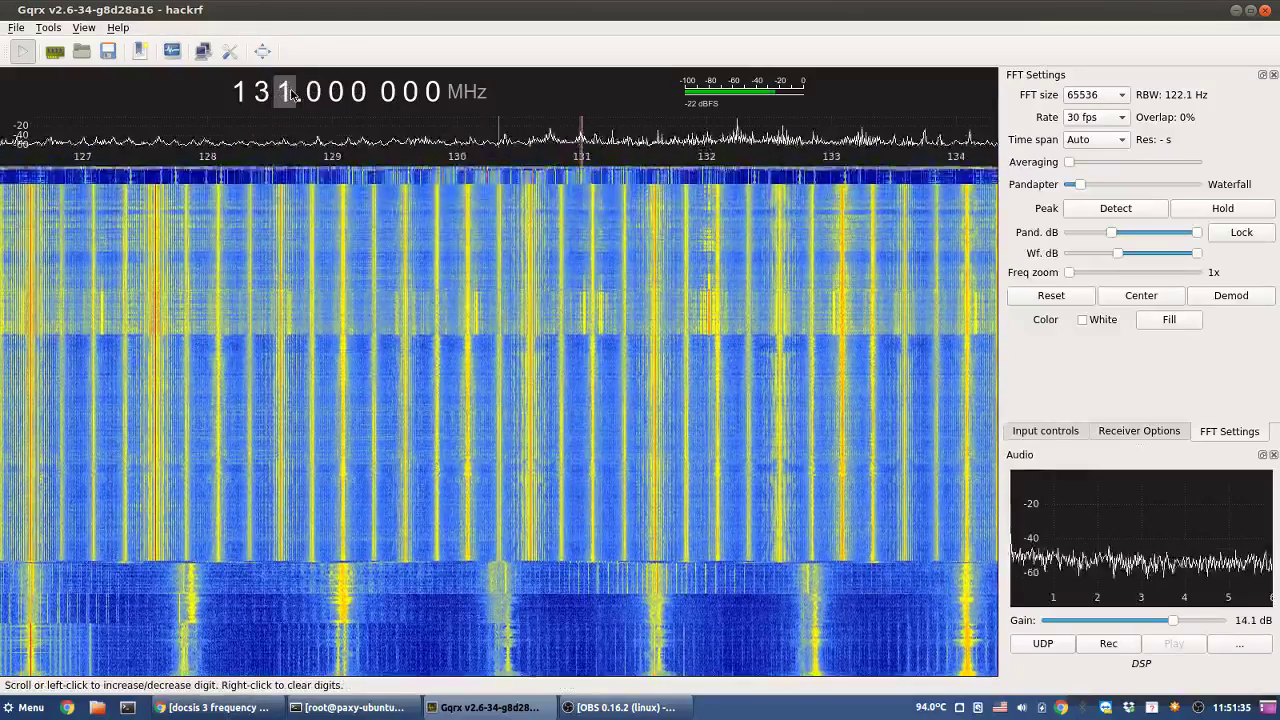
pyautogui.scroll(1, 287, 92)
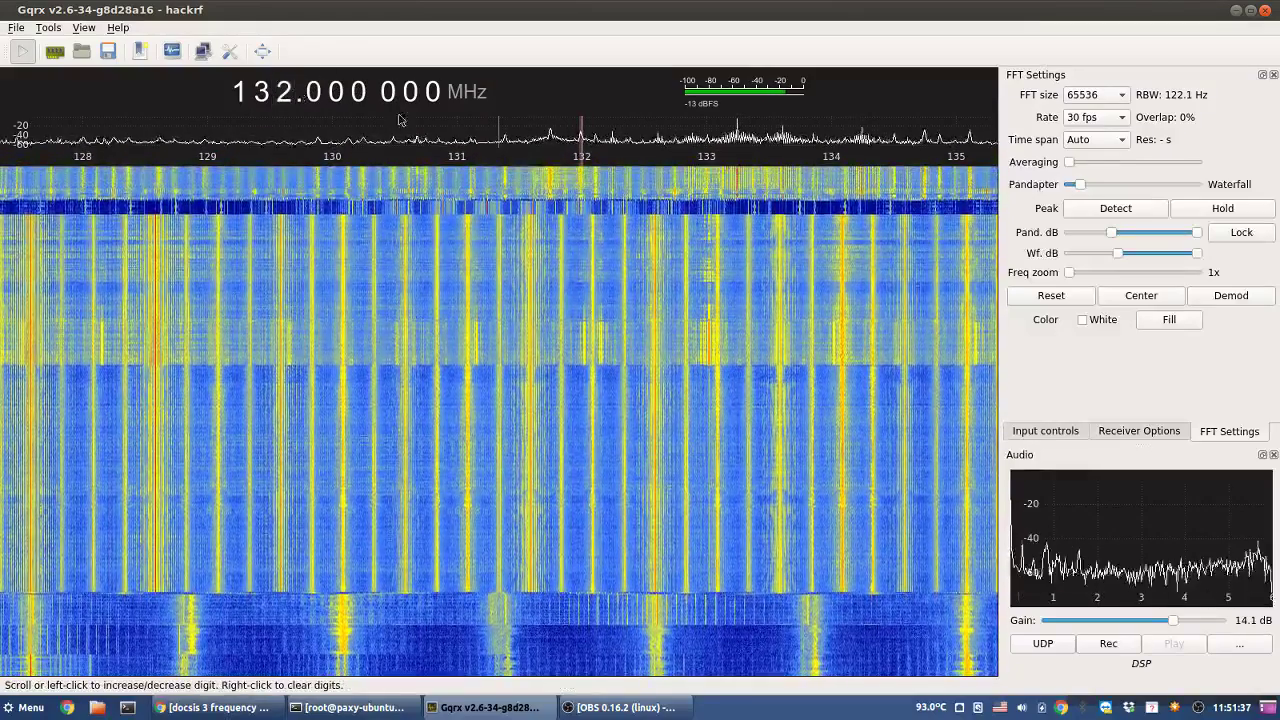
pyautogui.click(550, 190)
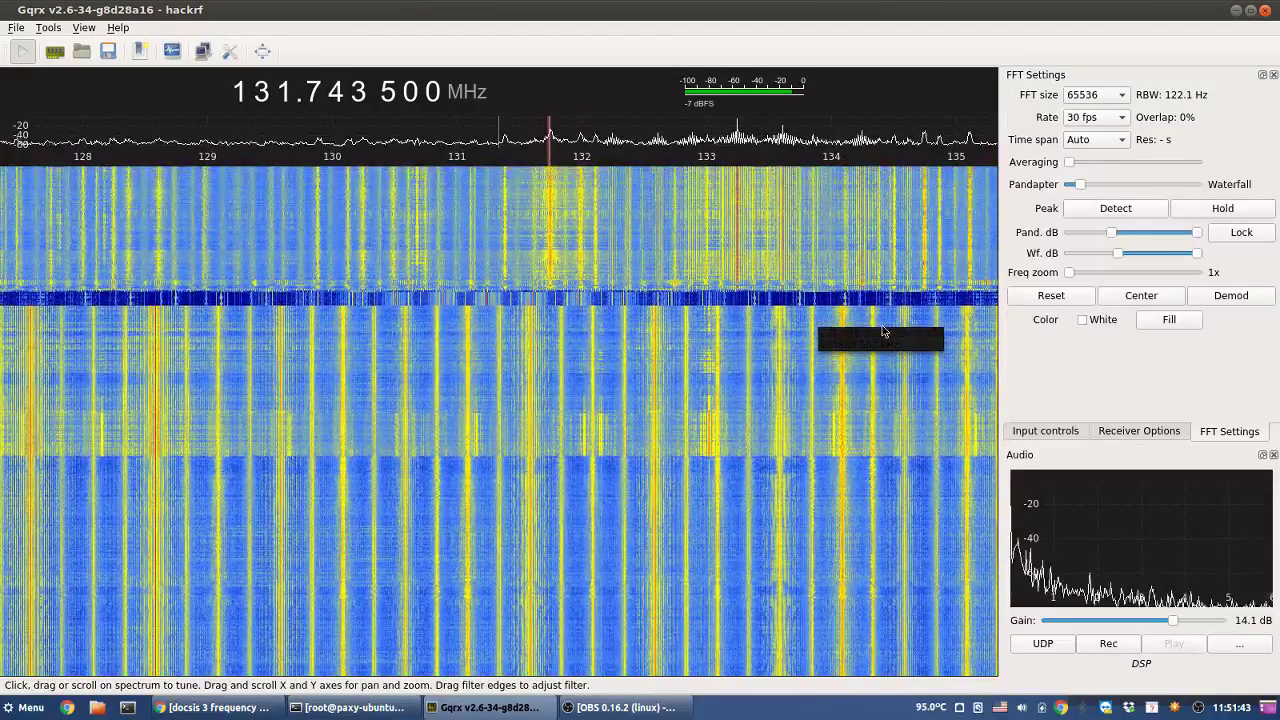
pyautogui.click(926, 226)
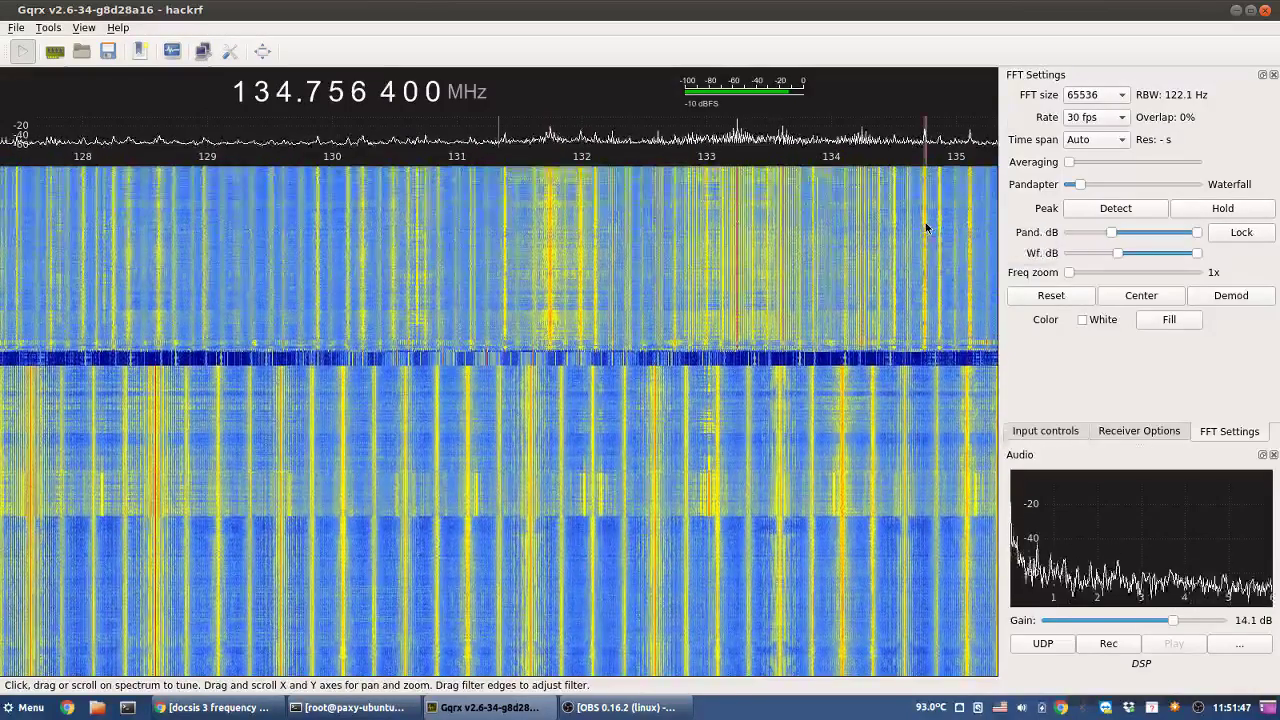
pyautogui.click(923, 228)
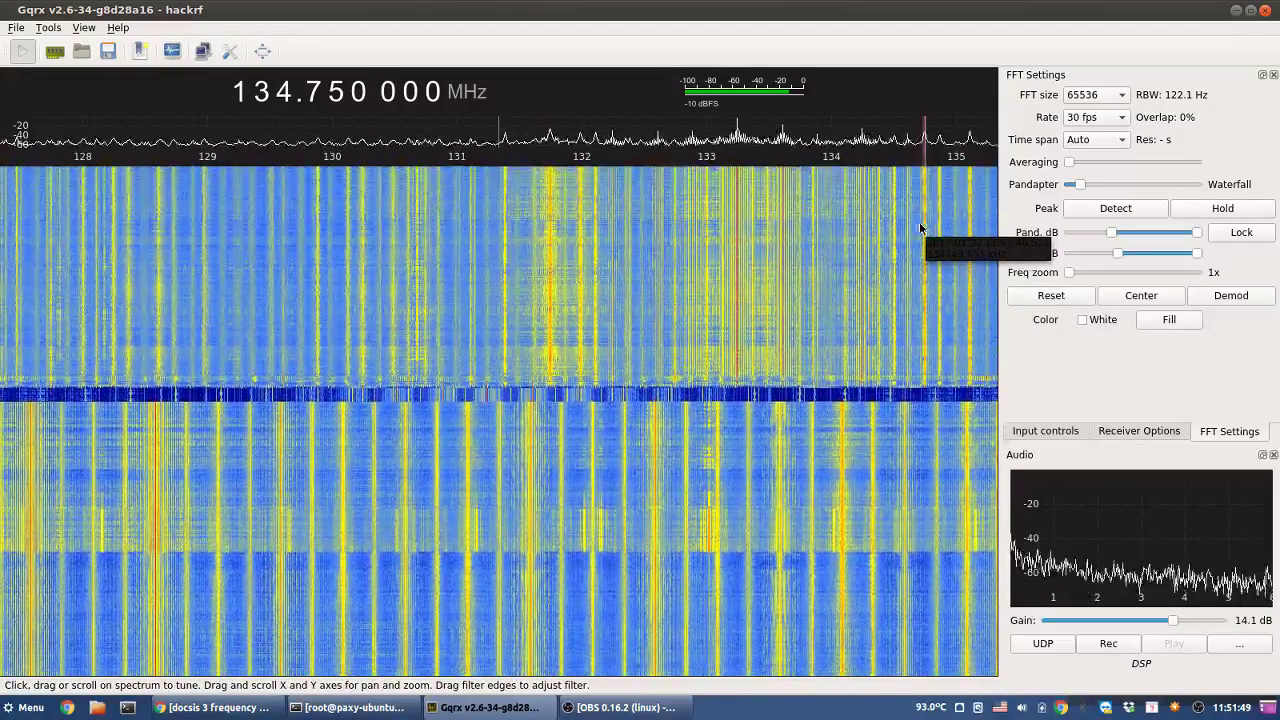
# - Round to a whole MHz and sample signals from 131.75 to 132.10 MHz, landing near 131.756 MHz
pyautogui.scroll(1, 287, 95)
pyautogui.rightClick(287, 97)
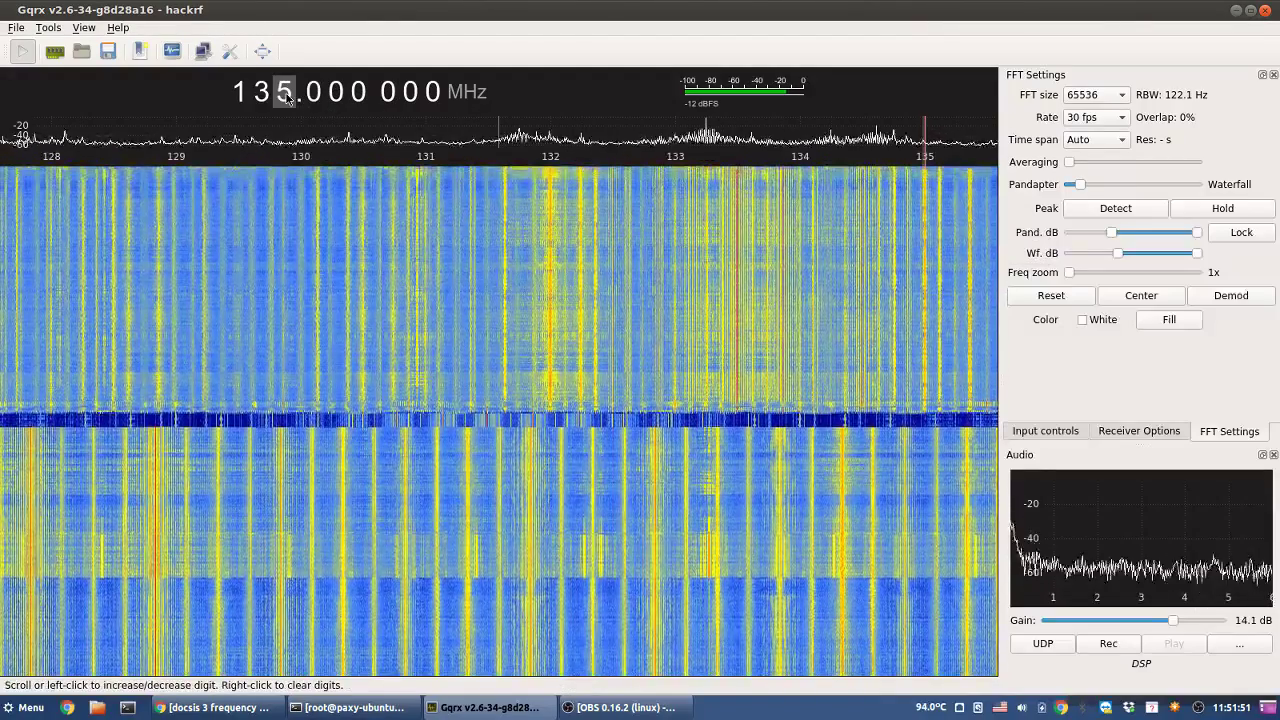
pyautogui.scroll(1, 287, 95)
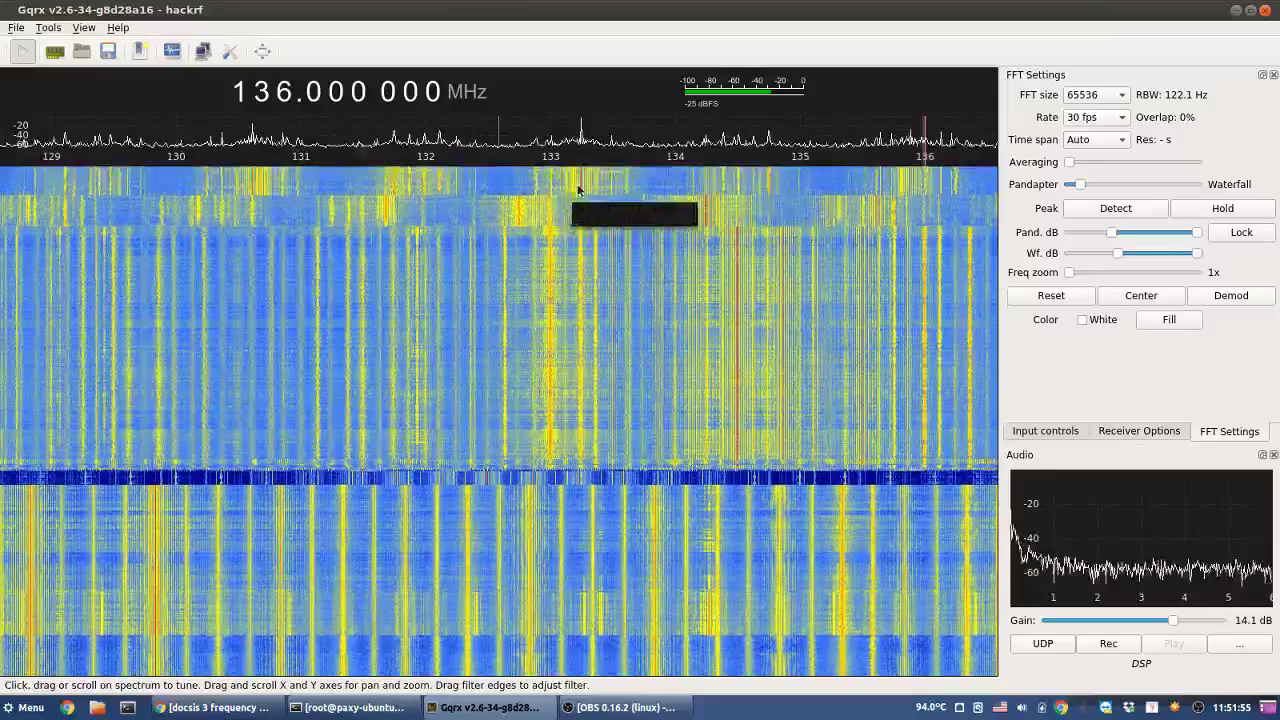
pyautogui.click(394, 210)
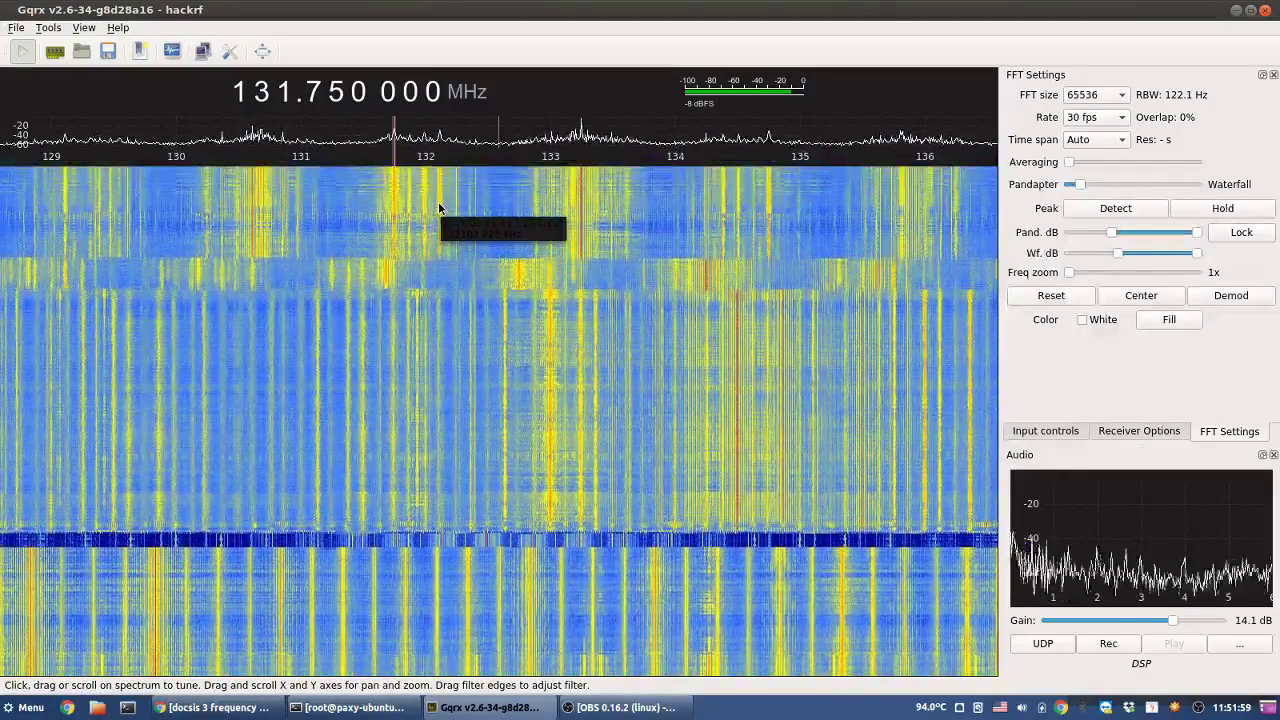
pyautogui.click(438, 209)
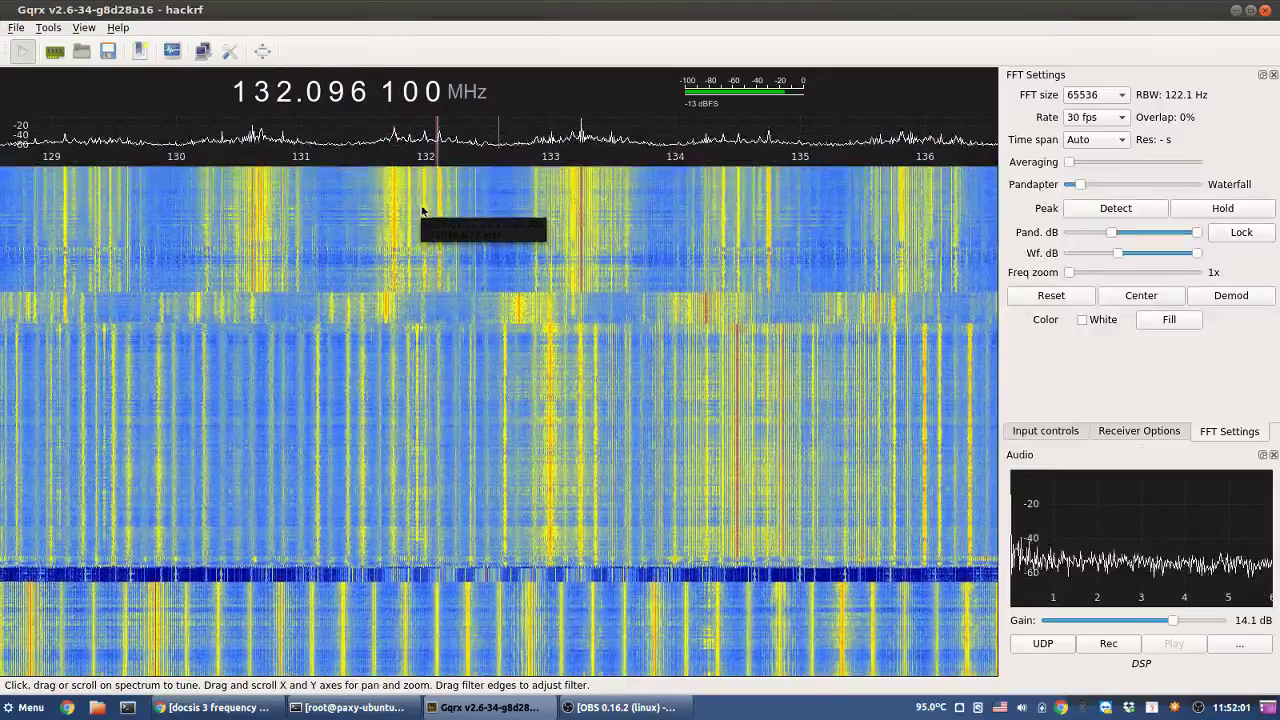
pyautogui.click(421, 211)
pyautogui.click(394, 212)
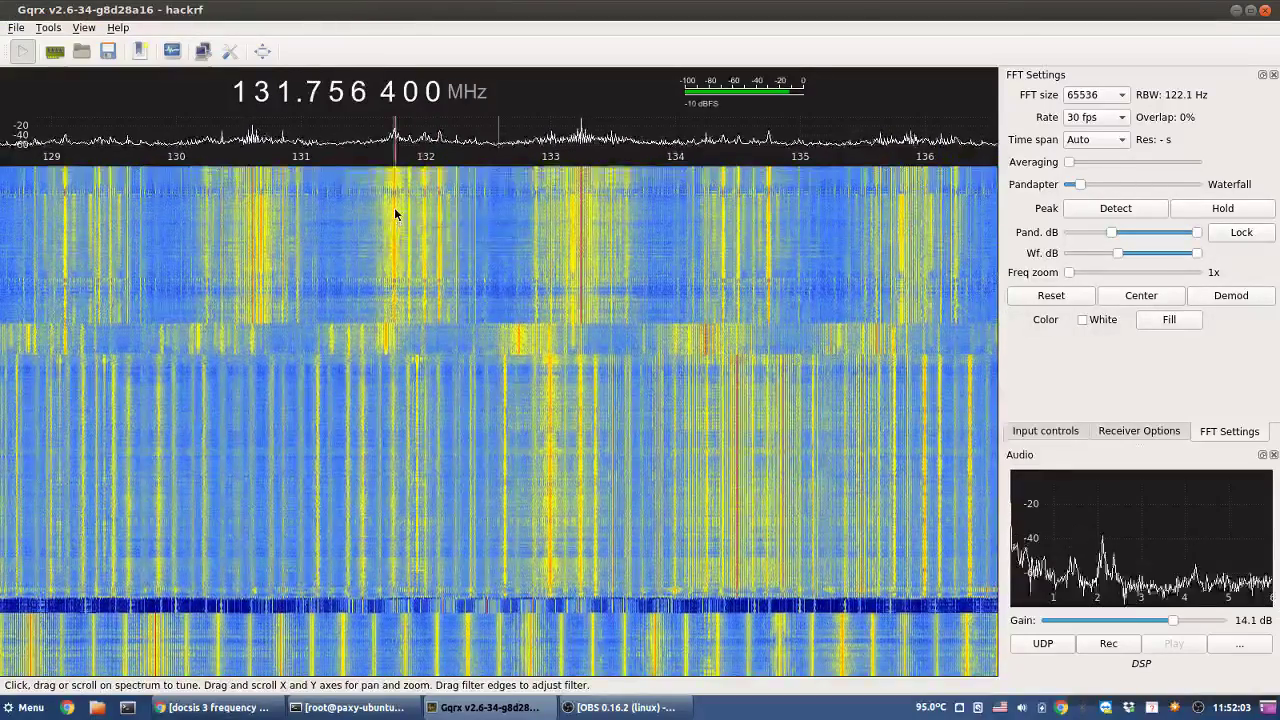
# - Recheck 134.75 MHz, then settle on the signal at 131.762 800 MHz
pyautogui.click(768, 233)
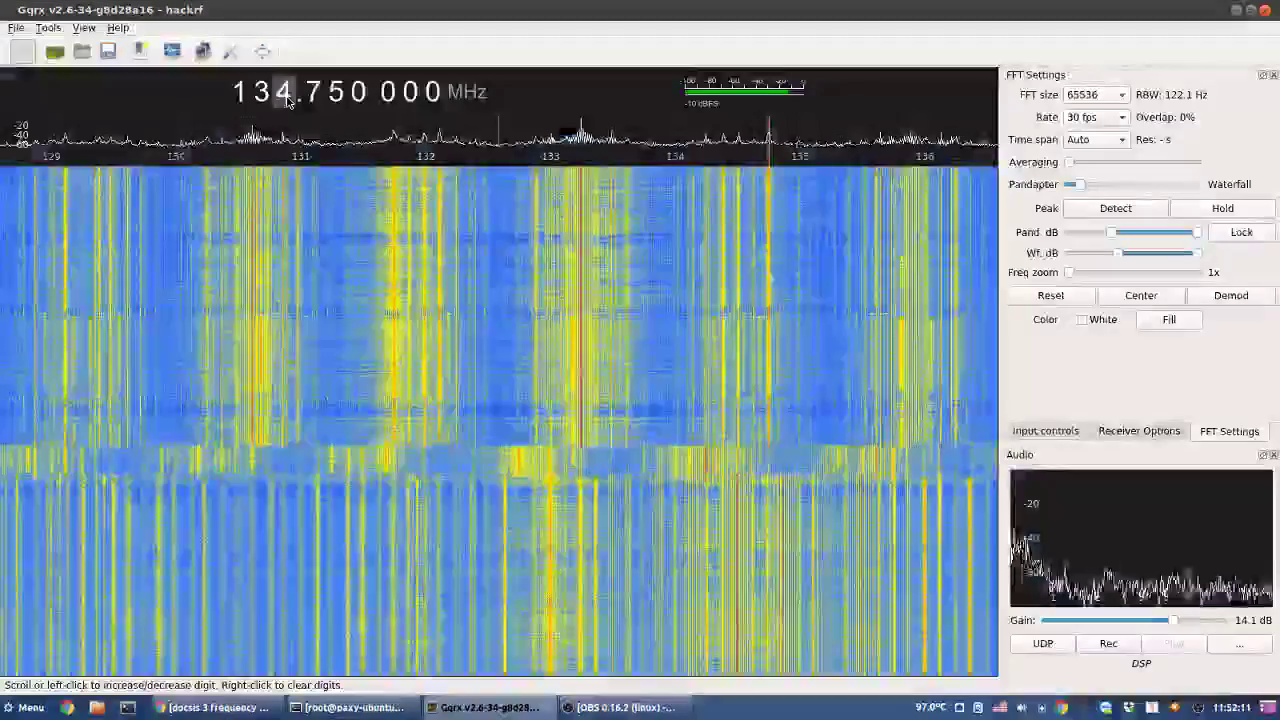
pyautogui.scroll(1, 287, 95)
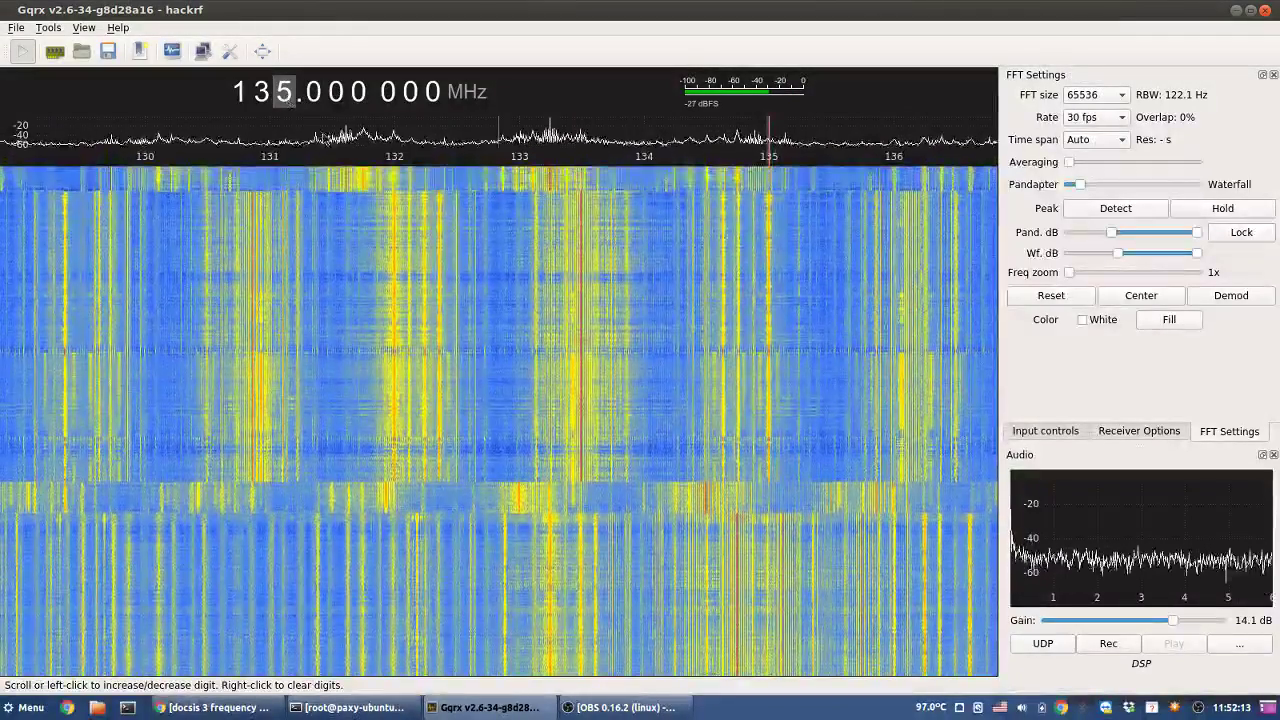
pyautogui.click(364, 187)
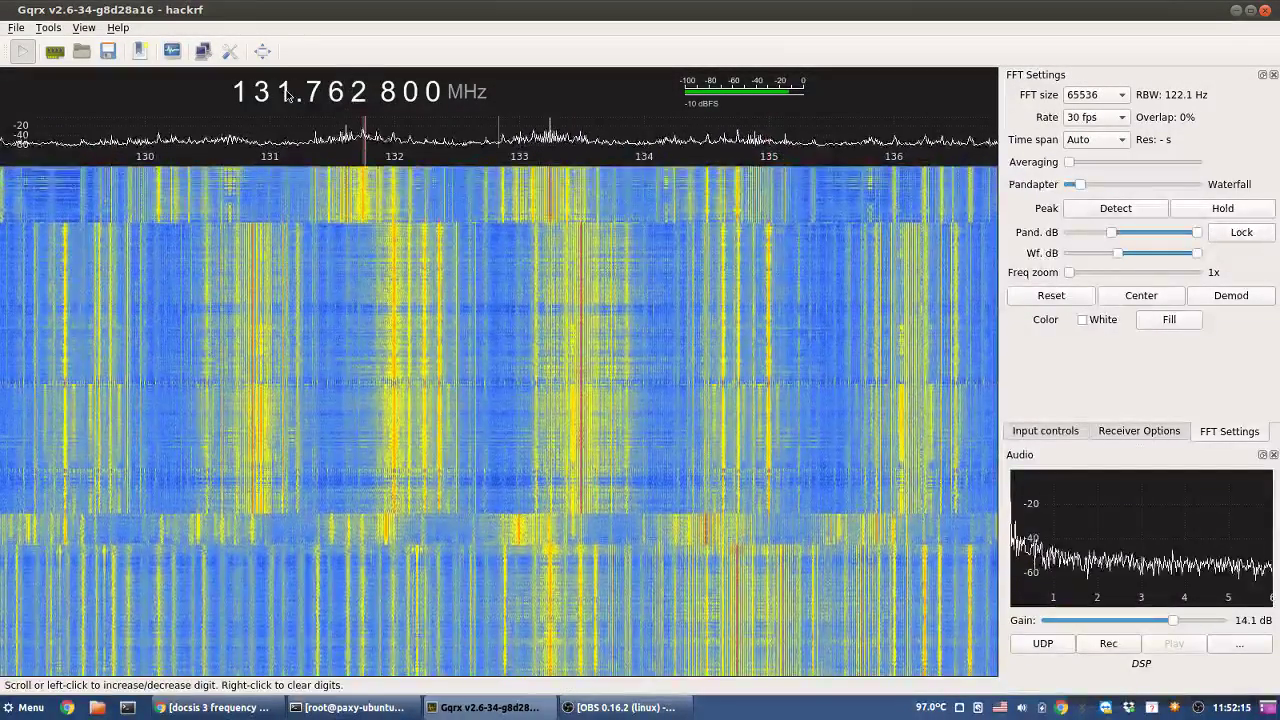
pyautogui.scroll(1, 287, 95)
# - Sample signals at 134.7436, 135.75, 135.06 and 138.75 MHz, ending at 137.000 MHz
pyautogui.scroll(1, 287, 95)
pyautogui.scroll(-1, 287, 95)
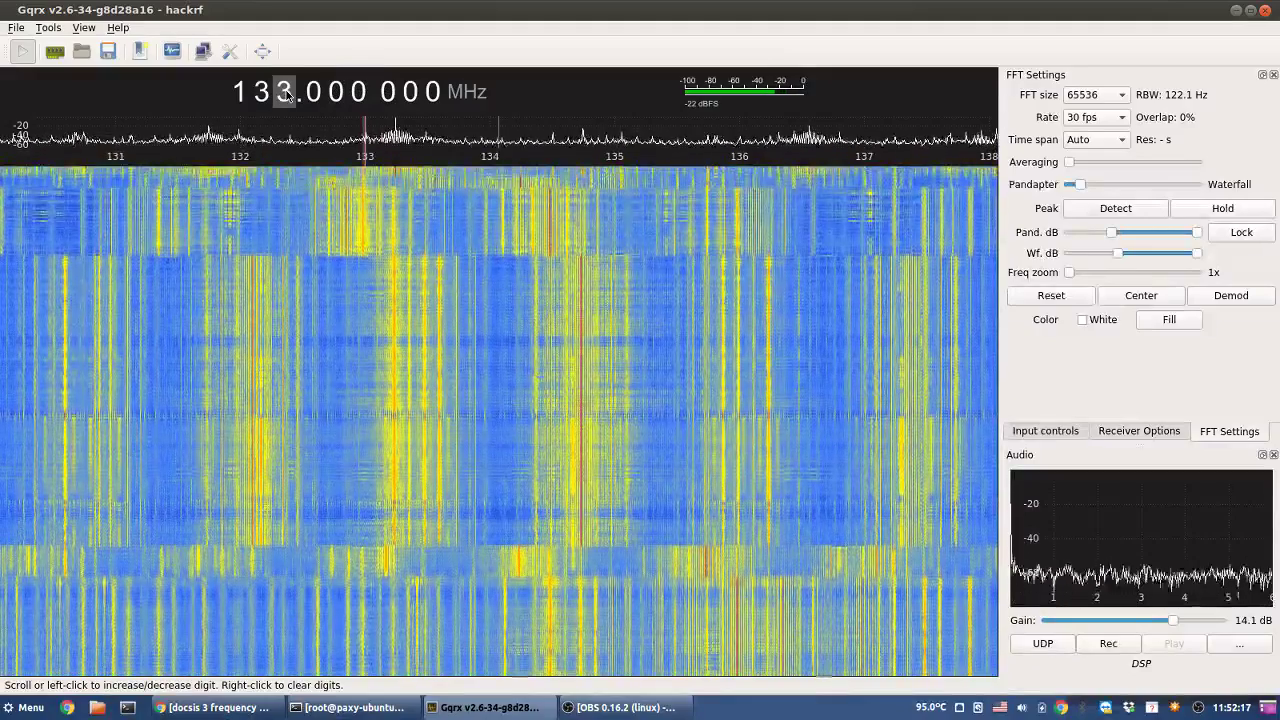
pyautogui.scroll(2, 287, 95)
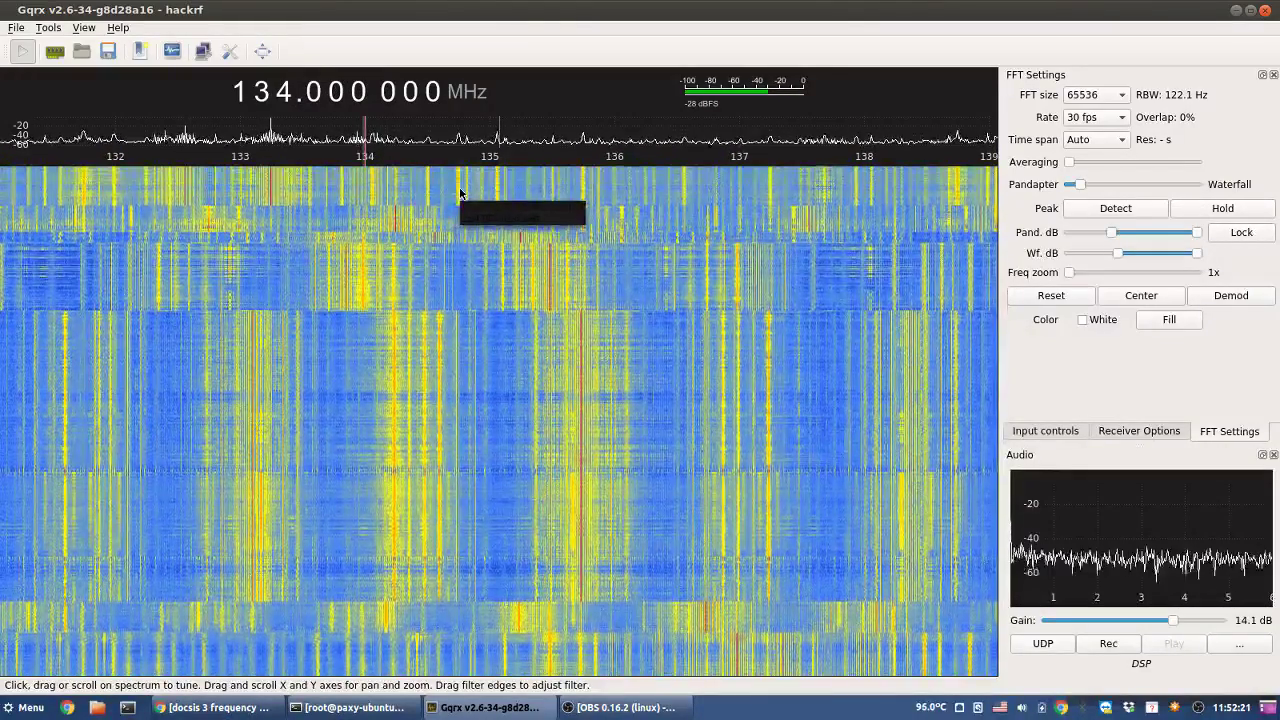
pyautogui.click(460, 191)
pyautogui.click(458, 193)
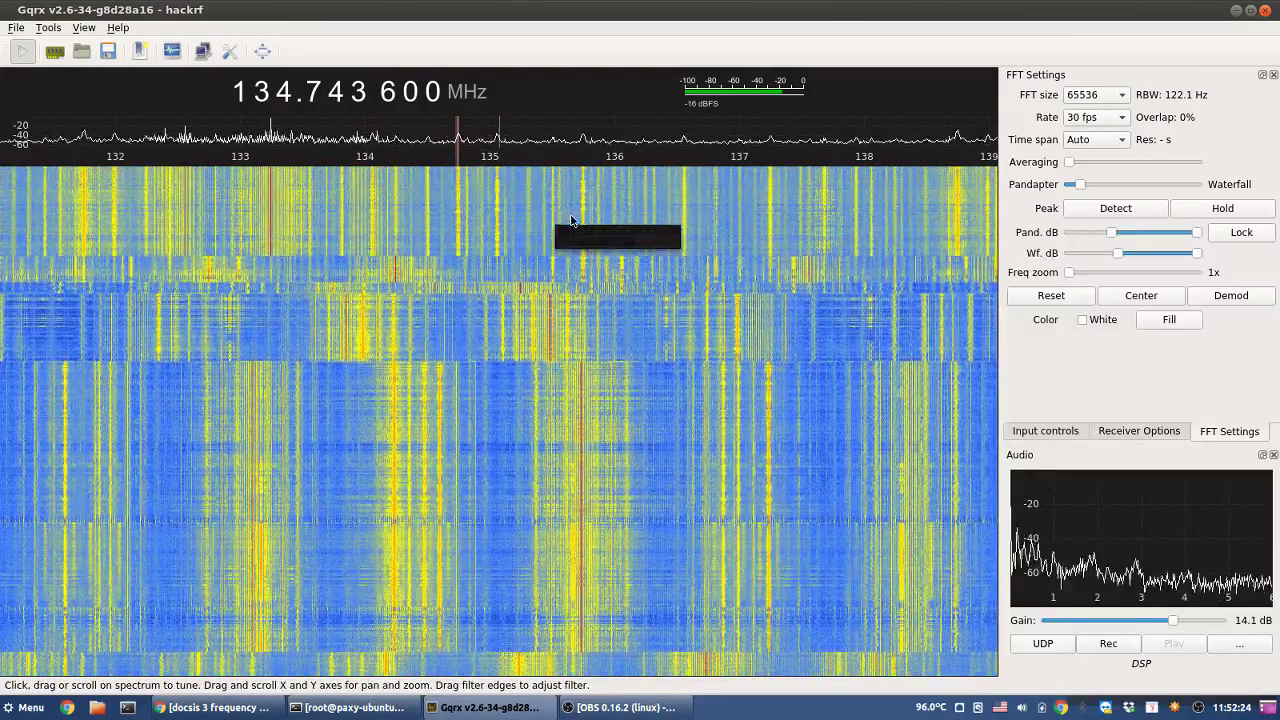
pyautogui.click(583, 220)
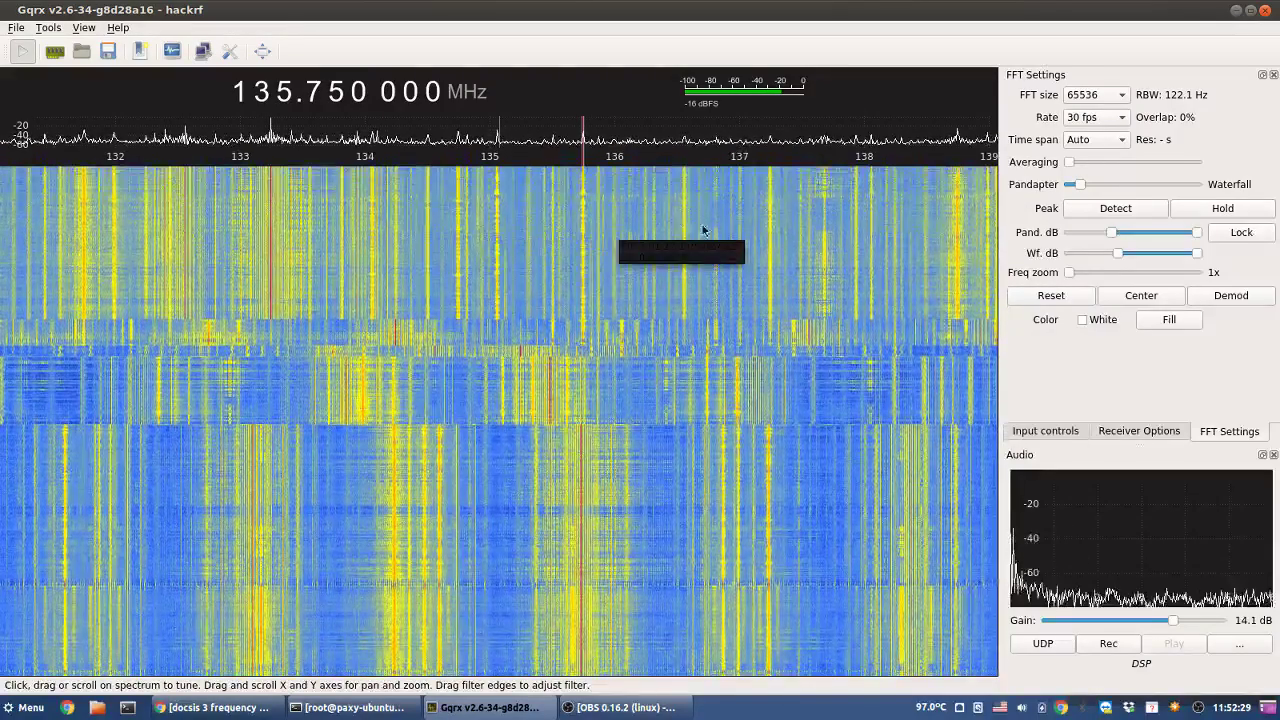
pyautogui.click(498, 206)
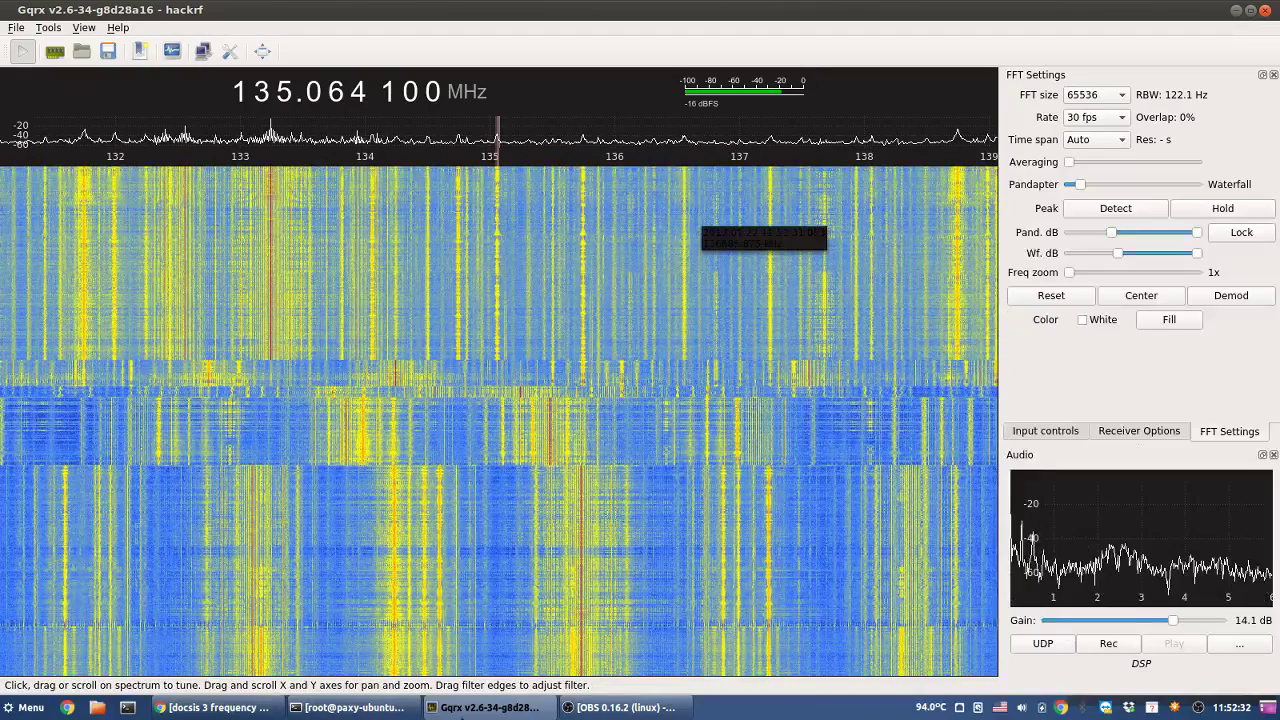
pyautogui.click(960, 270)
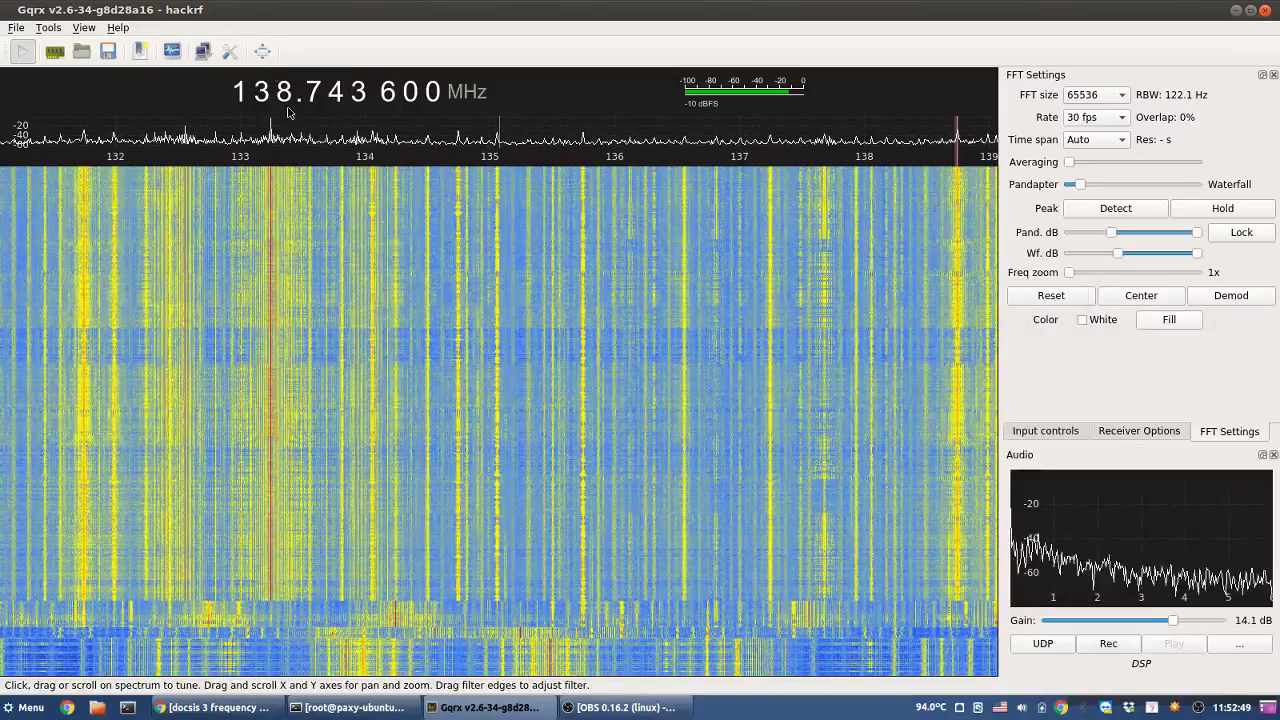
pyautogui.scroll(2, 285, 93)
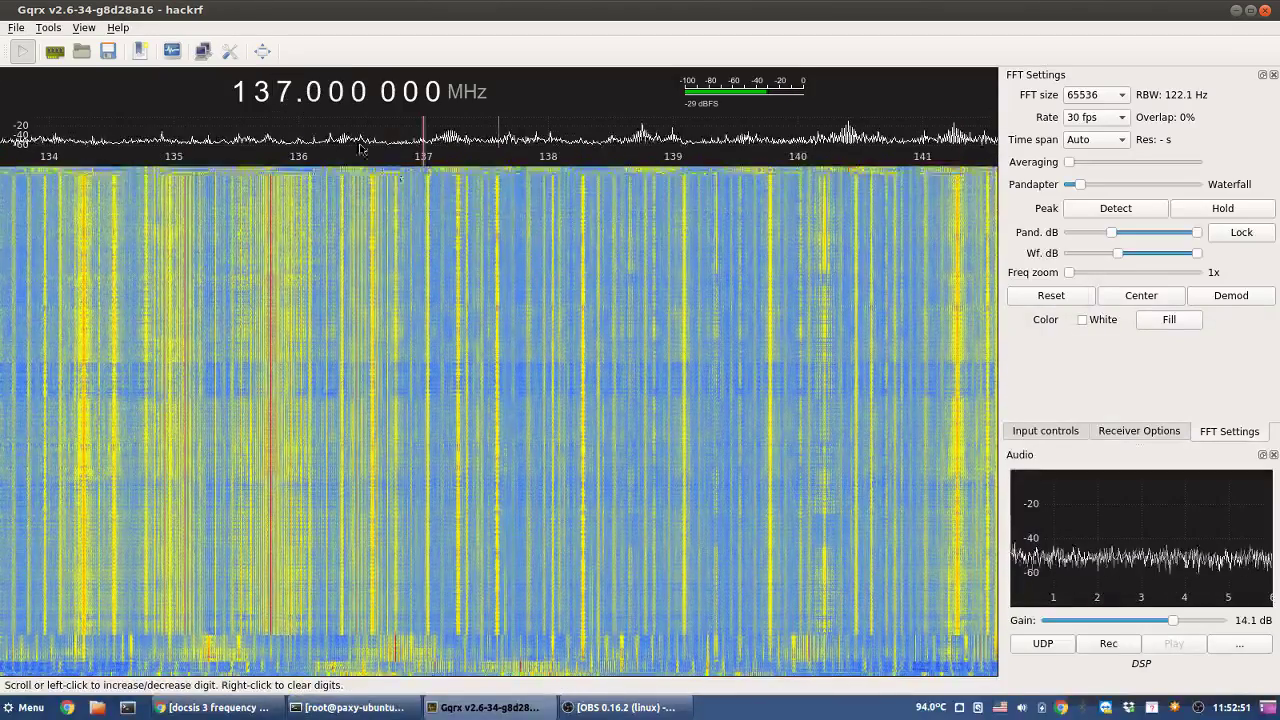
# - Round to a whole MHz and fine-tune onto 138.7436 MHz, sweeping past signals near 139.87 MHz
pyautogui.click(644, 195)
pyautogui.scroll(-3, 644, 195)
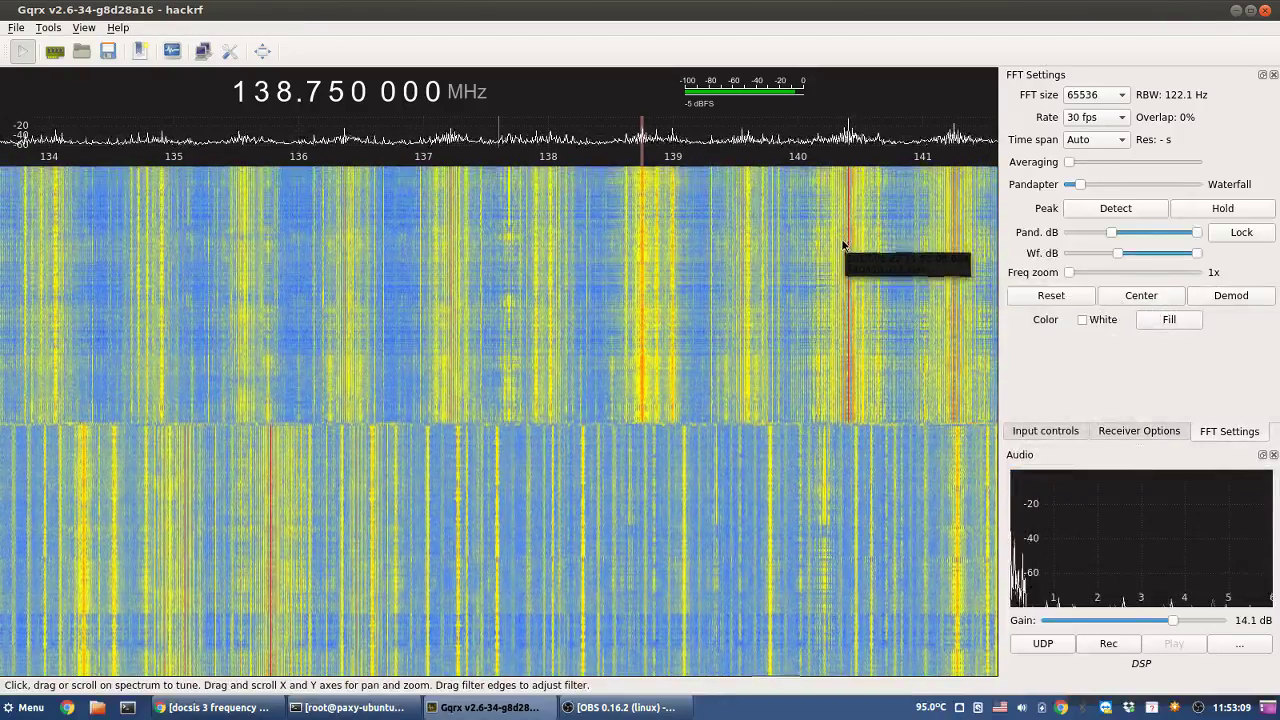
pyautogui.rightClick(284, 91)
pyautogui.scroll(1, 284, 91)
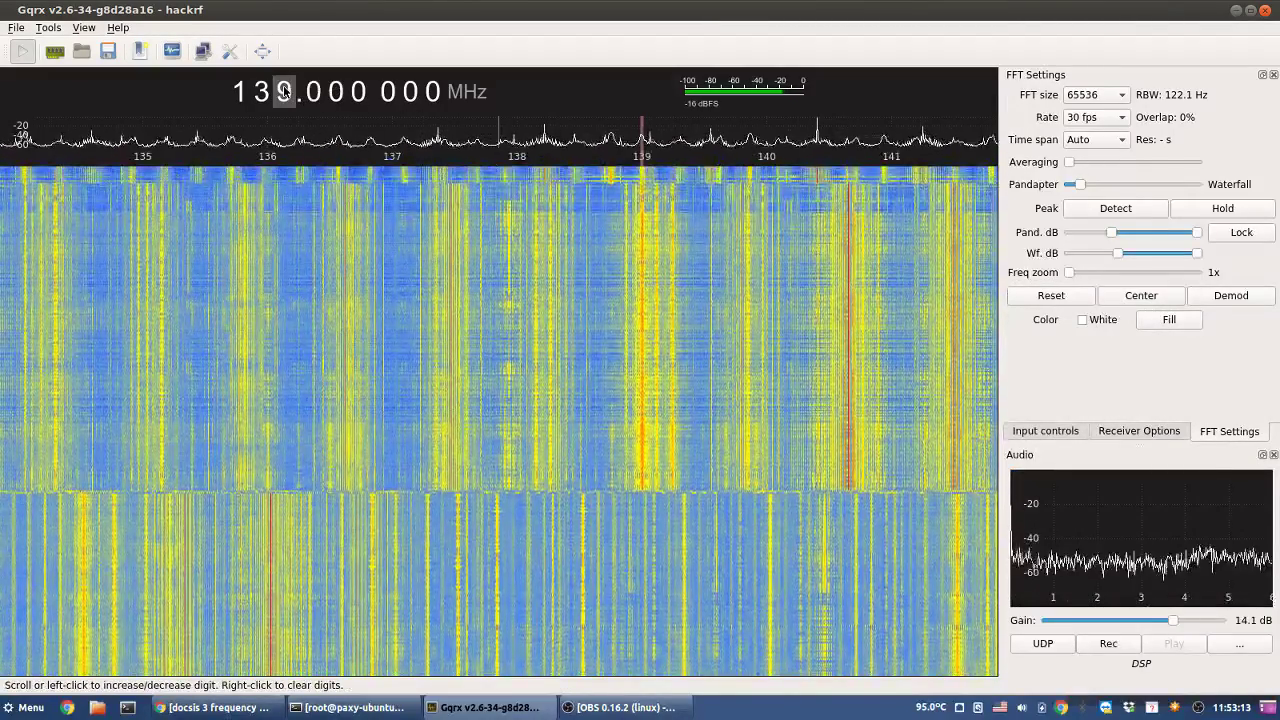
pyautogui.moveTo(613, 193); pyautogui.dragTo(608, 194)
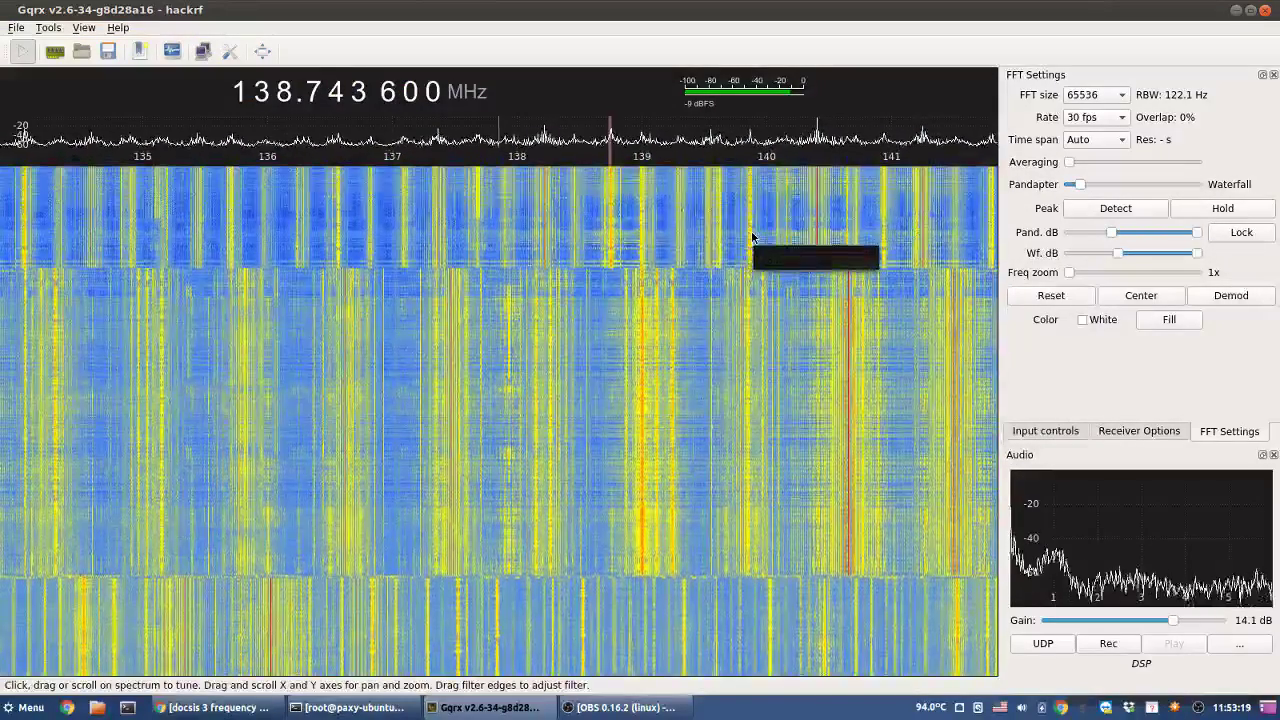
pyautogui.moveTo(747, 233); pyautogui.dragTo(750, 238)
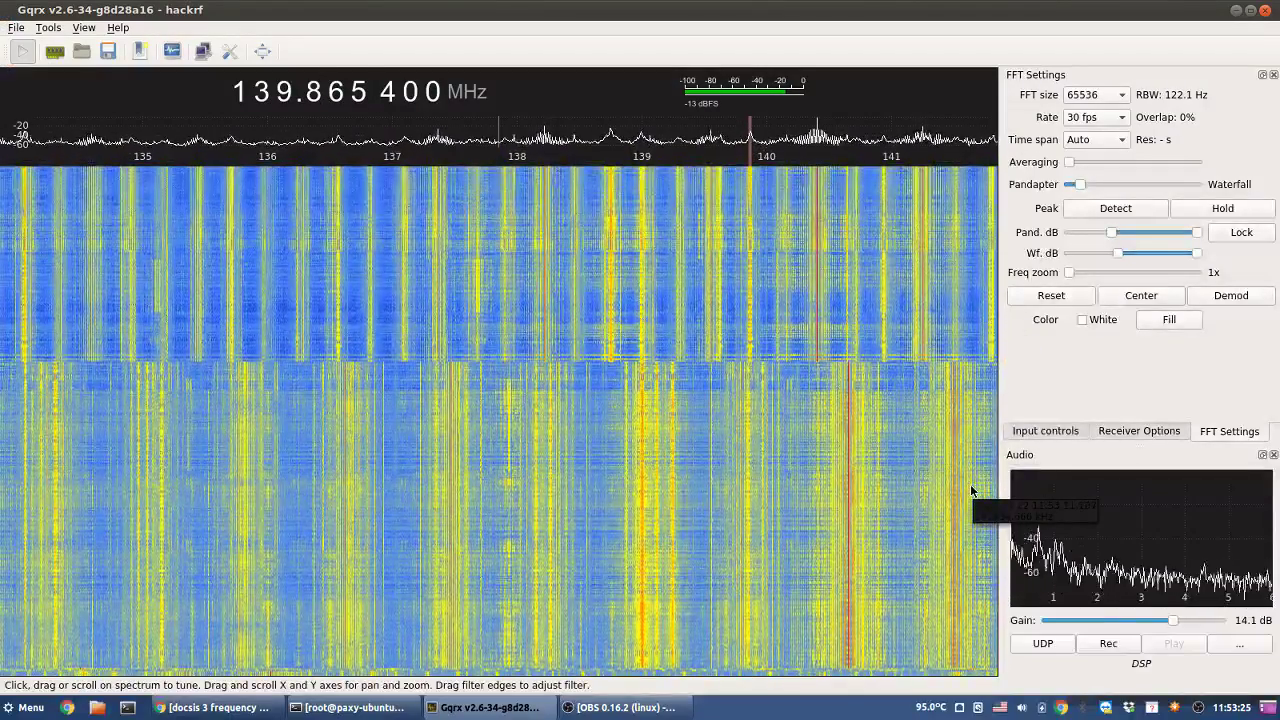
pyautogui.click(611, 226)
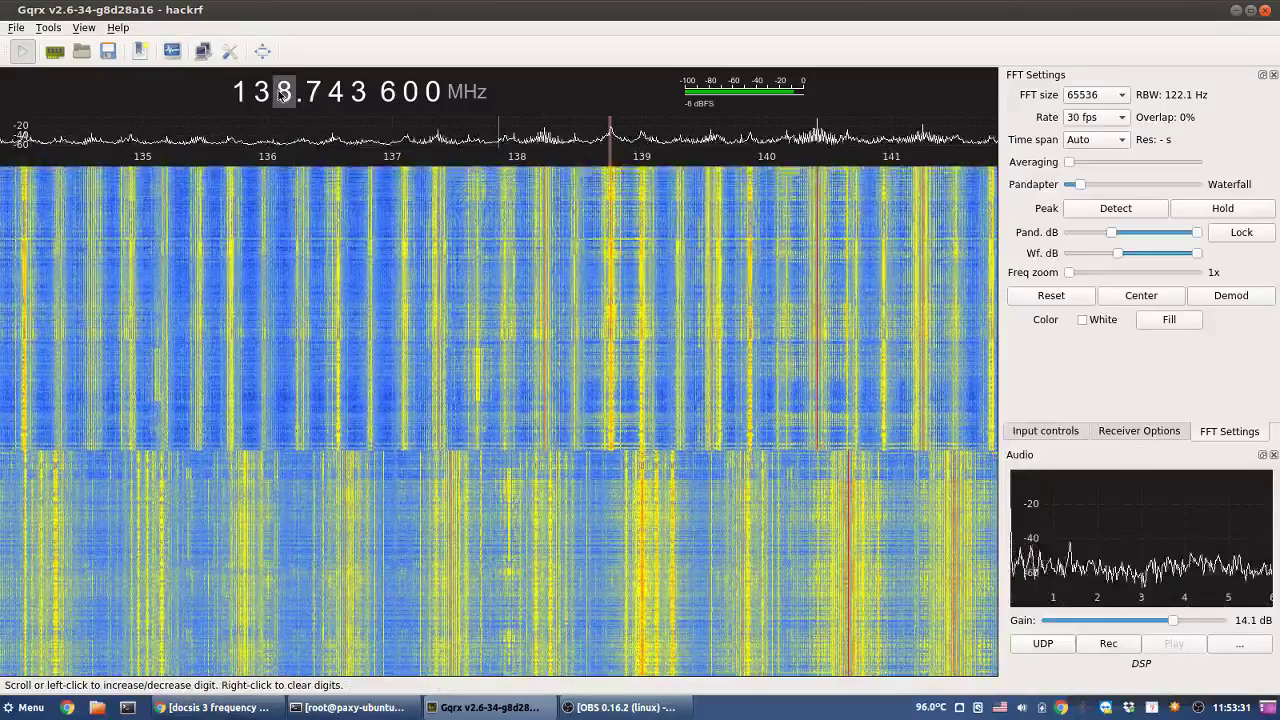
# - Step the band up to 141 MHz and settle on the signal at 142.0449 MHz
pyautogui.scroll(1, 283, 93)
pyautogui.scroll(1, 283, 93)
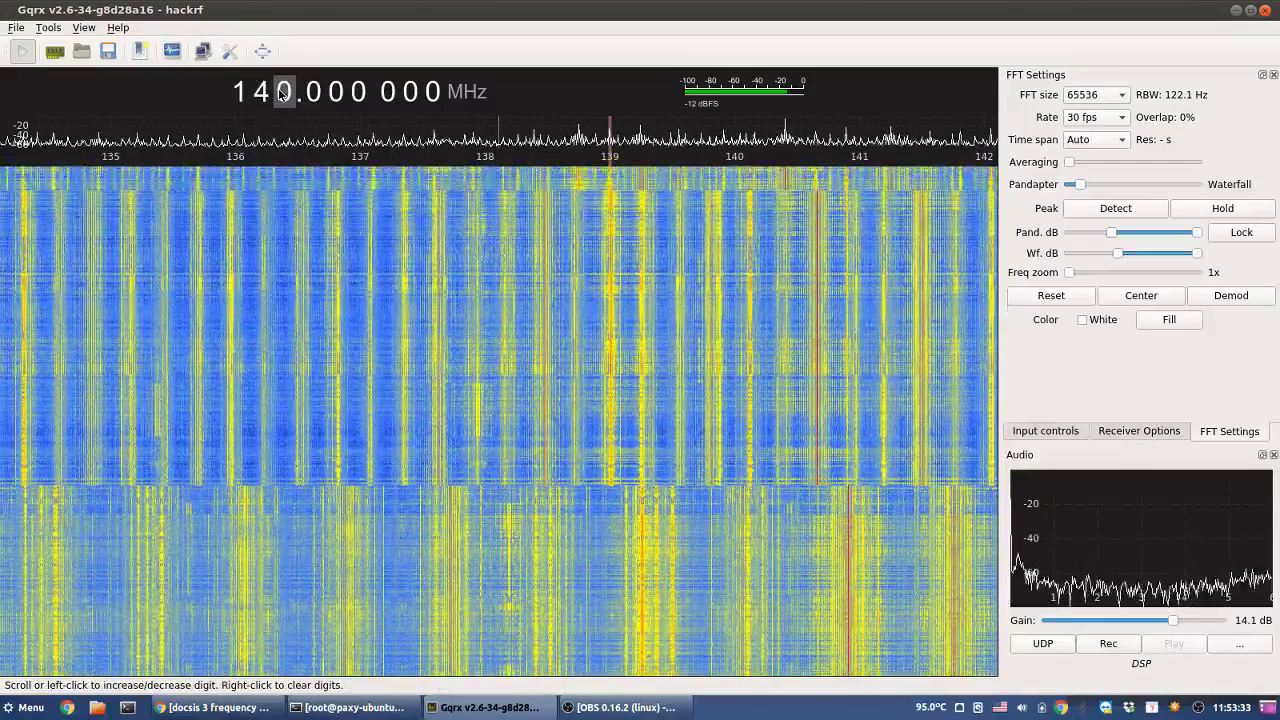
pyautogui.click(455, 190)
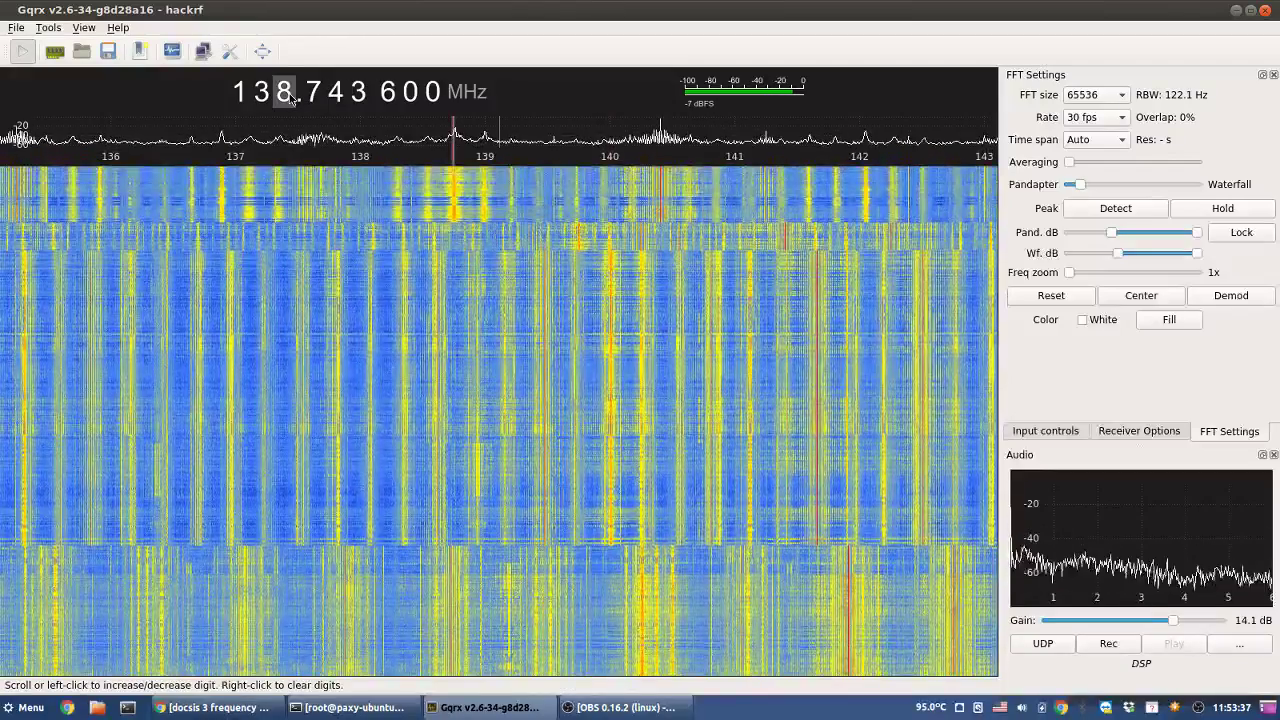
pyautogui.scroll(1, 288, 96)
pyautogui.scroll(1, 288, 96)
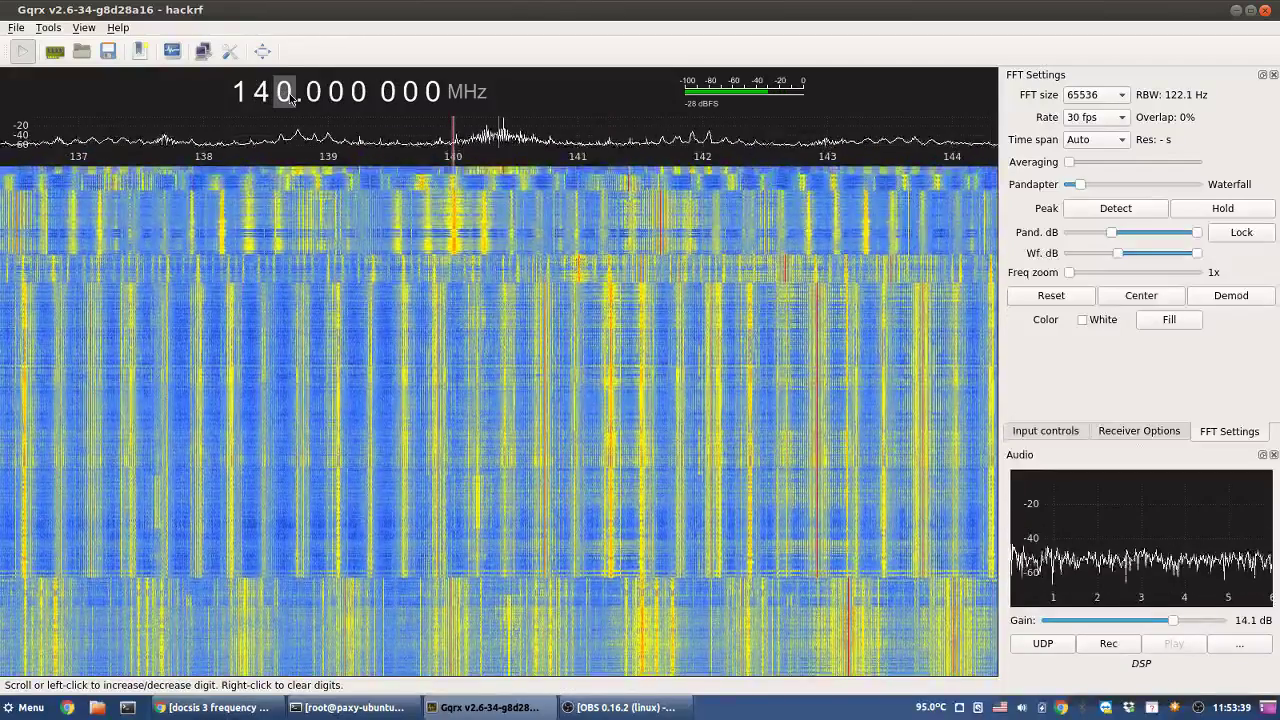
pyautogui.scroll(1, 288, 96)
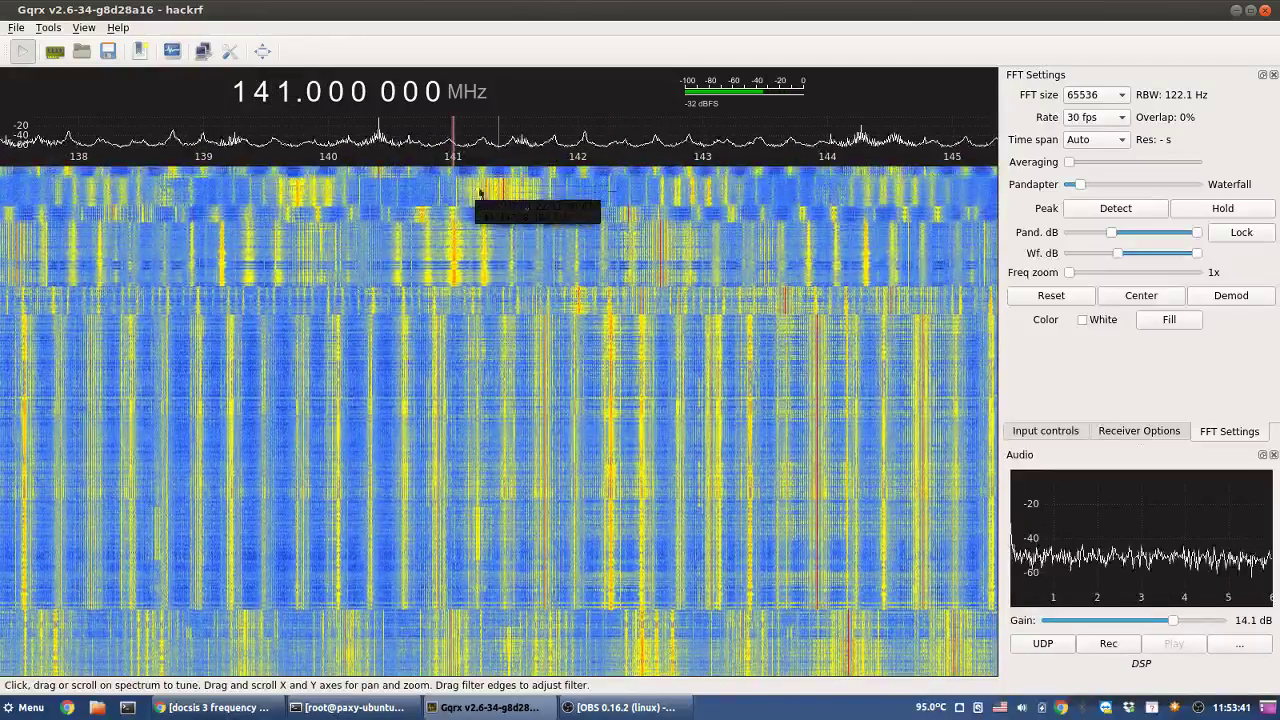
pyautogui.click(586, 187)
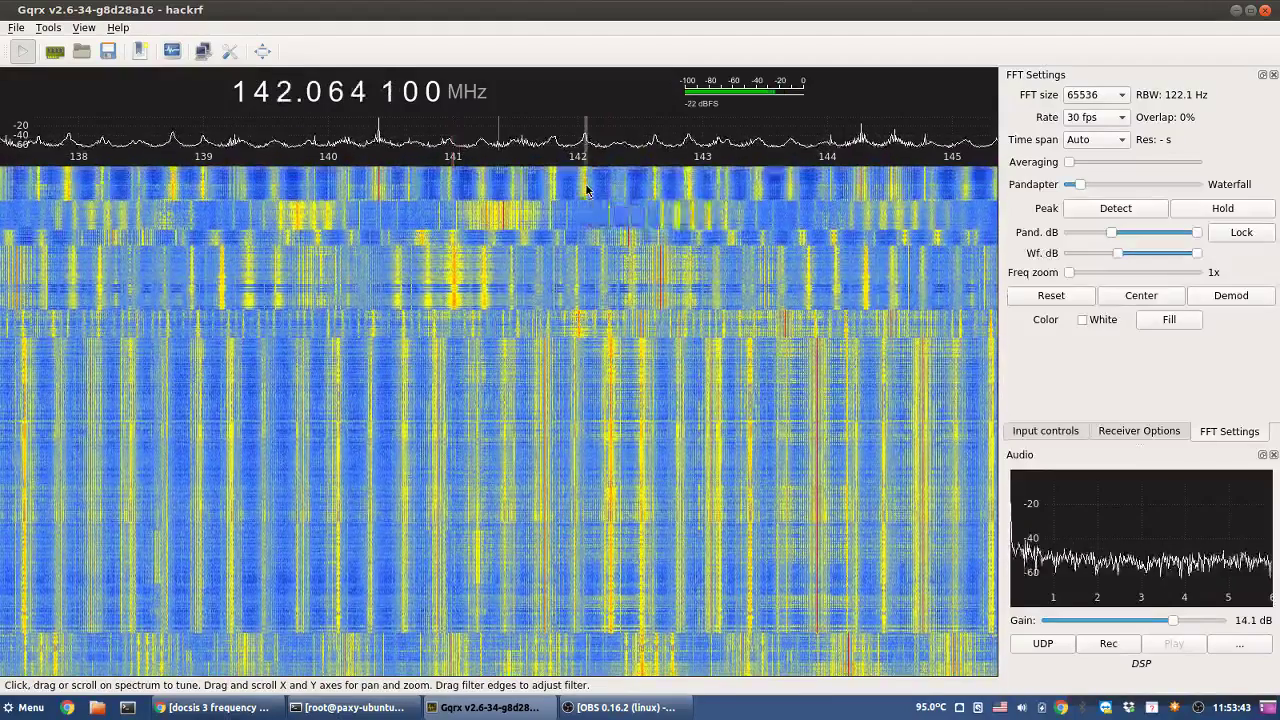
pyautogui.click(583, 188)
pyautogui.click(585, 189)
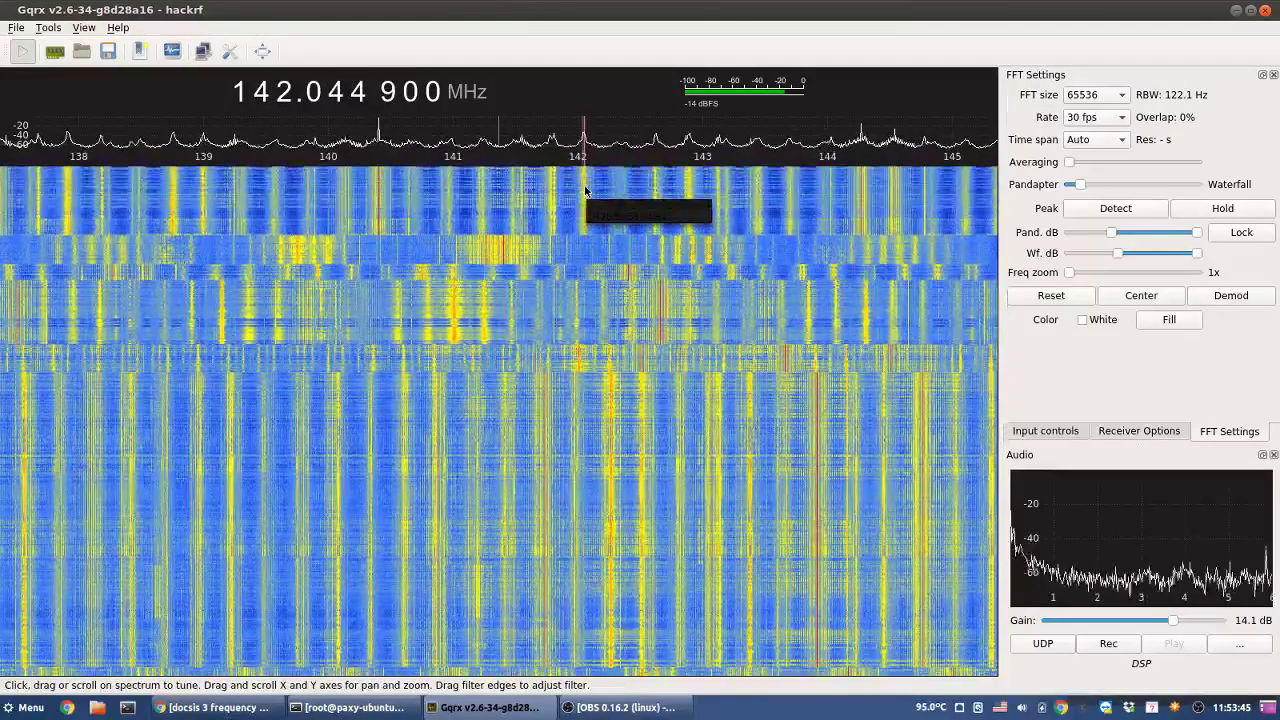
pyautogui.click(1071, 102)
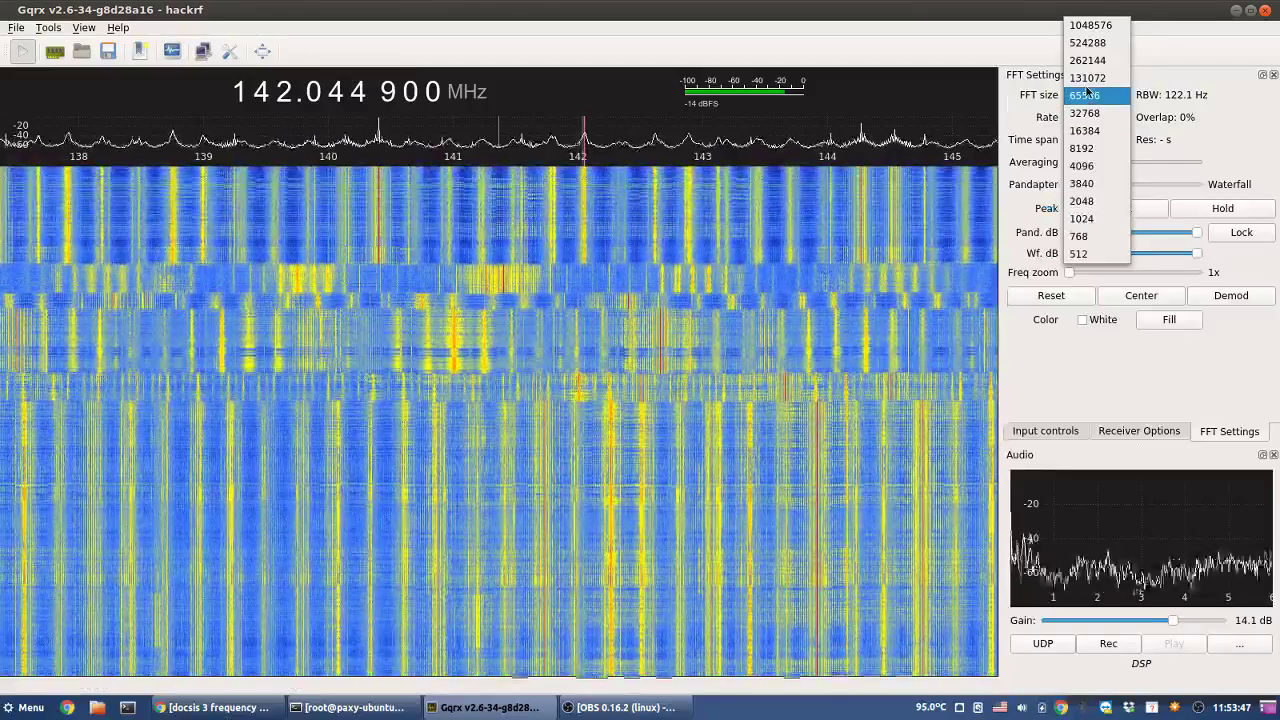
# - Set the FFT size to 32768, shift the band up and sample the signal near 147.24 MHz
pyautogui.click(1090, 117)
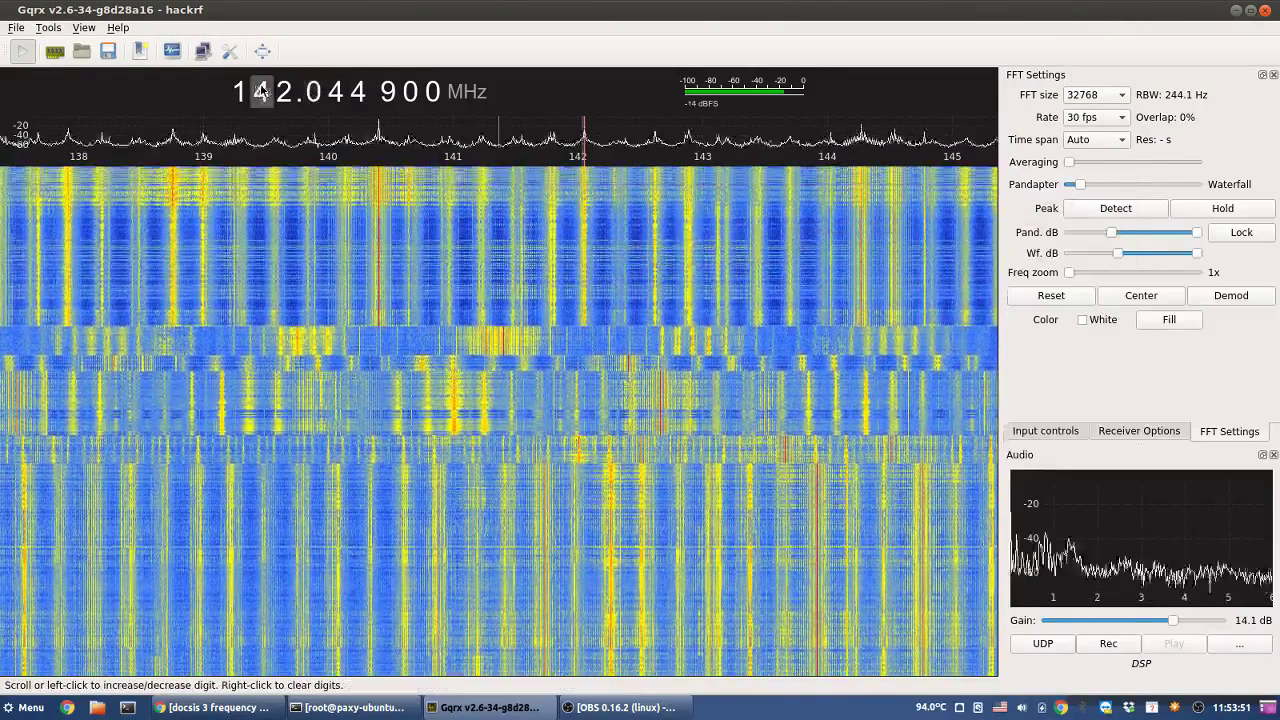
pyautogui.scroll(1, 286, 91)
pyautogui.scroll(1, 286, 91)
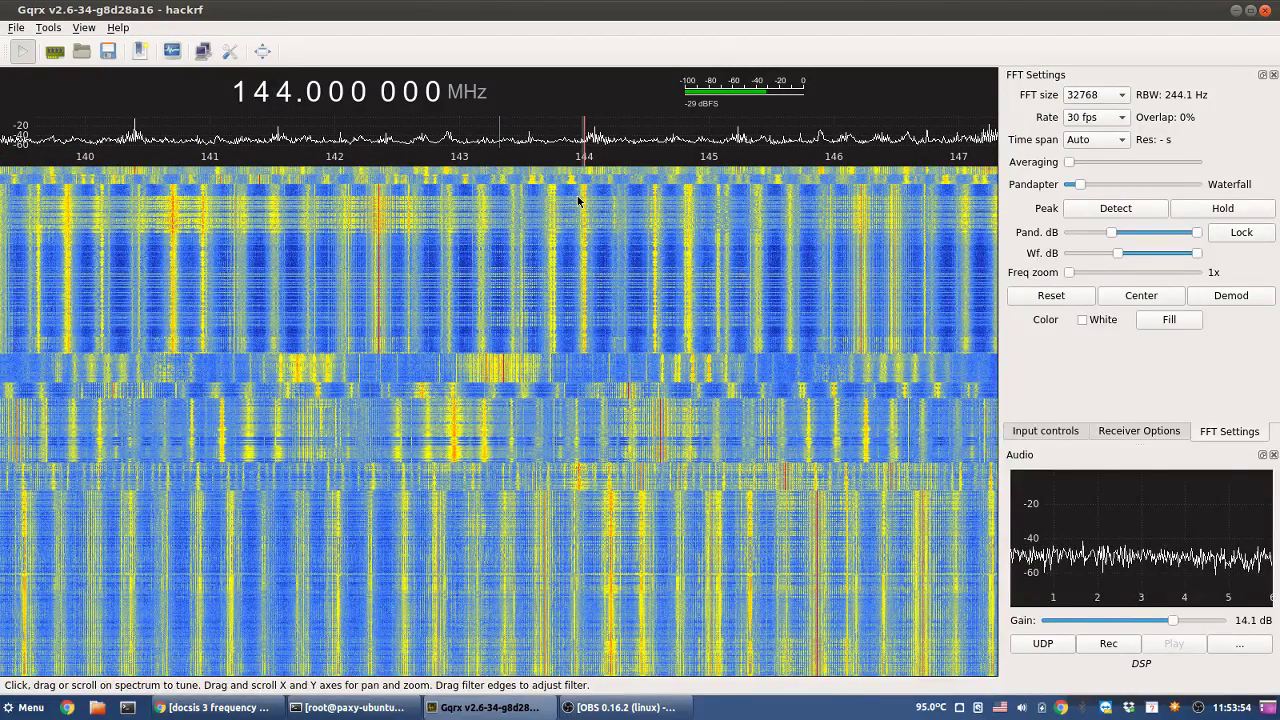
pyautogui.scroll(1, 286, 91)
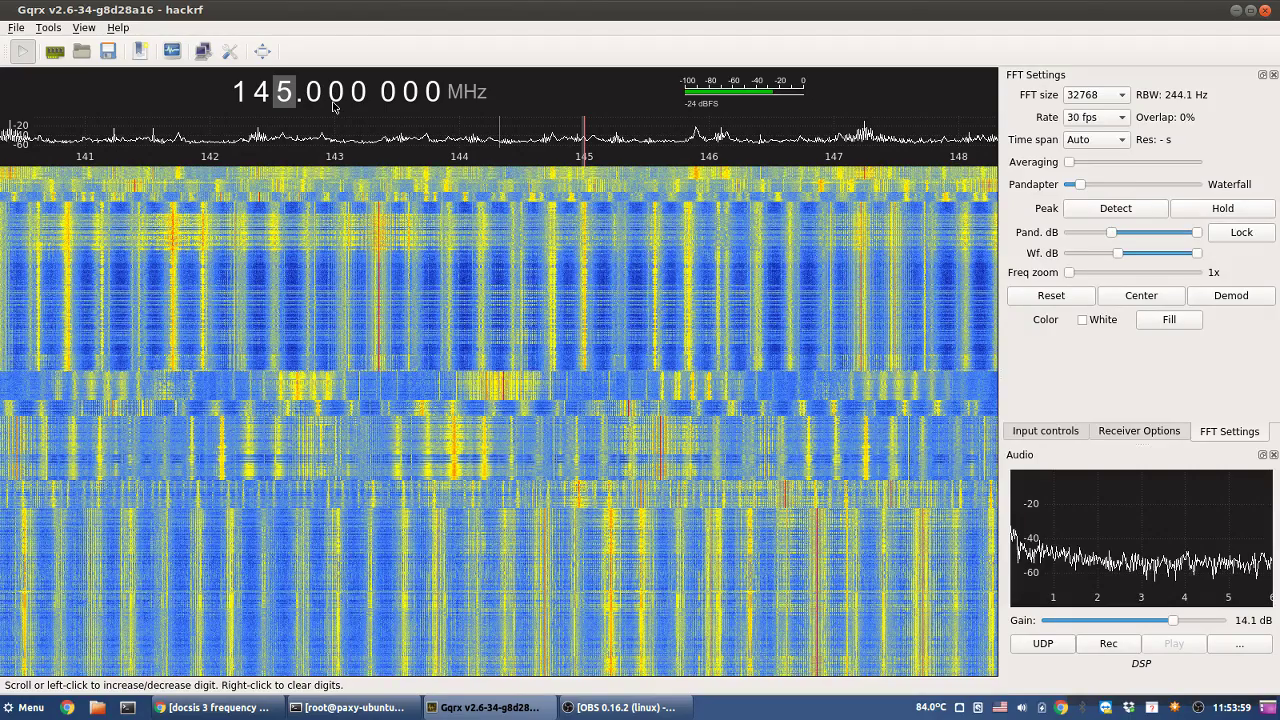
pyautogui.click(863, 187)
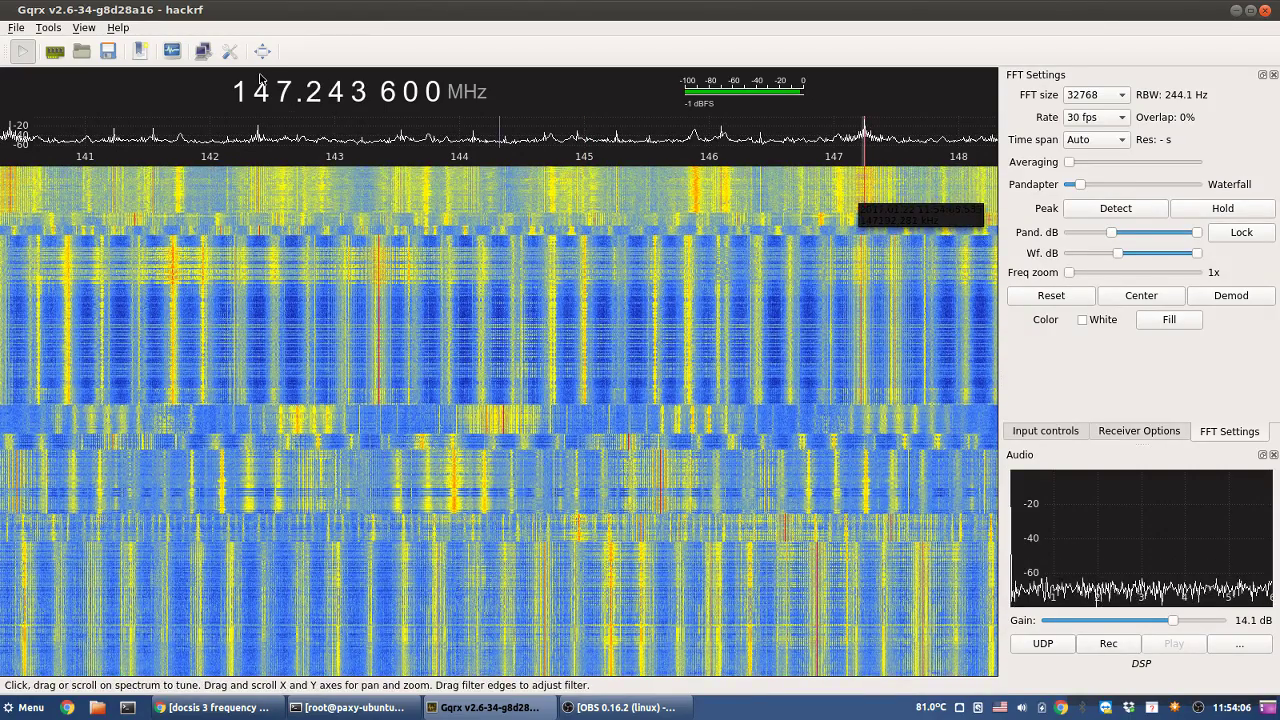
# - Step to 148 MHz and sample signals at about 145.9, 146.15, 146.56 and 147.02 MHz
pyautogui.click(286, 90)
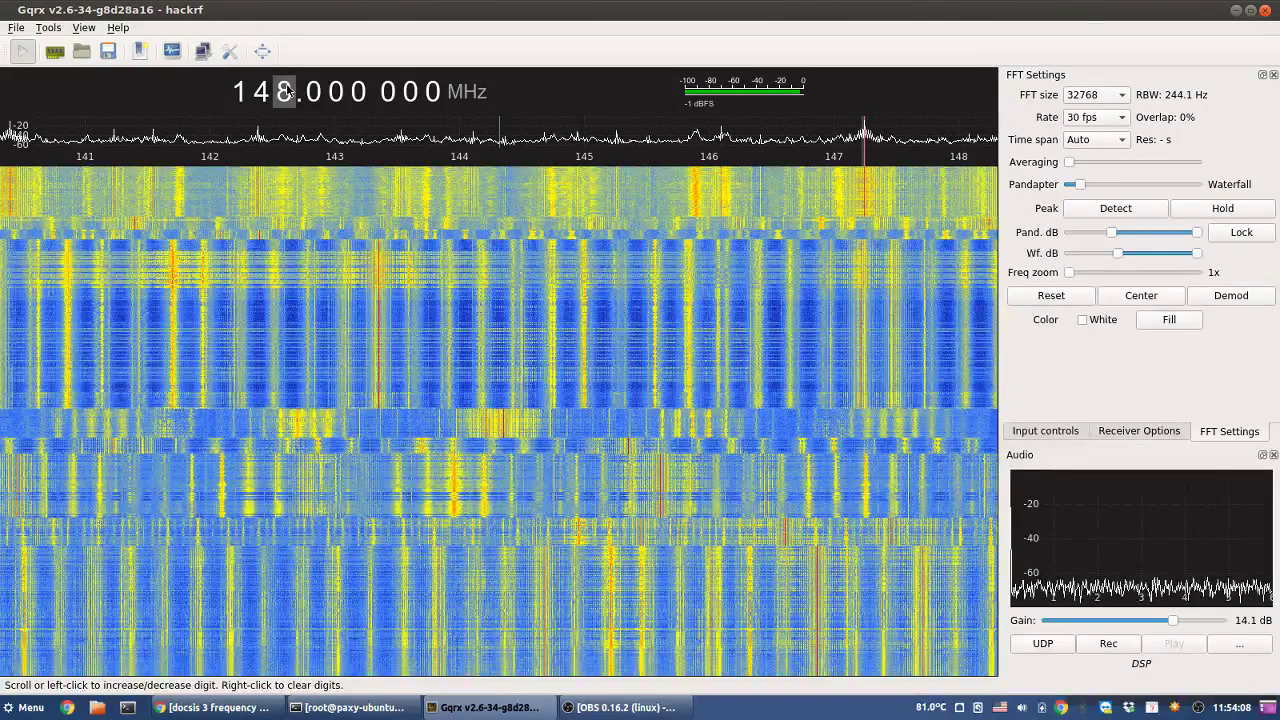
pyautogui.click(600, 188)
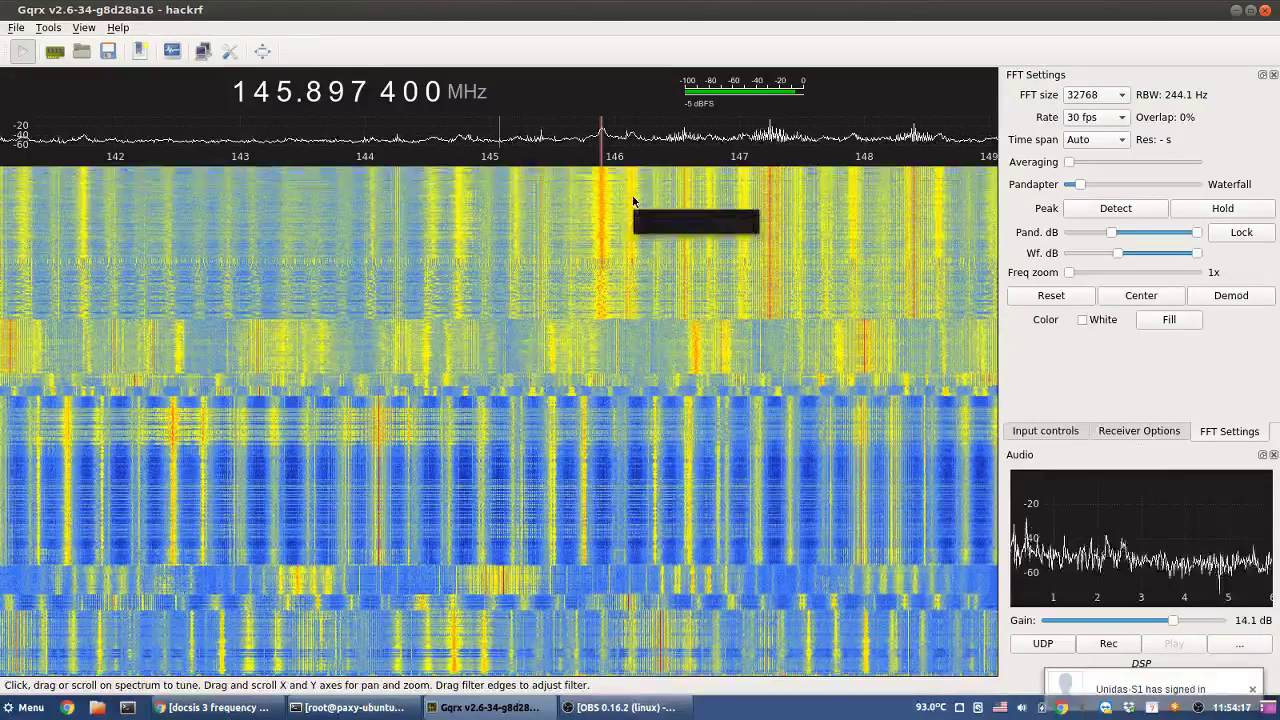
pyautogui.click(633, 195)
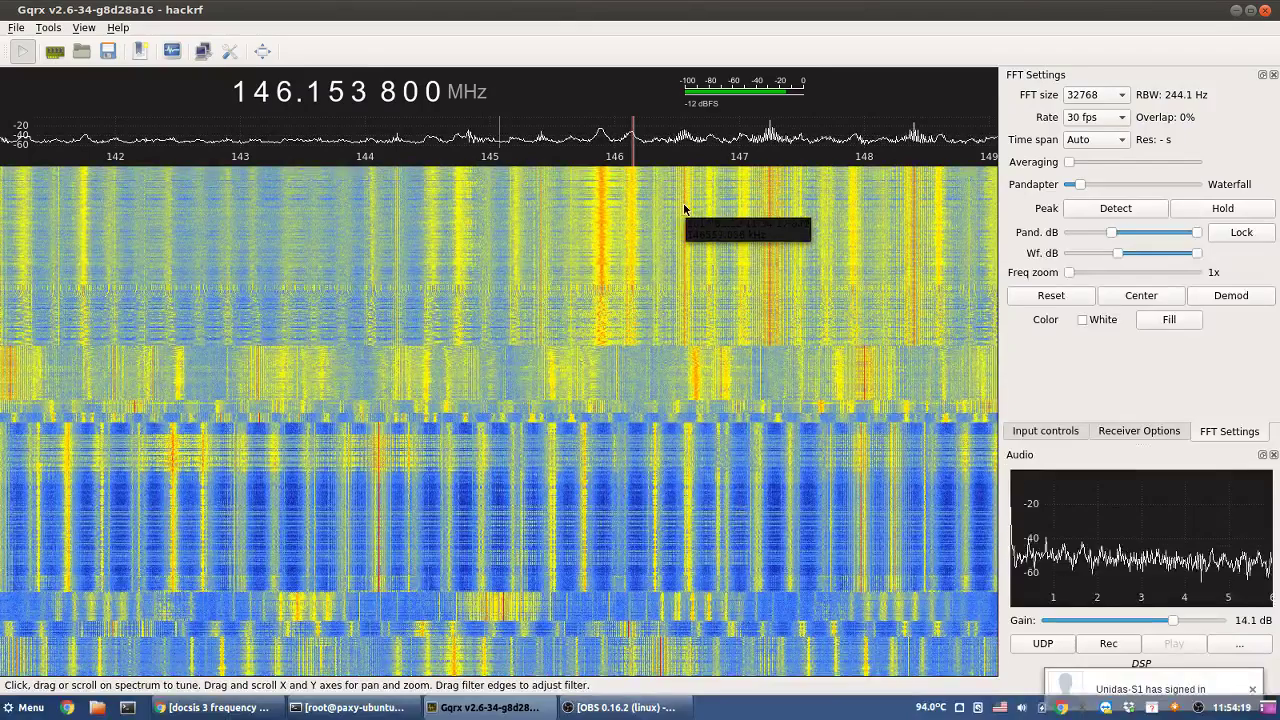
pyautogui.click(684, 208)
pyautogui.click(741, 220)
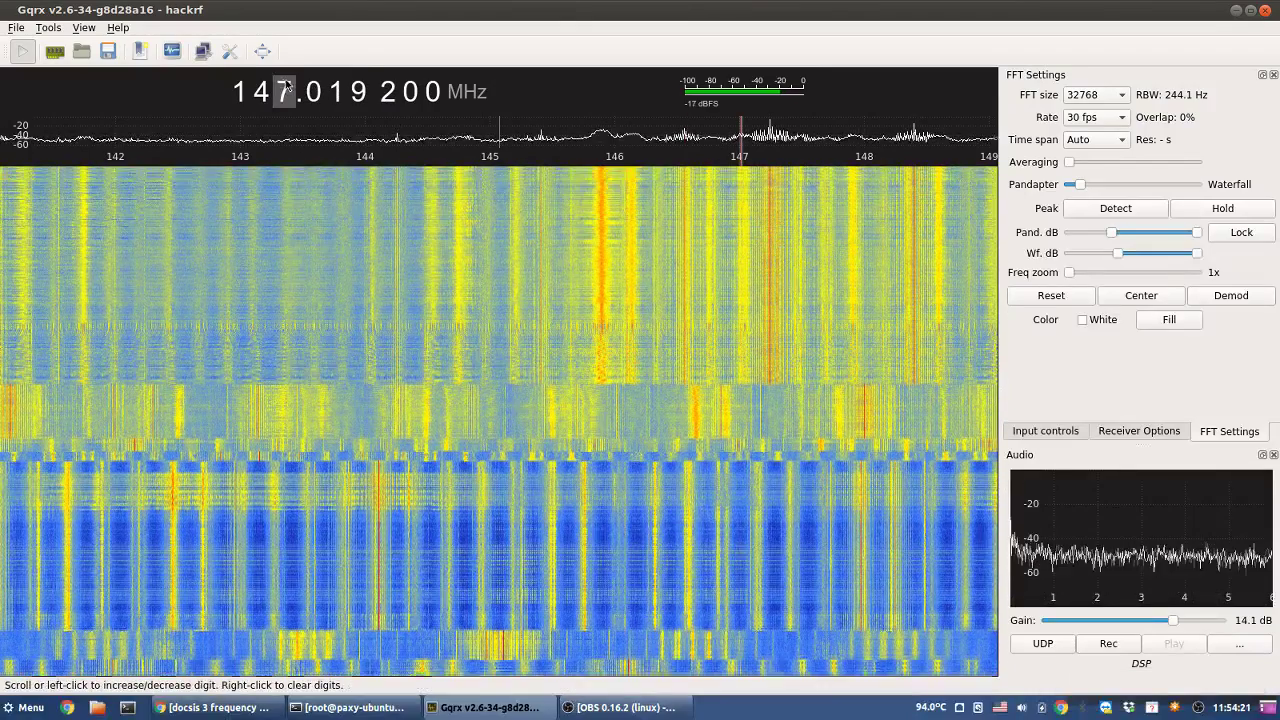
# - Round to the MHz, tune the strong signal at 145.897 MHz, then about 148.6 MHz
pyautogui.scroll(3, 272, 91)
pyautogui.rightClick(272, 91)
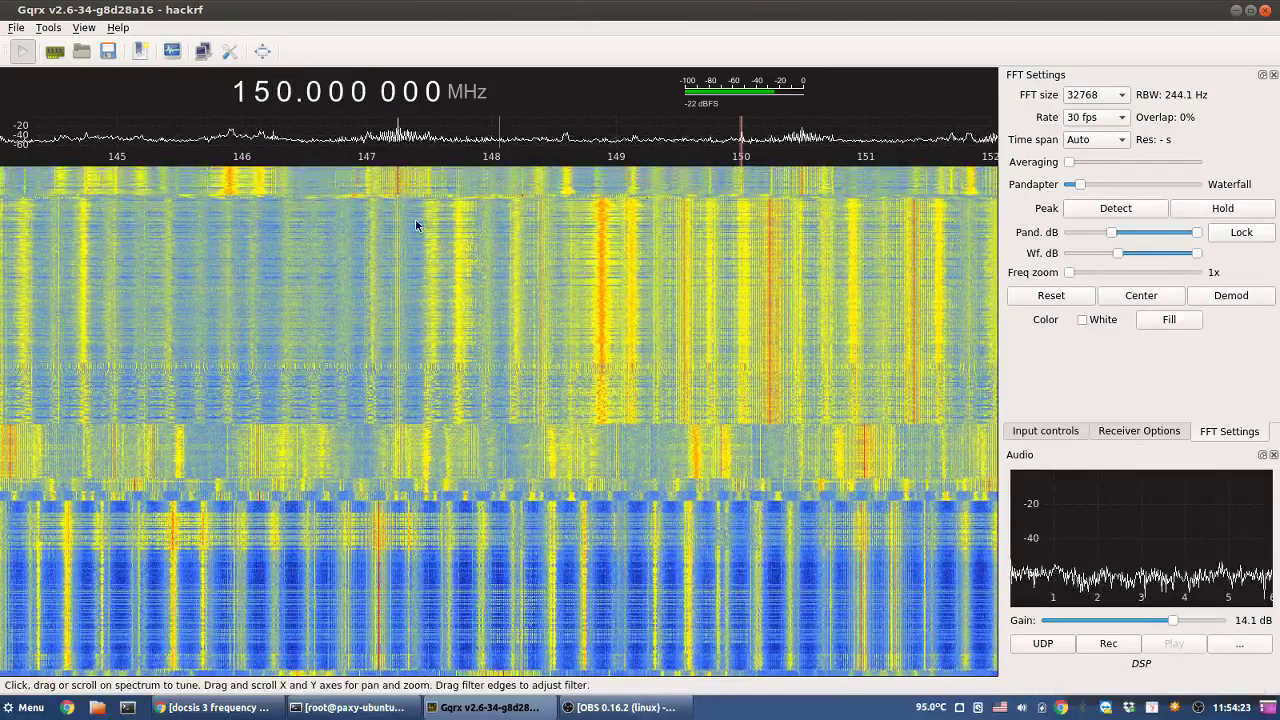
pyautogui.click(234, 188)
pyautogui.click(229, 188)
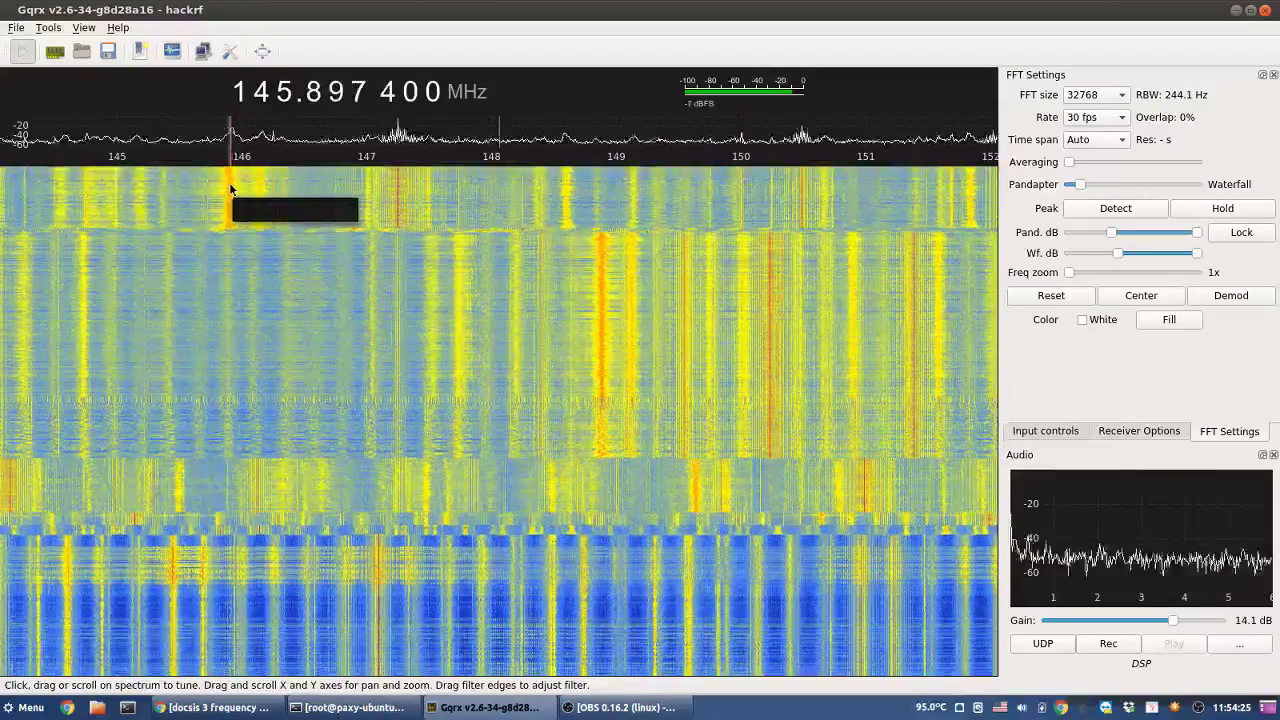
pyautogui.click(567, 212)
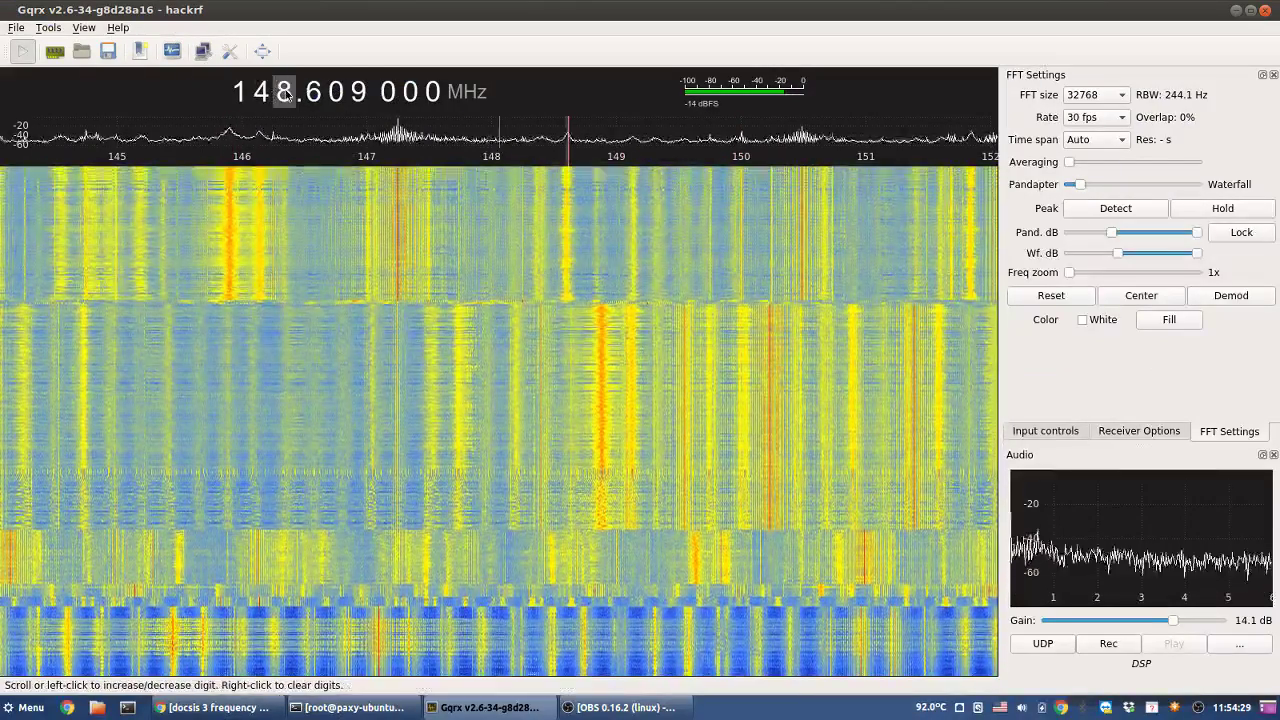
pyautogui.rightClick(285, 91)
pyautogui.scroll(3, 285, 91)
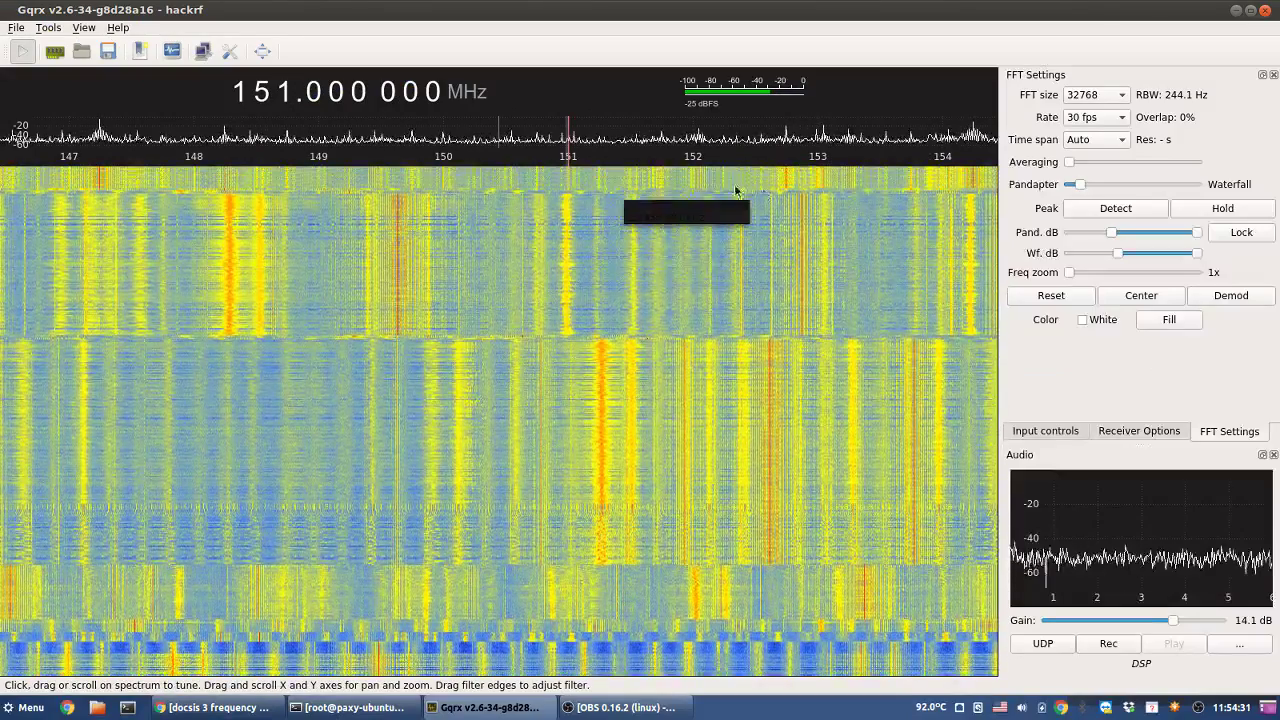
# - Sample signals near 152.74 and 152.99 MHz, then tune to 159.75 MHz
pyautogui.click(785, 190)
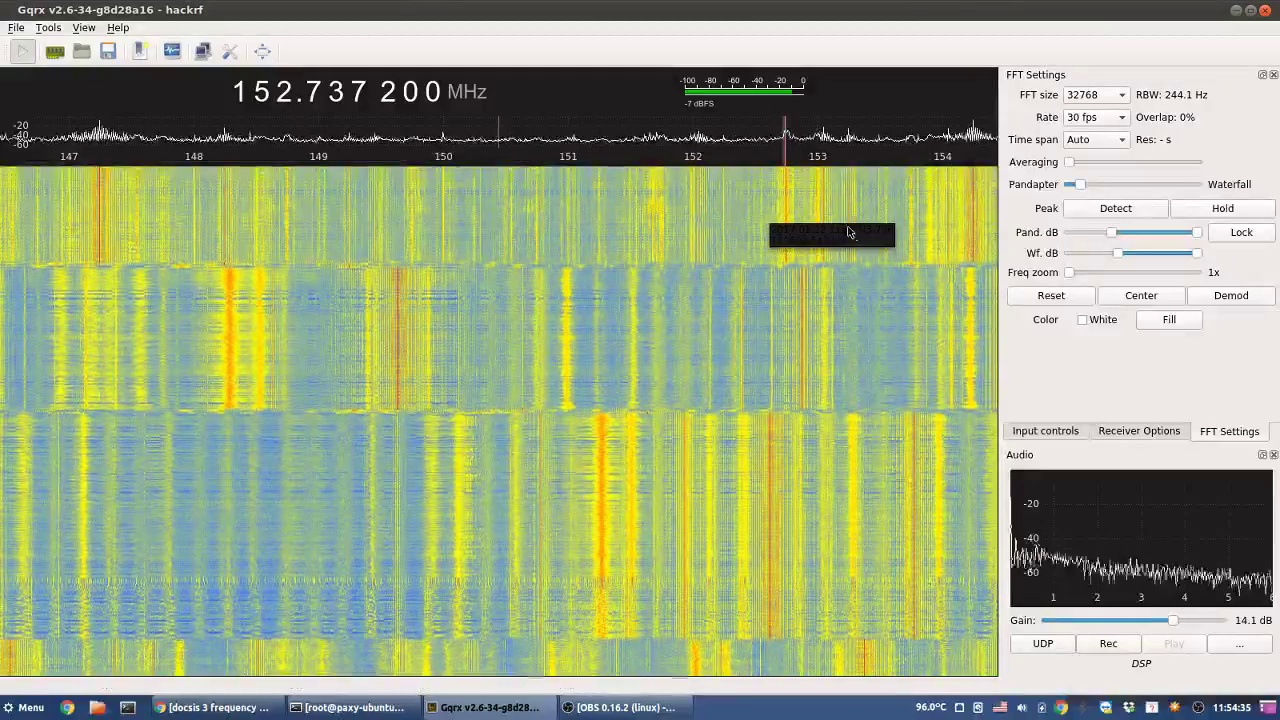
pyautogui.click(816, 226)
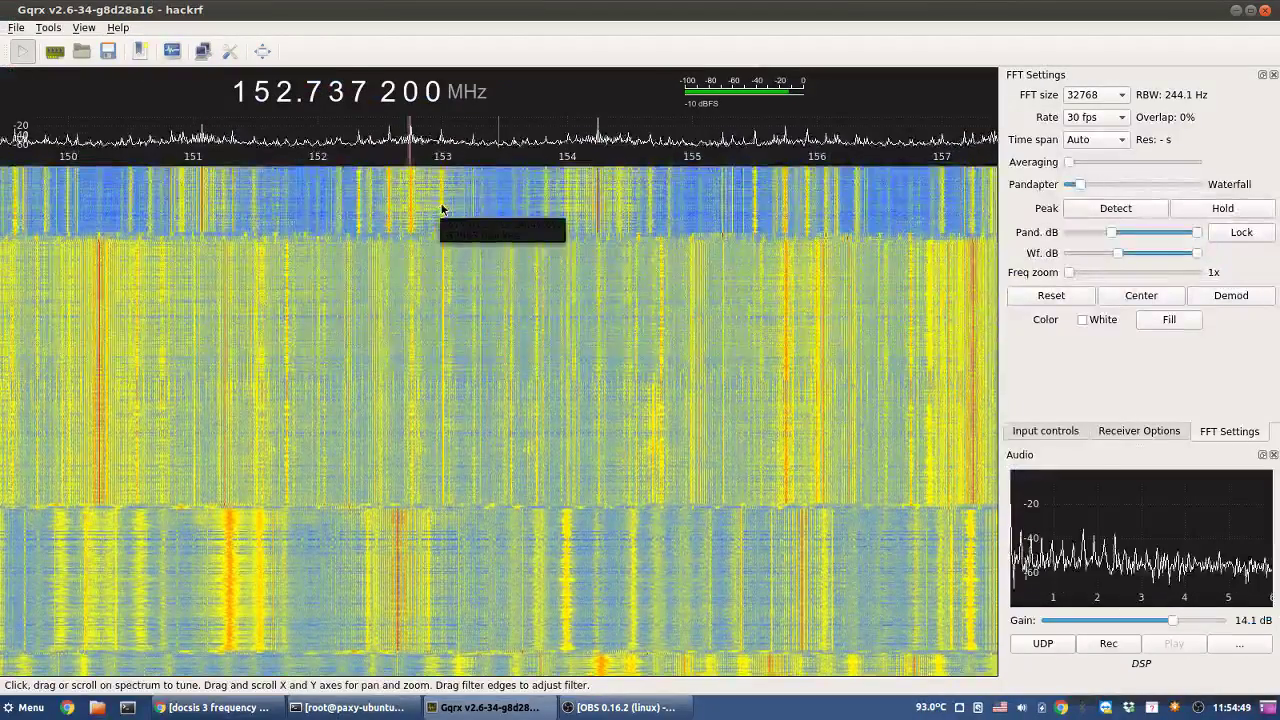
pyautogui.click(443, 208)
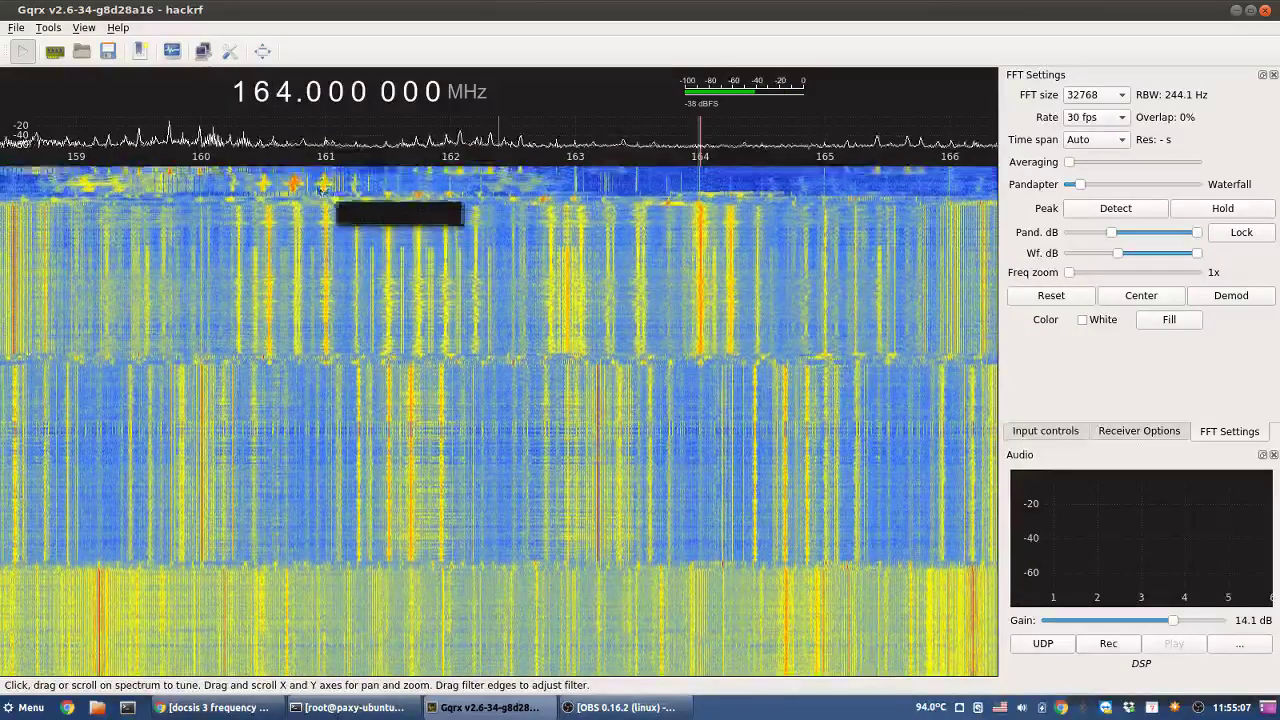
pyautogui.click(169, 181)
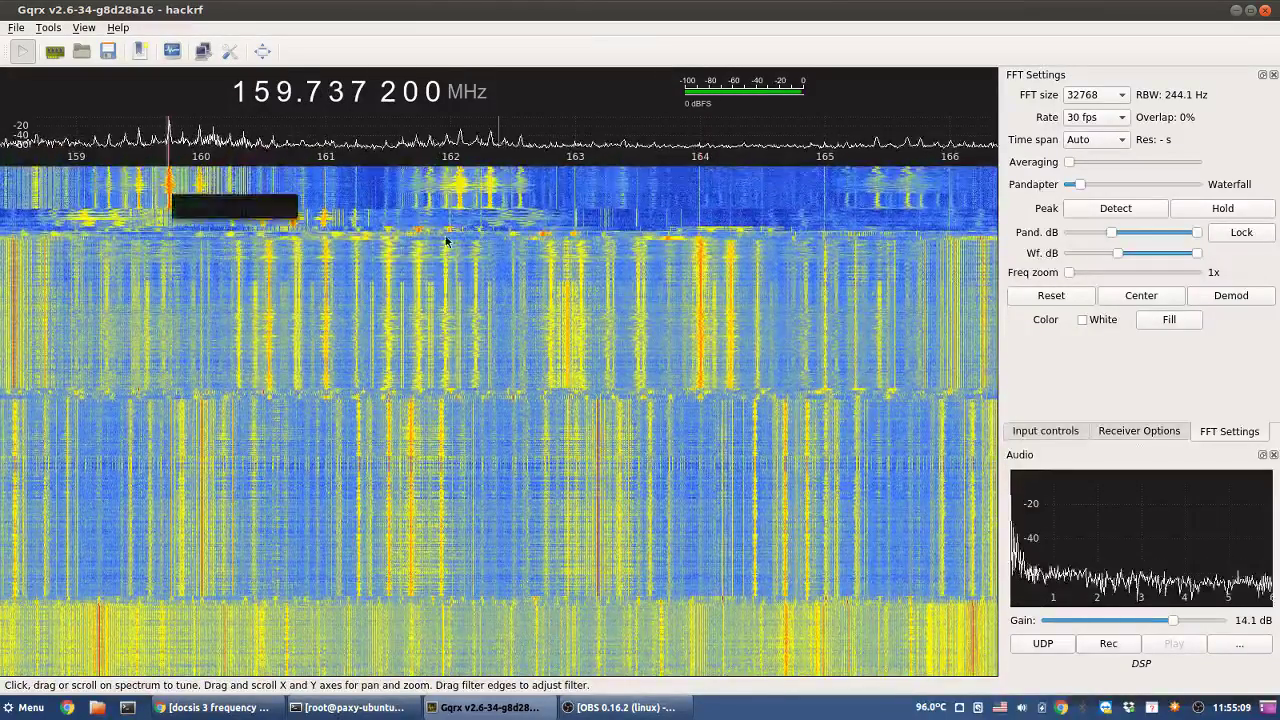
pyautogui.click(171, 190)
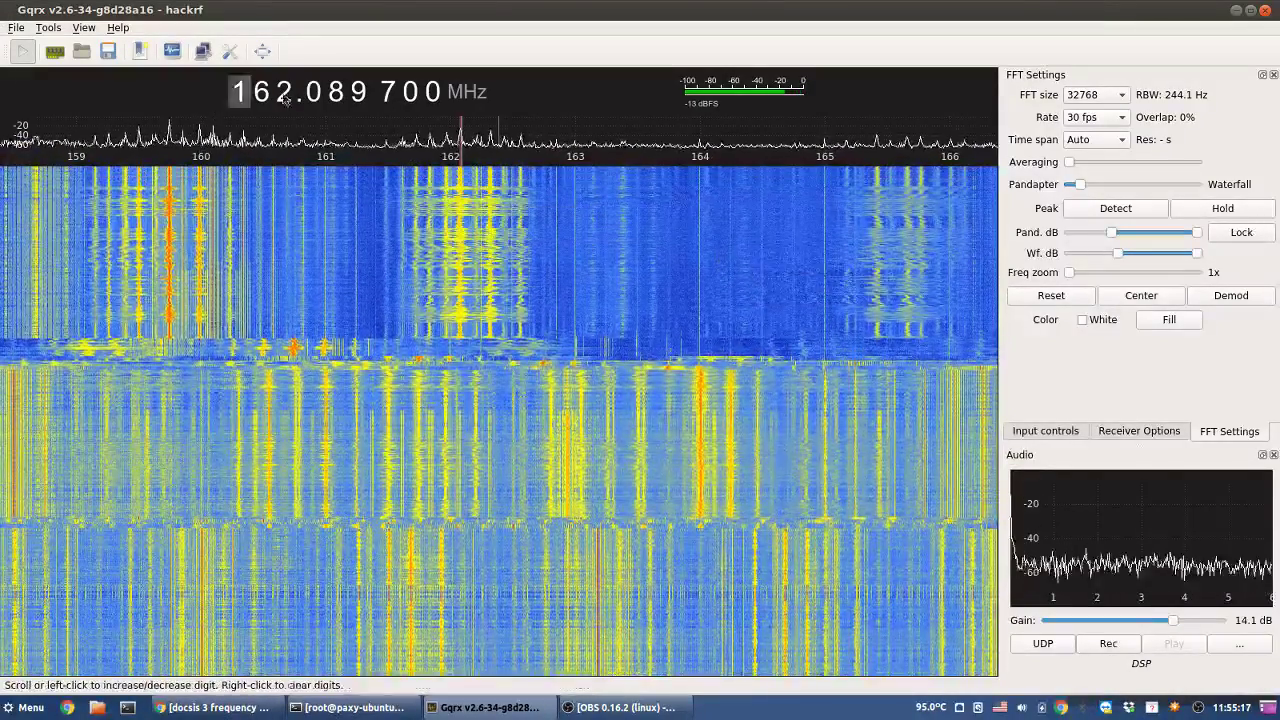
# - Step the band up and sample signals near 163.29 and 166.5 MHz
pyautogui.scroll(2, 286, 95)
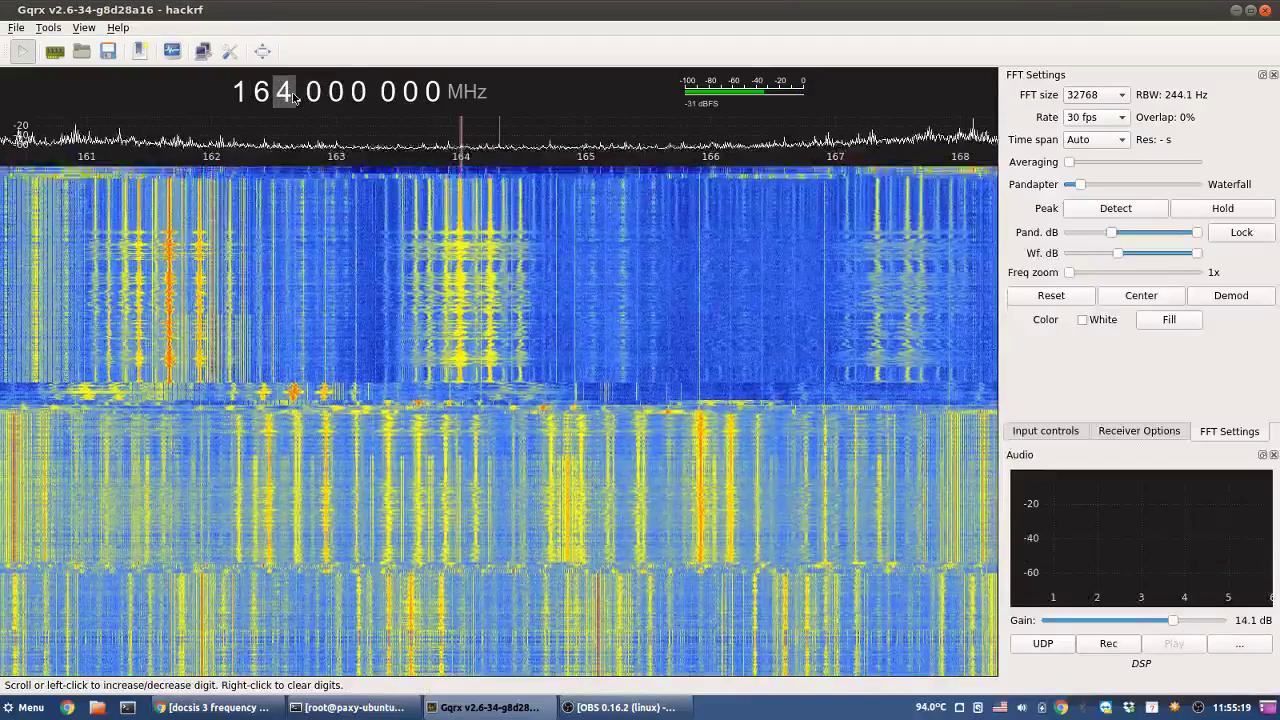
pyautogui.scroll(1, 286, 95)
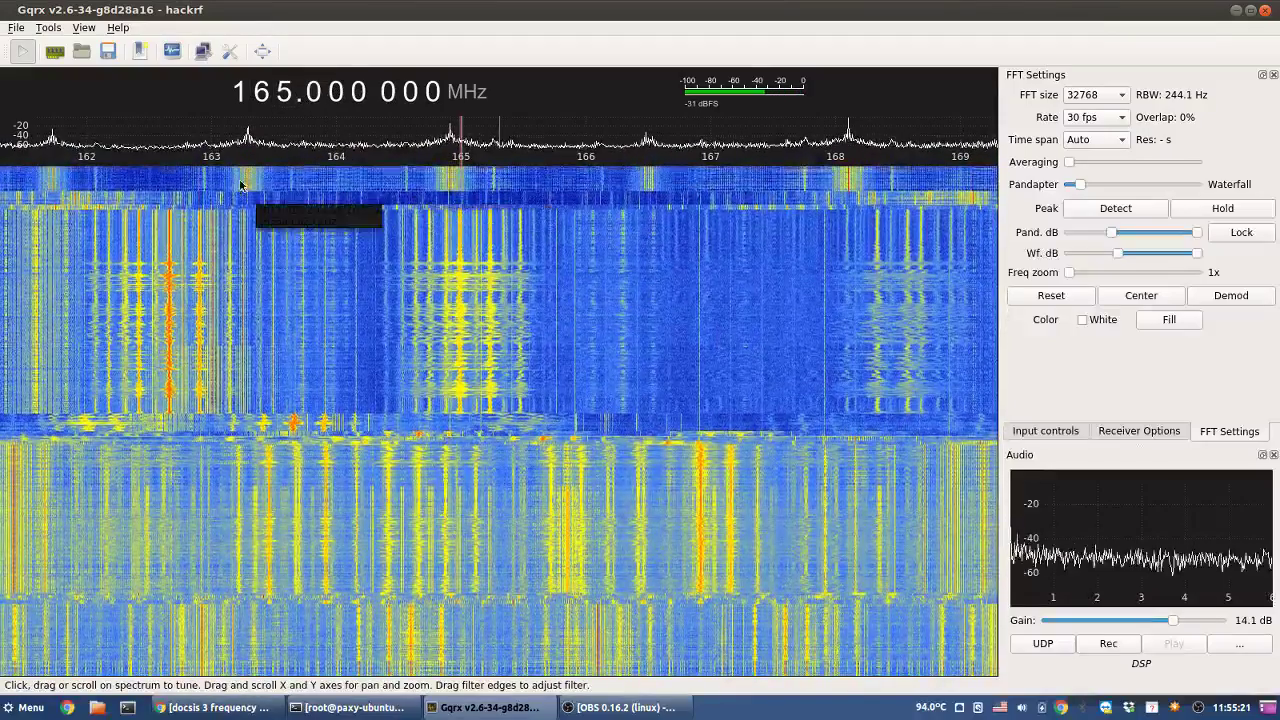
pyautogui.click(247, 183)
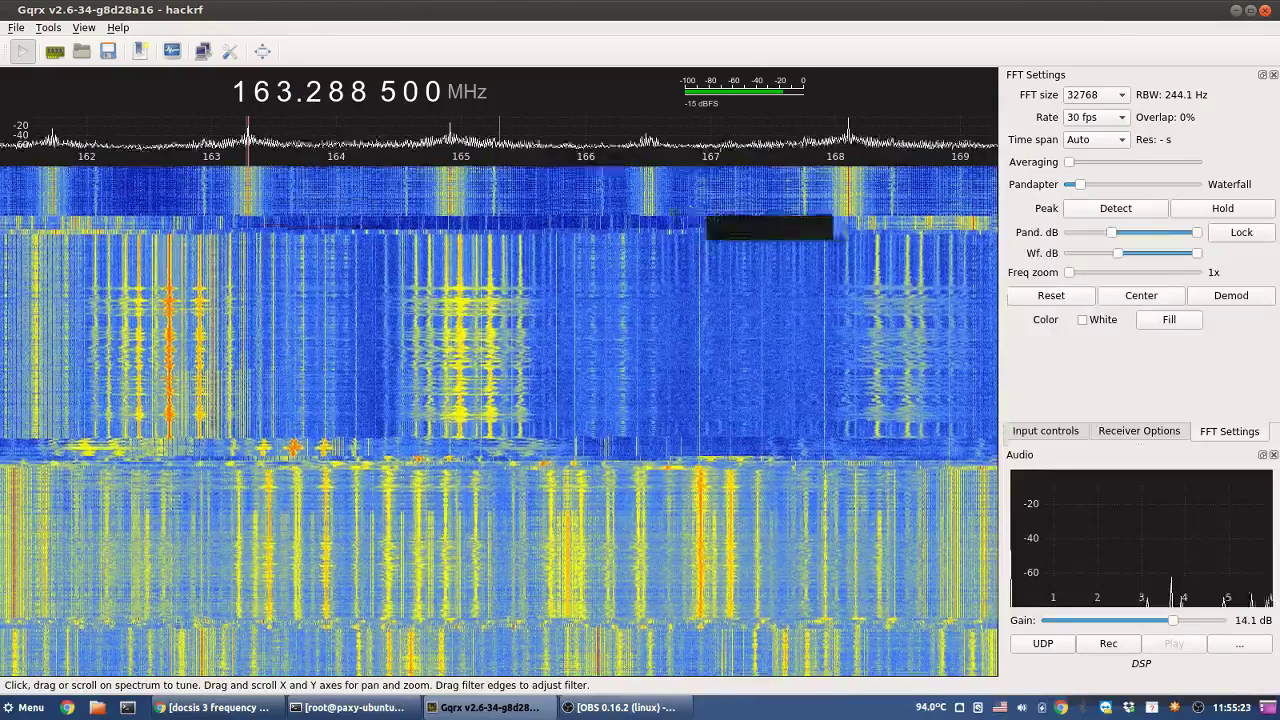
pyautogui.click(645, 191)
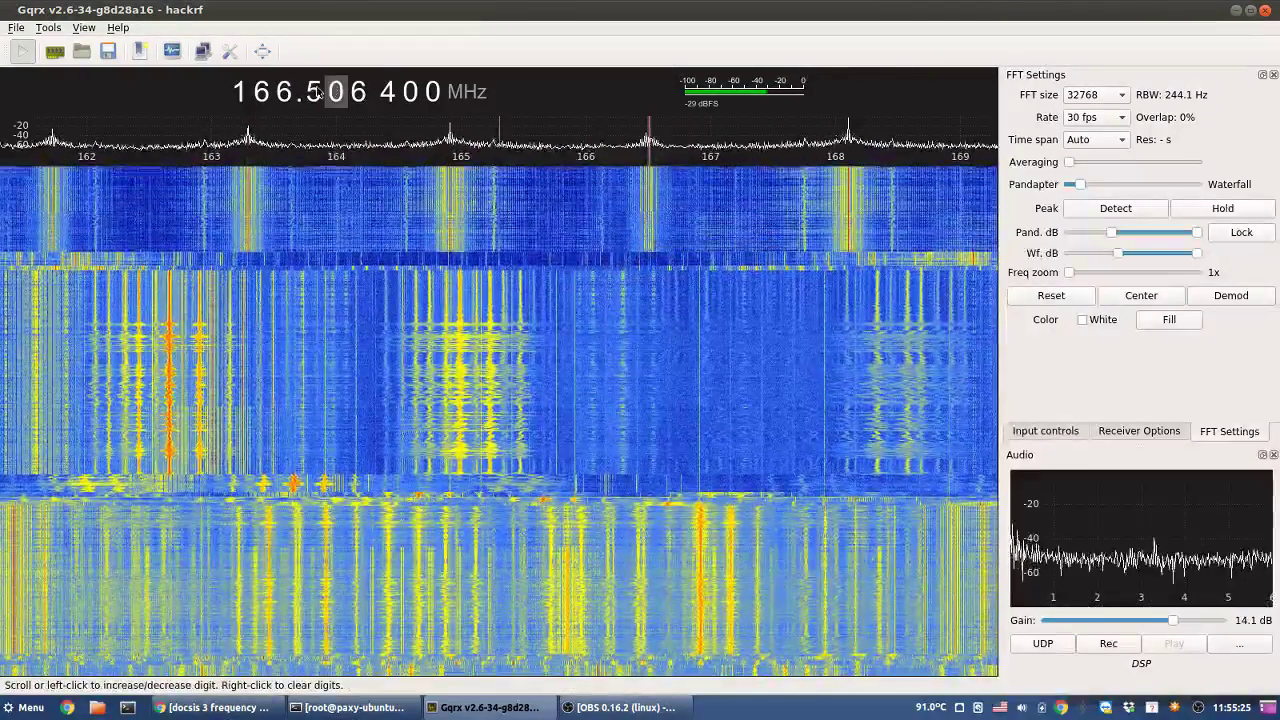
# - Round to a whole MHz, step up and sample signals near 173.59 and 173.82 MHz
pyautogui.rightClick(283, 95)
pyautogui.scroll(3, 283, 95)
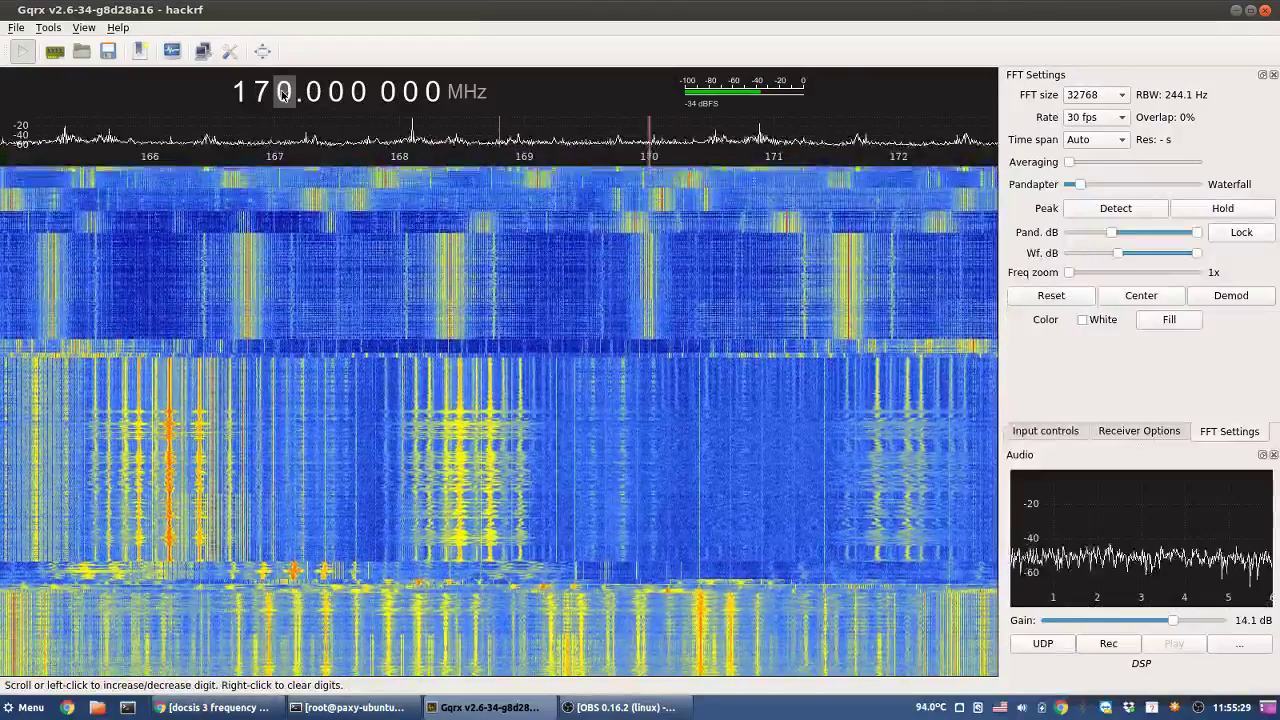
pyautogui.scroll(2, 283, 95)
pyautogui.scroll(2, 283, 95)
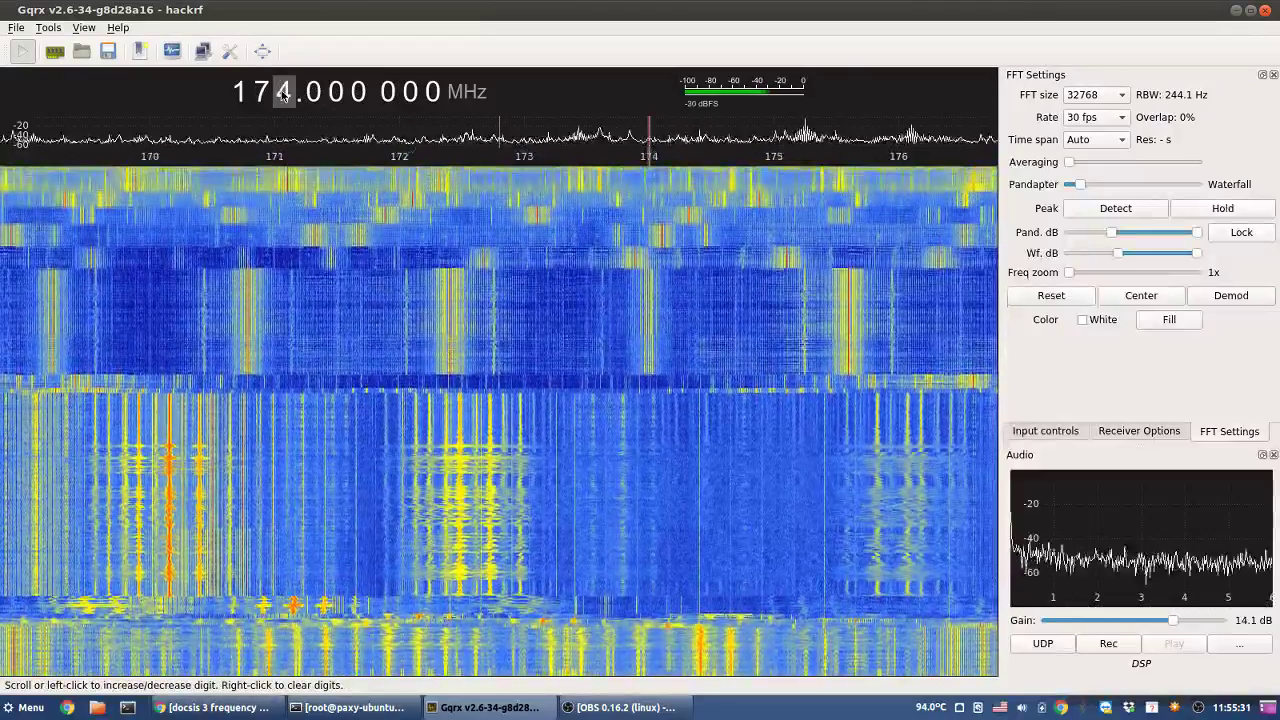
pyautogui.click(598, 183)
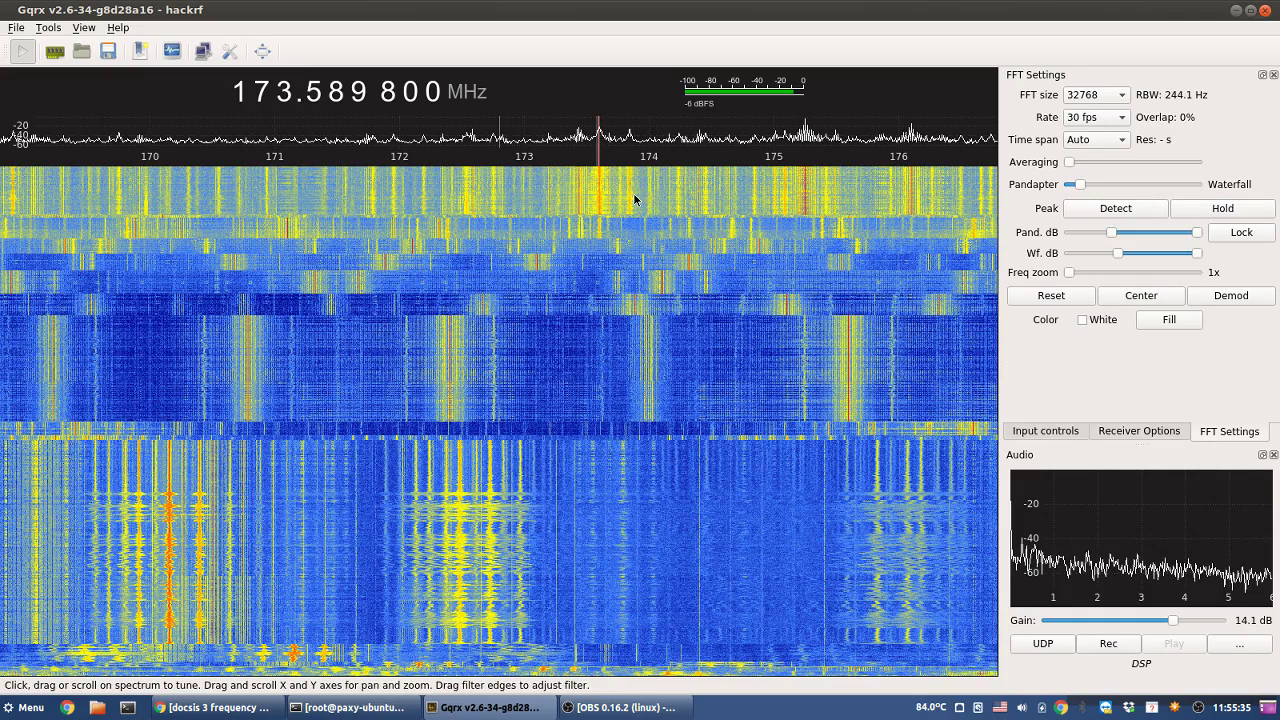
pyautogui.click(627, 200)
# - Step up to sample the signal near 182.65 MHz, ending at 187 MHz
pyautogui.scroll(1, 283, 95)
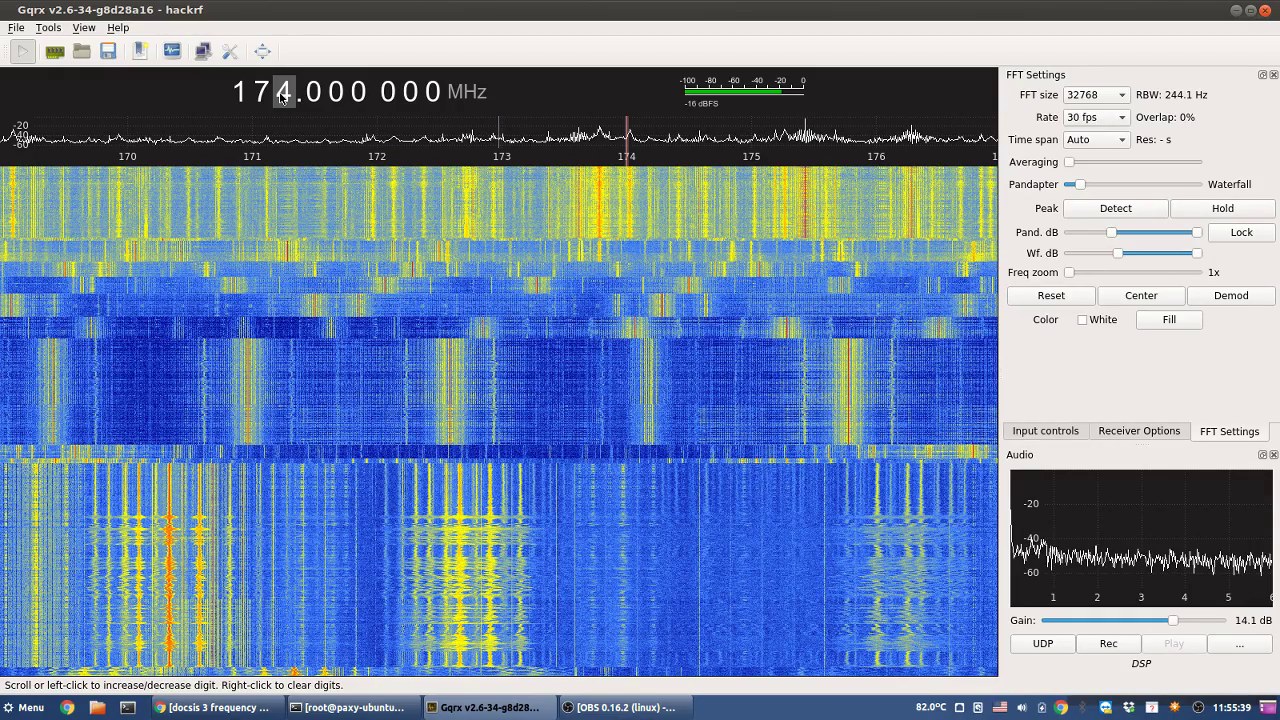
pyautogui.scroll(7, 283, 96)
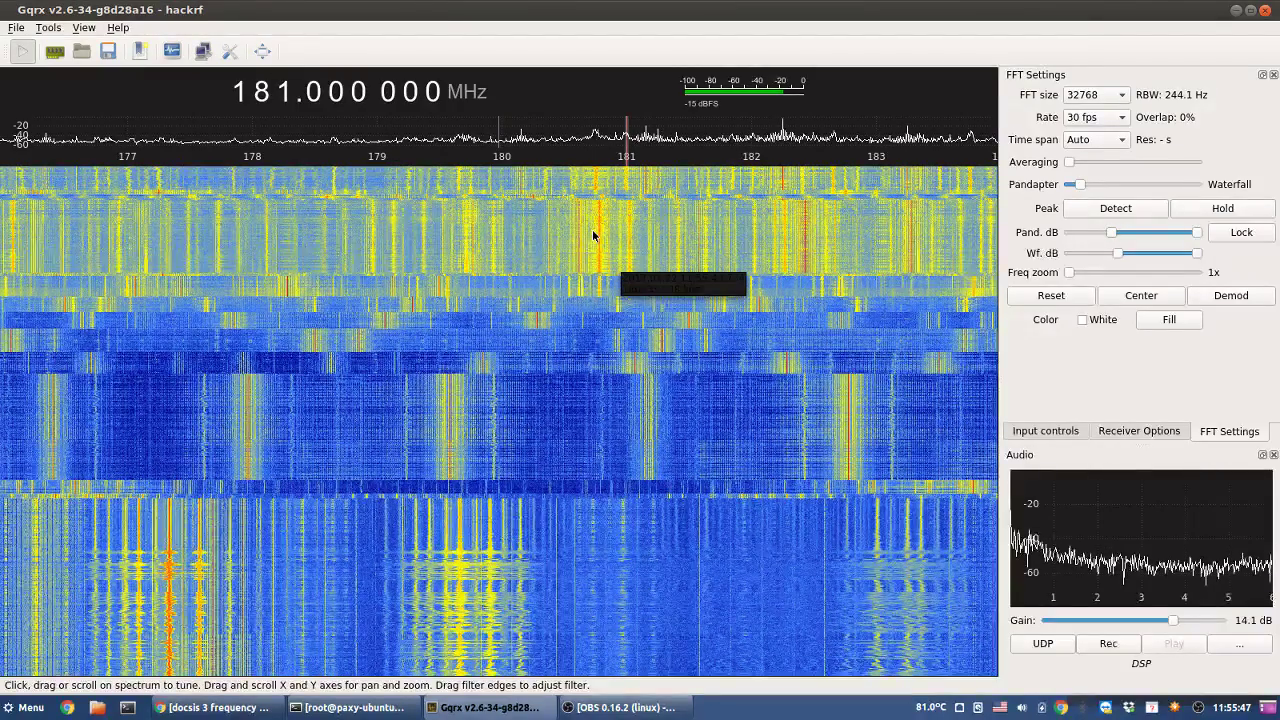
pyautogui.click(830, 224)
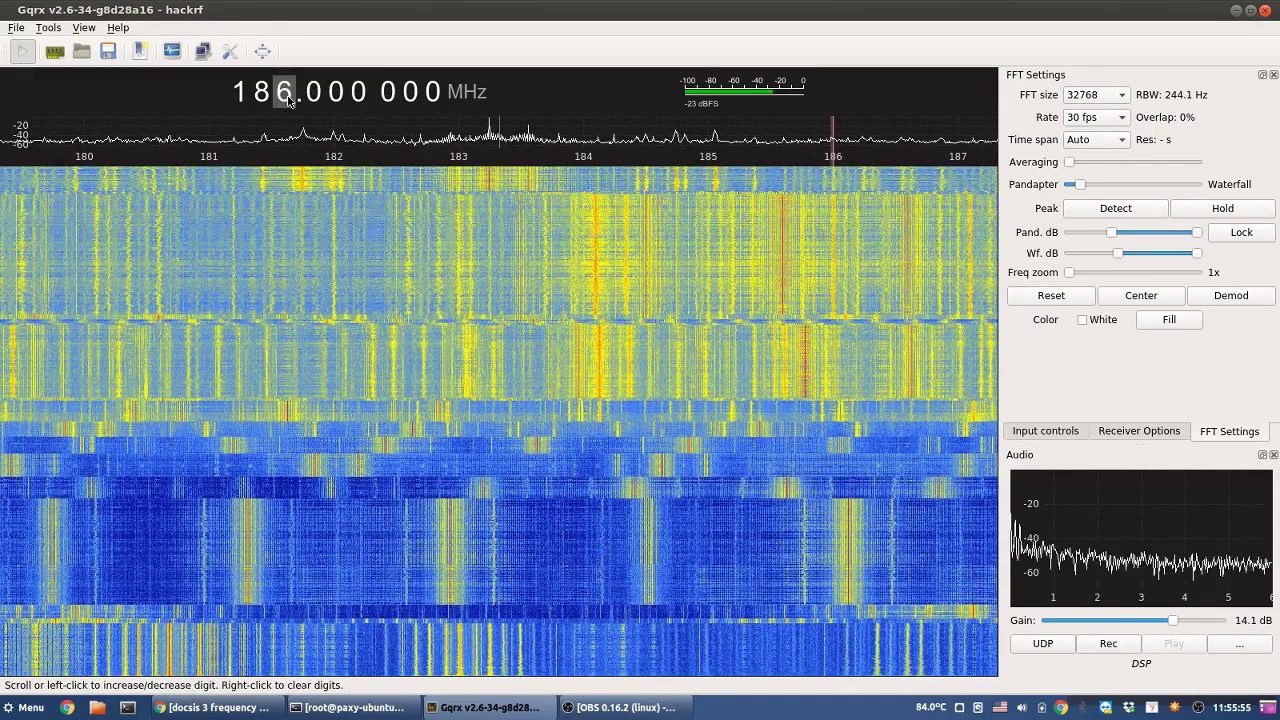
pyautogui.scroll(1, 287, 100)
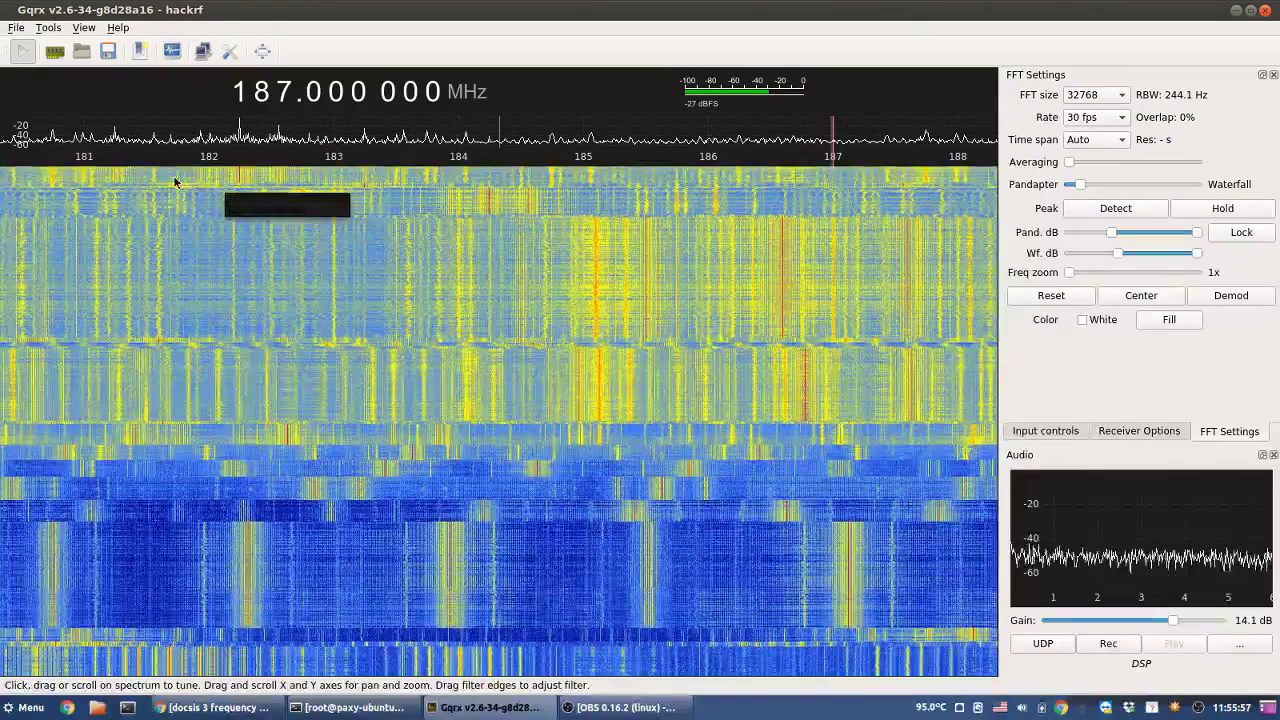
# - Sample signals near 184.74, 194.76 and 202.74 MHz, then return to about 198.6 MHz
pyautogui.click(549, 193)
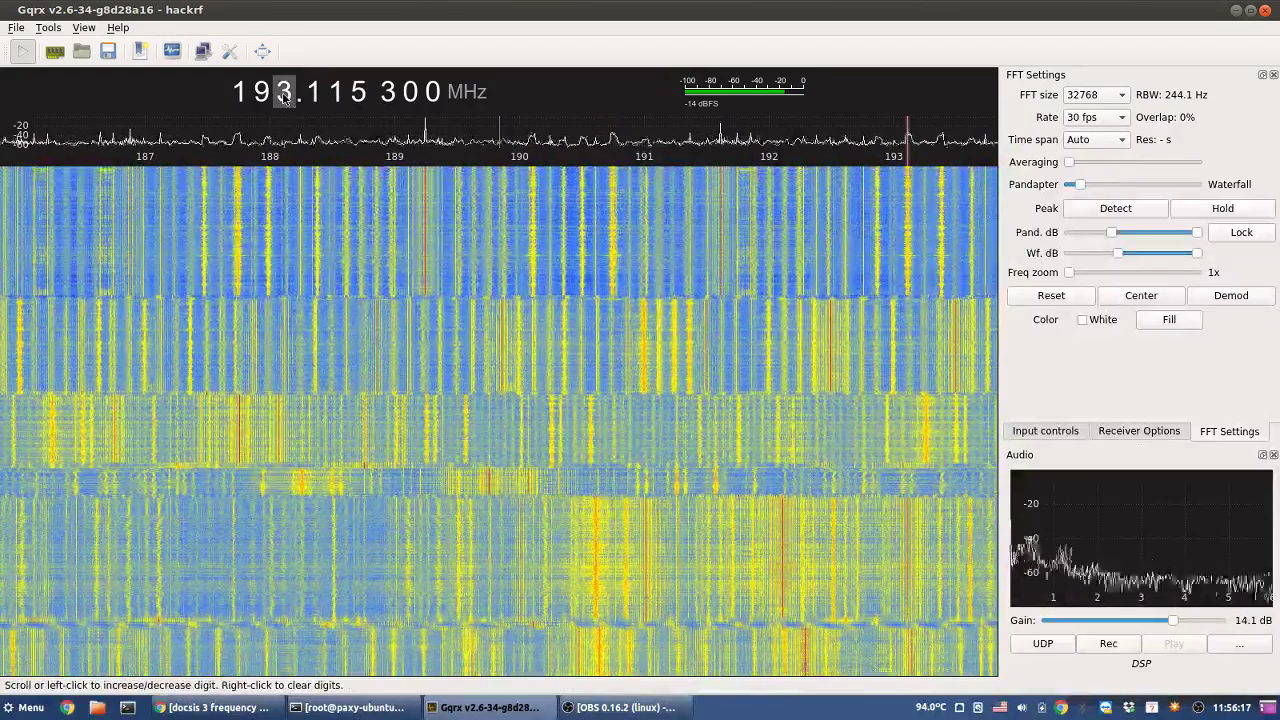
pyautogui.click(503, 190)
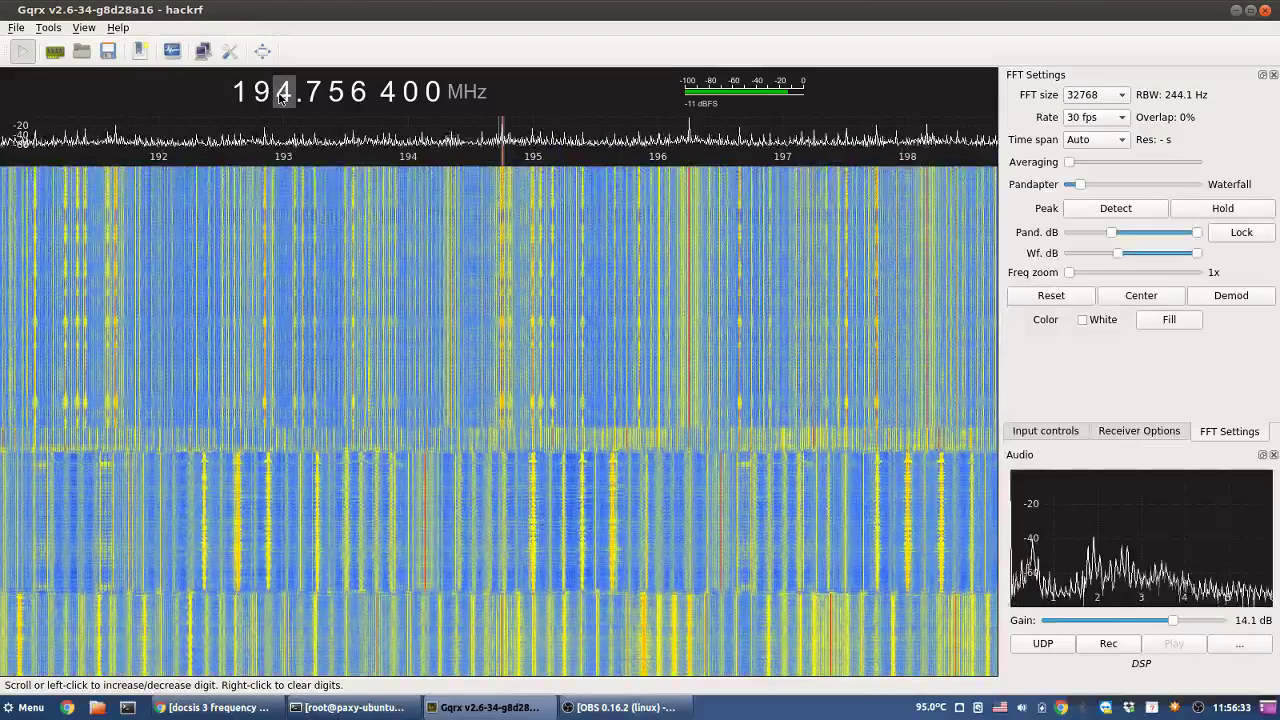
pyautogui.scroll(3, 283, 92)
pyautogui.scroll(1, 283, 92)
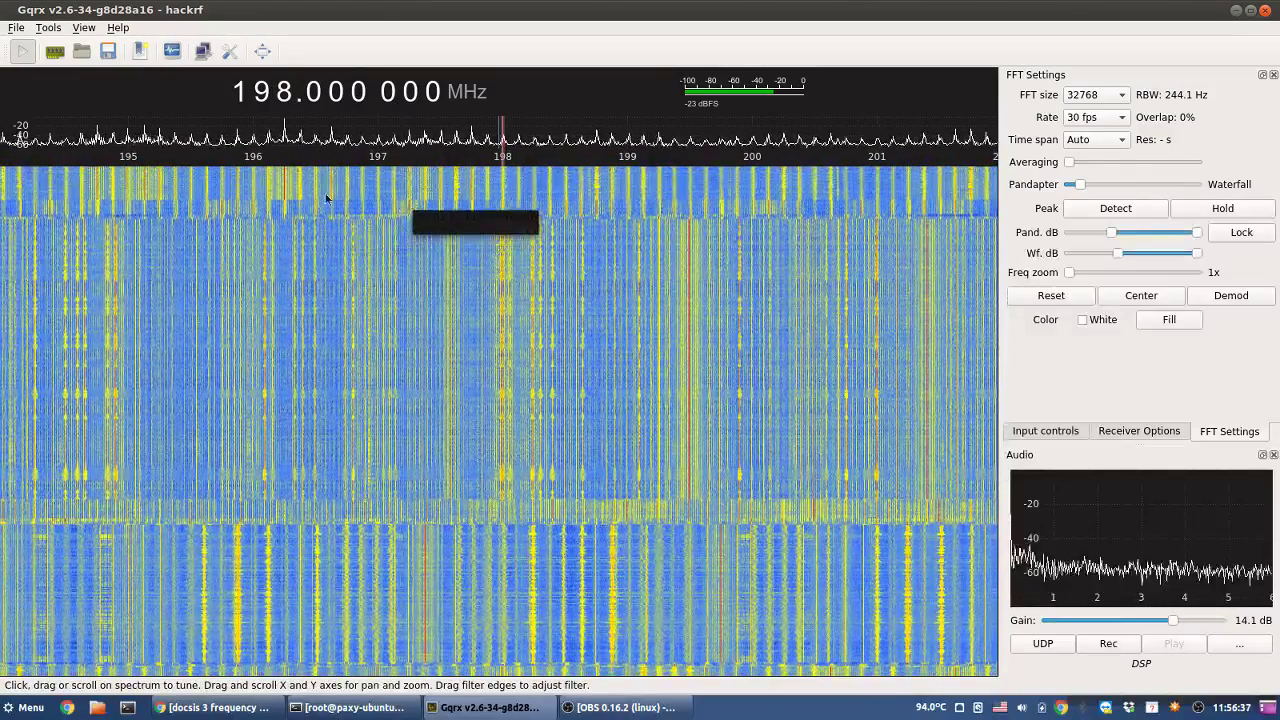
pyautogui.scroll(1, 284, 92)
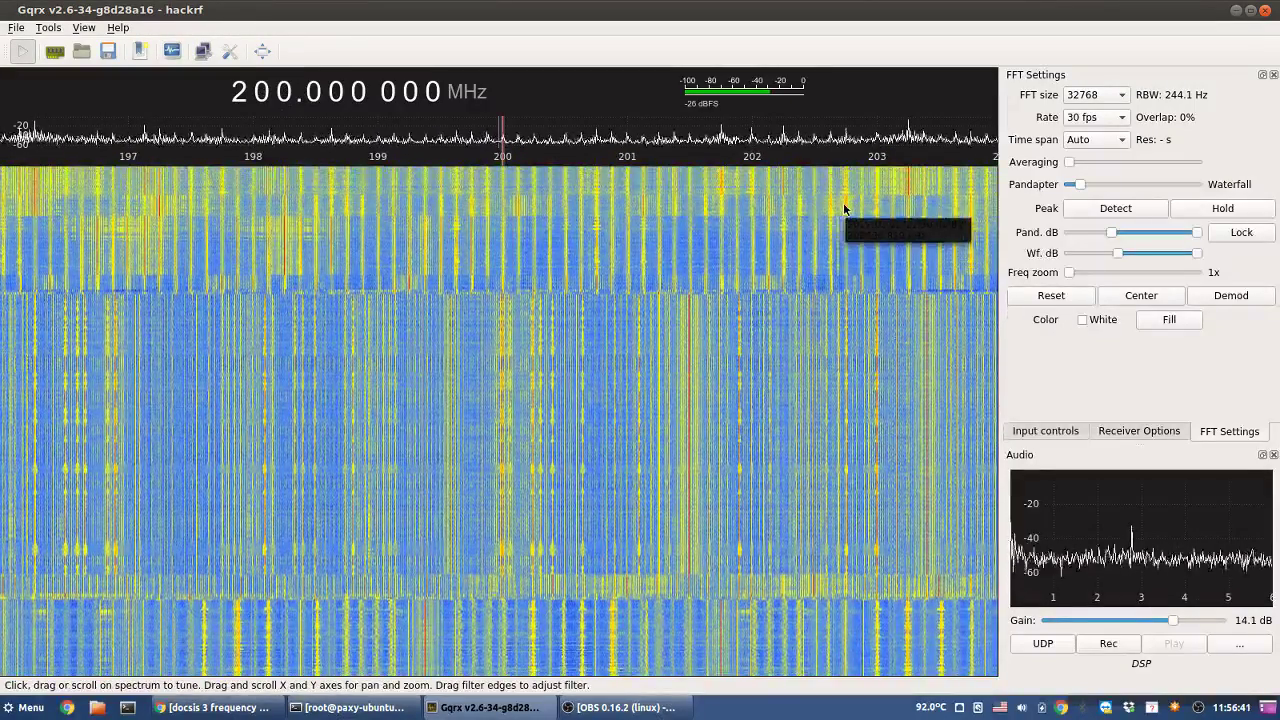
pyautogui.click(843, 202)
pyautogui.click(848, 211)
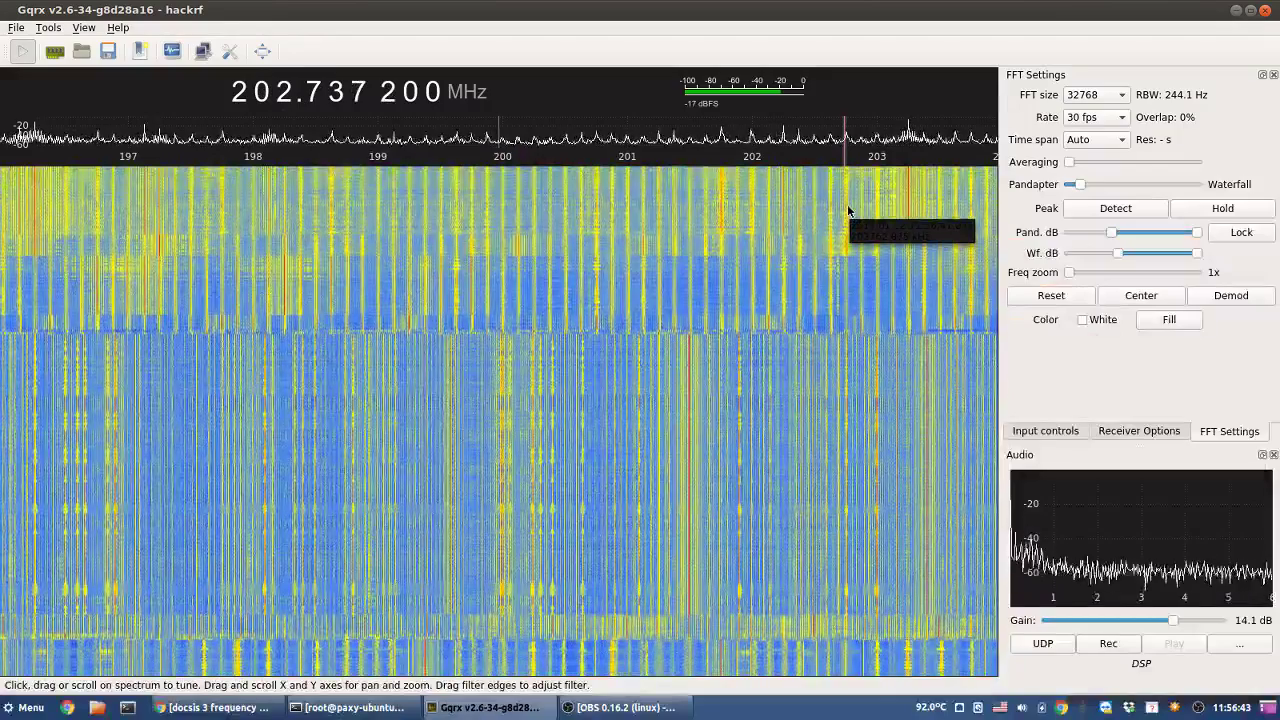
pyautogui.click(330, 193)
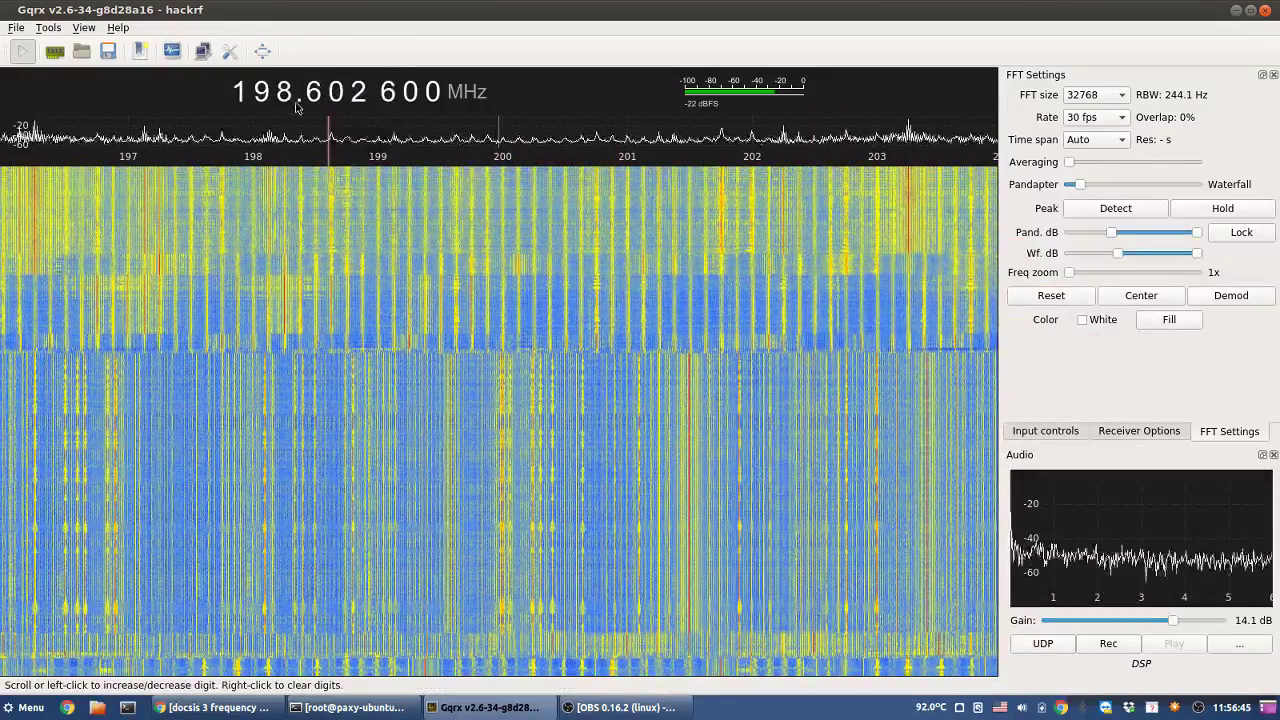
# - Step up and sample signals near 207.76 and 208.76 MHz
pyautogui.scroll(4, 293, 101)
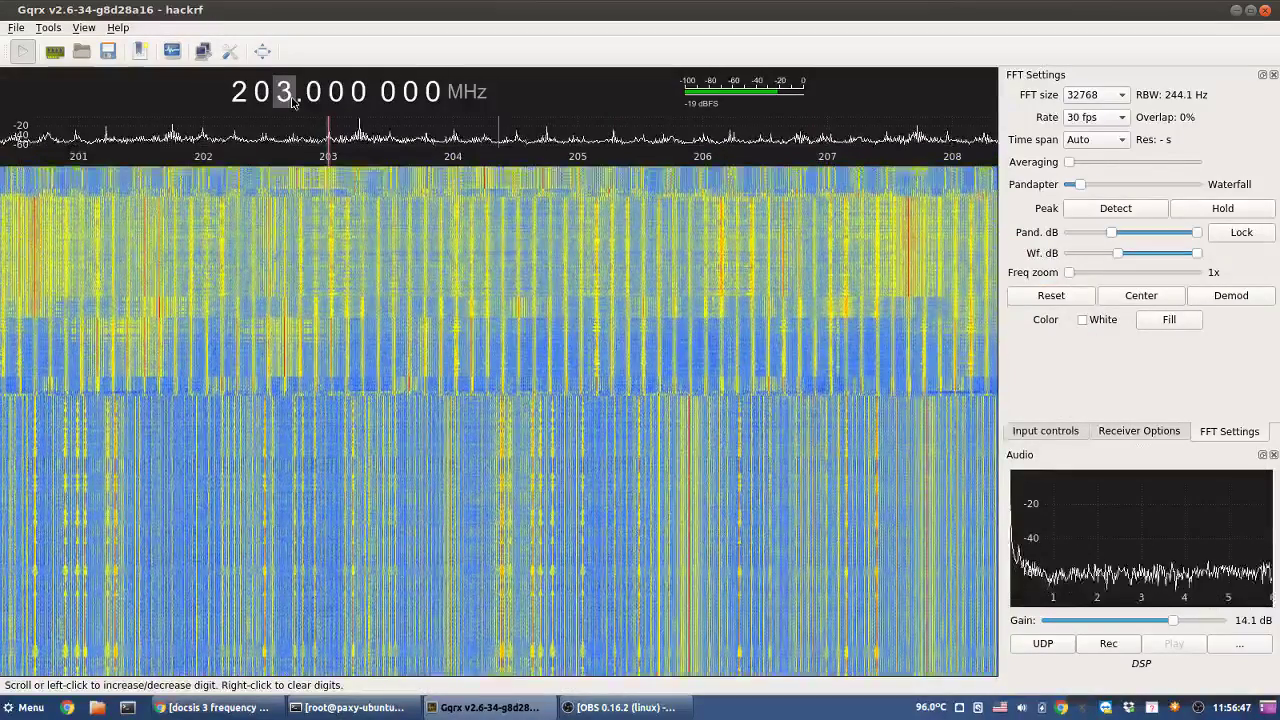
pyautogui.scroll(2, 293, 101)
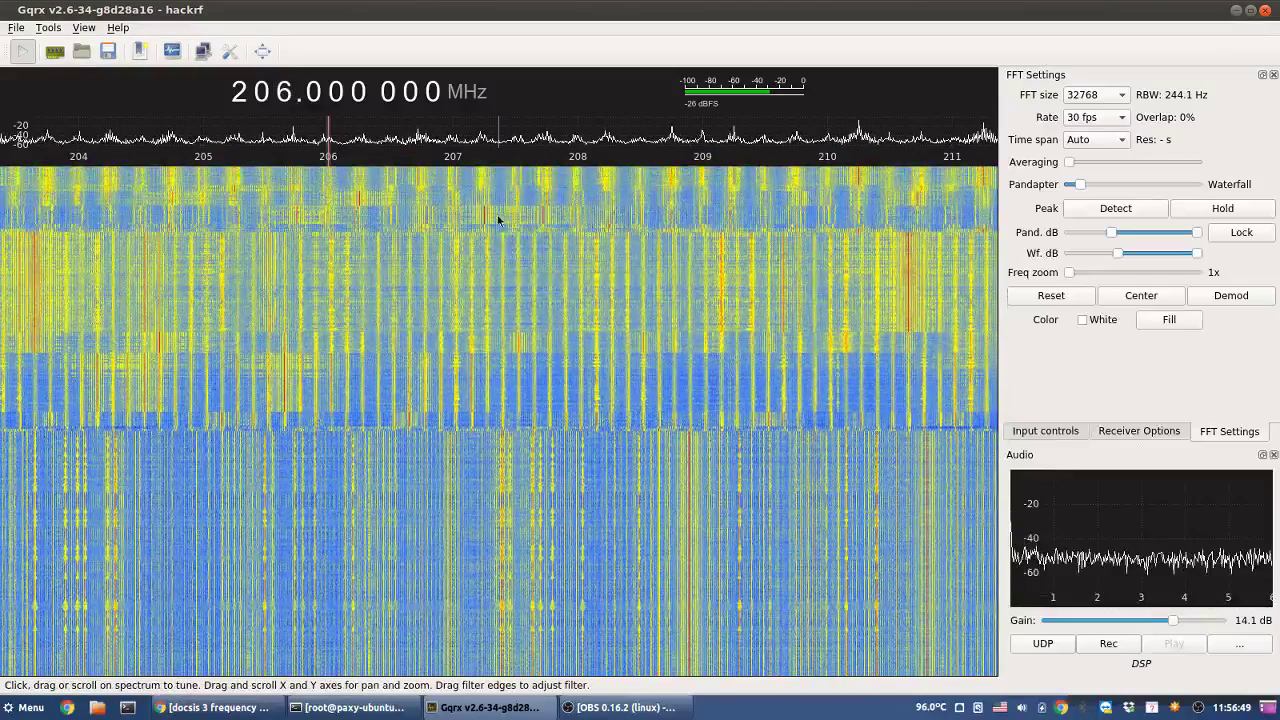
pyautogui.click(547, 200)
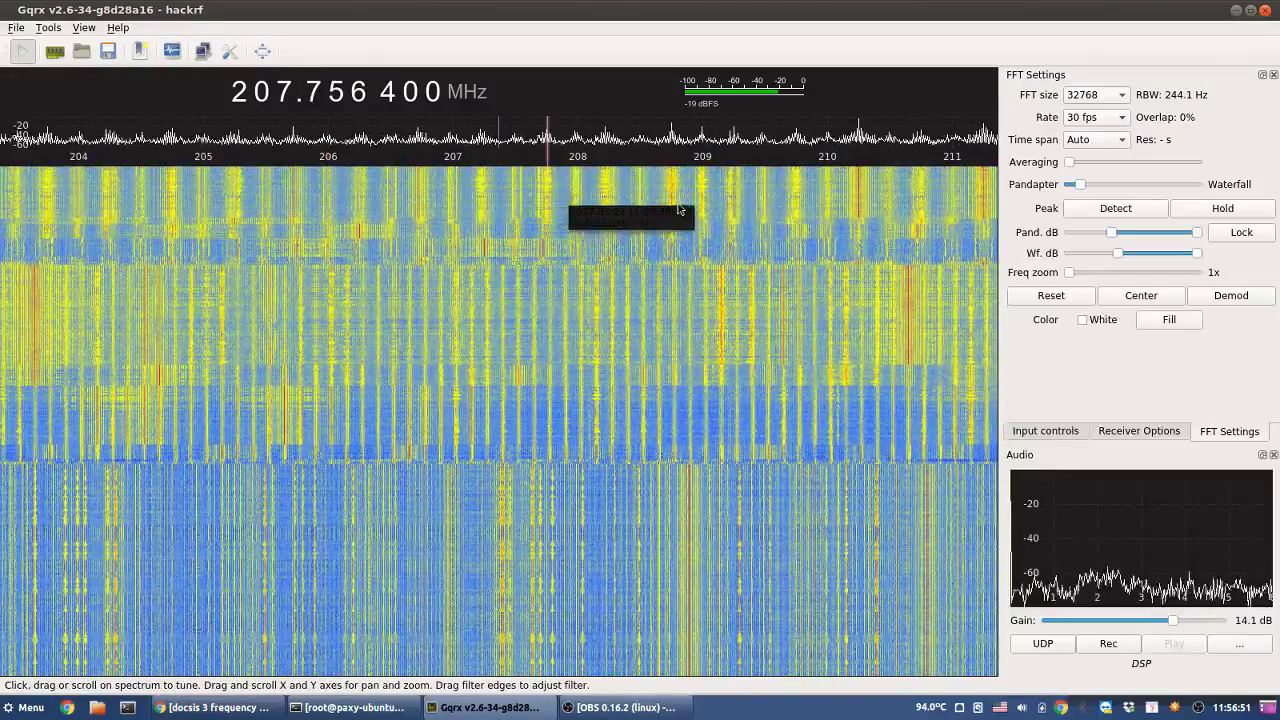
pyautogui.click(674, 209)
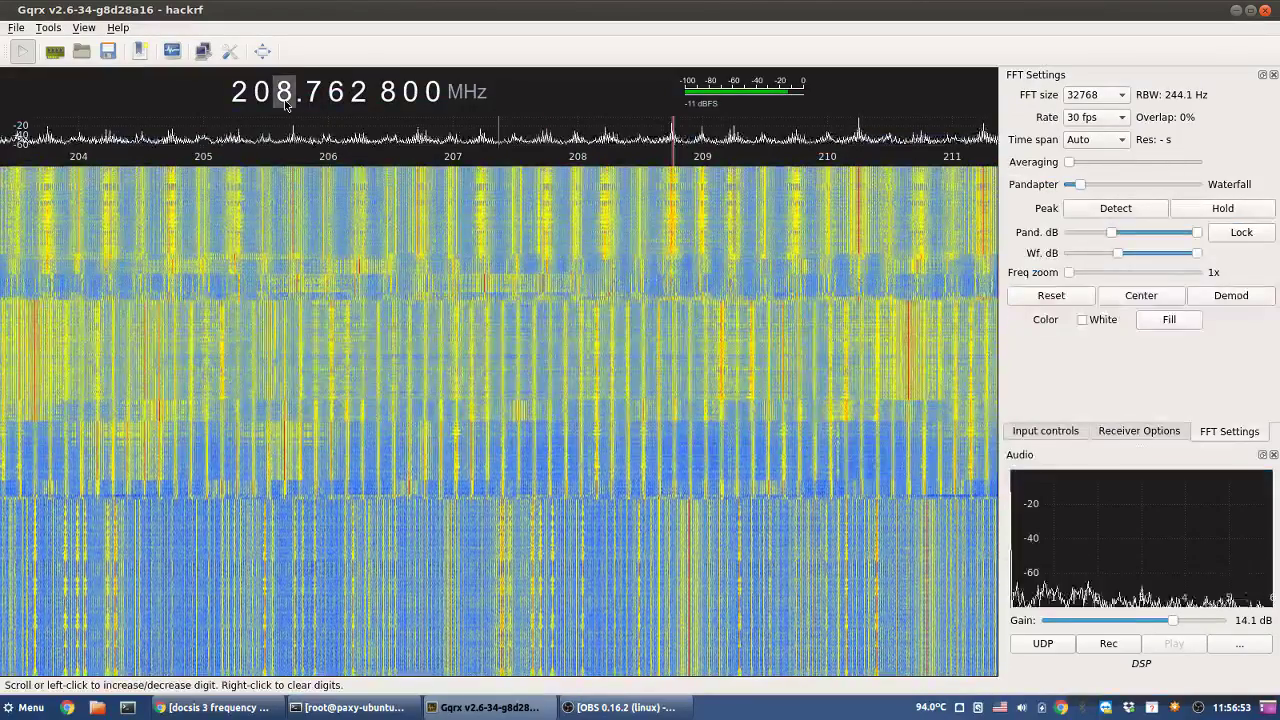
# - Step up to the 218 MHz area, sampling 218.31, 219.73 and 217.17 MHz
pyautogui.scroll(3, 285, 104)
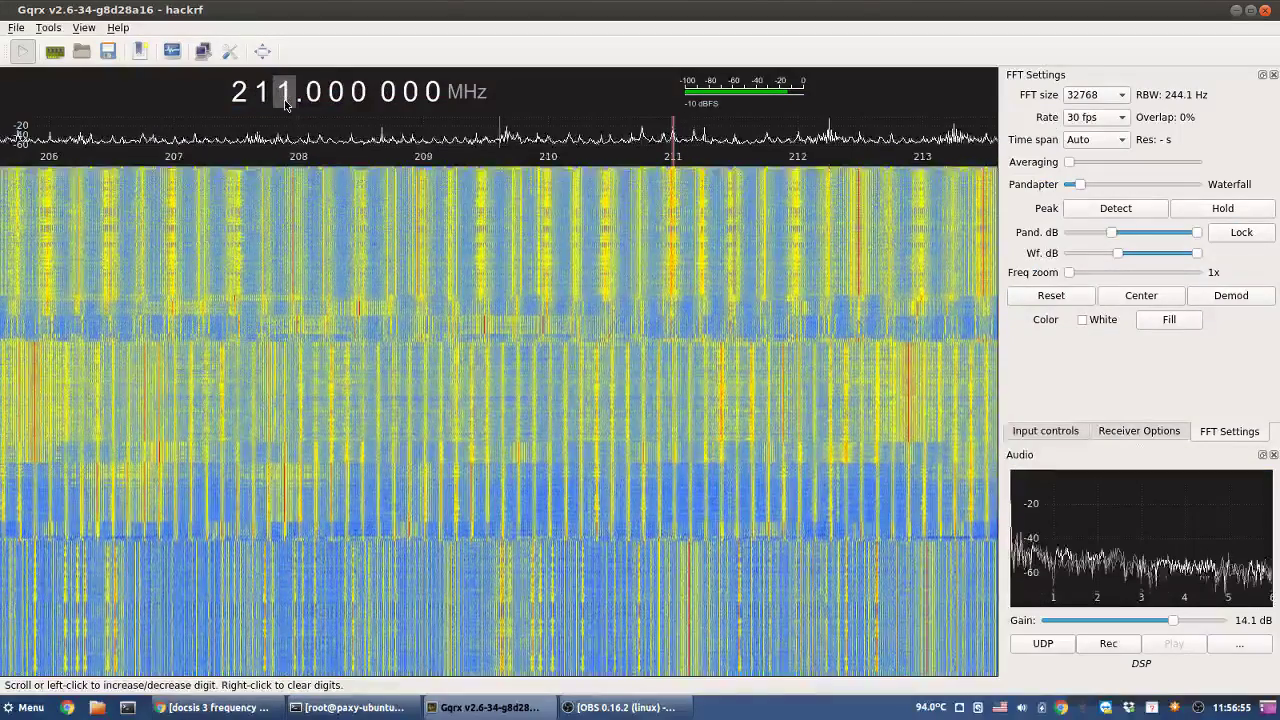
pyautogui.scroll(3, 285, 104)
pyautogui.scroll(5, 285, 104)
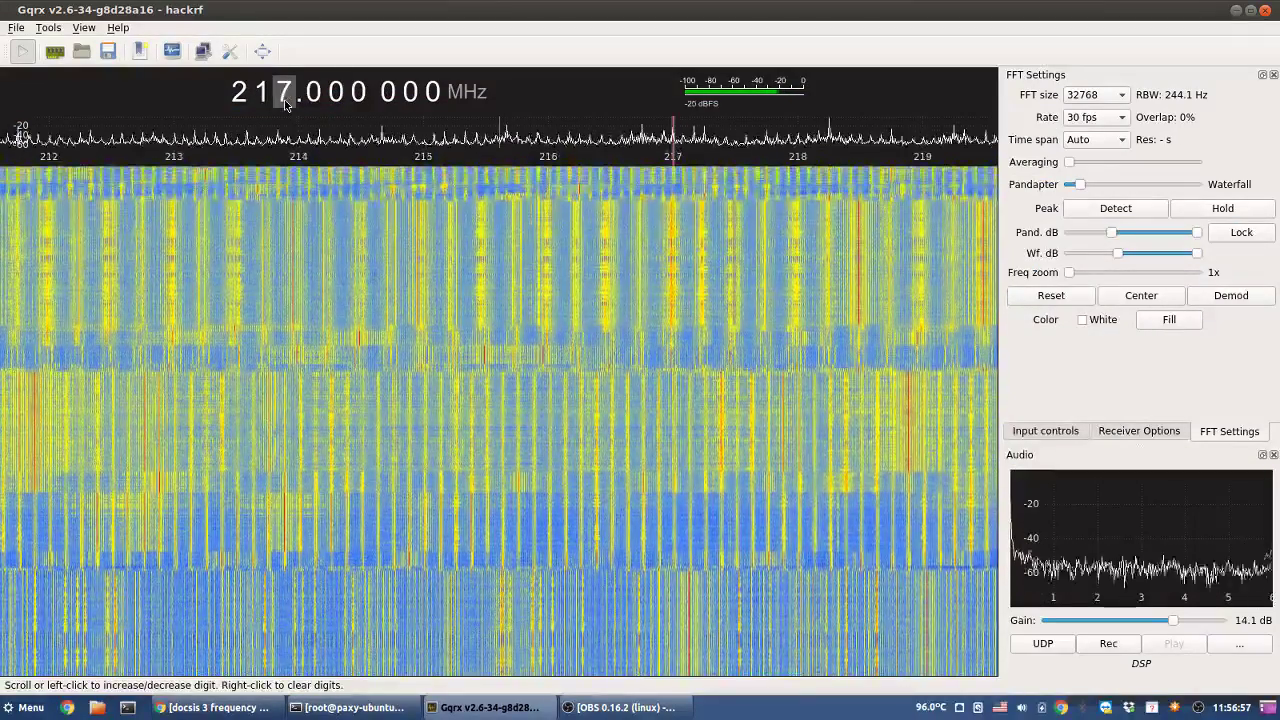
pyautogui.scroll(1, 285, 104)
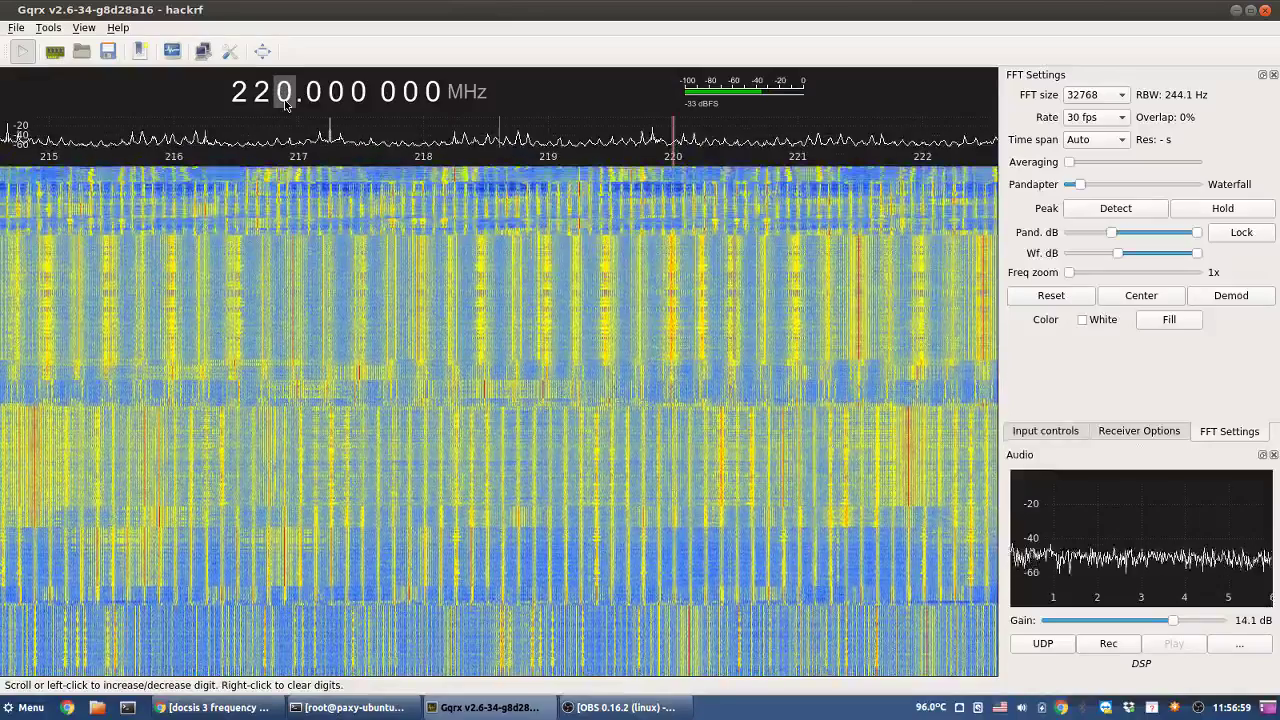
pyautogui.click(463, 193)
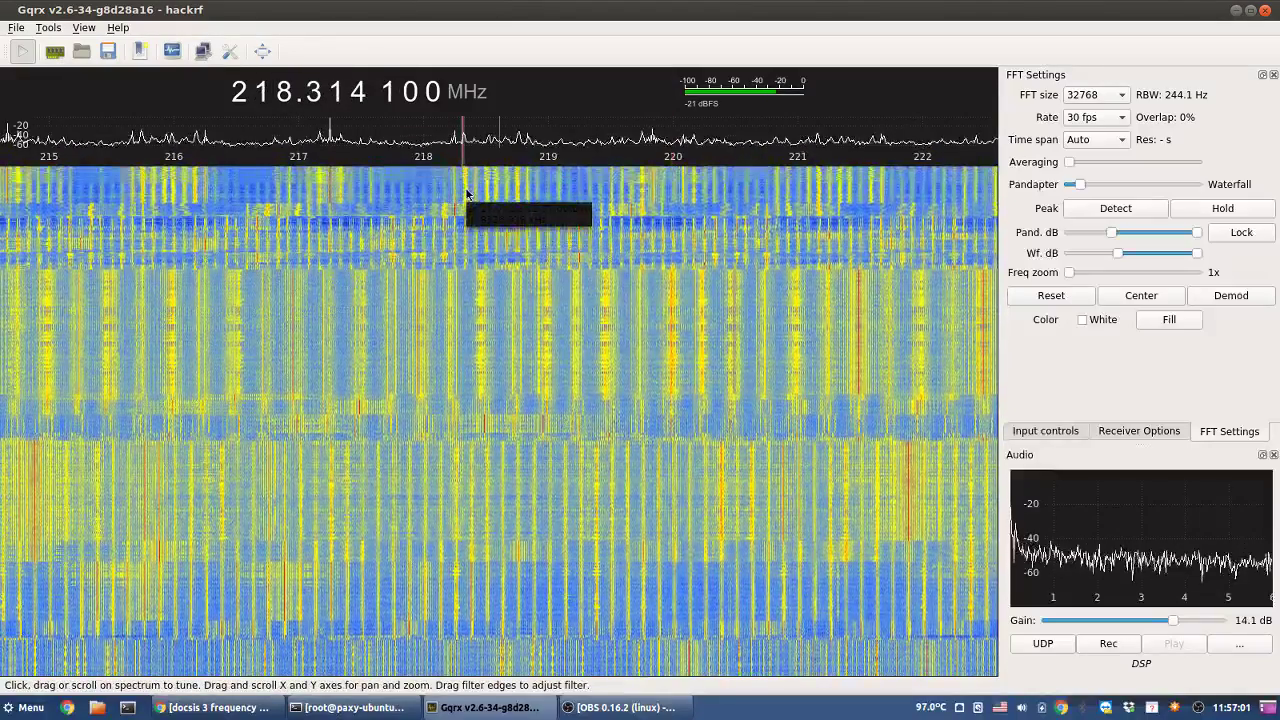
pyautogui.click(640, 206)
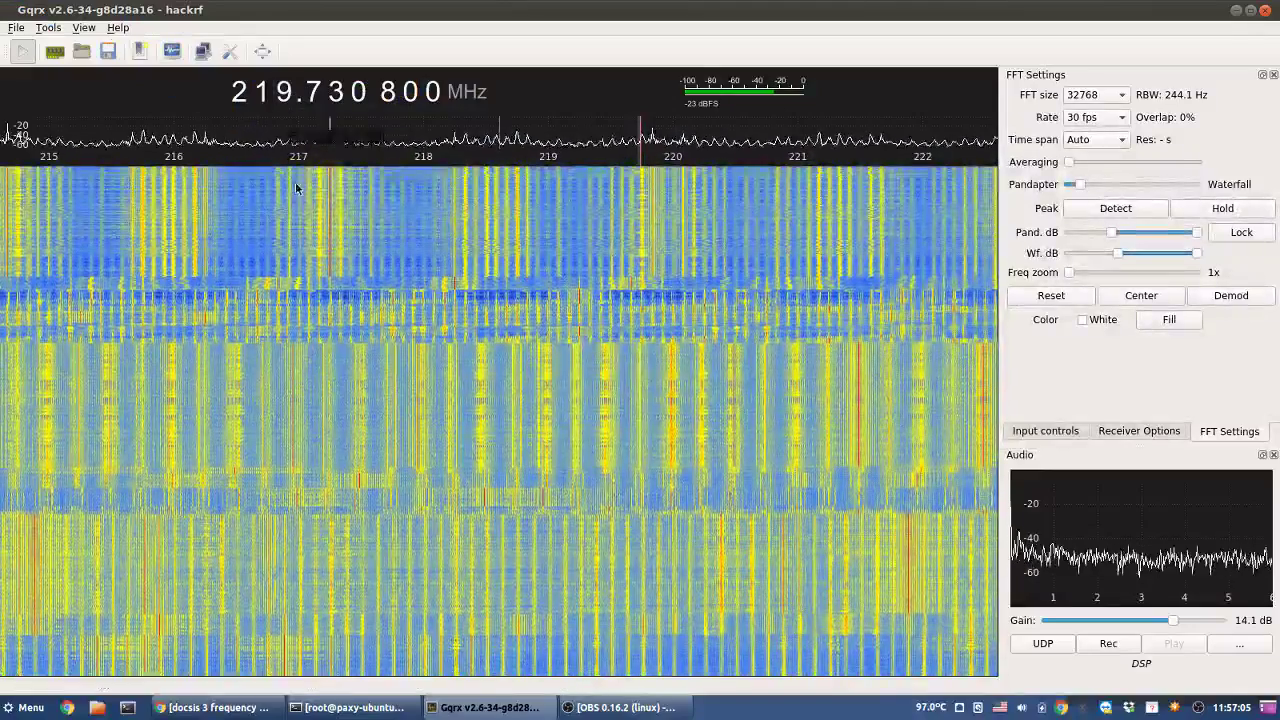
pyautogui.click(322, 192)
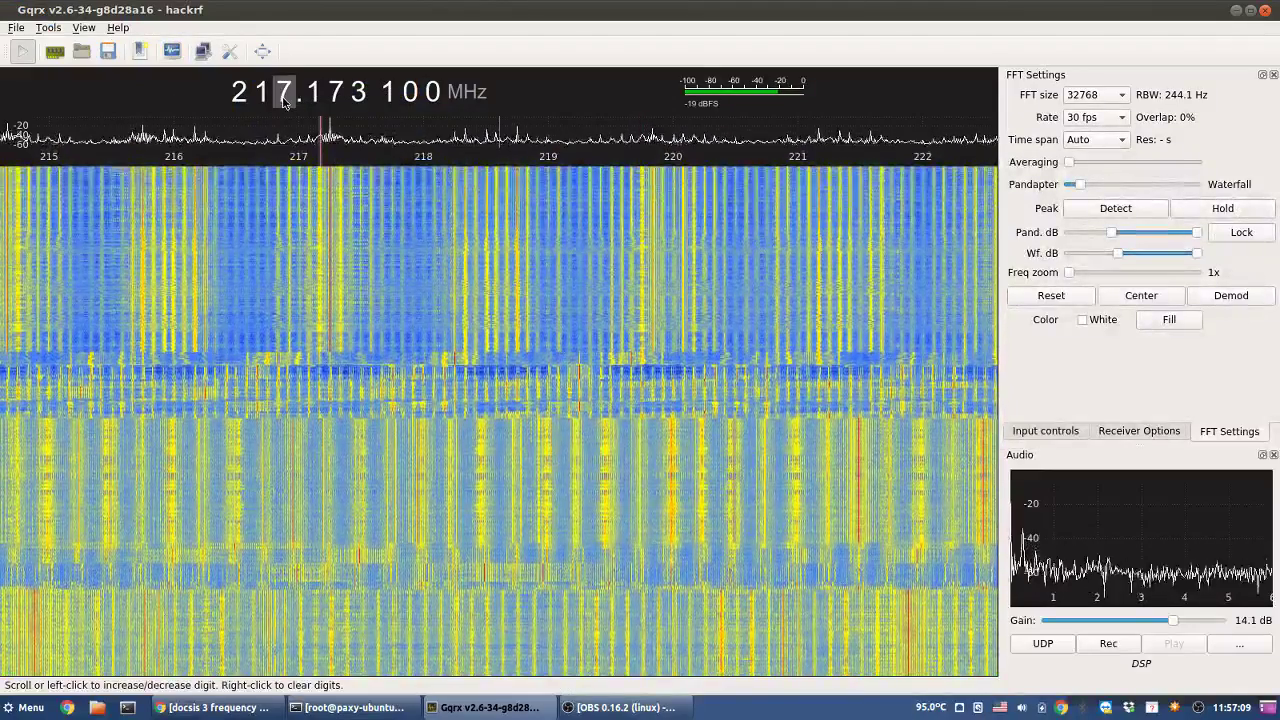
# - Sample signals near 222.76, 226.76, 224.46 and 225.74 MHz
pyautogui.scroll(5, 284, 98)
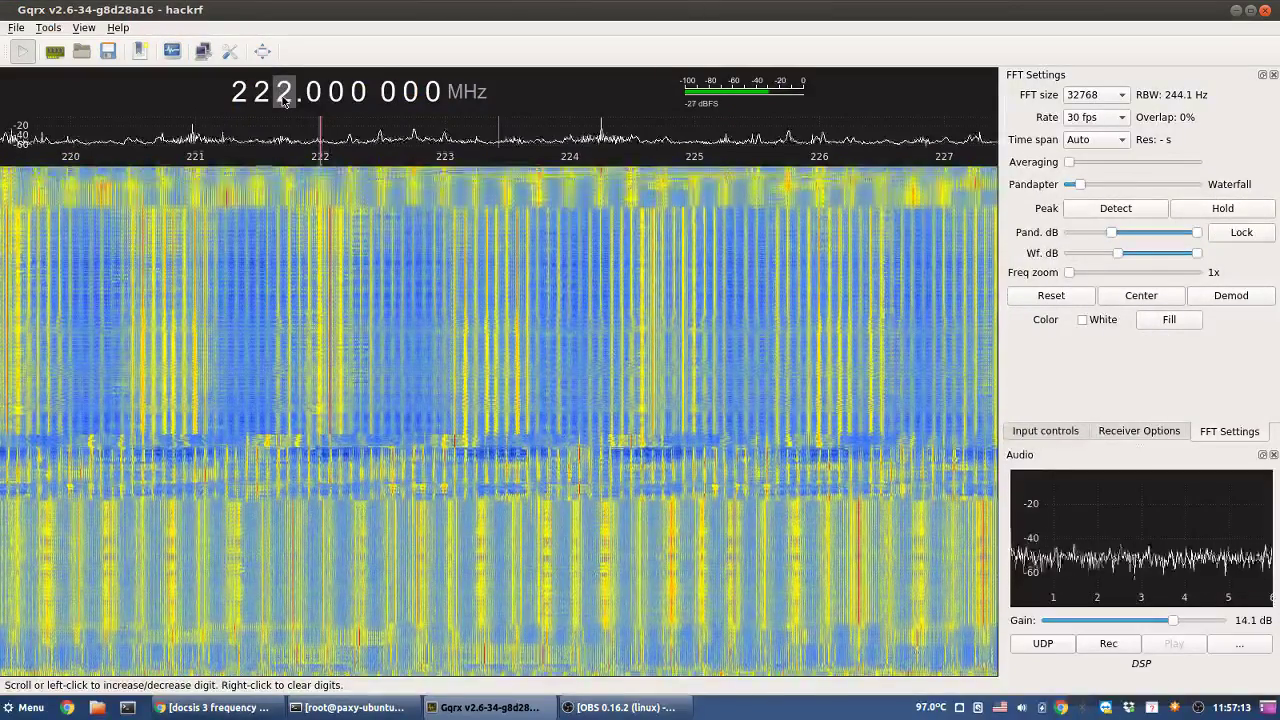
pyautogui.click(415, 175)
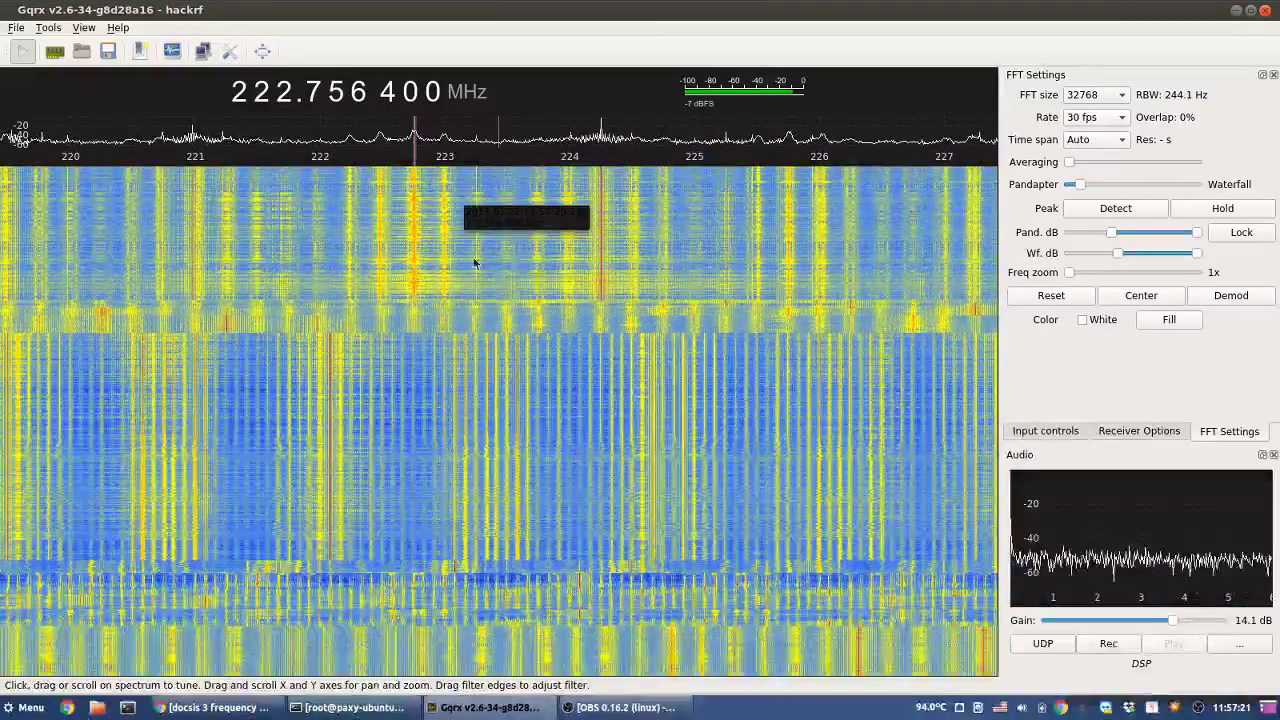
pyautogui.rightClick(290, 94)
pyautogui.scroll(3, 290, 94)
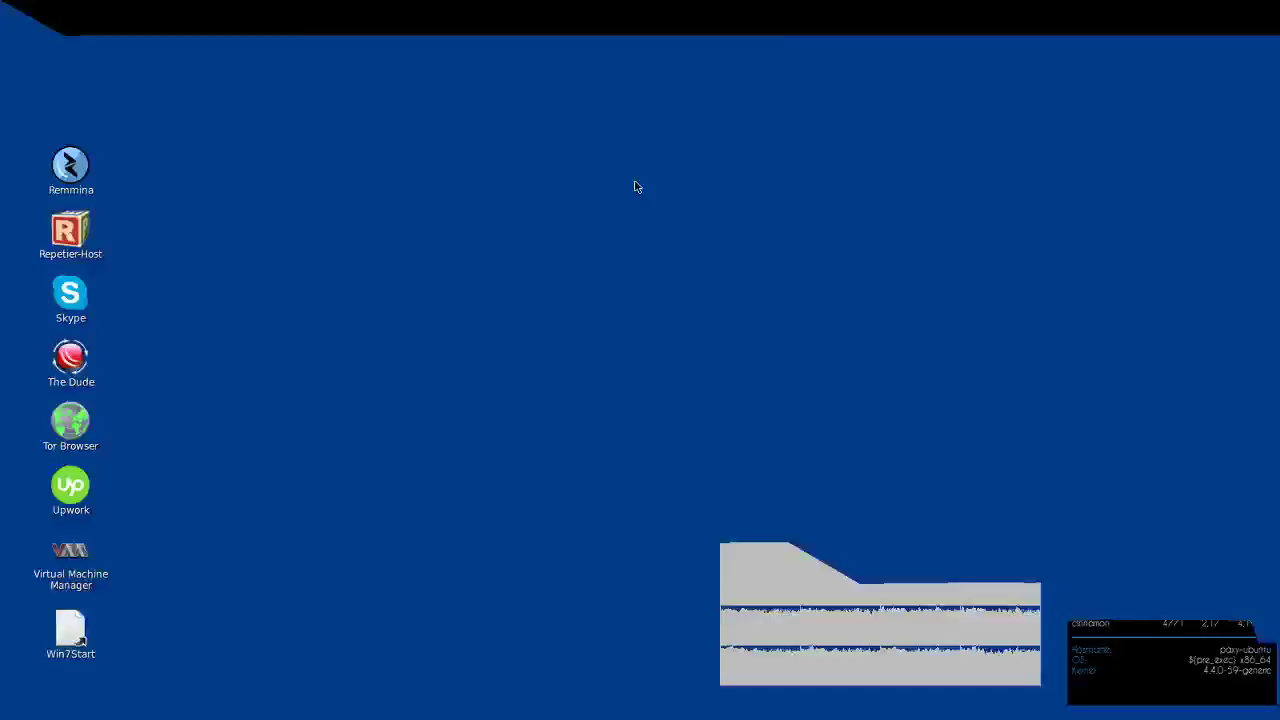
pyautogui.click(633, 185)
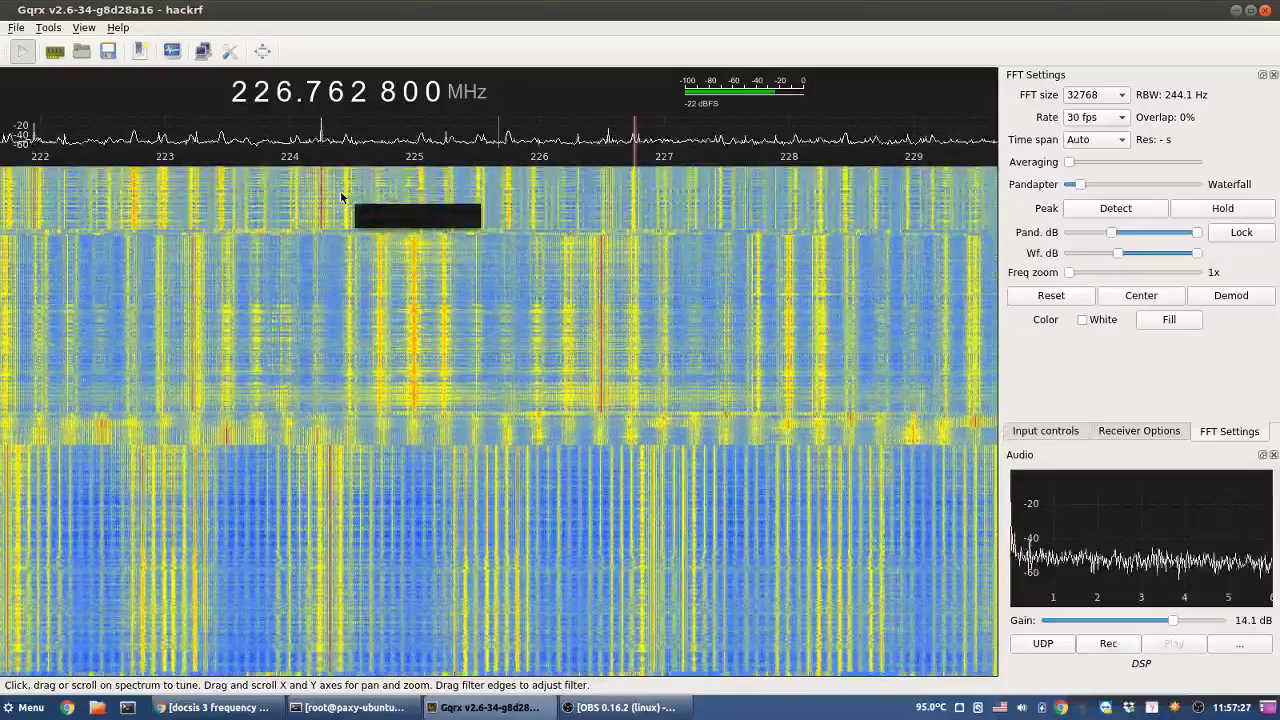
pyautogui.click(348, 200)
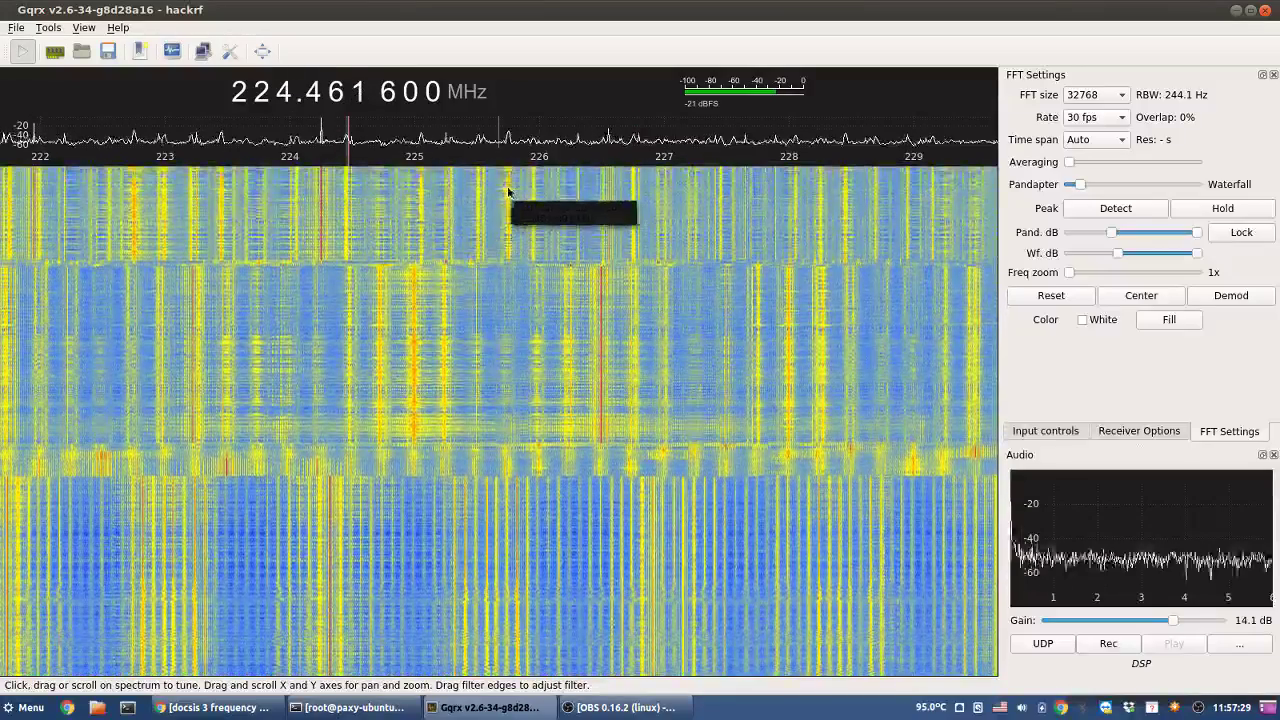
pyautogui.click(508, 192)
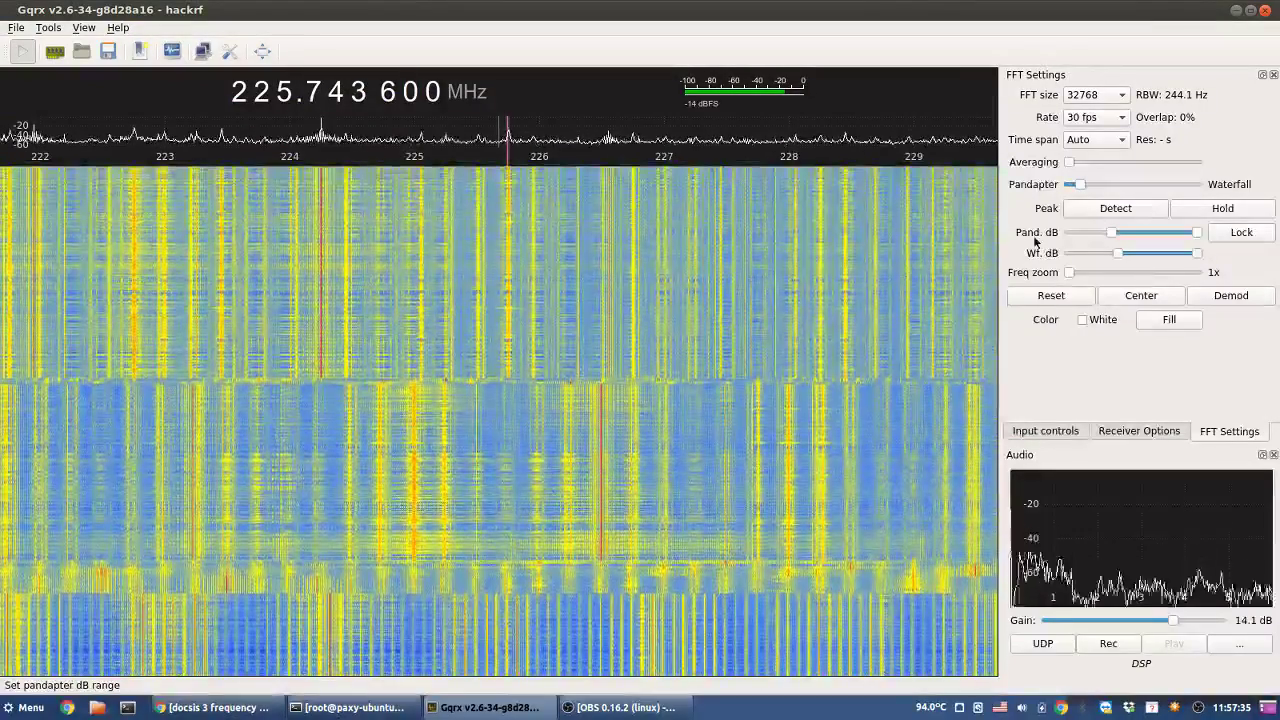
# - In FFT Settings, raise the Wf. dB slider's lower limit and lower its upper limit
pyautogui.click(1140, 431)
pyautogui.click(1222, 431)
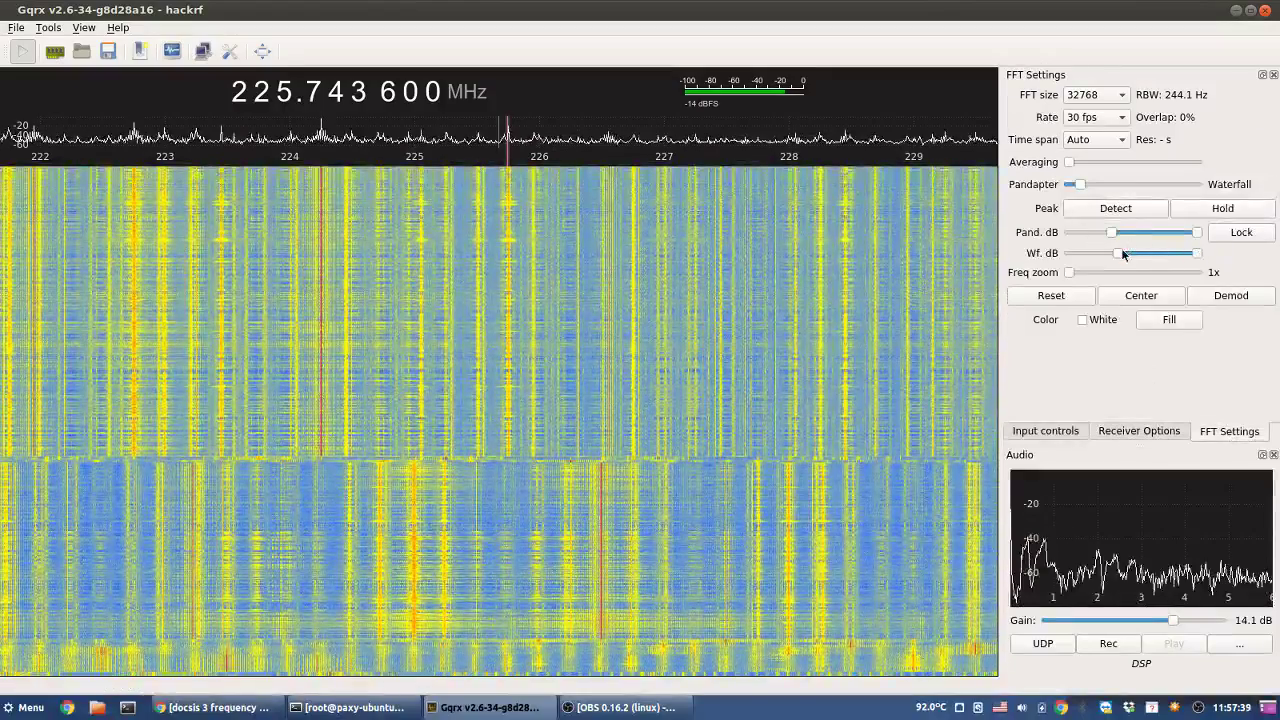
pyautogui.moveTo(1117, 253); pyautogui.dragTo(1128, 256)
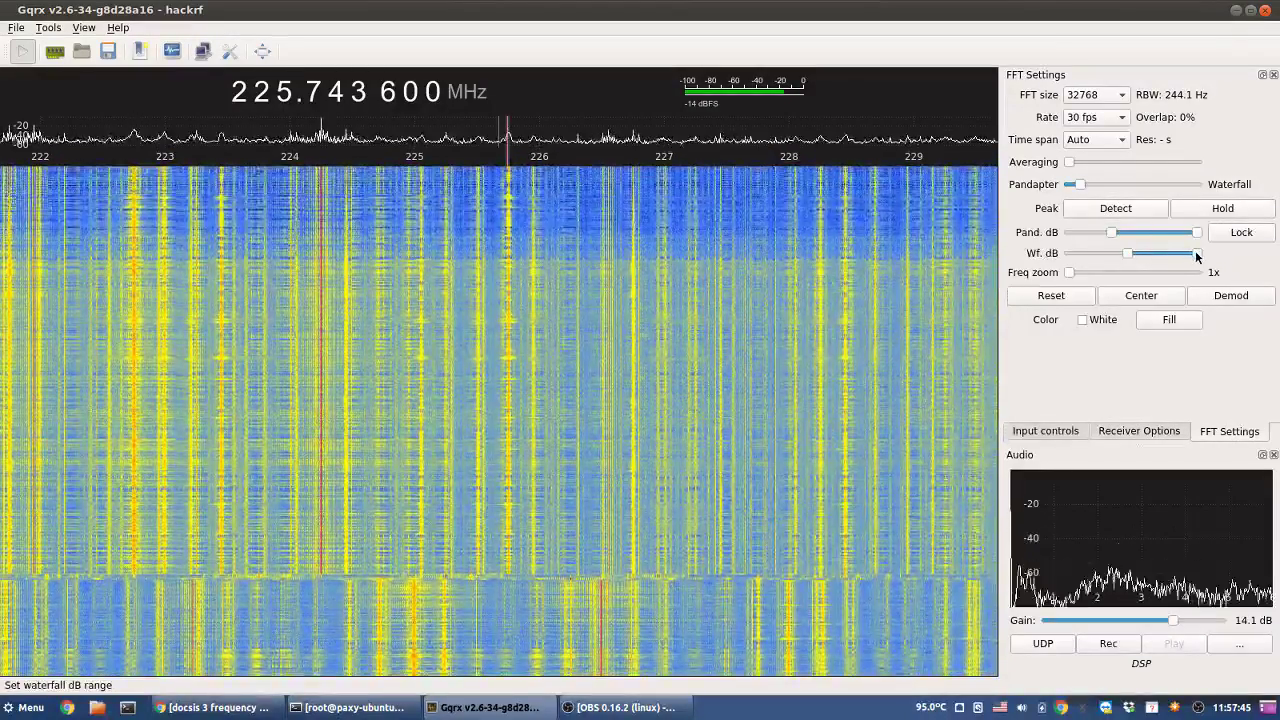
pyautogui.moveTo(1198, 253); pyautogui.dragTo(1197, 255)
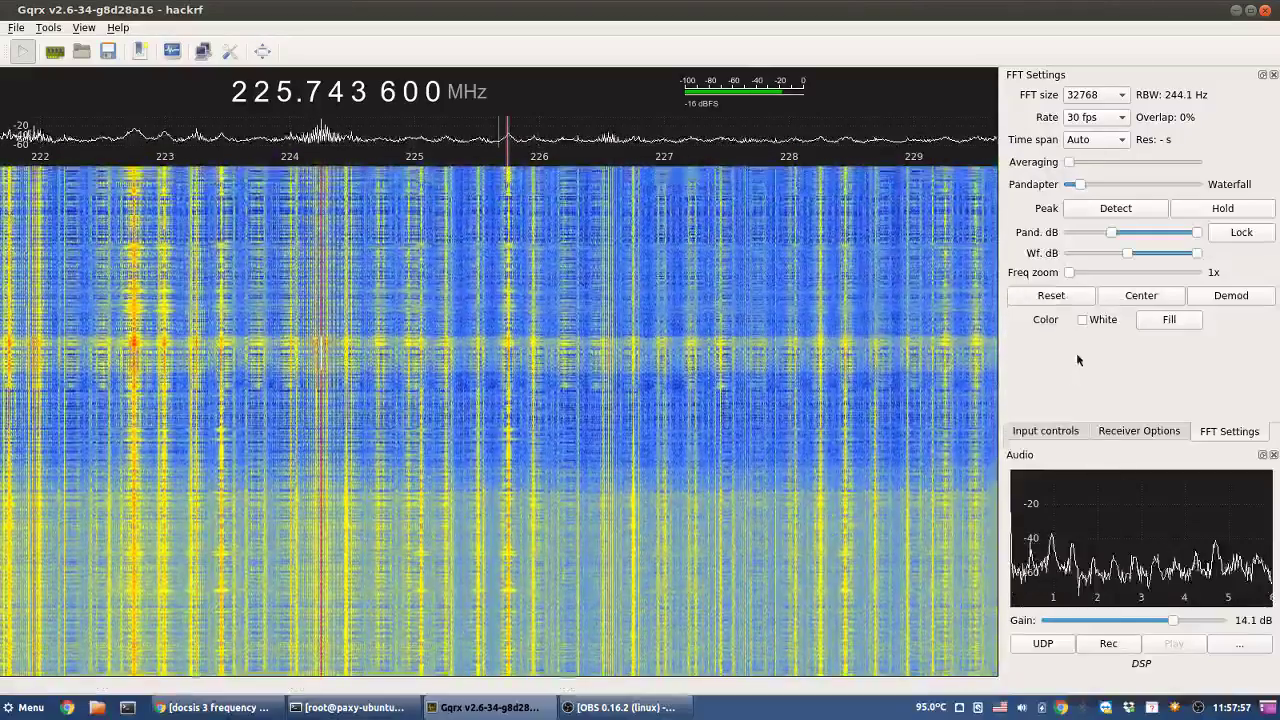
# - Round to a whole MHz, step up and tune the signal near 229.74 MHz
pyautogui.rightClick(286, 95)
pyautogui.scroll(1, 286, 95)
pyautogui.scroll(4, 286, 95)
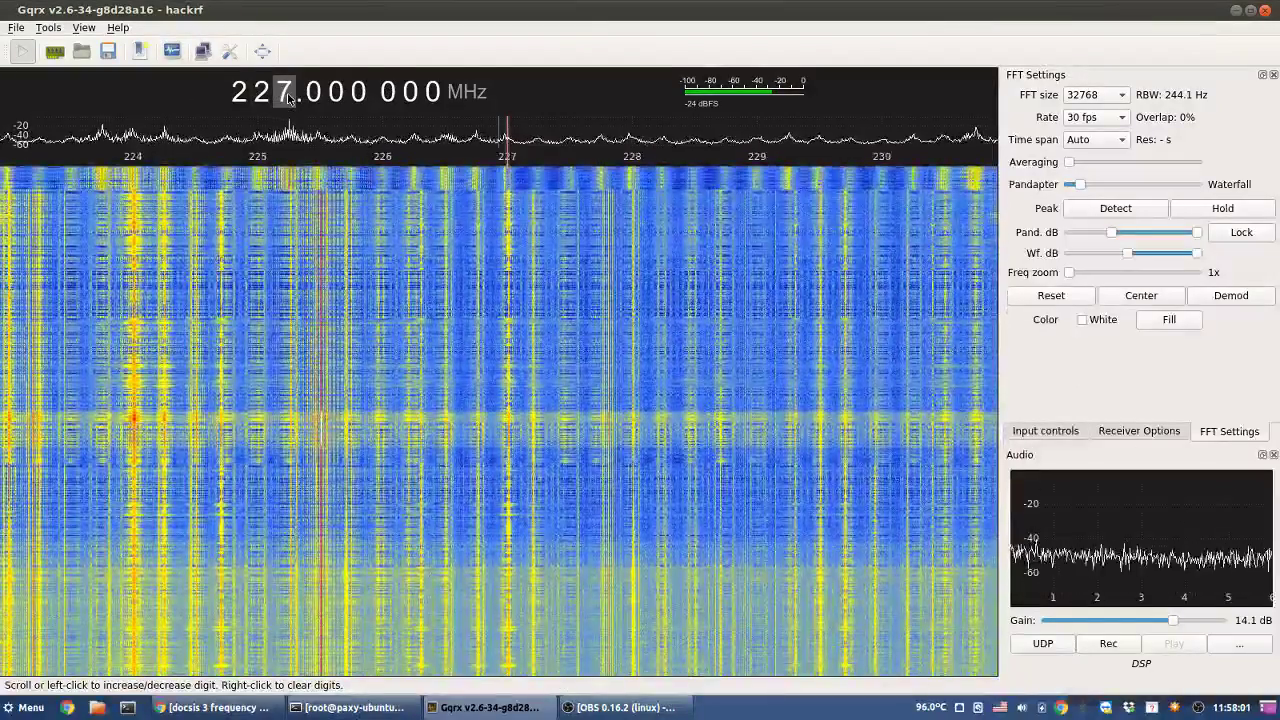
pyautogui.click(475, 180)
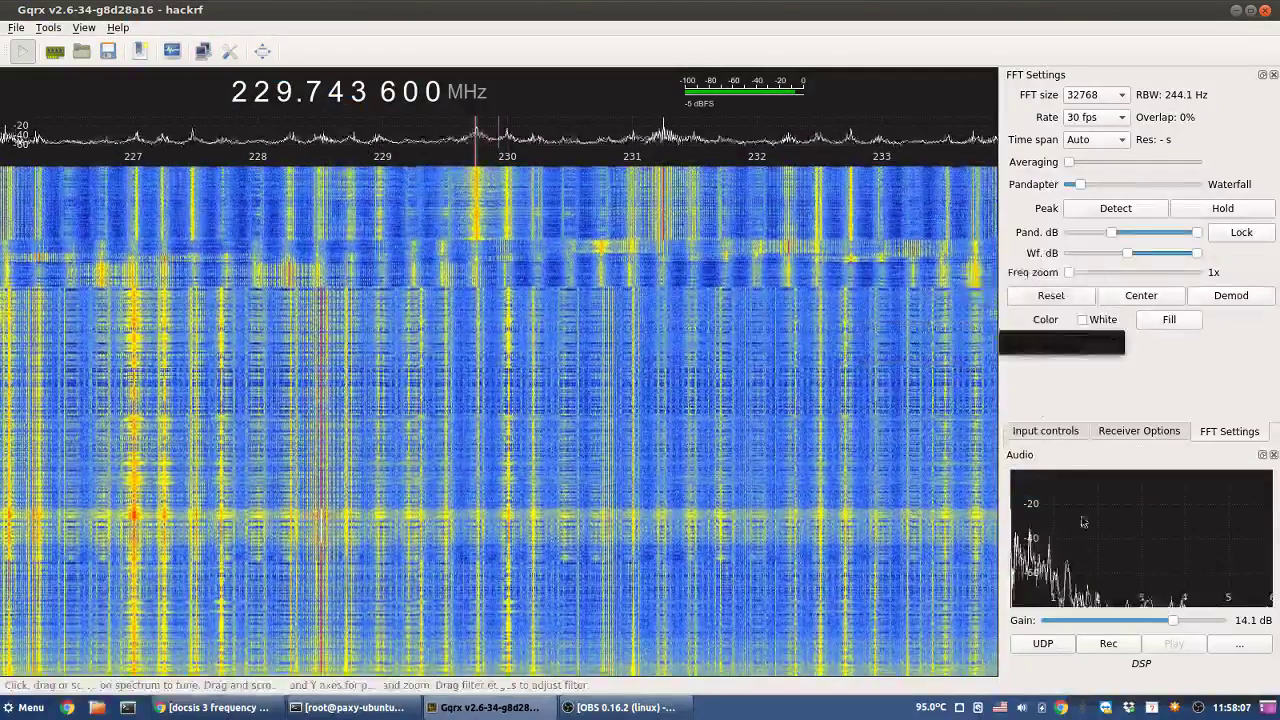
# - Remove the gain range limits and set the BB gain to 12 dB
pyautogui.click(1046, 431)
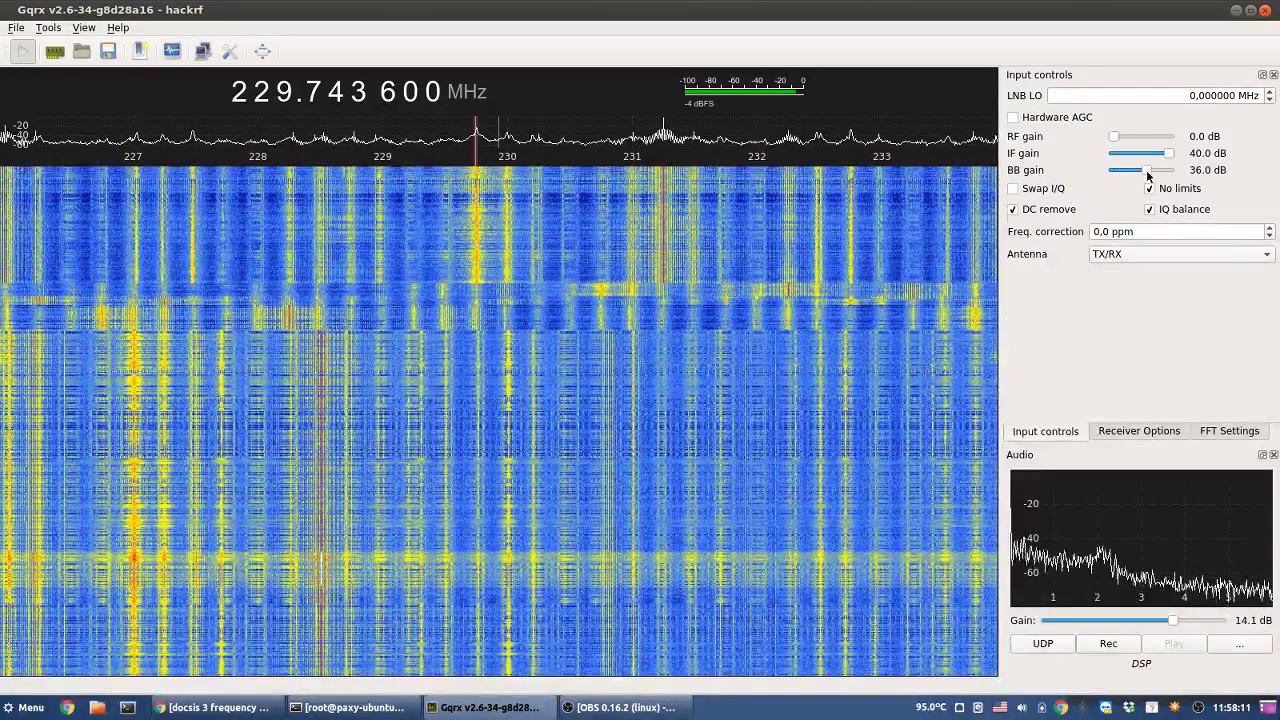
pyautogui.moveTo(1148, 175); pyautogui.dragTo(1163, 175)
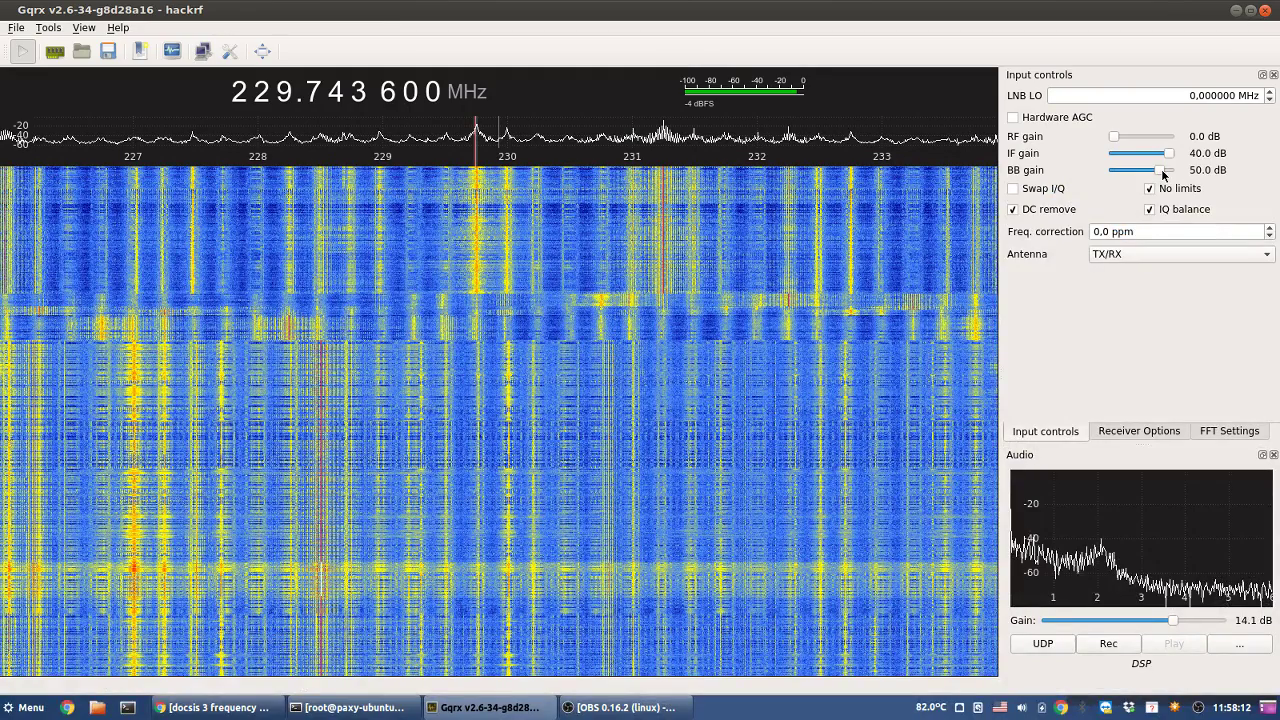
pyautogui.moveTo(1163, 175); pyautogui.dragTo(1169, 172)
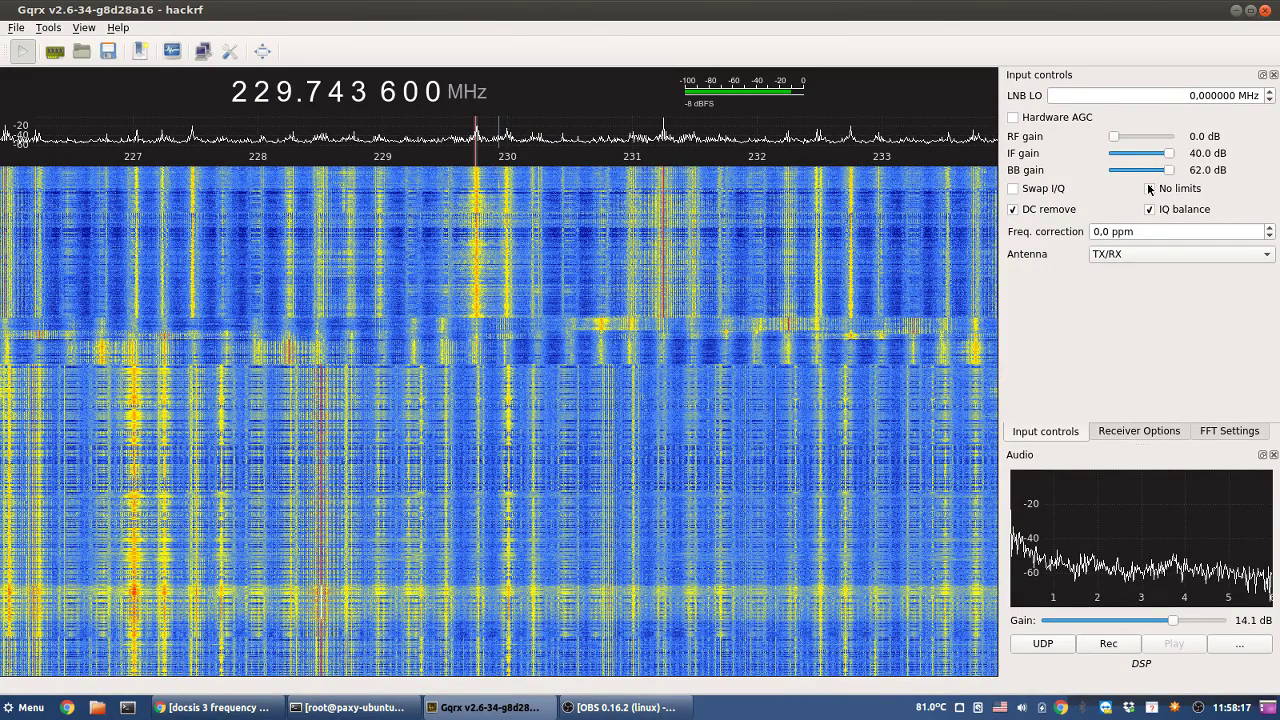
pyautogui.click(1149, 188)
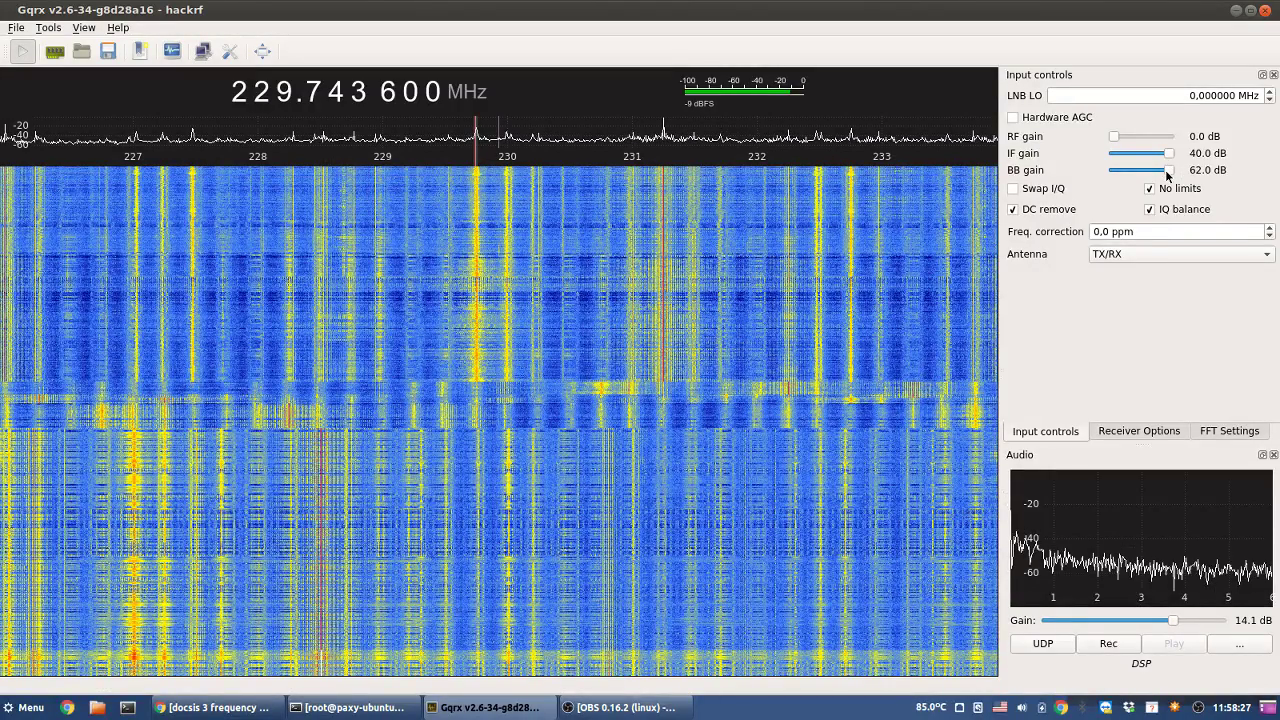
pyautogui.moveTo(1167, 175); pyautogui.dragTo(1112, 174)
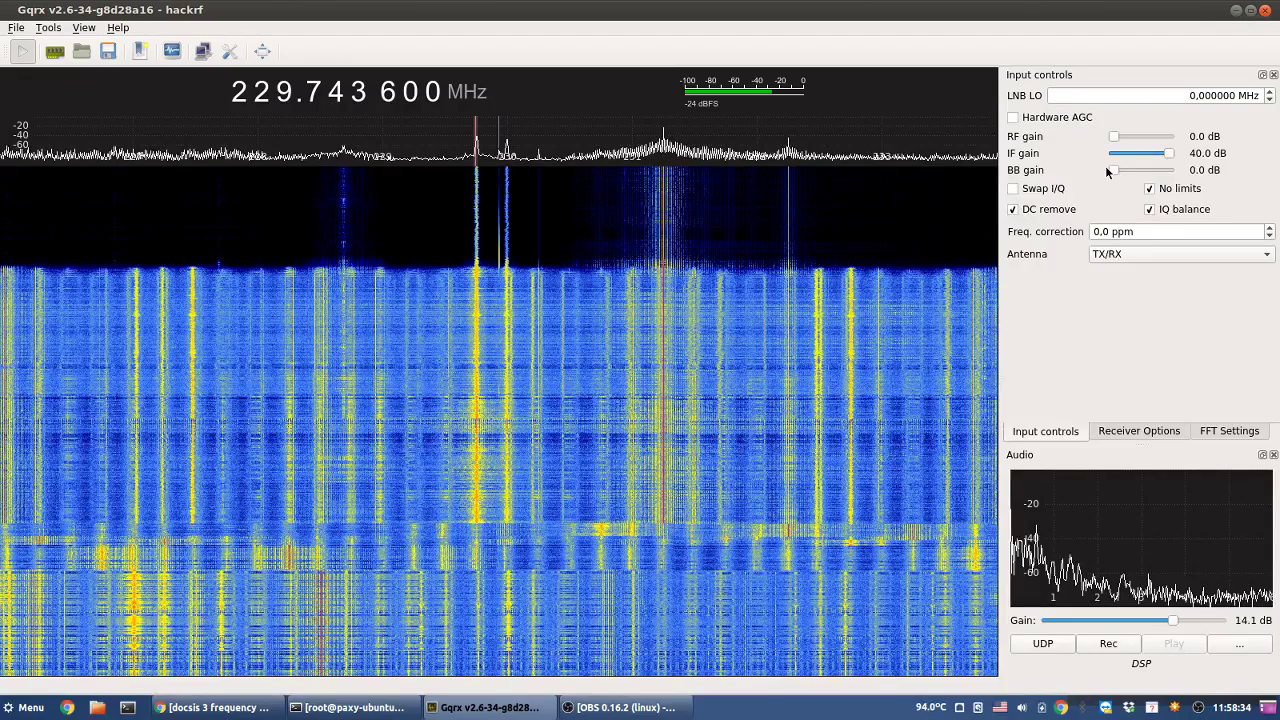
pyautogui.click(1122, 170)
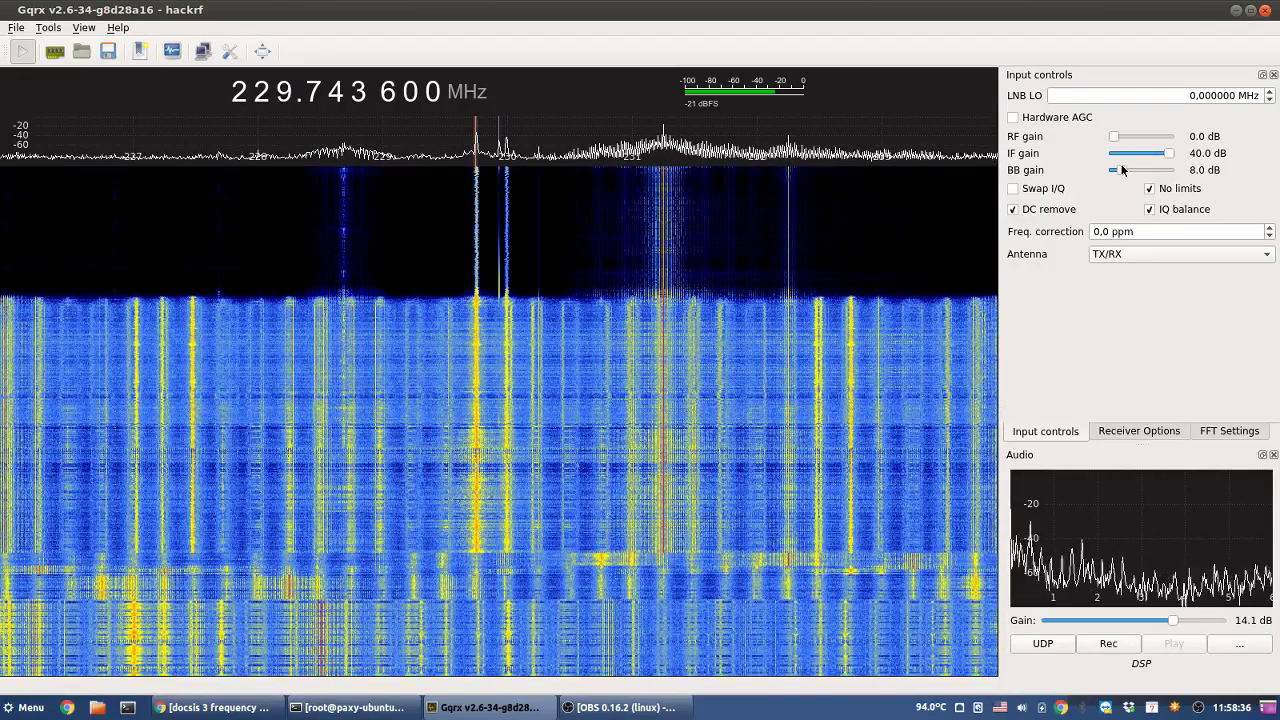
pyautogui.moveTo(1122, 170); pyautogui.dragTo(1125, 170)
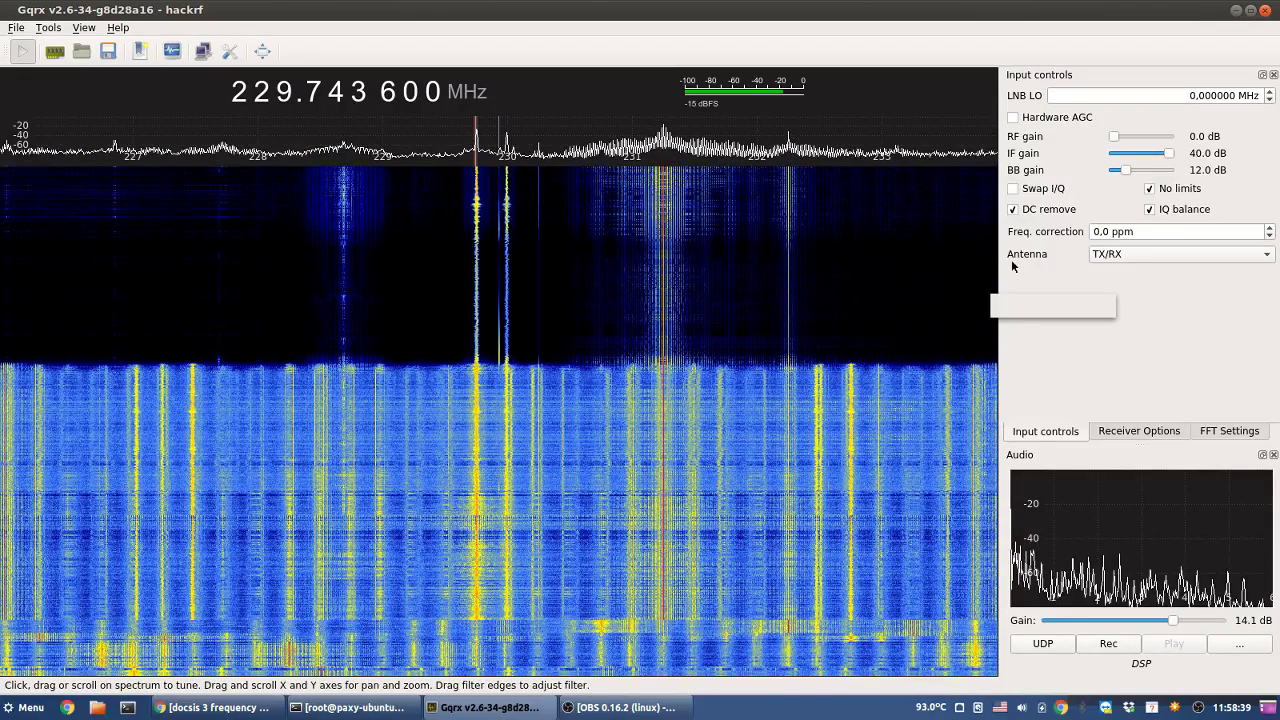
pyautogui.click(1139, 431)
pyautogui.click(1229, 431)
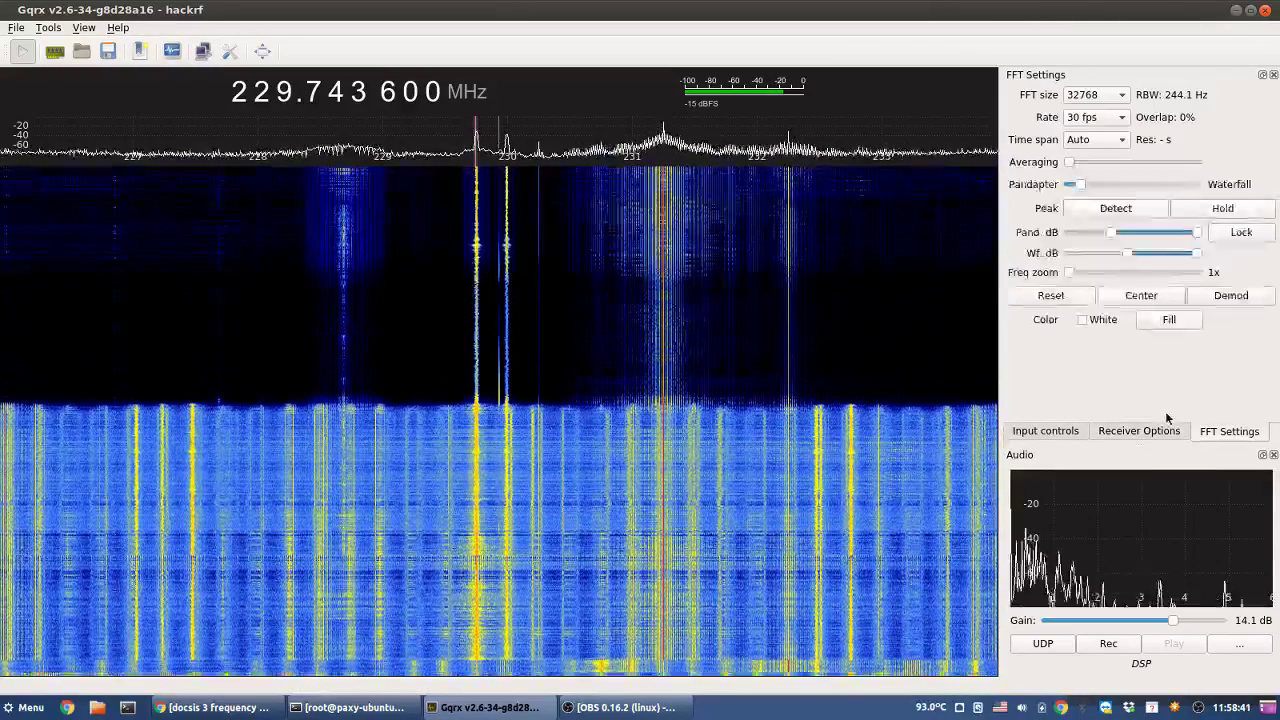
# - Drag the Wf. dB slider's lower handle left to lower the waterfall minimum
pyautogui.moveTo(1127, 253); pyautogui.dragTo(1080, 262)
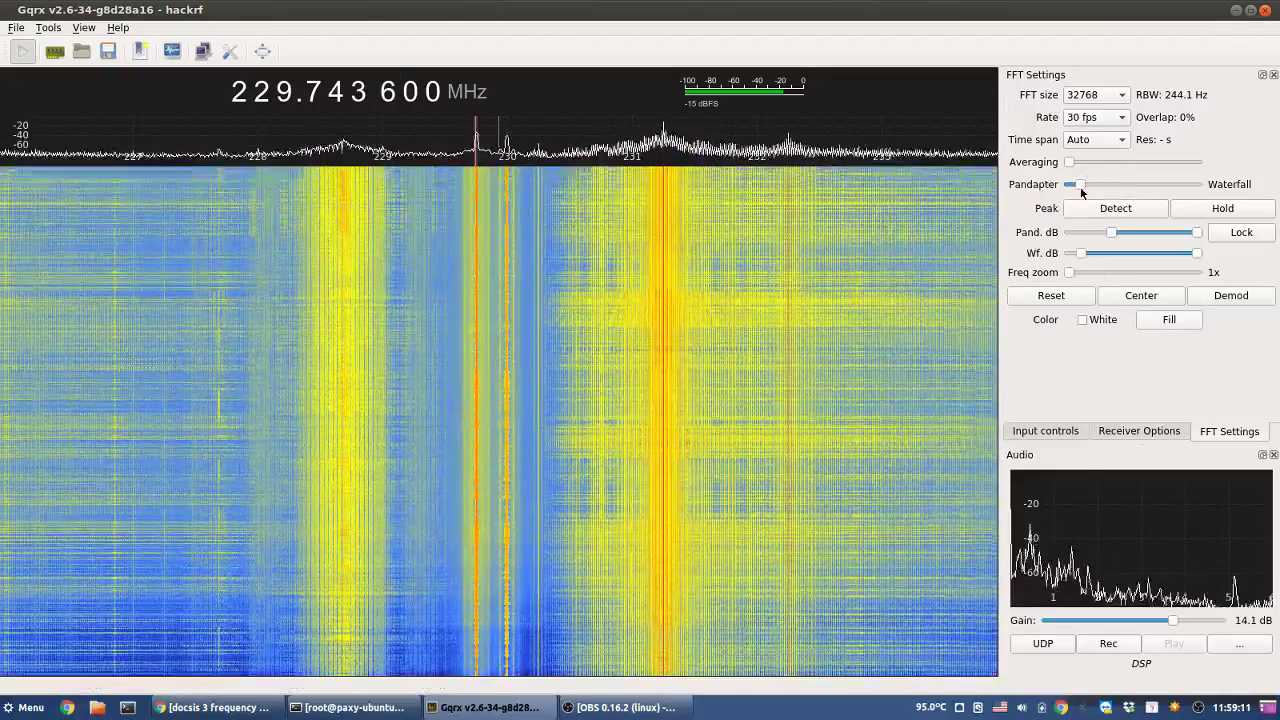
# - Clear the digits below the MHz place and raise the frequency to 234 MHz
pyautogui.rightClick(285, 91)
pyautogui.click(285, 88)
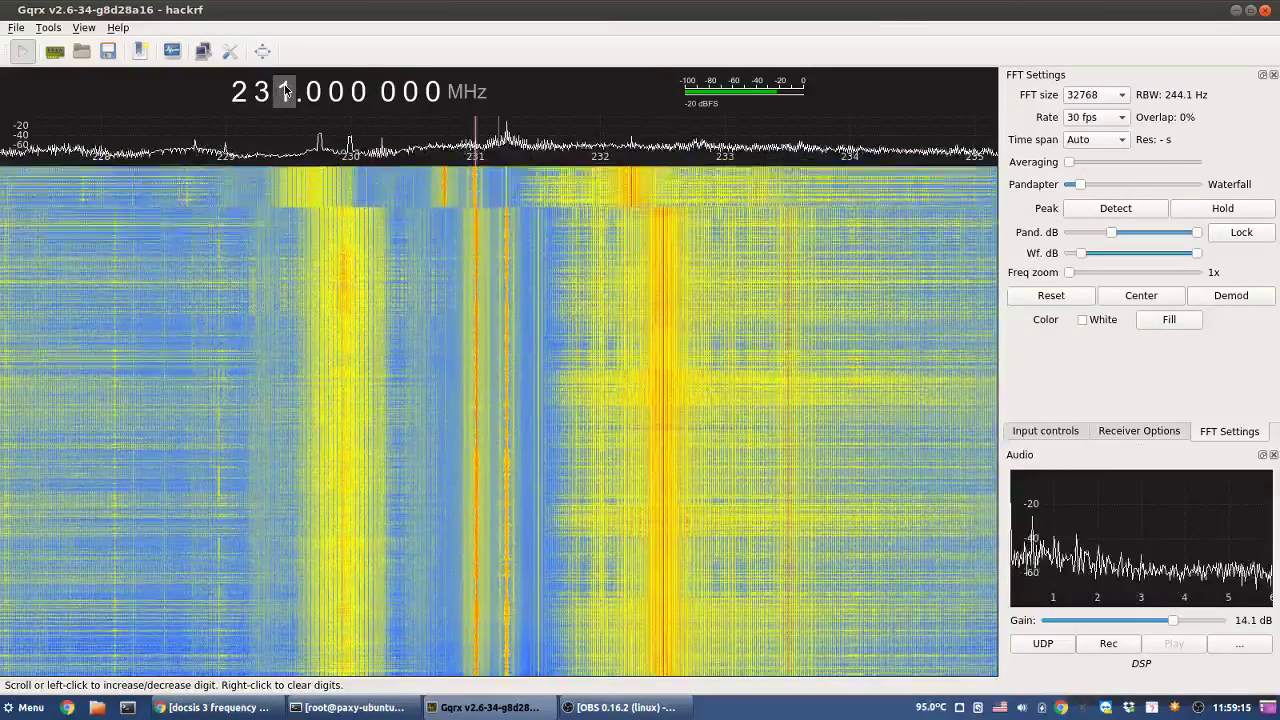
pyautogui.scroll(2, 285, 91)
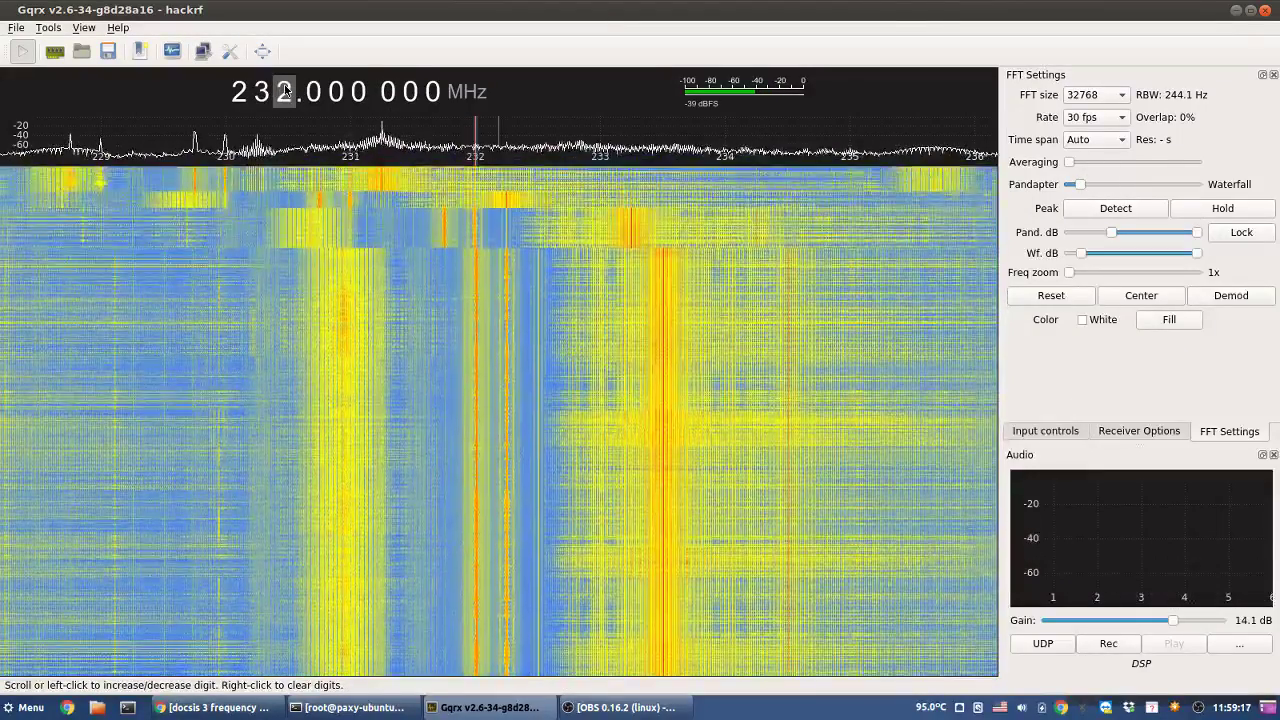
pyautogui.scroll(2, 285, 91)
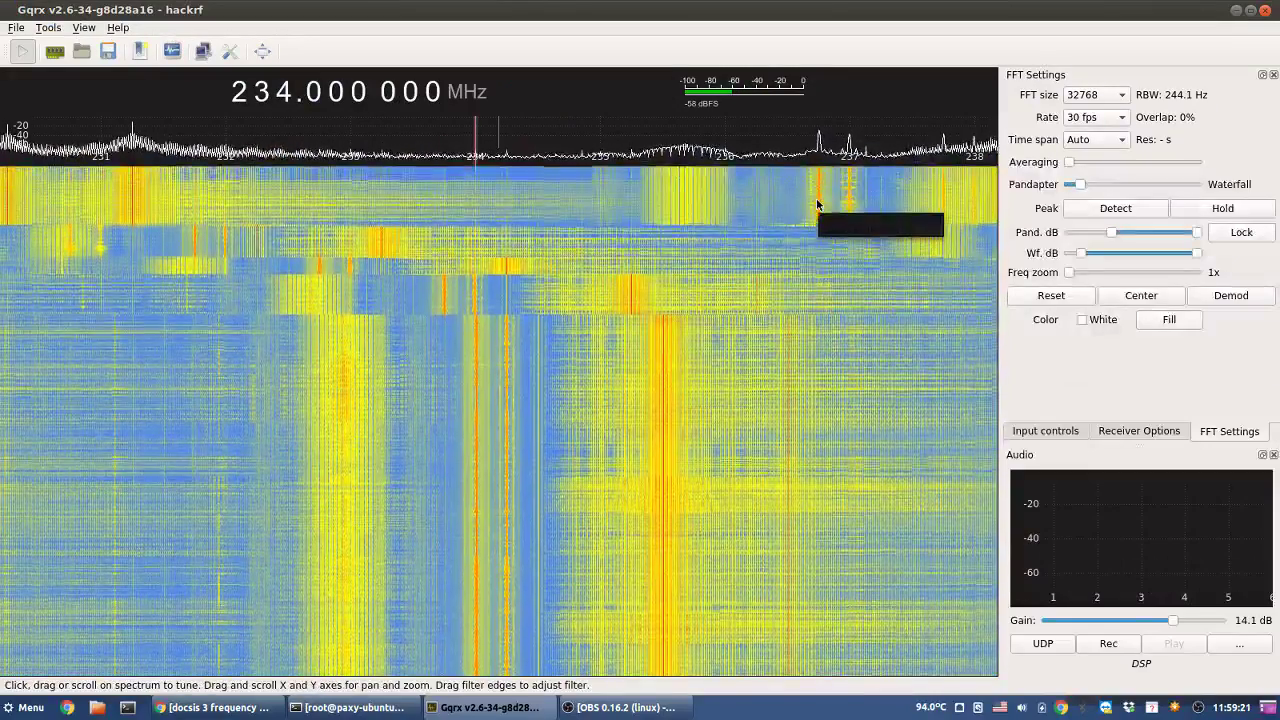
# - Tune onto the waterfall signal at 236.750 MHz
pyautogui.click(817, 204)
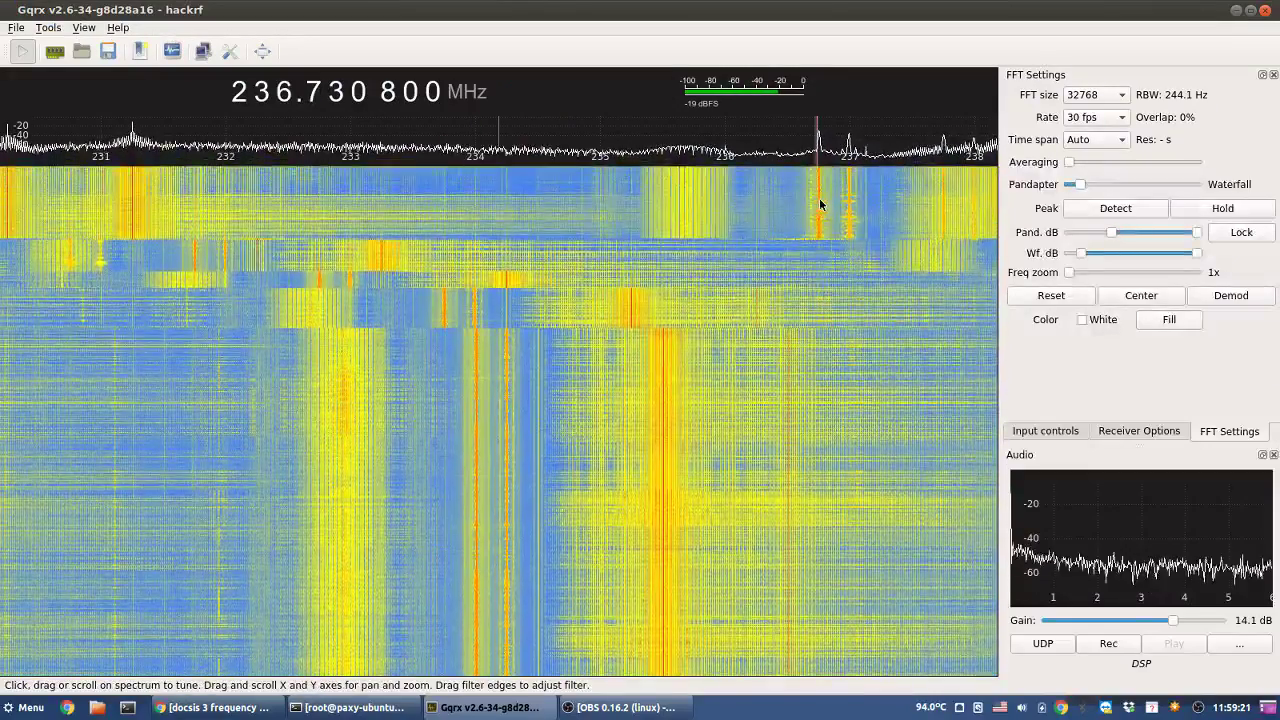
pyautogui.click(820, 202)
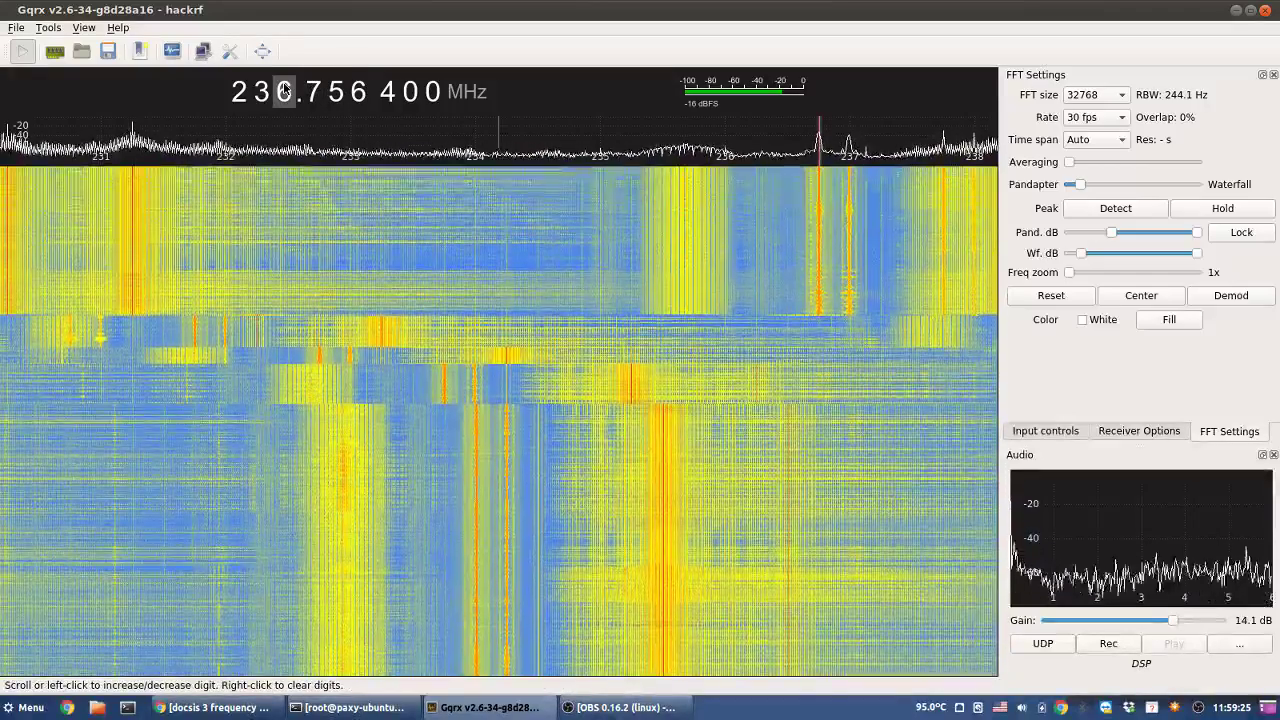
pyautogui.click(851, 206)
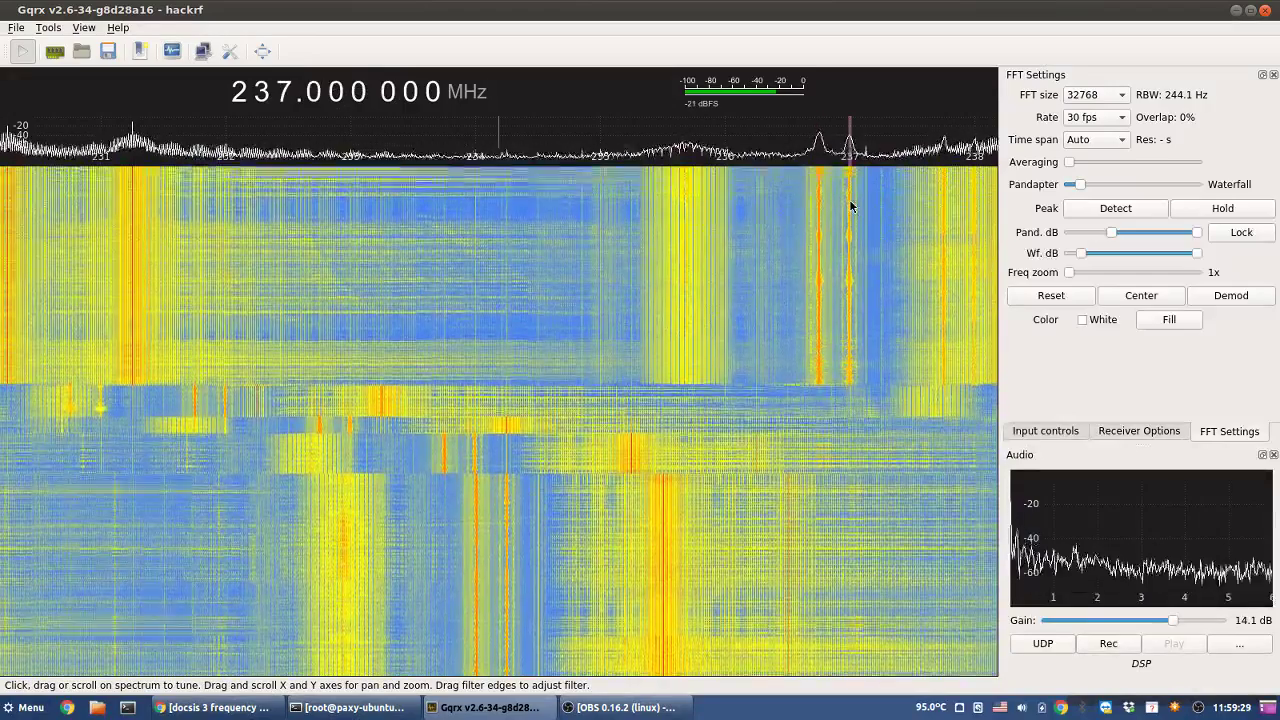
pyautogui.moveTo(822, 200); pyautogui.dragTo(819, 195)
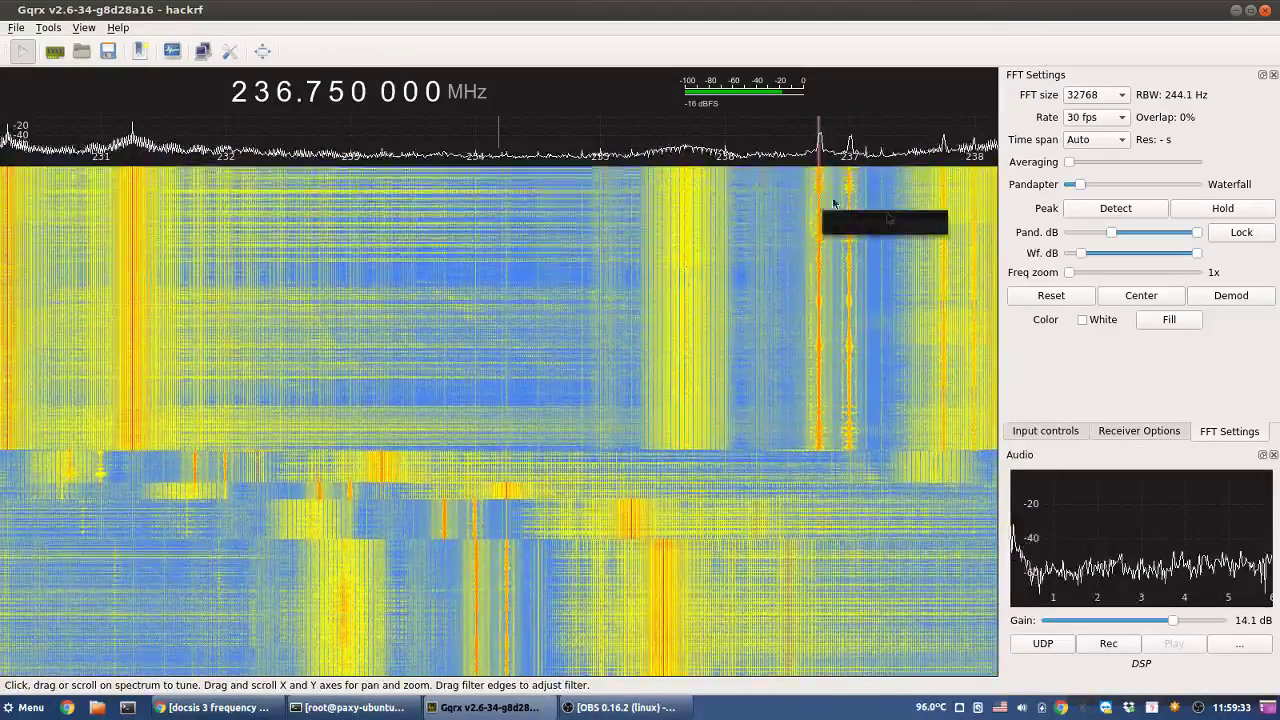
# - Set the receiver's demodulation mode to WFM (stereo) in Receiver Options
pyautogui.click(1149, 433)
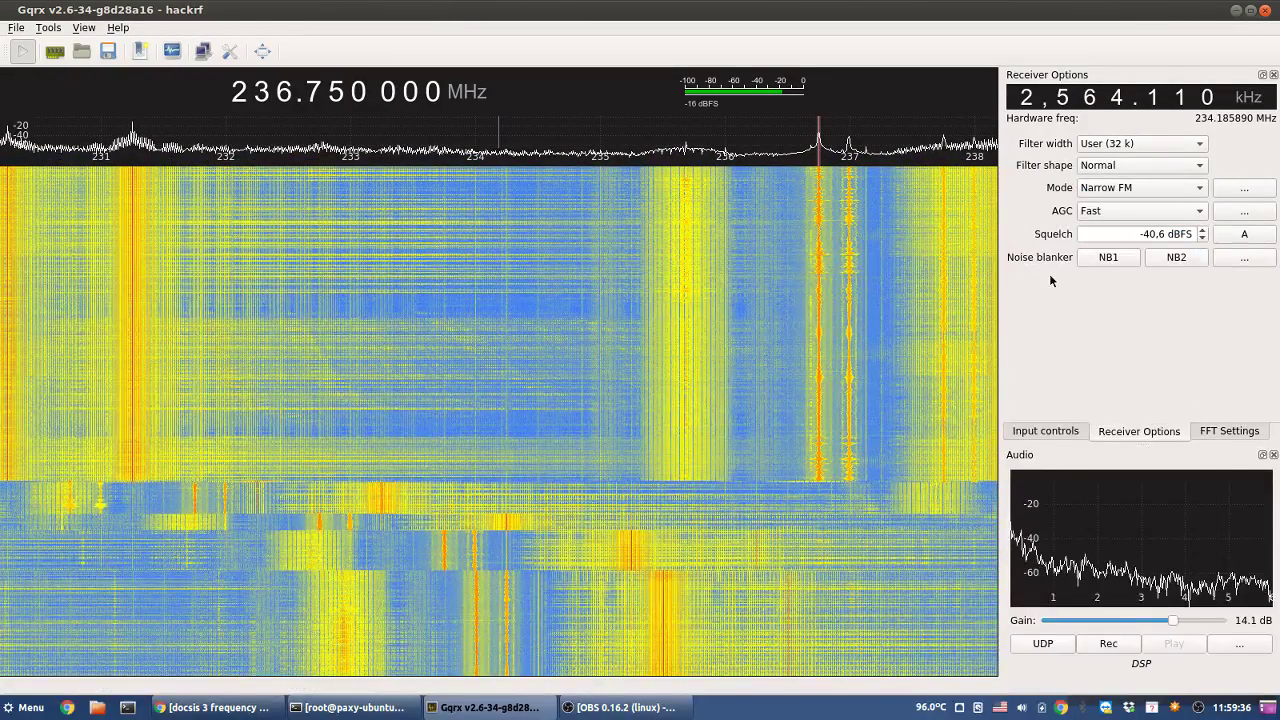
pyautogui.click(1129, 189)
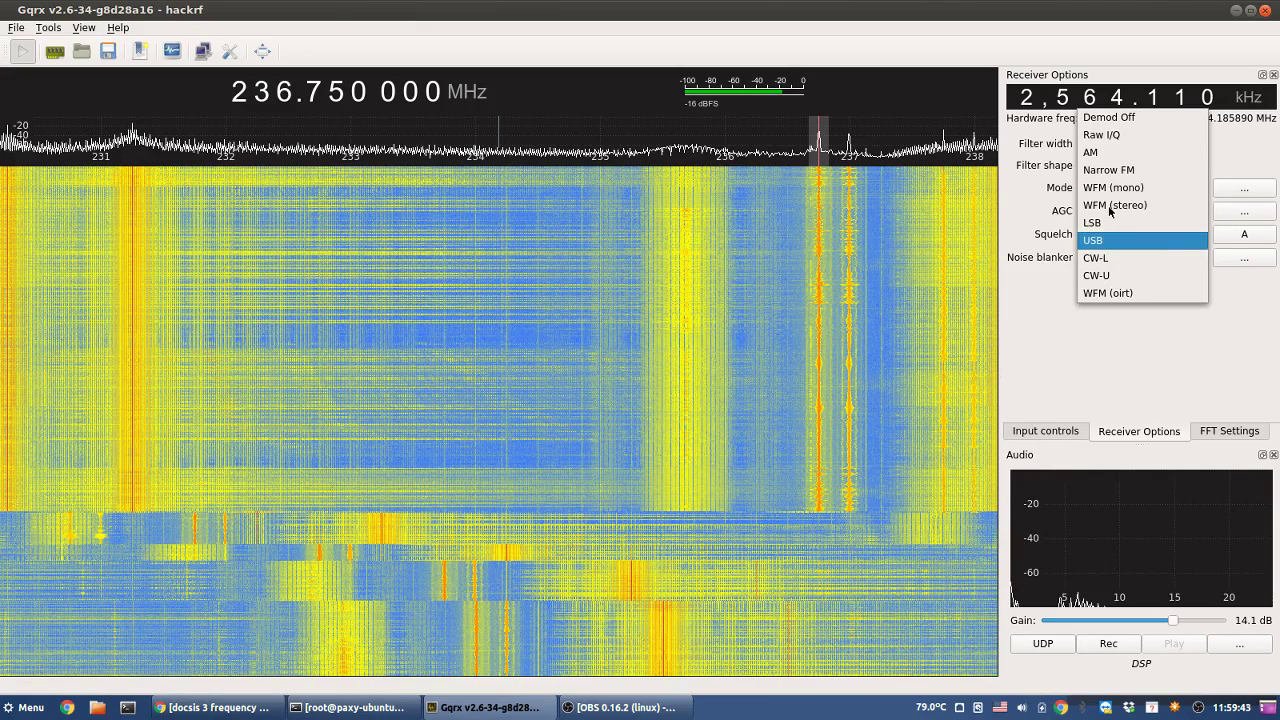
pyautogui.click(1109, 206)
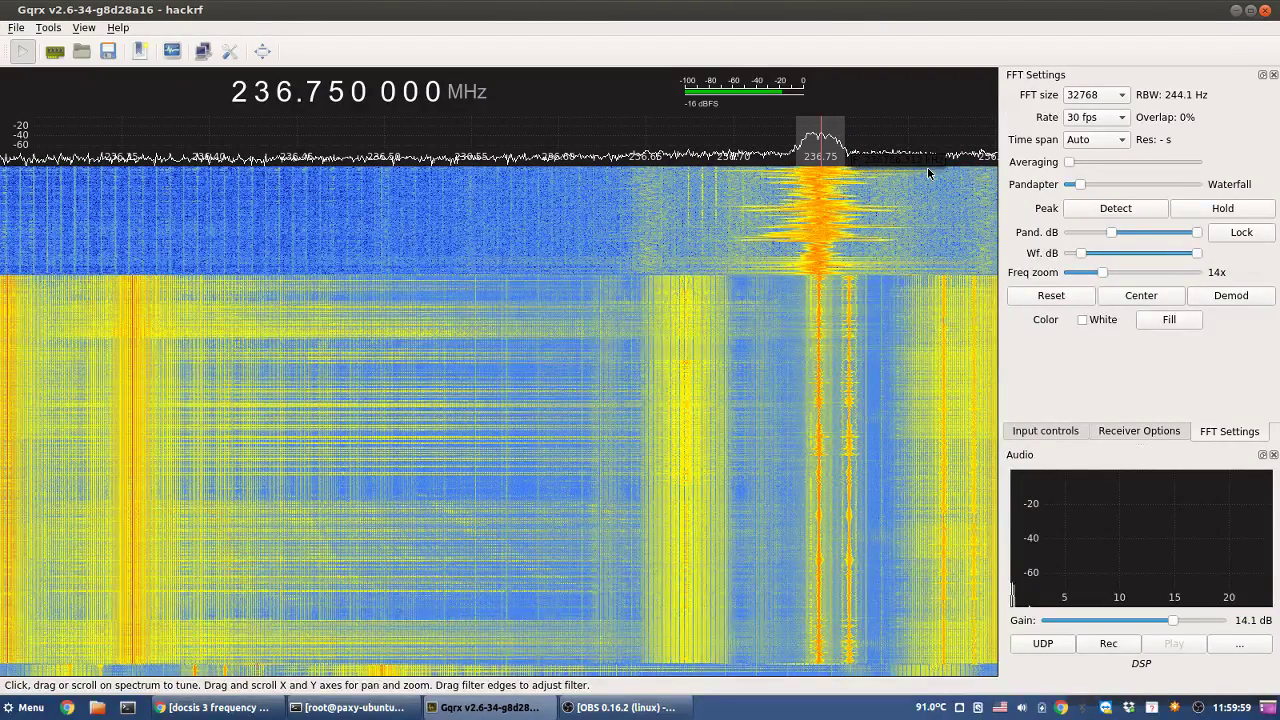
# - Raise the audio volume, choose Narrow FM, and set squelch to -30.2 dBFS
pyautogui.moveTo(1172, 620); pyautogui.dragTo(1198, 620)
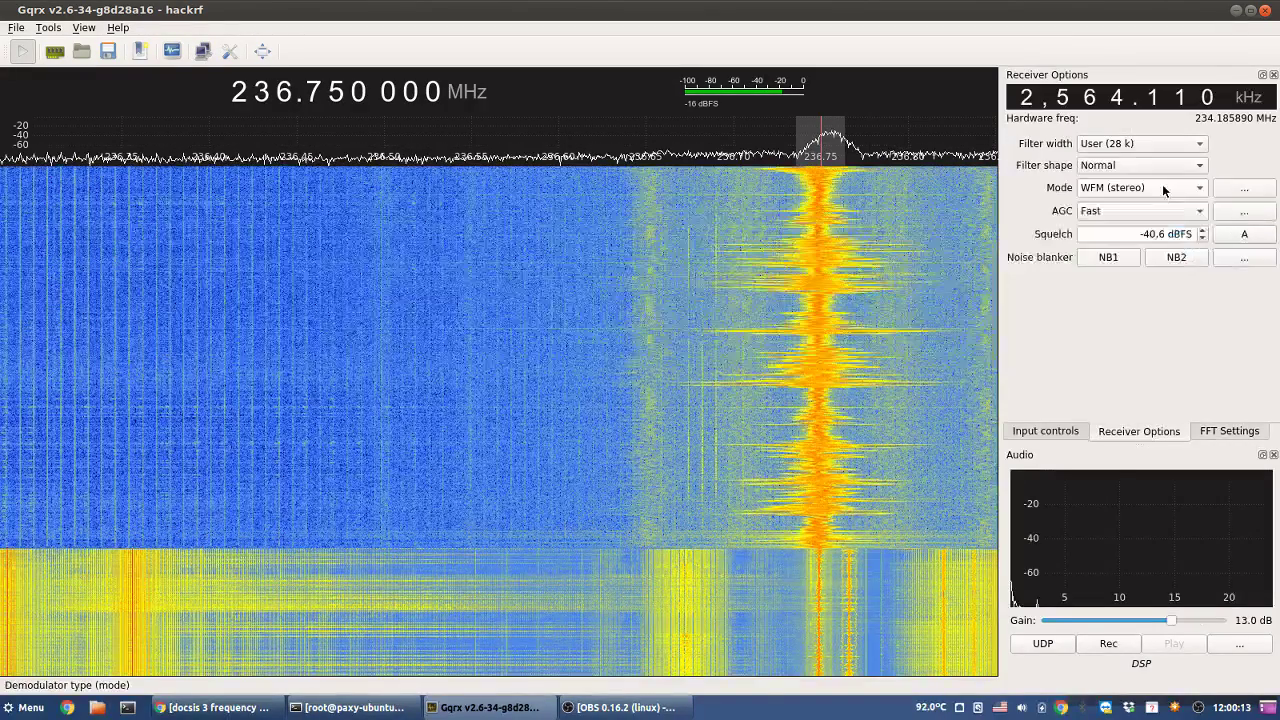
pyautogui.click(1163, 187)
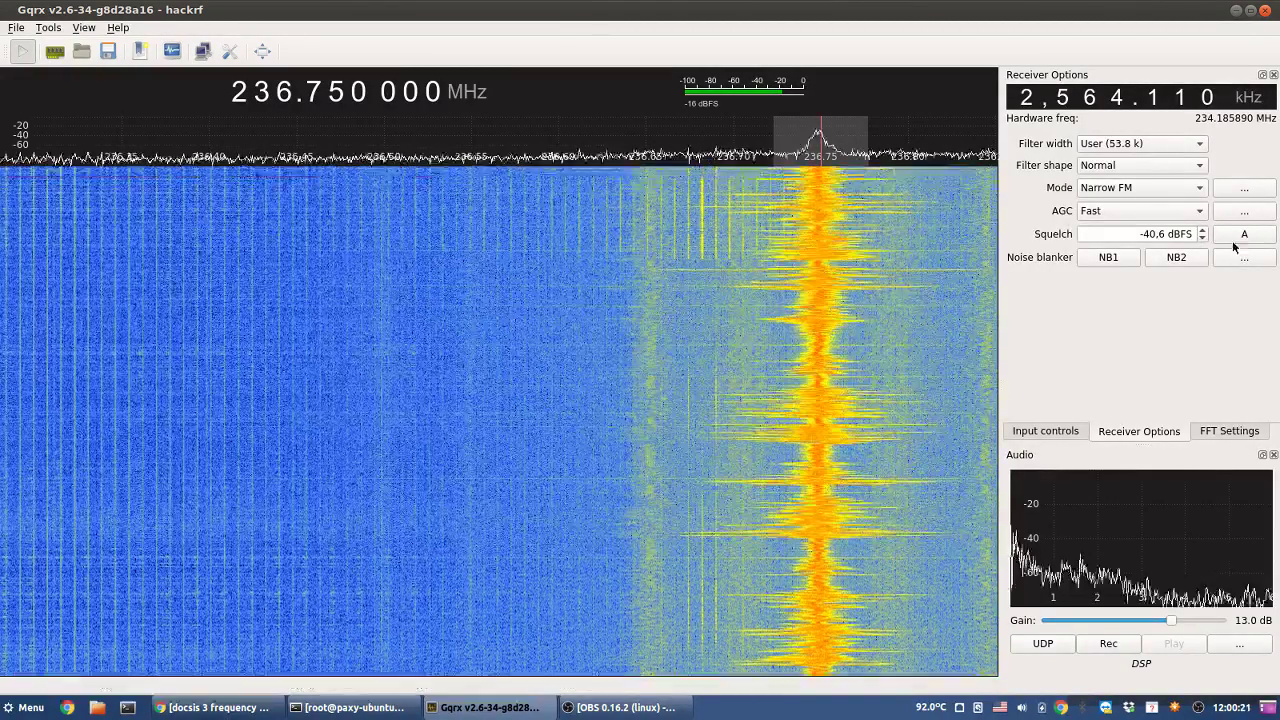
pyautogui.click(1244, 235)
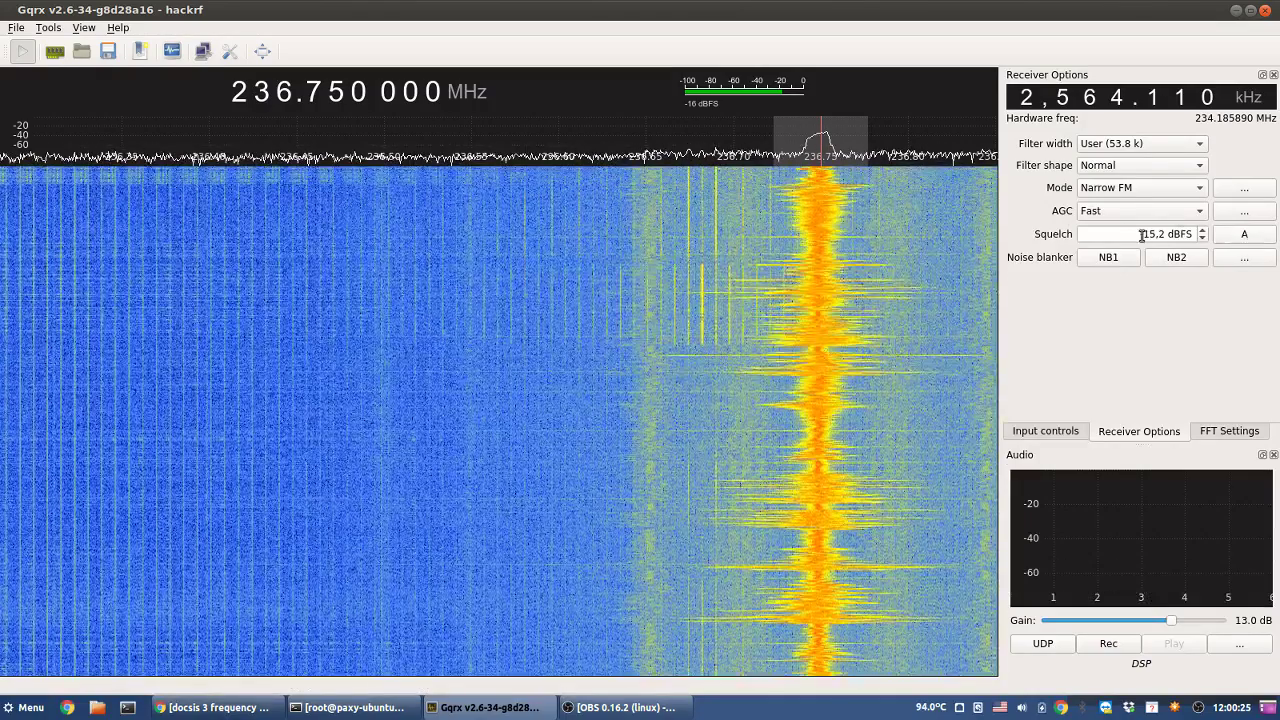
pyautogui.scroll(-7, 1141, 235)
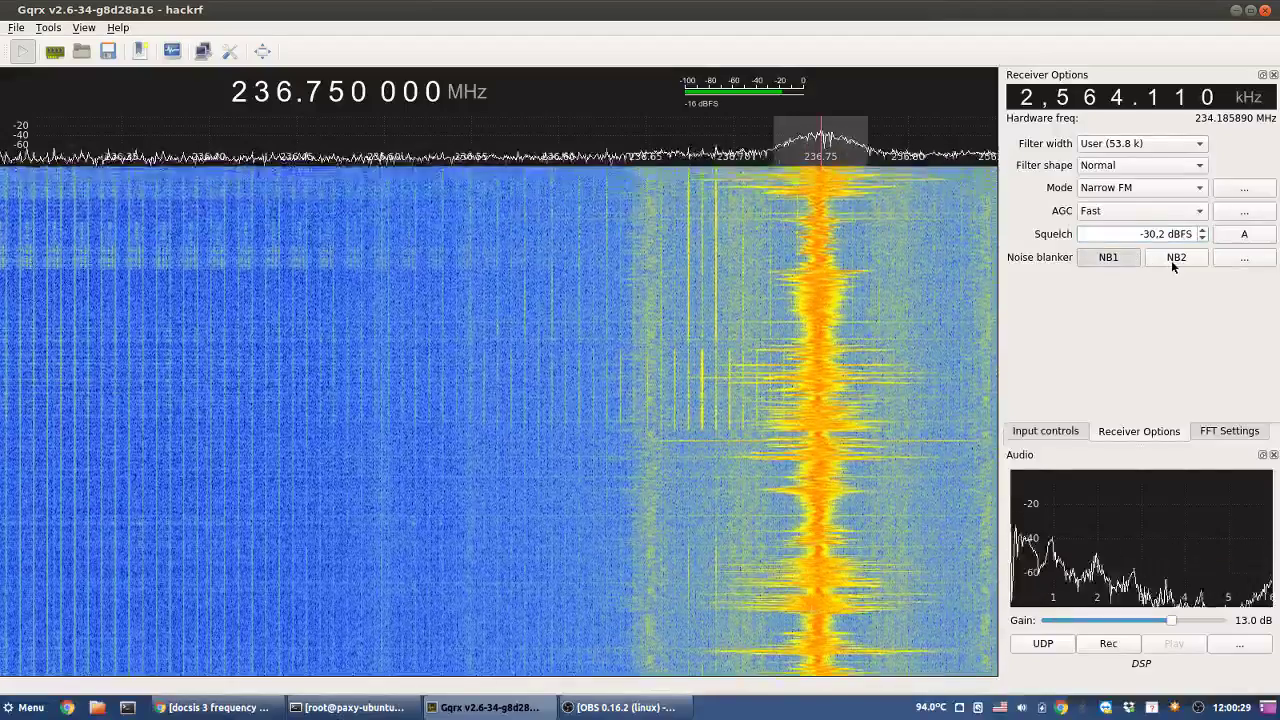
# - Turn AGC off and zoom the FFT spectrum back out to 1x
pyautogui.click(1166, 215)
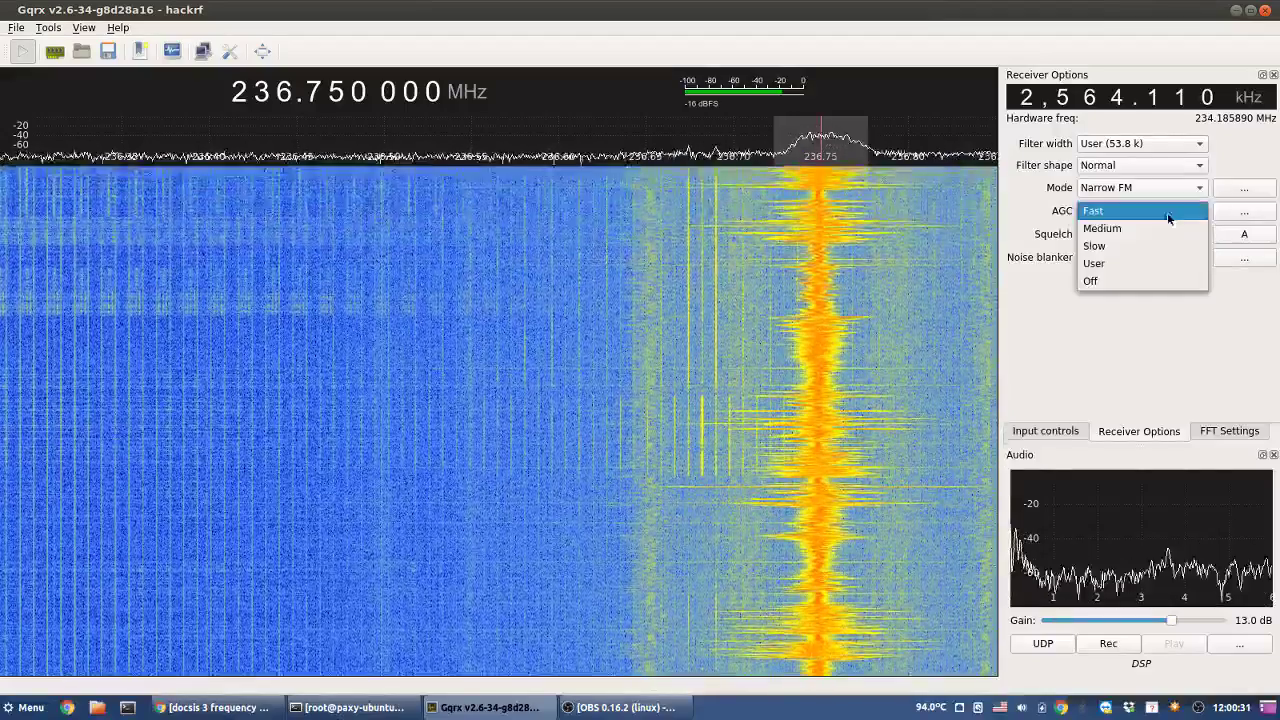
pyautogui.click(1112, 278)
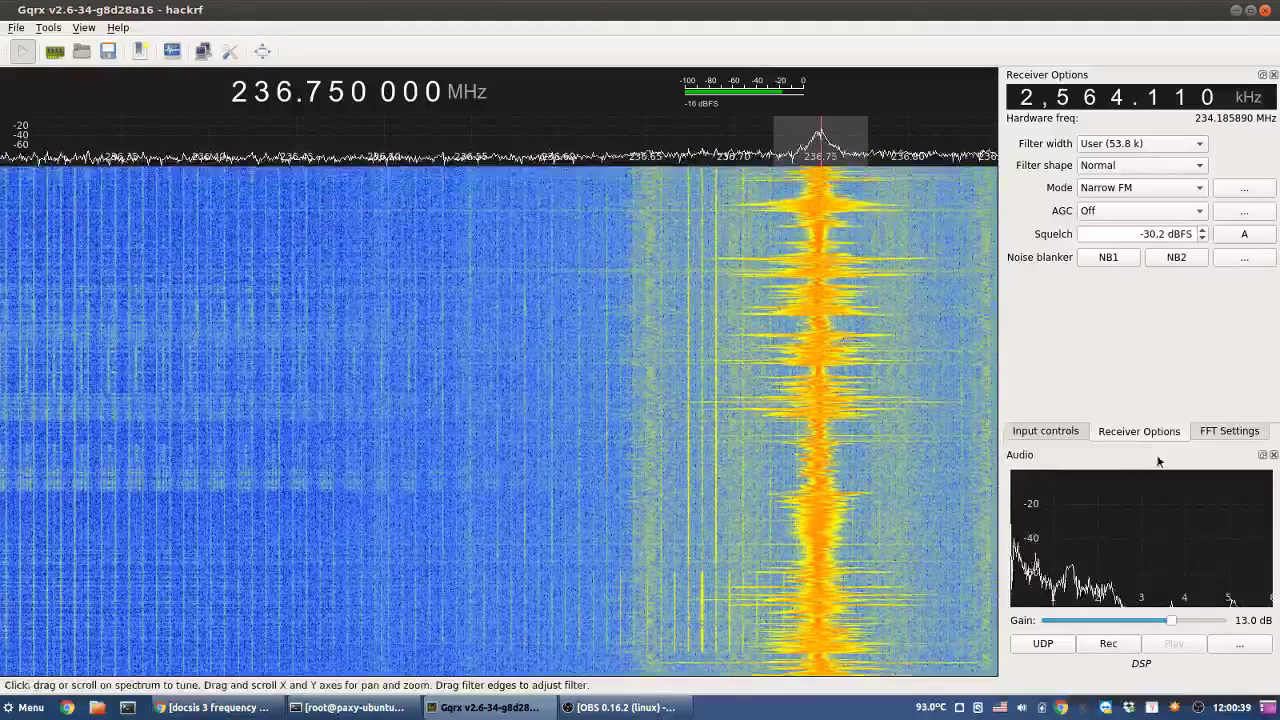
pyautogui.click(1205, 430)
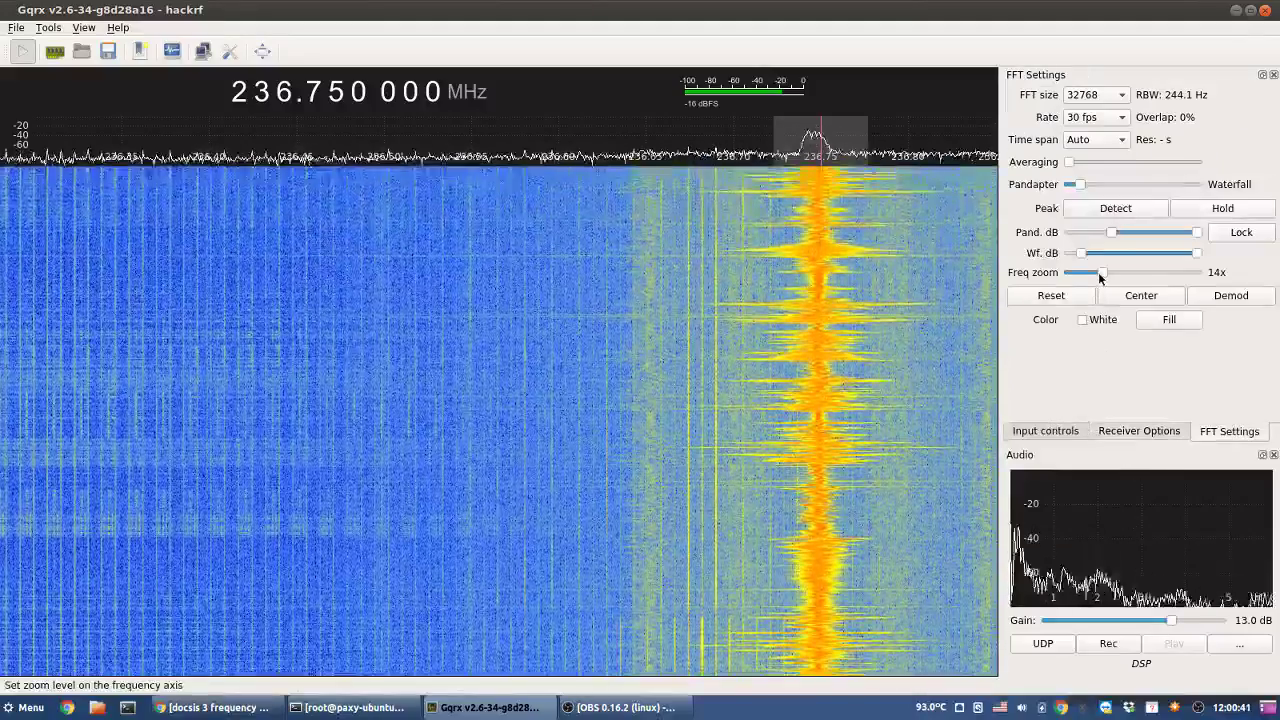
pyautogui.moveTo(1102, 272); pyautogui.dragTo(1040, 278)
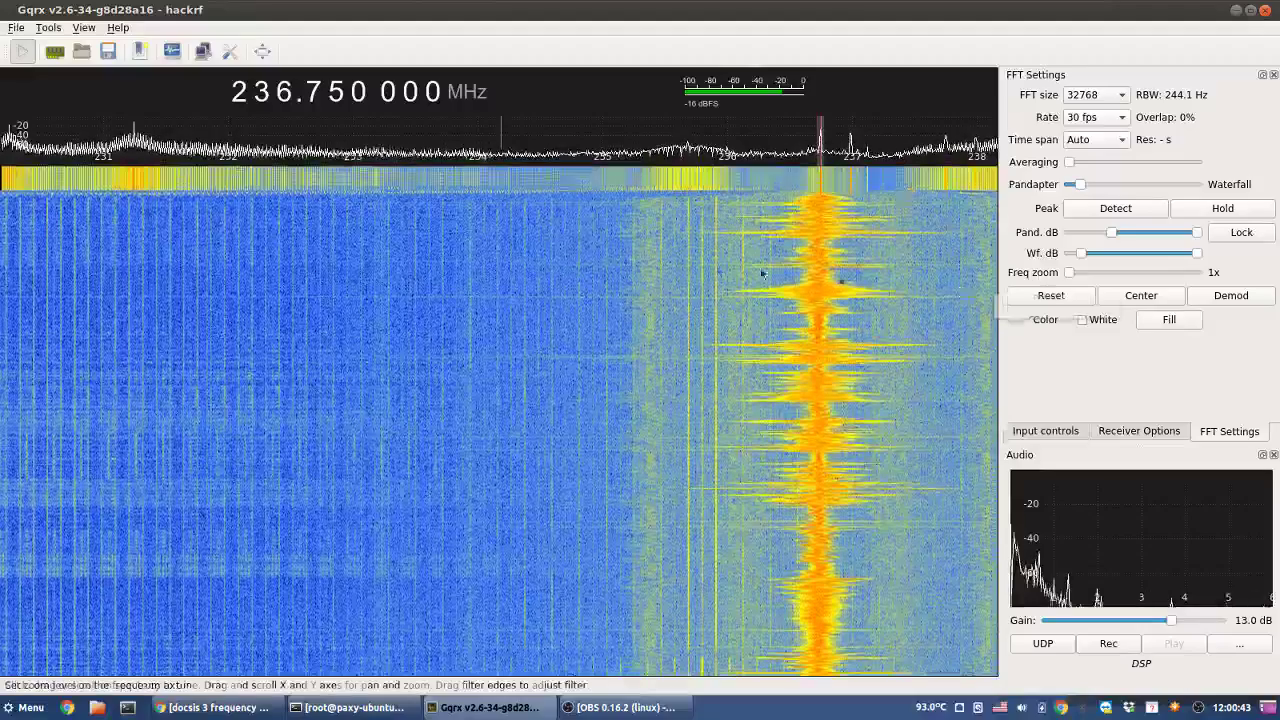
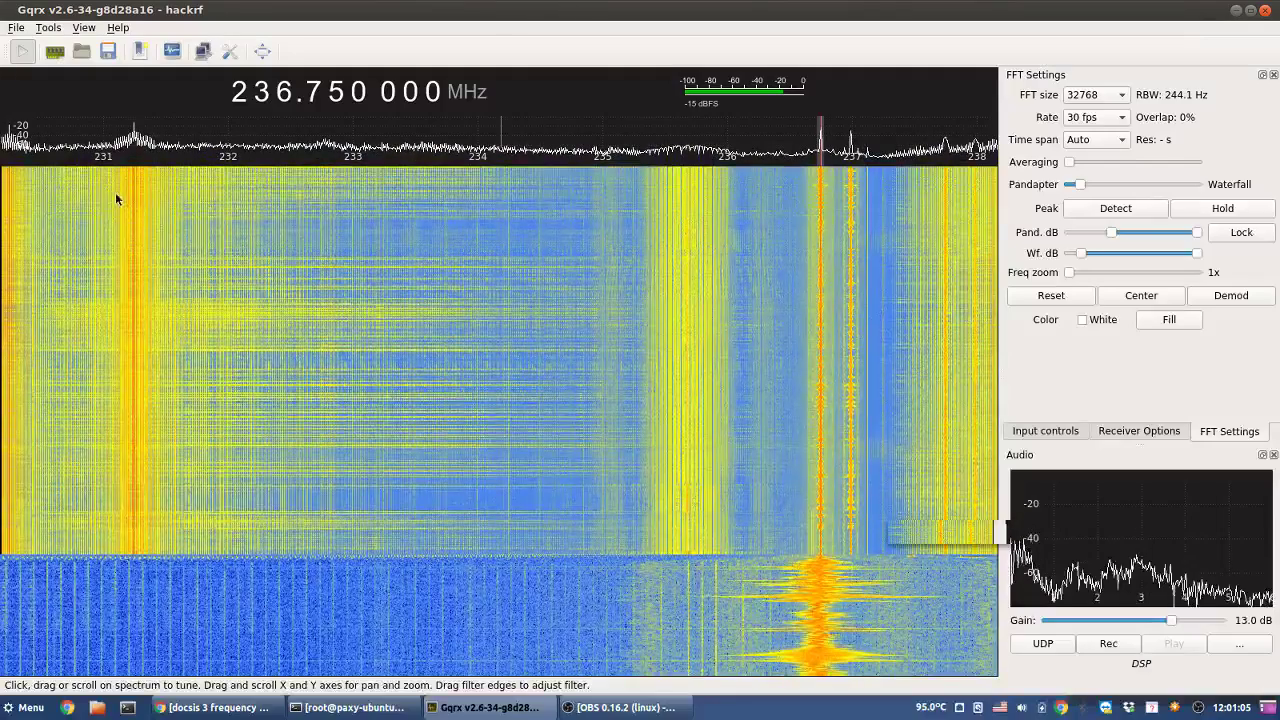
# - Tune onto the 236.743 400 MHz carrier below 237 MHz, then briefly view the browser's DOCSIS image
pyautogui.moveTo(133, 190)
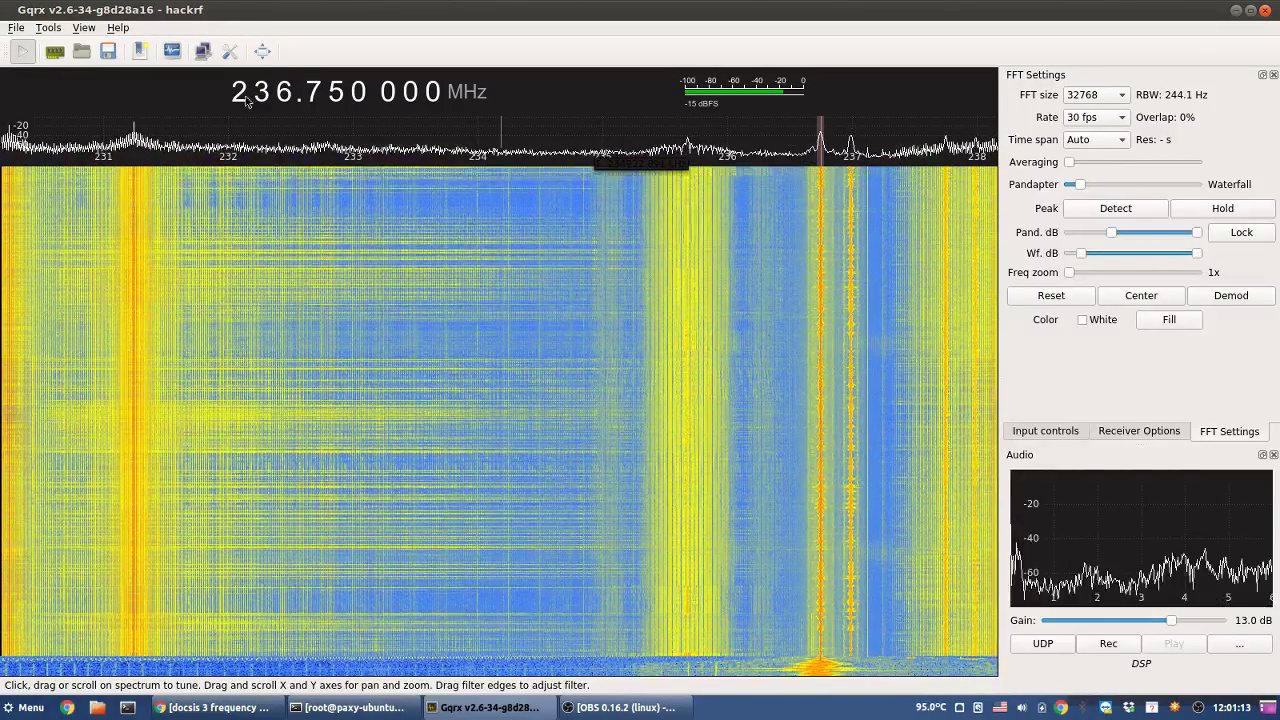
pyautogui.scroll(-1, 283, 93)
pyautogui.rightClick(283, 93)
pyautogui.scroll(6, 283, 93)
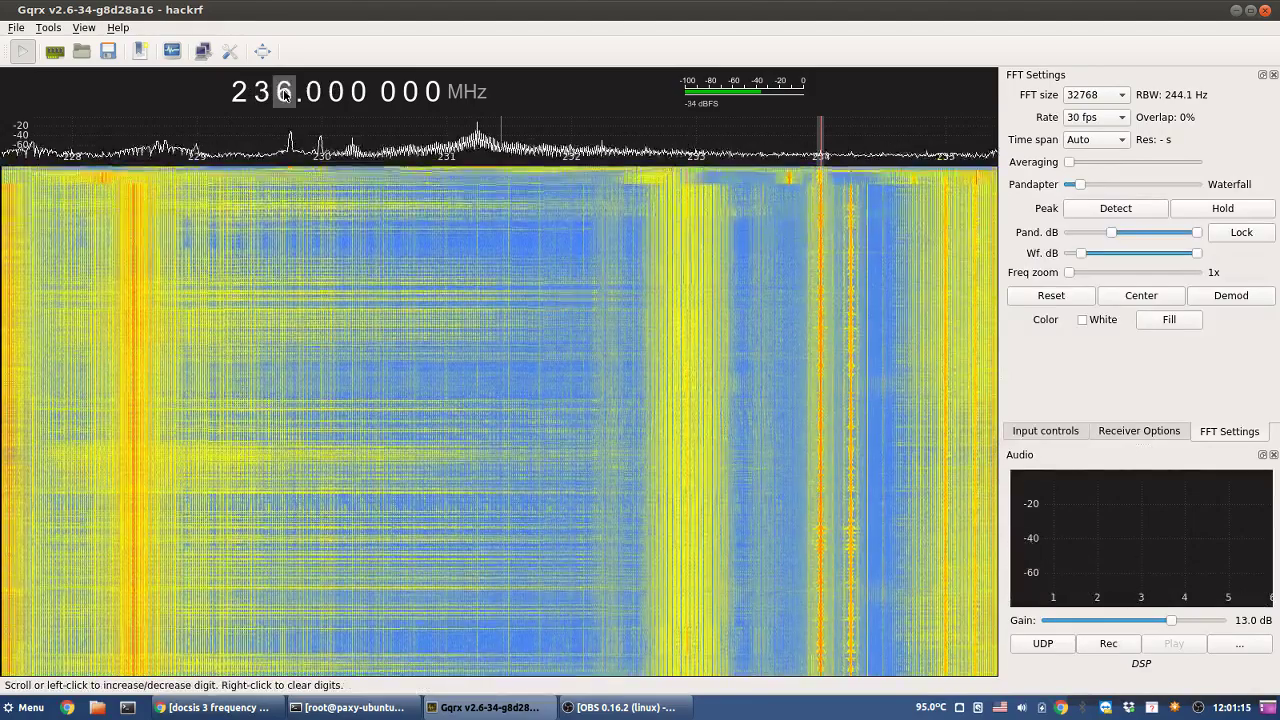
pyautogui.scroll(4, 283, 93)
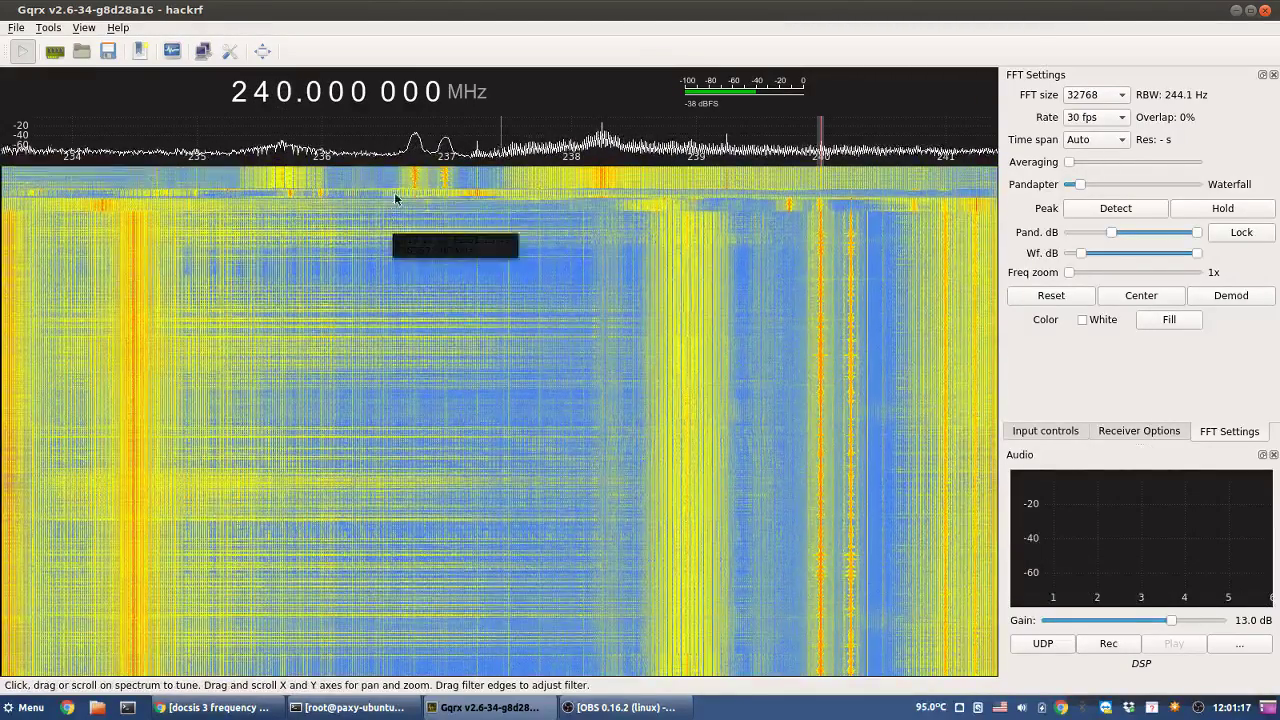
pyautogui.click(414, 190)
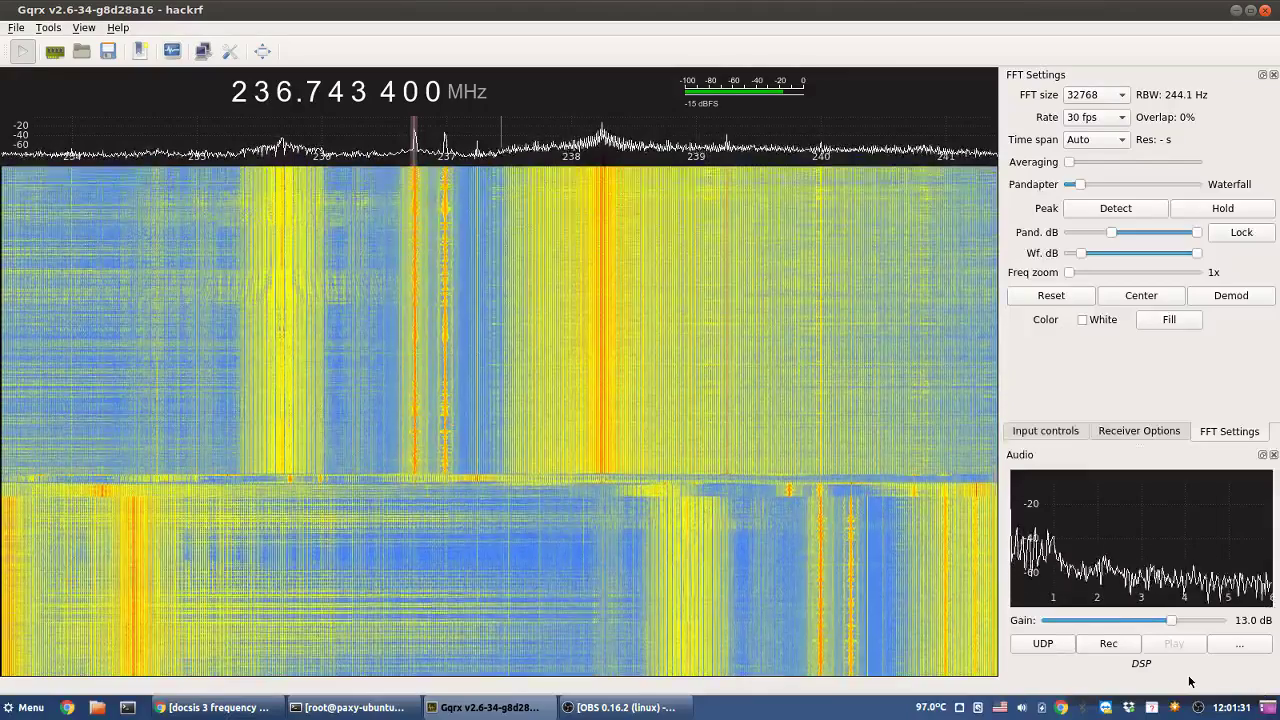
pyautogui.click(228, 711)
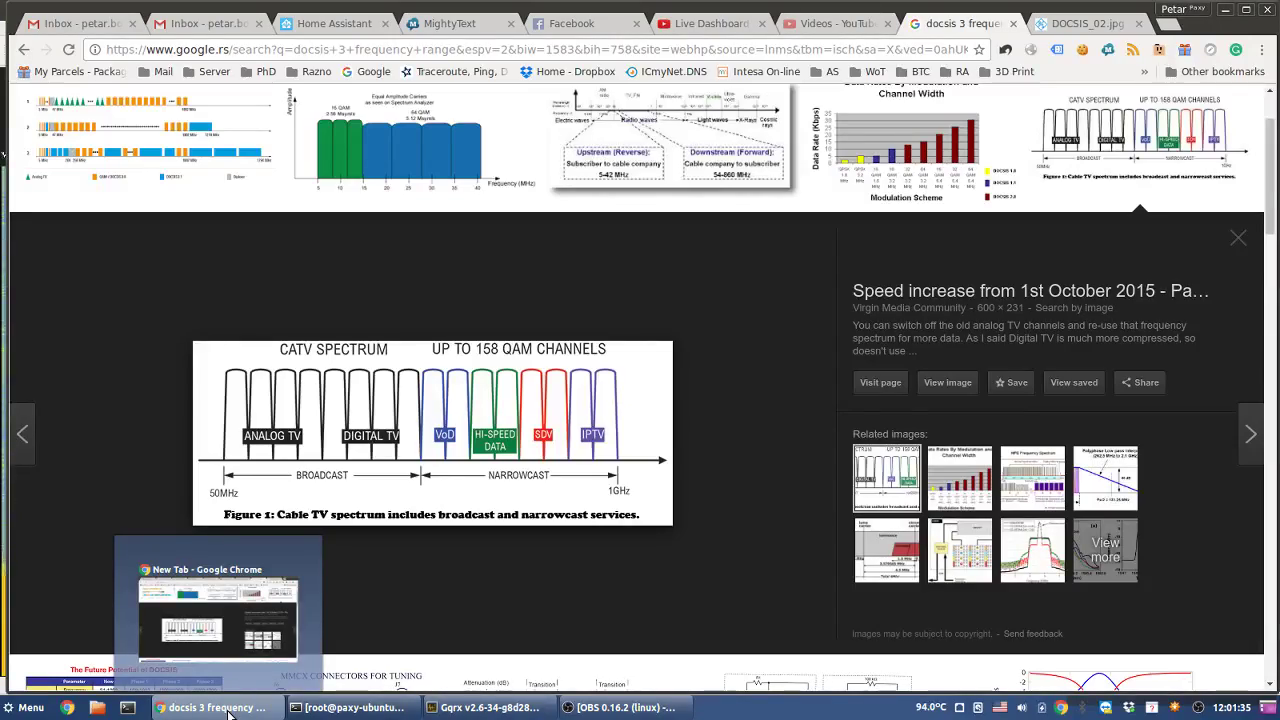
pyautogui.click(228, 711)
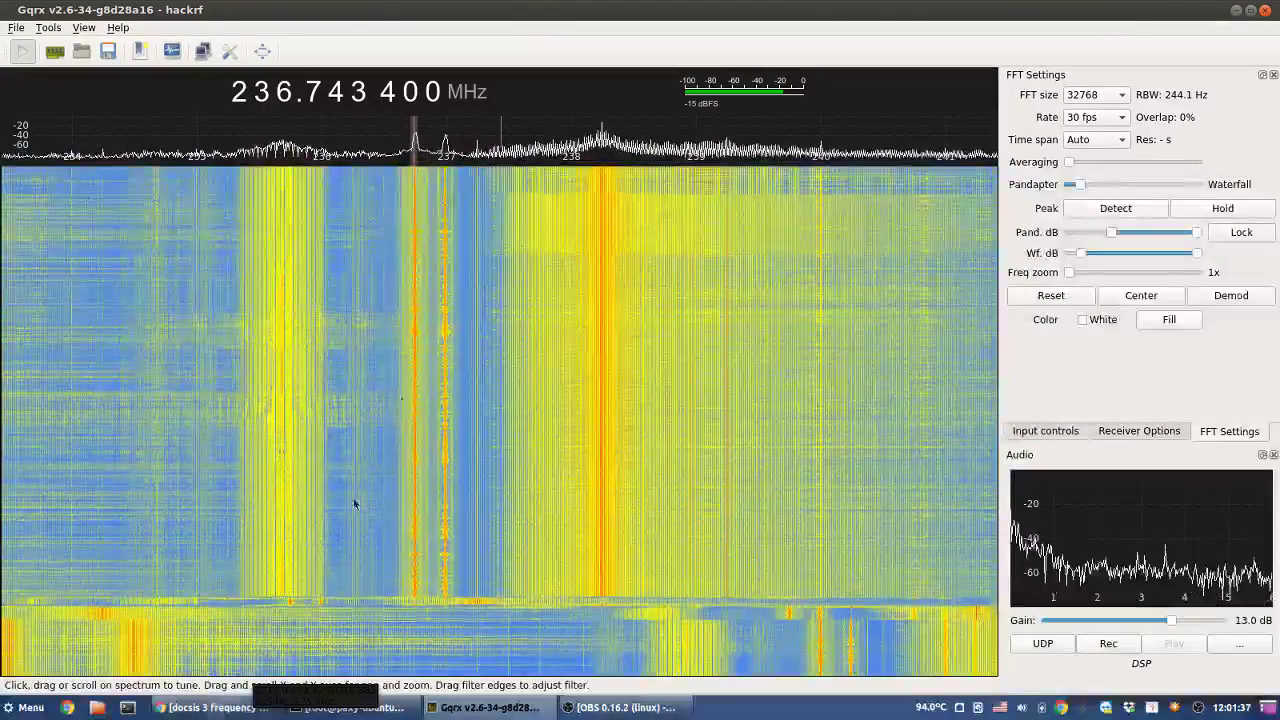
# - Step the frequency up to 242 MHz and tune onto the carrier at 243.743 600 MHz
pyautogui.click(289, 91)
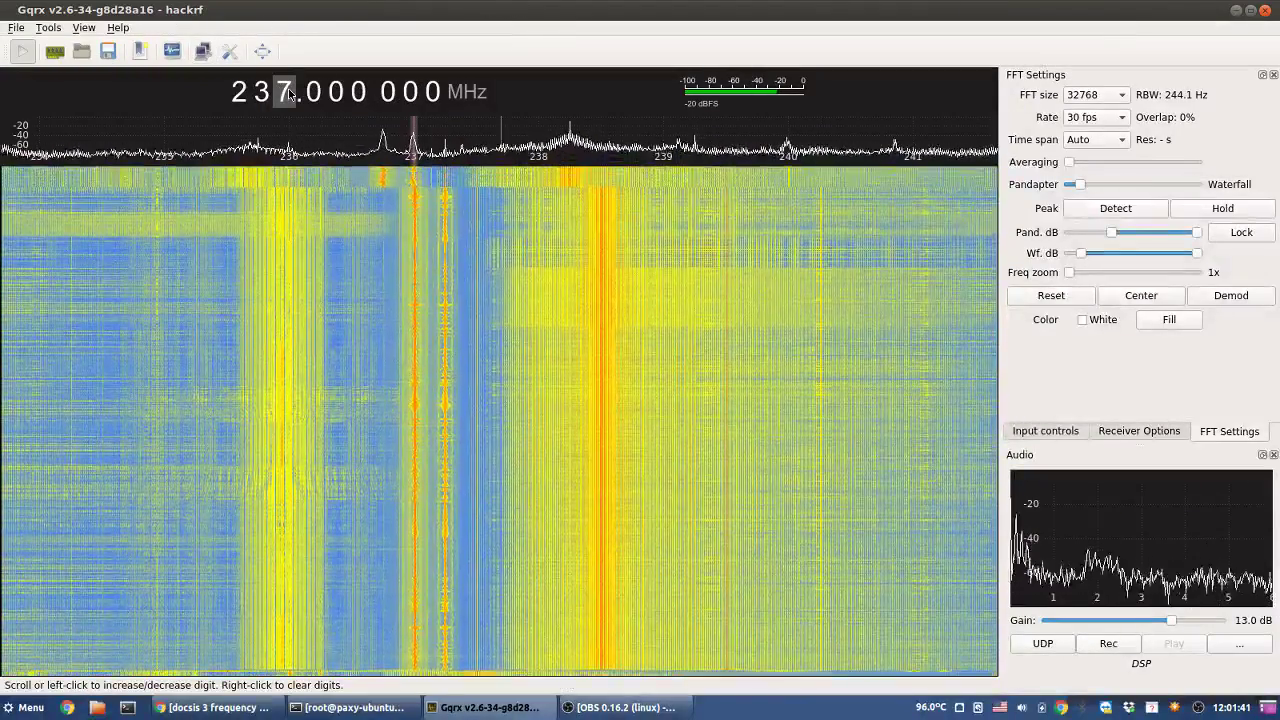
pyautogui.click(289, 91)
pyautogui.click(289, 91)
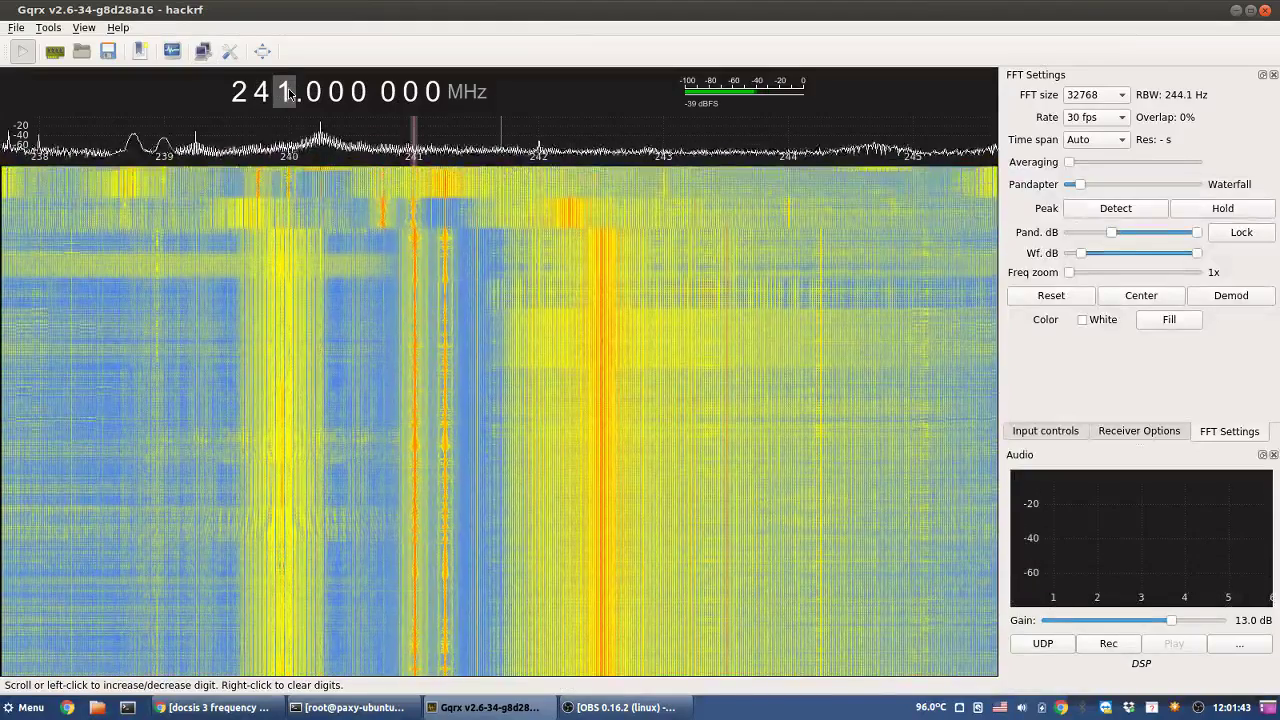
pyautogui.click(289, 91)
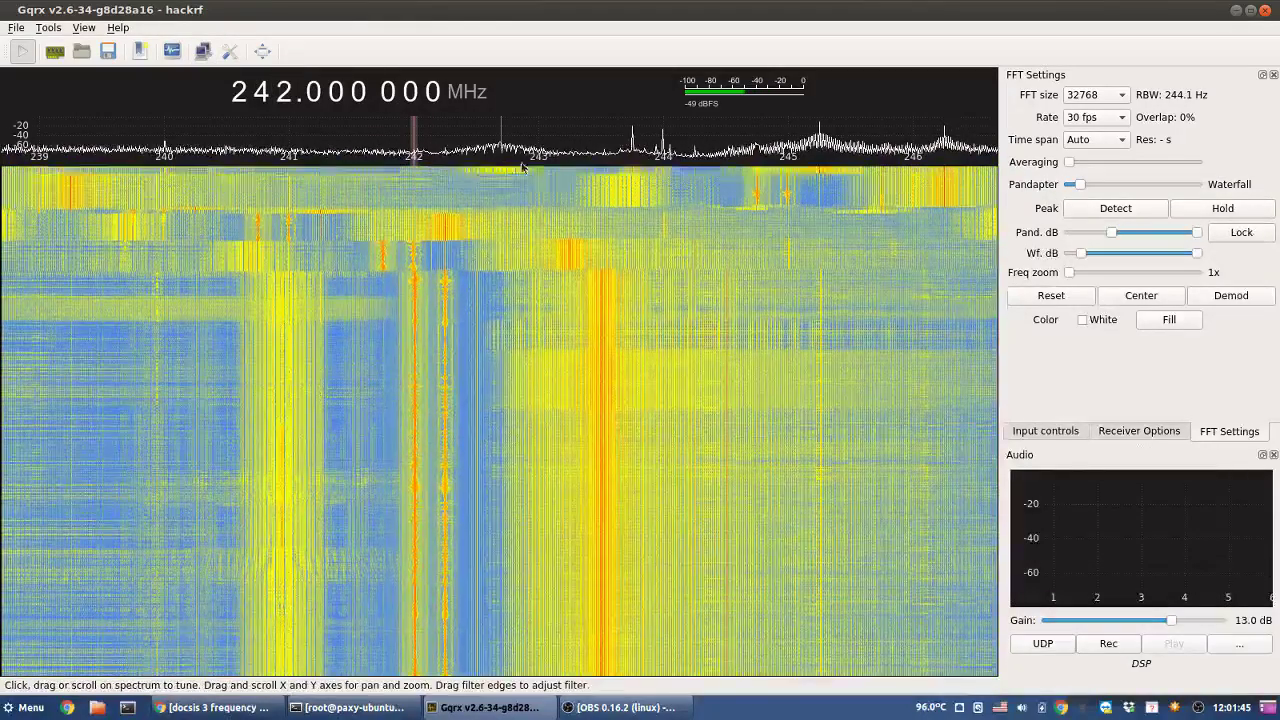
pyautogui.click(662, 186)
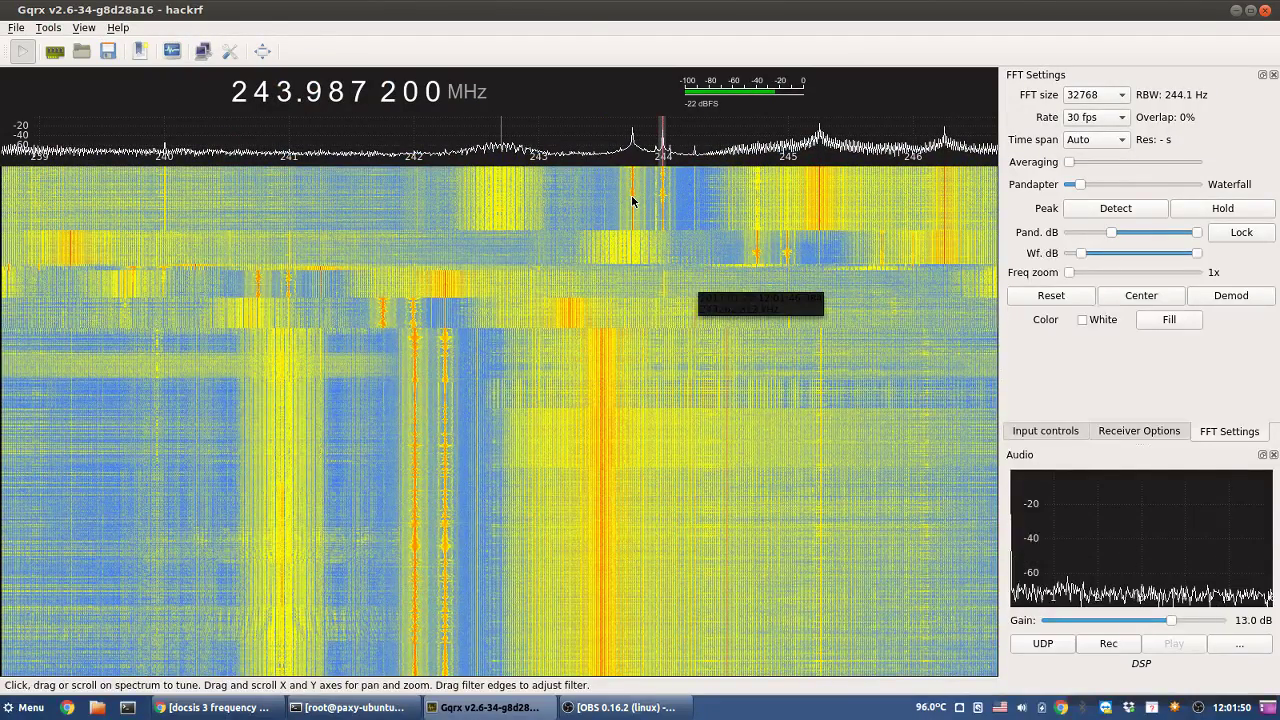
pyautogui.click(631, 194)
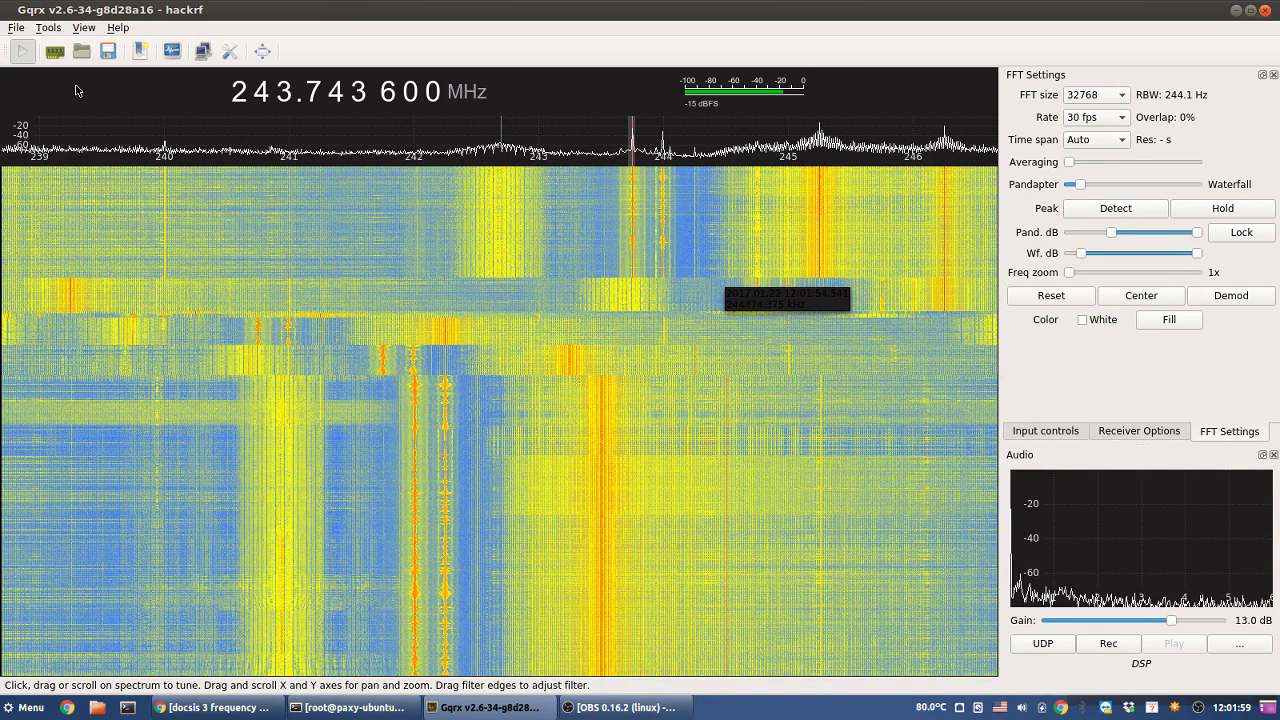
# - Check the I/O device decimation, leave it at None, and tune beside the 244 MHz carriers
pyautogui.click(57, 53)
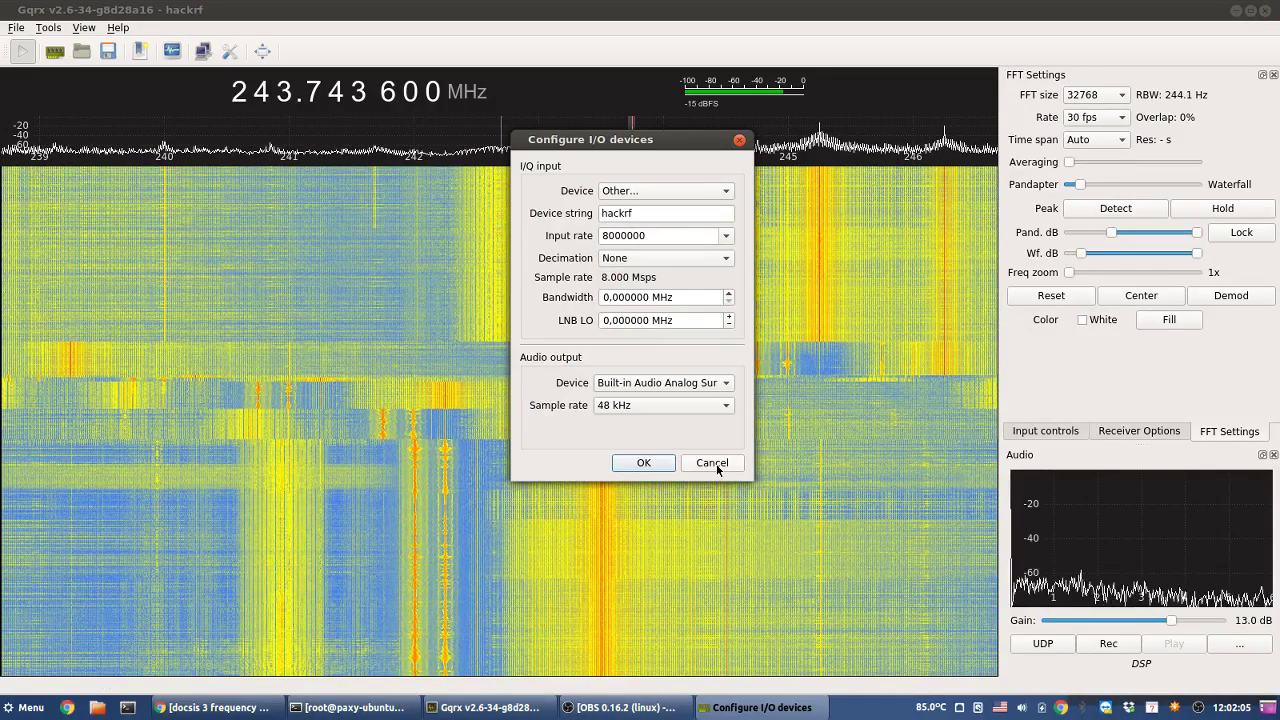
pyautogui.click(672, 258)
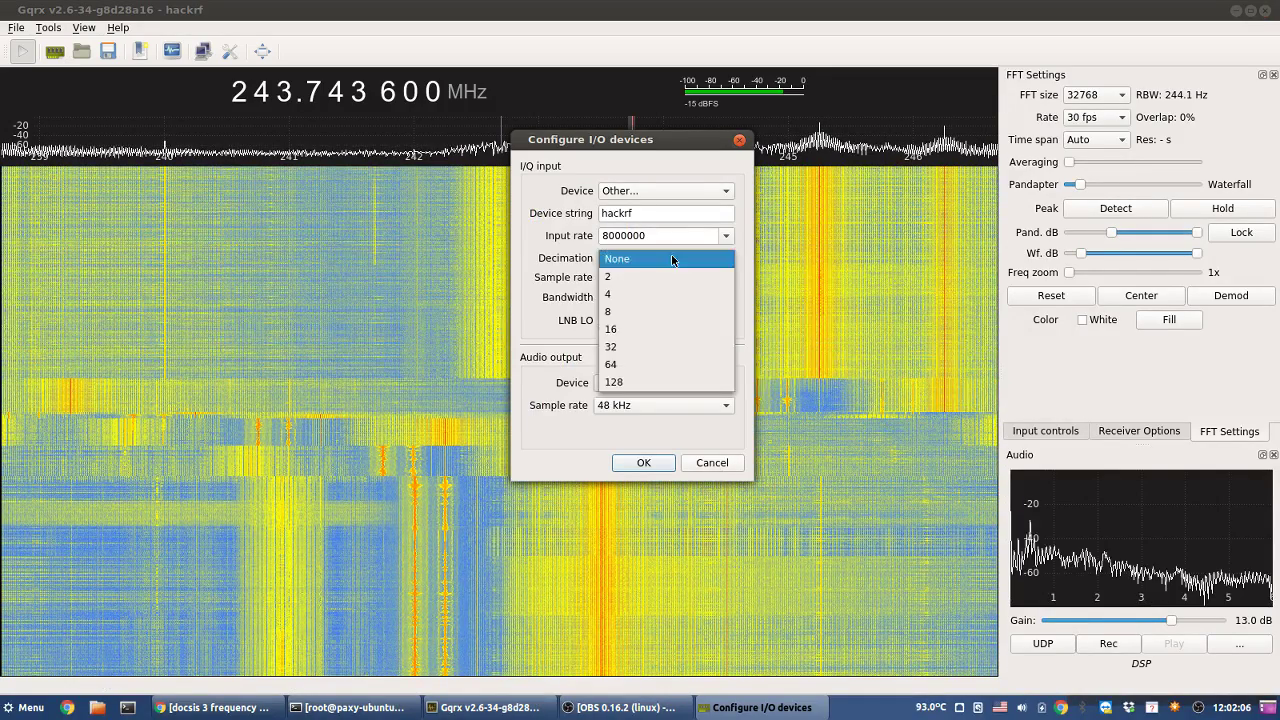
pyautogui.click(671, 259)
pyautogui.click(670, 258)
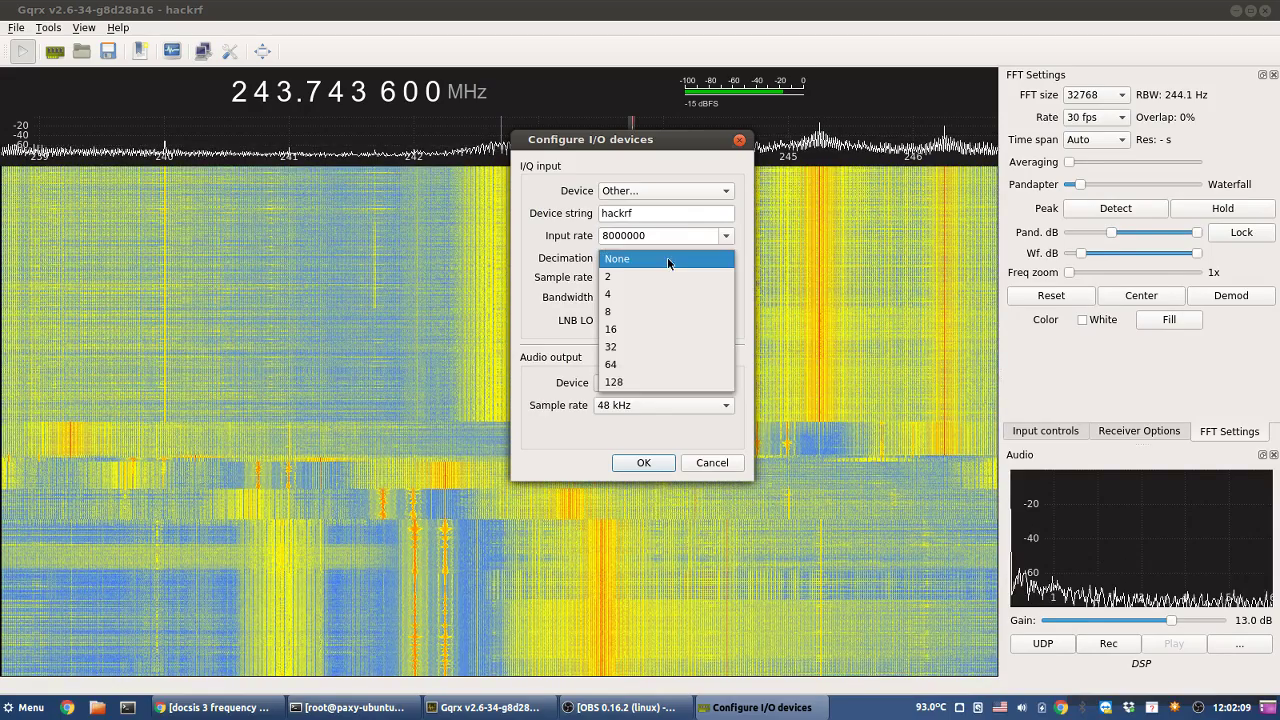
pyautogui.click(670, 259)
pyautogui.click(705, 465)
pyautogui.click(705, 466)
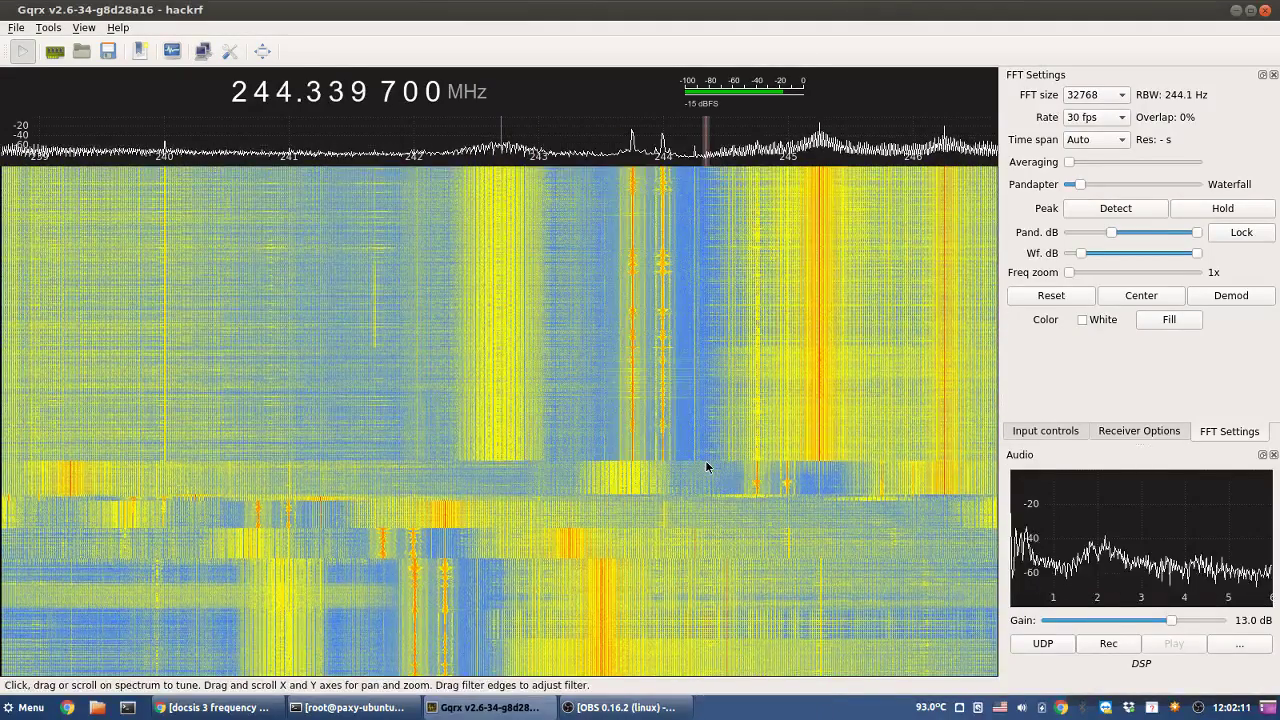
# - Step up from 244 MHz and settle on the carrier at 250.743 600 MHz
pyautogui.rightClick(286, 92)
pyautogui.scroll(4, 286, 92)
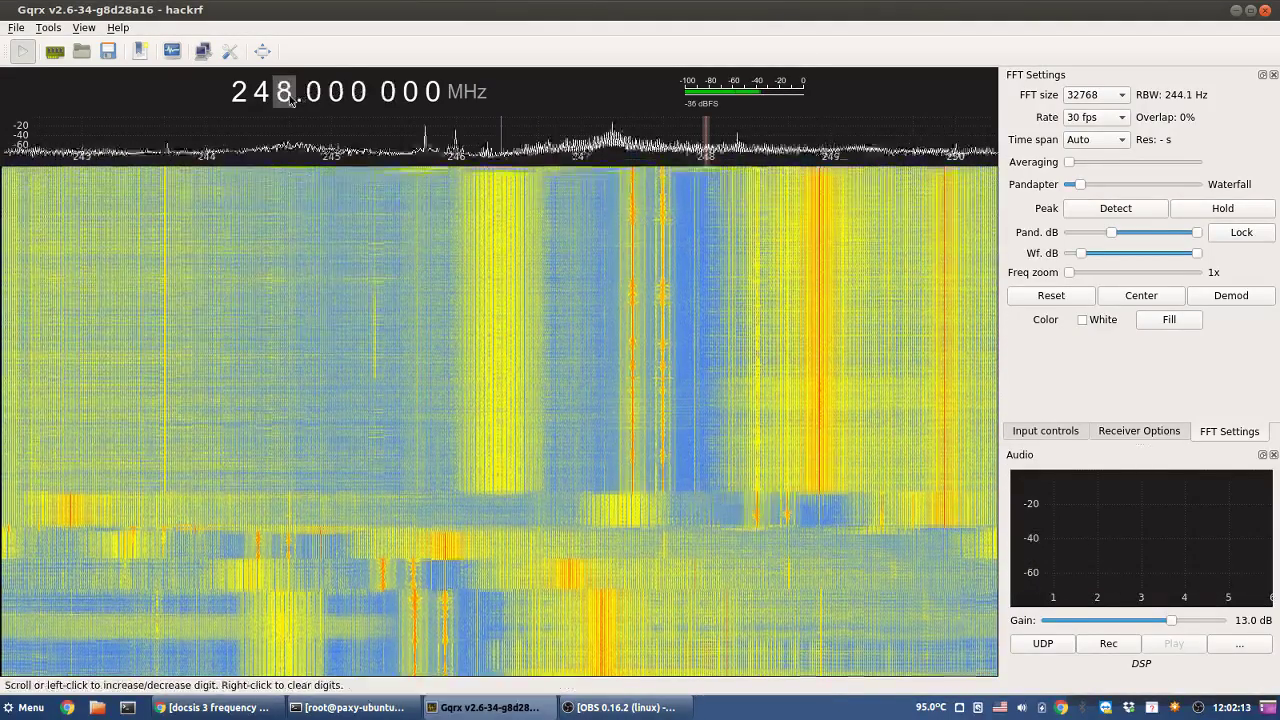
pyautogui.scroll(4, 288, 96)
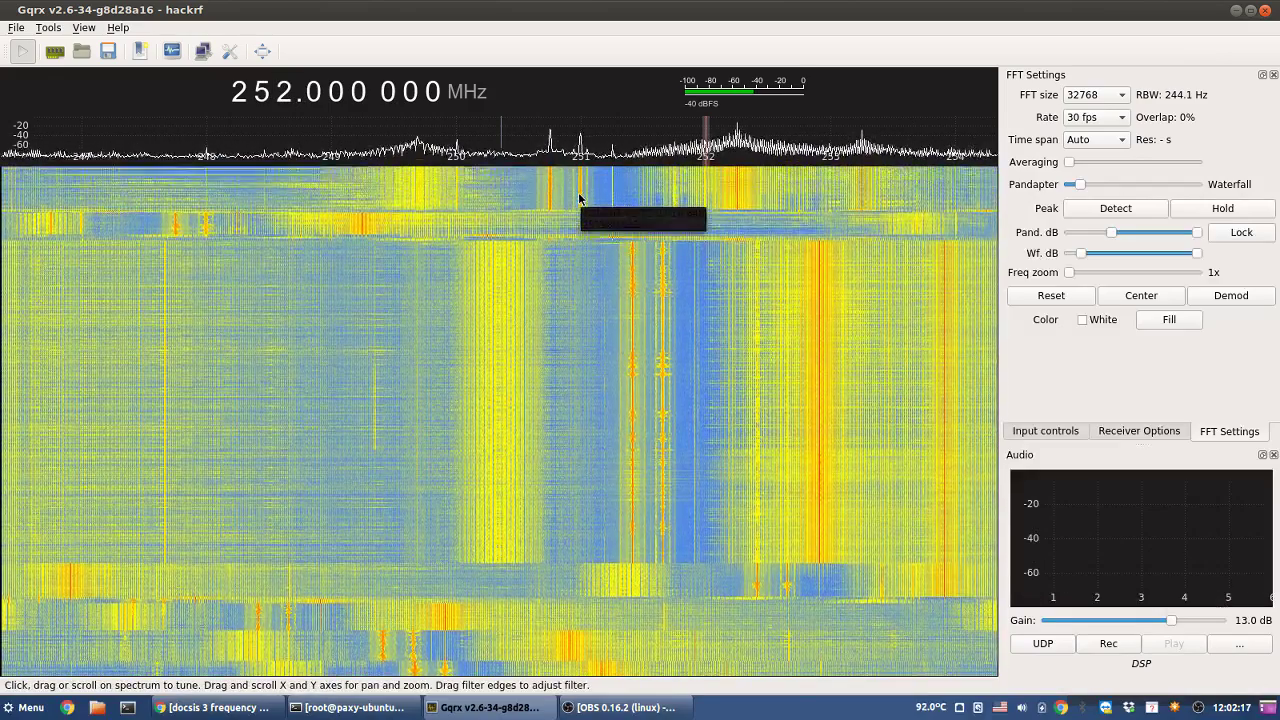
pyautogui.click(578, 205)
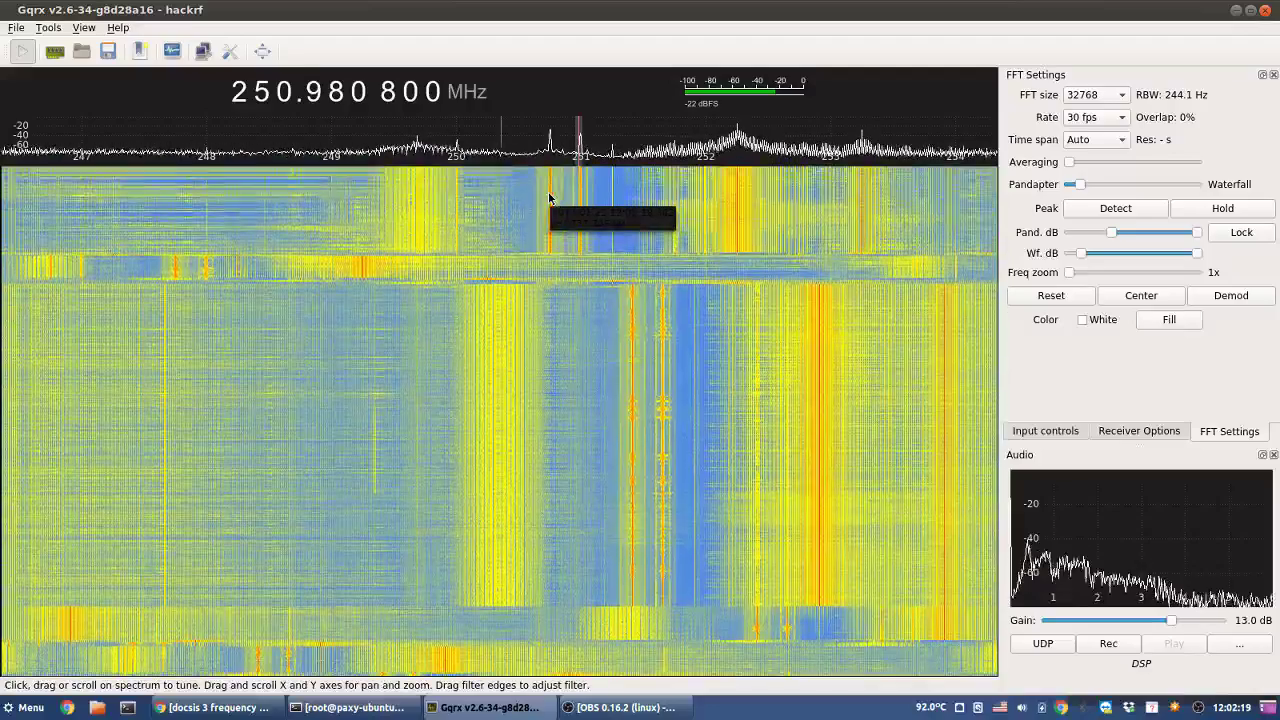
pyautogui.click(548, 197)
pyautogui.click(550, 197)
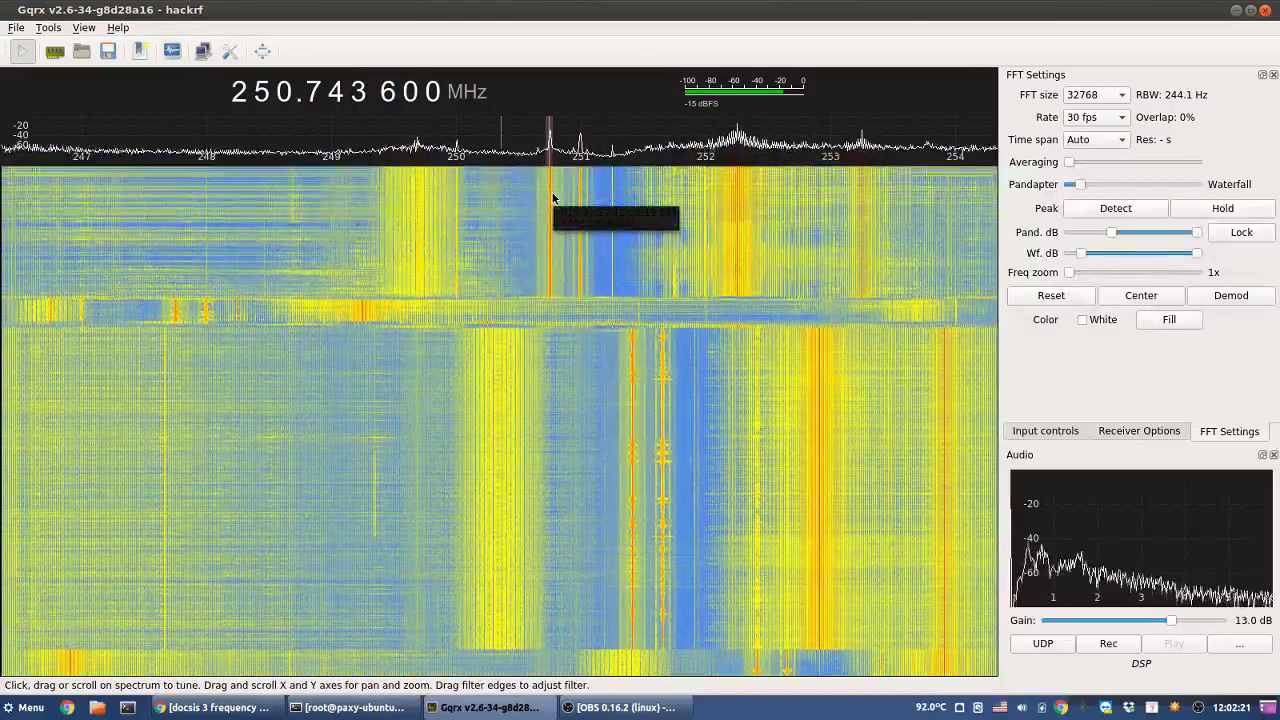
# - Continue upward, tuning onto the carriers at 257.750 MHz and near 271.76 MHz
pyautogui.scroll(1, 554, 197)
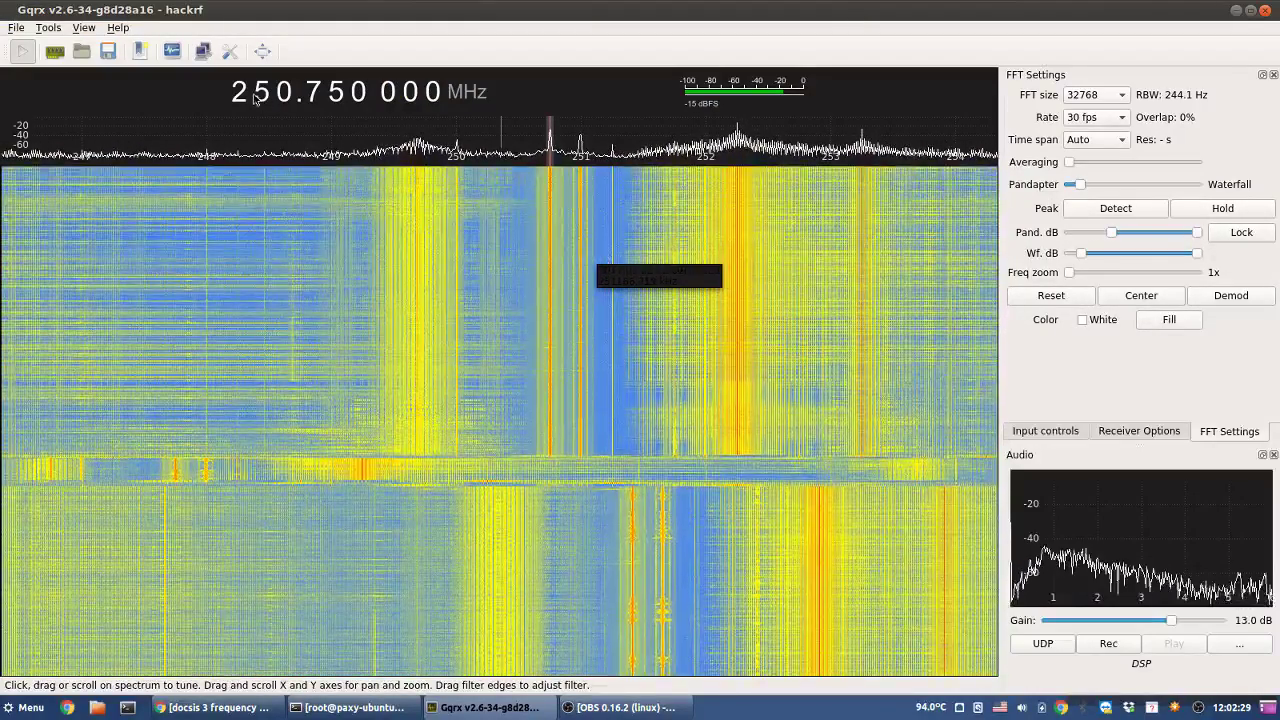
pyautogui.scroll(6, 284, 95)
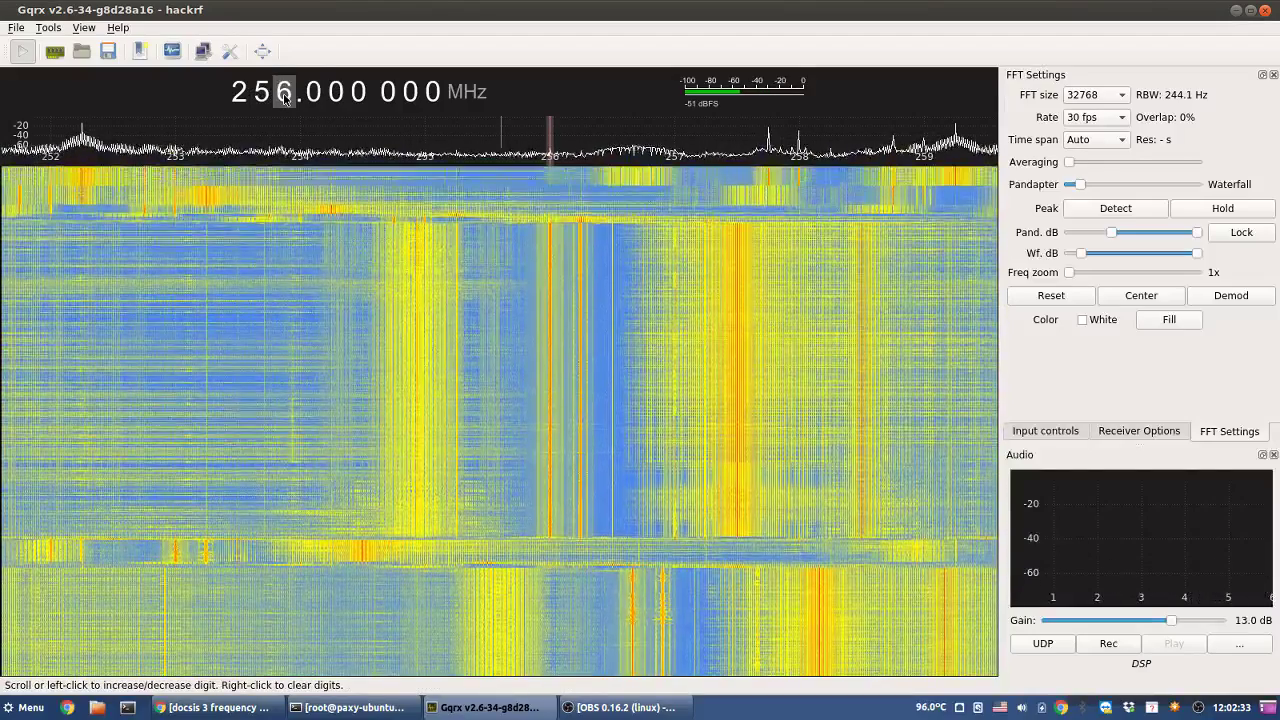
pyautogui.scroll(2, 284, 95)
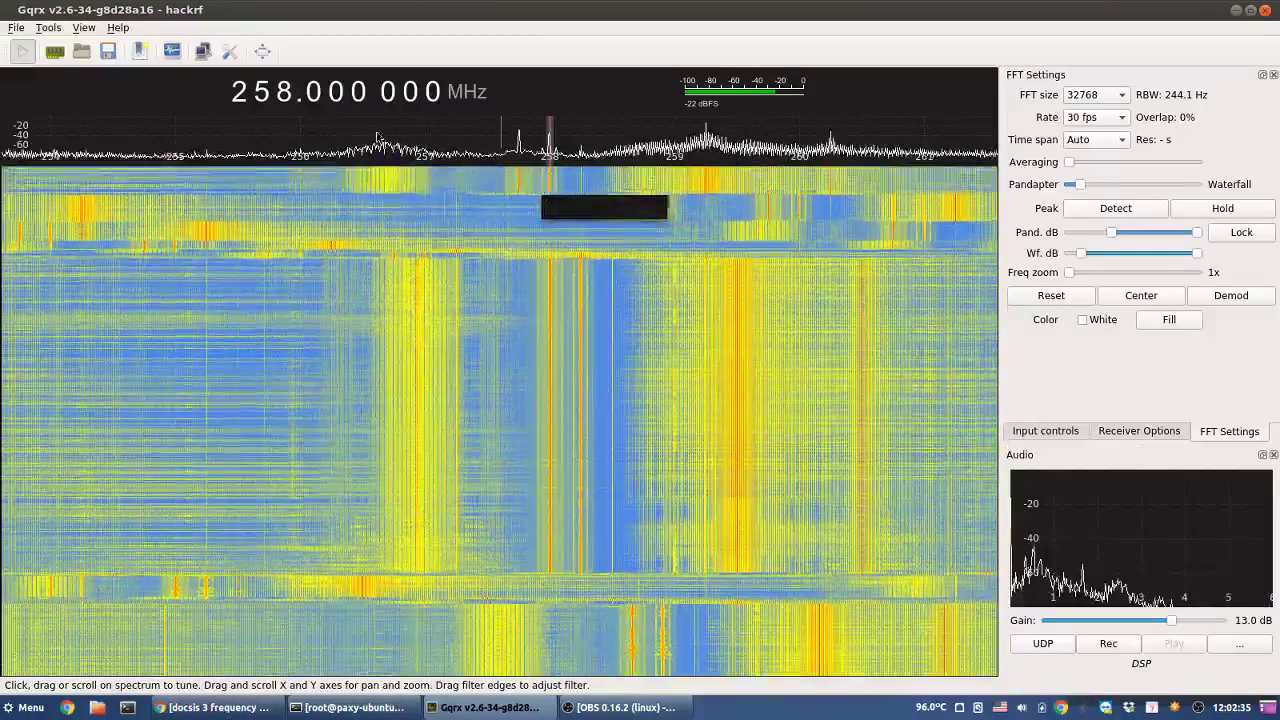
pyautogui.click(519, 205)
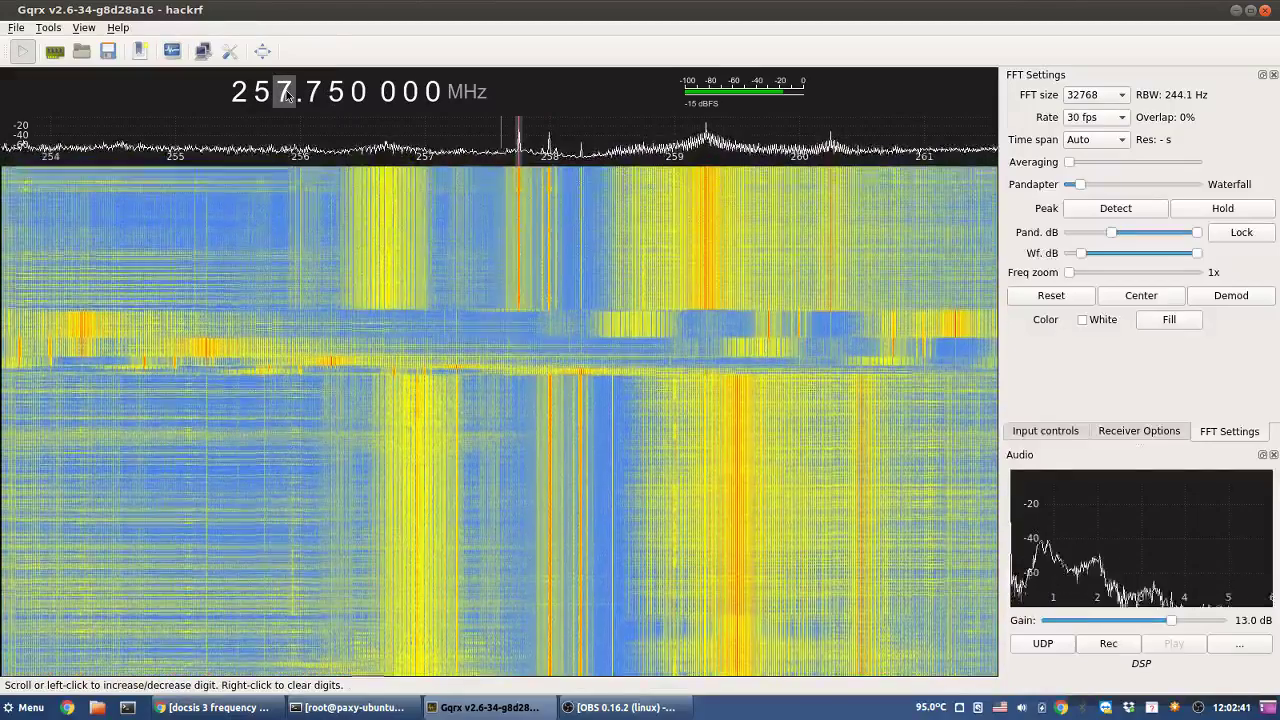
pyautogui.scroll(9, 287, 93)
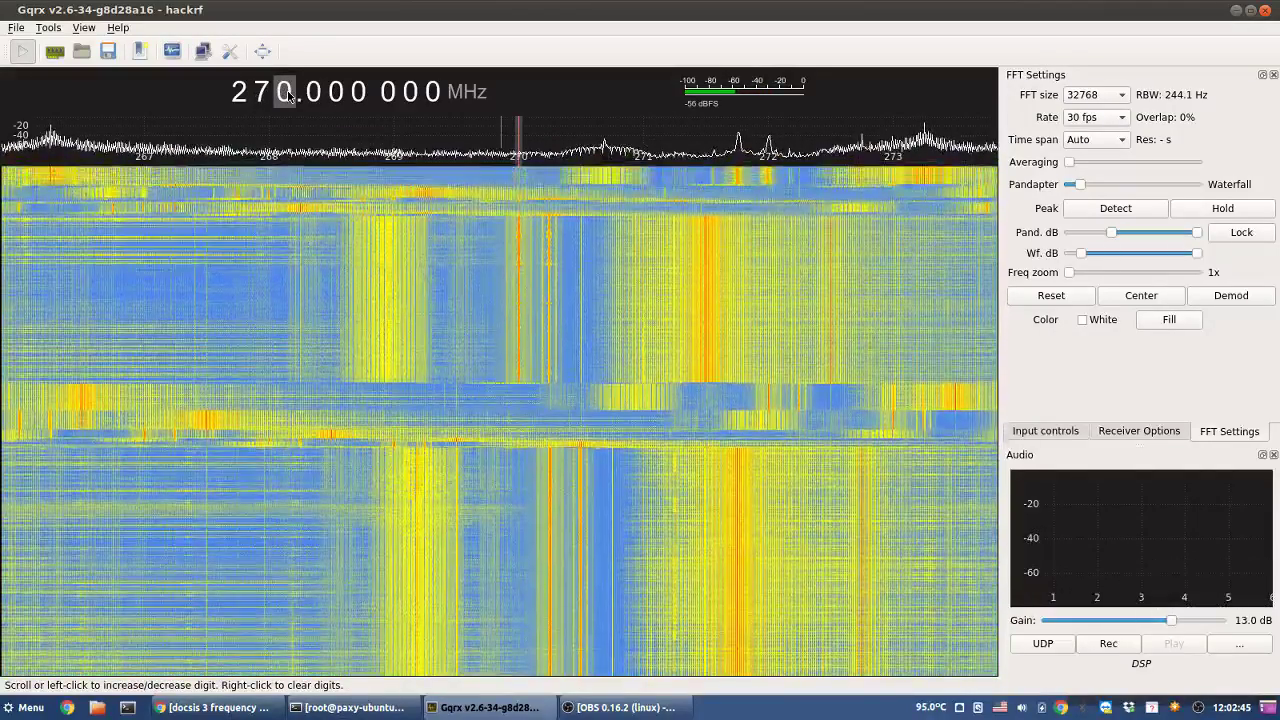
pyautogui.scroll(1, 287, 93)
pyautogui.scroll(1, 287, 93)
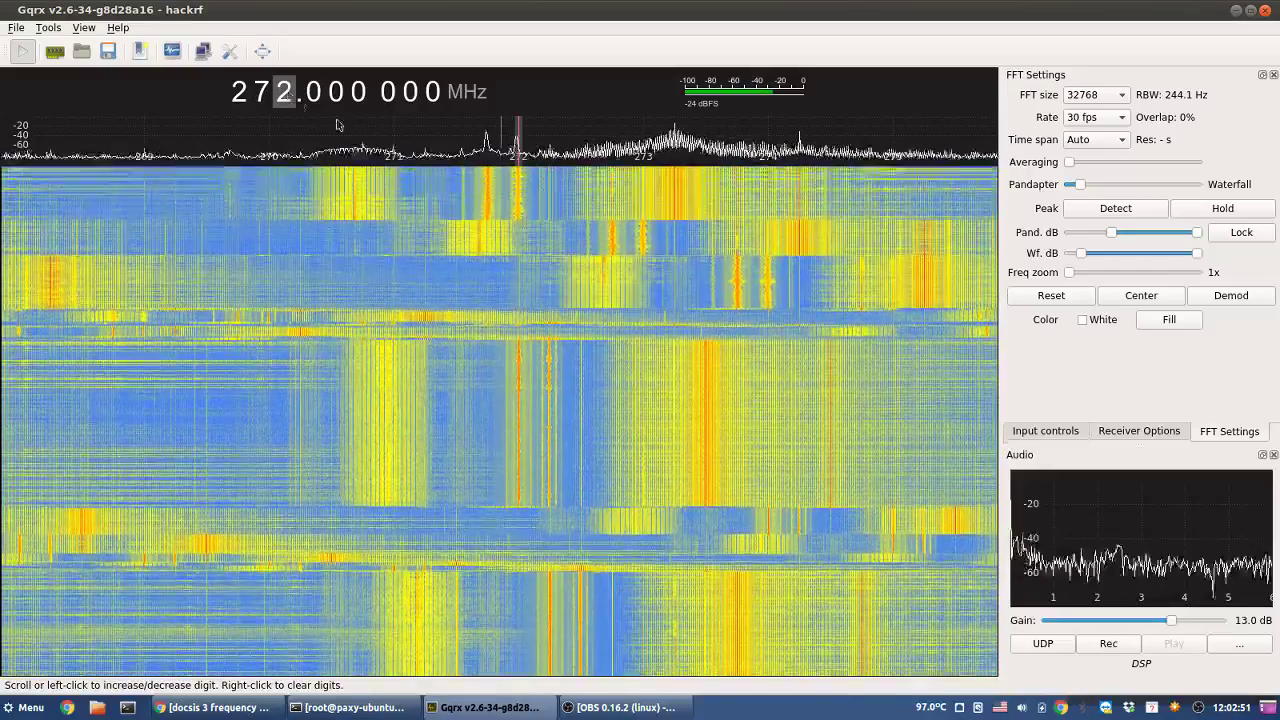
pyautogui.click(489, 189)
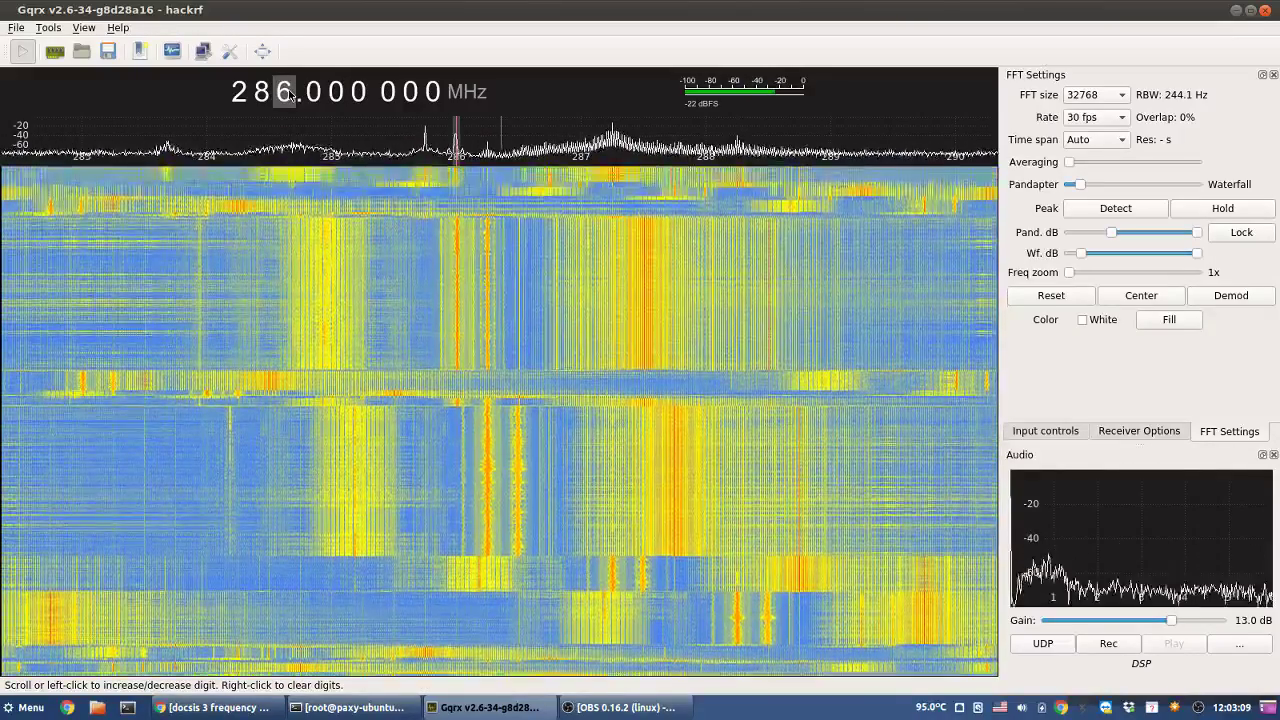
# - Tune onto the 285.756 500 MHz carrier, then step up to the carrier near 292.75 MHz
pyautogui.click(427, 192)
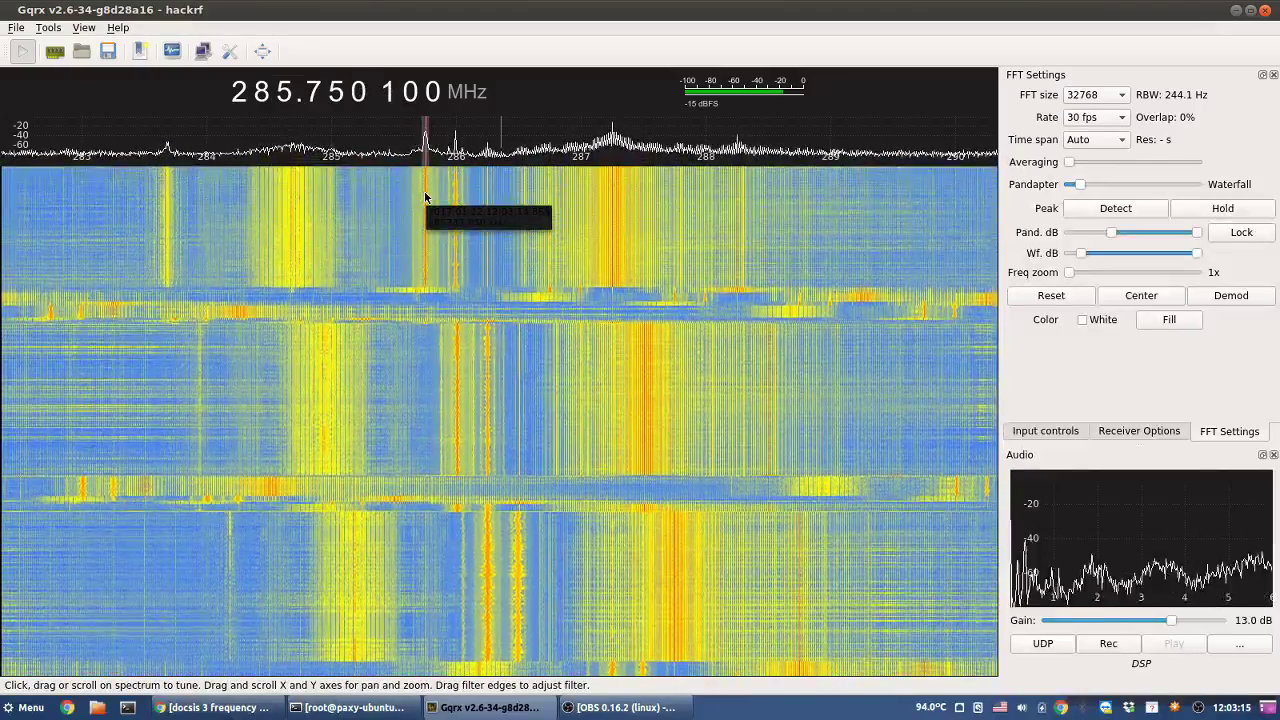
pyautogui.click(426, 197)
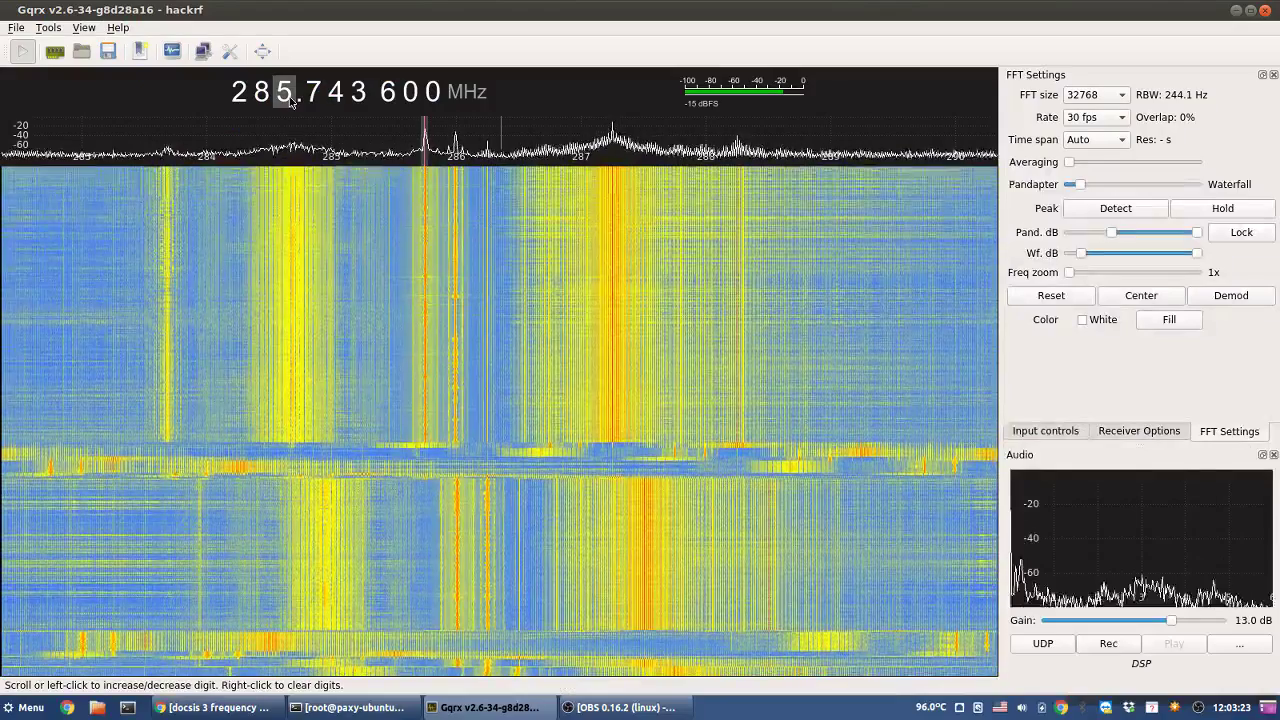
pyautogui.rightClick(289, 98)
pyautogui.scroll(5, 289, 98)
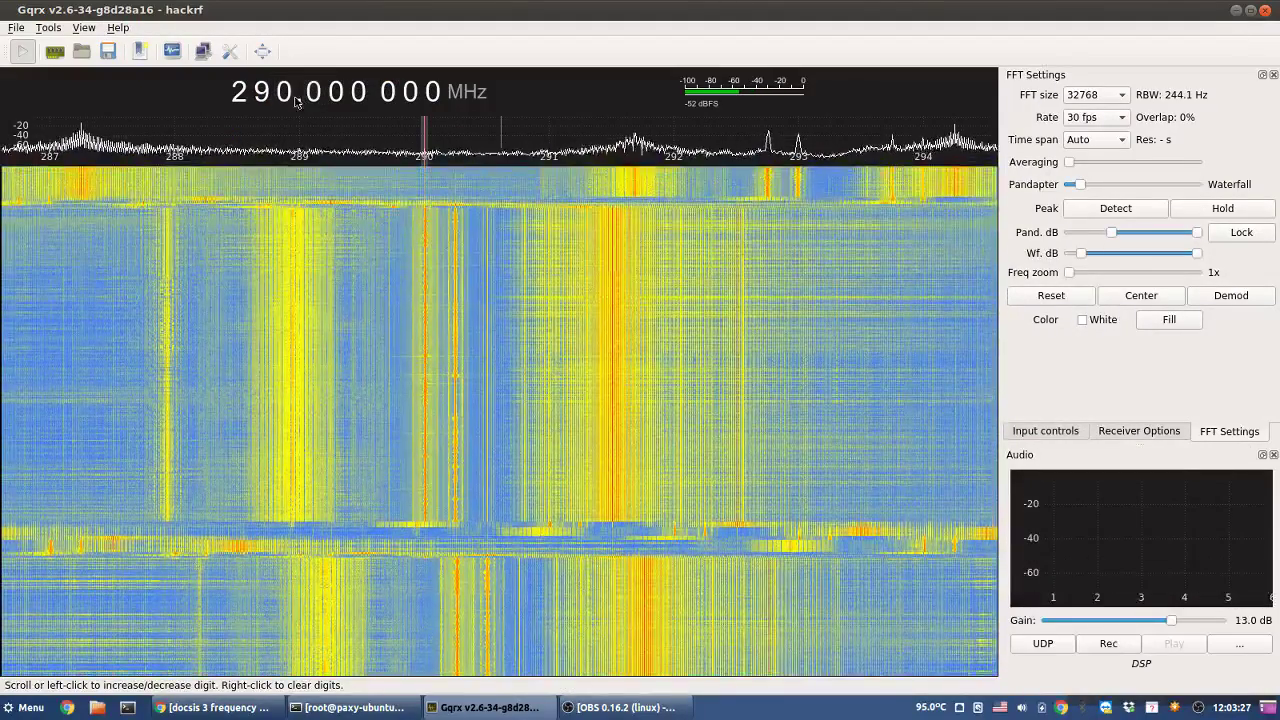
pyautogui.scroll(1, 289, 95)
pyautogui.scroll(1, 289, 95)
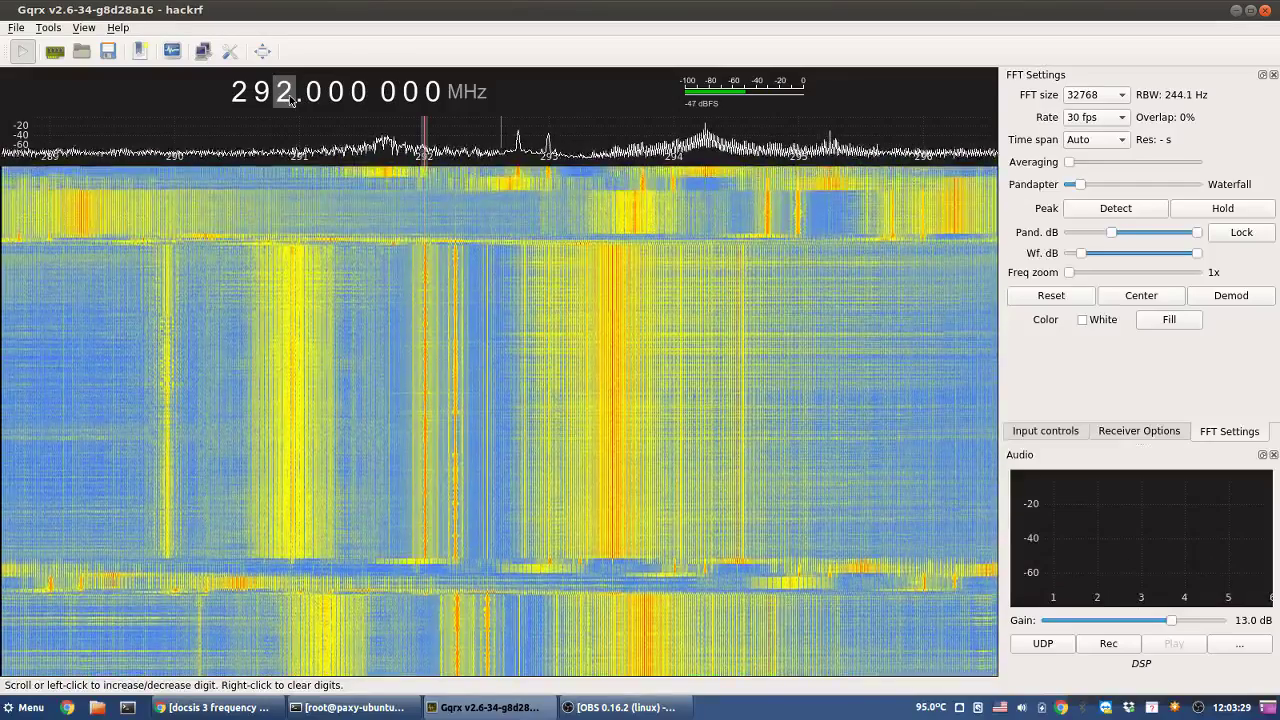
pyautogui.scroll(1, 289, 95)
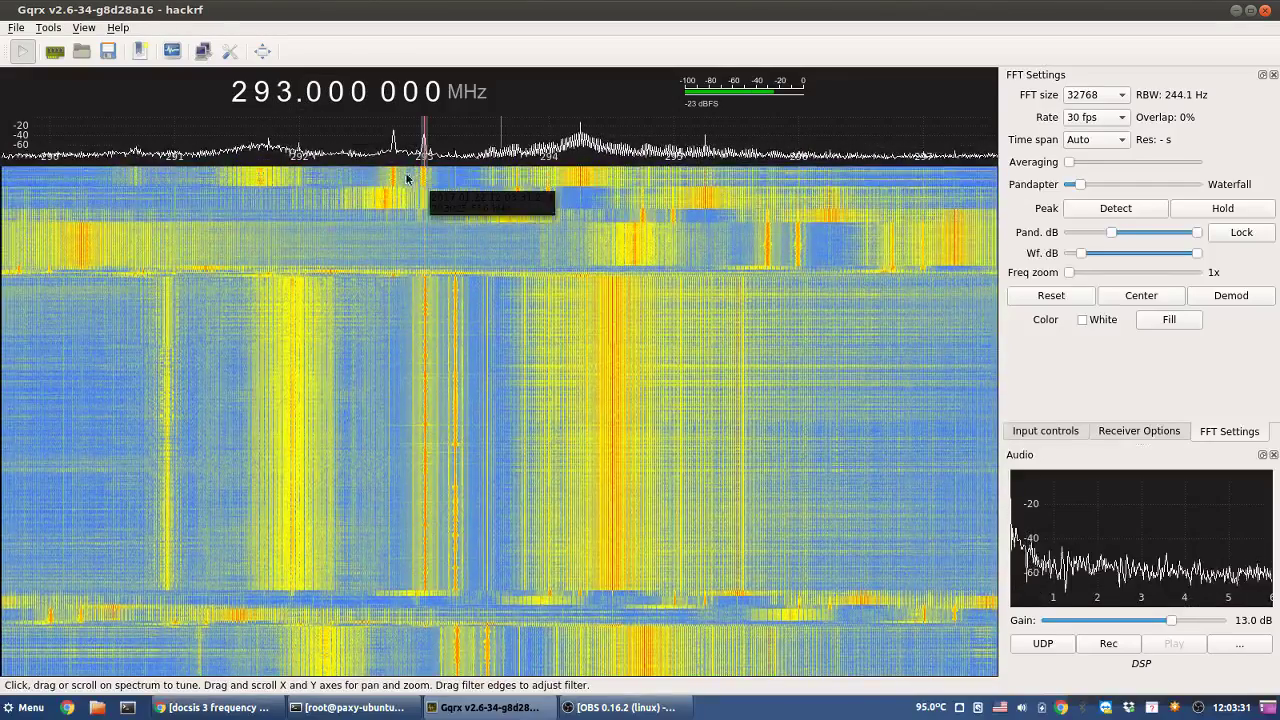
pyautogui.click(395, 180)
pyautogui.click(397, 179)
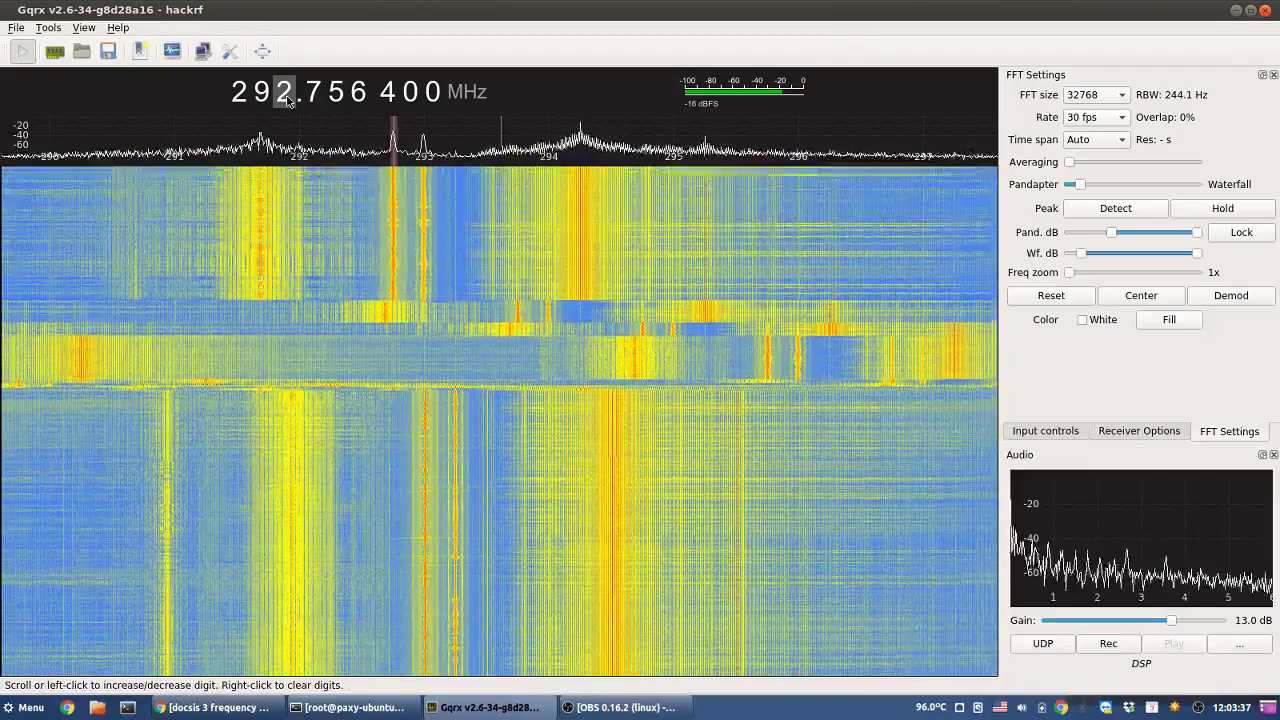
# - Step up to about 309 MHz and tune onto the carrier at 308.750 100 MHz
pyautogui.scroll(4, 287, 97)
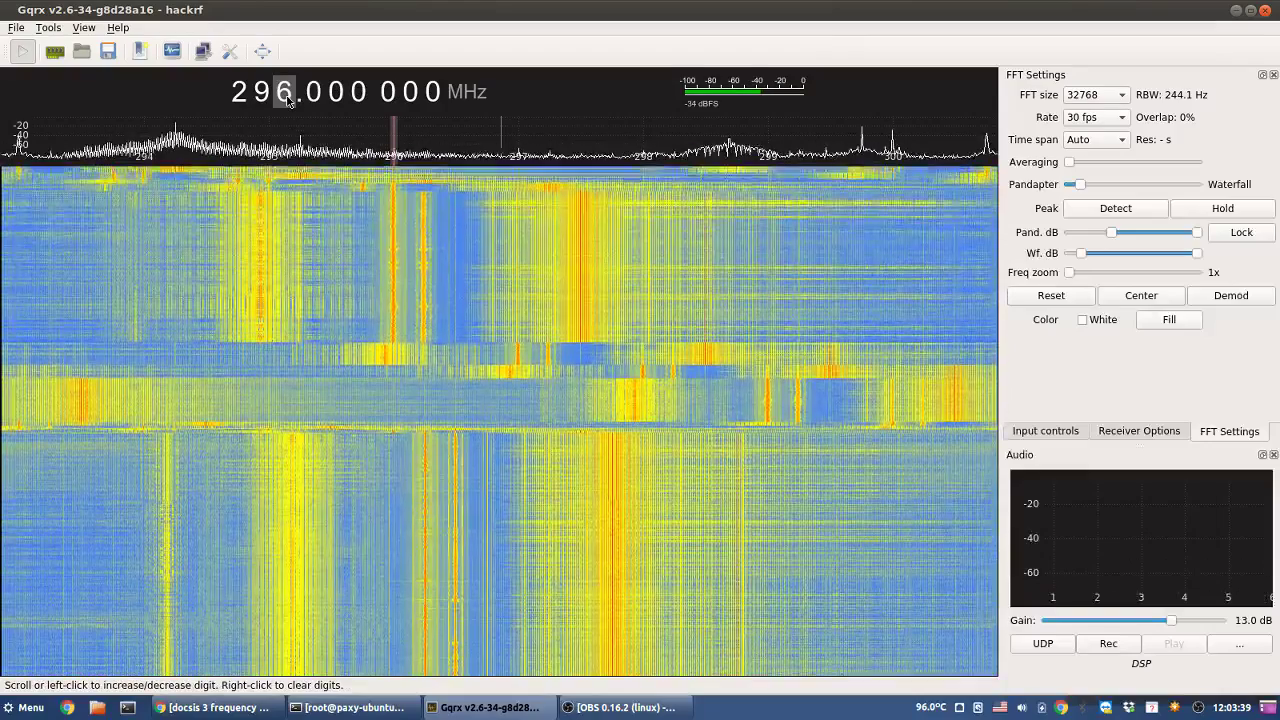
pyautogui.scroll(2, 287, 97)
pyautogui.scroll(5, 287, 97)
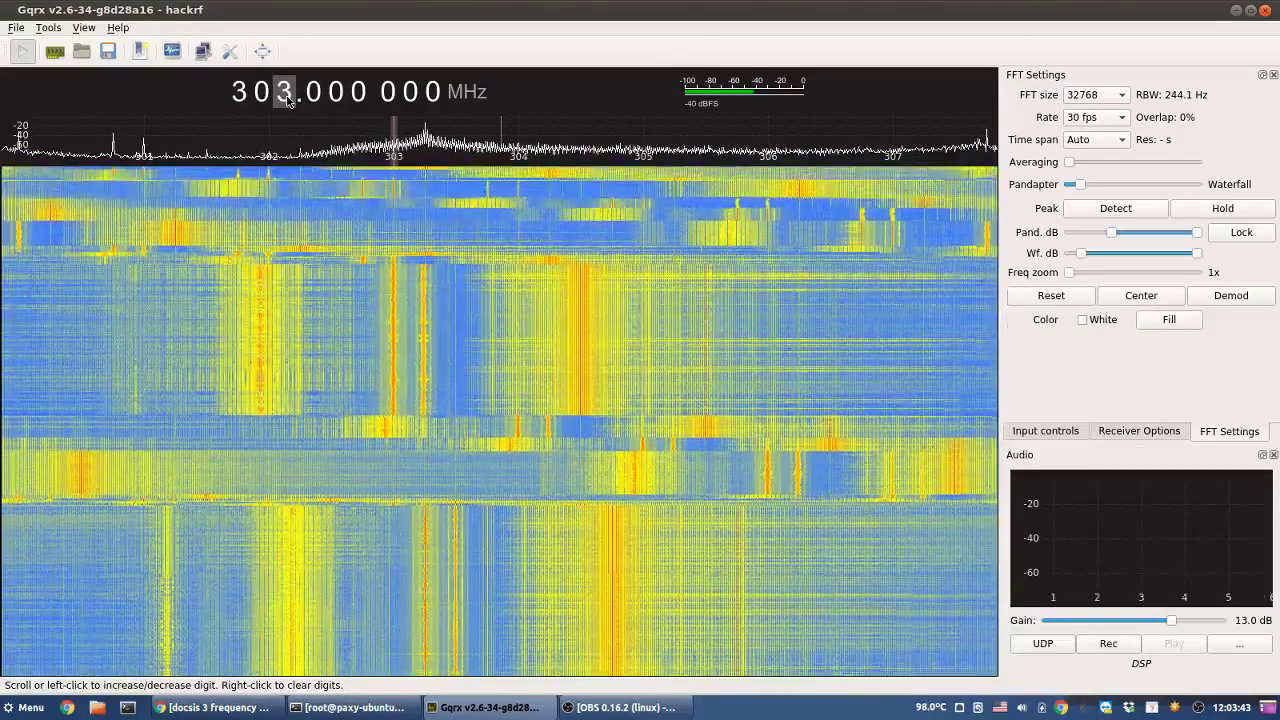
pyautogui.scroll(4, 287, 97)
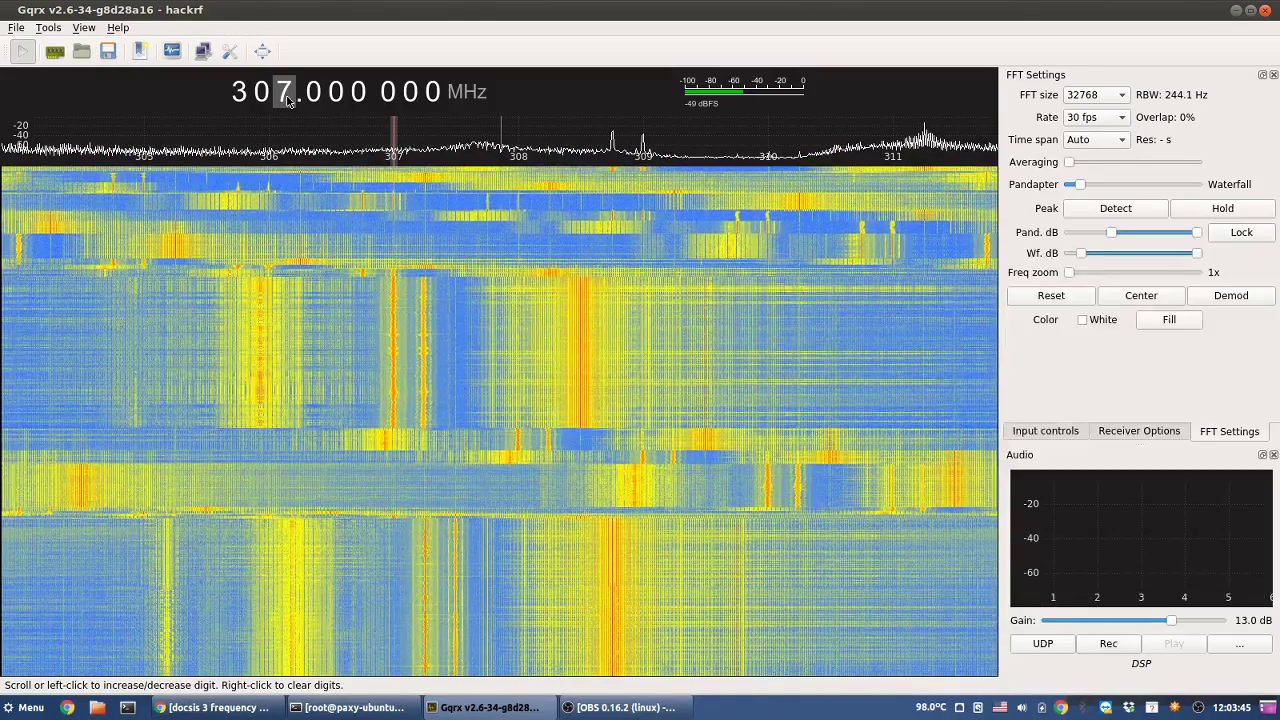
pyautogui.scroll(2, 287, 97)
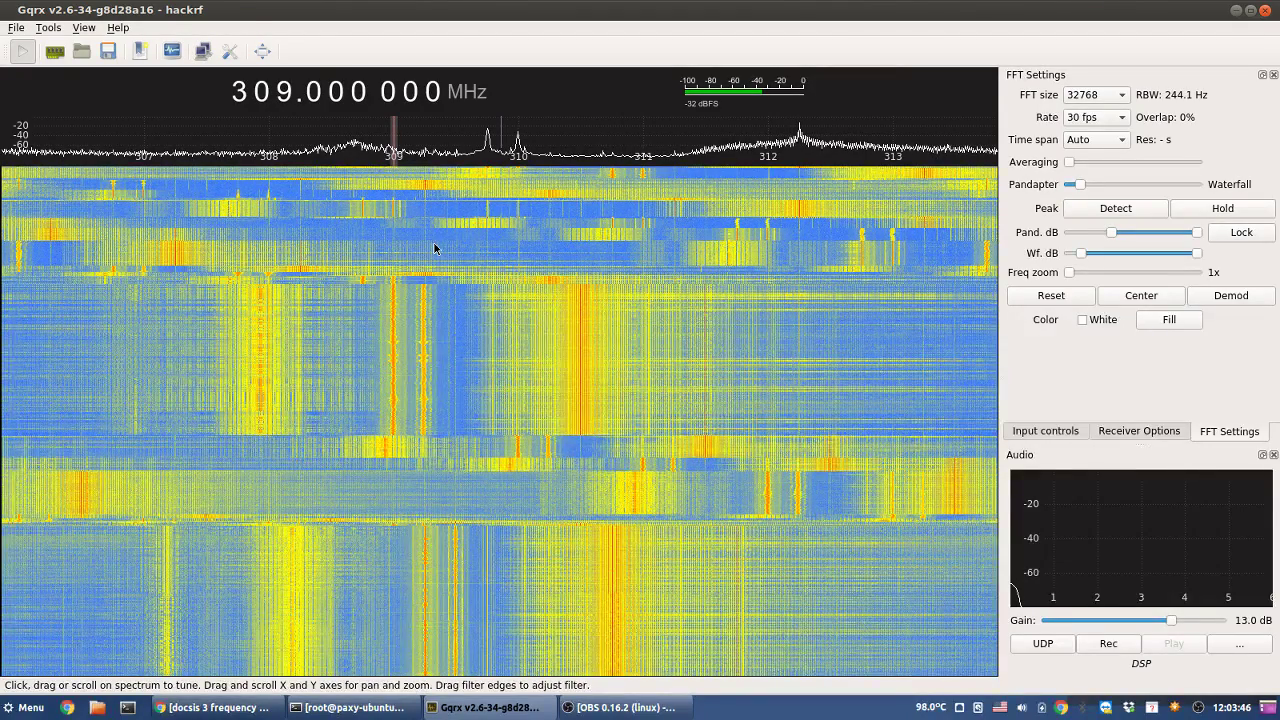
pyautogui.click(364, 178)
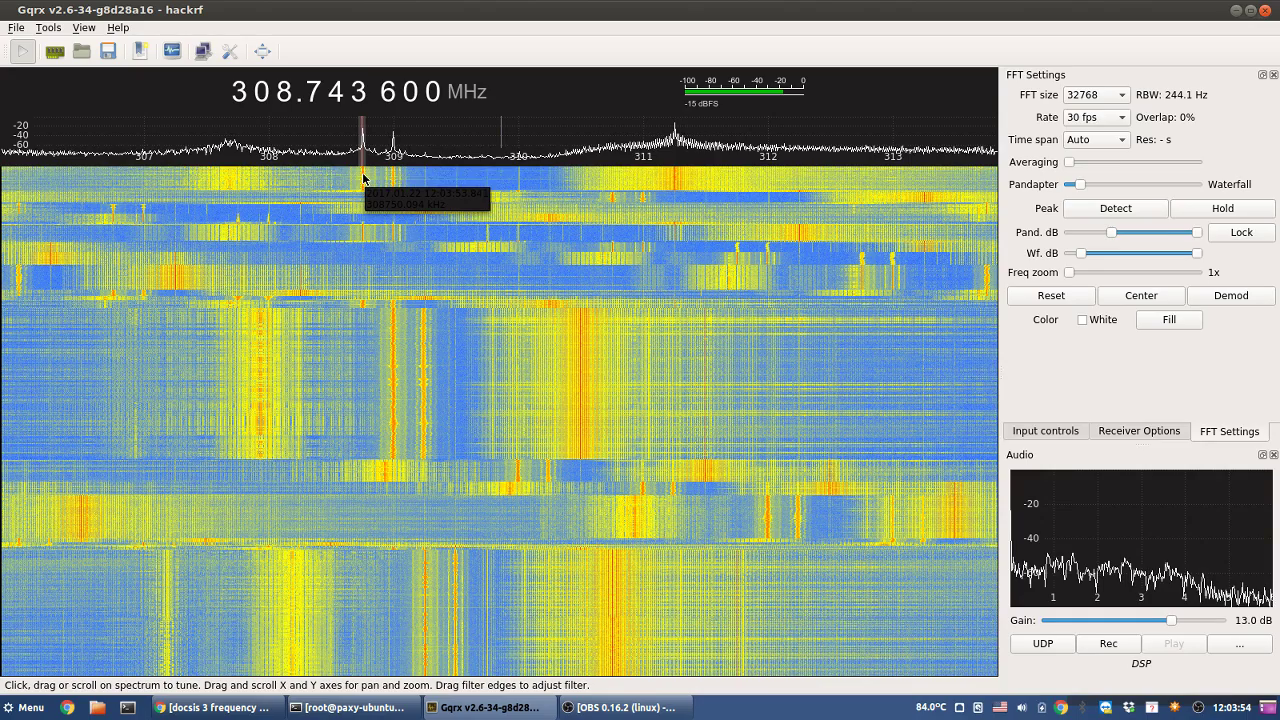
pyautogui.click(364, 178)
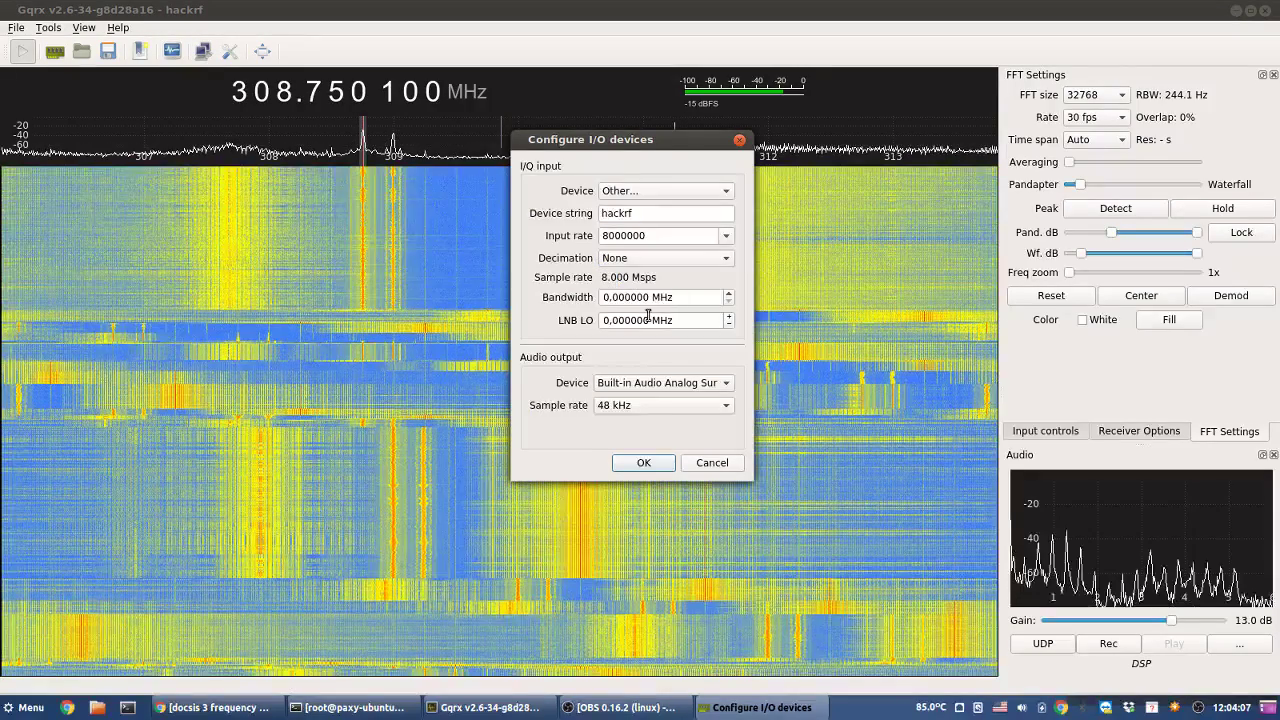
# - Try decimation 2 in the I/O device settings, then set it back to None
pyautogui.click(668, 258)
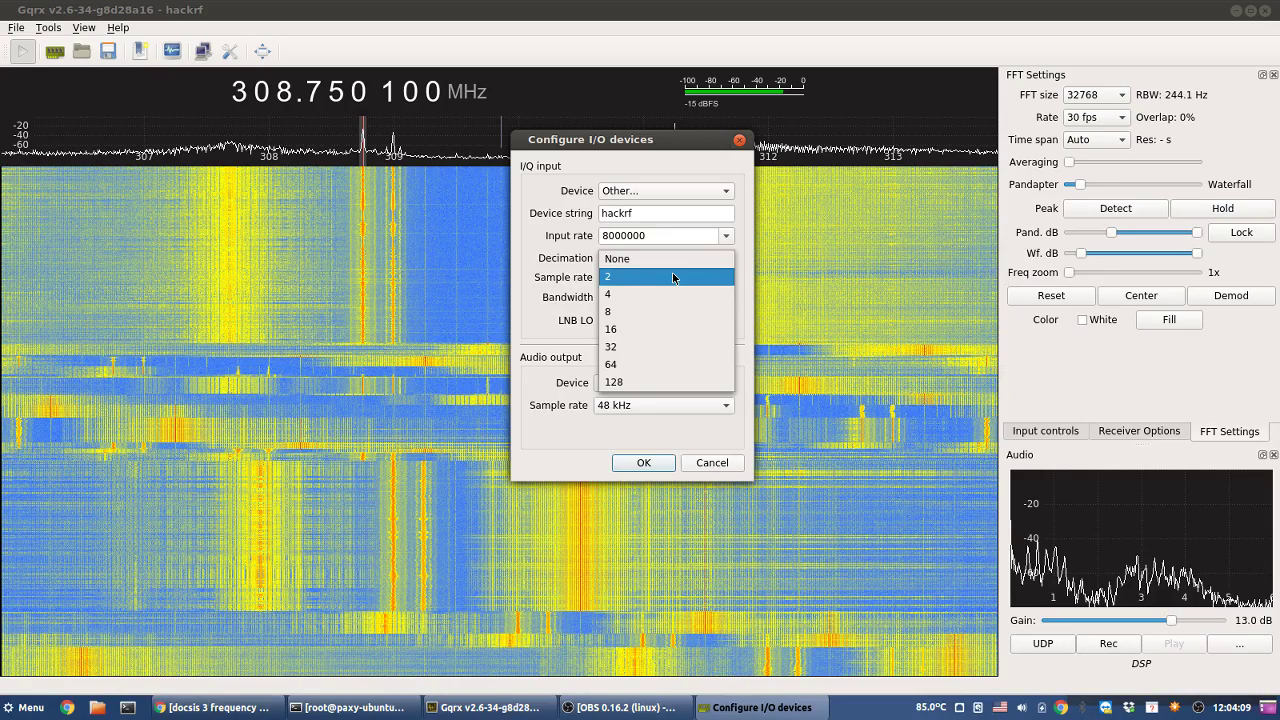
pyautogui.click(673, 277)
pyautogui.click(643, 462)
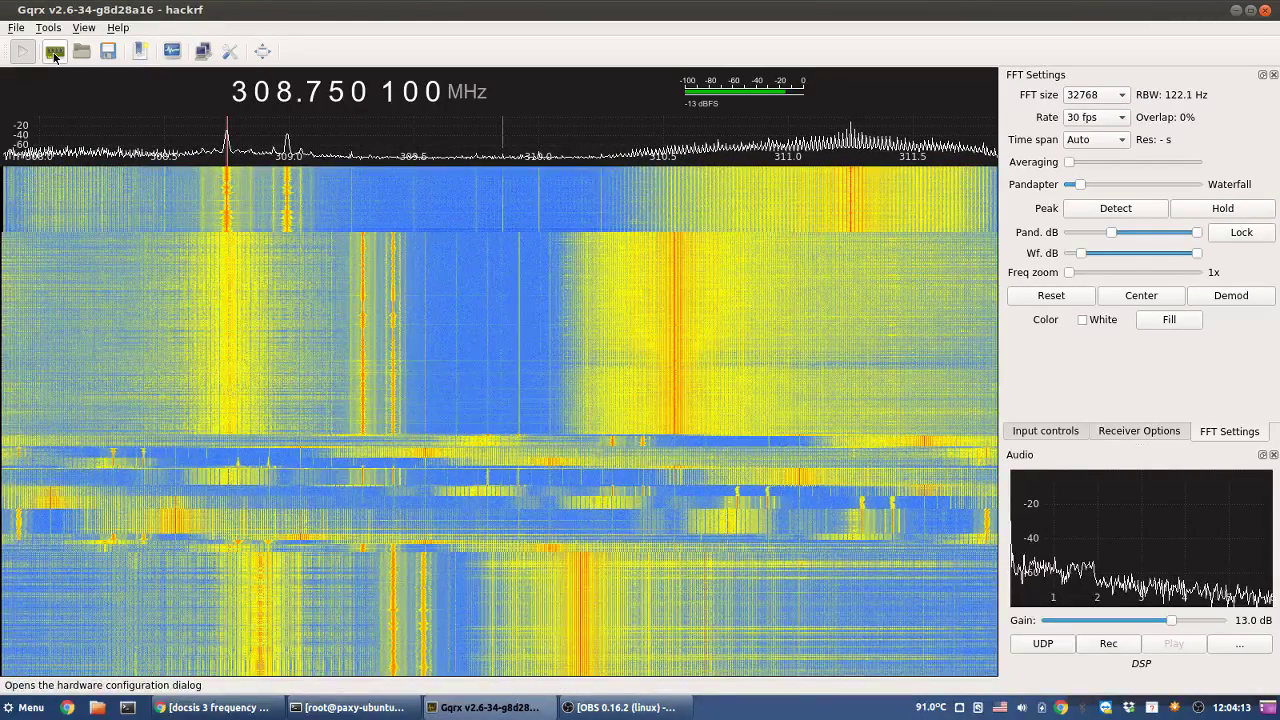
pyautogui.click(55, 52)
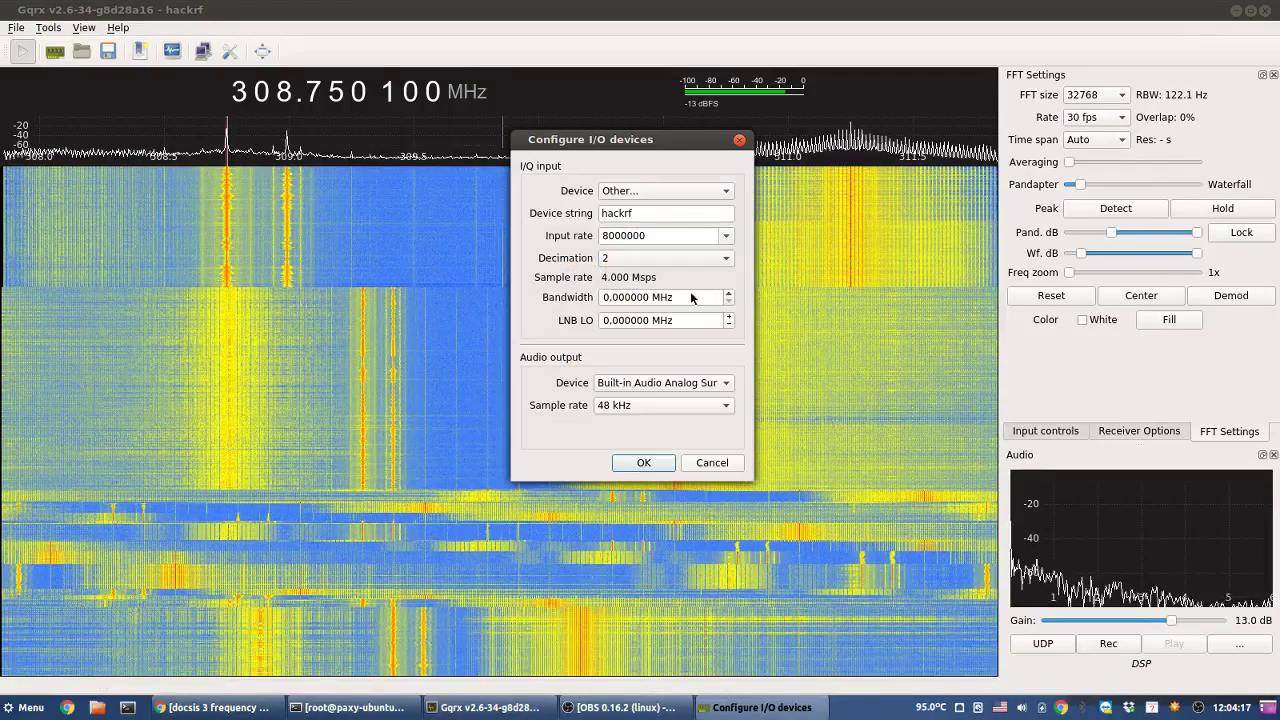
pyautogui.click(665, 258)
pyautogui.click(630, 247)
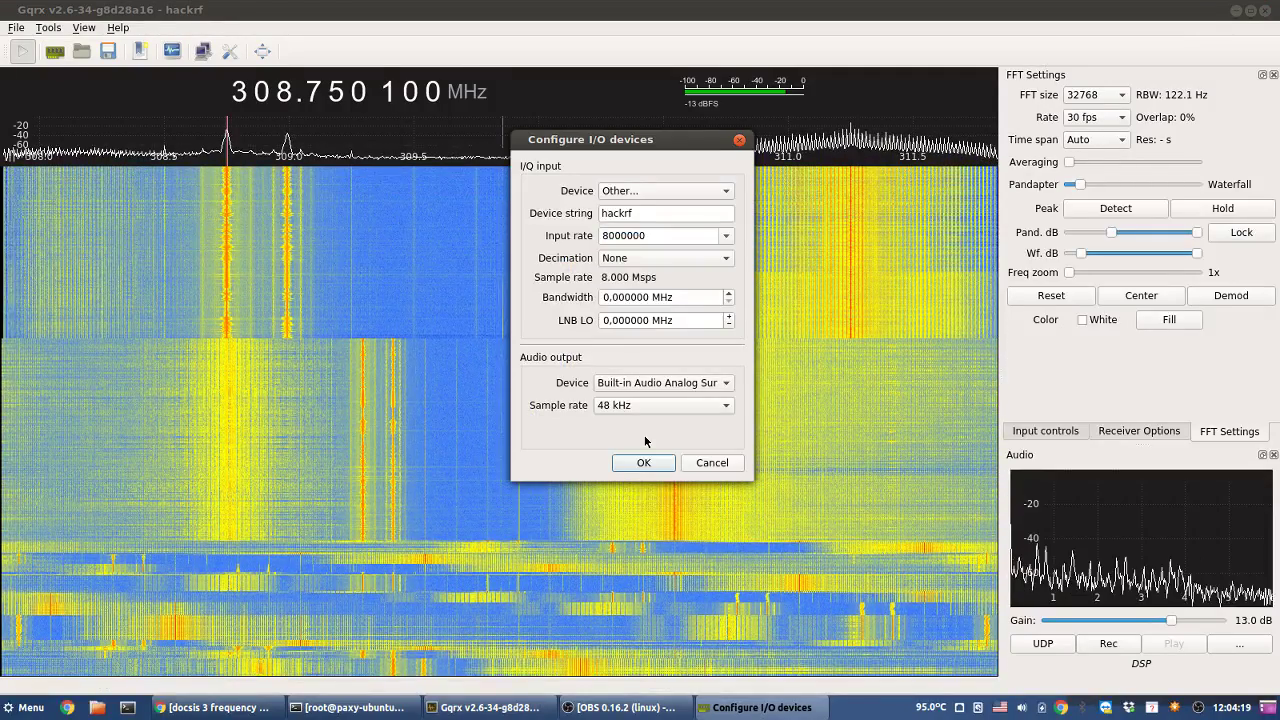
pyautogui.click(649, 462)
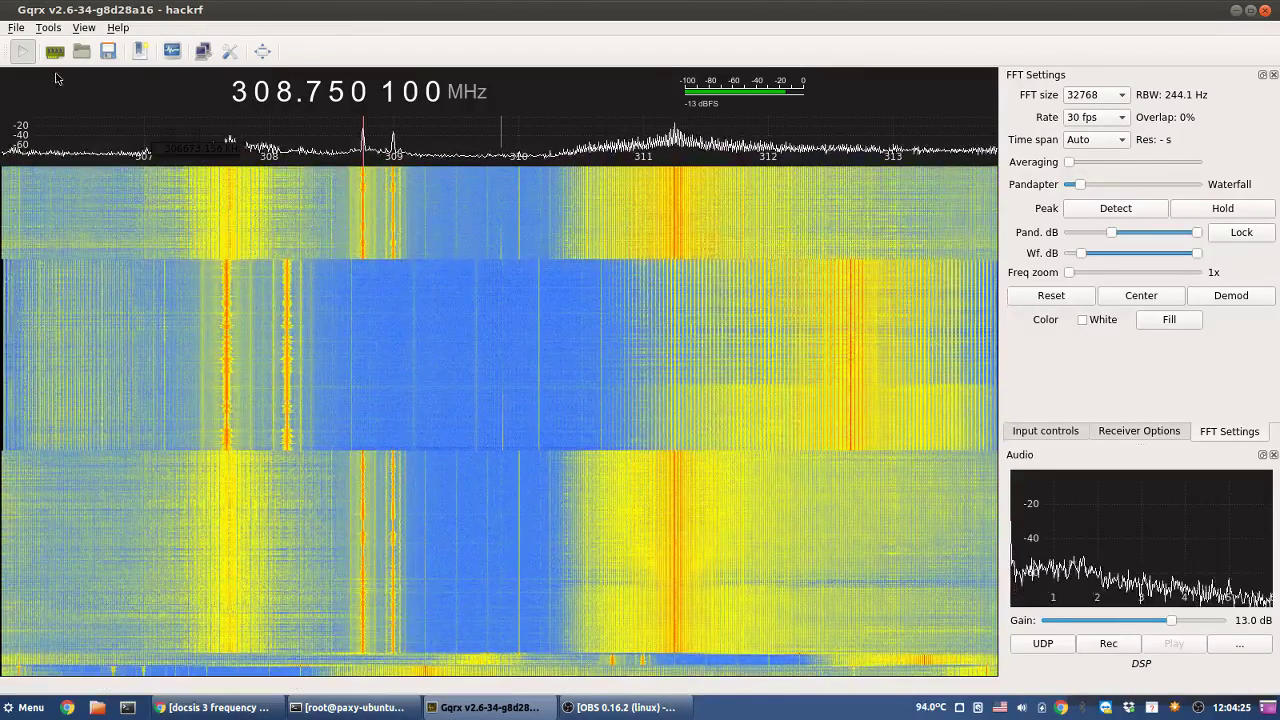
# - Set the HackRF input rate to 10000000
pyautogui.click(54, 51)
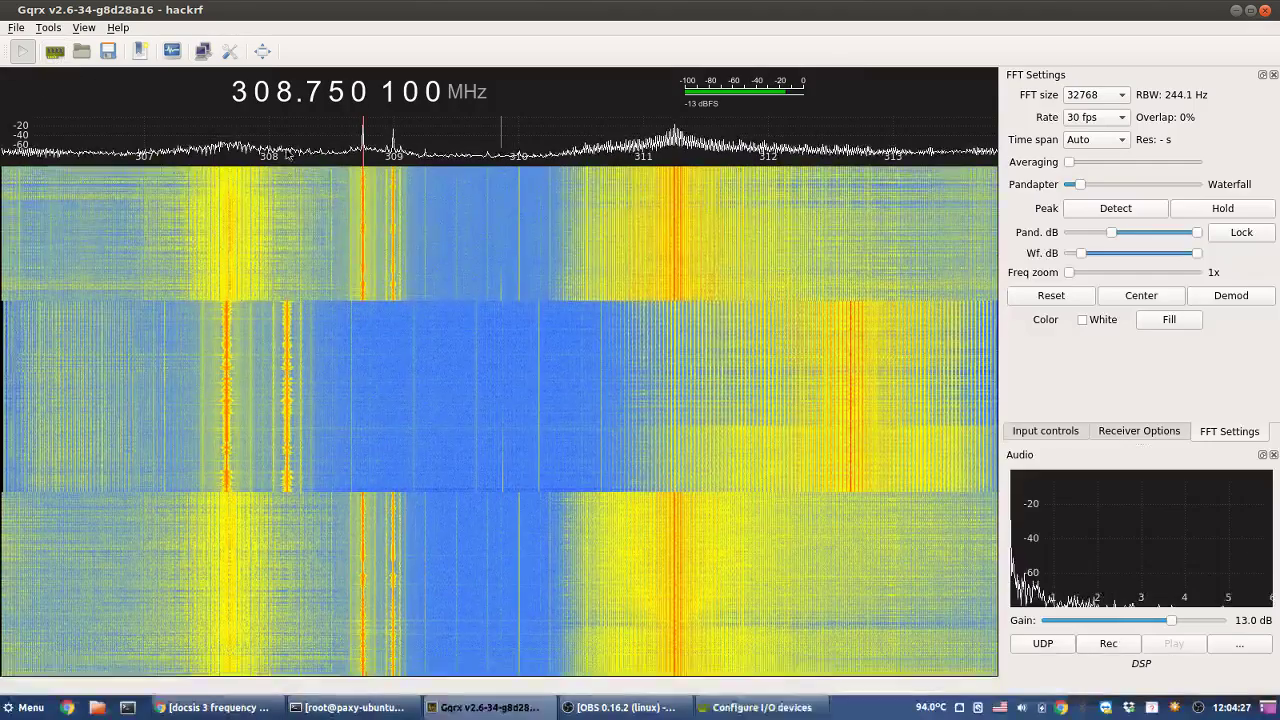
pyautogui.click(726, 237)
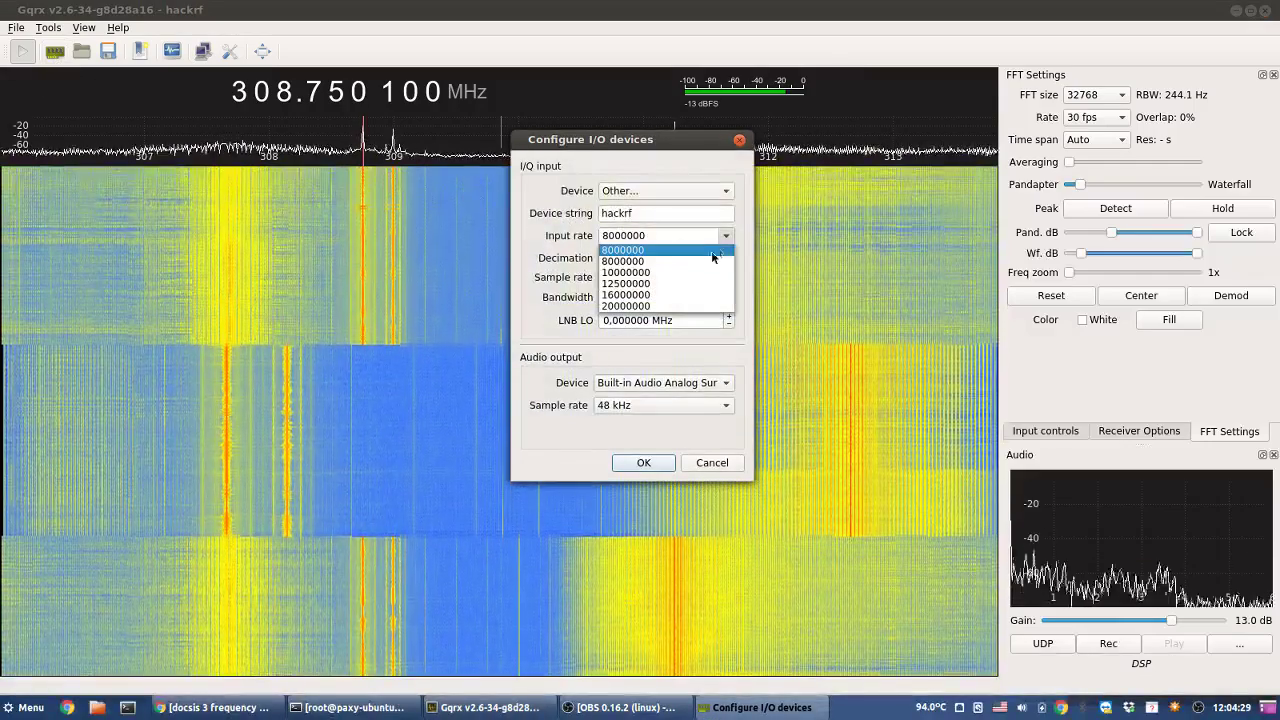
pyautogui.click(660, 272)
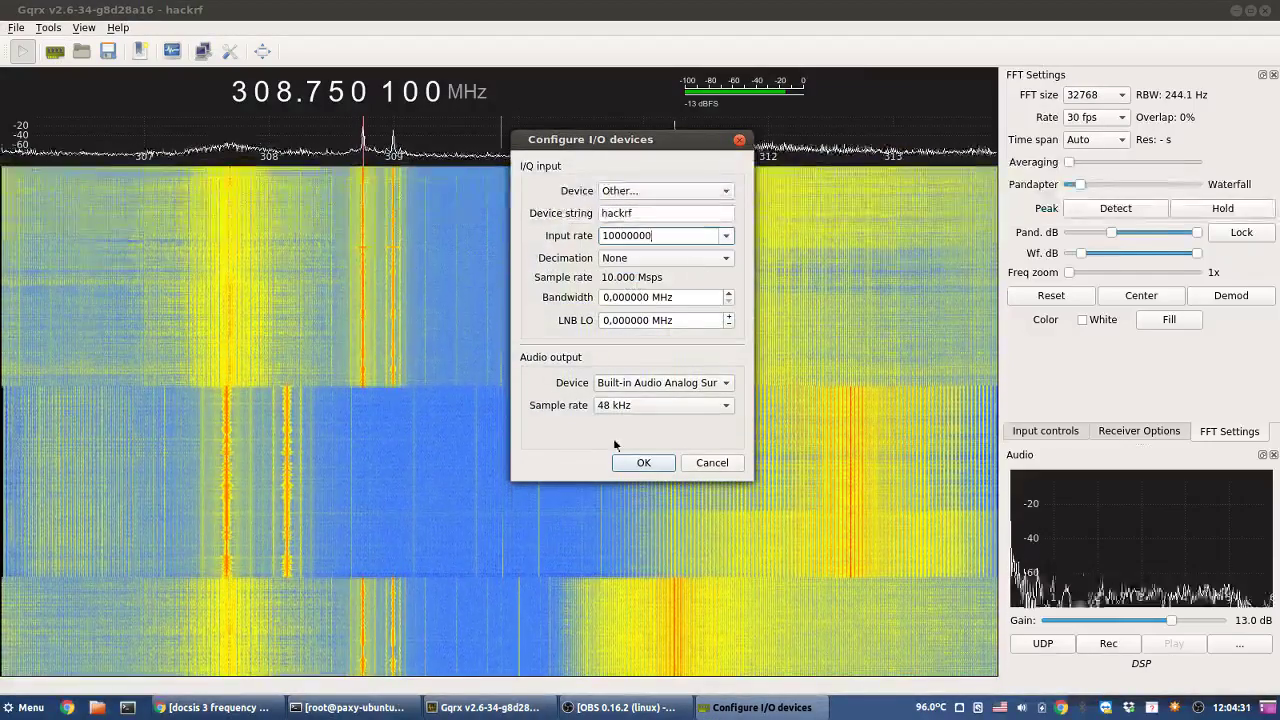
pyautogui.click(640, 463)
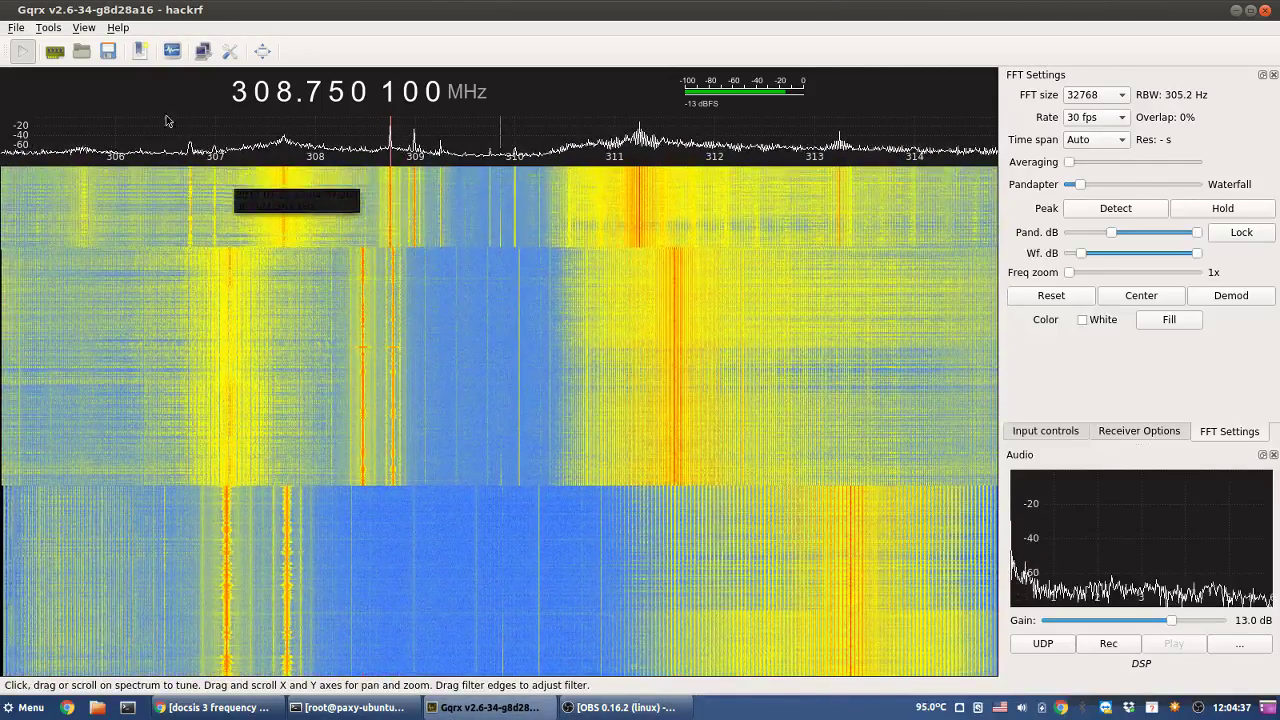
# - Change the input rate to 6000000 by editing the 8000000 value, and apply it
pyautogui.click(55, 51)
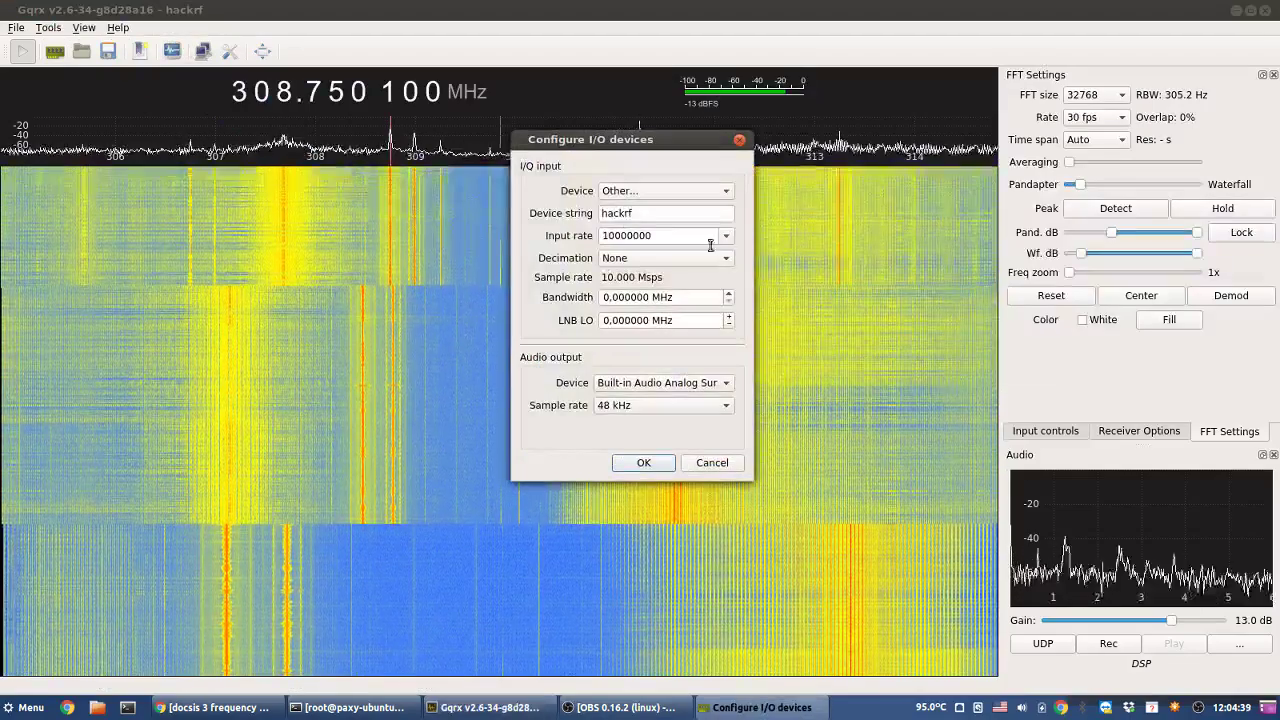
pyautogui.click(726, 236)
pyautogui.click(640, 251)
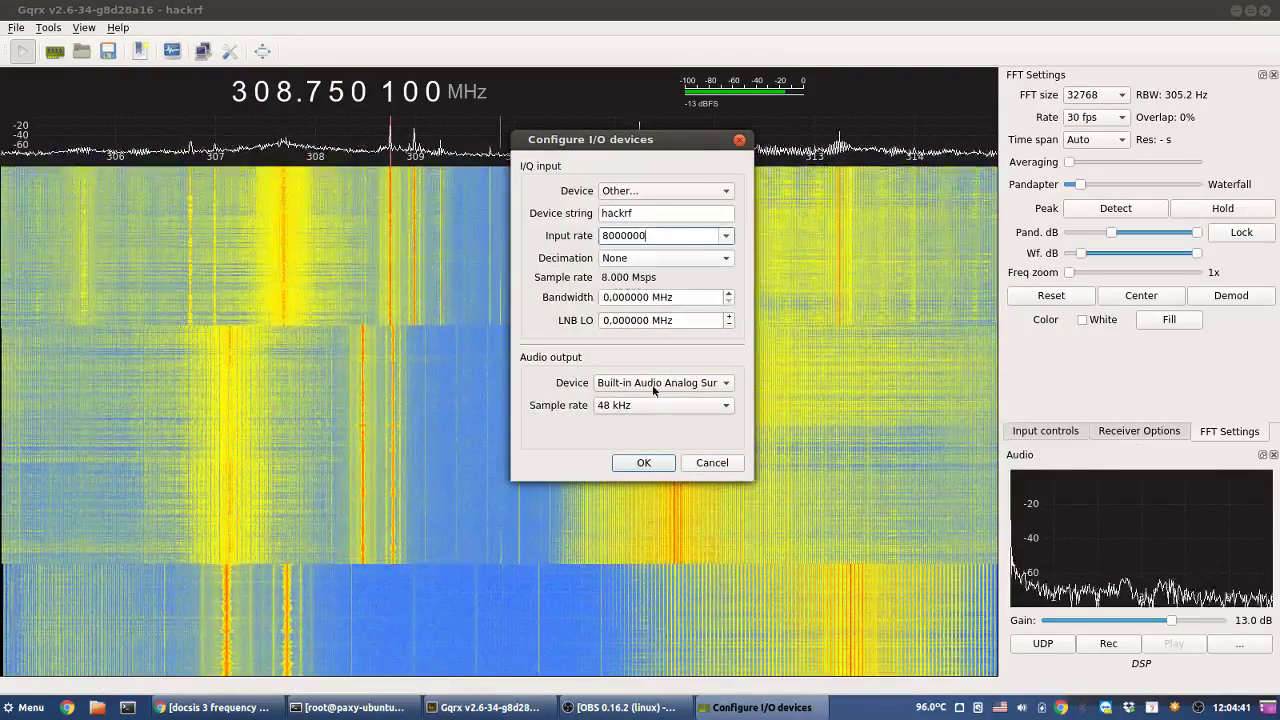
pyautogui.press('Home')
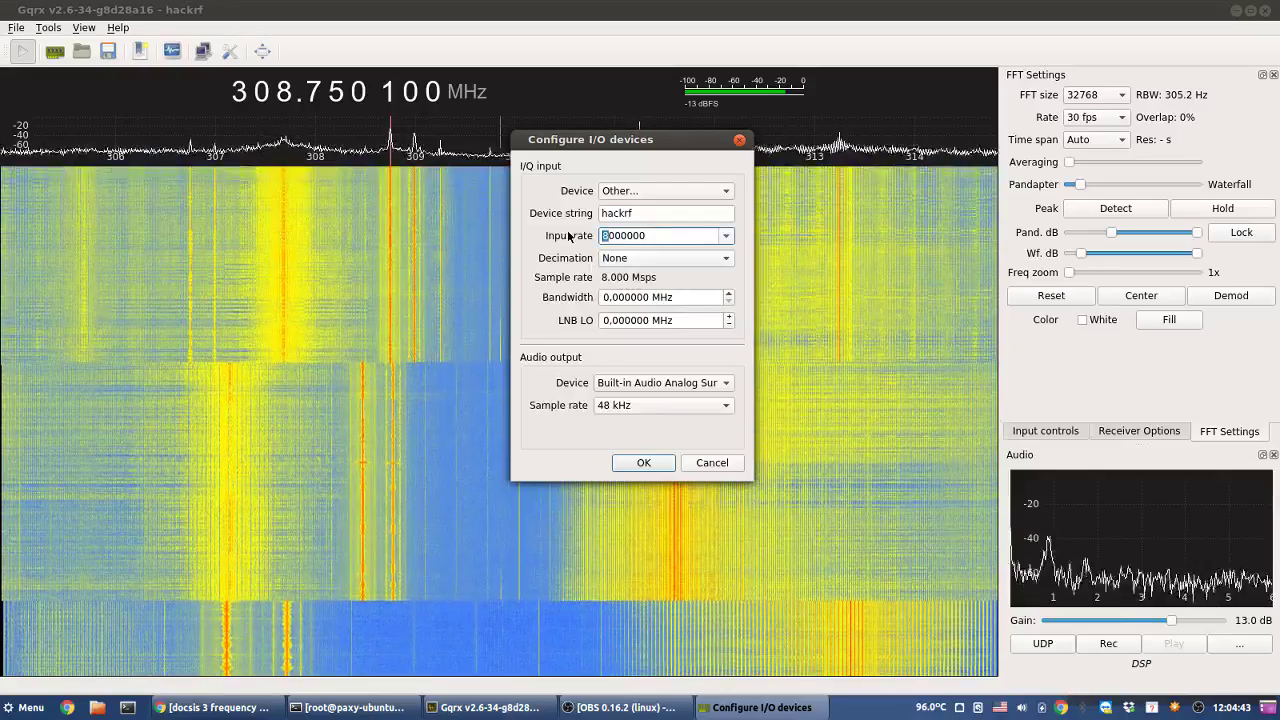
pyautogui.write('6')
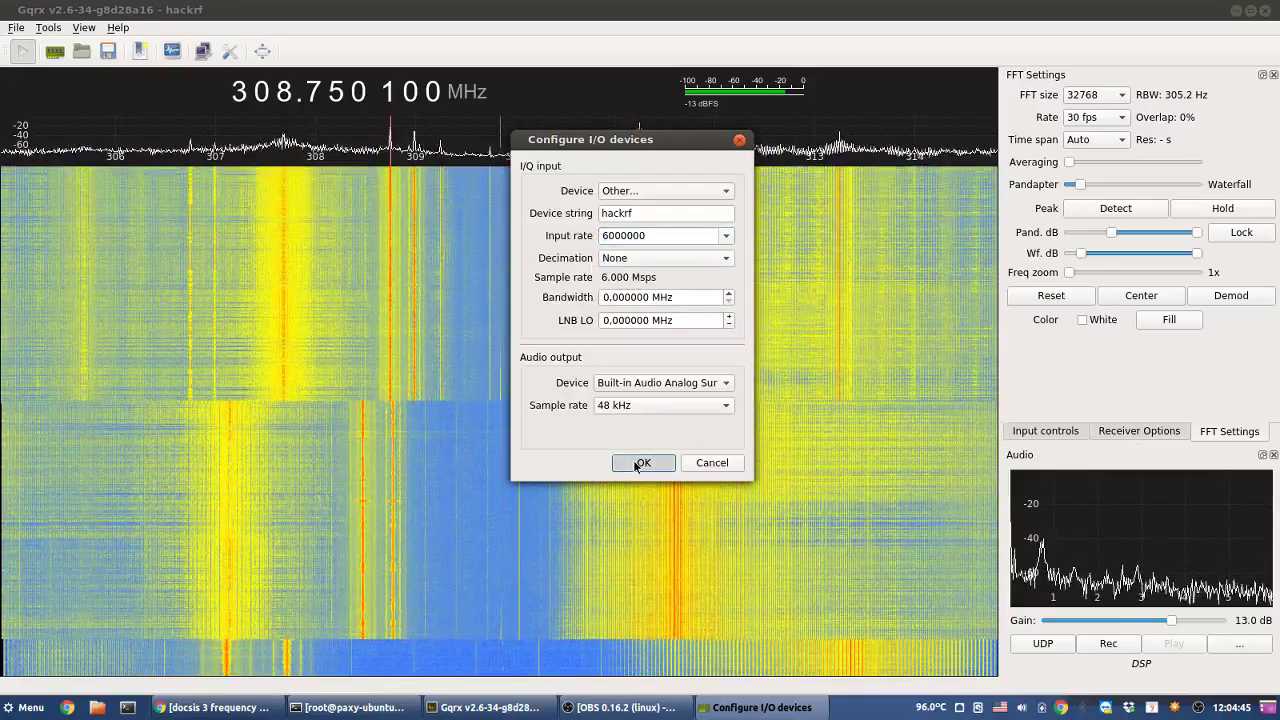
pyautogui.click(640, 463)
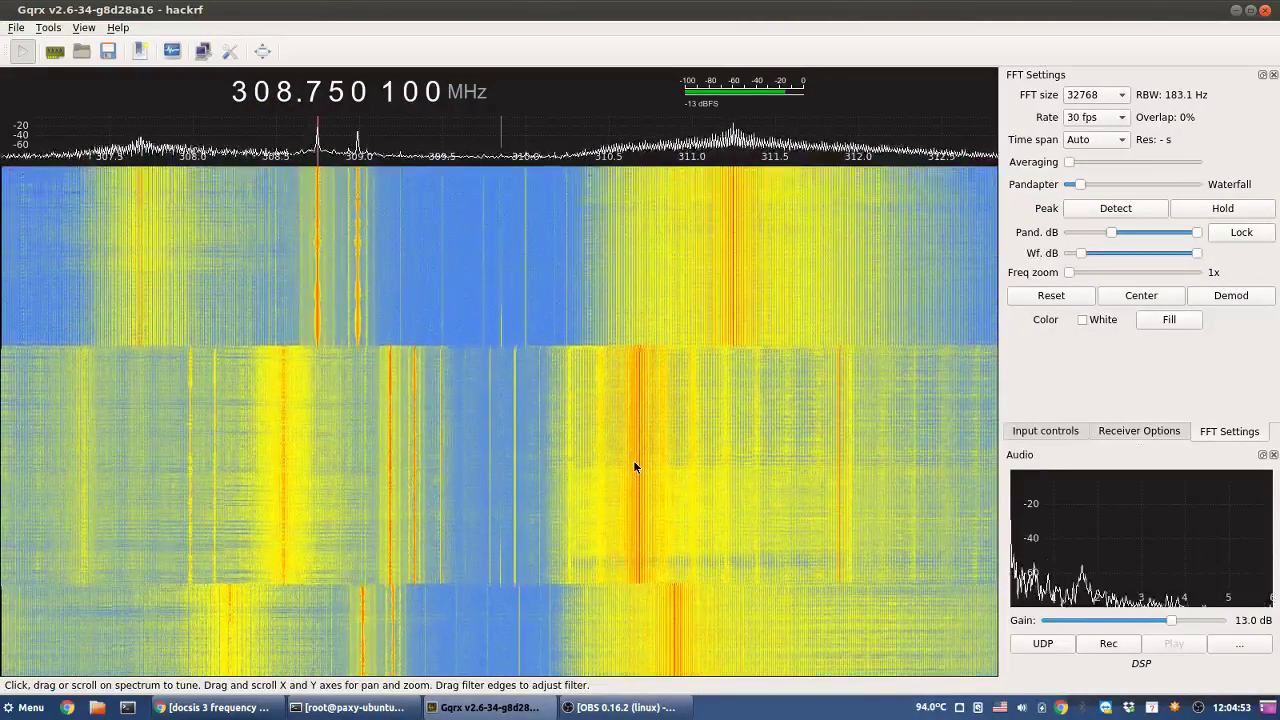
# - Round the frequency to 309 MHz, step upward, and tune onto the carrier near 316.75 MHz
pyautogui.moveTo(634, 460)
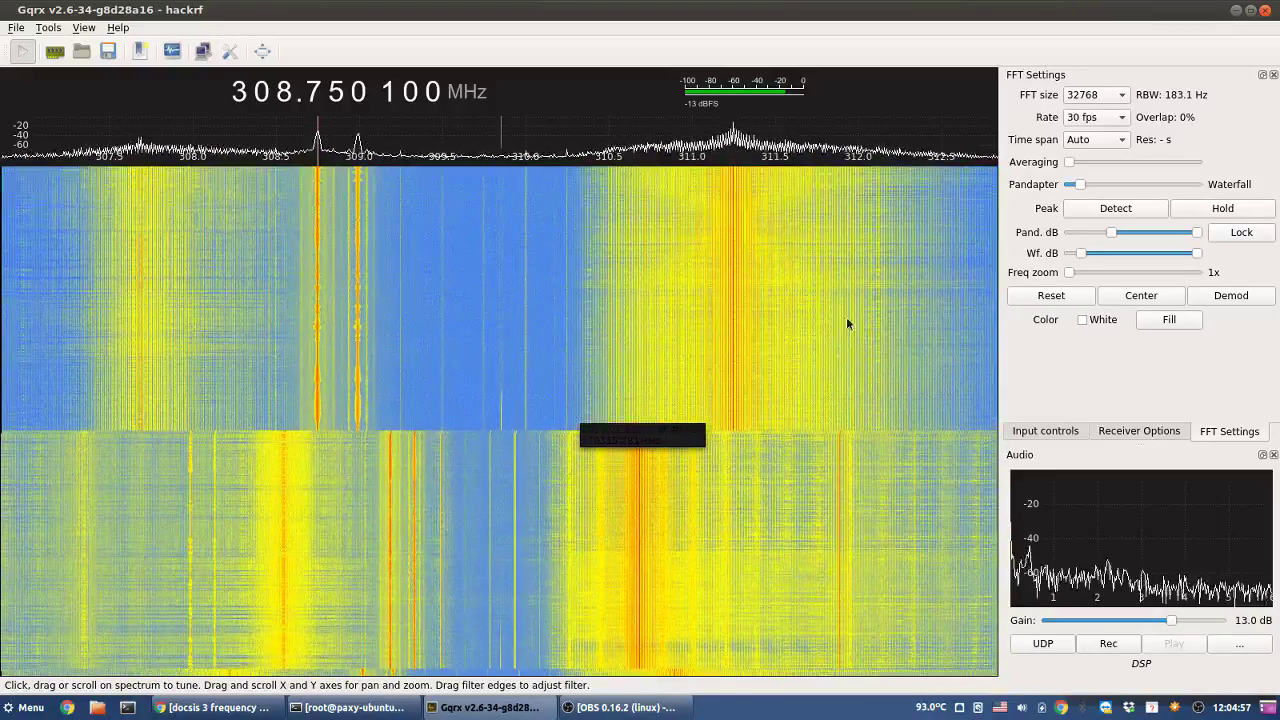
pyautogui.rightClick(284, 93)
pyautogui.scroll(1, 284, 93)
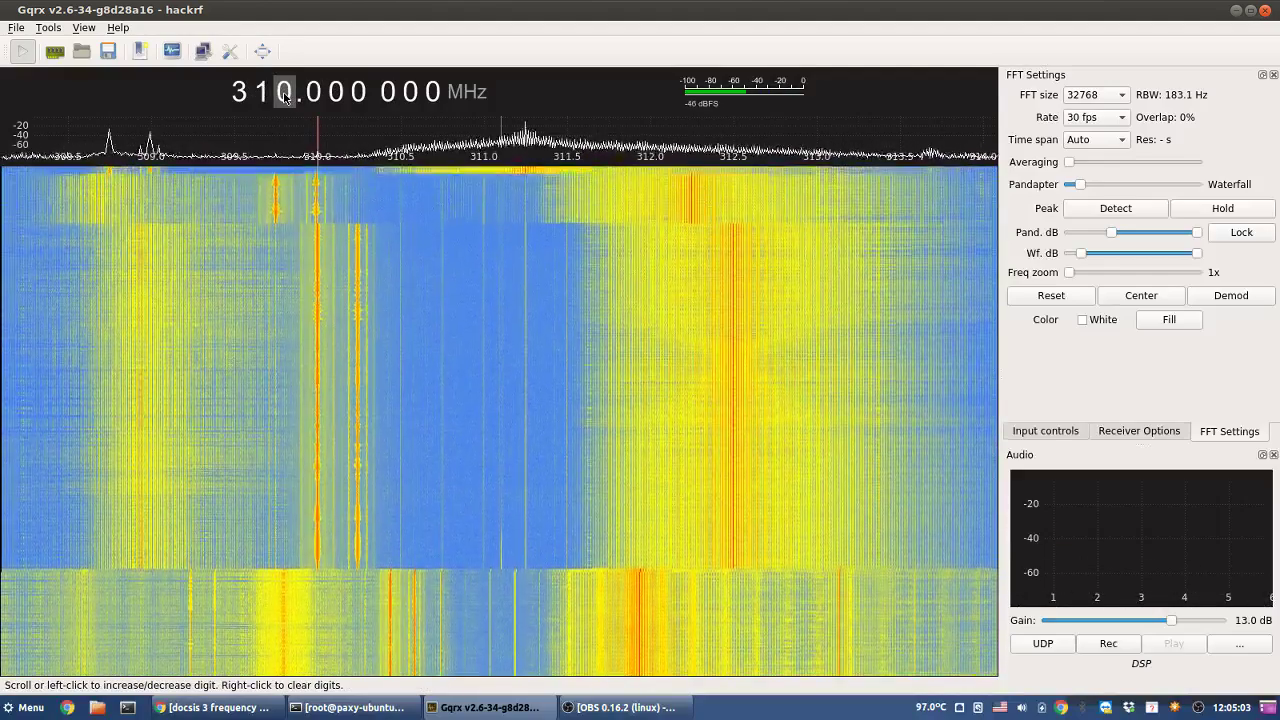
pyautogui.scroll(2, 284, 95)
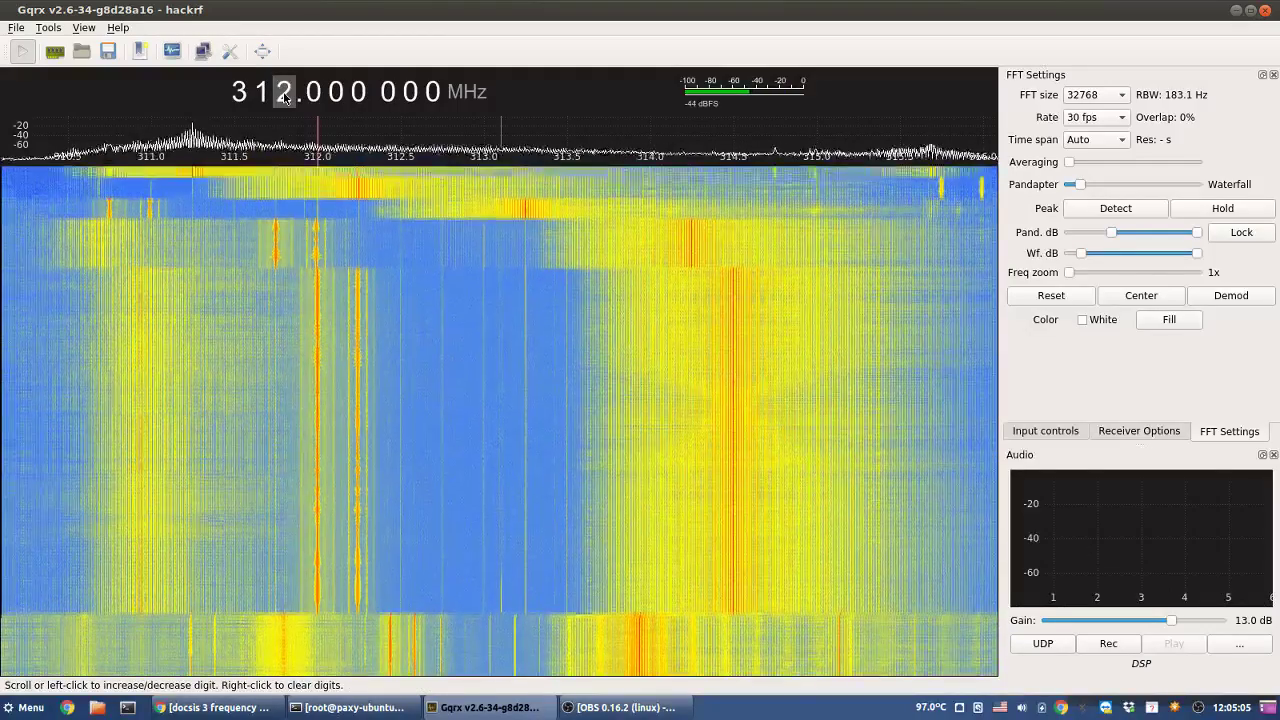
pyautogui.scroll(3, 285, 96)
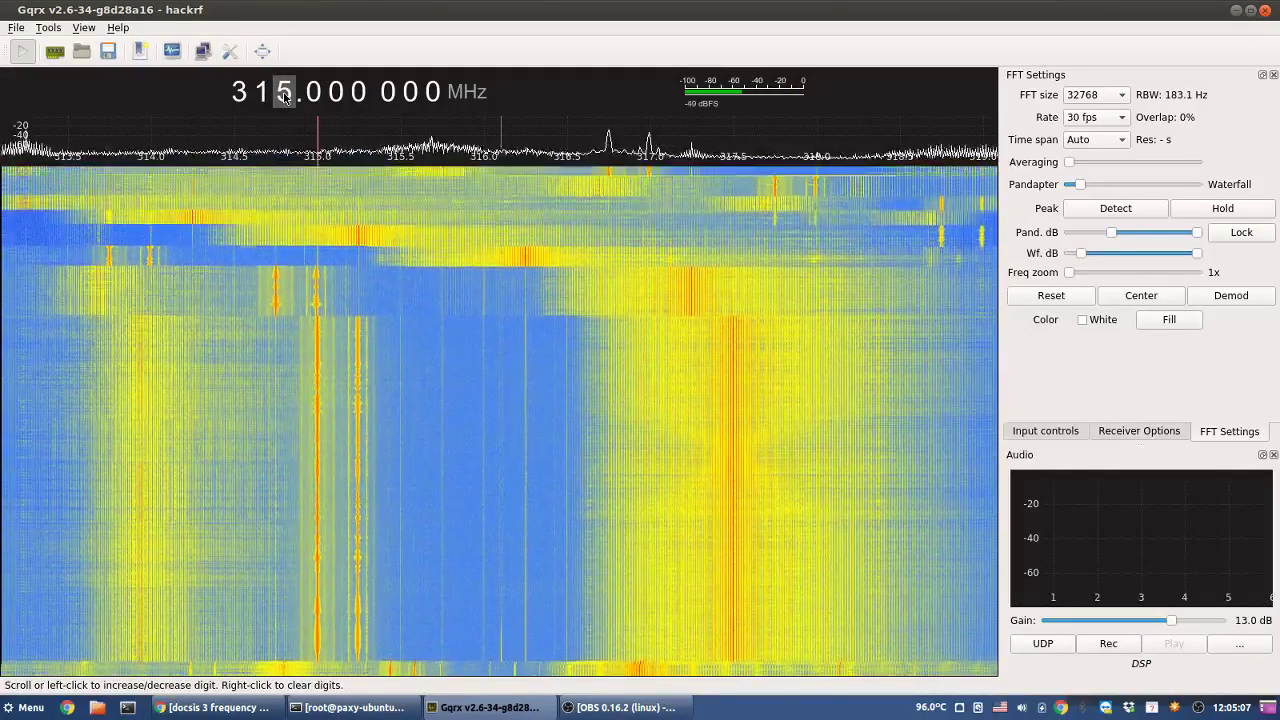
pyautogui.scroll(2, 284, 94)
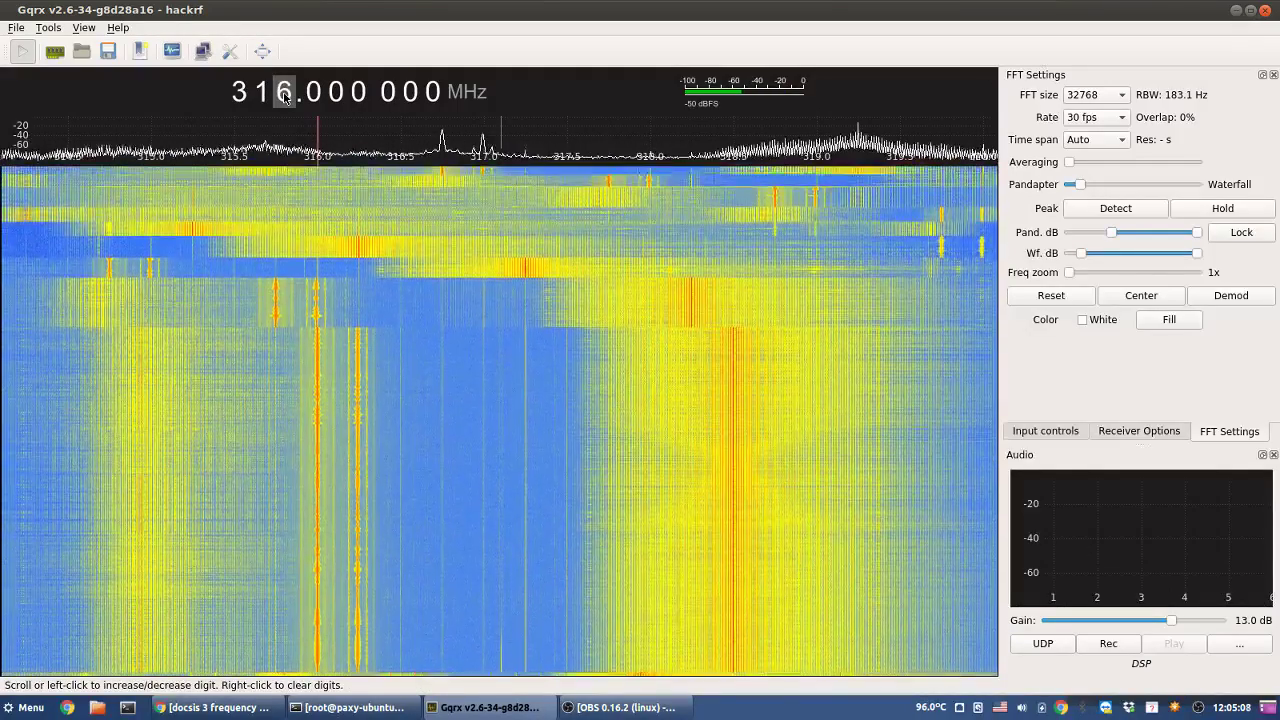
pyautogui.click(277, 180)
pyautogui.click(276, 178)
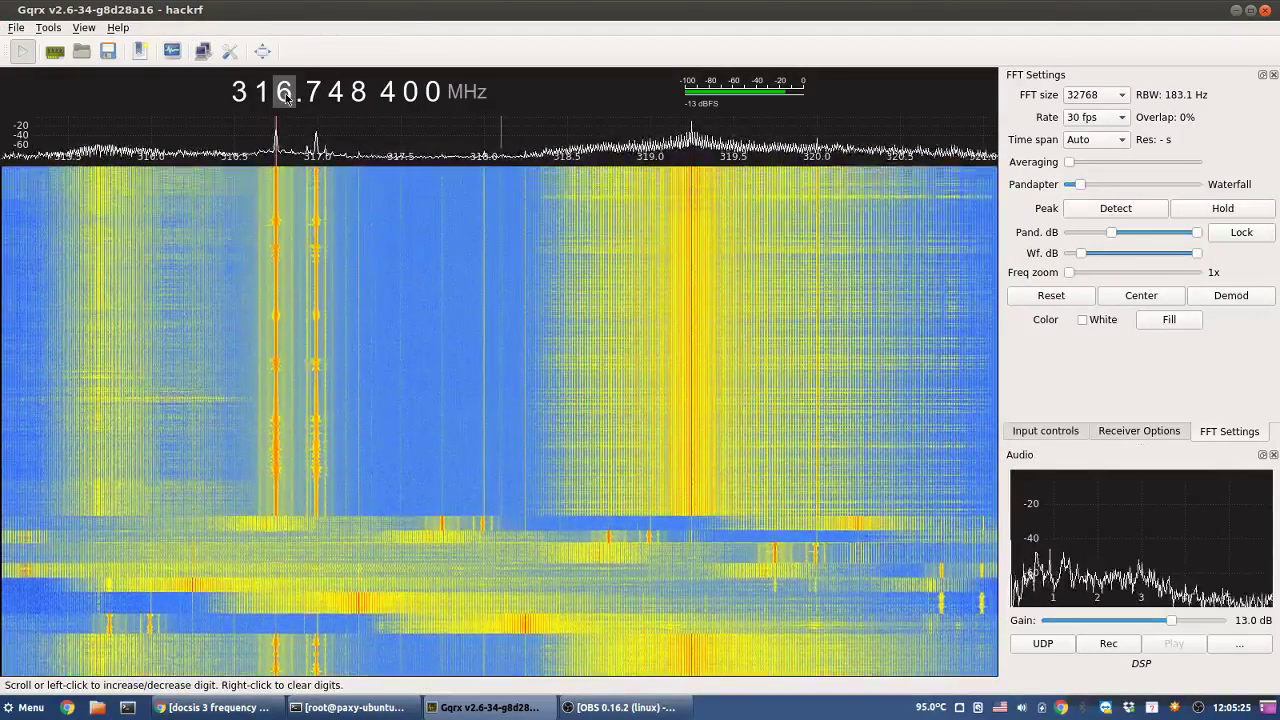
# - Step up to the 324.745 MHz carrier, tune onto it, then continue to 326 MHz
pyautogui.scroll(1, 285, 95)
pyautogui.scroll(4, 285, 95)
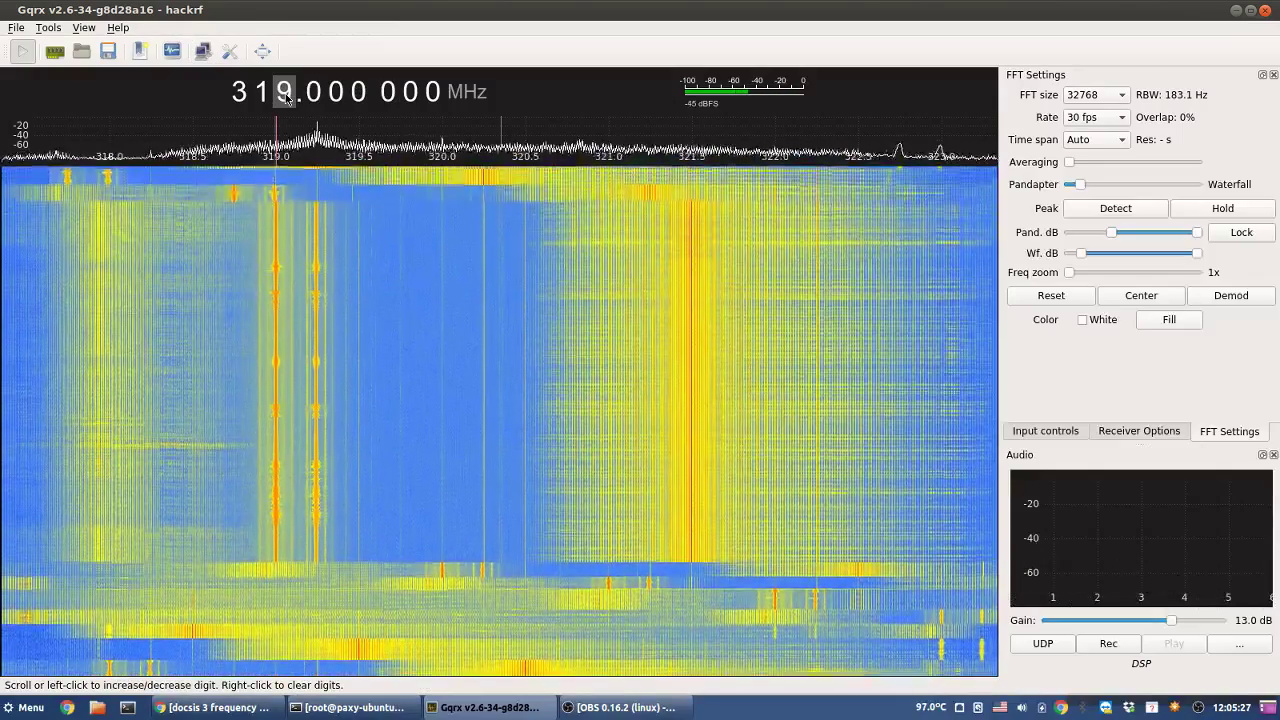
pyautogui.scroll(3, 285, 95)
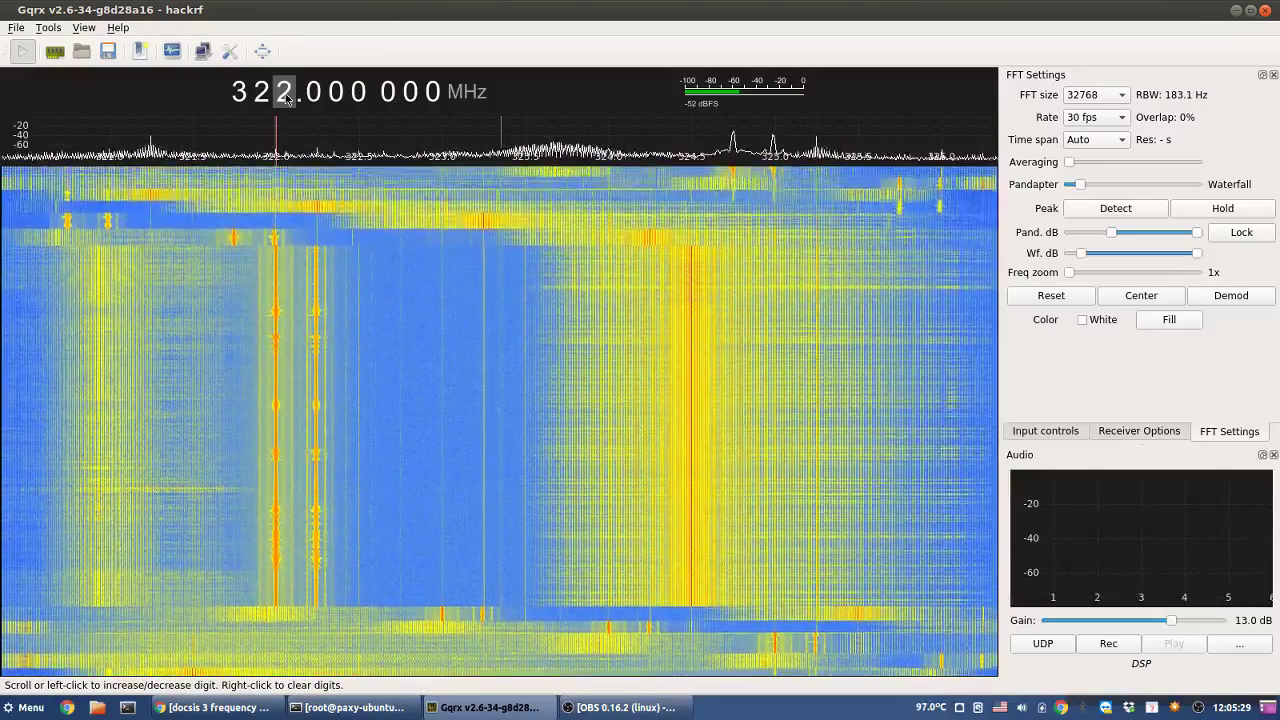
pyautogui.scroll(1, 285, 95)
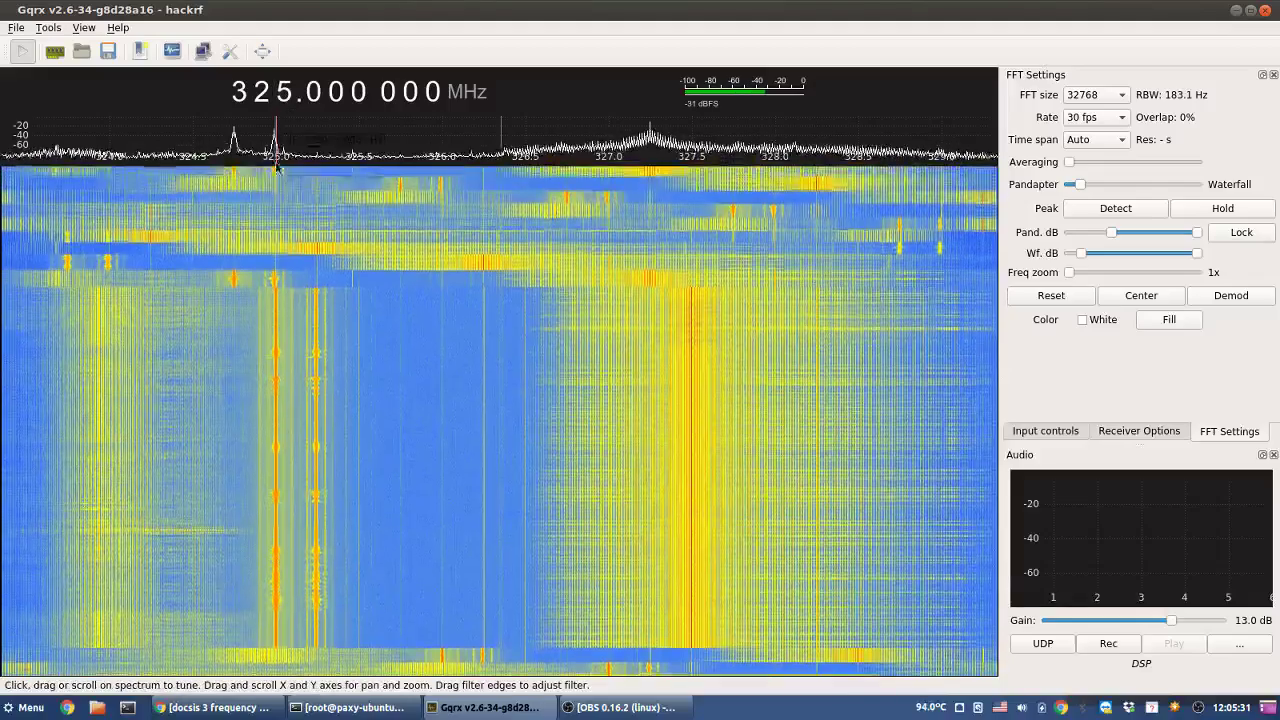
pyautogui.click(234, 181)
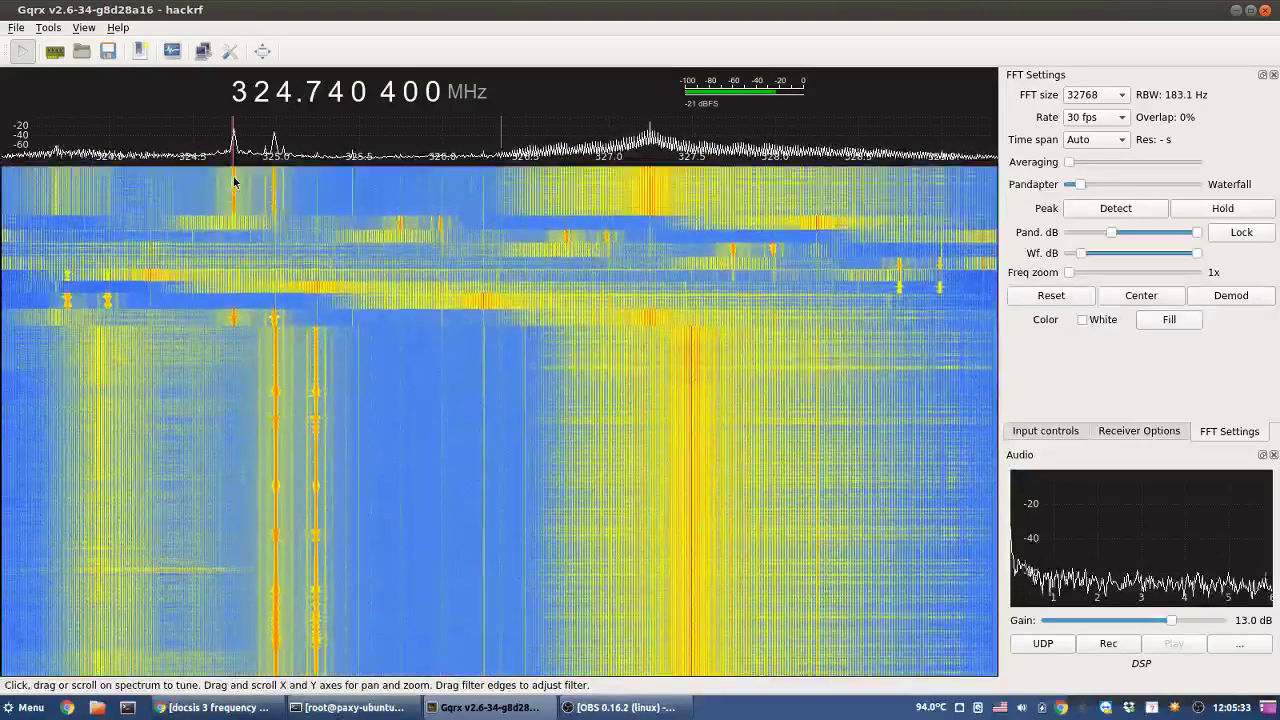
pyautogui.click(235, 181)
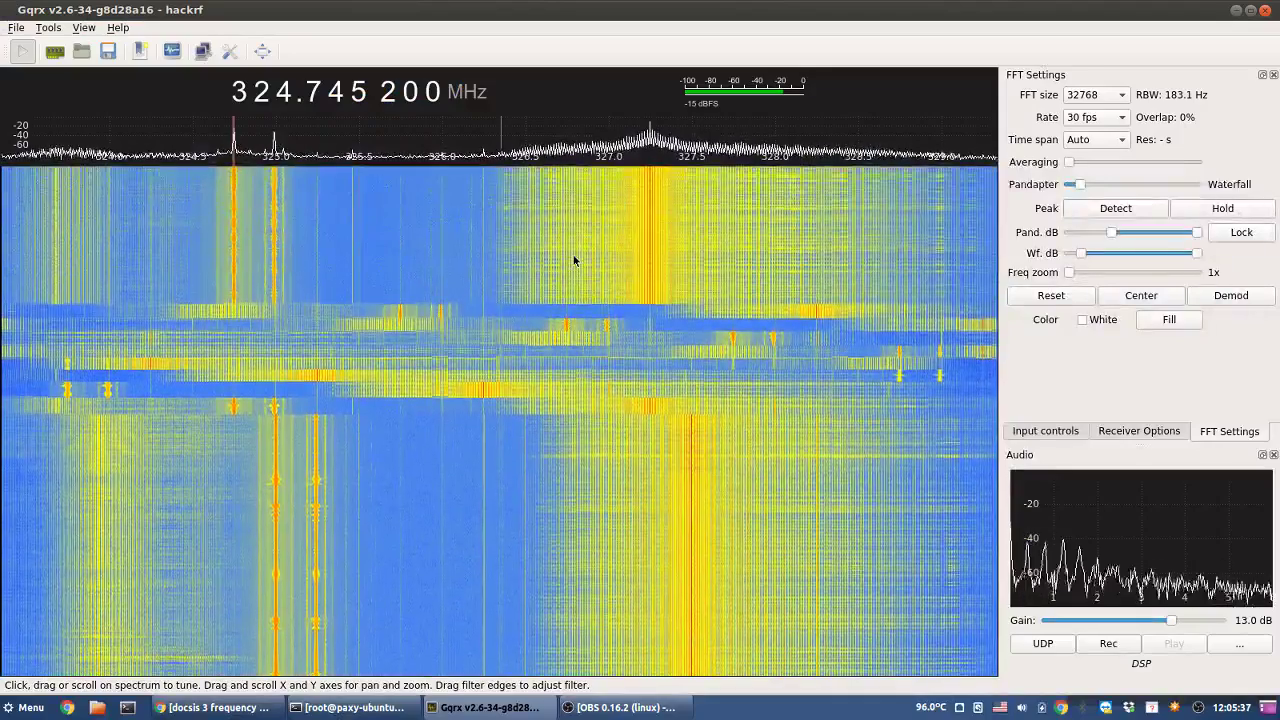
pyautogui.scroll(5, 285, 92)
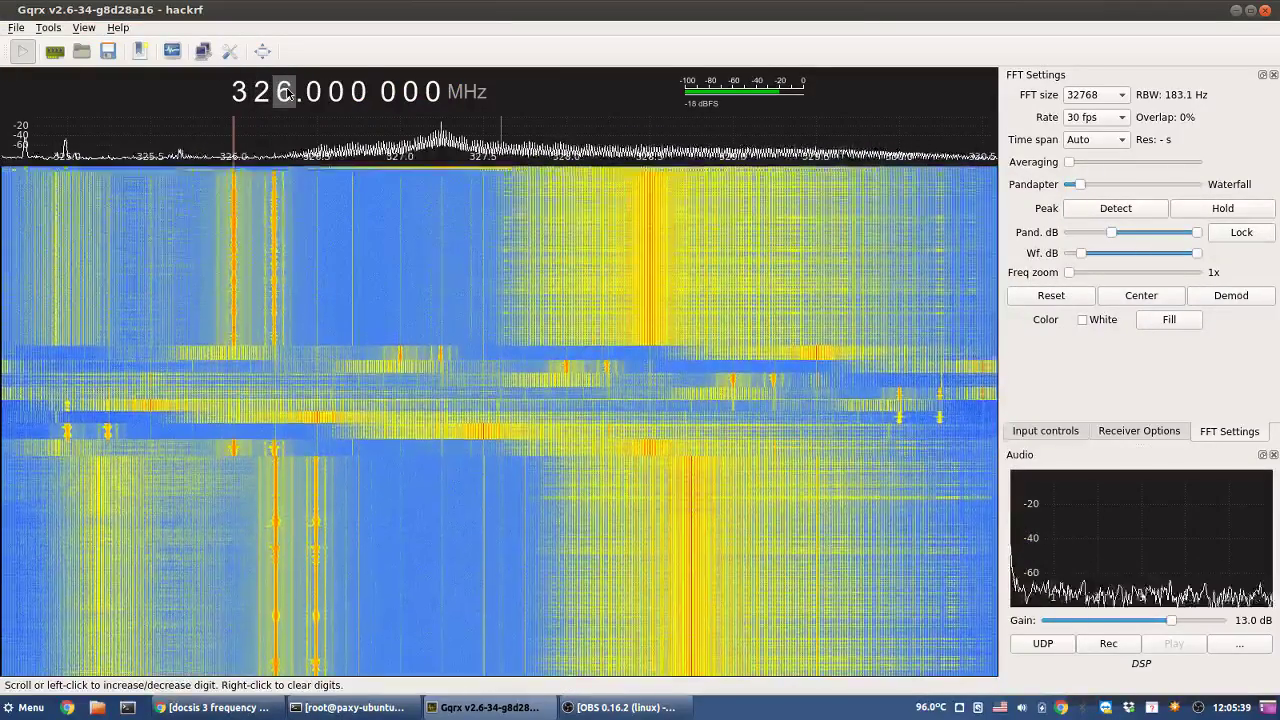
# - Tune onto the carrier near 332.74 MHz, then step up to the 340.75 MHz carrier
pyautogui.scroll(4, 285, 92)
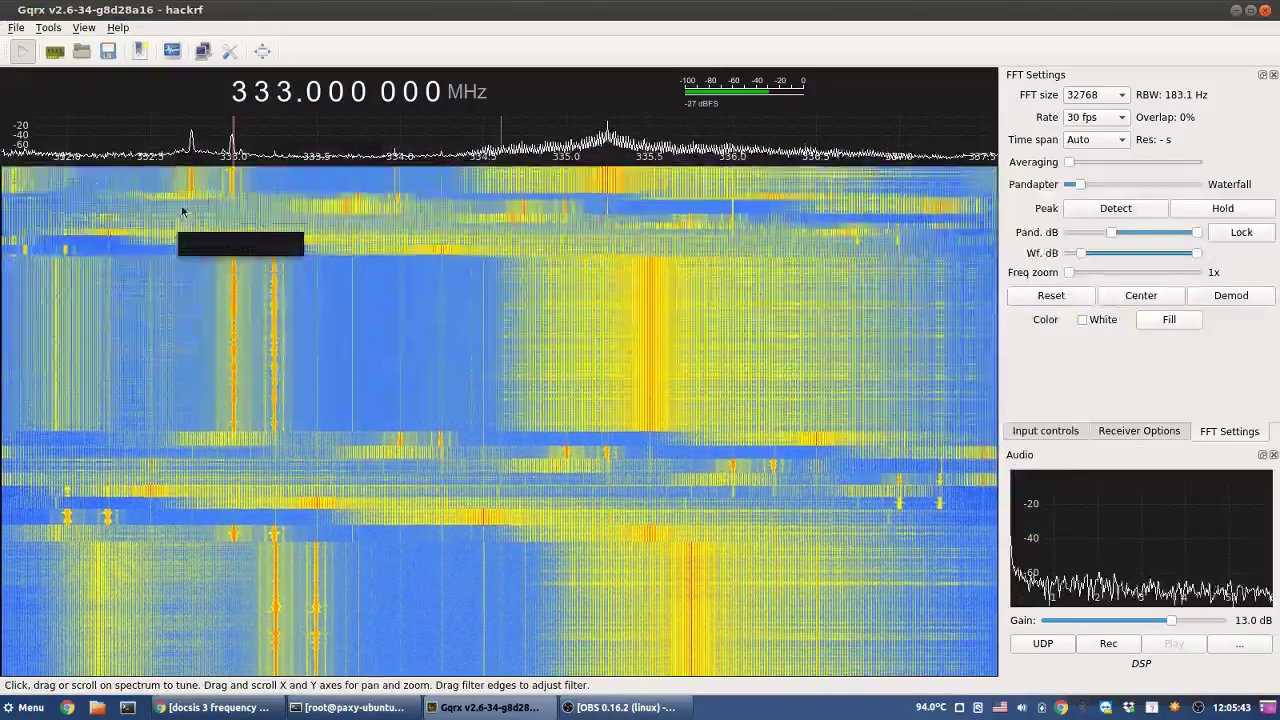
pyautogui.moveTo(188, 197); pyautogui.dragTo(193, 196)
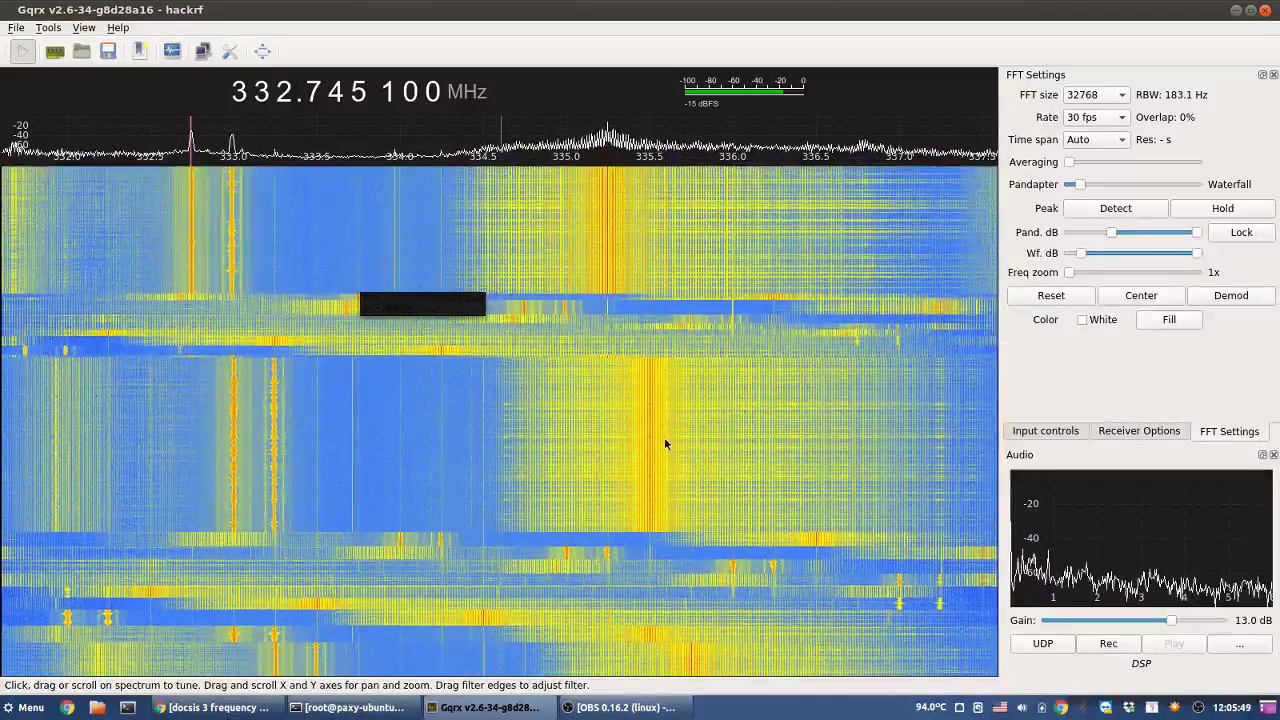
pyautogui.rightClick(283, 90)
pyautogui.scroll(4, 283, 90)
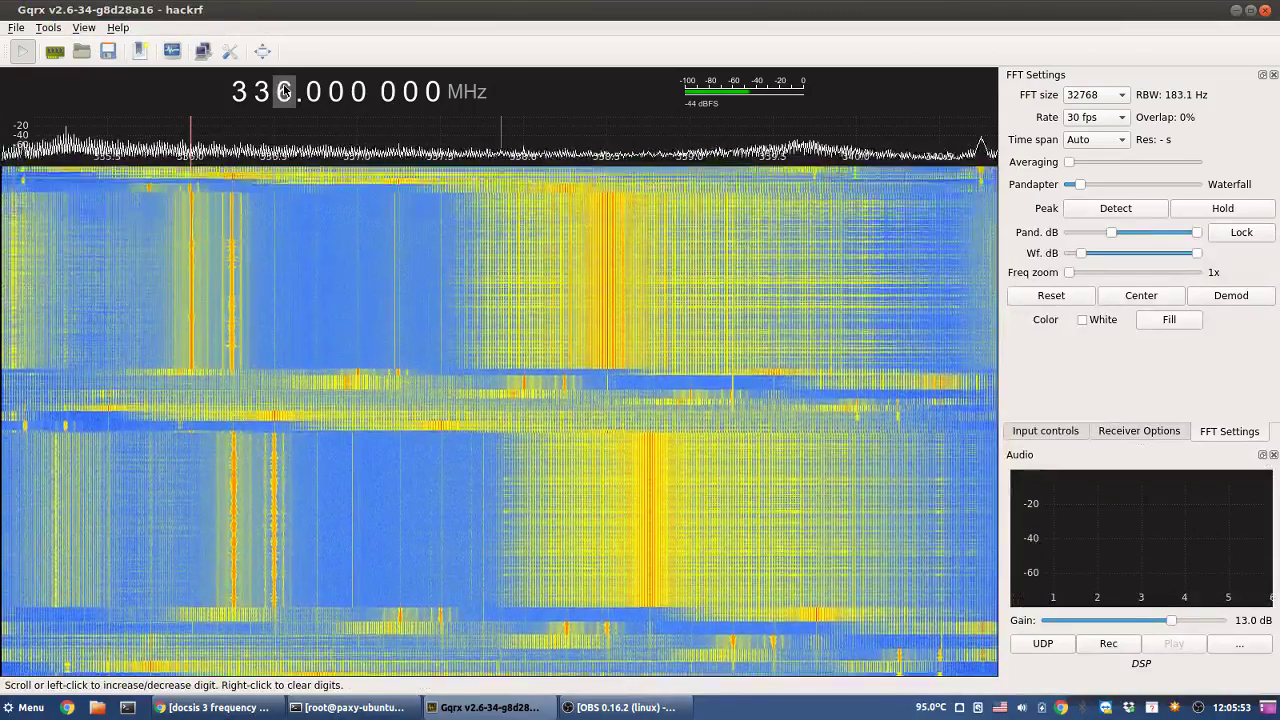
pyautogui.scroll(2, 284, 90)
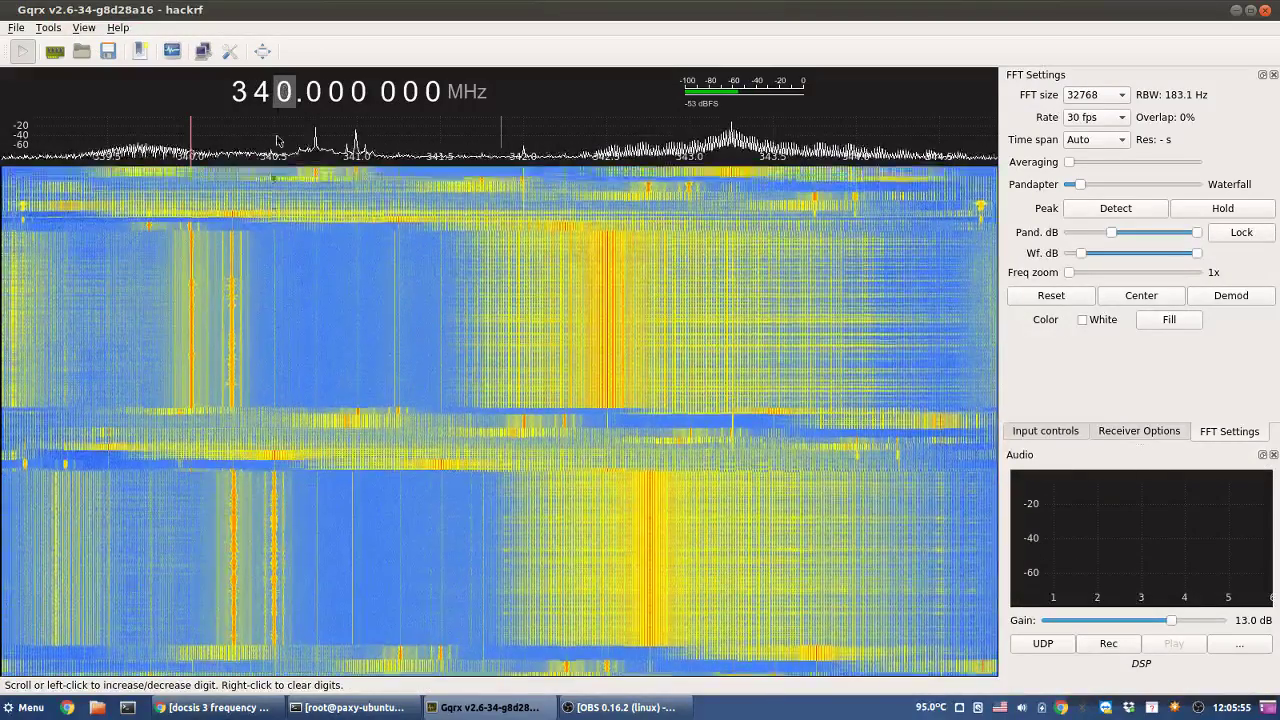
pyautogui.click(315, 178)
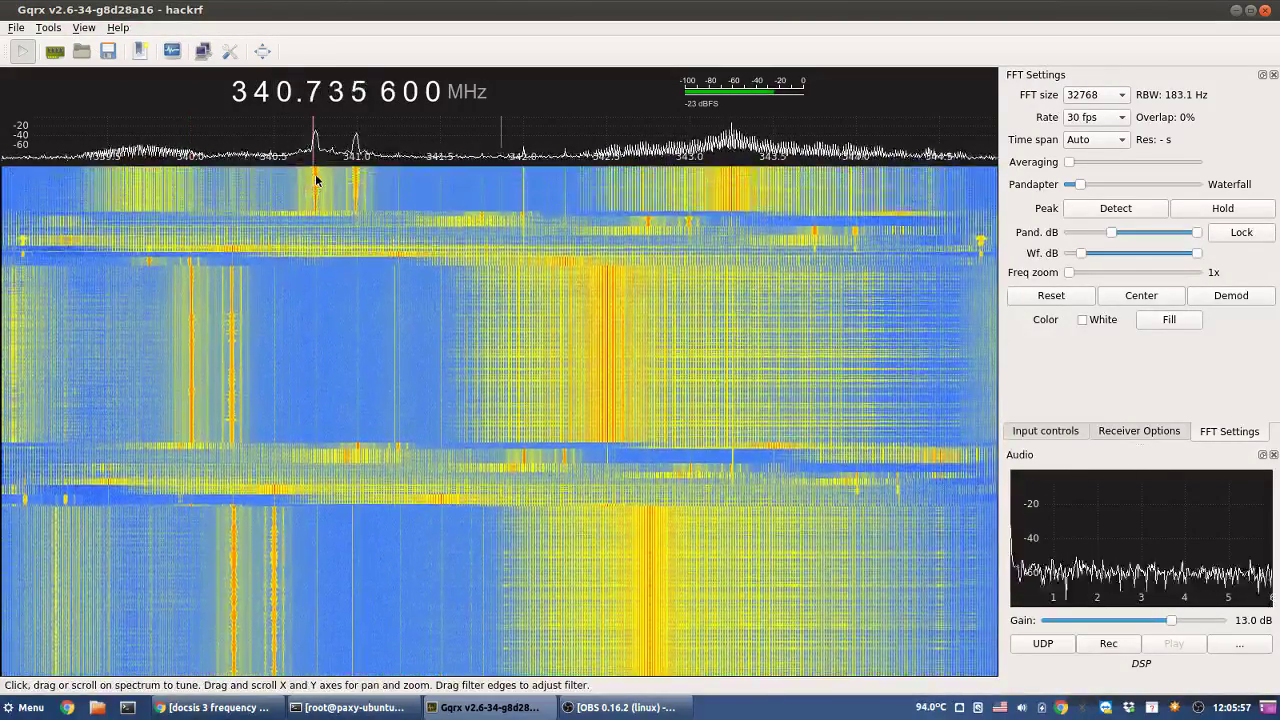
pyautogui.click(317, 180)
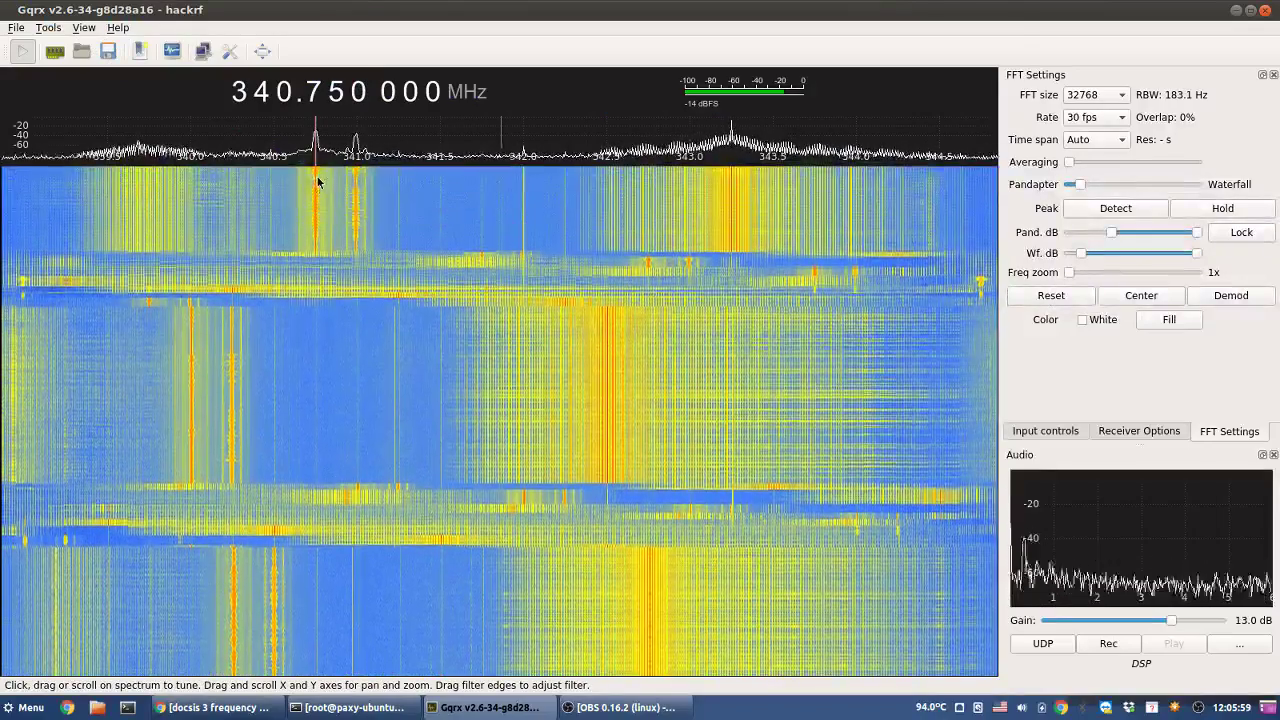
# - Step up and settle on the 348.745 MHz carrier, then switch to the browser
pyautogui.scroll(2, 285, 93)
pyautogui.rightClick(285, 93)
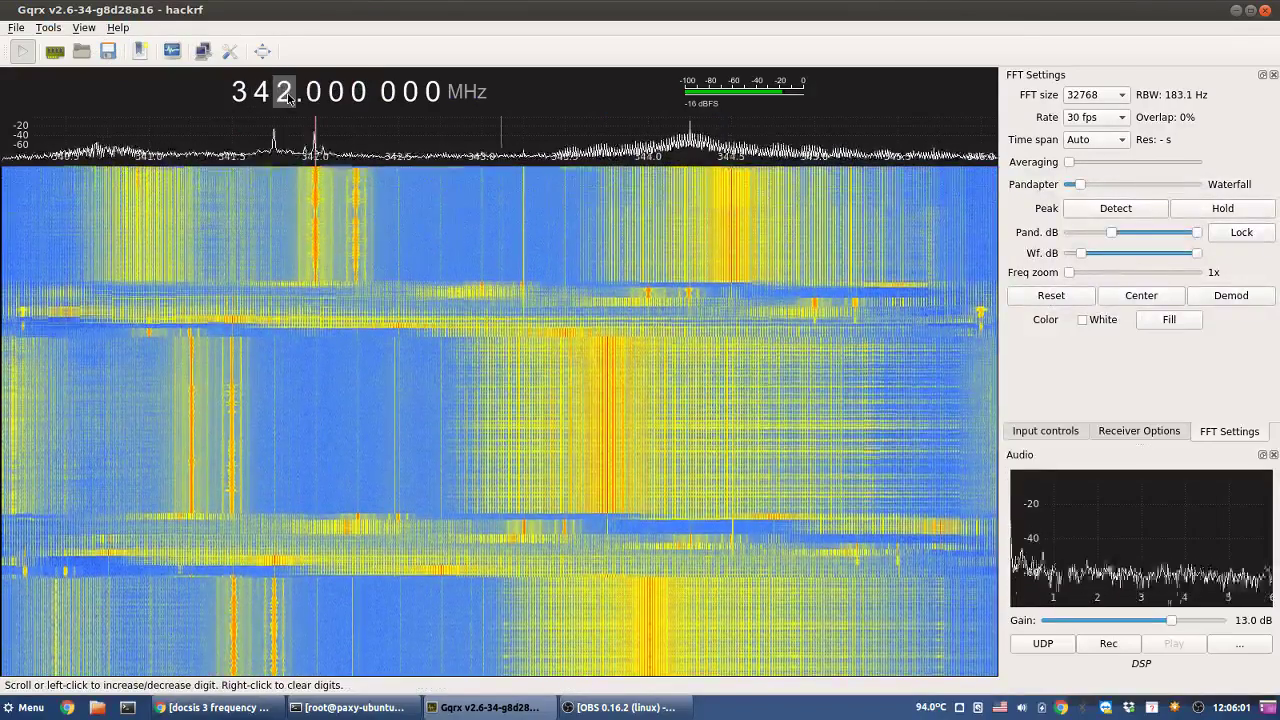
pyautogui.scroll(3, 285, 93)
pyautogui.scroll(4, 285, 93)
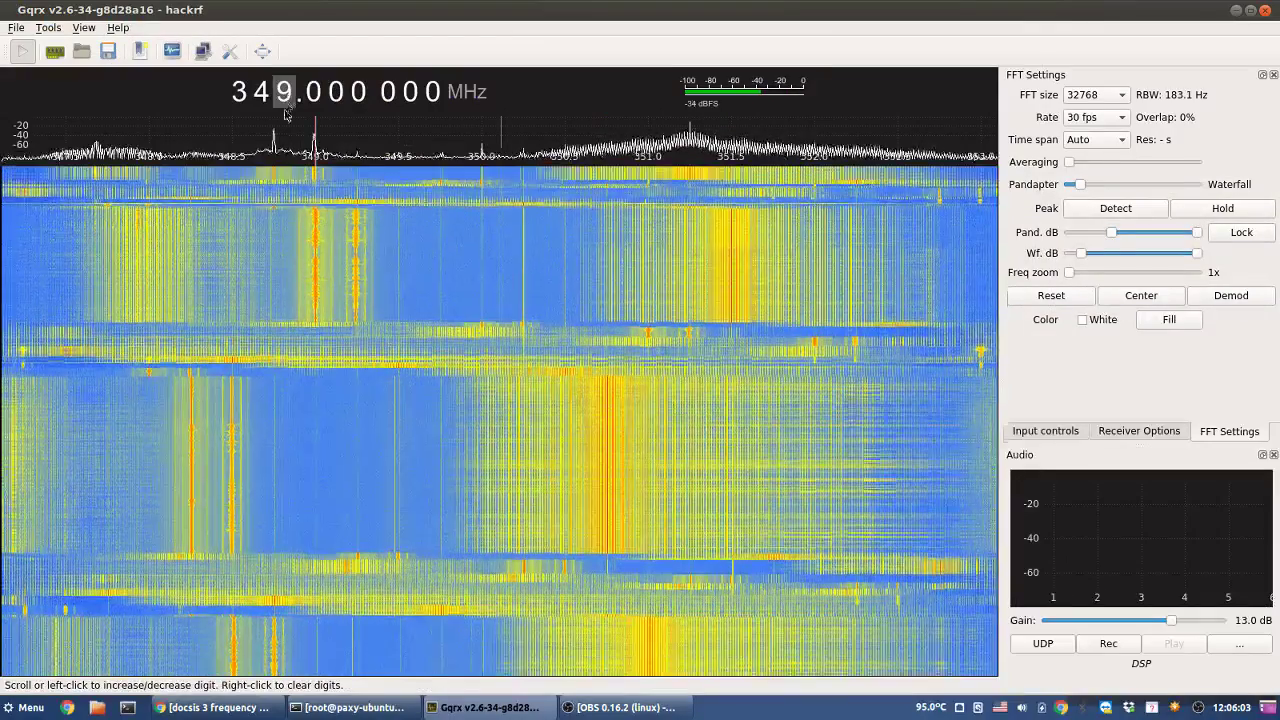
pyautogui.click(277, 180)
pyautogui.click(273, 181)
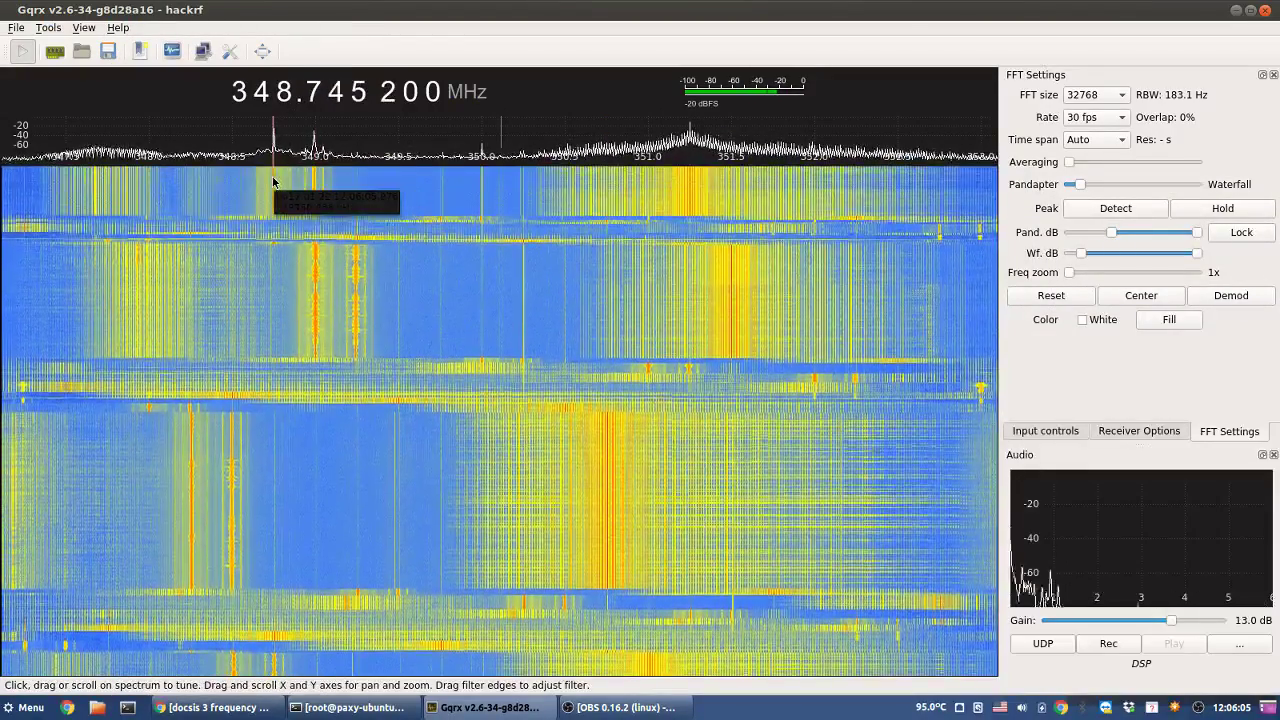
pyautogui.click(275, 182)
pyautogui.click(273, 181)
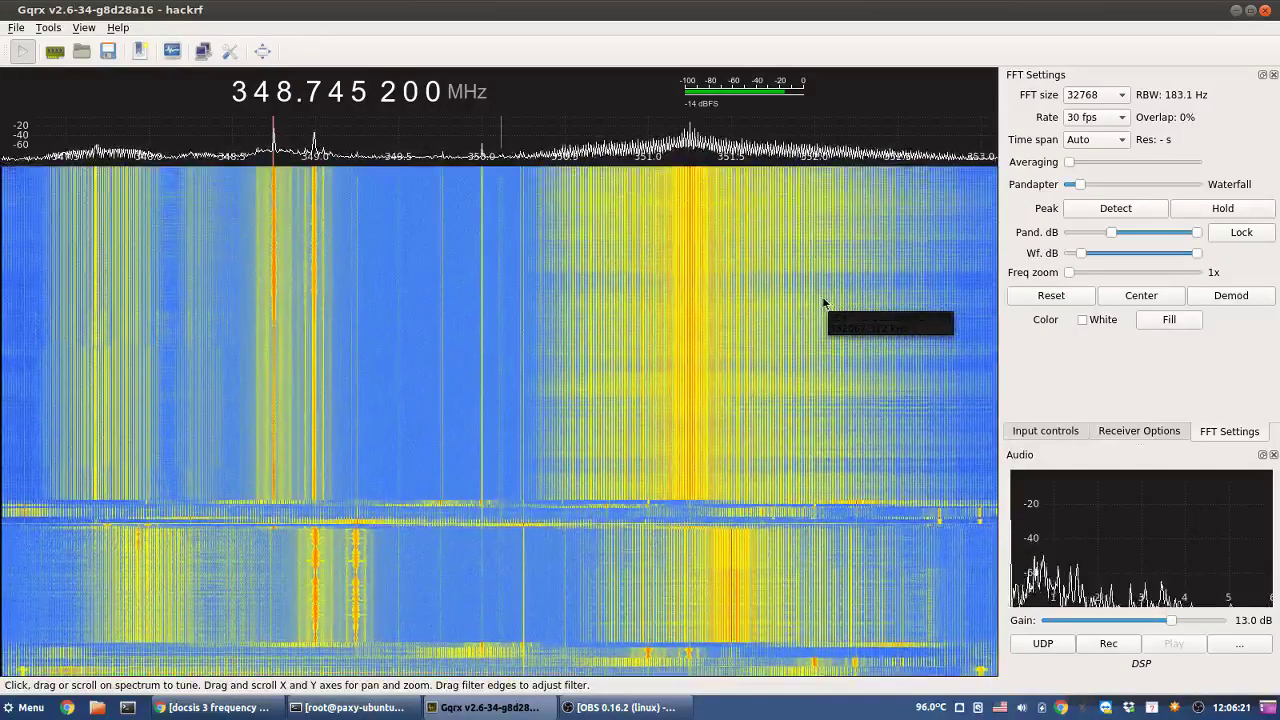
pyautogui.click(220, 708)
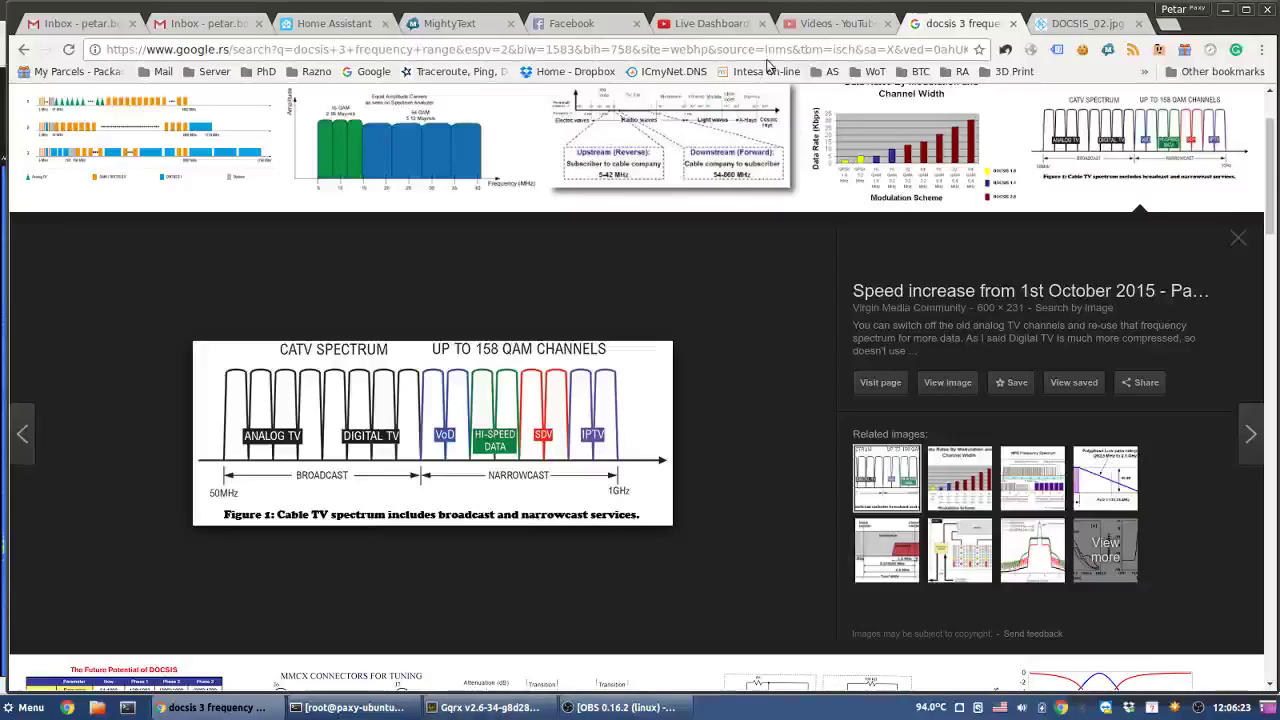
# - Check the stream on the YouTube live dashboard and the DOCSIS image tab, then bring the terminal forward
pyautogui.click(710, 23)
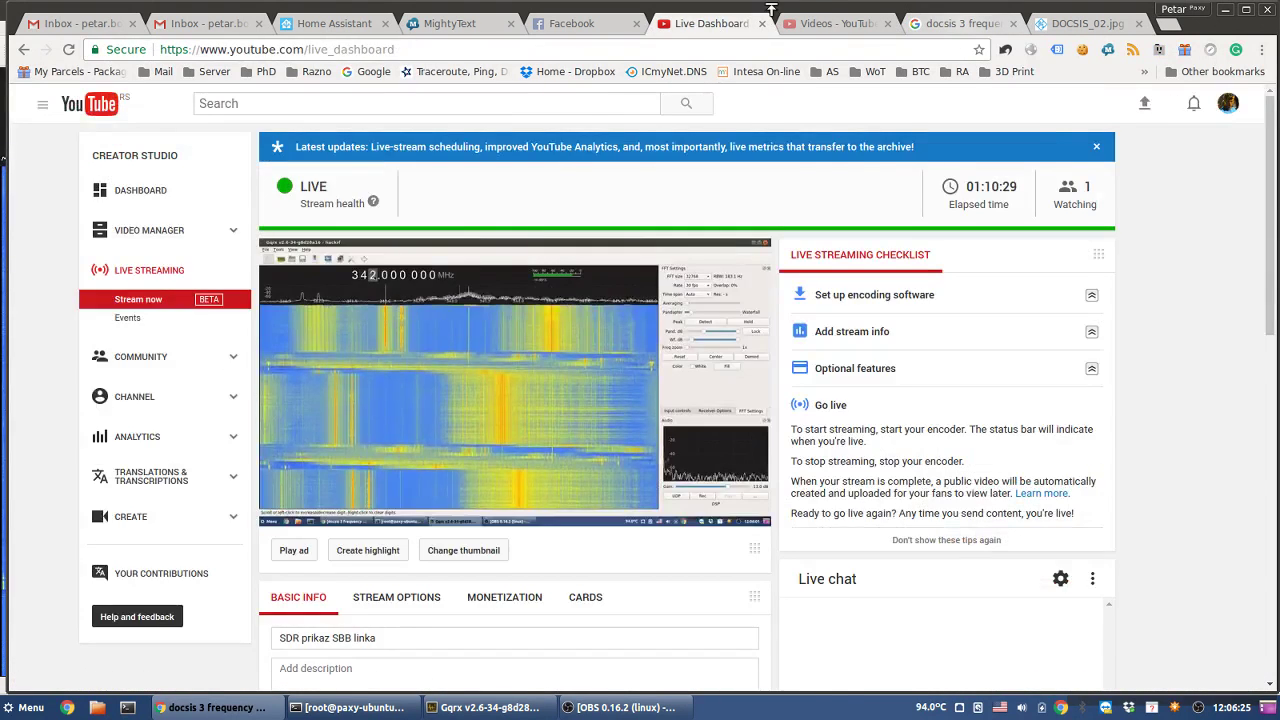
pyautogui.click(963, 14)
pyautogui.click(745, 20)
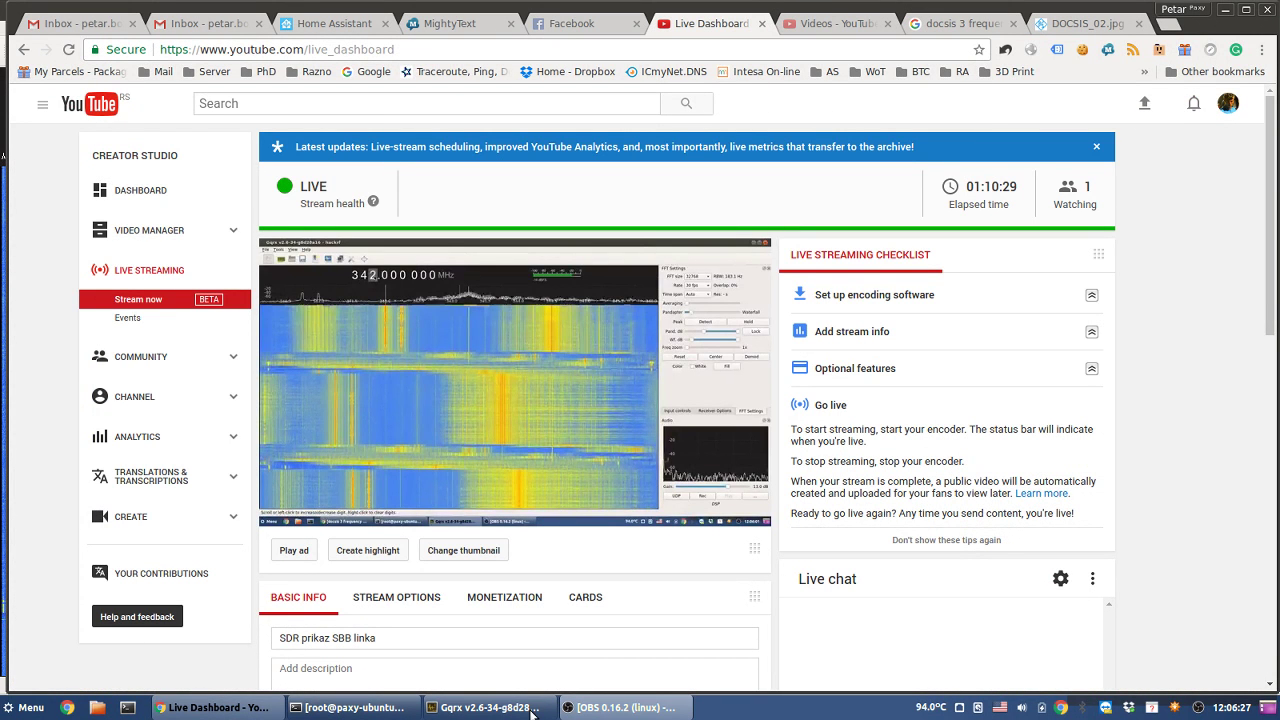
pyautogui.click(403, 709)
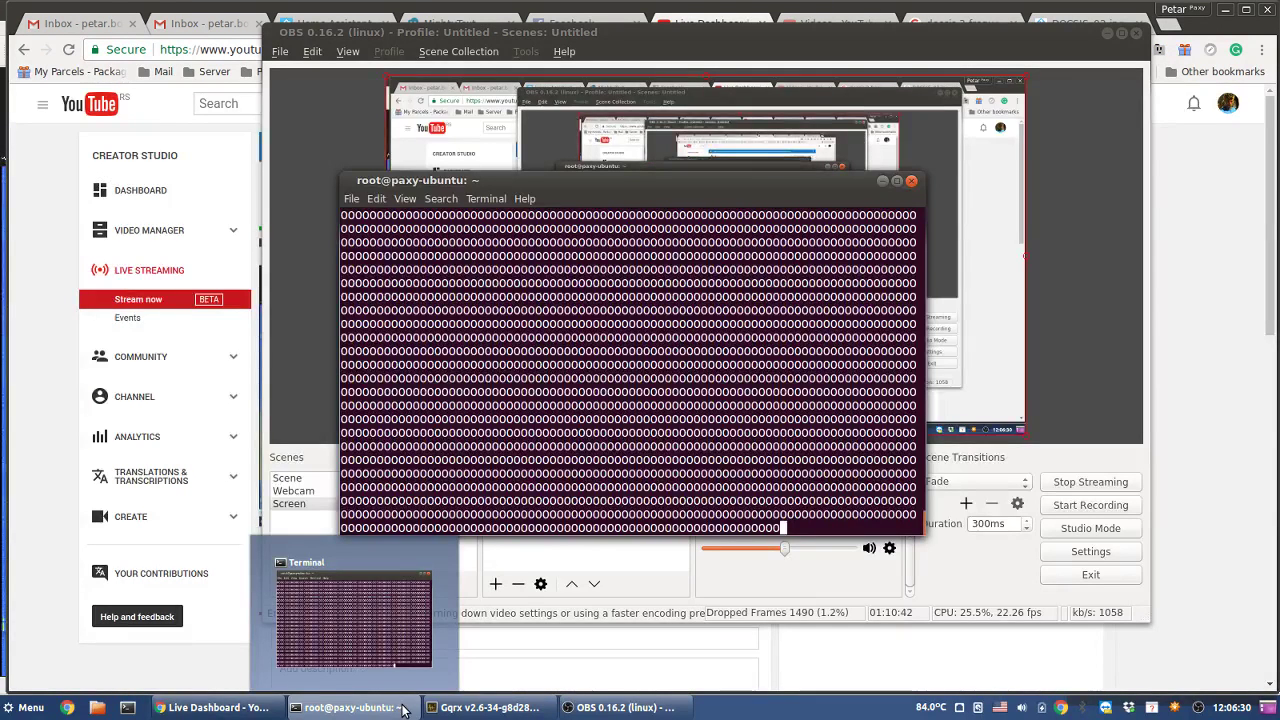
pyautogui.moveTo(445, 710)
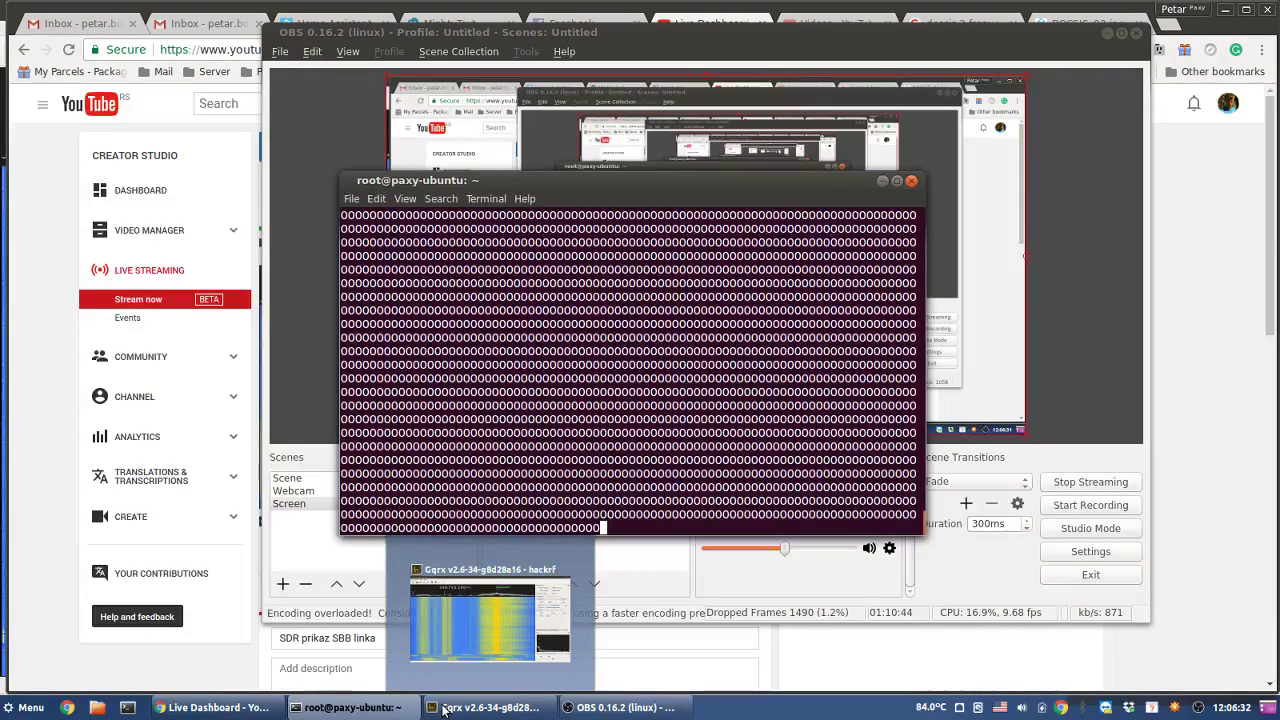
# - Bring Gqrx back and tune onto the carrier peak near 356.75 MHz
pyautogui.click(445, 710)
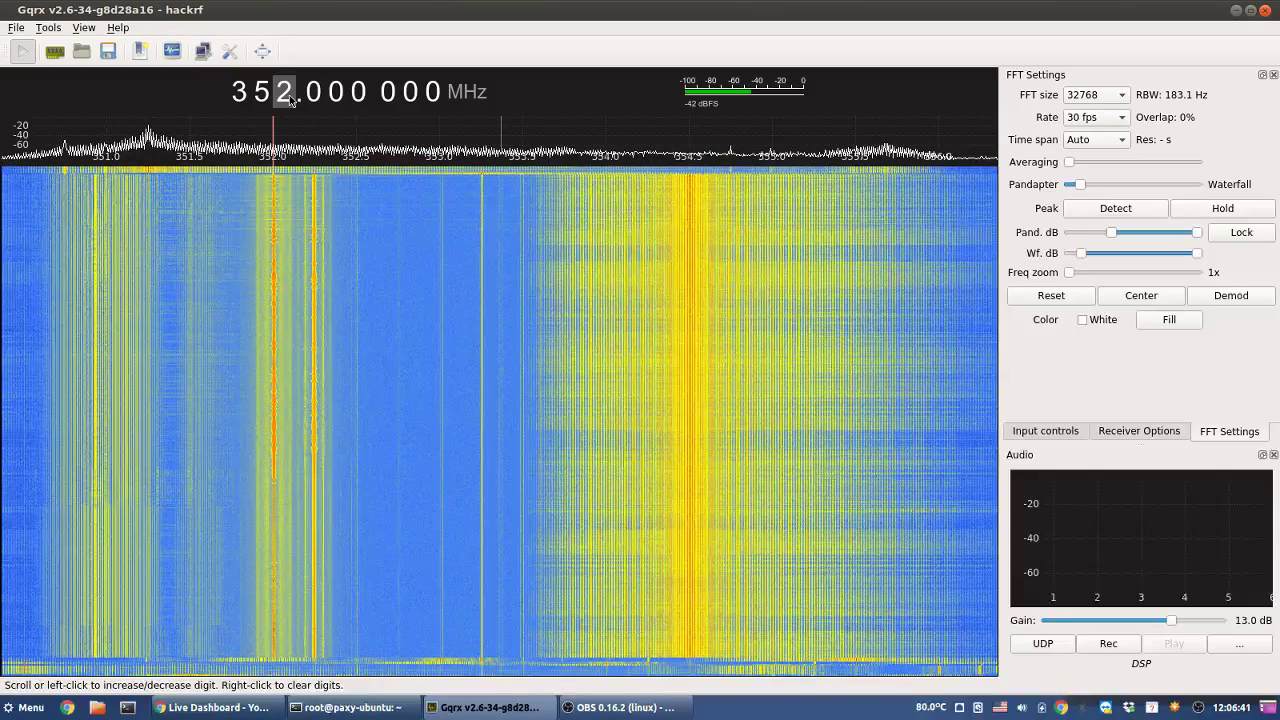
pyautogui.scroll(2, 288, 97)
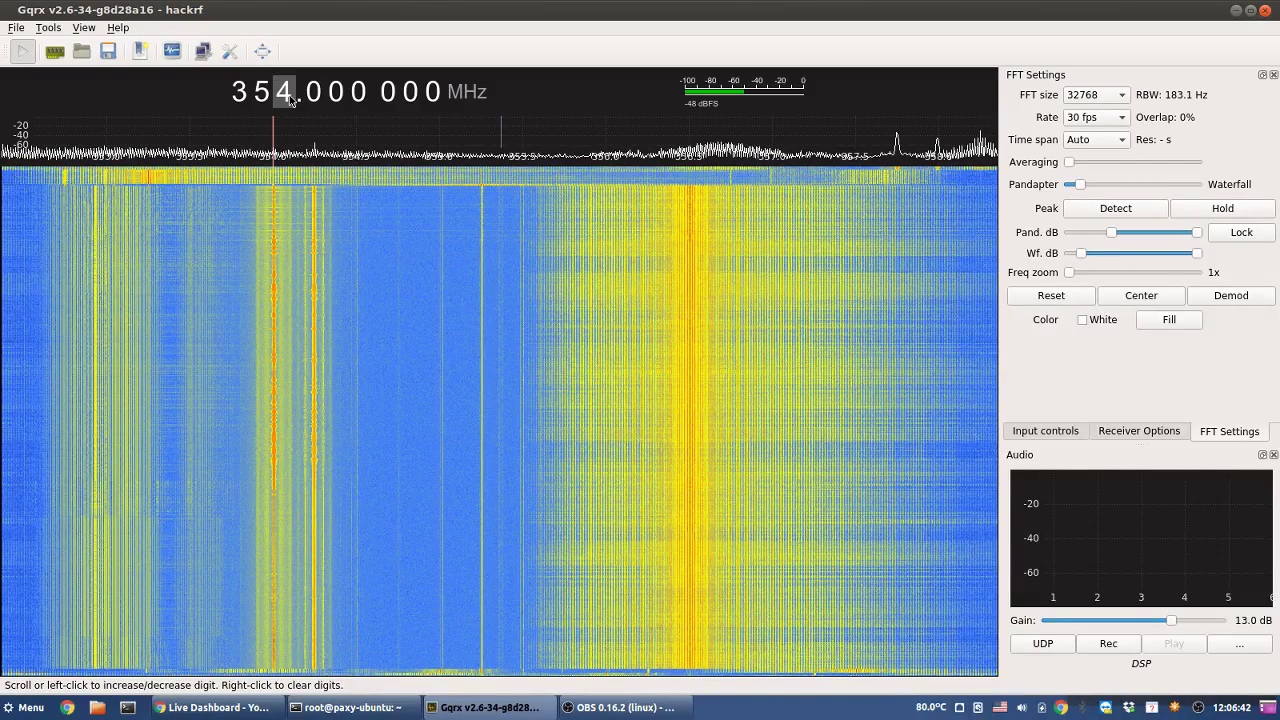
pyautogui.scroll(1, 288, 97)
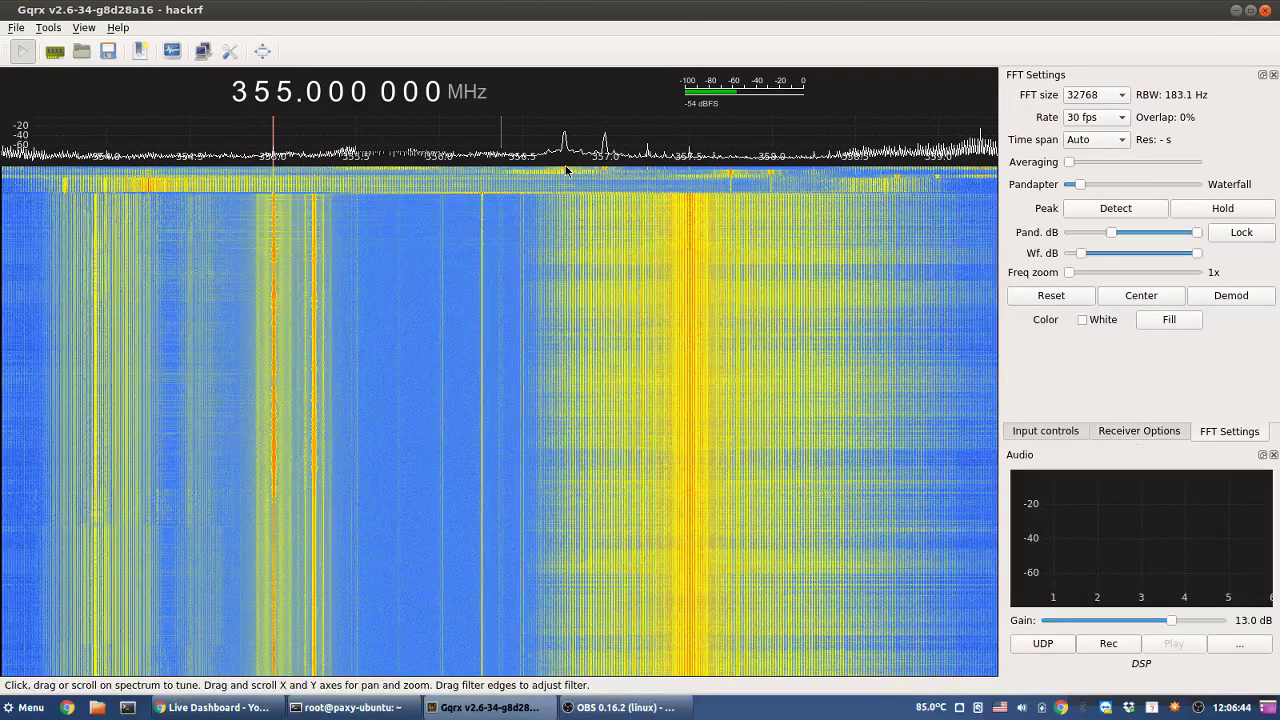
pyautogui.click(565, 168)
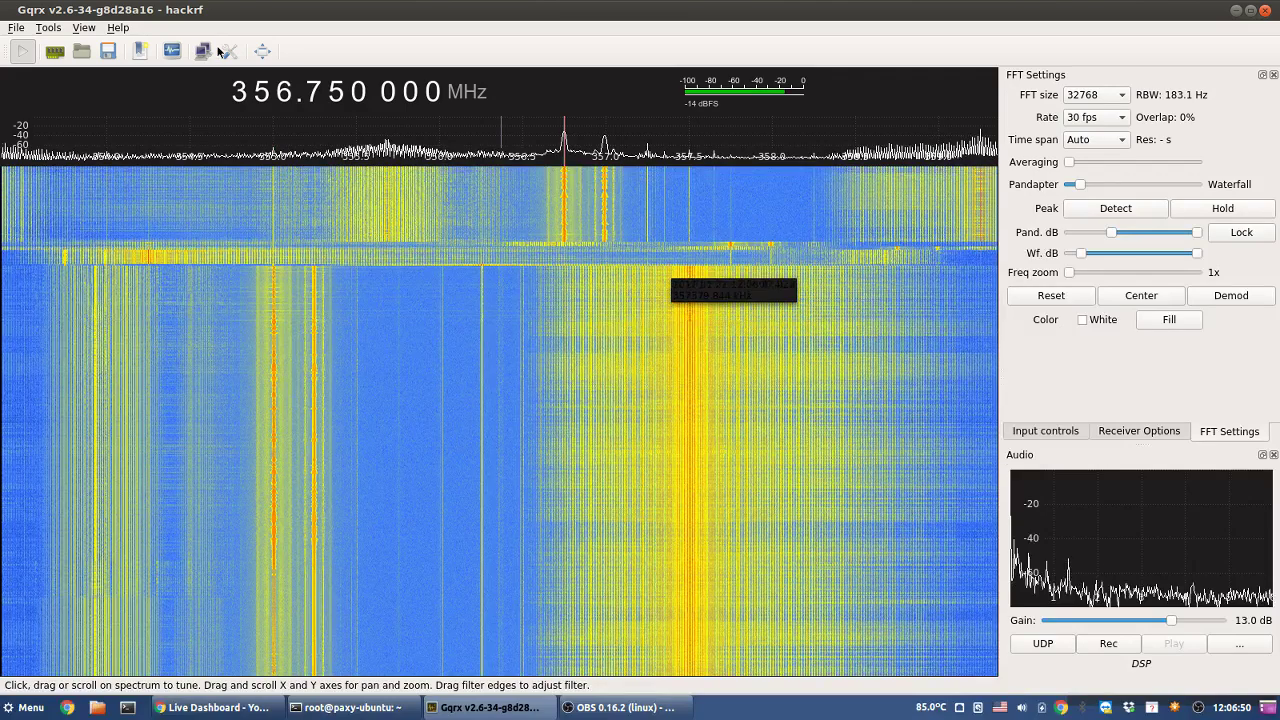
# - Clear the lower digits, move up, and tune onto the 364.75 MHz carrier
pyautogui.rightClick(288, 93)
pyautogui.scroll(4, 290, 93)
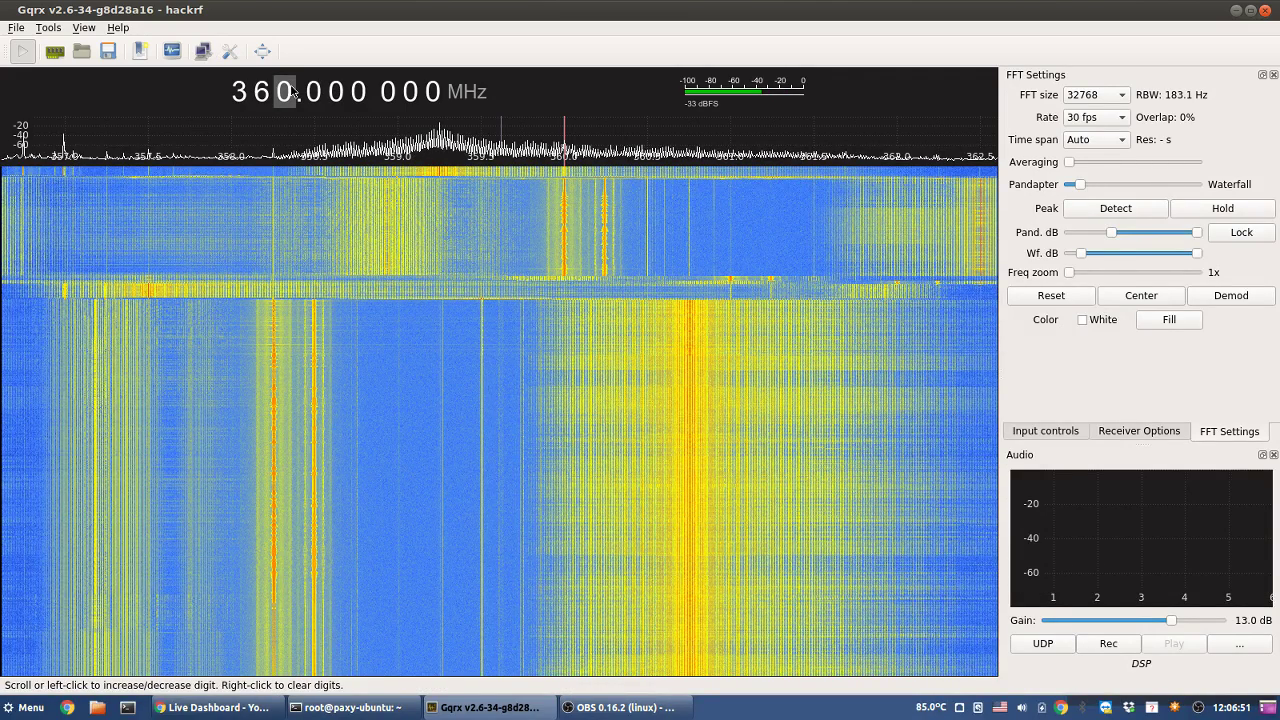
pyautogui.scroll(4, 292, 93)
pyautogui.click(357, 177)
pyautogui.click(360, 180)
pyautogui.click(357, 181)
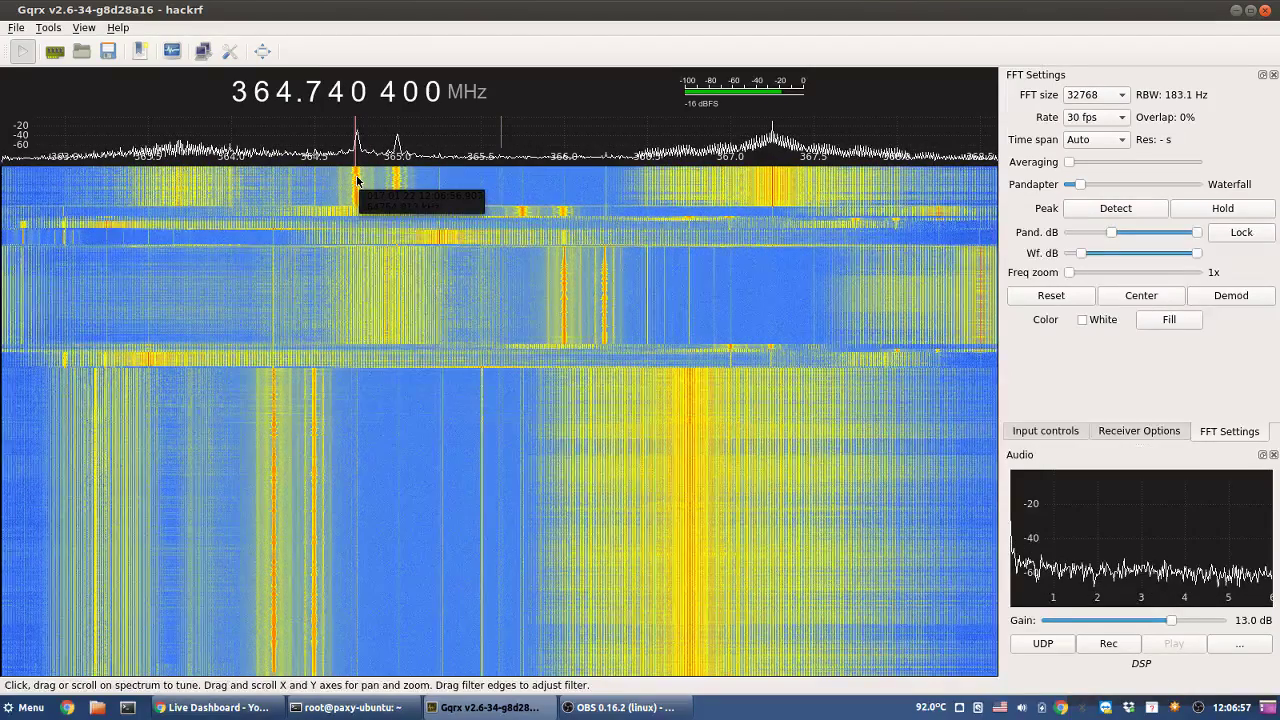
pyautogui.click(355, 152)
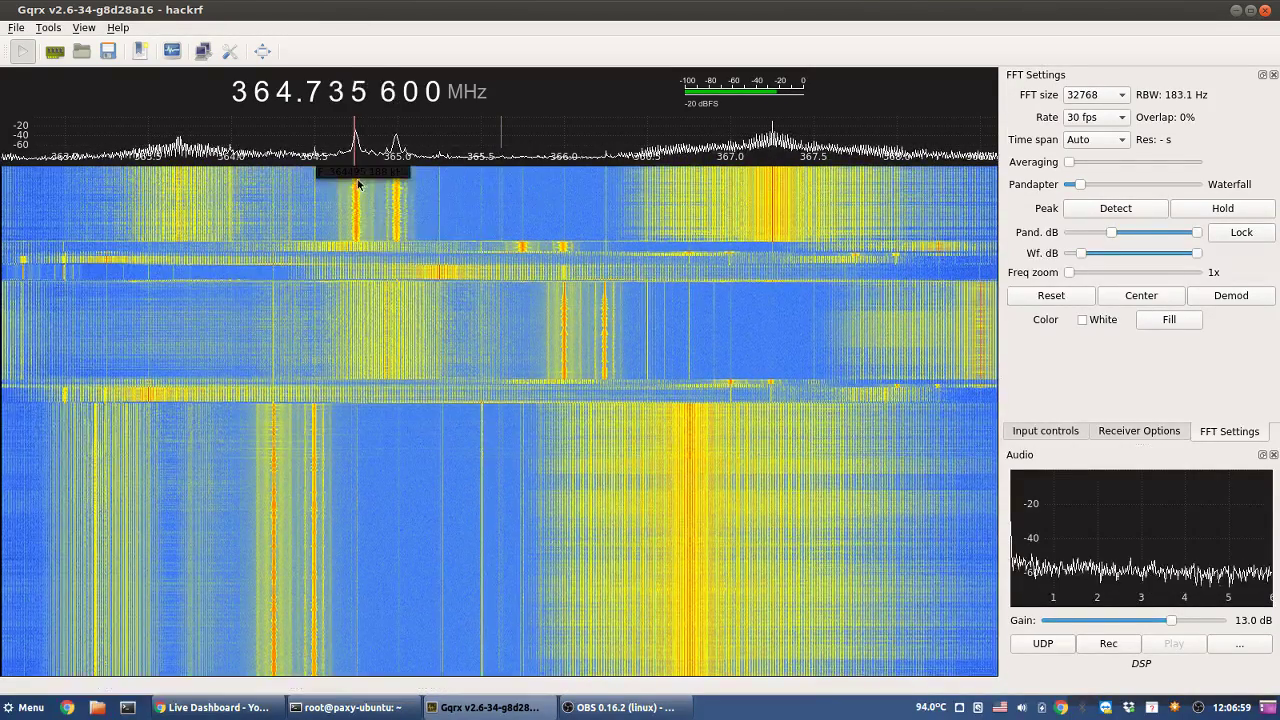
pyautogui.click(361, 201)
pyautogui.click(358, 200)
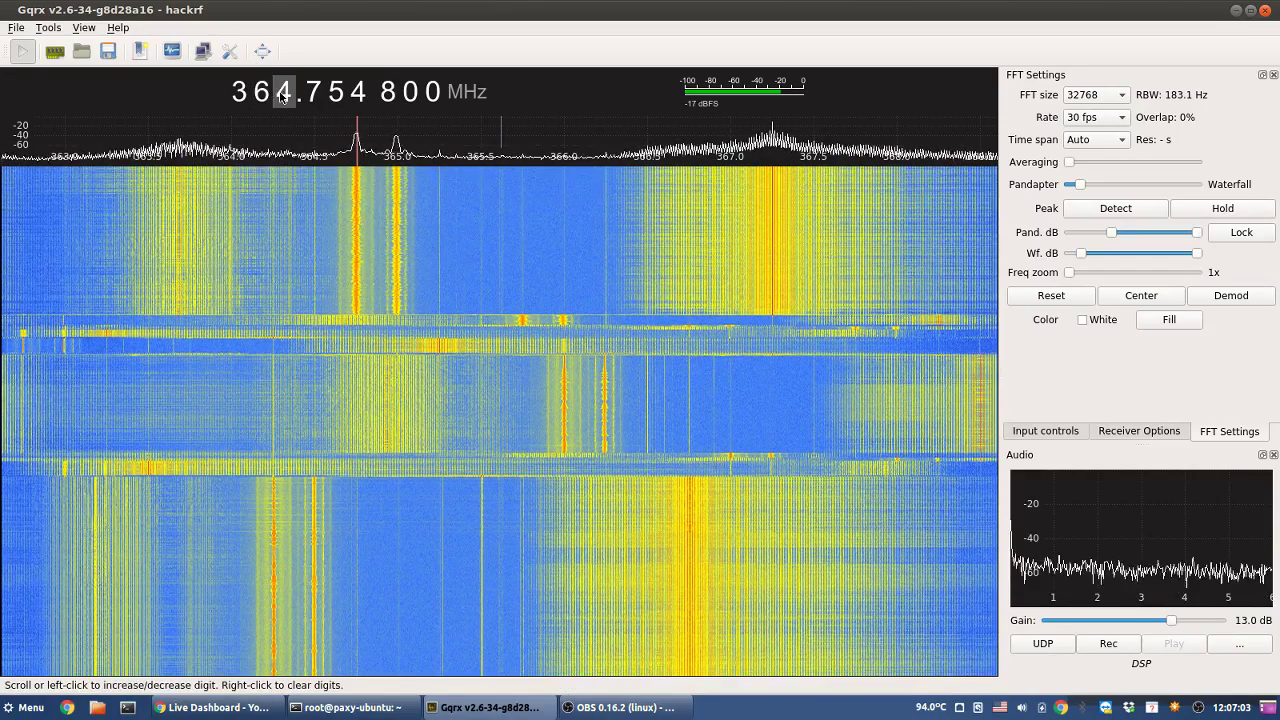
# - Move up the band and tune onto the carrier near 372.7 MHz
pyautogui.scroll(1, 284, 92)
pyautogui.scroll(6, 284, 92)
pyautogui.scroll(1, 284, 92)
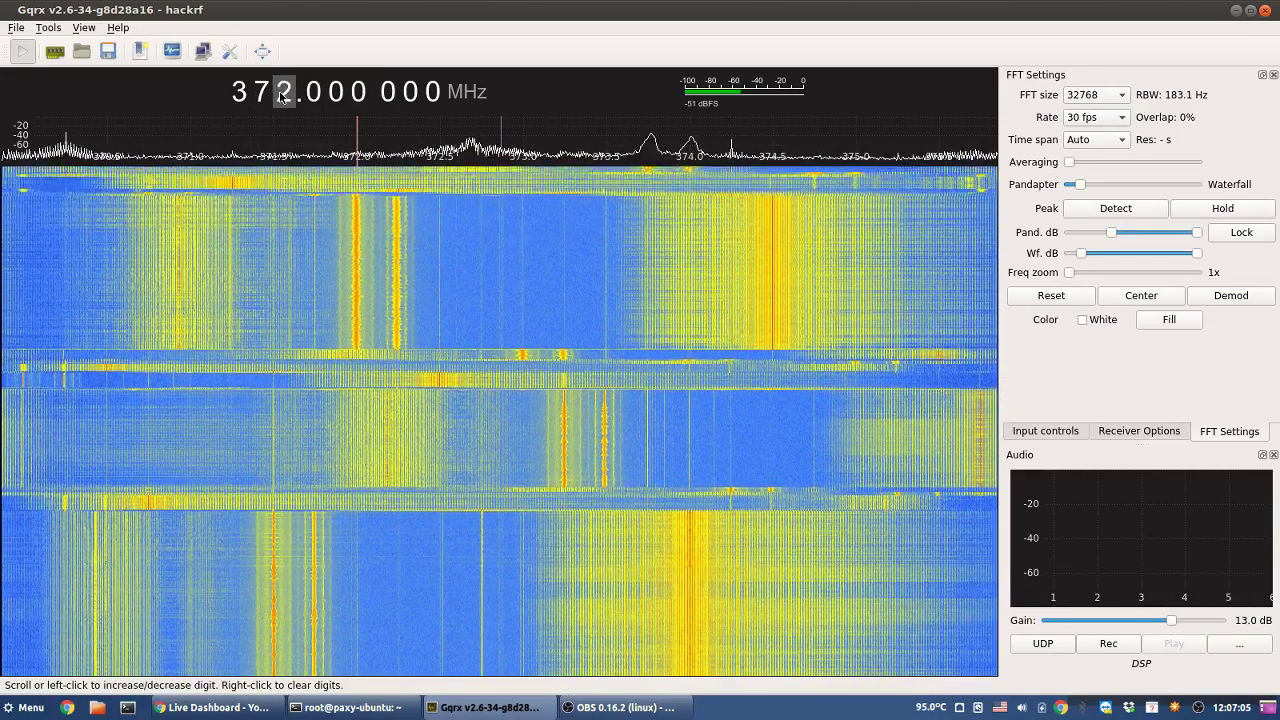
pyautogui.click(479, 181)
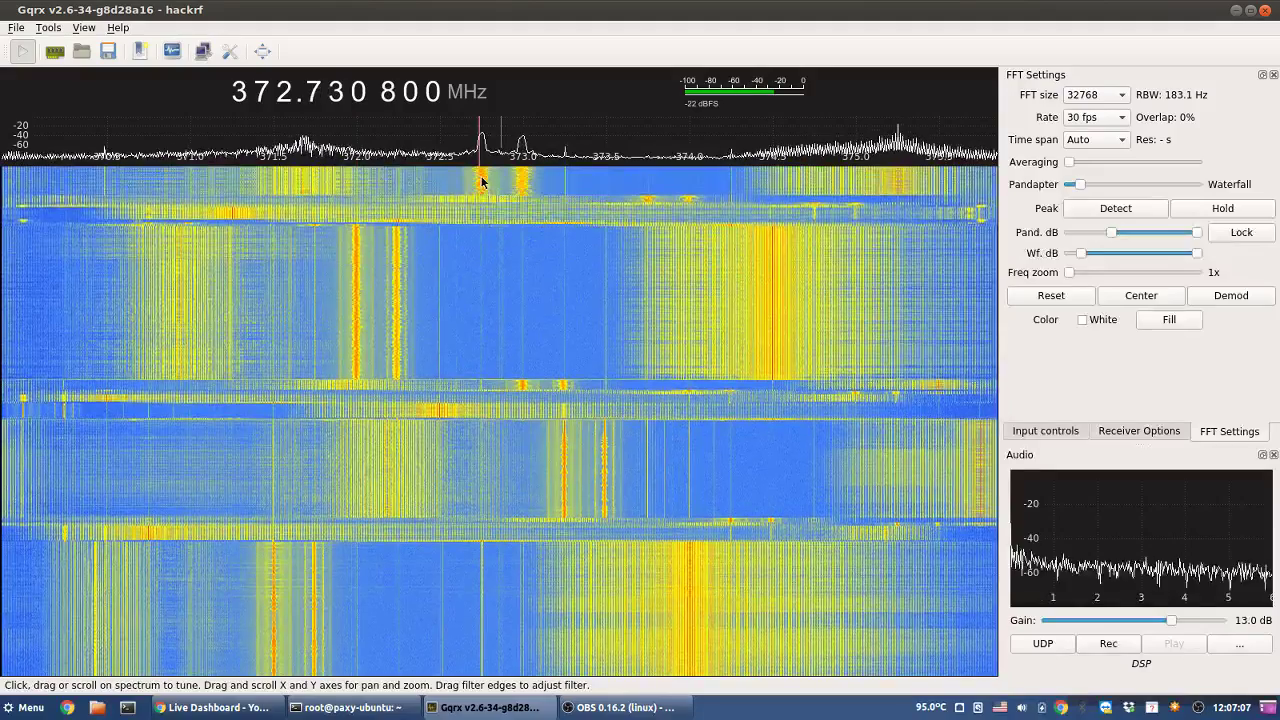
pyautogui.click(482, 182)
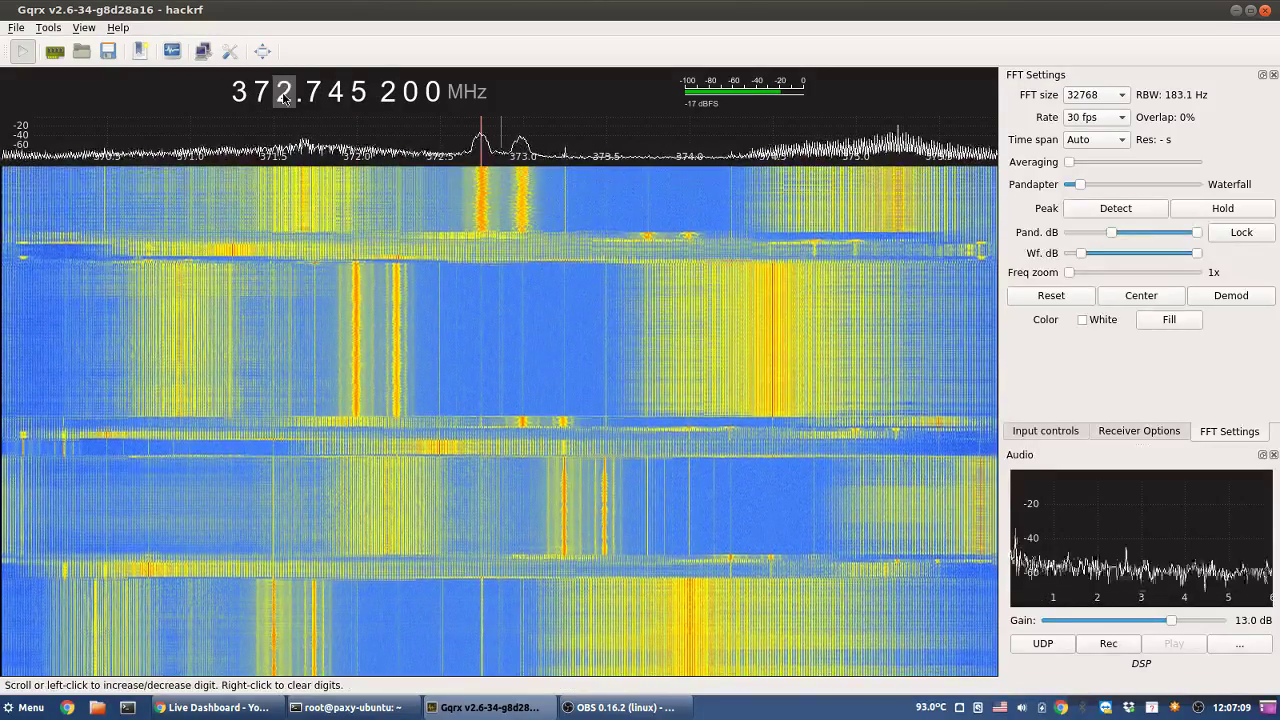
# - Move up and settle the tuning on the carrier at 380.750 000 MHz
pyautogui.scroll(5, 284, 93)
pyautogui.scroll(3, 284, 92)
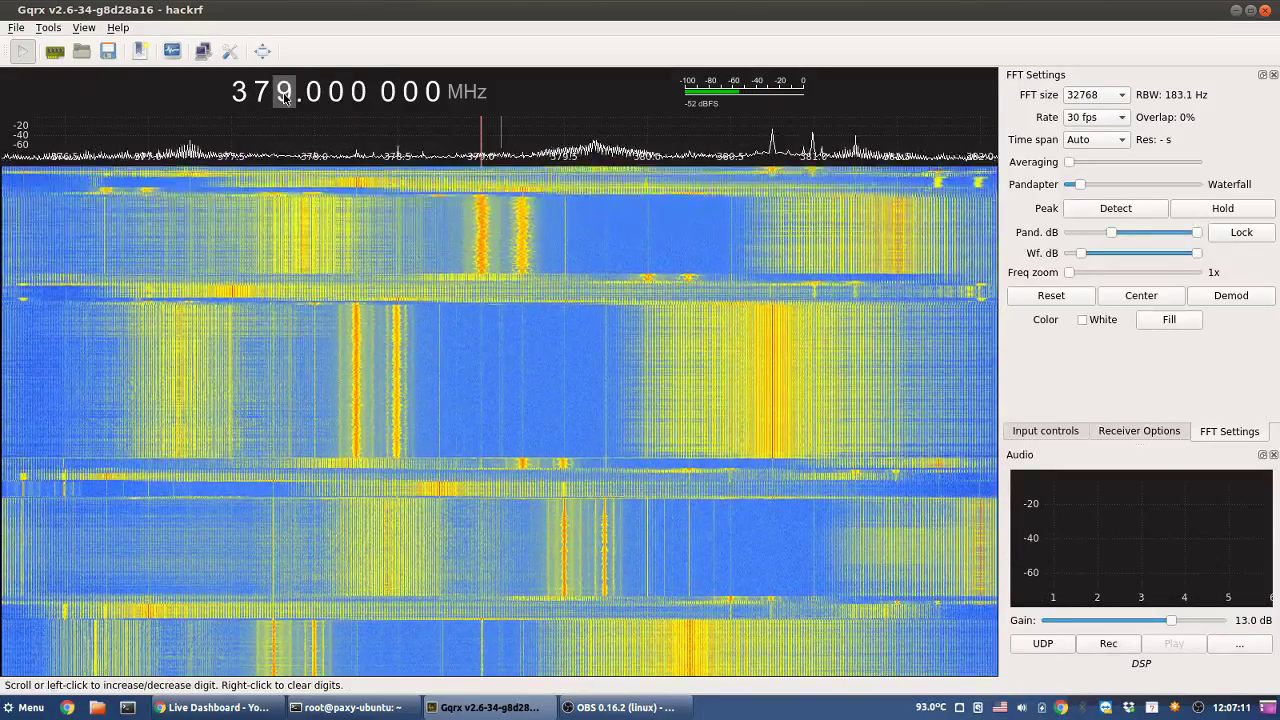
pyautogui.click(606, 178)
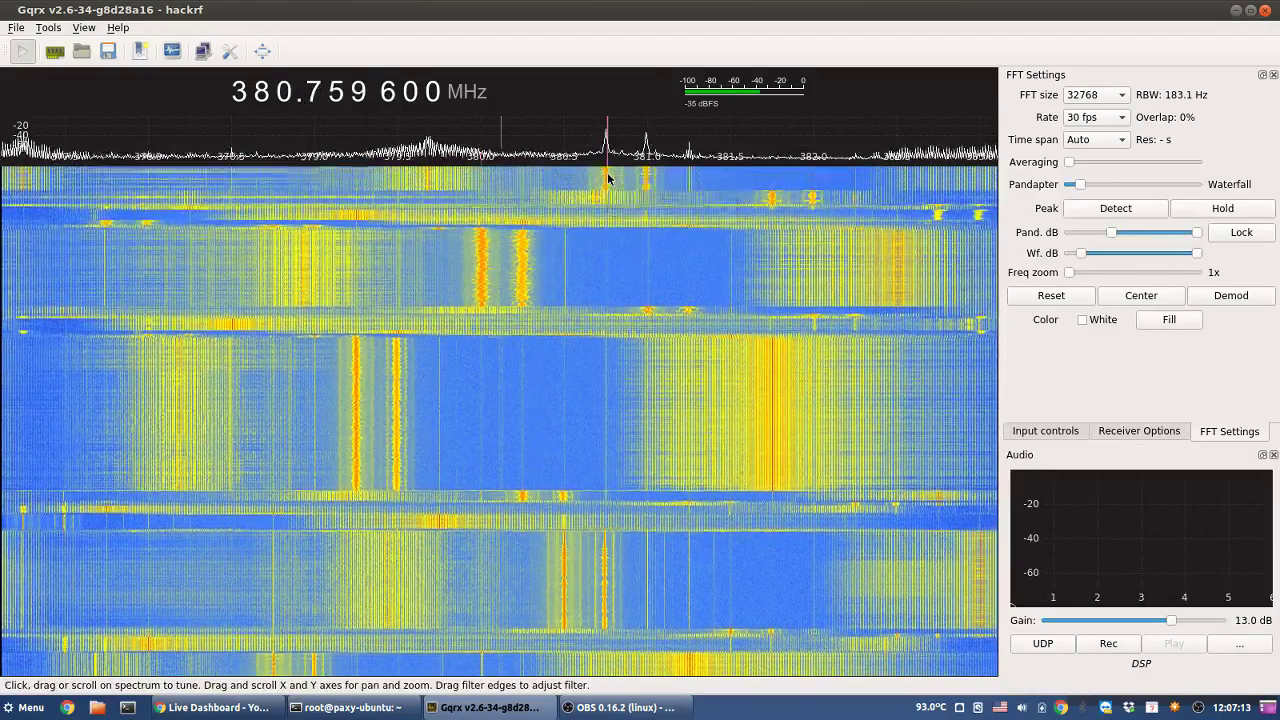
pyautogui.click(608, 178)
pyautogui.click(606, 179)
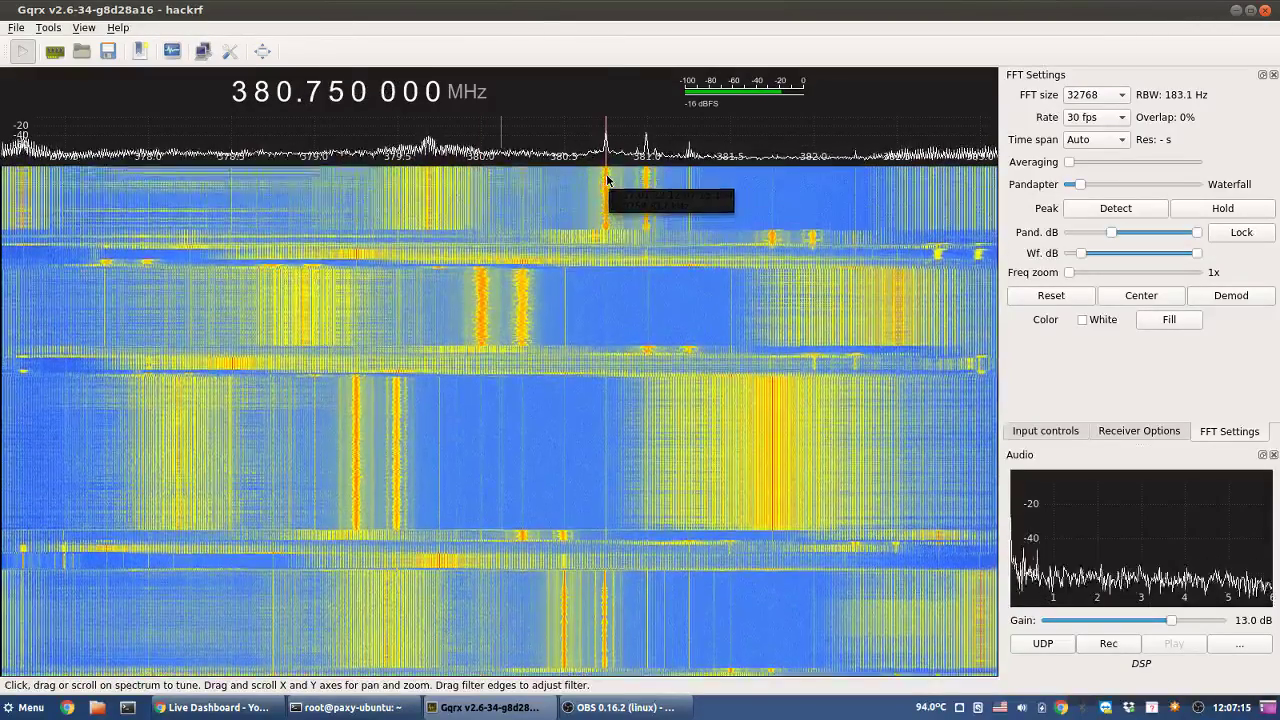
# - Clear the lower digits, move up, and tune onto the carrier near 388.75 MHz
pyautogui.rightClick(286, 96)
pyautogui.scroll(8, 288, 98)
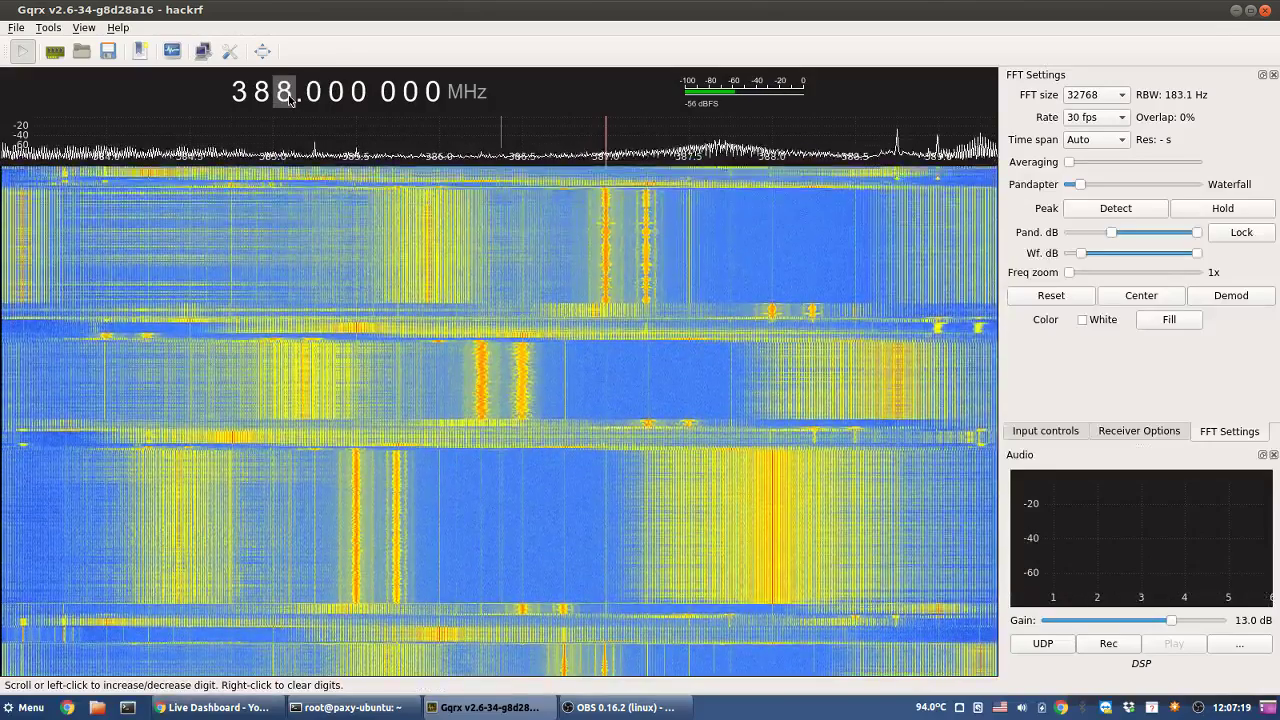
pyautogui.scroll(2, 288, 98)
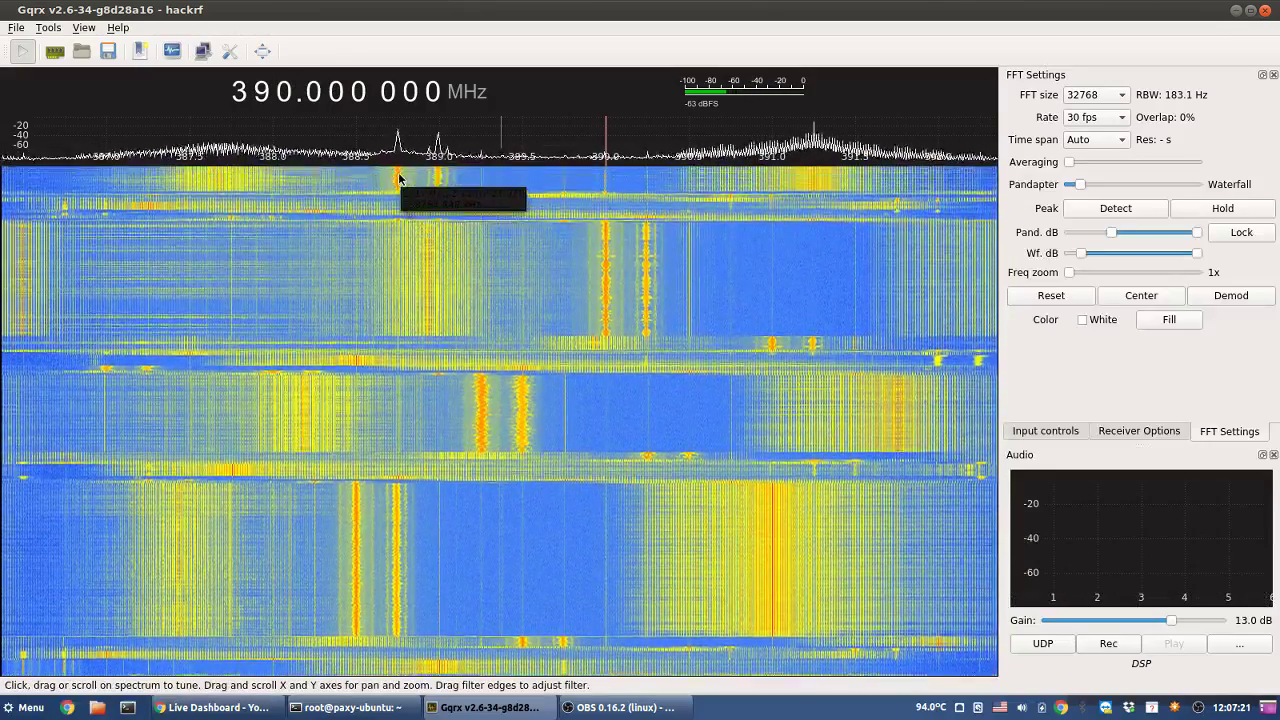
pyautogui.click(399, 178)
pyautogui.click(397, 178)
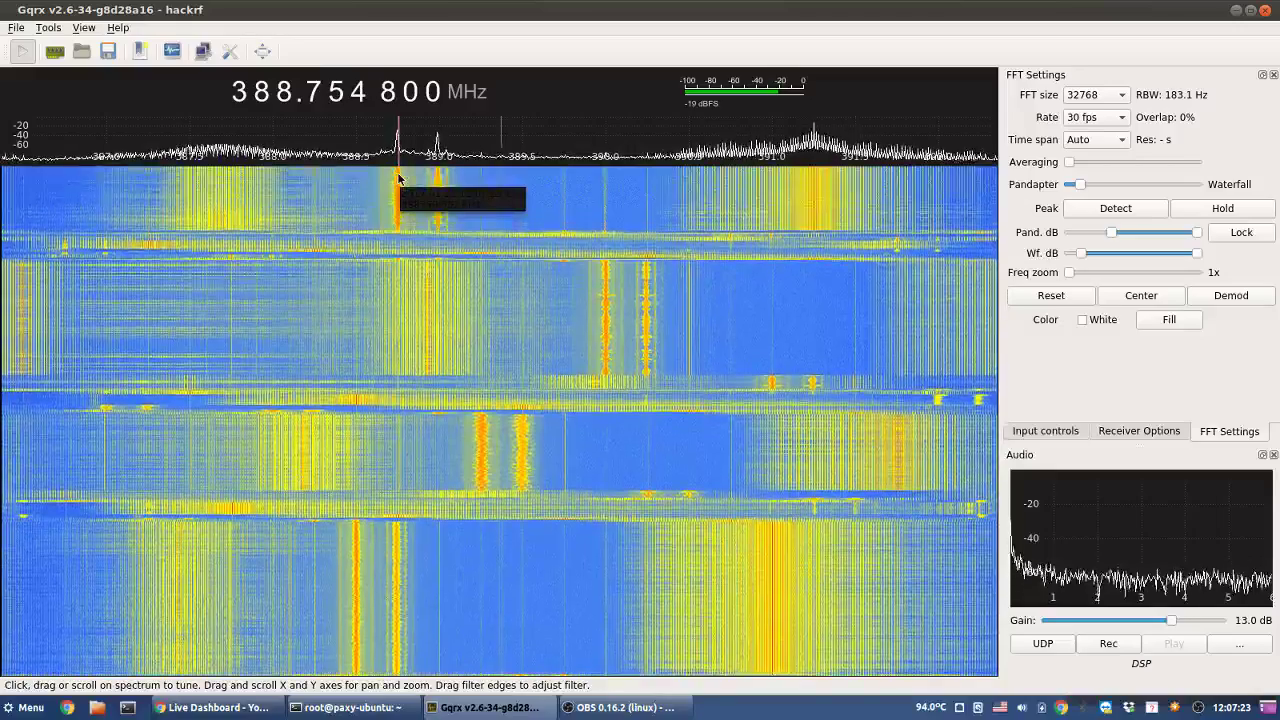
# - Clear the lower digits, move up, and tune onto the carrier at 396.745 200 MHz
pyautogui.rightClick(285, 91)
pyautogui.scroll(6, 285, 91)
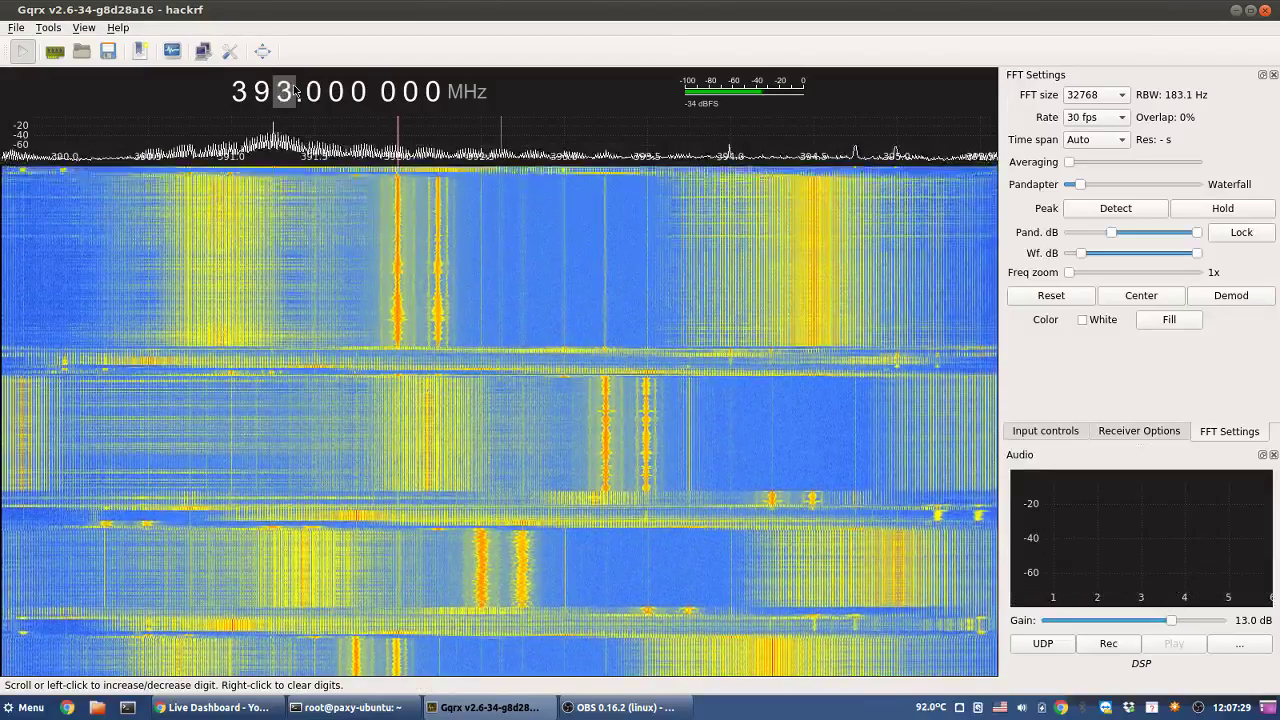
pyautogui.scroll(4, 294, 92)
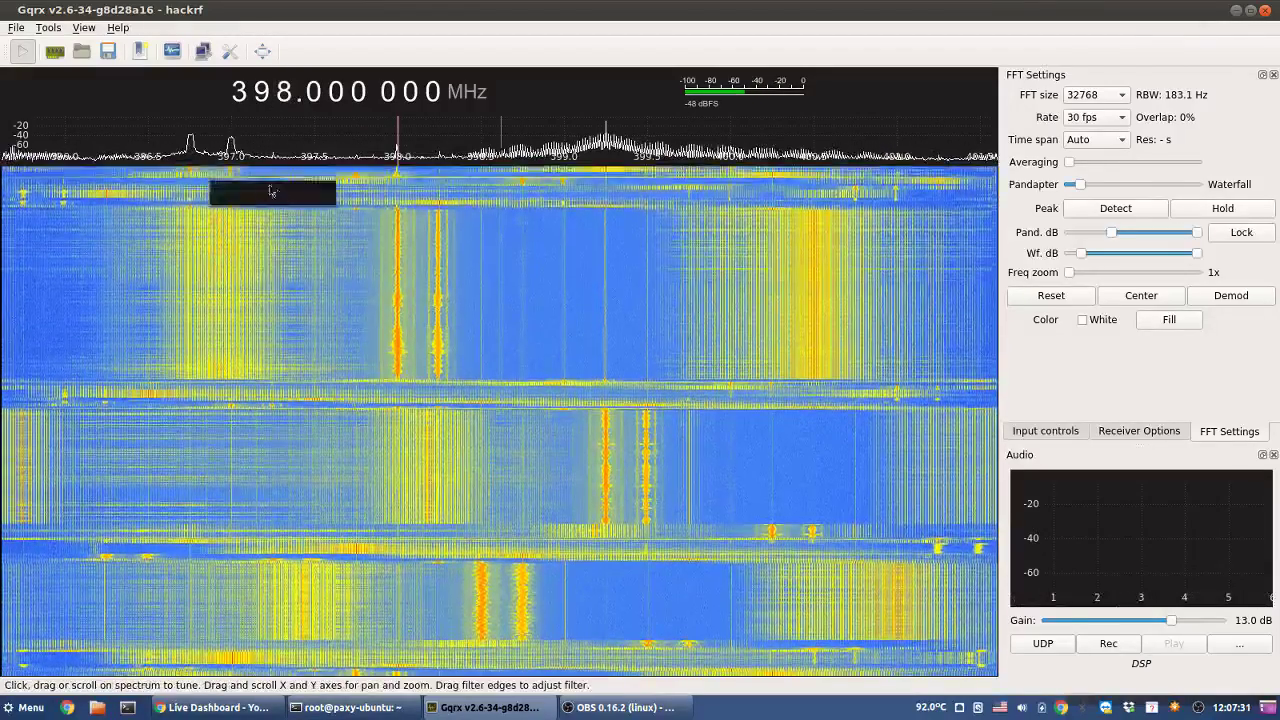
pyautogui.click(190, 177)
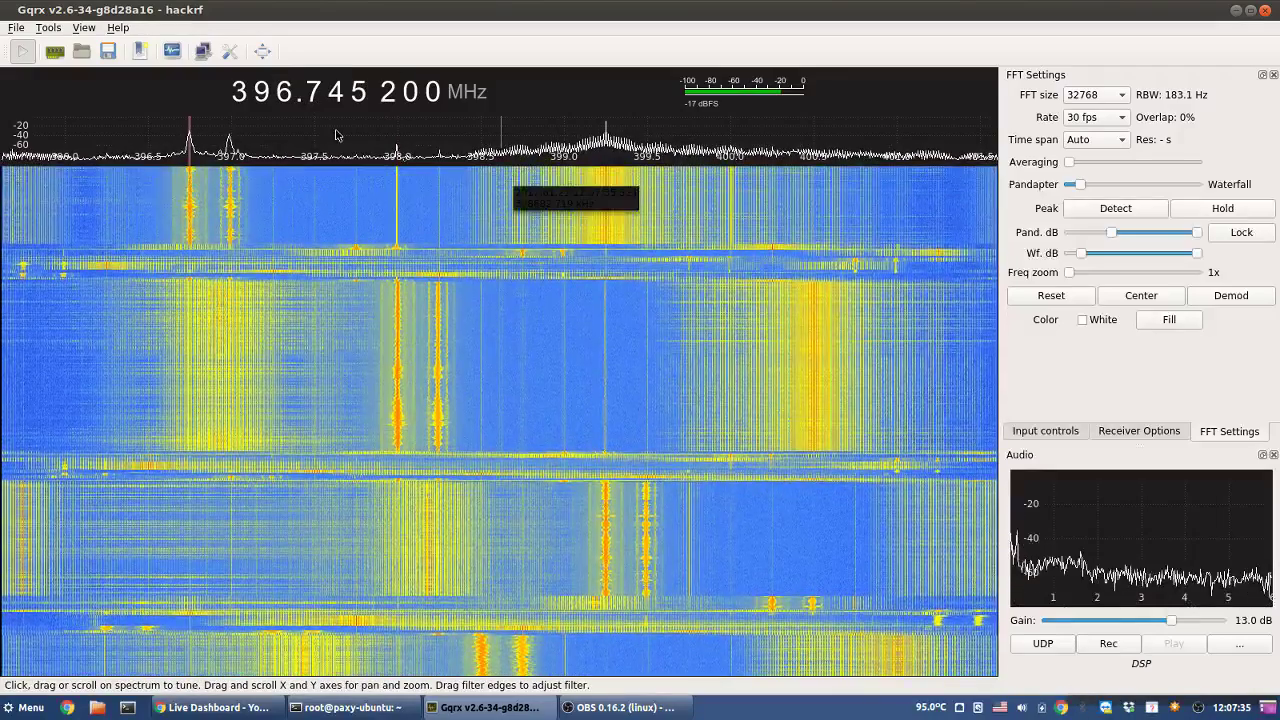
# - Tune onto the carrier at 404.750 000 MHz and show the receiver options
pyautogui.rightClick(285, 92)
pyautogui.scroll(5, 285, 92)
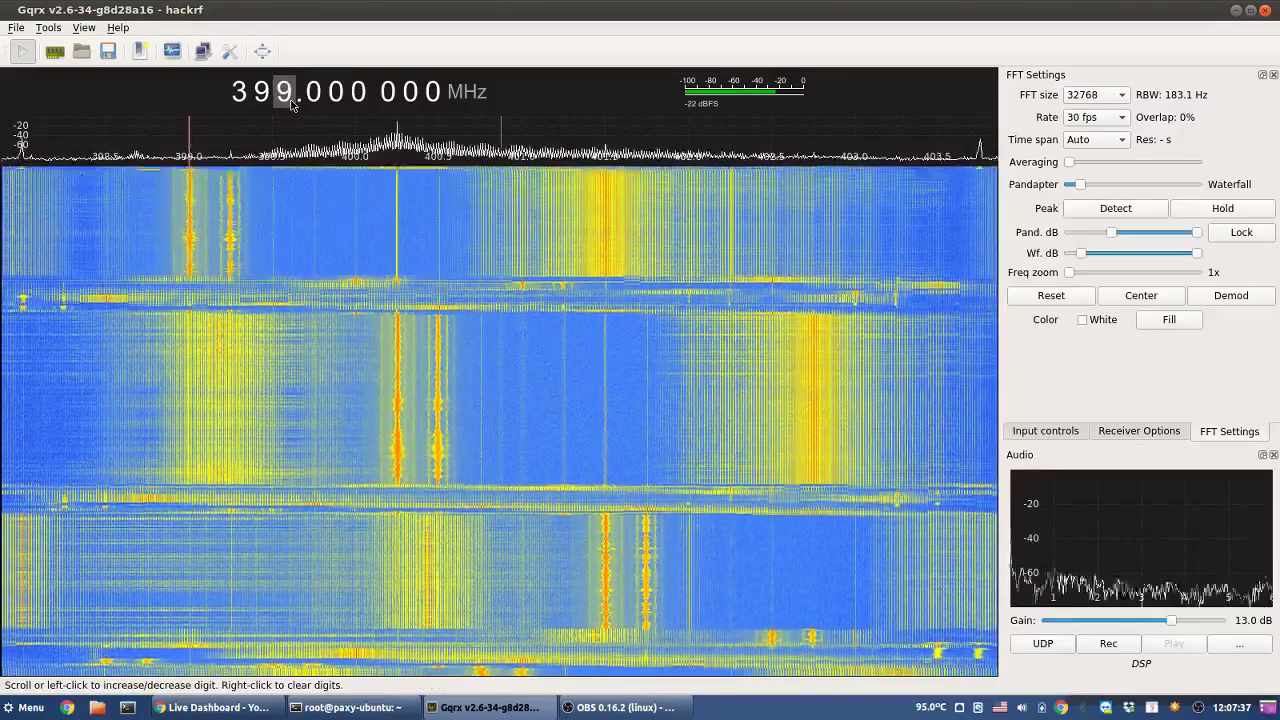
pyautogui.click(813, 186)
pyautogui.click(812, 184)
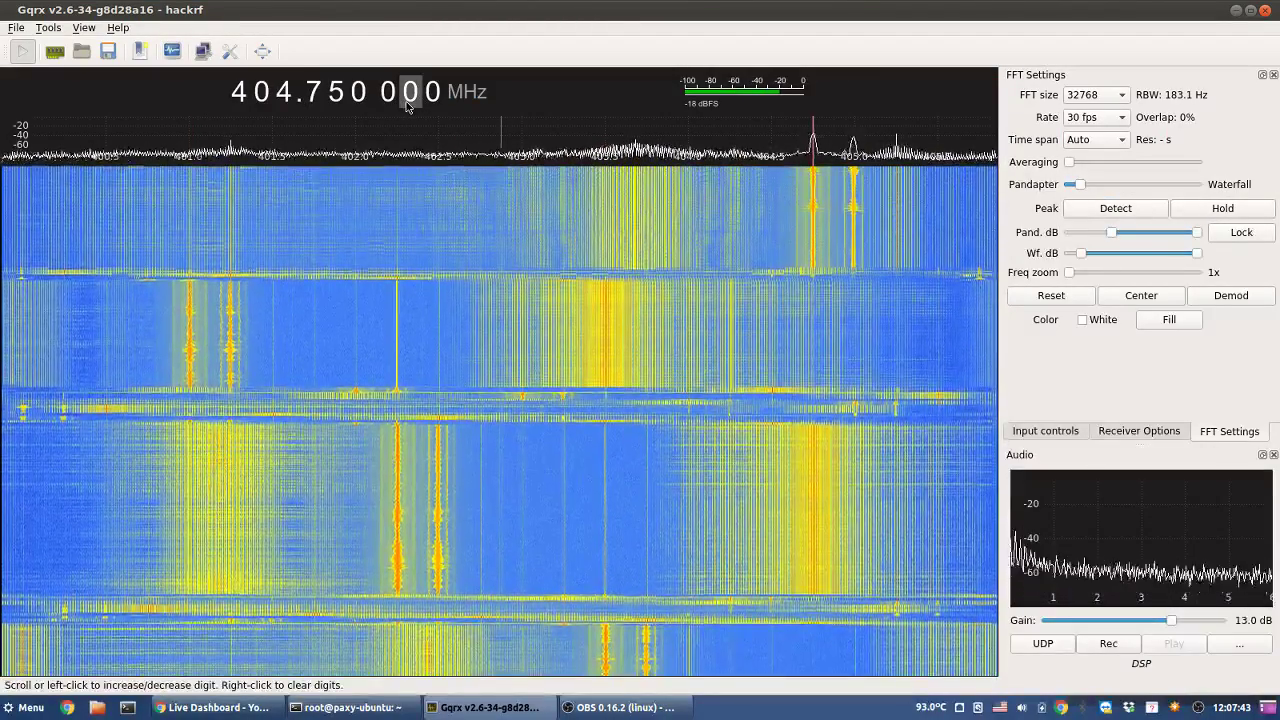
pyautogui.click(1139, 432)
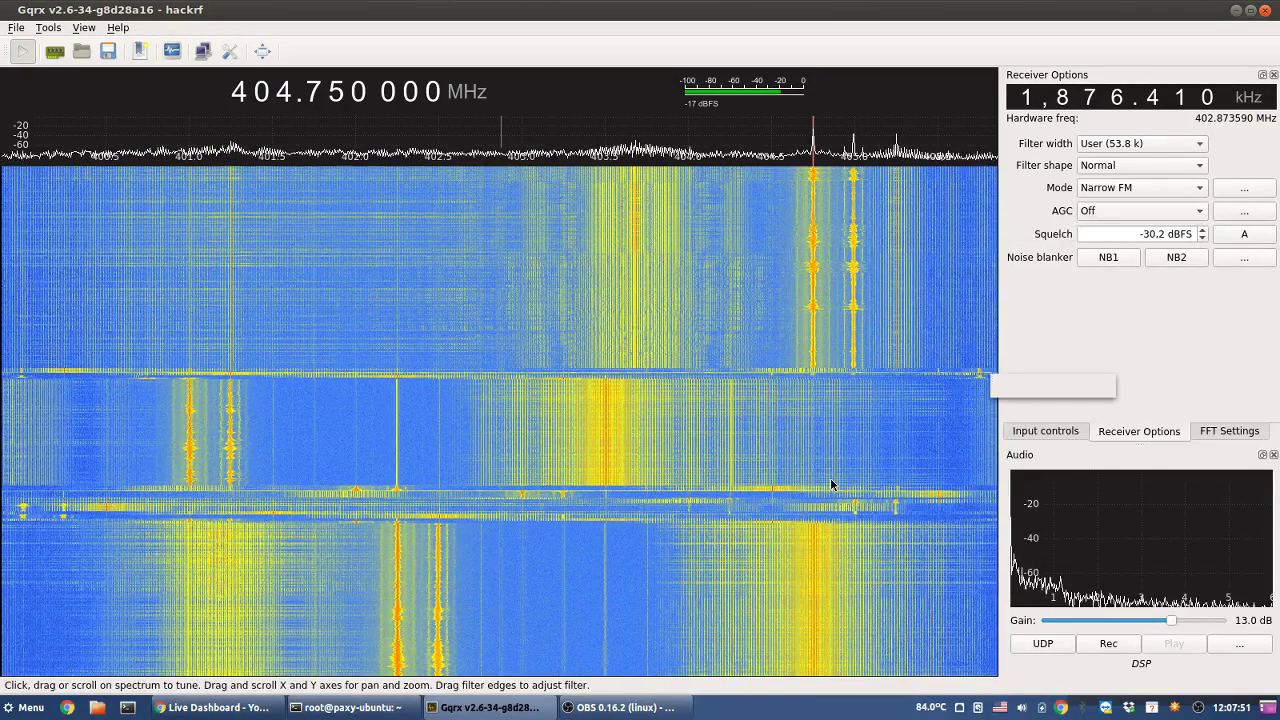
# - Show the FFT settings and tune onto the carrier at 412.745 200 MHz
pyautogui.click(1210, 431)
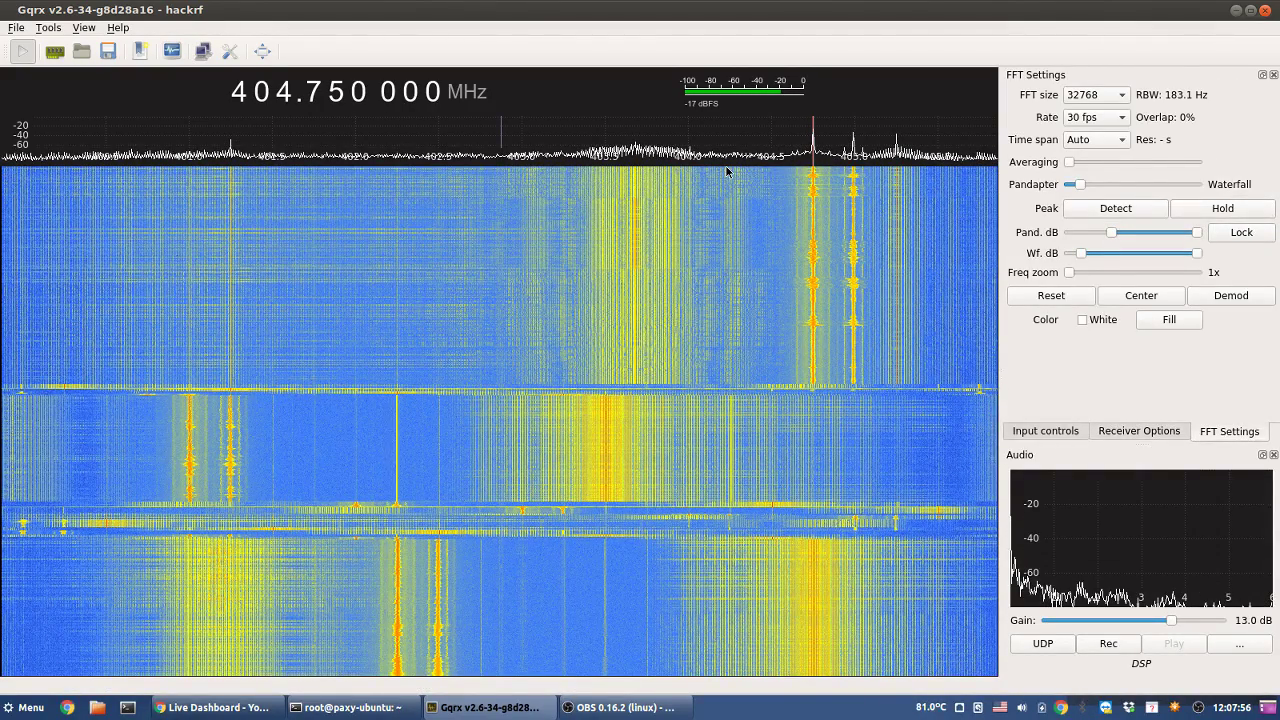
pyautogui.scroll(1, 285, 95)
pyautogui.rightClick(285, 95)
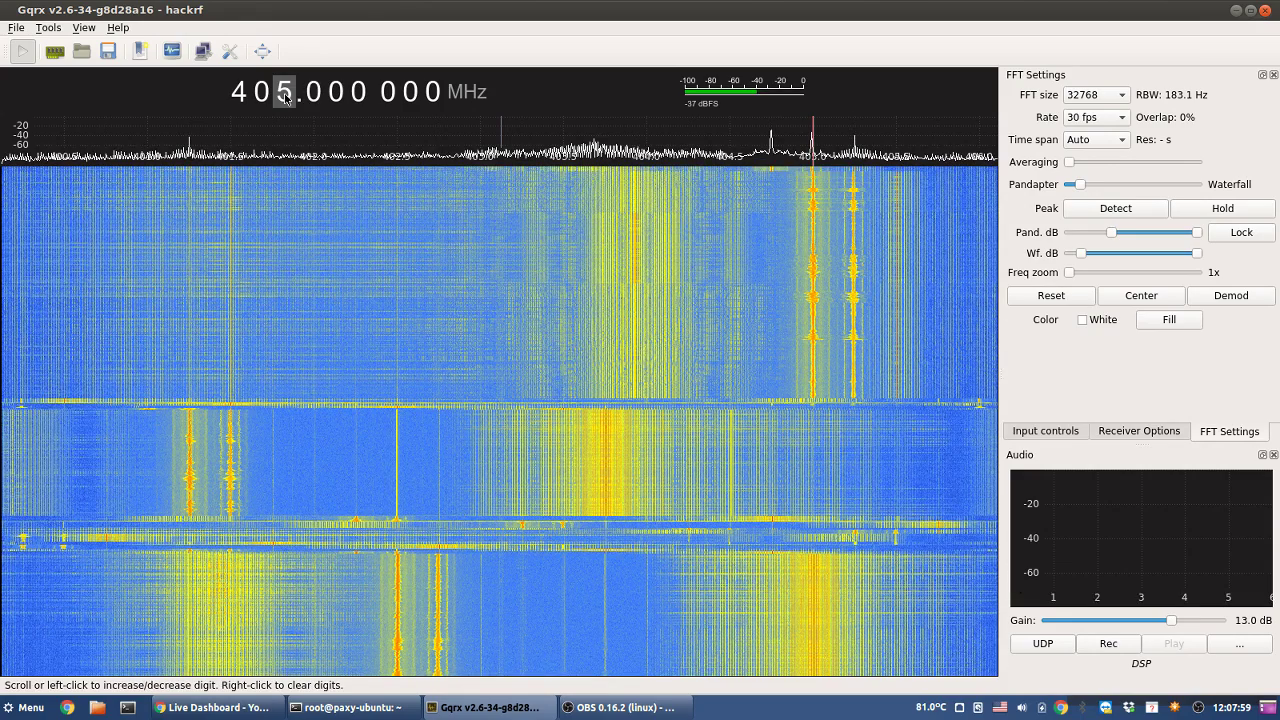
pyautogui.scroll(6, 285, 95)
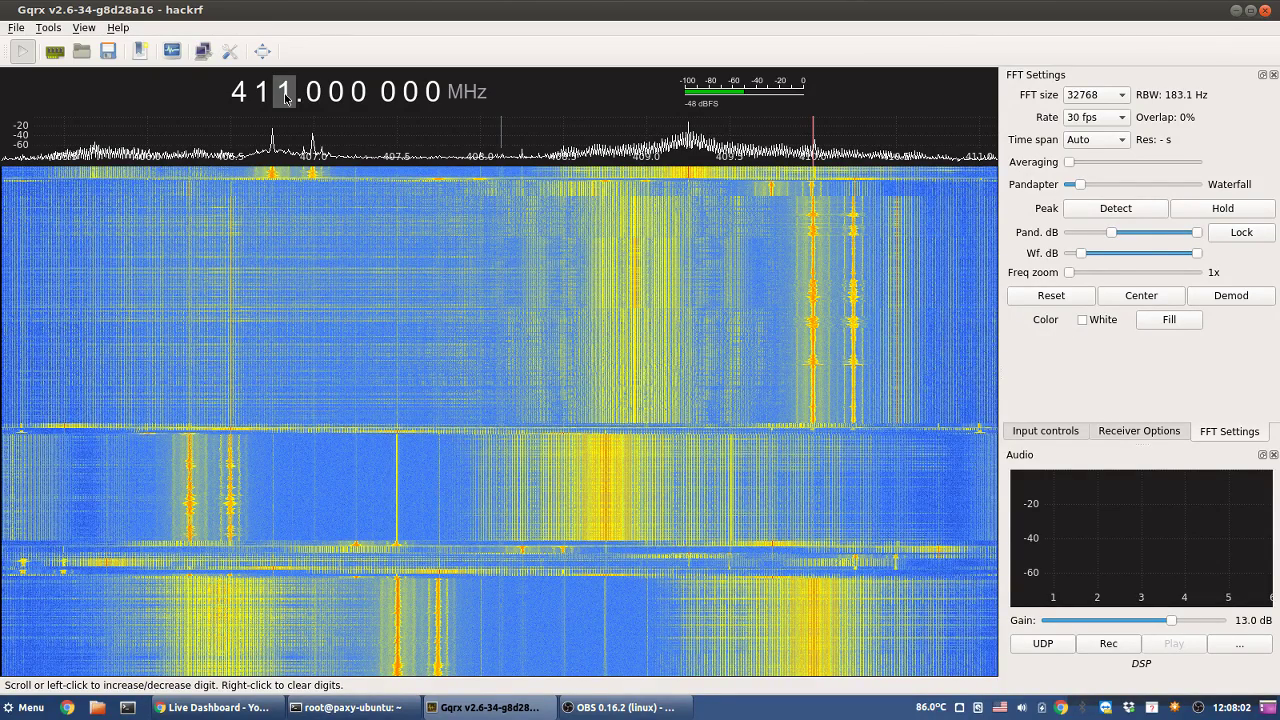
pyautogui.click(273, 200)
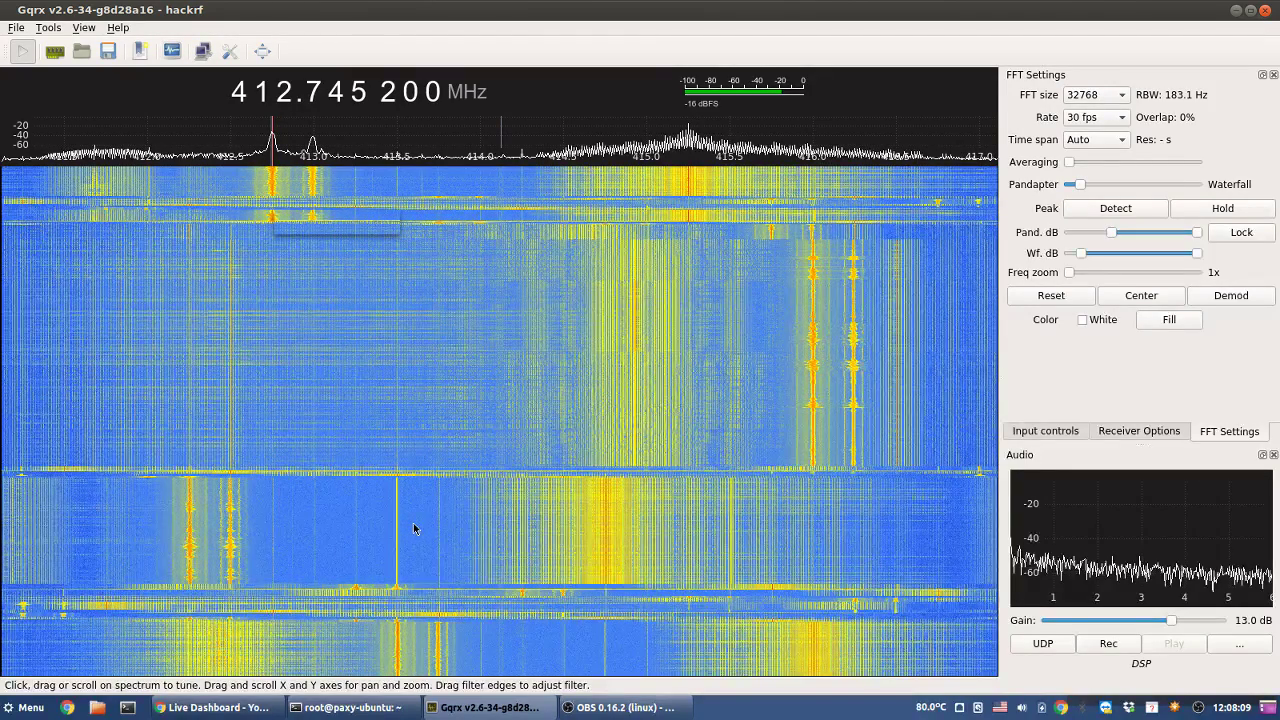
# - Check the YouTube live dashboard and the DOCSIS_02.jpg tab, then return to Gqrx
pyautogui.click(233, 708)
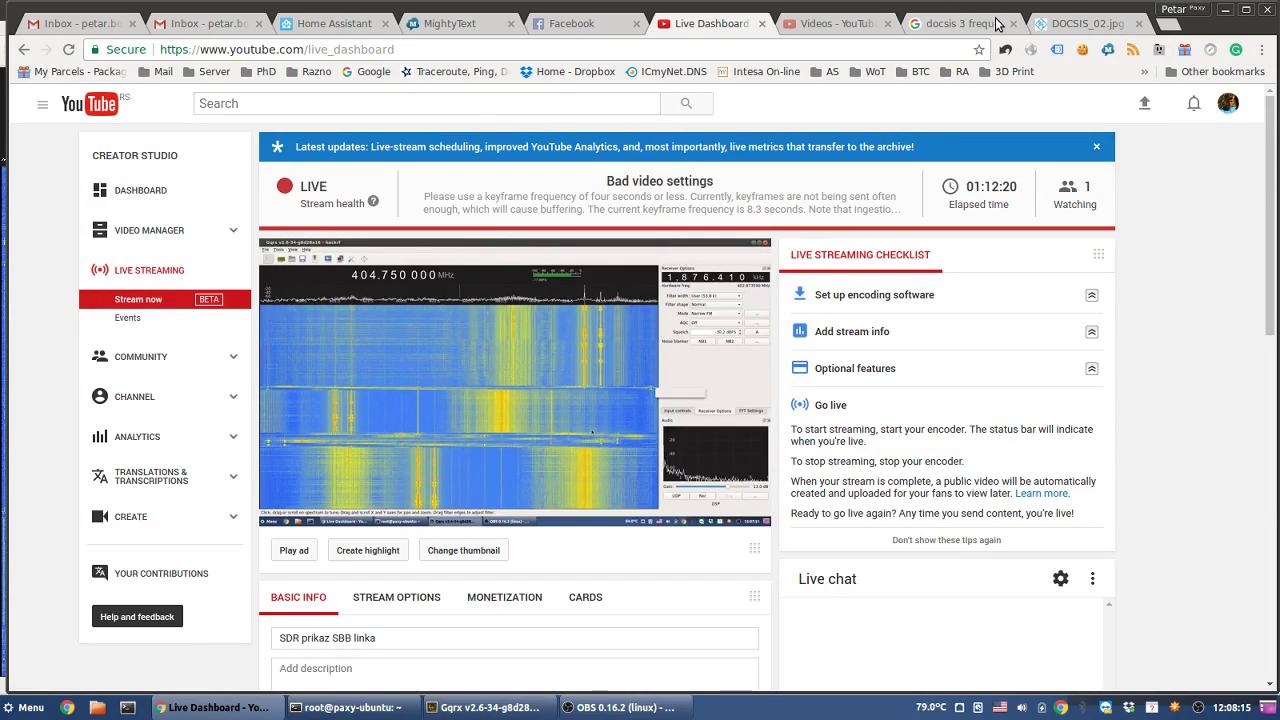
pyautogui.click(1085, 23)
pyautogui.hotkey('alt', 'Tab')
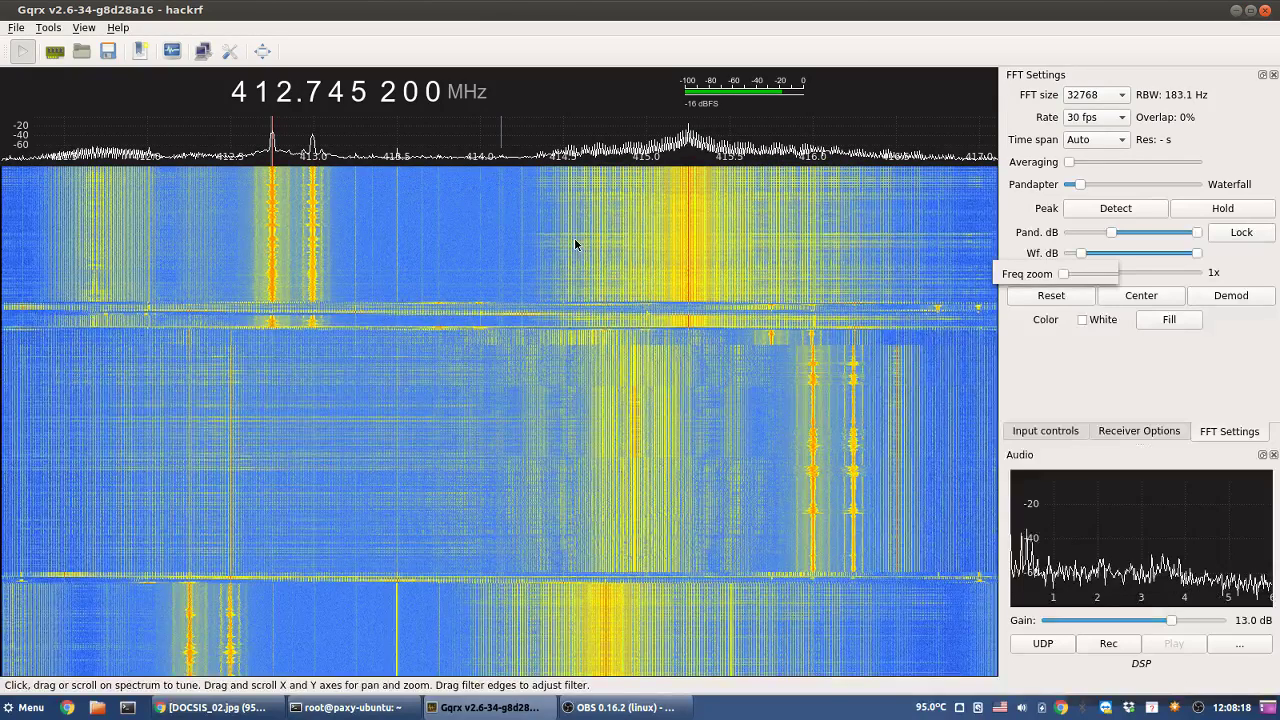
# - Step the MHz digit up and tune onto the carrier peak near 420.75 MHz
pyautogui.click(285, 88)
pyautogui.rightClick(285, 91)
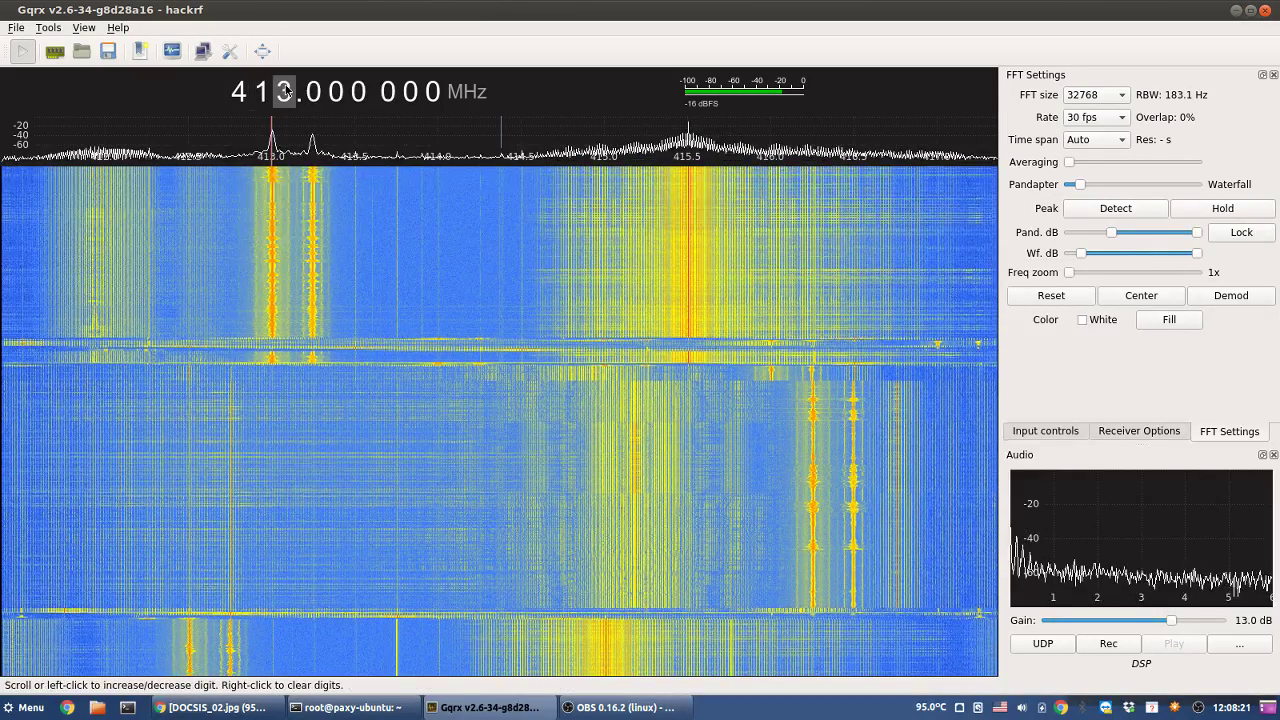
pyautogui.scroll(3, 285, 91)
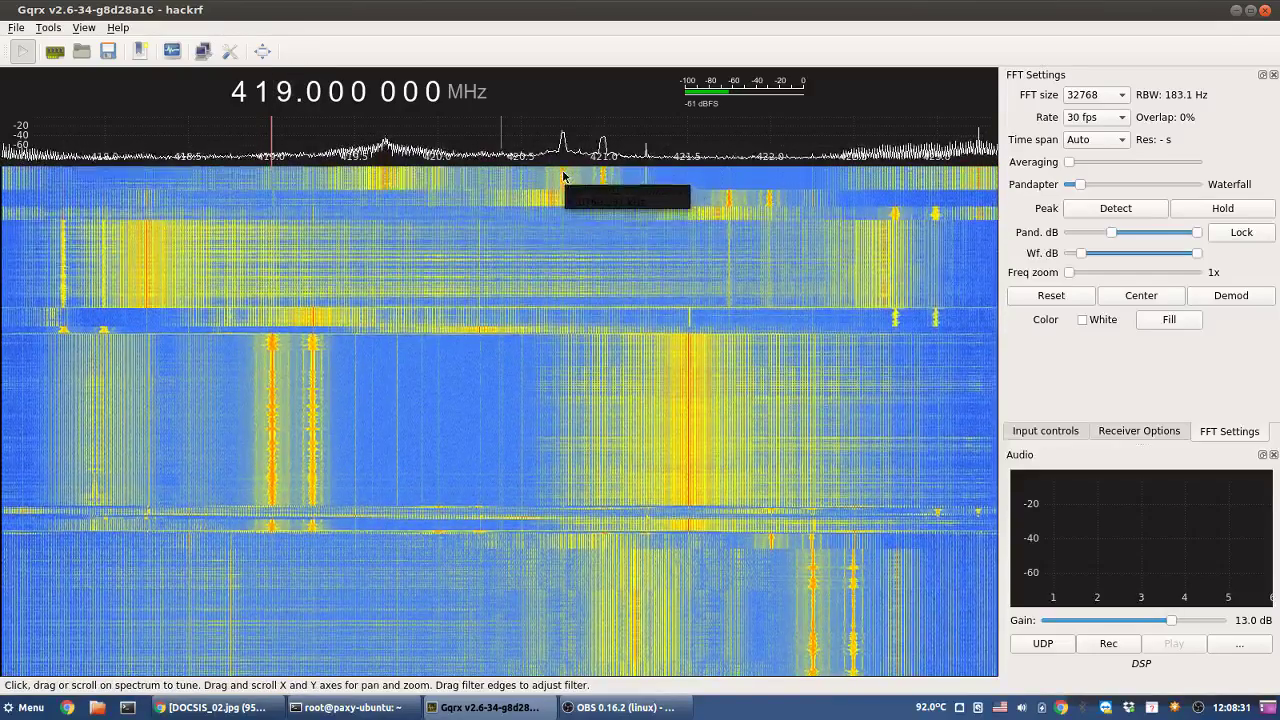
pyautogui.click(563, 177)
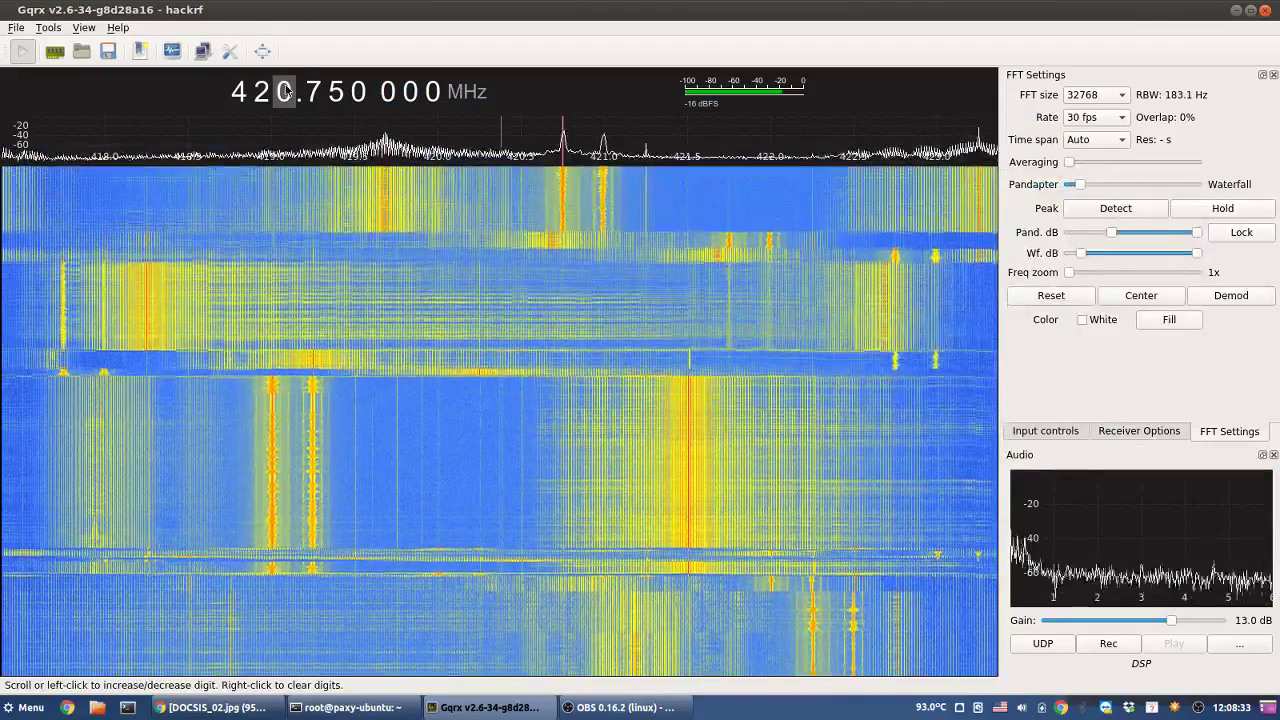
# - Sweep up to about 468 MHz and fine-tune onto the second carrier at 468.980 800 MHz
pyautogui.rightClick(286, 92)
pyautogui.scroll(4, 287, 98)
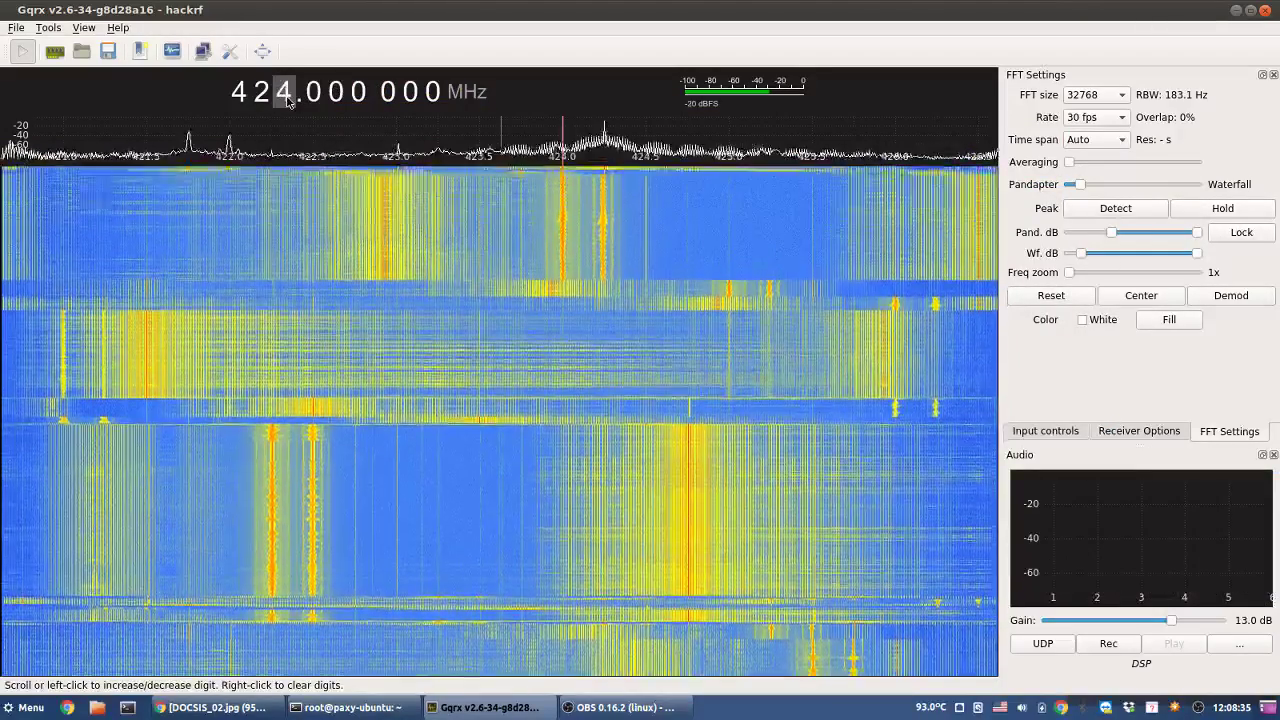
pyautogui.scroll(13, 287, 98)
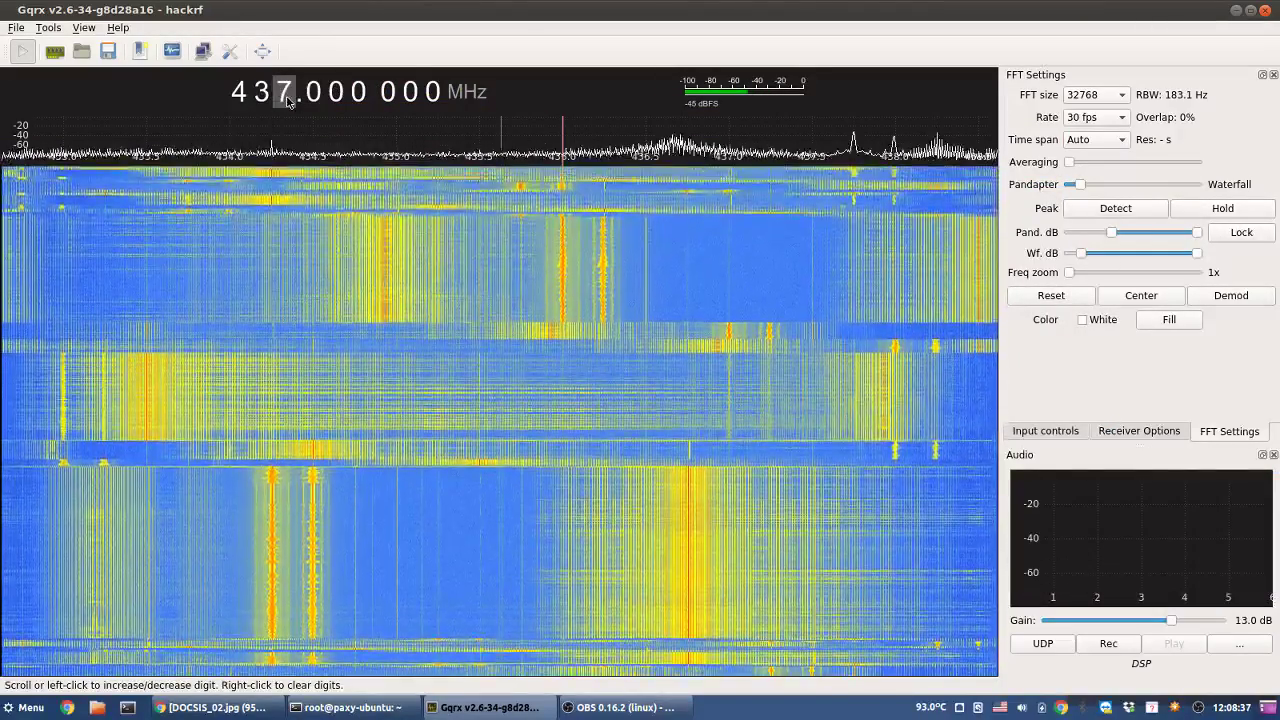
pyautogui.scroll(16, 287, 98)
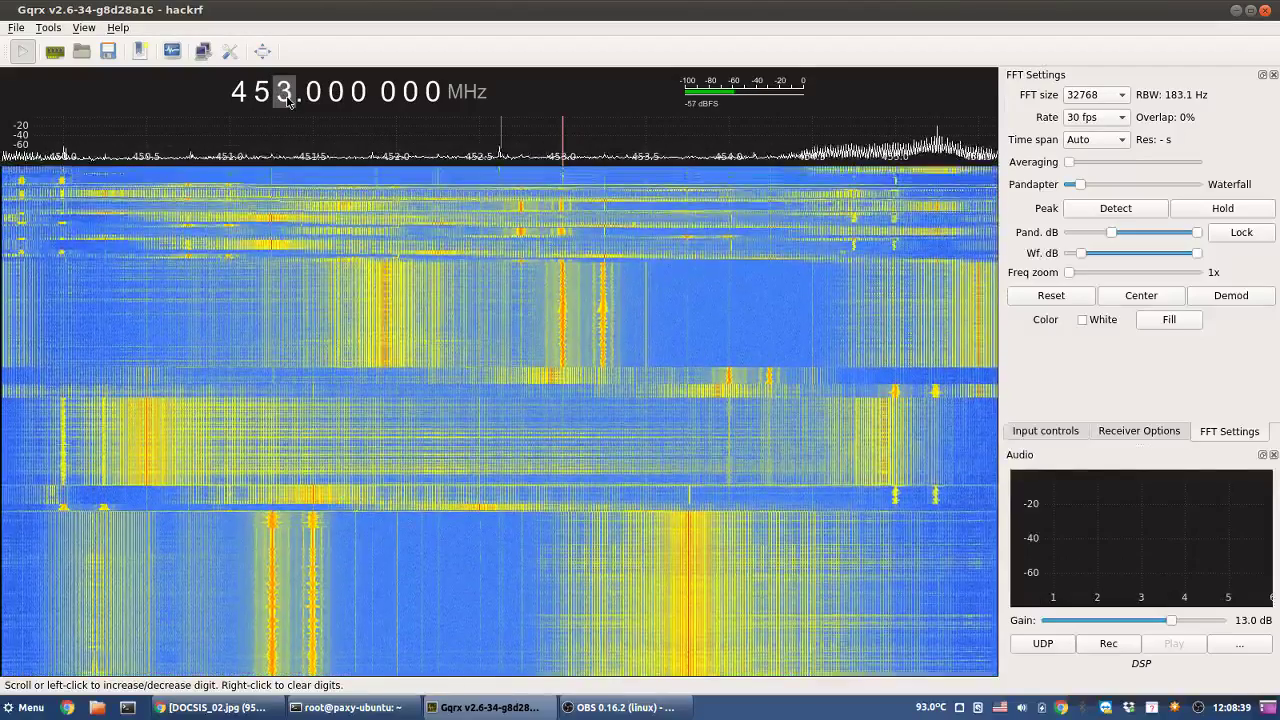
pyautogui.scroll(11, 287, 98)
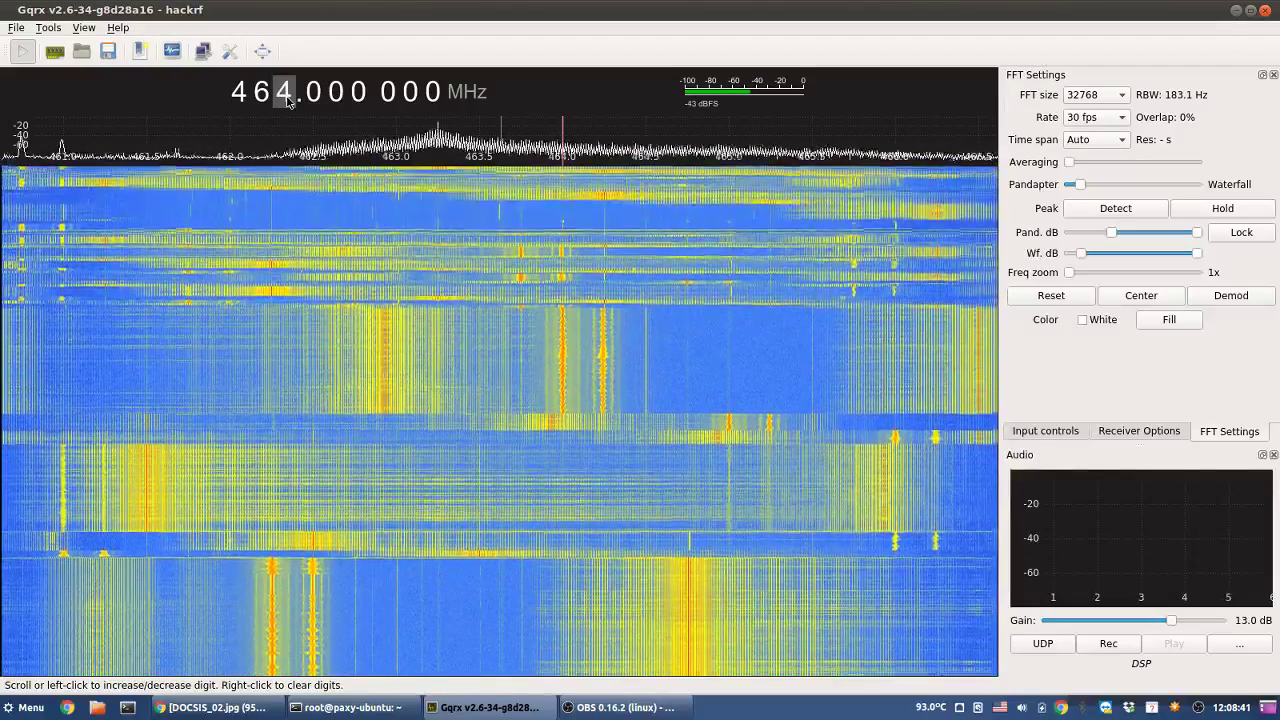
pyautogui.scroll(7, 287, 98)
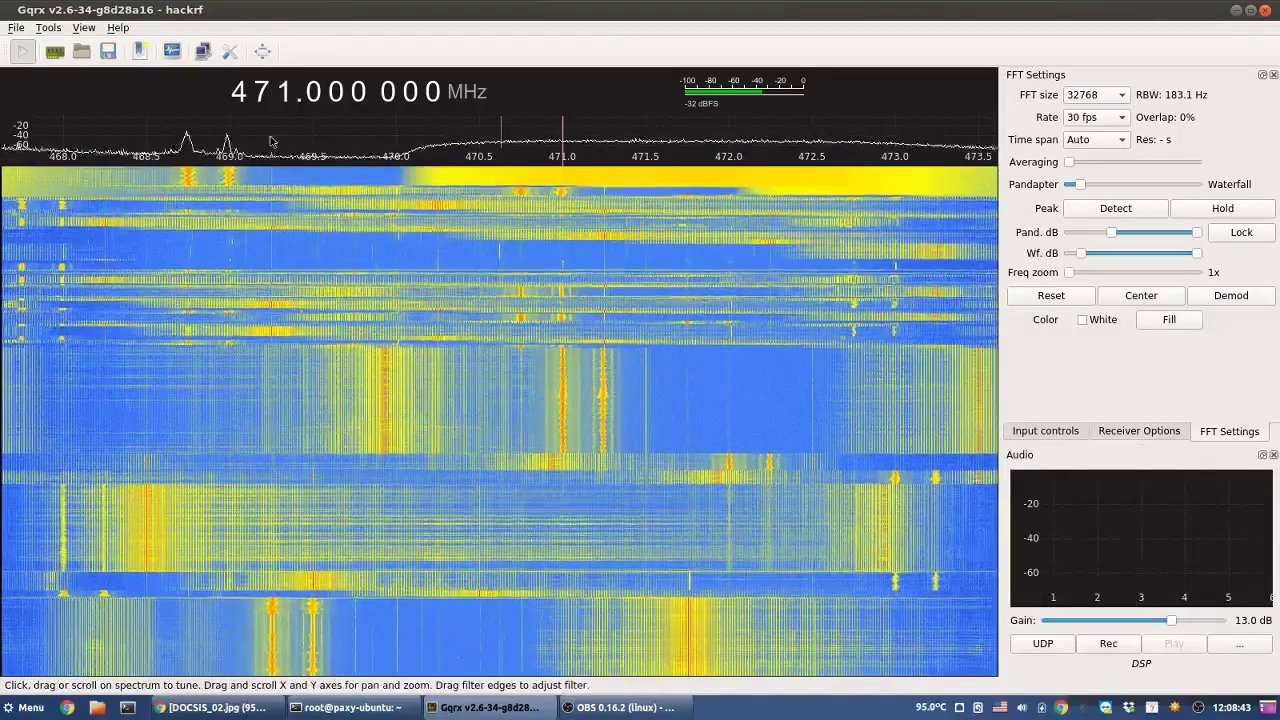
pyautogui.click(189, 189)
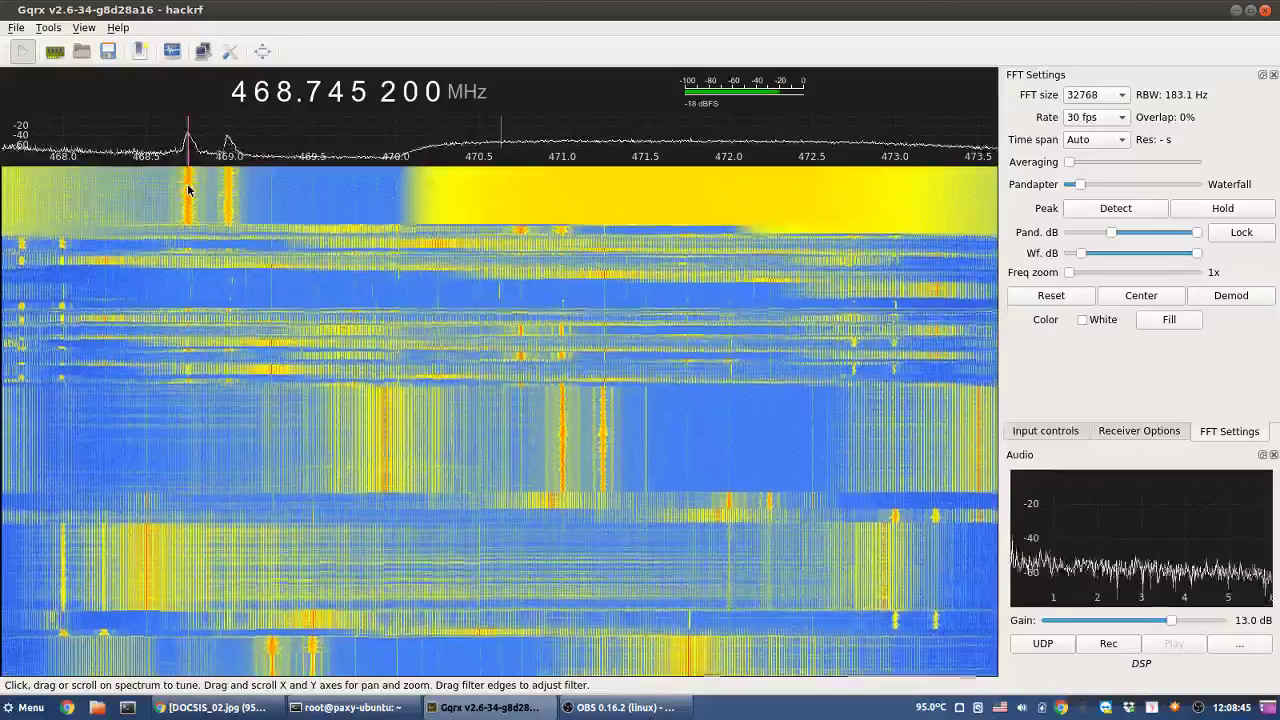
pyautogui.click(229, 189)
pyautogui.click(230, 194)
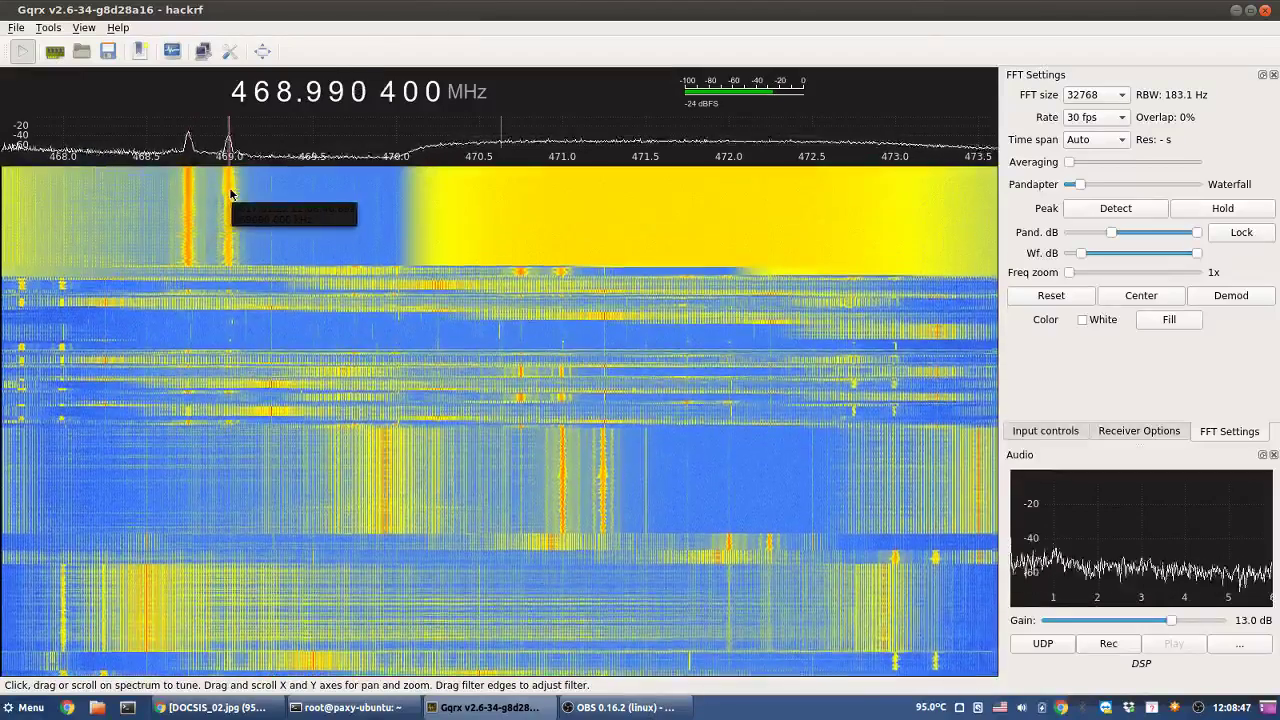
pyautogui.click(229, 194)
pyautogui.click(228, 194)
pyautogui.click(229, 194)
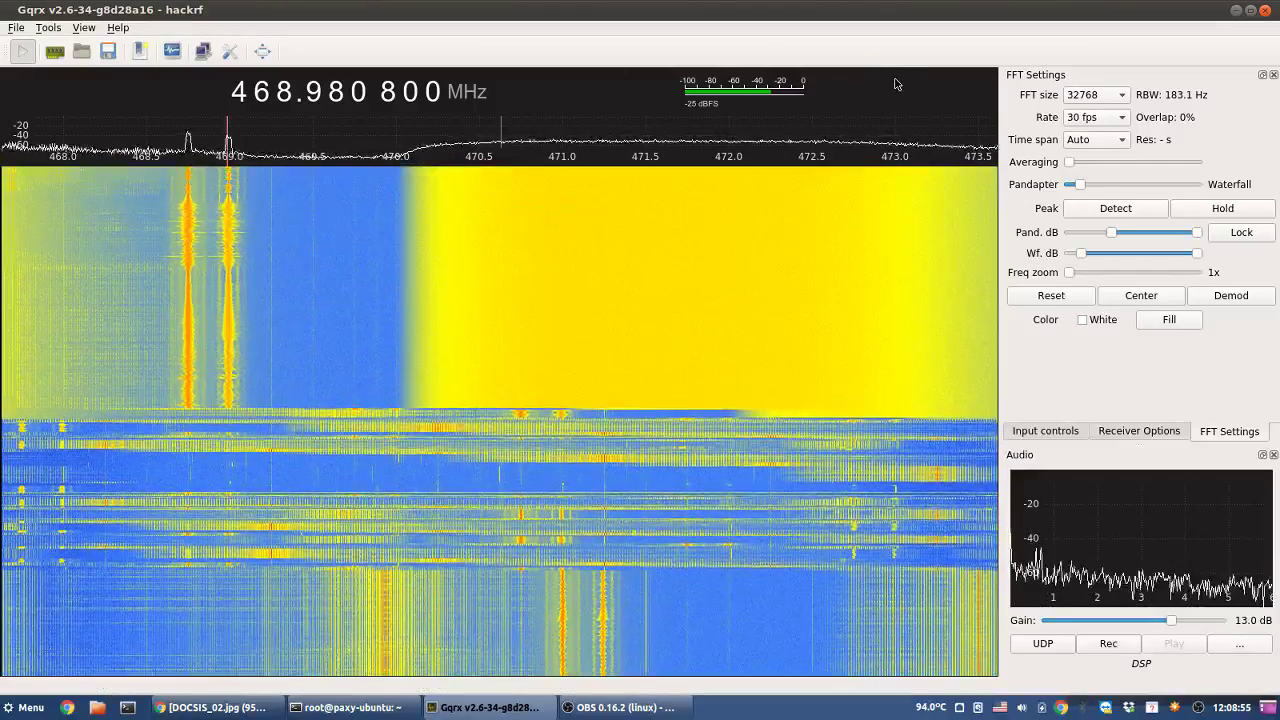
# - Try FFT size 131072 and 60 fps, then revert to 32768 points and 30 fps
pyautogui.click(1084, 95)
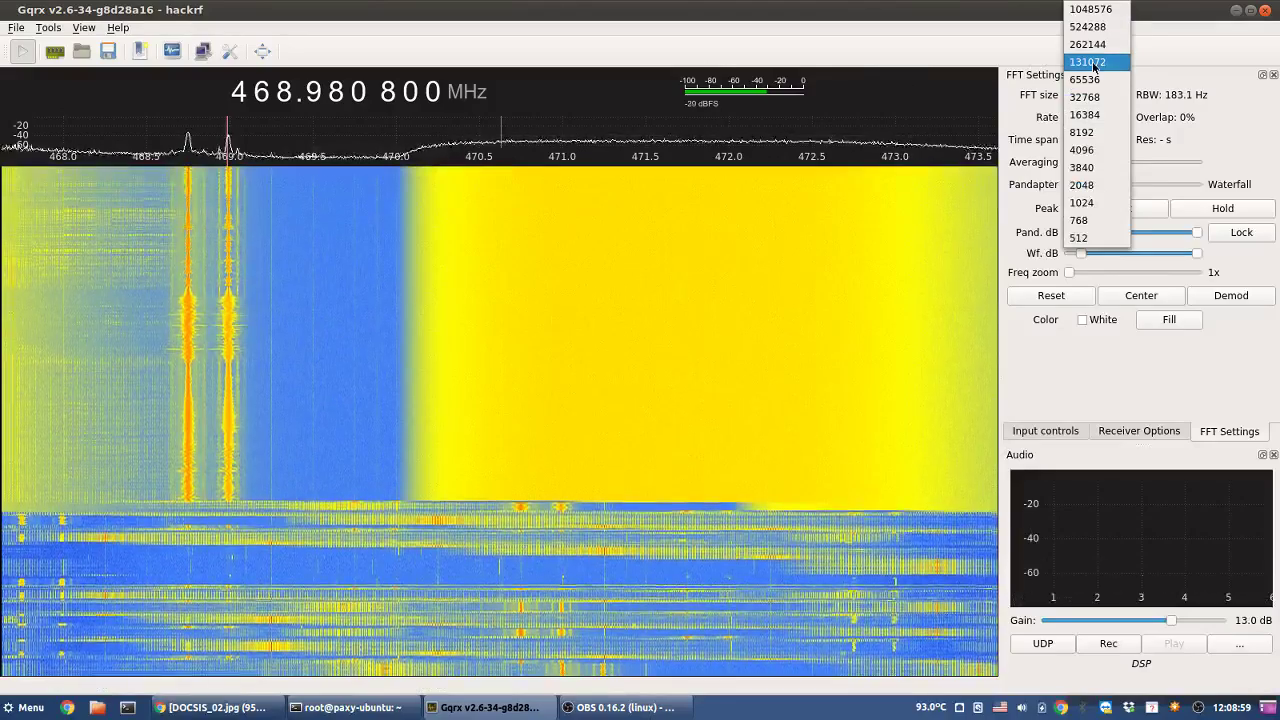
pyautogui.click(1094, 62)
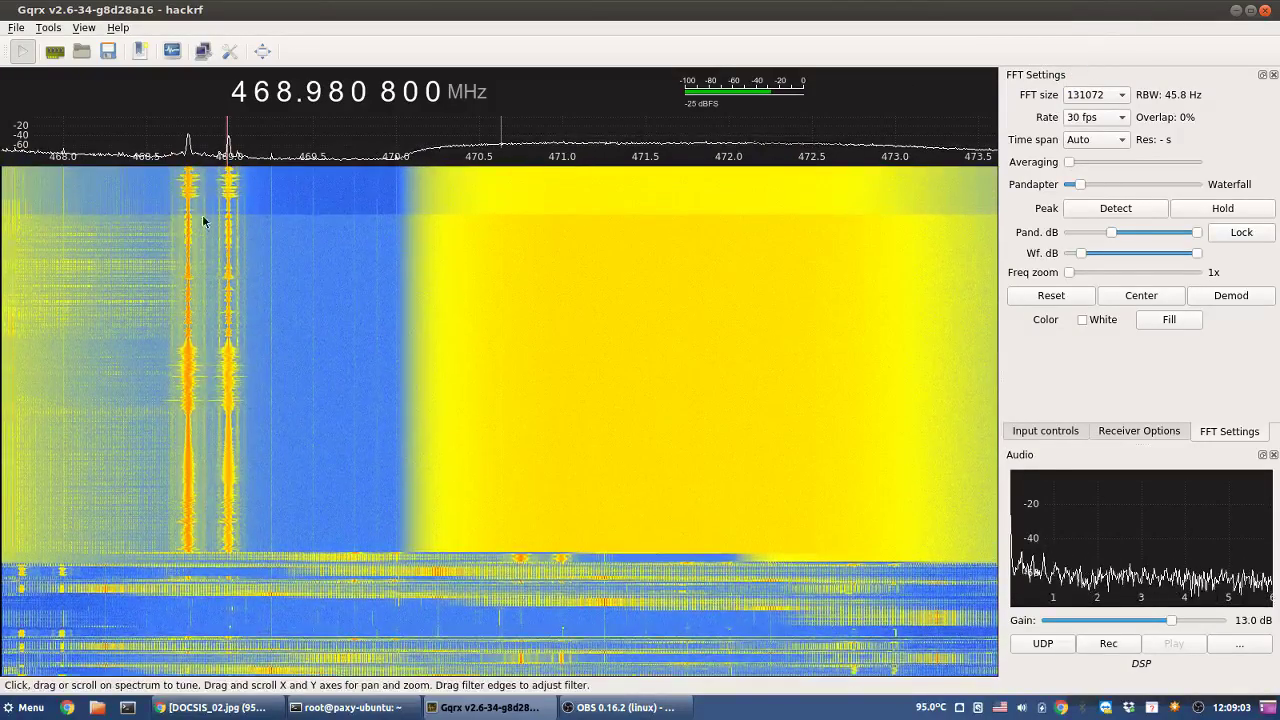
pyautogui.moveTo(189, 191); pyautogui.dragTo(186, 194)
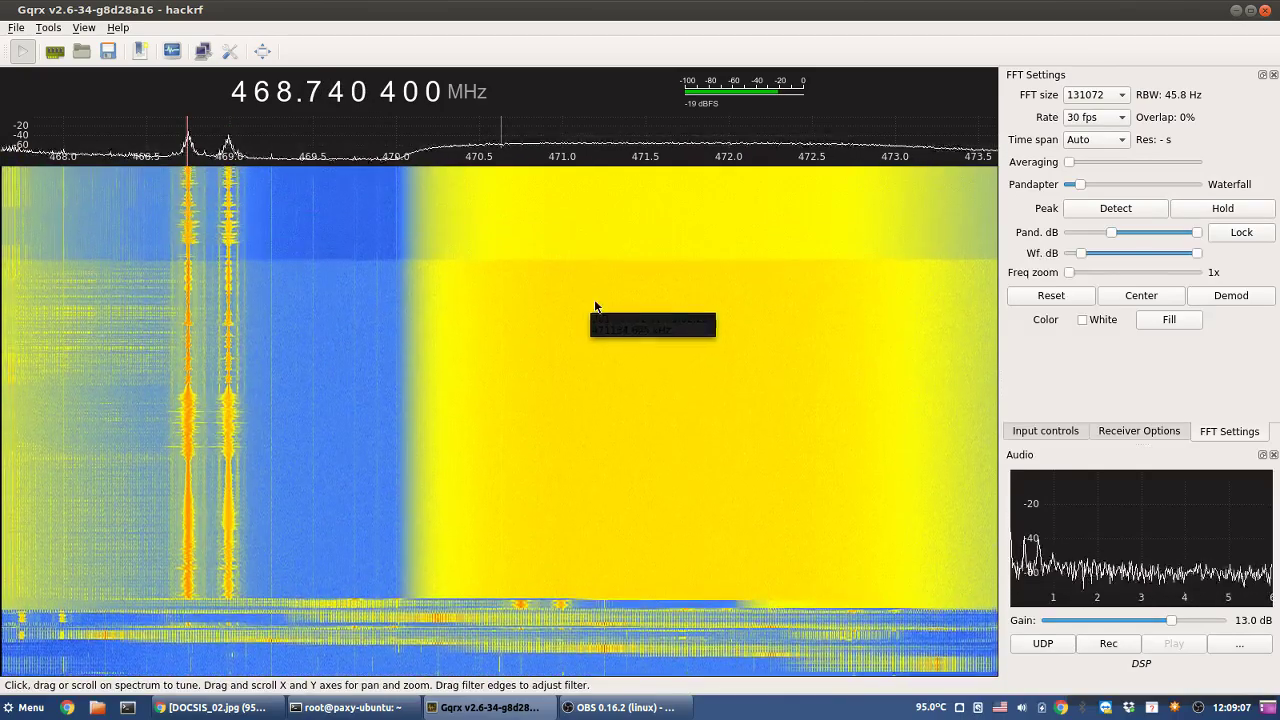
pyautogui.click(1110, 117)
pyautogui.click(1090, 83)
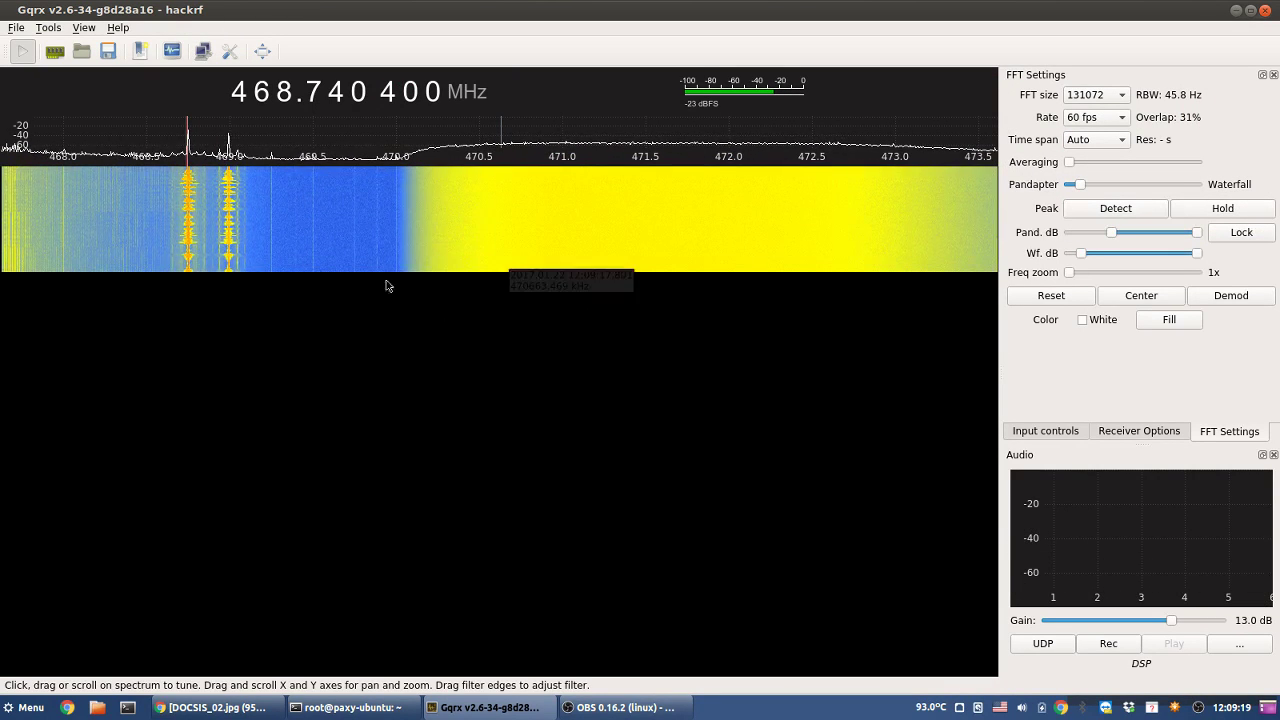
pyautogui.click(1092, 118)
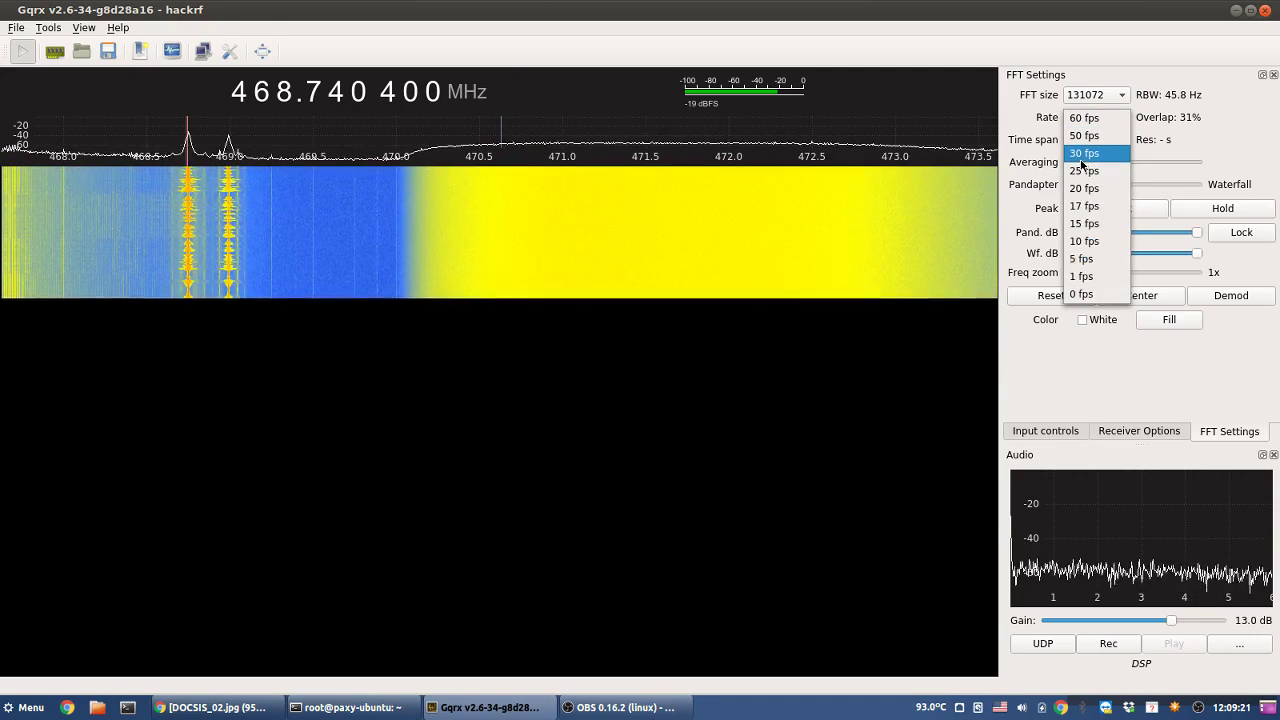
pyautogui.click(1085, 153)
pyautogui.click(1092, 95)
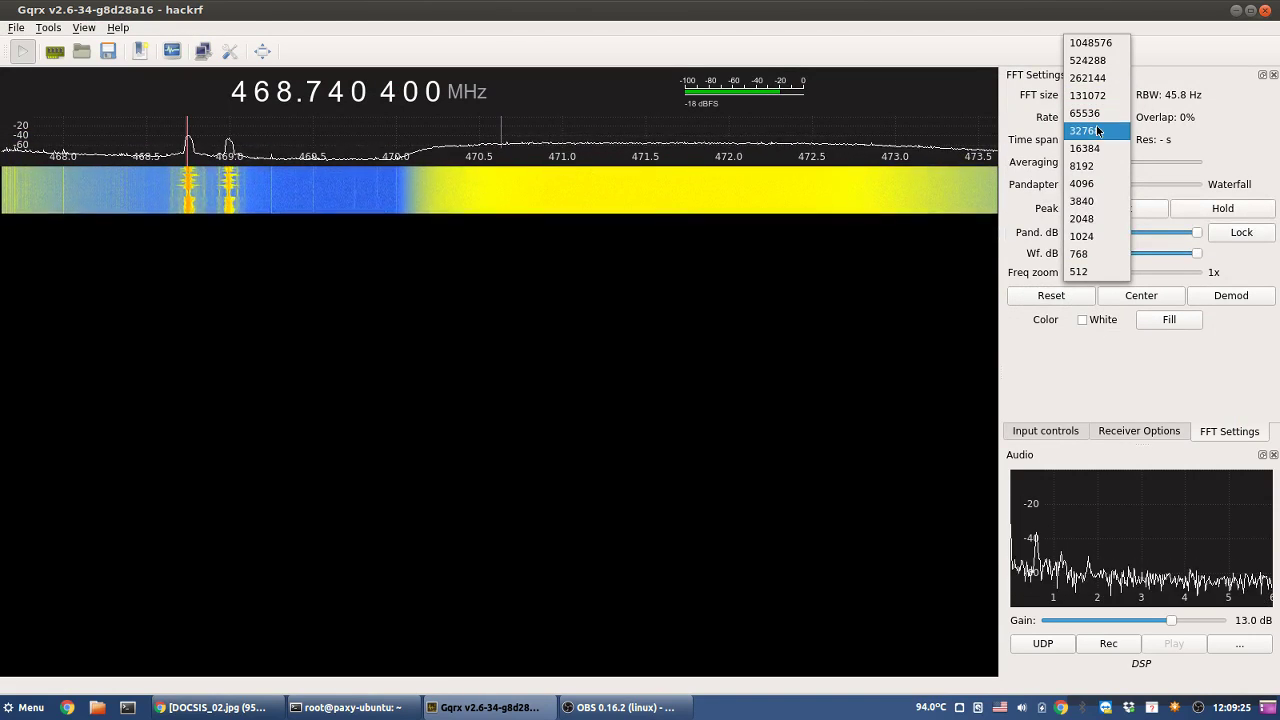
pyautogui.click(1088, 131)
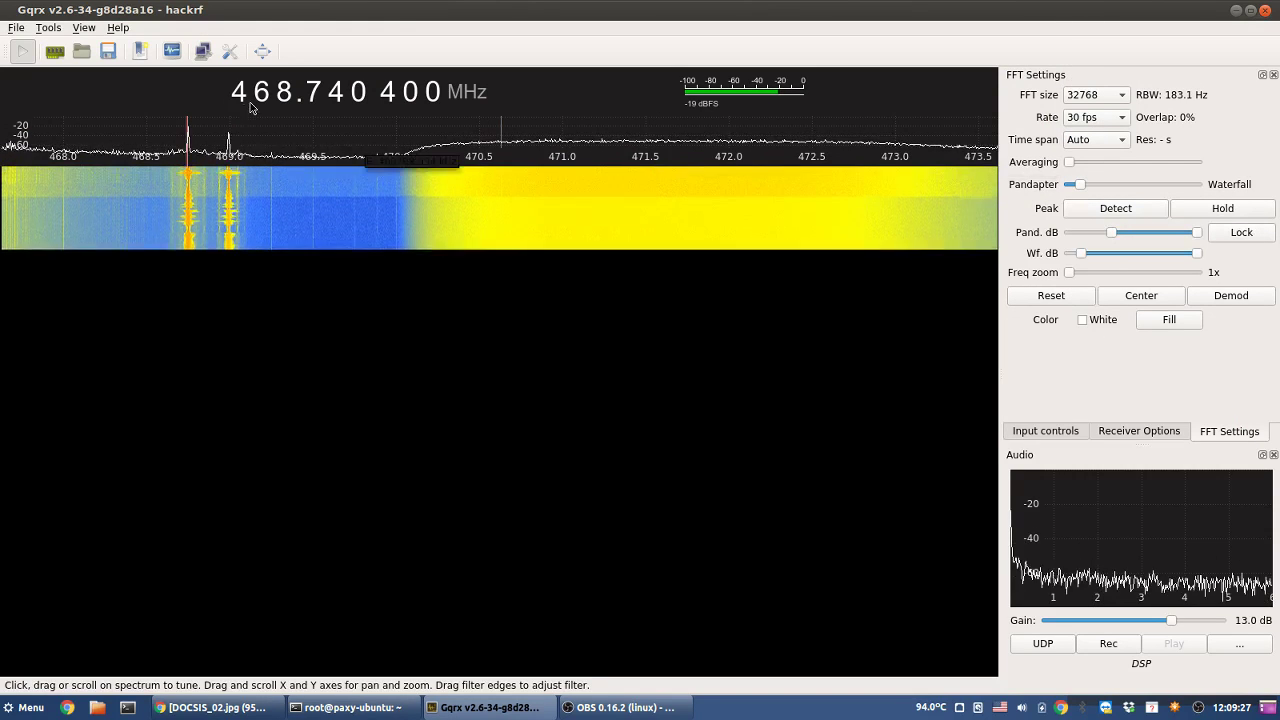
# - Step the tuning to 470.000 000 MHz with the MHz digit
pyautogui.scroll(1, 284, 93)
pyautogui.scroll(1, 284, 93)
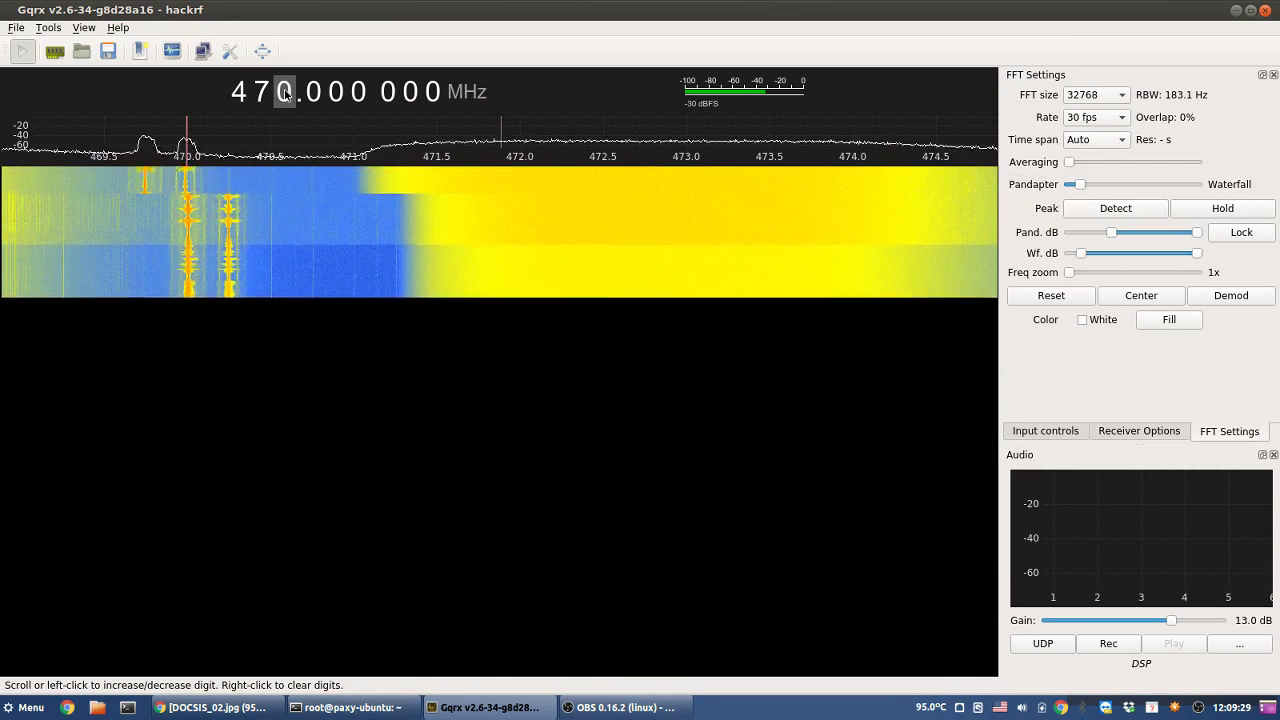
pyautogui.scroll(1, 284, 93)
pyautogui.scroll(-1, 284, 93)
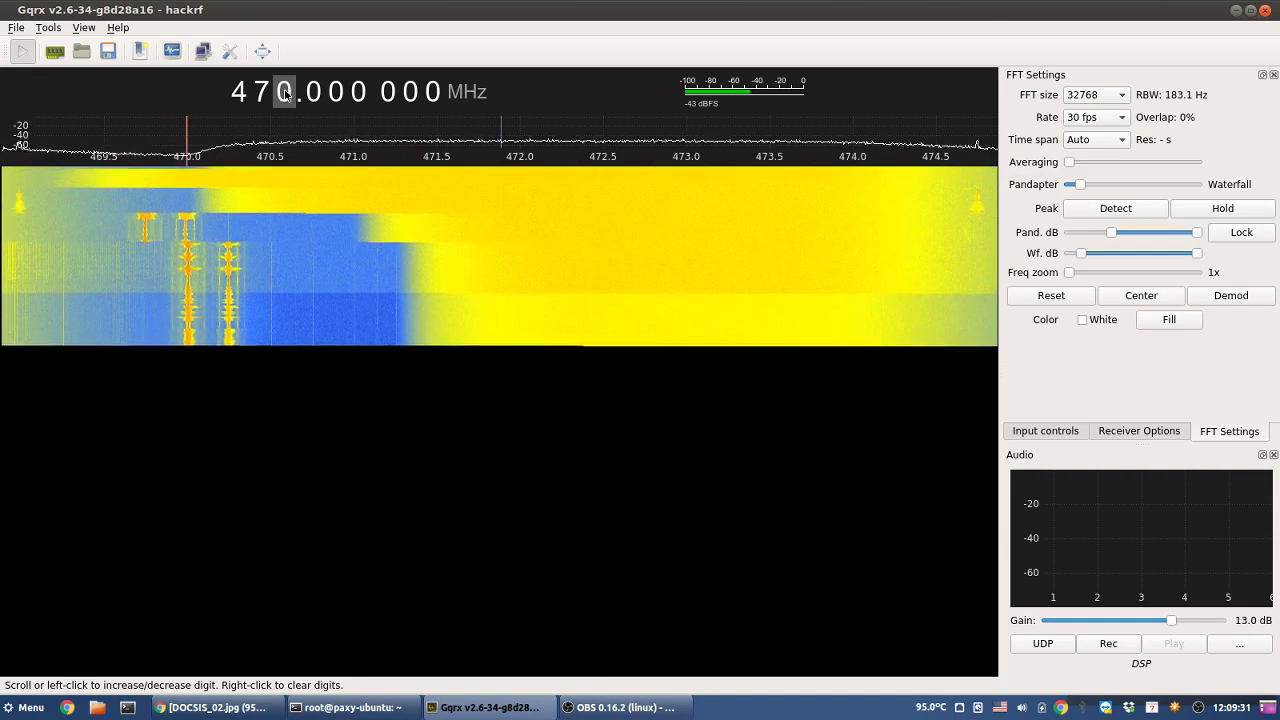
# - Change the HackRF input rate to 10000000 in the I/O device configuration
pyautogui.click(48, 57)
pyautogui.click(724, 238)
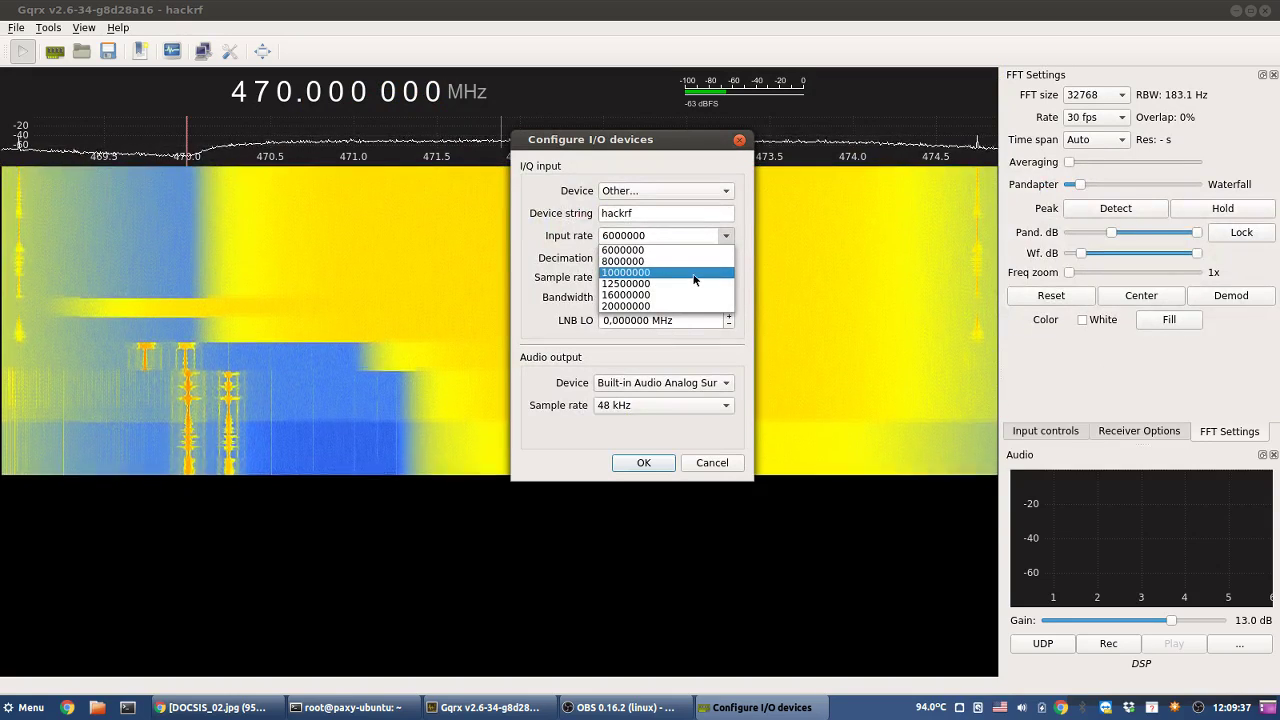
pyautogui.click(694, 273)
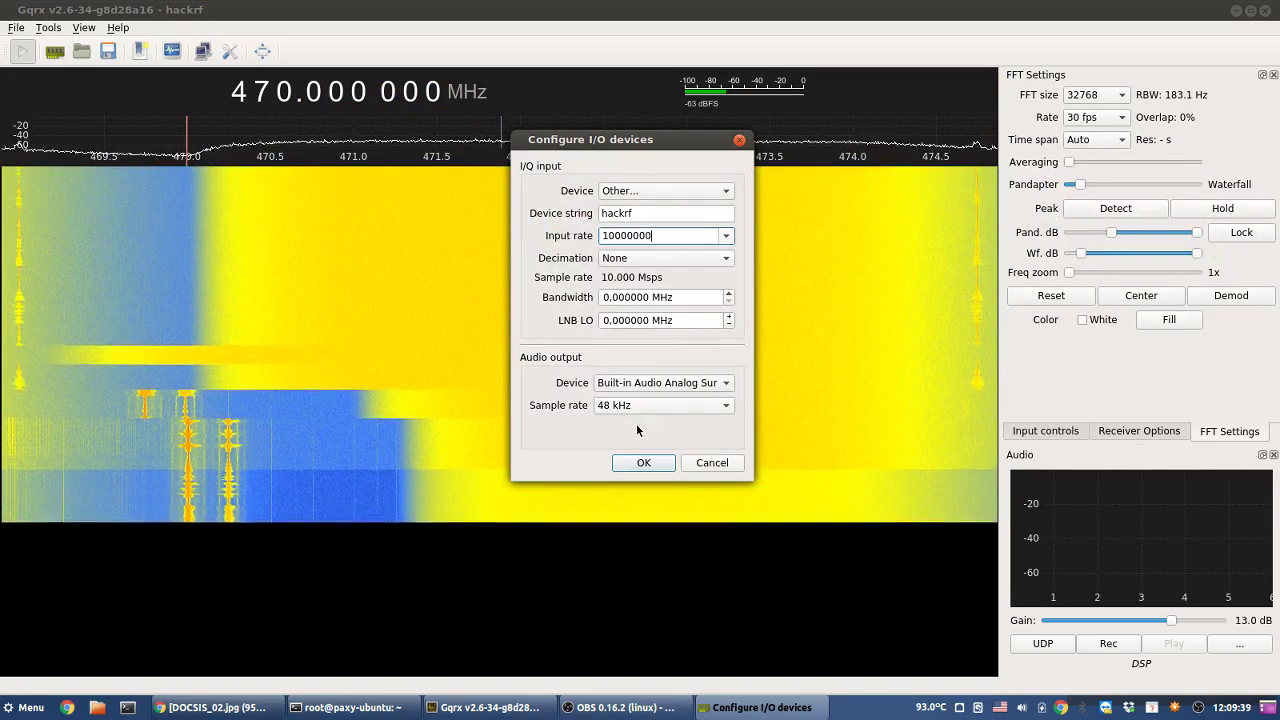
pyautogui.click(633, 465)
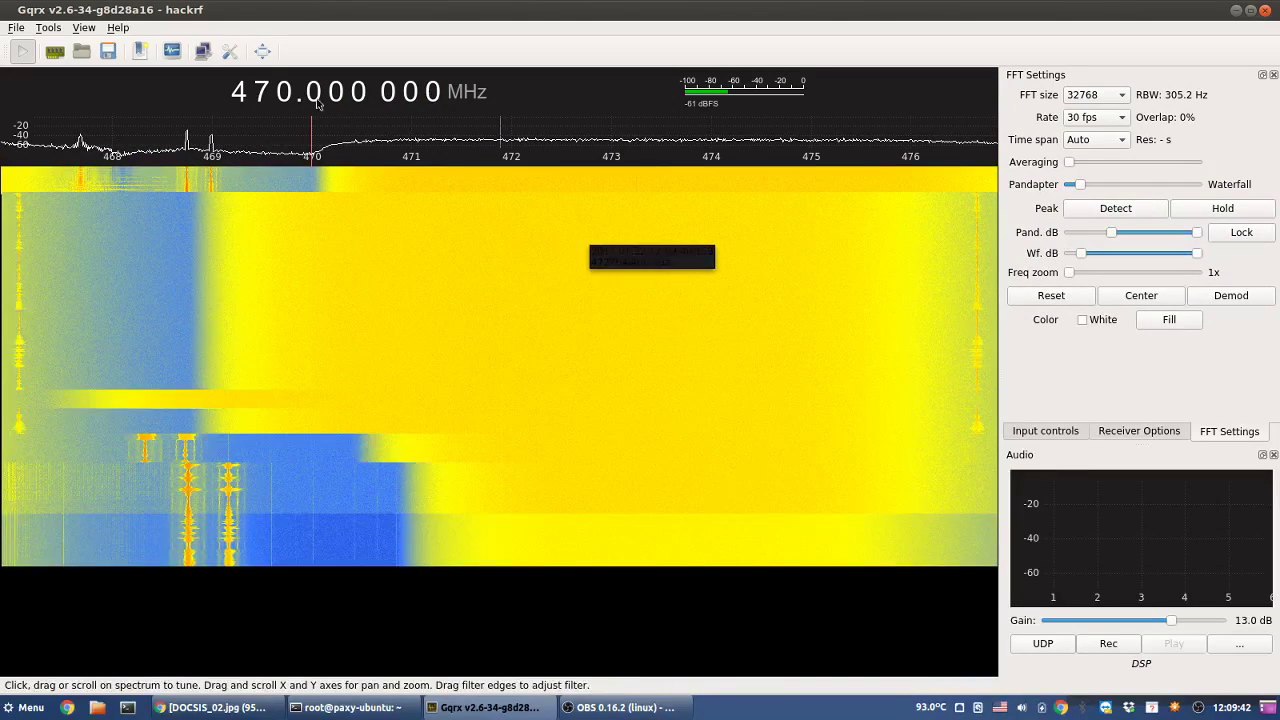
# - Sweep the centre frequency upward from 470 MHz toward 480 MHz one MHz at a time
pyautogui.scroll(2, 283, 92)
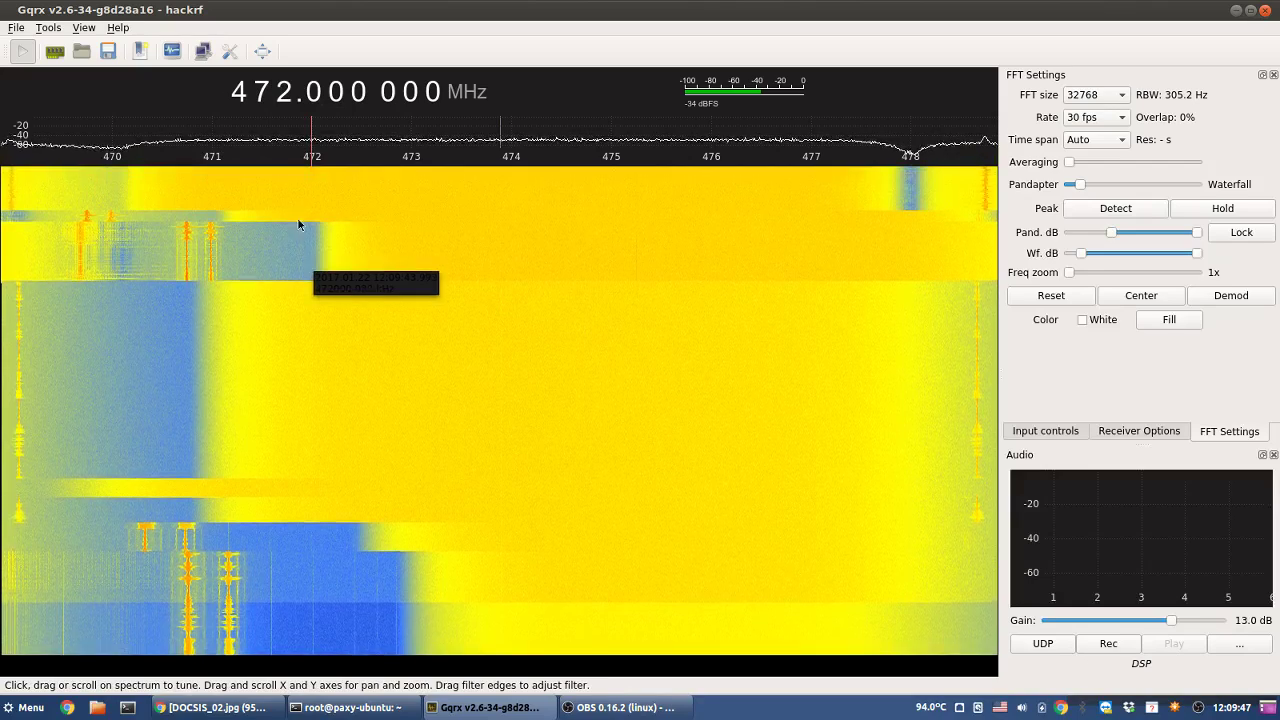
pyautogui.scroll(-1, 286, 94)
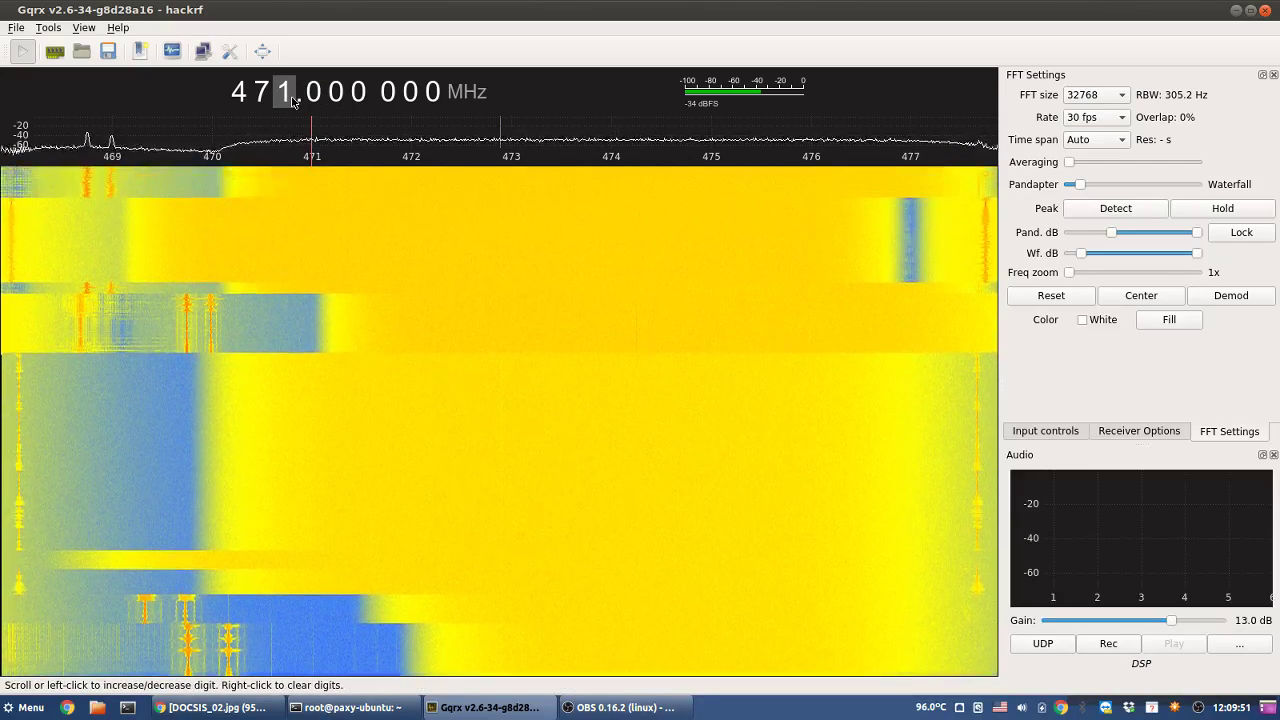
pyautogui.scroll(1, 286, 94)
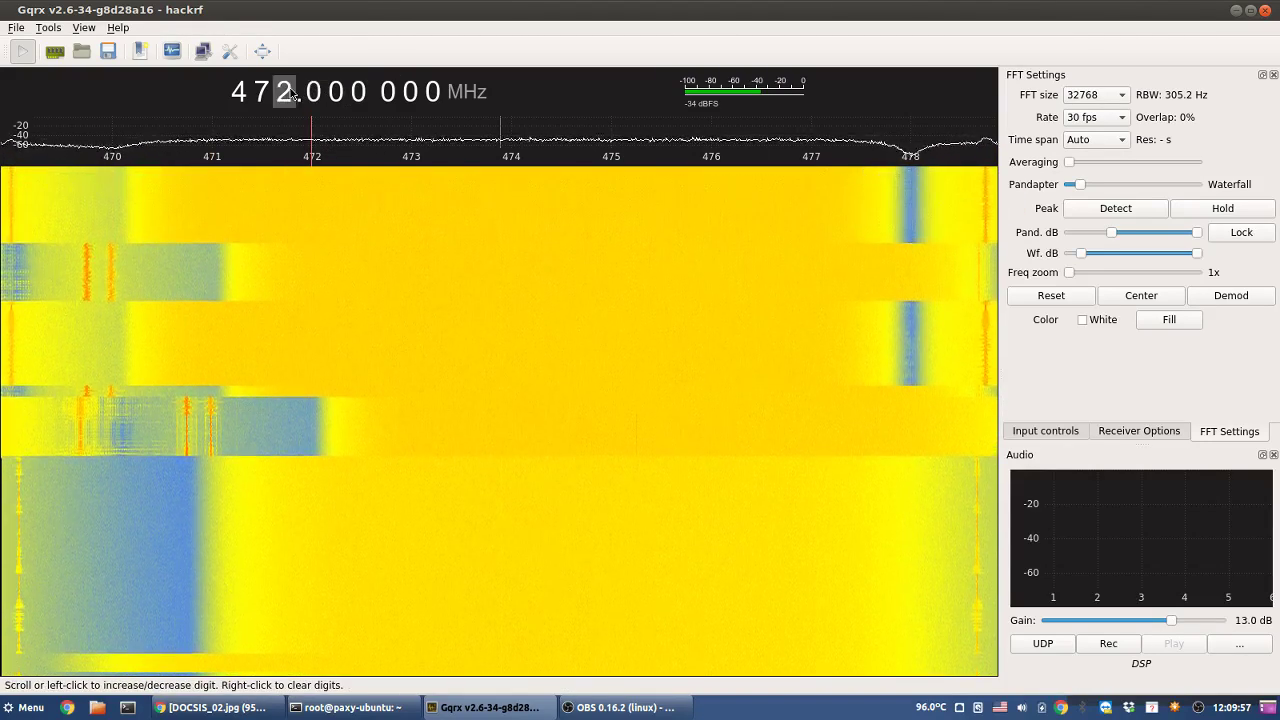
pyautogui.scroll(2, 291, 94)
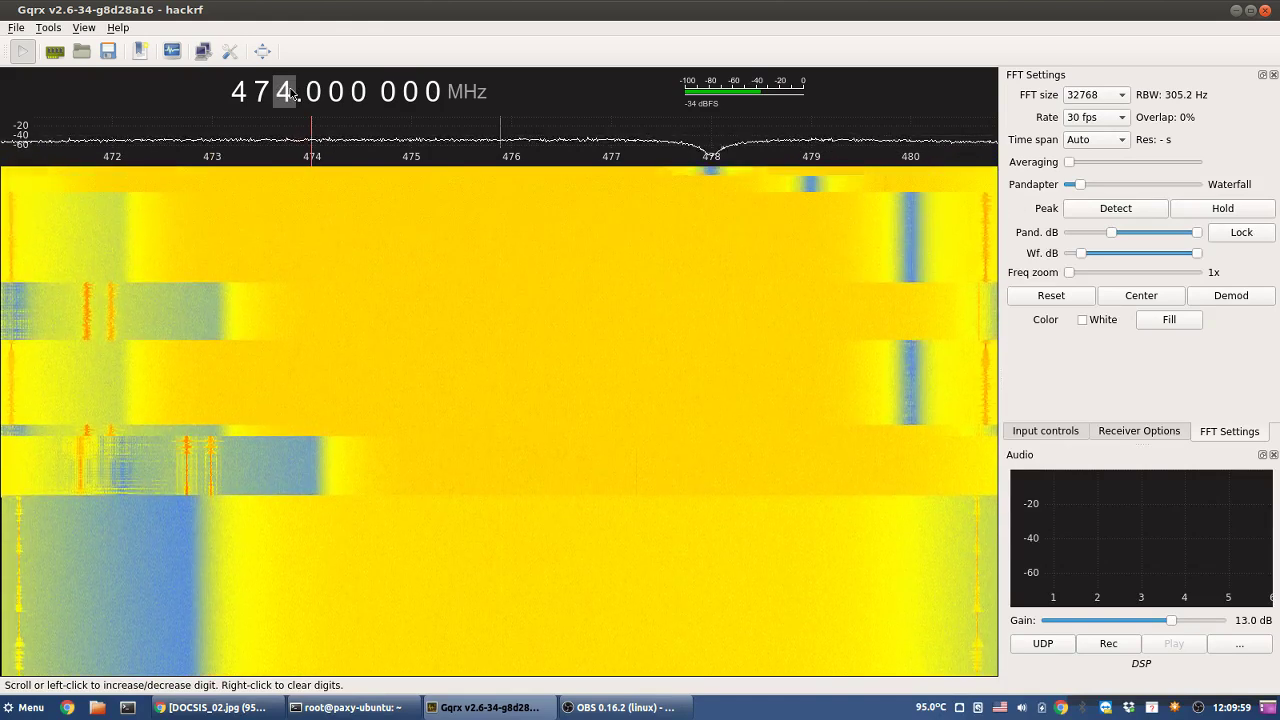
pyautogui.scroll(4, 293, 94)
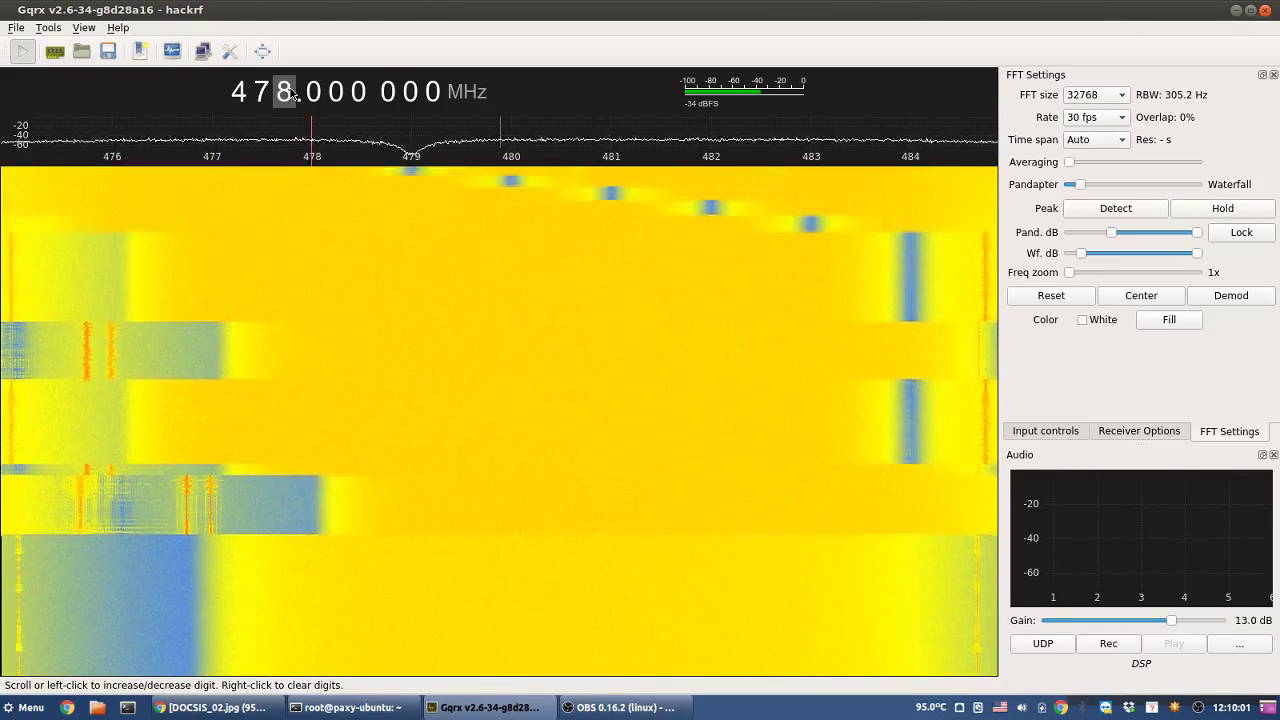
pyautogui.scroll(2, 293, 94)
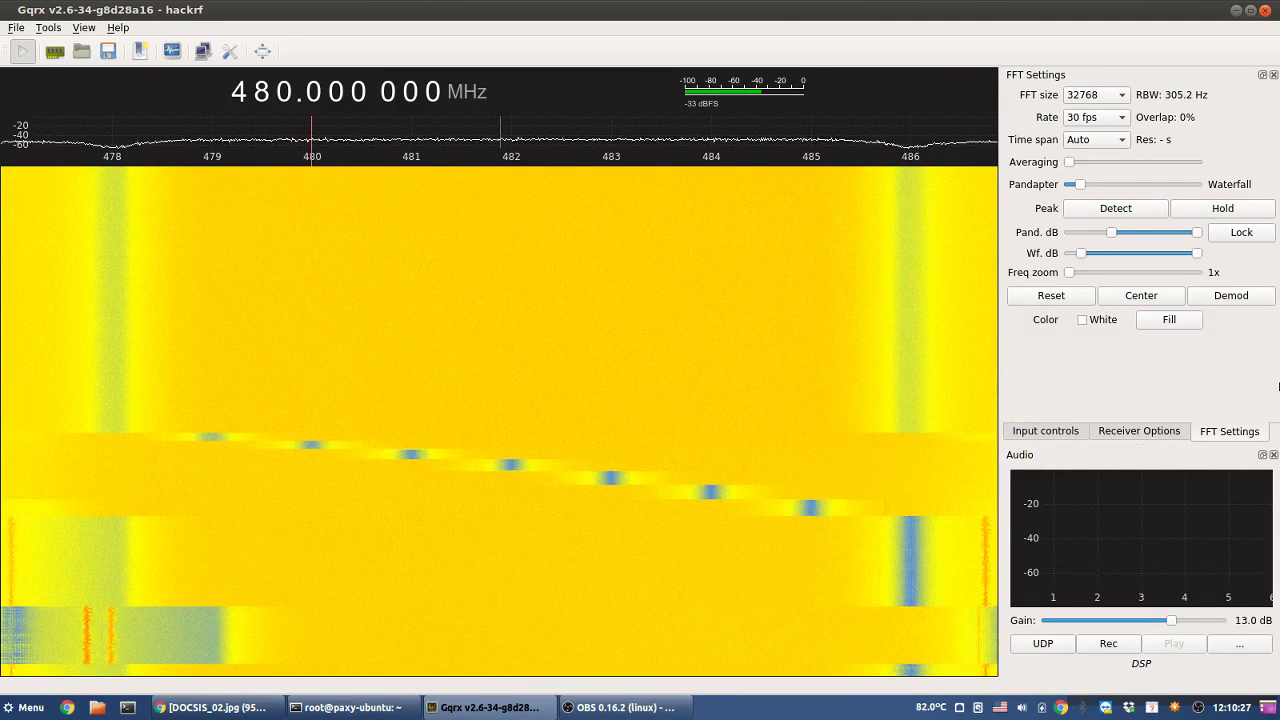
# - Lower the waterfall's upper dB limit in FFT settings for stronger colours
pyautogui.click(1127, 431)
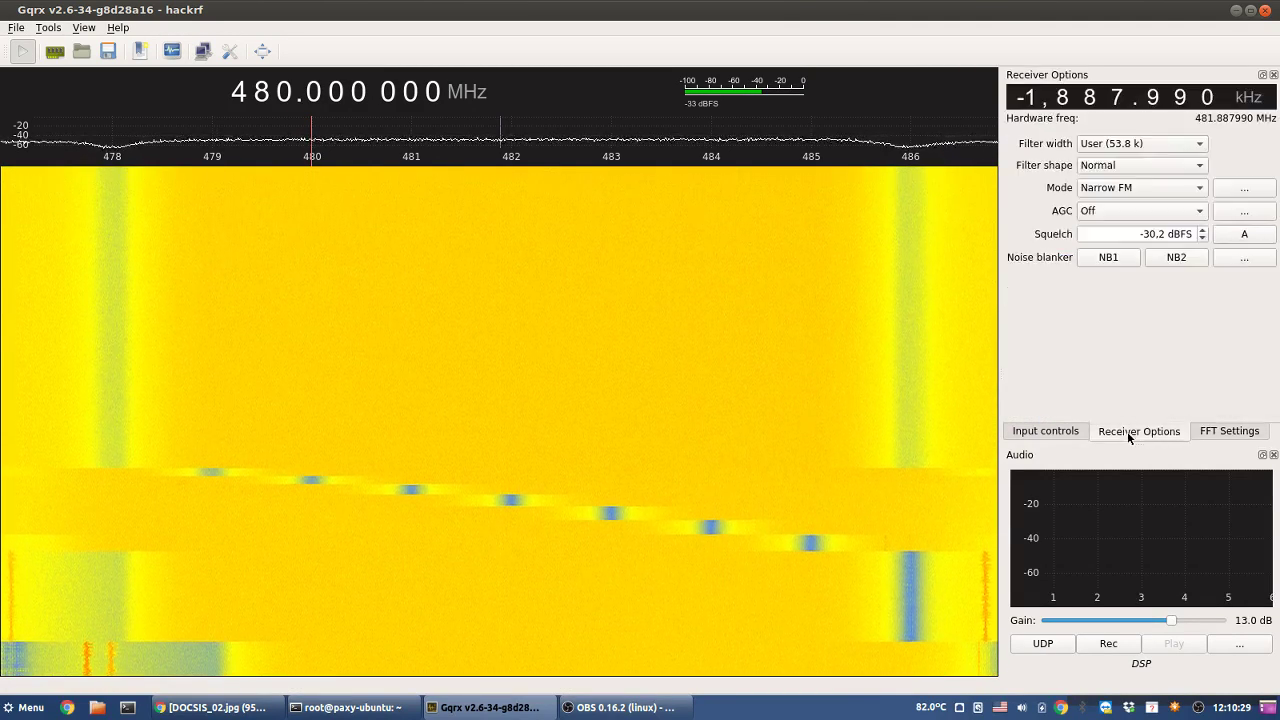
pyautogui.click(1238, 431)
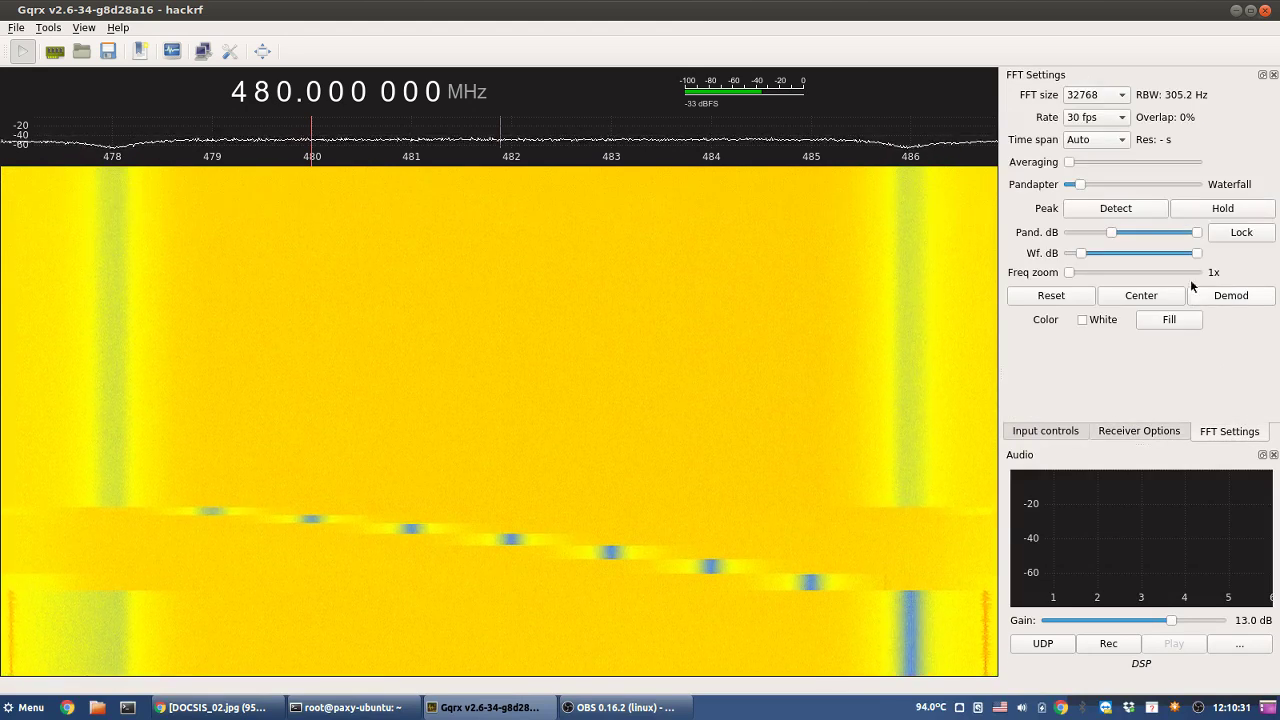
pyautogui.moveTo(1193, 258); pyautogui.dragTo(1173, 260)
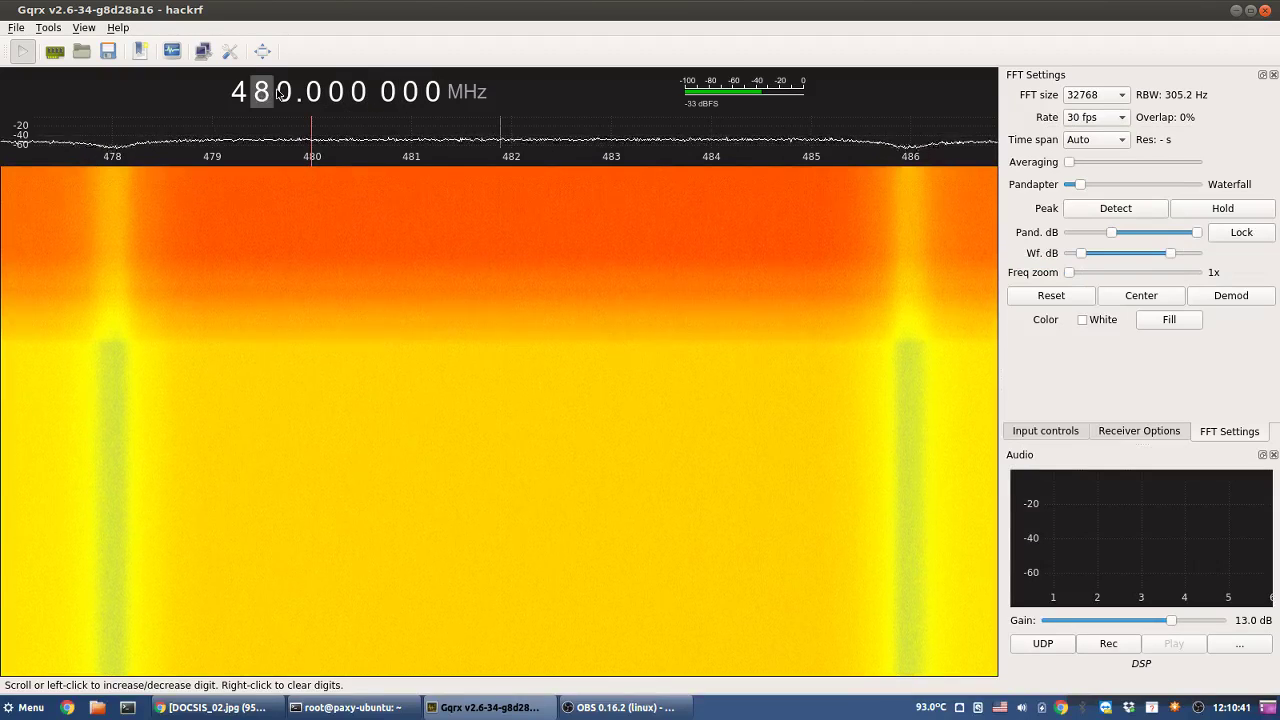
# - Step the tuning to 487.000 000 MHz and open the I/O device configuration
pyautogui.scroll(2, 281, 93)
pyautogui.scroll(6, 283, 93)
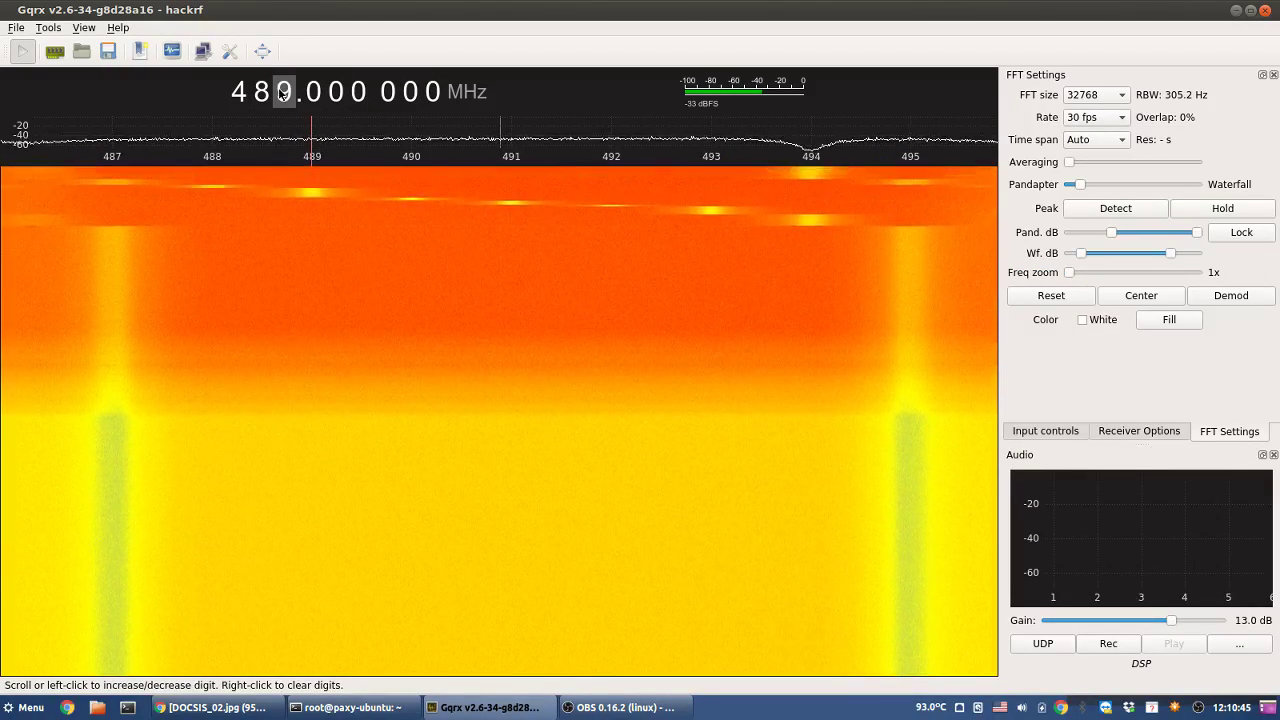
pyautogui.scroll(-4, 281, 93)
pyautogui.scroll(2, 281, 93)
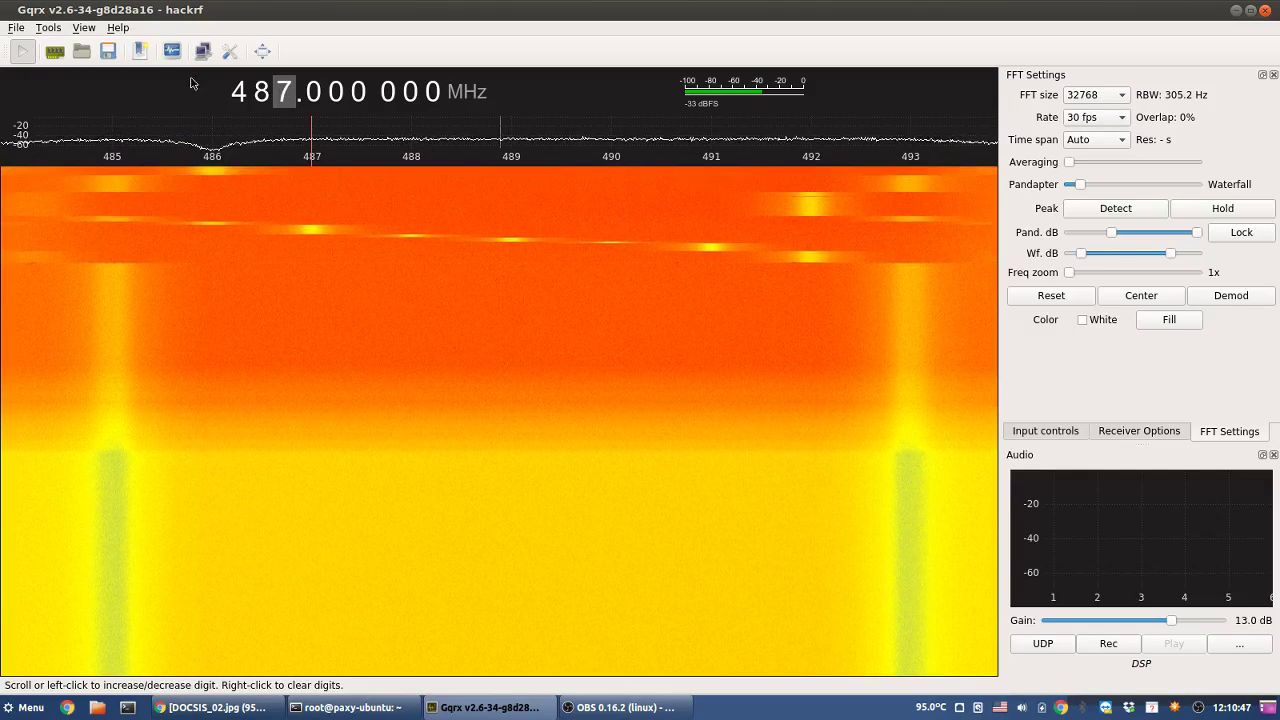
pyautogui.click(55, 51)
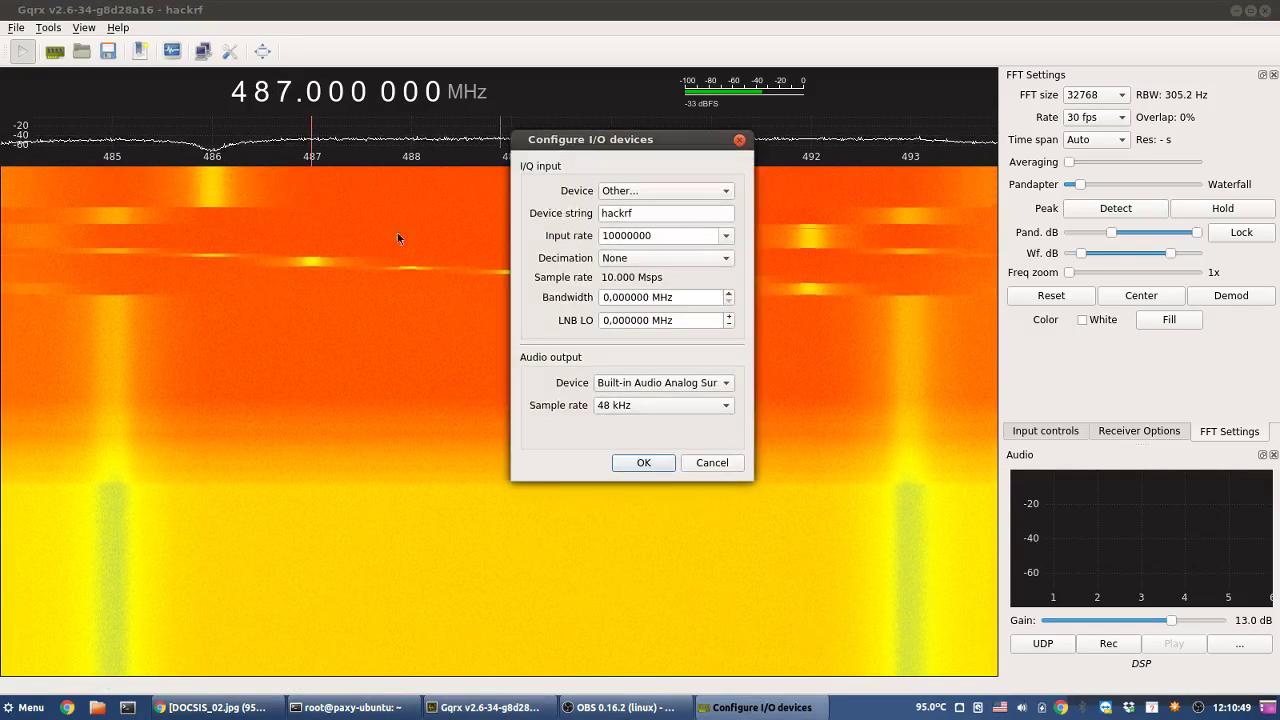
# - Raise the HackRF input rate to 20000000 and apply it
pyautogui.click(725, 237)
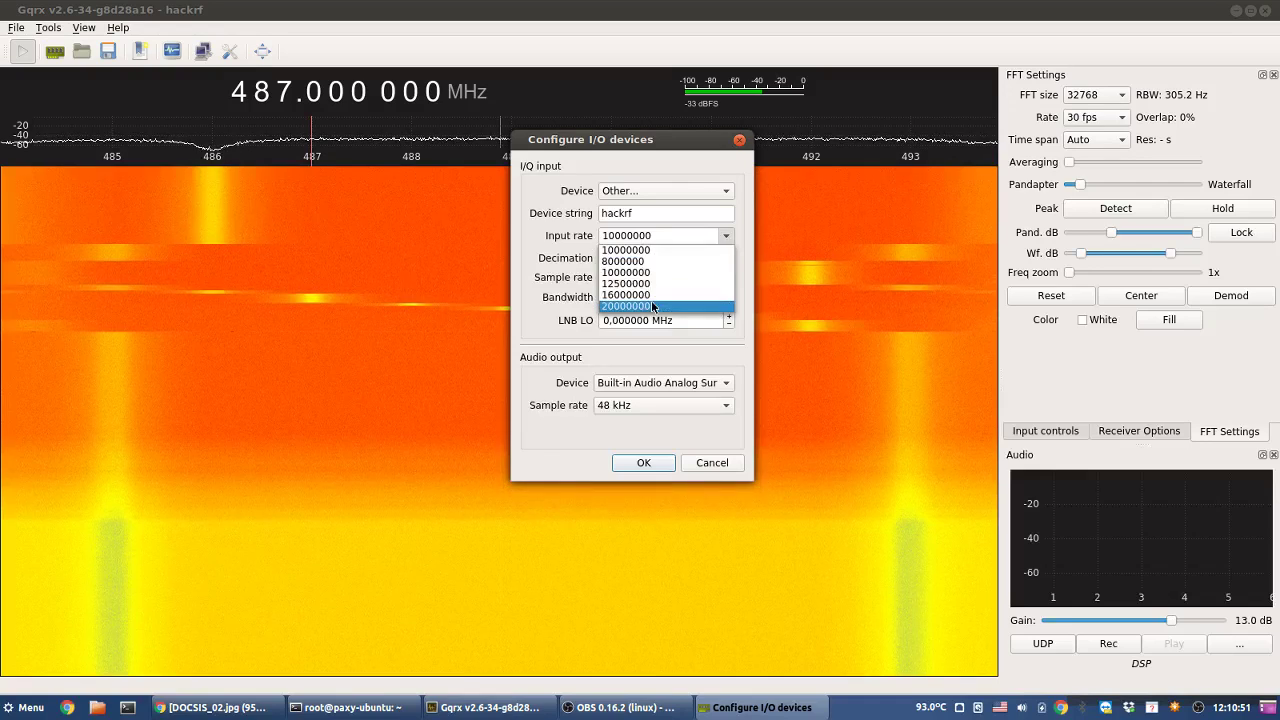
pyautogui.click(680, 305)
pyautogui.click(648, 462)
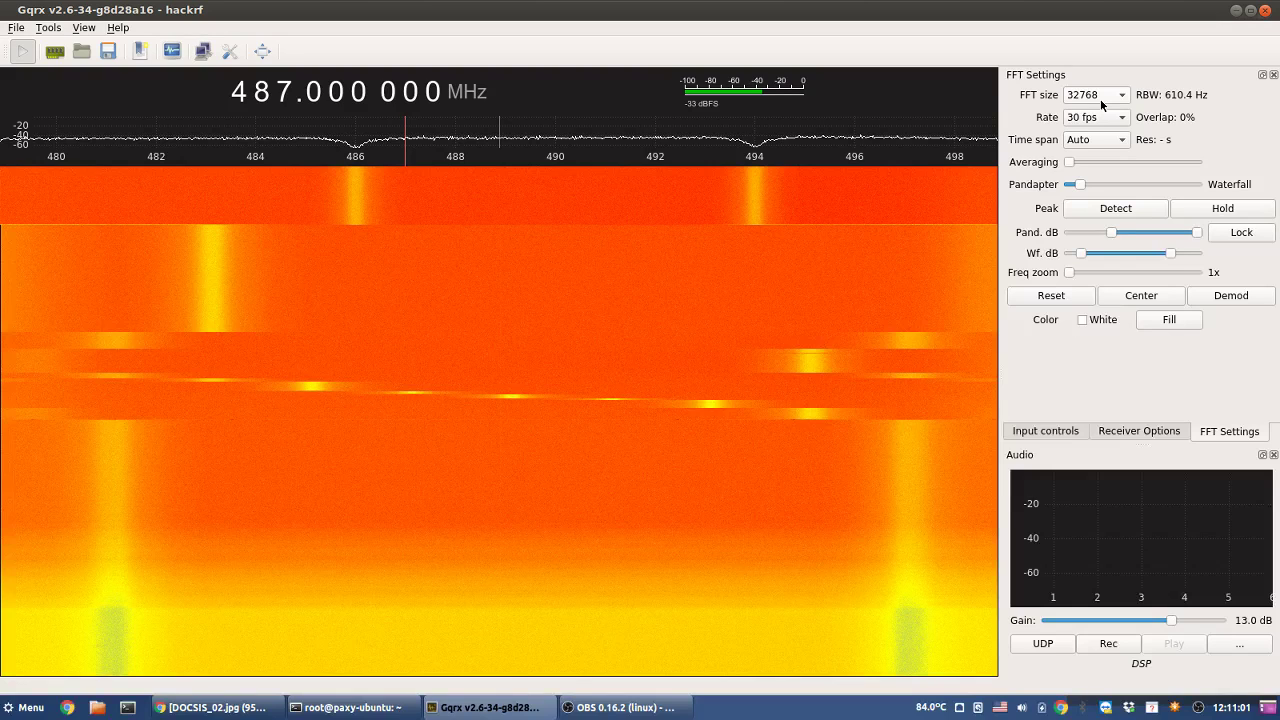
# - Step to 500 then 510 MHz, adjusting the Wf. dB range to highlight carriers
pyautogui.scroll(2, 259, 93)
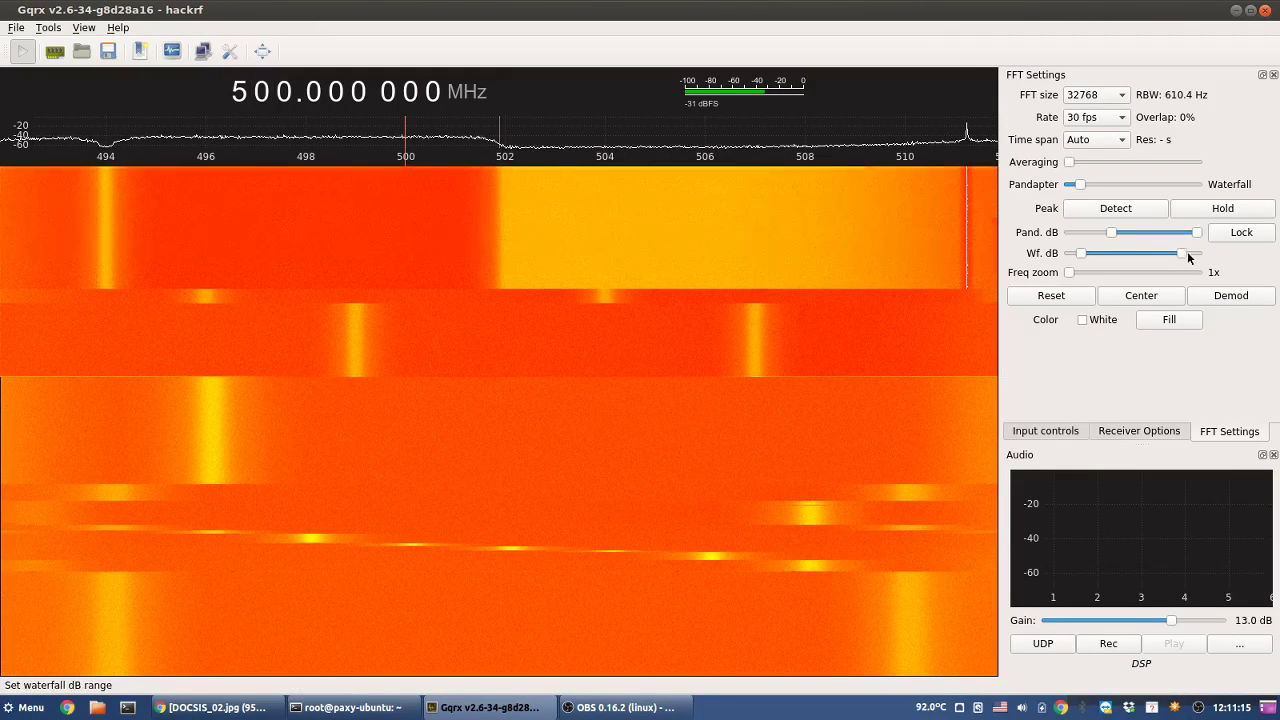
pyautogui.moveTo(1174, 255); pyautogui.dragTo(1204, 256)
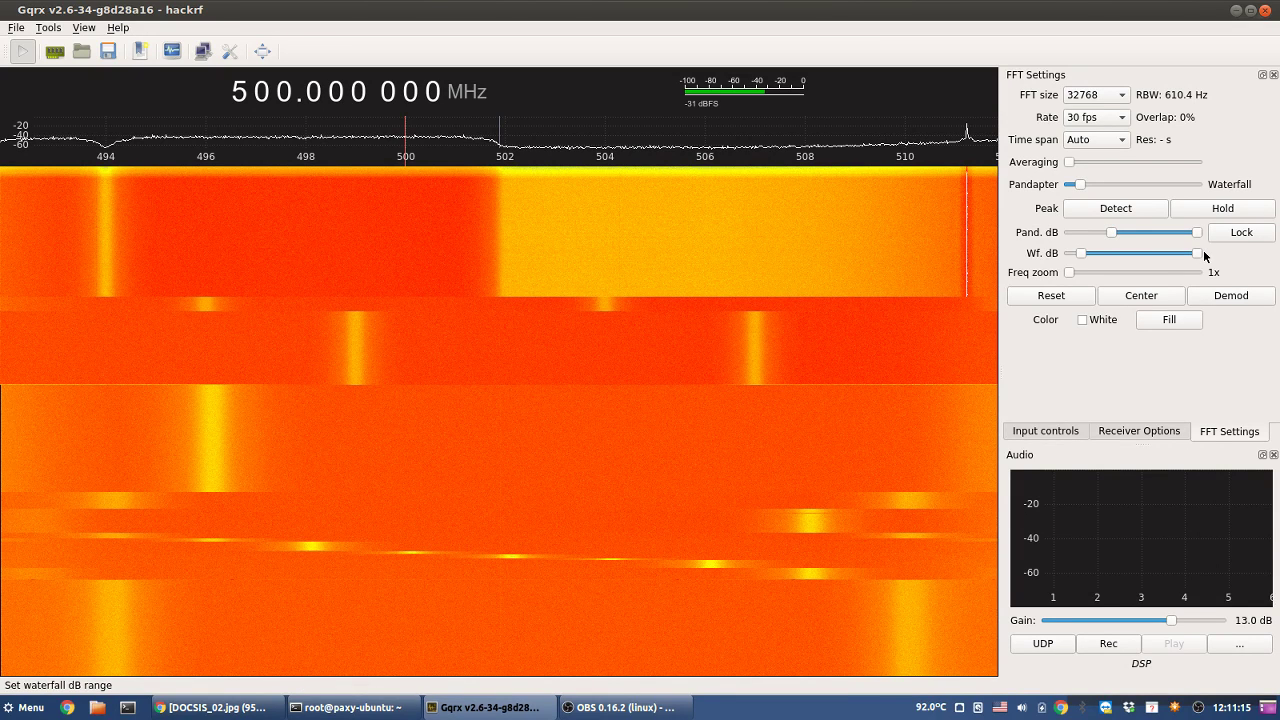
pyautogui.moveTo(1204, 256); pyautogui.dragTo(1178, 256)
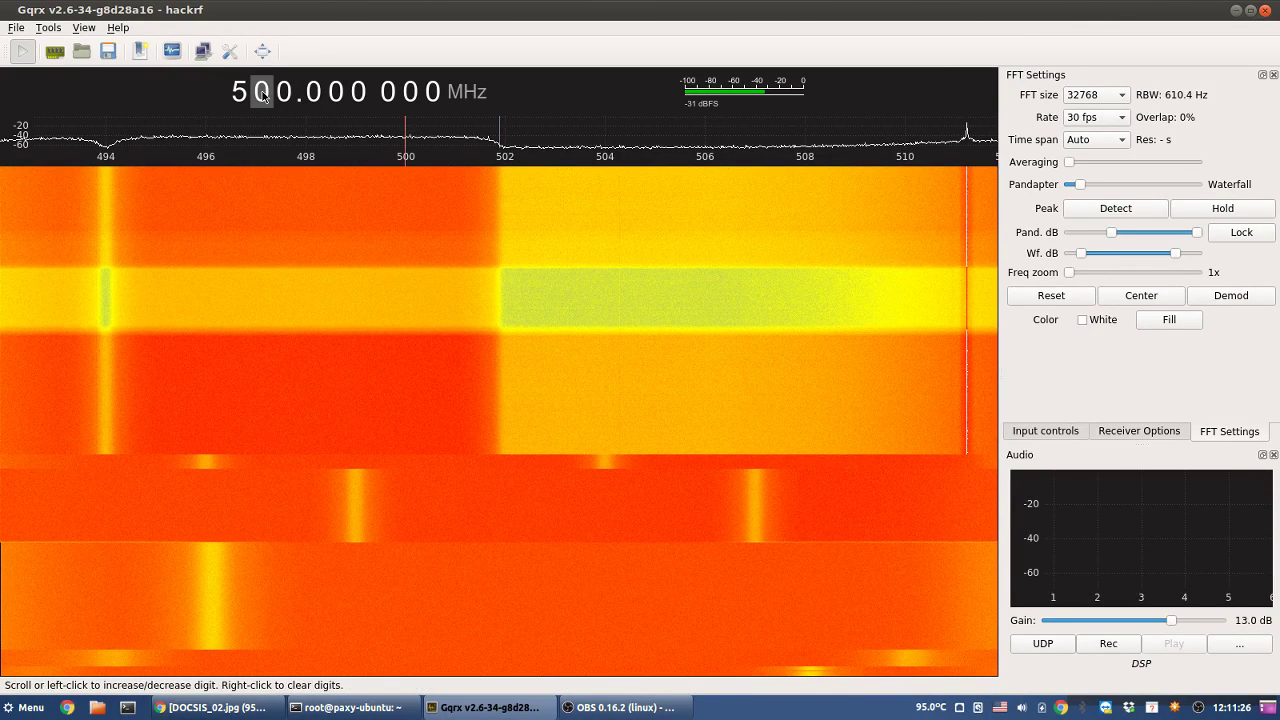
pyautogui.scroll(1, 262, 93)
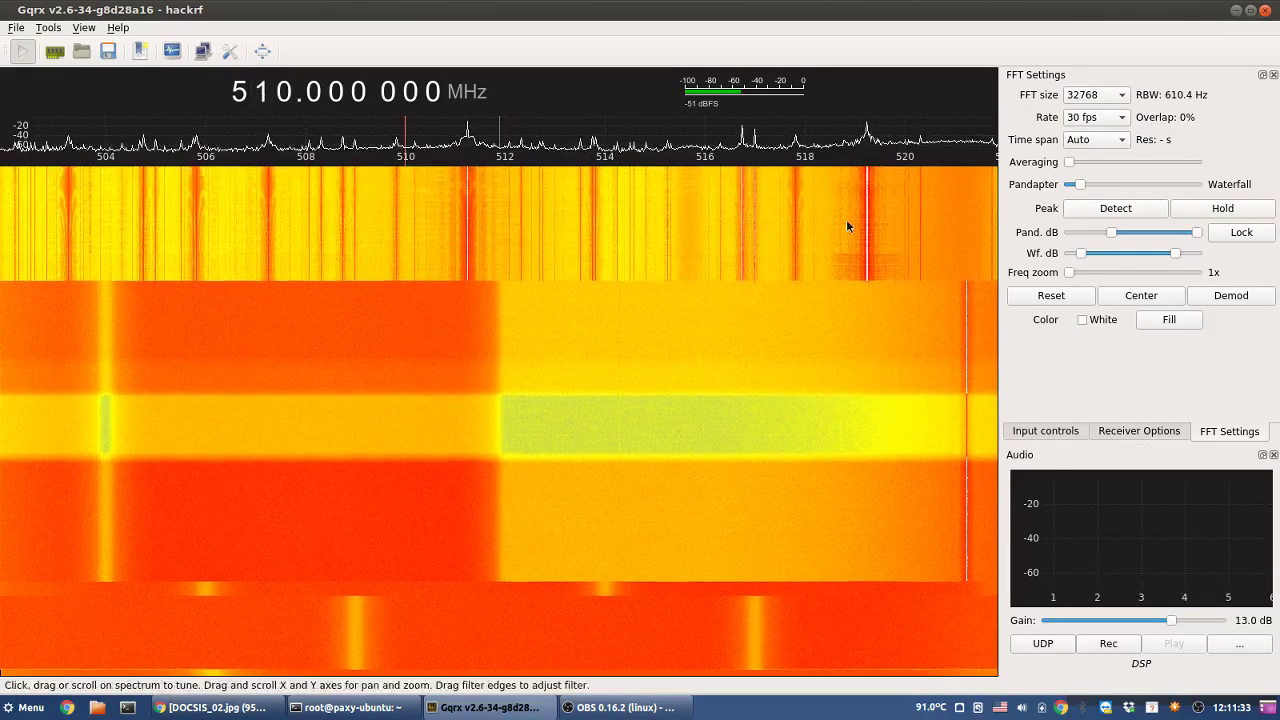
pyautogui.moveTo(1175, 253); pyautogui.dragTo(1197, 254)
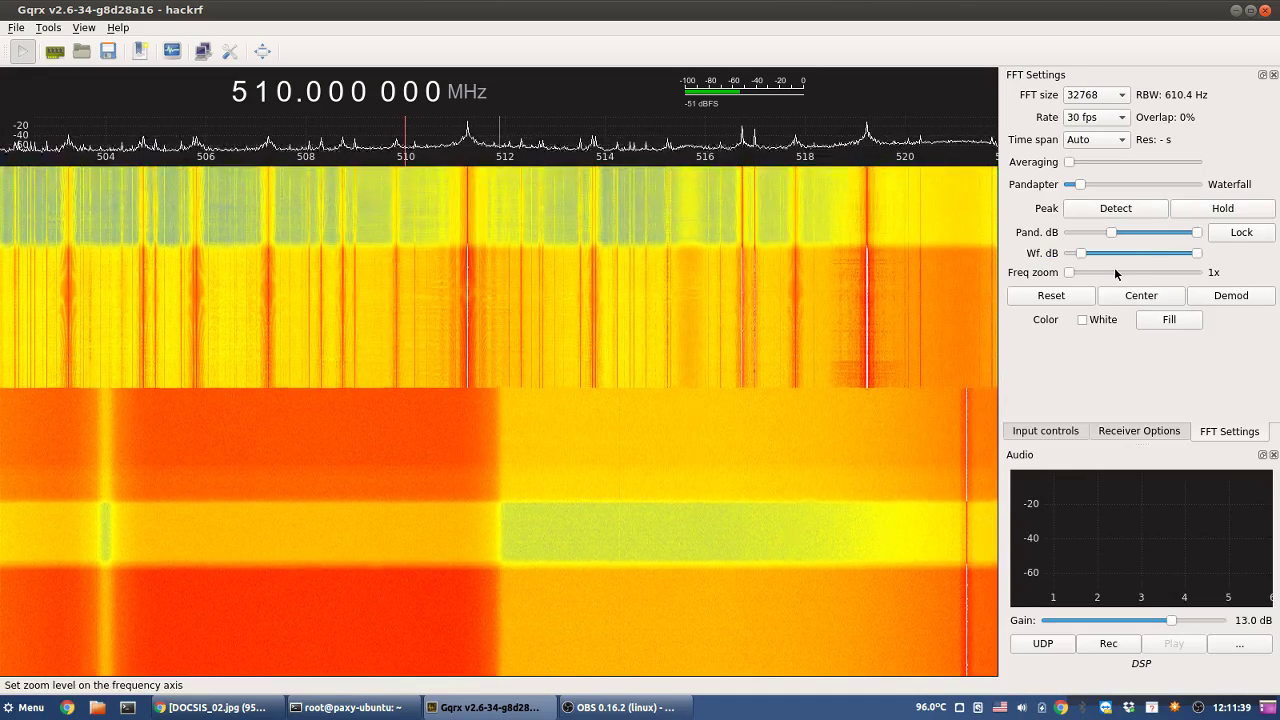
# - Tune to the 507.26 MHz carrier, zoom to 9x and back to 1x, then reset to 510 MHz
pyautogui.moveTo(266, 223)
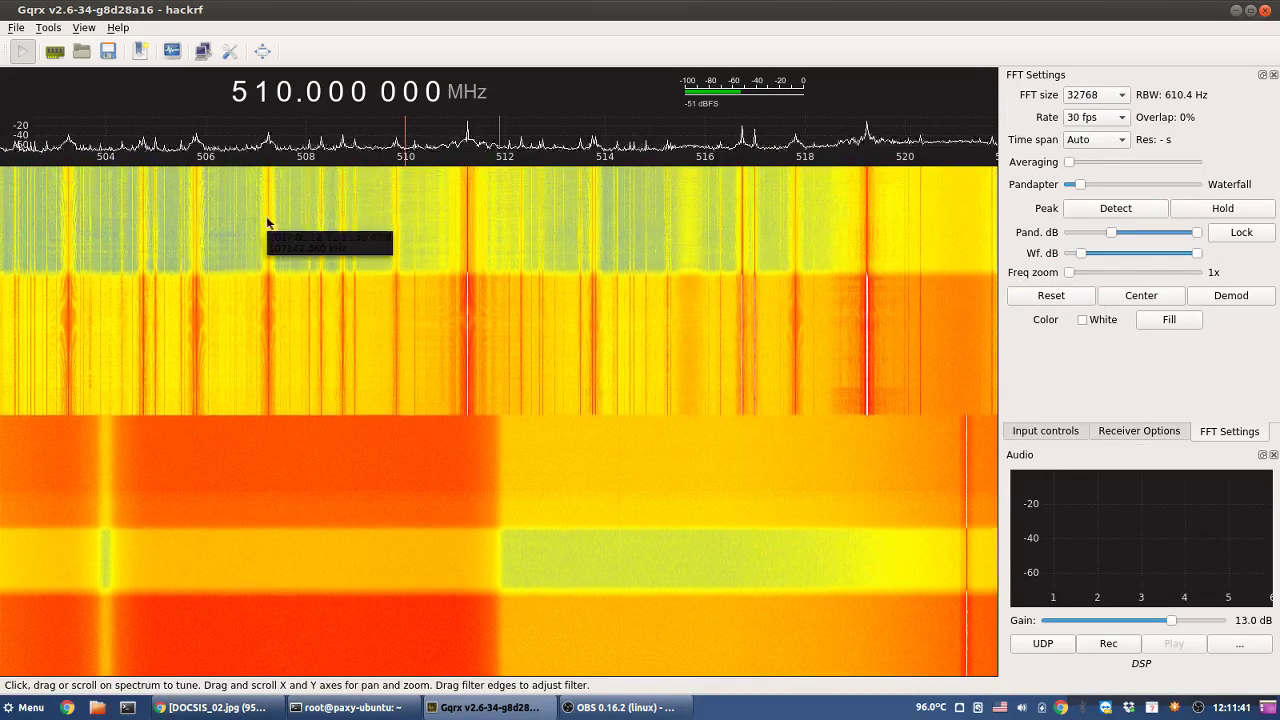
pyautogui.click(268, 222)
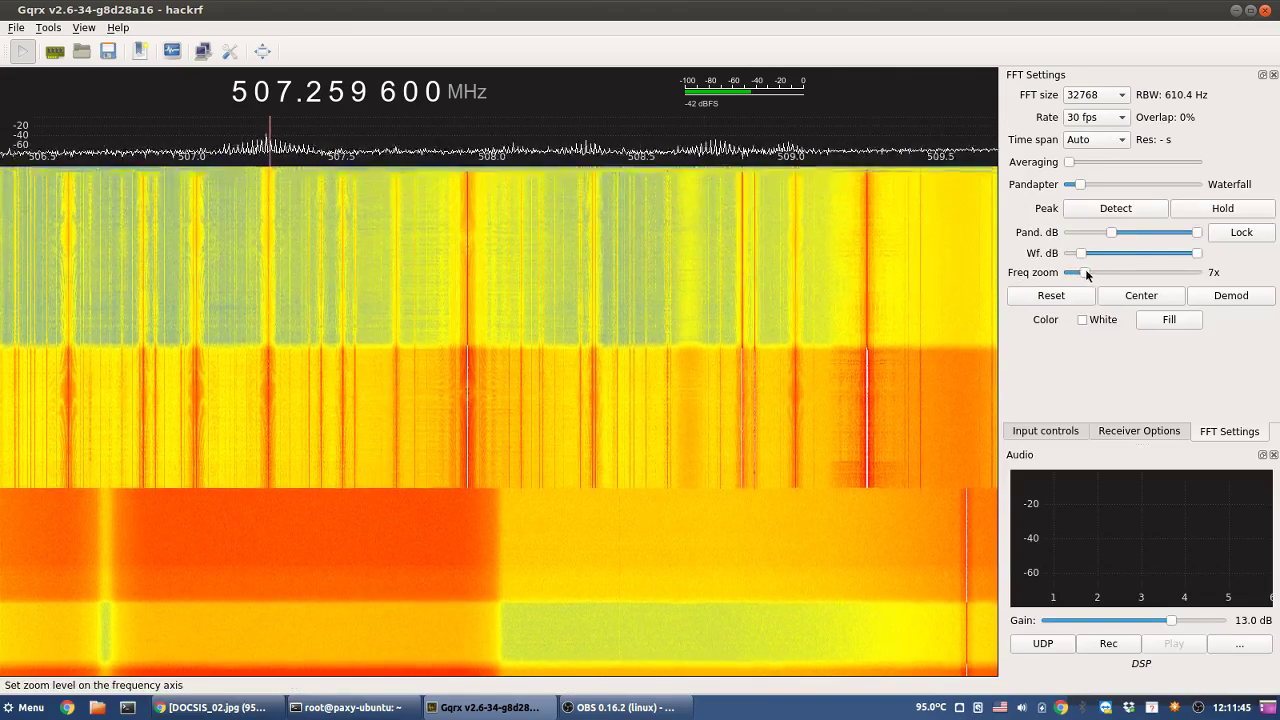
pyautogui.moveTo(1069, 273); pyautogui.dragTo(1091, 274)
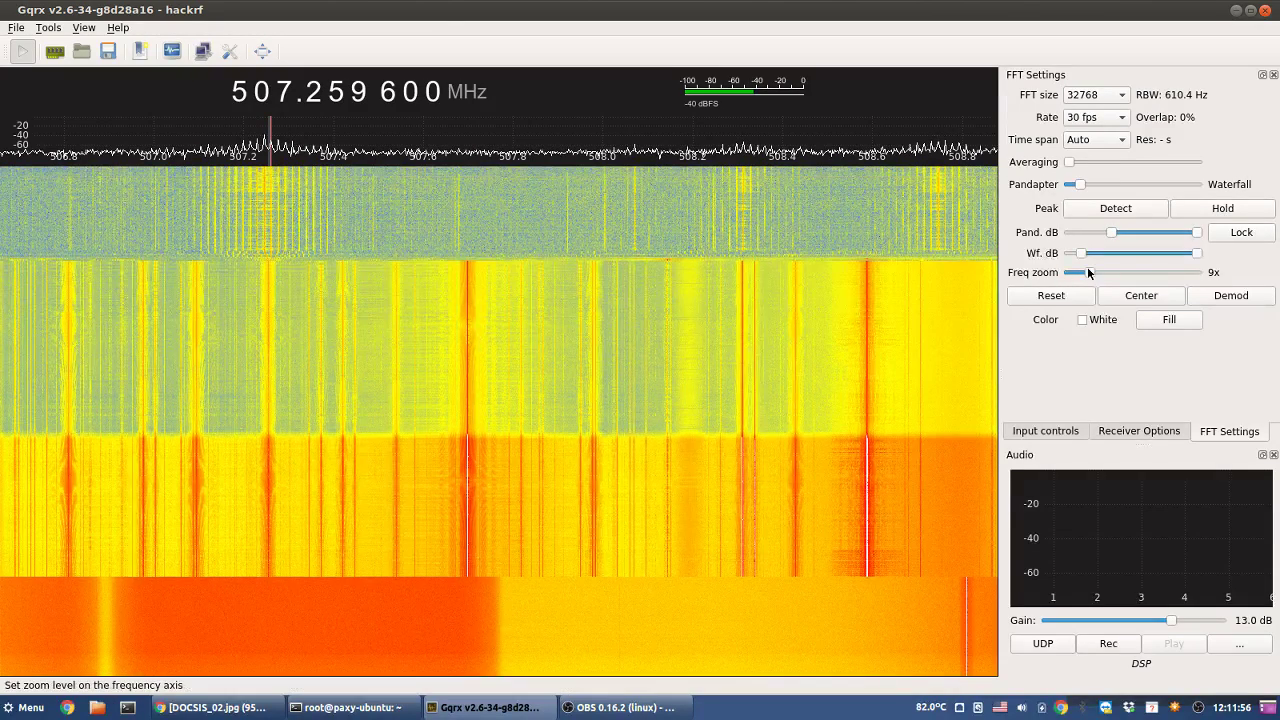
pyautogui.moveTo(1088, 270); pyautogui.dragTo(1066, 274)
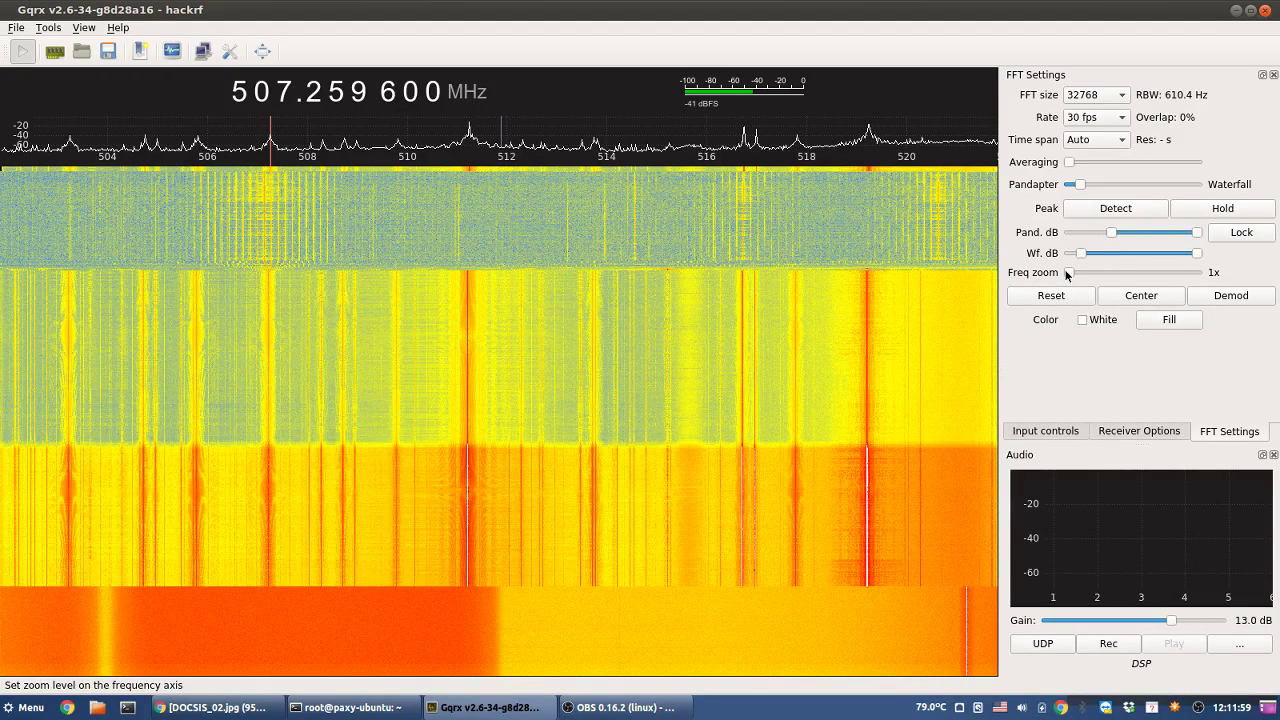
pyautogui.rightClick(265, 90)
pyautogui.click(268, 86)
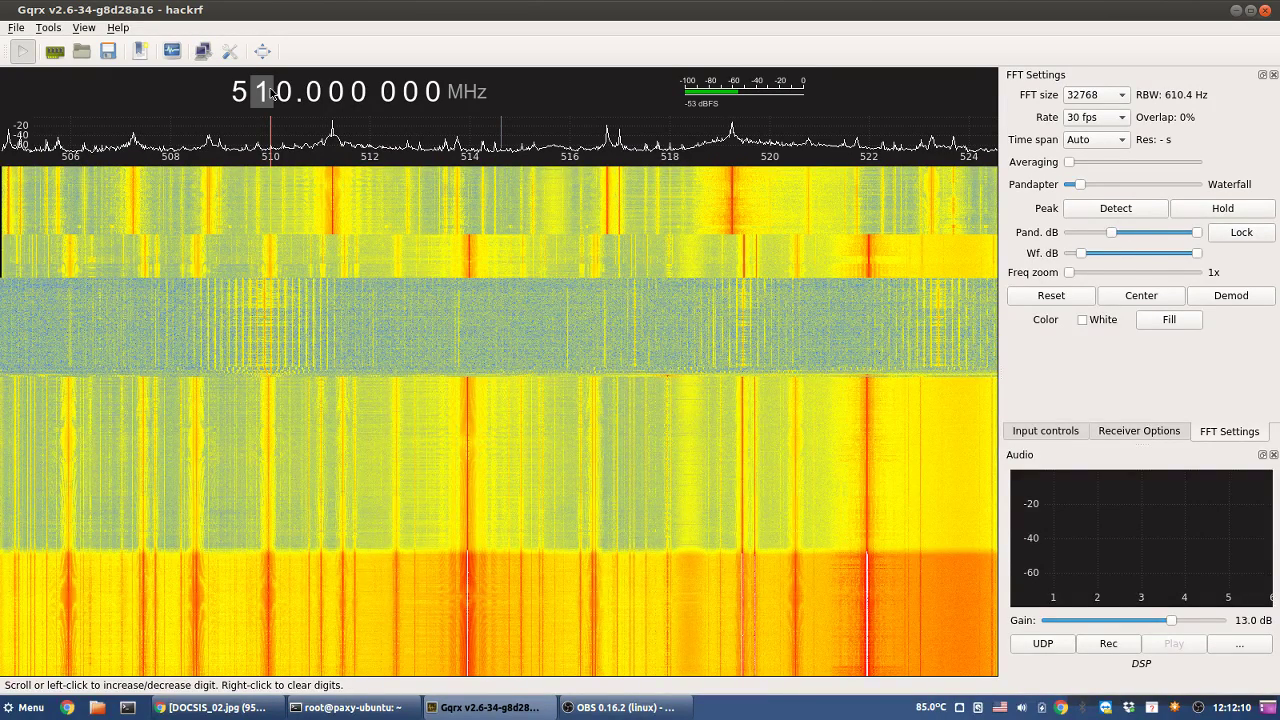
# - Move the view to around 530 MHz and tune precisely onto the 535.25 MHz carrier
pyautogui.scroll(2, 270, 90)
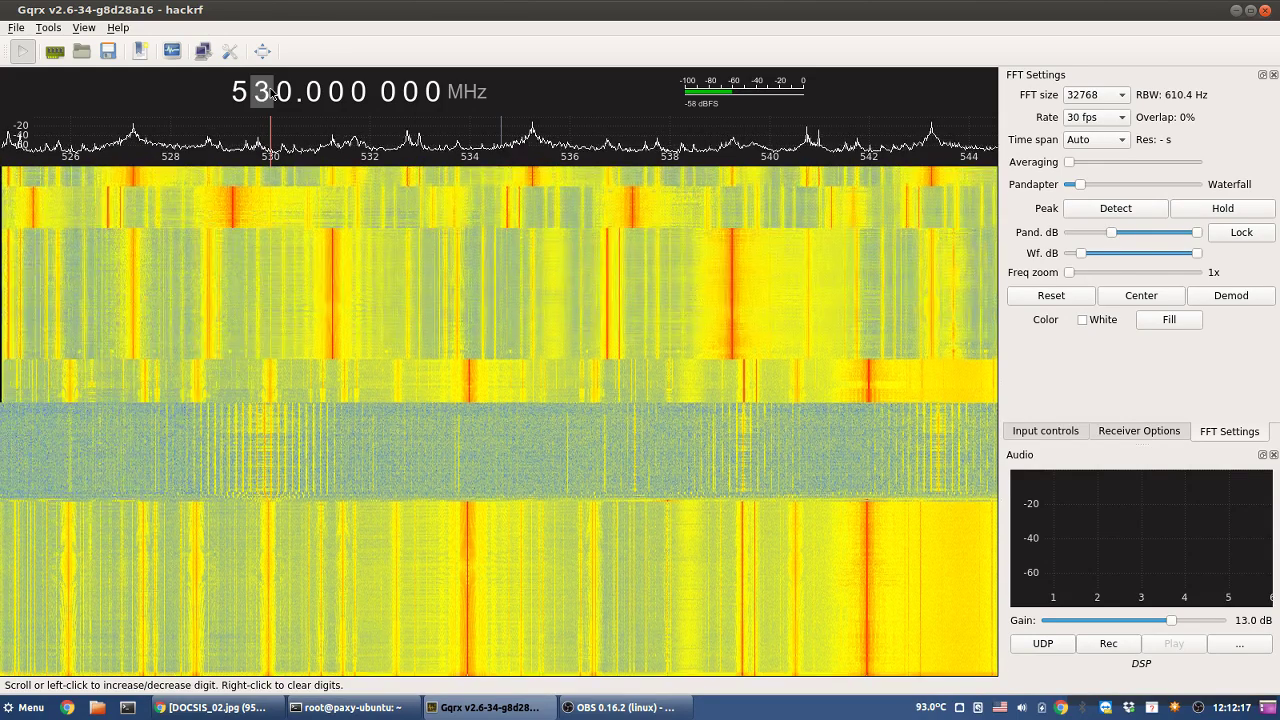
pyautogui.click(533, 178)
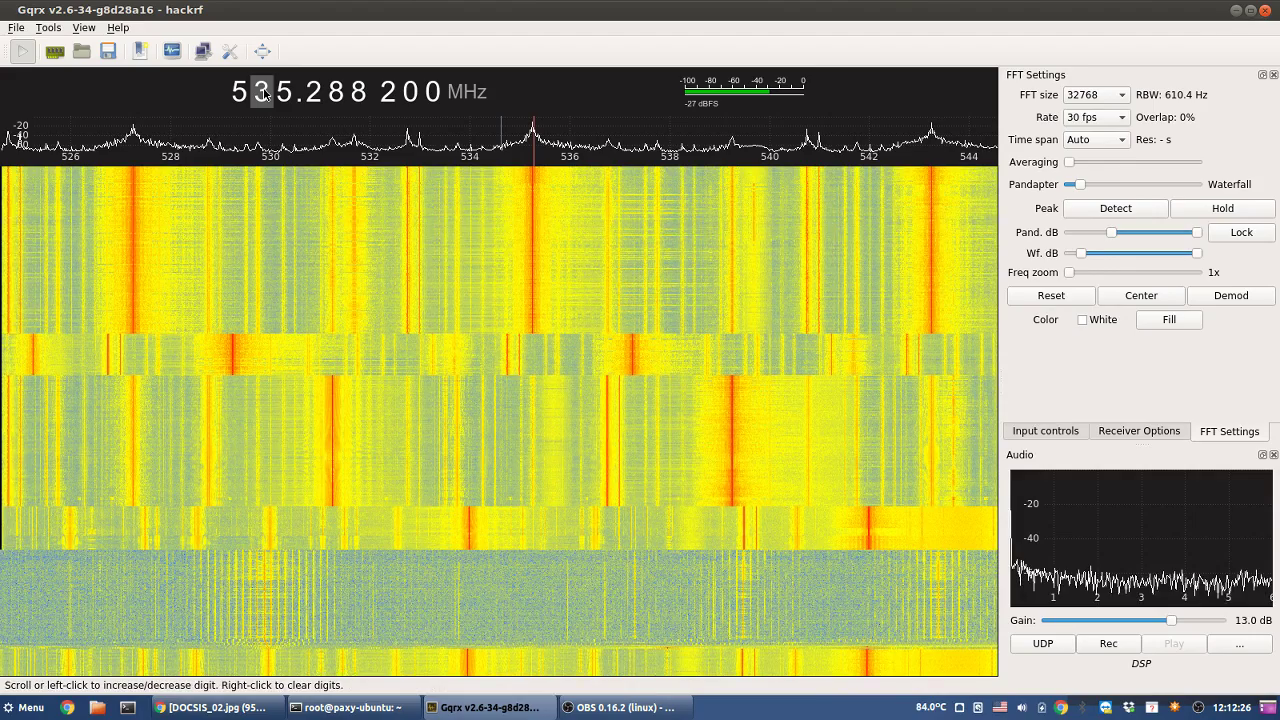
pyautogui.click(755, 248)
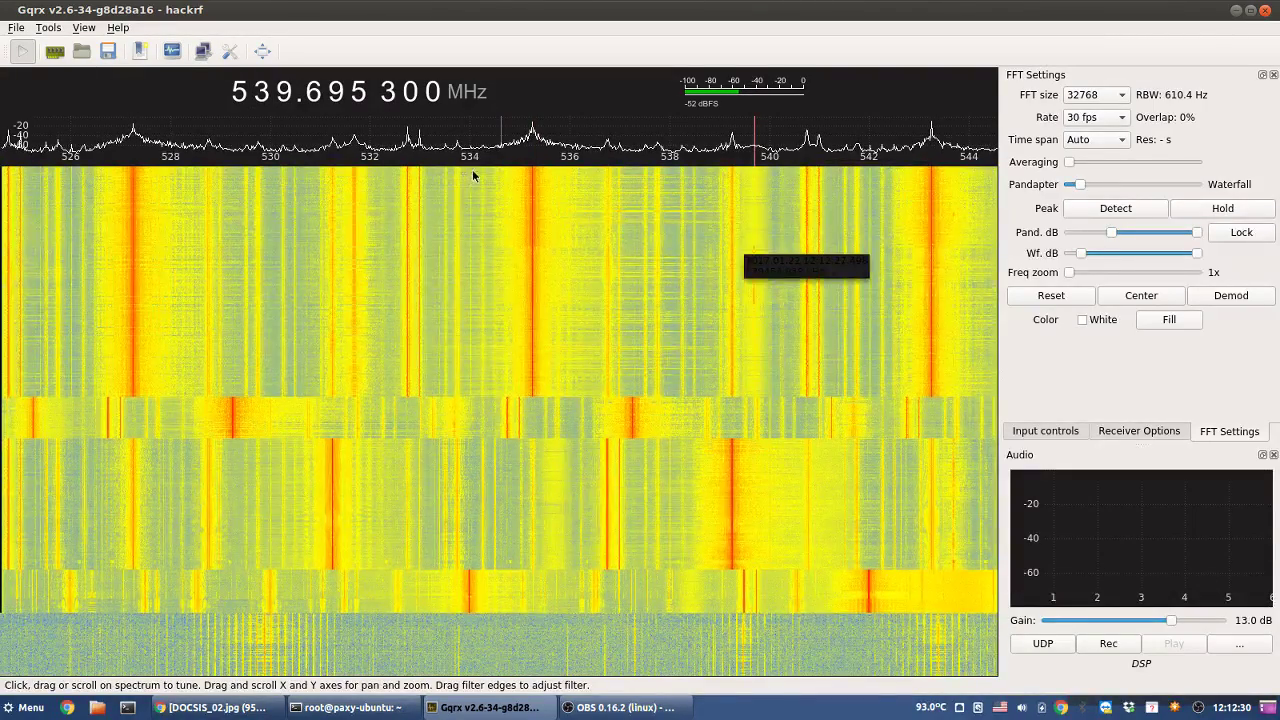
pyautogui.click(531, 180)
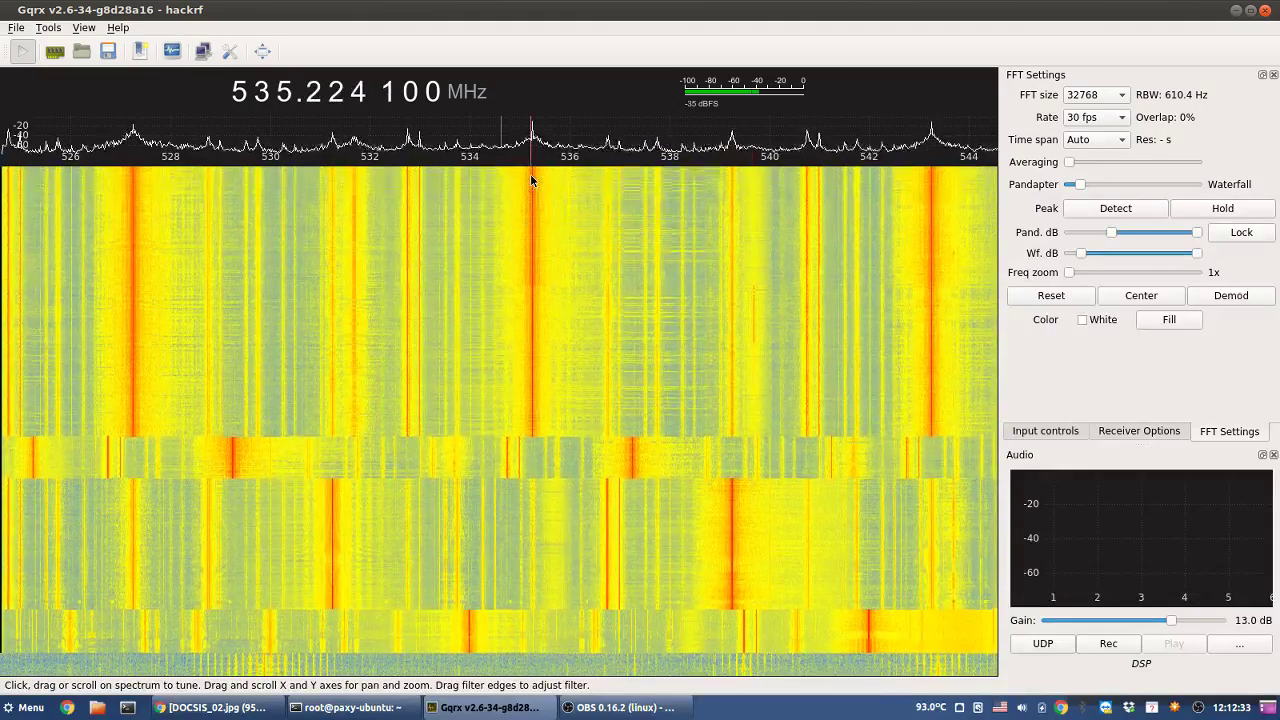
pyautogui.click(534, 180)
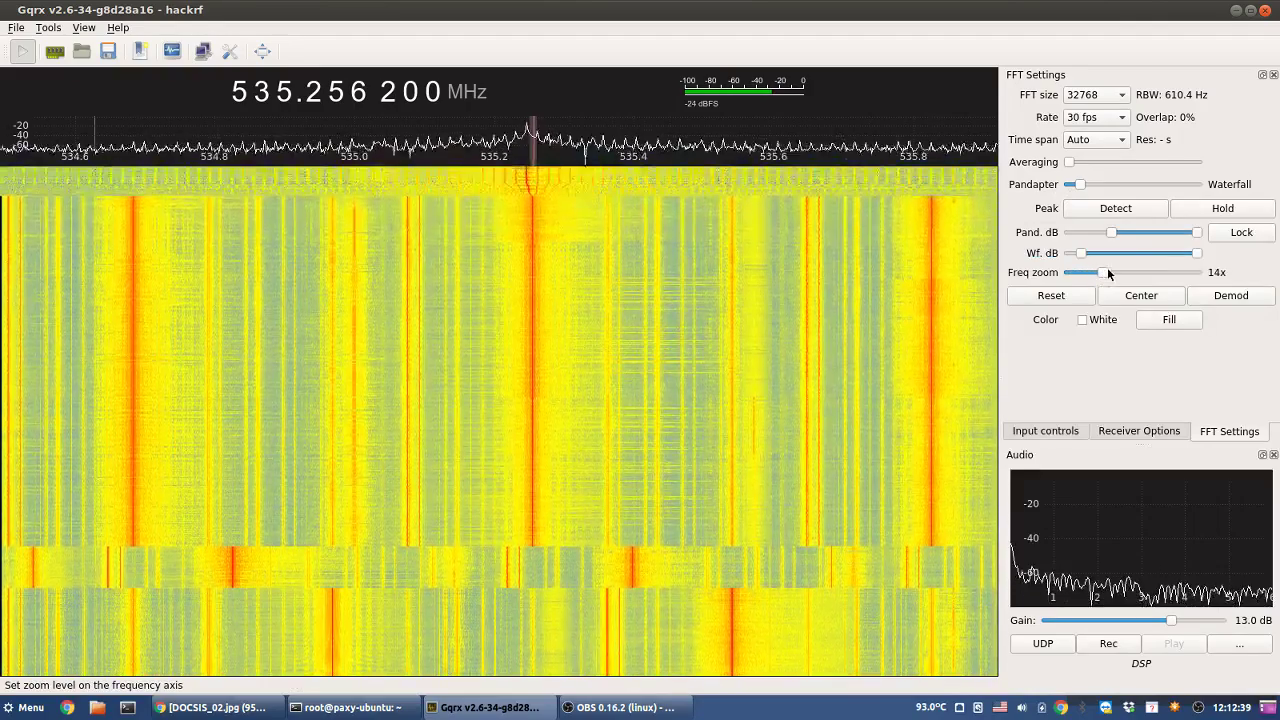
# - Zoom to 32x on the carrier, try FFT size 131072, then restore 32768 and return to 1x
pyautogui.moveTo(1107, 268); pyautogui.dragTo(1140, 267)
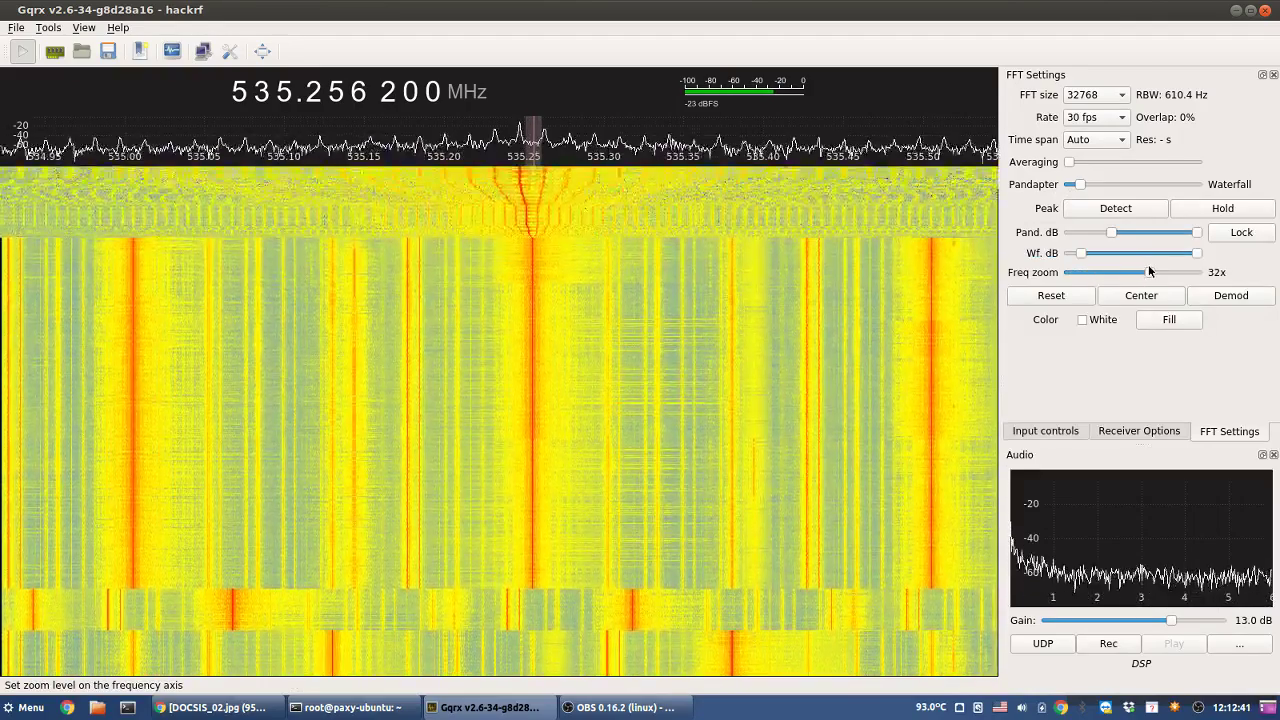
pyautogui.click(1109, 120)
pyautogui.click(1109, 118)
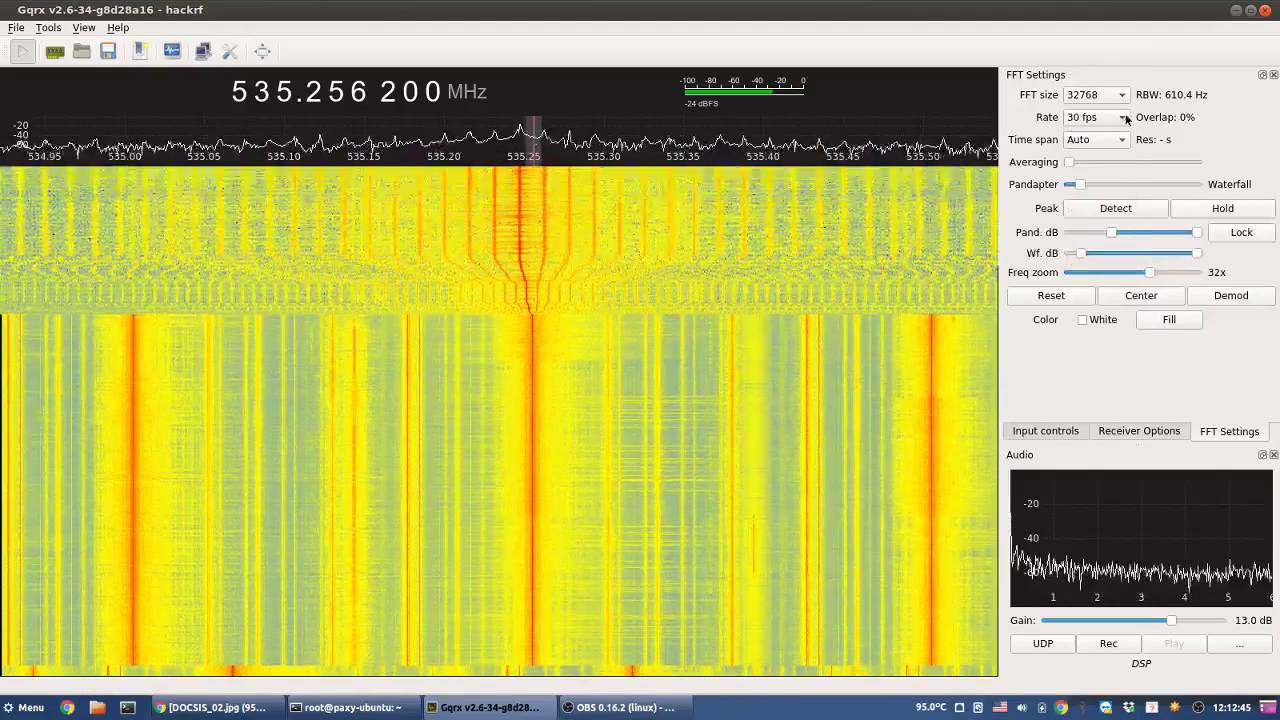
pyautogui.click(1109, 100)
pyautogui.click(1100, 56)
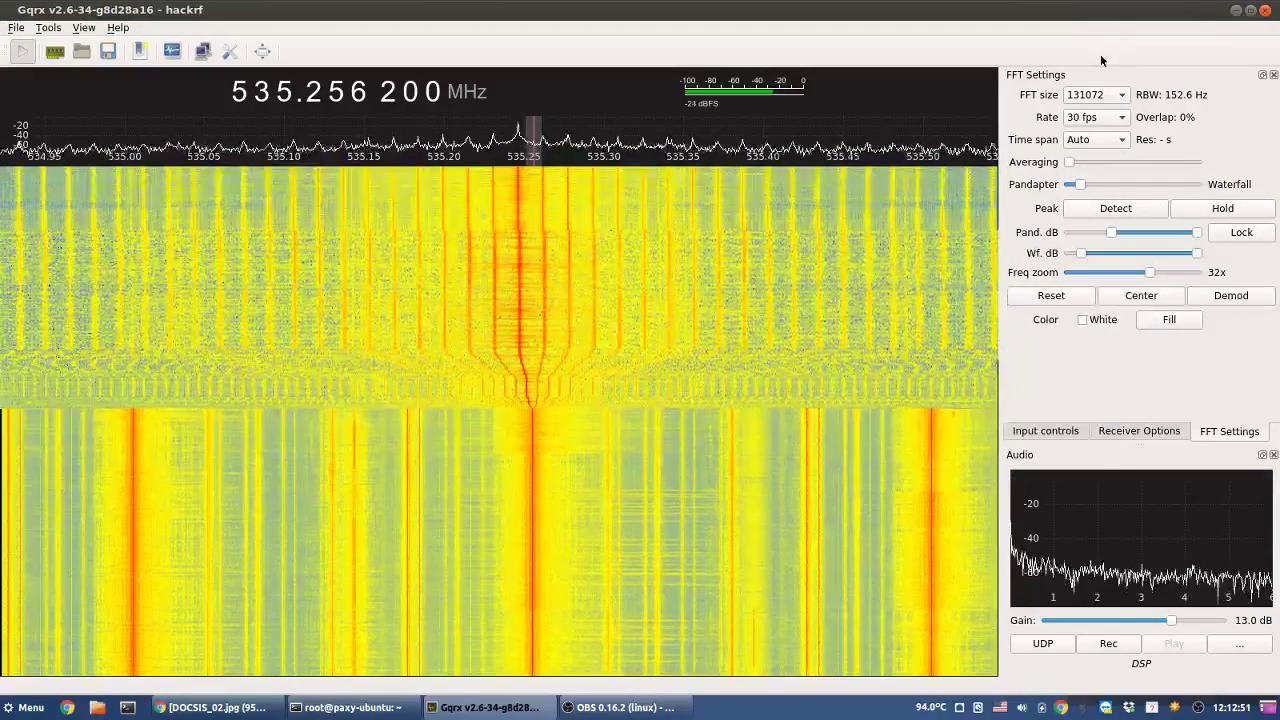
pyautogui.click(1108, 98)
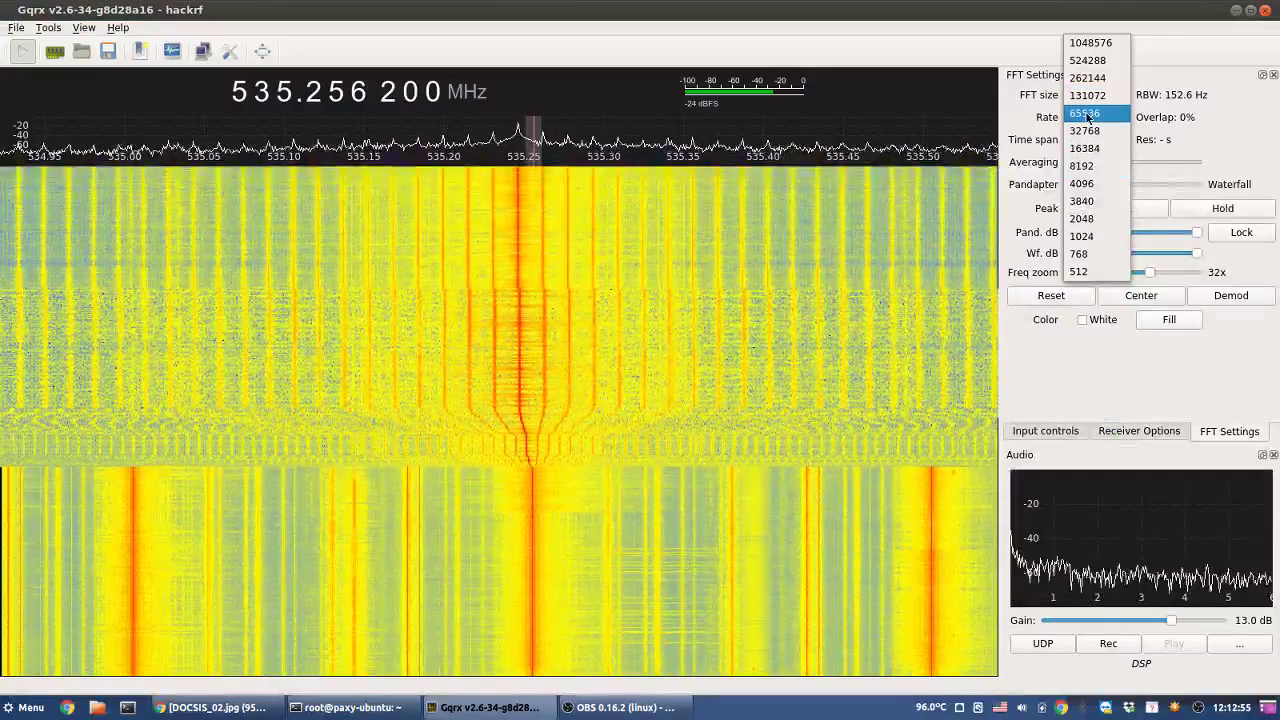
pyautogui.click(1093, 131)
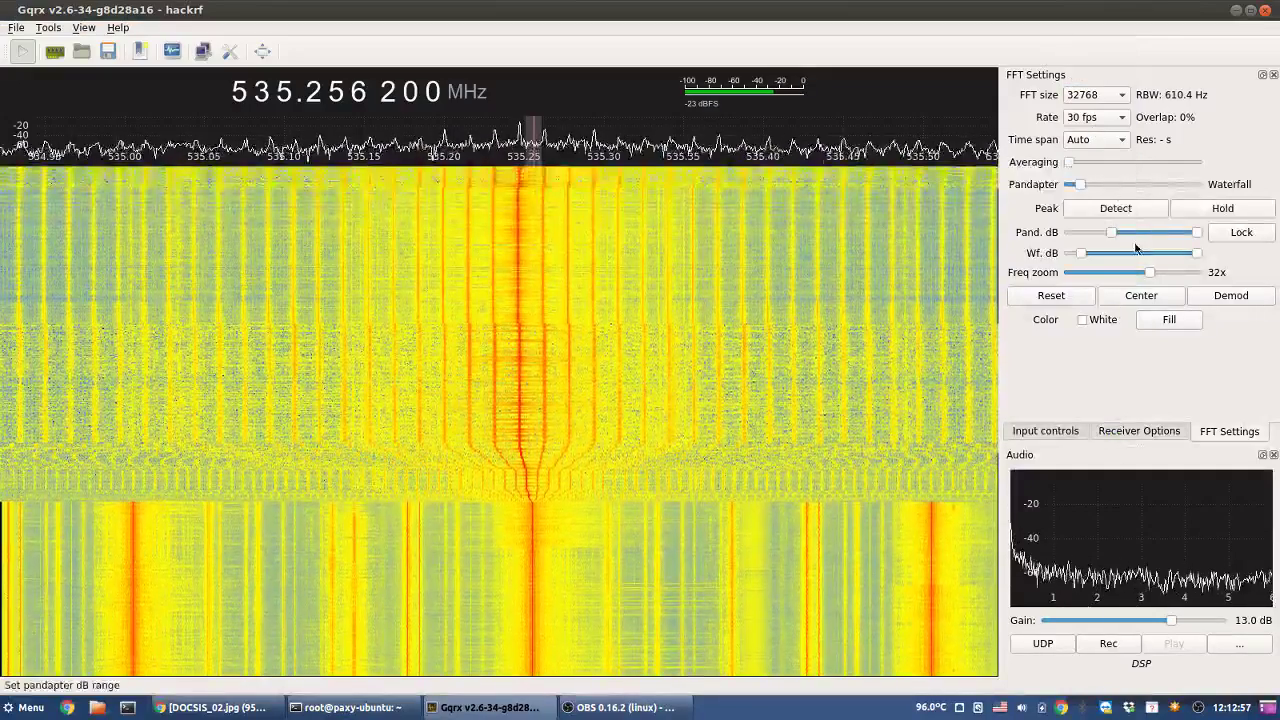
pyautogui.moveTo(1148, 272); pyautogui.dragTo(1047, 270)
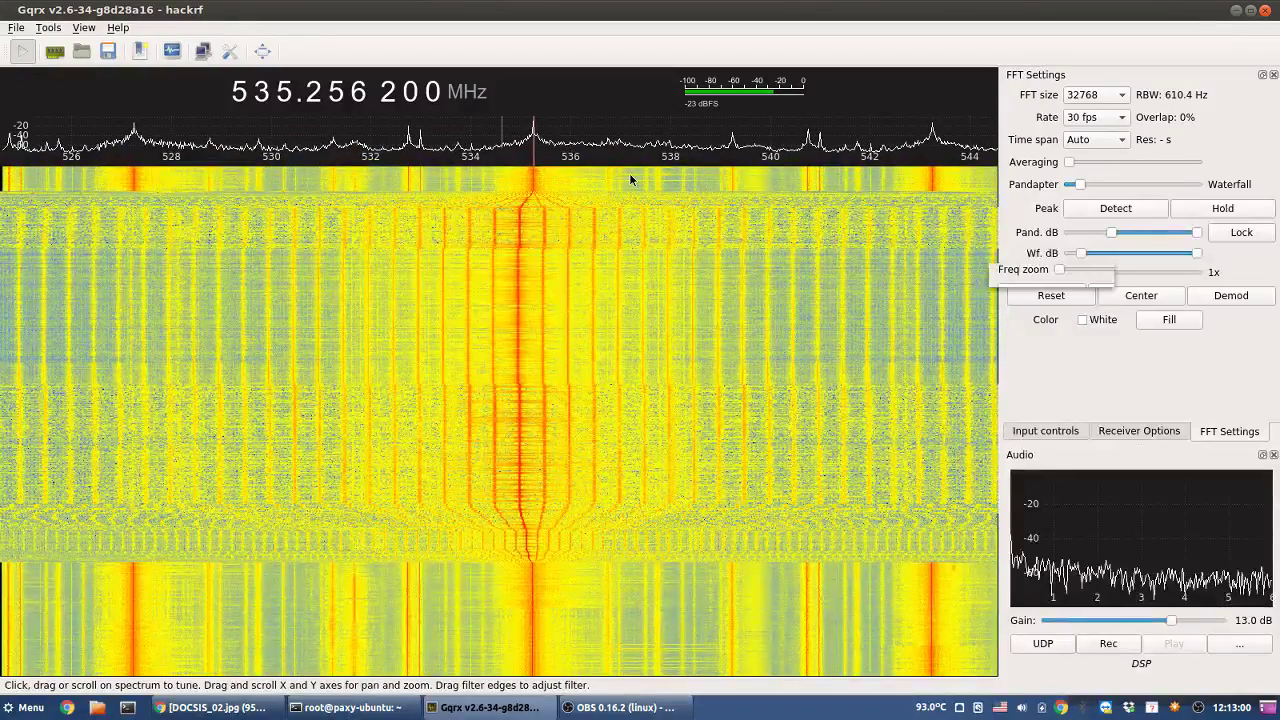
# - Reset tuning to 540 MHz, step upward, and tune to the signal near 572.7 MHz
pyautogui.rightClick(263, 91)
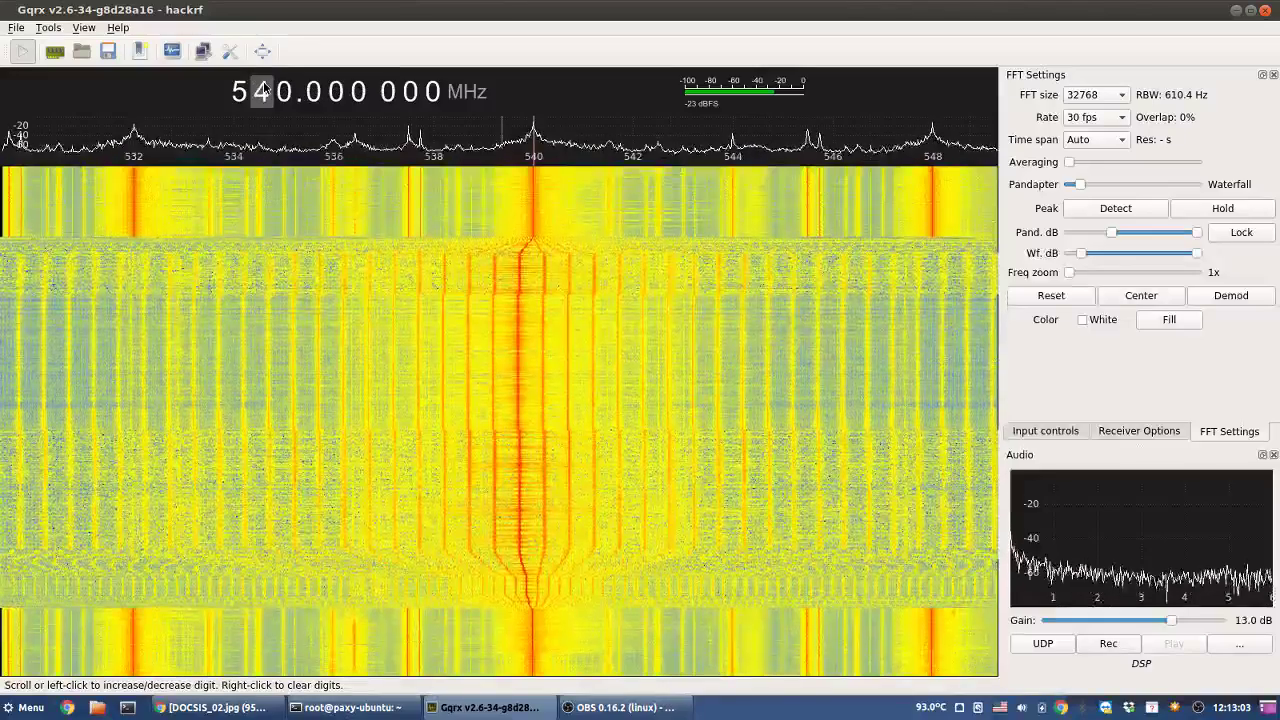
pyautogui.scroll(1, 263, 91)
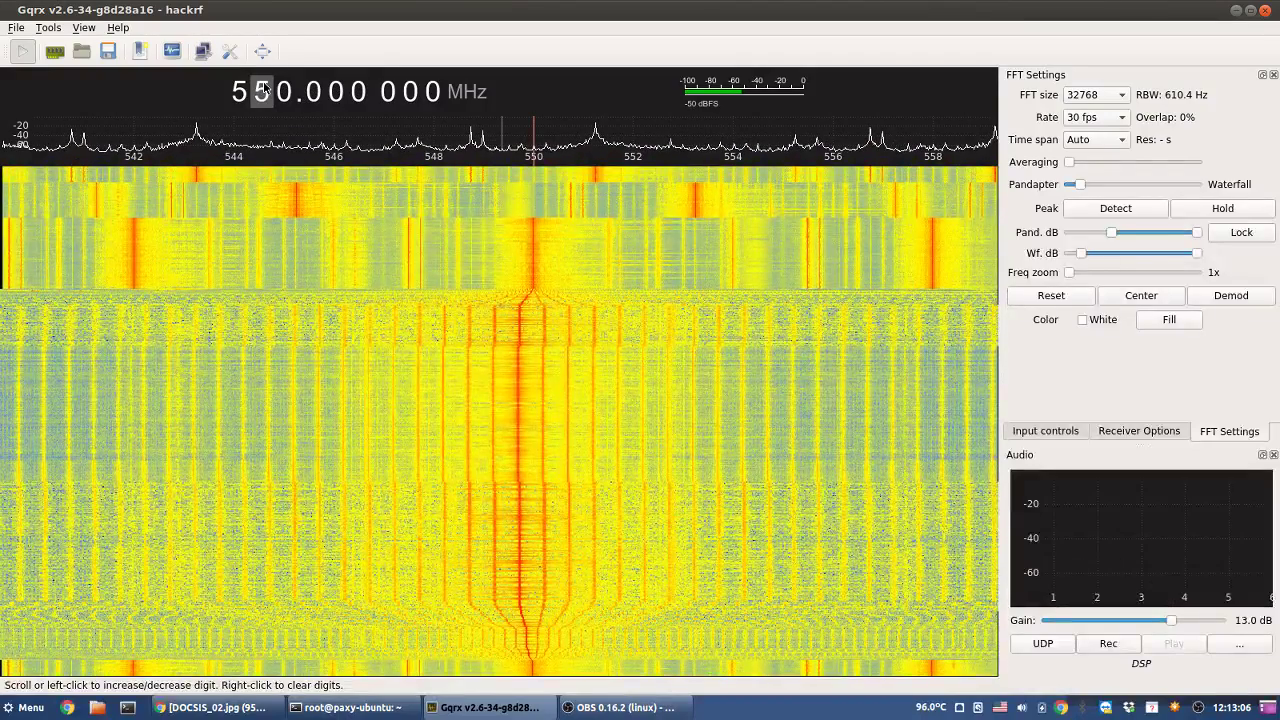
pyautogui.scroll(1, 263, 88)
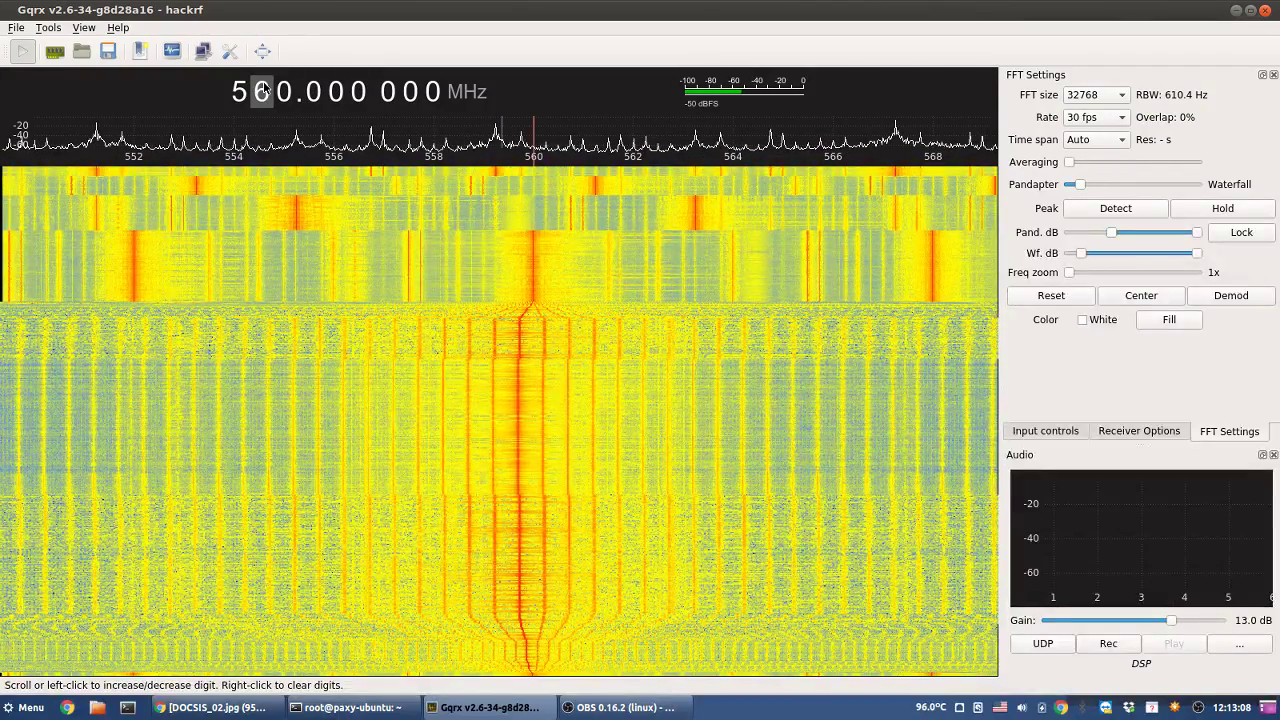
pyautogui.scroll(1, 263, 91)
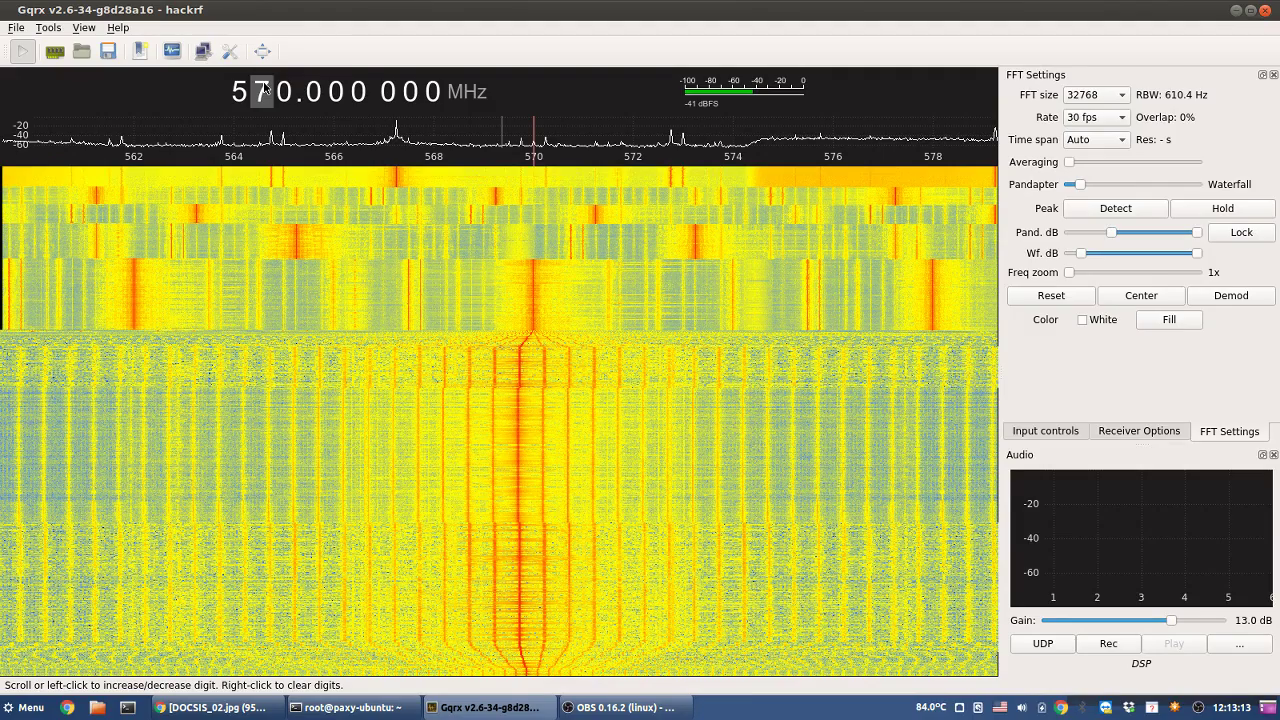
pyautogui.scroll(1, 263, 91)
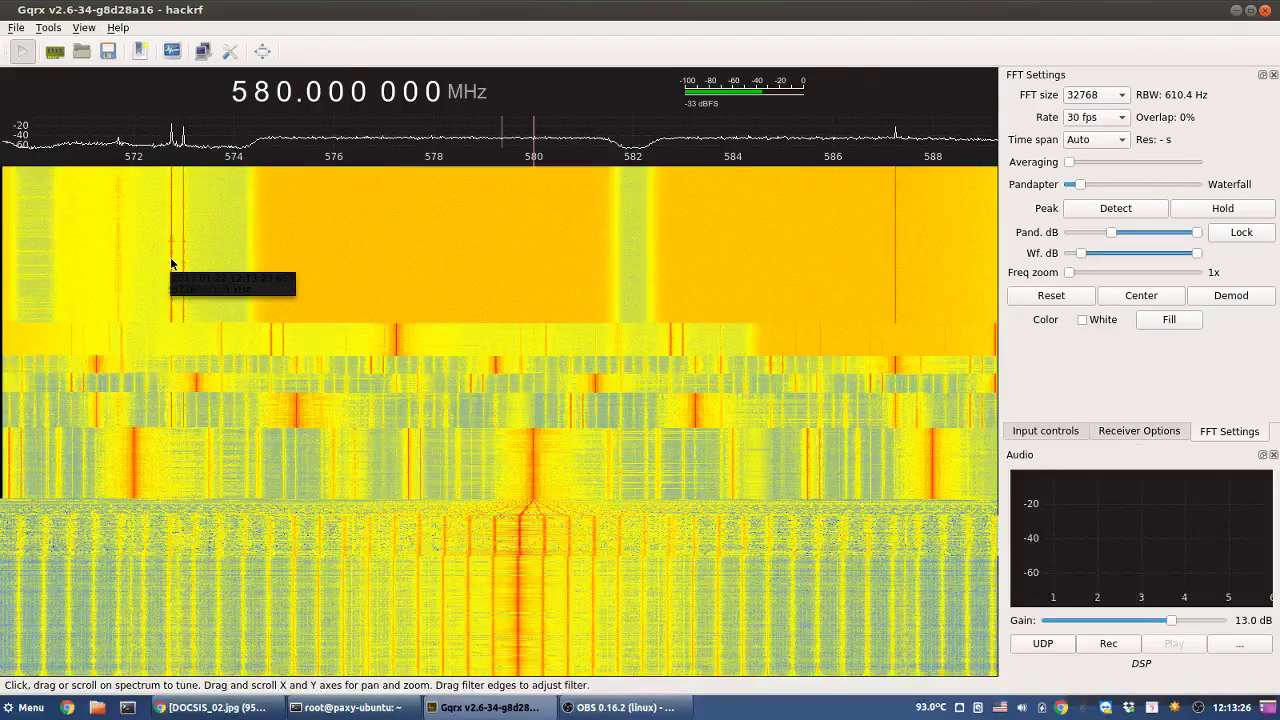
pyautogui.click(170, 258)
pyautogui.scroll(2, 171, 260)
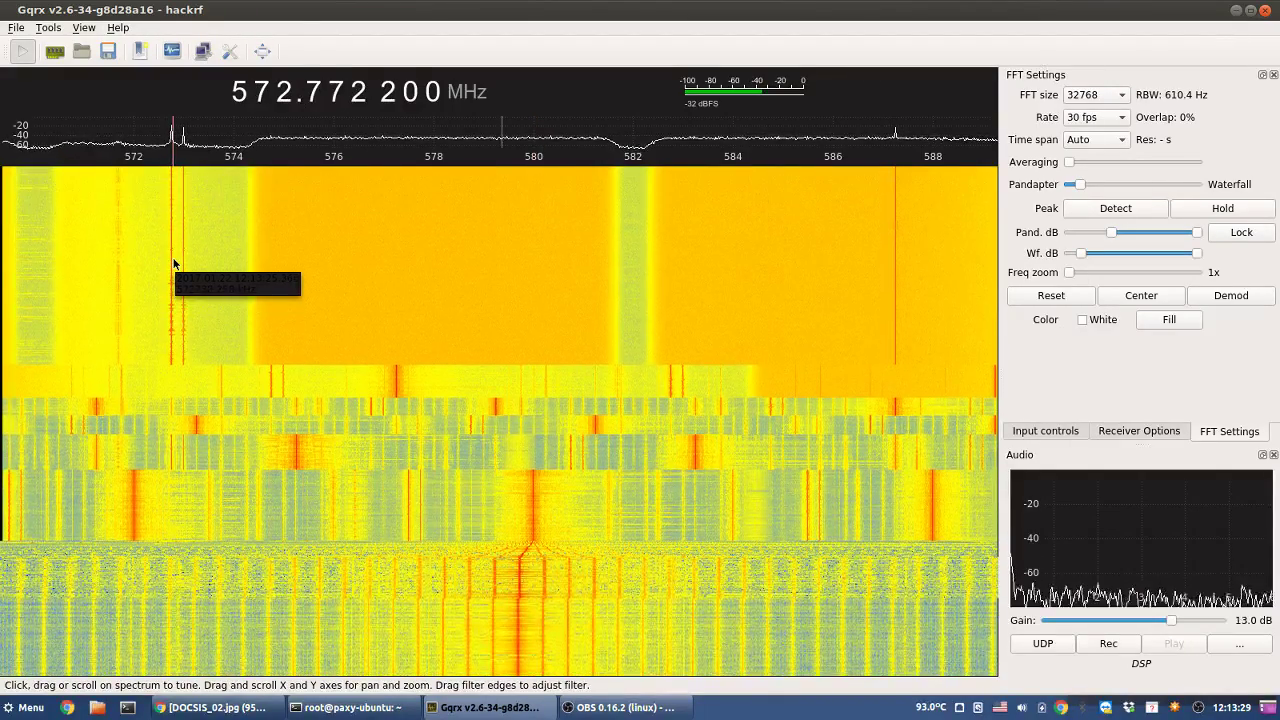
pyautogui.scroll(-3, 173, 263)
pyautogui.scroll(5, 173, 263)
pyautogui.scroll(-4, 172, 264)
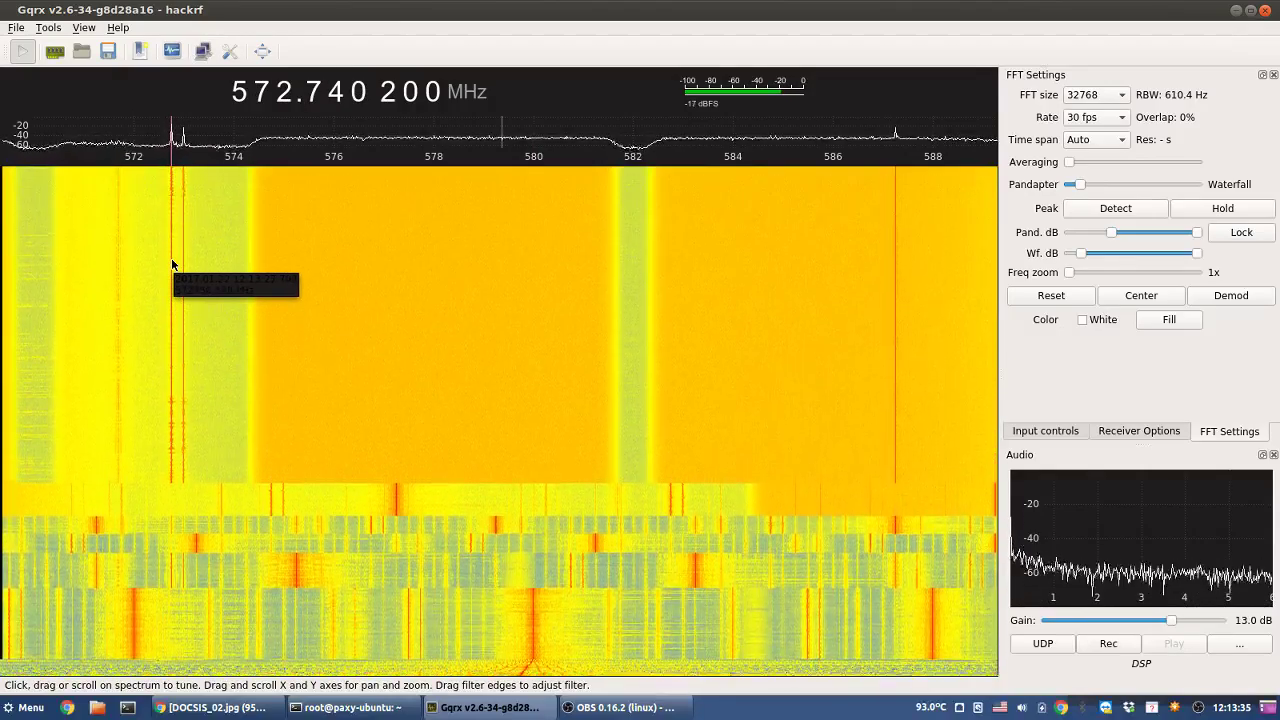
pyautogui.scroll(1, 265, 92)
# - Reset to a round 580 MHz and step up in 10 MHz jumps to 790 MHz
pyautogui.rightClick(268, 92)
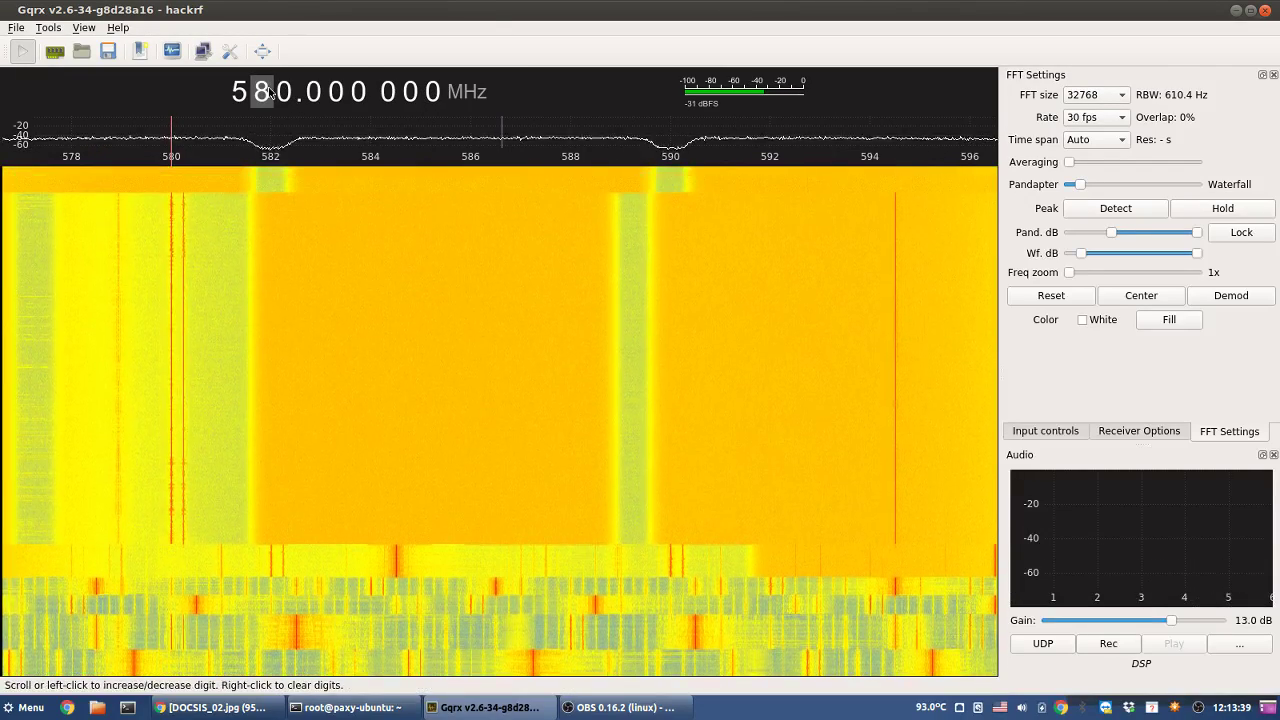
pyautogui.scroll(1, 268, 92)
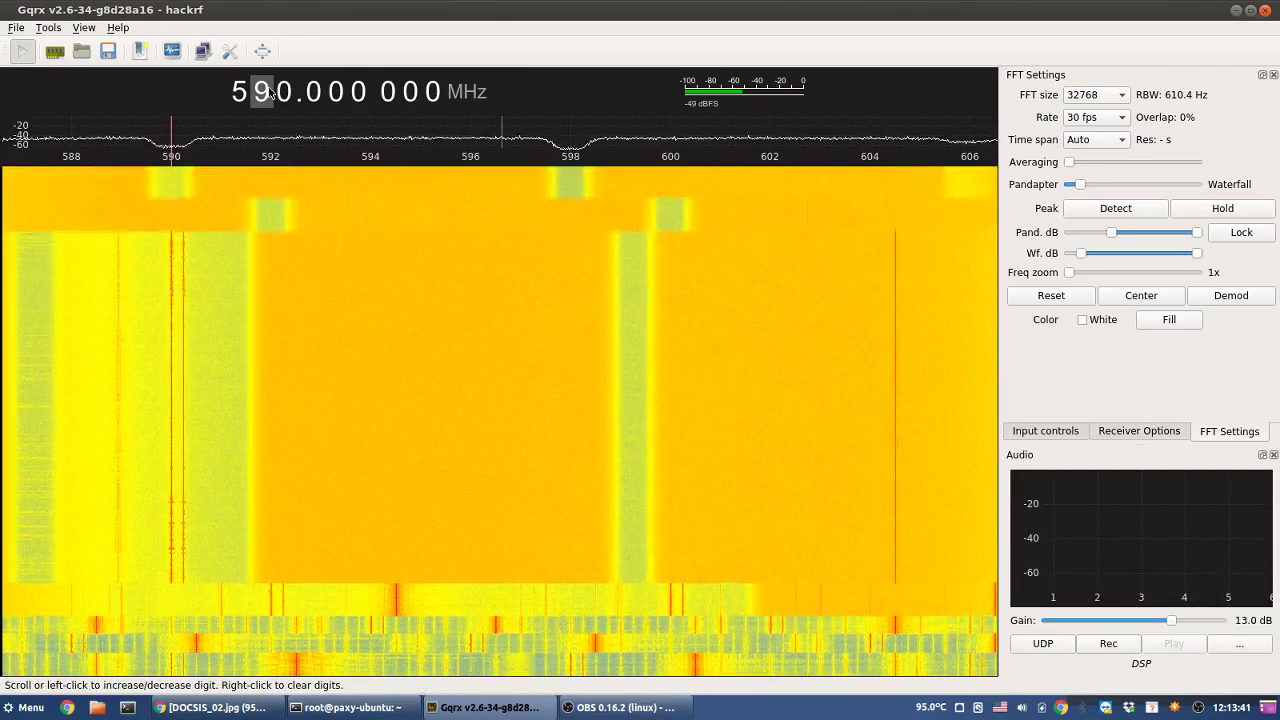
pyautogui.scroll(2, 268, 92)
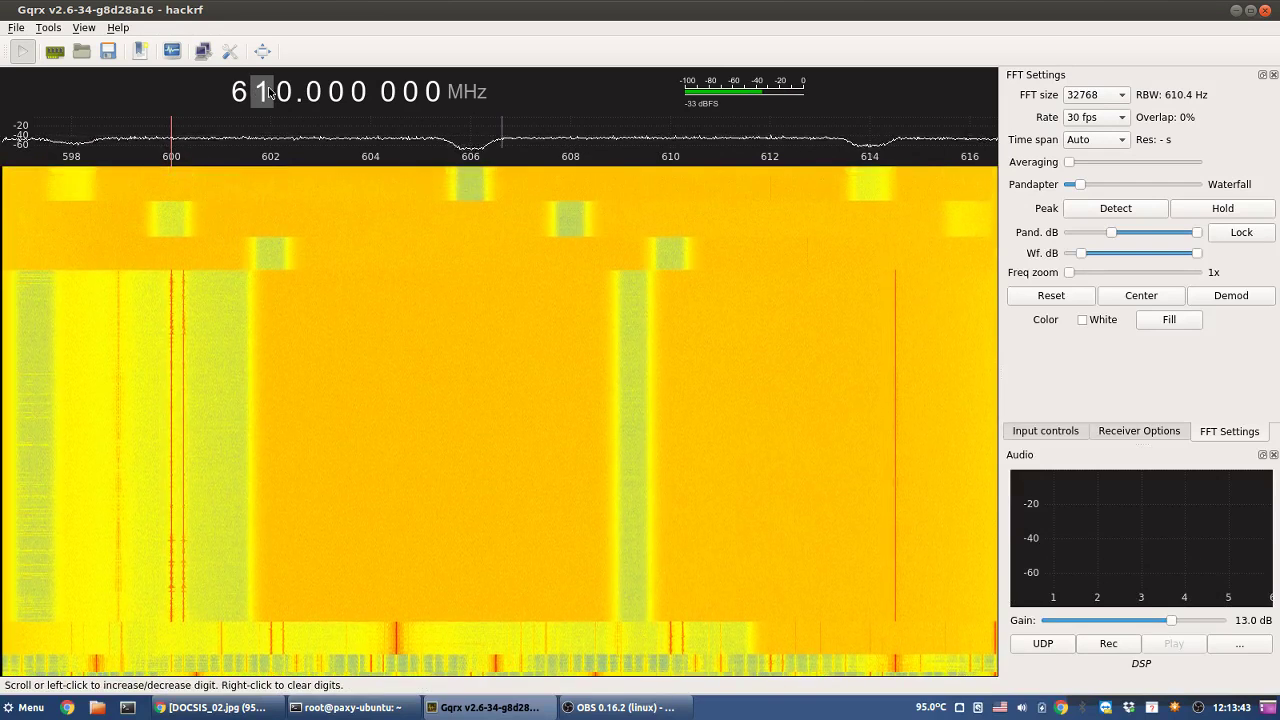
pyautogui.scroll(5, 268, 92)
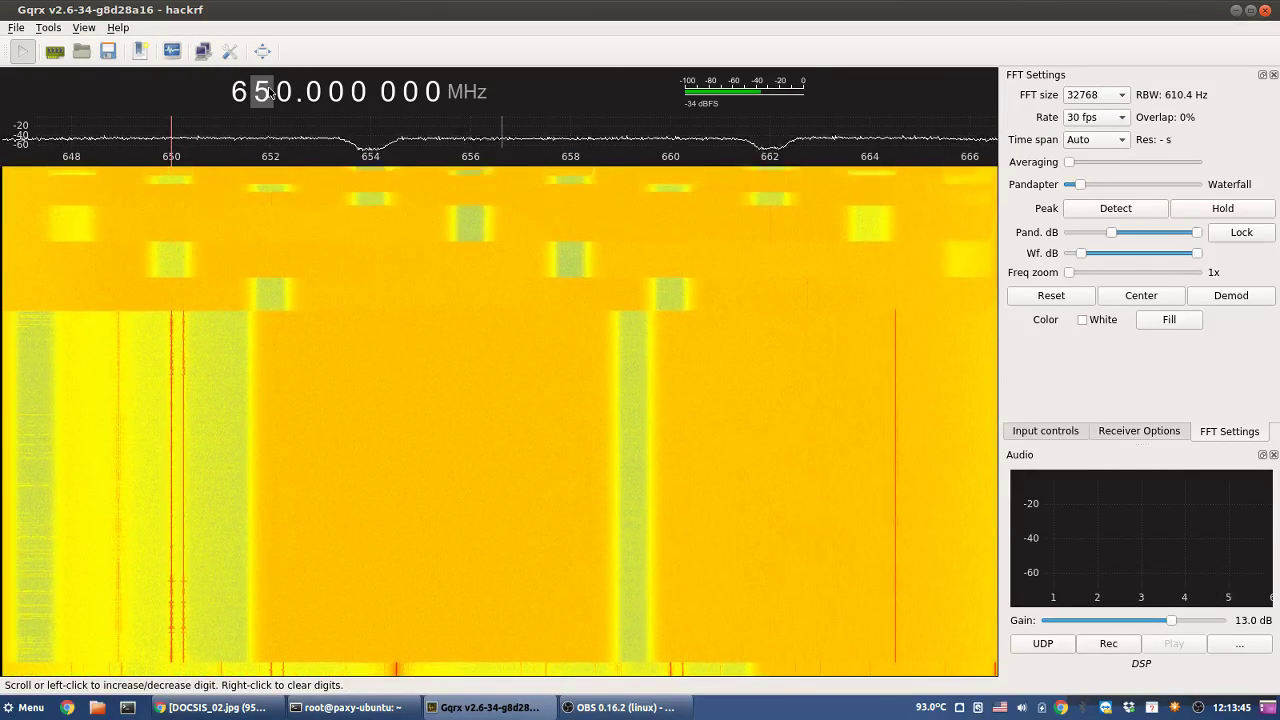
pyautogui.scroll(5, 268, 92)
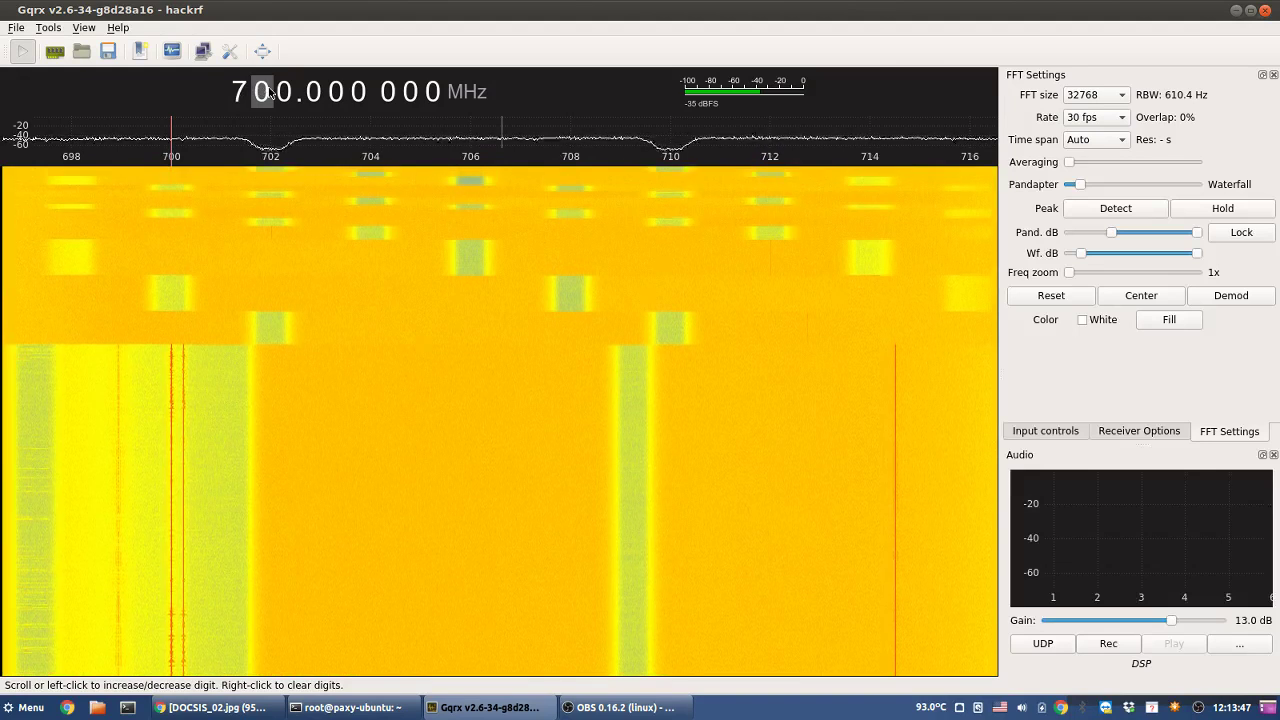
pyautogui.scroll(7, 268, 92)
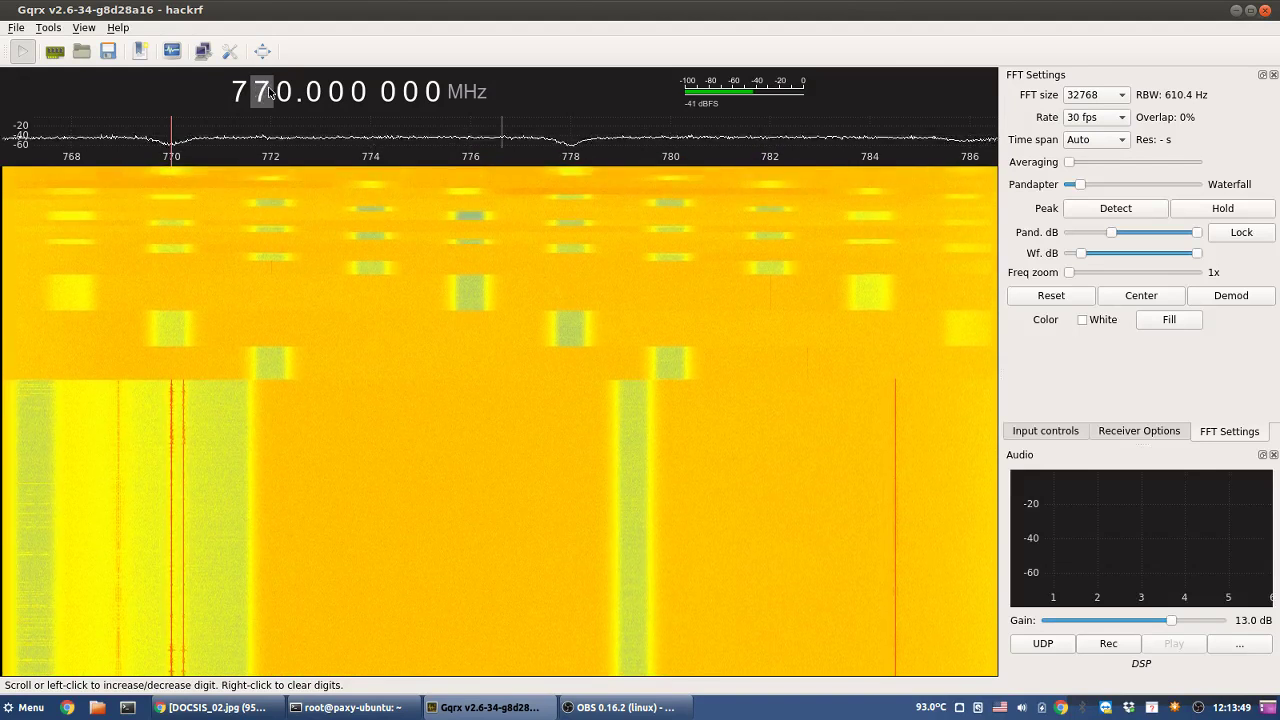
pyautogui.scroll(-1, 268, 92)
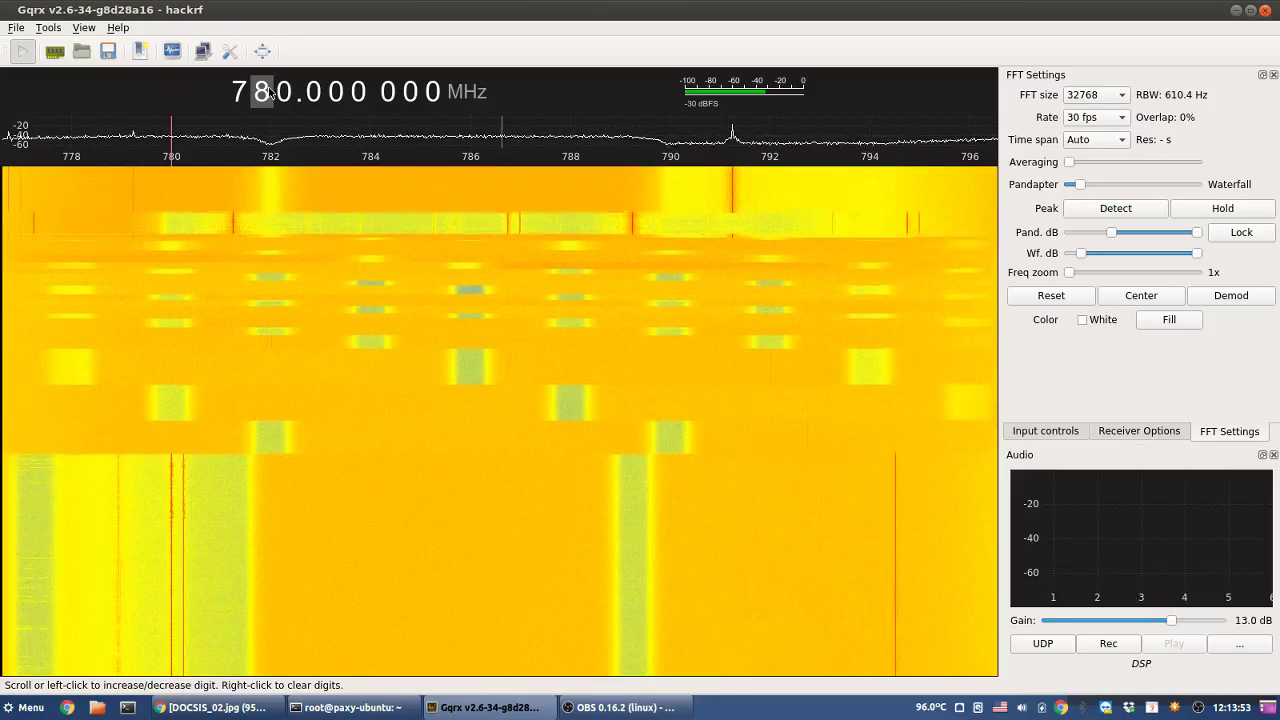
pyautogui.scroll(1, 268, 92)
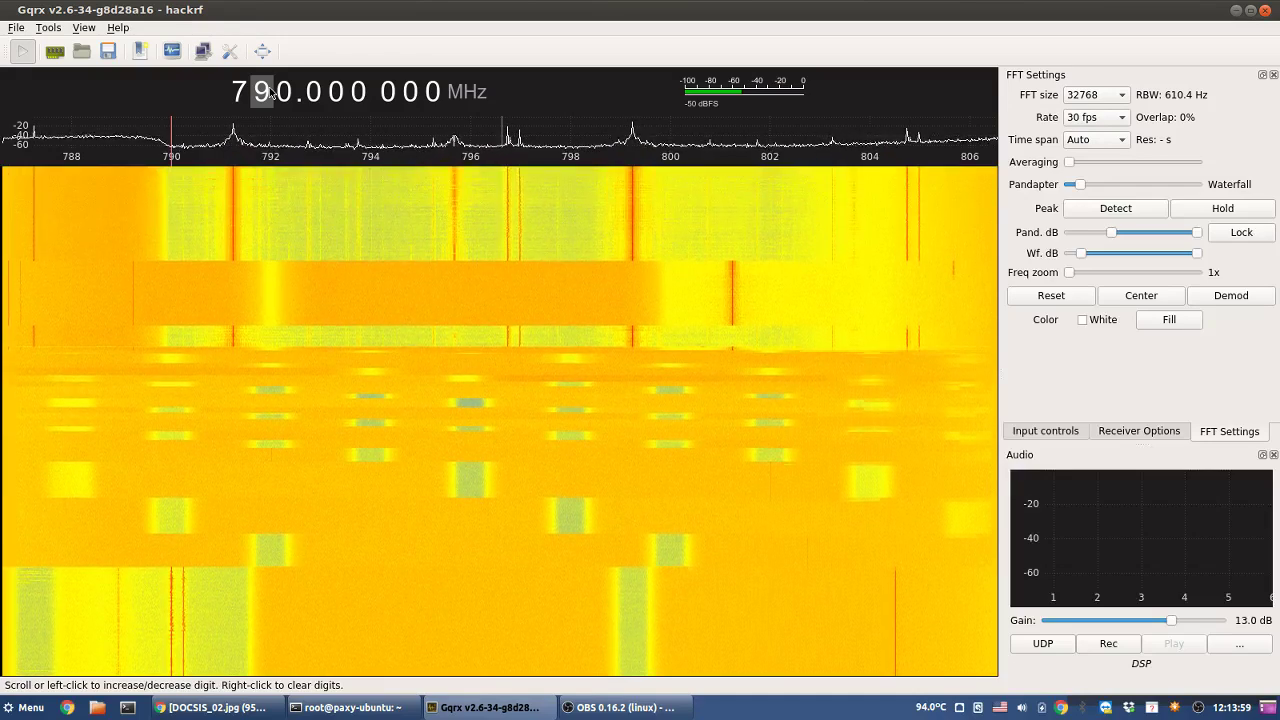
# - Tune onto the waterfall spots near 795.7 MHz and the strong carrier near 791.2 MHz
pyautogui.click(455, 235)
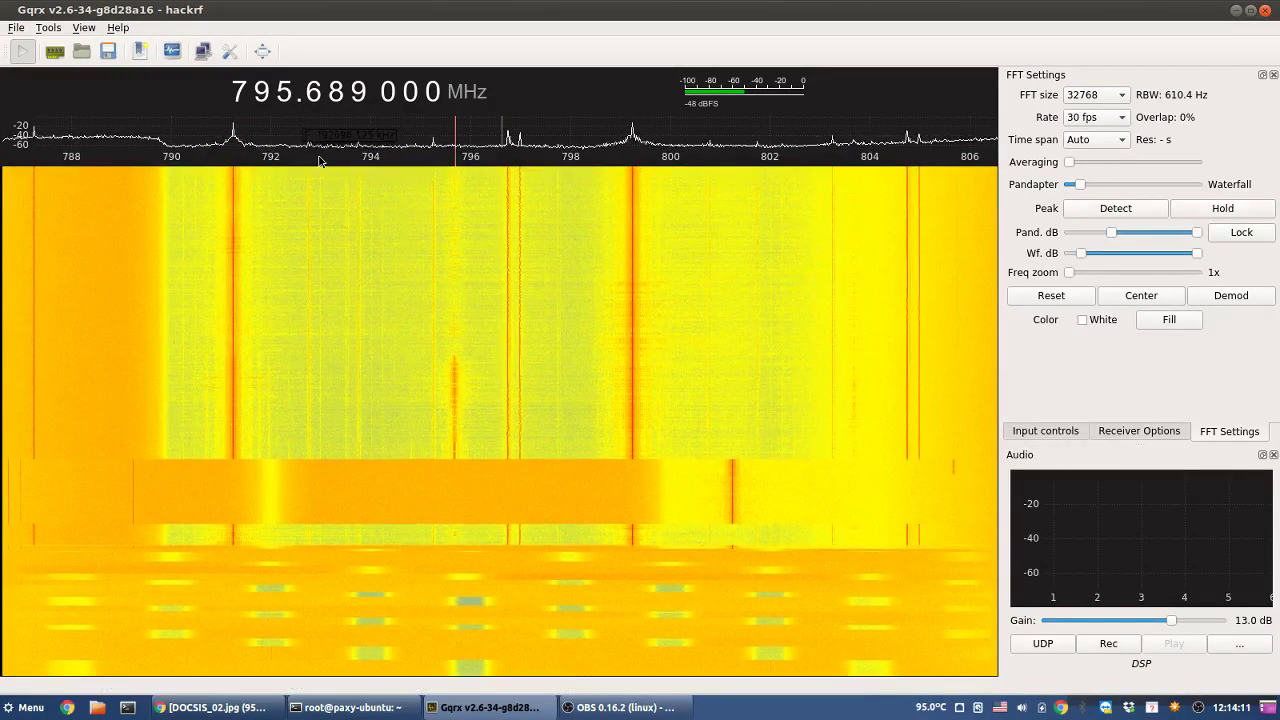
pyautogui.click(232, 238)
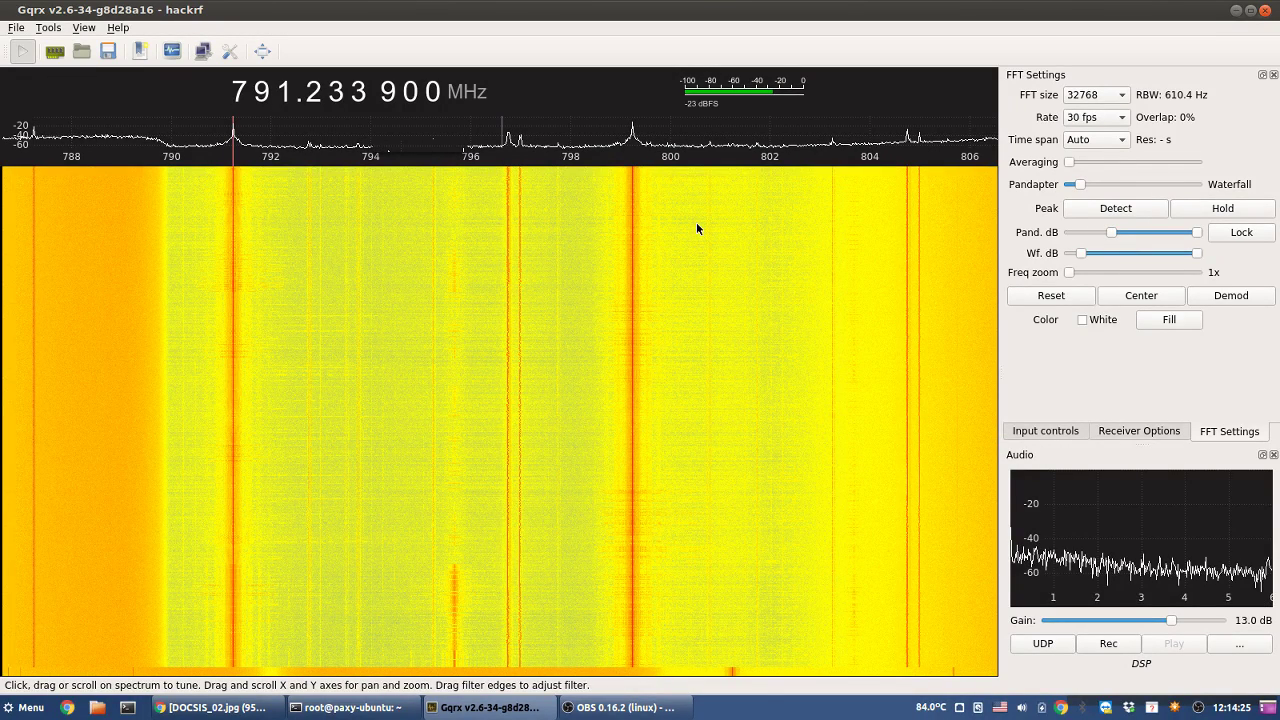
pyautogui.moveTo(697, 229)
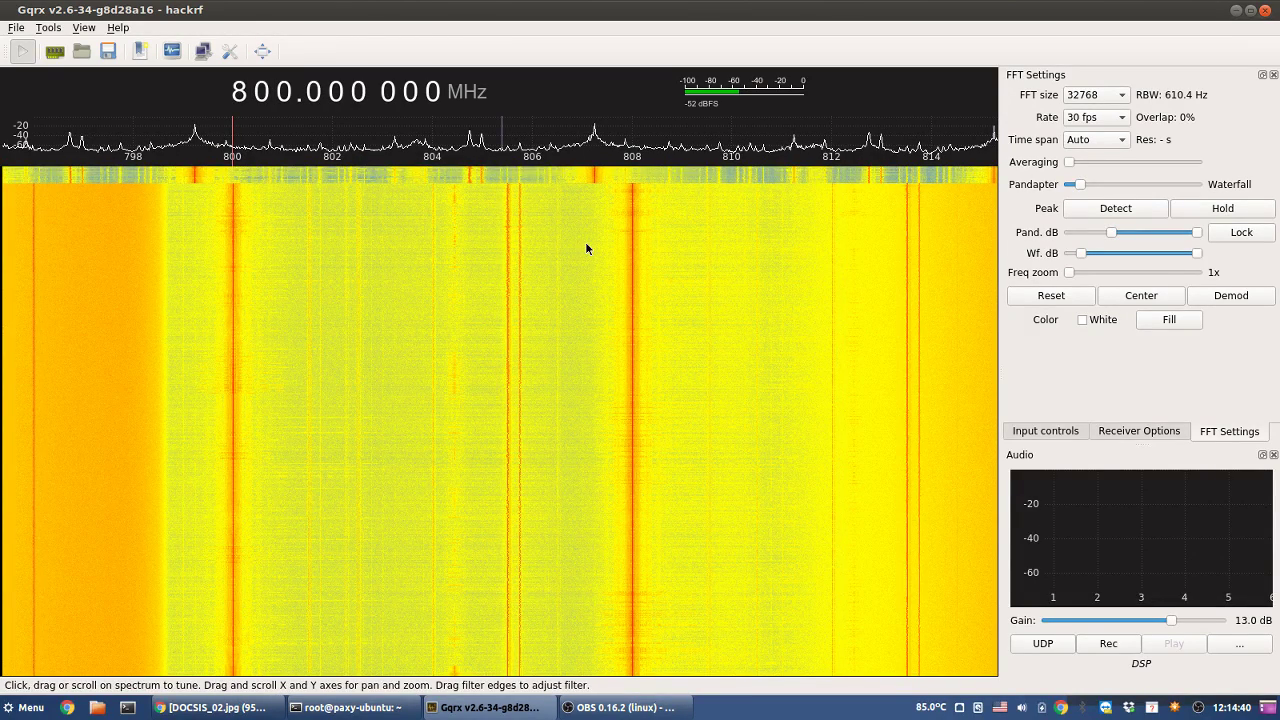
pyautogui.moveTo(571, 243)
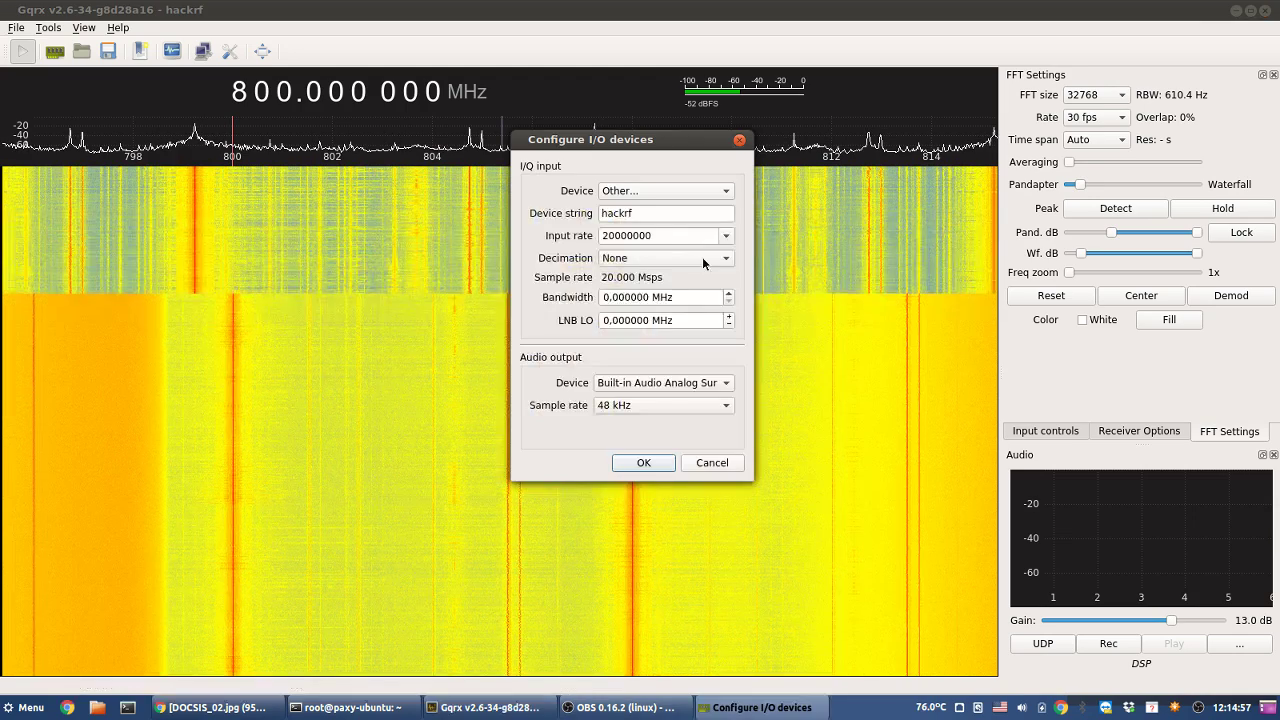
# - Open the HackRF input rate options list
pyautogui.click(715, 238)
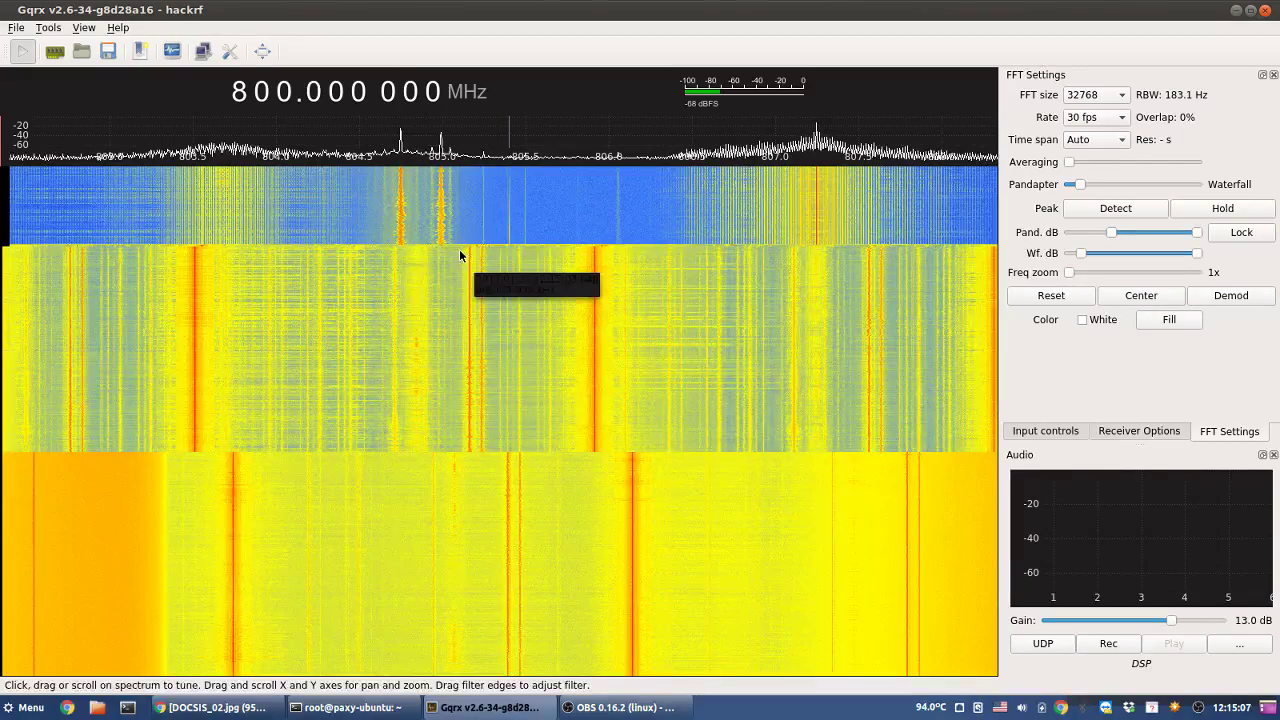
# - Probe peaks near 805.0 and 802.7 MHz, rounding the frequency and stepping upward
pyautogui.click(442, 222)
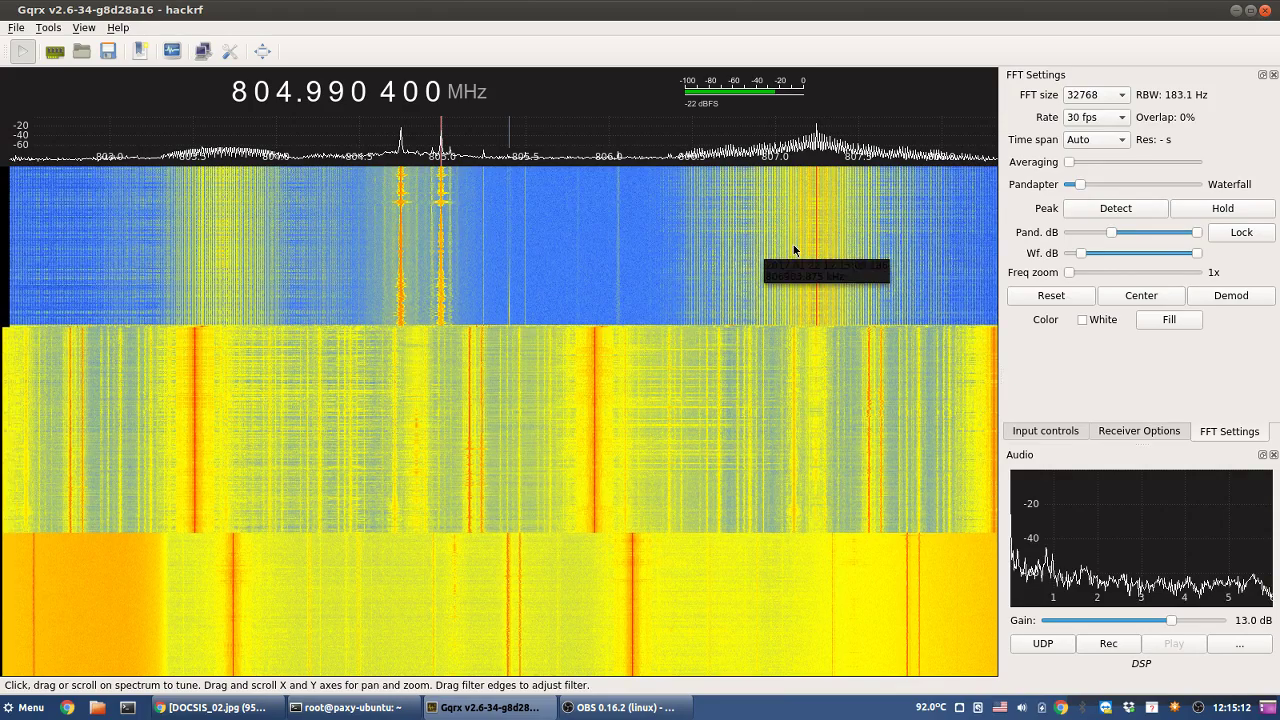
pyautogui.rightClick(283, 97)
pyautogui.scroll(6, 283, 97)
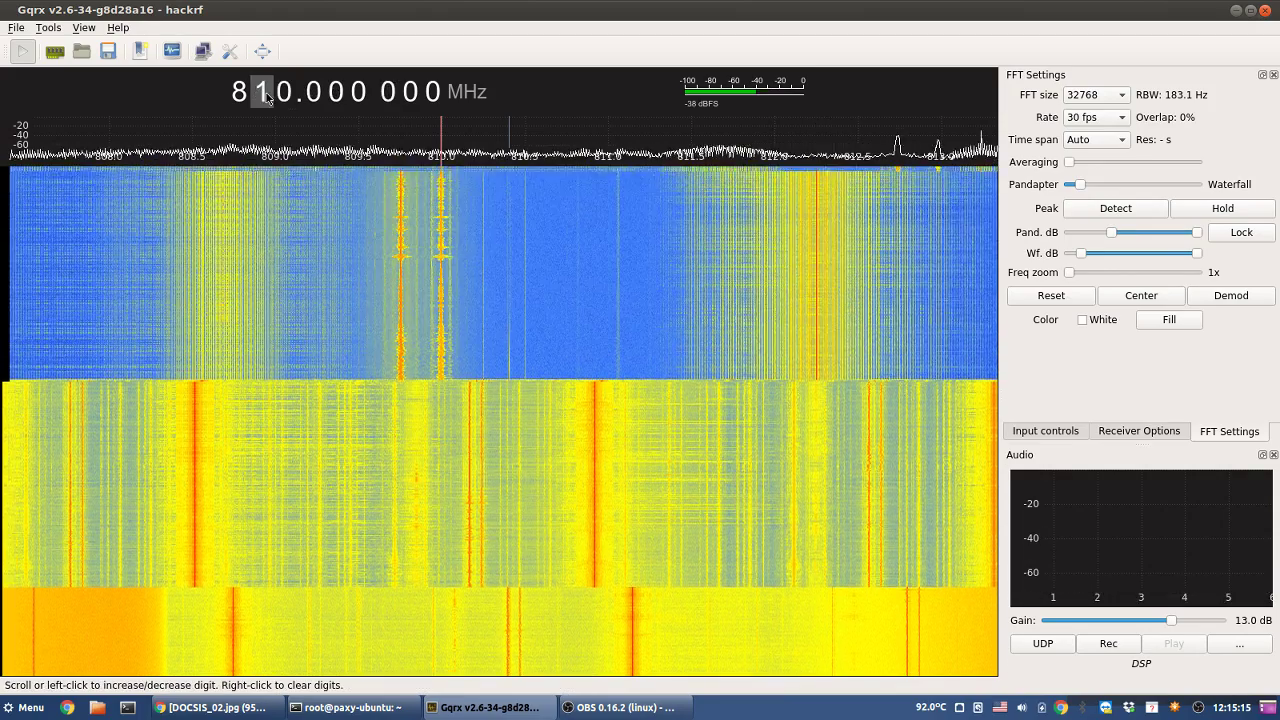
pyautogui.scroll(-1, 262, 92)
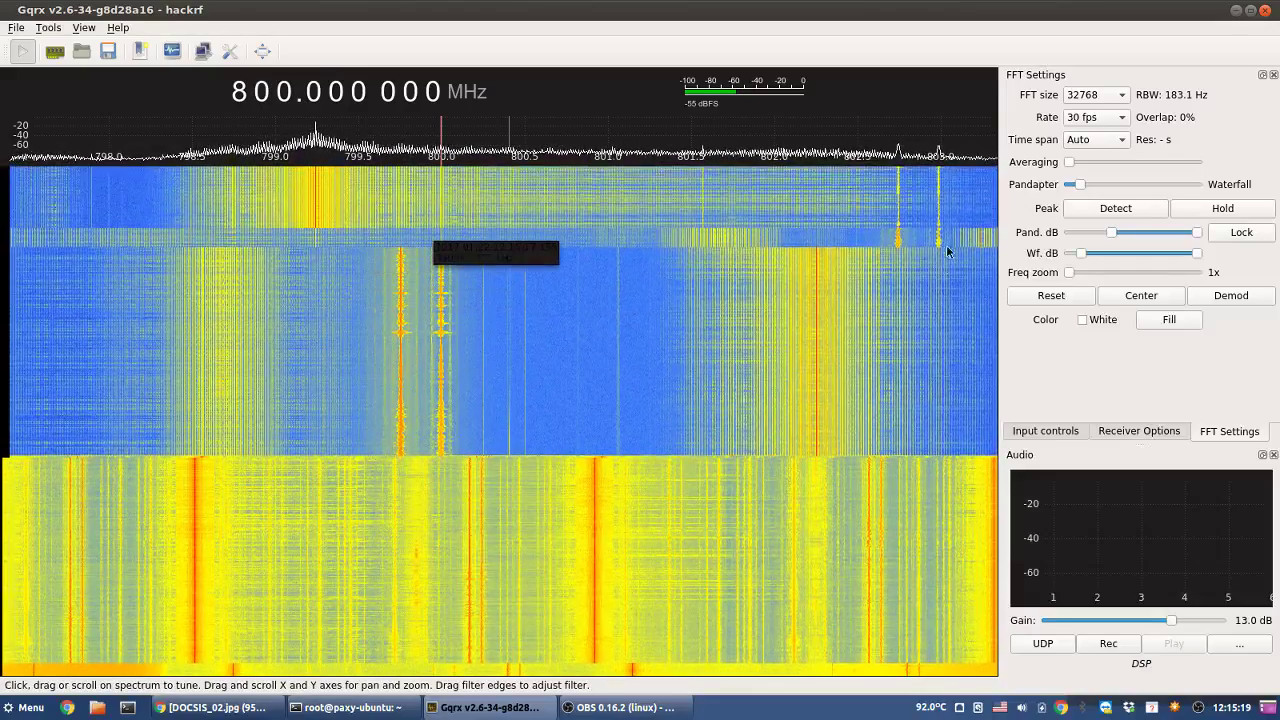
pyautogui.click(900, 230)
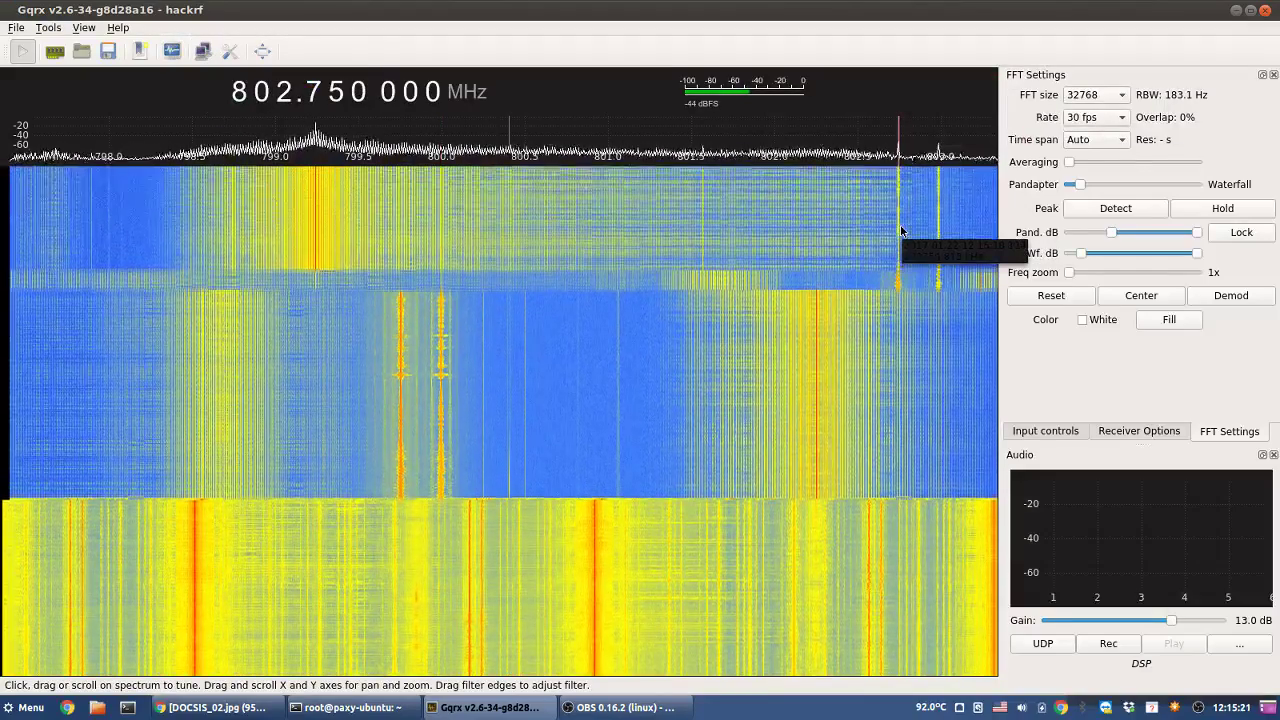
pyautogui.rightClick(287, 95)
pyautogui.scroll(1, 287, 95)
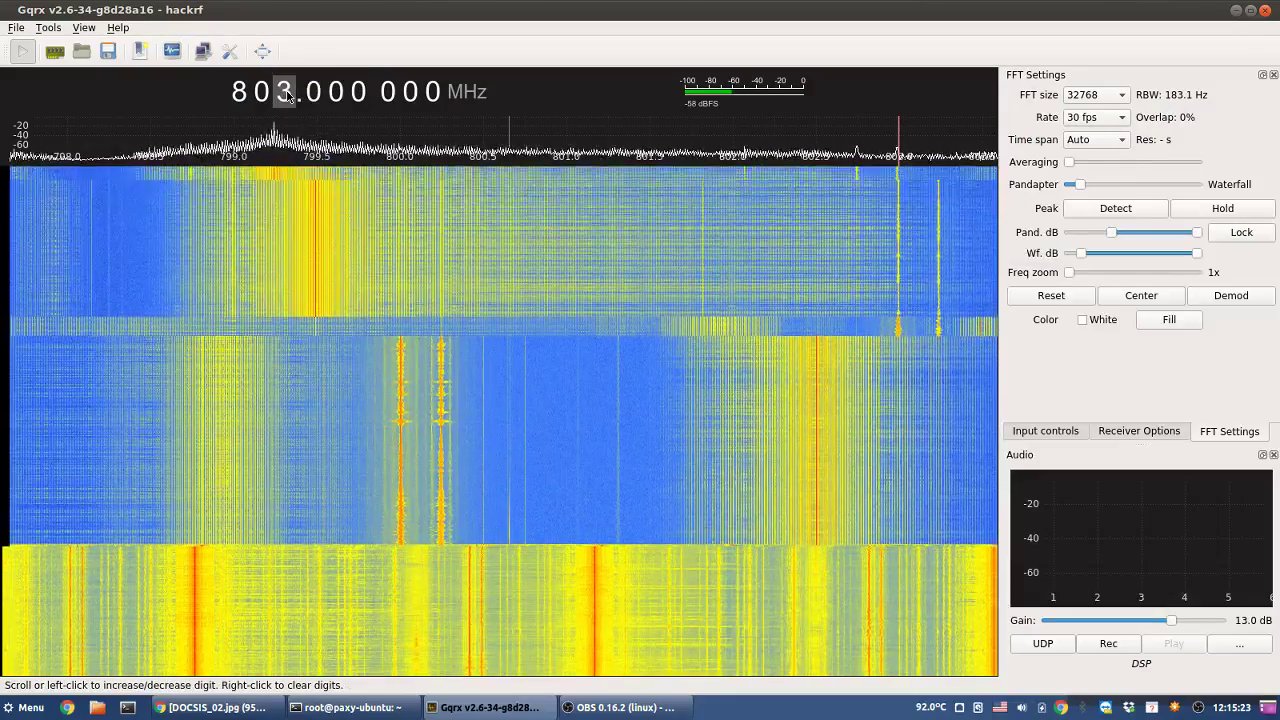
pyautogui.scroll(3, 287, 95)
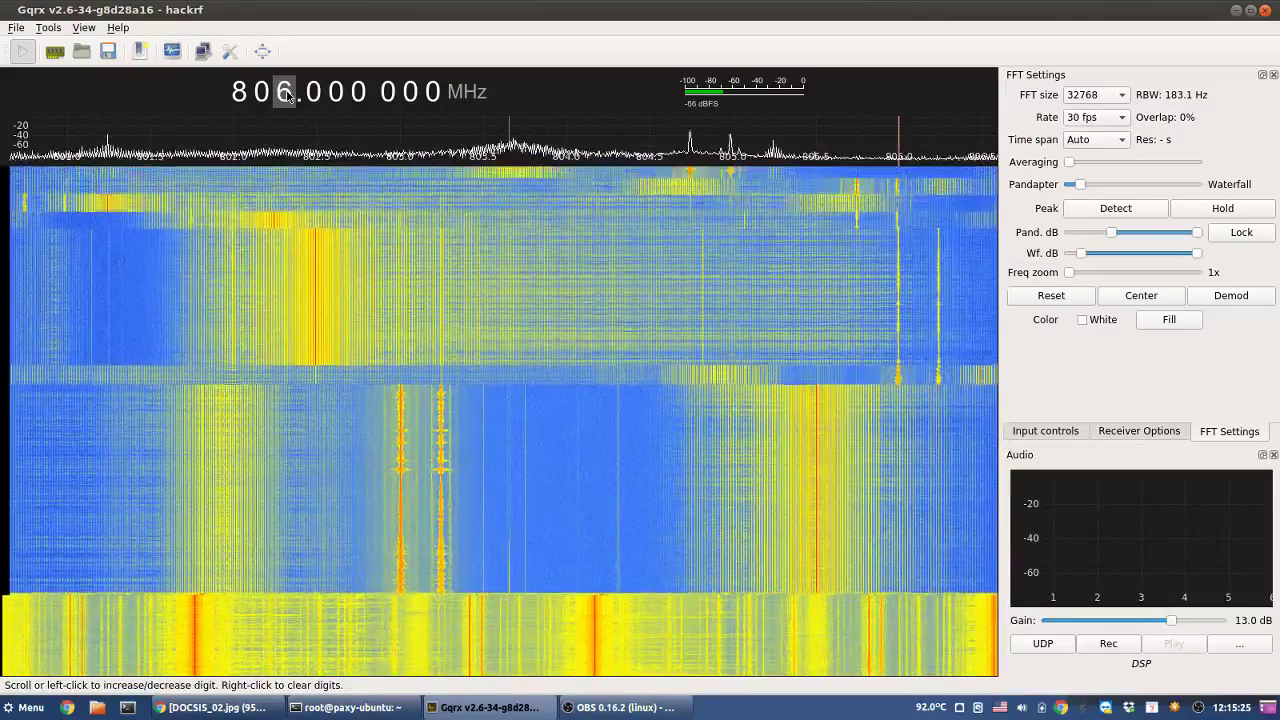
pyautogui.scroll(1, 287, 95)
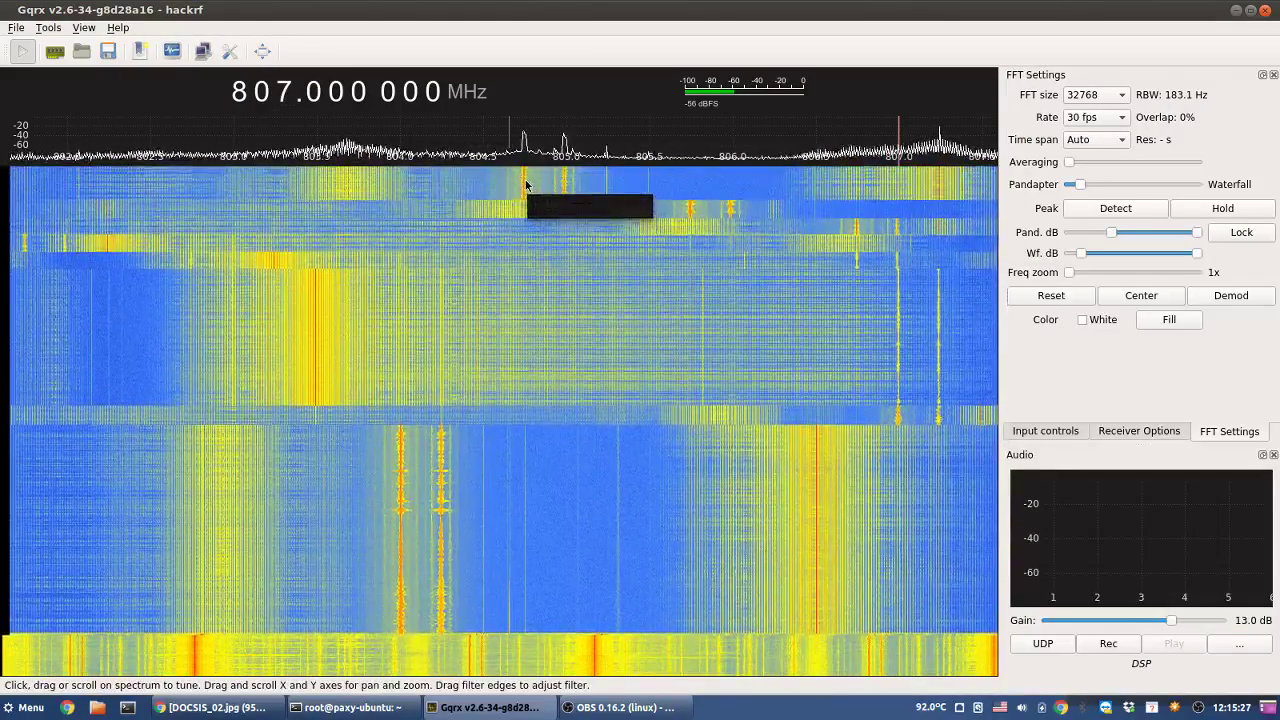
# - Lock onto the carriers at 804.745 200 MHz and then 812.745 200 MHz
pyautogui.click(526, 184)
pyautogui.click(524, 185)
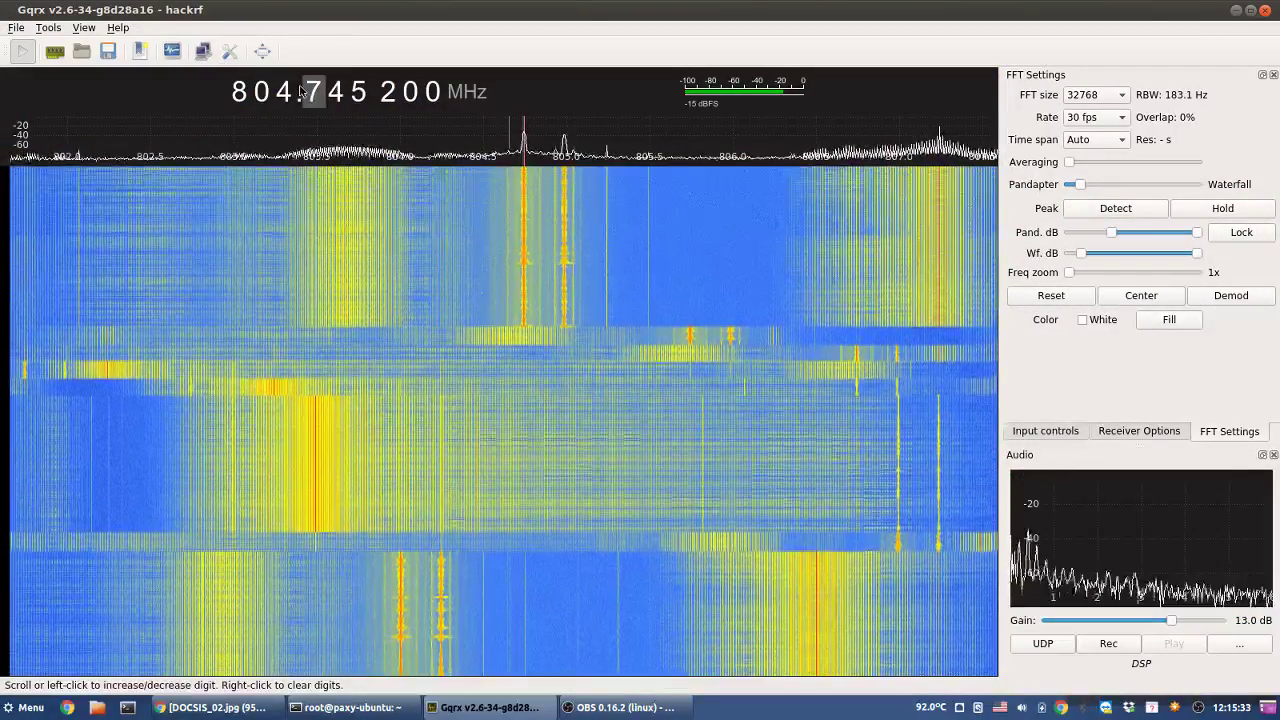
pyautogui.scroll(5, 293, 90)
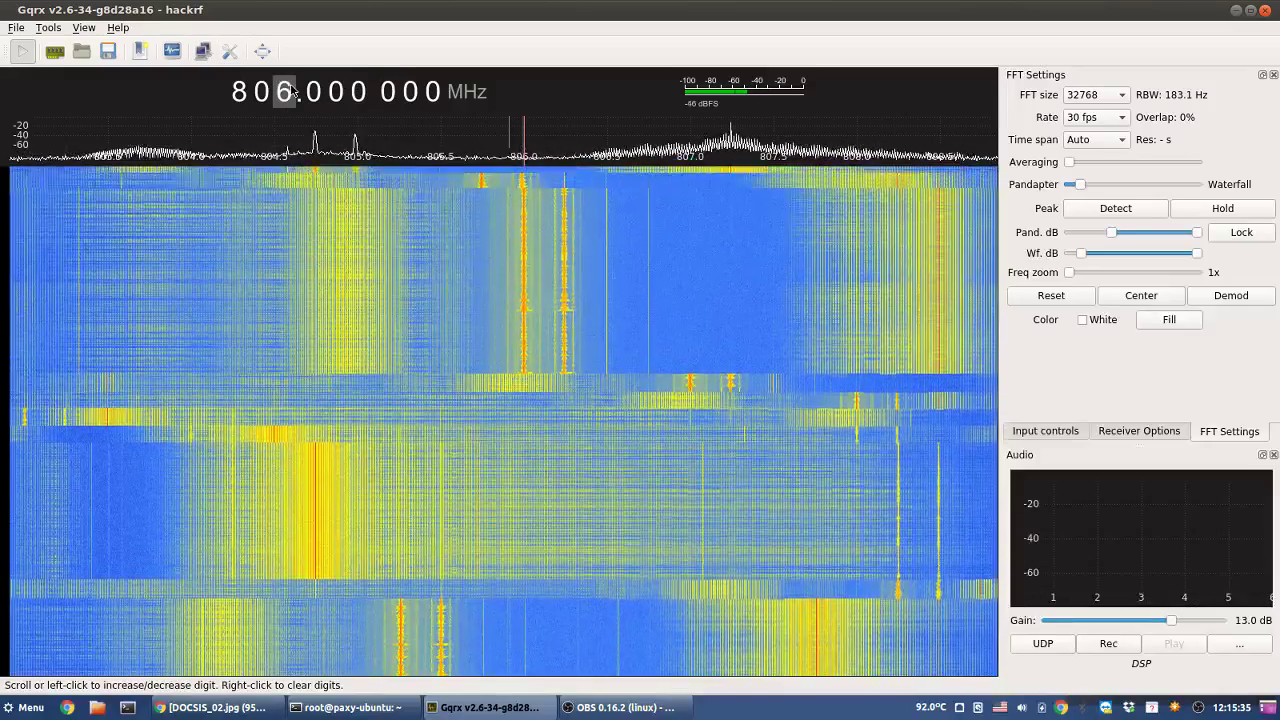
pyautogui.scroll(3, 293, 90)
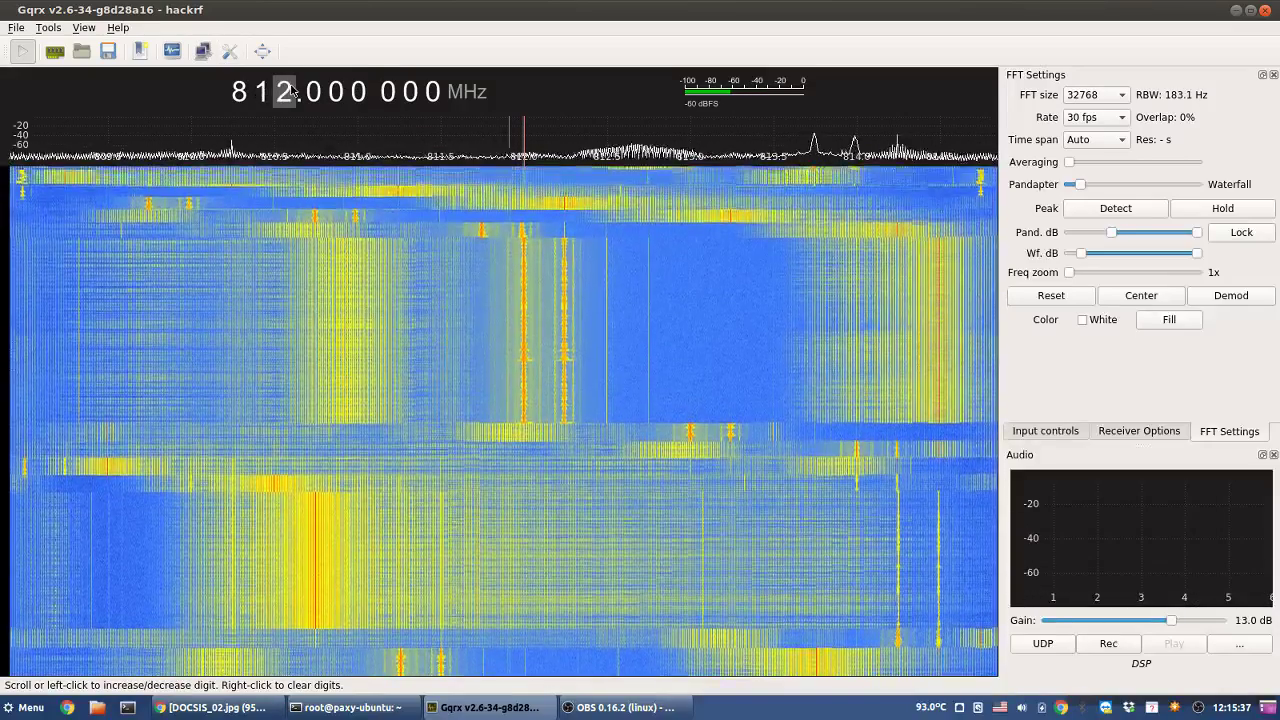
pyautogui.click(485, 181)
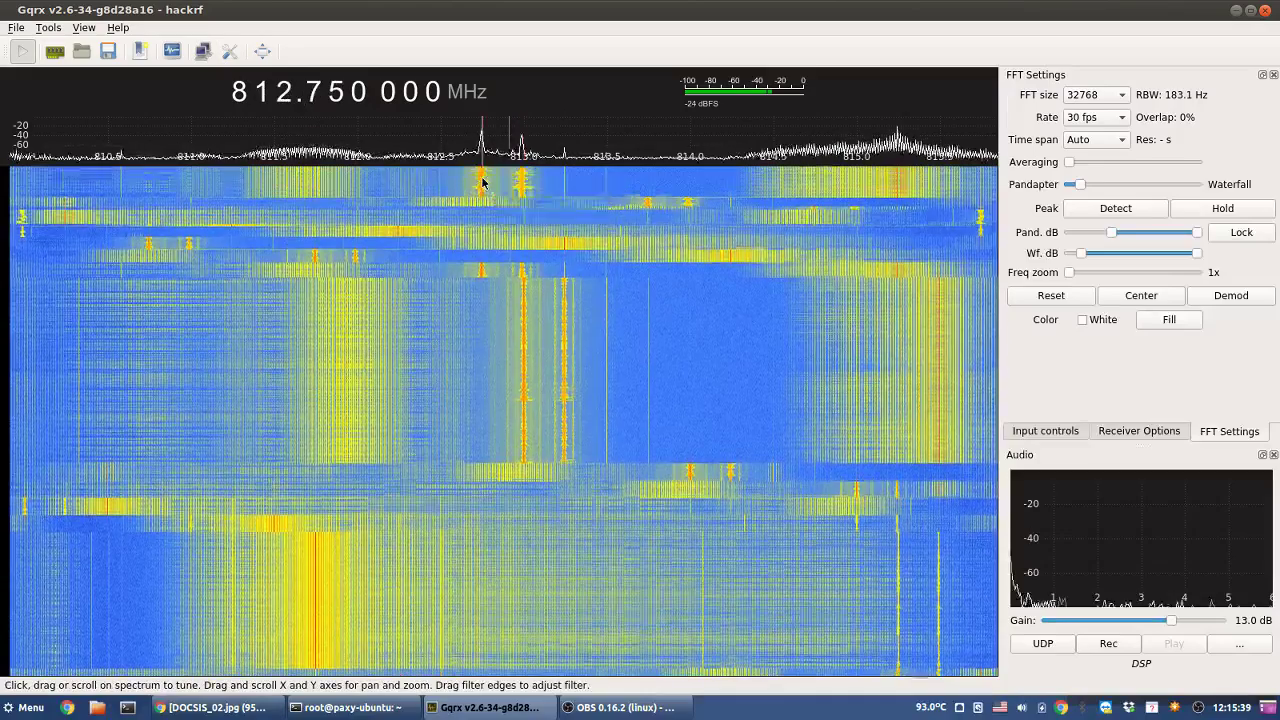
pyautogui.click(481, 183)
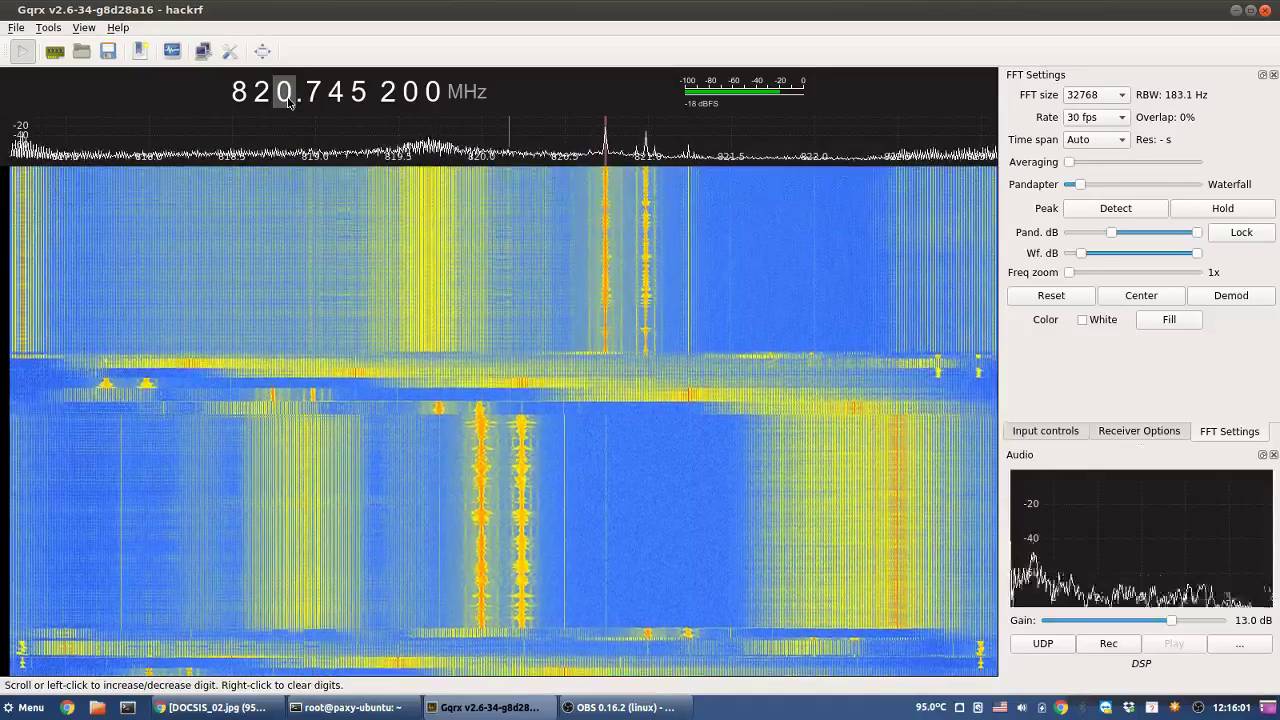
# - Step up and lock onto the carrier at 828.745 200 MHz
pyautogui.scroll(5, 287, 101)
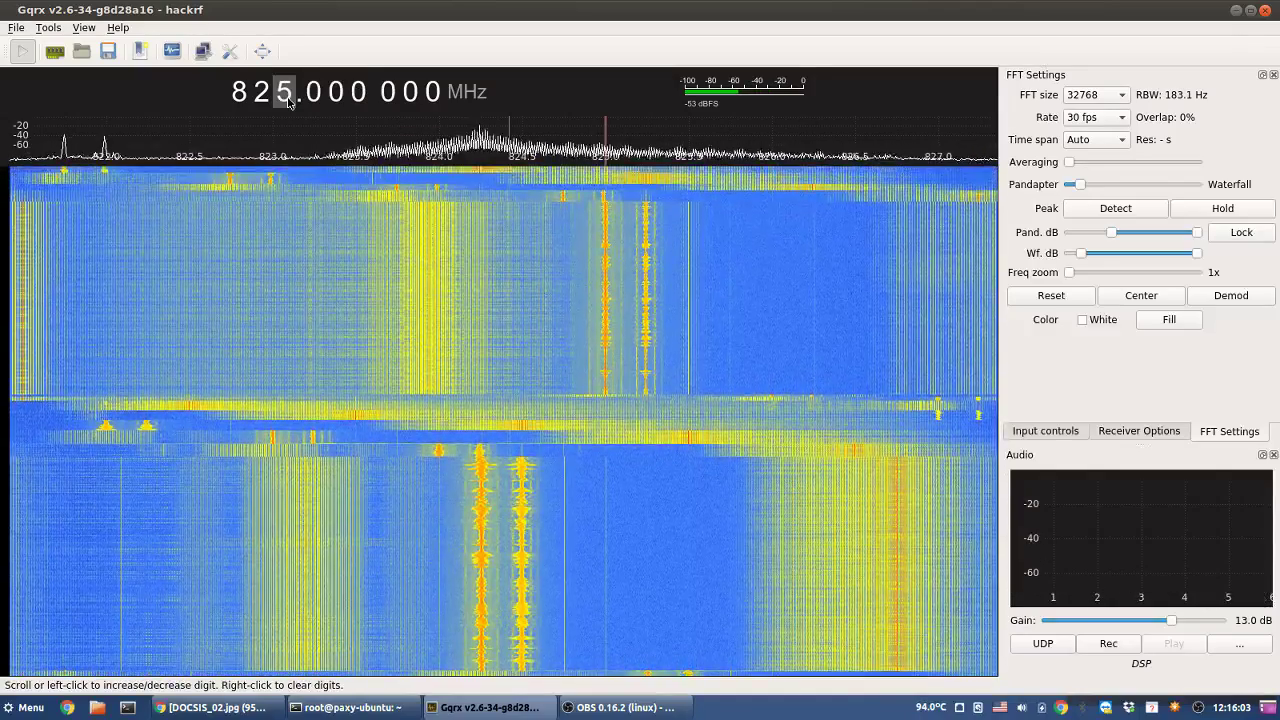
pyautogui.scroll(2, 287, 101)
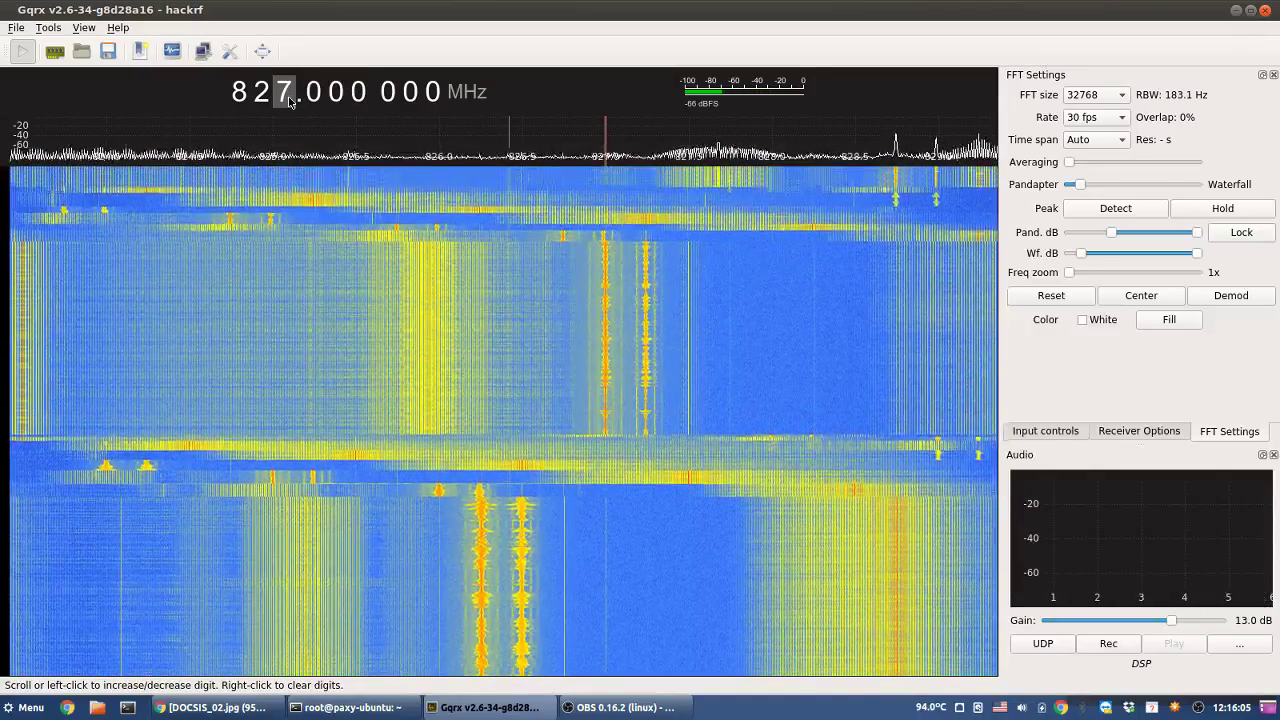
pyautogui.scroll(1, 288, 101)
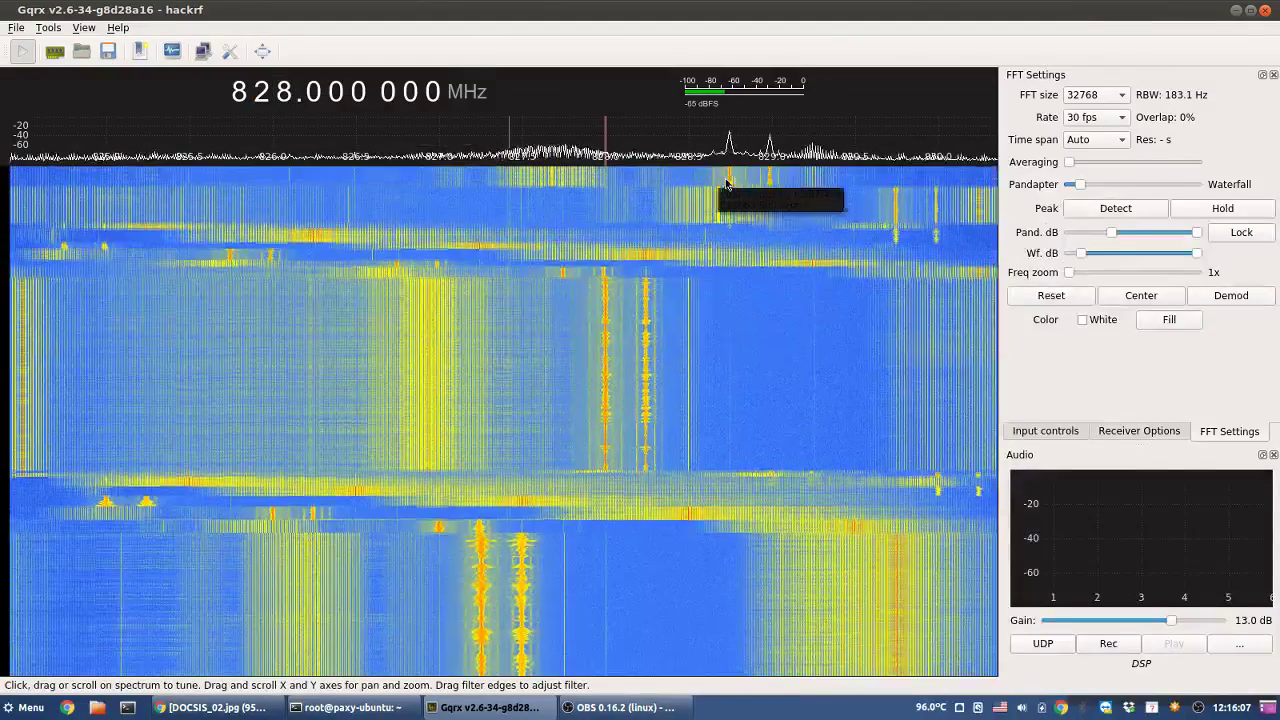
pyautogui.click(727, 183)
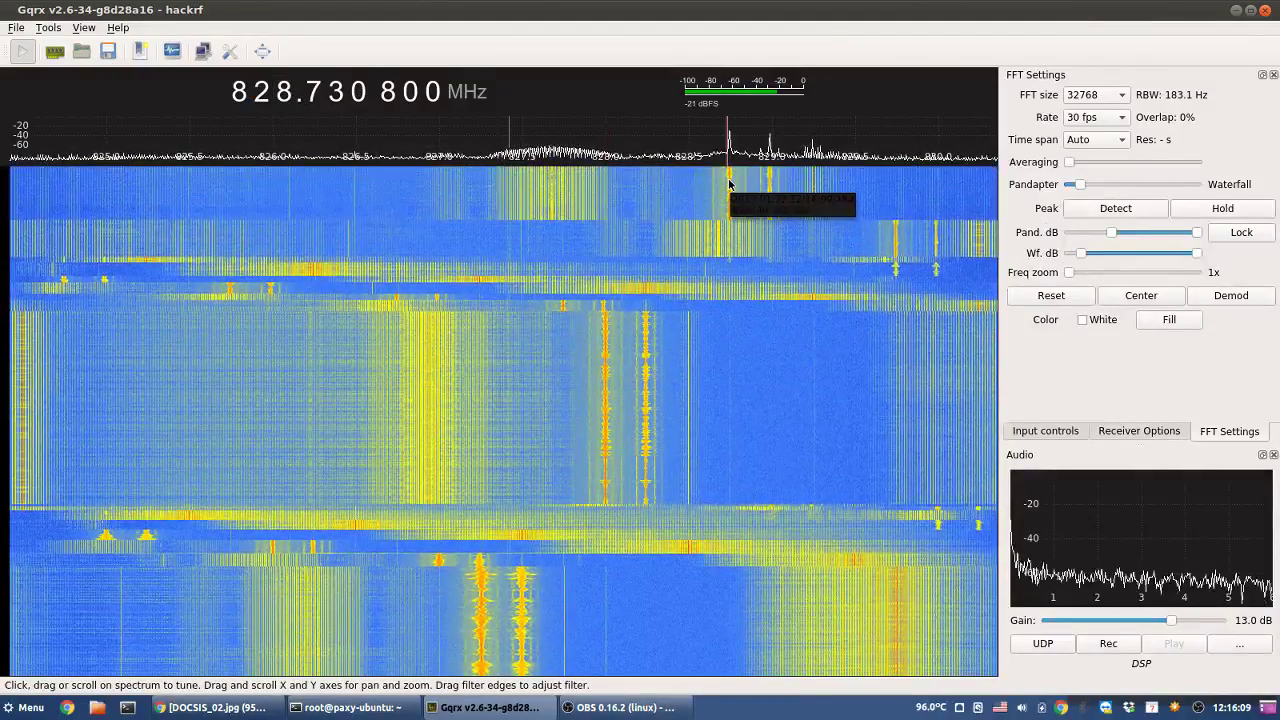
pyautogui.click(730, 184)
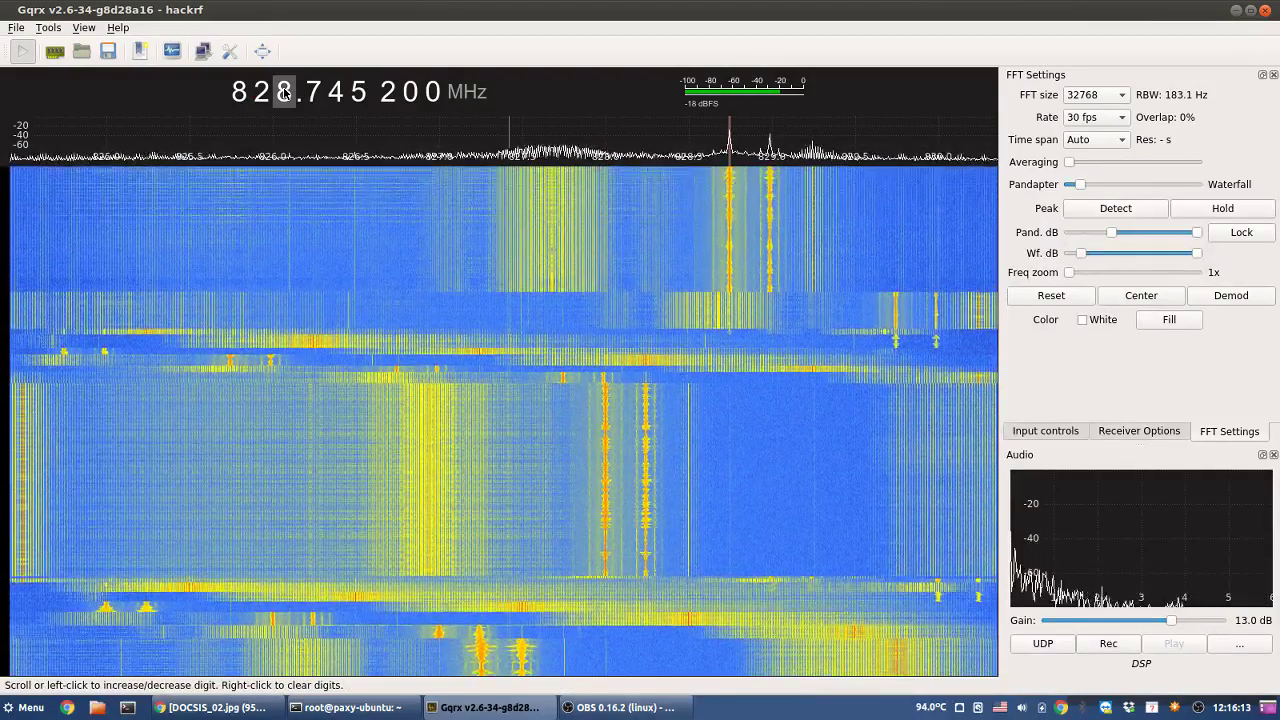
# - Clear the low digits, step upward, and tune onto the carrier near 844.74 MHz
pyautogui.rightClick(284, 93)
pyautogui.scroll(3, 284, 93)
pyautogui.scroll(5, 284, 93)
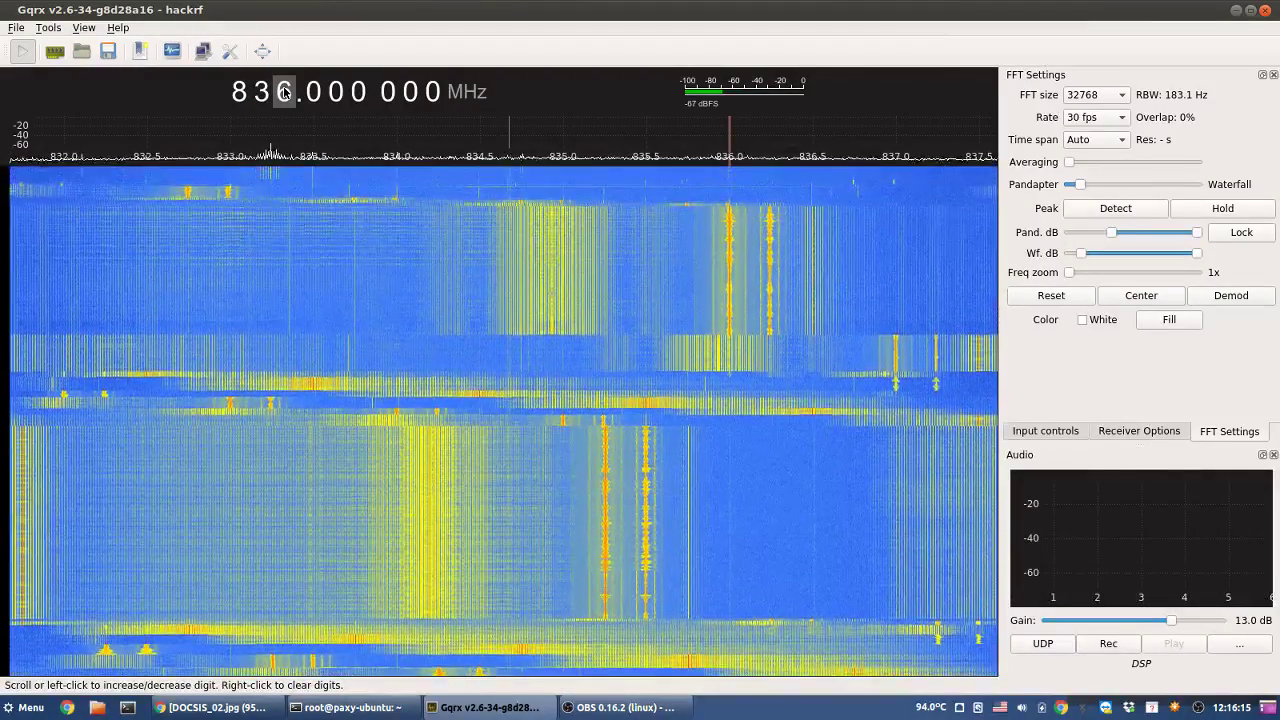
pyautogui.scroll(1, 284, 93)
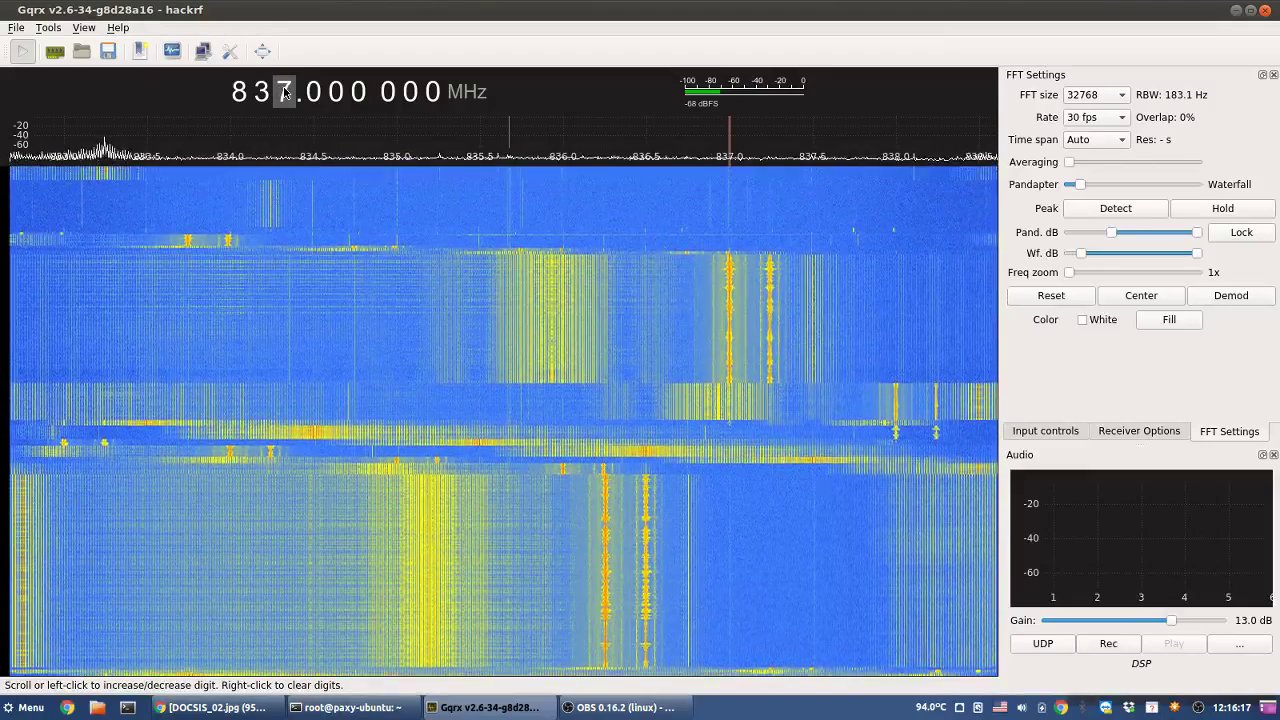
pyautogui.scroll(1, 284, 93)
pyautogui.scroll(1, 284, 93)
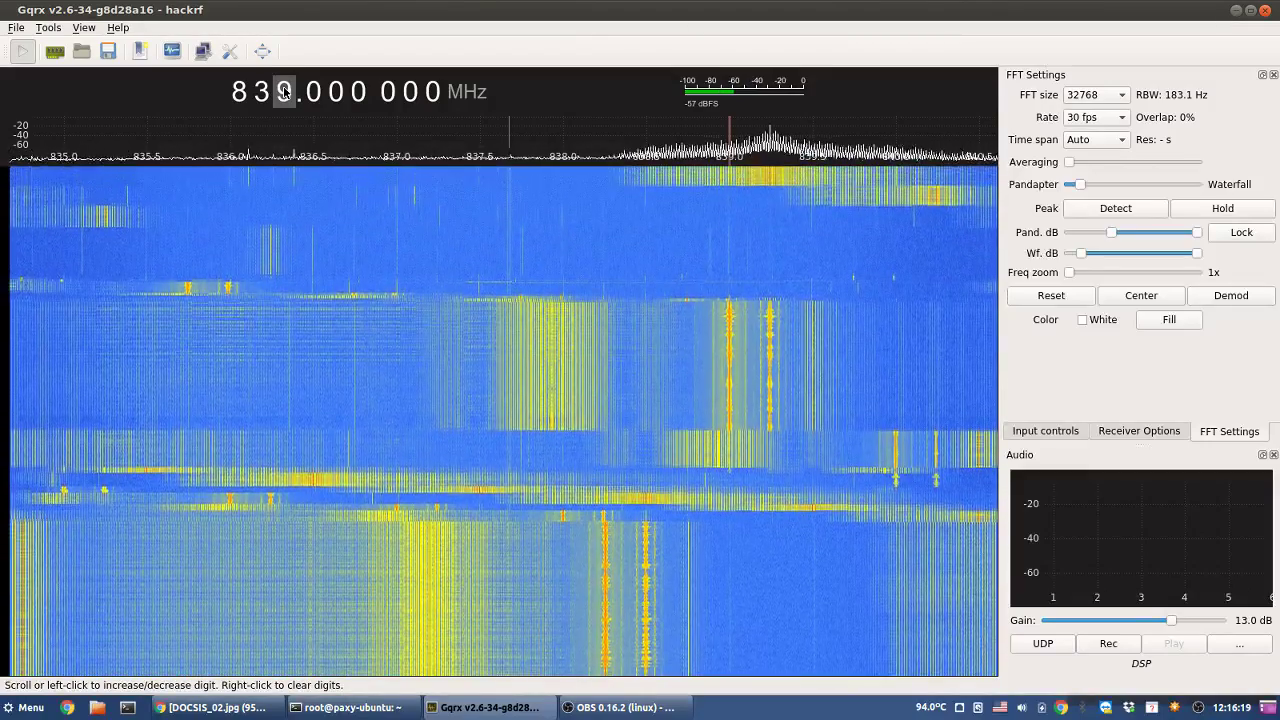
pyautogui.scroll(1, 284, 93)
pyautogui.scroll(5, 284, 93)
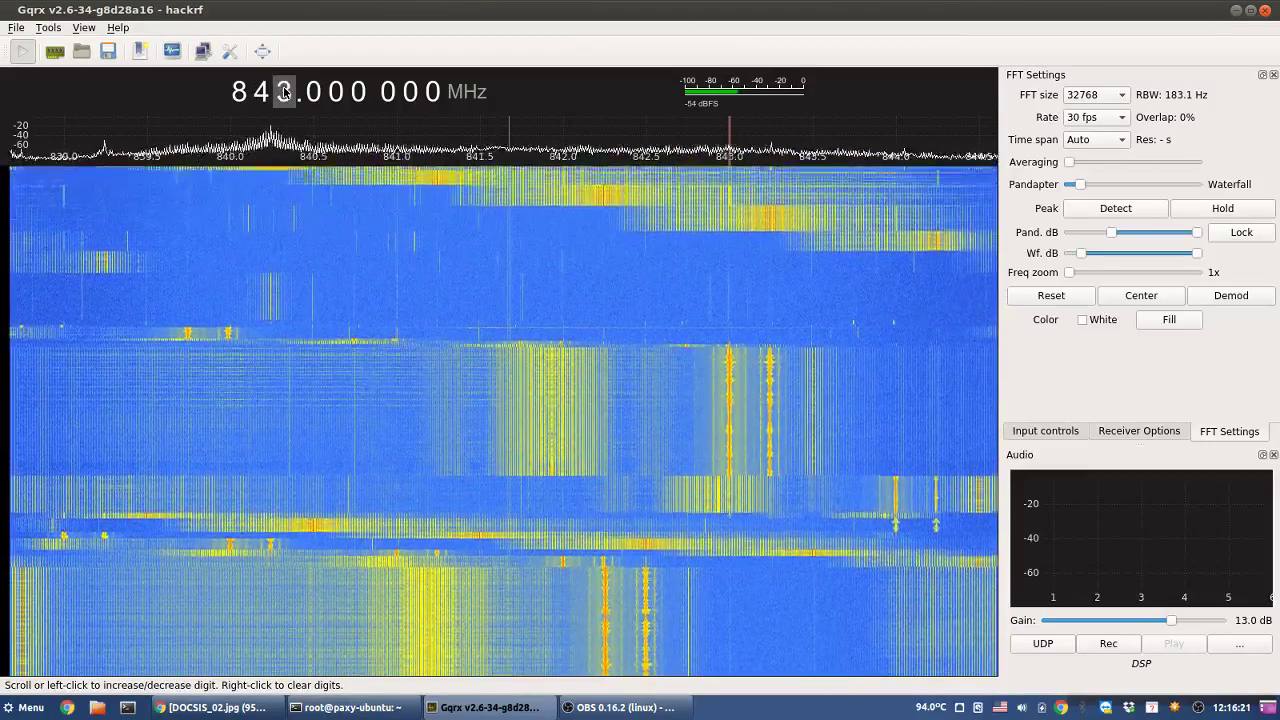
pyautogui.scroll(1, 284, 93)
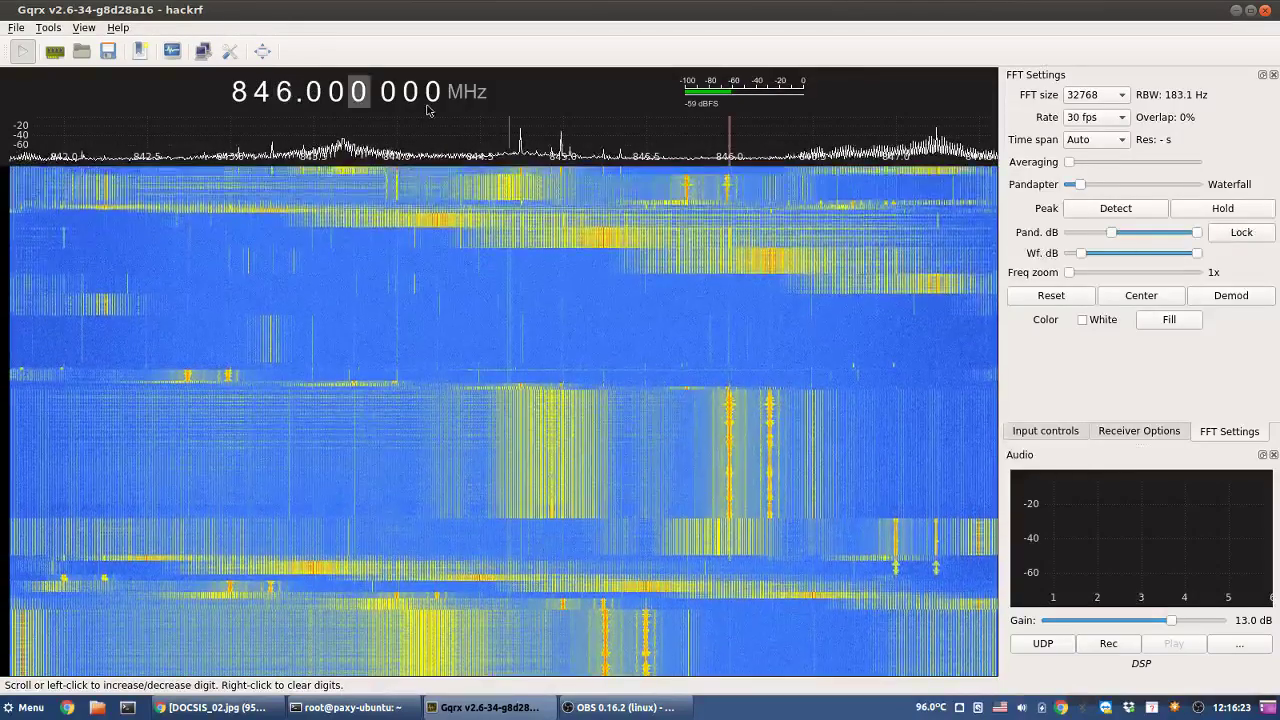
pyautogui.click(521, 190)
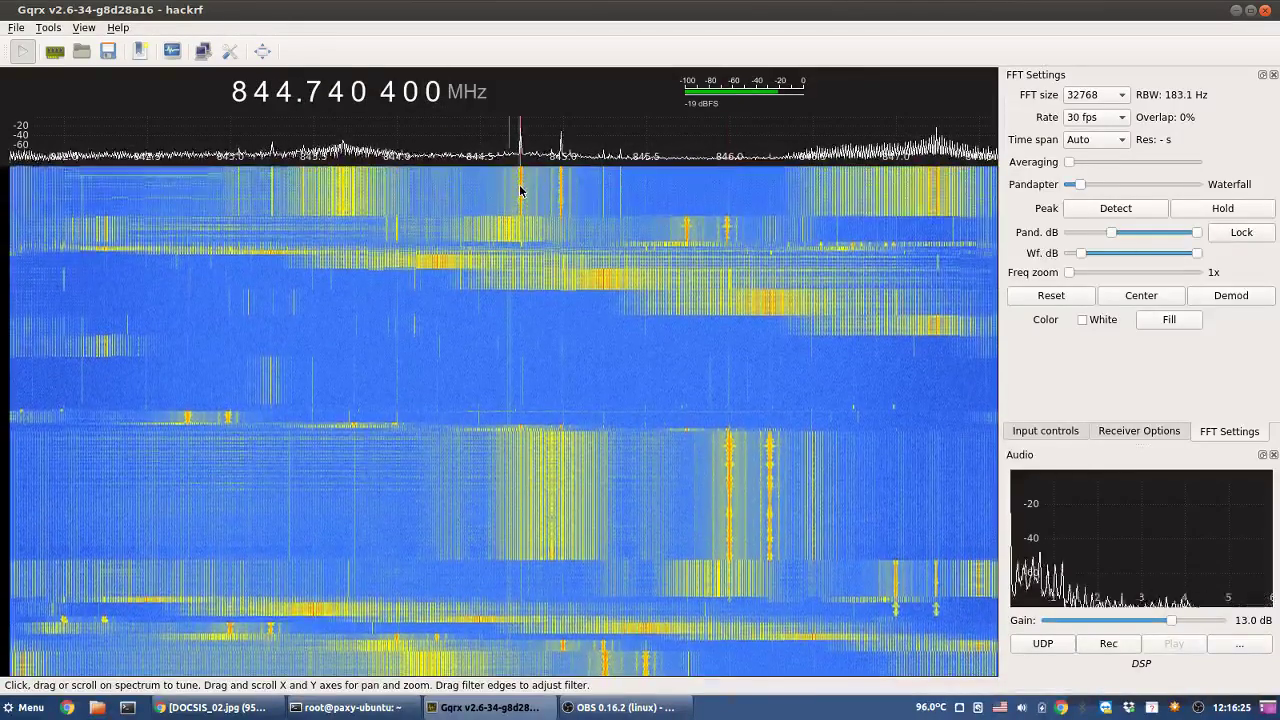
# - Round the frequency and keep stepping up to 863 MHz
pyautogui.rightClick(284, 93)
pyautogui.scroll(9, 284, 93)
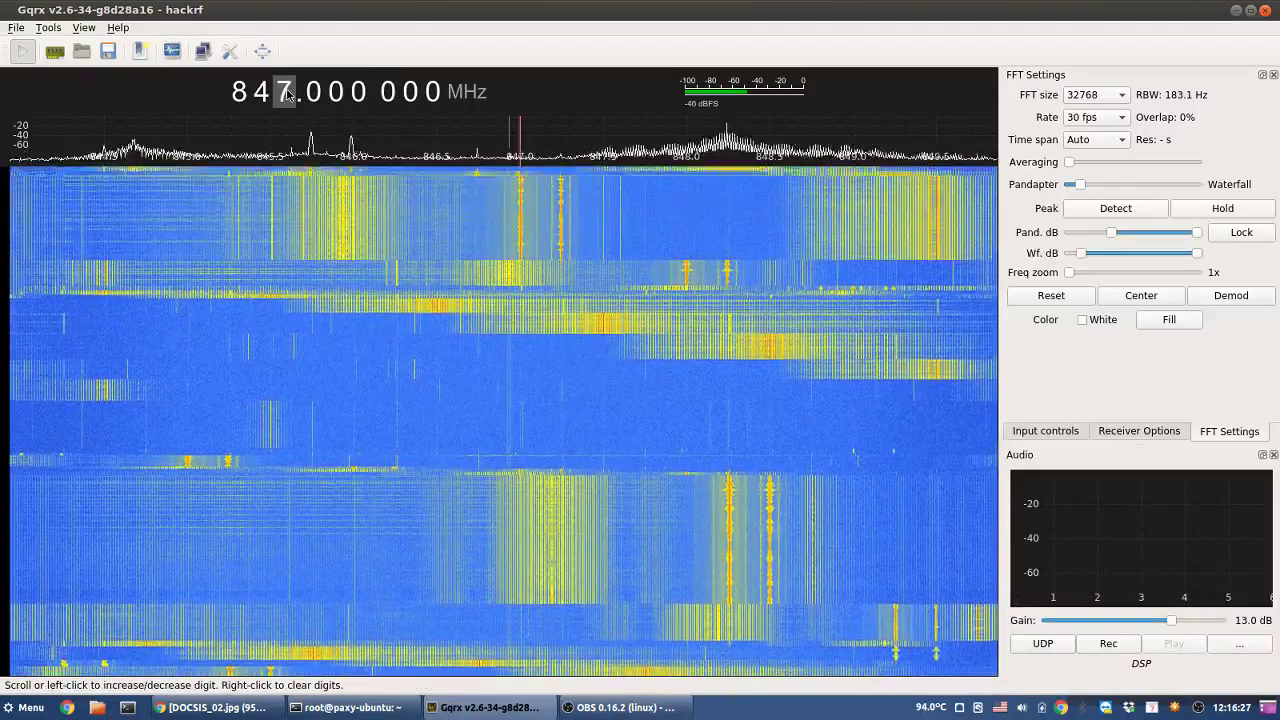
pyautogui.scroll(16, 284, 93)
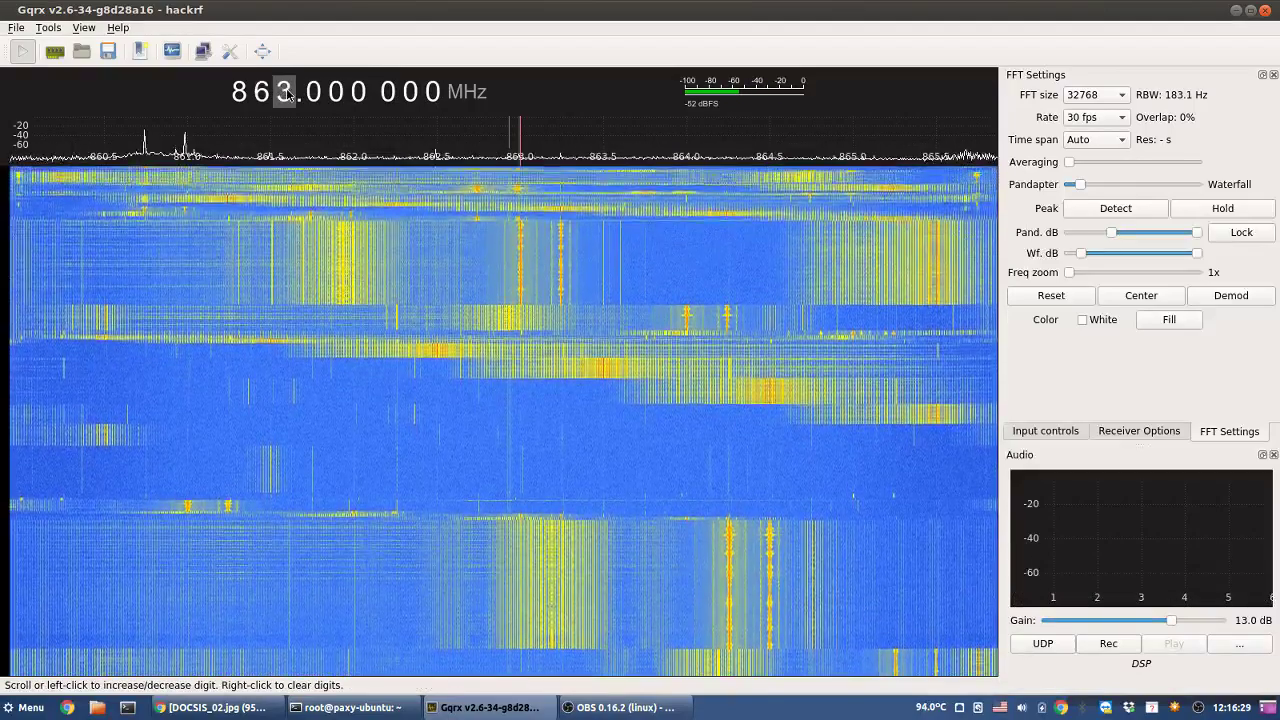
# - Step the MHz digit from 863 MHz up to 941.000 000 MHz, reaching the wideband signal
pyautogui.scroll(1, 287, 93)
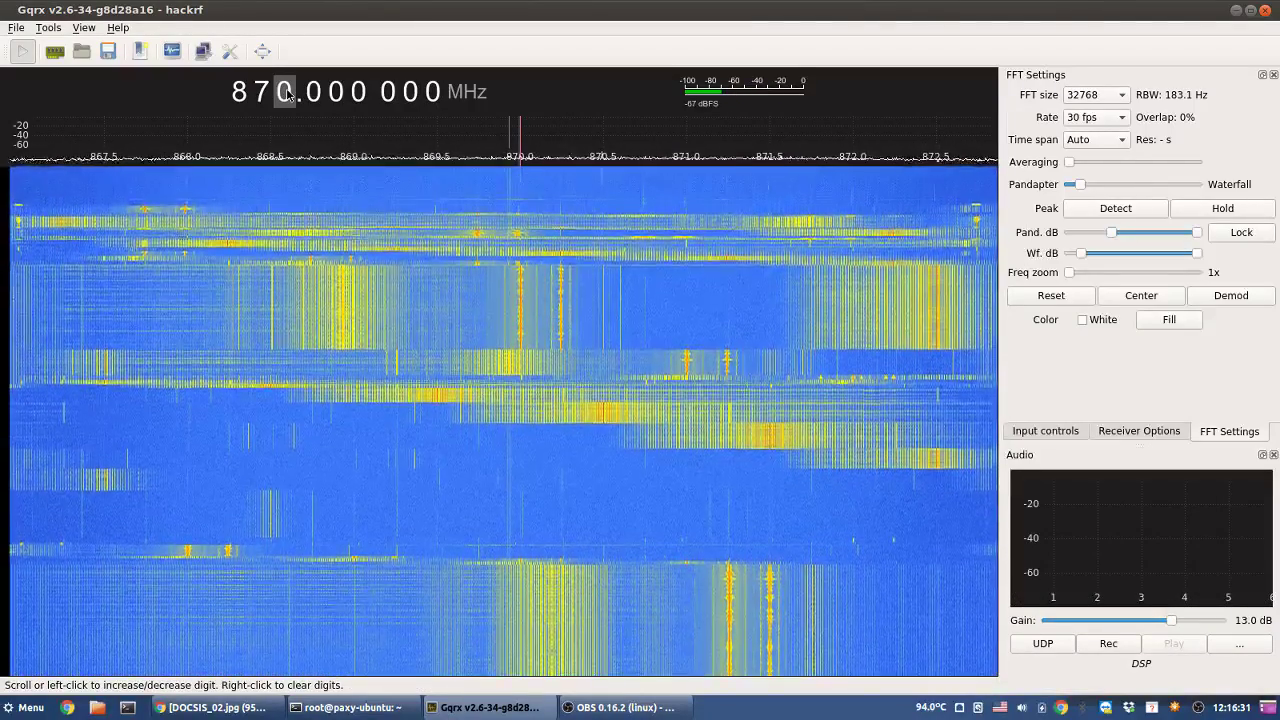
pyautogui.scroll(4, 287, 93)
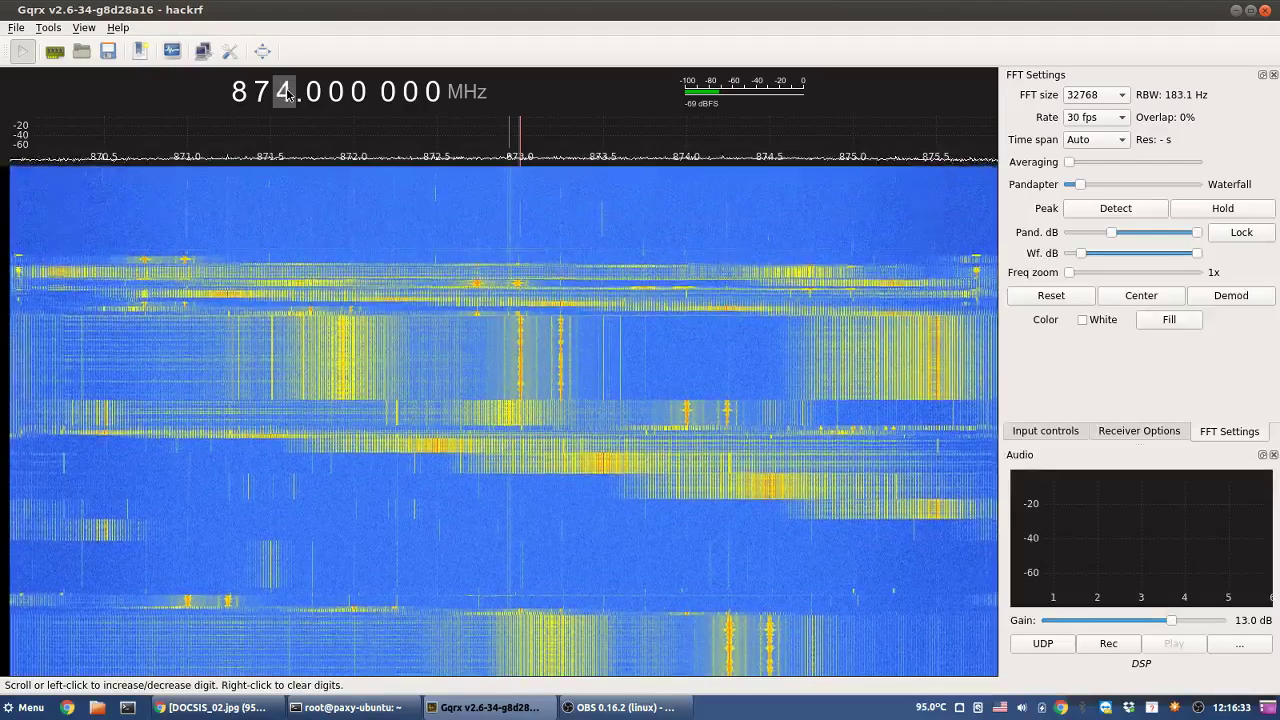
pyautogui.scroll(2, 287, 93)
pyautogui.scroll(8, 287, 93)
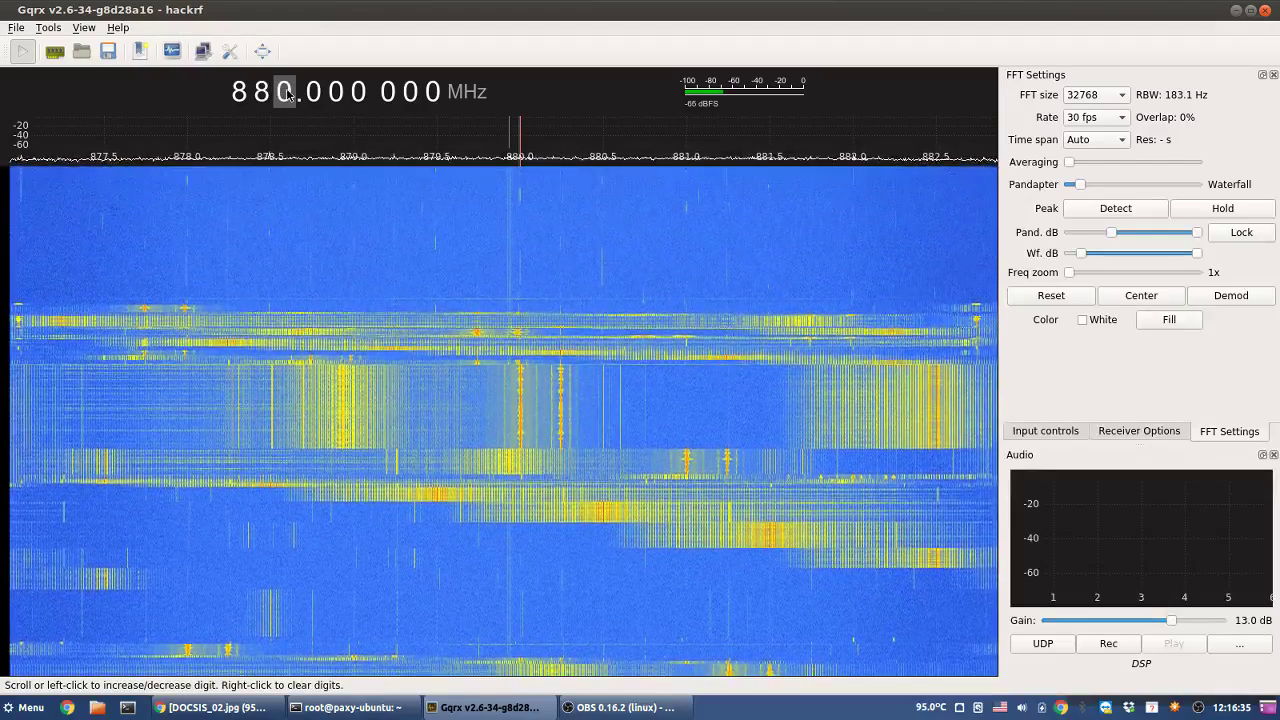
pyautogui.scroll(8, 287, 93)
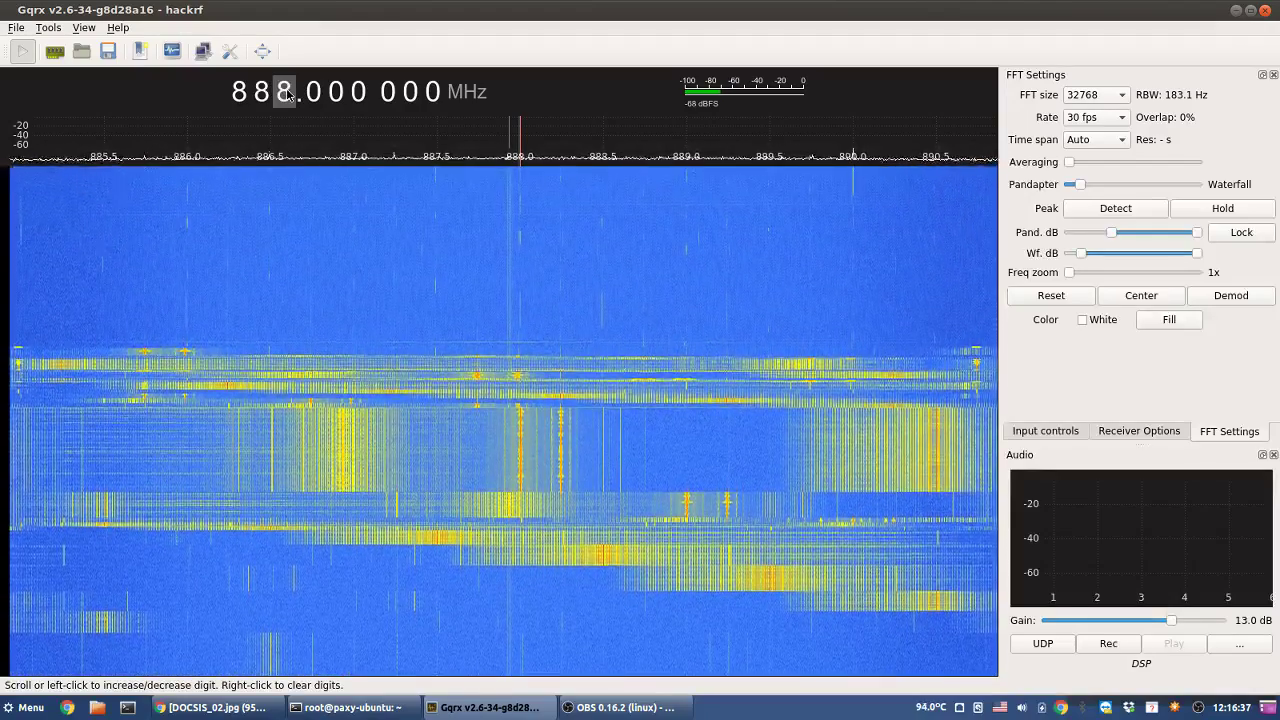
pyautogui.scroll(6, 287, 93)
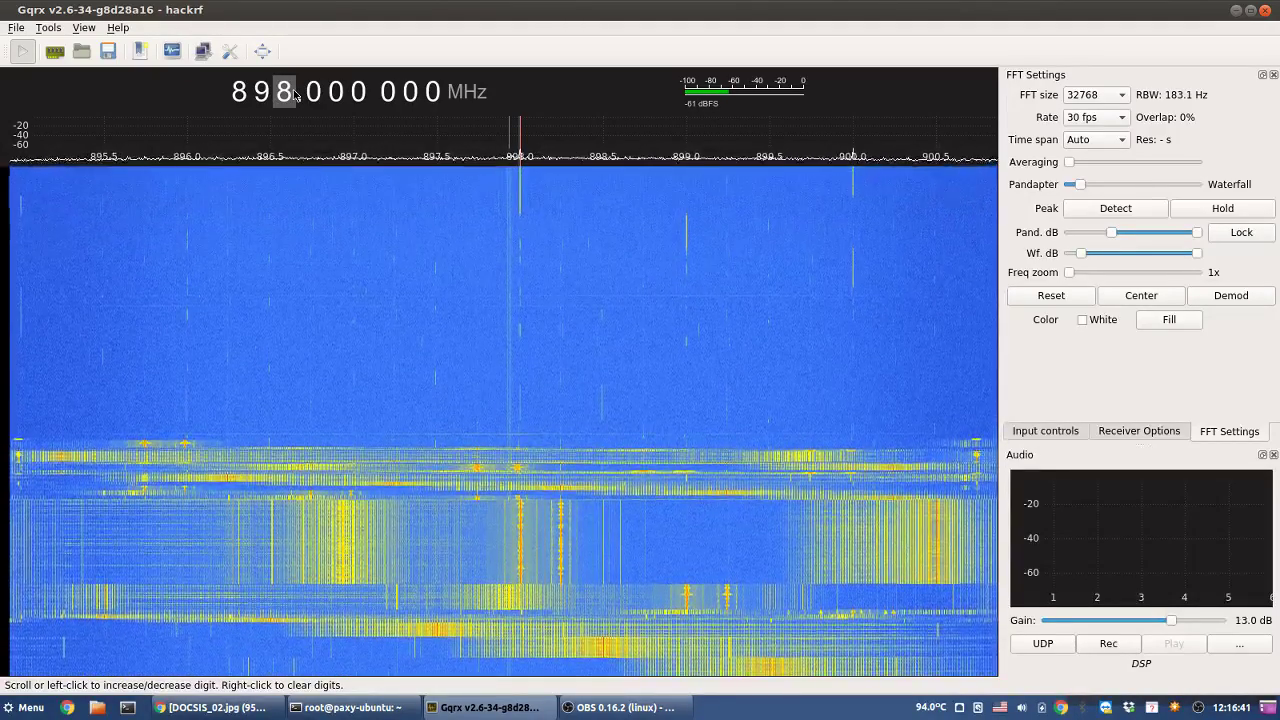
pyautogui.scroll(1, 293, 94)
pyautogui.scroll(1, 293, 94)
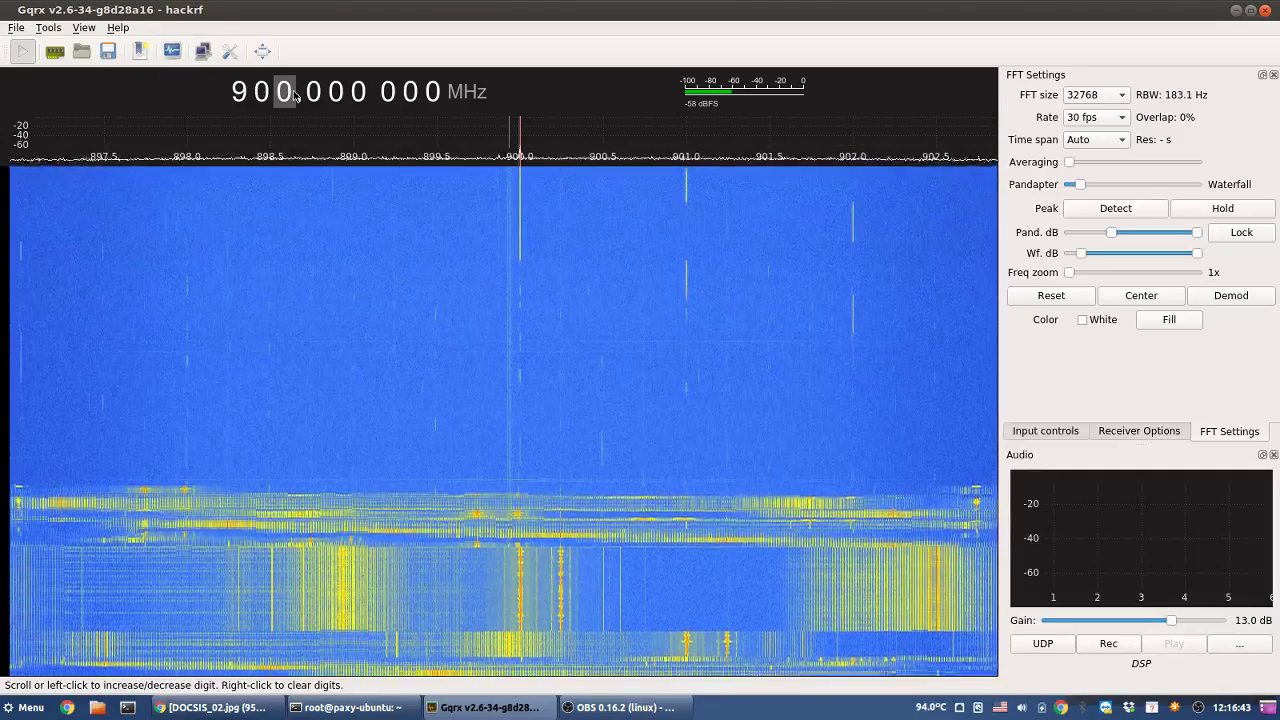
pyautogui.scroll(2, 293, 94)
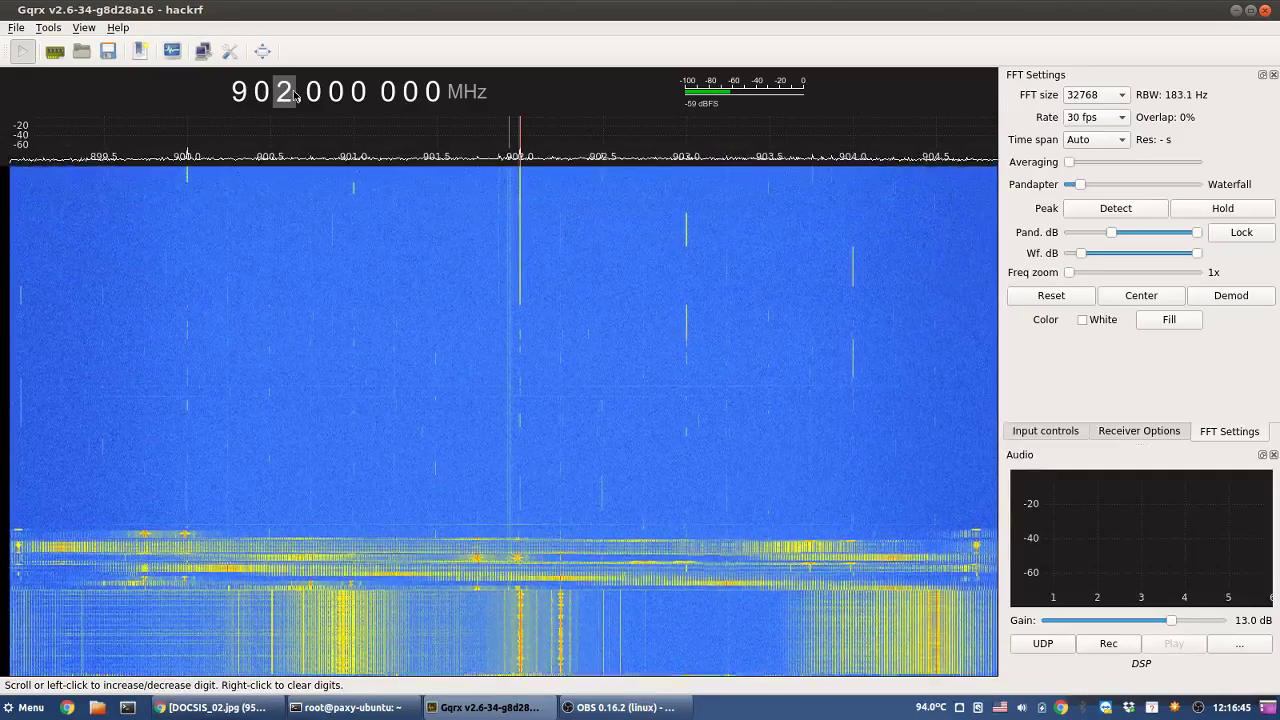
pyautogui.scroll(1, 293, 94)
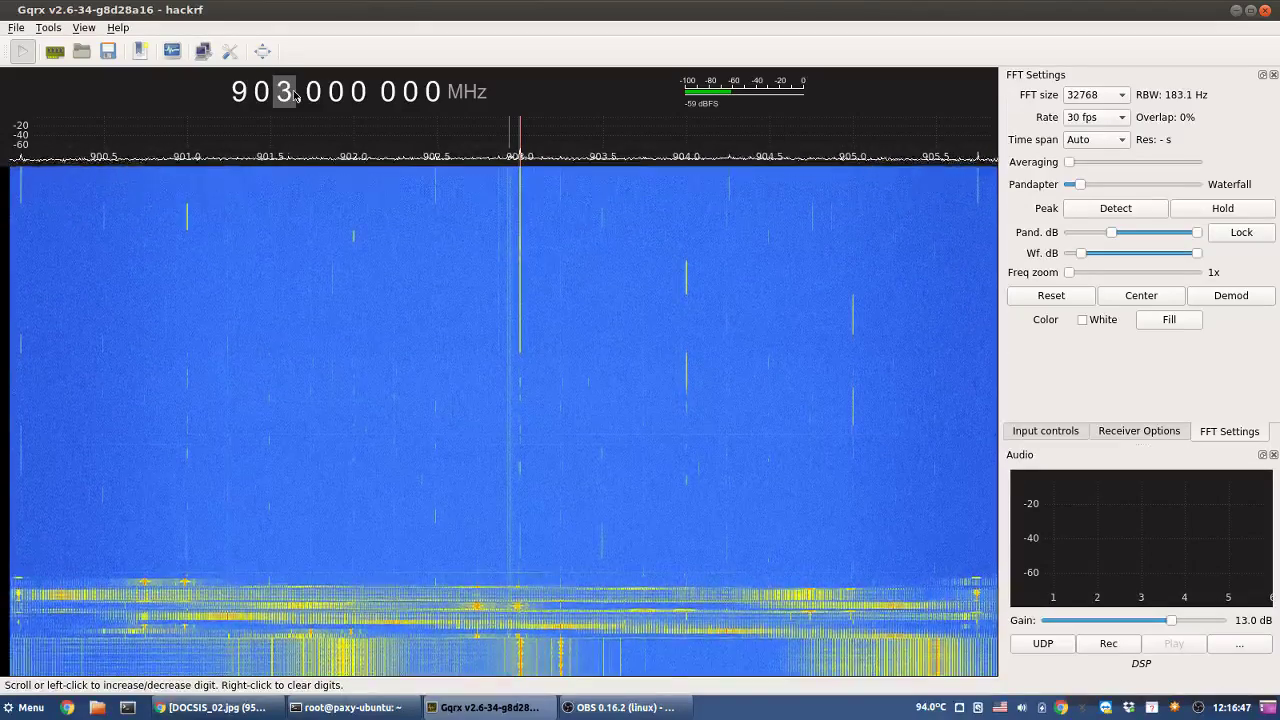
pyautogui.scroll(1, 293, 94)
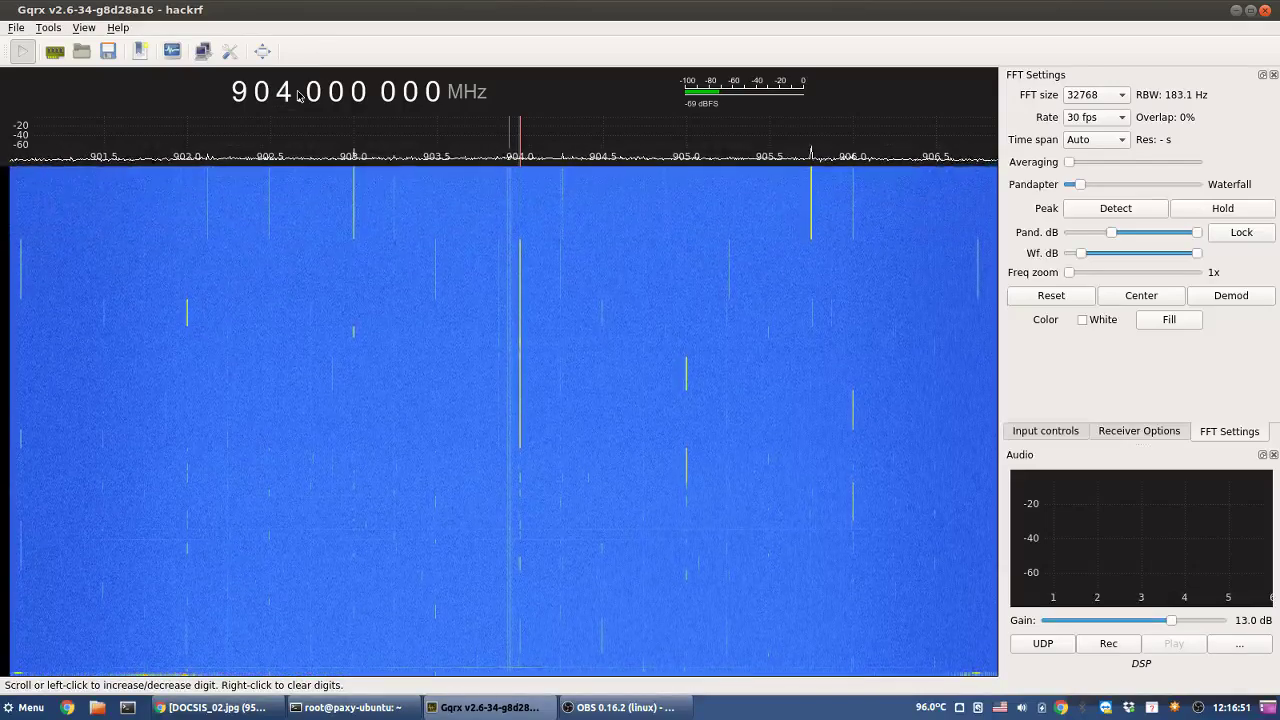
pyautogui.scroll(2, 290, 96)
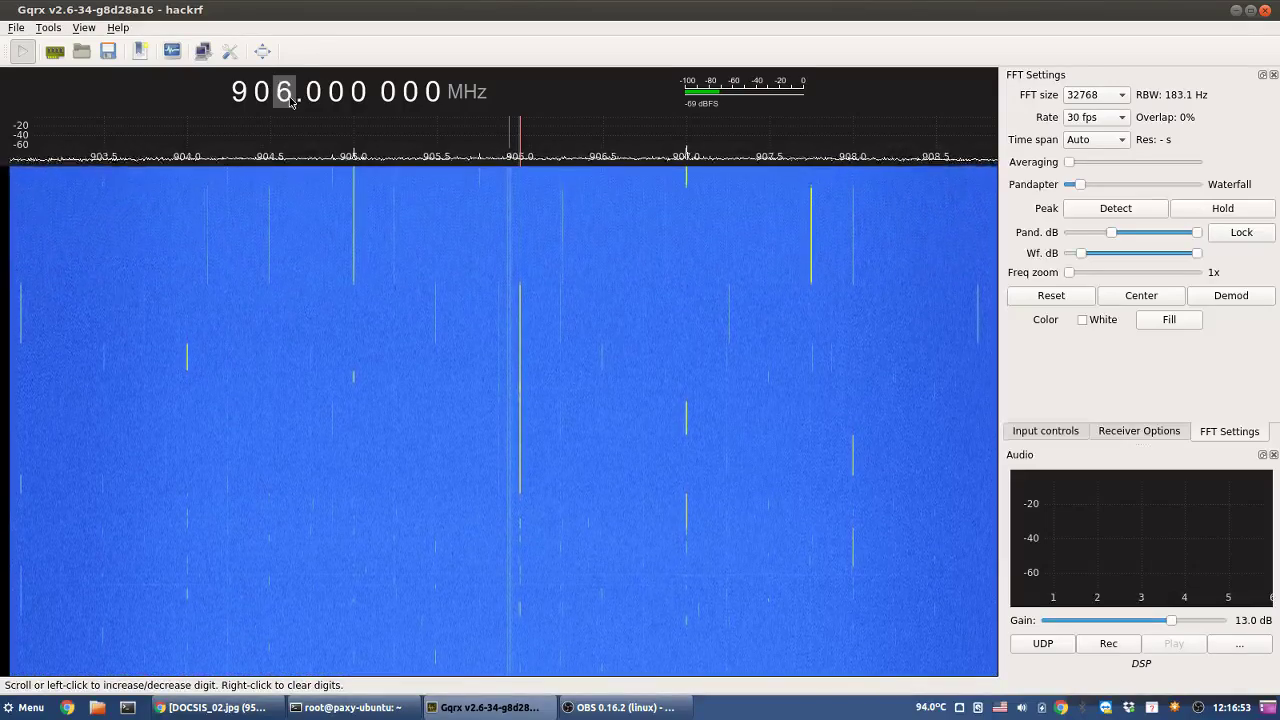
pyautogui.scroll(1, 291, 102)
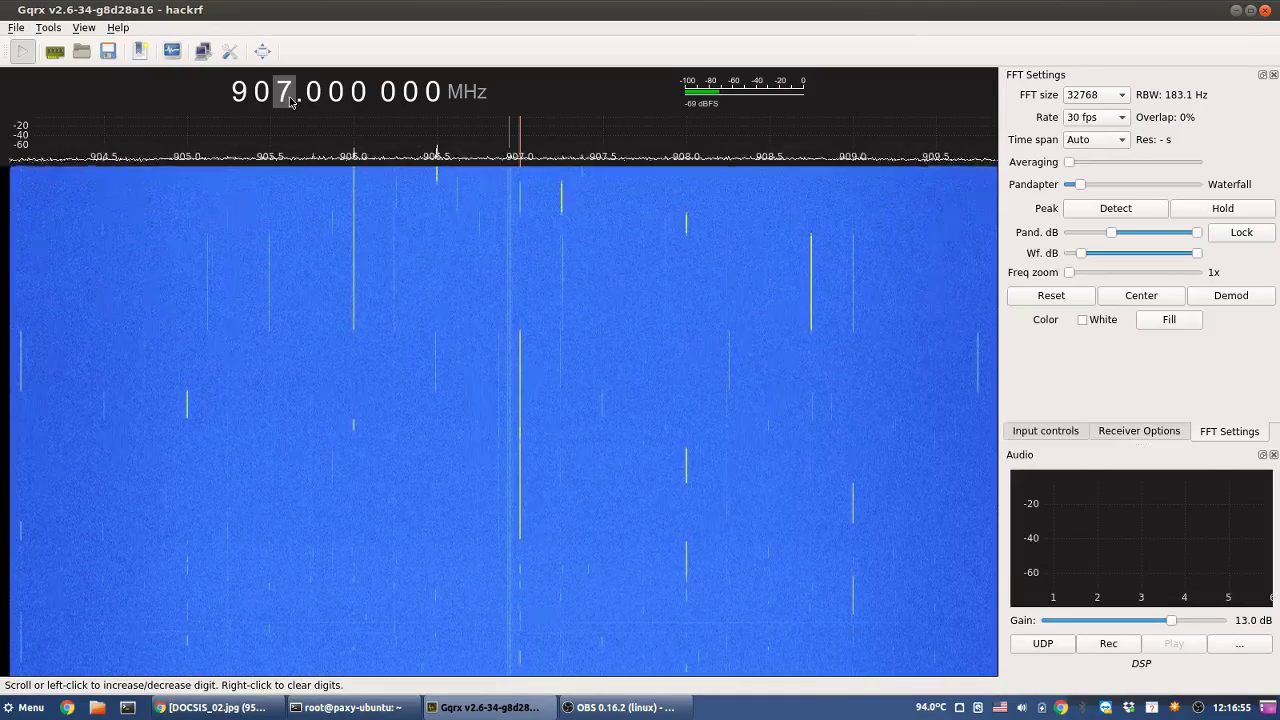
pyautogui.scroll(2, 290, 101)
pyautogui.scroll(1, 291, 101)
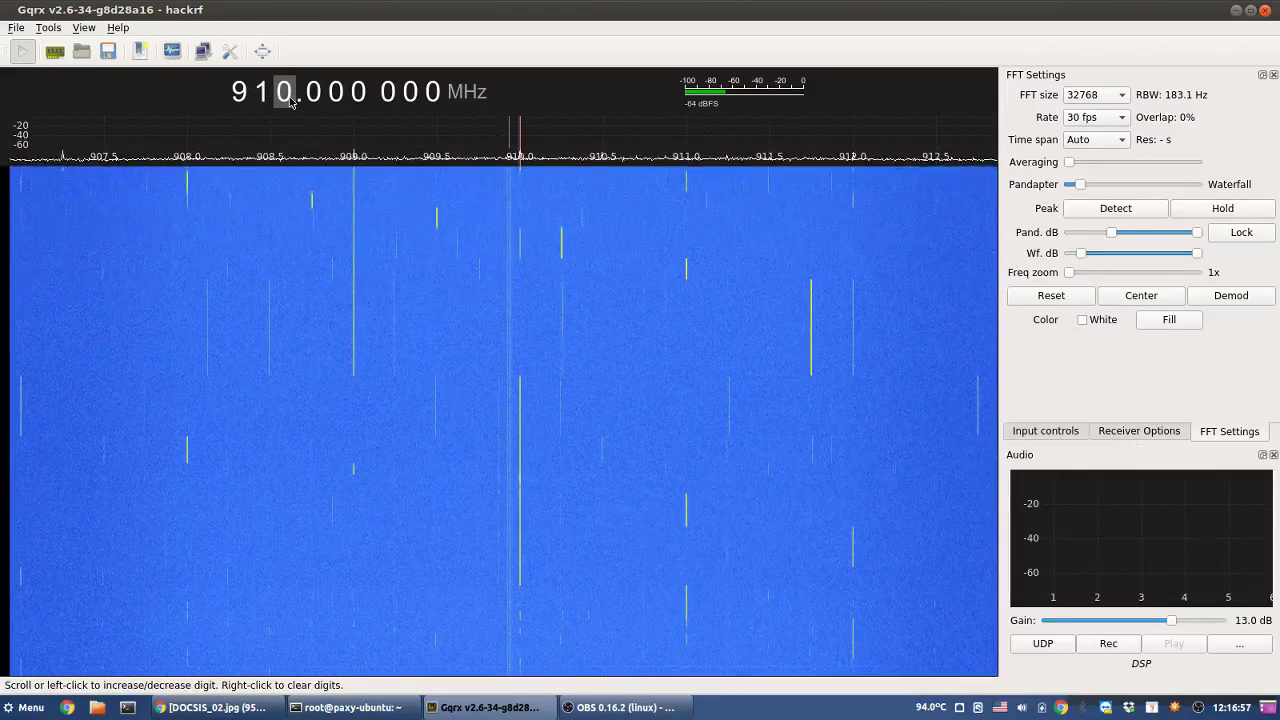
pyautogui.scroll(8, 290, 101)
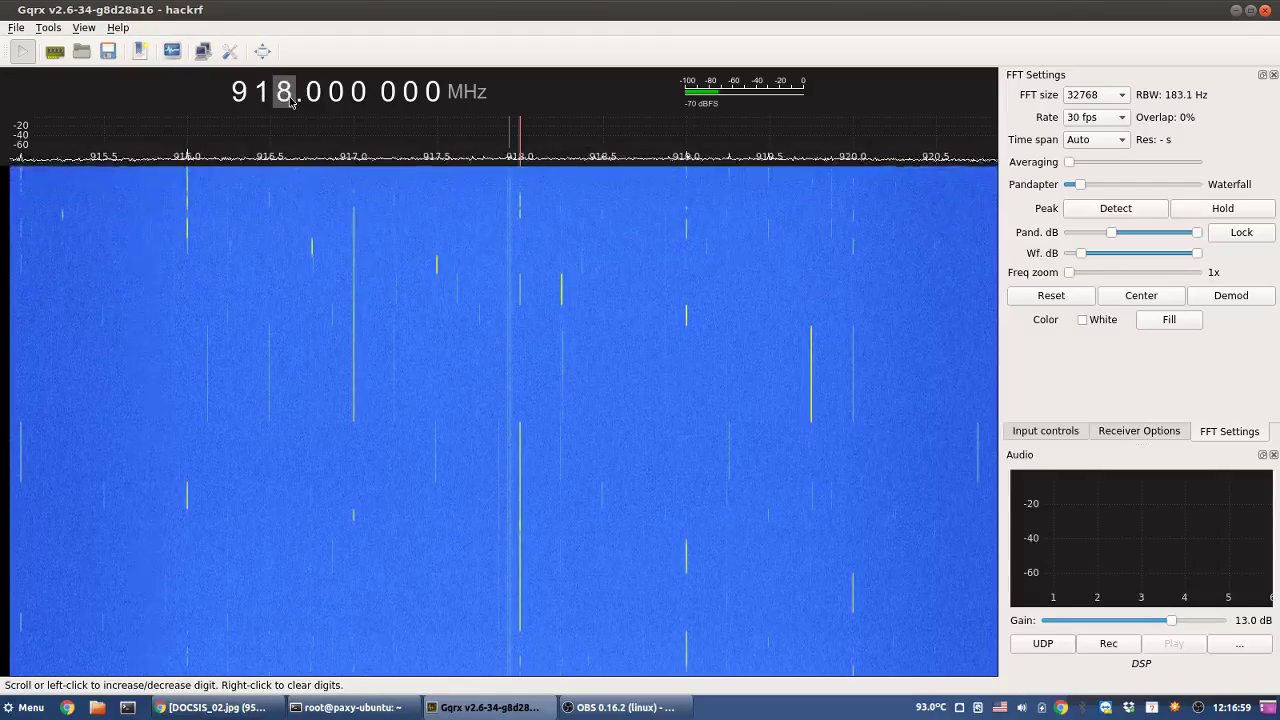
pyautogui.scroll(7, 291, 102)
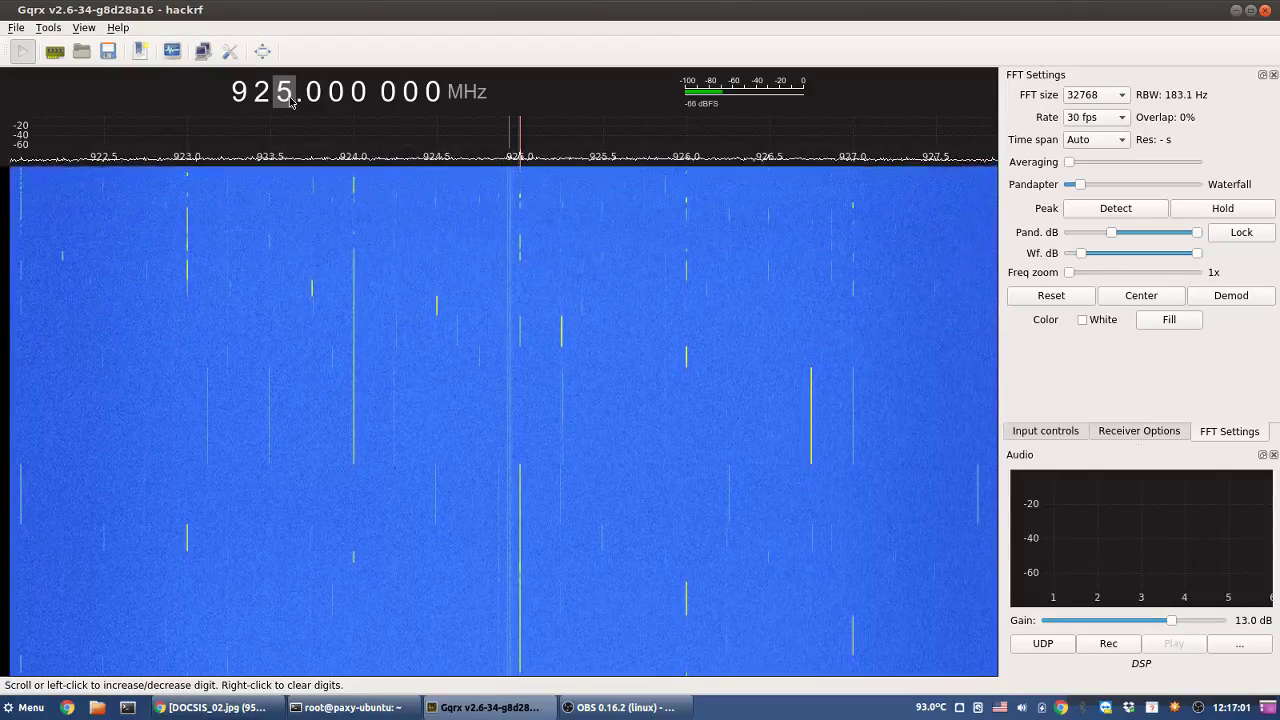
pyautogui.scroll(9, 291, 102)
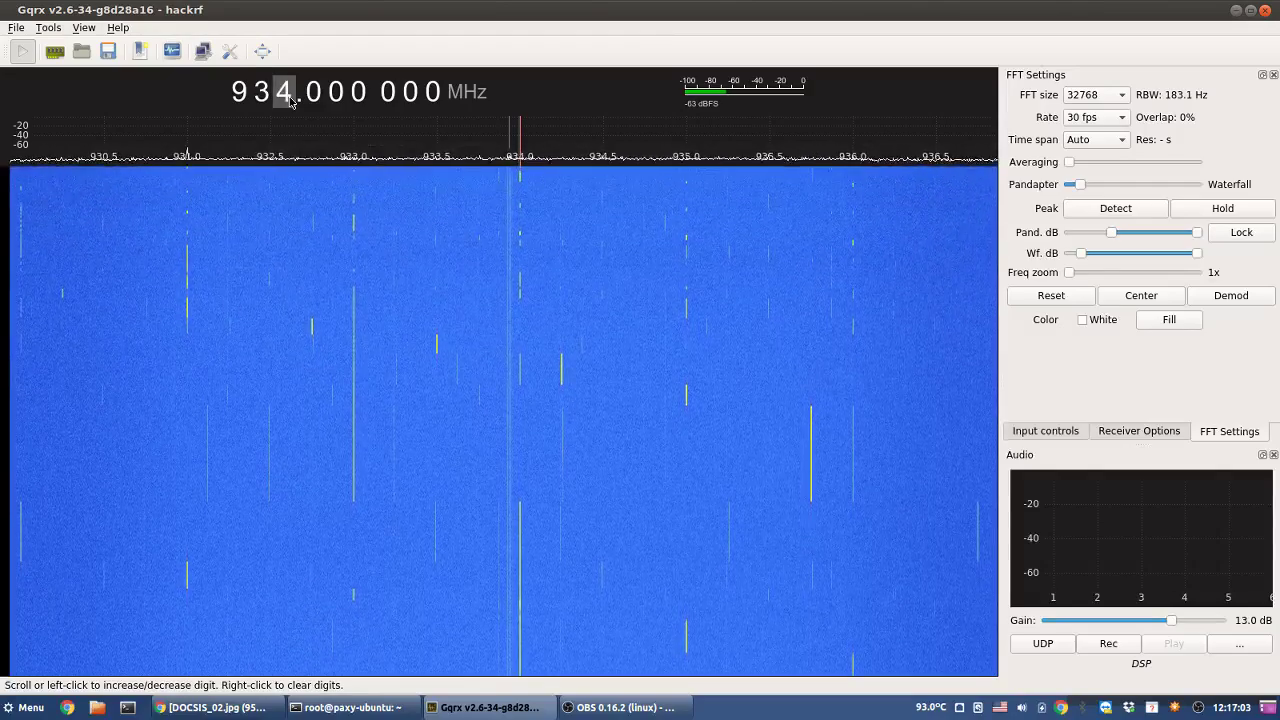
pyautogui.scroll(6, 291, 102)
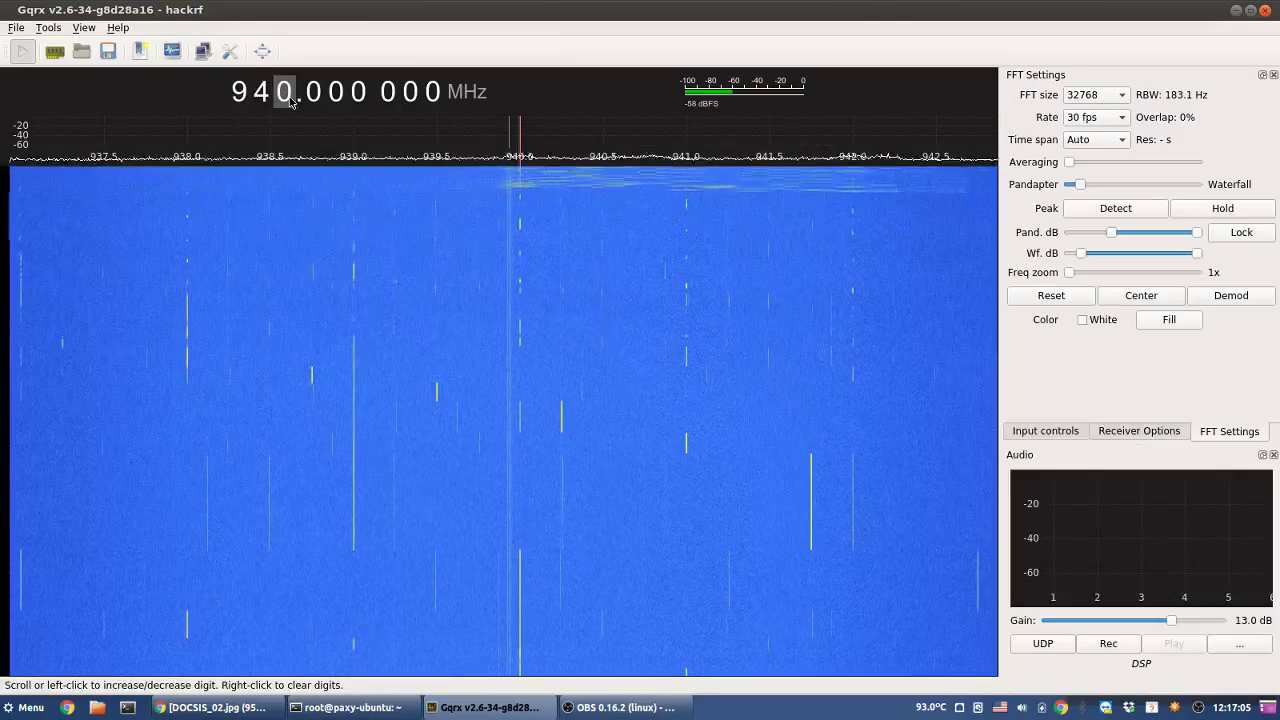
pyautogui.scroll(1, 291, 102)
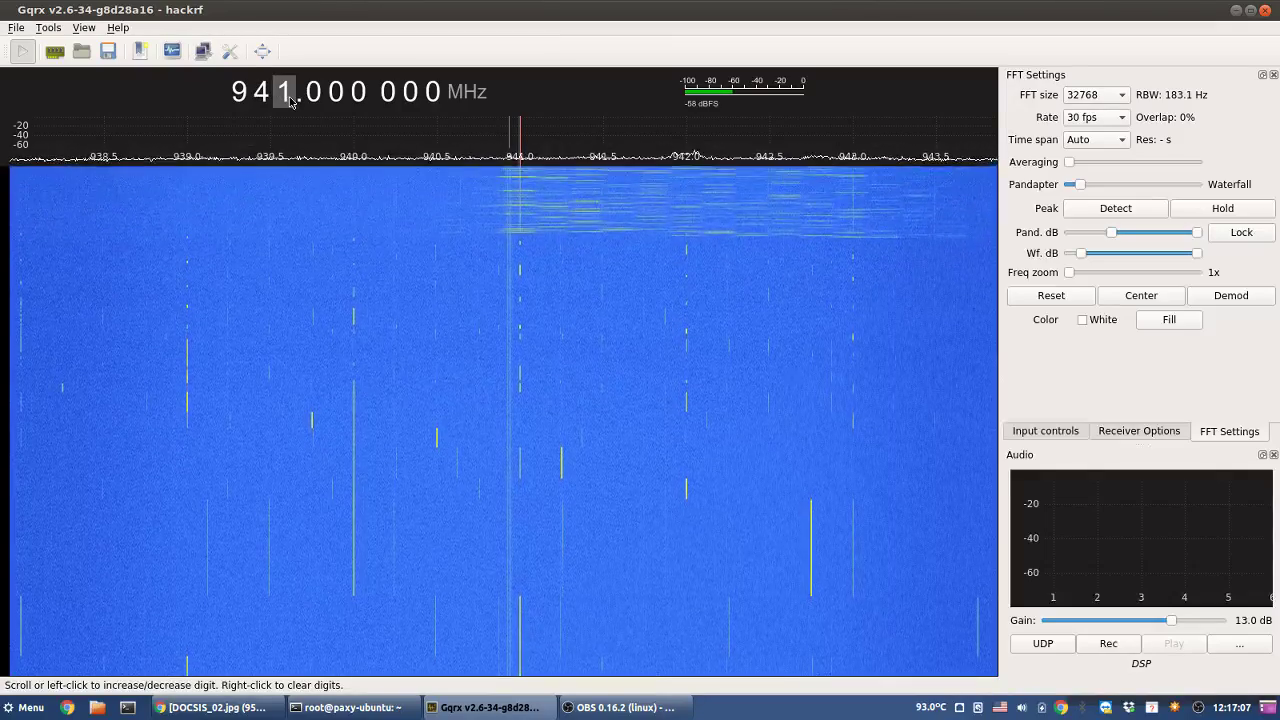
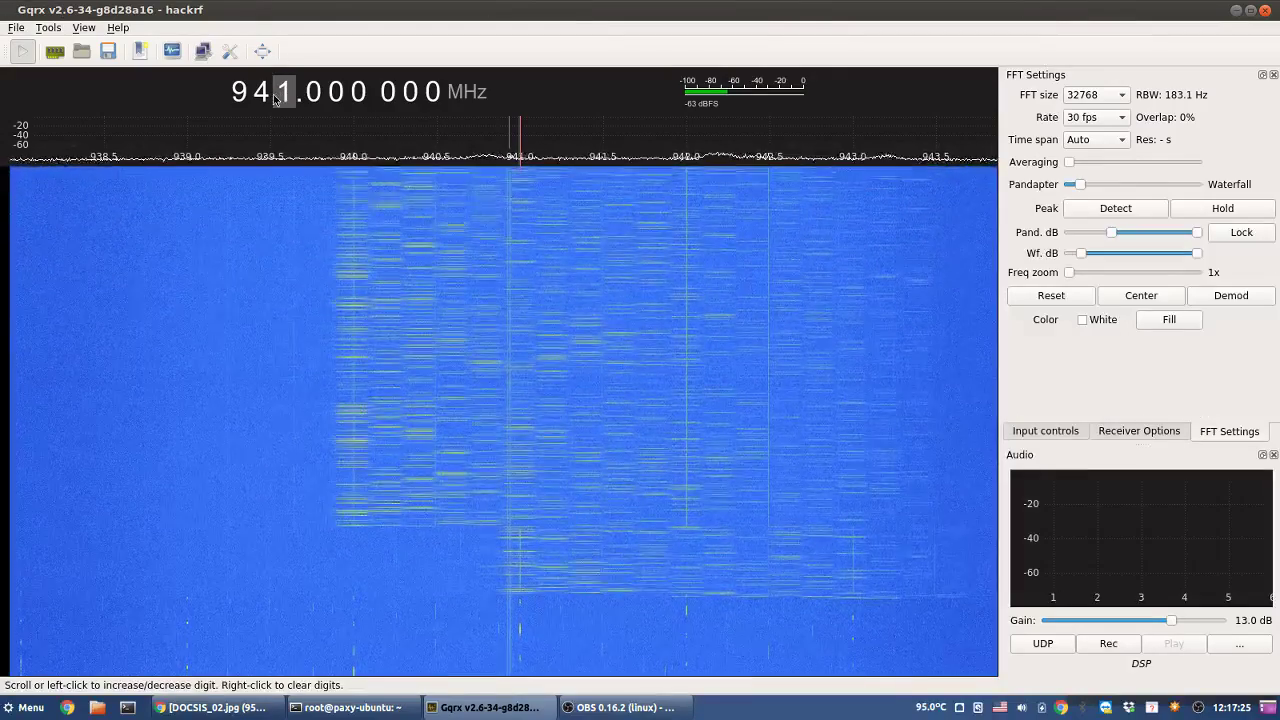
# - Step the tuned frequency from 941 MHz up to 1,200 MHz, then back down to 900 MHz
pyautogui.scroll(1, 285, 99)
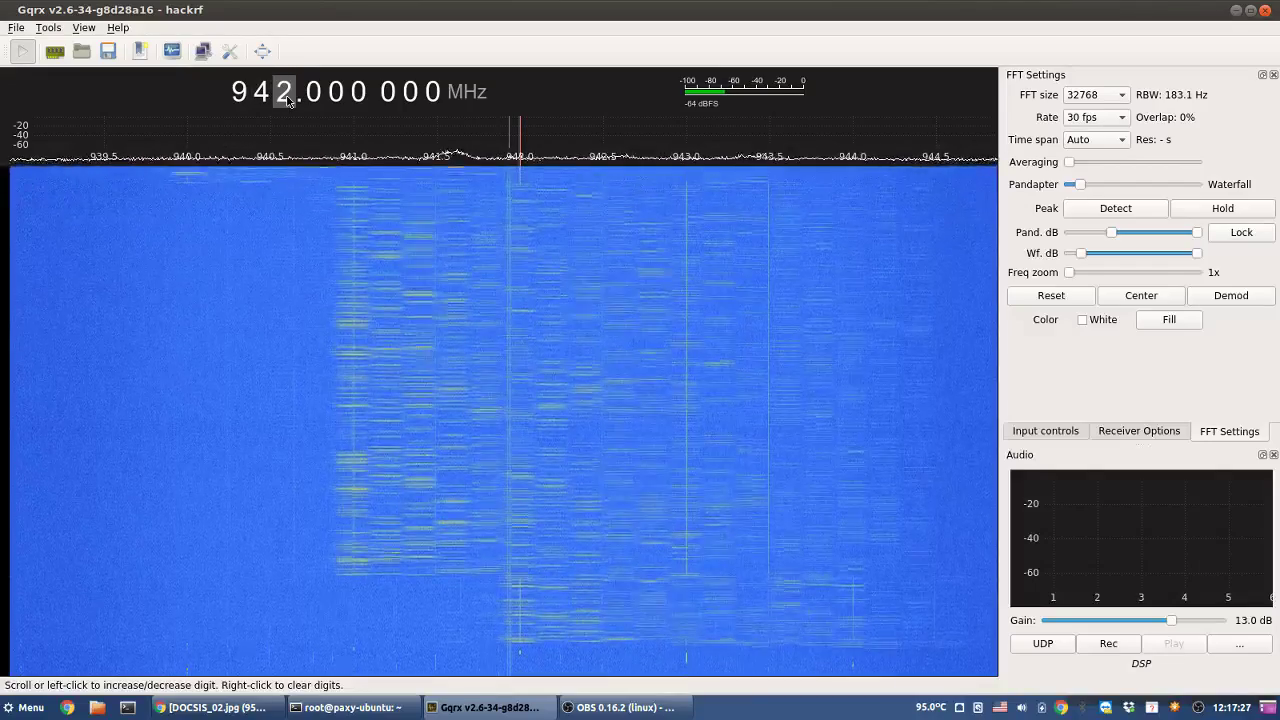
pyautogui.scroll(4, 286, 99)
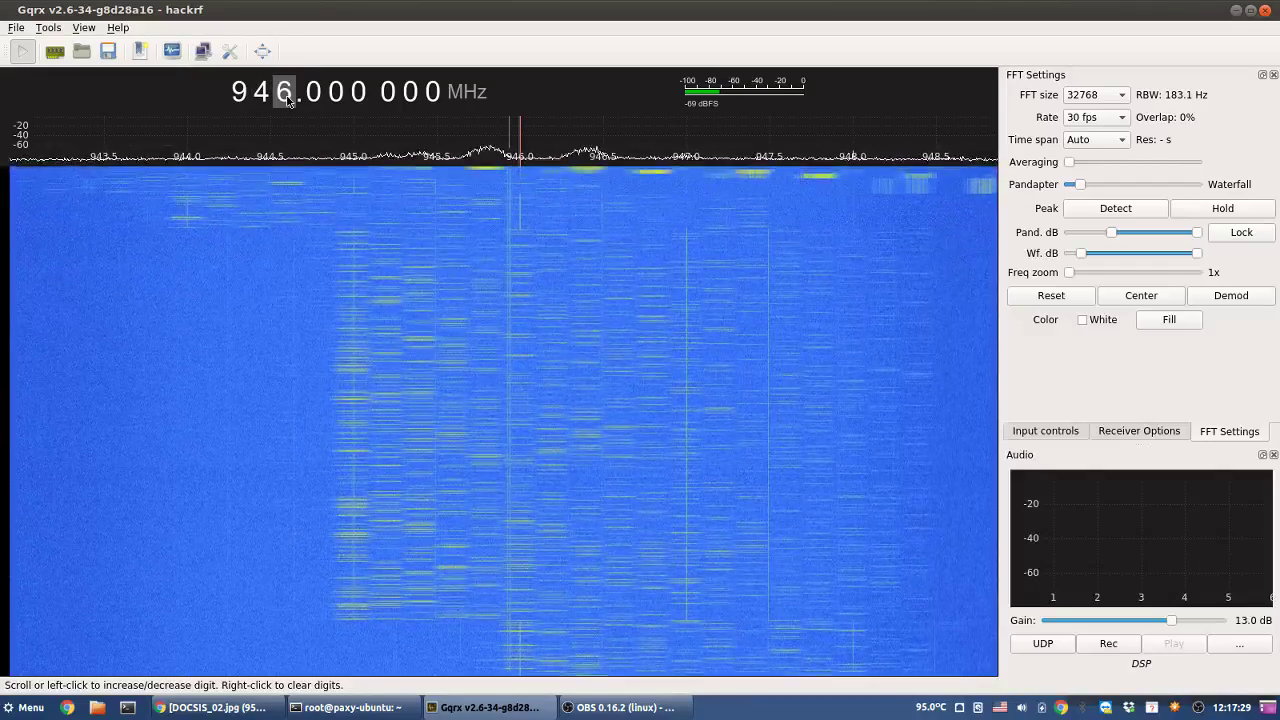
pyautogui.scroll(5, 286, 99)
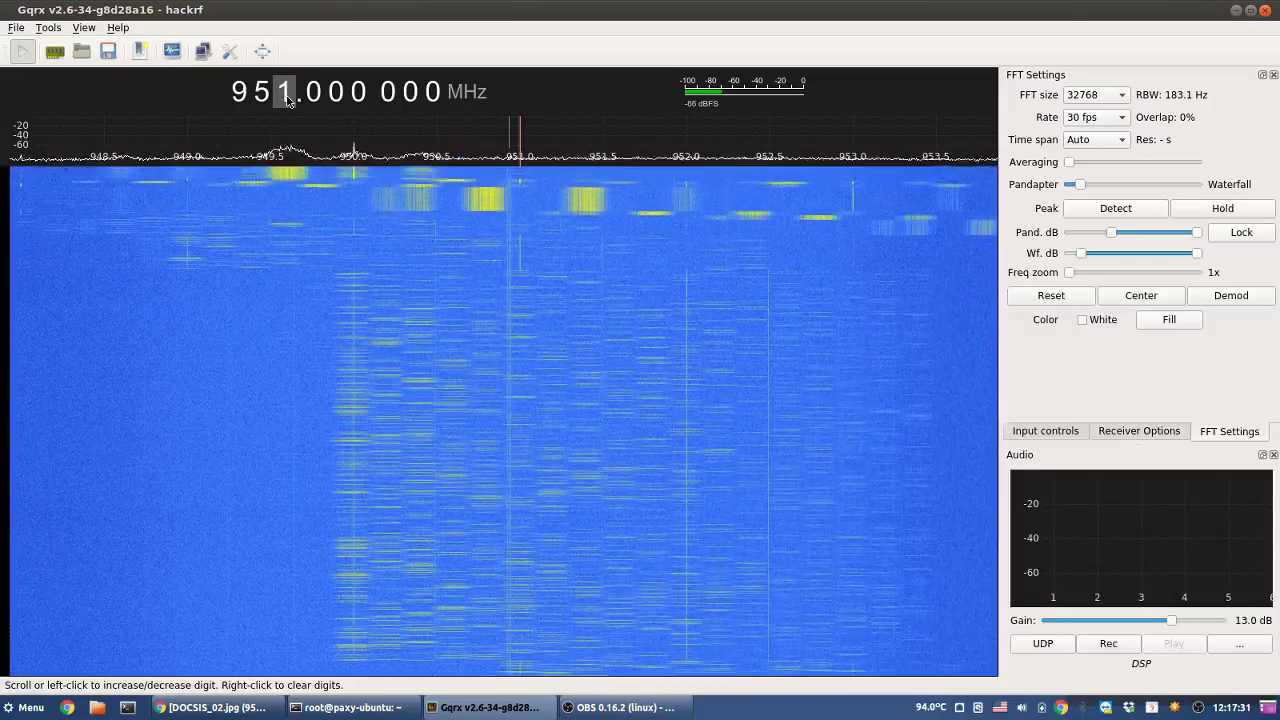
pyautogui.scroll(4, 286, 99)
pyautogui.scroll(1, 287, 101)
pyautogui.scroll(8, 287, 99)
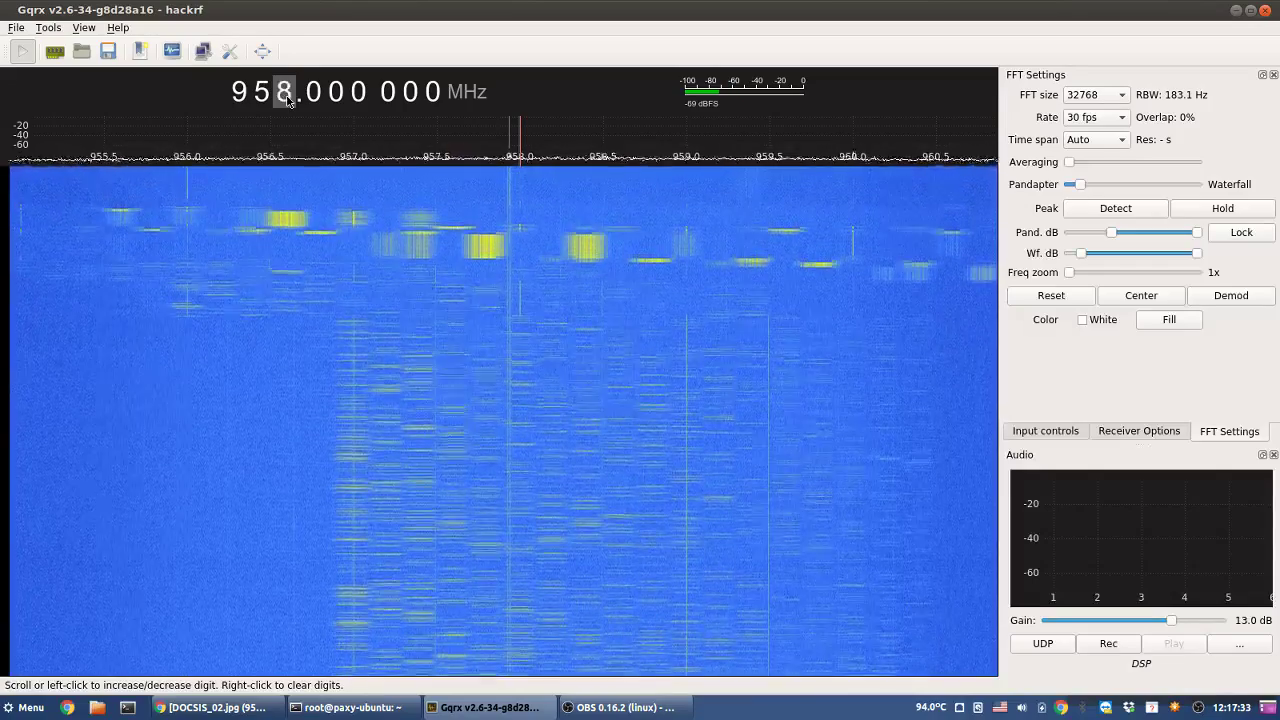
pyautogui.scroll(4, 287, 99)
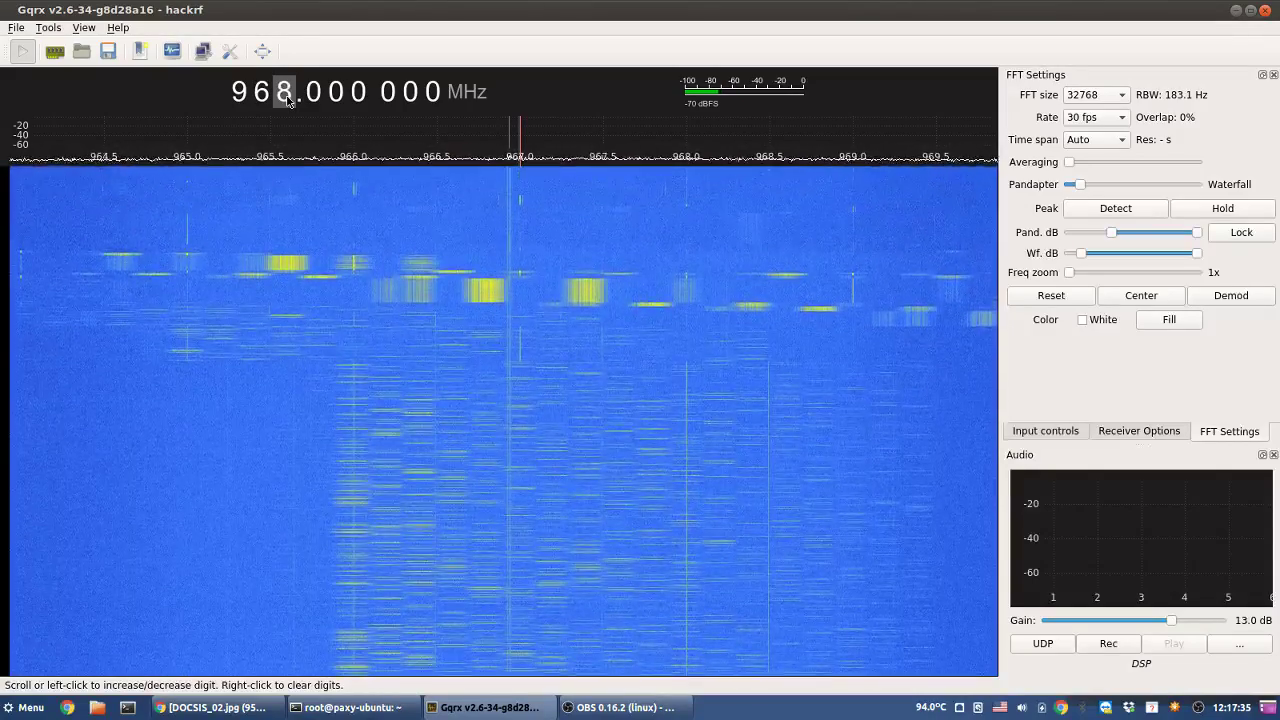
pyautogui.scroll(3, 287, 99)
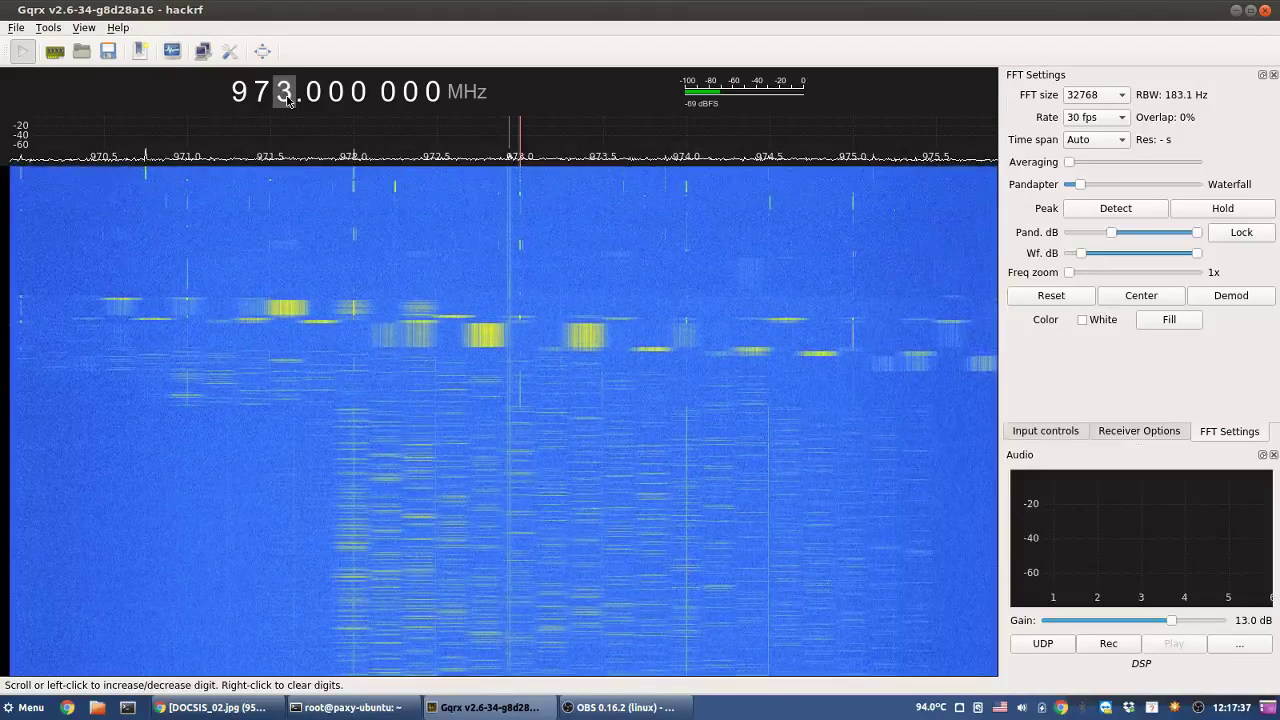
pyautogui.scroll(-1, 287, 99)
pyautogui.scroll(4, 287, 99)
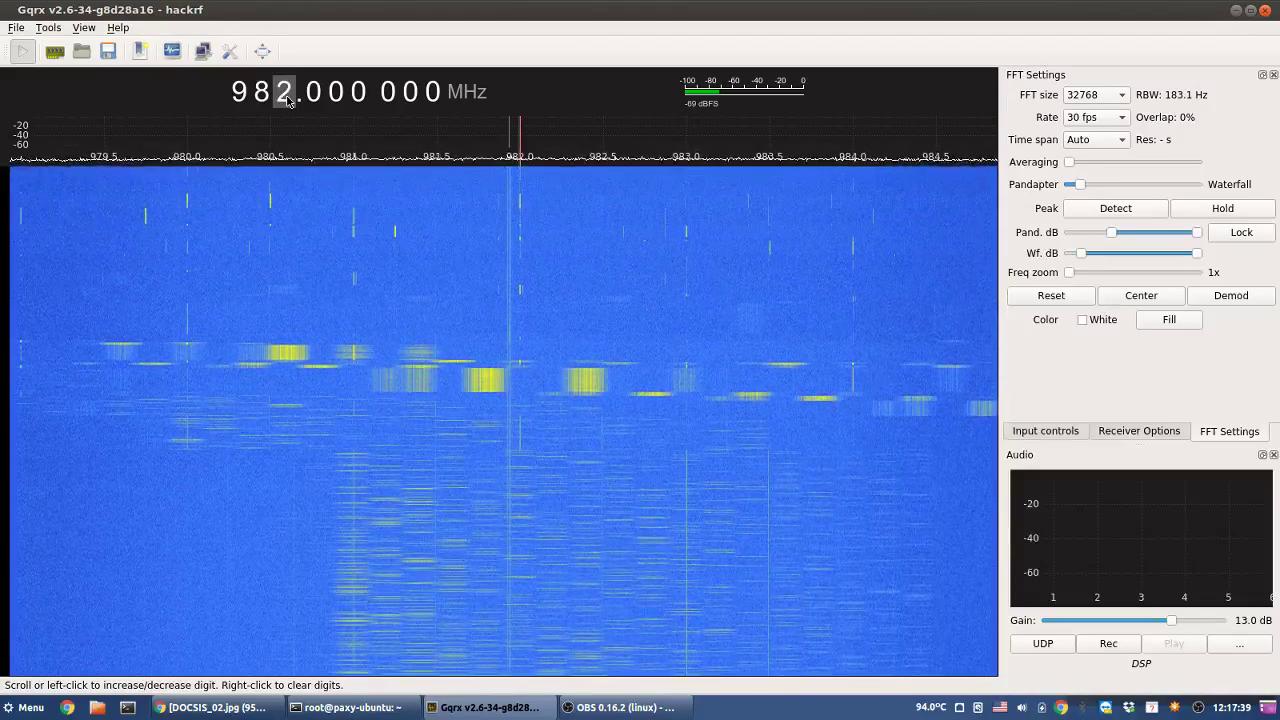
pyautogui.scroll(2, 287, 99)
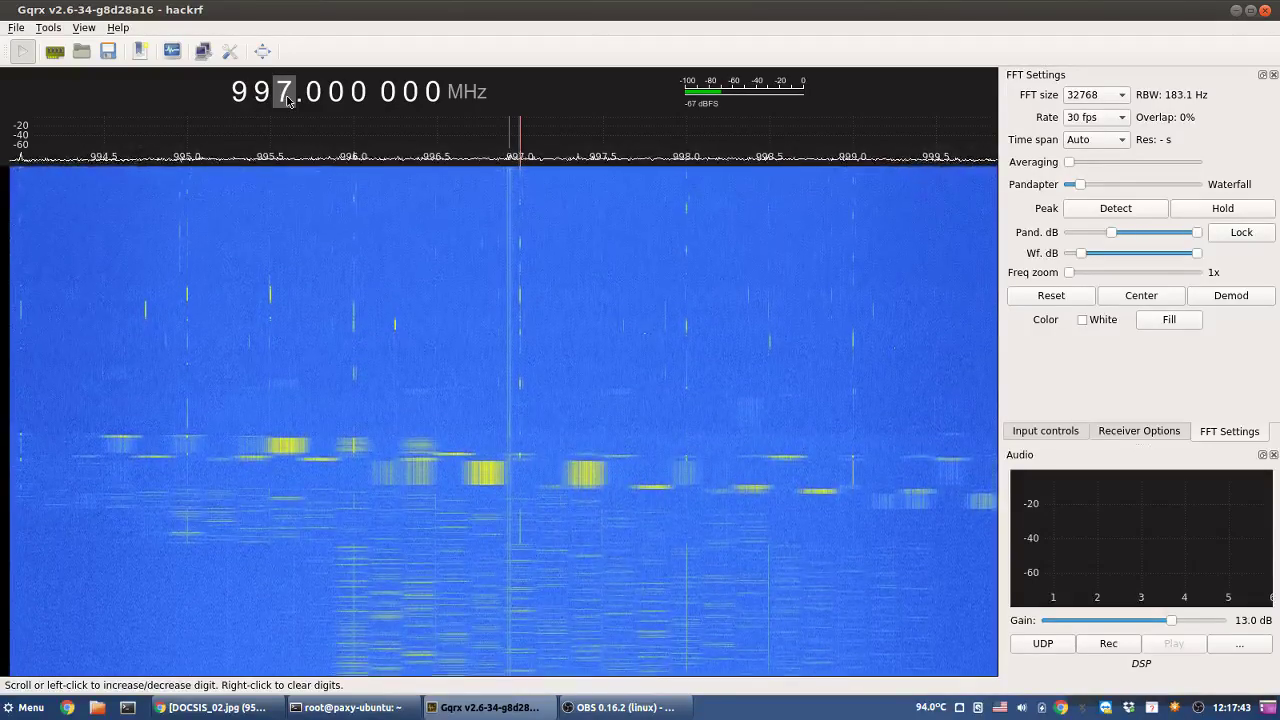
pyautogui.scroll(4, 287, 99)
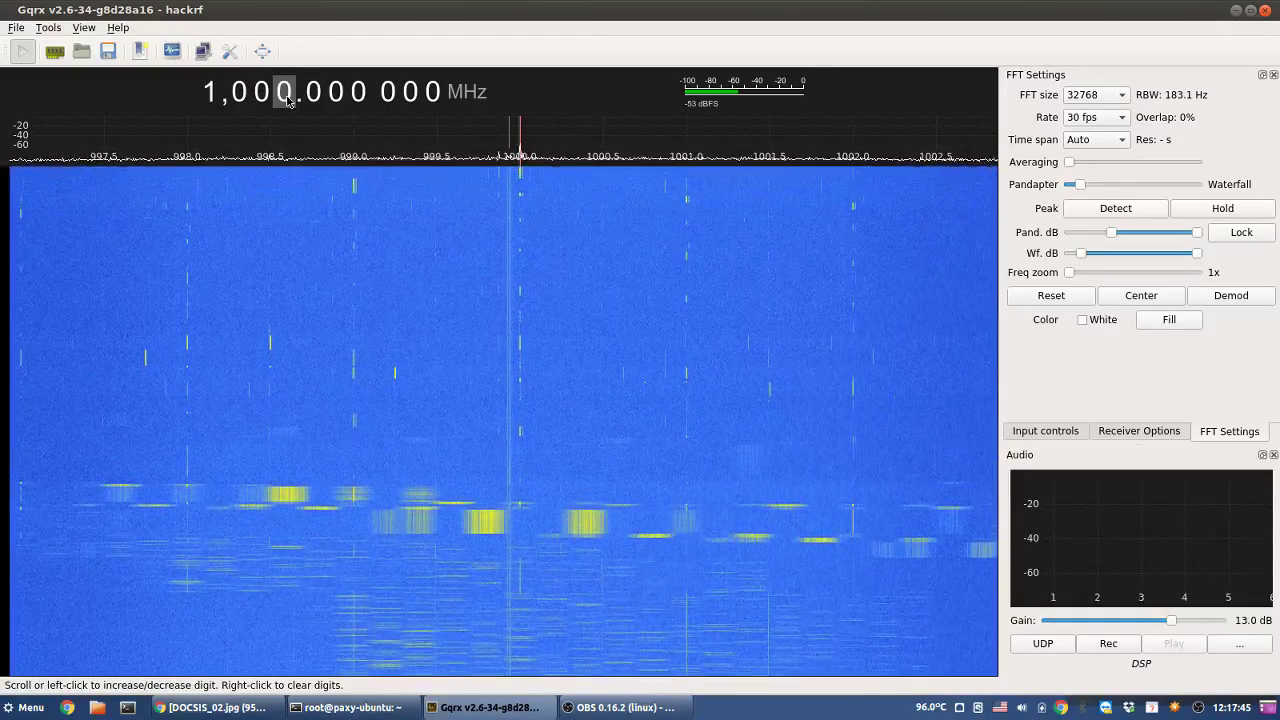
pyautogui.scroll(1, 287, 99)
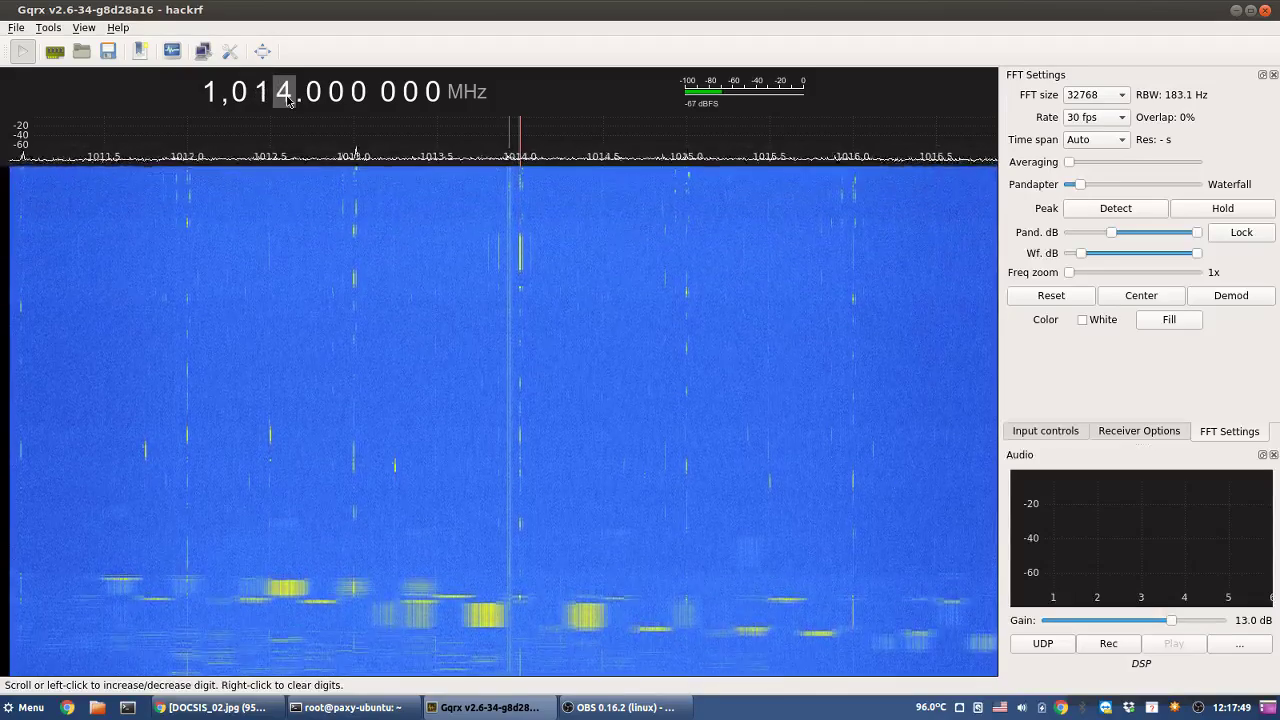
pyautogui.scroll(2, 287, 99)
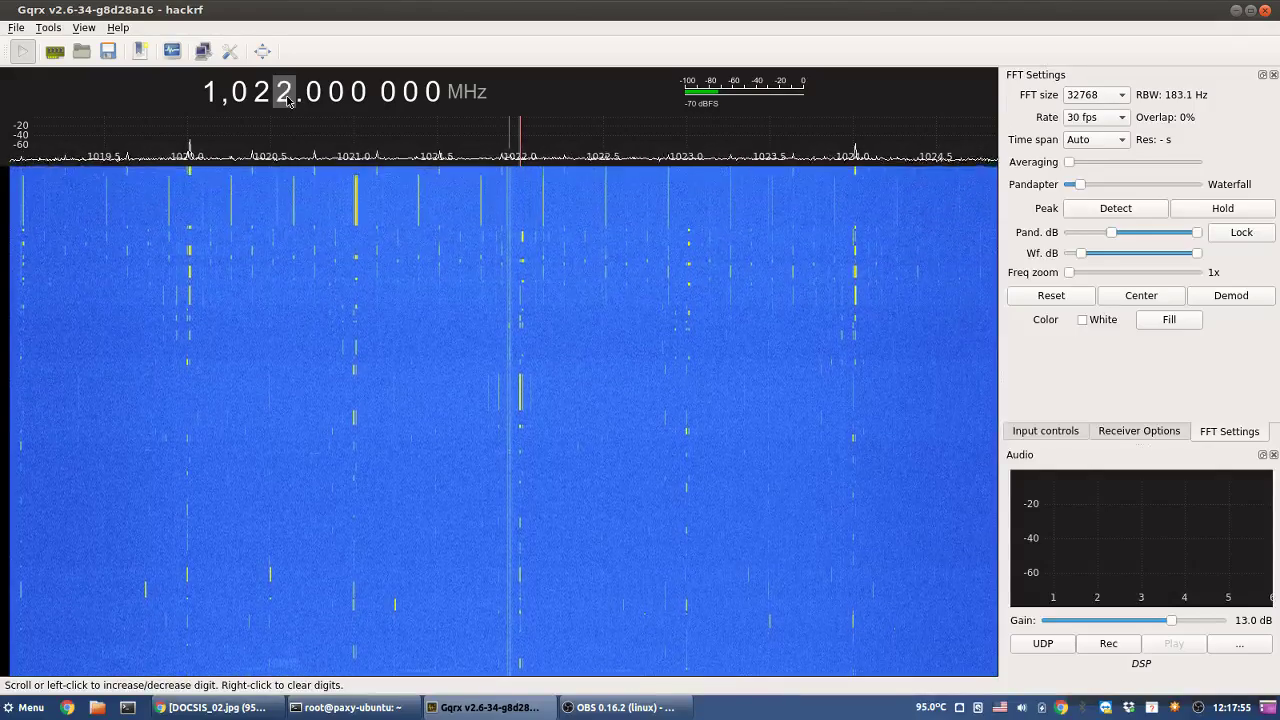
pyautogui.scroll(2, 287, 99)
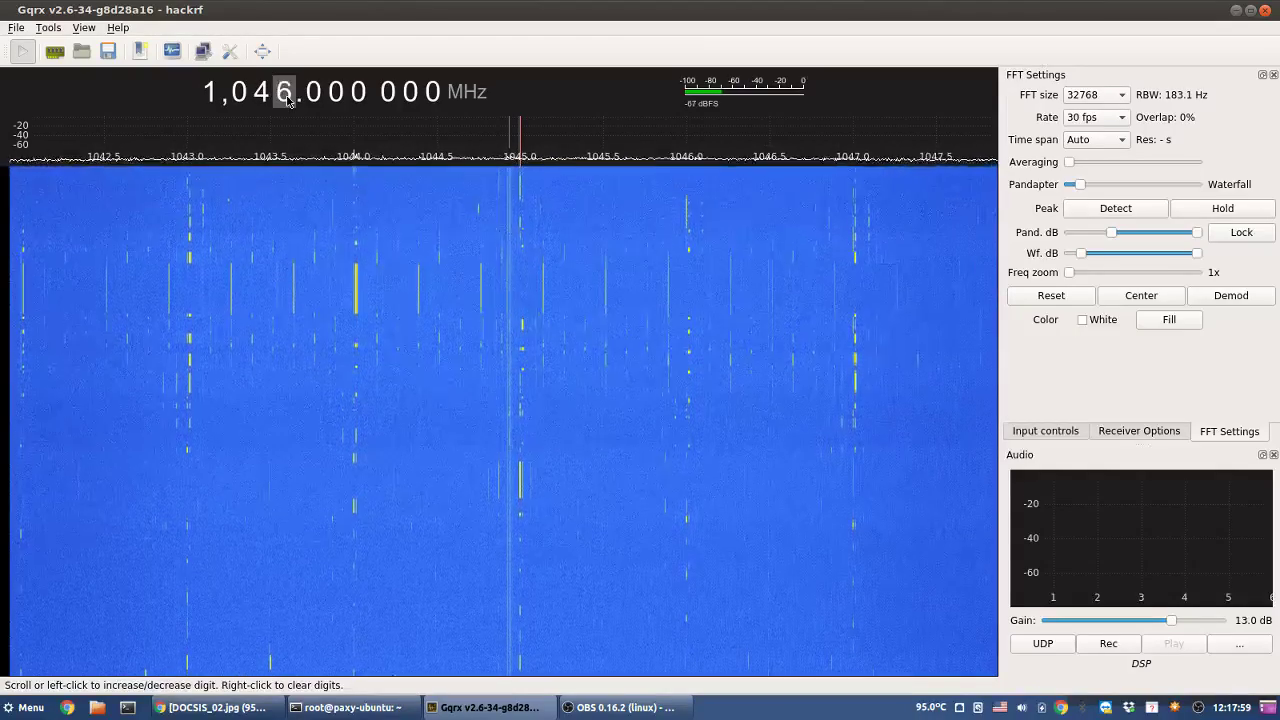
pyautogui.scroll(8, 287, 99)
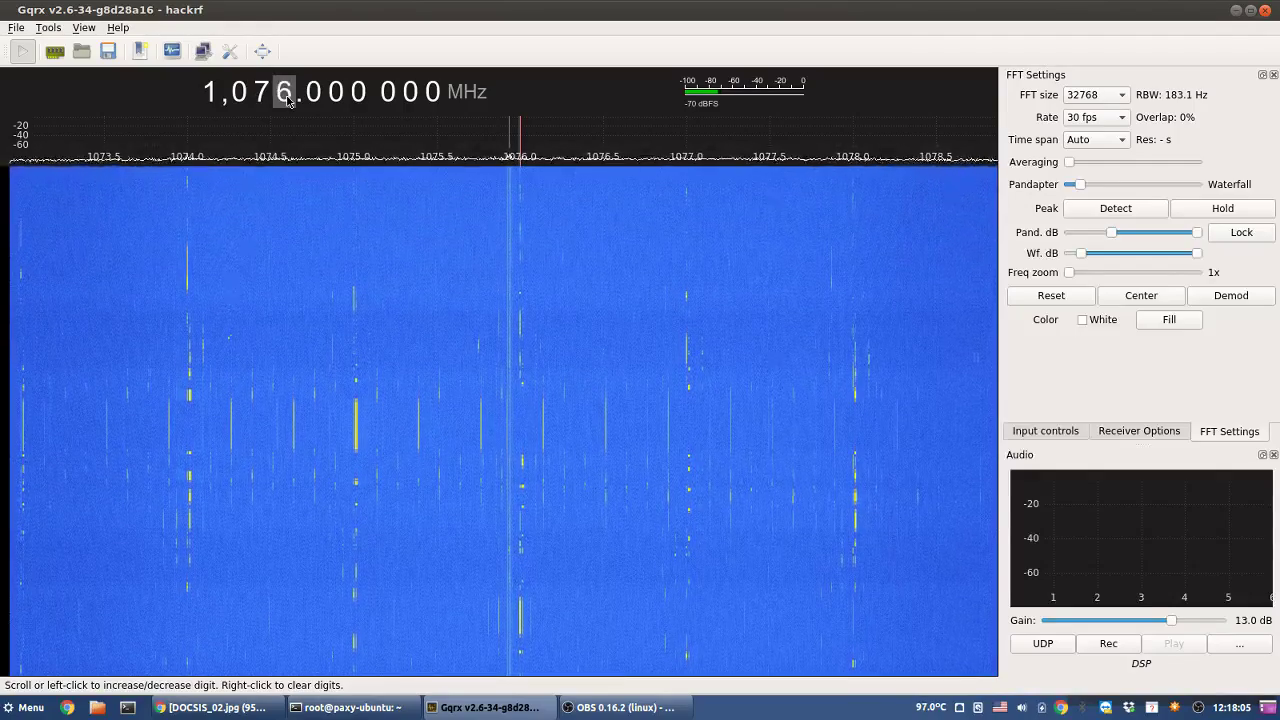
pyautogui.scroll(3, 287, 99)
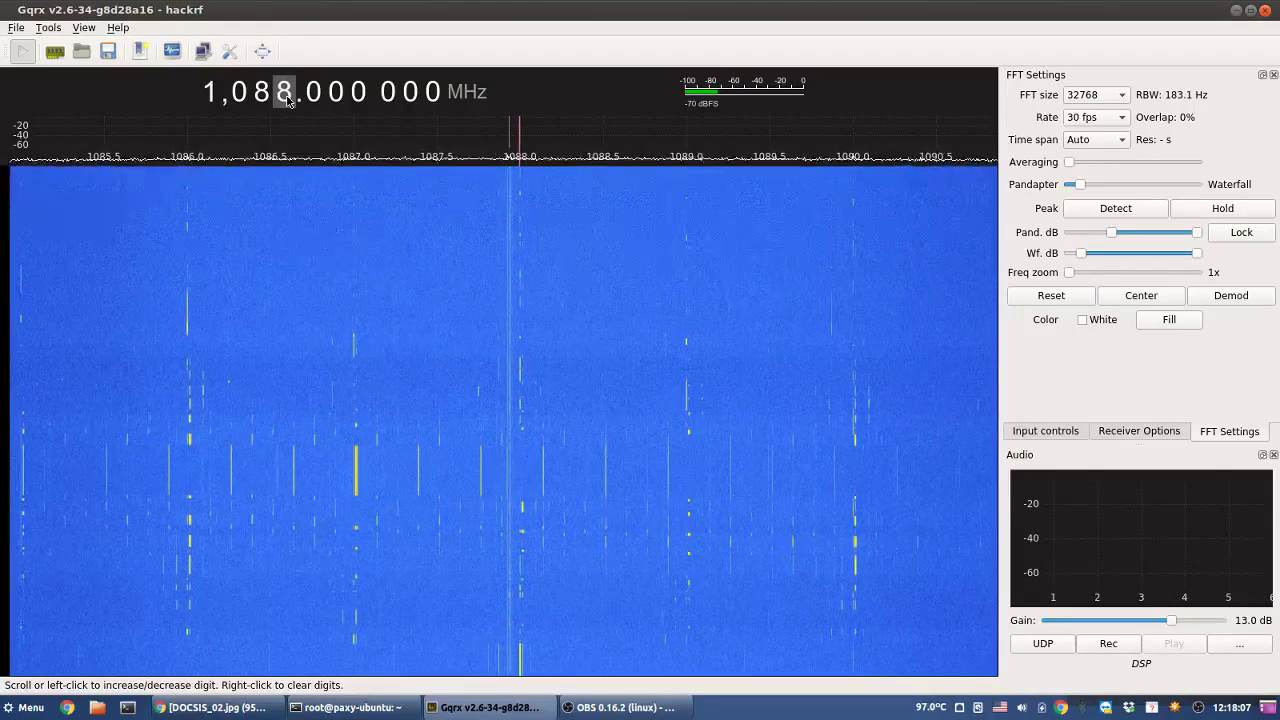
pyautogui.scroll(4, 287, 99)
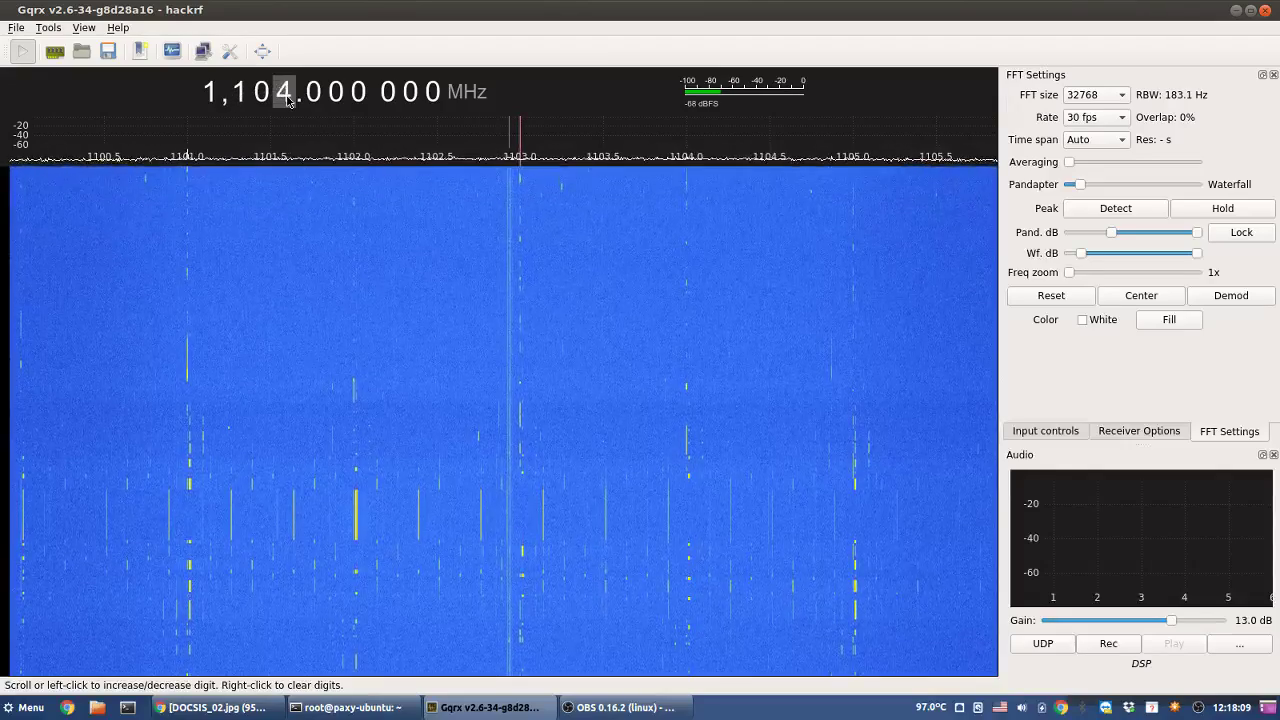
pyautogui.scroll(4, 287, 99)
pyautogui.scroll(5, 287, 99)
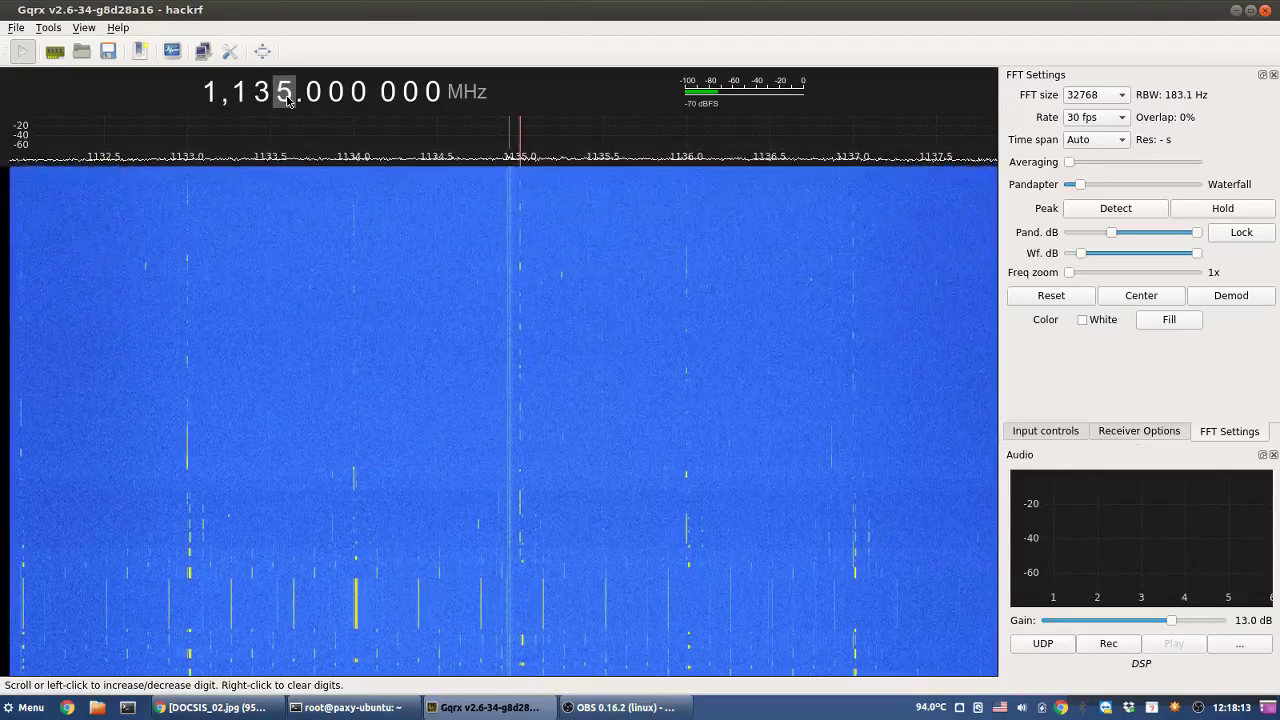
pyautogui.scroll(4, 287, 99)
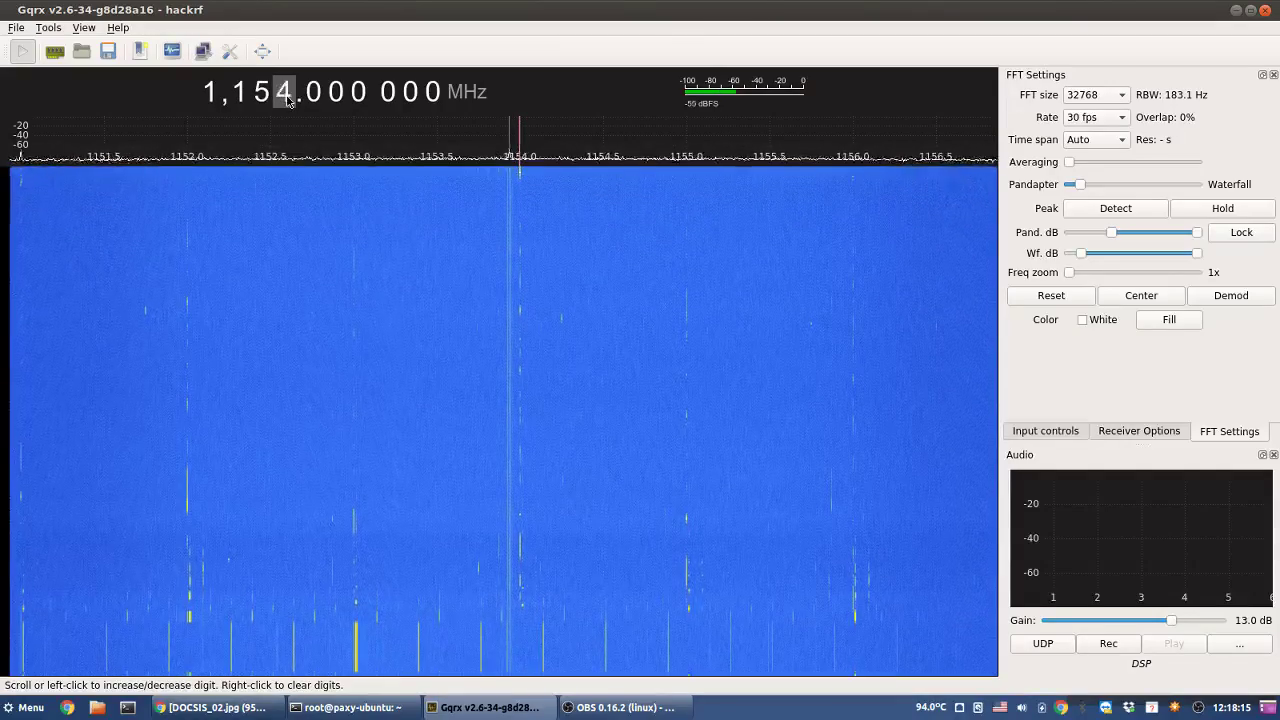
pyautogui.scroll(5, 287, 99)
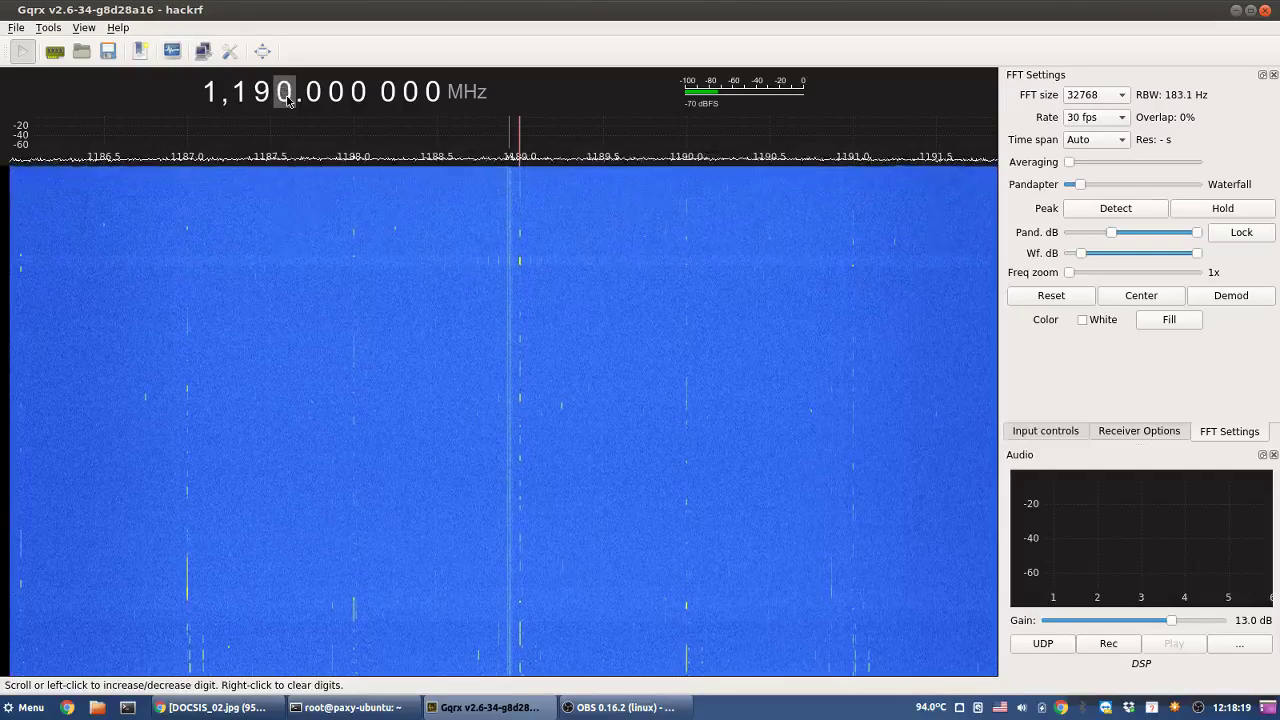
pyautogui.scroll(3, 287, 99)
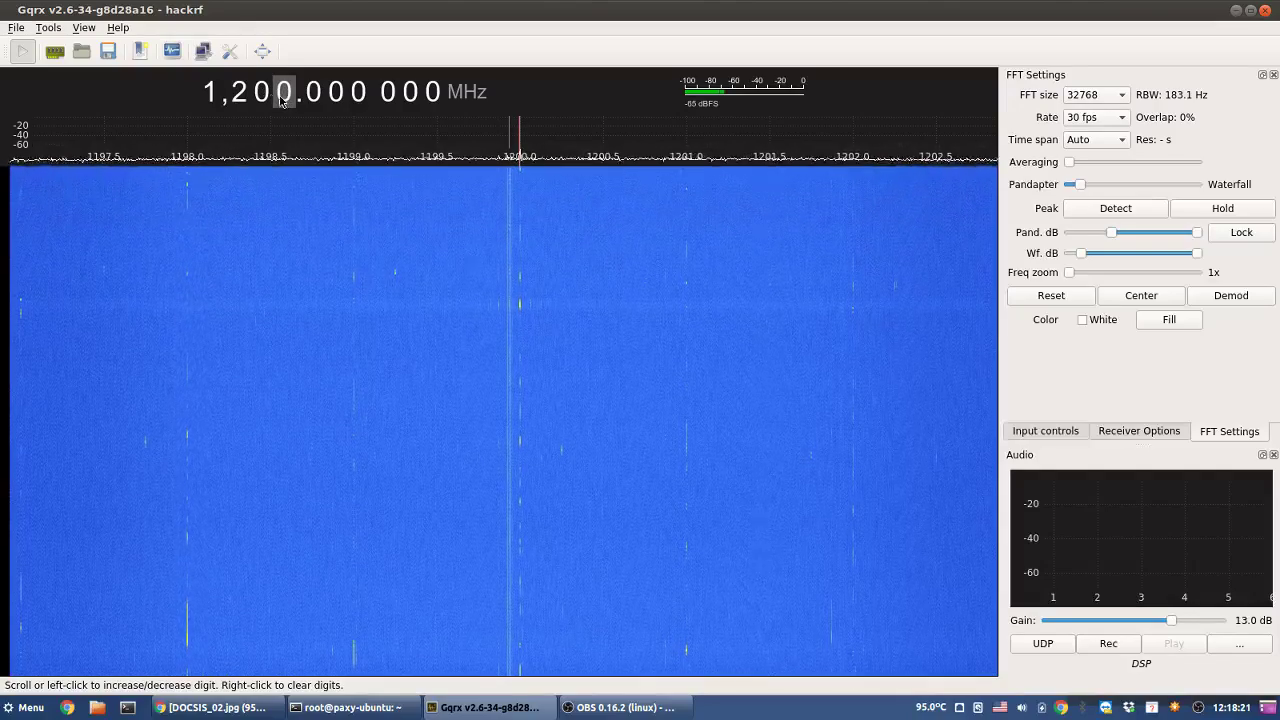
pyautogui.scroll(-3, 246, 100)
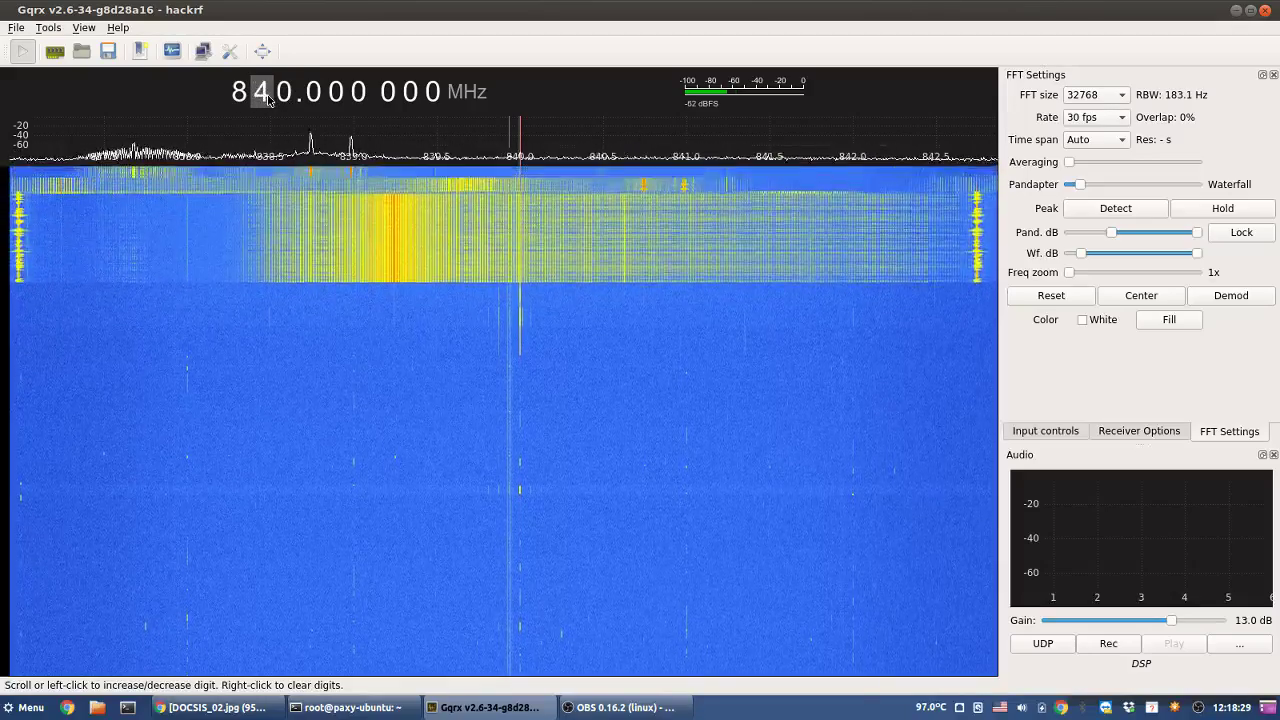
# - Step the tuning down from 900 MHz through 882, 860 and 800 MHz to 790 MHz
pyautogui.scroll(1, 268, 100)
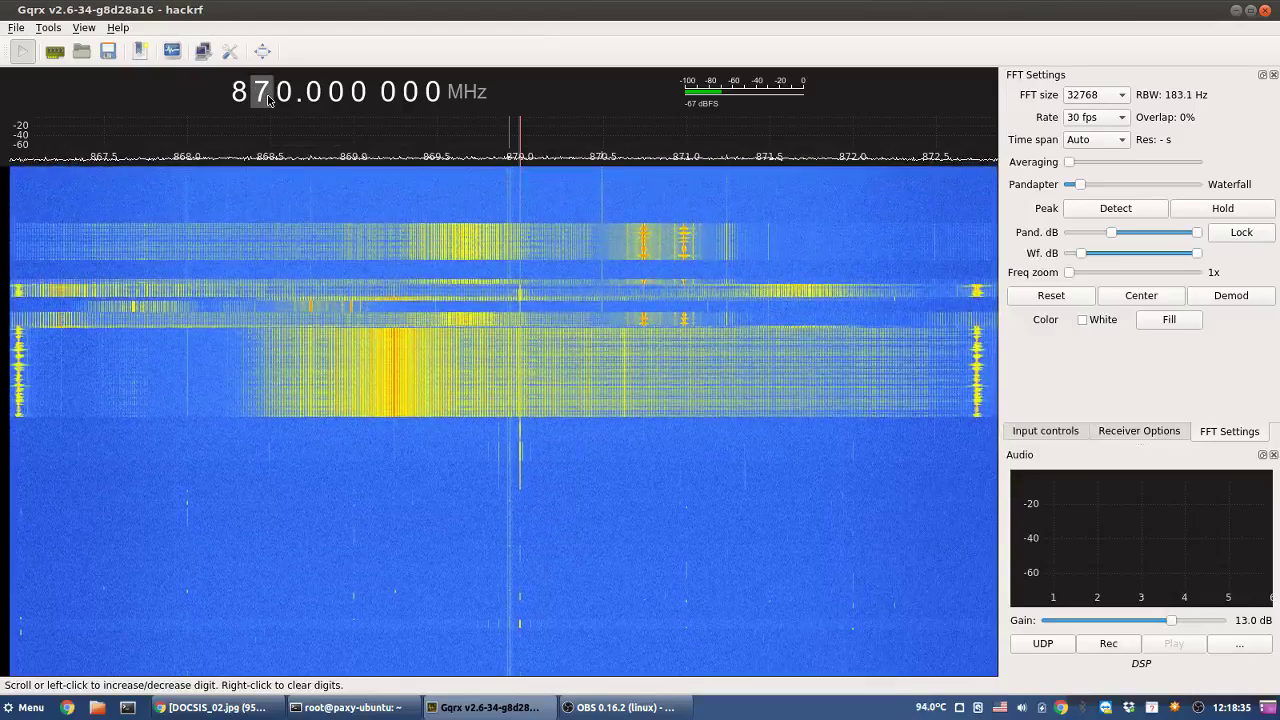
pyautogui.scroll(12, 285, 100)
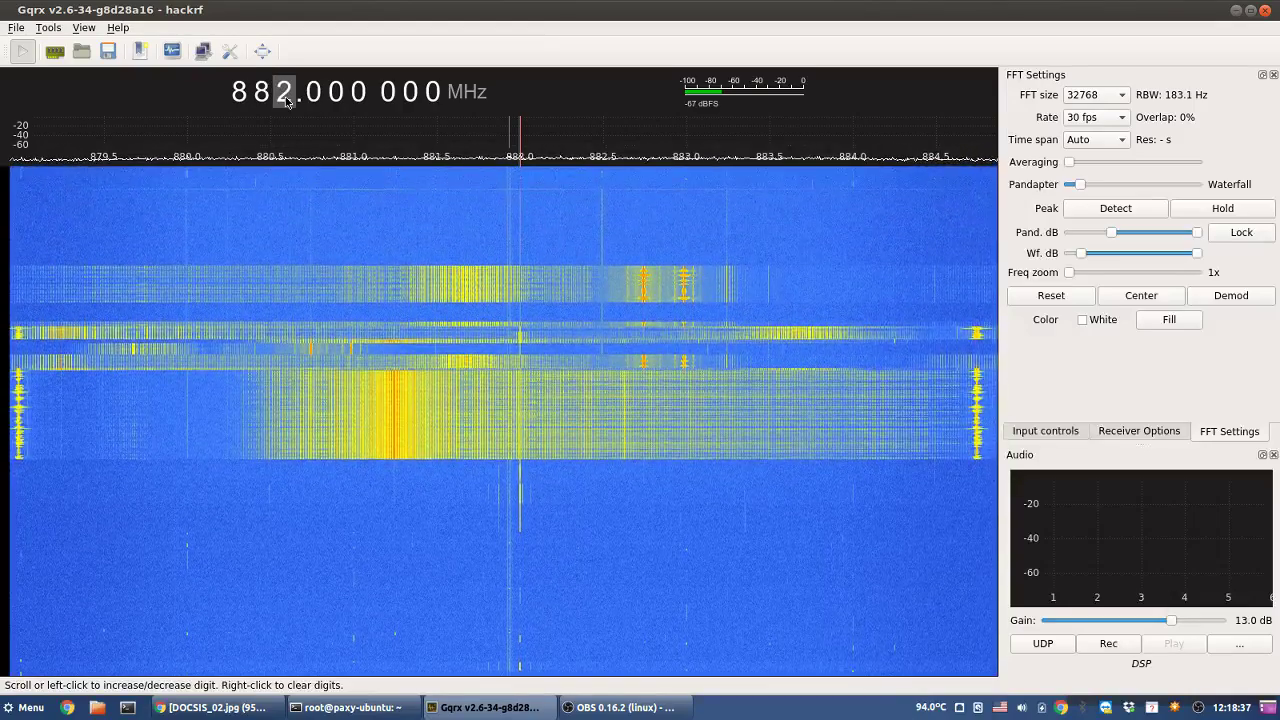
pyautogui.scroll(3, 286, 101)
pyautogui.scroll(-10, 286, 101)
pyautogui.scroll(-2, 286, 101)
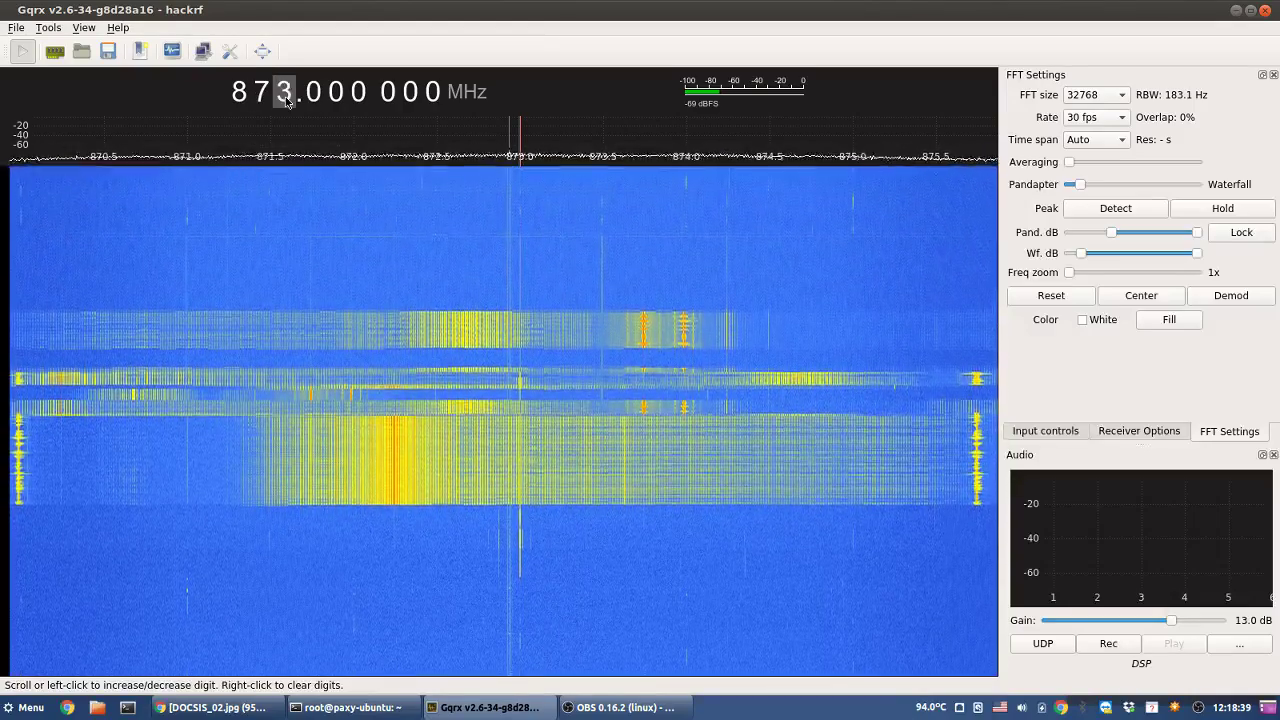
pyautogui.scroll(-3, 286, 101)
pyautogui.scroll(-5, 286, 101)
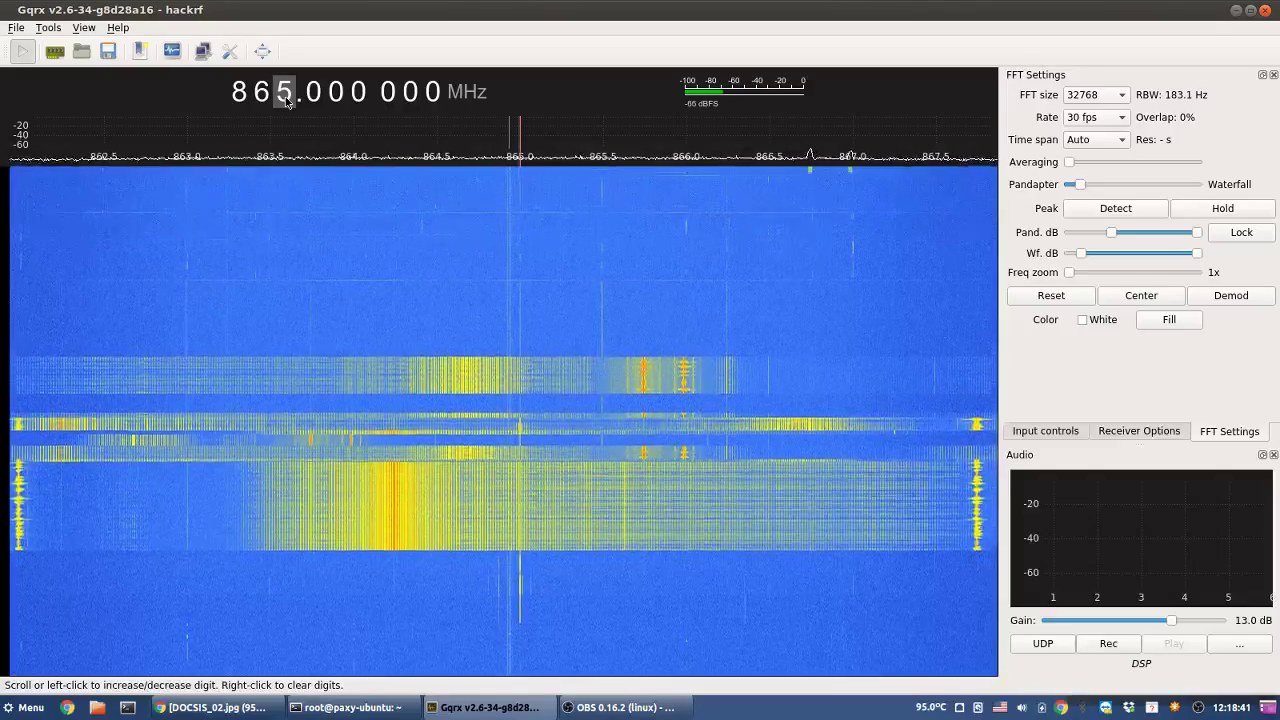
pyautogui.scroll(4, 286, 101)
pyautogui.scroll(-9, 286, 101)
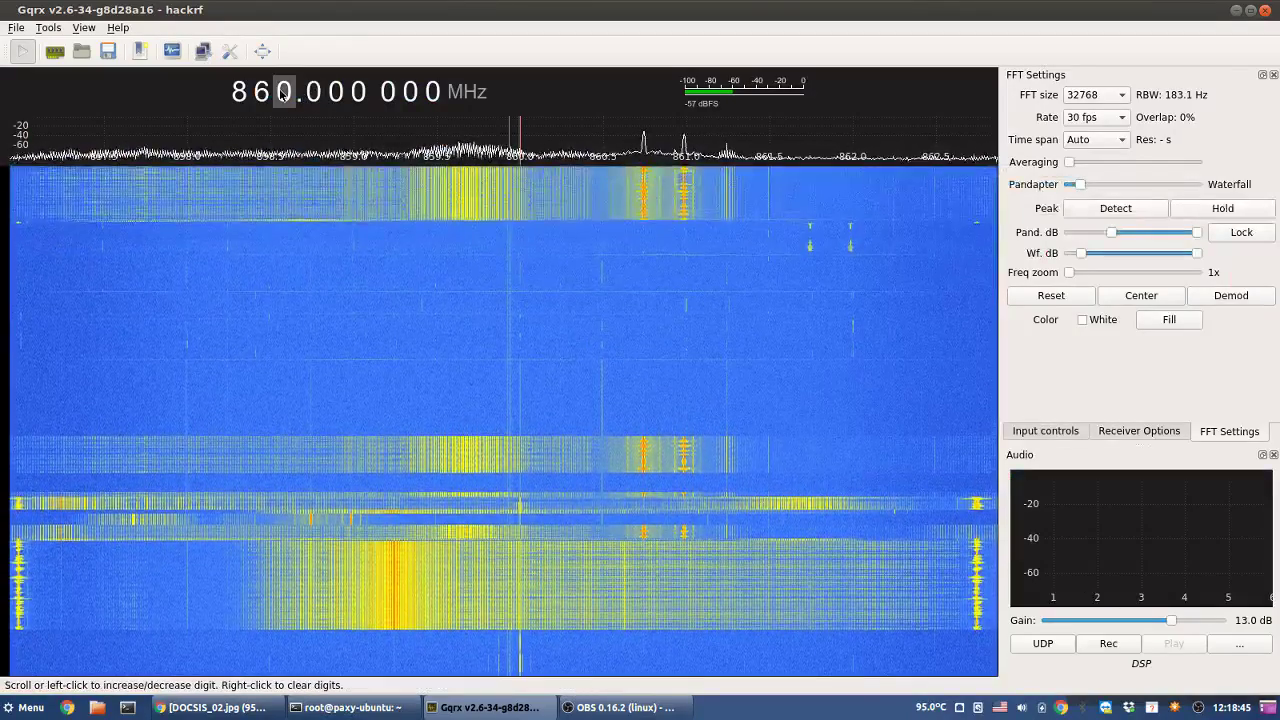
pyautogui.scroll(-1, 262, 97)
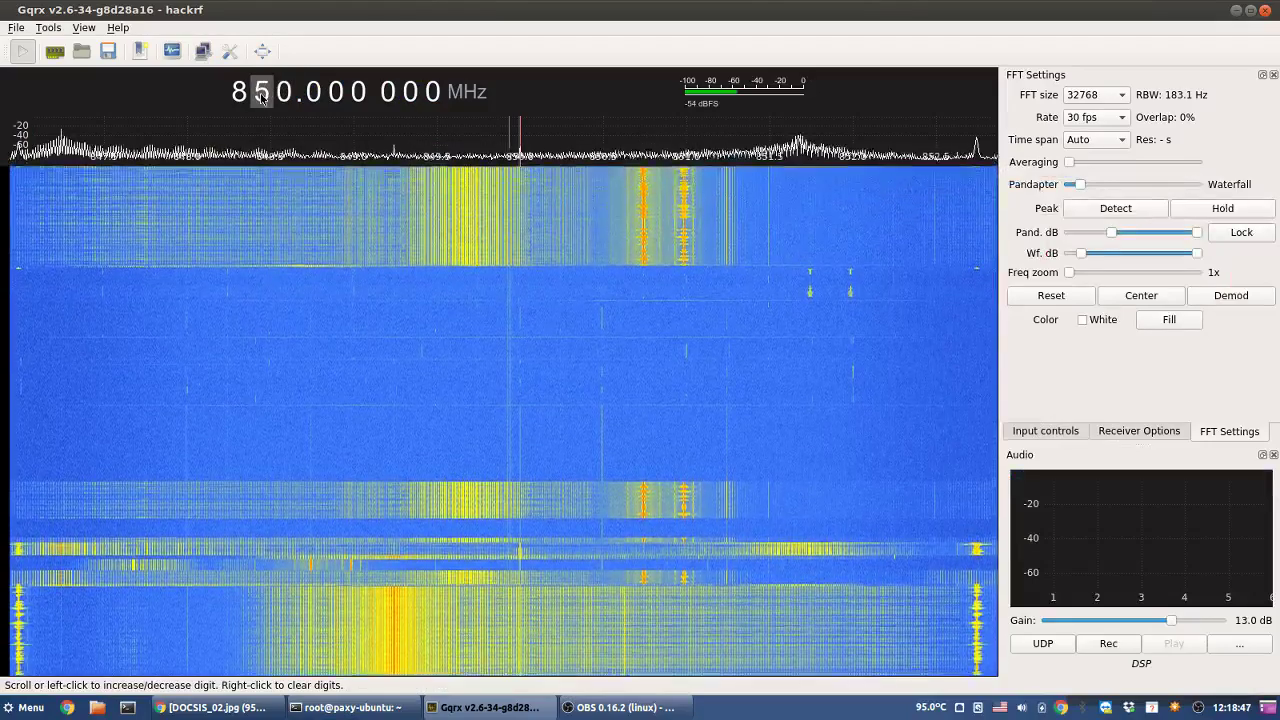
pyautogui.scroll(-9, 262, 97)
pyautogui.scroll(2, 262, 97)
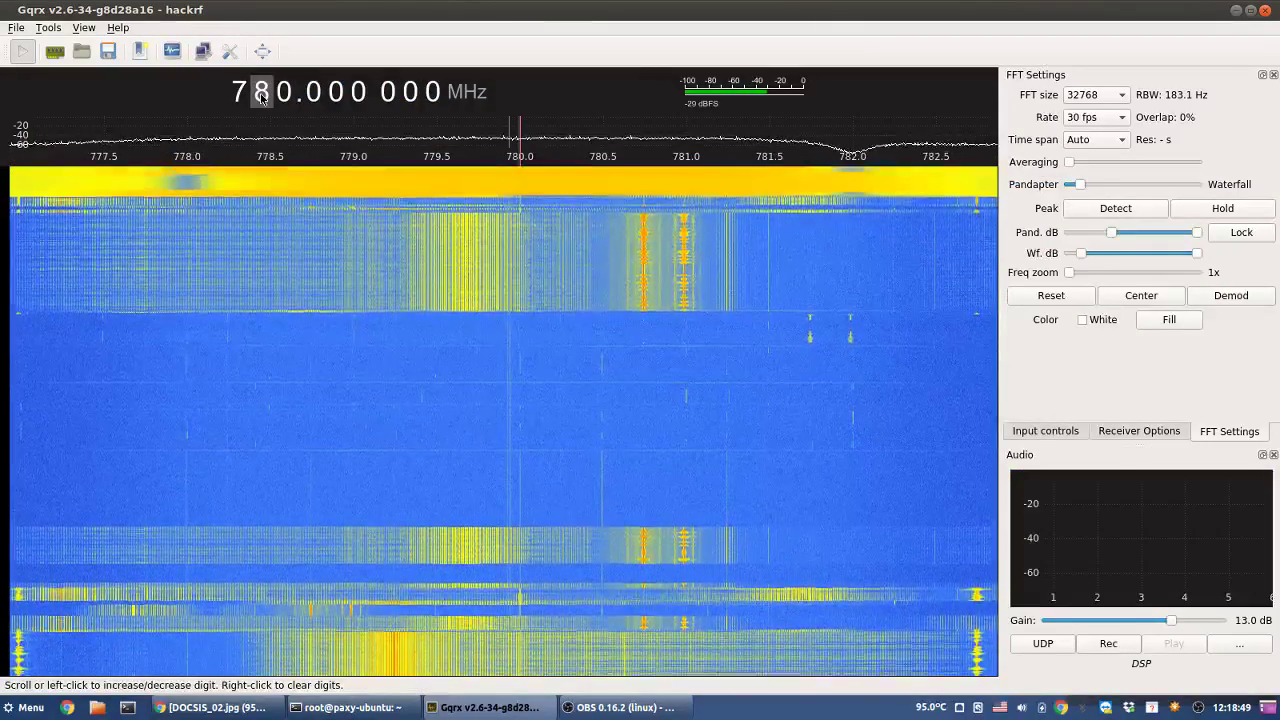
pyautogui.scroll(3, 262, 97)
pyautogui.scroll(-1, 262, 97)
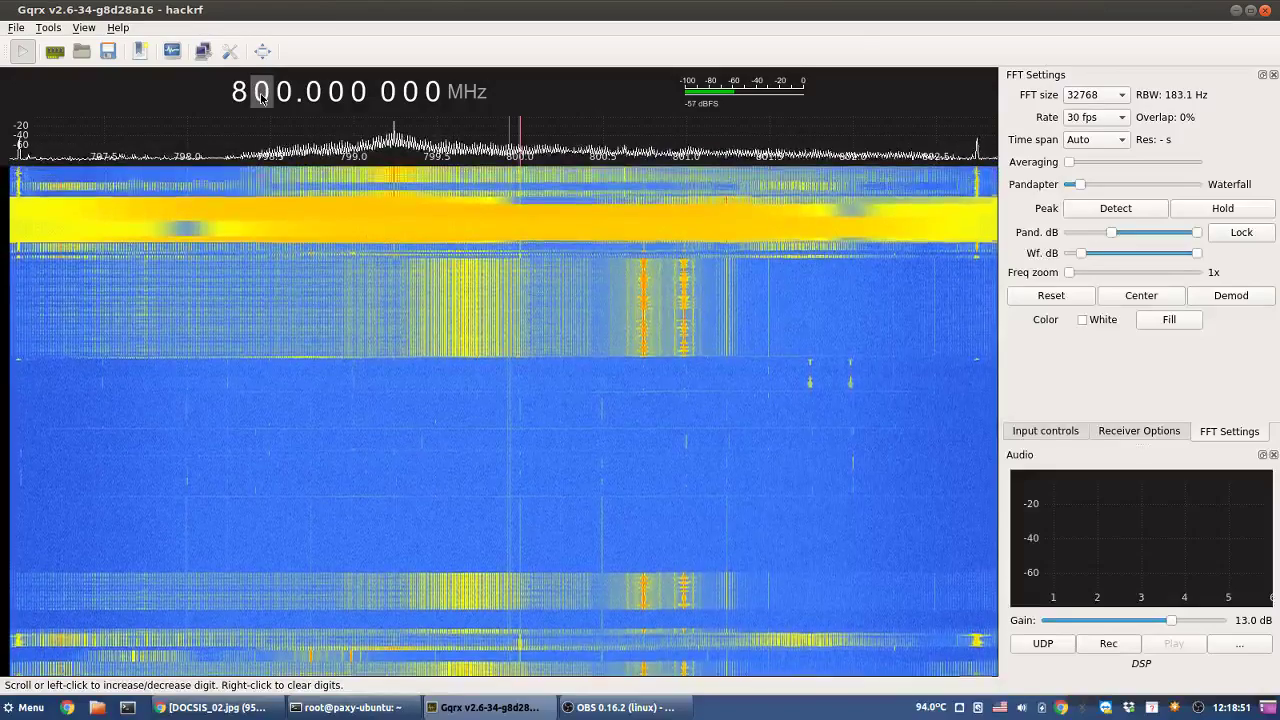
pyautogui.scroll(-1, 262, 97)
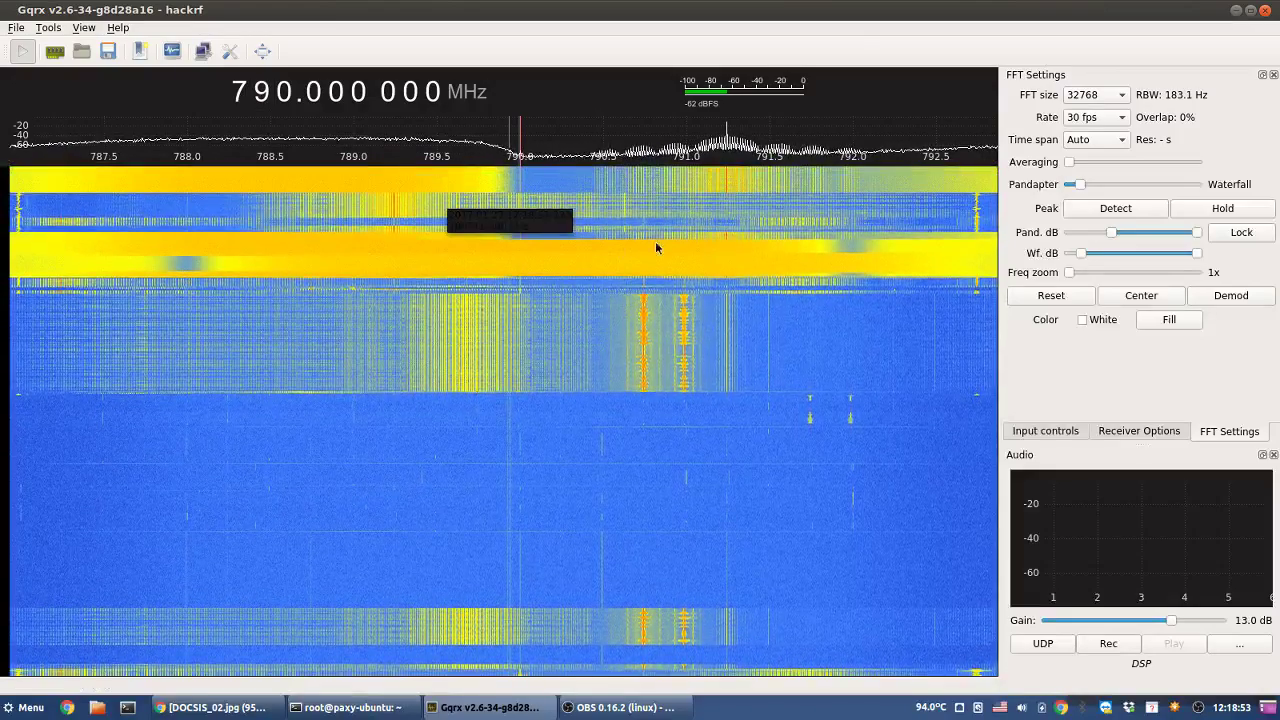
# - Tune onto the signal peak at 791.288 MHz, then step the frequency down toward 530 MHz
pyautogui.click(820, 220)
pyautogui.click(731, 214)
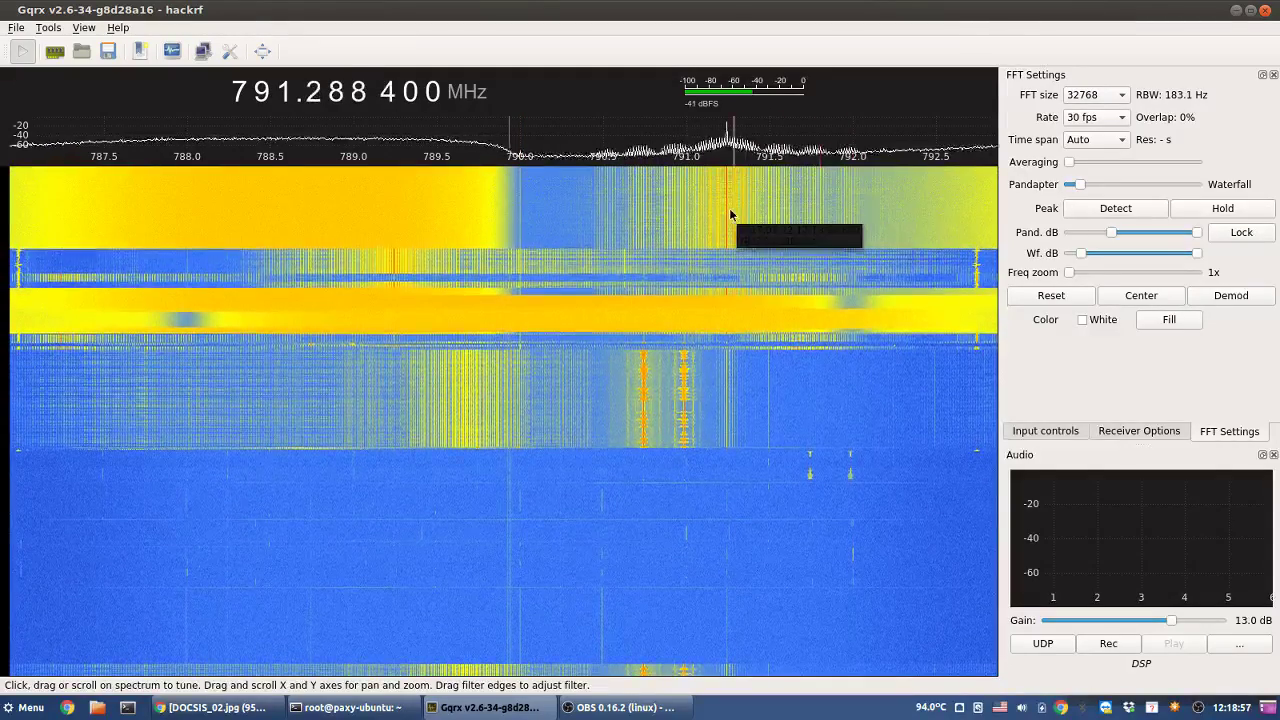
pyautogui.scroll(1, 282, 93)
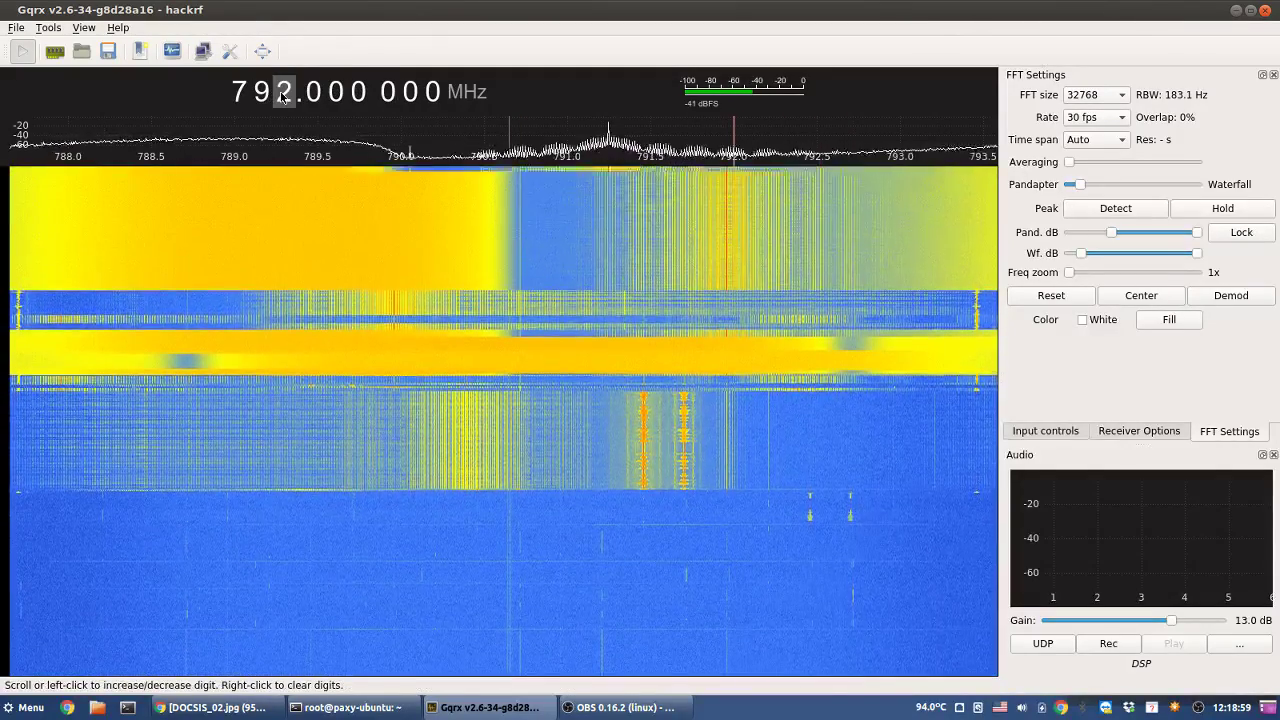
pyautogui.scroll(2, 282, 93)
pyautogui.scroll(3, 282, 93)
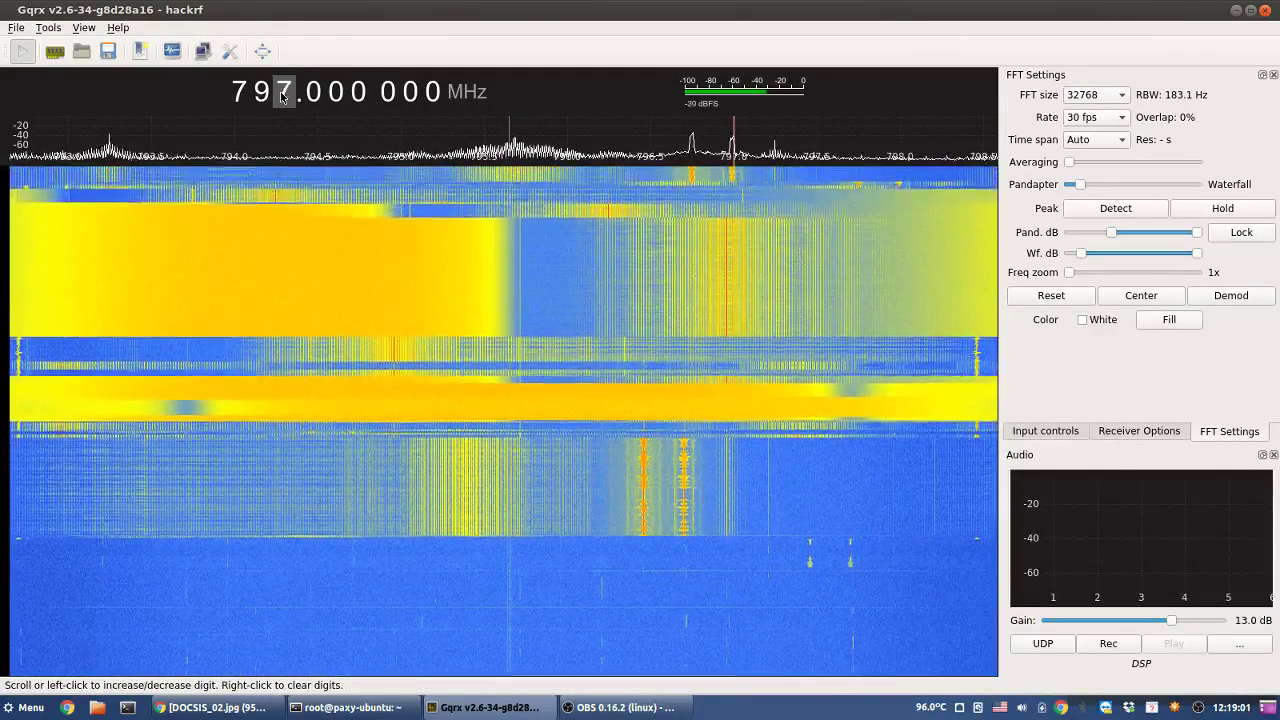
pyautogui.scroll(2, 282, 93)
pyautogui.scroll(-11, 282, 93)
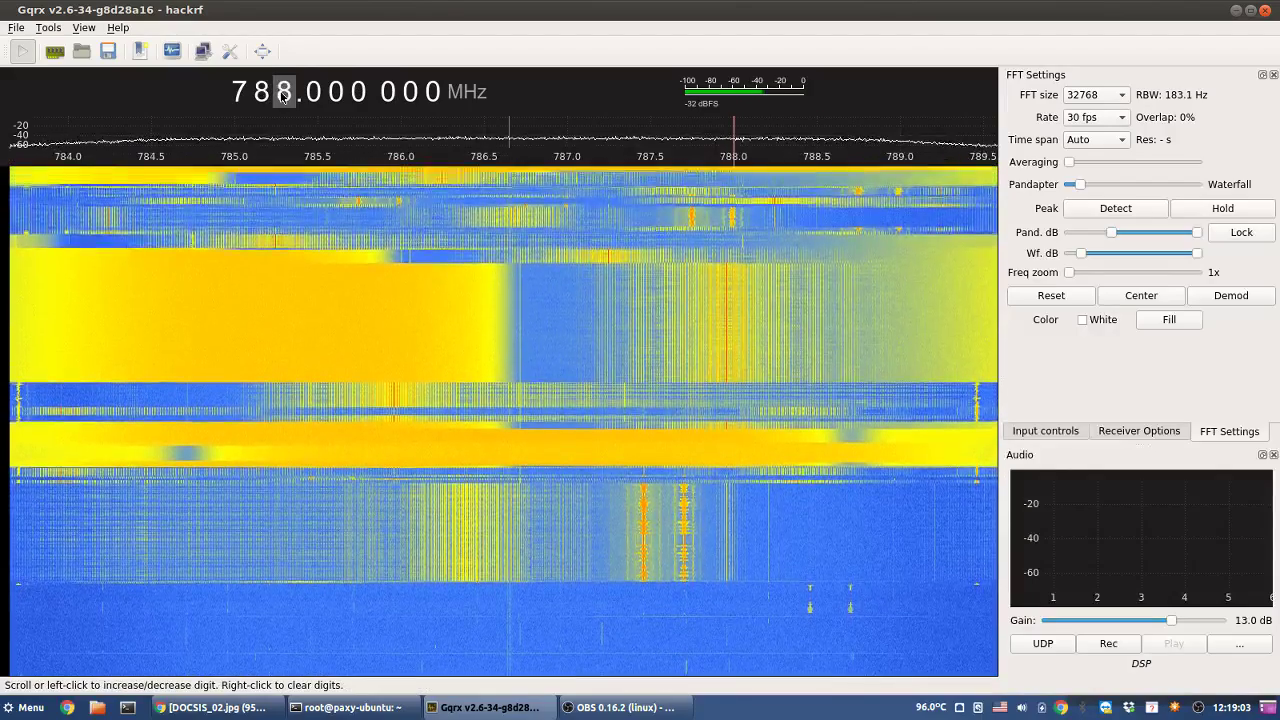
pyautogui.scroll(-20, 282, 93)
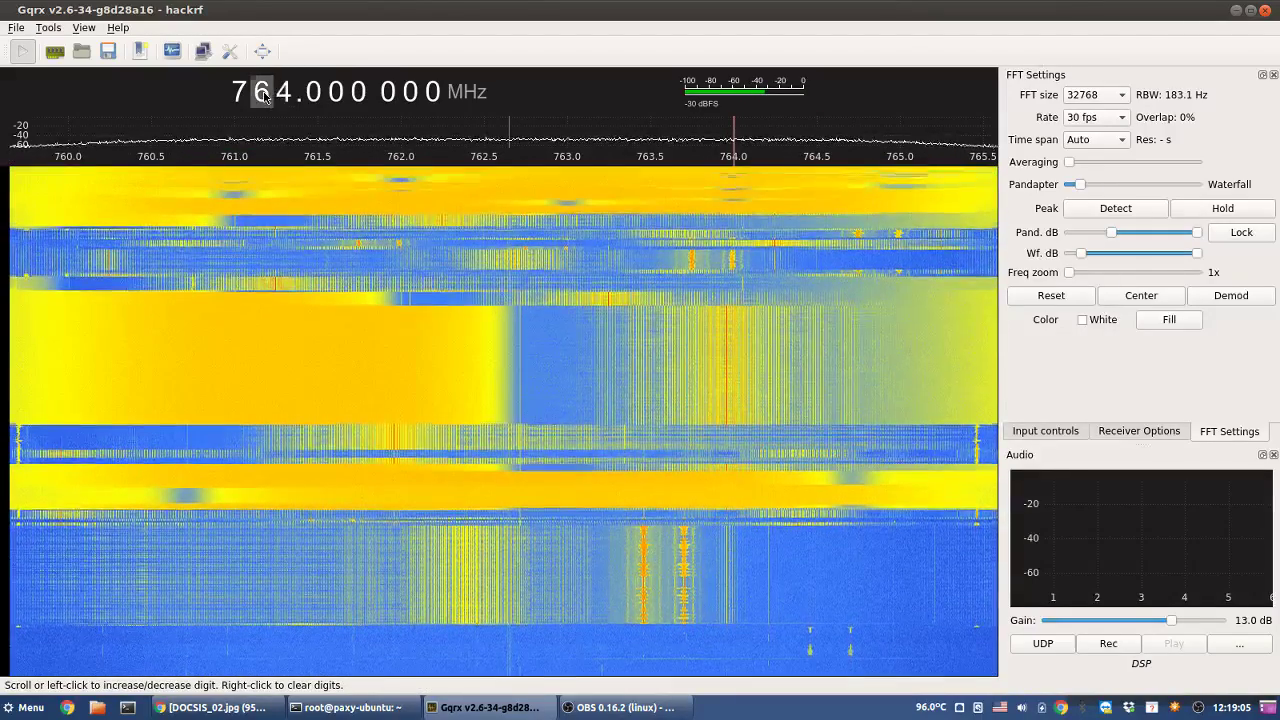
pyautogui.scroll(-16, 265, 93)
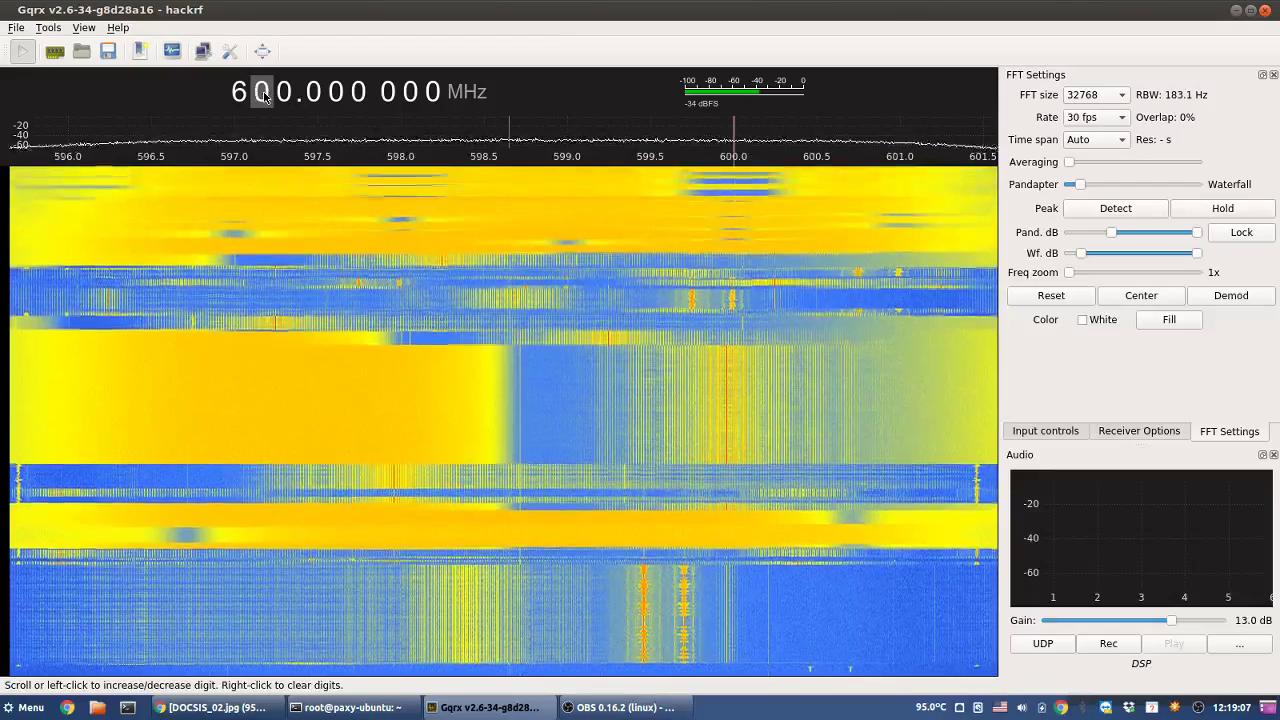
pyautogui.scroll(-7, 265, 93)
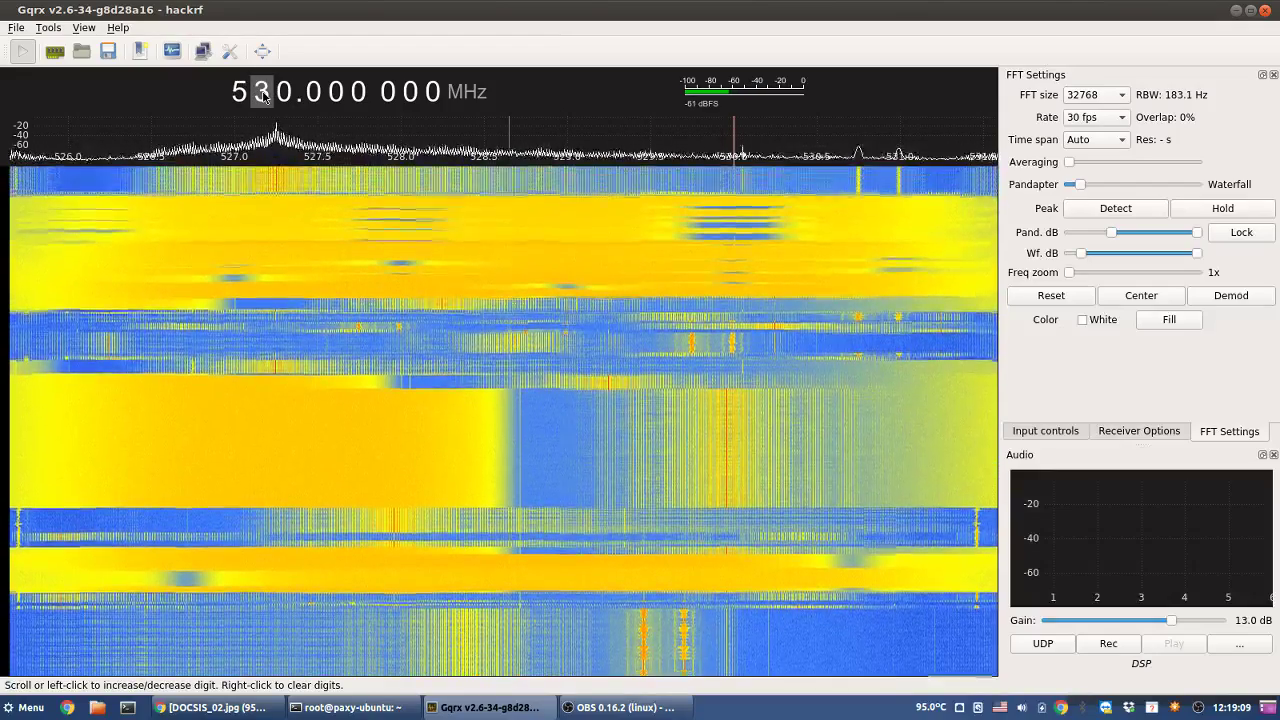
# - Tune onto the narrow carrier near 530.75 MHz, nudge it to about 530.99 MHz, and clear the fractional digits
pyautogui.click(858, 193)
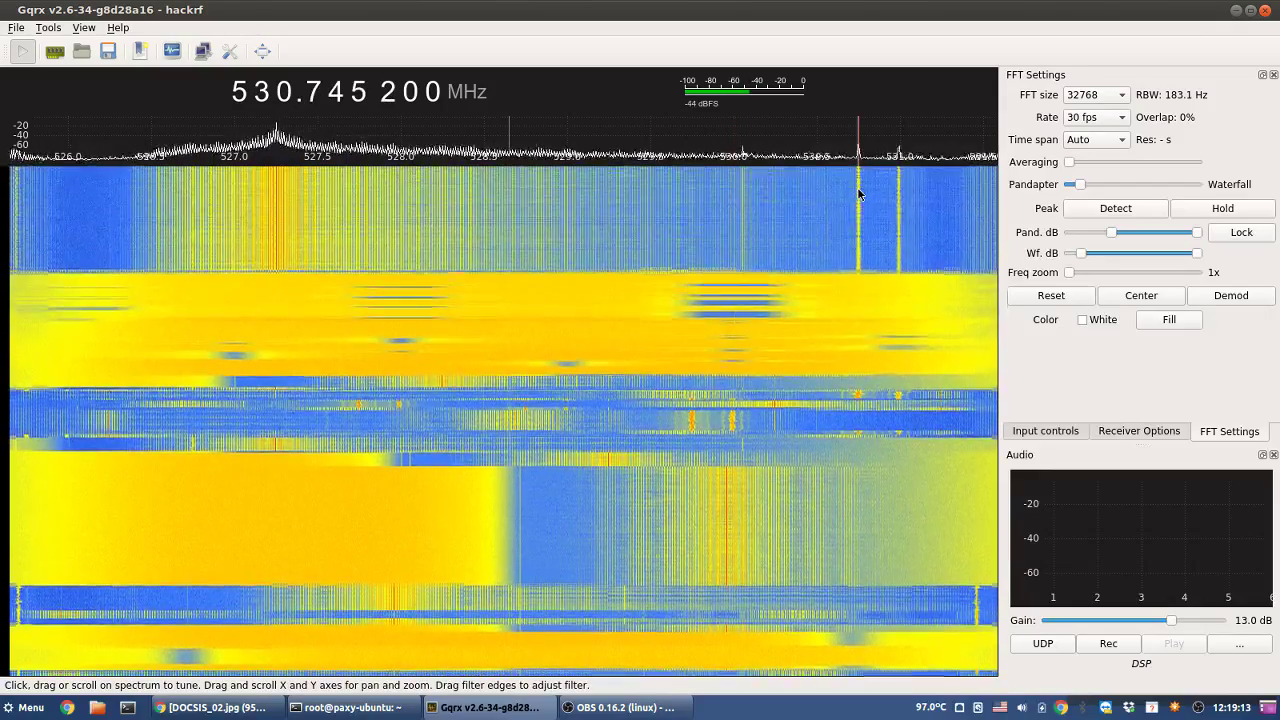
pyautogui.moveTo(858, 193); pyautogui.dragTo(863, 193)
pyautogui.moveTo(859, 193)
pyautogui.mouseDown()
pyautogui.moveTo(901, 186)
pyautogui.moveTo(852, 187)
pyautogui.mouseUp()
pyautogui.rightClick(263, 92)
pyautogui.scroll(-1, 263, 92)
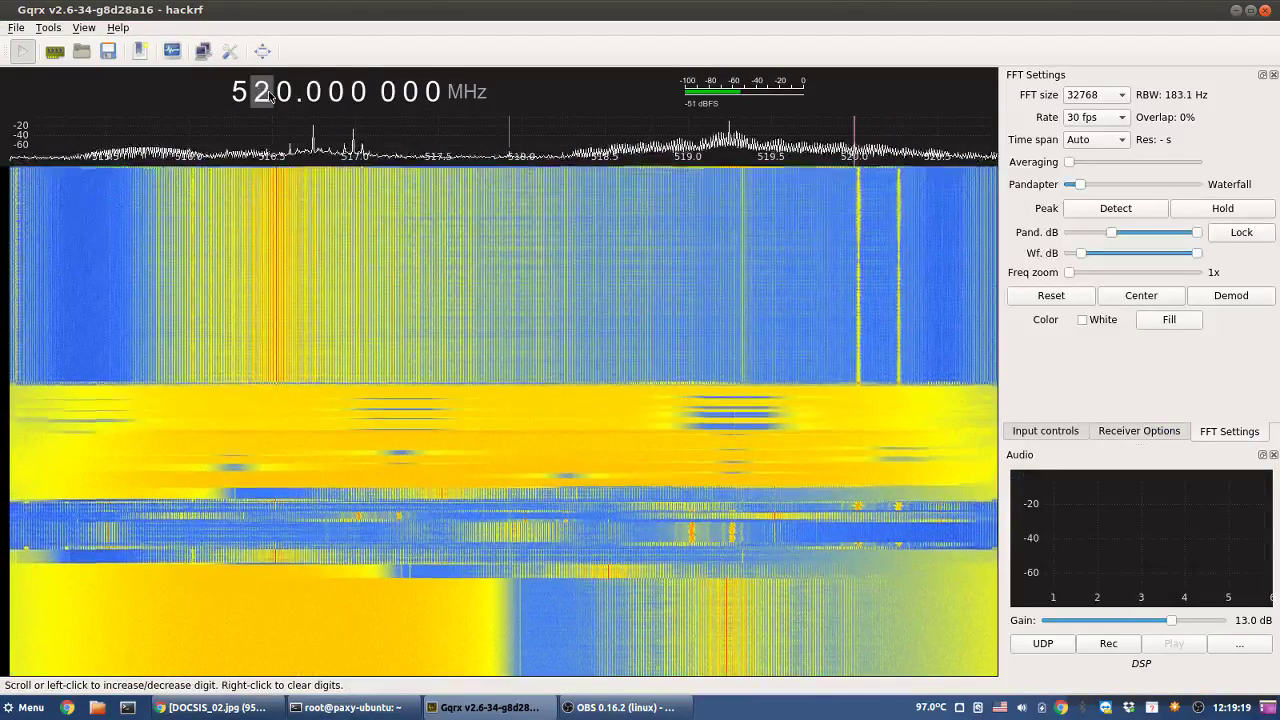
pyautogui.scroll(1, 263, 92)
pyautogui.scroll(-1, 263, 92)
pyautogui.scroll(8, 285, 92)
pyautogui.scroll(-2, 285, 92)
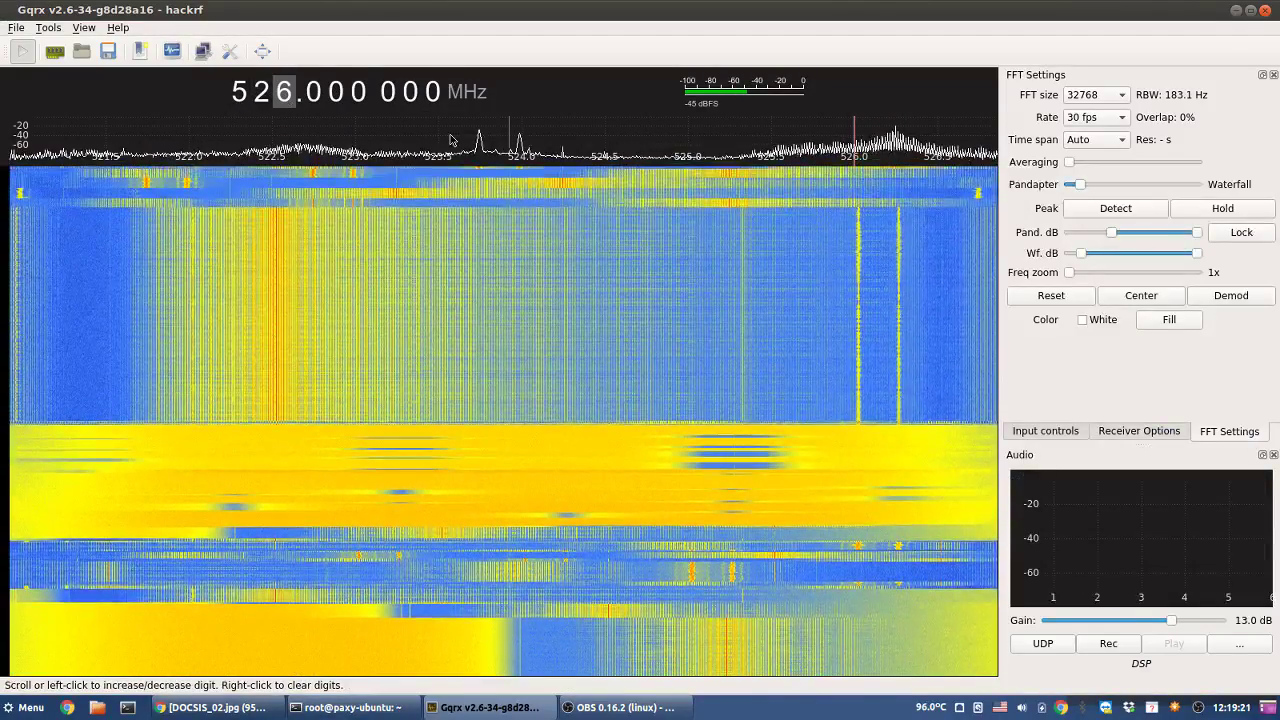
# - Tune to the spectrum peak at 524.750 MHz and clear its fractional digits
pyautogui.click(648, 152)
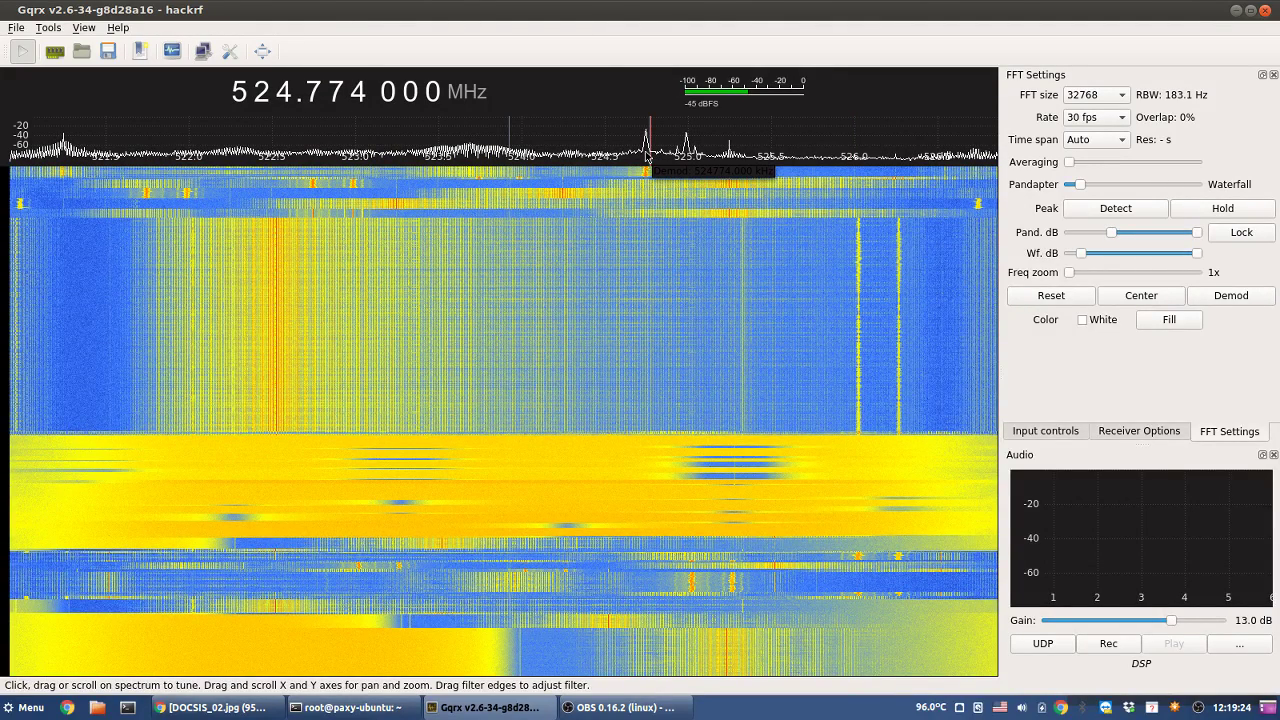
pyautogui.click(645, 153)
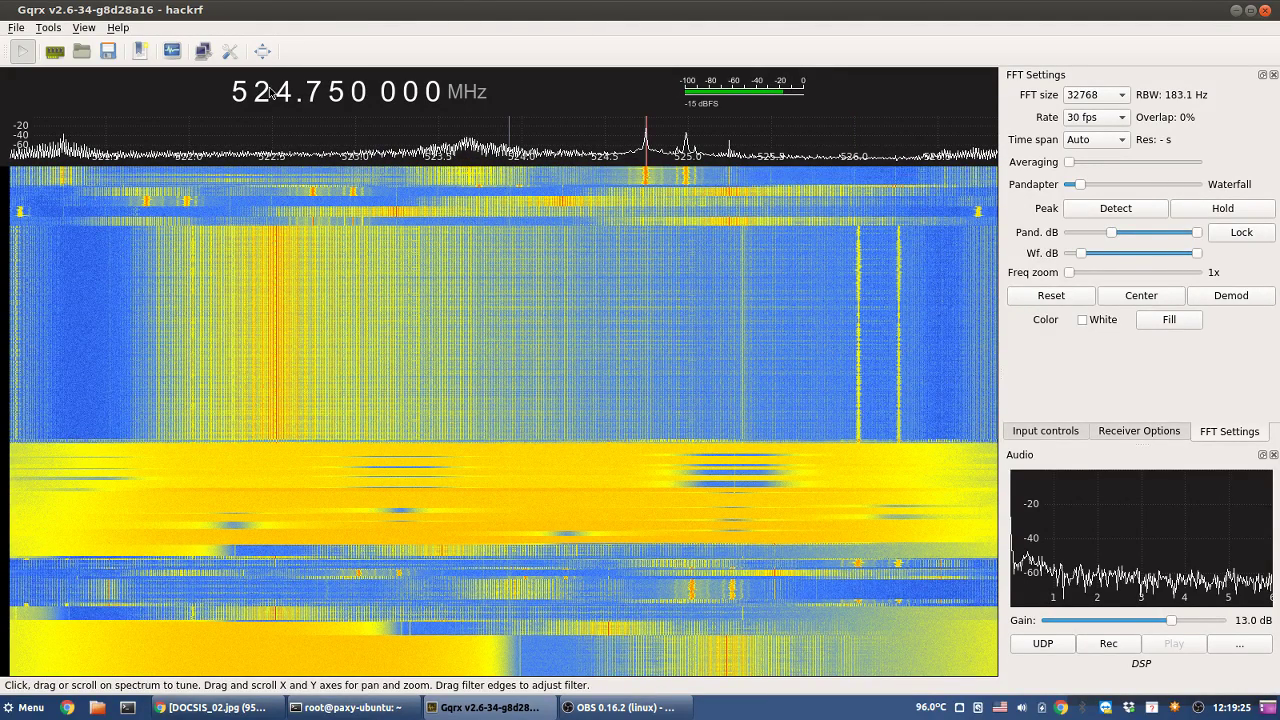
pyautogui.rightClick(286, 94)
# - Step the units MHz digit down from about 524 MHz to 504.000 000 MHz
pyautogui.scroll(-3, 286, 94)
pyautogui.scroll(-5, 286, 96)
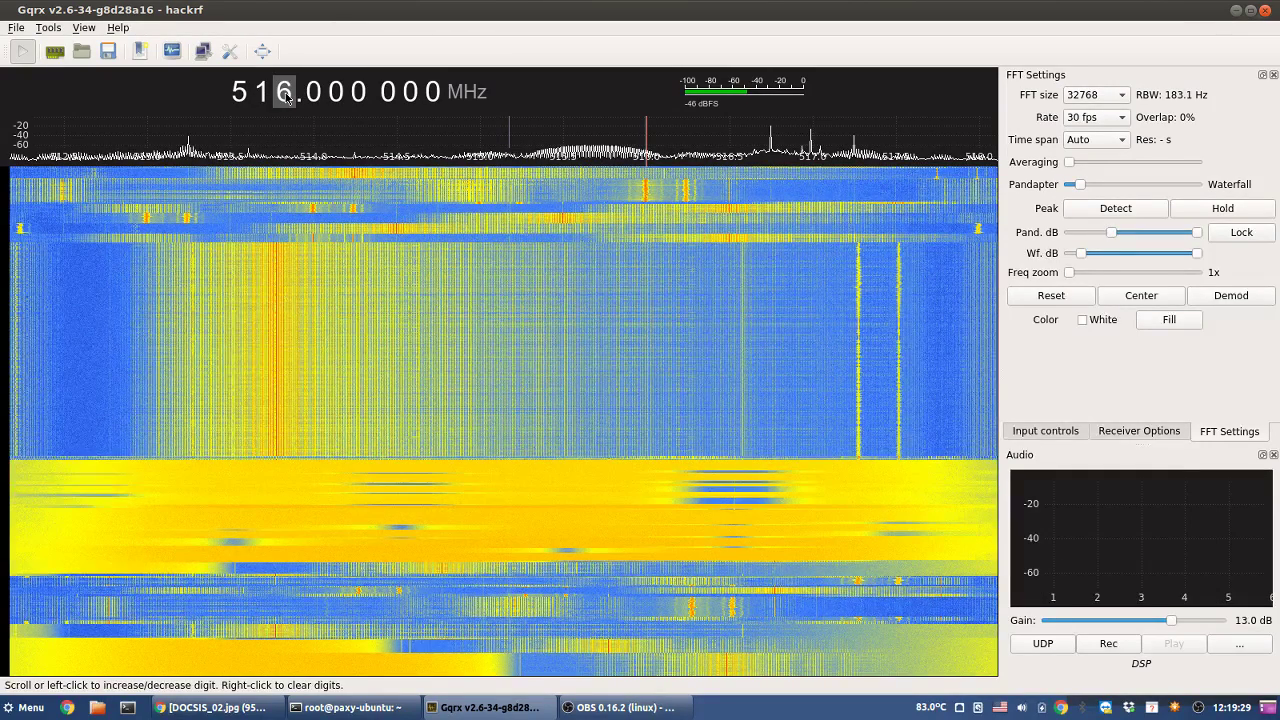
pyautogui.scroll(-5, 286, 96)
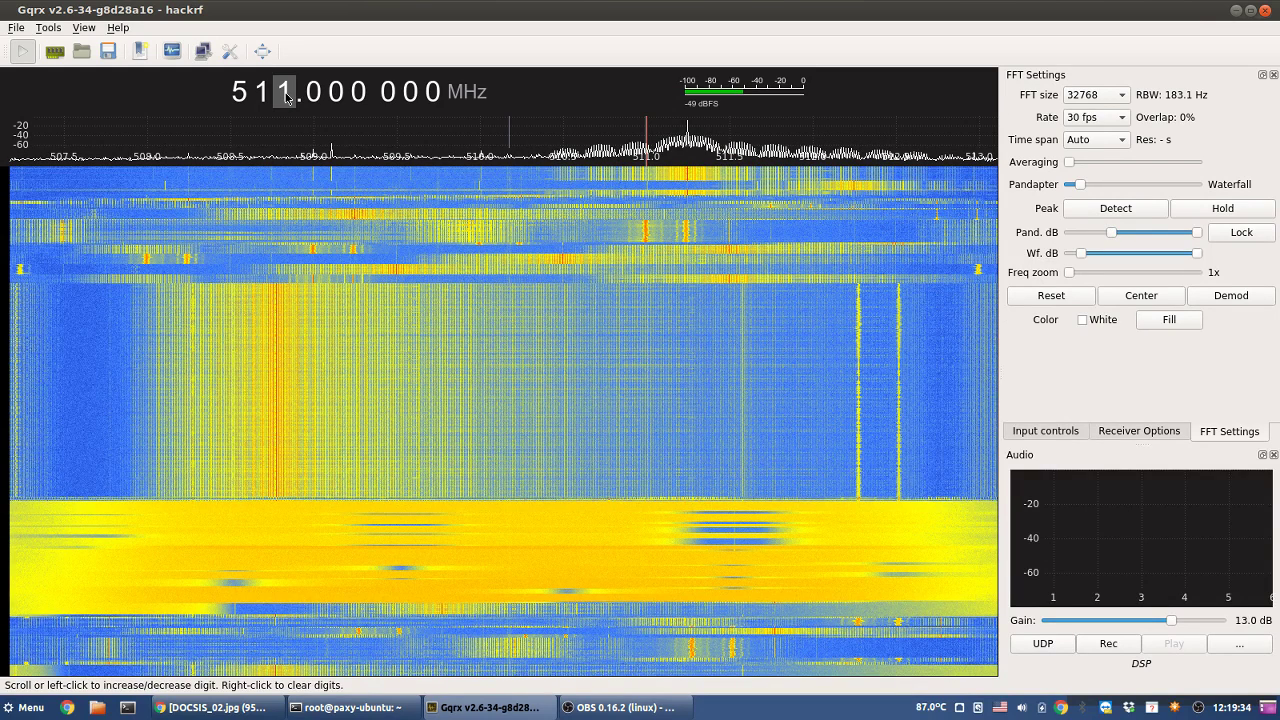
pyautogui.scroll(-3, 286, 96)
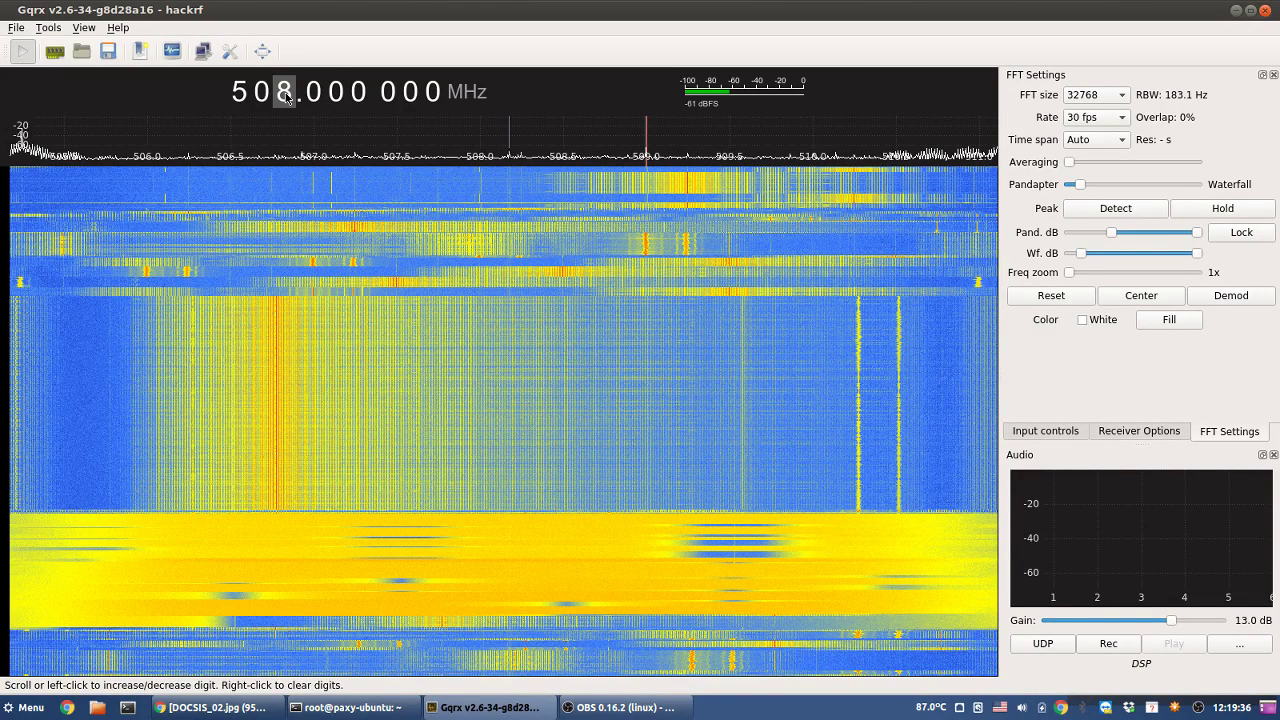
pyautogui.scroll(-2, 286, 96)
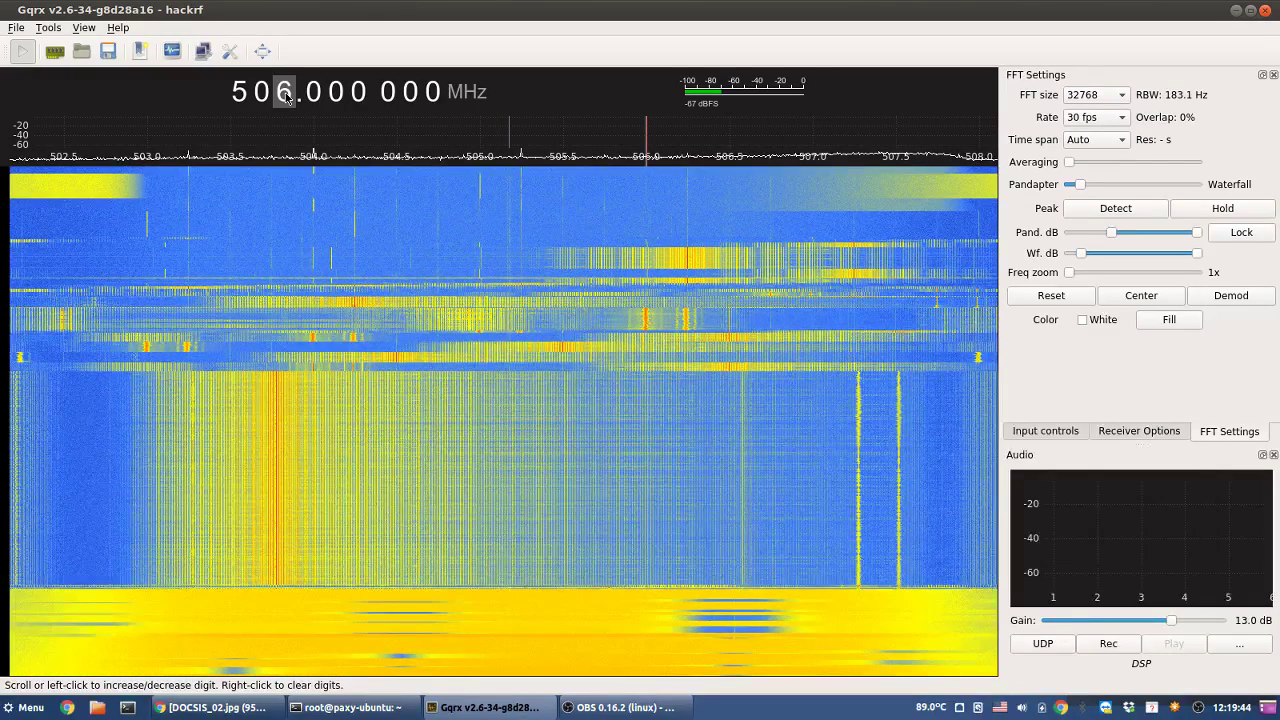
pyautogui.scroll(1, 286, 96)
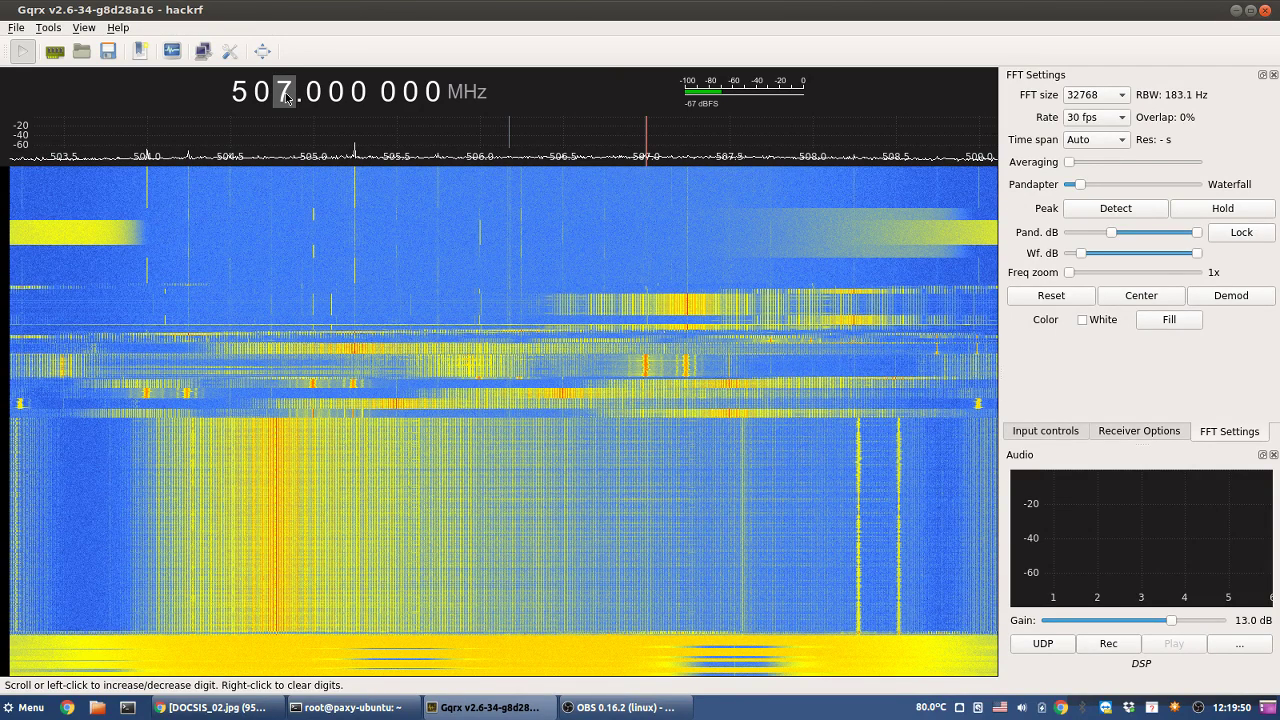
pyautogui.scroll(-1, 286, 96)
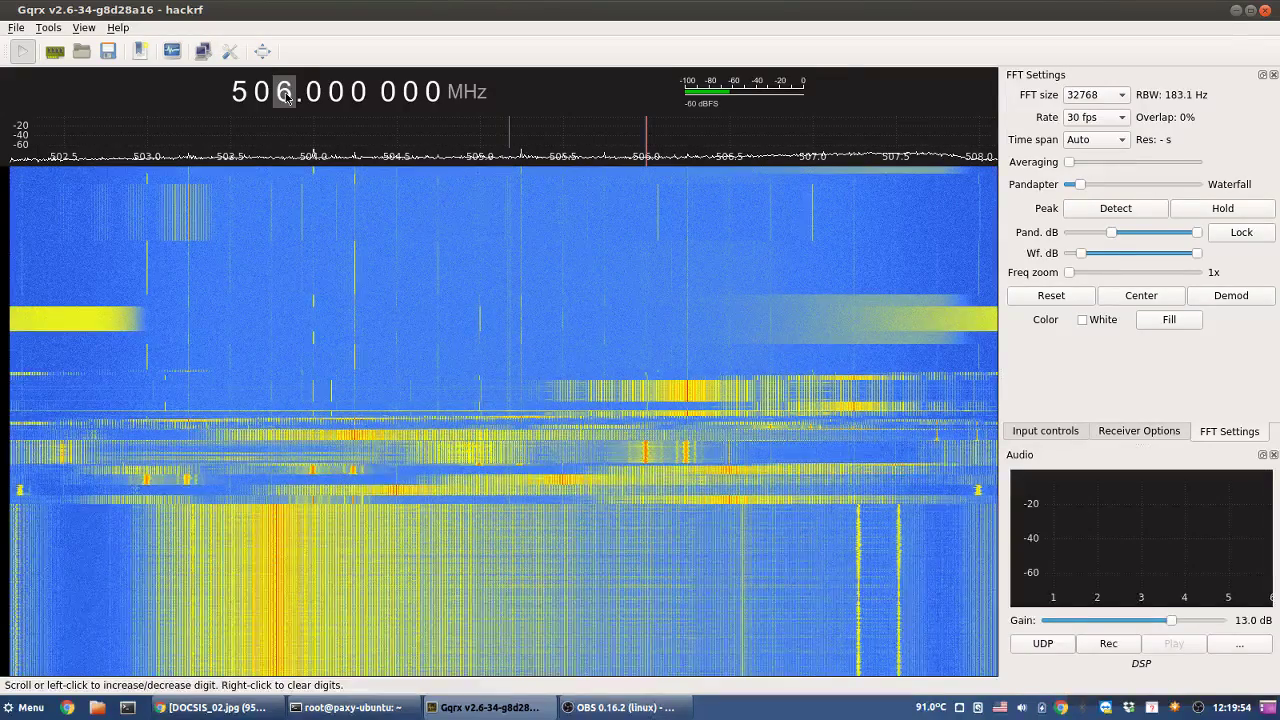
pyautogui.scroll(4, 286, 96)
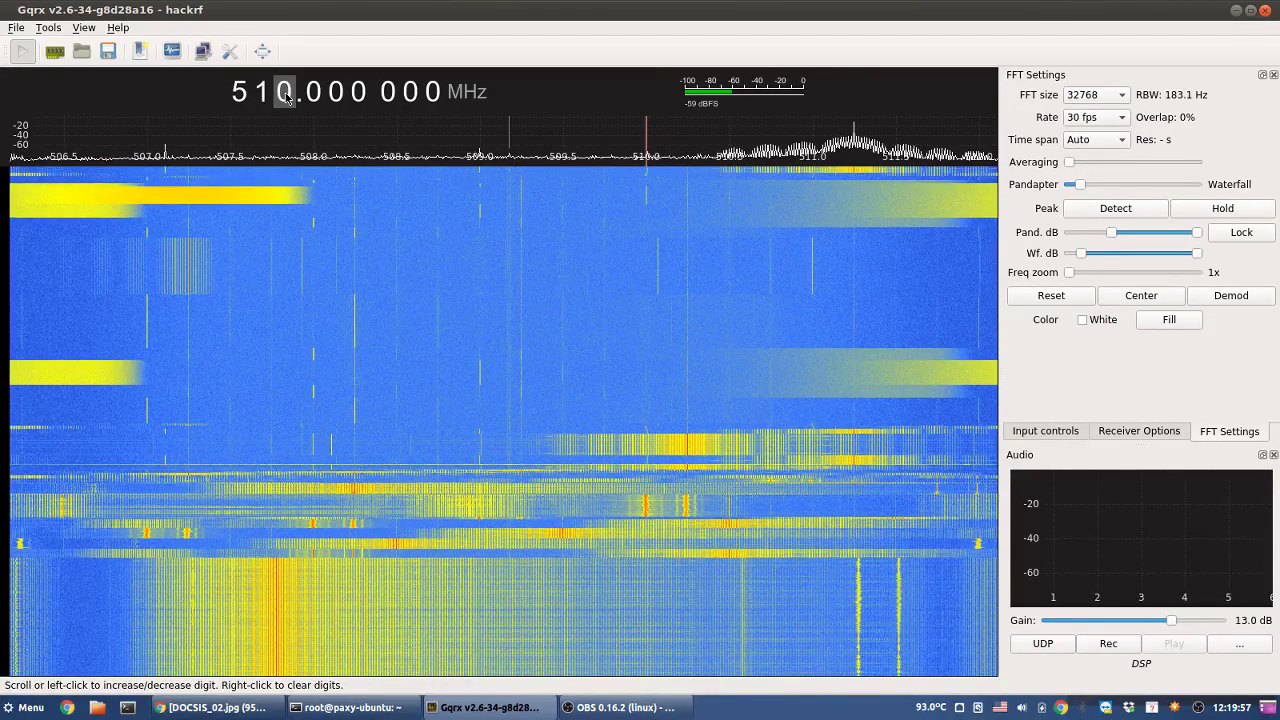
pyautogui.scroll(1, 287, 96)
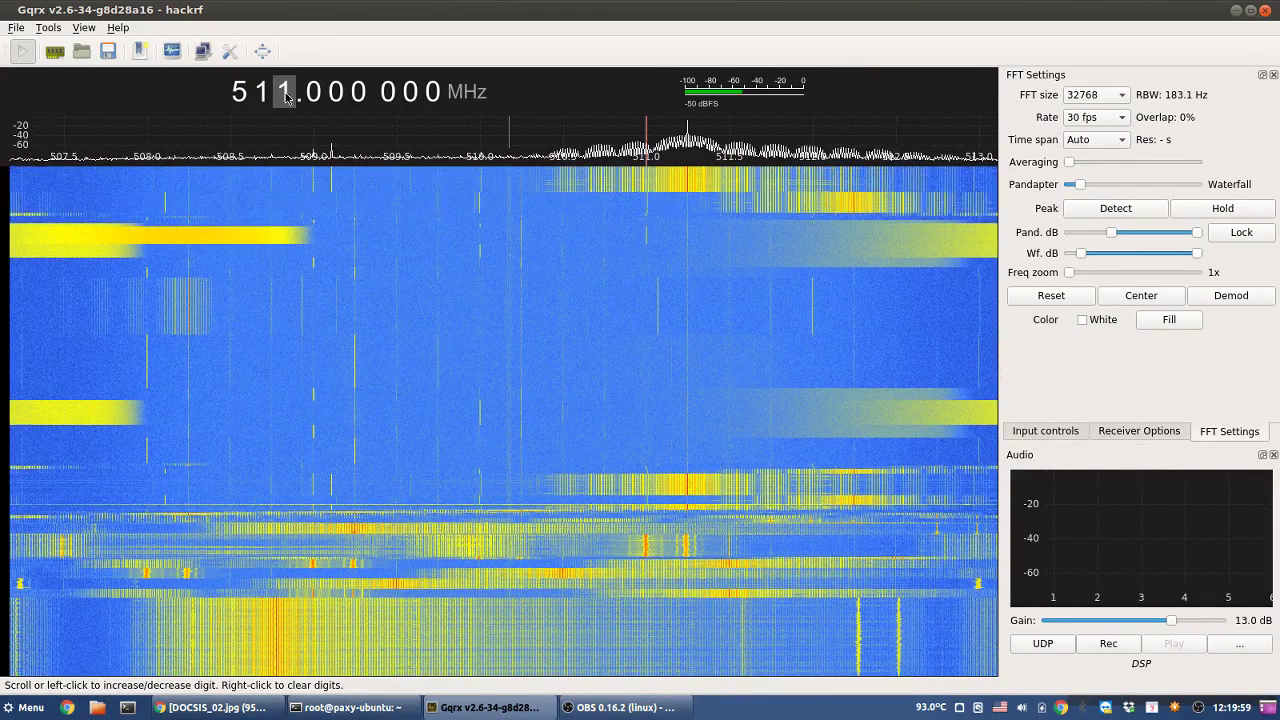
pyautogui.scroll(1, 286, 96)
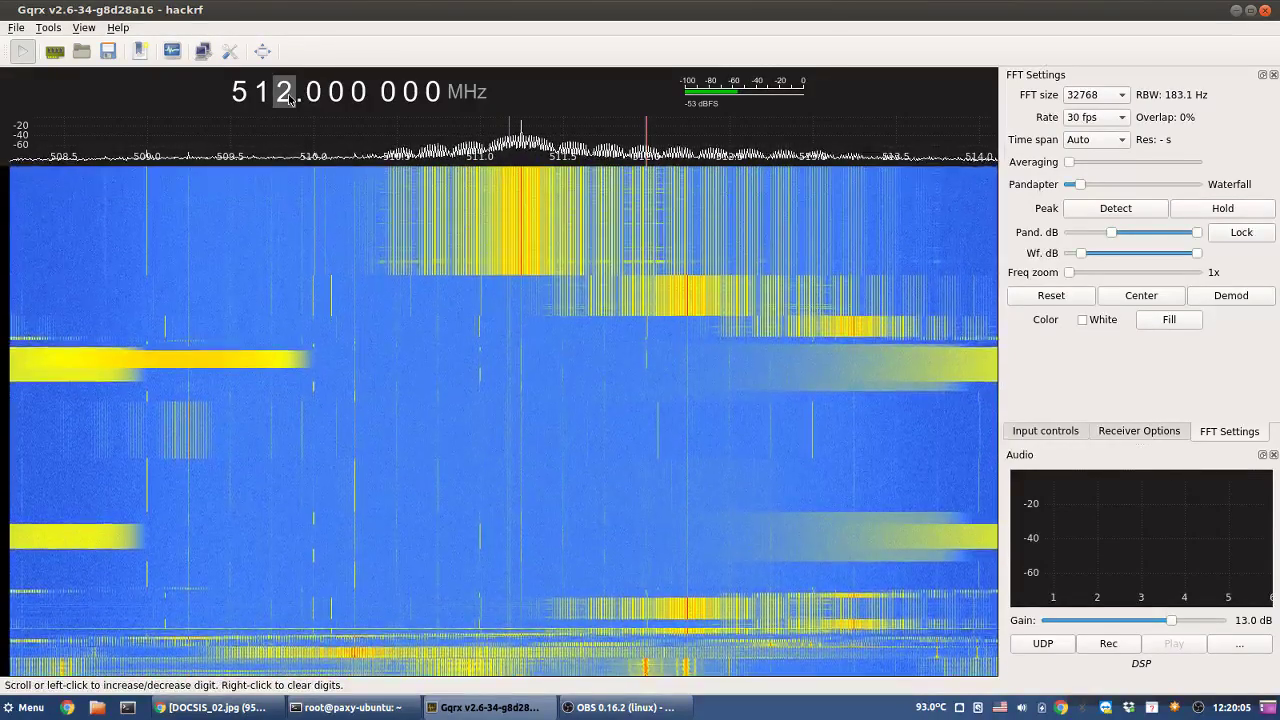
pyautogui.scroll(2, 289, 98)
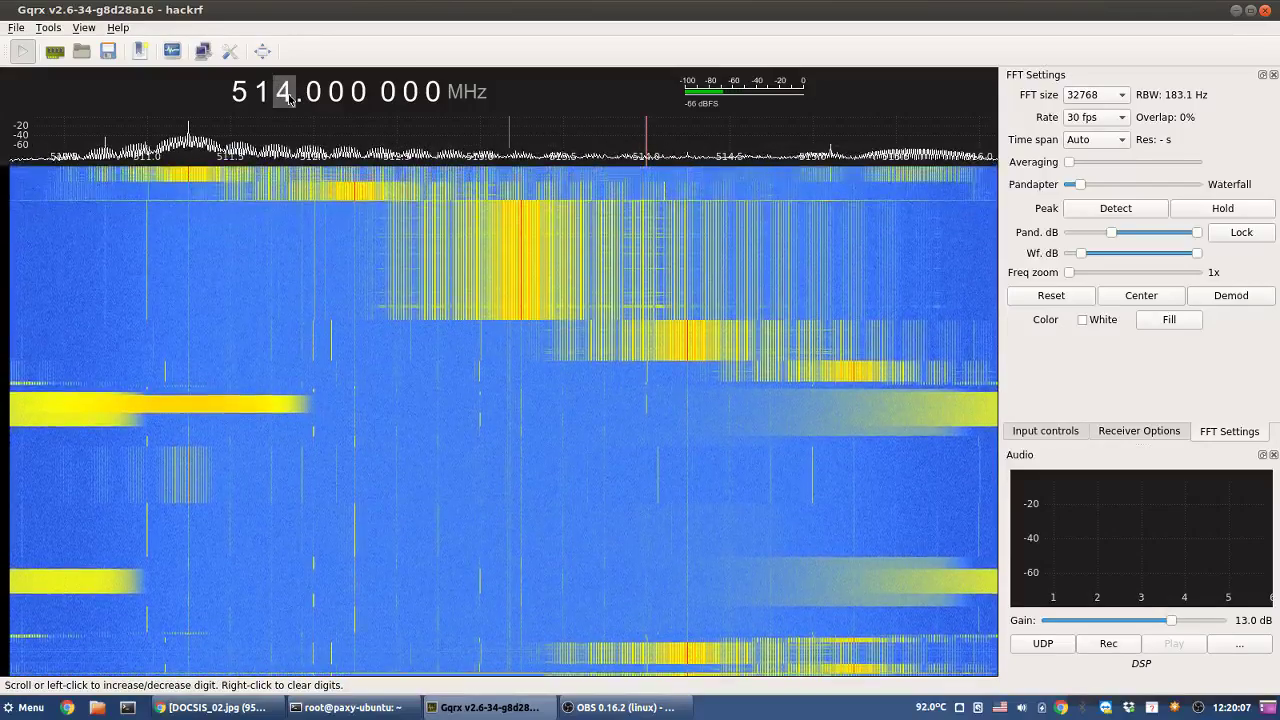
pyautogui.scroll(-1, 289, 98)
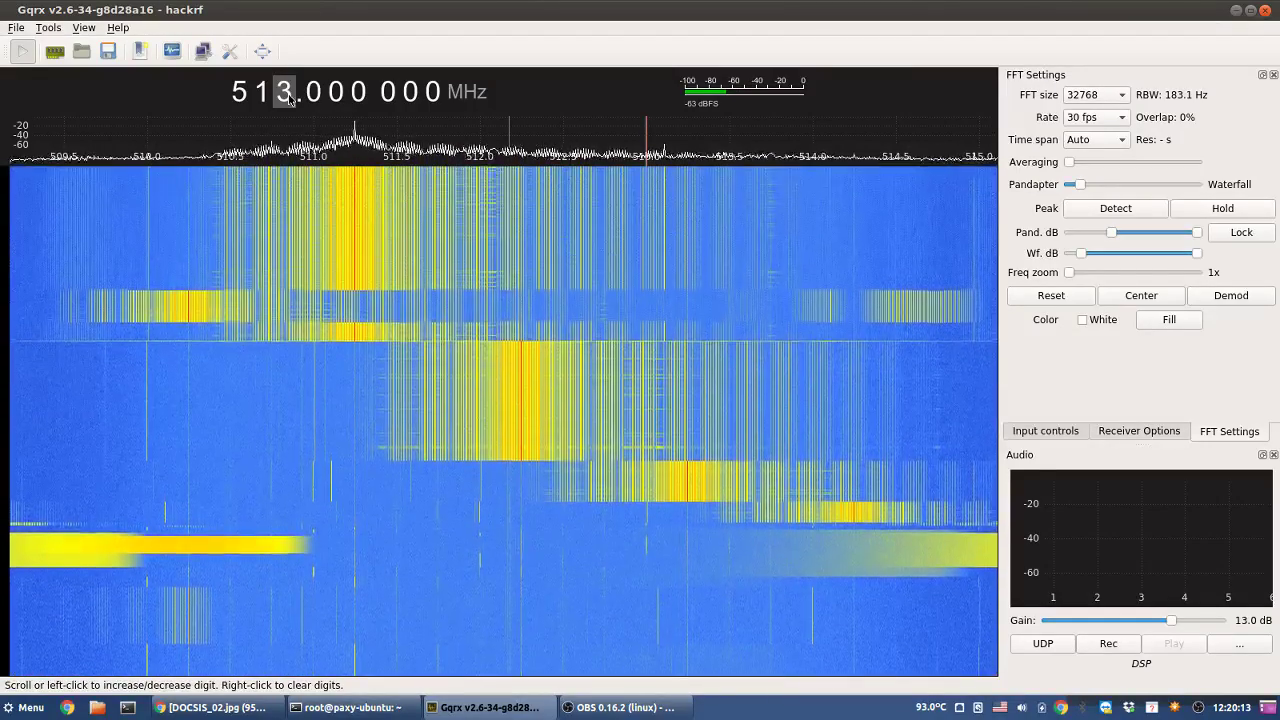
pyautogui.scroll(3, 289, 98)
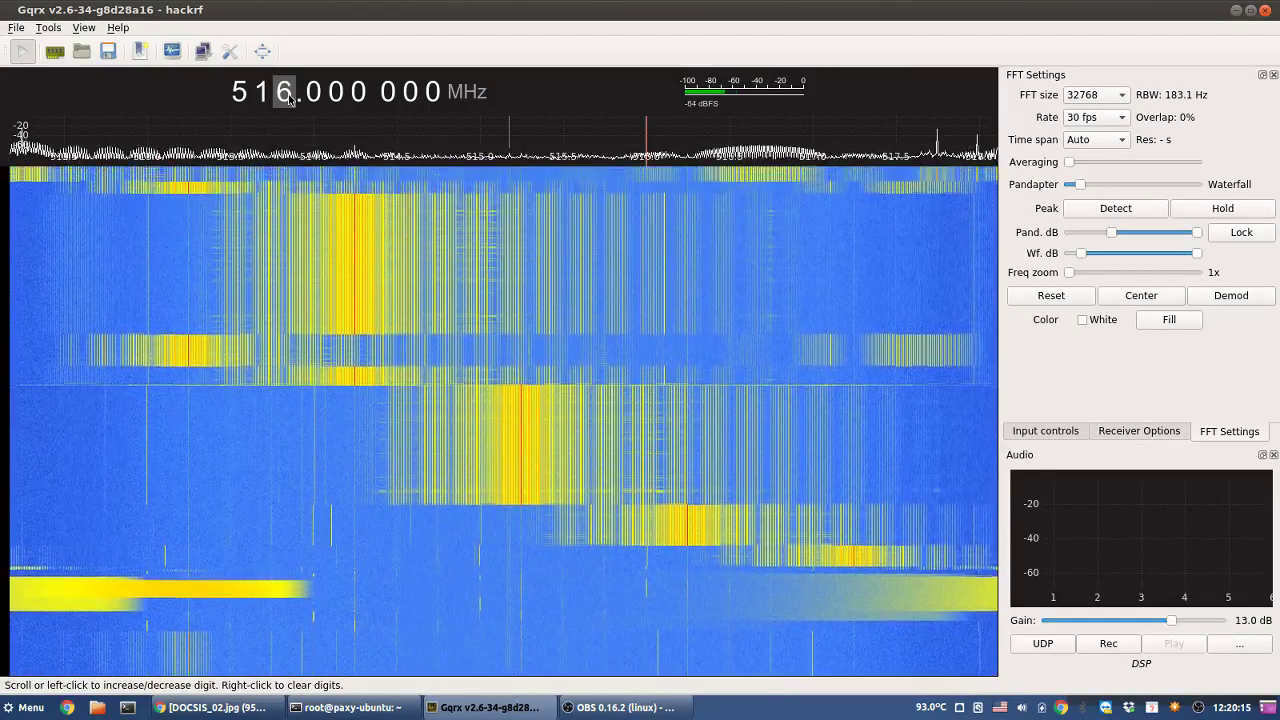
pyautogui.scroll(1, 289, 98)
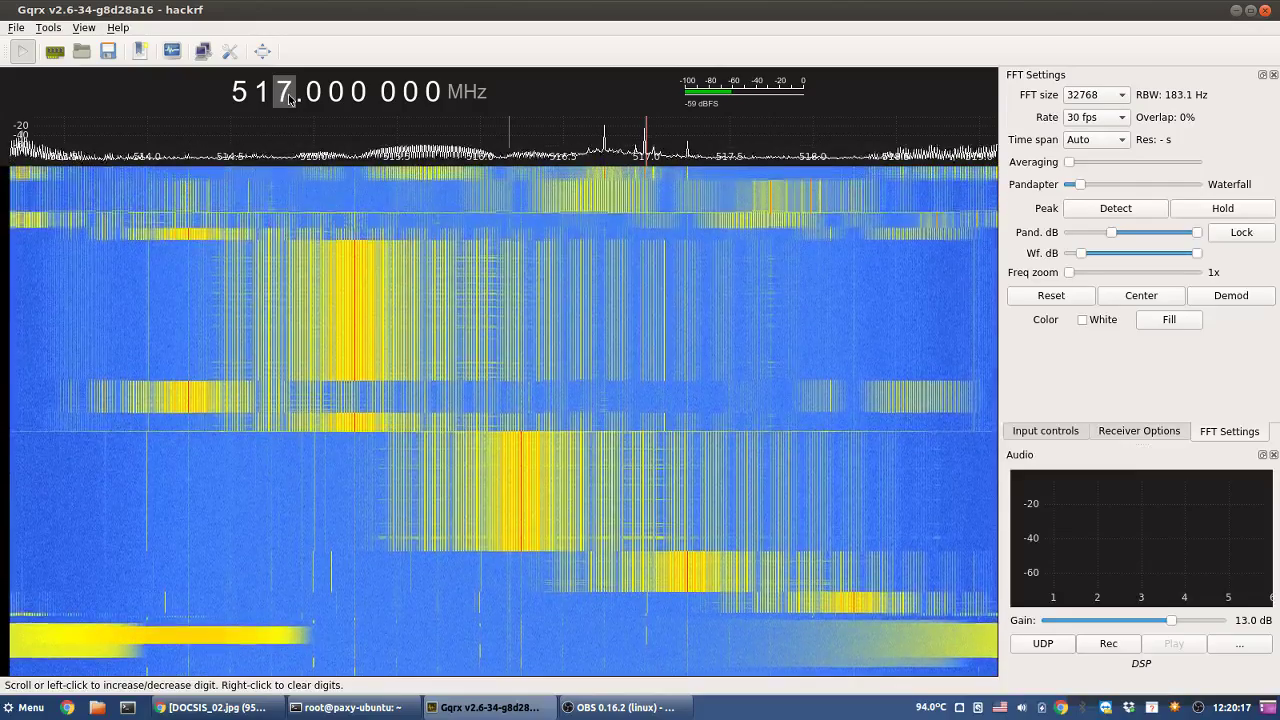
pyautogui.scroll(-1, 289, 98)
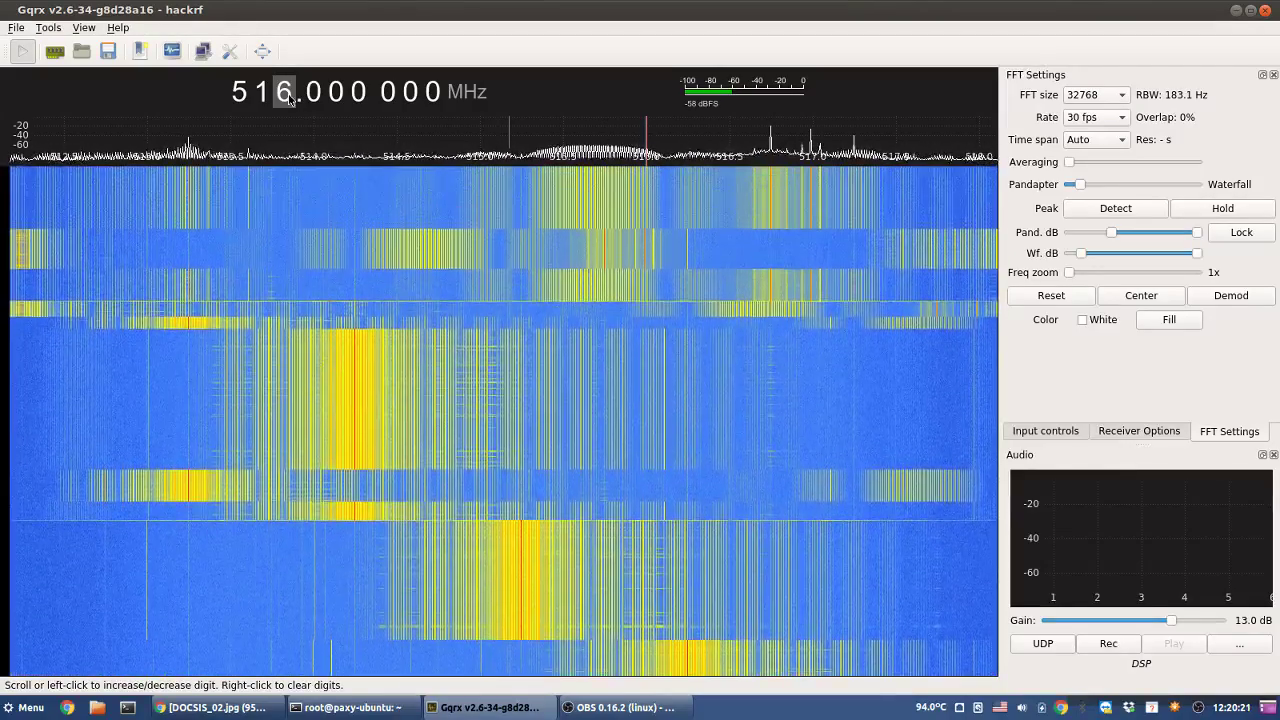
pyautogui.scroll(4, 289, 98)
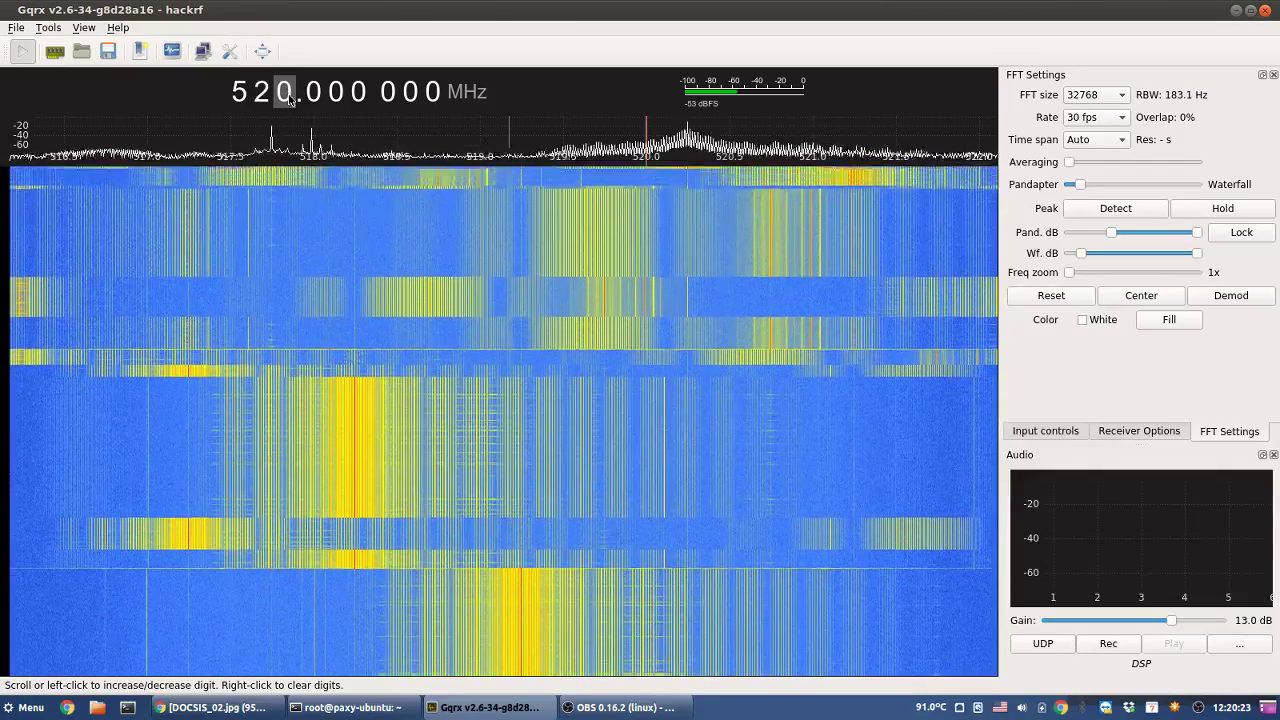
pyautogui.scroll(1, 289, 98)
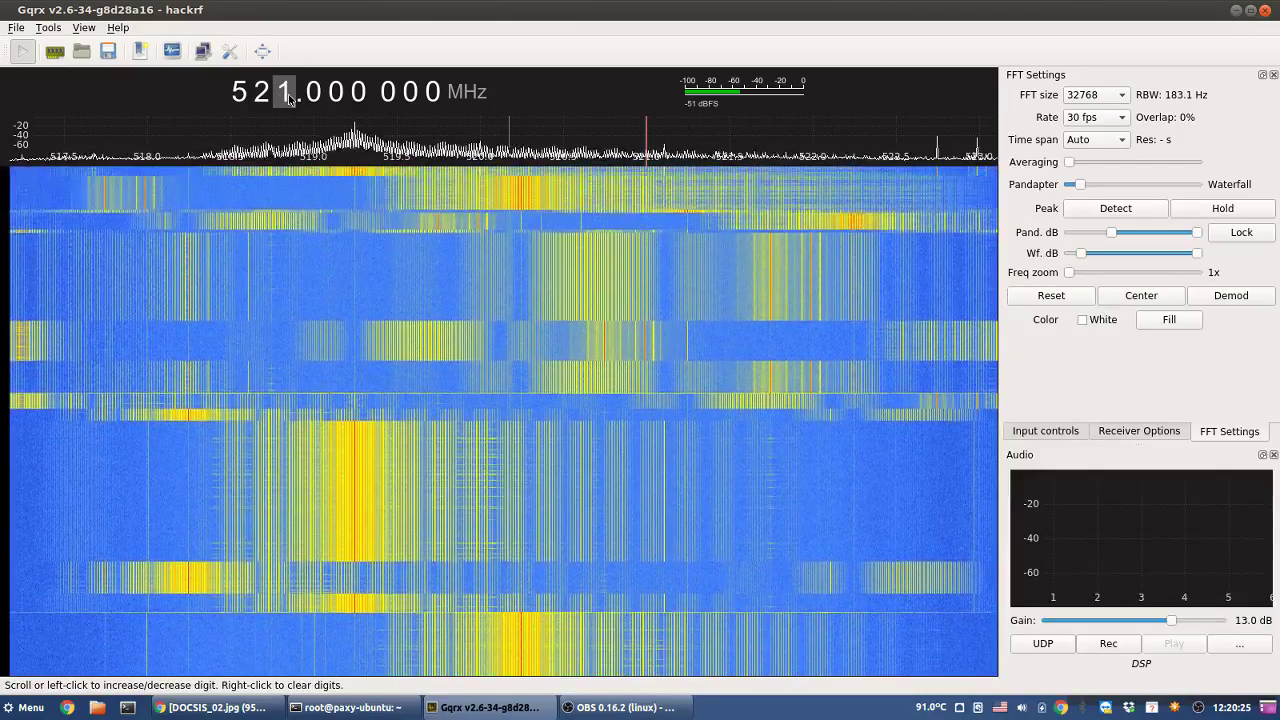
pyautogui.scroll(2, 289, 98)
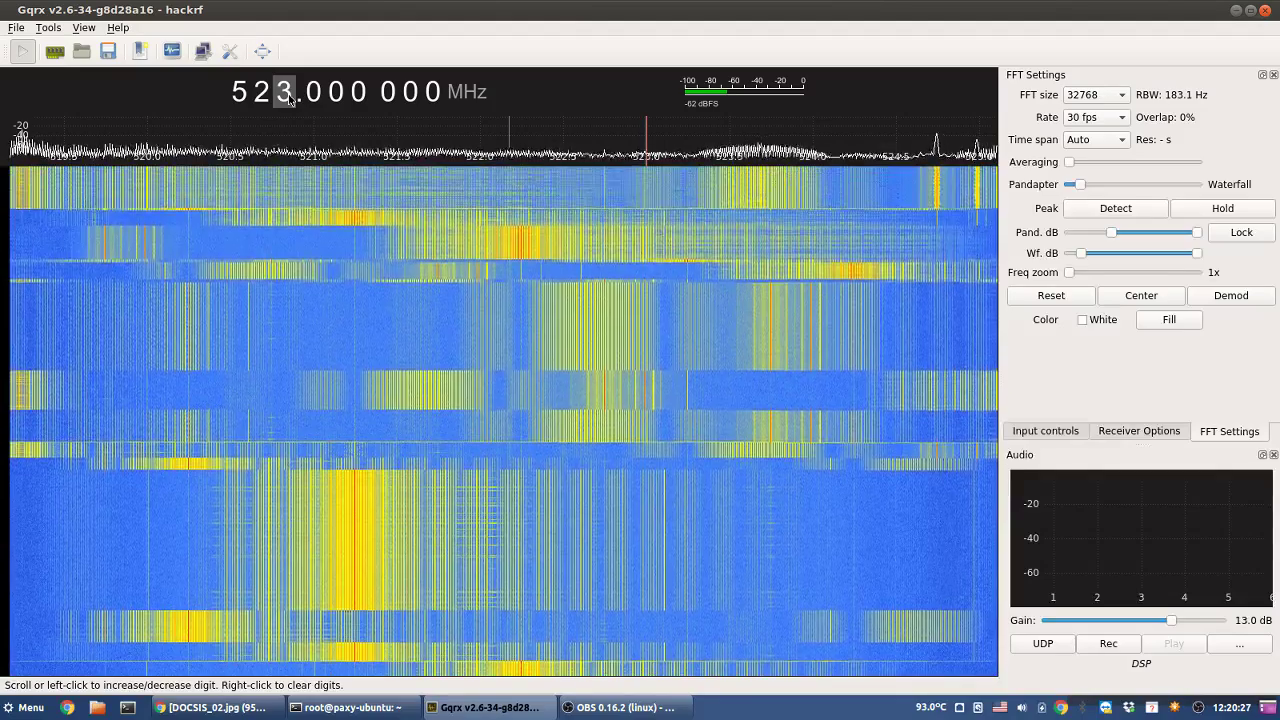
pyautogui.scroll(1, 289, 98)
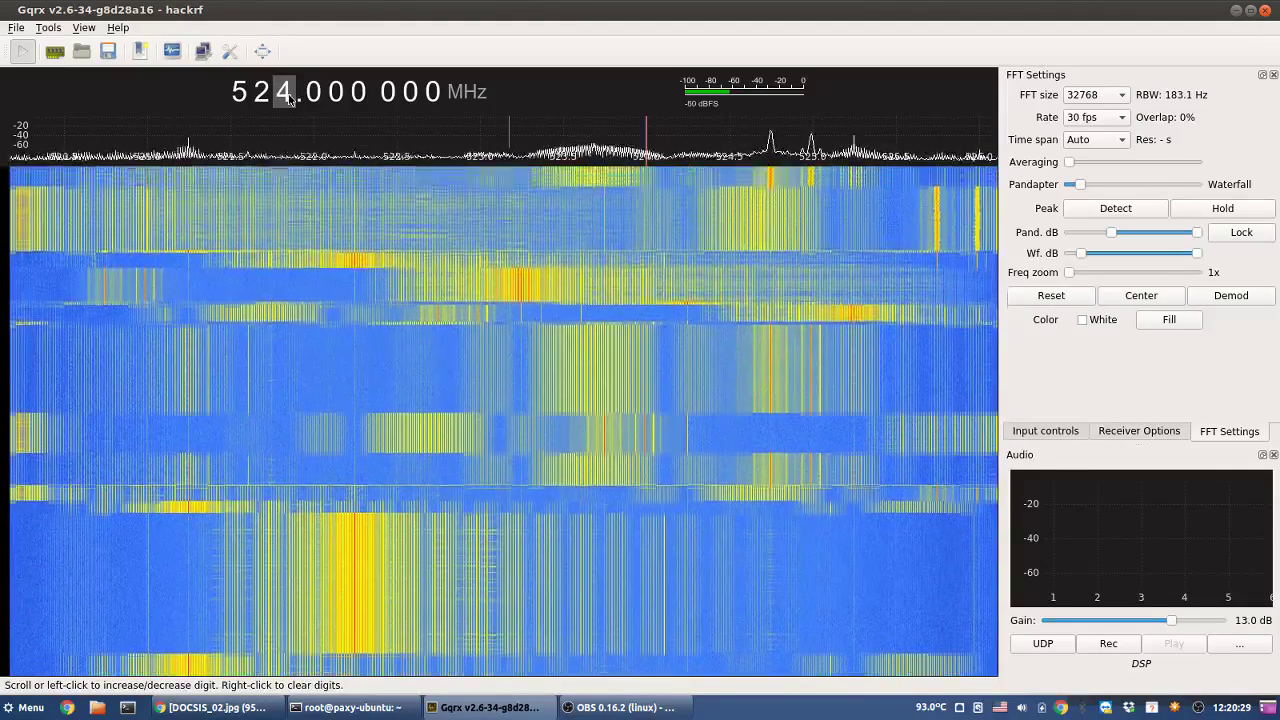
pyautogui.scroll(3, 289, 98)
pyautogui.scroll(-10, 289, 98)
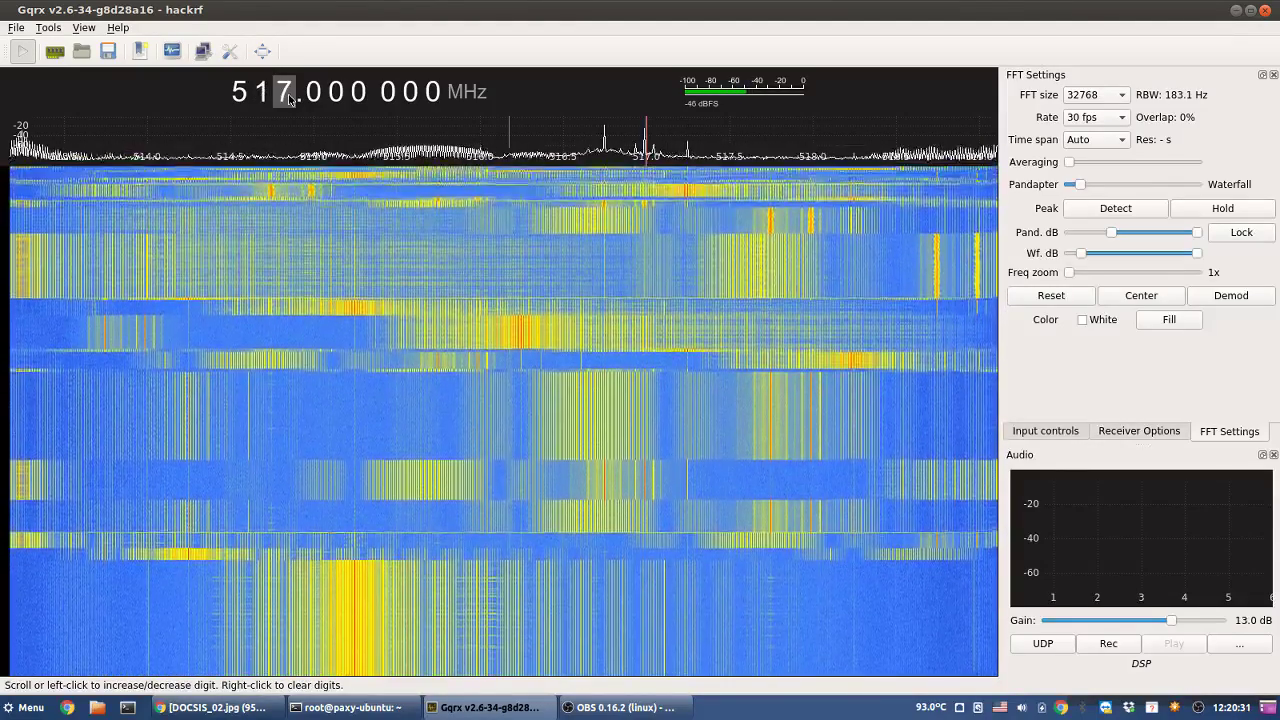
pyautogui.scroll(-8, 289, 98)
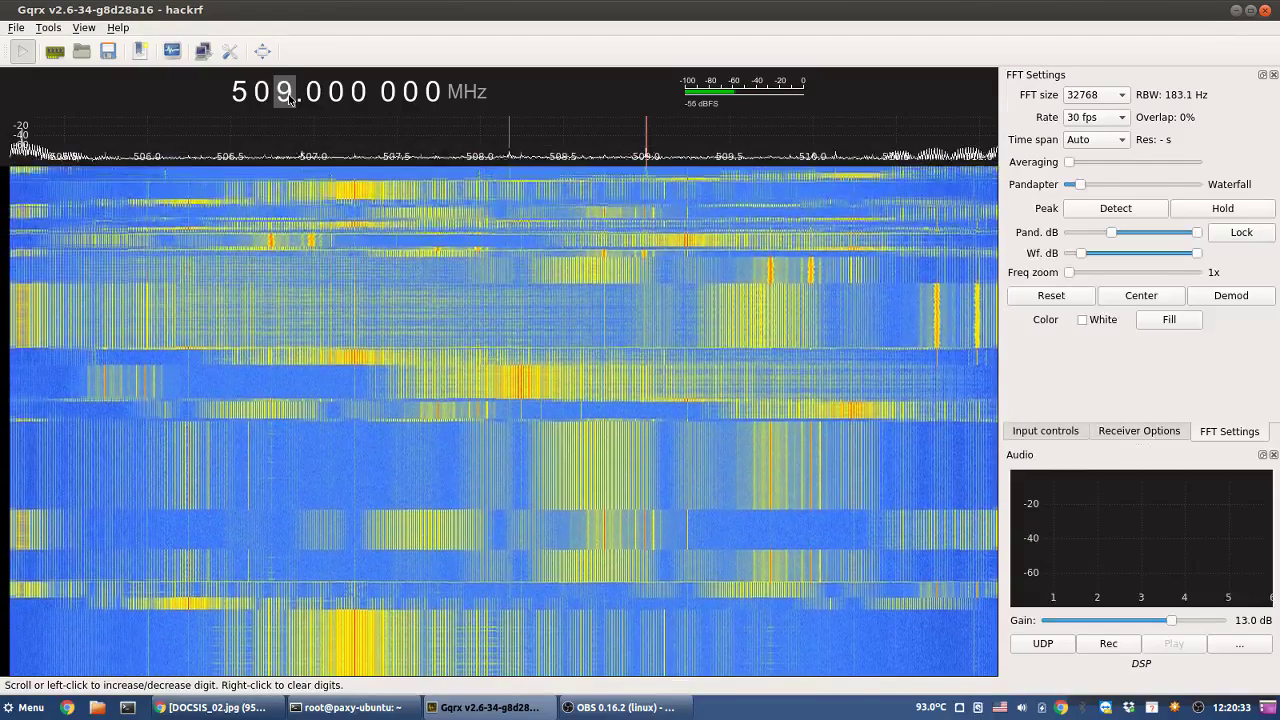
pyautogui.scroll(-5, 289, 98)
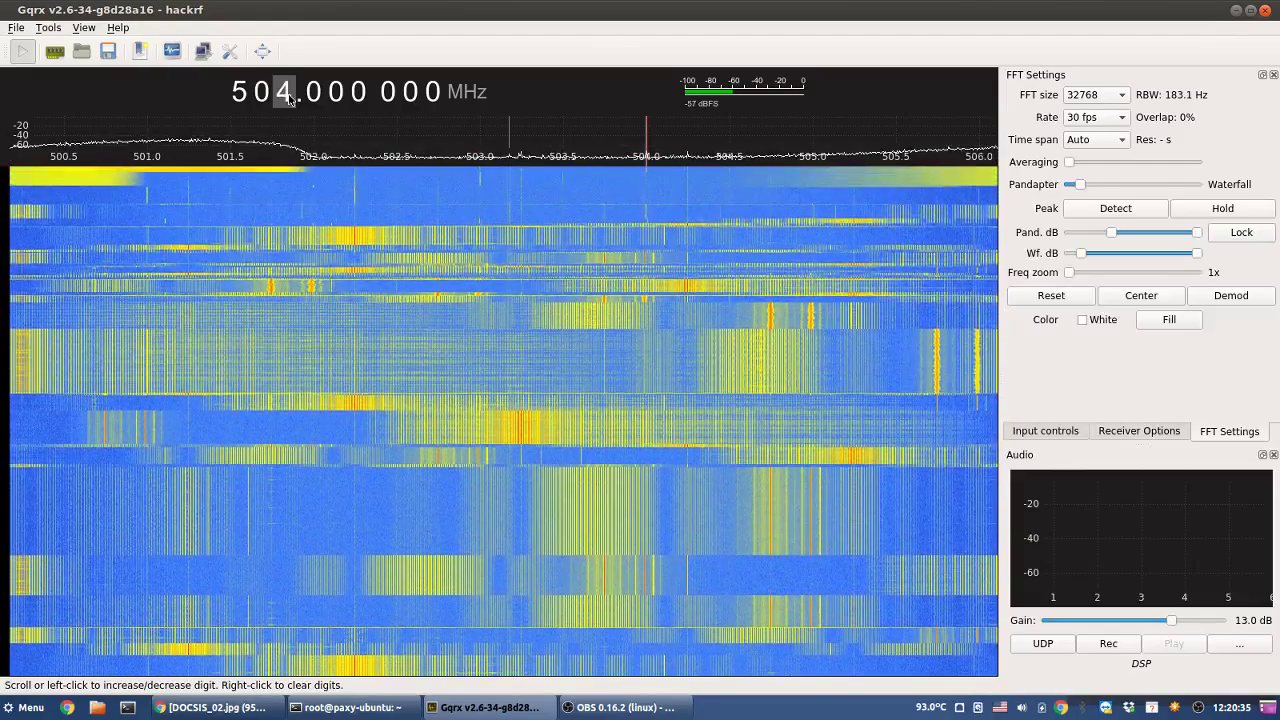
pyautogui.scroll(-20, 288, 97)
# - Tune down to 109.000 000 MHz and open the Configure I/O devices dialog
pyautogui.scroll(-4, 267, 97)
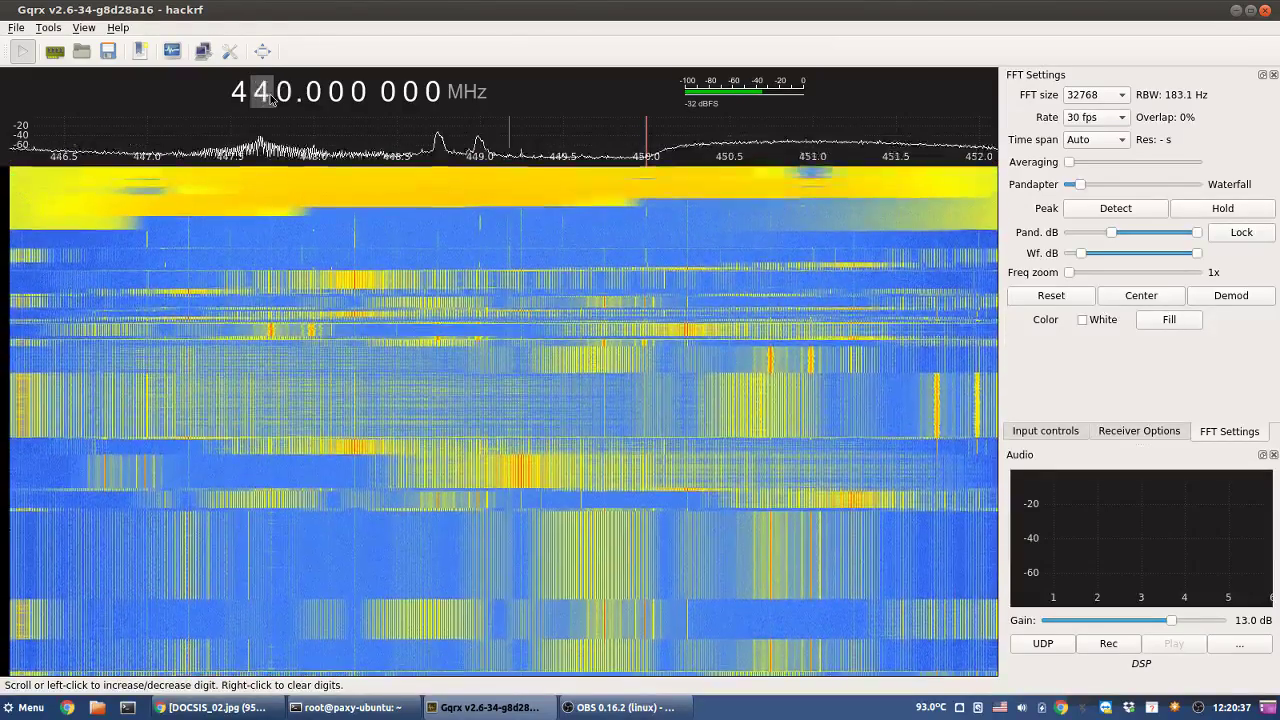
pyautogui.scroll(-2, 270, 99)
pyautogui.scroll(1, 271, 98)
pyautogui.scroll(-5, 273, 97)
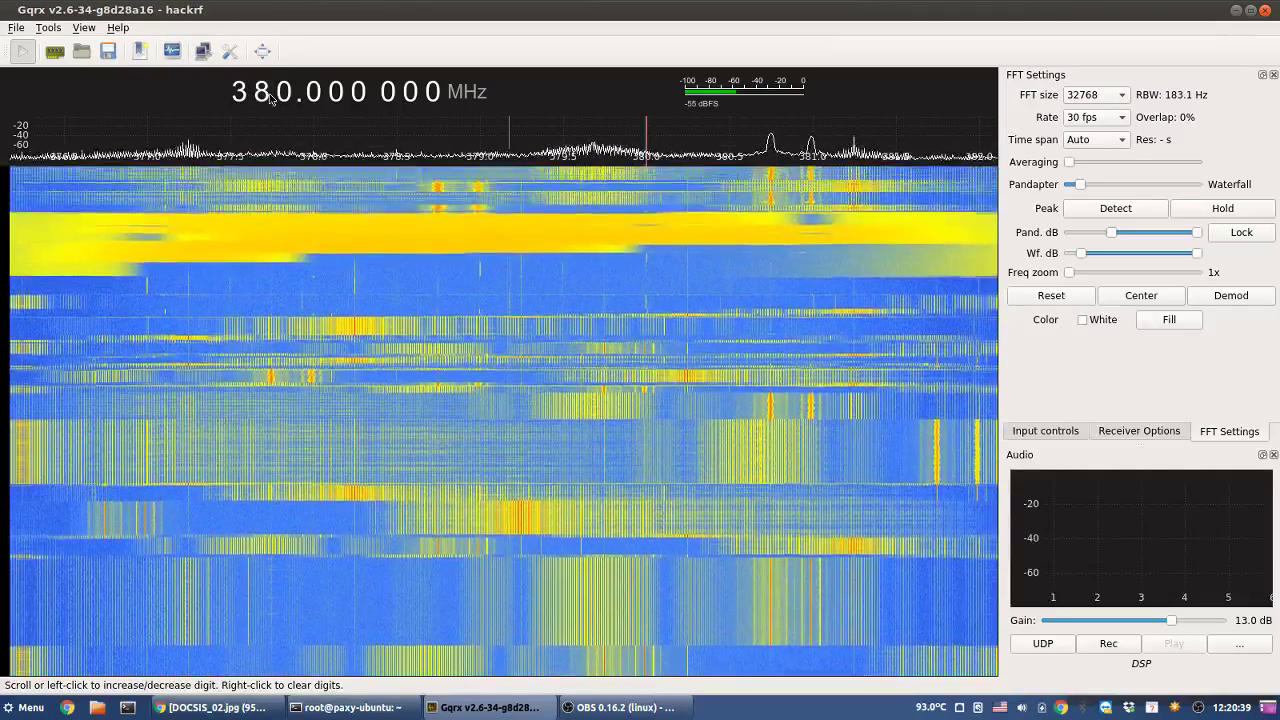
pyautogui.scroll(-20, 268, 97)
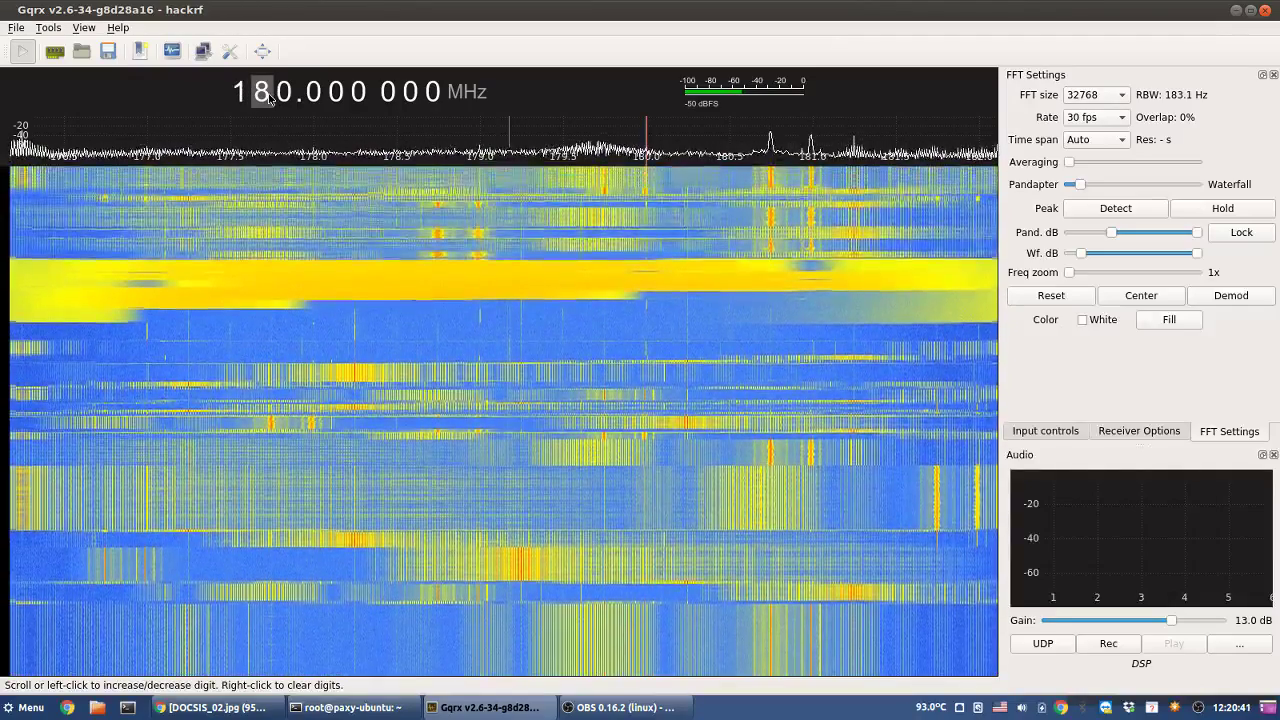
pyautogui.scroll(-7, 268, 97)
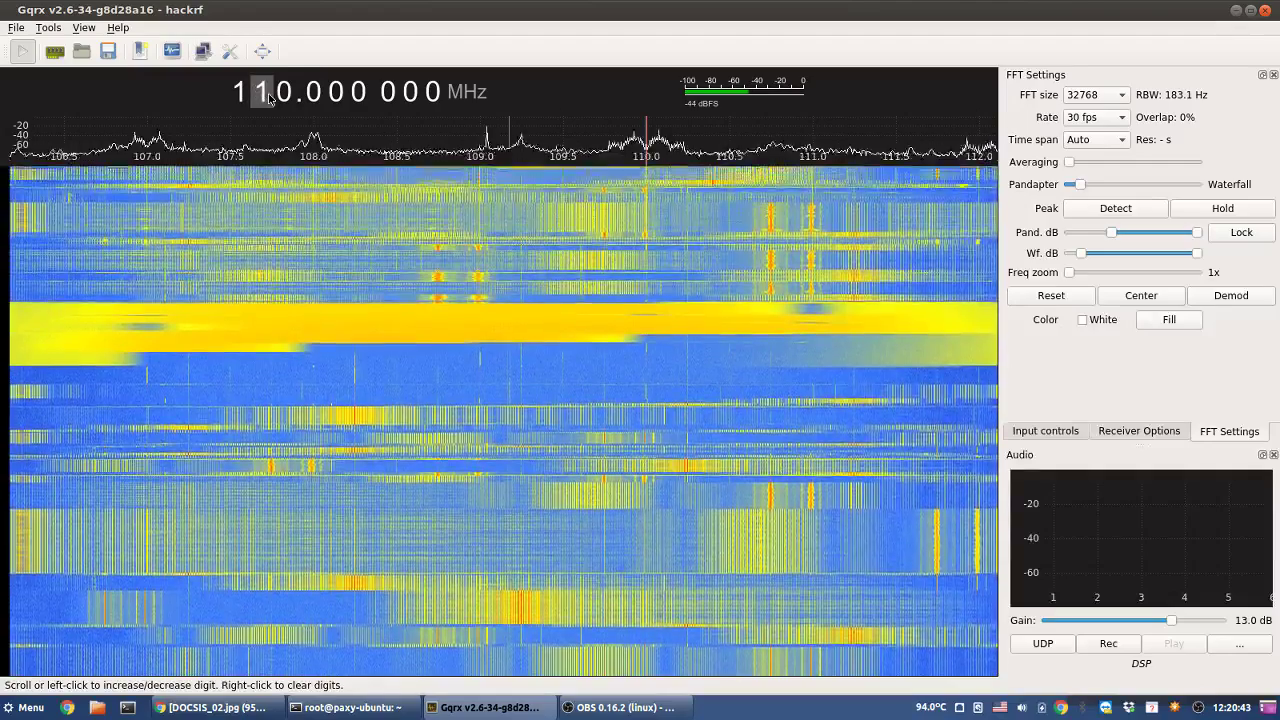
pyautogui.scroll(-2, 268, 97)
pyautogui.scroll(2, 268, 97)
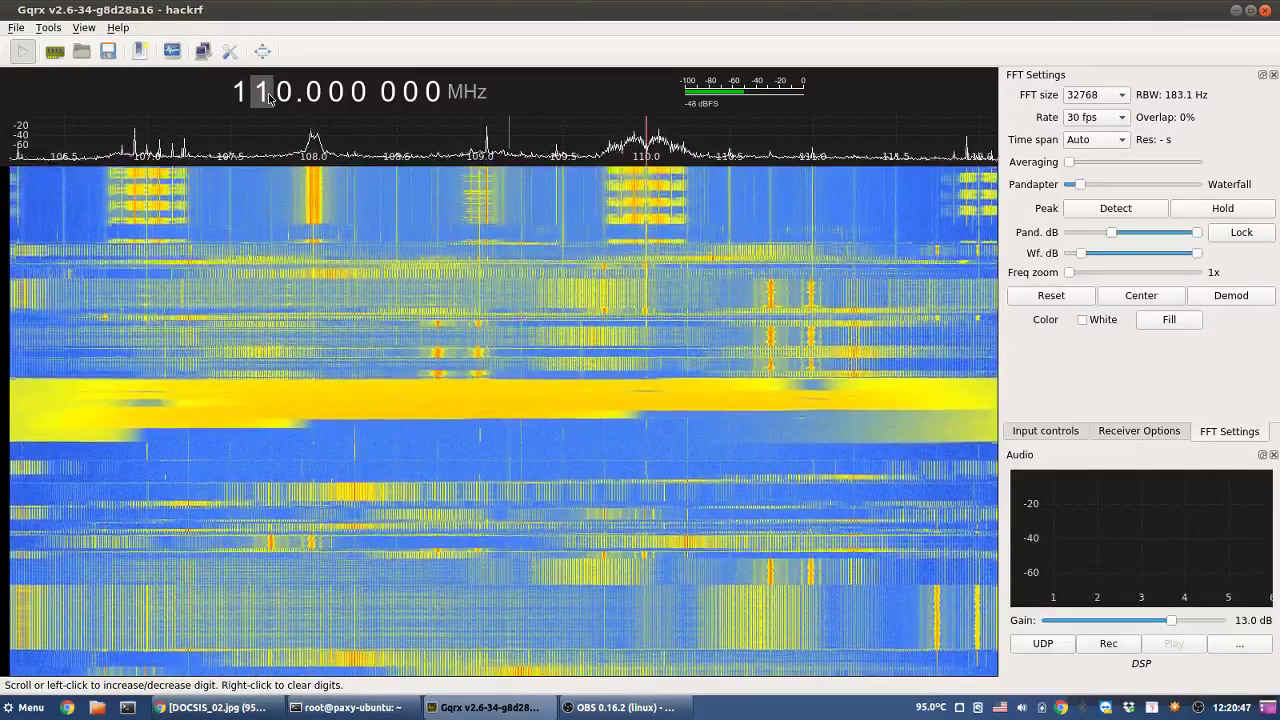
pyautogui.scroll(1, 268, 97)
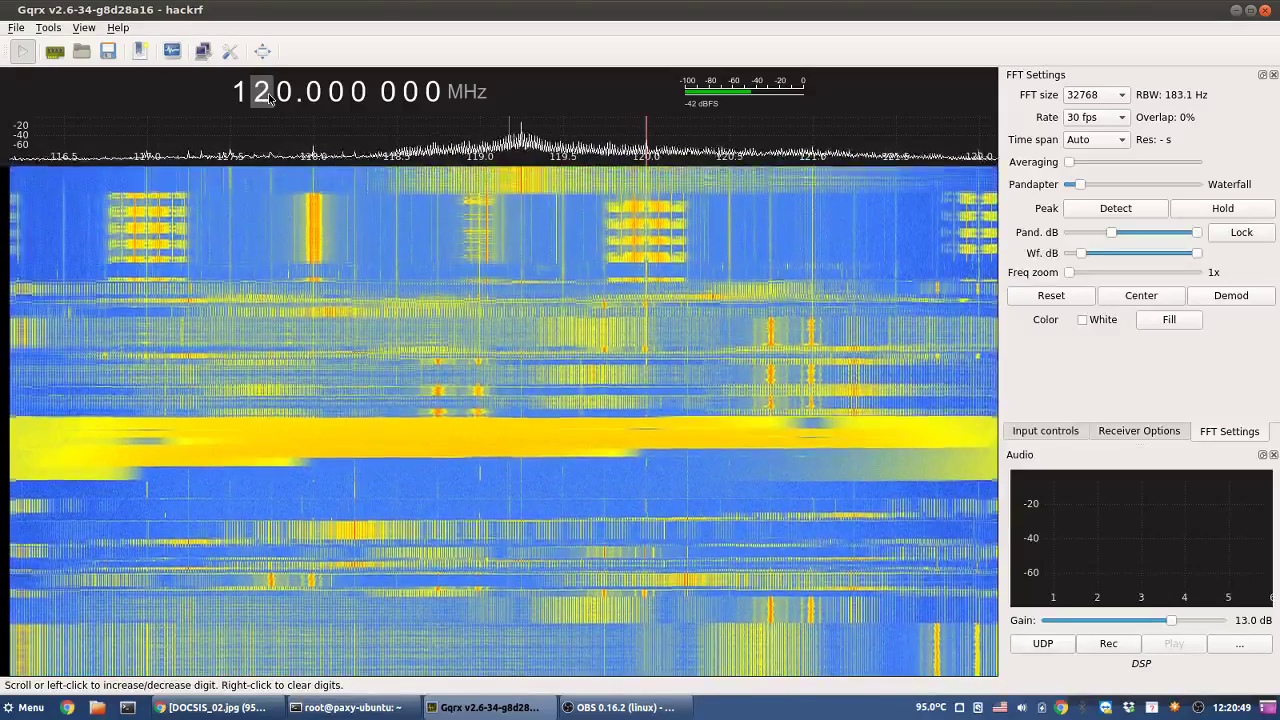
pyautogui.scroll(1, 268, 97)
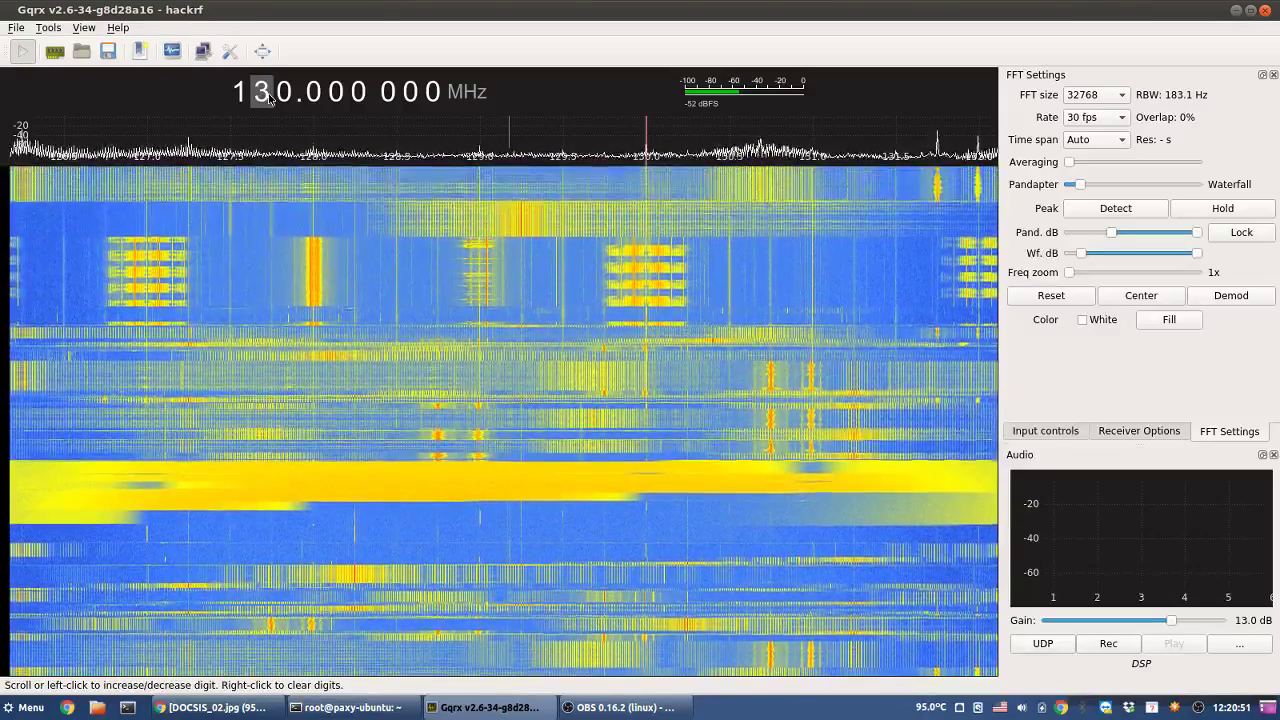
pyautogui.scroll(1, 268, 97)
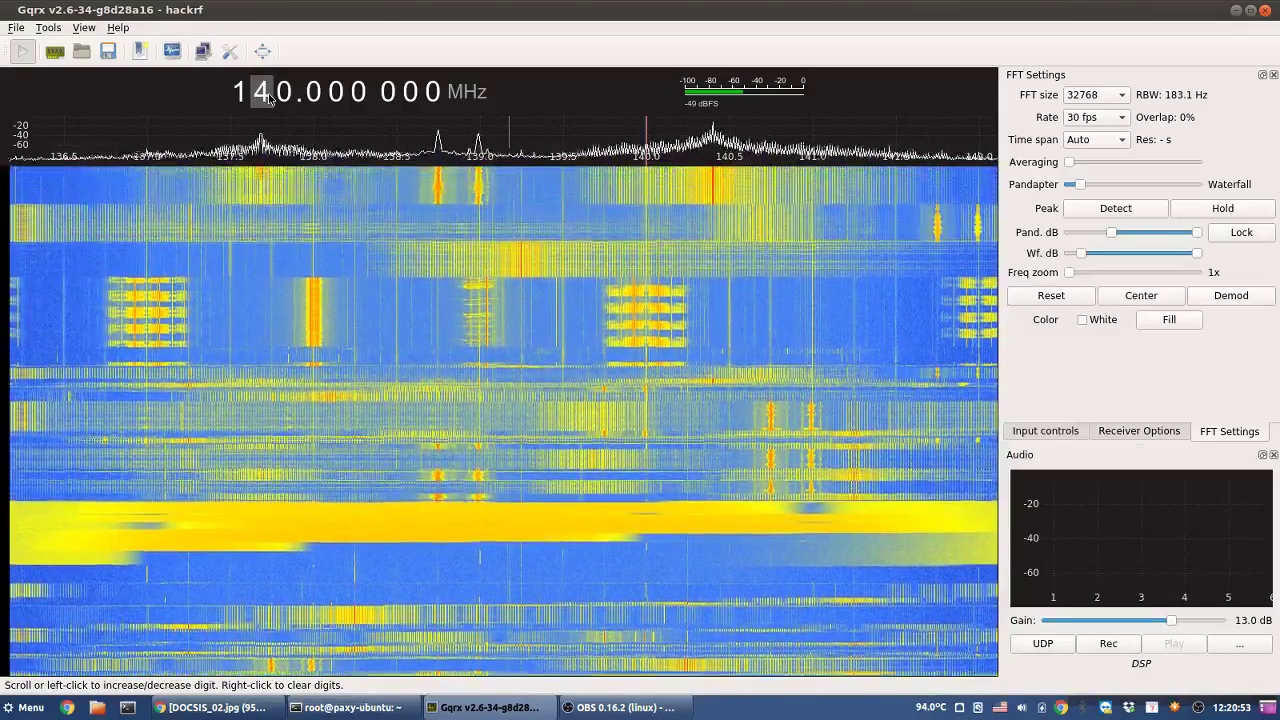
pyautogui.scroll(-1, 268, 97)
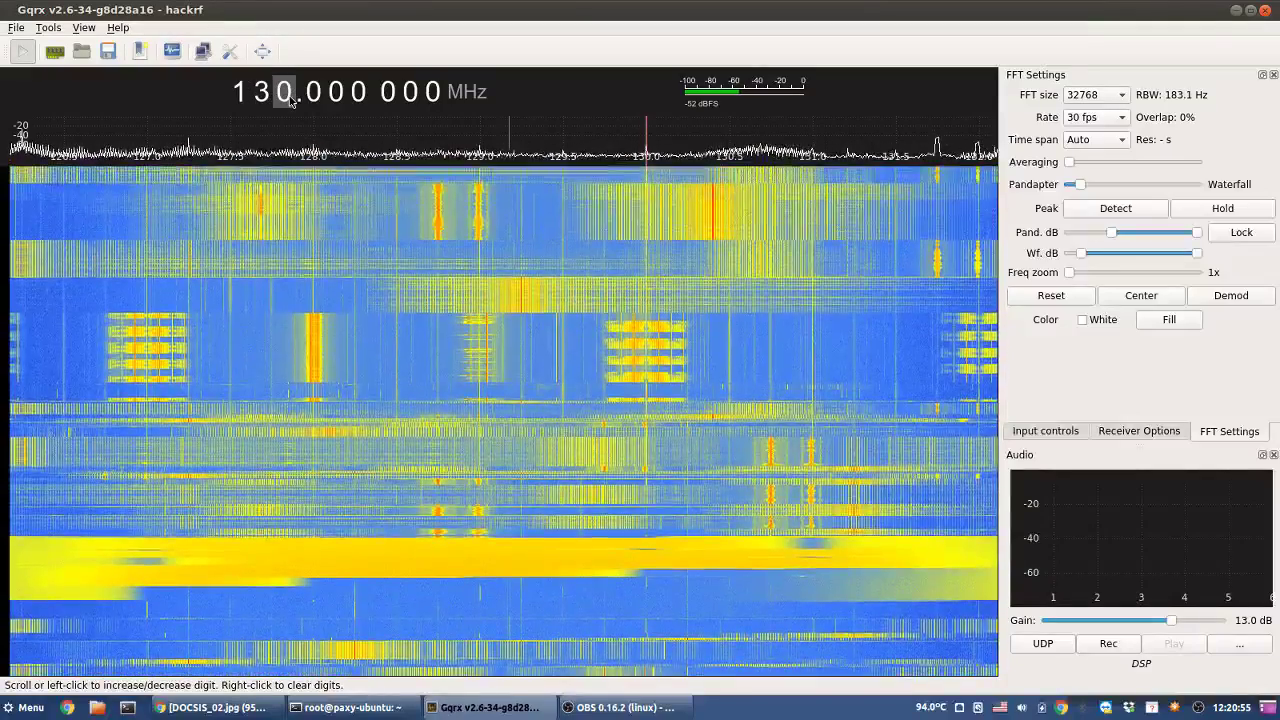
pyautogui.scroll(-5, 290, 100)
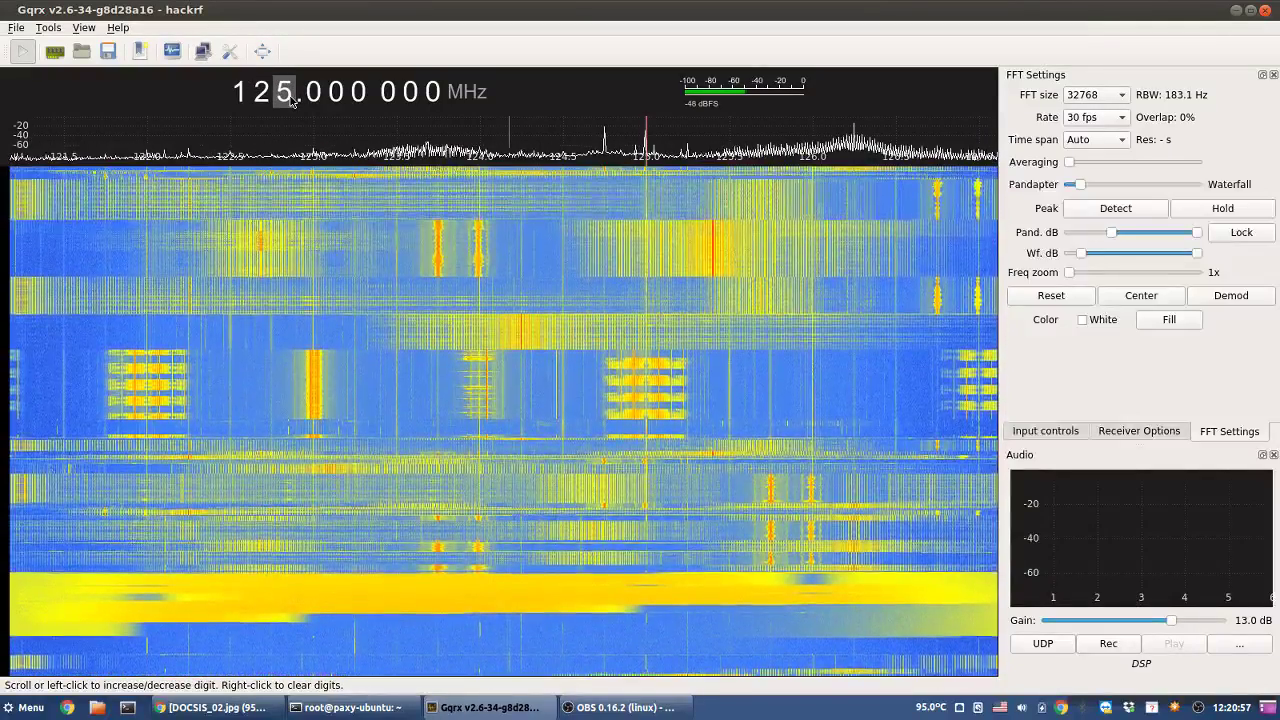
pyautogui.scroll(-5, 290, 100)
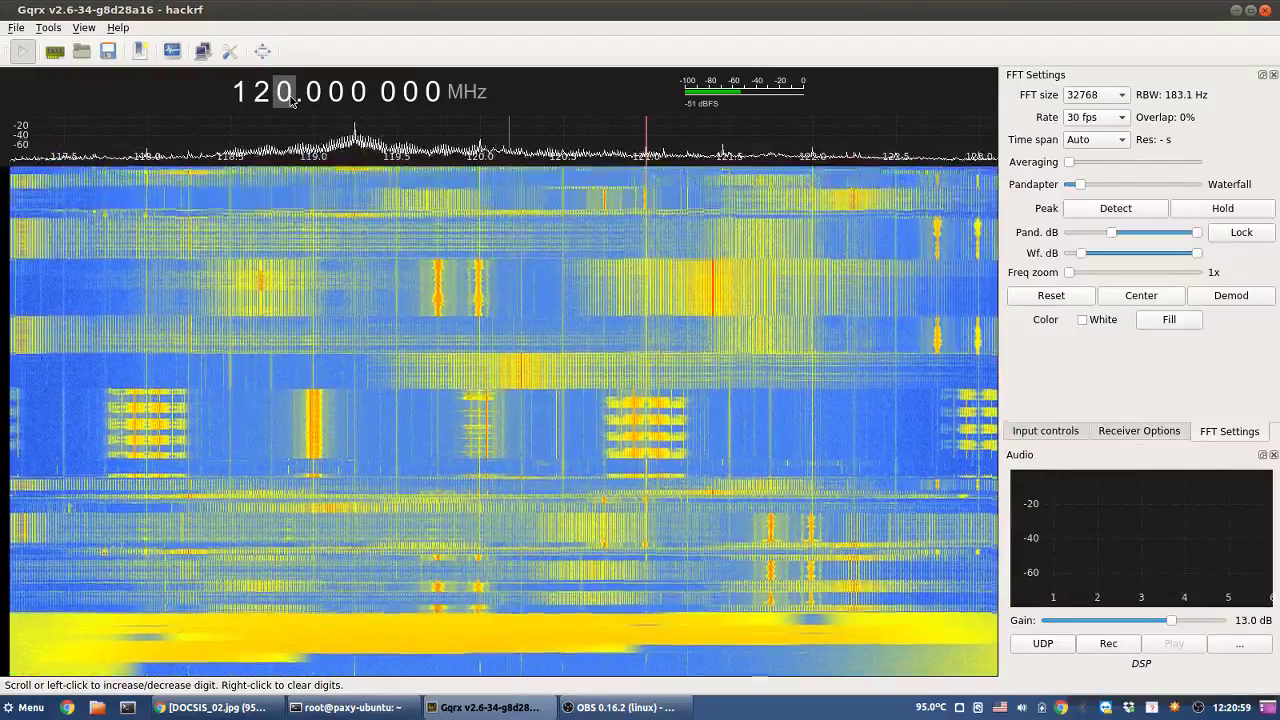
pyautogui.scroll(-2, 290, 100)
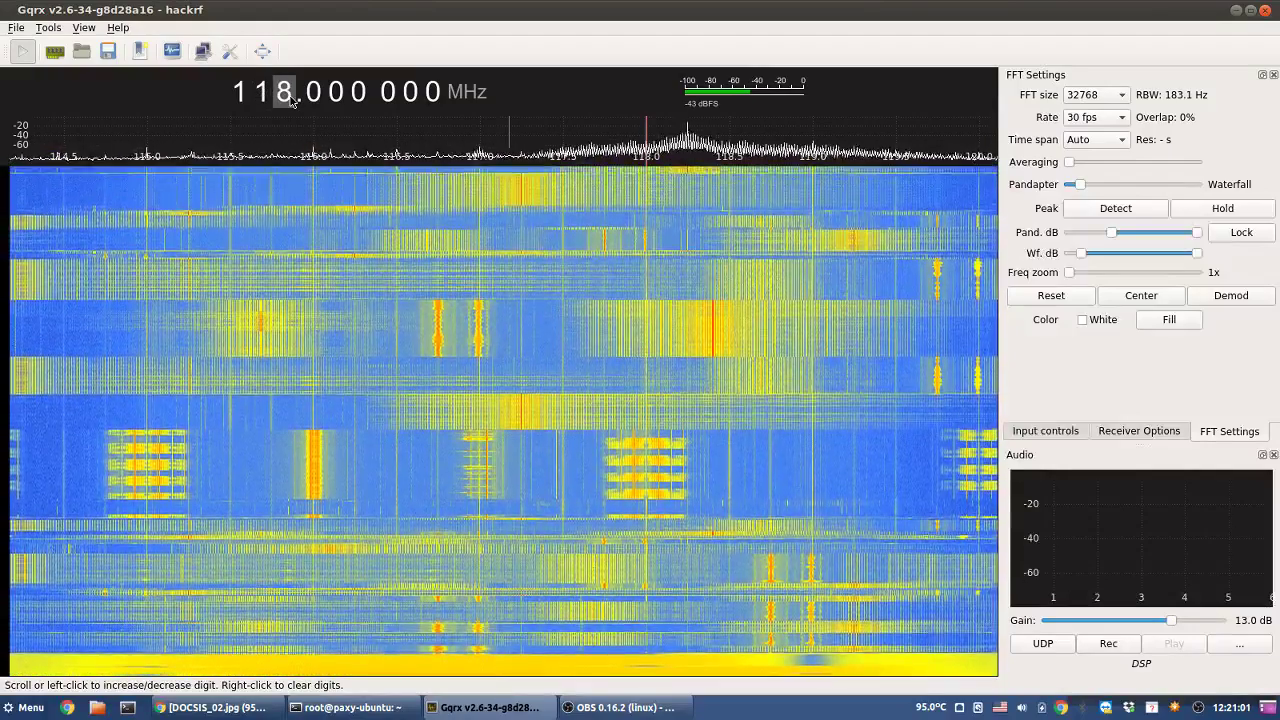
pyautogui.scroll(-7, 290, 100)
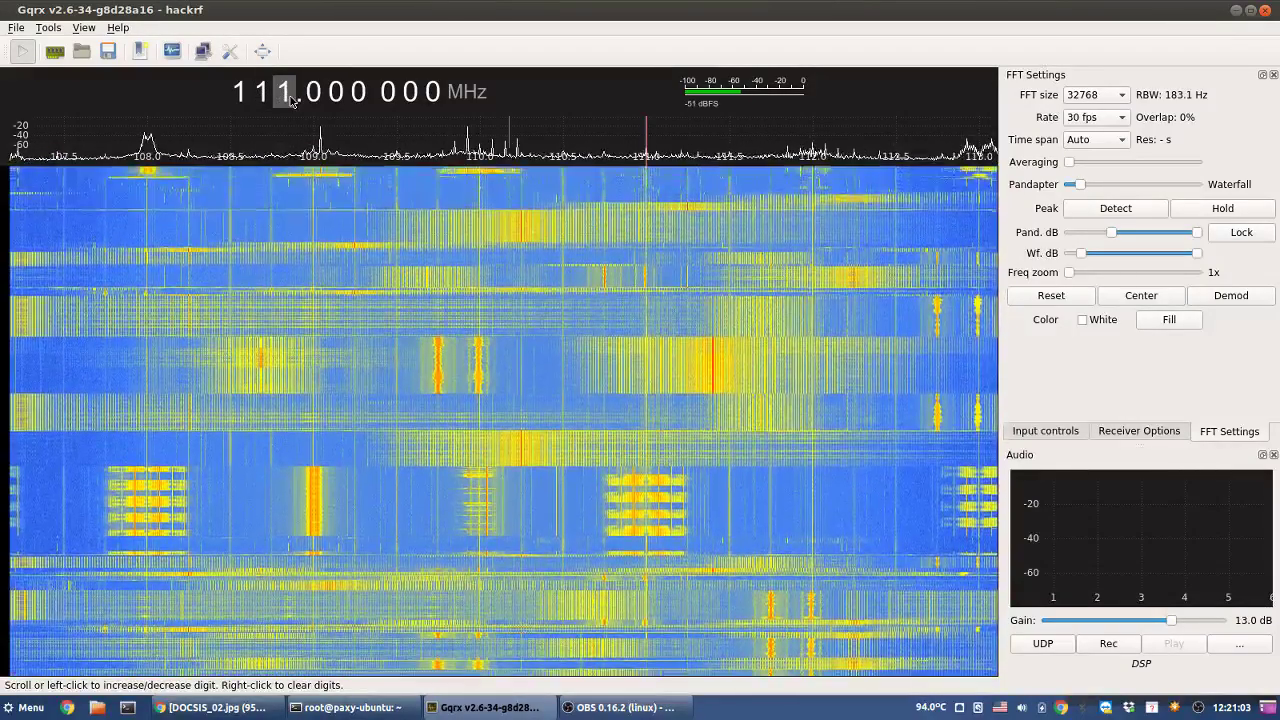
pyautogui.scroll(-2, 290, 100)
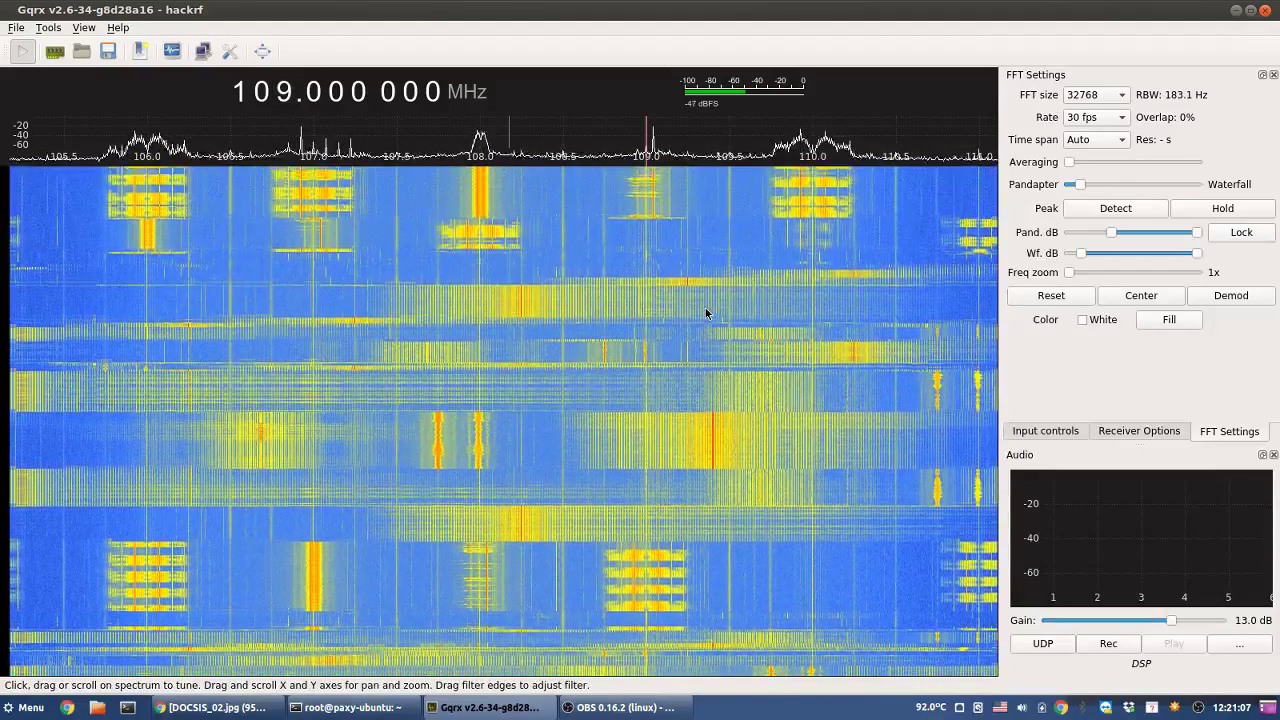
pyautogui.moveTo(705, 312)
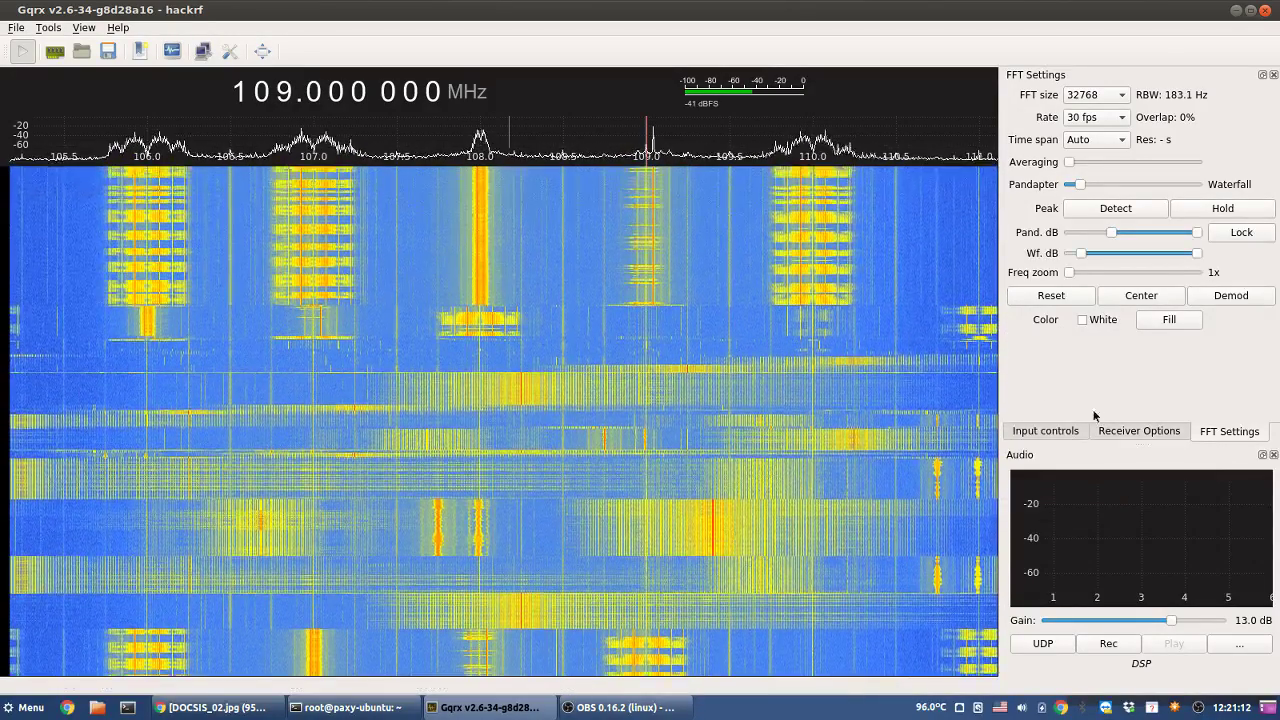
pyautogui.click(58, 52)
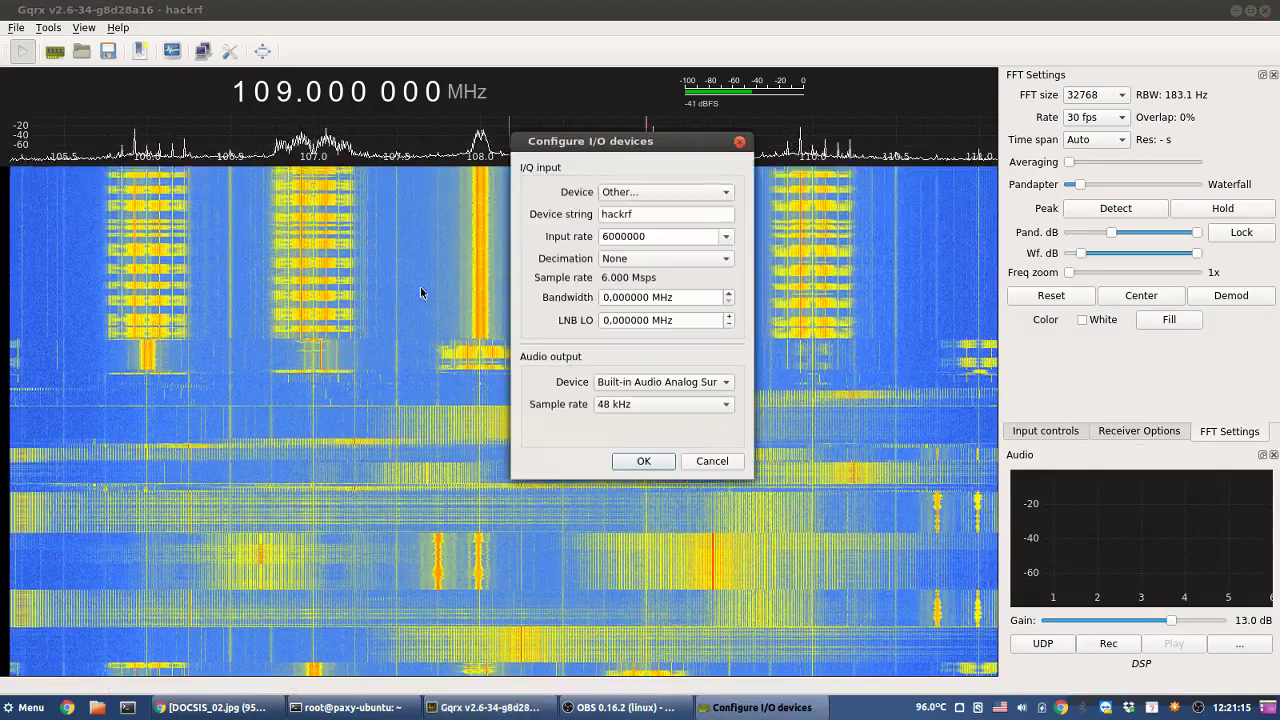
pyautogui.click(727, 237)
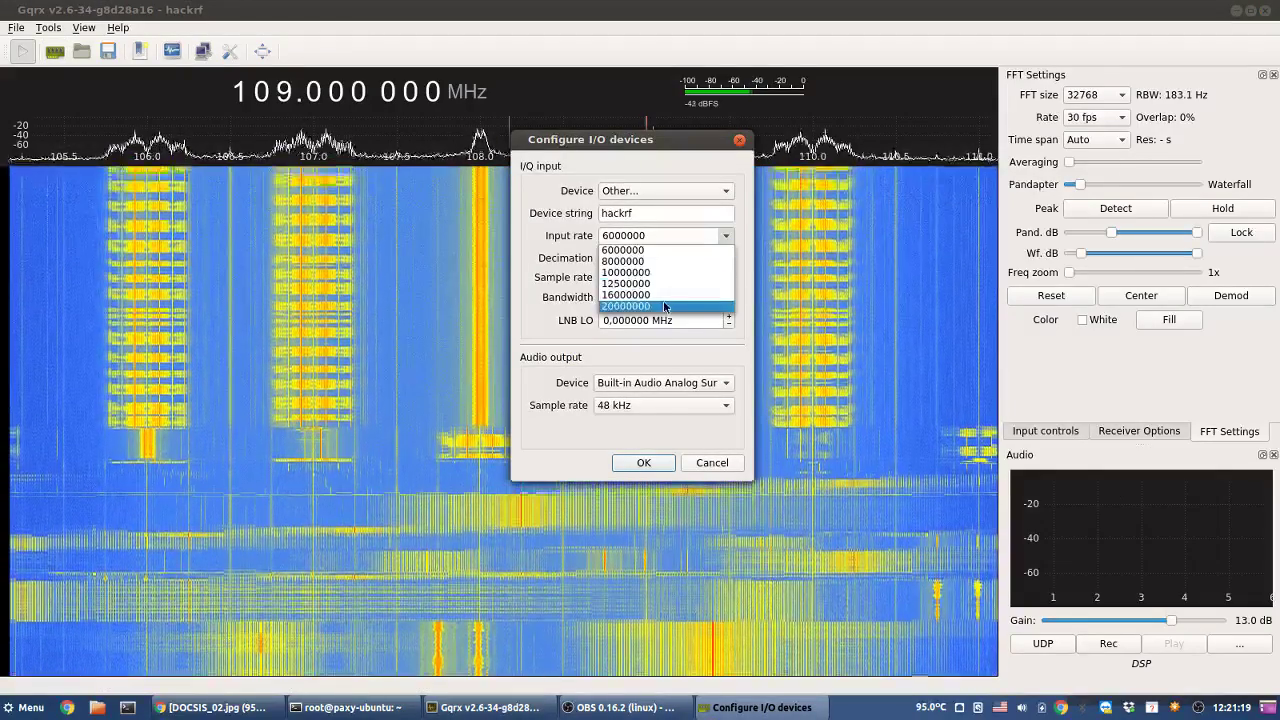
pyautogui.click(660, 305)
pyautogui.click(643, 463)
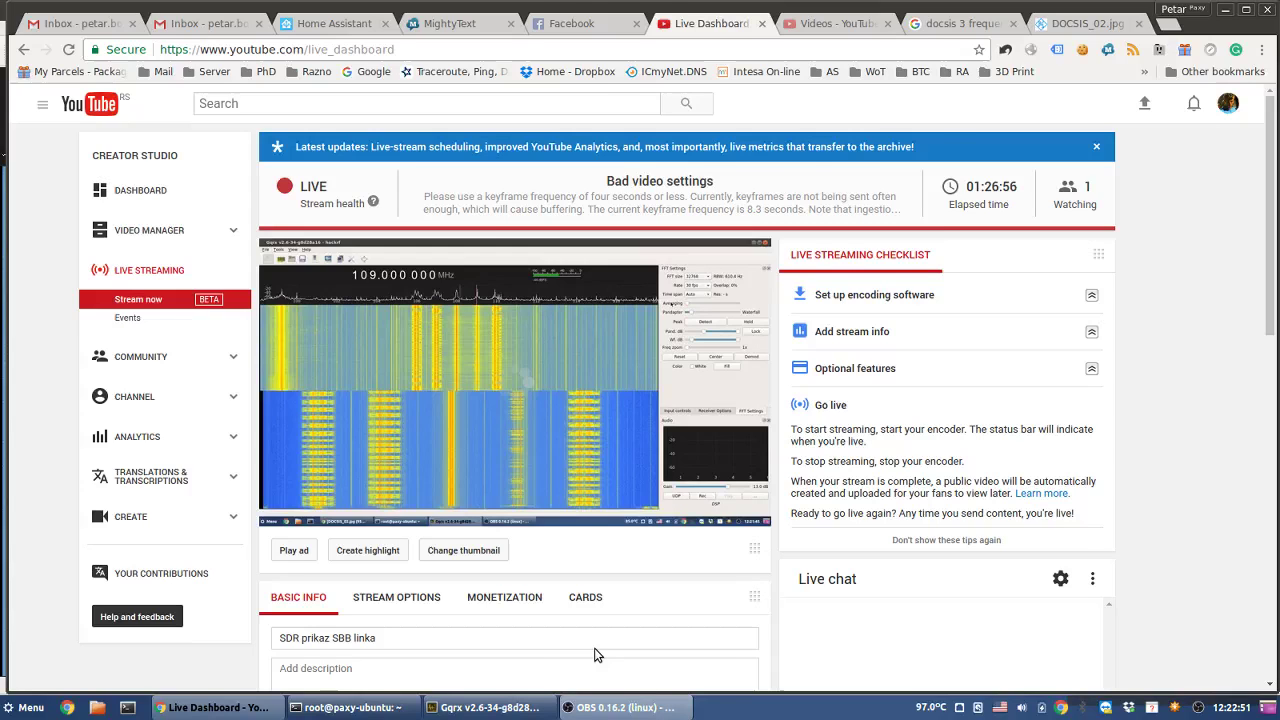
# - Switch to the OBS Studio window from the taskbar
pyautogui.click(625, 707)
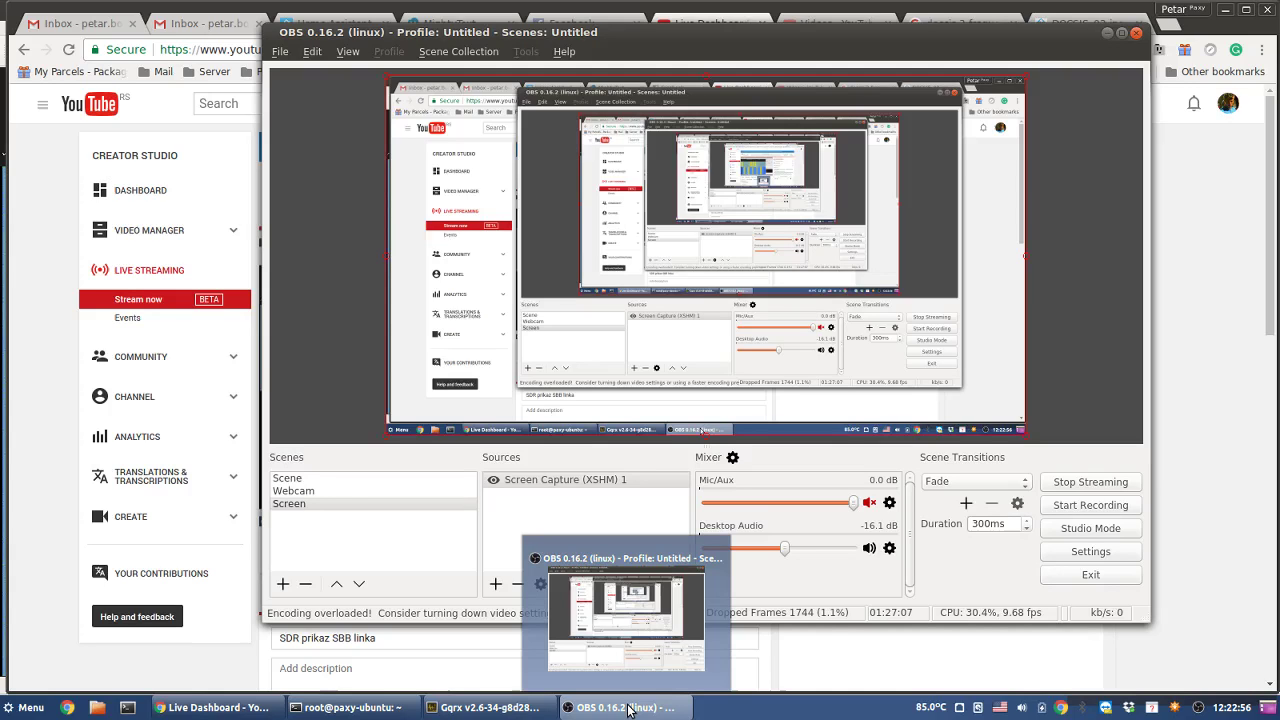
# - Minimize OBS Studio via its taskbar button to get back to Gqrx
pyautogui.click(628, 707)
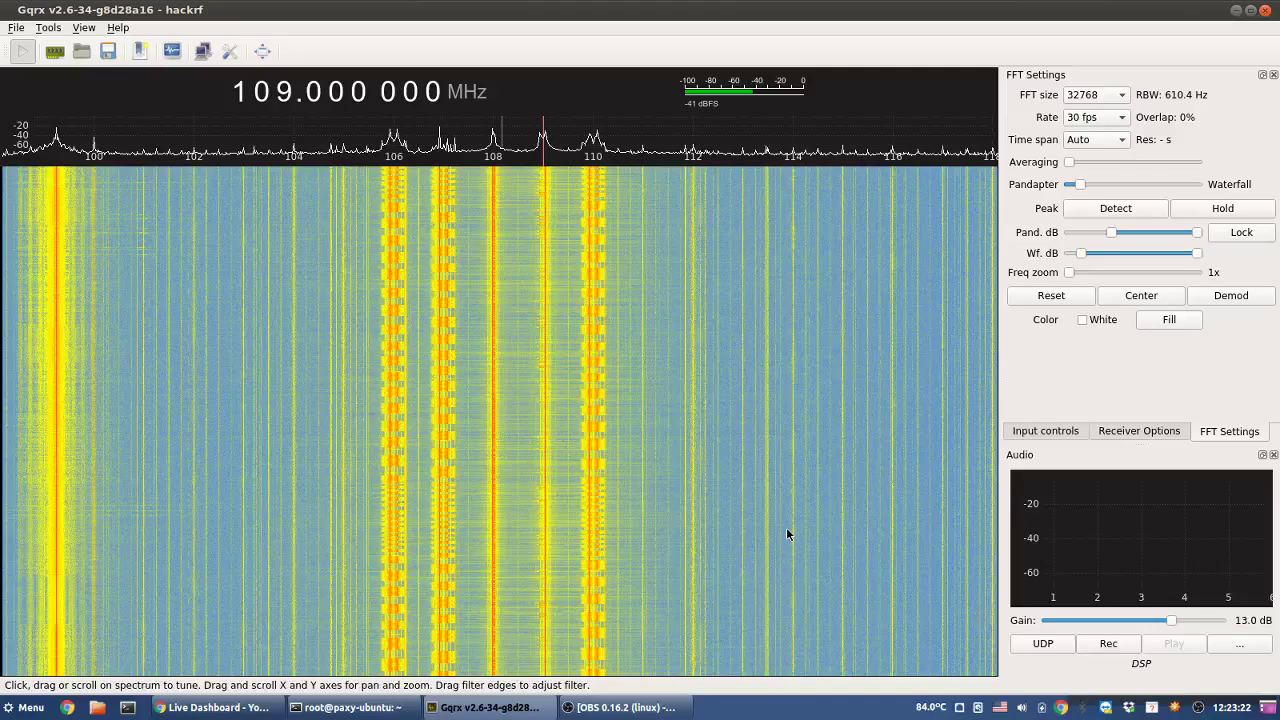
# - Show the desktop to hide all open windows
pyautogui.click(1268, 708)
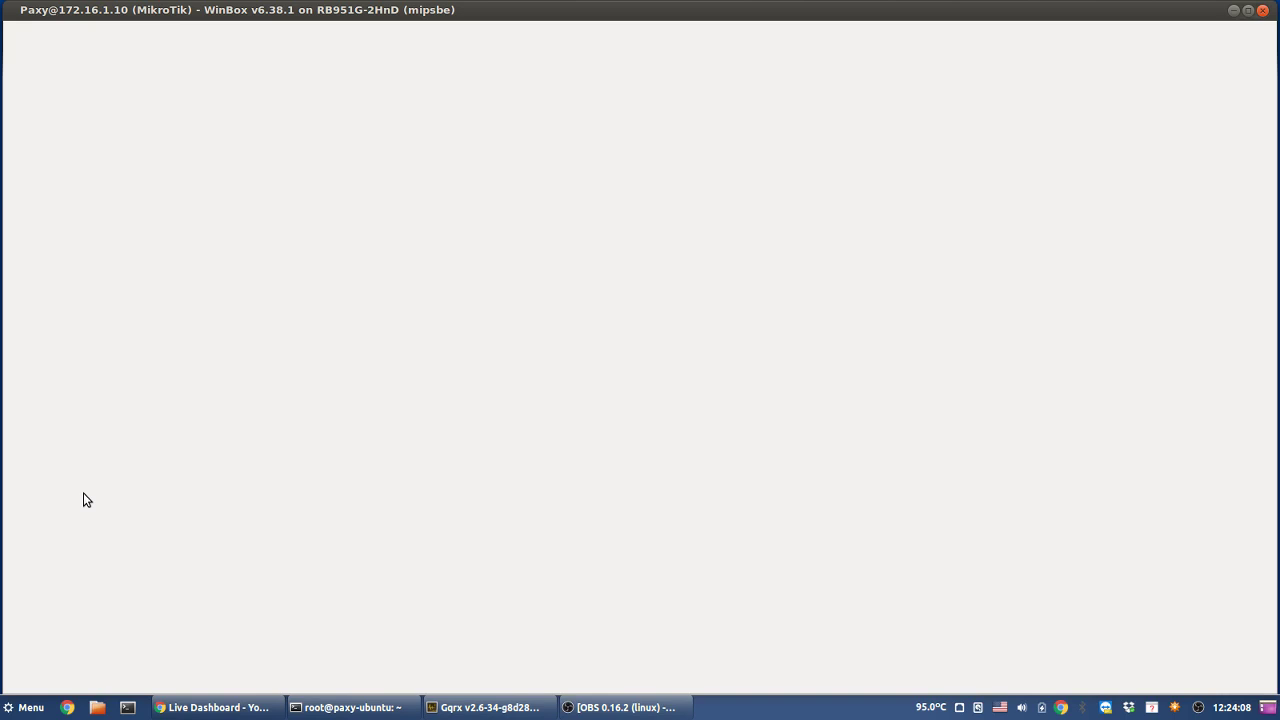
# - Bring the YouTube Live Dashboard Chrome window to the front
pyautogui.click(197, 716)
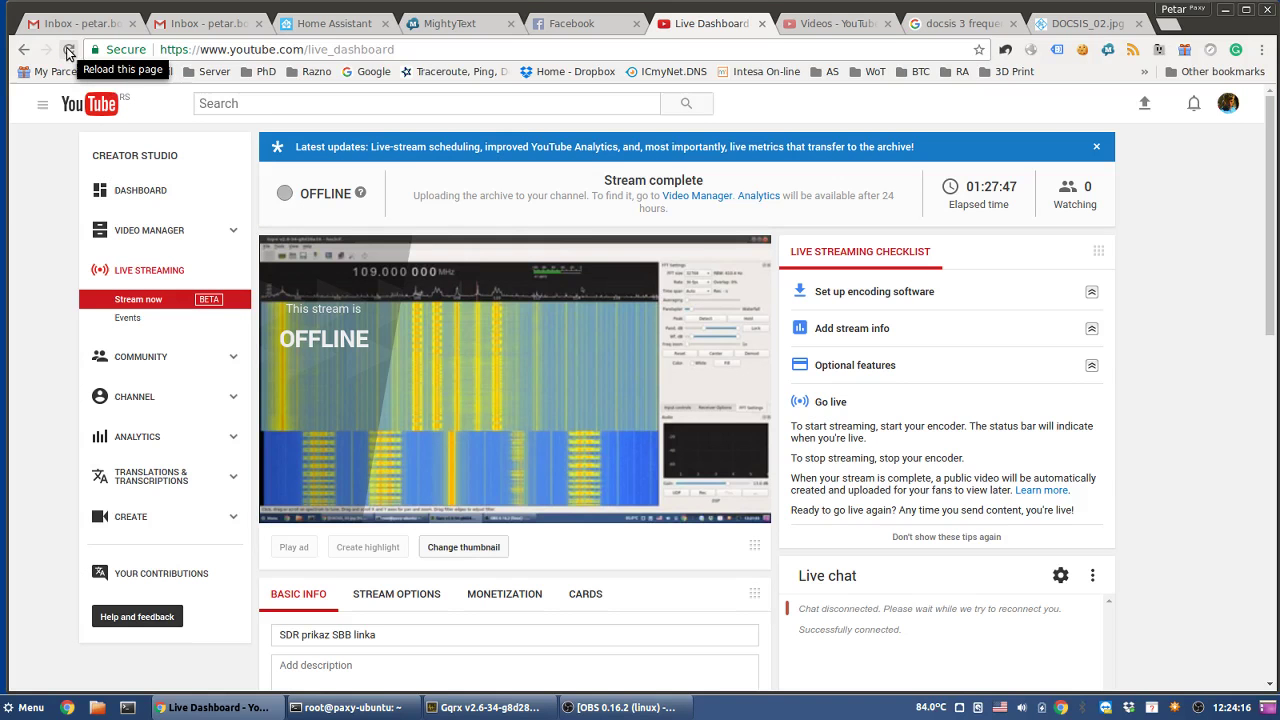
# - Reload the Live Dashboard, check Gqrx, and finally return to the Gqrx waterfall at 109 MHz
pyautogui.click(68, 50)
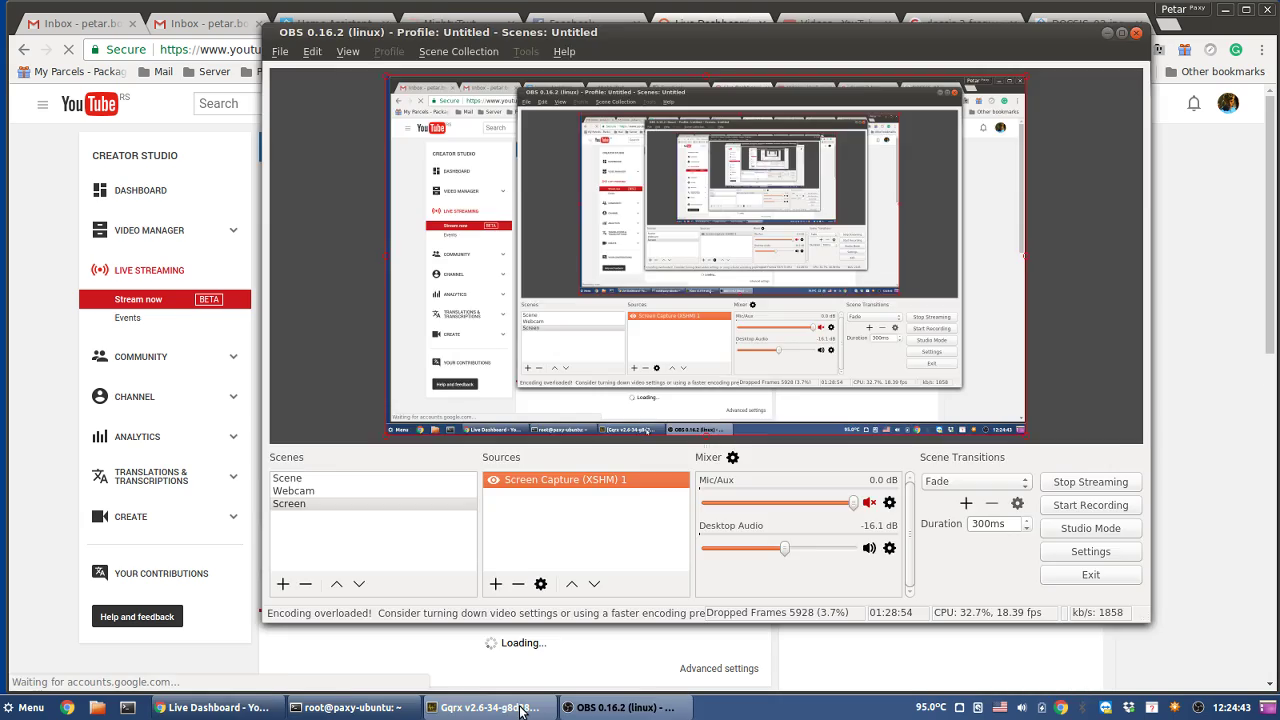
pyautogui.click(520, 708)
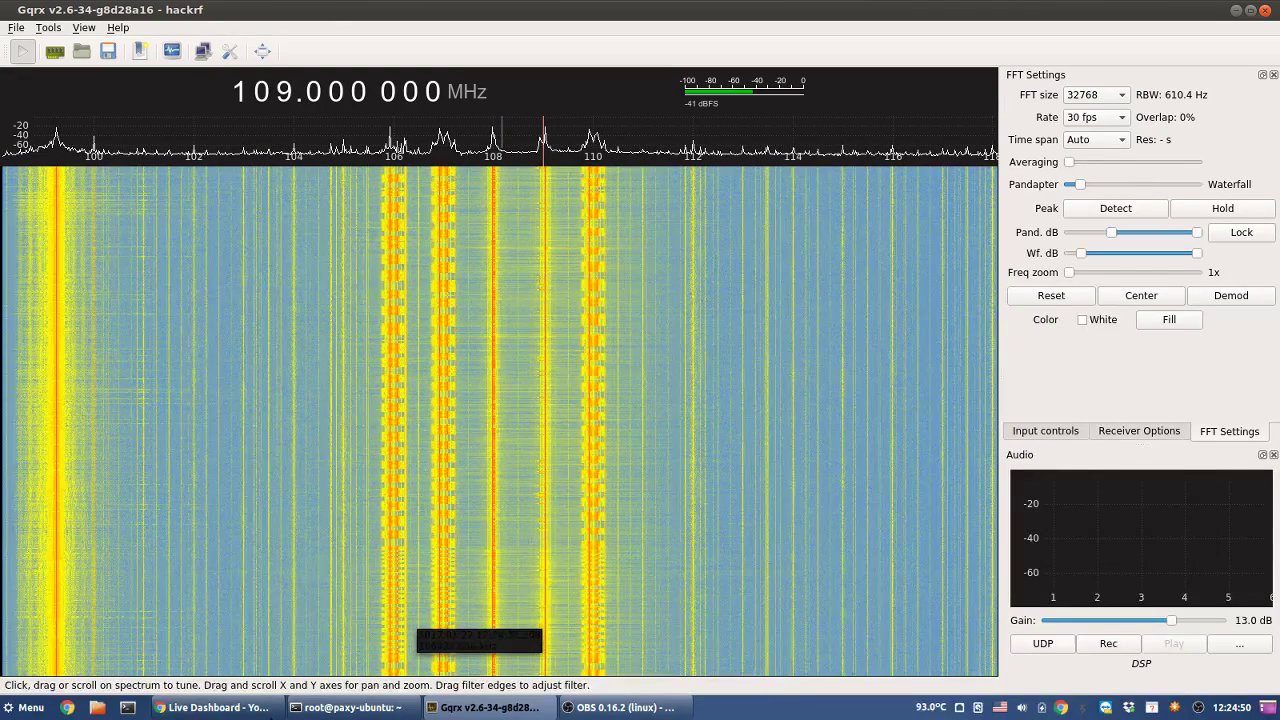
pyautogui.click(237, 708)
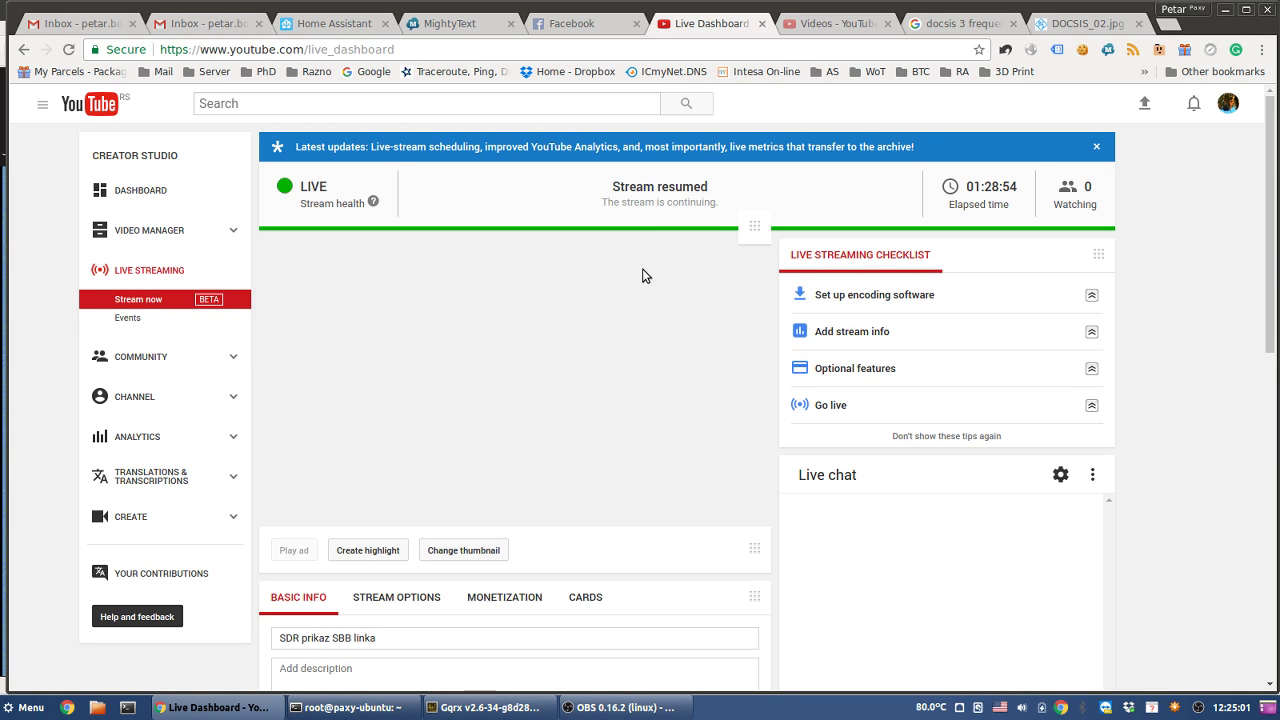
pyautogui.moveTo(619, 707)
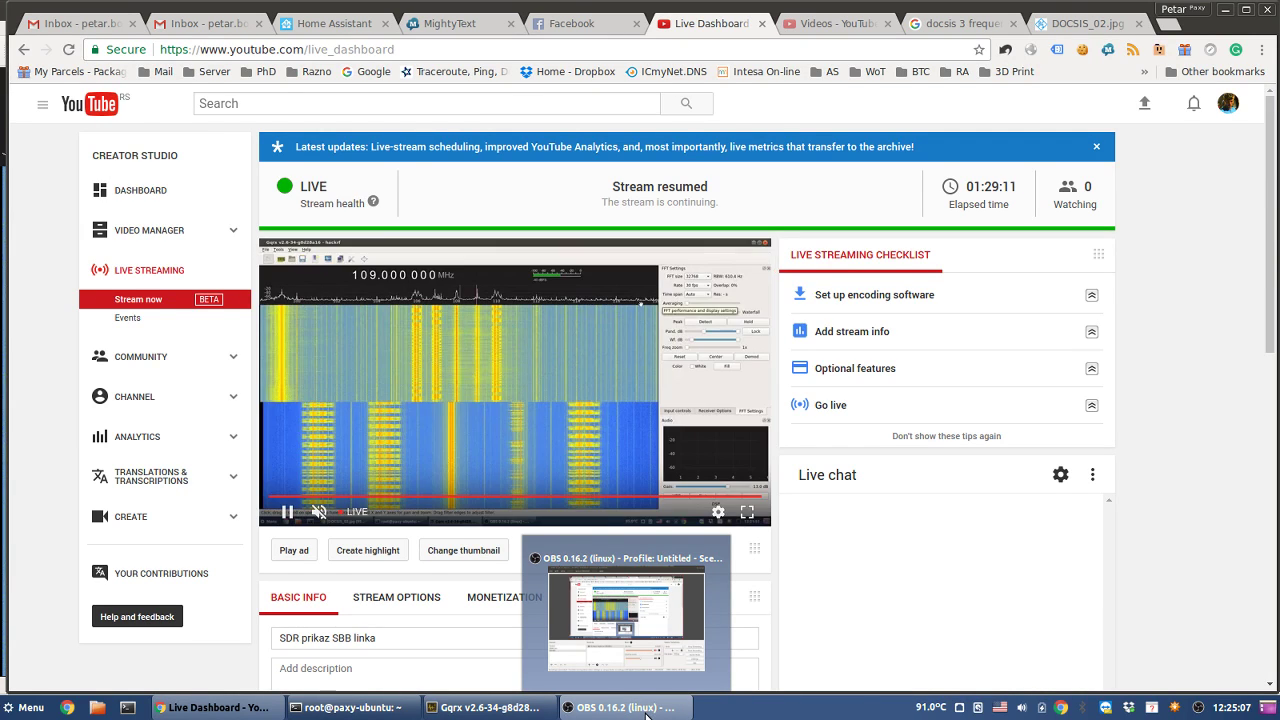
pyautogui.click(522, 704)
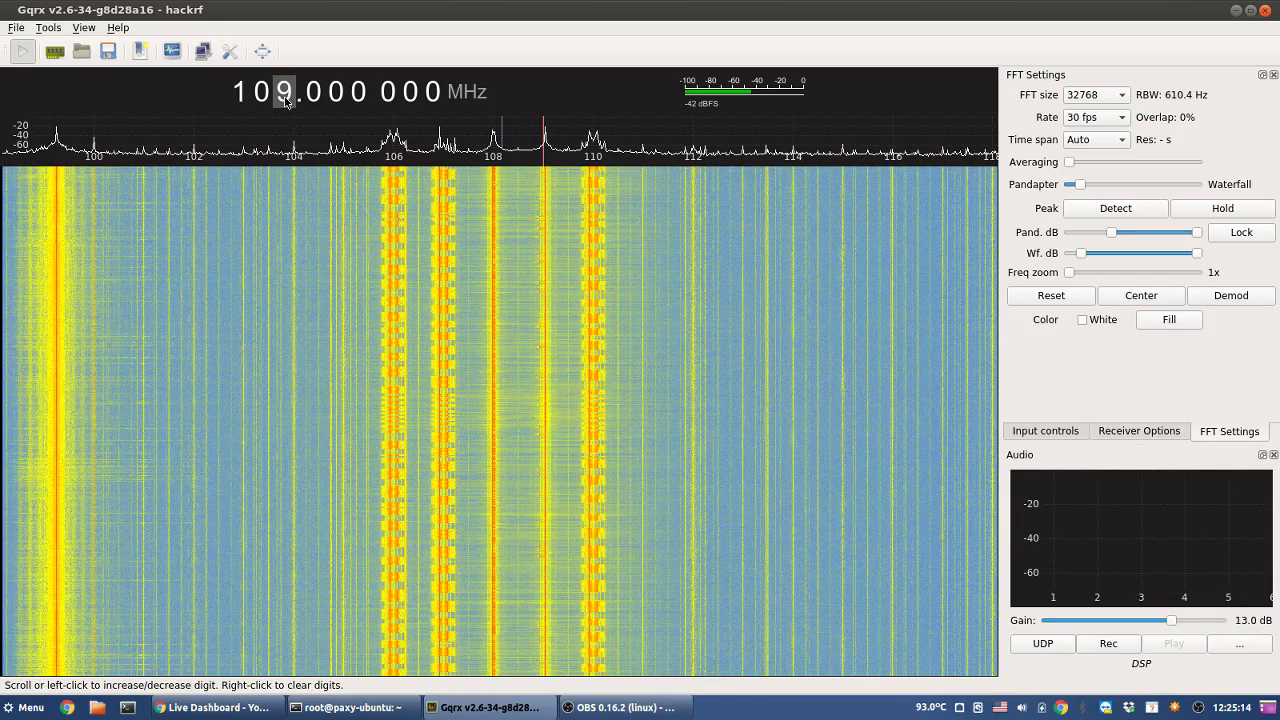
# - Retune Gqrx from 70 MHz down to 60 MHz, so the waterfall spans about 50–69 MHz
pyautogui.scroll(-2, 286, 99)
pyautogui.scroll(-1, 286, 99)
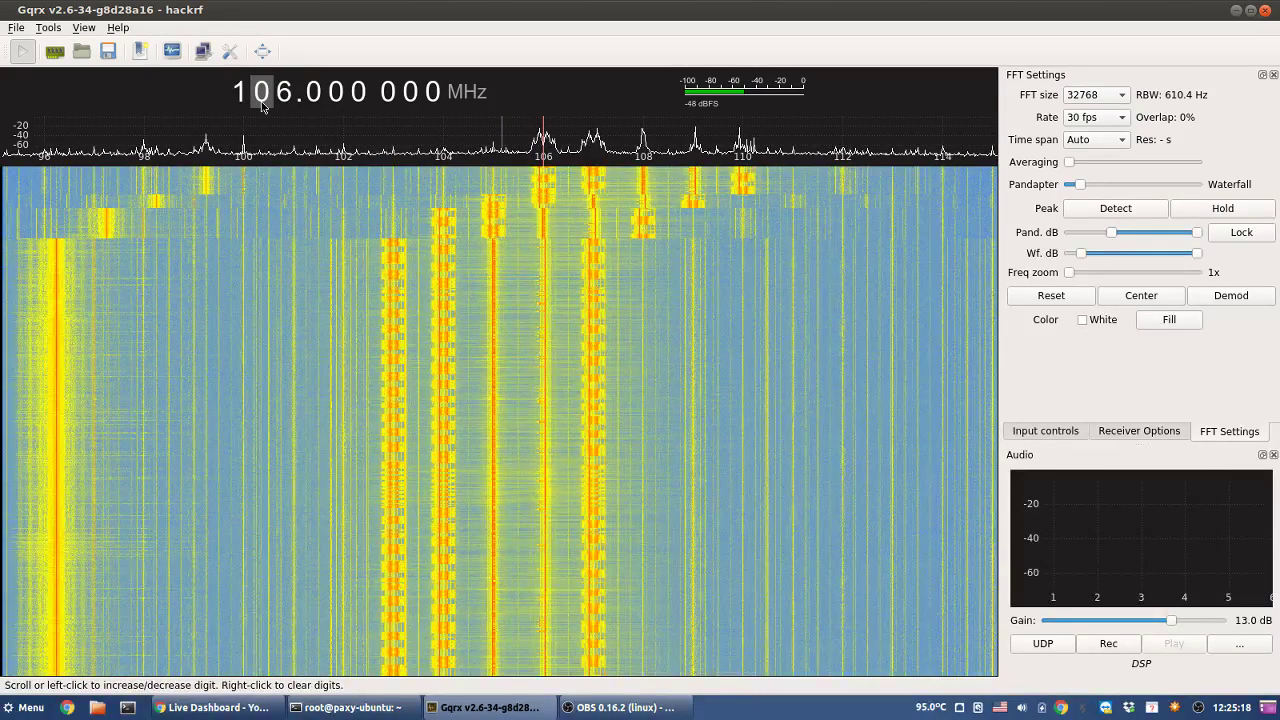
pyautogui.scroll(-1, 262, 107)
pyautogui.rightClick(262, 107)
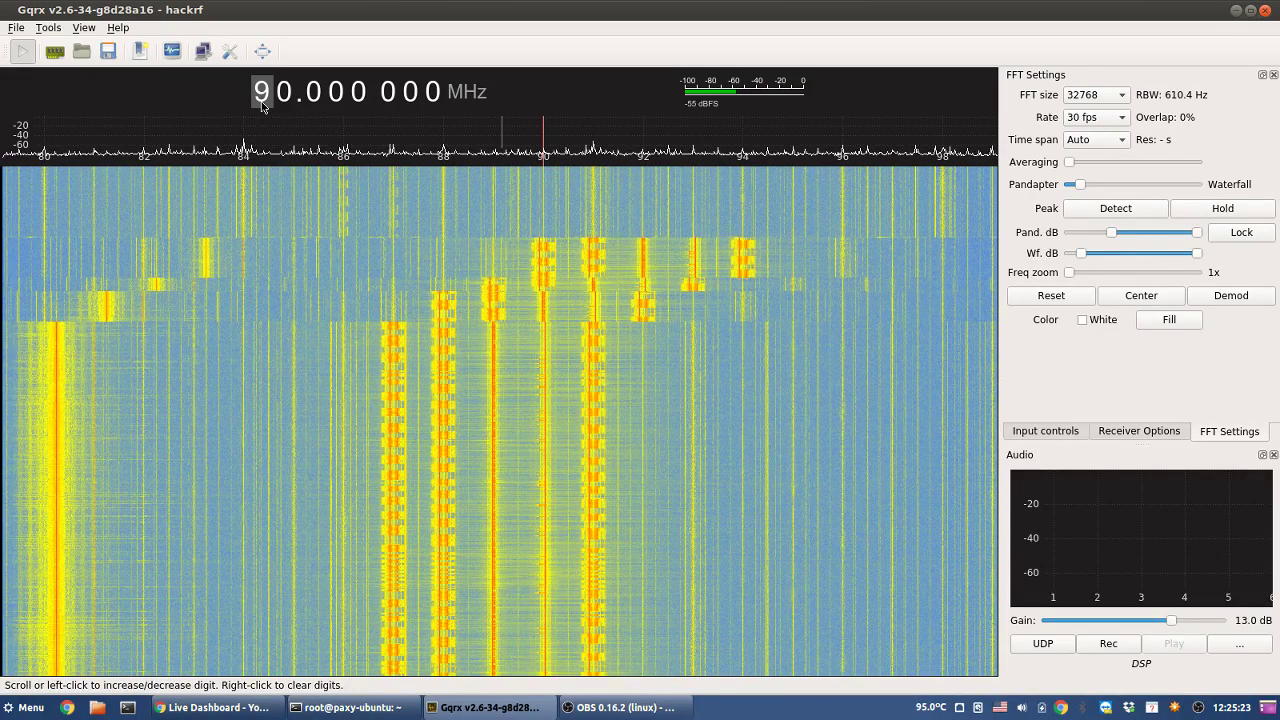
pyautogui.scroll(-1, 262, 107)
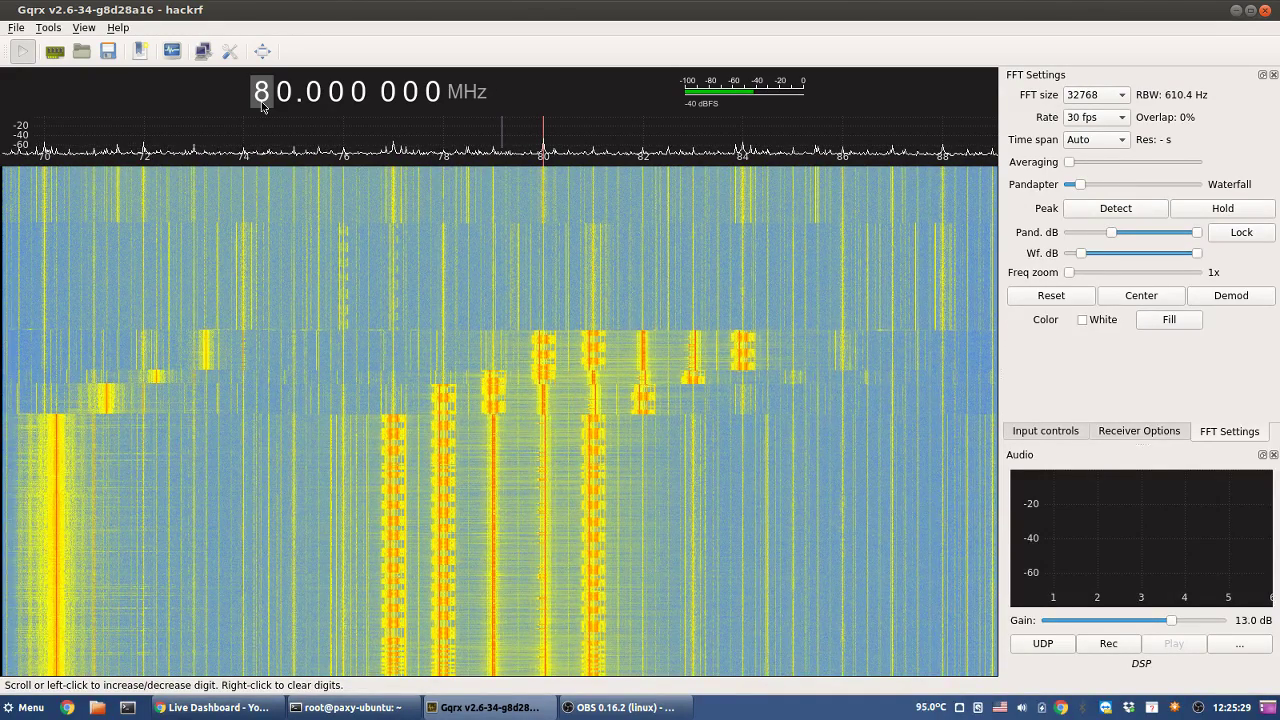
pyautogui.scroll(-1, 262, 107)
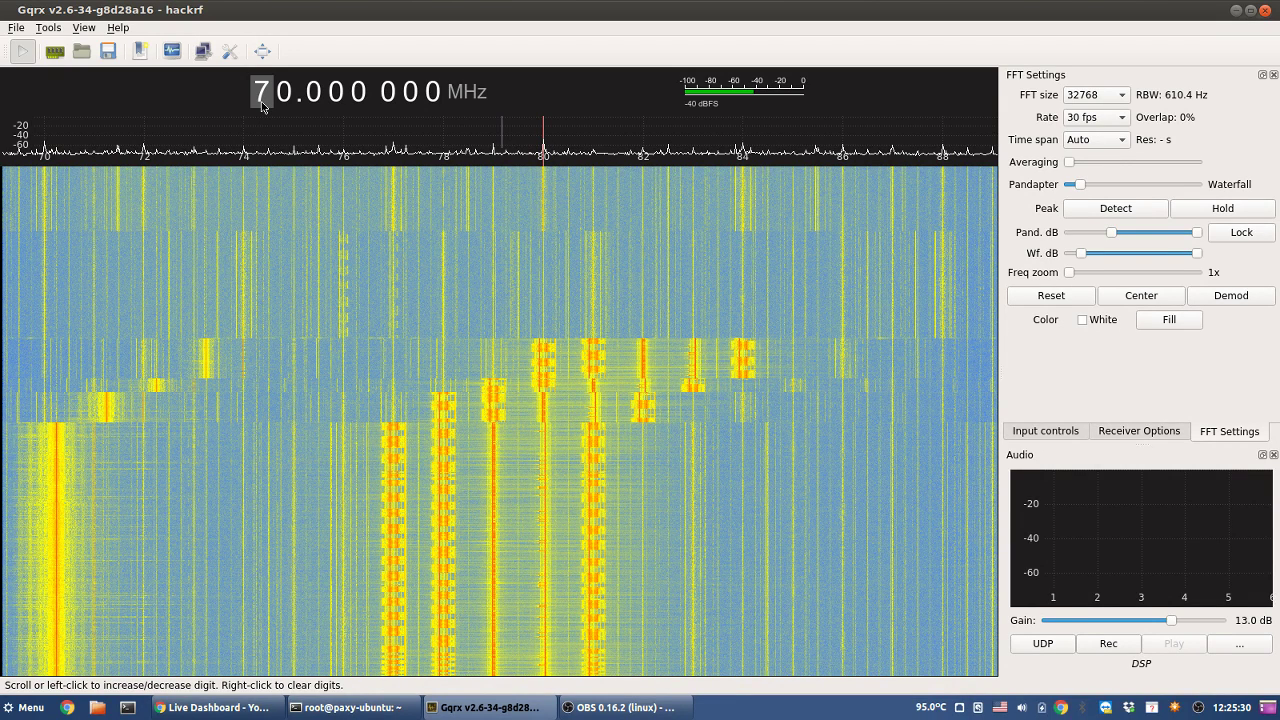
pyautogui.scroll(-1, 262, 104)
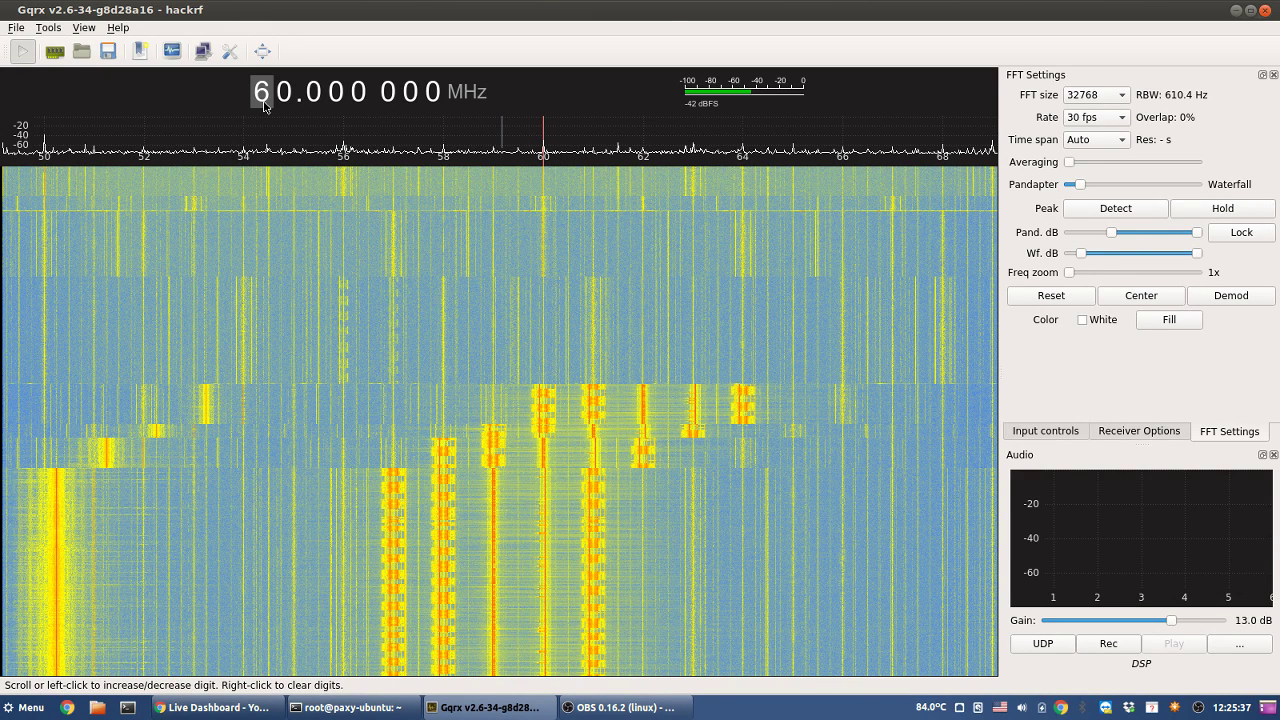
# - Tune to 50 MHz and zoom the spectrum in and out around the 50 MHz carrier
pyautogui.click(265, 105)
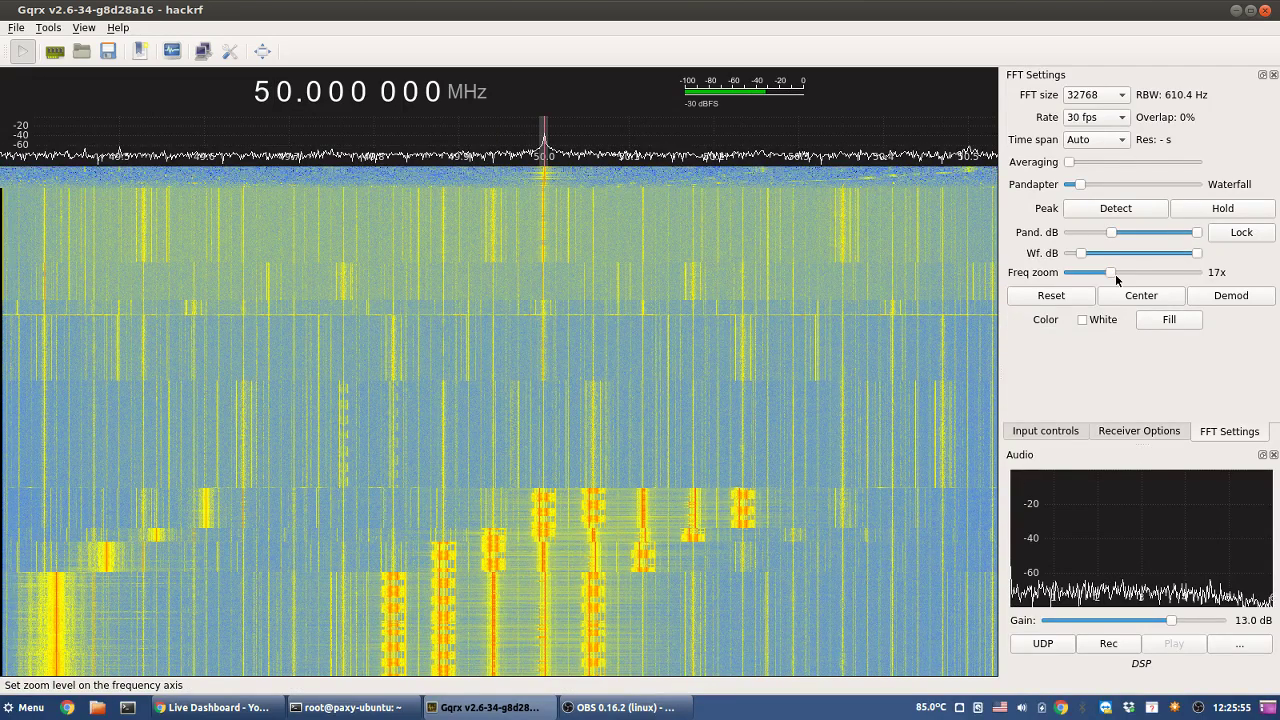
pyautogui.moveTo(1116, 279); pyautogui.dragTo(1136, 280)
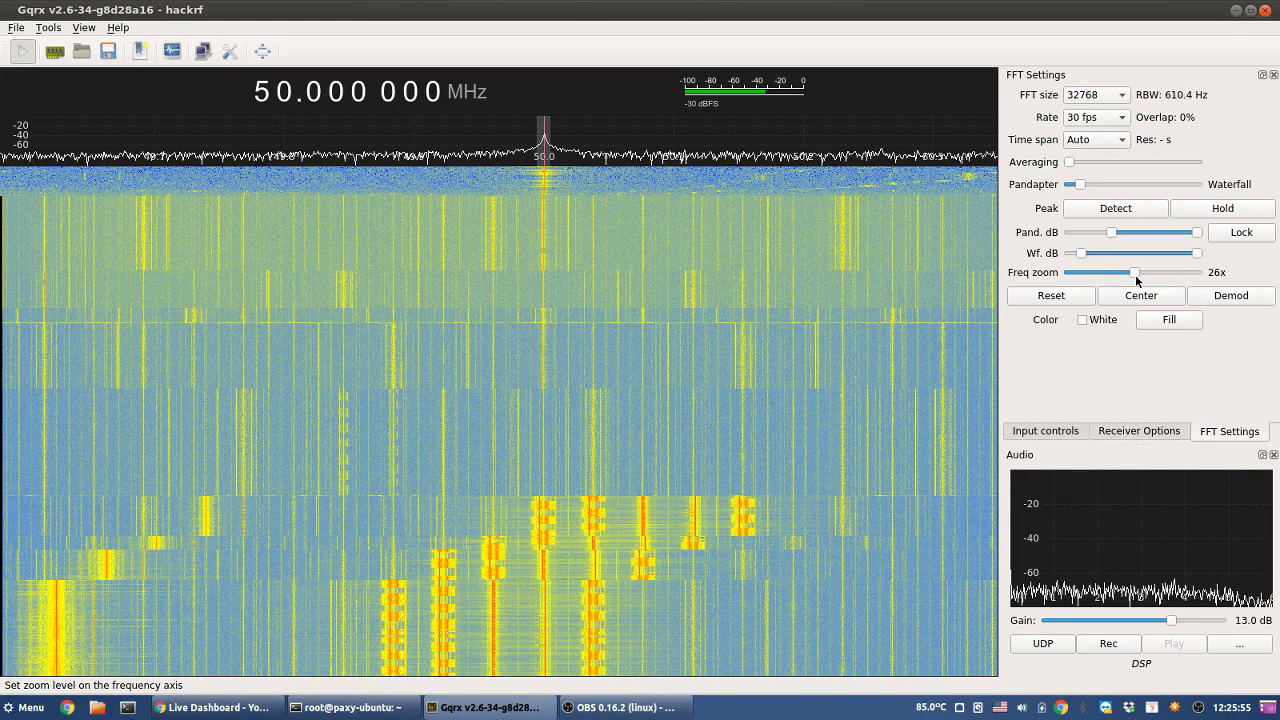
pyautogui.moveTo(1136, 281); pyautogui.dragTo(1066, 281)
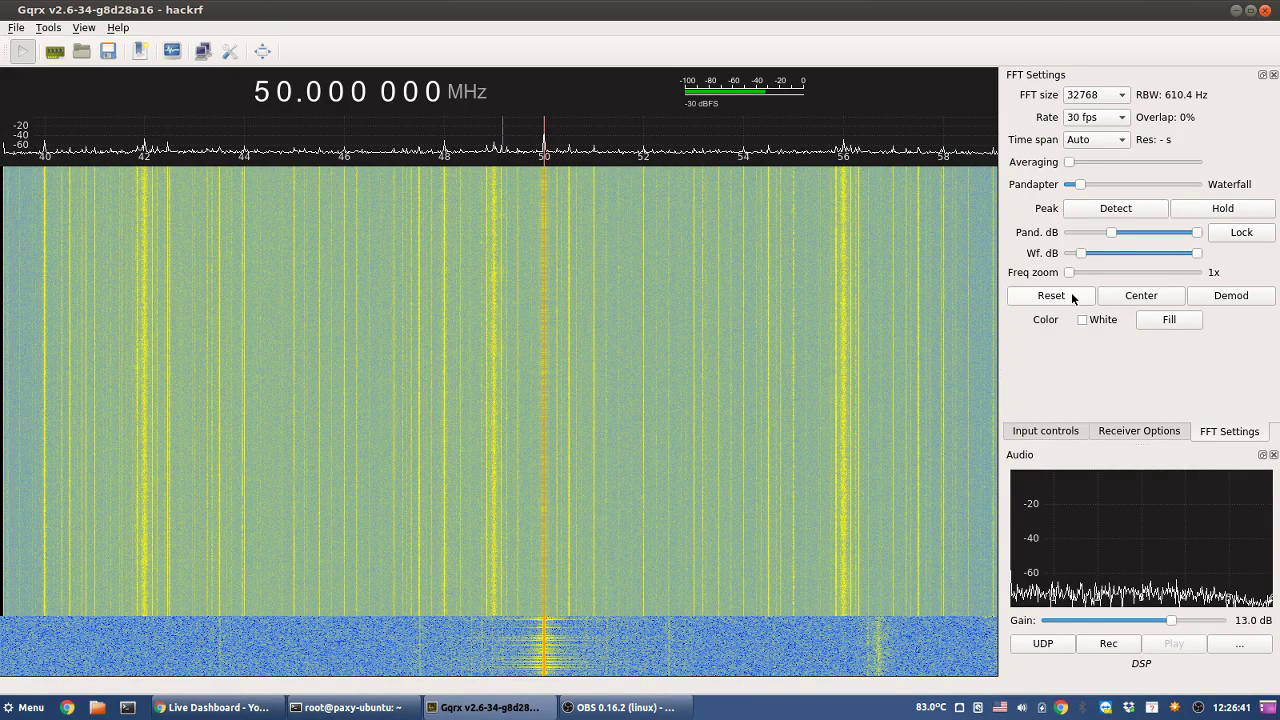
pyautogui.moveTo(1069, 272); pyautogui.dragTo(1160, 279)
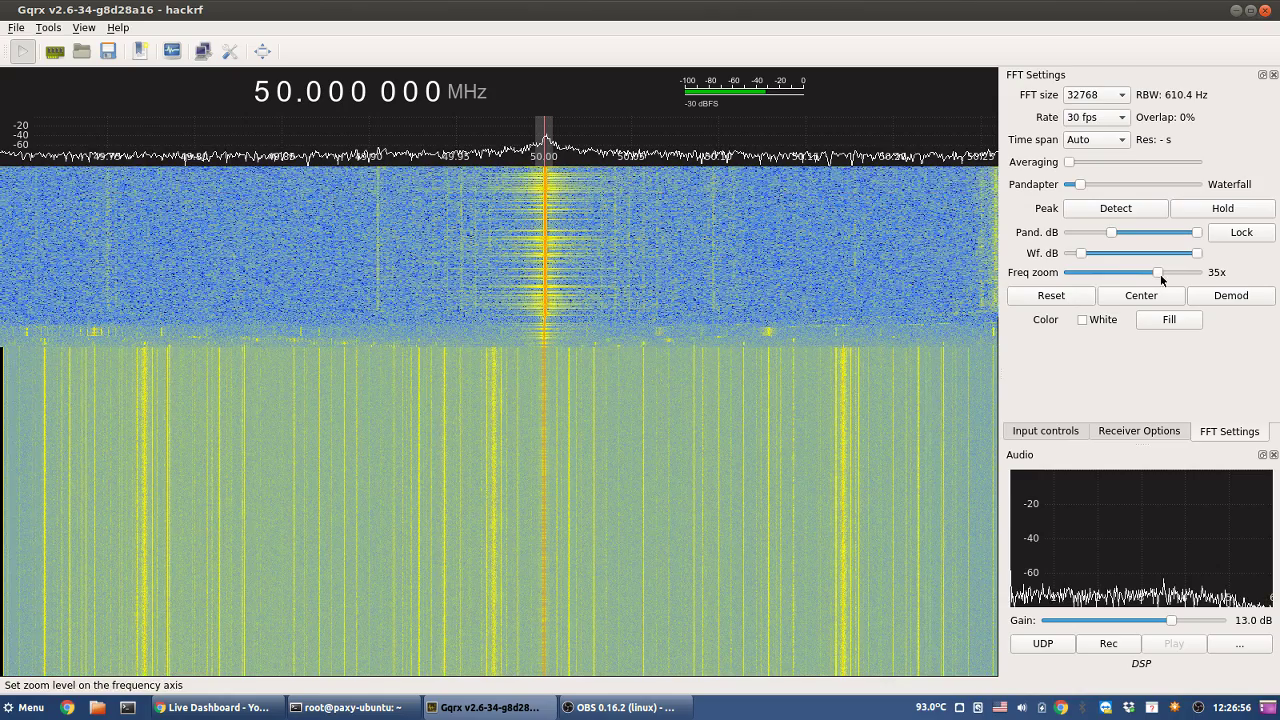
pyautogui.moveTo(1160, 279); pyautogui.dragTo(1097, 273)
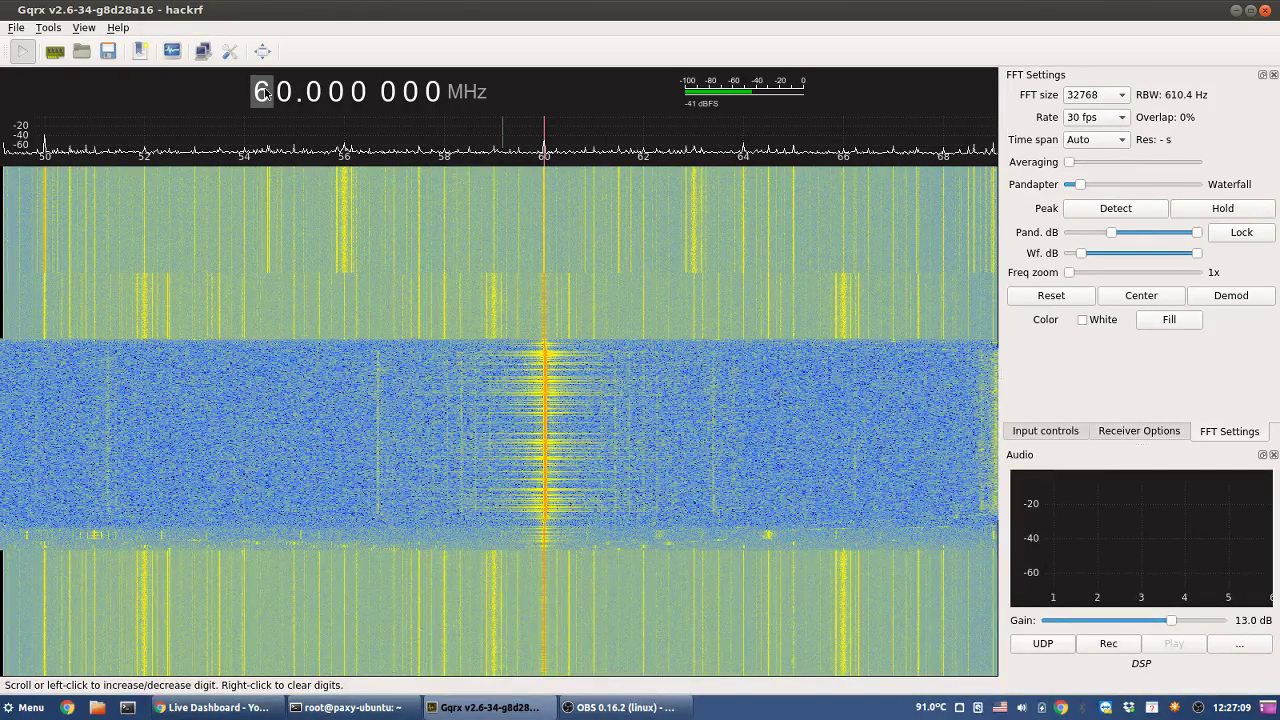
# - Raise the tuning from 60 MHz to 80 MHz, bringing the 80 MHz carrier into view
pyautogui.scroll(2, 265, 92)
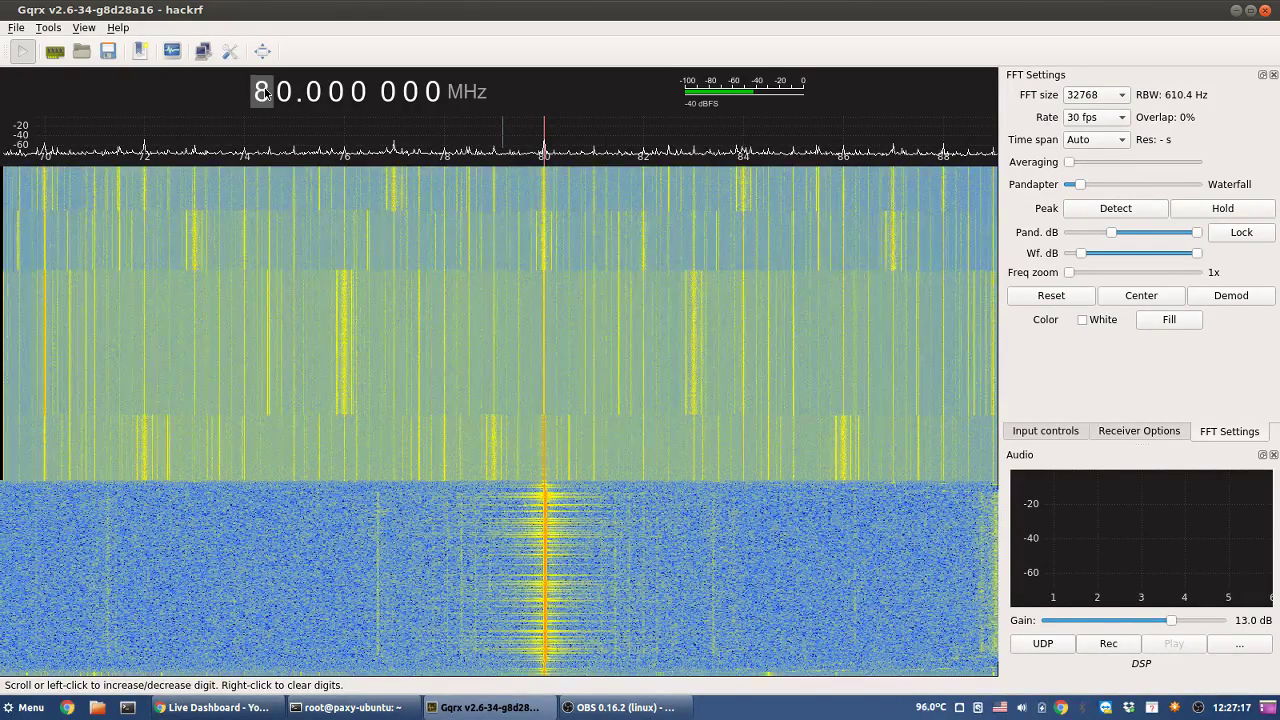
pyautogui.scroll(1, 265, 92)
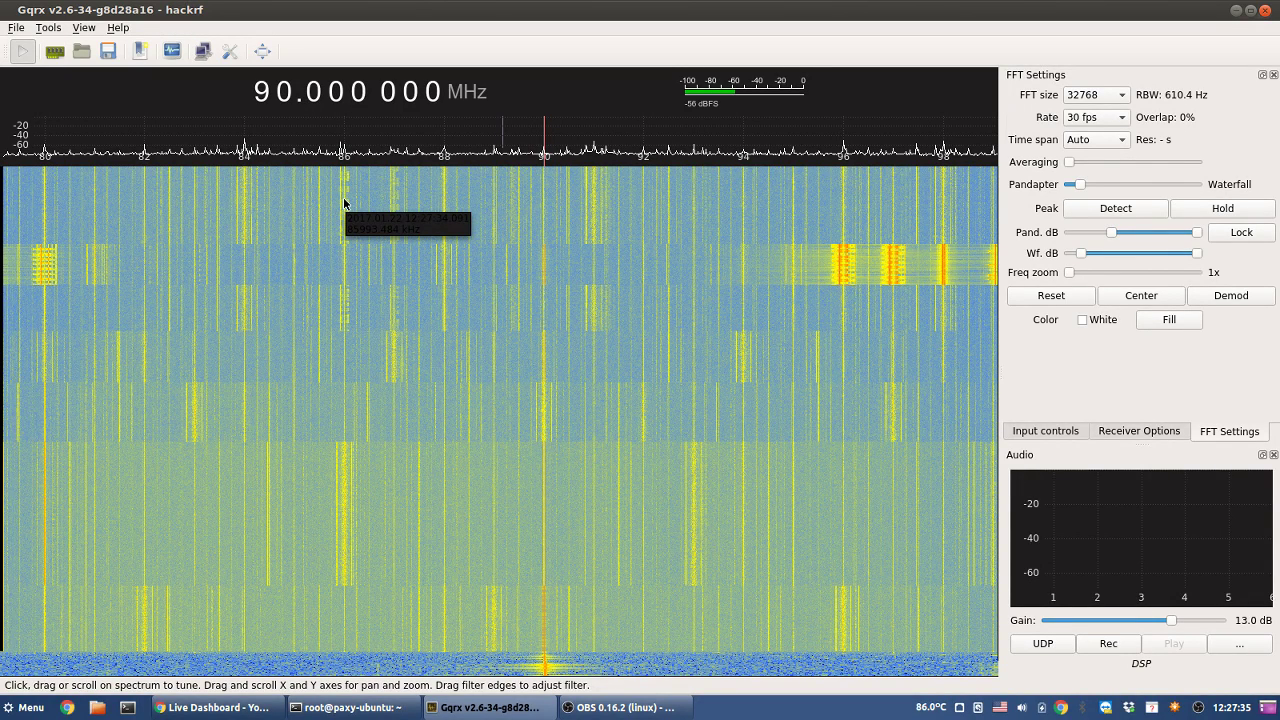
# - Tune onto the ~86 MHz signal, zoom in to inspect it, then reset and set exactly 85 MHz
pyautogui.click(344, 203)
pyautogui.moveTo(1069, 272); pyautogui.dragTo(1107, 272)
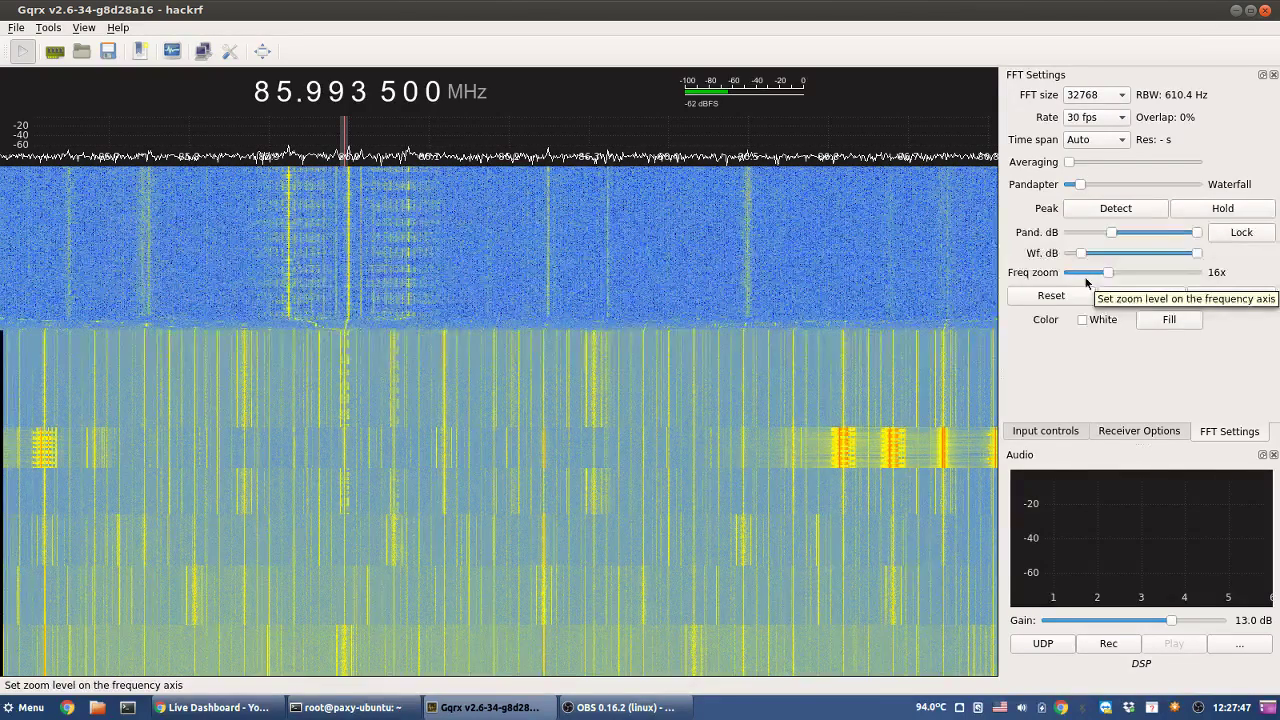
pyautogui.click(1080, 295)
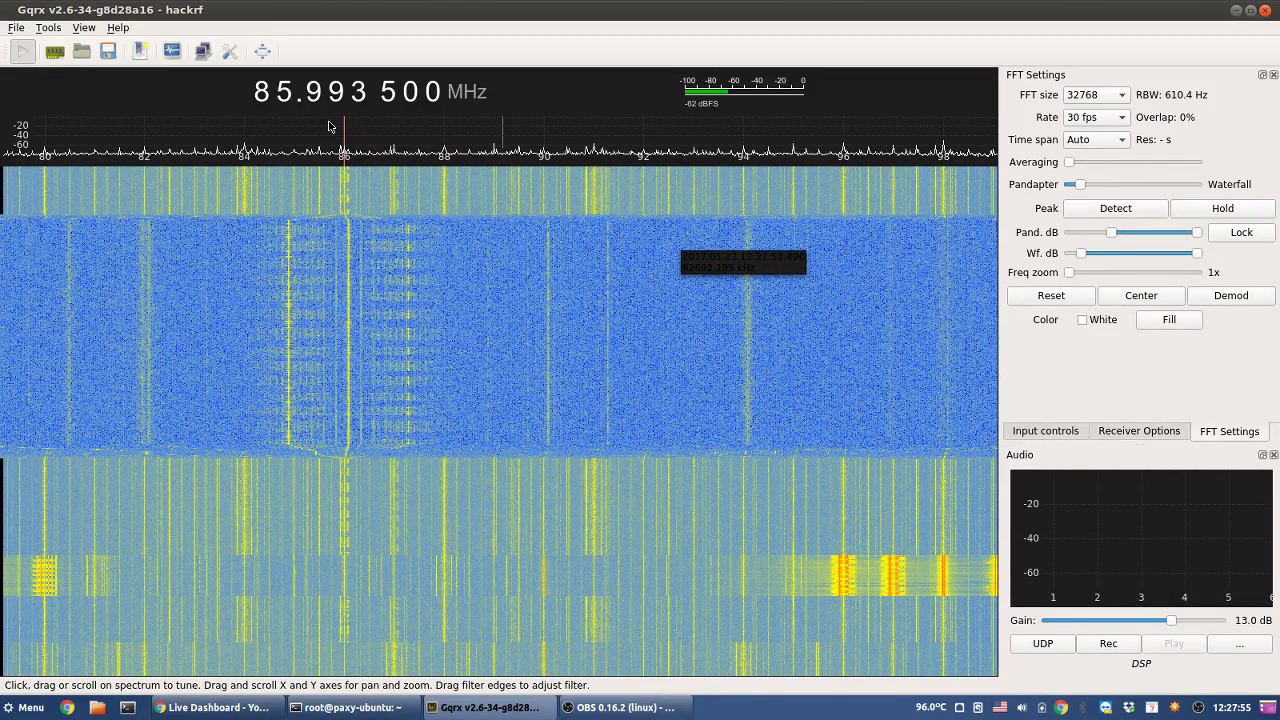
pyautogui.click(1141, 295)
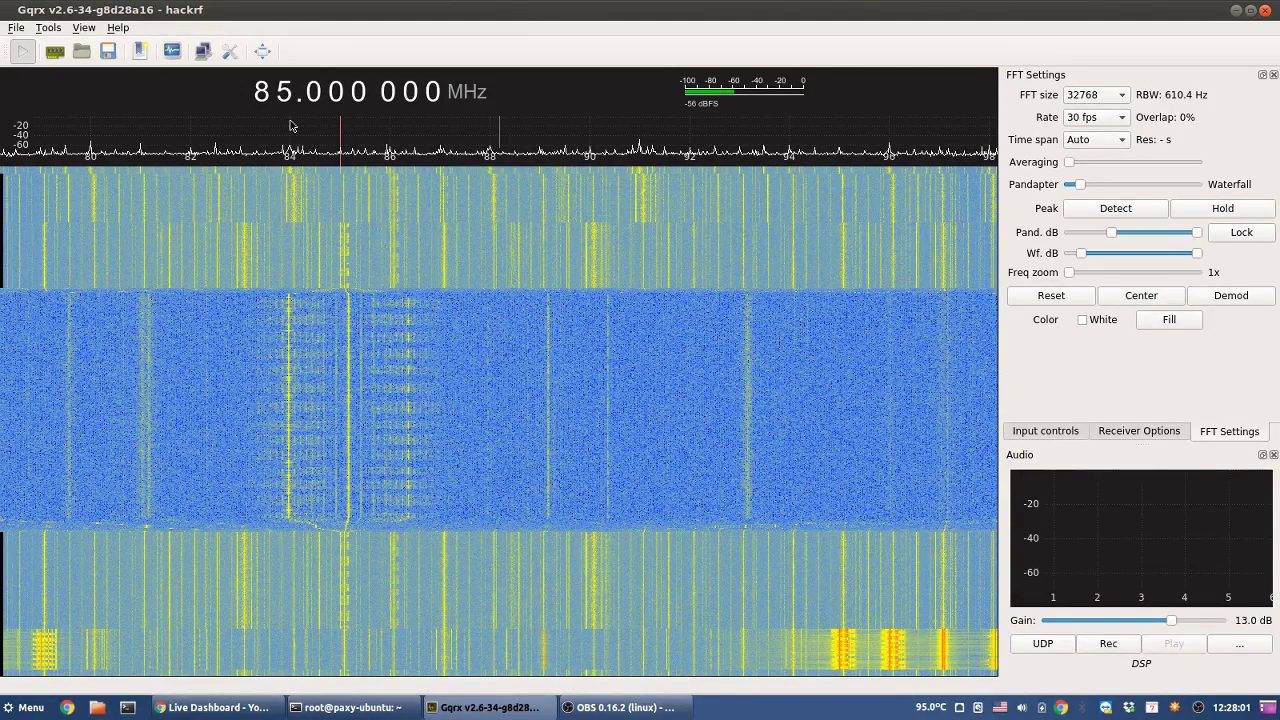
# - Step the tuning down one megahertz at a time from 85 MHz to 78 MHz
pyautogui.scroll(-1, 287, 95)
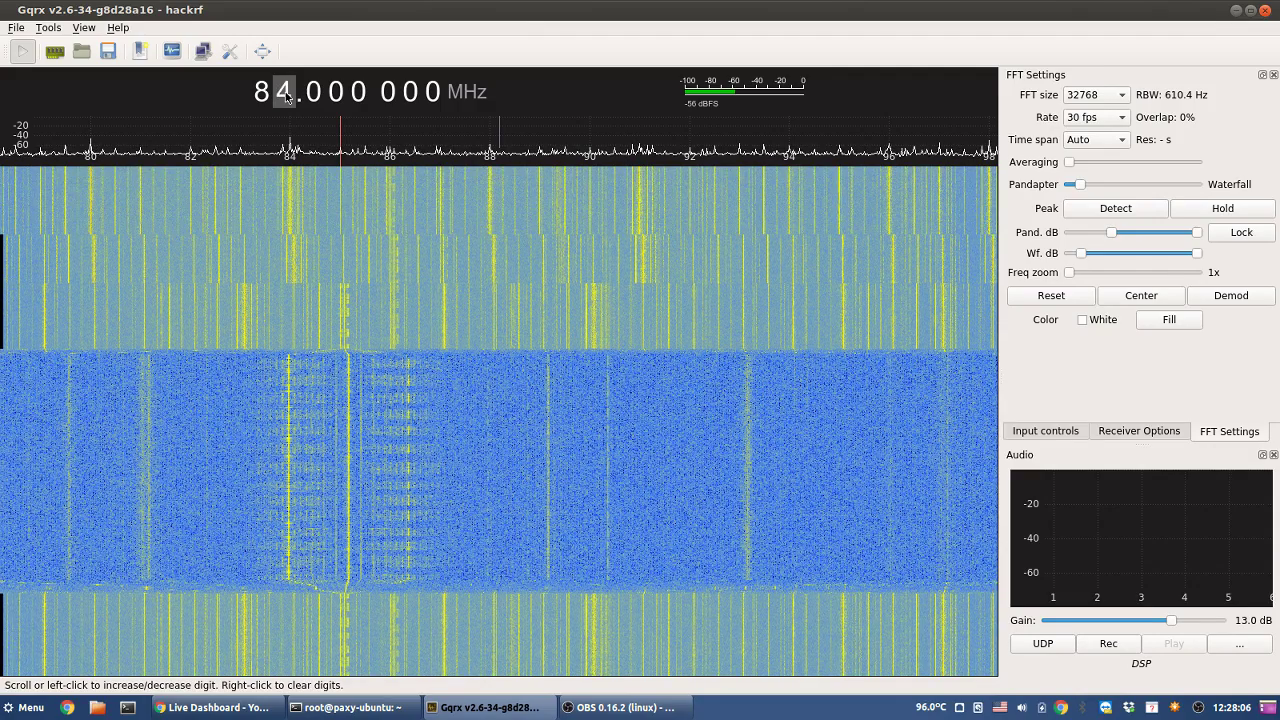
pyautogui.scroll(-1, 287, 95)
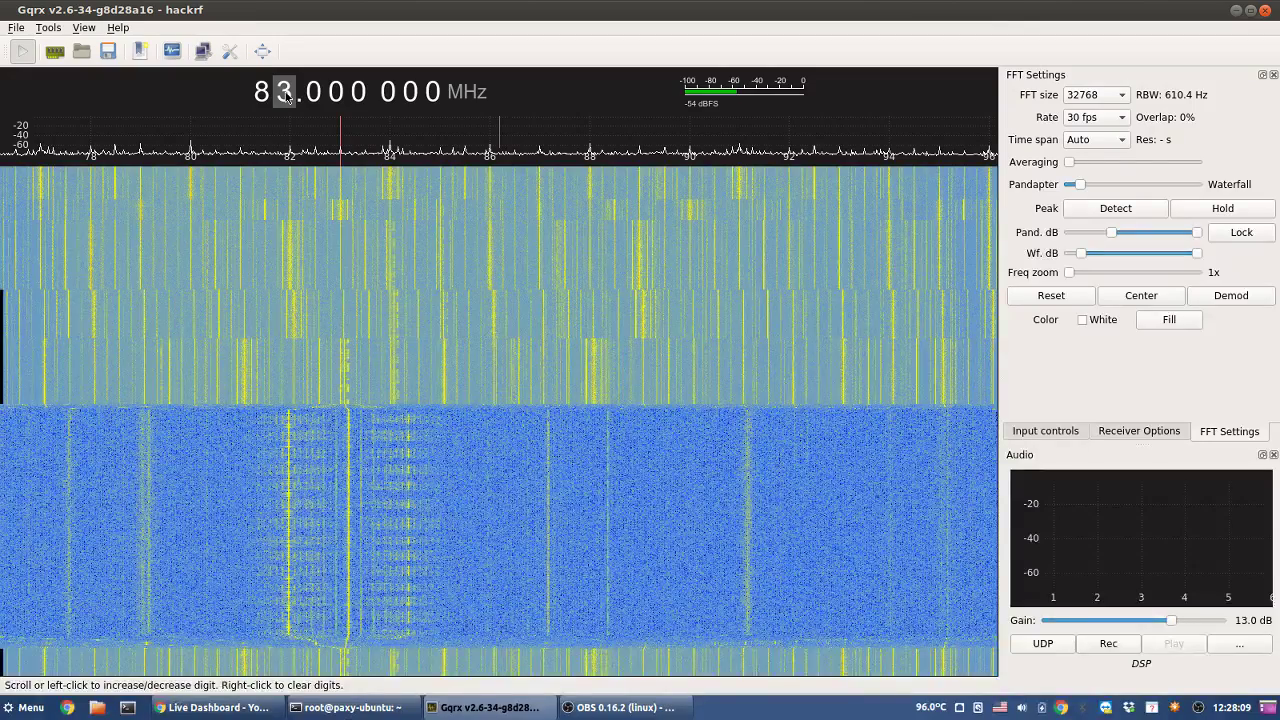
pyautogui.scroll(-1, 287, 95)
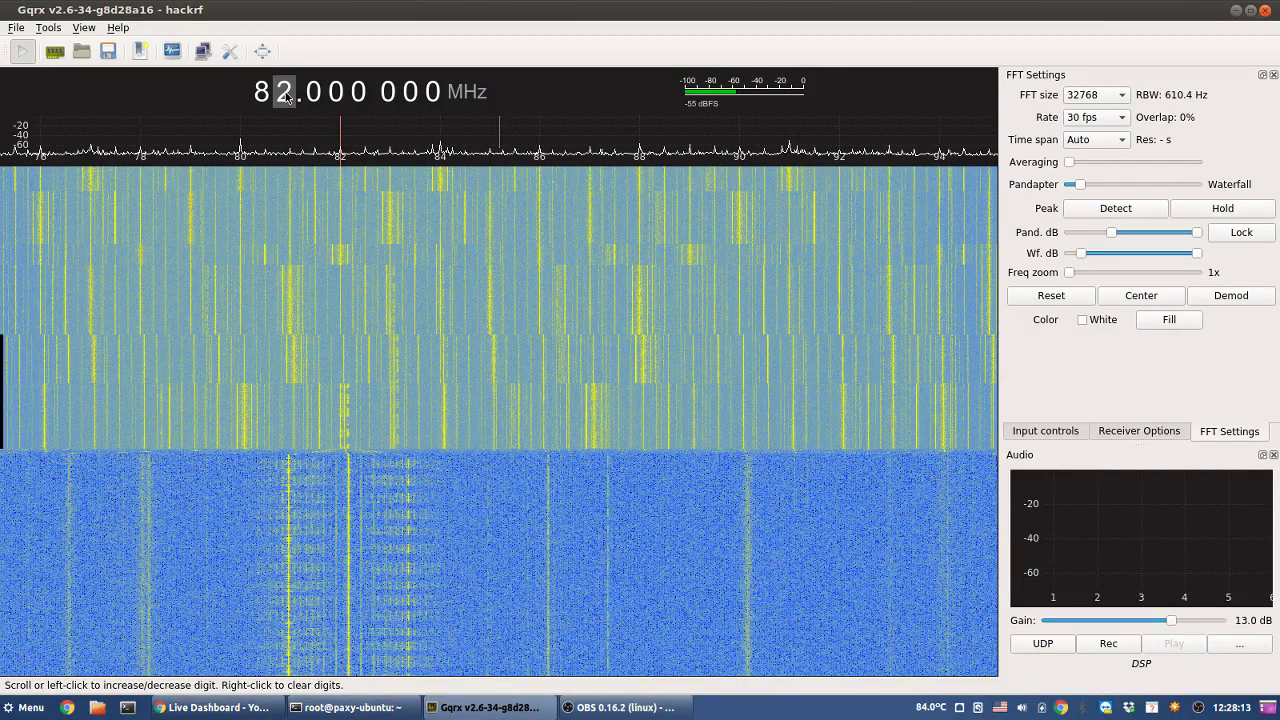
pyautogui.scroll(-2, 286, 96)
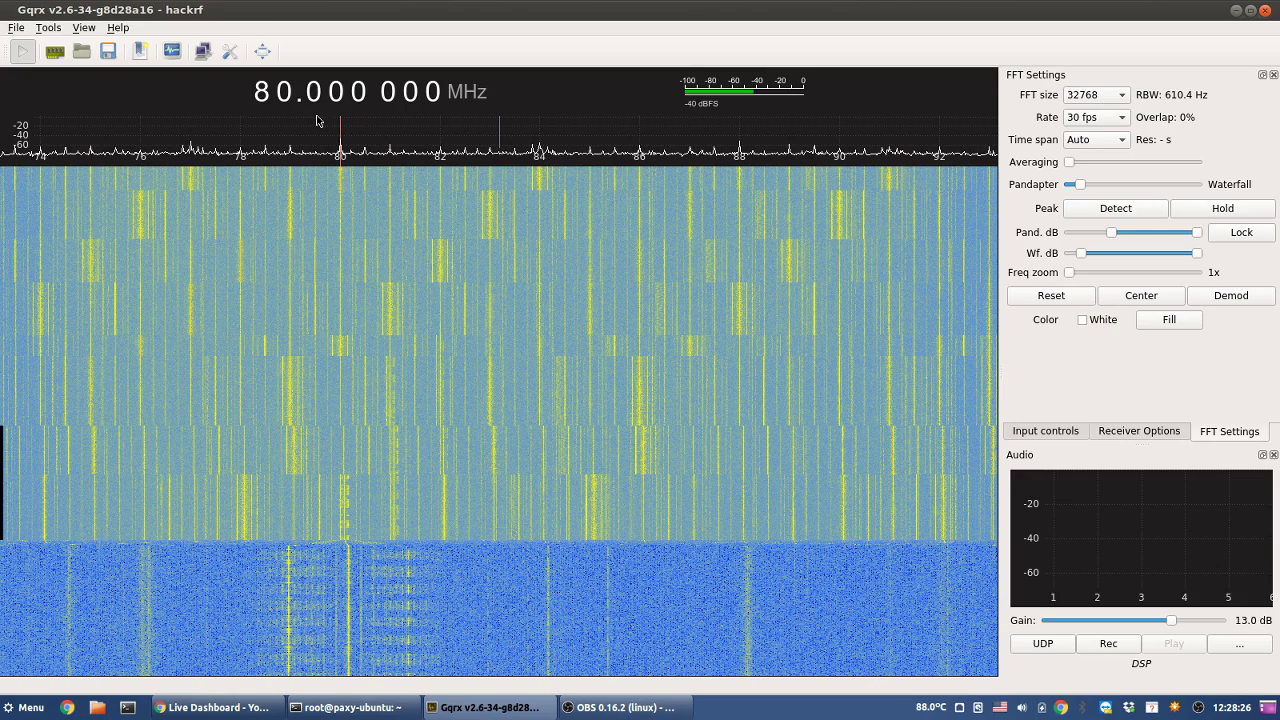
pyautogui.click(292, 96)
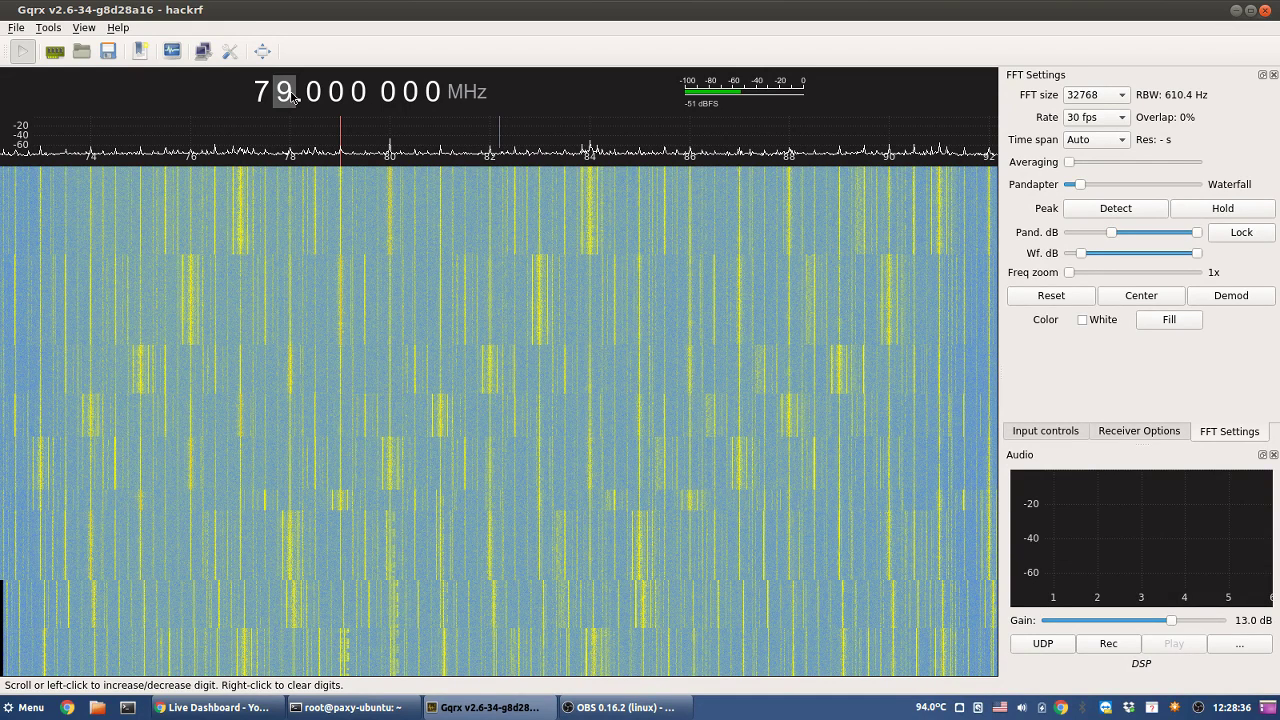
pyautogui.click(292, 96)
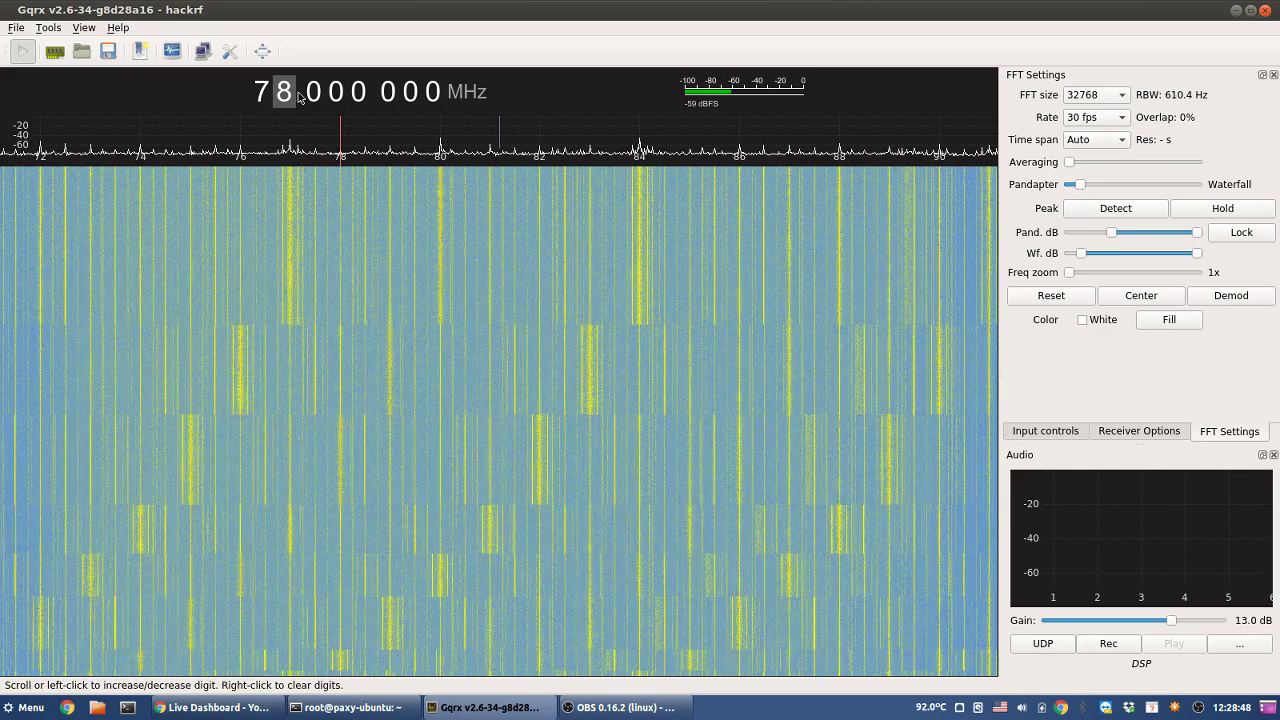
# - Continue down to 76 MHz, then drop the tuning to 50 MHz
pyautogui.scroll(-1, 290, 96)
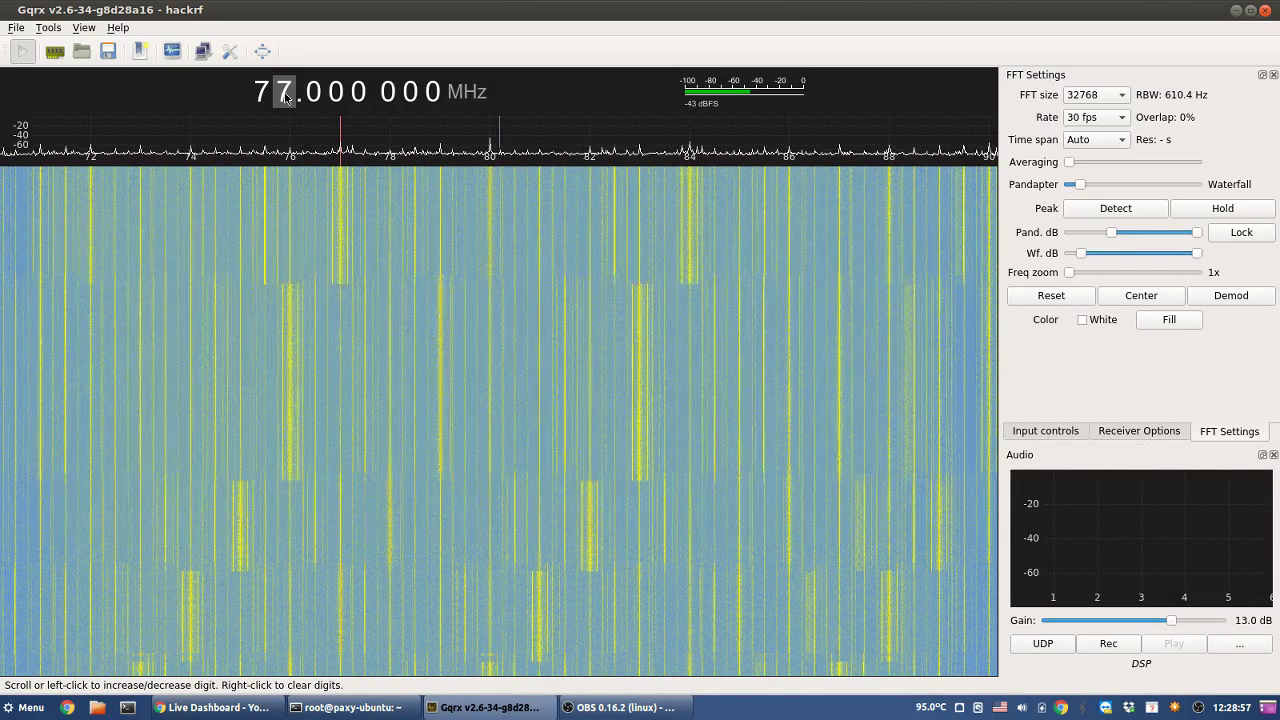
pyautogui.scroll(-1, 286, 96)
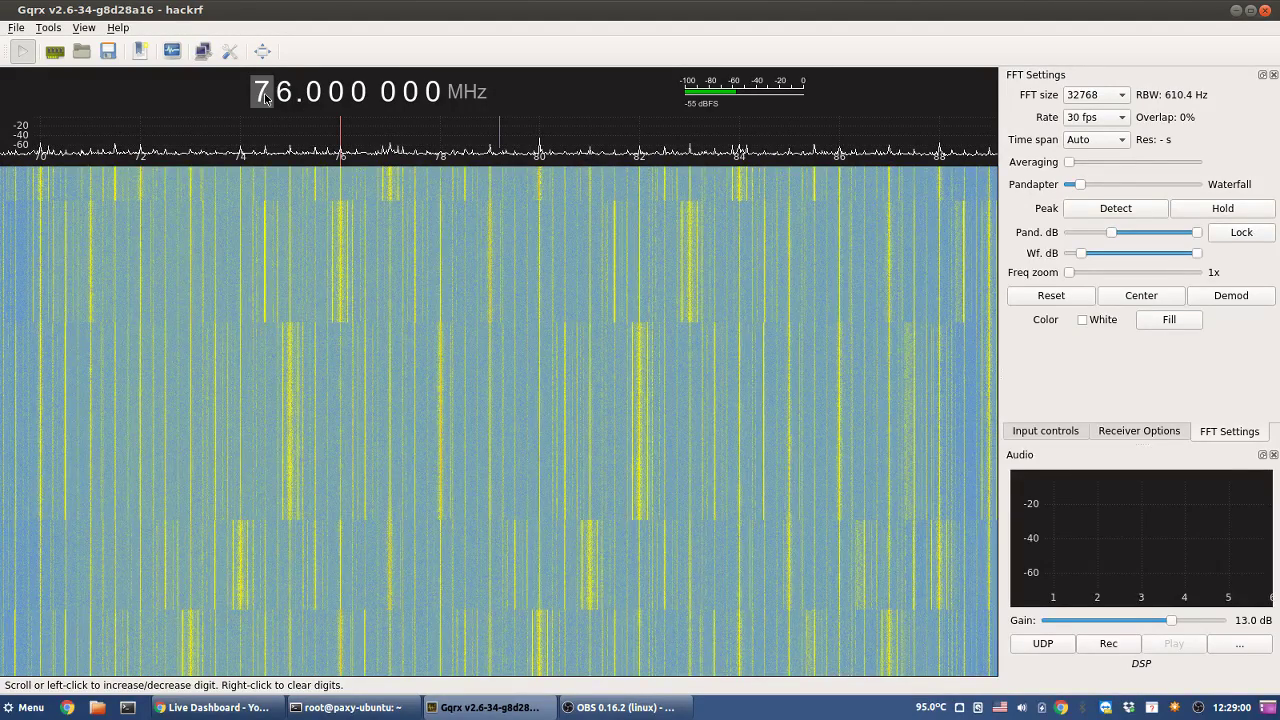
pyautogui.rightClick(266, 98)
pyautogui.scroll(-1, 266, 98)
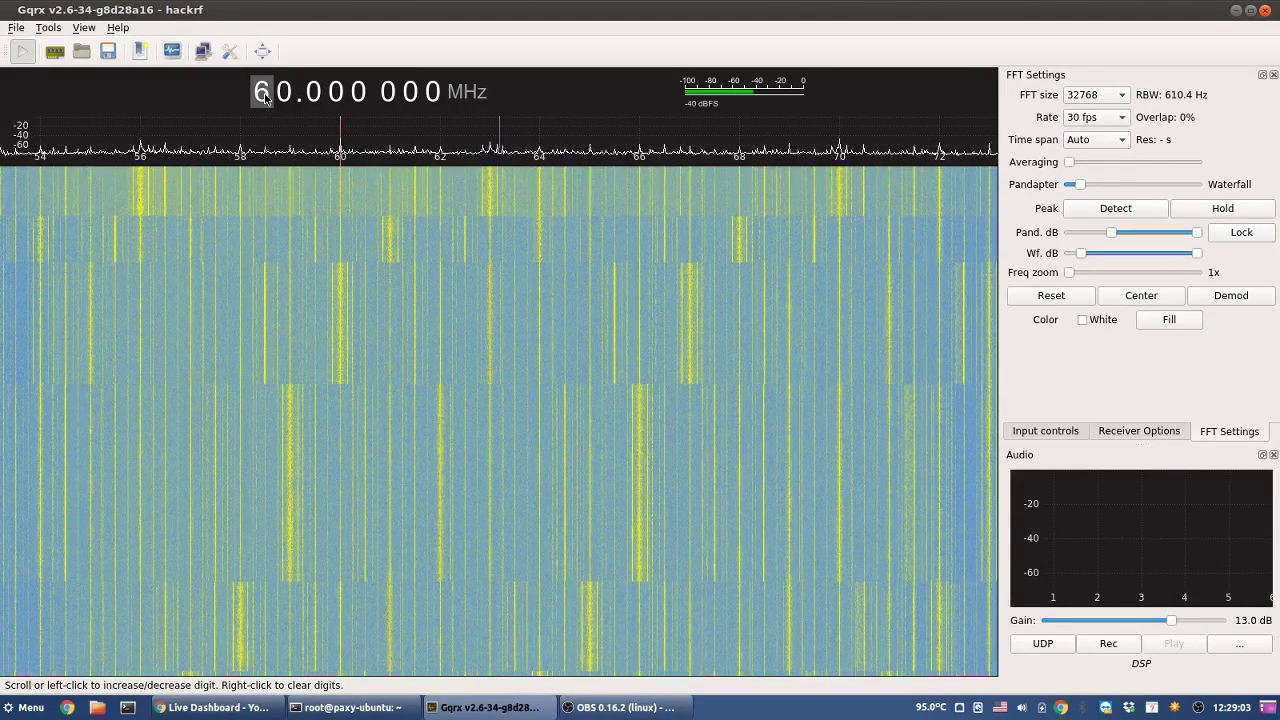
pyautogui.scroll(-1, 266, 97)
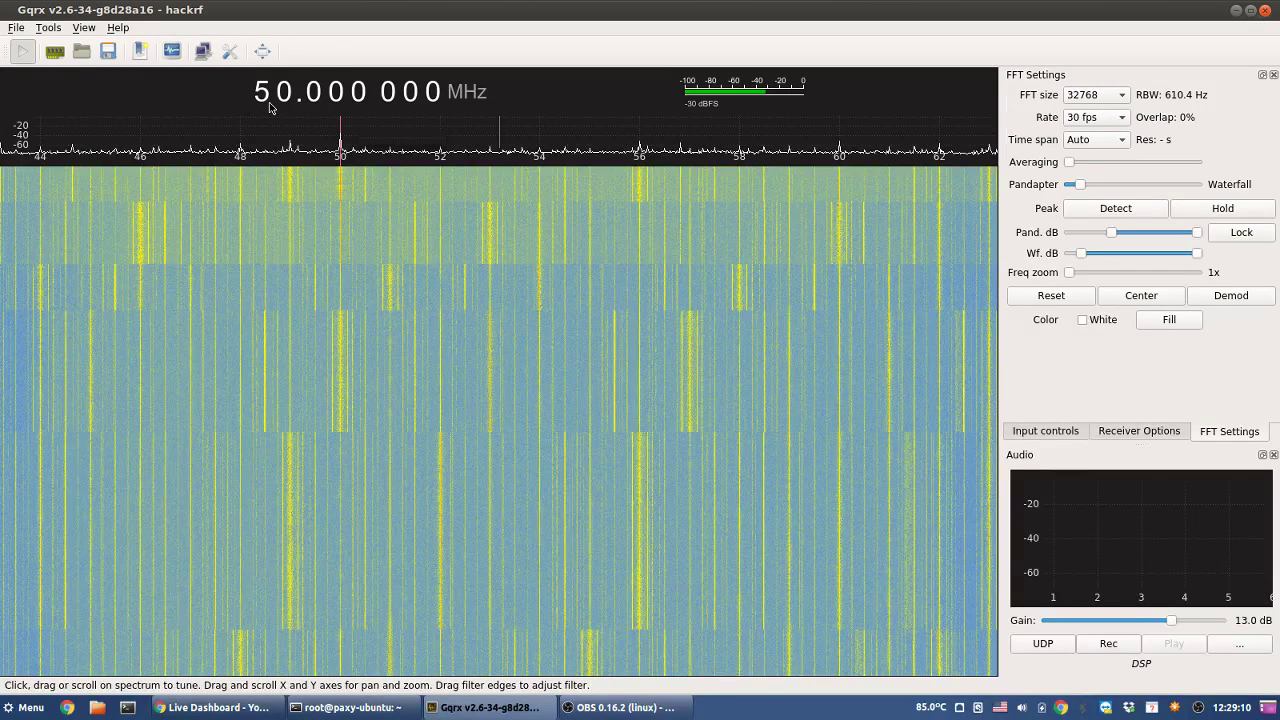
# - Sweep the frequency down to 0 MHz, then back up to centre on 40 MHz
pyautogui.scroll(-1, 263, 95)
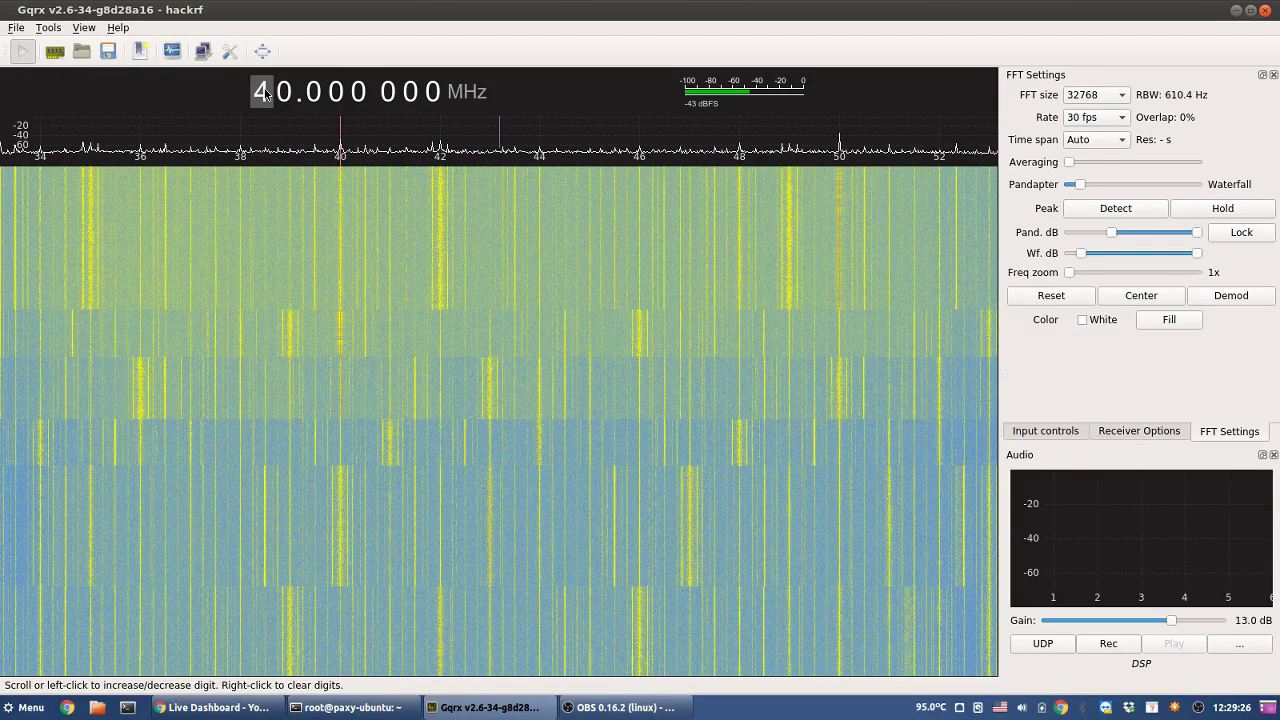
pyautogui.scroll(-1, 265, 93)
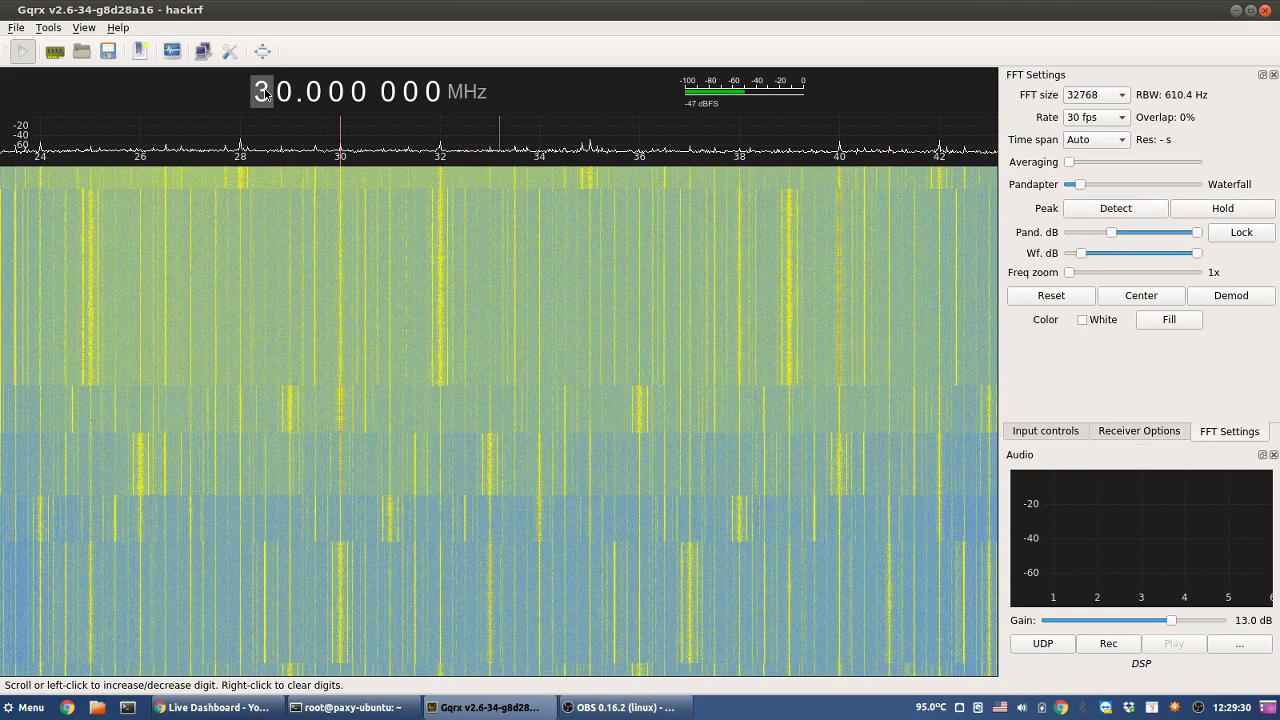
pyautogui.scroll(-1, 265, 93)
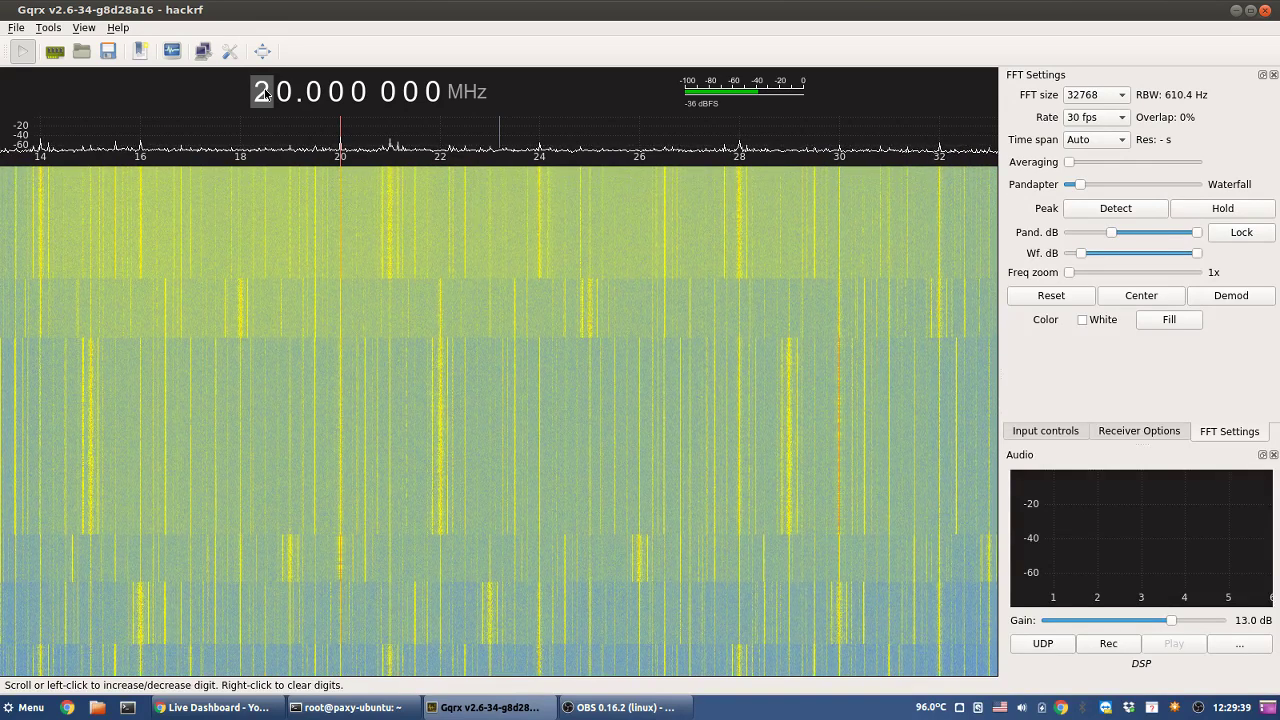
pyautogui.scroll(-1, 265, 93)
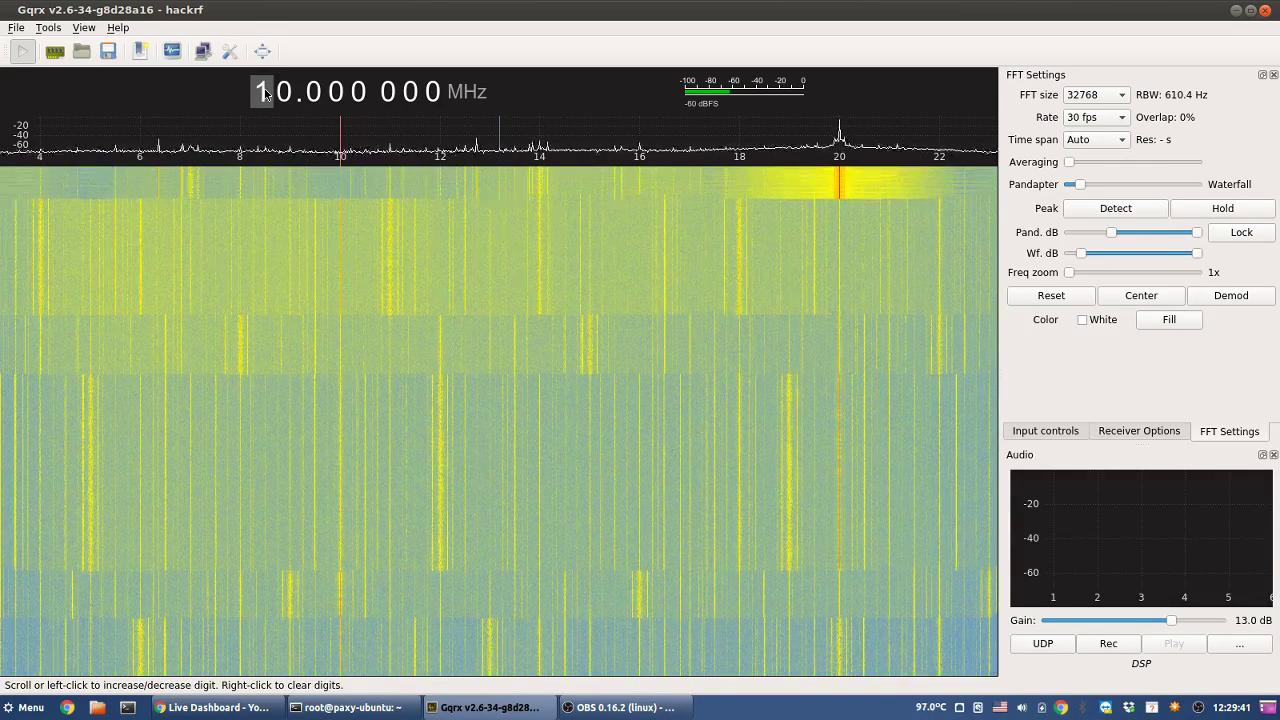
pyautogui.scroll(-1, 265, 93)
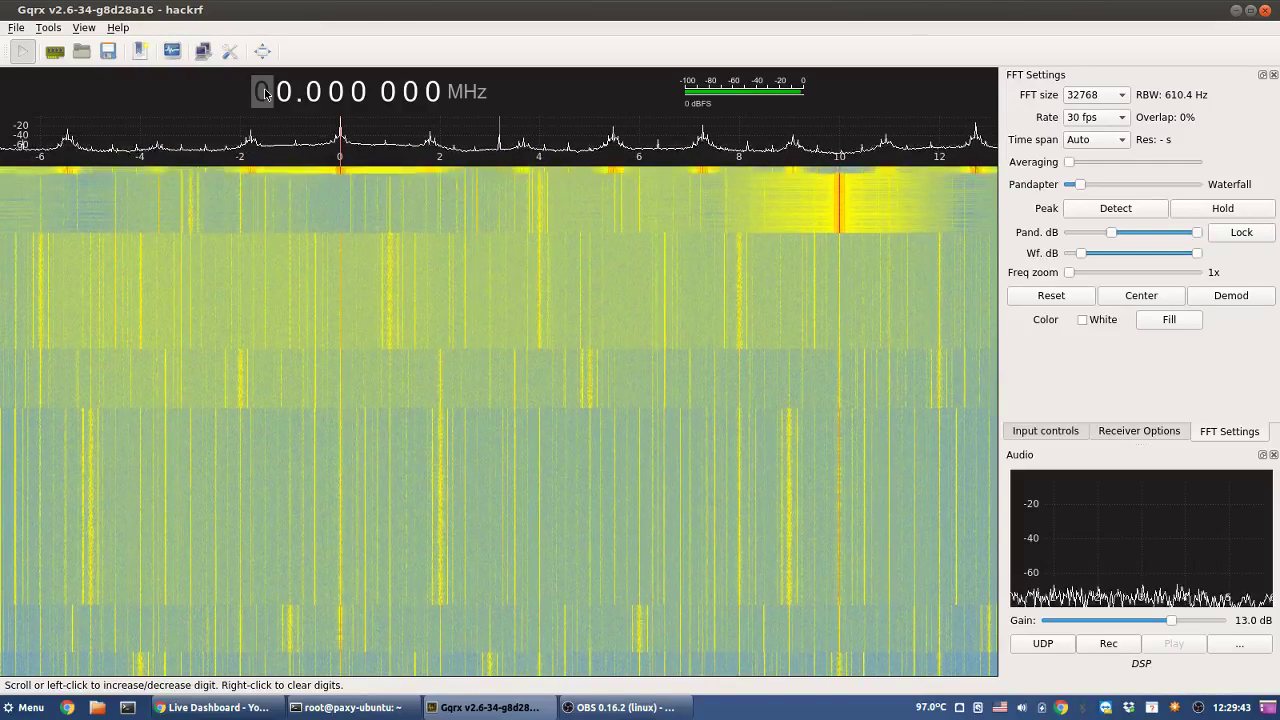
pyautogui.scroll(1, 265, 93)
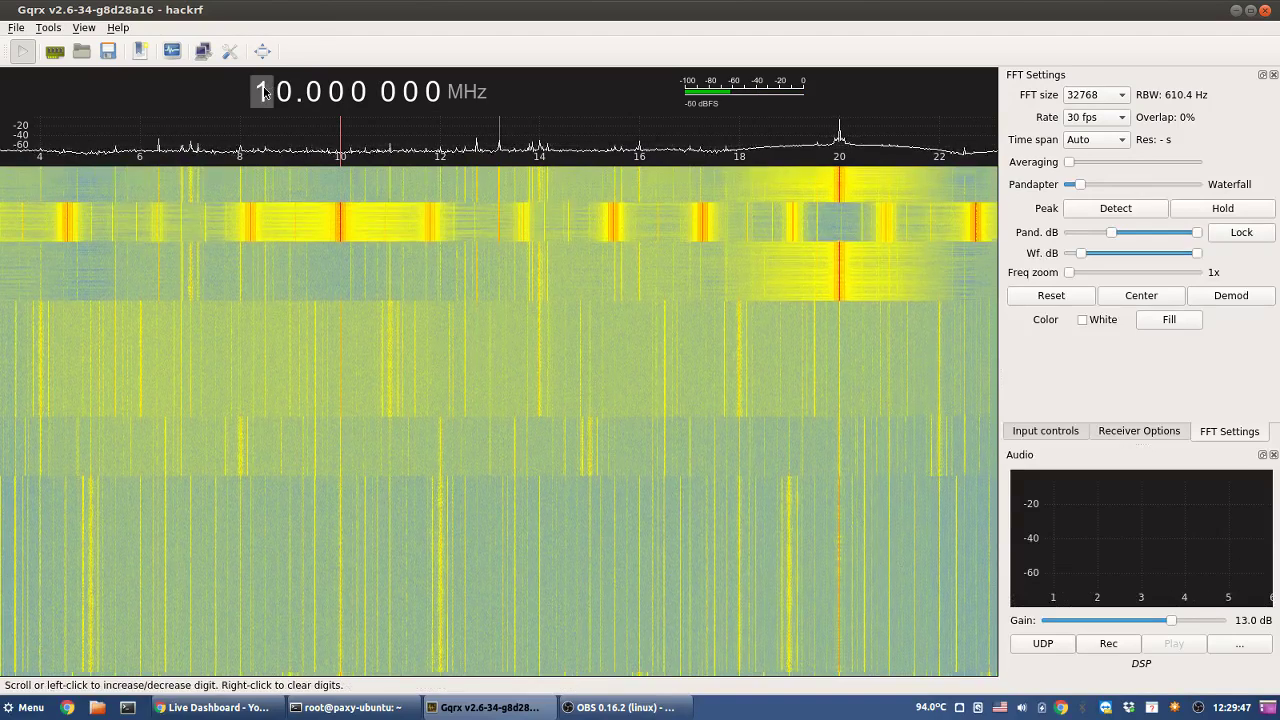
pyautogui.scroll(1, 262, 92)
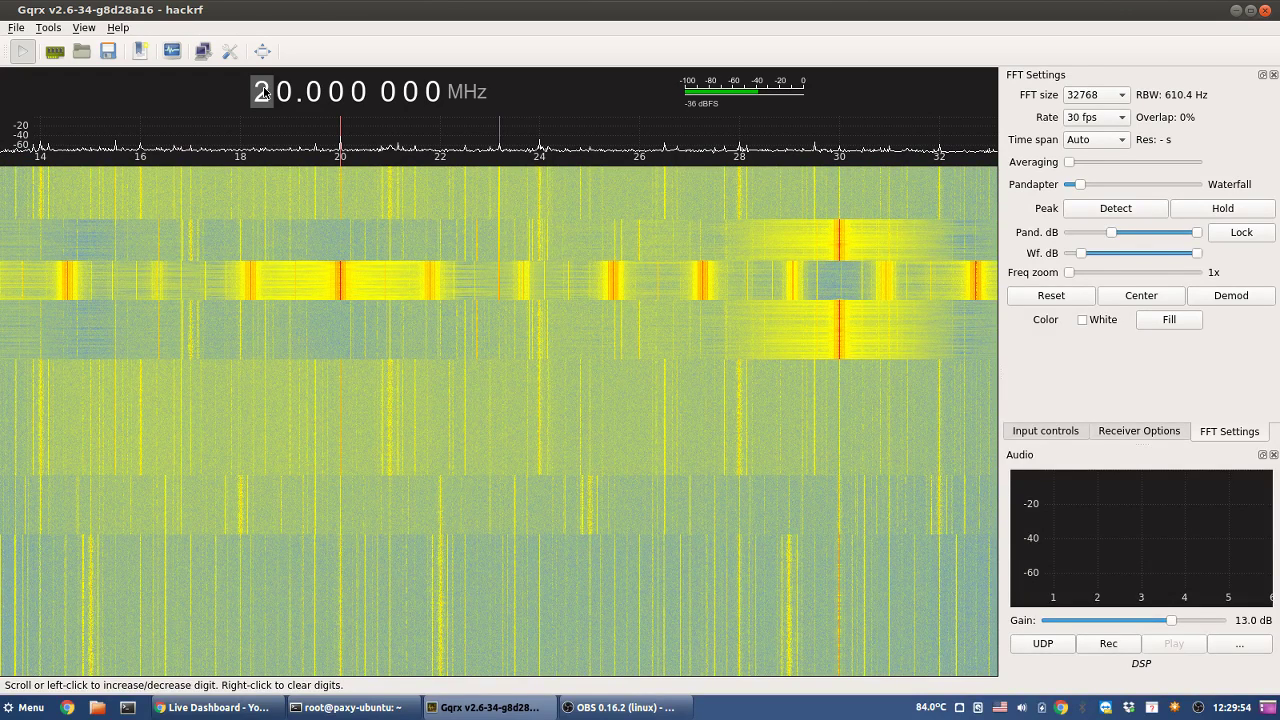
pyautogui.scroll(1, 263, 91)
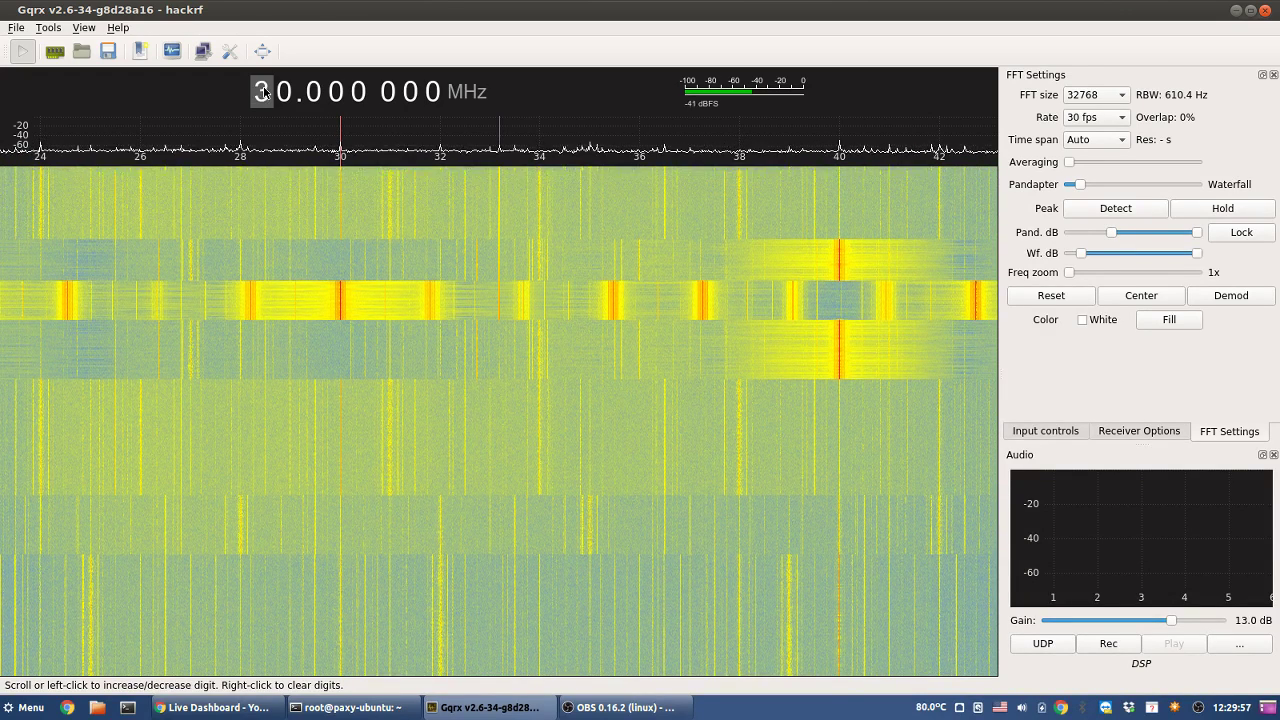
pyautogui.scroll(1, 263, 91)
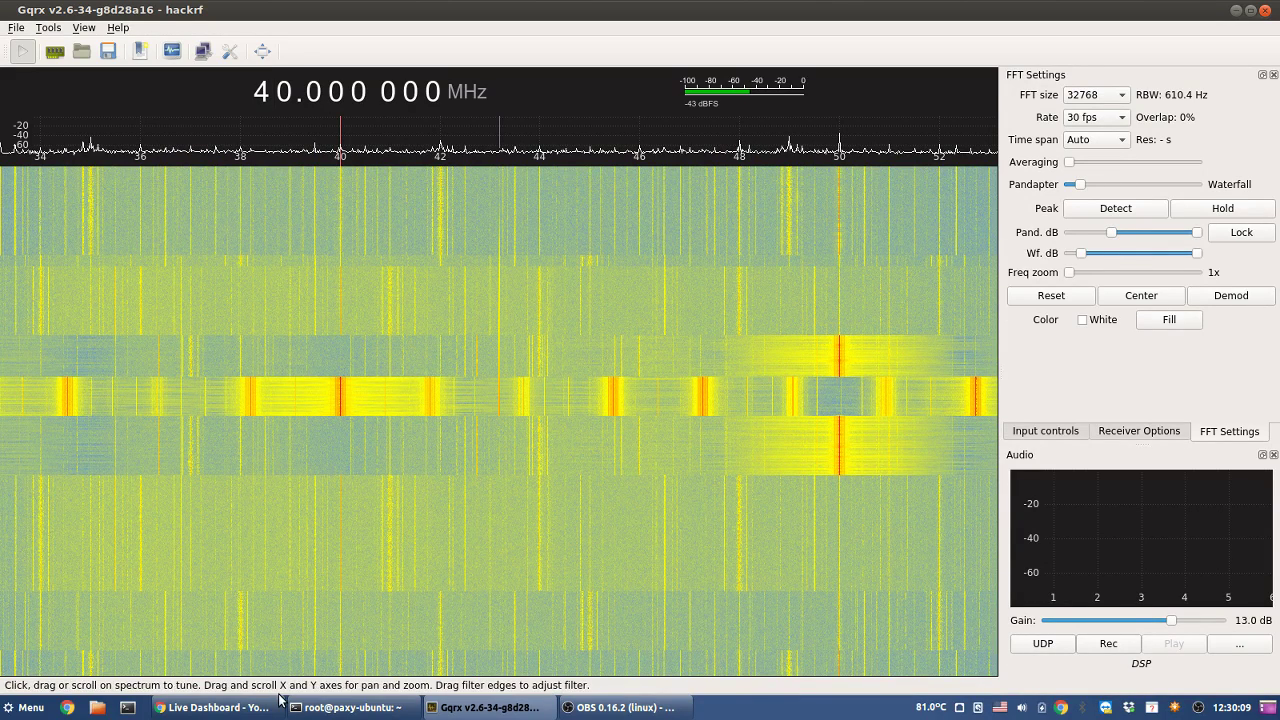
# - Launch WinBox from the desktop to see its saved addresses, then return to YouTube's Live Dashboard
pyautogui.moveTo(628, 711)
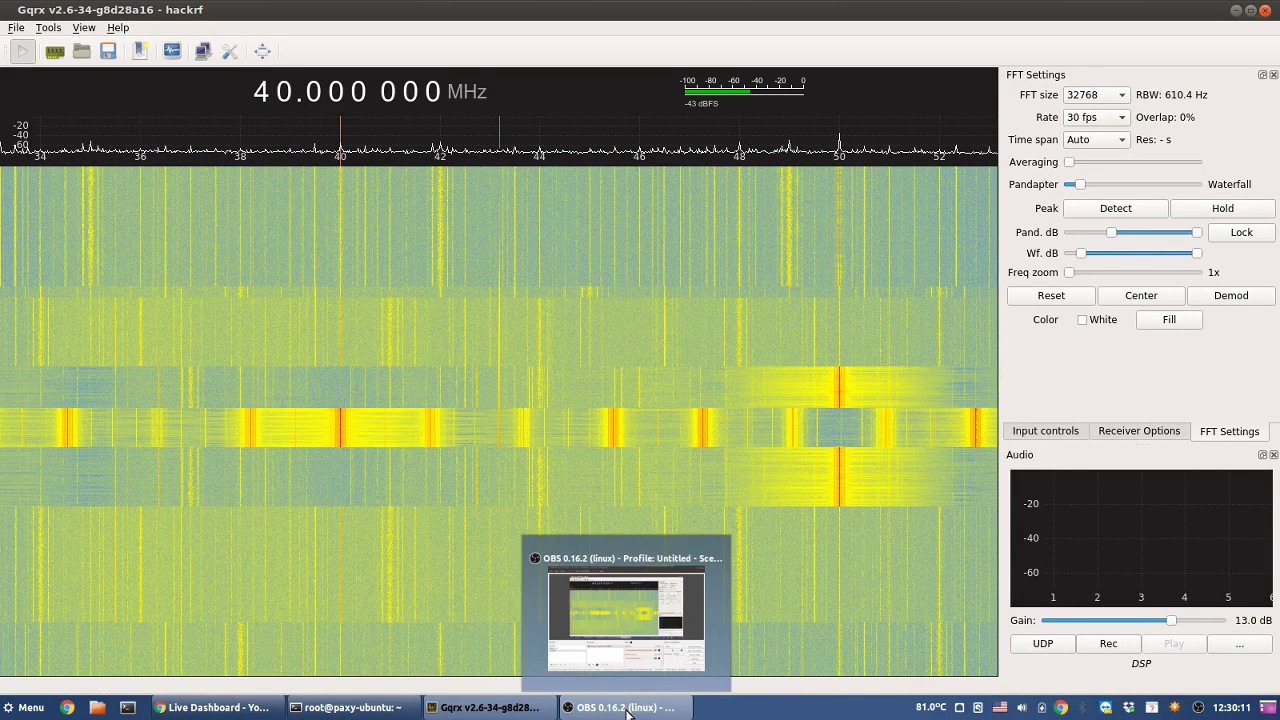
pyautogui.press('super+d')
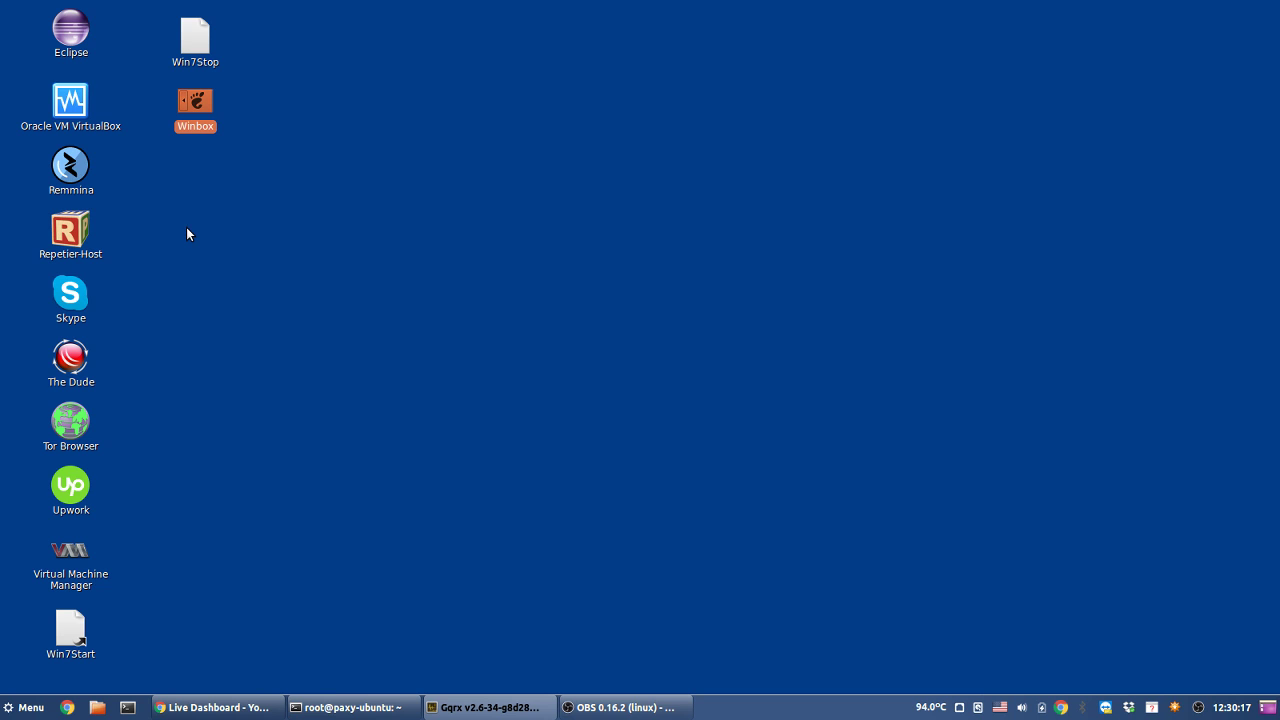
pyautogui.click(193, 712)
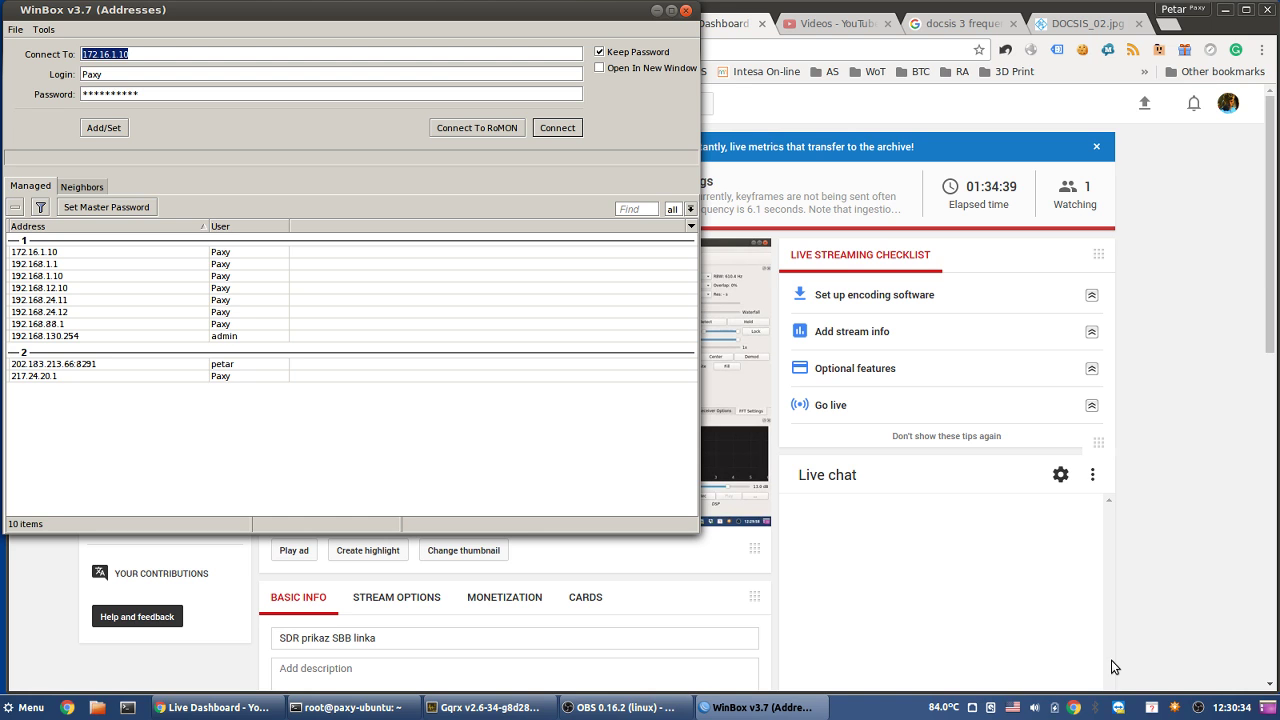
pyautogui.click(1036, 18)
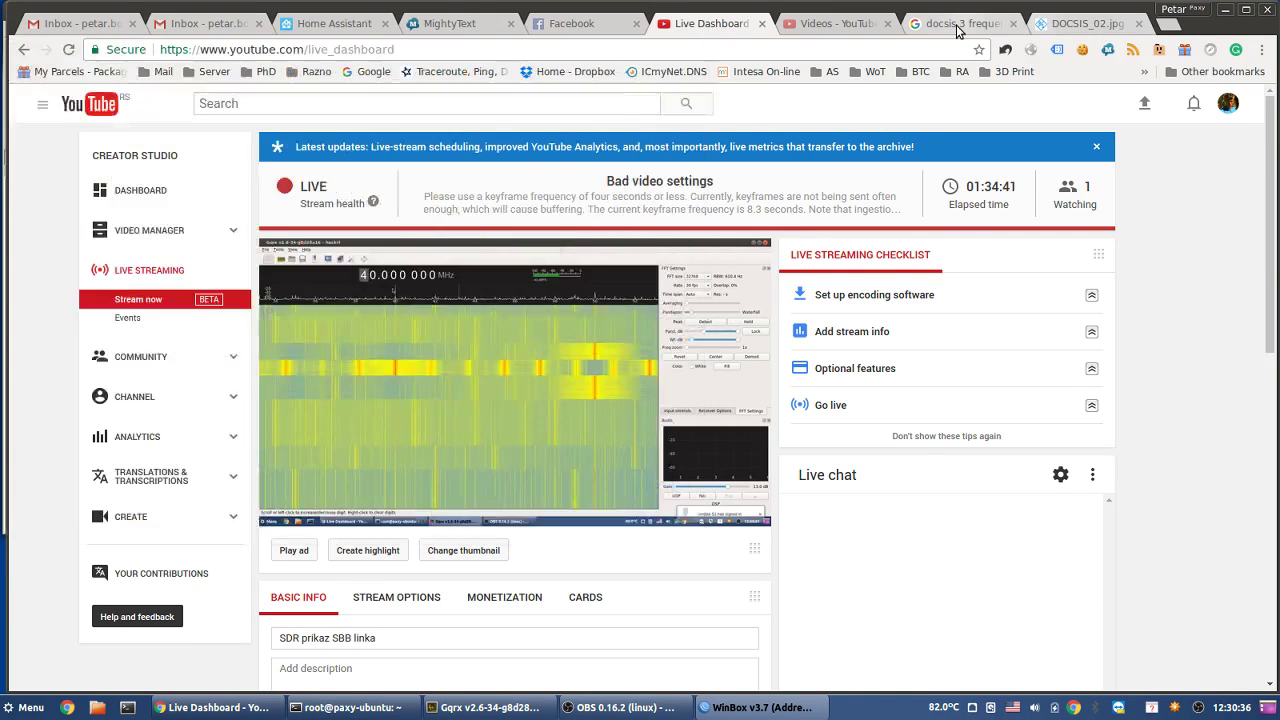
# - Search Google for 'docsis default downstream chanal' from the DOCSIS frequency tab
pyautogui.click(957, 24)
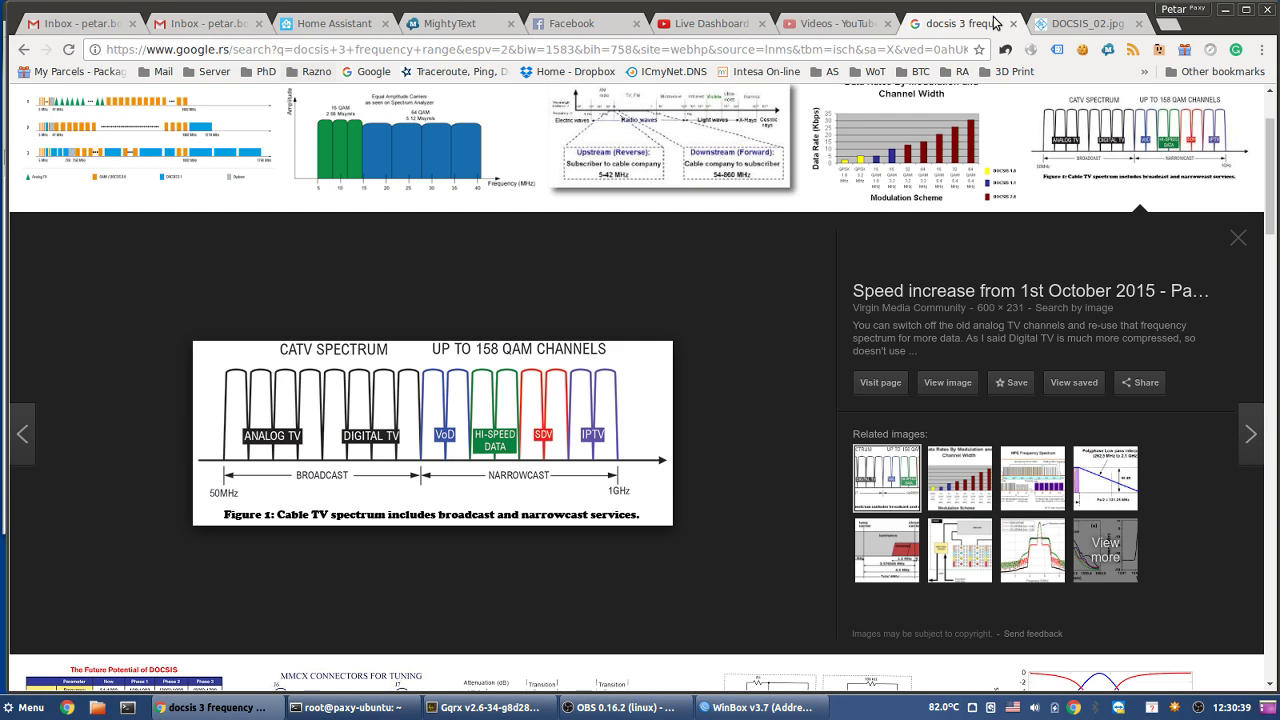
pyautogui.click(679, 50)
pyautogui.write('do')
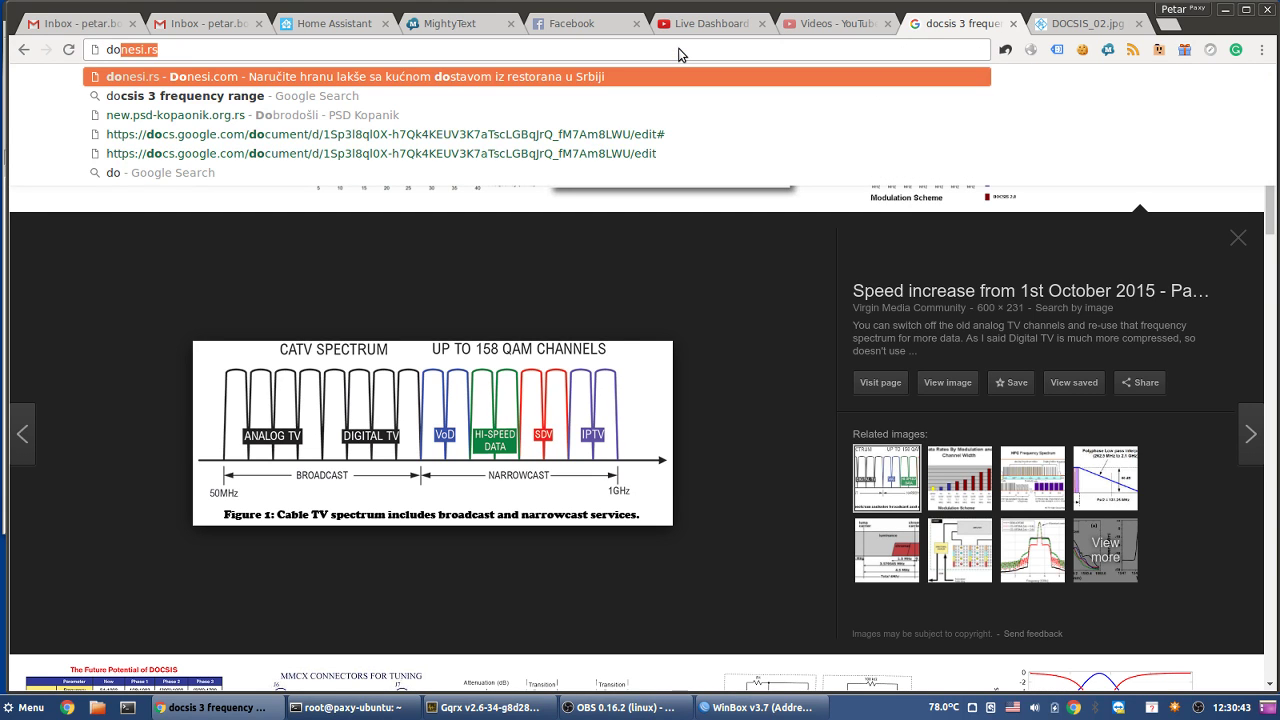
pyautogui.write('csis de')
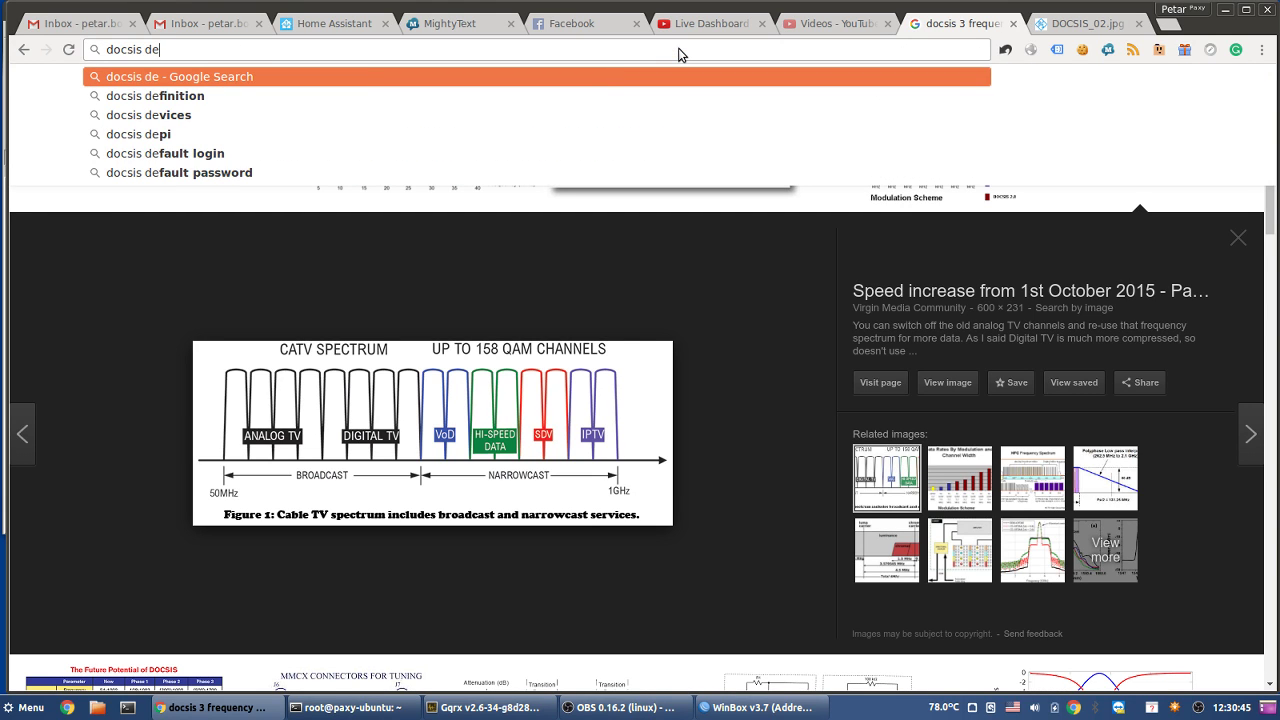
pyautogui.write('fault down')
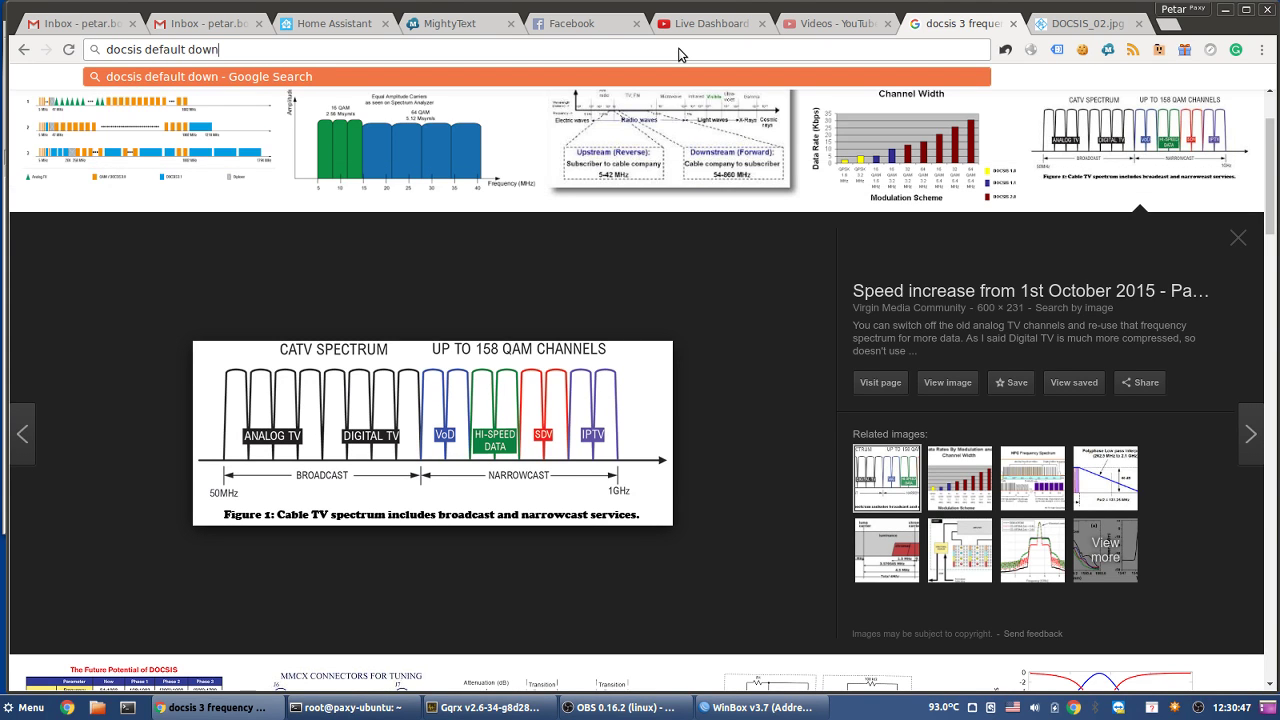
pyautogui.write('stream c')
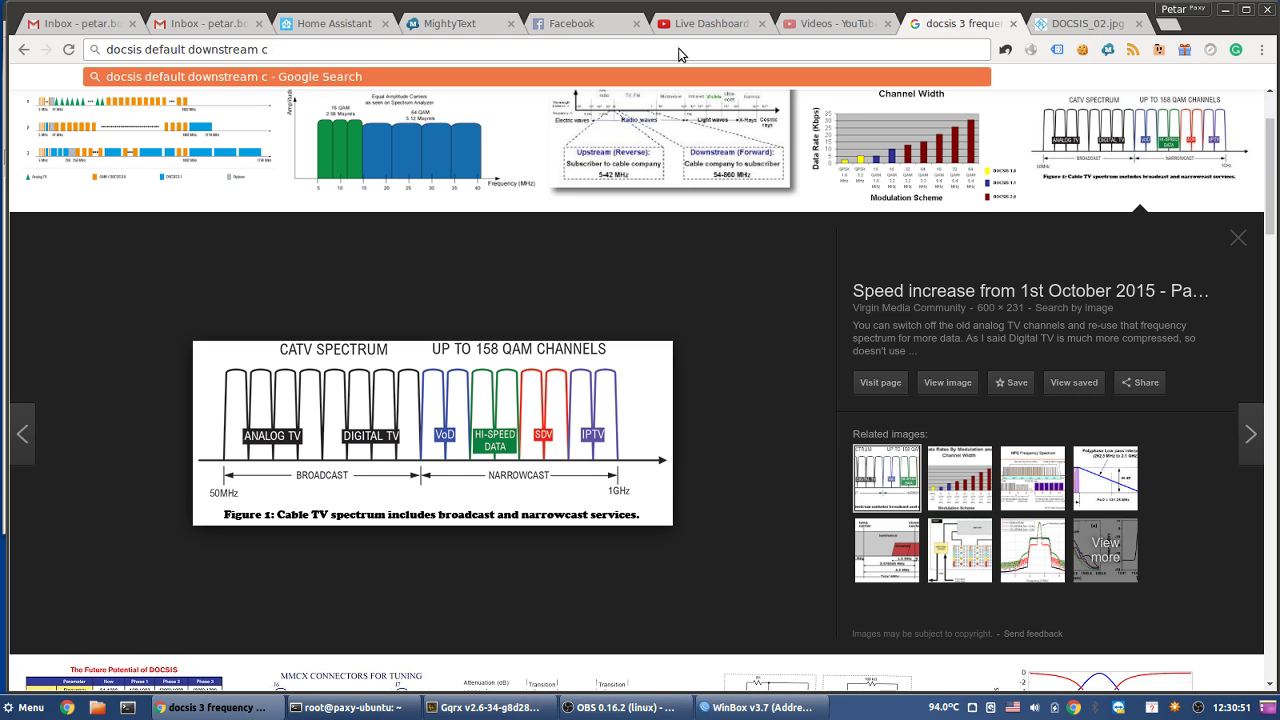
pyautogui.write('hanal')
pyautogui.press('Return')
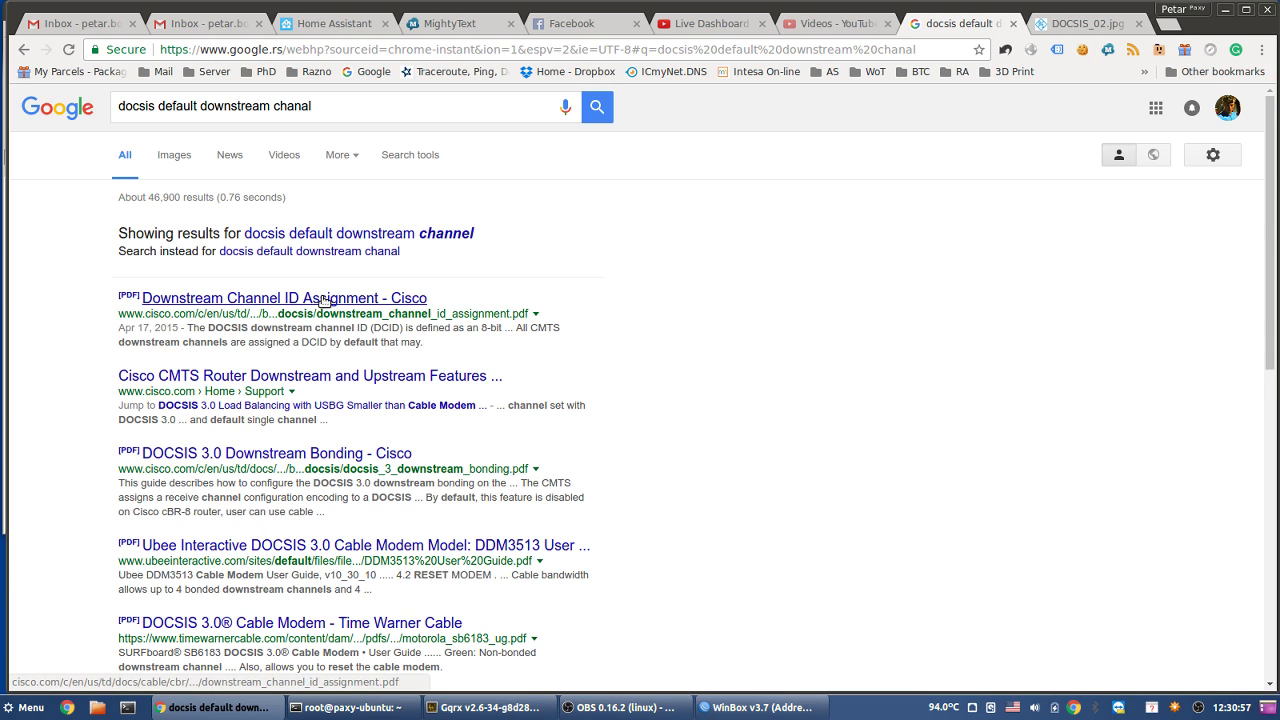
# - Open Cisco's Downstream Channel ID Assignment PDF and highlight channel 15's 183000000 frequency
pyautogui.click(323, 299)
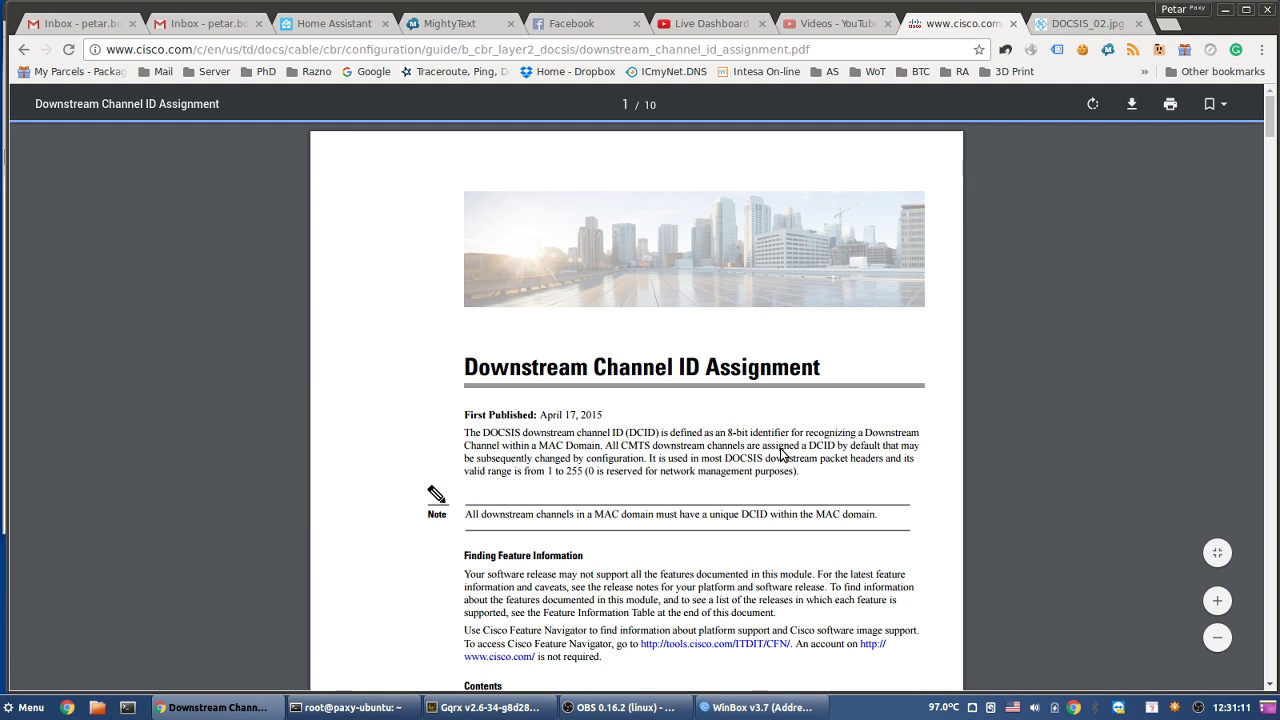
pyautogui.scroll(-10, 781, 455)
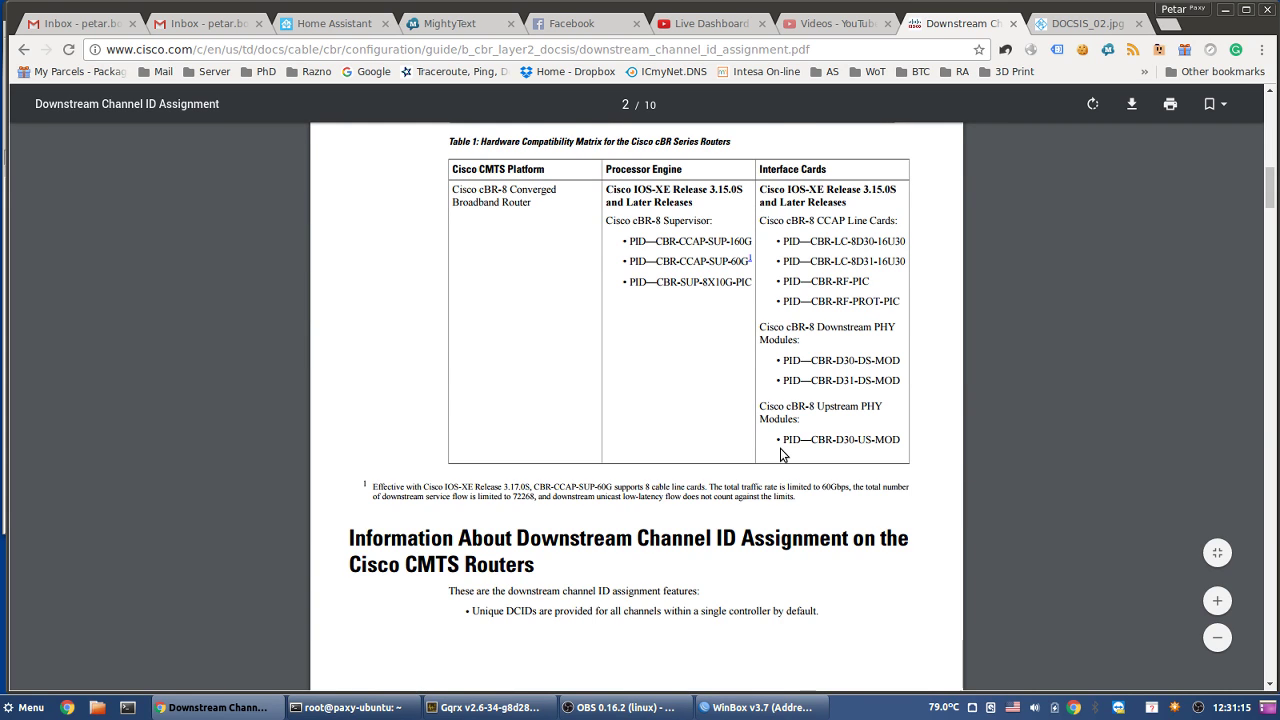
pyautogui.scroll(-10, 781, 455)
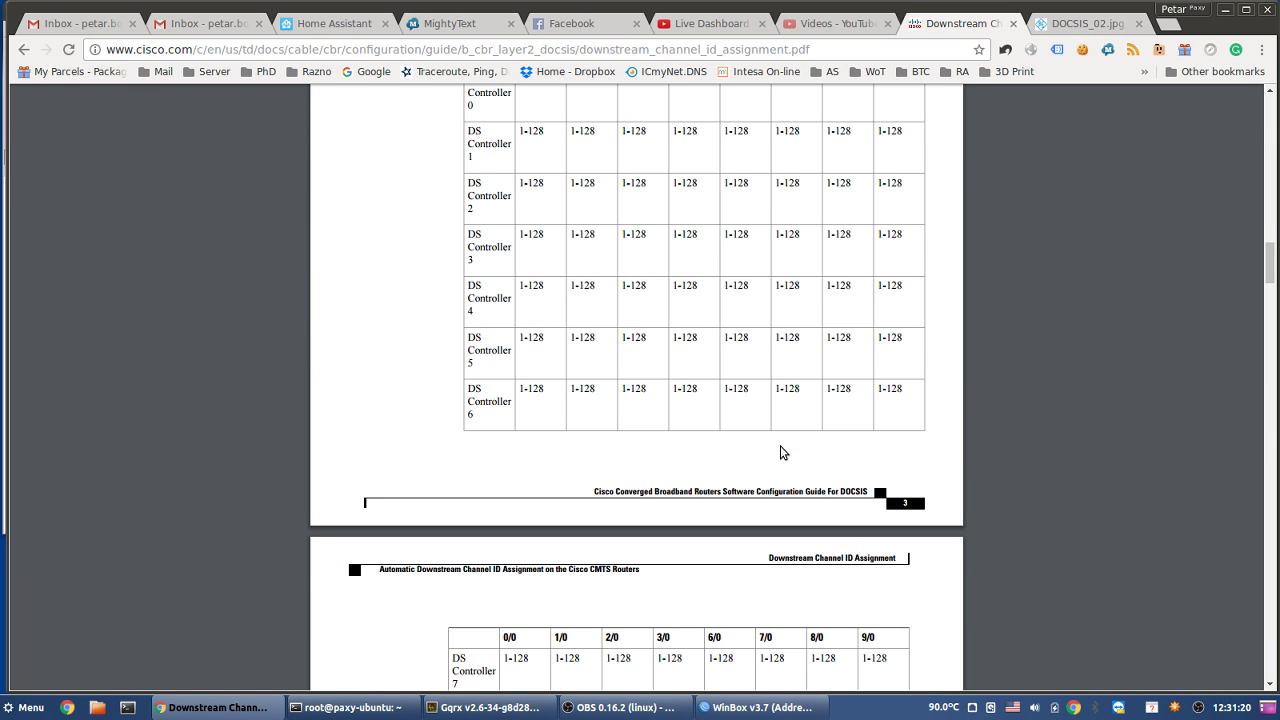
pyautogui.scroll(3, 781, 453)
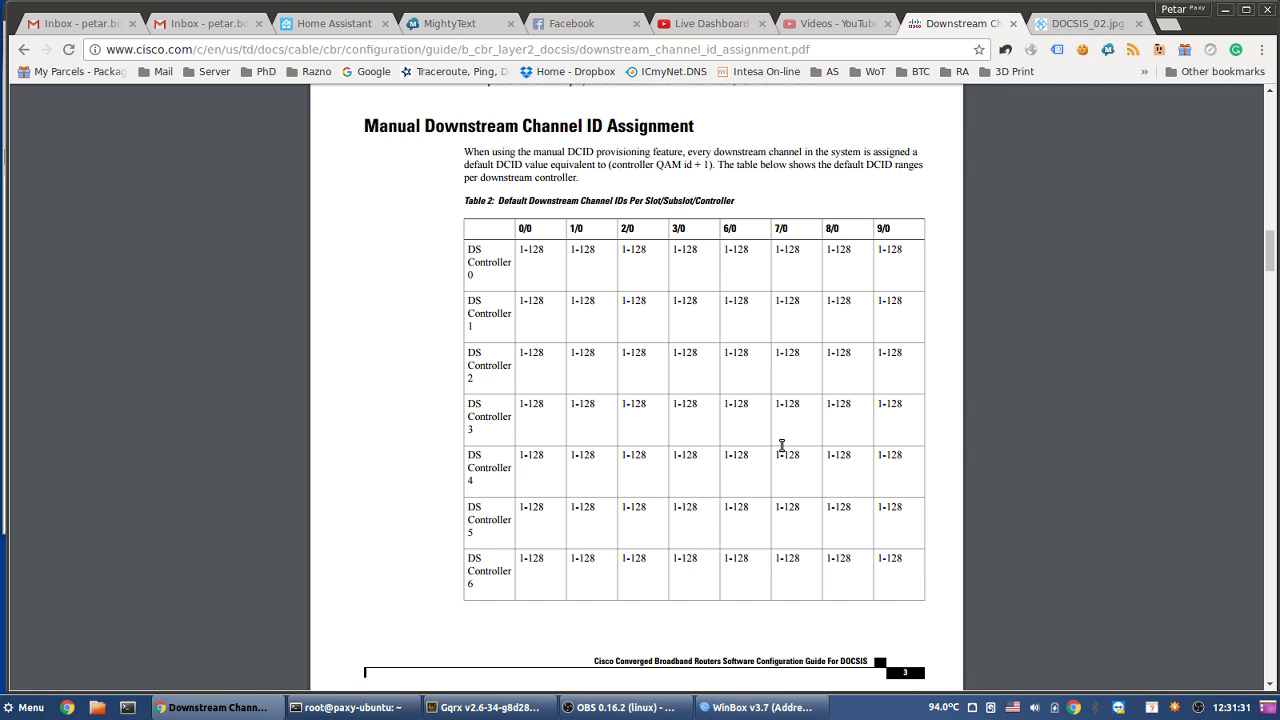
pyautogui.scroll(-5, 782, 445)
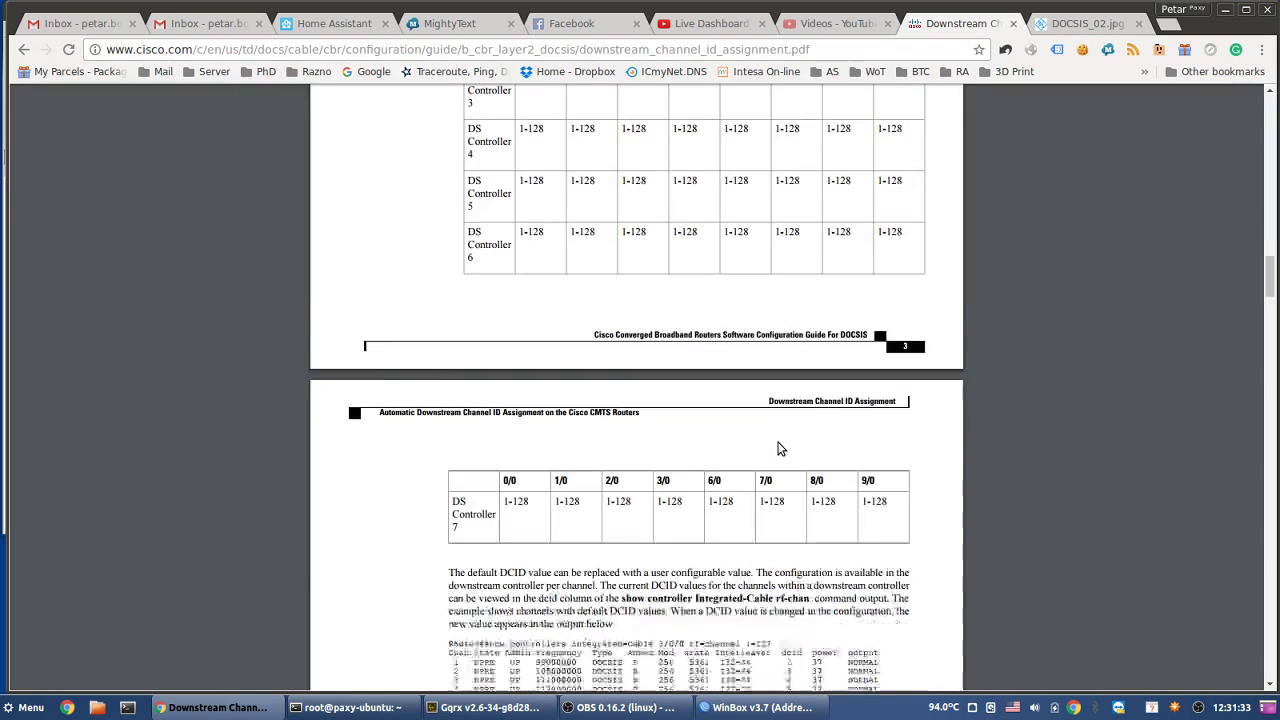
pyautogui.scroll(-2, 782, 450)
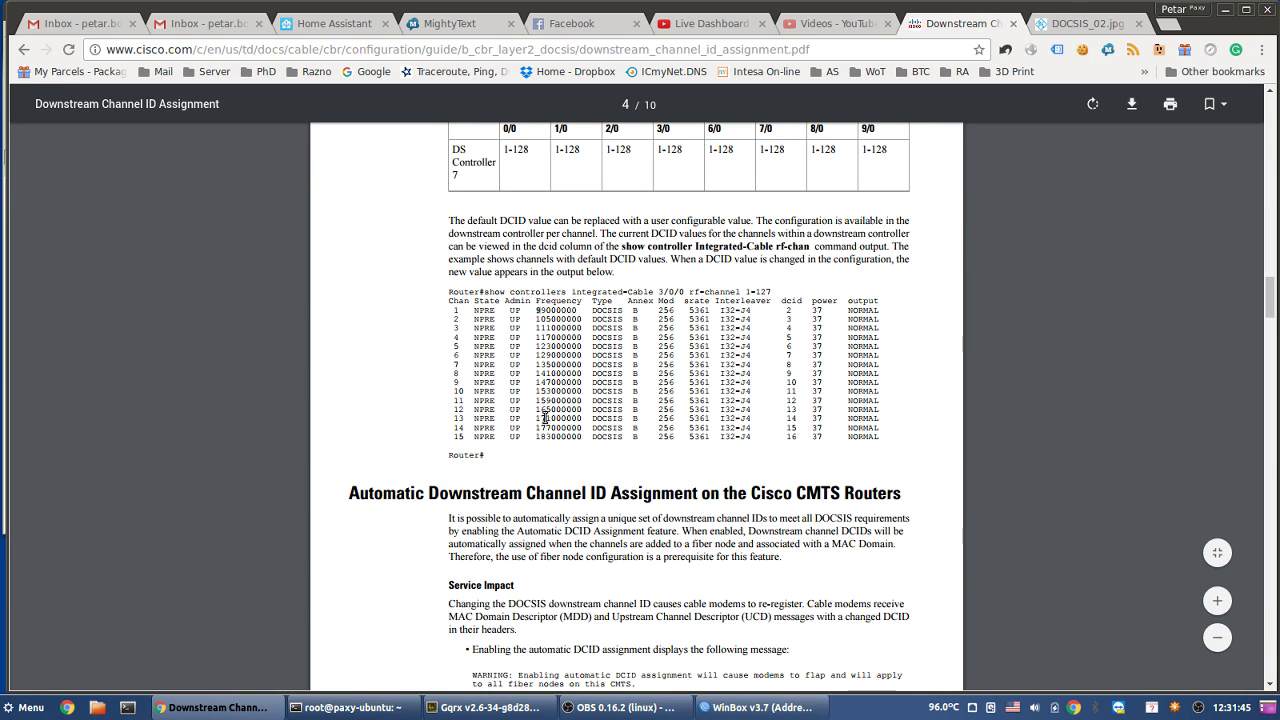
pyautogui.moveTo(537, 437); pyautogui.dragTo(553, 437)
pyautogui.click(543, 708)
# - Raise Gqrx's tuning from 40 MHz up to 90 MHz, spanning about 83–103 MHz
pyautogui.scroll(2, 262, 92)
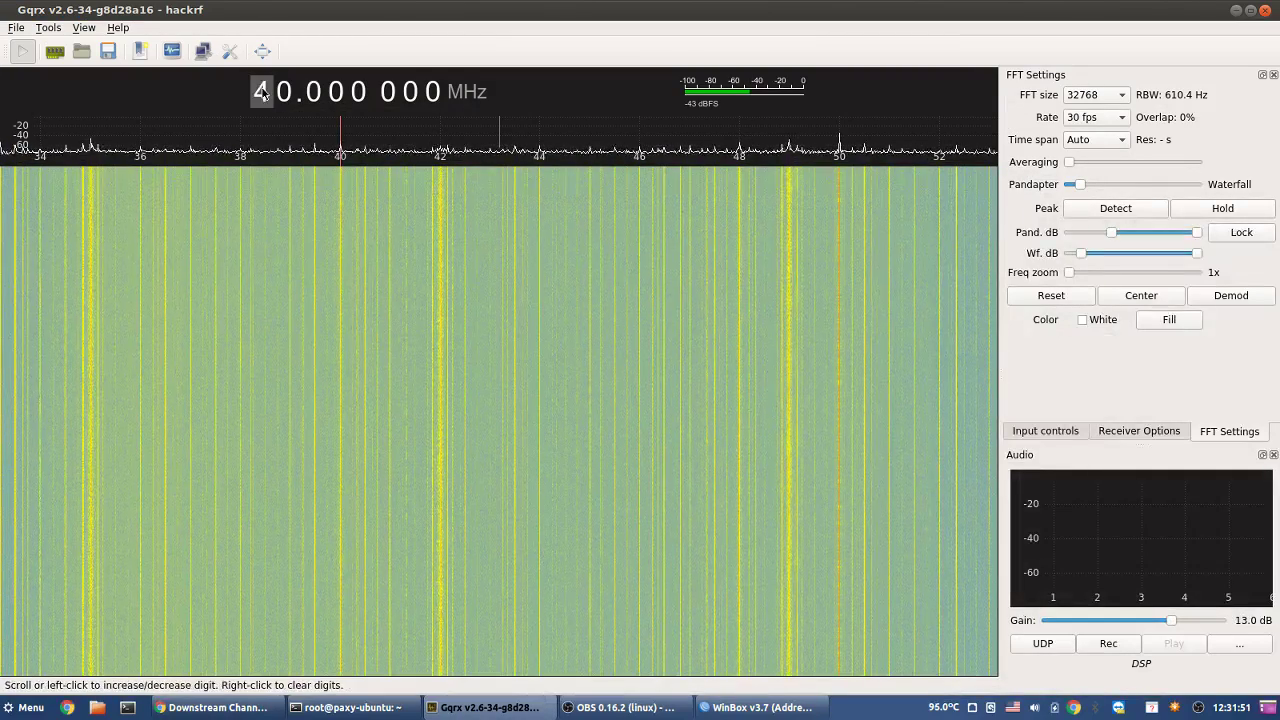
pyautogui.scroll(3, 262, 92)
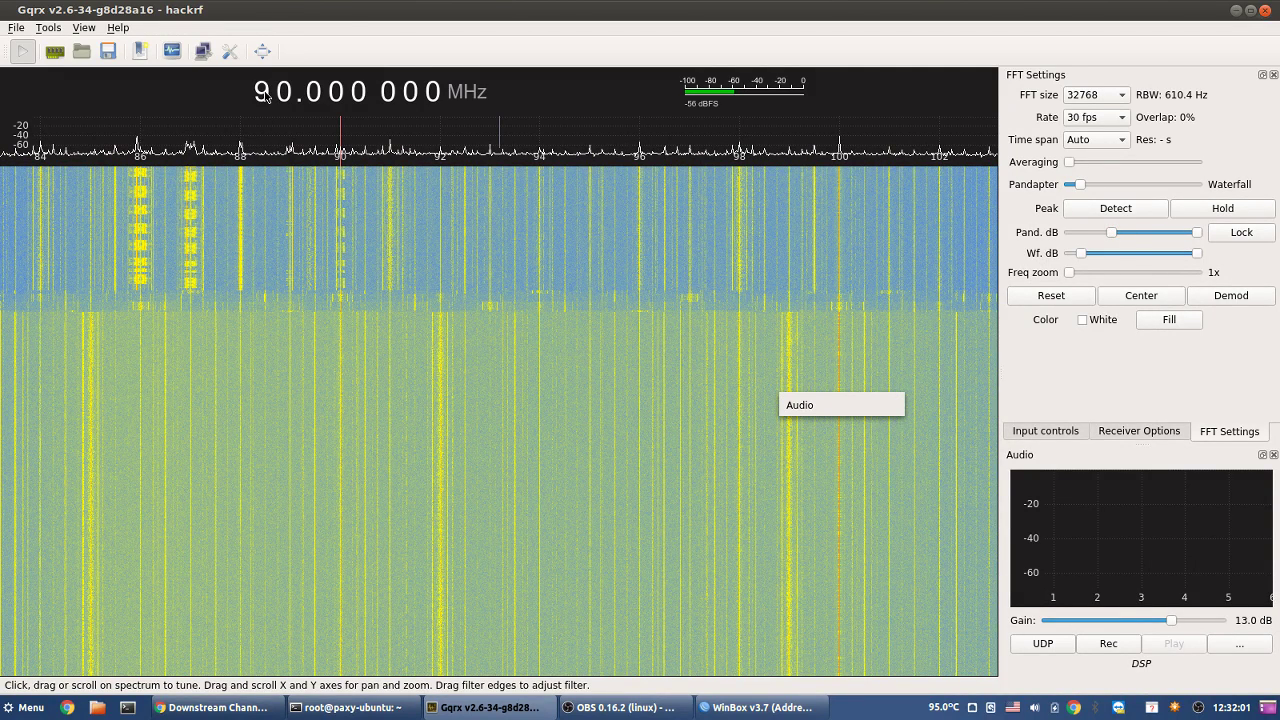
pyautogui.scroll(1, 266, 95)
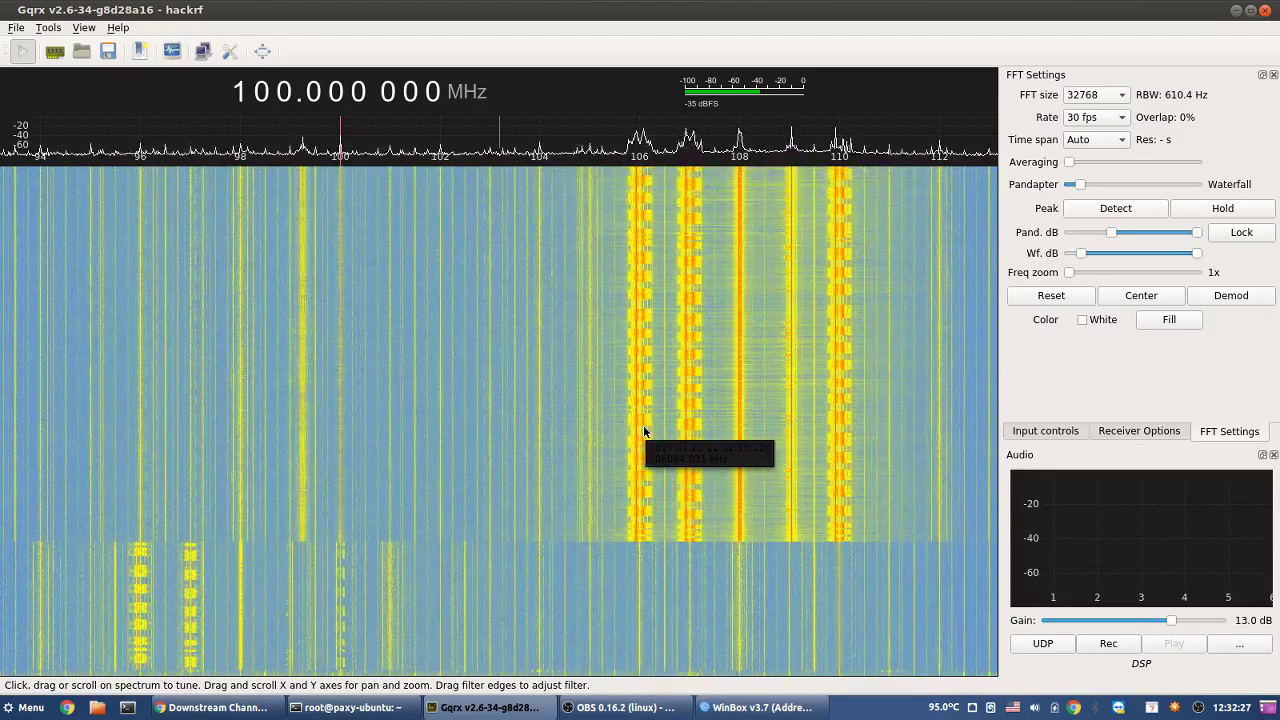
# - Tune to the strong carrier near 106 MHz in the waterfall and fine-tune it
pyautogui.click(643, 430)
pyautogui.scroll(-4, 643, 430)
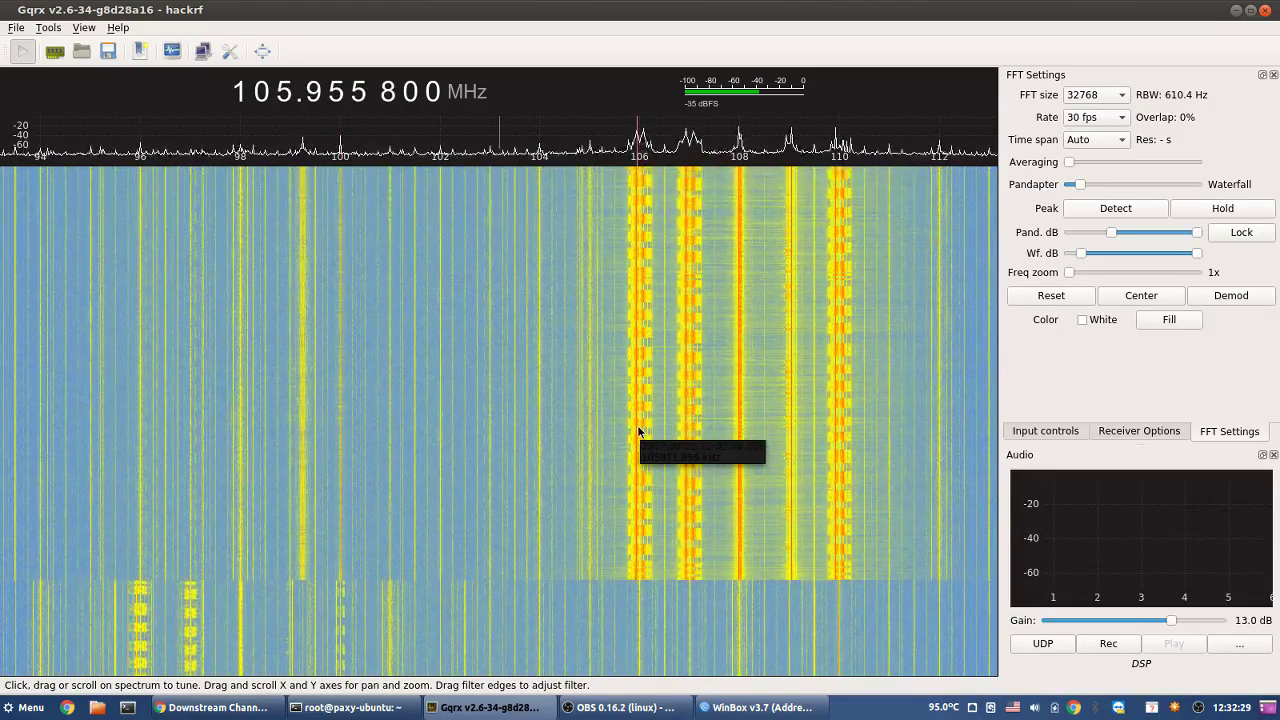
pyautogui.scroll(3, 642, 430)
pyautogui.scroll(-2, 642, 430)
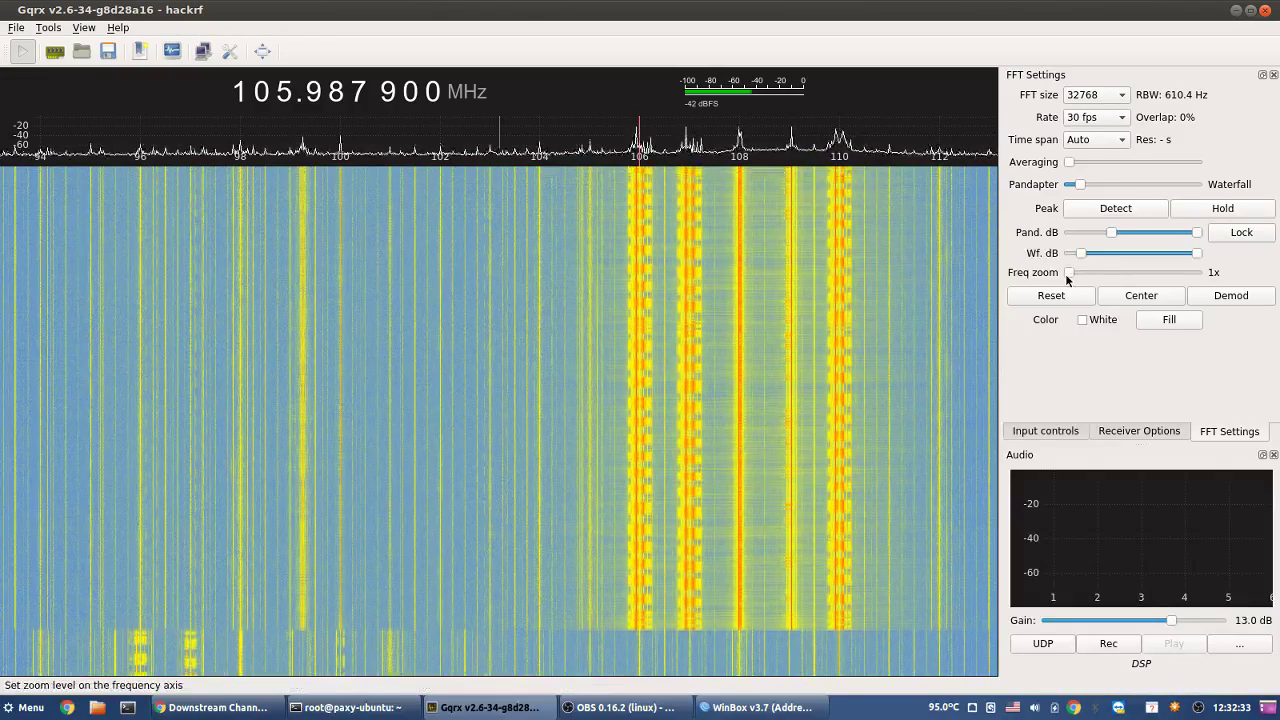
# - Zoom the frequency axis to 50x, tuned to 106.074 900 MHz and centred on it
pyautogui.moveTo(1075, 278); pyautogui.dragTo(1095, 278)
pyautogui.moveTo(1106, 274); pyautogui.dragTo(1121, 274)
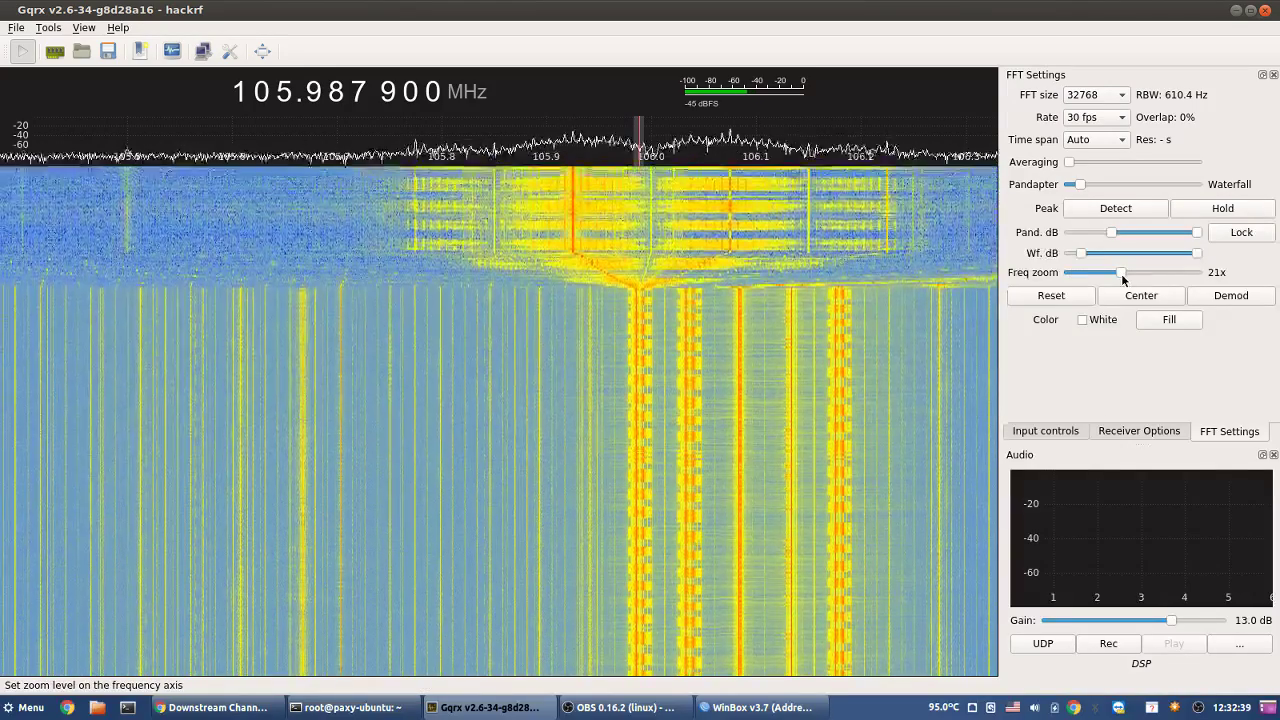
pyautogui.click(731, 195)
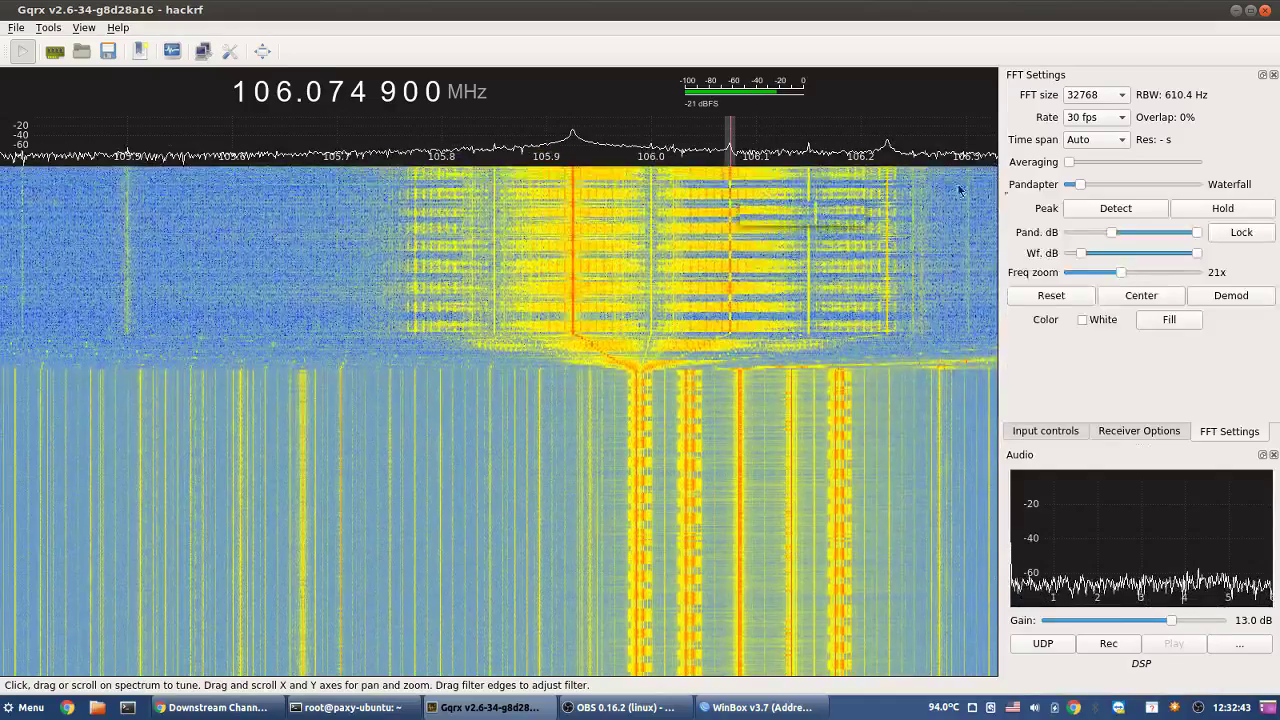
pyautogui.moveTo(1121, 273); pyautogui.dragTo(1205, 284)
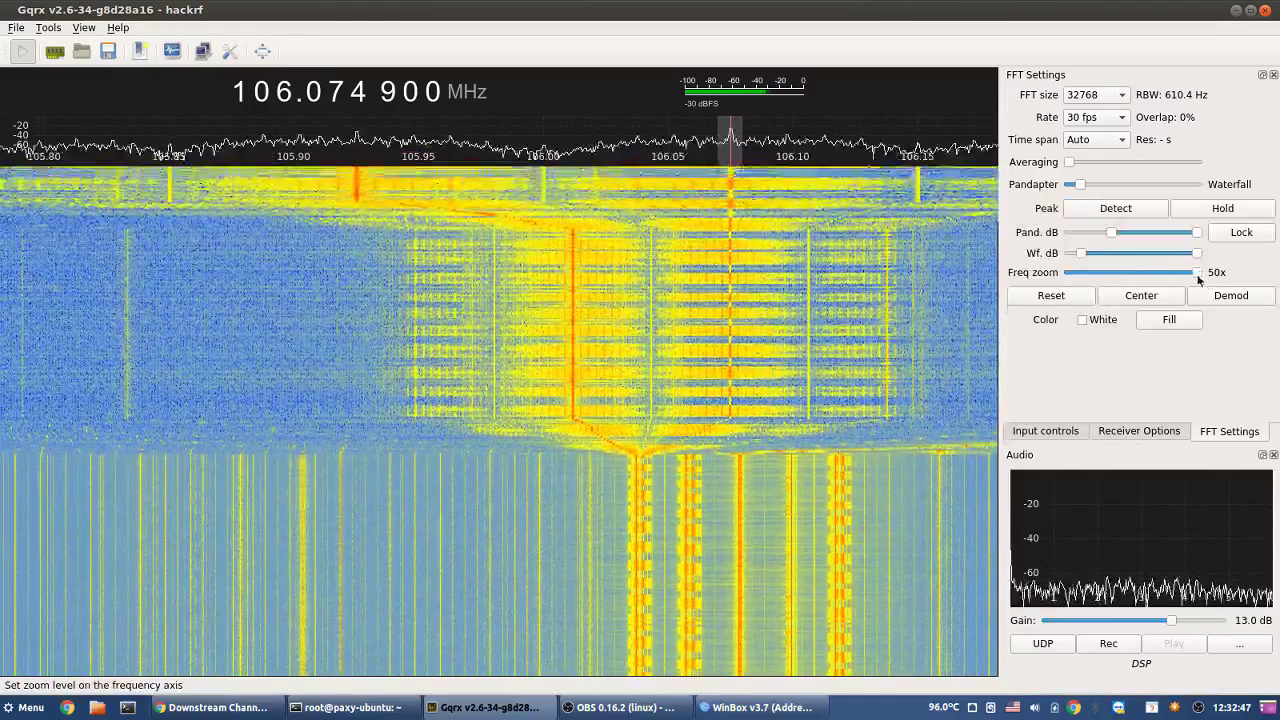
pyautogui.click(1151, 296)
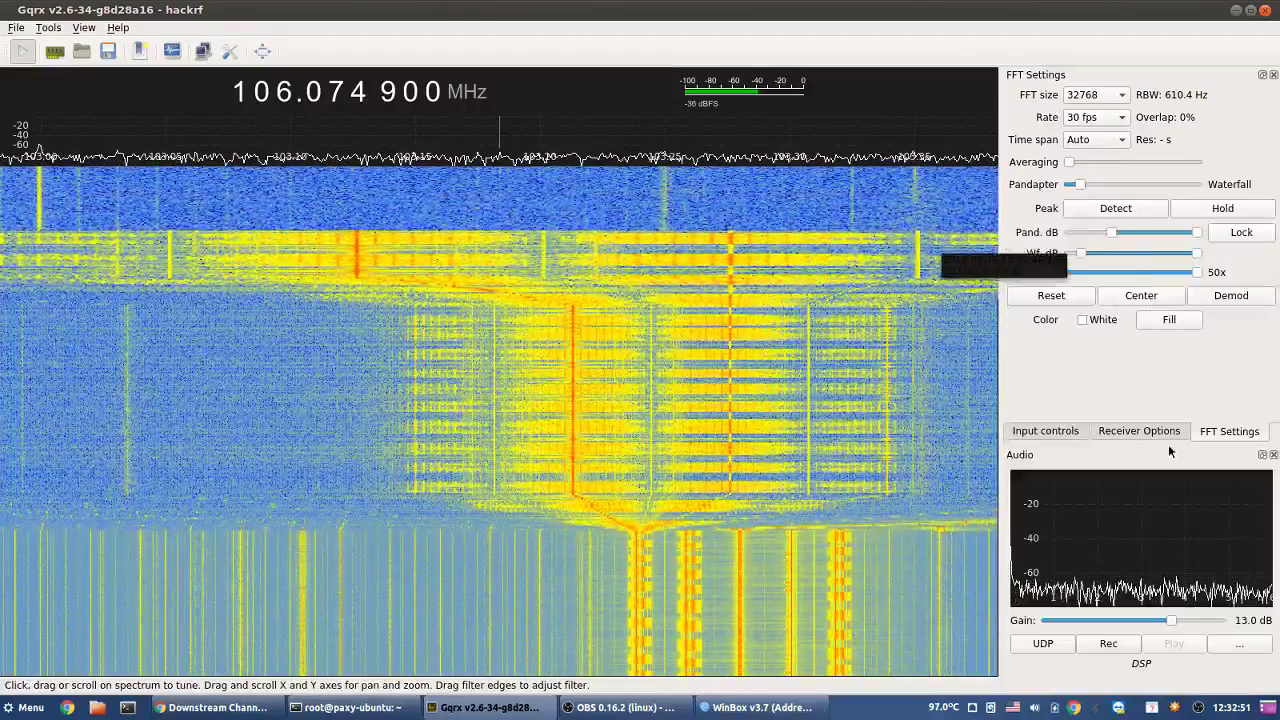
pyautogui.click(1240, 296)
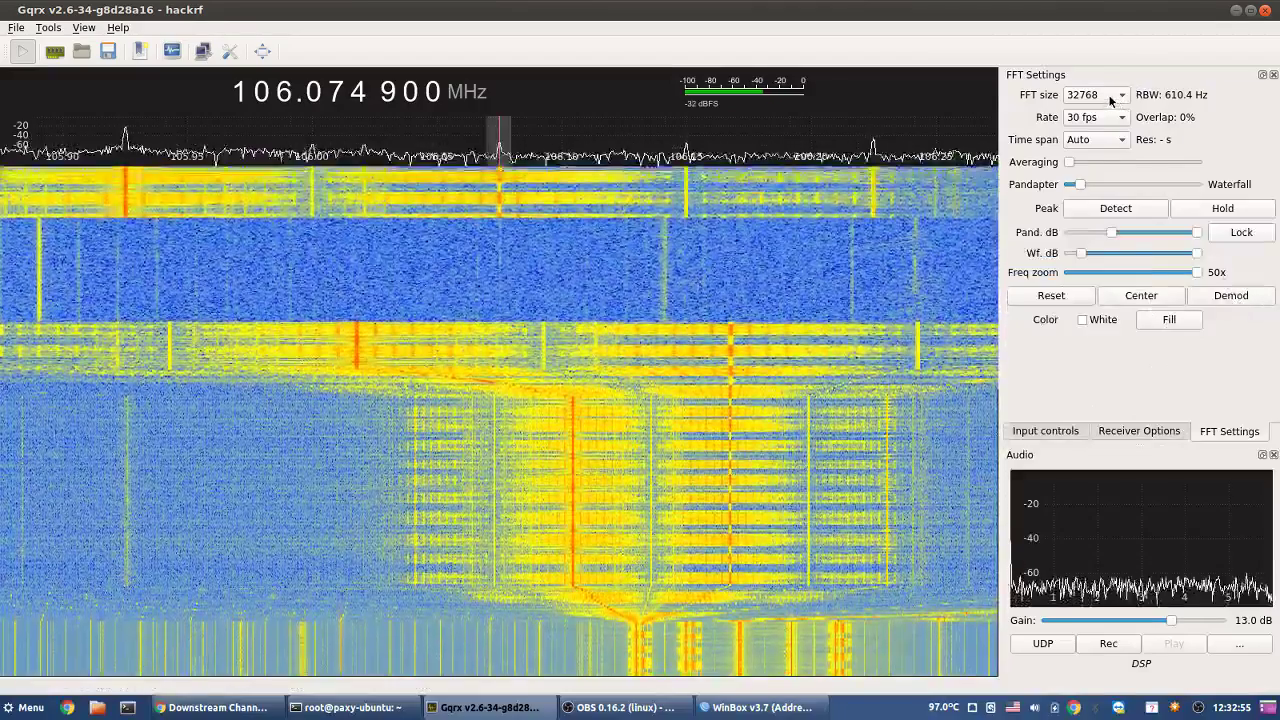
# - Set the FFT size to 32768 and the rate to 25 fps, giving 610.4 Hz resolution
pyautogui.click(1124, 94)
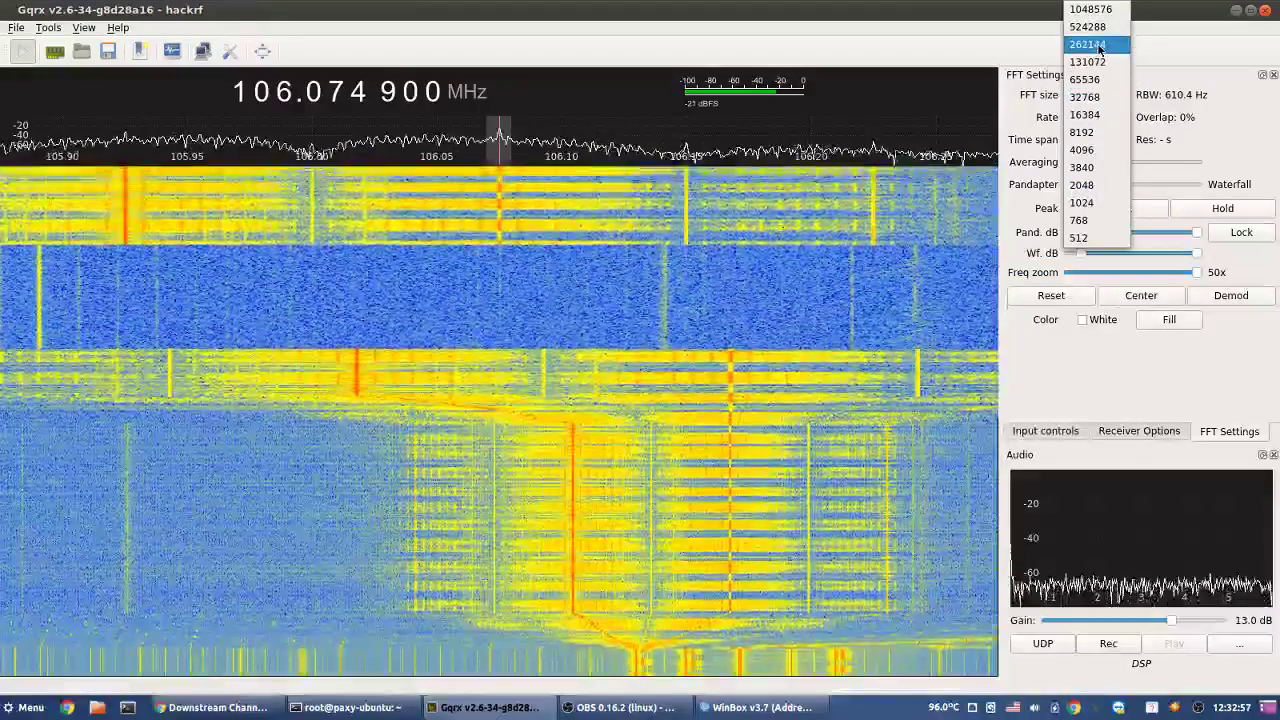
pyautogui.click(1098, 45)
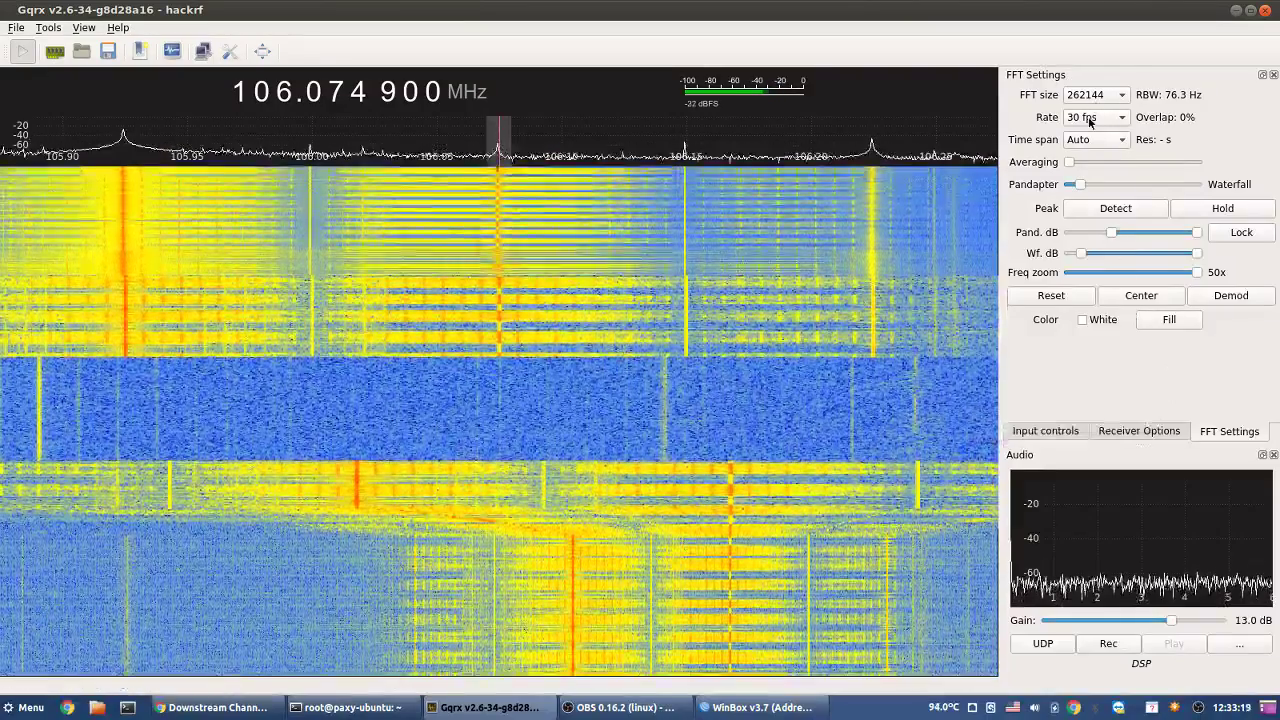
pyautogui.click(1095, 117)
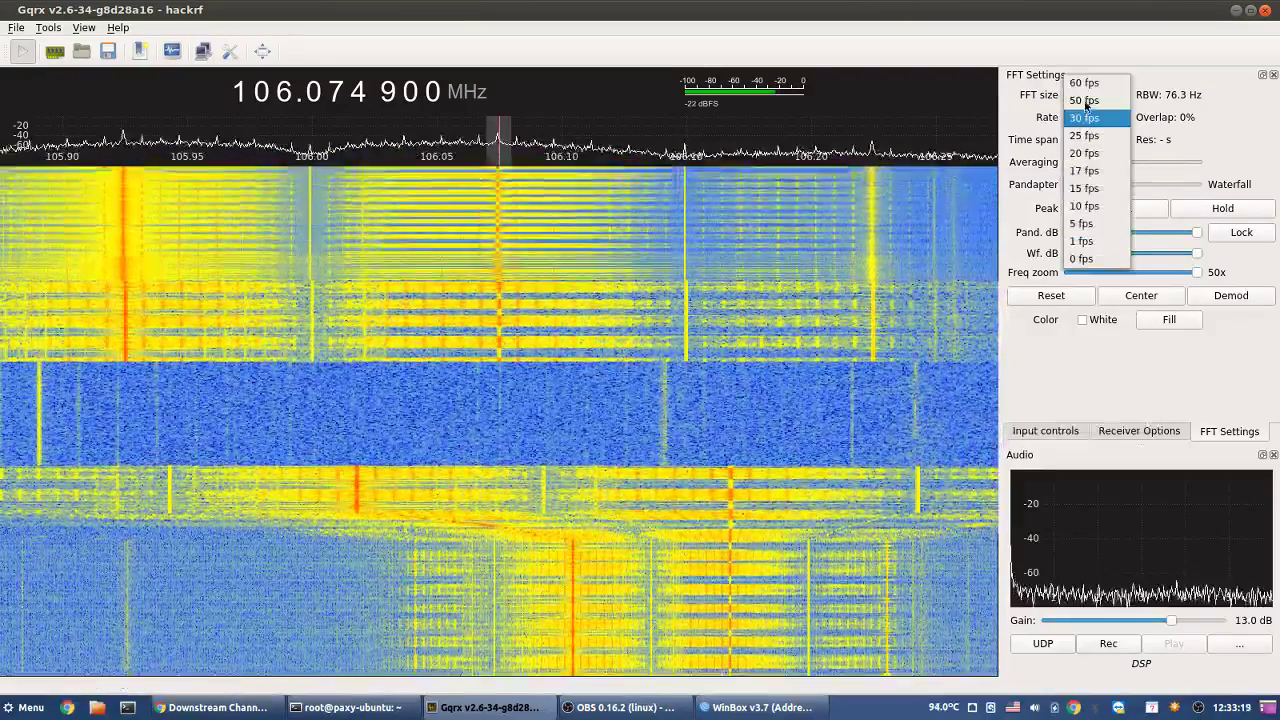
pyautogui.click(1090, 83)
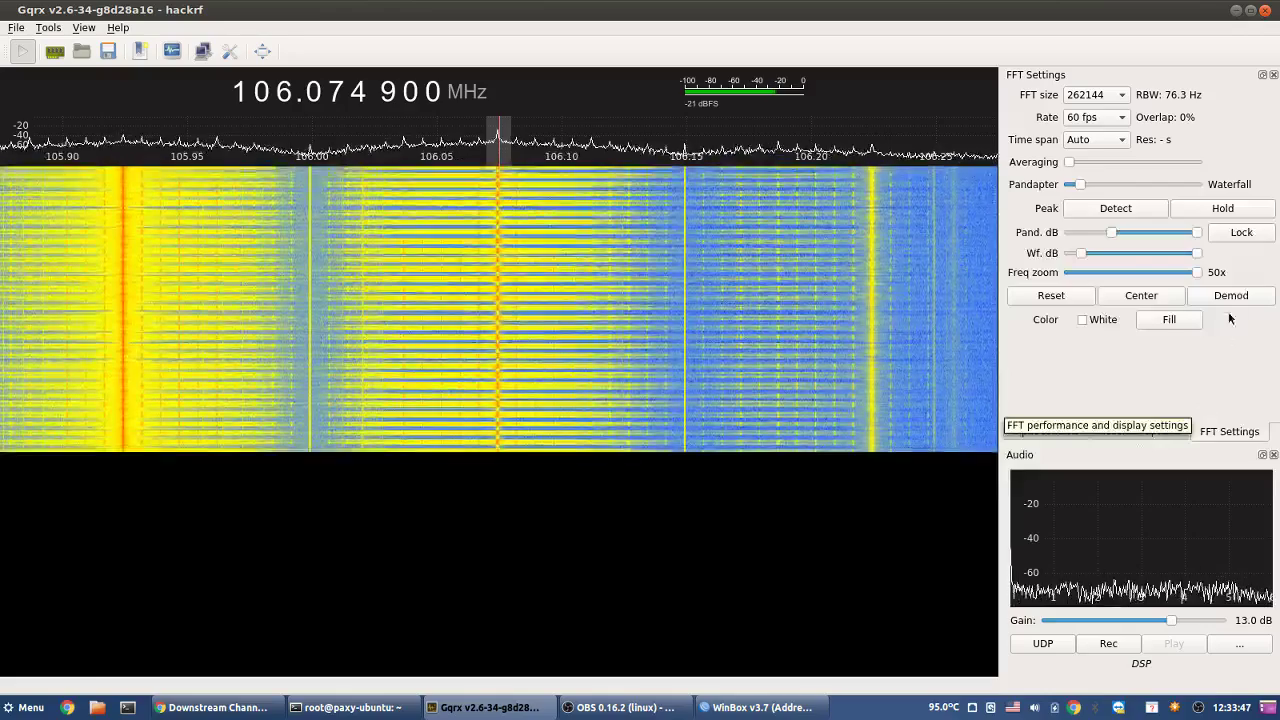
pyautogui.click(1088, 100)
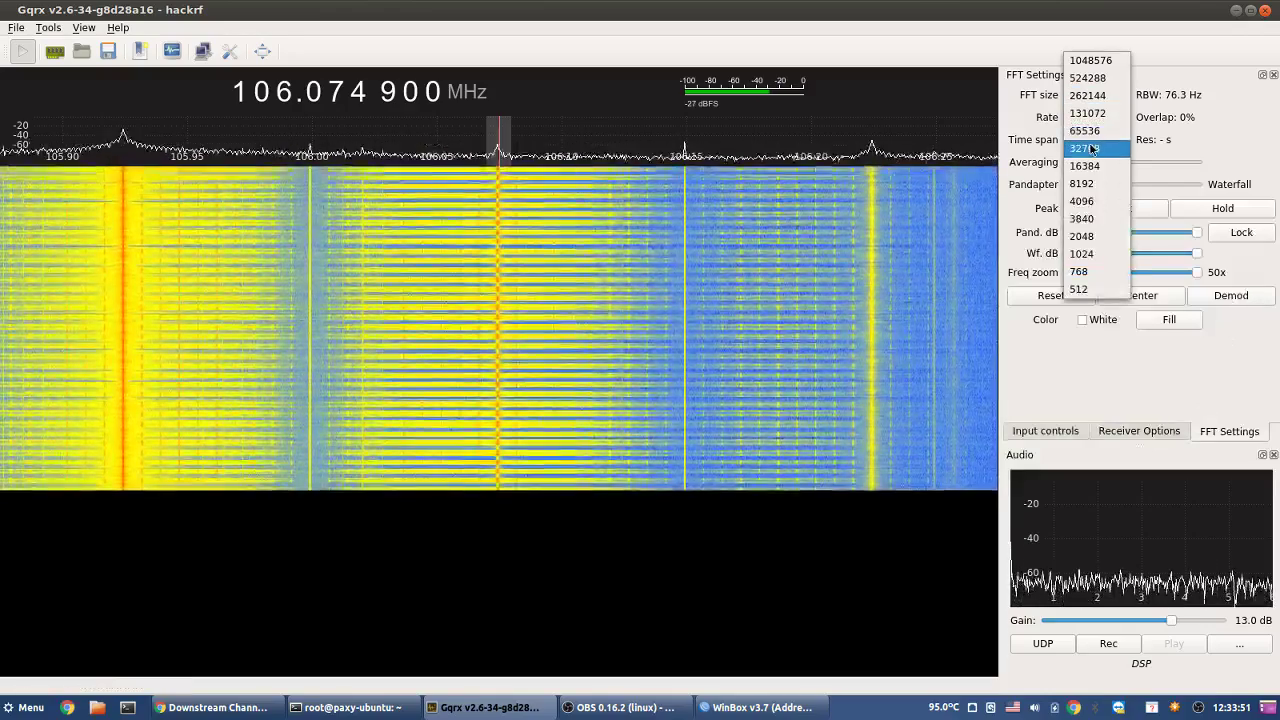
pyautogui.click(1090, 148)
pyautogui.click(1092, 117)
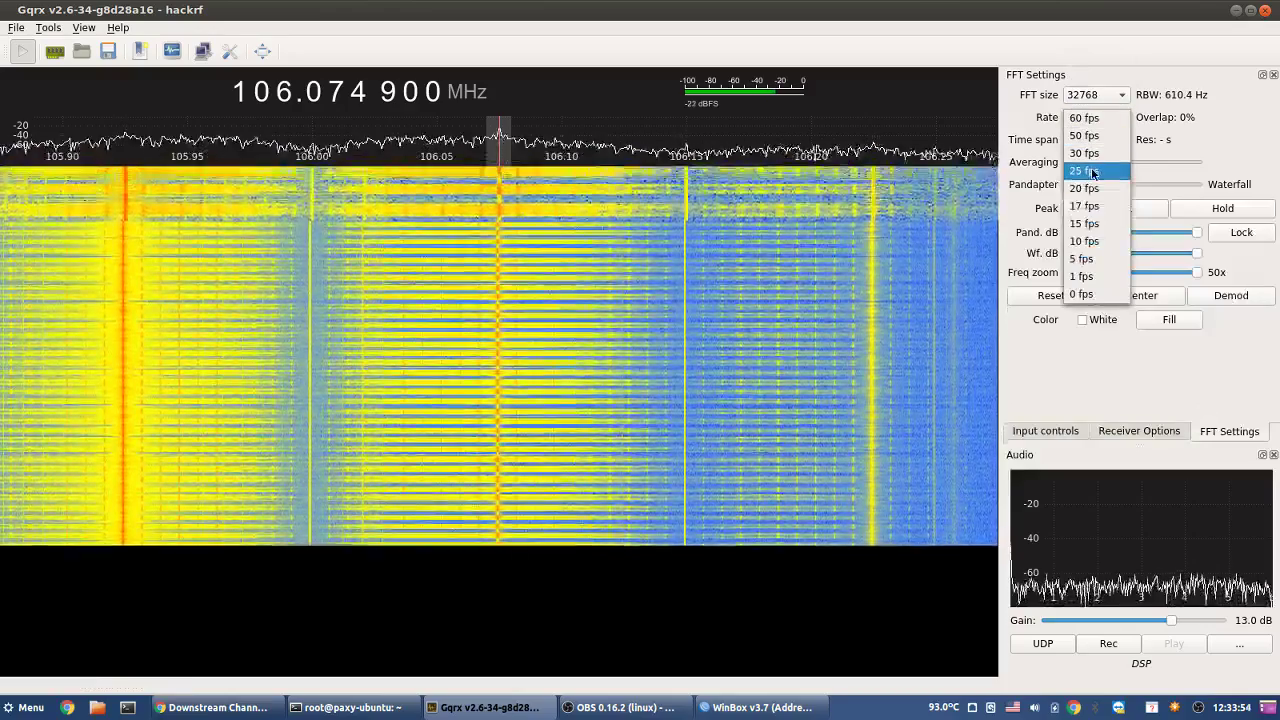
pyautogui.click(1092, 172)
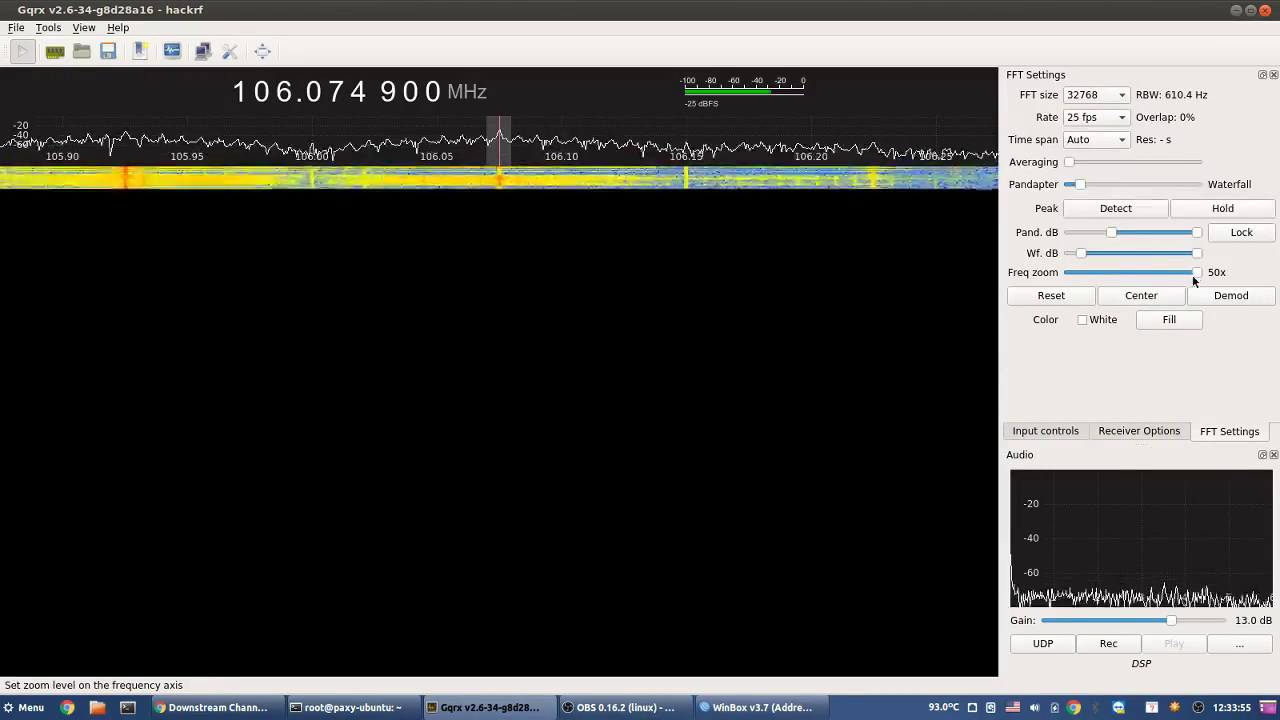
# - Zoom out to 1x, tune to the 109.007 200 MHz peak, then zoom in 22x
pyautogui.moveTo(1193, 280); pyautogui.dragTo(1025, 287)
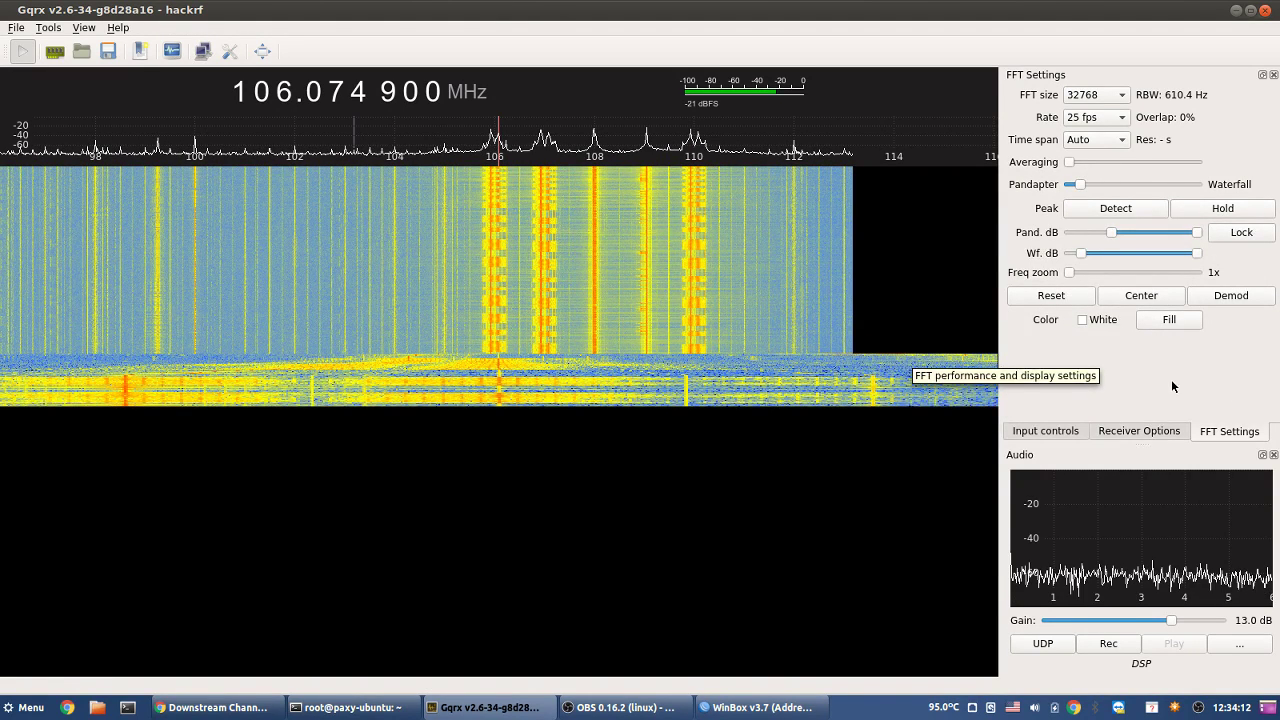
pyautogui.click(645, 252)
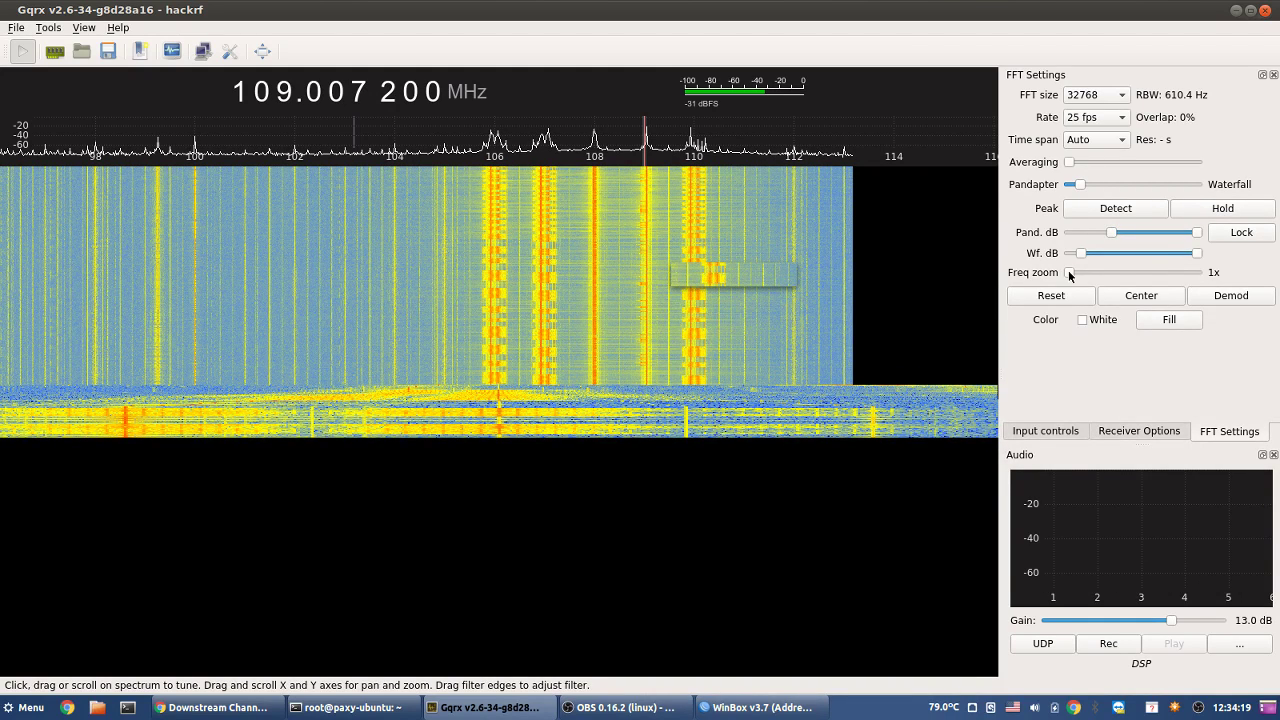
pyautogui.moveTo(1068, 272); pyautogui.dragTo(1124, 272)
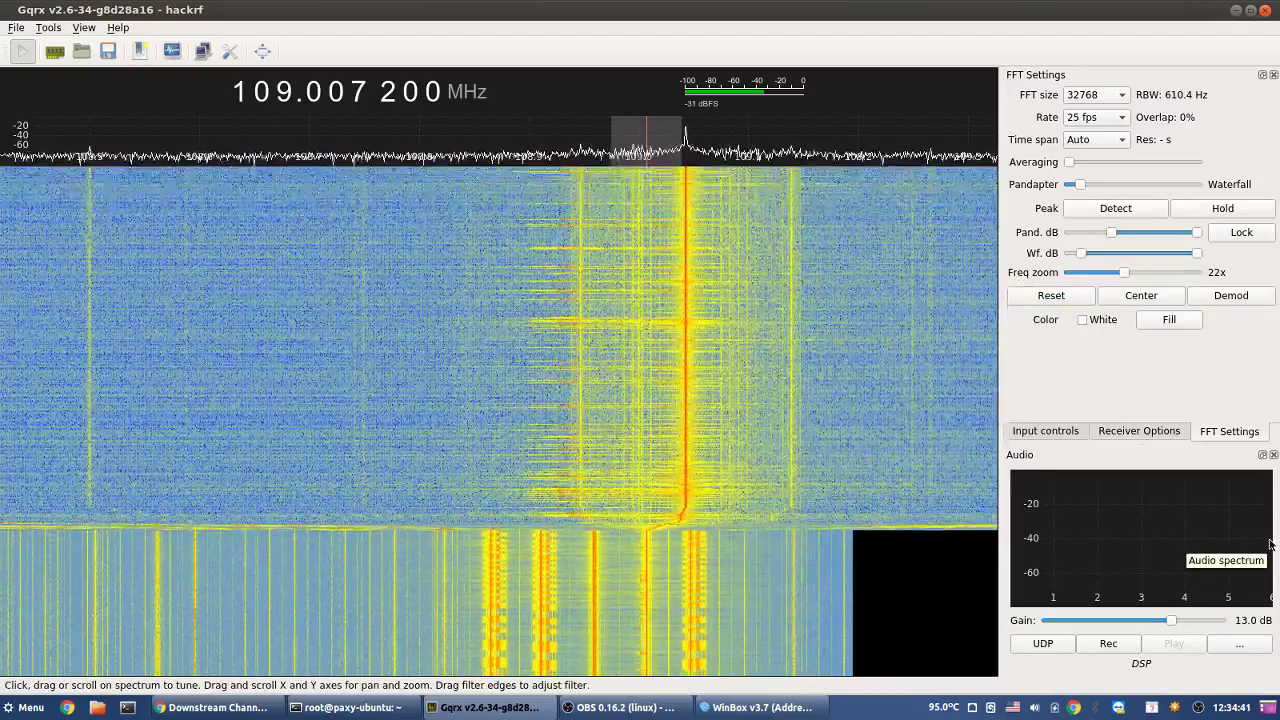
# - Use 60 fps with a 131072 FFT (152.6 Hz resolution) and retune to exactly 109.000 000 MHz
pyautogui.click(1090, 117)
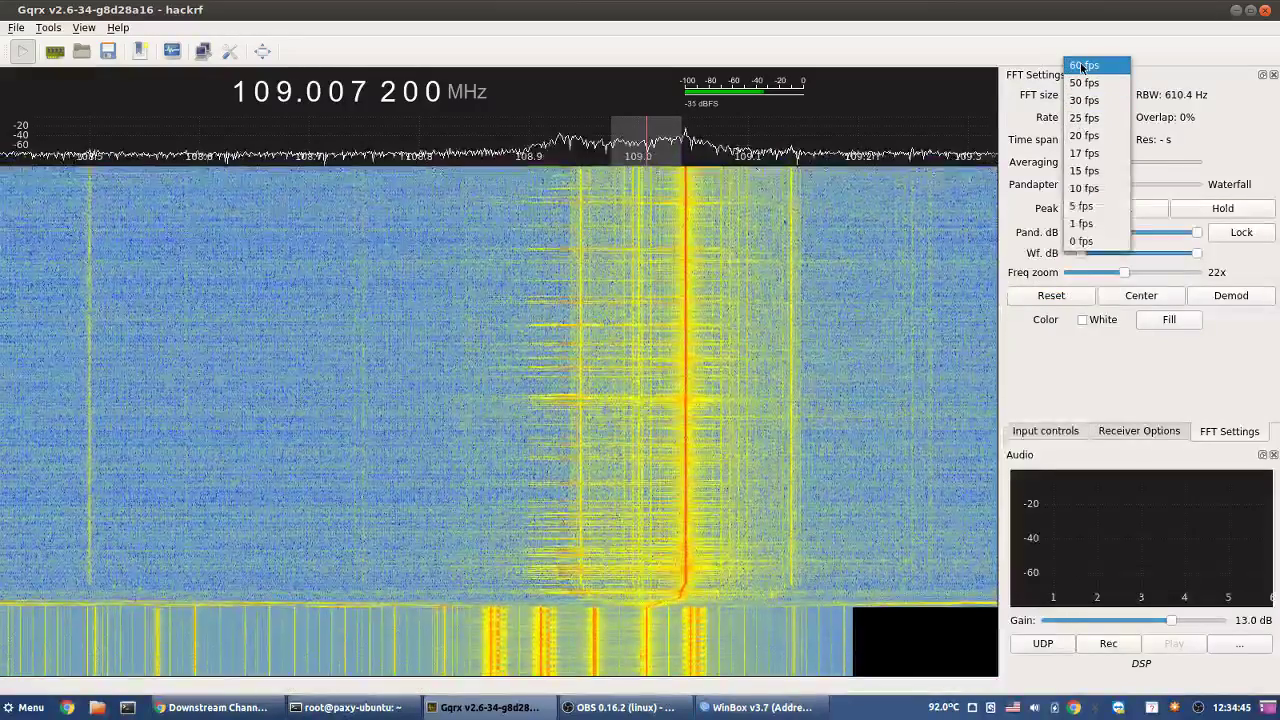
pyautogui.click(1090, 60)
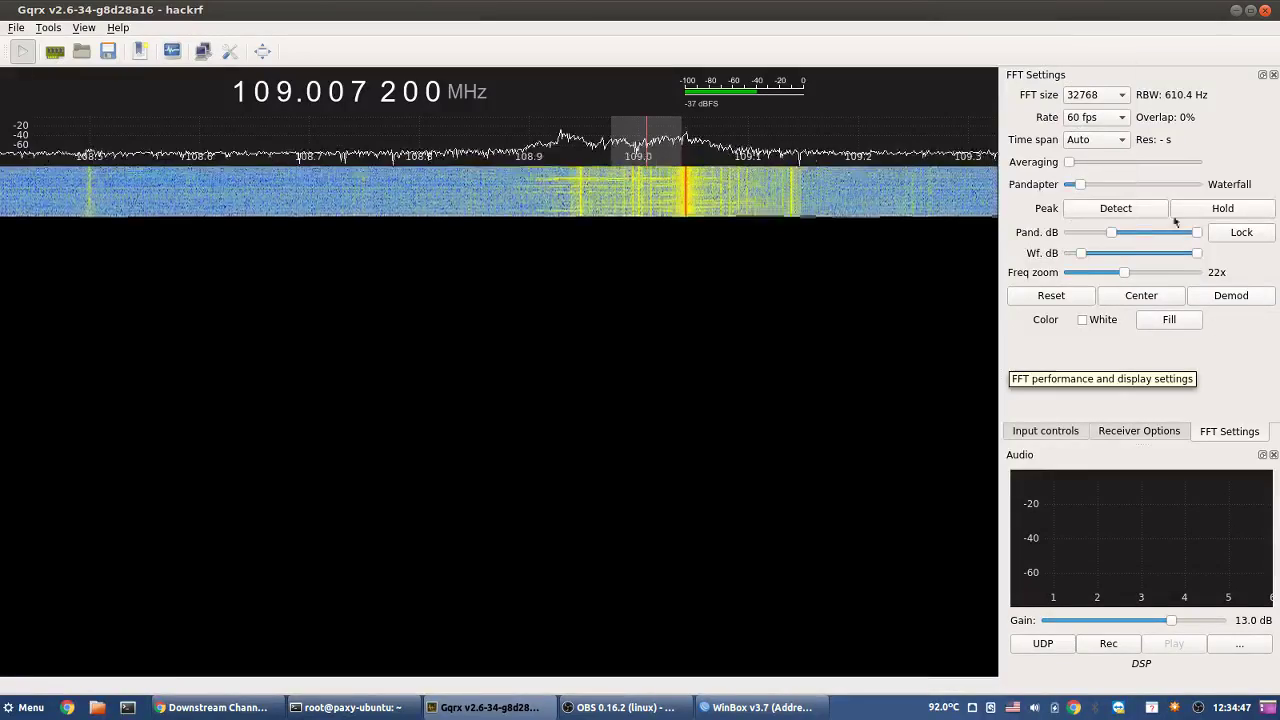
pyautogui.click(1082, 94)
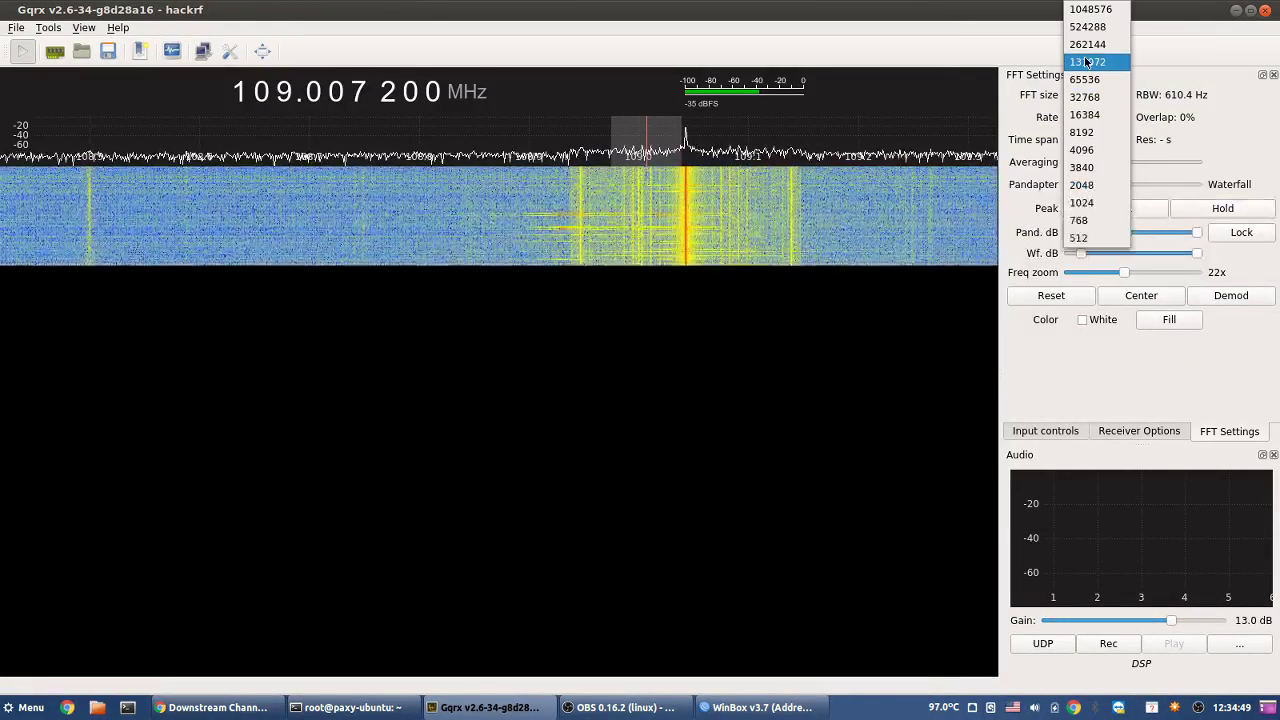
pyautogui.click(1088, 62)
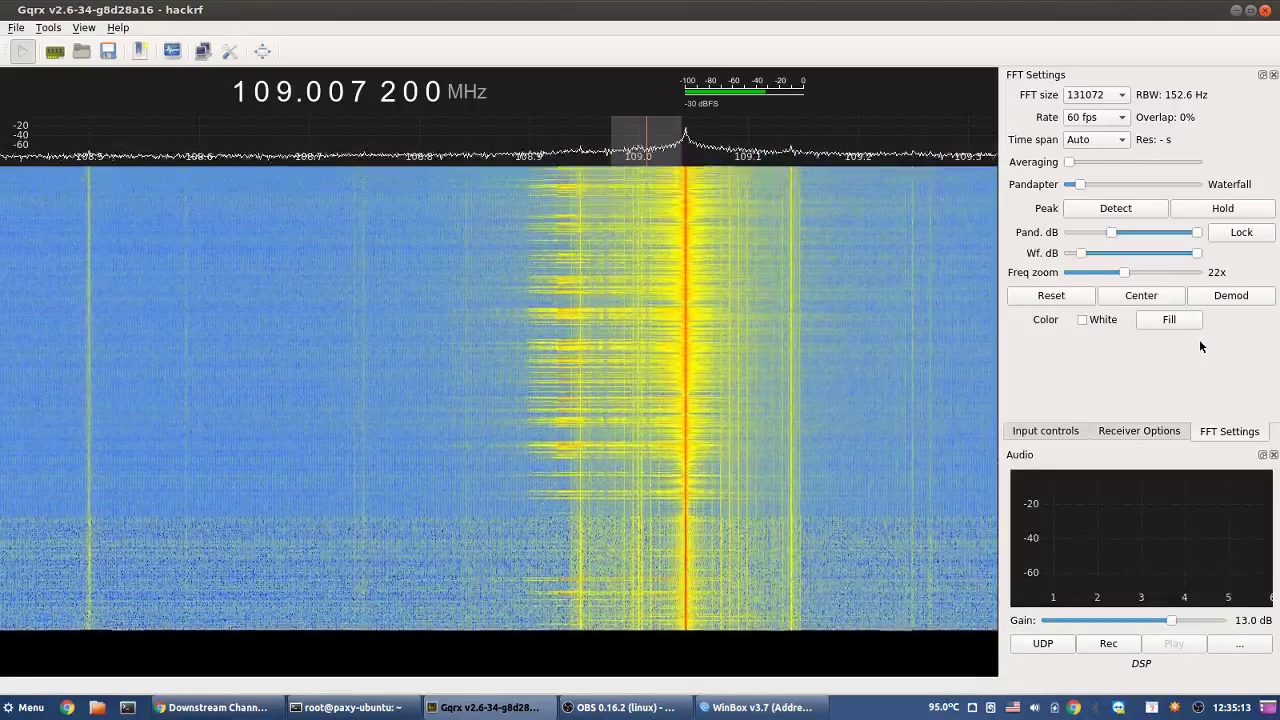
pyautogui.rightClick(358, 91)
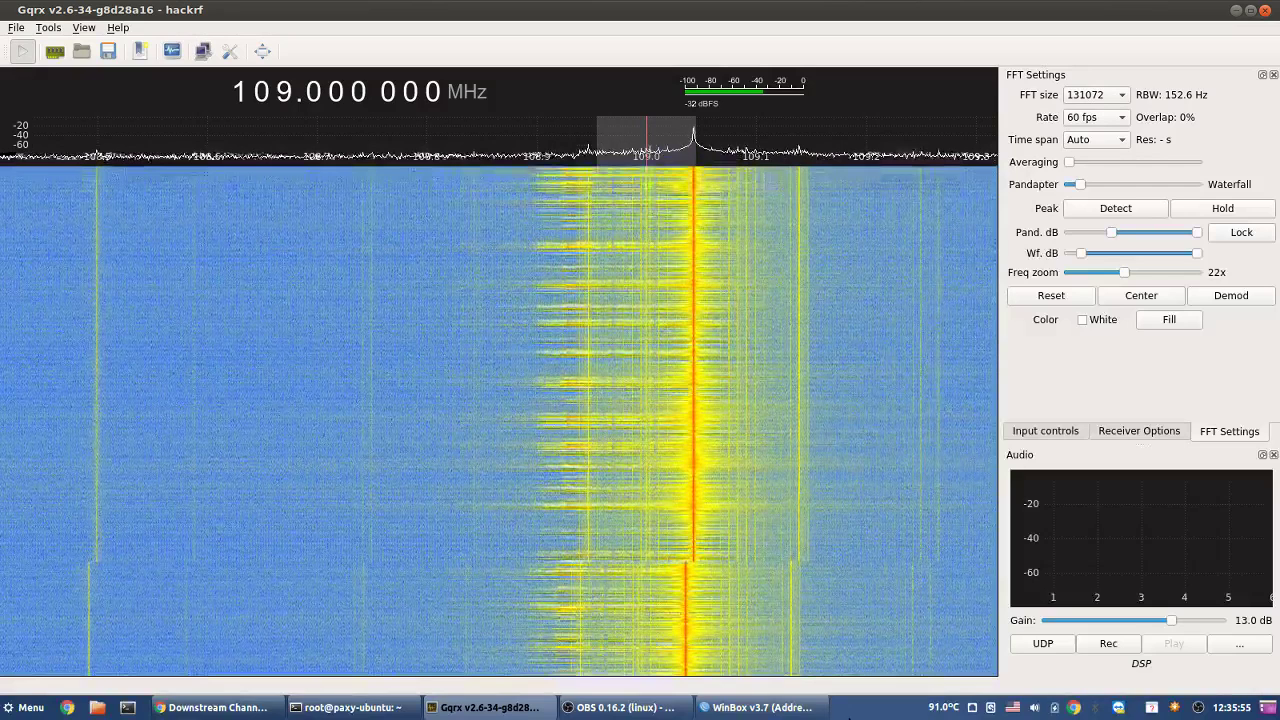
# - Return to 25 fps, a 16384 FFT and 1x zoom, tuned to 120.000 000 MHz
pyautogui.click(1097, 119)
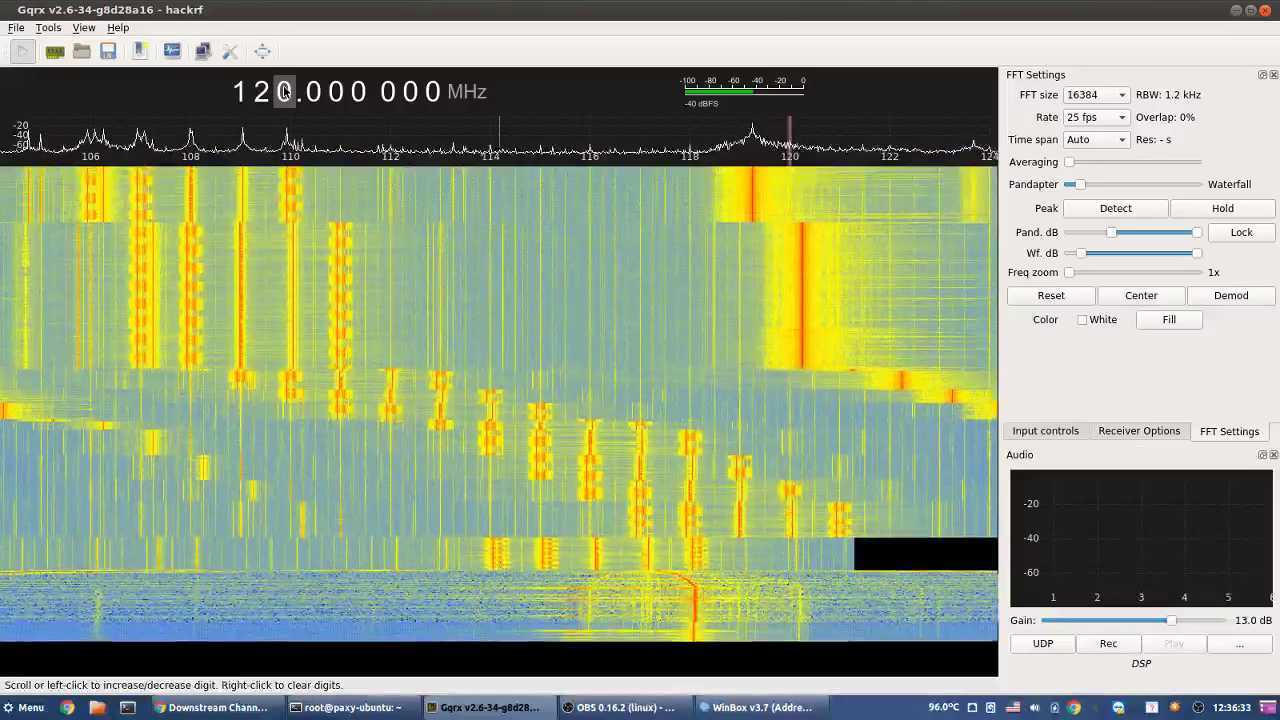
pyautogui.scroll(2, 286, 92)
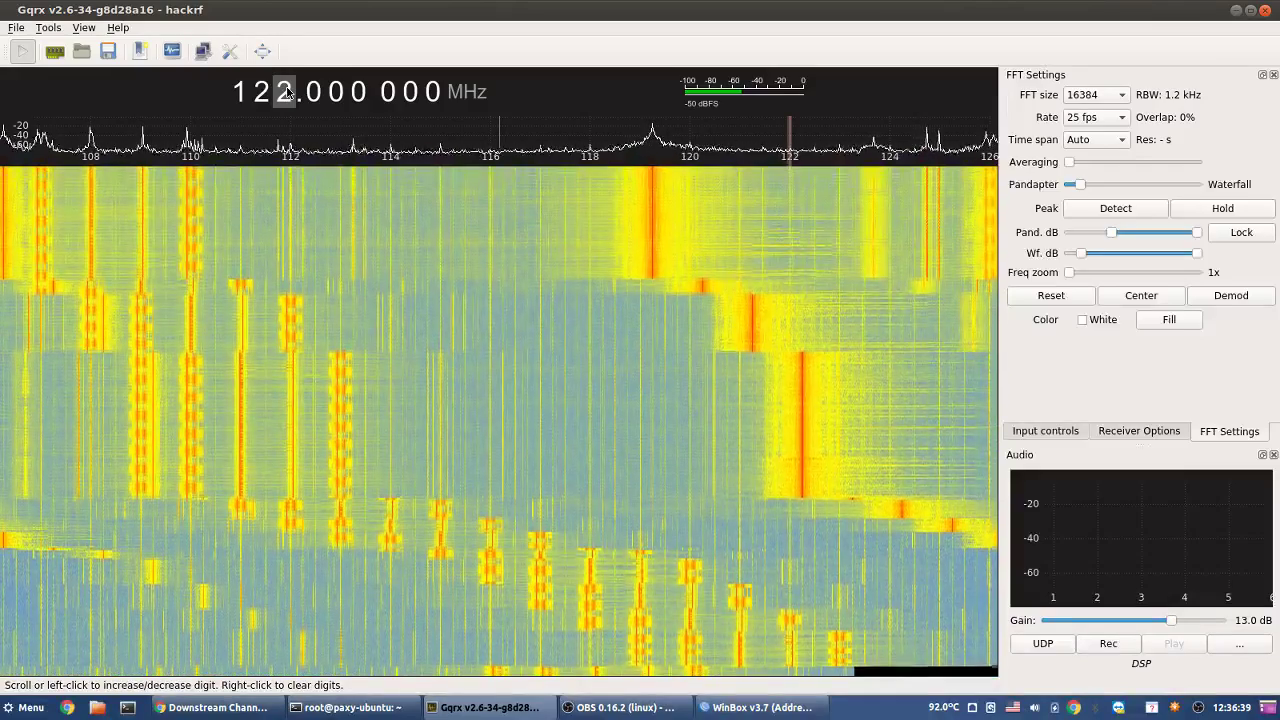
pyautogui.scroll(-3, 287, 92)
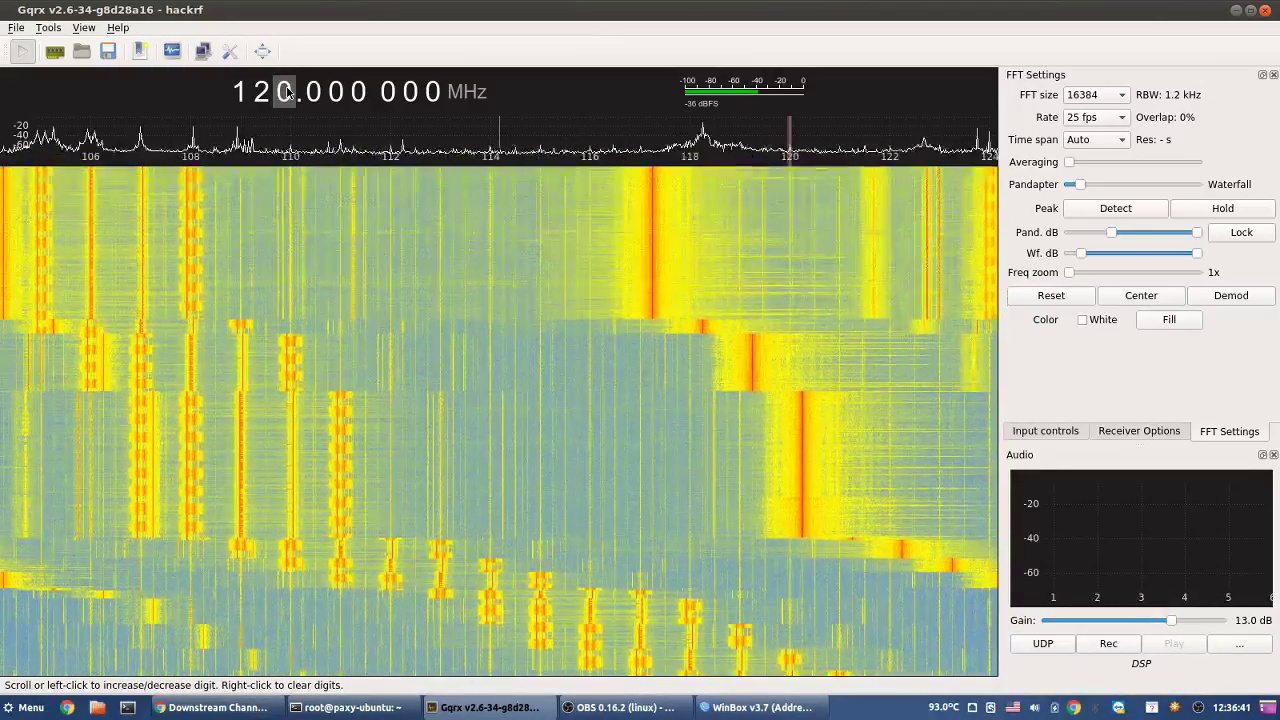
pyautogui.scroll(-1, 287, 92)
pyautogui.scroll(2, 287, 92)
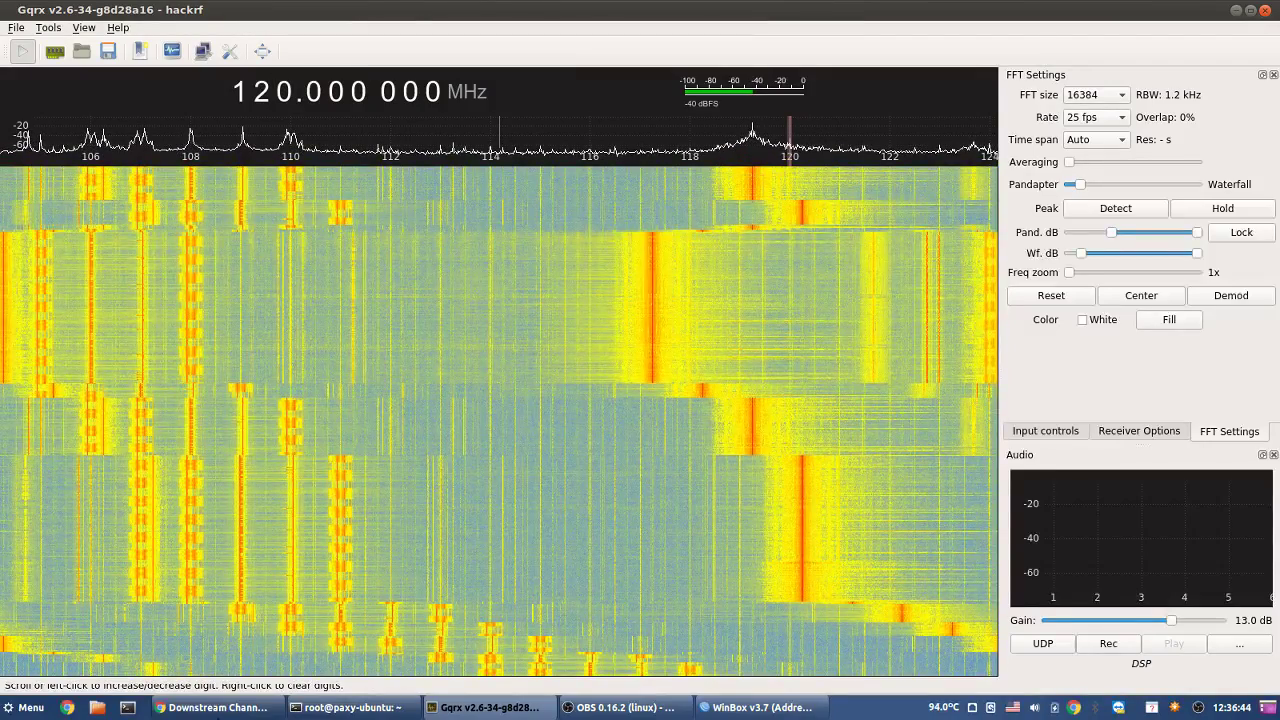
# - Bring Cisco's Downstream Channel ID Assignment PDF forward in Chrome and scroll through it
pyautogui.click(240, 714)
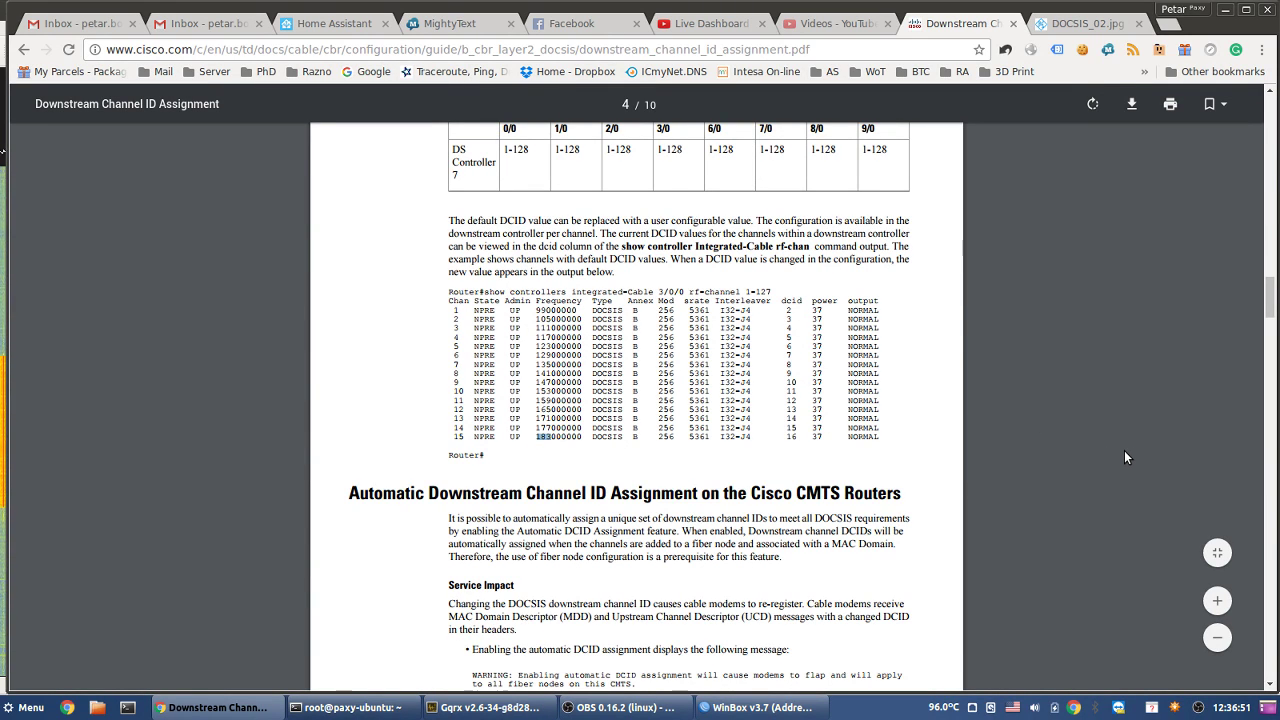
pyautogui.scroll(1, 1125, 452)
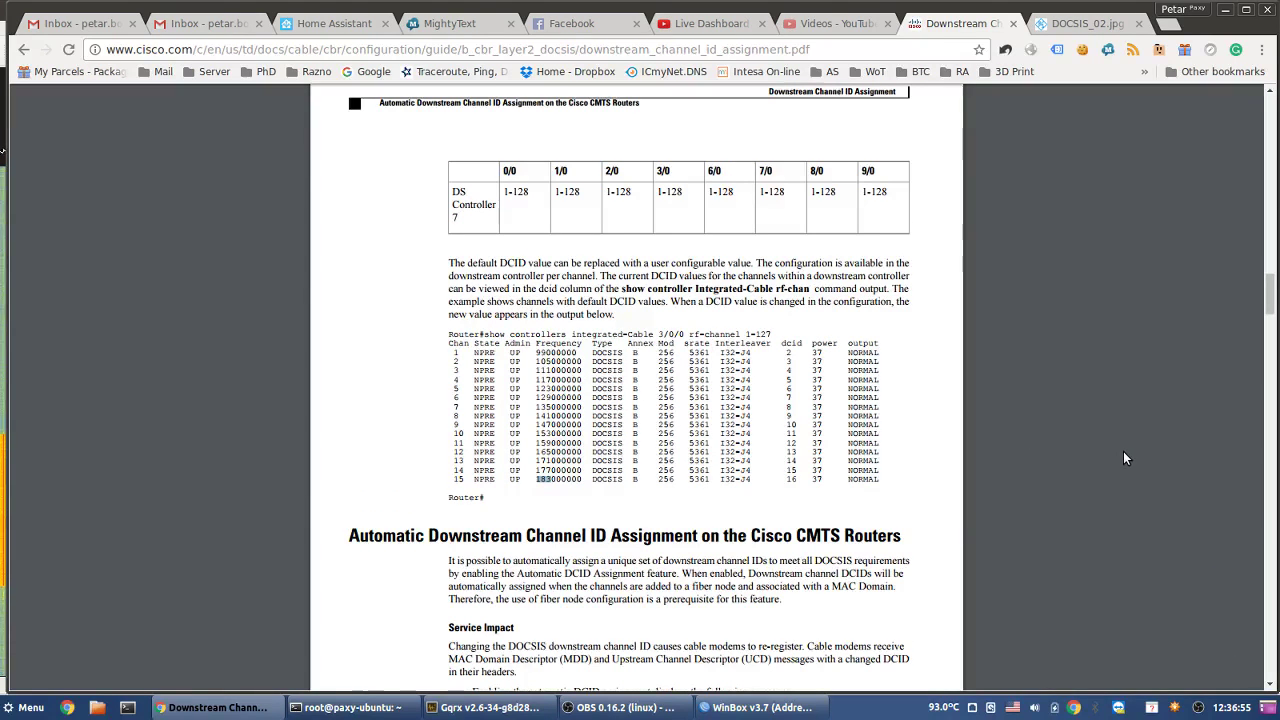
pyautogui.scroll(-1, 1123, 451)
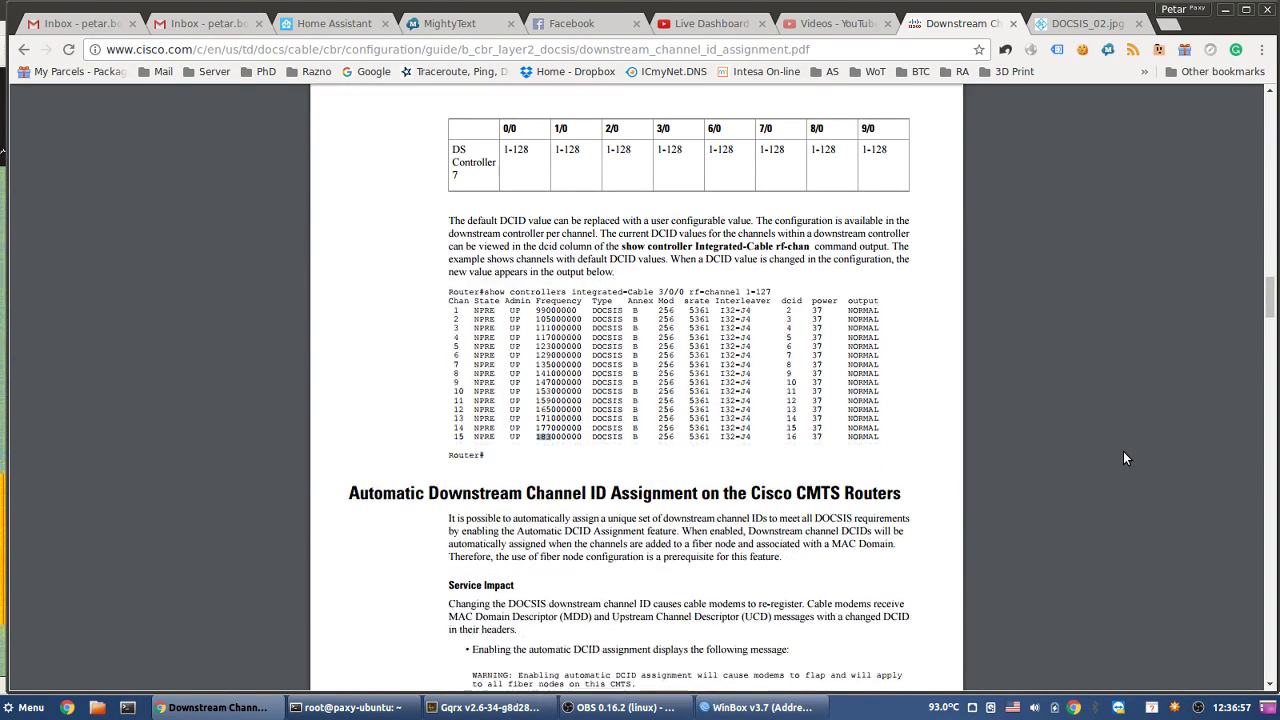
pyautogui.scroll(-3, 1117, 454)
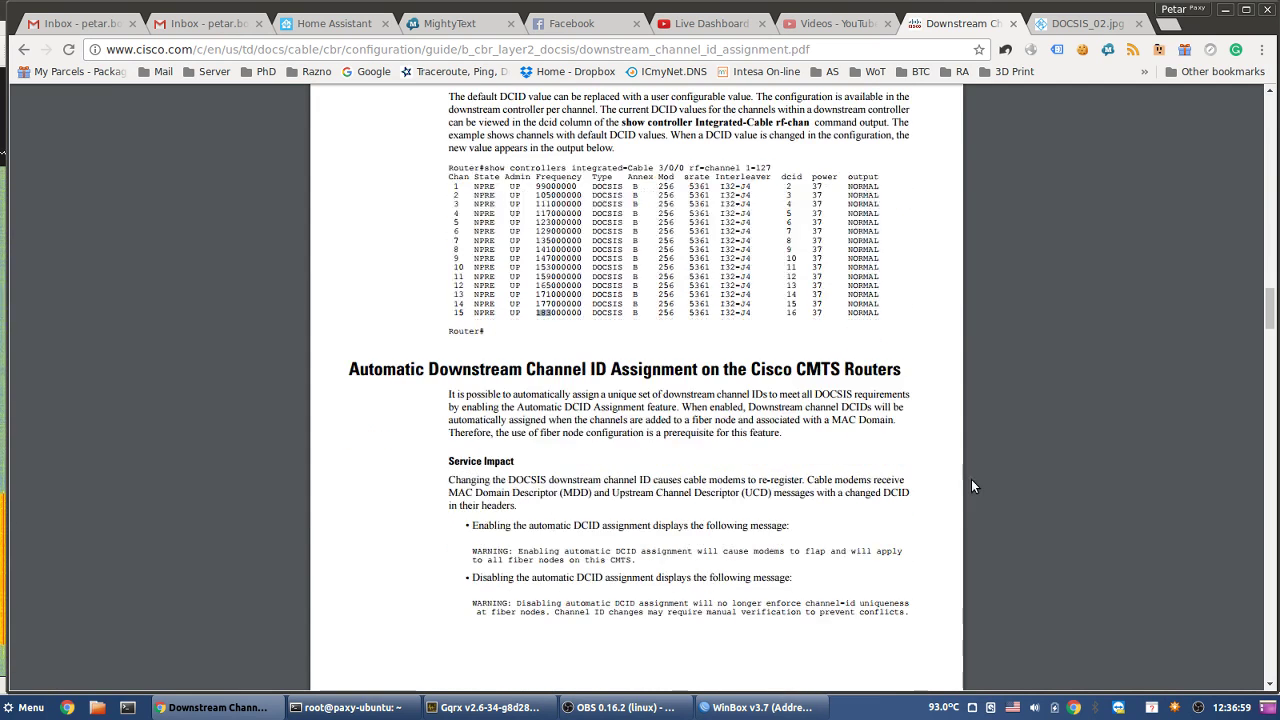
pyautogui.scroll(-7, 971, 479)
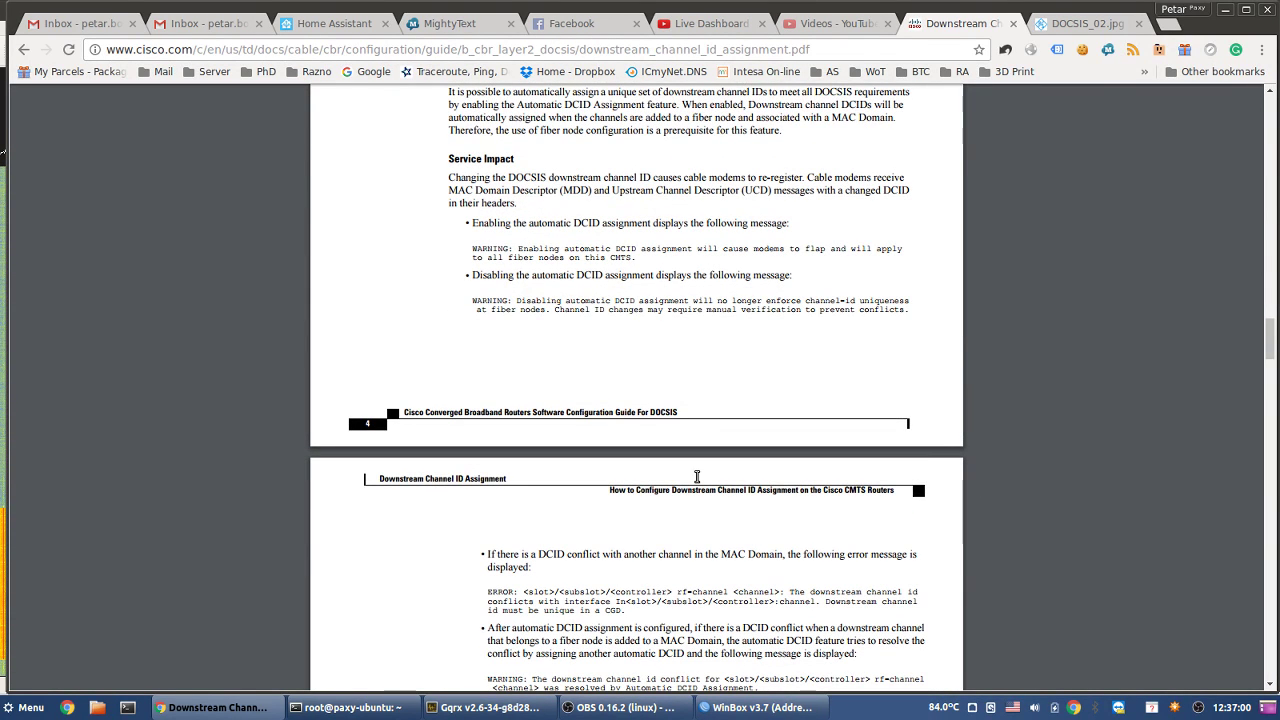
pyautogui.scroll(-15, 697, 476)
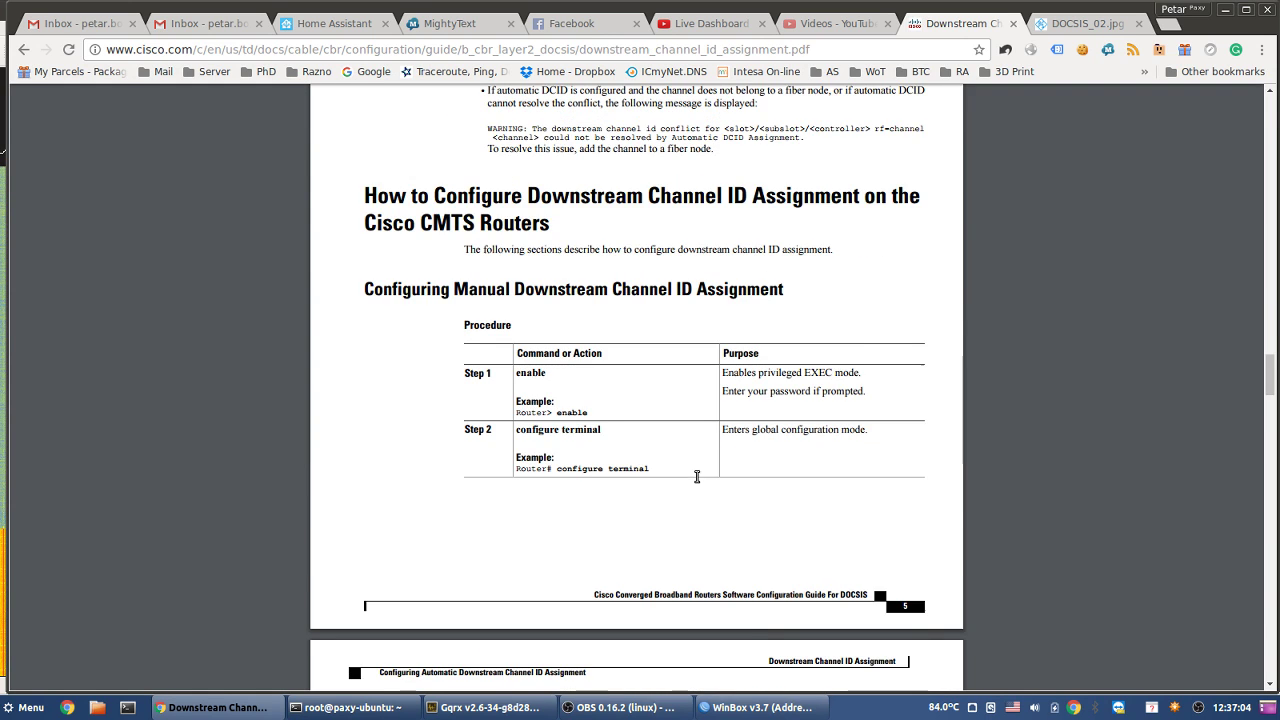
pyautogui.scroll(-6, 697, 476)
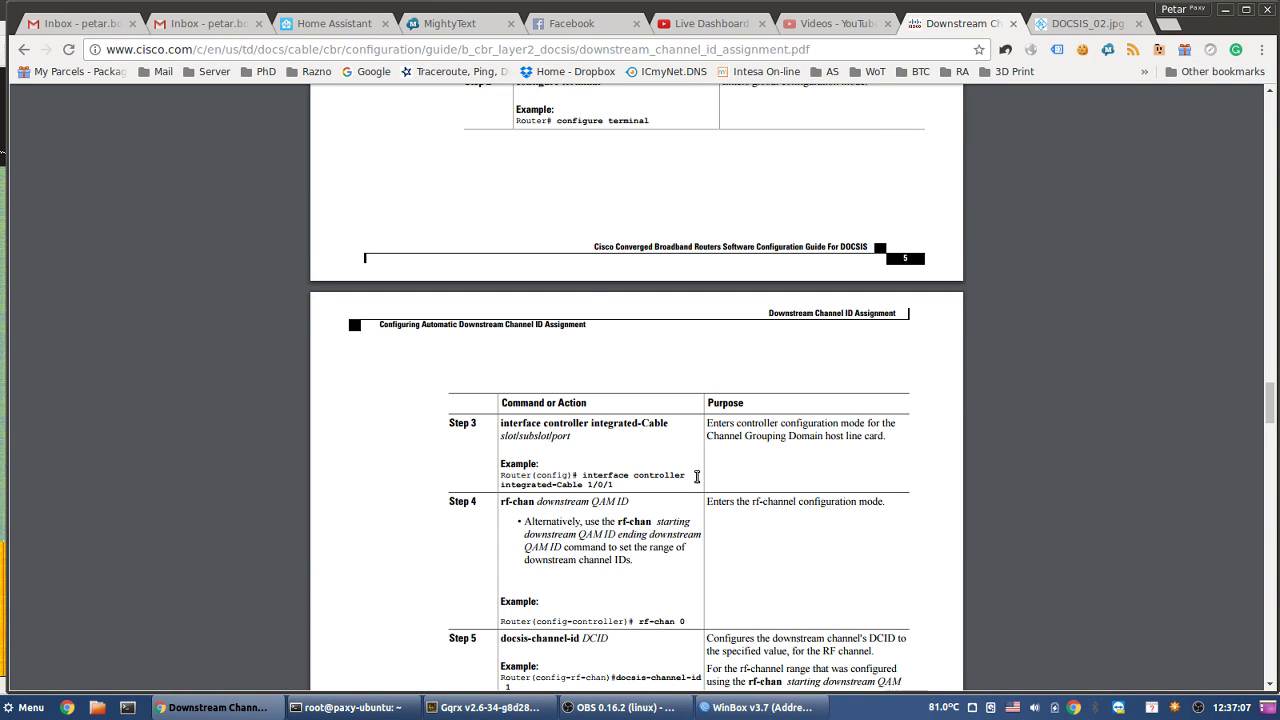
pyautogui.scroll(-15, 697, 476)
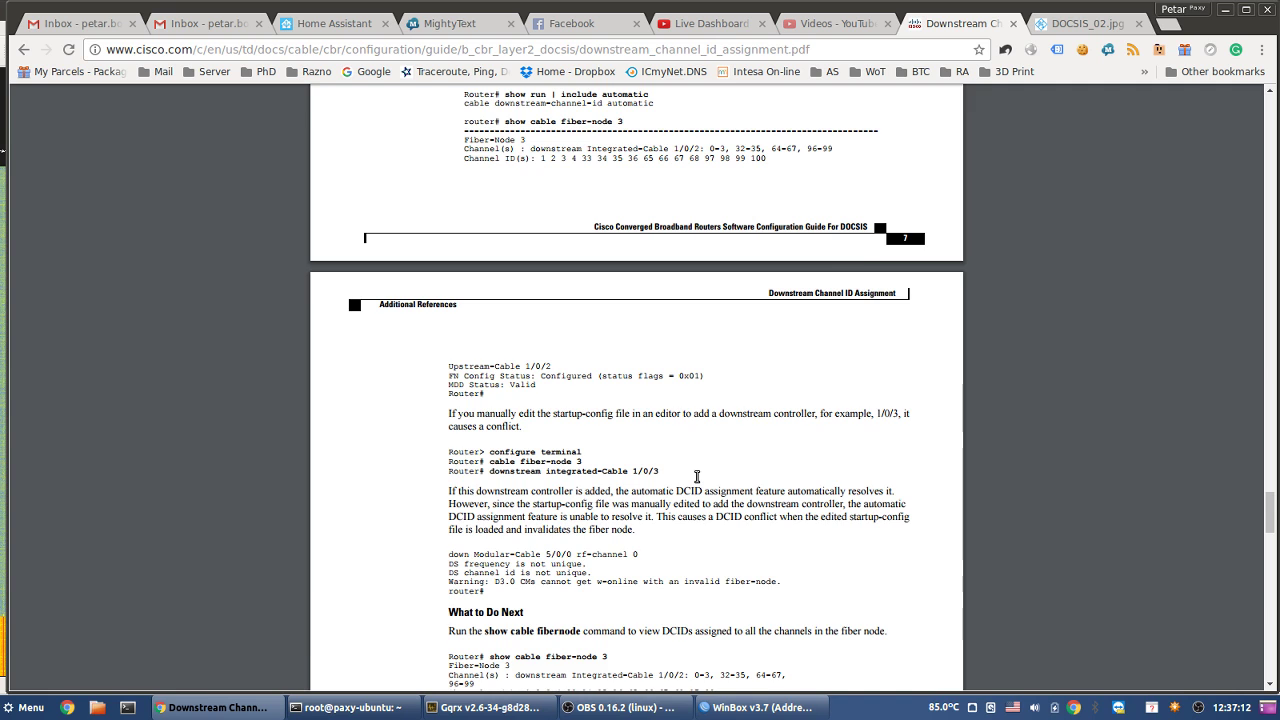
pyautogui.scroll(-9, 697, 476)
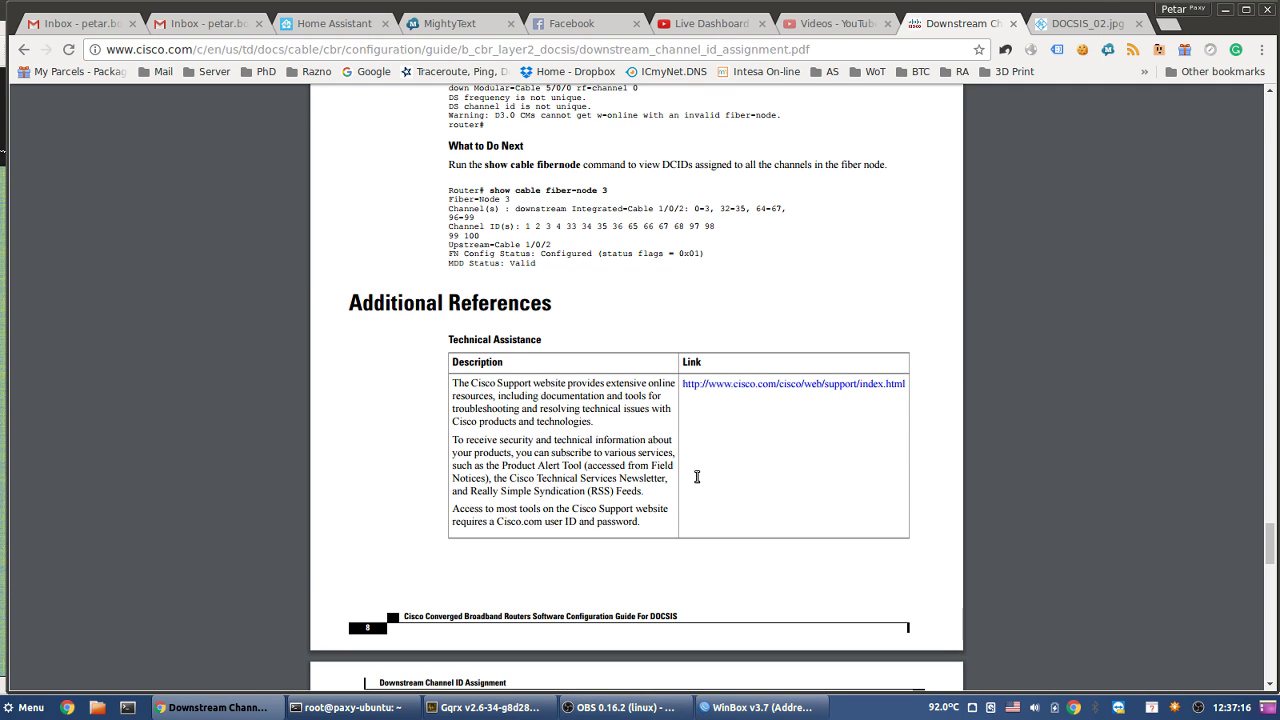
pyautogui.scroll(-1, 697, 476)
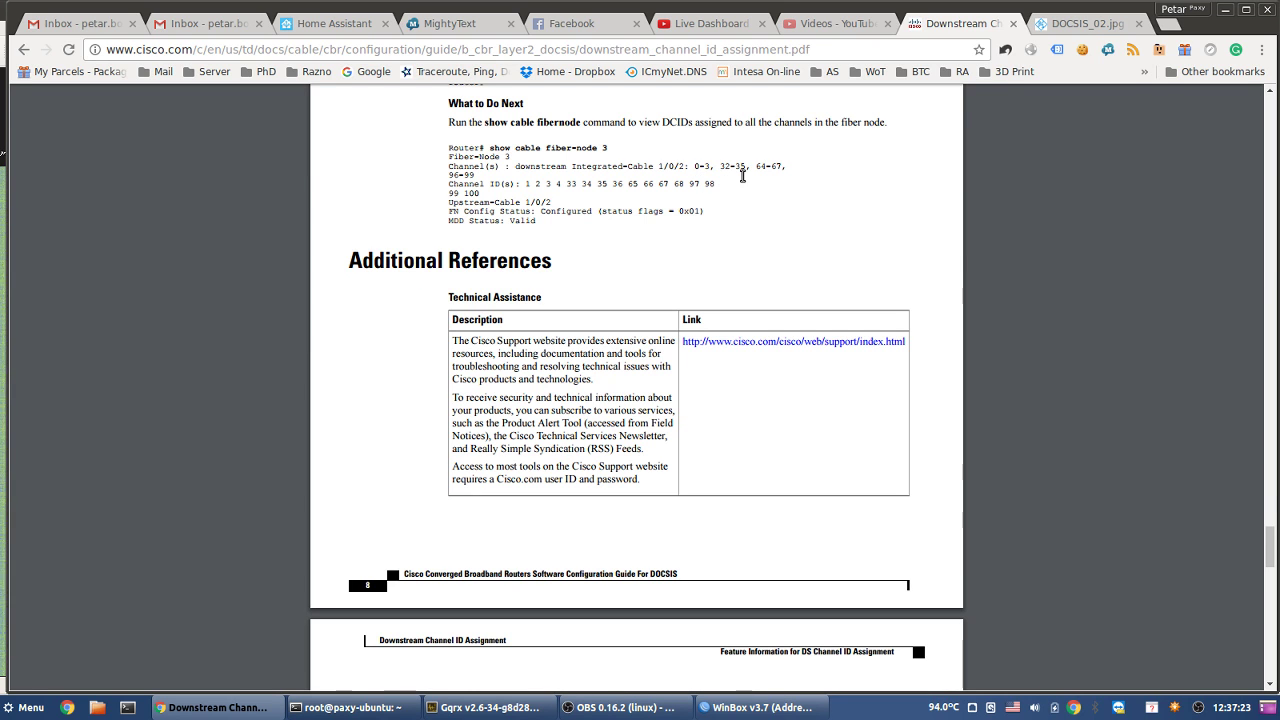
pyautogui.scroll(-10, 719, 398)
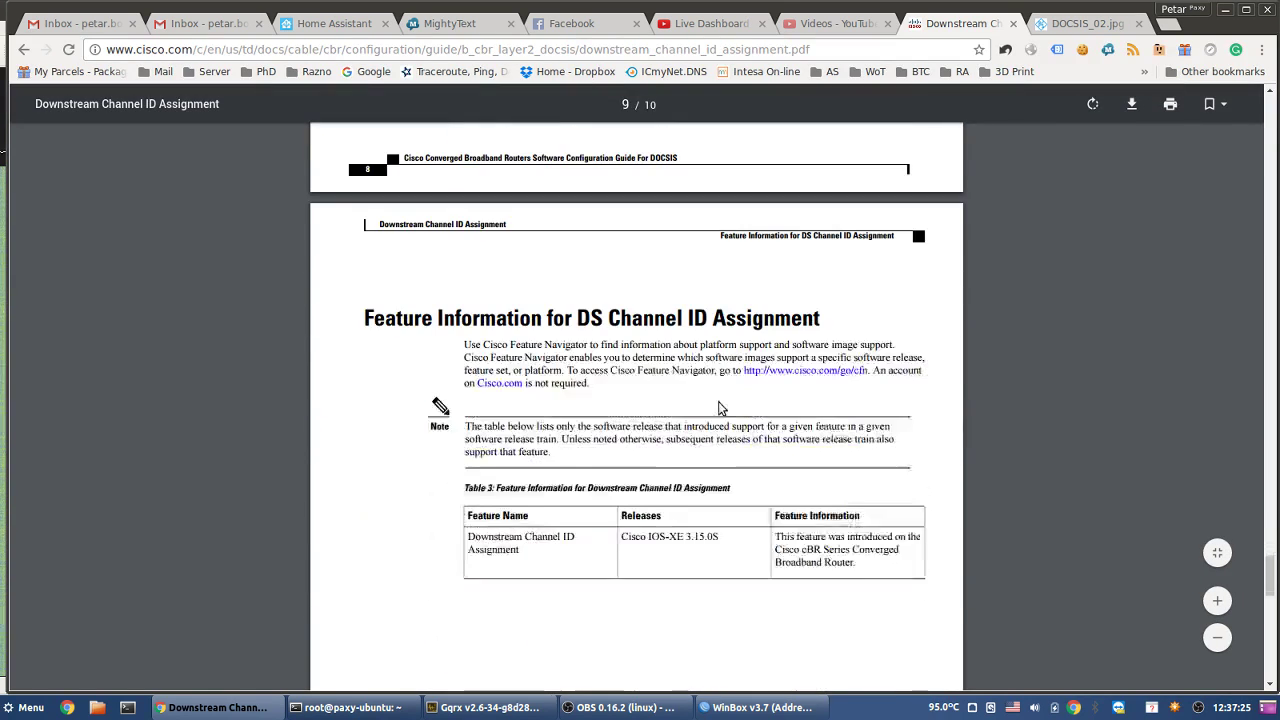
pyautogui.scroll(-5, 718, 404)
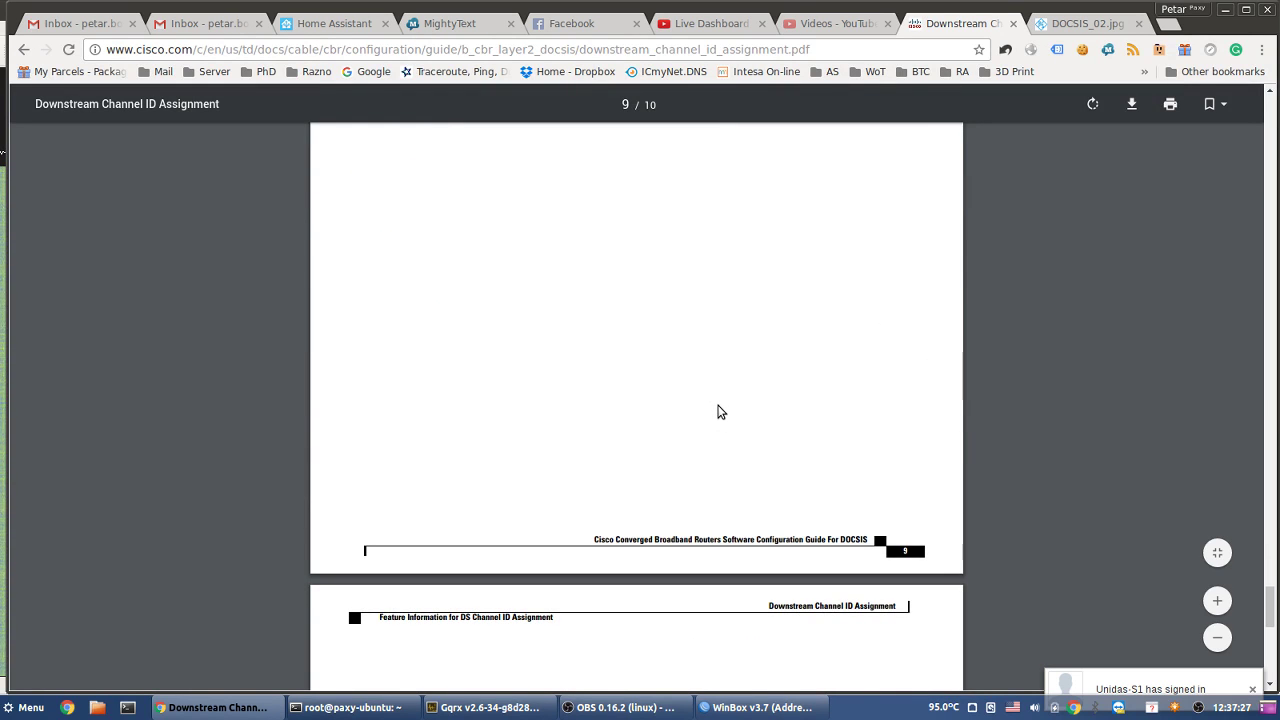
pyautogui.scroll(-3, 716, 412)
pyautogui.scroll(-2, 716, 412)
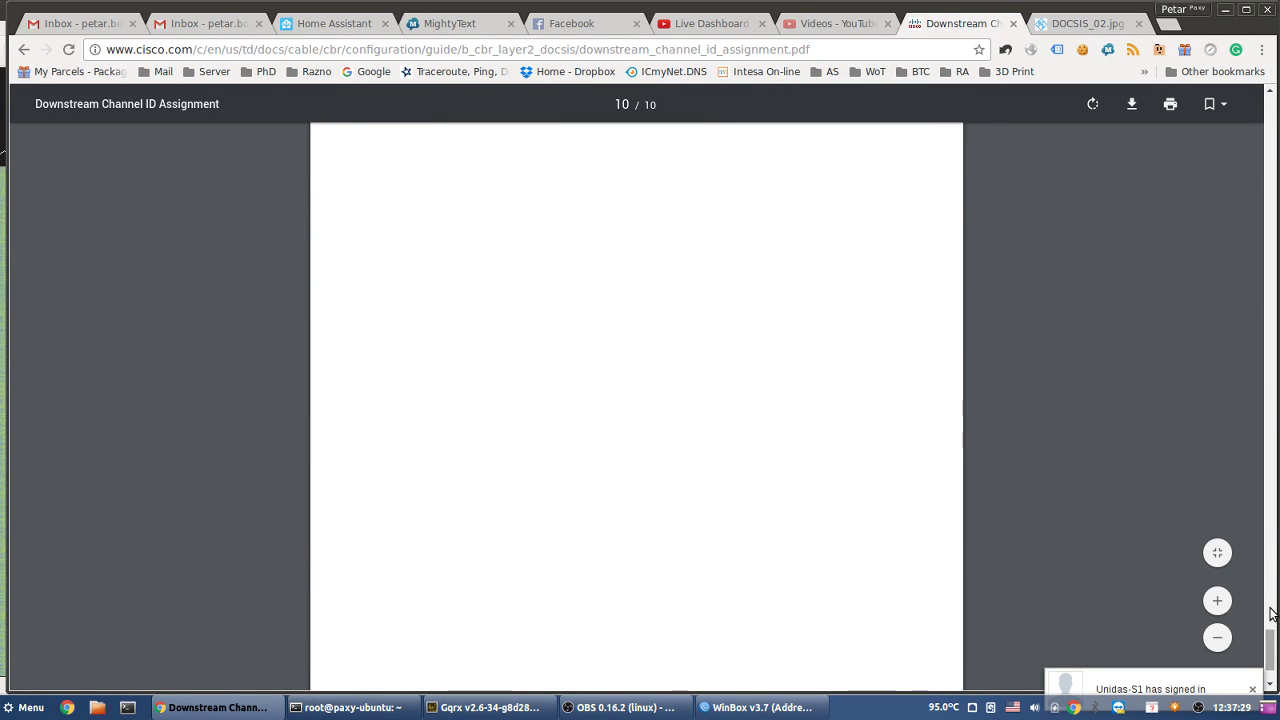
# - Return to the page 4 table listing channels 1–15 at 99–183 MHz
pyautogui.moveTo(1268, 640); pyautogui.dragTo(1272, 200)
pyautogui.moveTo(1277, 298); pyautogui.dragTo(1277, 308)
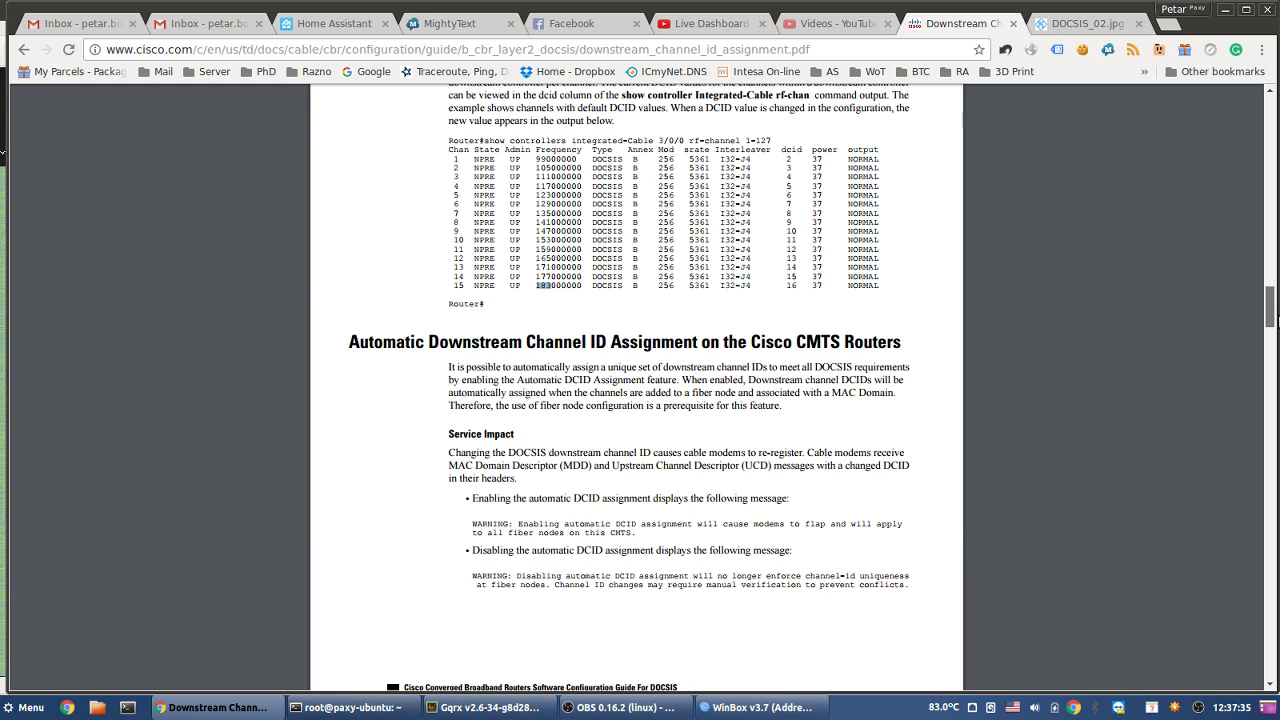
pyautogui.moveTo(1275, 320); pyautogui.dragTo(1275, 345)
pyautogui.scroll(2, 1030, 456)
pyautogui.scroll(2, 1030, 456)
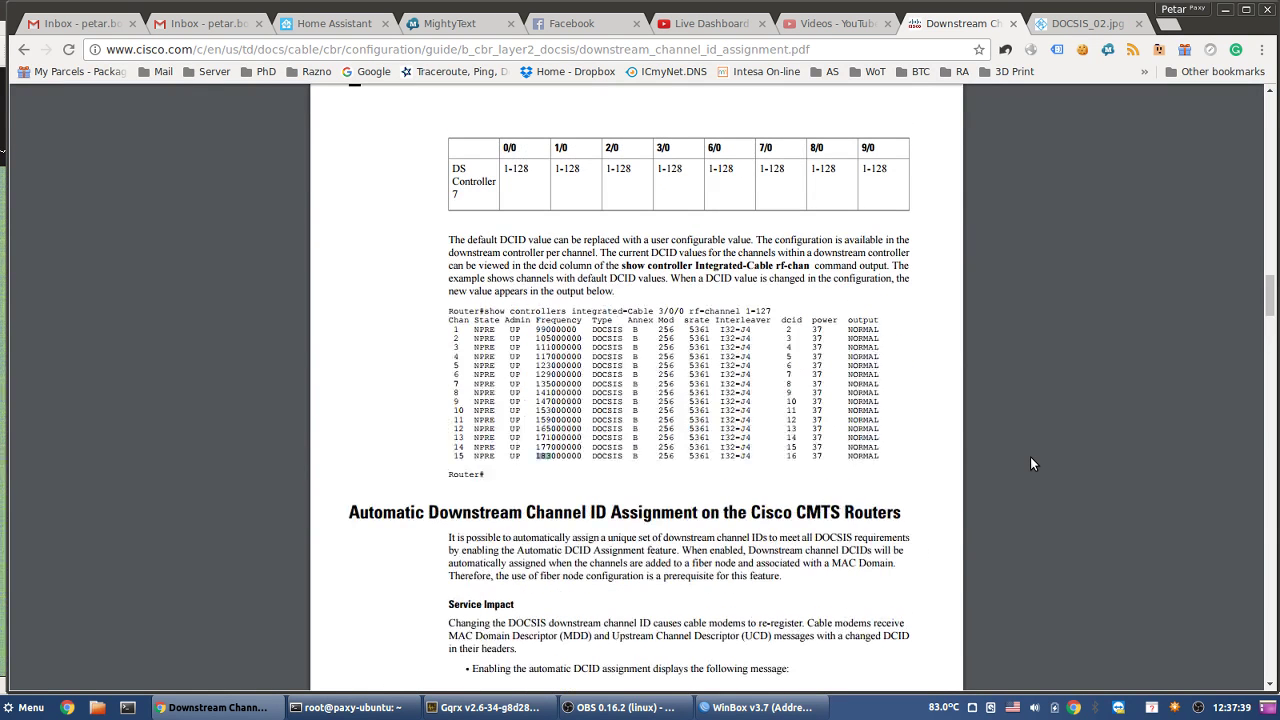
pyautogui.scroll(1, 1030, 456)
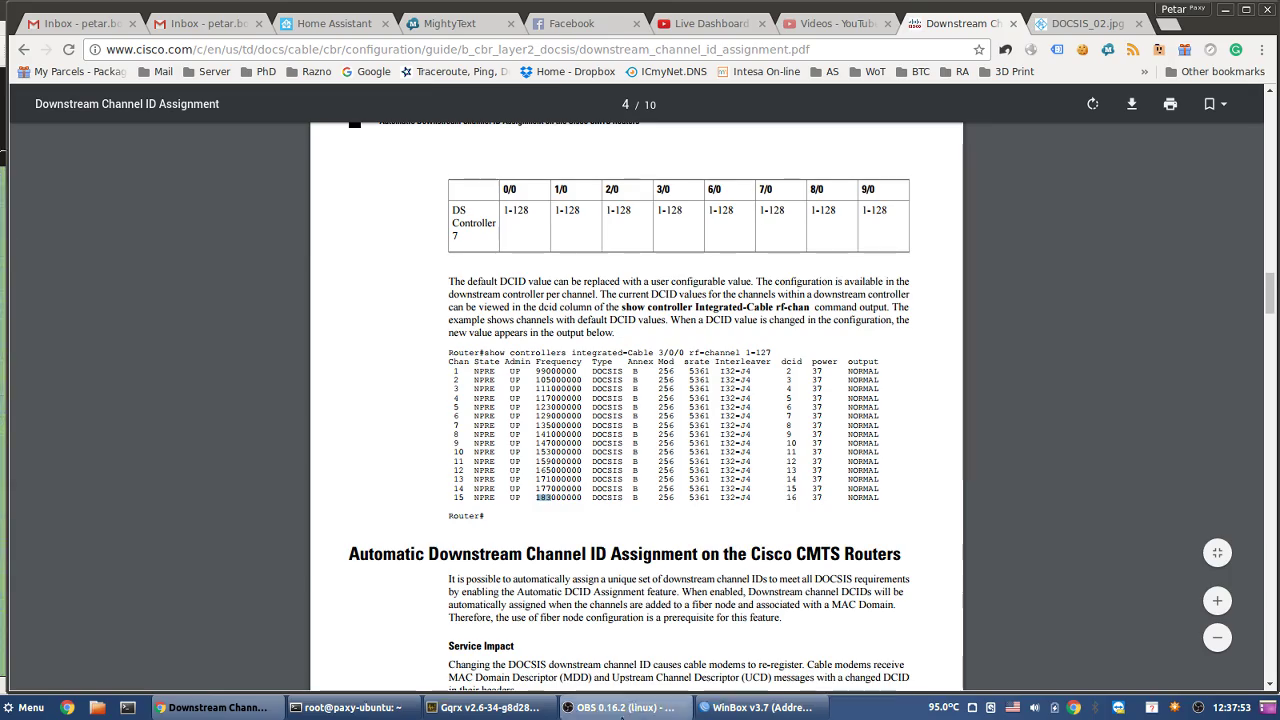
pyautogui.moveTo(617, 716)
pyautogui.click(483, 707)
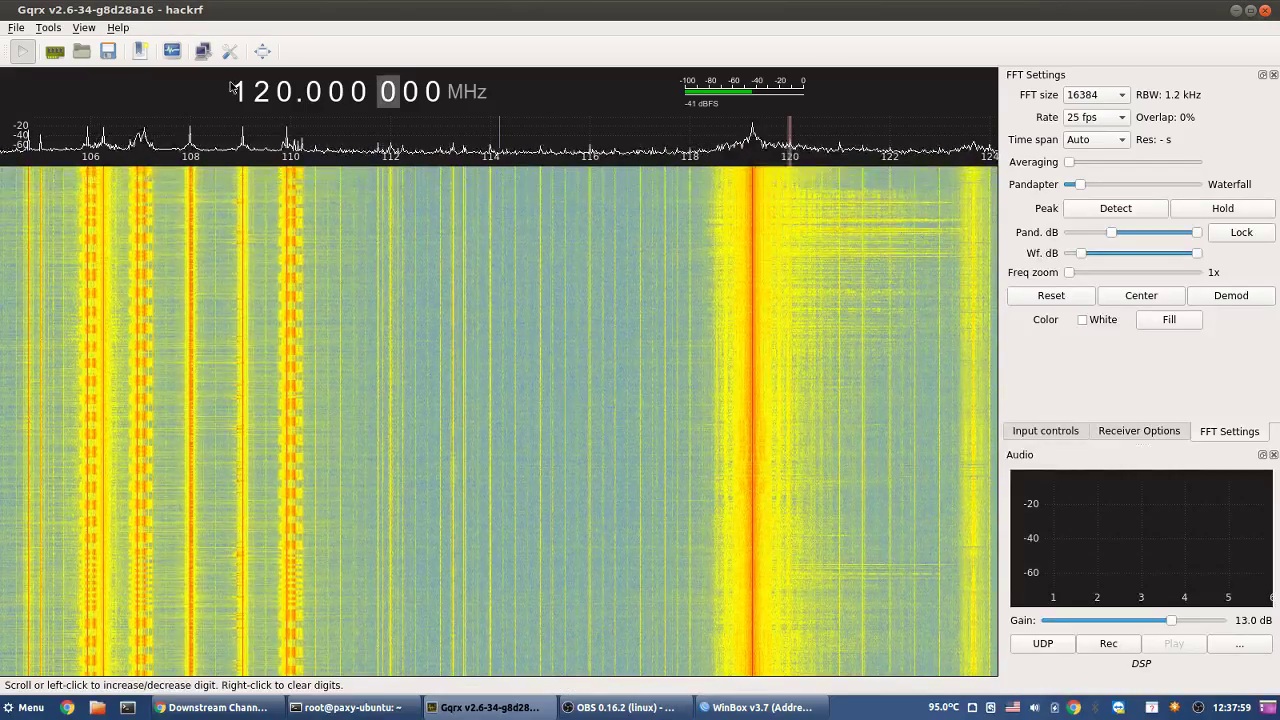
pyautogui.scroll(-1, 283, 96)
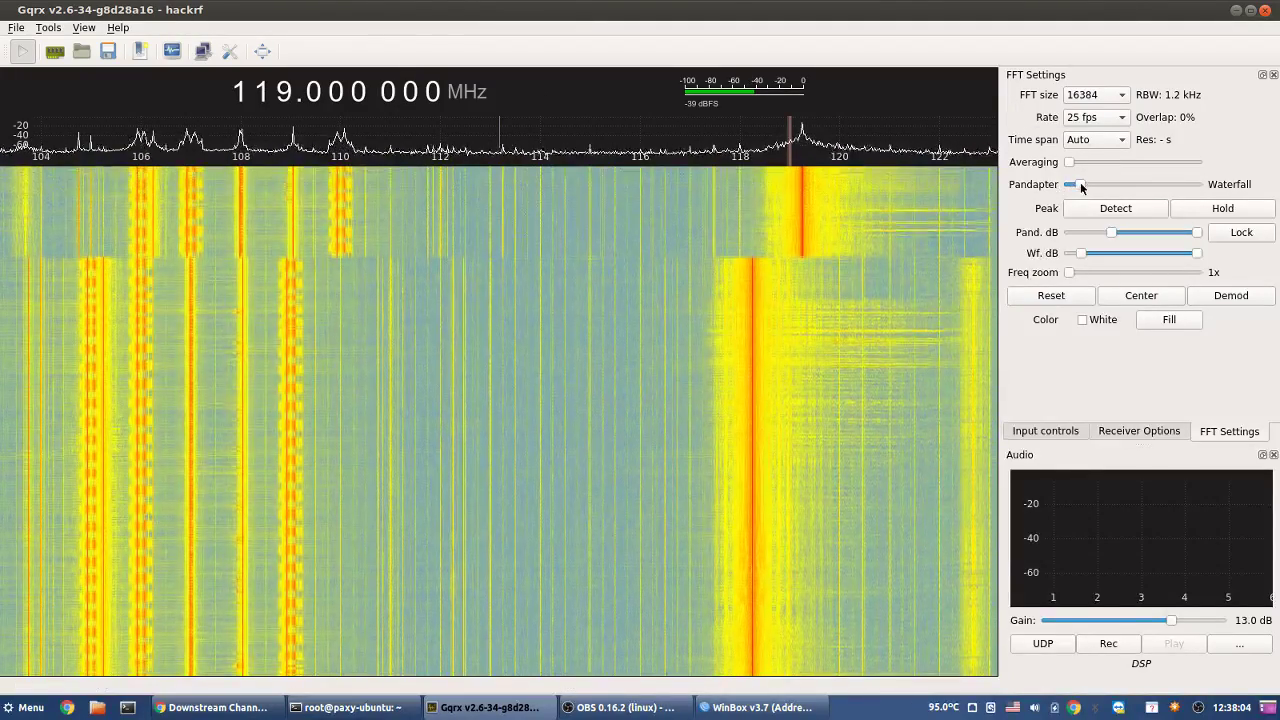
pyautogui.moveTo(1070, 273); pyautogui.dragTo(1081, 273)
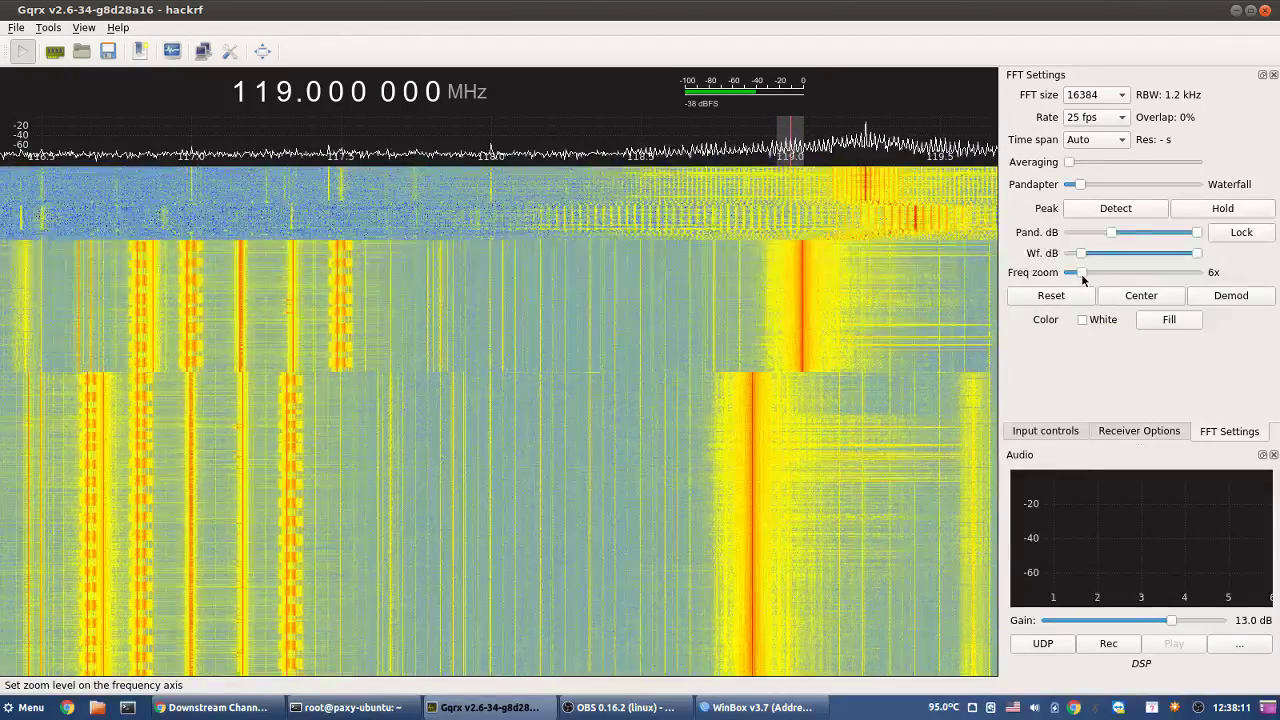
pyautogui.moveTo(1081, 273); pyautogui.dragTo(1070, 274)
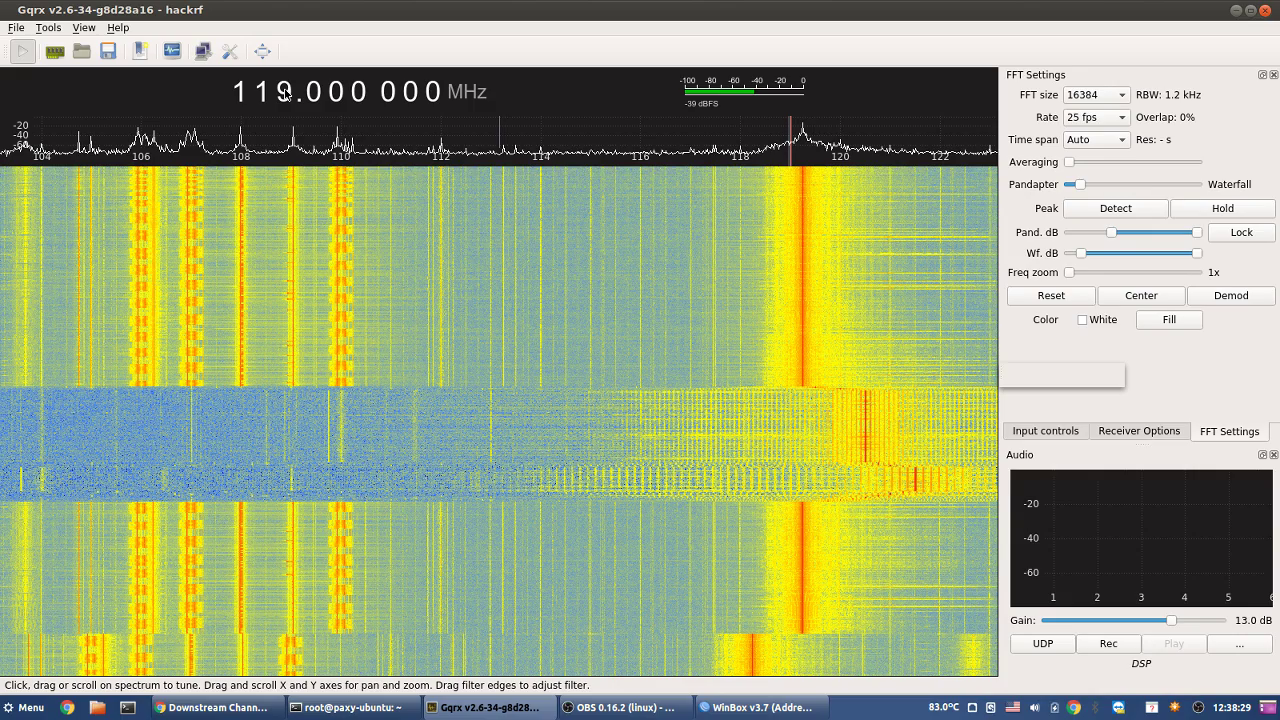
# - Step the tuning up from 119 MHz past 207 and 217 MHz to 223.000 000 MHz
pyautogui.scroll(7, 285, 93)
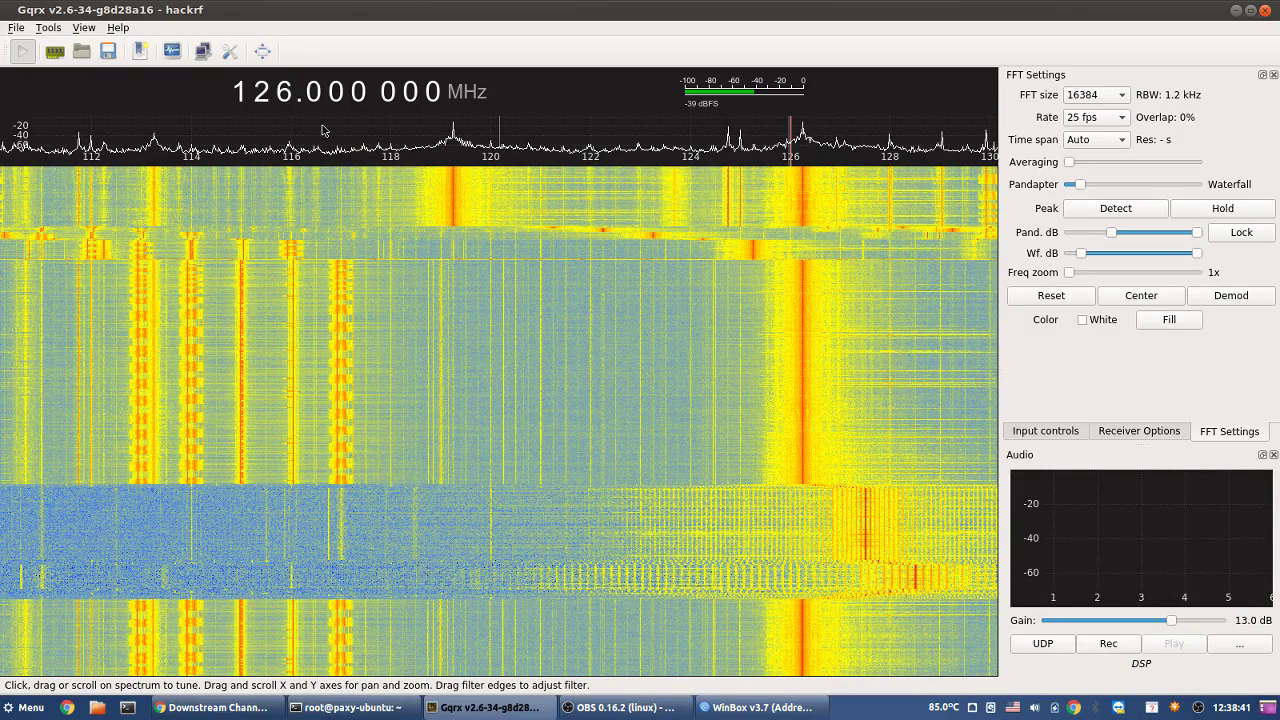
pyautogui.scroll(2, 285, 93)
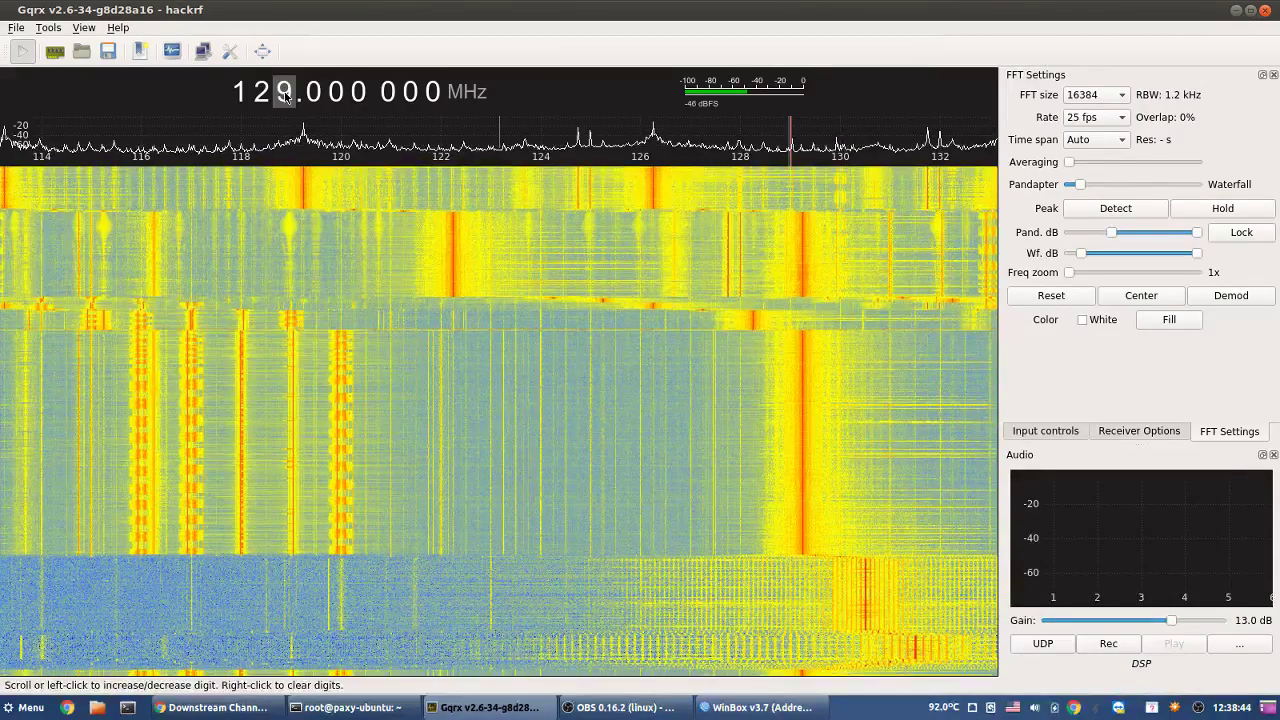
pyautogui.scroll(2, 285, 93)
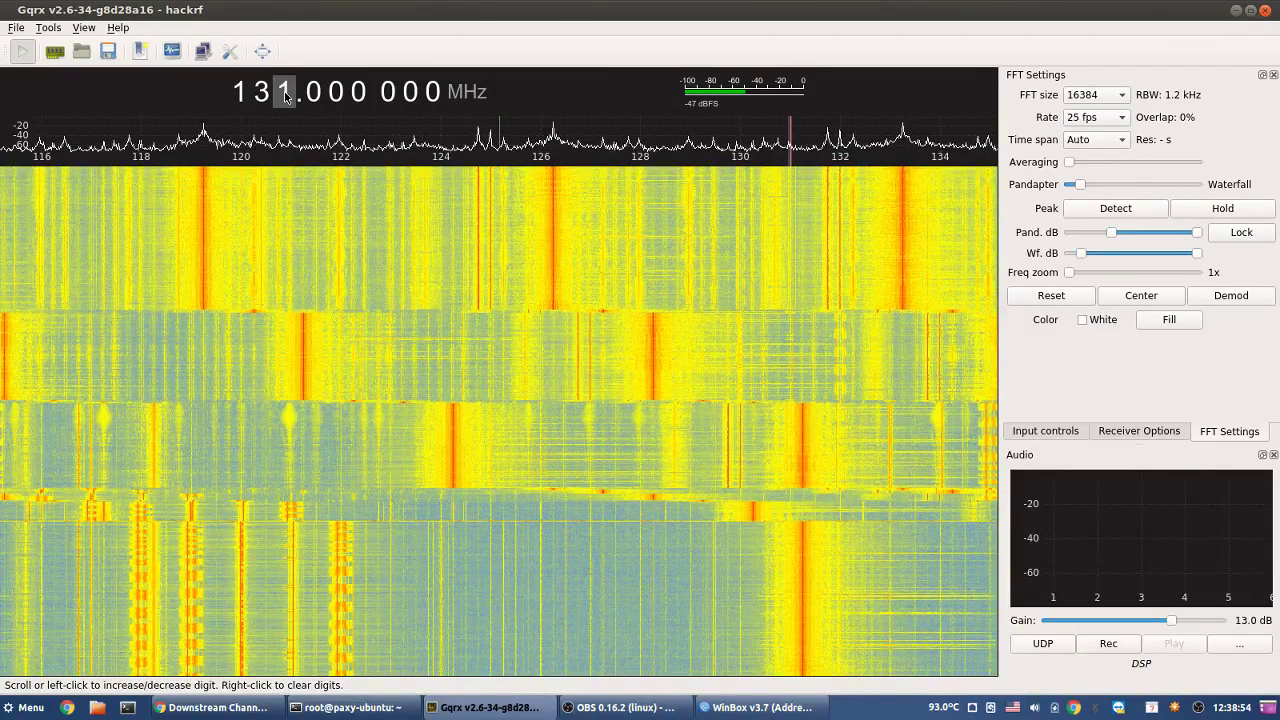
pyautogui.scroll(1, 286, 96)
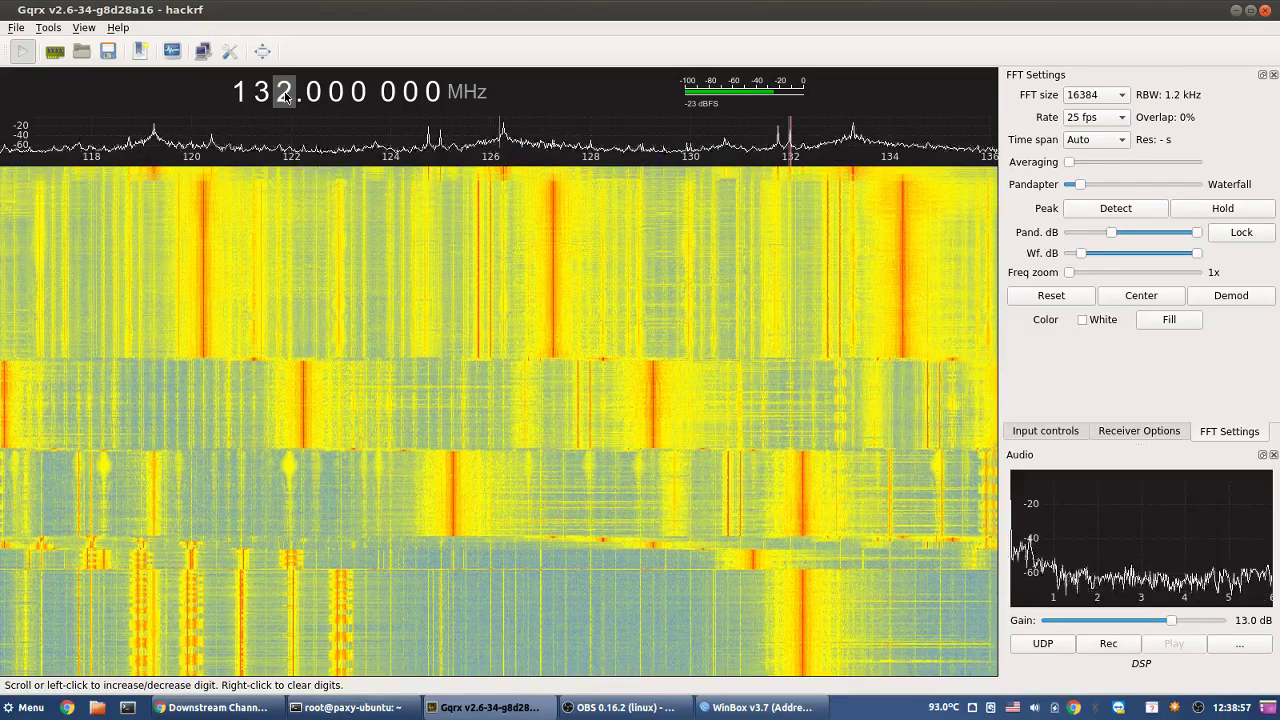
pyautogui.scroll(1, 286, 96)
pyautogui.scroll(1, 286, 96)
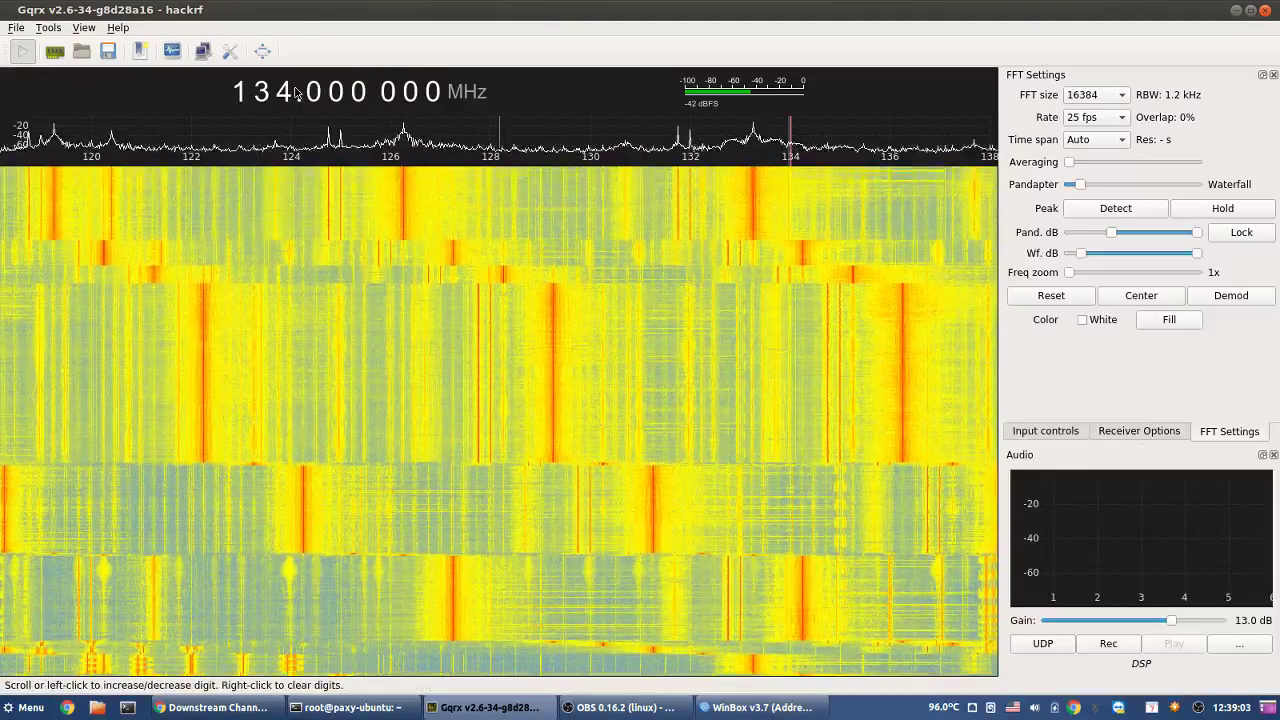
pyautogui.scroll(2, 288, 93)
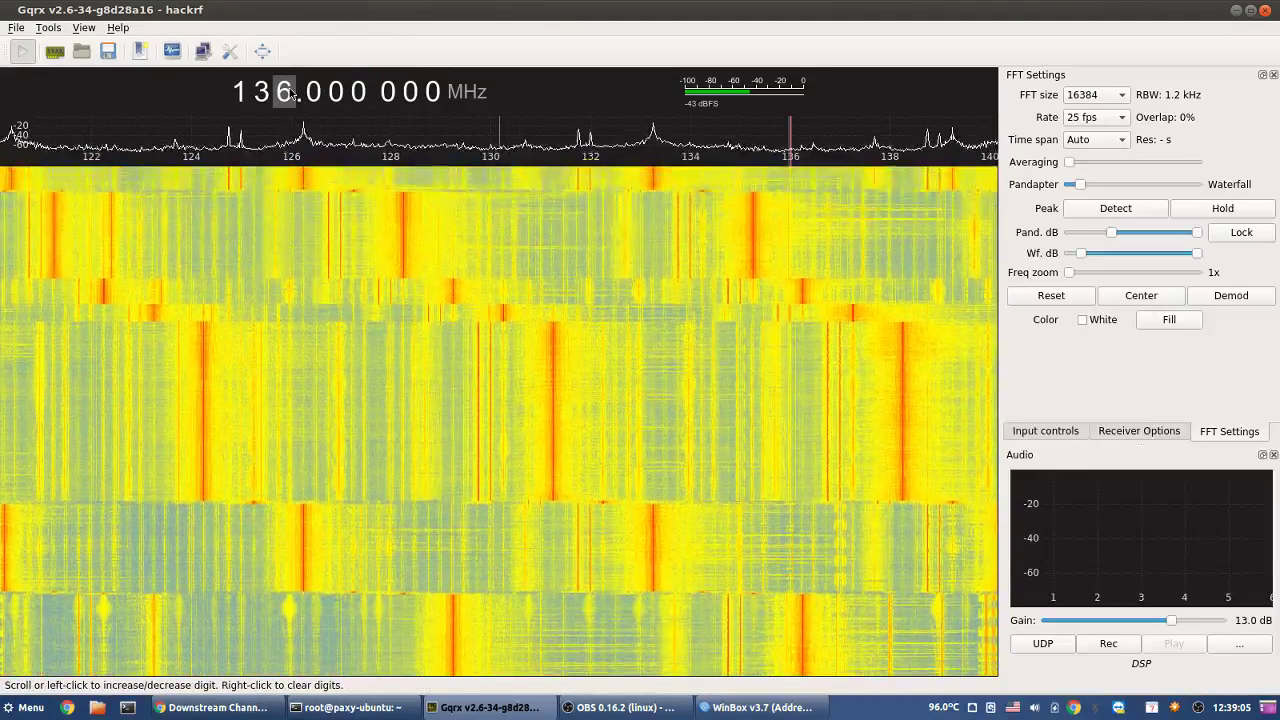
pyautogui.scroll(4, 288, 93)
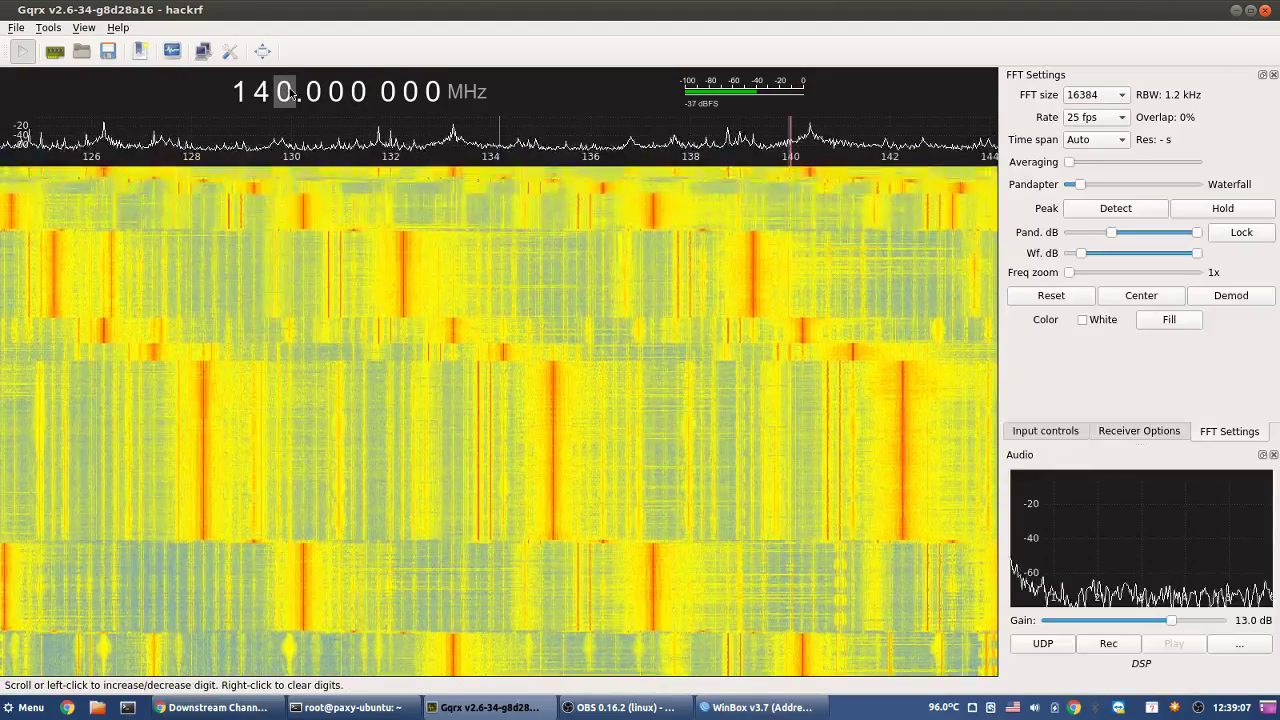
pyautogui.scroll(-2, 288, 93)
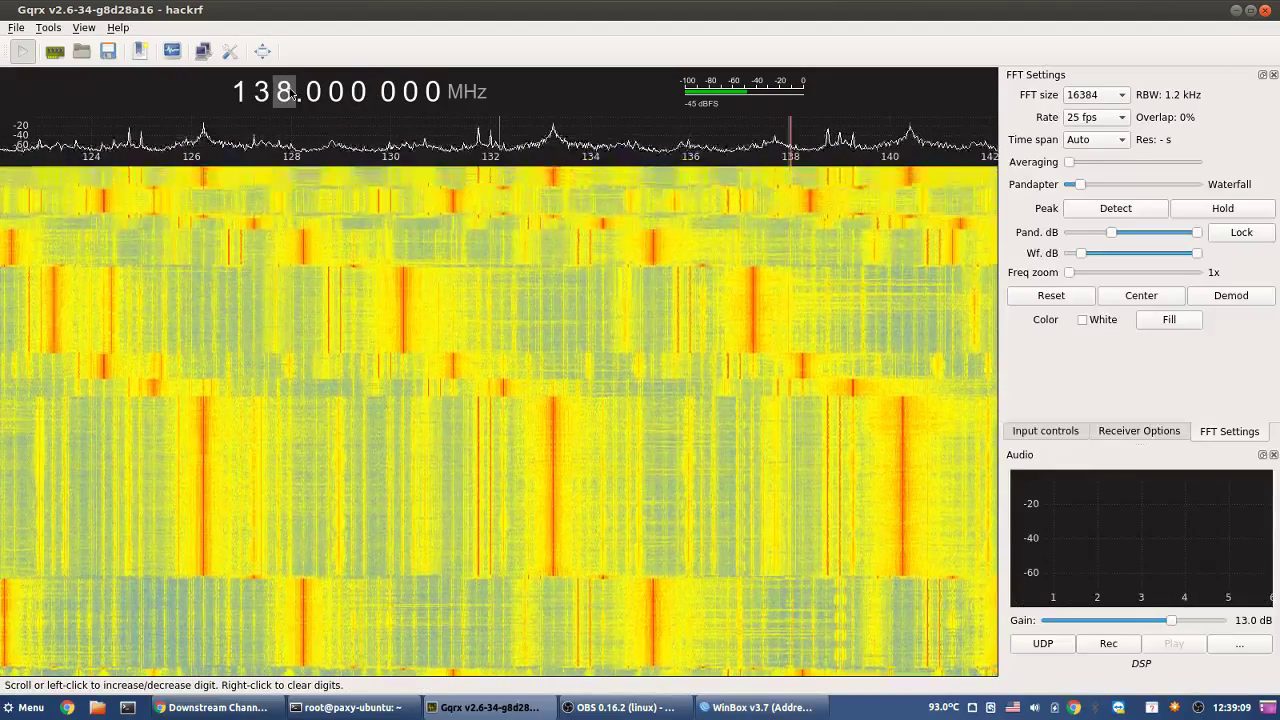
pyautogui.scroll(10, 291, 92)
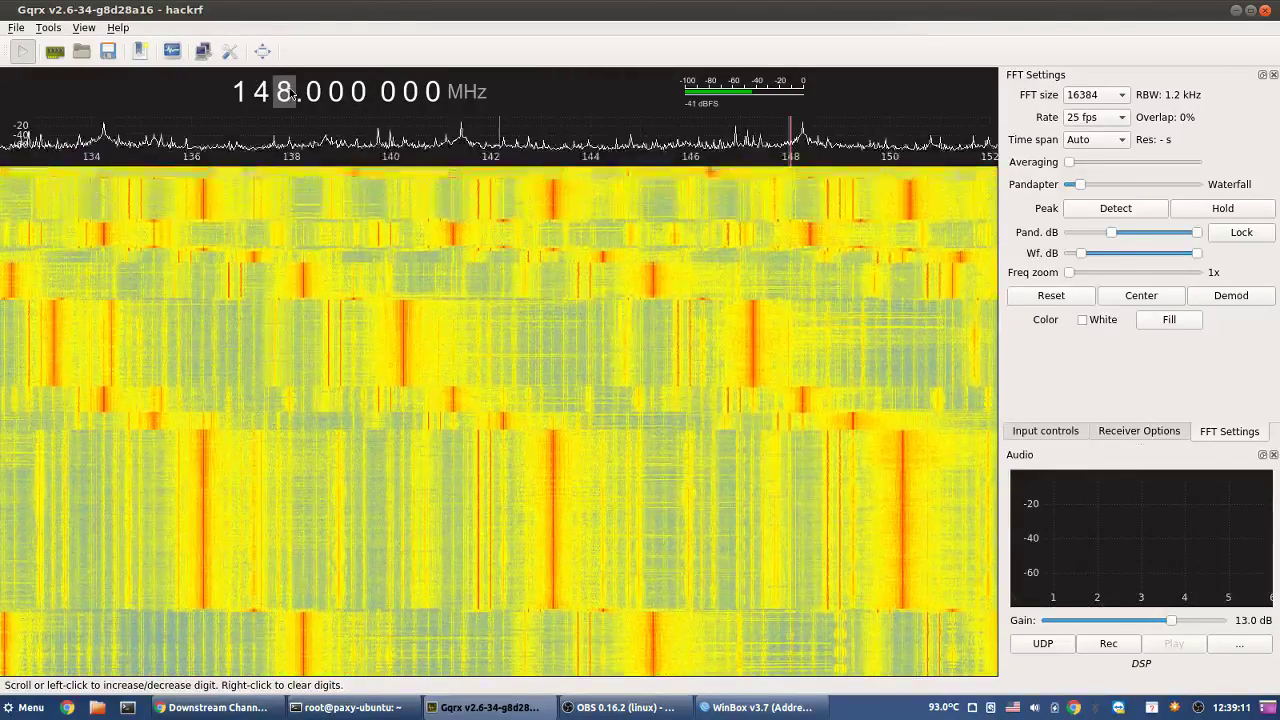
pyautogui.scroll(4, 291, 93)
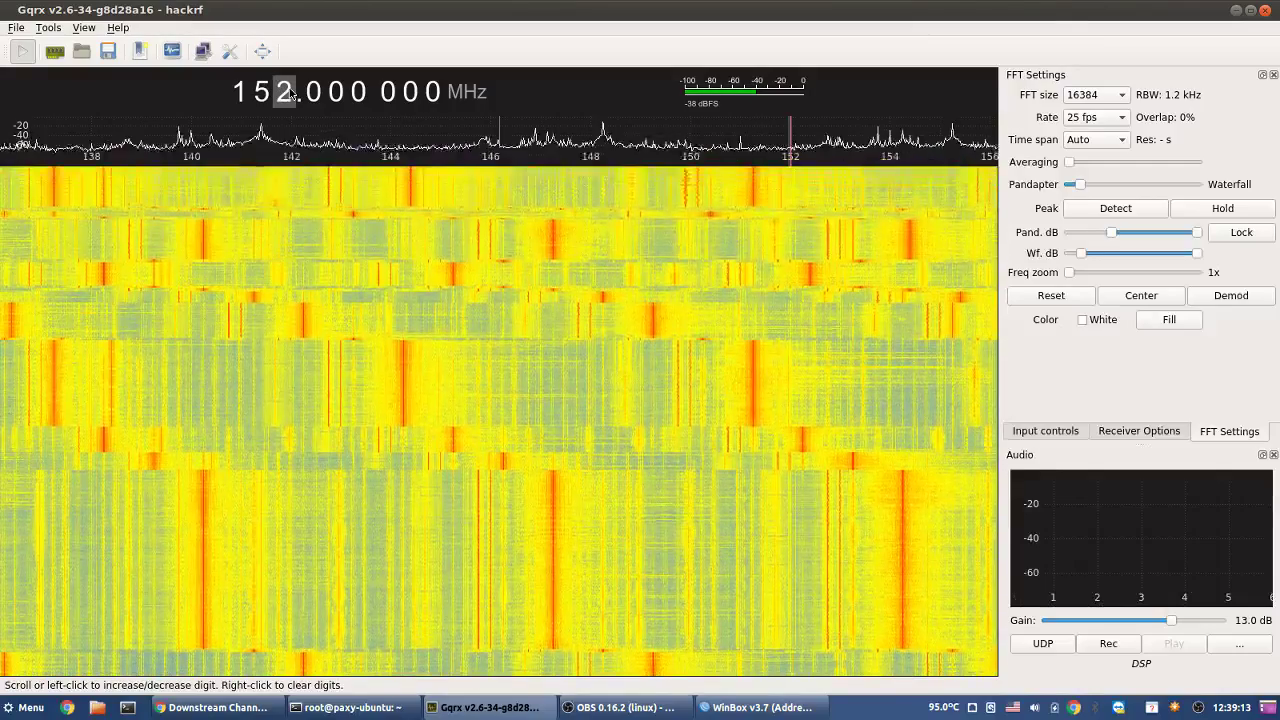
pyautogui.scroll(5, 291, 92)
pyautogui.scroll(9, 291, 93)
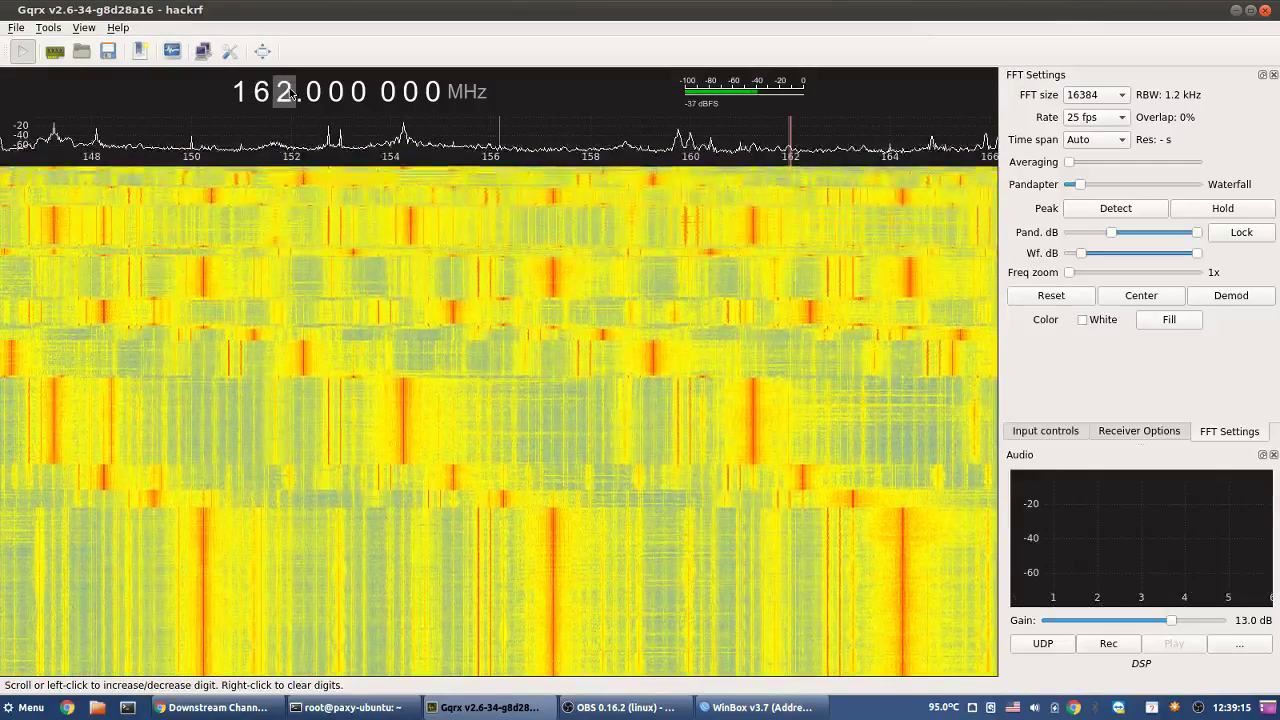
pyautogui.scroll(6, 291, 93)
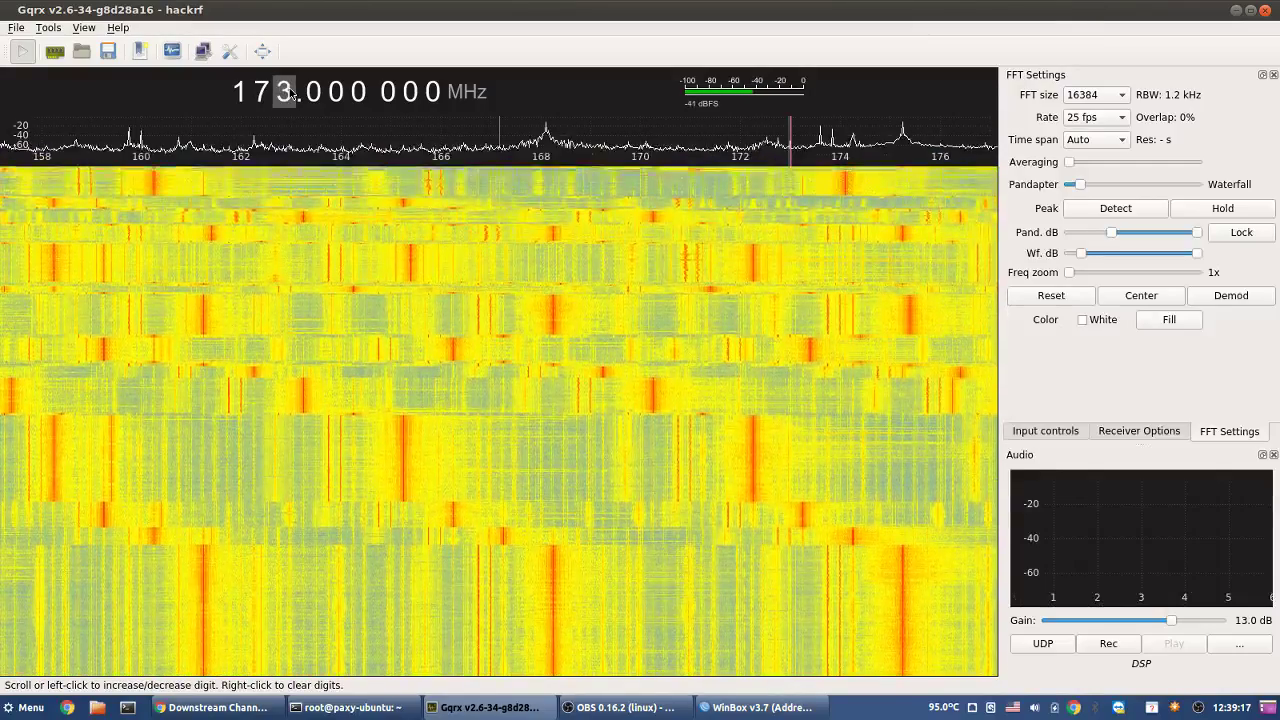
pyautogui.scroll(11, 291, 93)
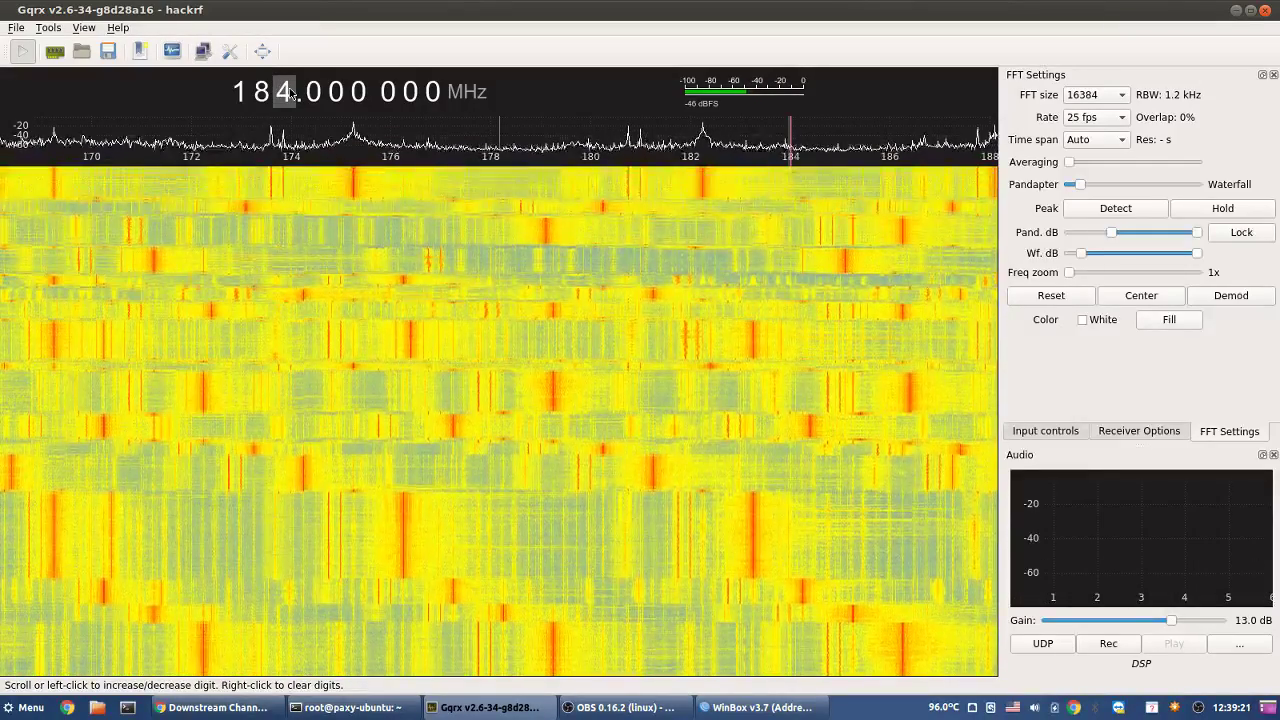
pyautogui.scroll(11, 291, 93)
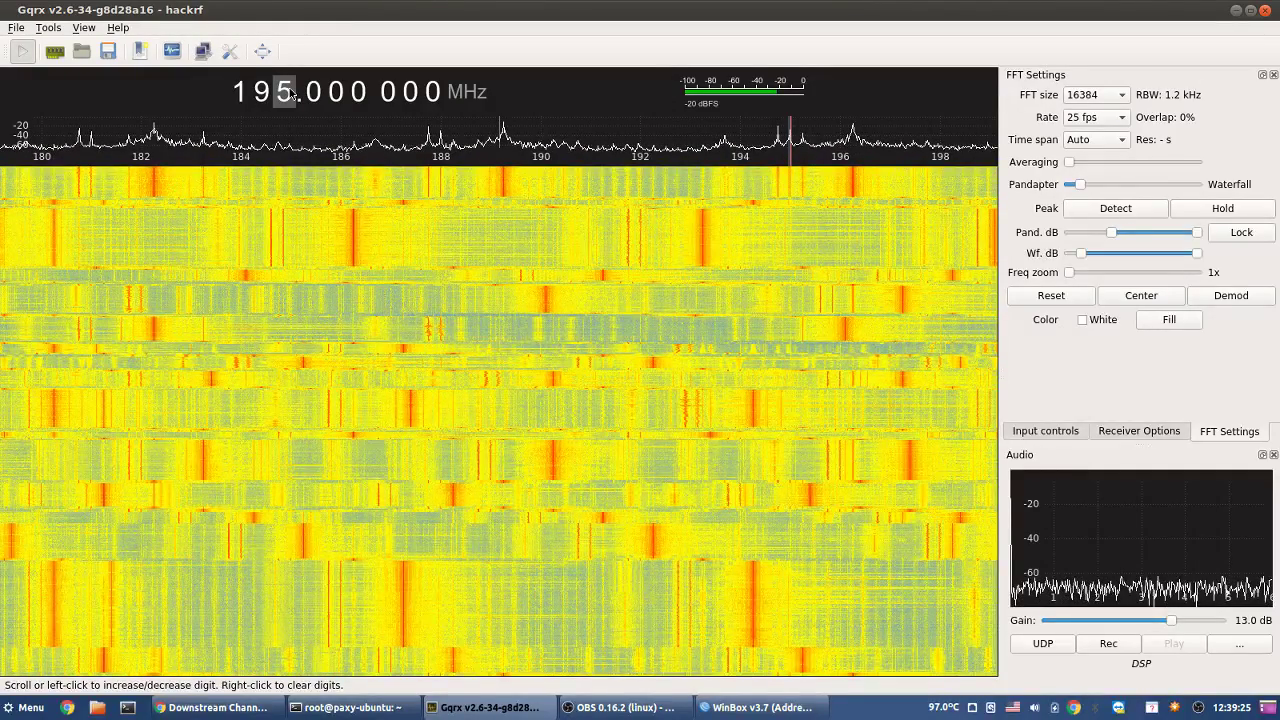
pyautogui.scroll(5, 291, 93)
pyautogui.scroll(7, 291, 93)
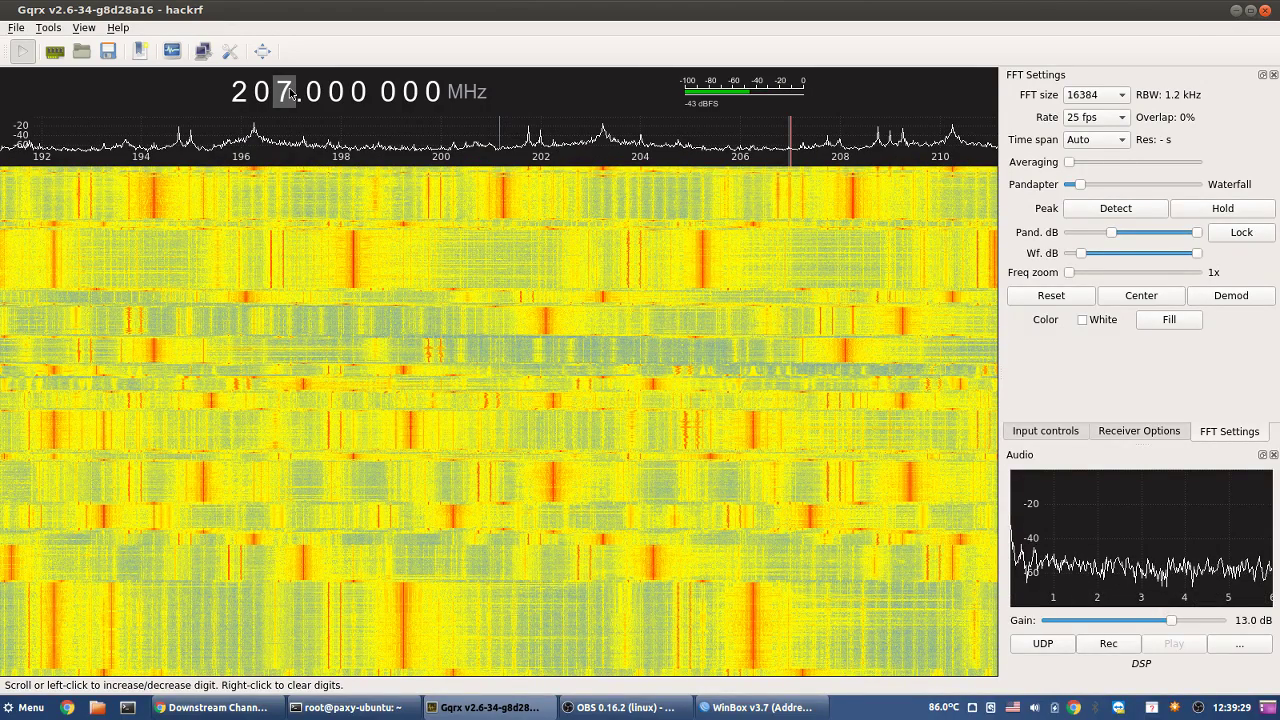
pyautogui.scroll(10, 291, 93)
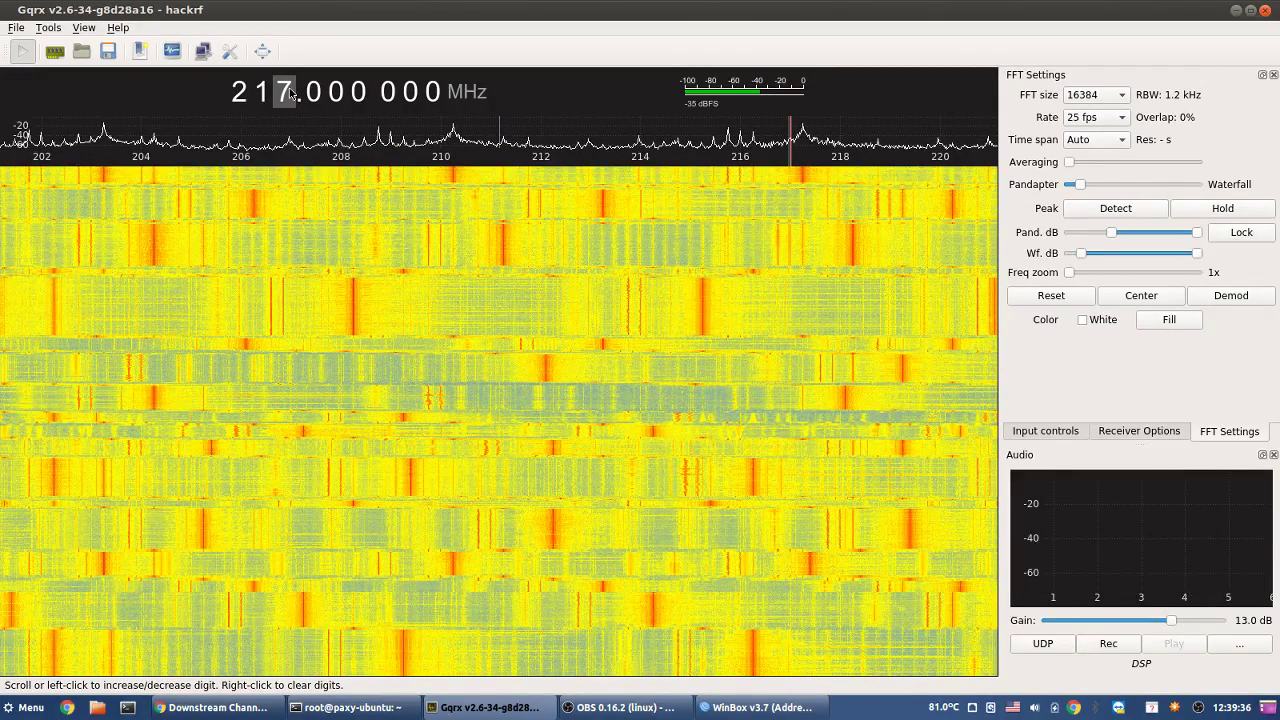
pyautogui.scroll(6, 291, 93)
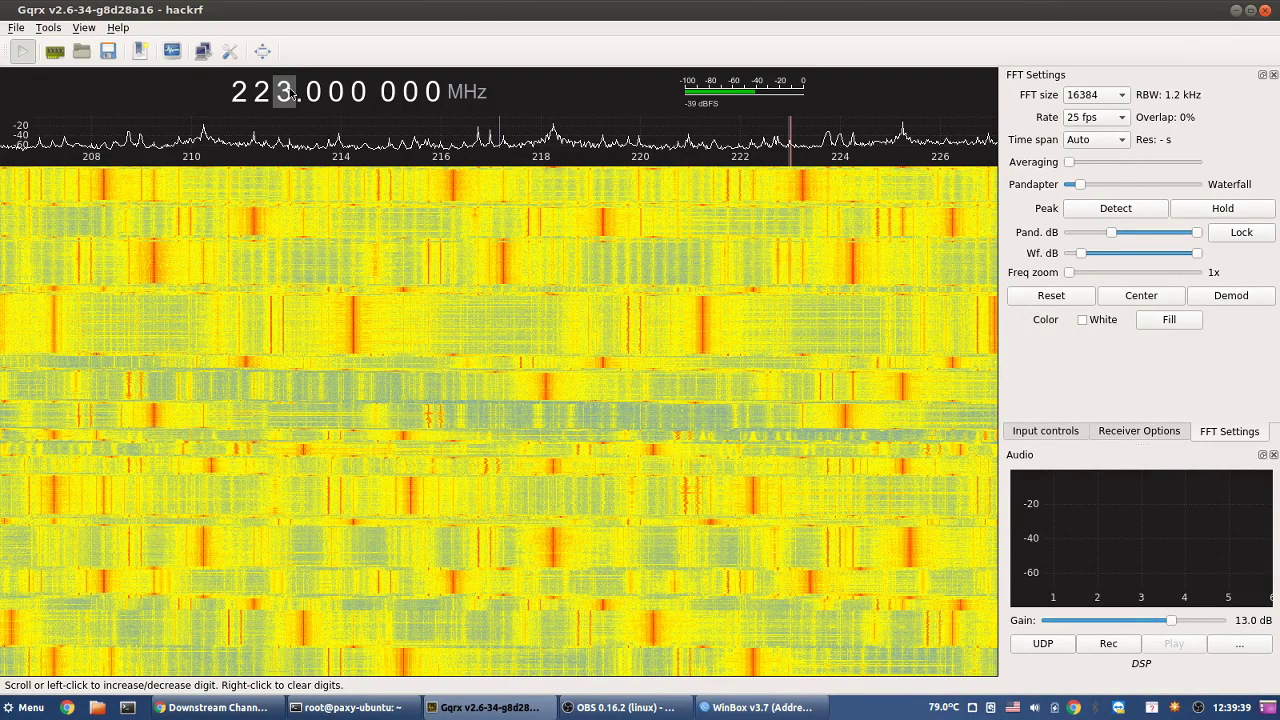
# - Retune Gqrx from 110 down to 70.000 000 MHz, then bring WinBox's saved router list forward
pyautogui.write('110')
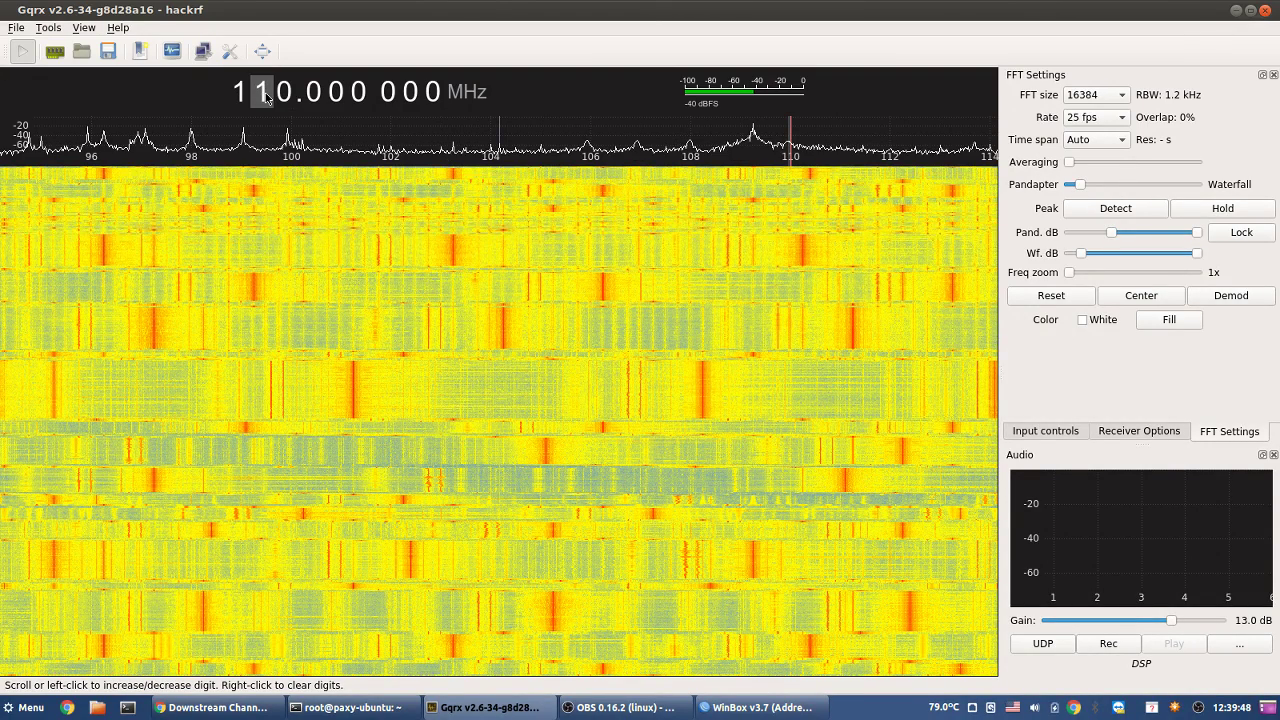
pyautogui.click(266, 96)
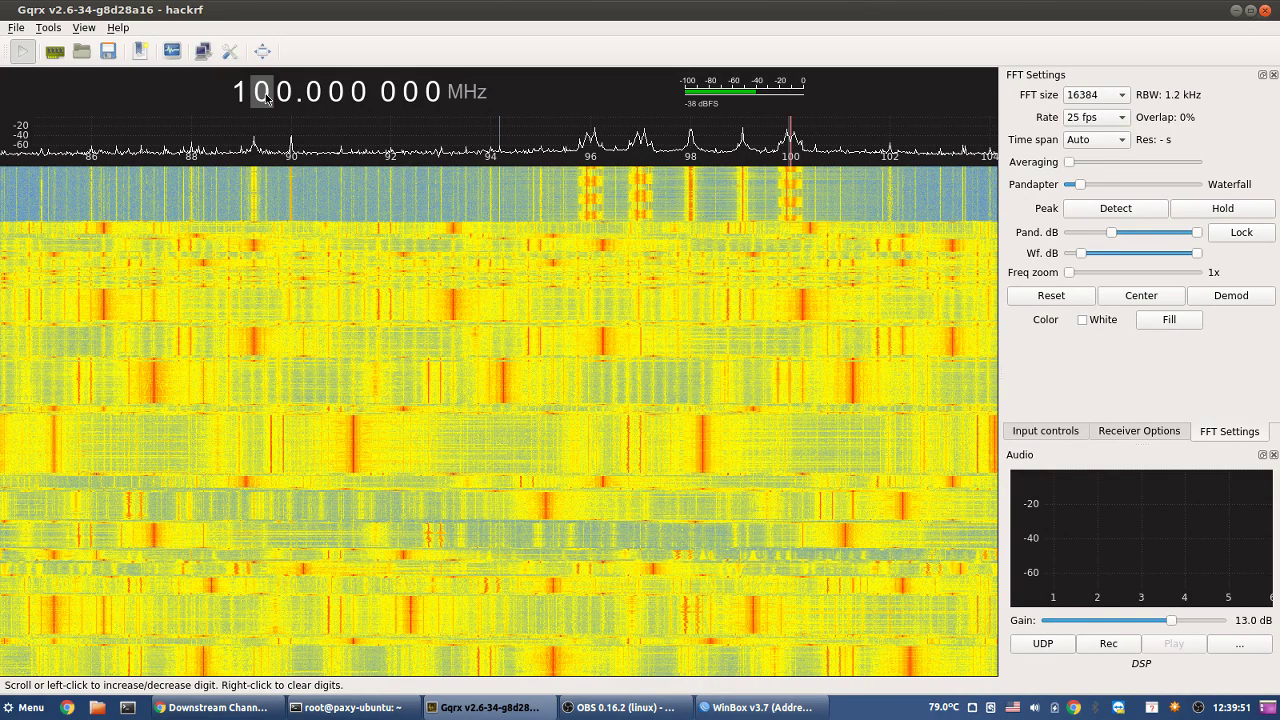
pyautogui.click(266, 96)
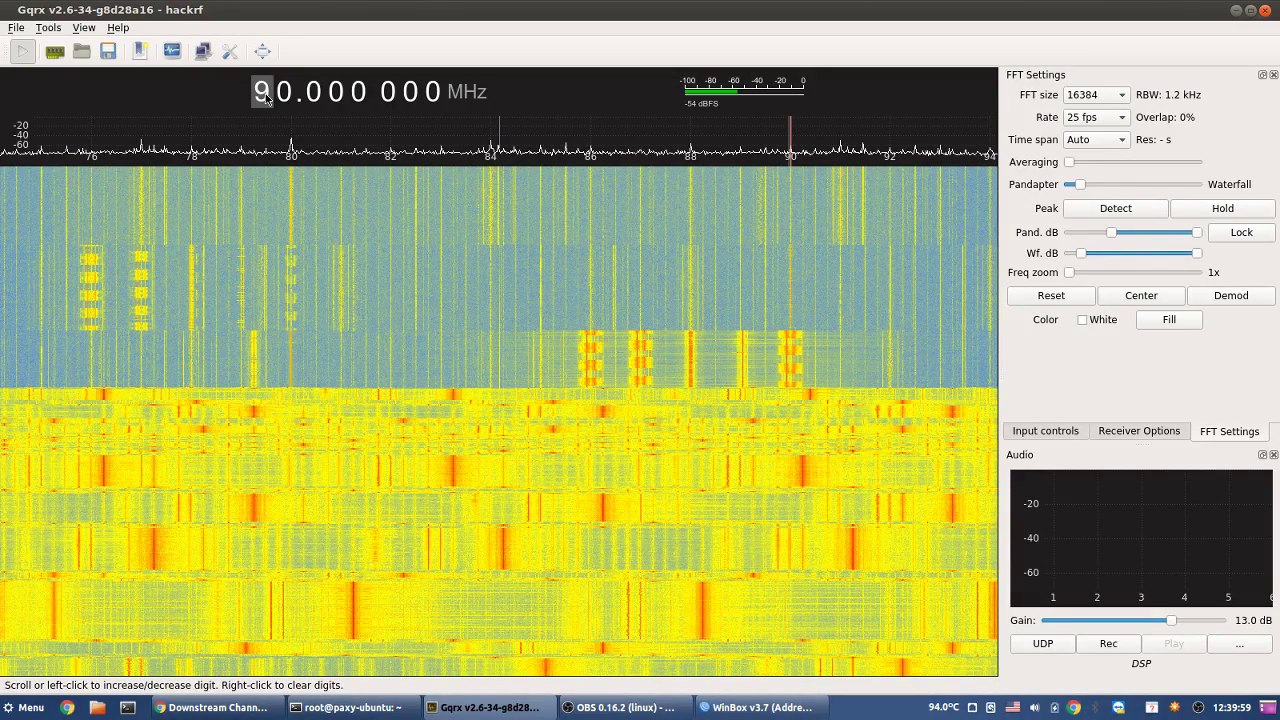
pyautogui.click(266, 96)
pyautogui.click(266, 96)
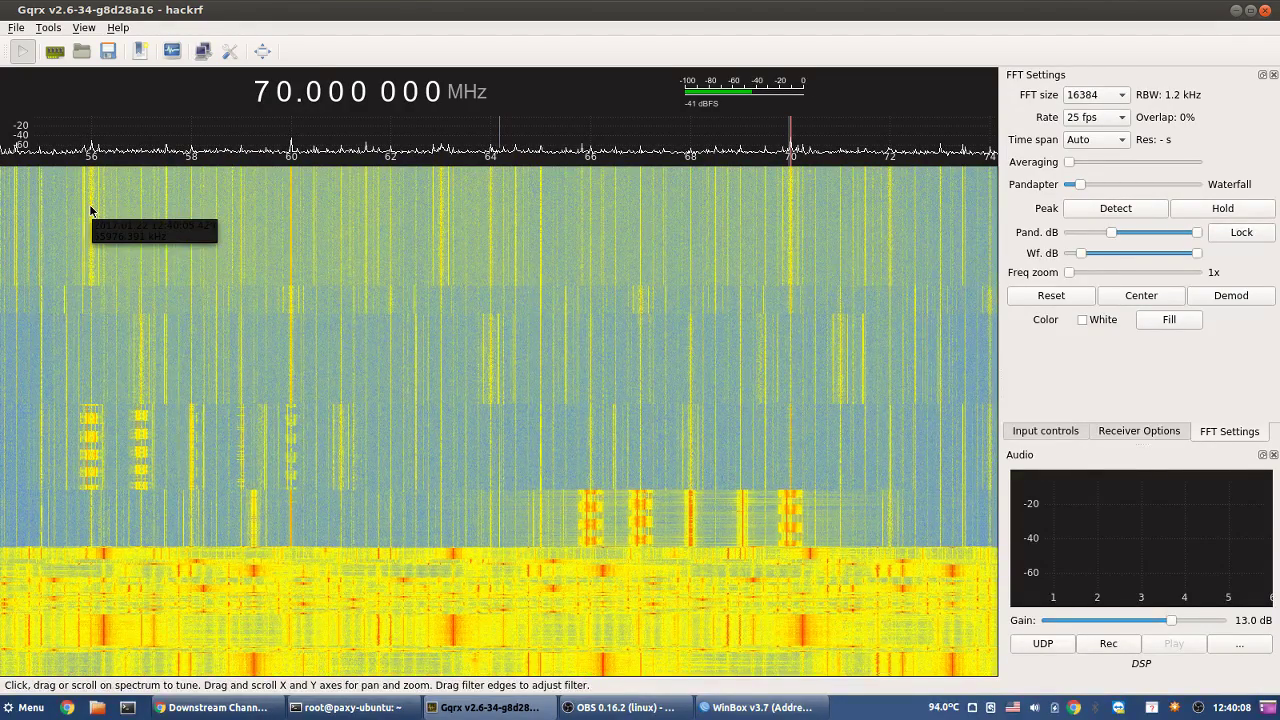
pyautogui.click(815, 708)
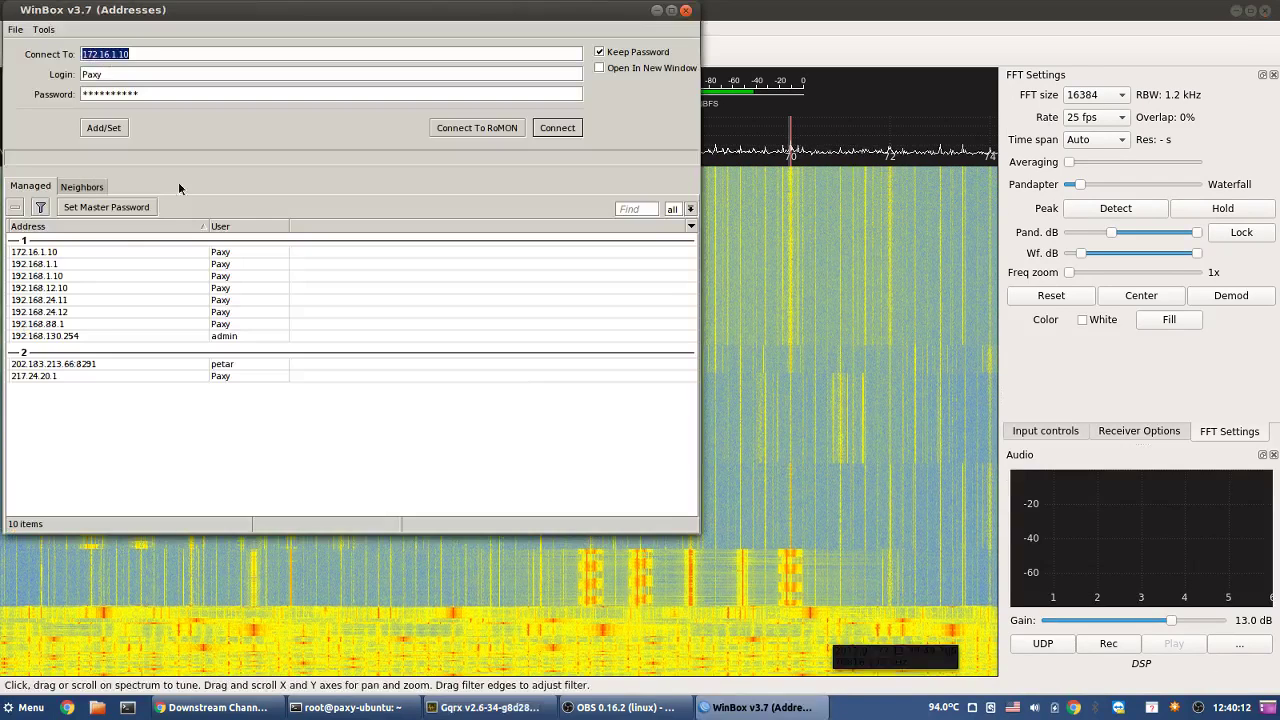
# - Connect to router 172.16.1.10 and begin adding address 192.168.100.10/24 under IP Addresses
pyautogui.doubleClick(99, 253)
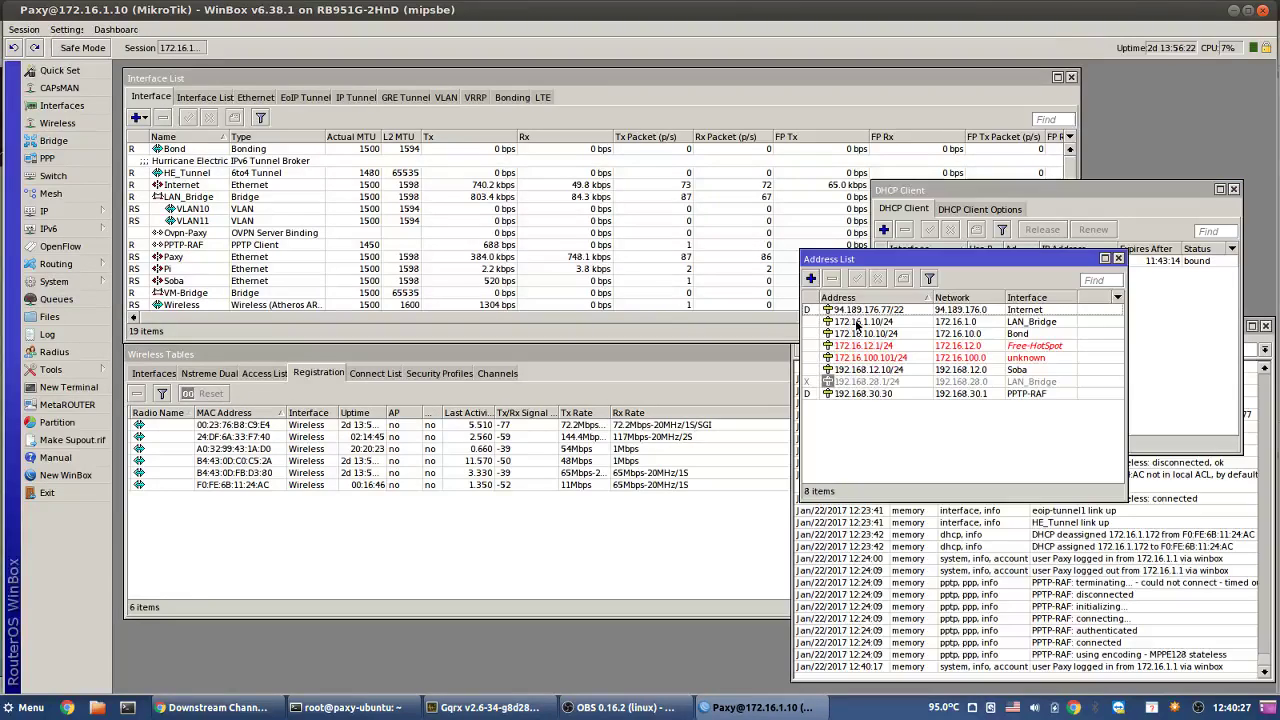
pyautogui.click(810, 280)
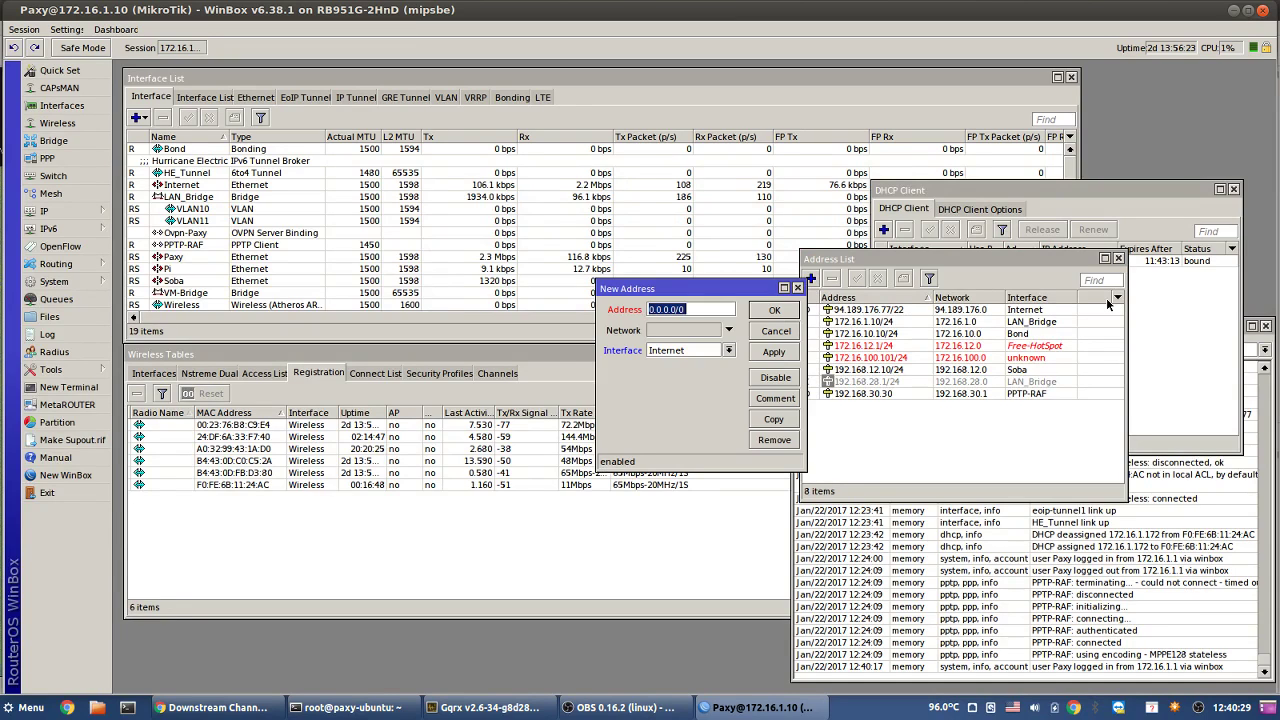
pyautogui.write('192.168.100.10/')
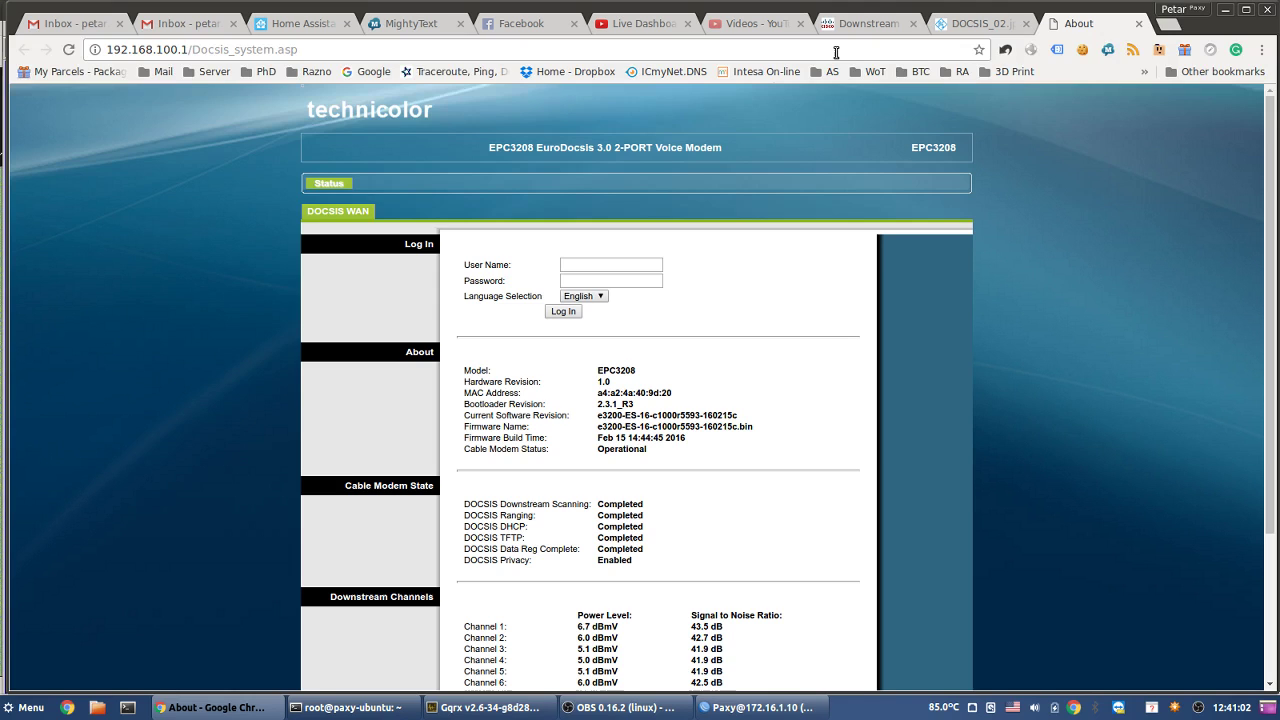
# - Enter the login user name in the EPC3208 modem's Log In box
pyautogui.write('admin')
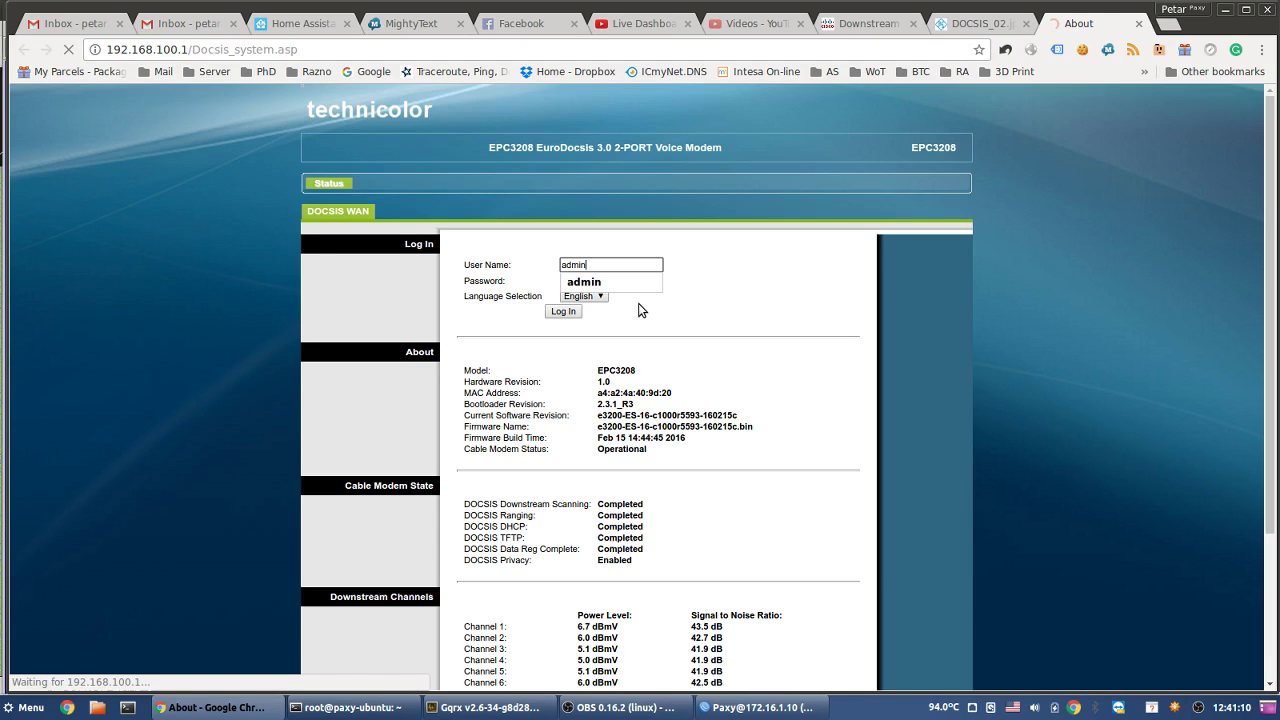
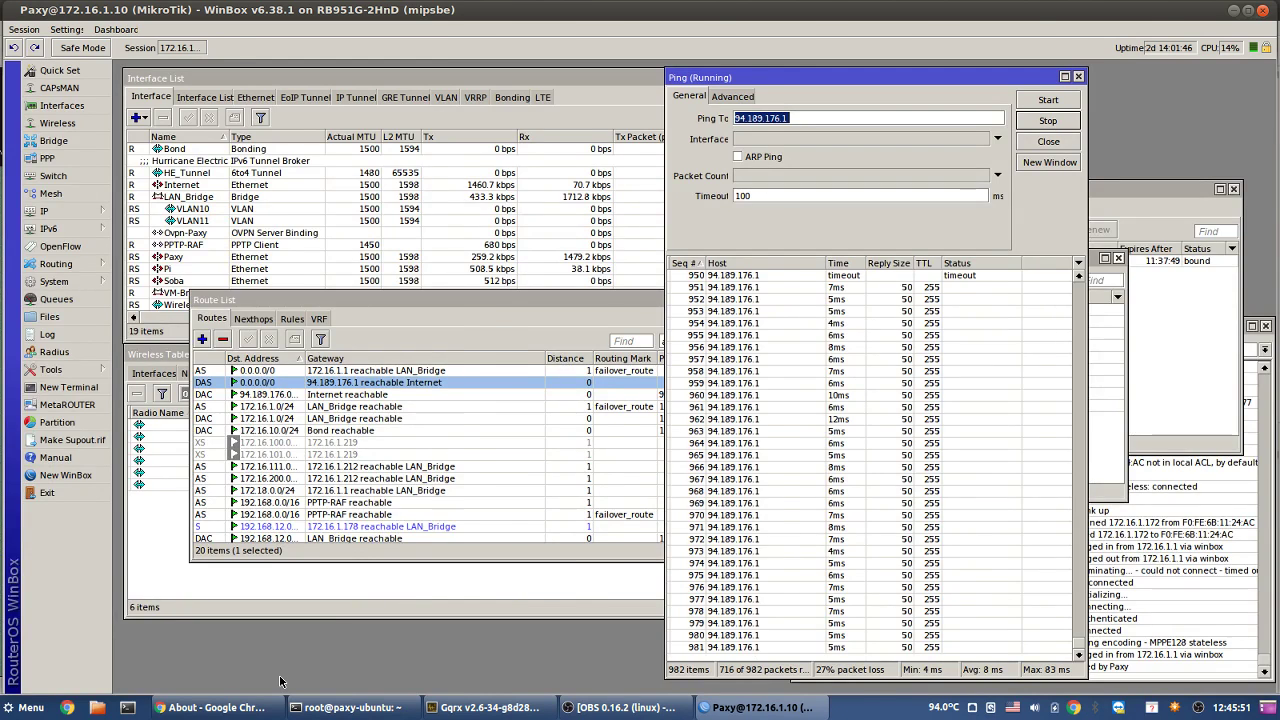
# - Reload the Cisco EPC3208 DOCSIS status page twice for fresh power and SNR readings
pyautogui.click(214, 707)
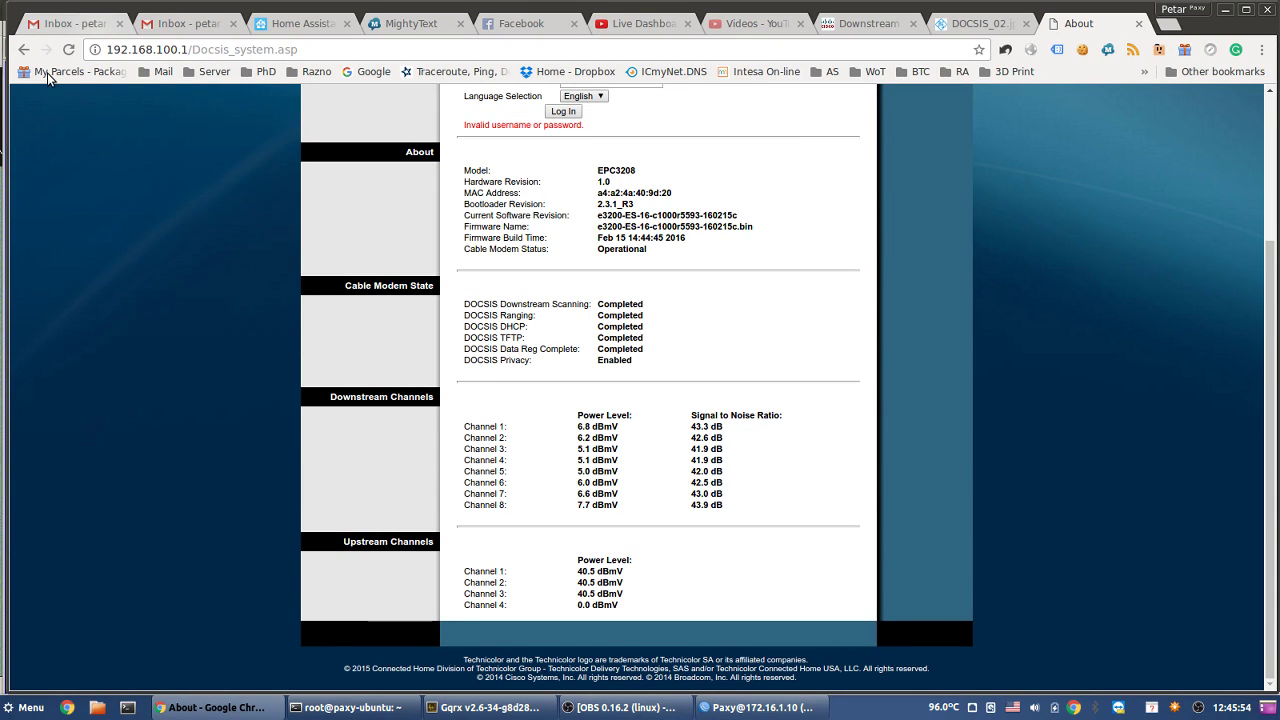
pyautogui.click(69, 50)
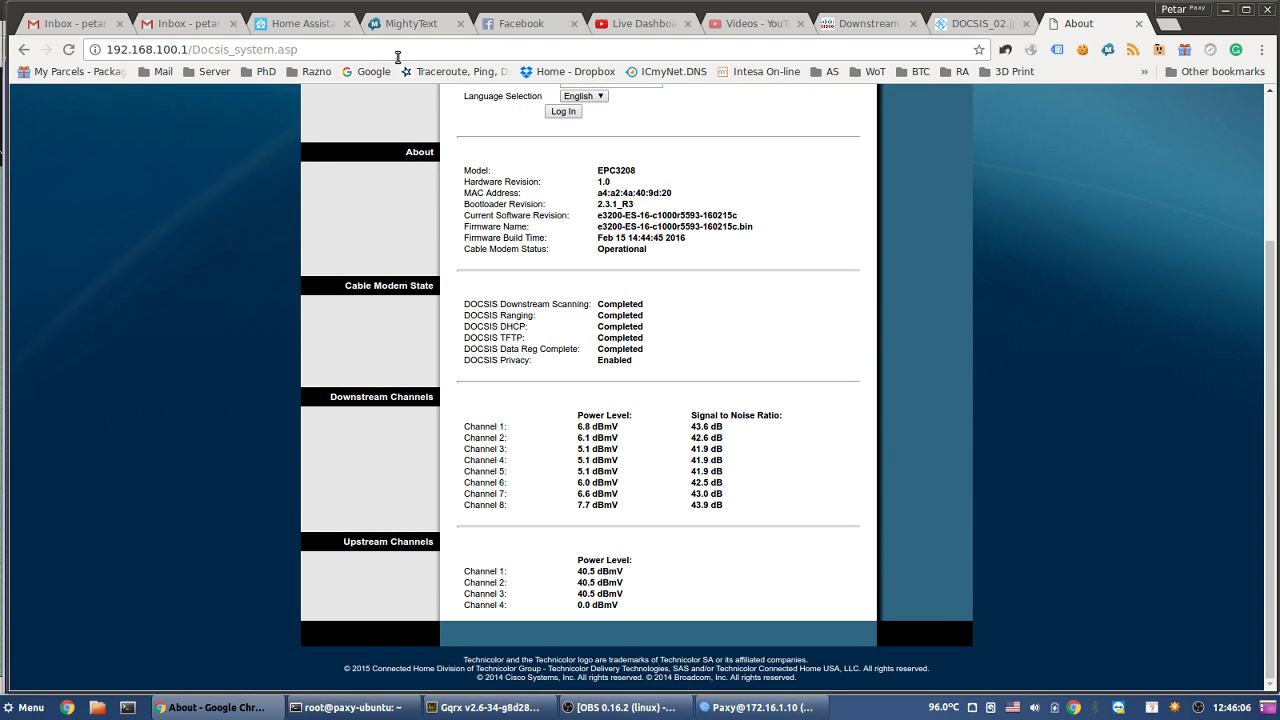
pyautogui.click(69, 51)
# - Glance at the WinBox ping, return to the modem page, then bring up Gqrx at 80 MHz
pyautogui.click(757, 707)
pyautogui.moveTo(632, 708)
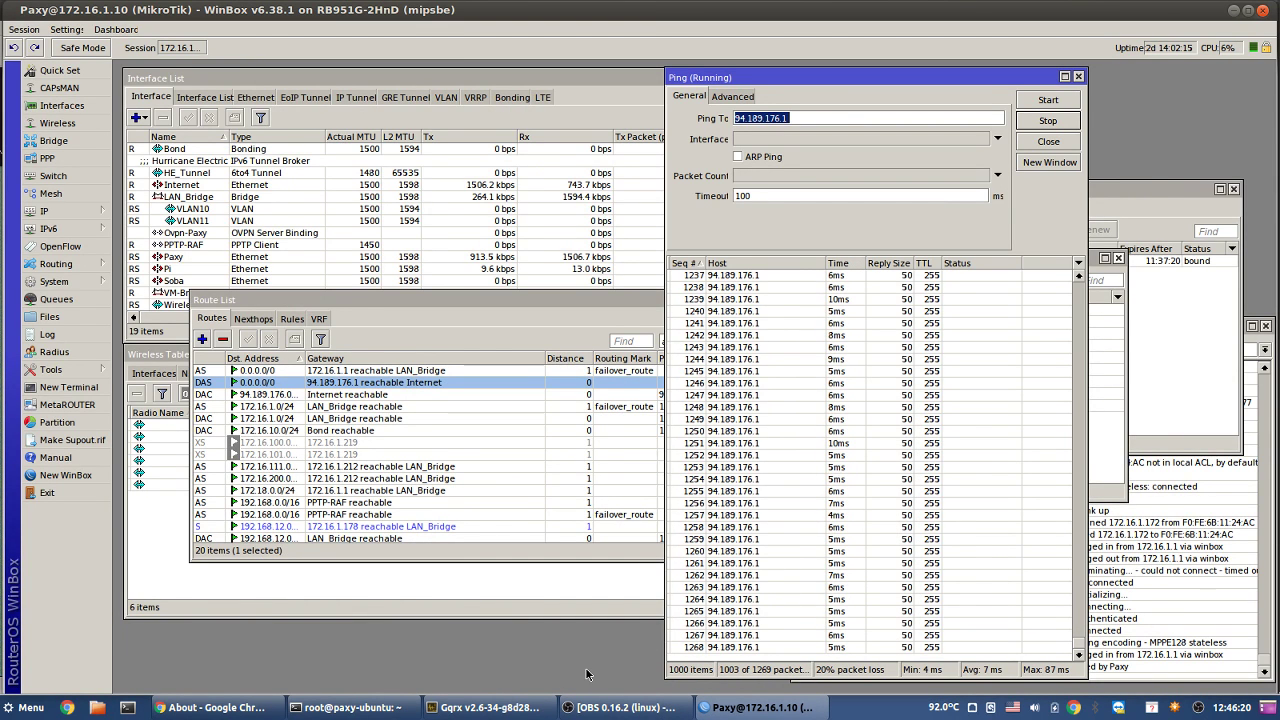
pyautogui.click(215, 707)
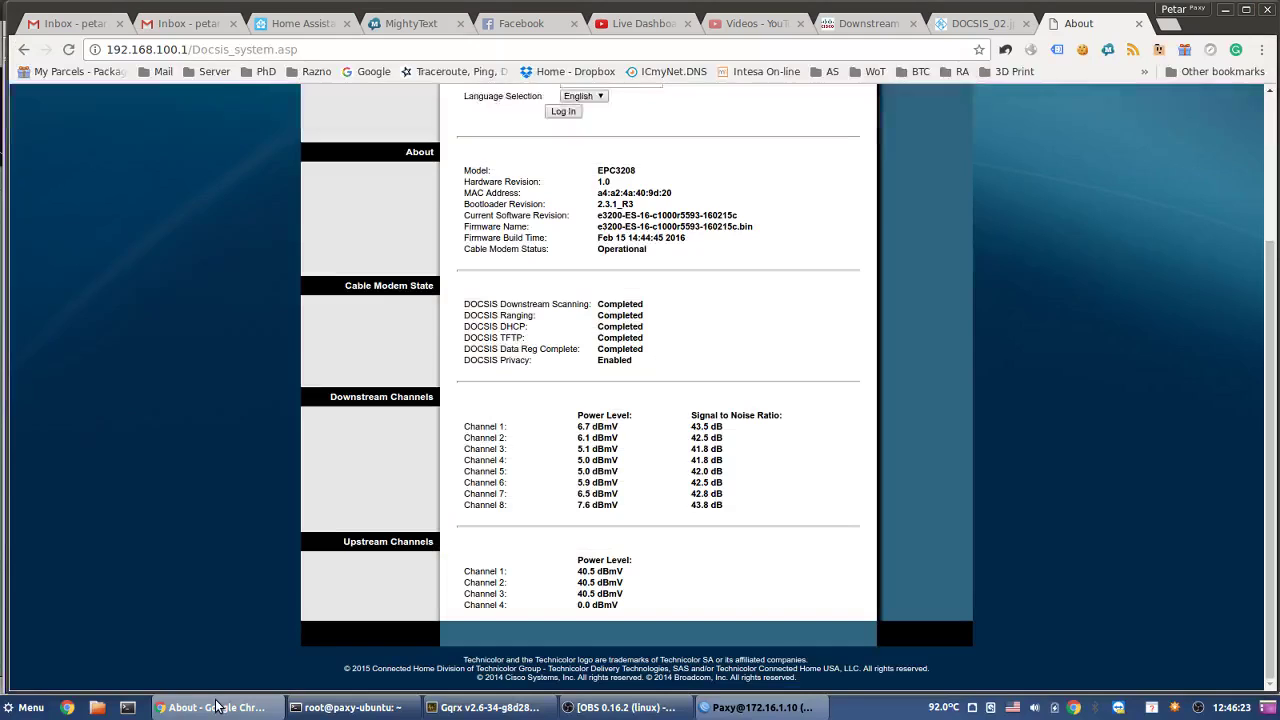
pyautogui.click(540, 706)
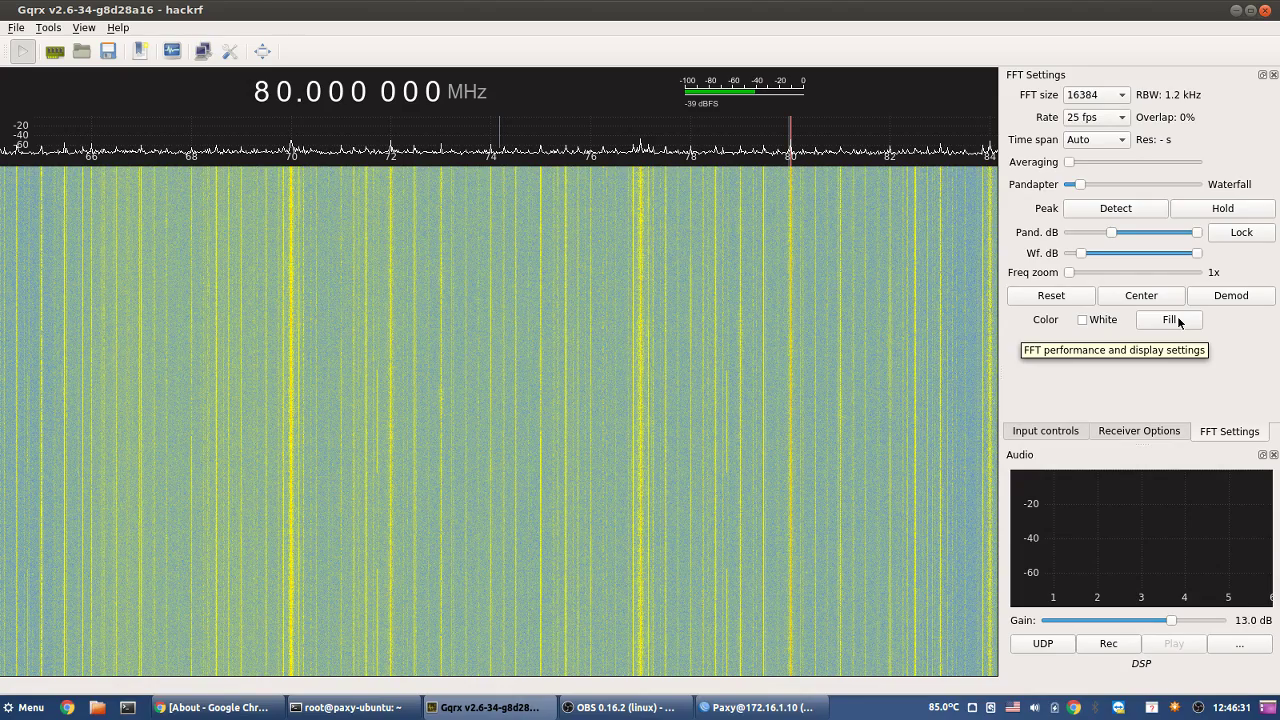
# - Step the Gqrx center frequency from 80 to 70 to 60 MHz, then return to WinBox
pyautogui.click(266, 100)
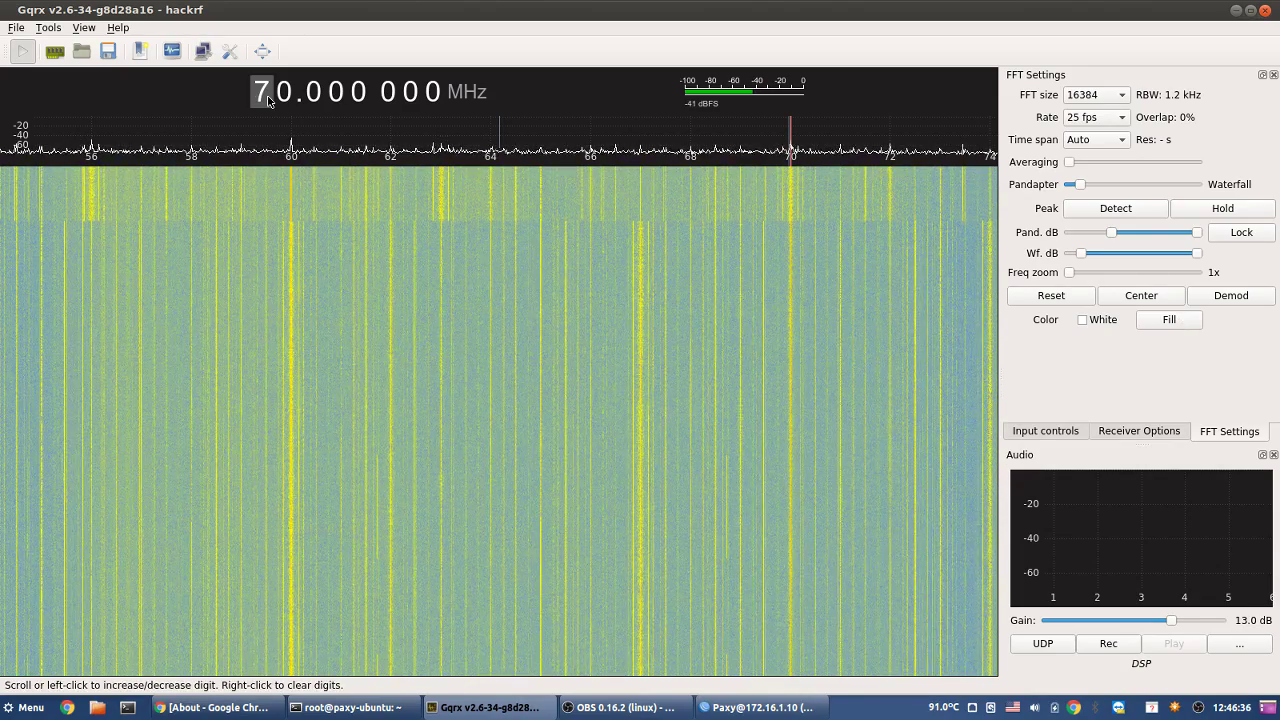
pyautogui.click(268, 100)
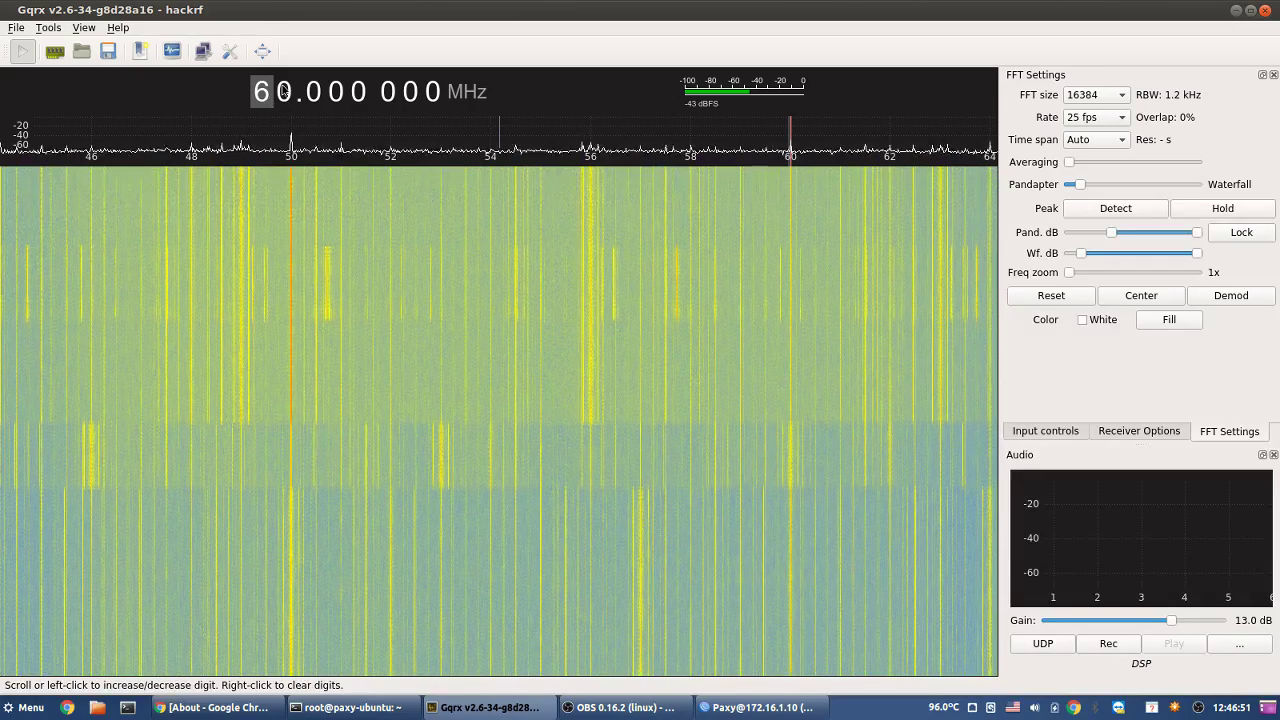
pyautogui.click(760, 707)
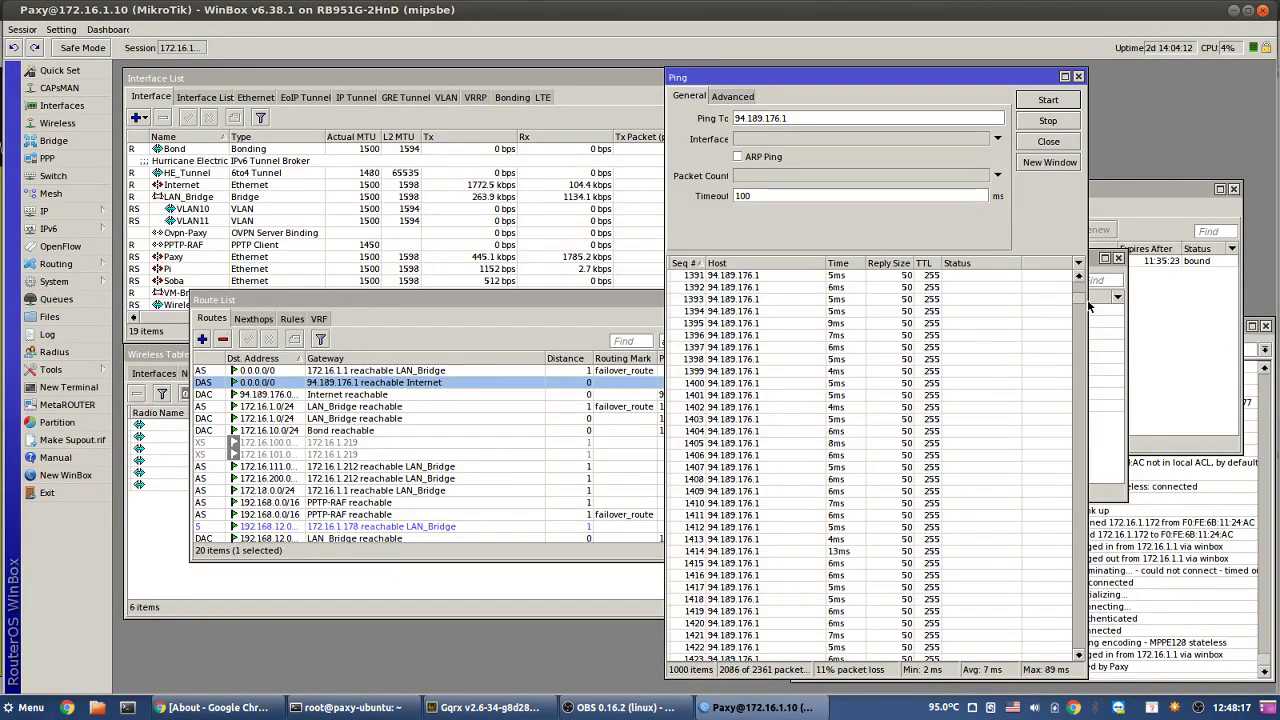
# - Restart the ping to 94.189.176.1 from zero, then bring the Gqrx waterfall forward
pyautogui.moveTo(1088, 305); pyautogui.dragTo(1086, 676)
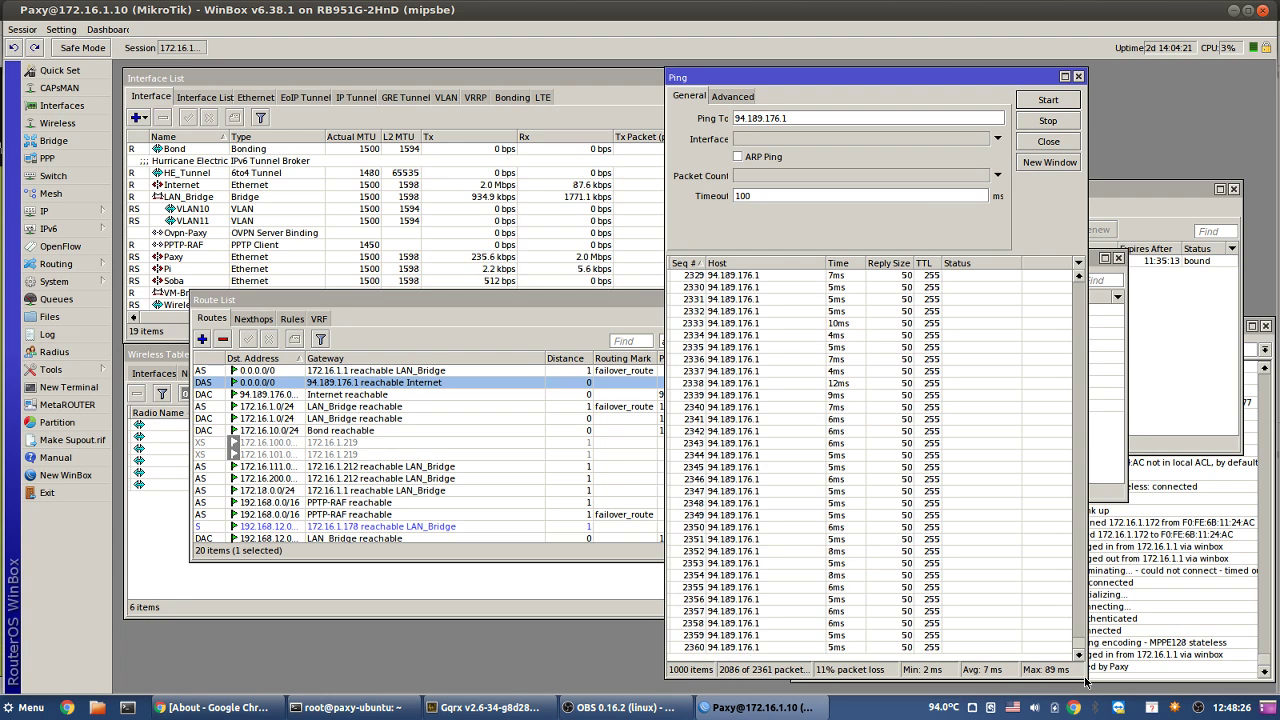
pyautogui.click(1048, 100)
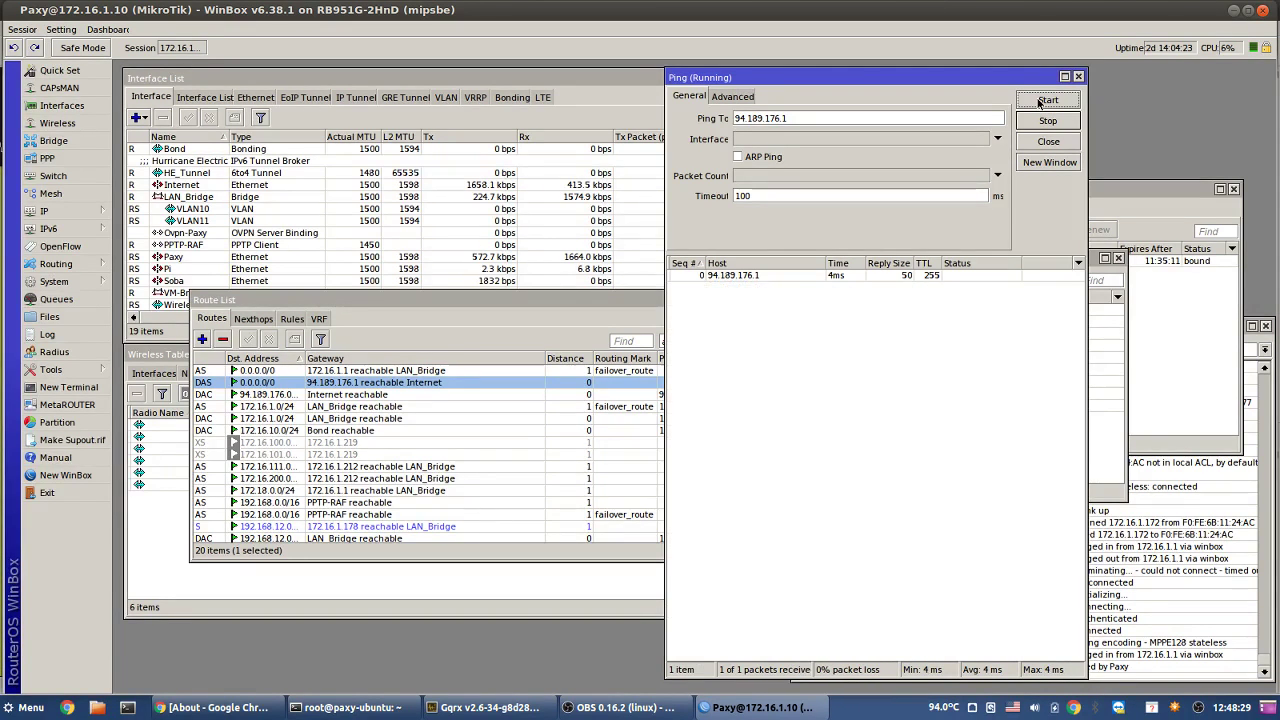
pyautogui.click(632, 708)
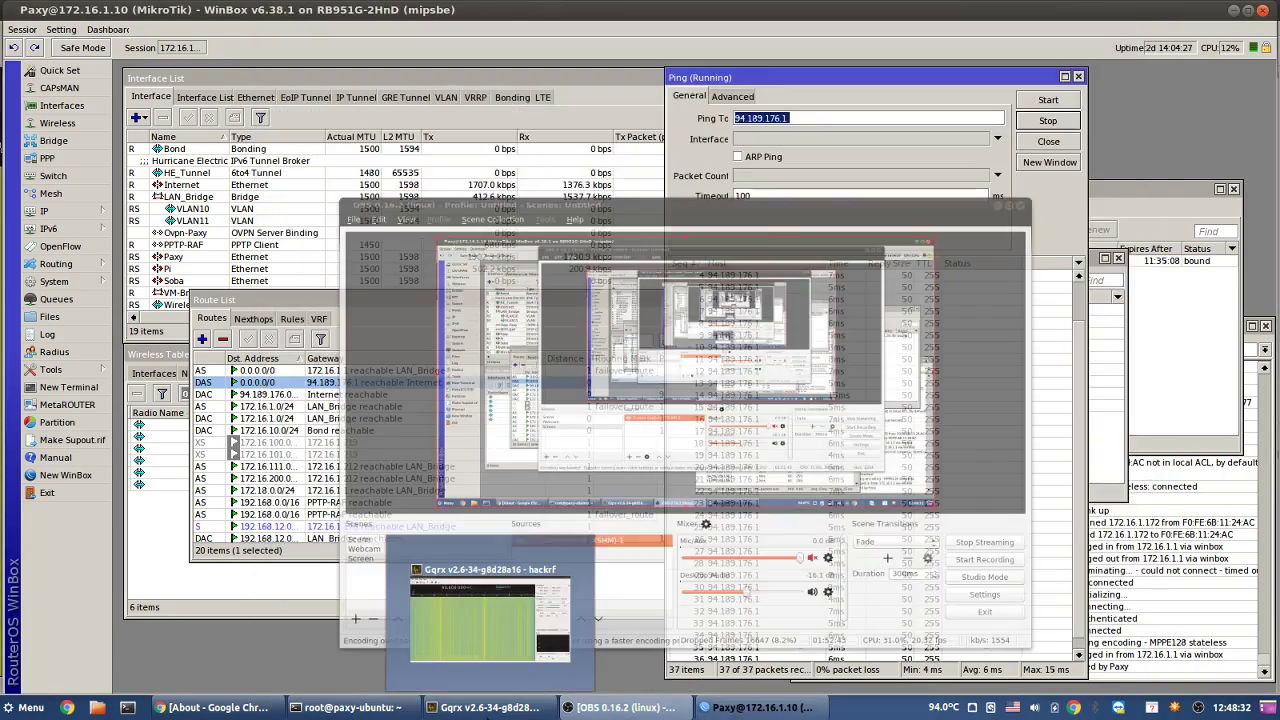
pyautogui.click(490, 708)
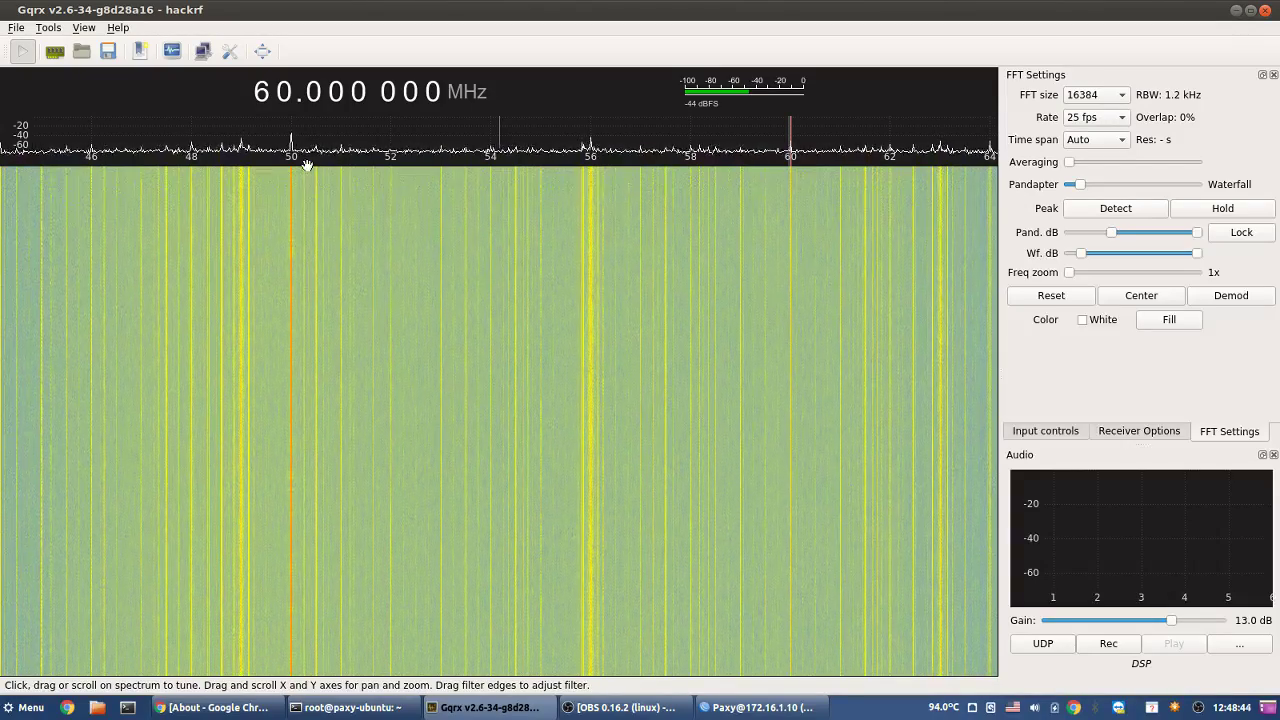
# - Tune Gqrx up to 100 MHz so the waterfall spans roughly 86–104 MHz
pyautogui.click(640, 712)
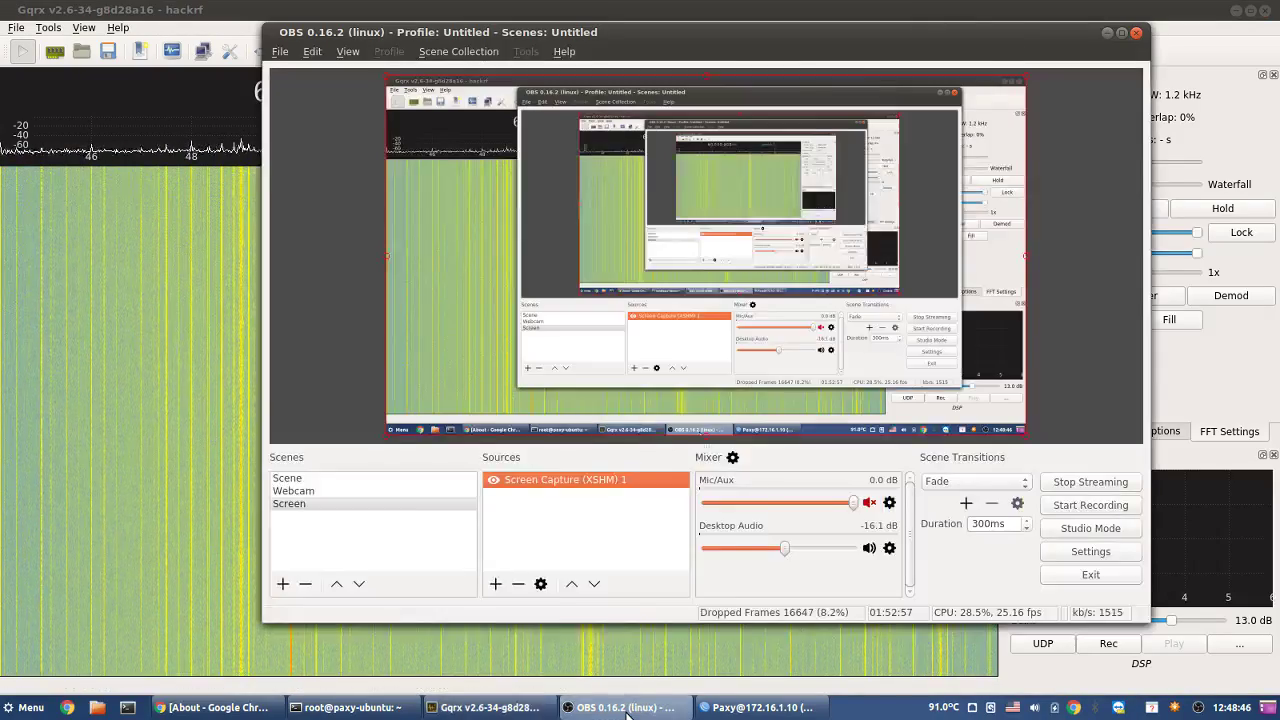
pyautogui.click(628, 714)
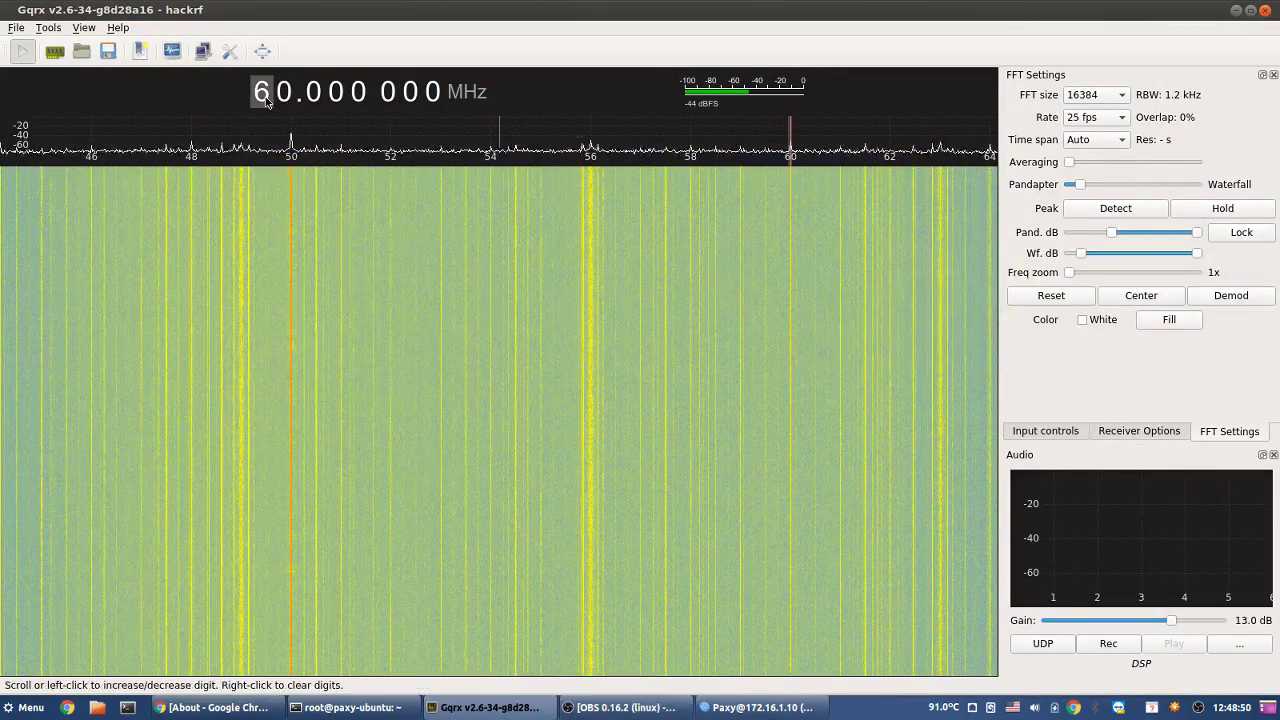
pyautogui.scroll(1, 268, 103)
pyautogui.scroll(1, 268, 103)
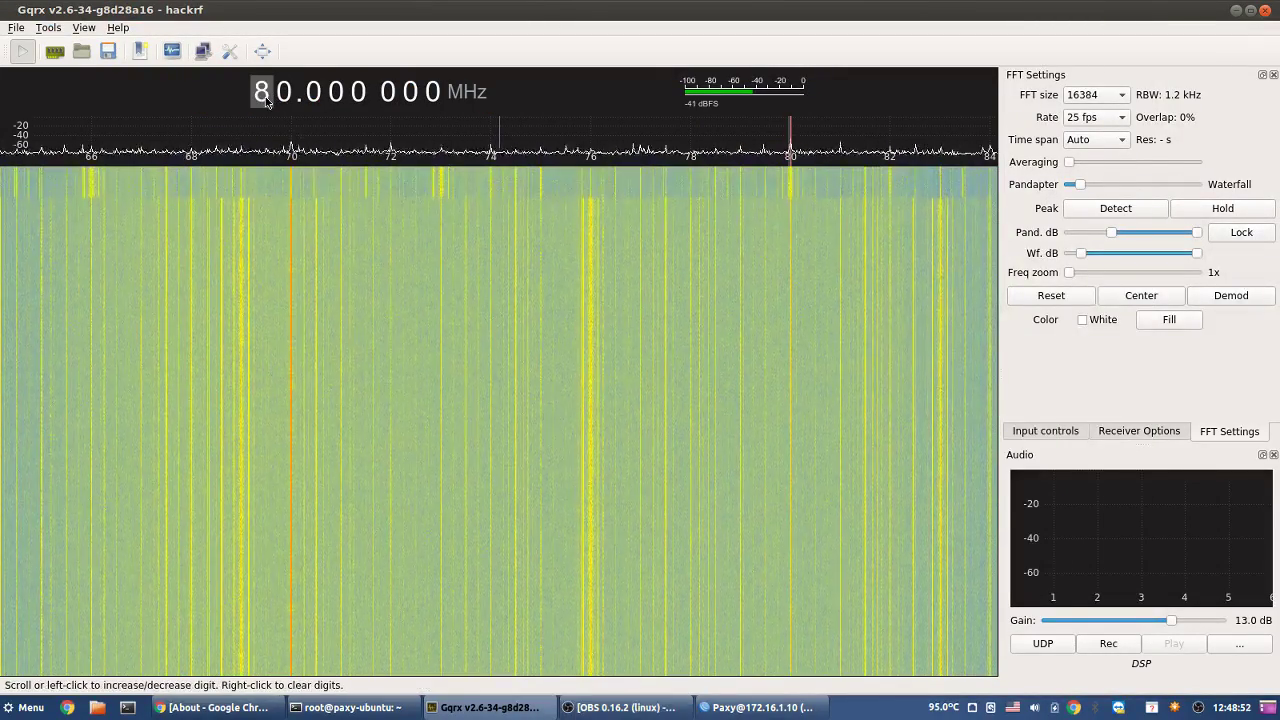
pyautogui.scroll(1, 268, 101)
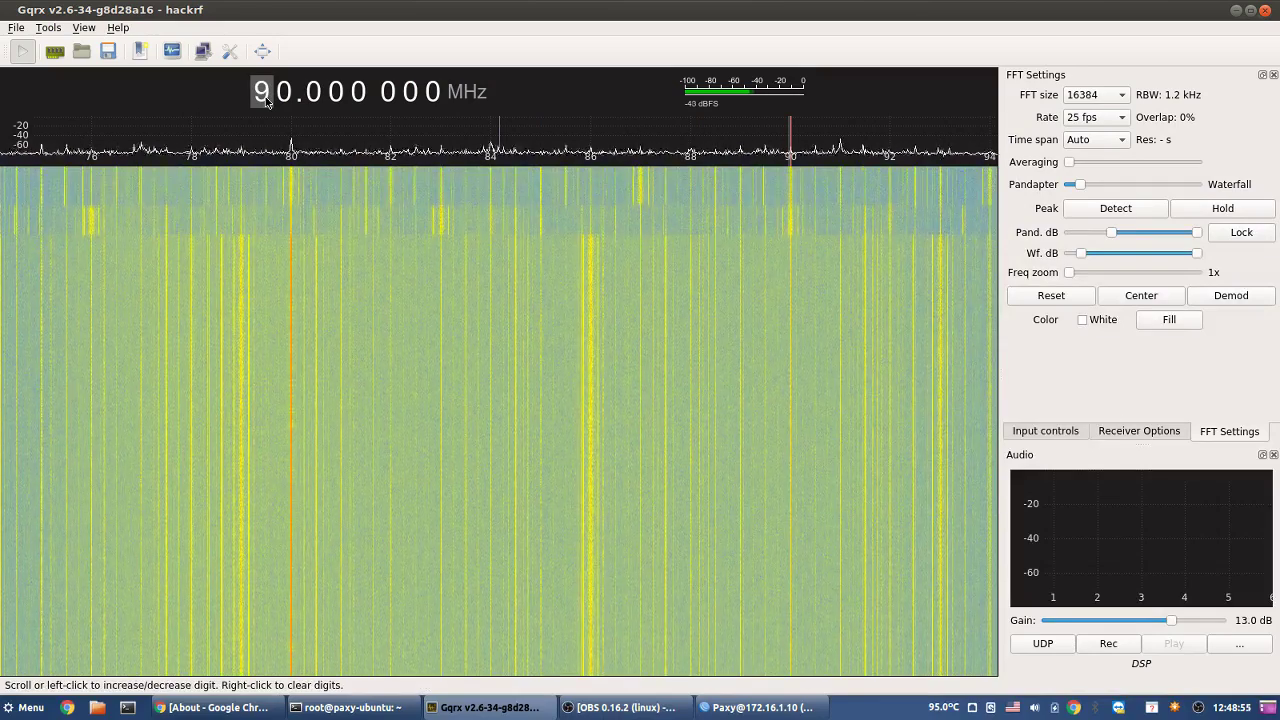
pyautogui.scroll(1, 268, 101)
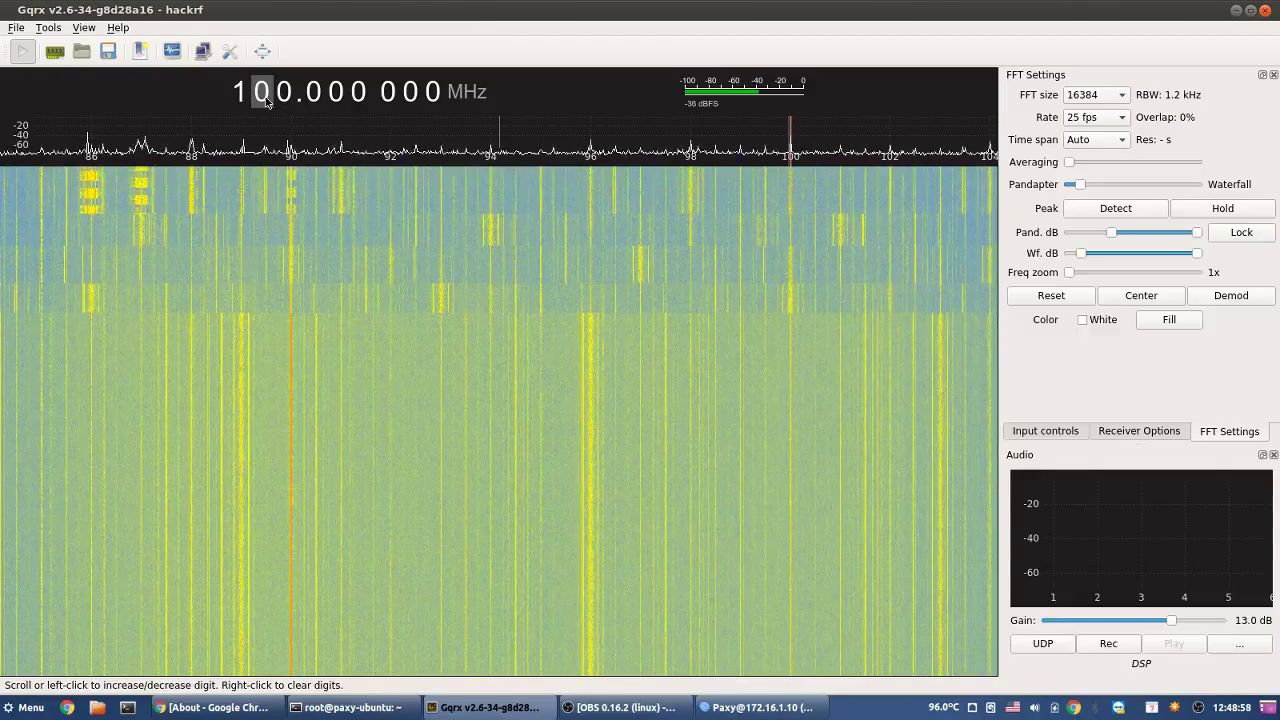
pyautogui.scroll(1, 268, 103)
pyautogui.scroll(-1, 268, 103)
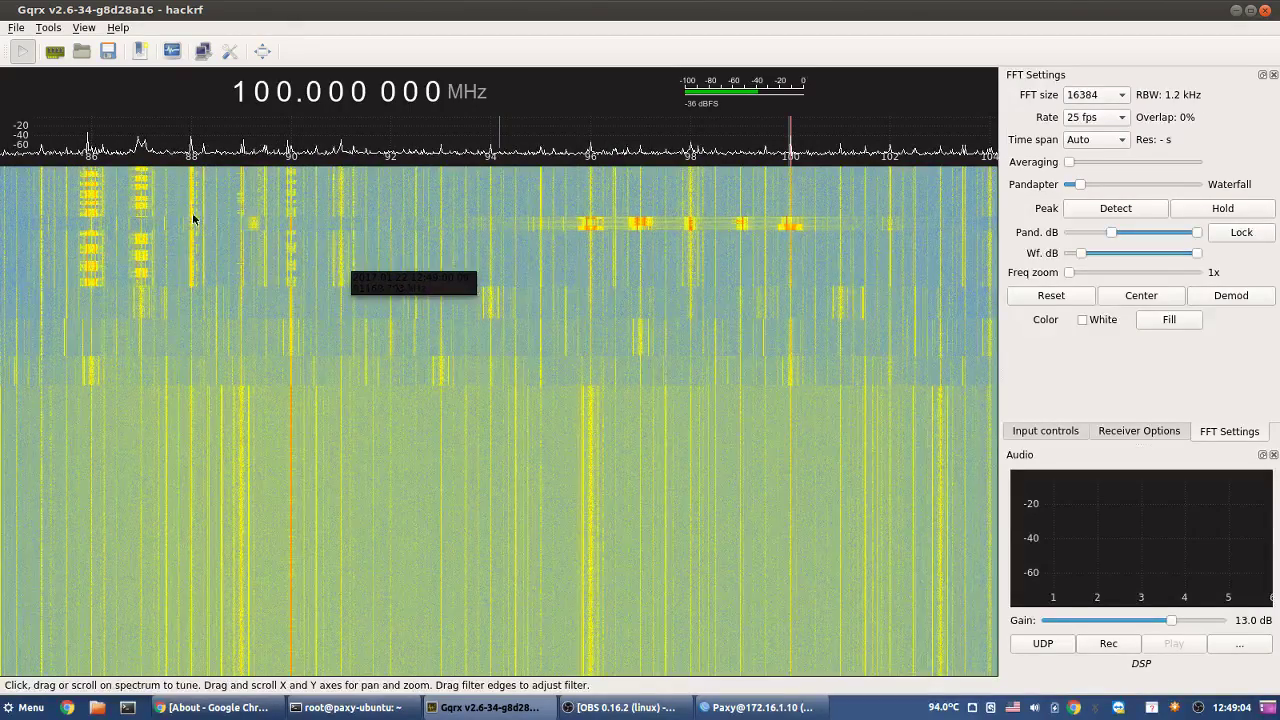
pyautogui.click(785, 708)
pyautogui.click(770, 707)
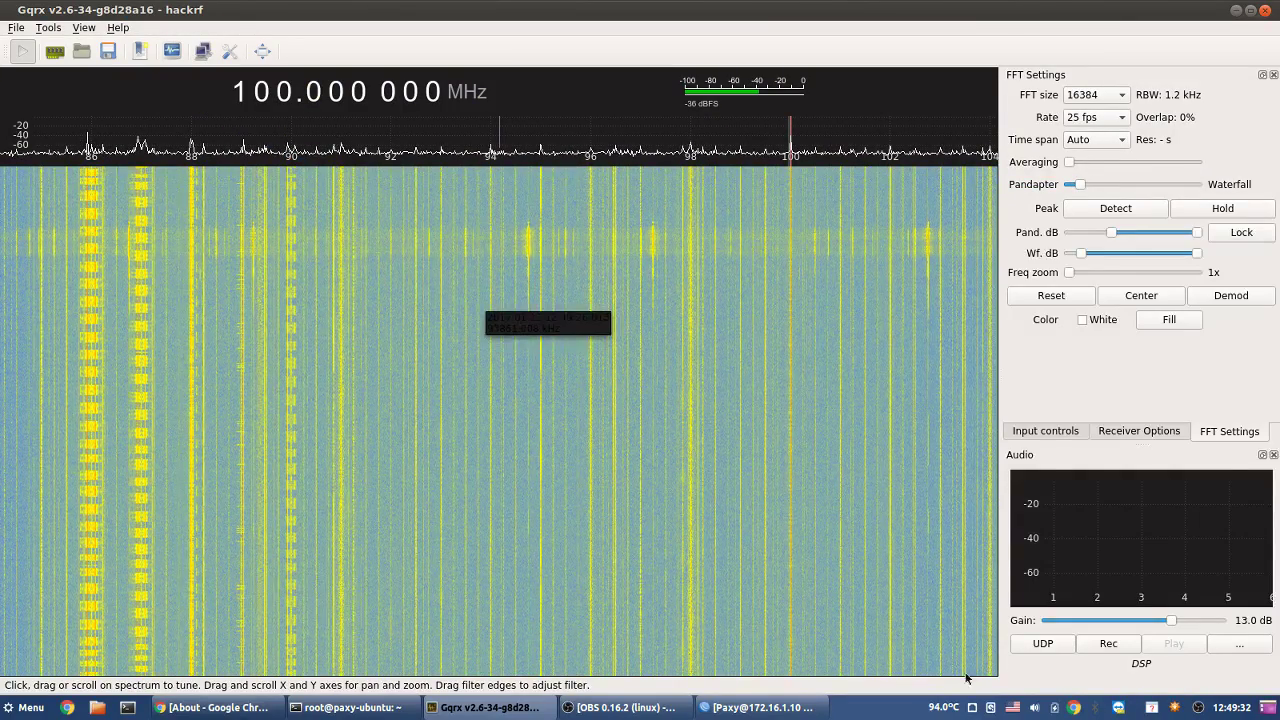
# - Check the newest gateway ping replies (737 of 739), then bring the modem signal page forward
pyautogui.click(778, 706)
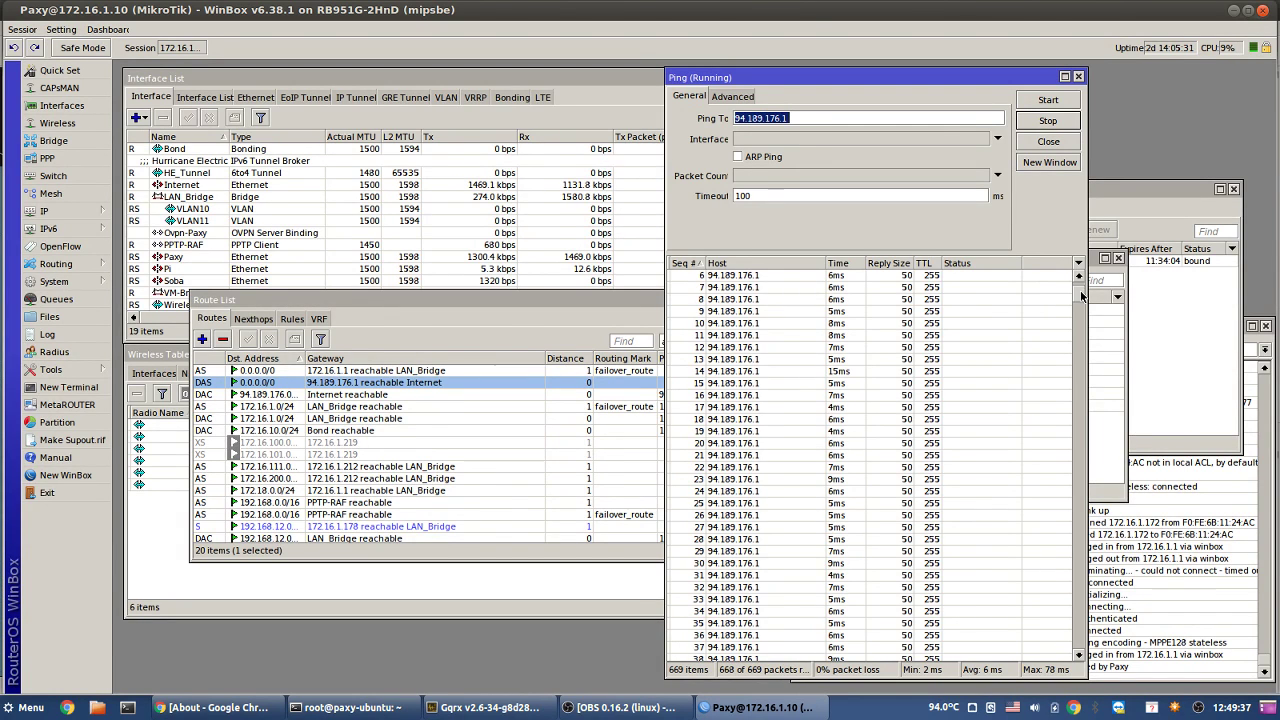
pyautogui.click(1078, 440)
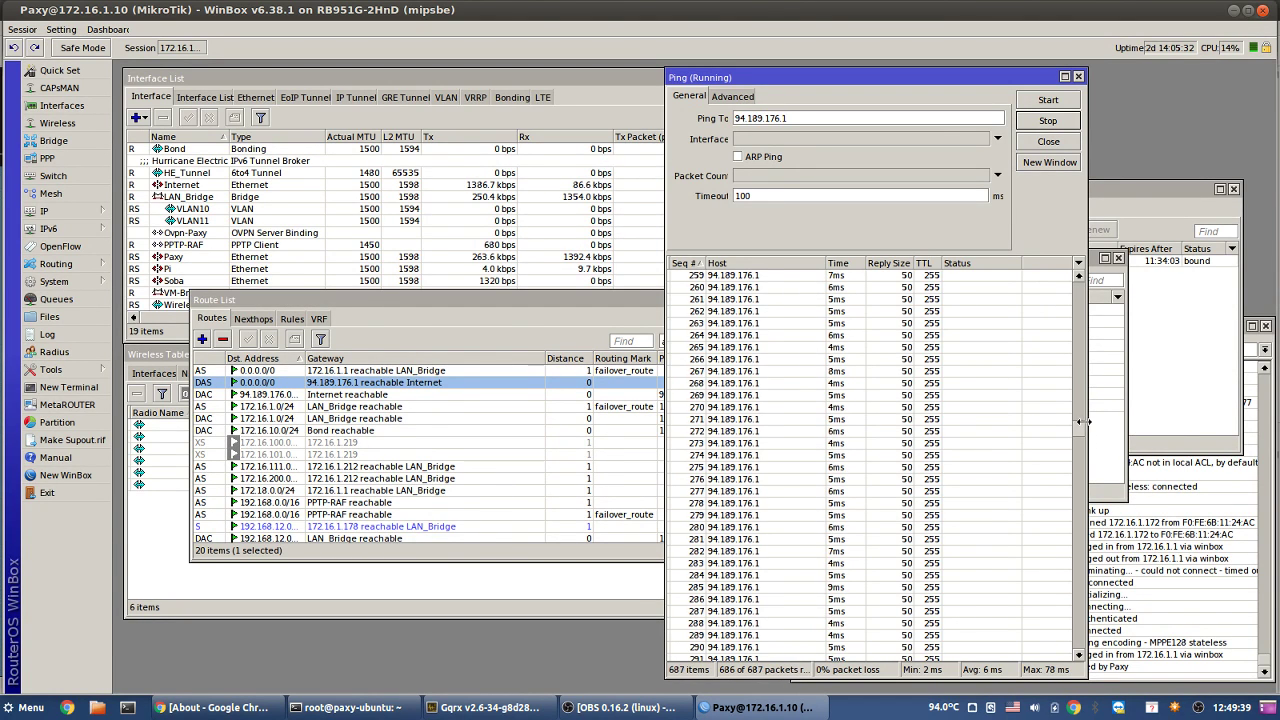
pyautogui.click(1078, 640)
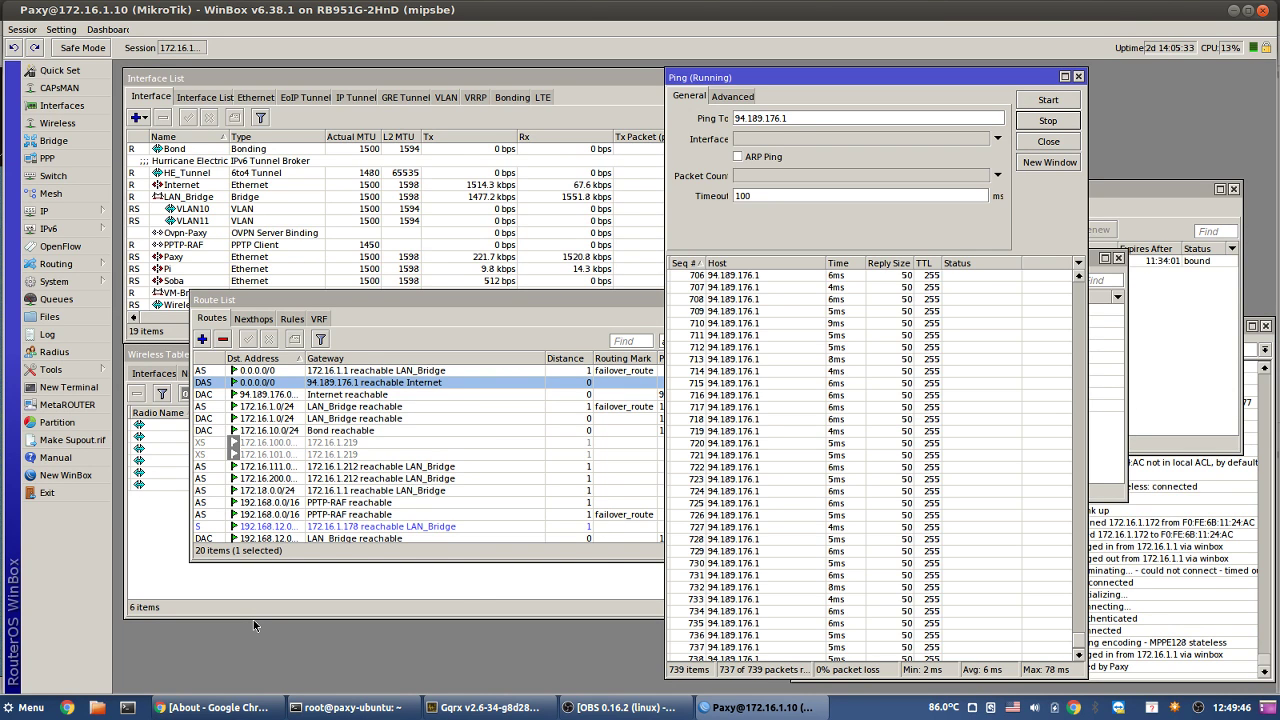
pyautogui.click(266, 711)
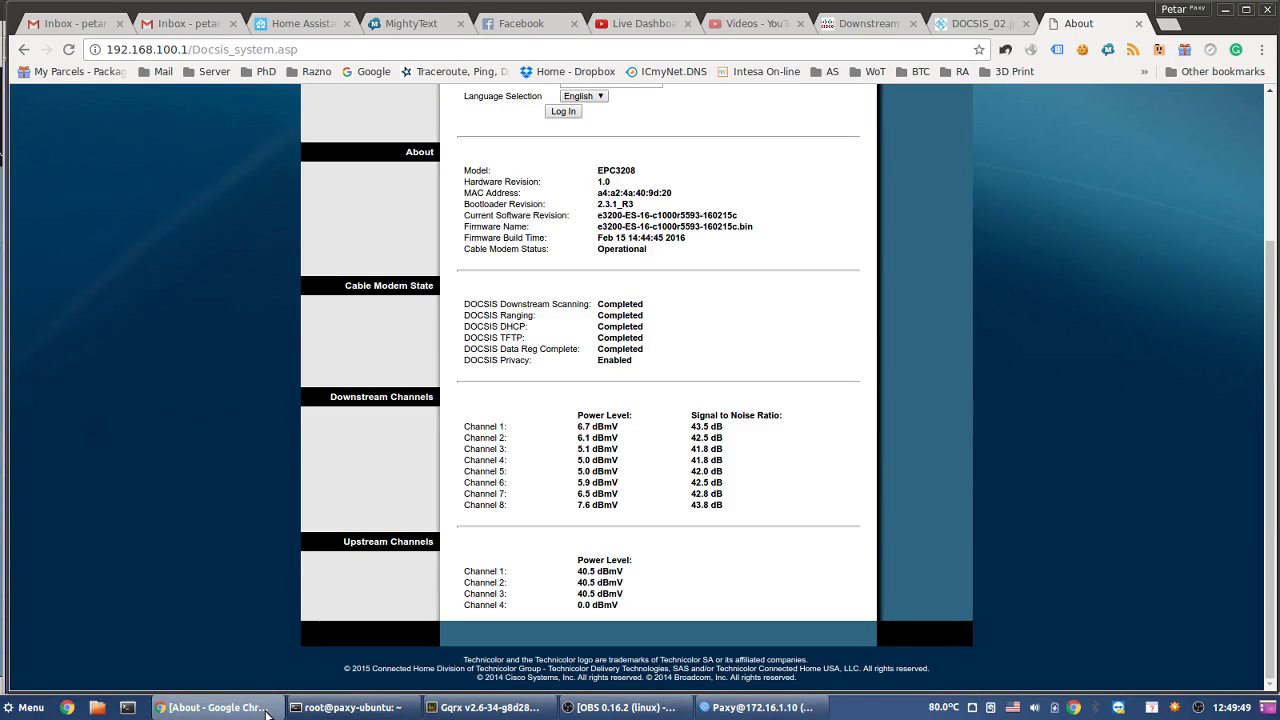
# - After reviewing the modem's channel levels, return to the WinBox ping window
pyautogui.click(266, 711)
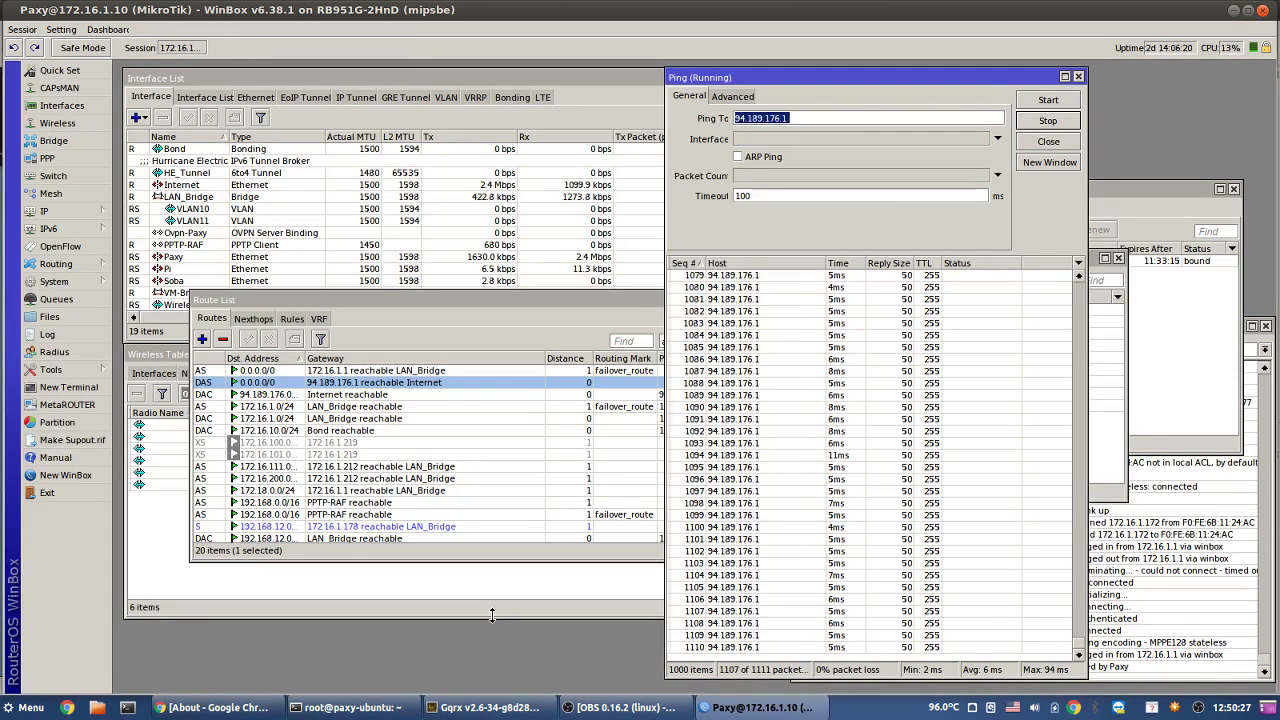
# - Let the gateway ping run to 1600 of 1612 replies, then bring Gqrx at 100 MHz forward
pyautogui.click(513, 708)
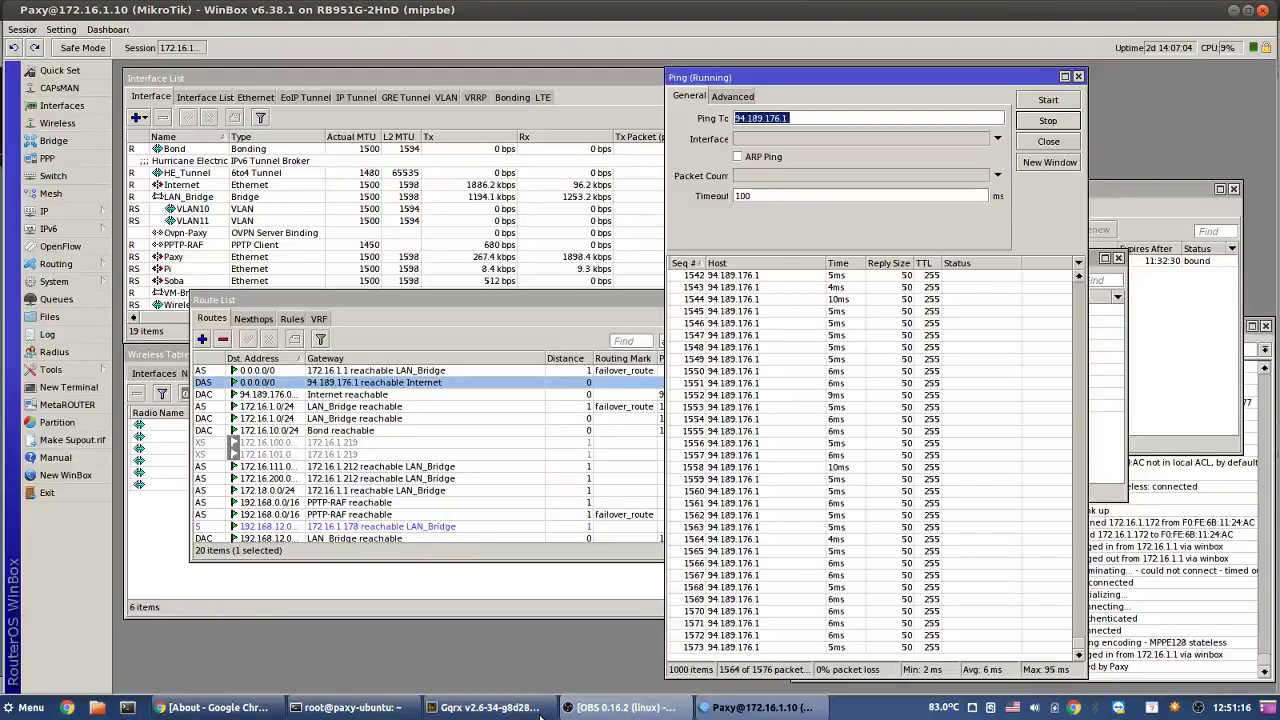
pyautogui.moveTo(535, 712)
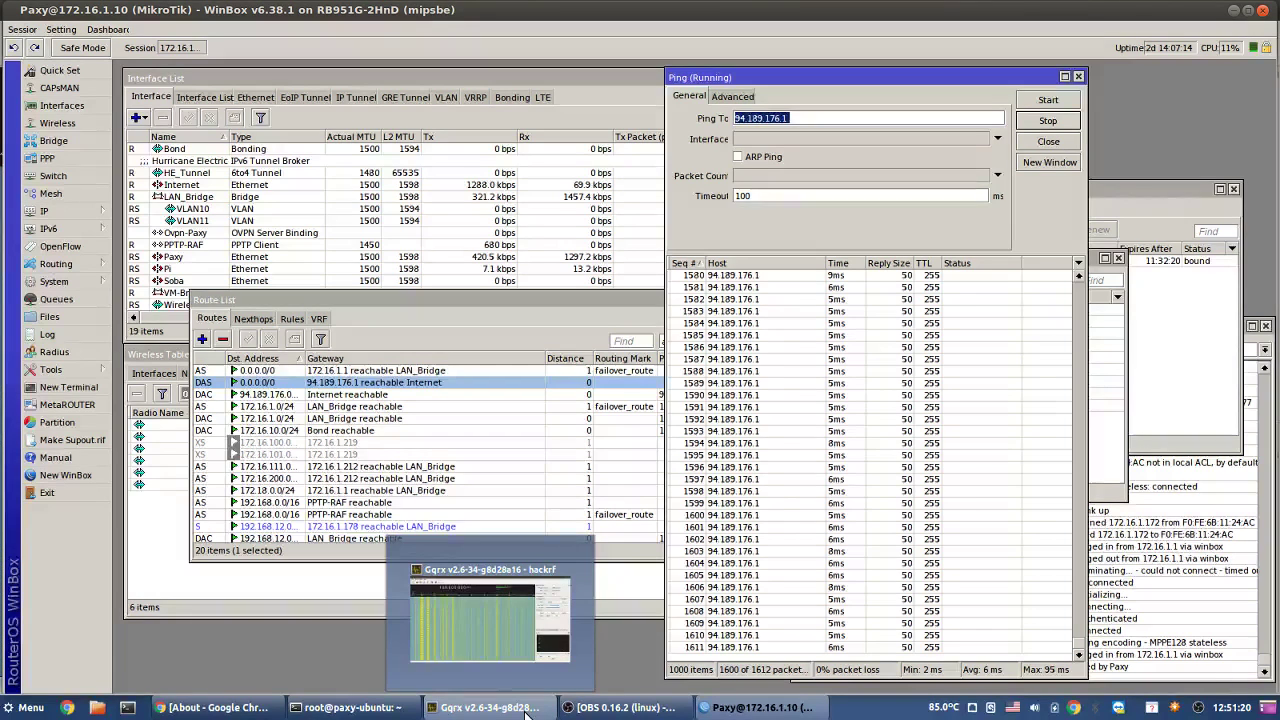
pyautogui.click(485, 707)
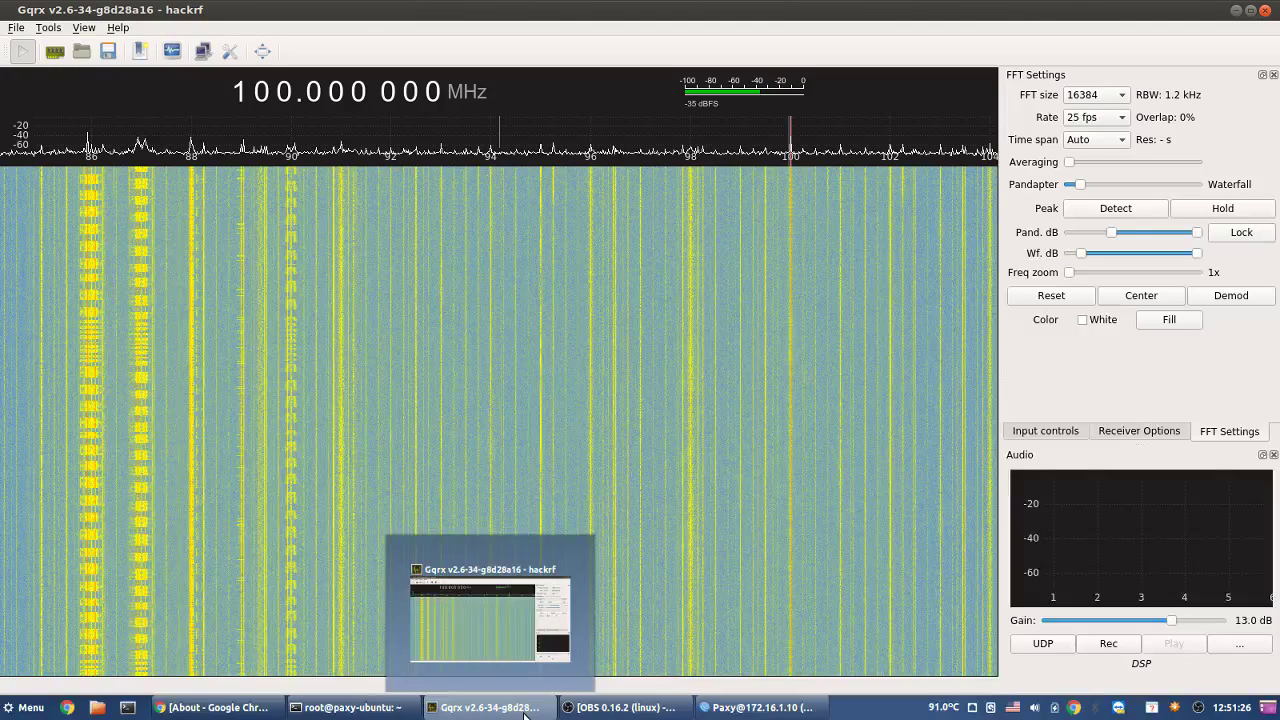